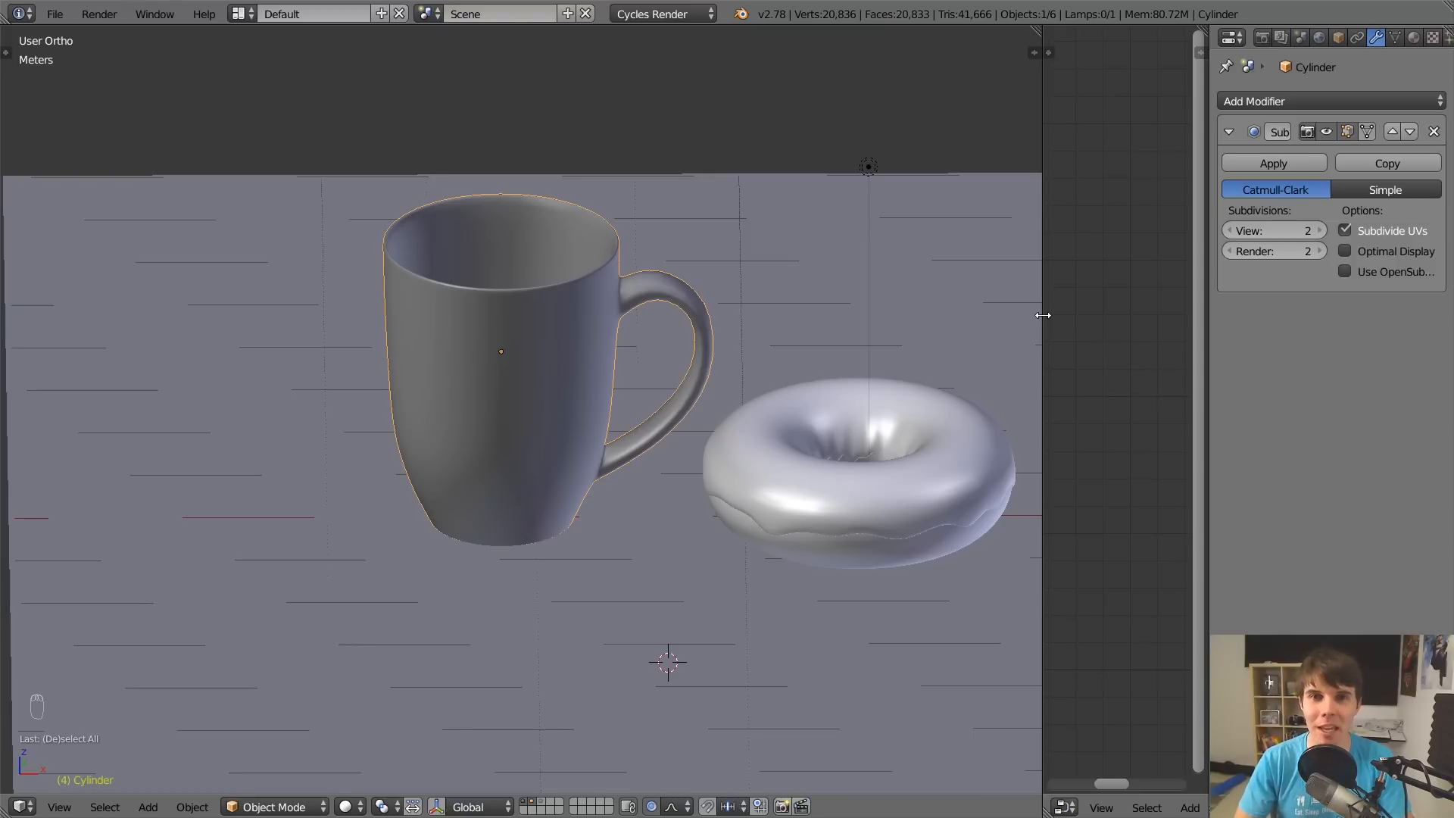
Inspect the finished mug's shape and its underlying mesh in Edit Mode.
mouse_move(1043, 314)
middle_mouse_down()
mouse_move(584, 311)
mouse_move(606, 341)
mouse_move(718, 275)
mouse_move(833, 266)
mouse_move(614, 257)
mouse_move(620, 220)
mouse_move(695, 212)
middle_mouse_up()
key("Tab")
key("Tab")
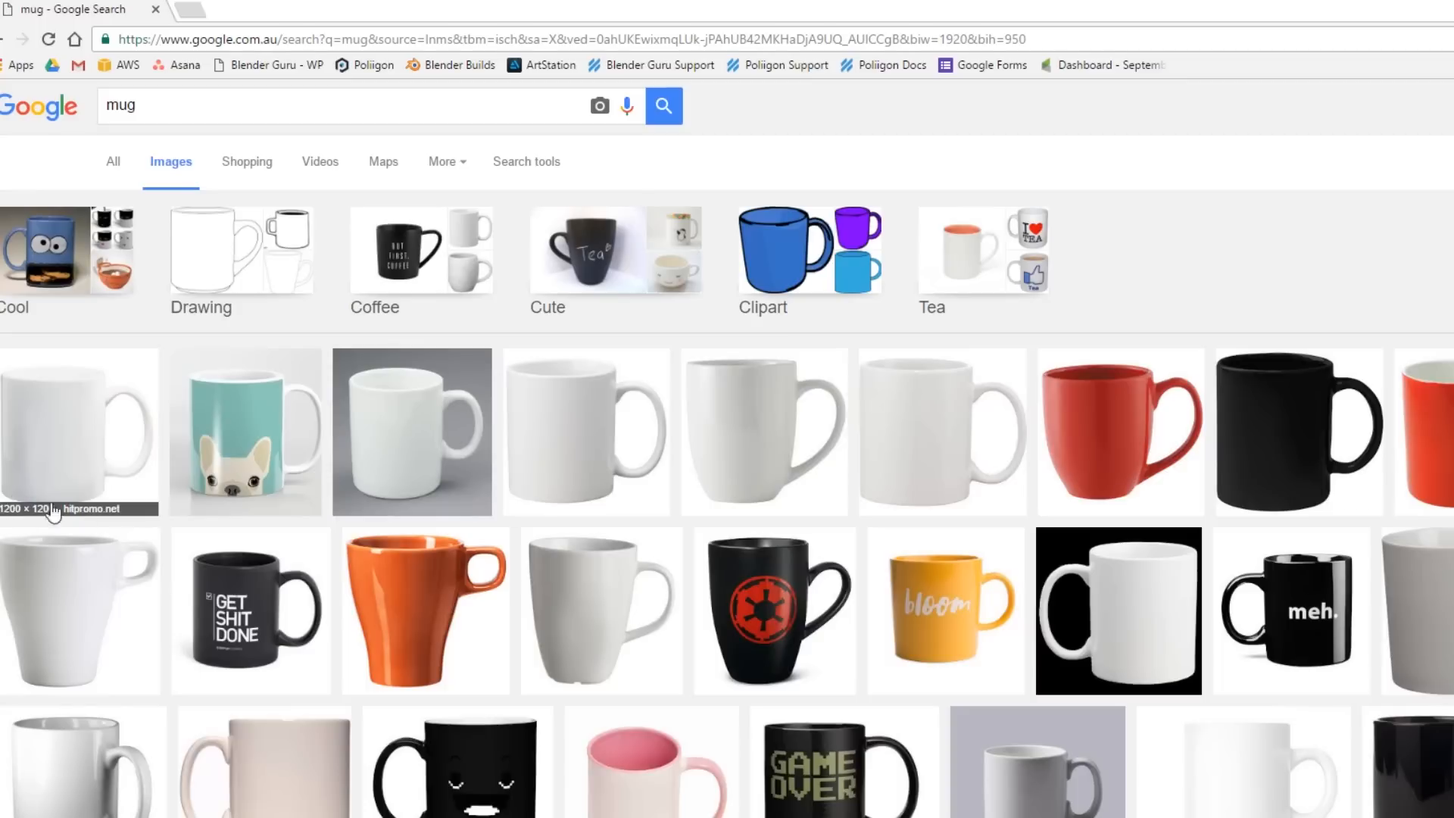
Choose a tapered mug as the reference image and scale the cylinder's bottom ring to match the reference base.
left_click(763, 461)
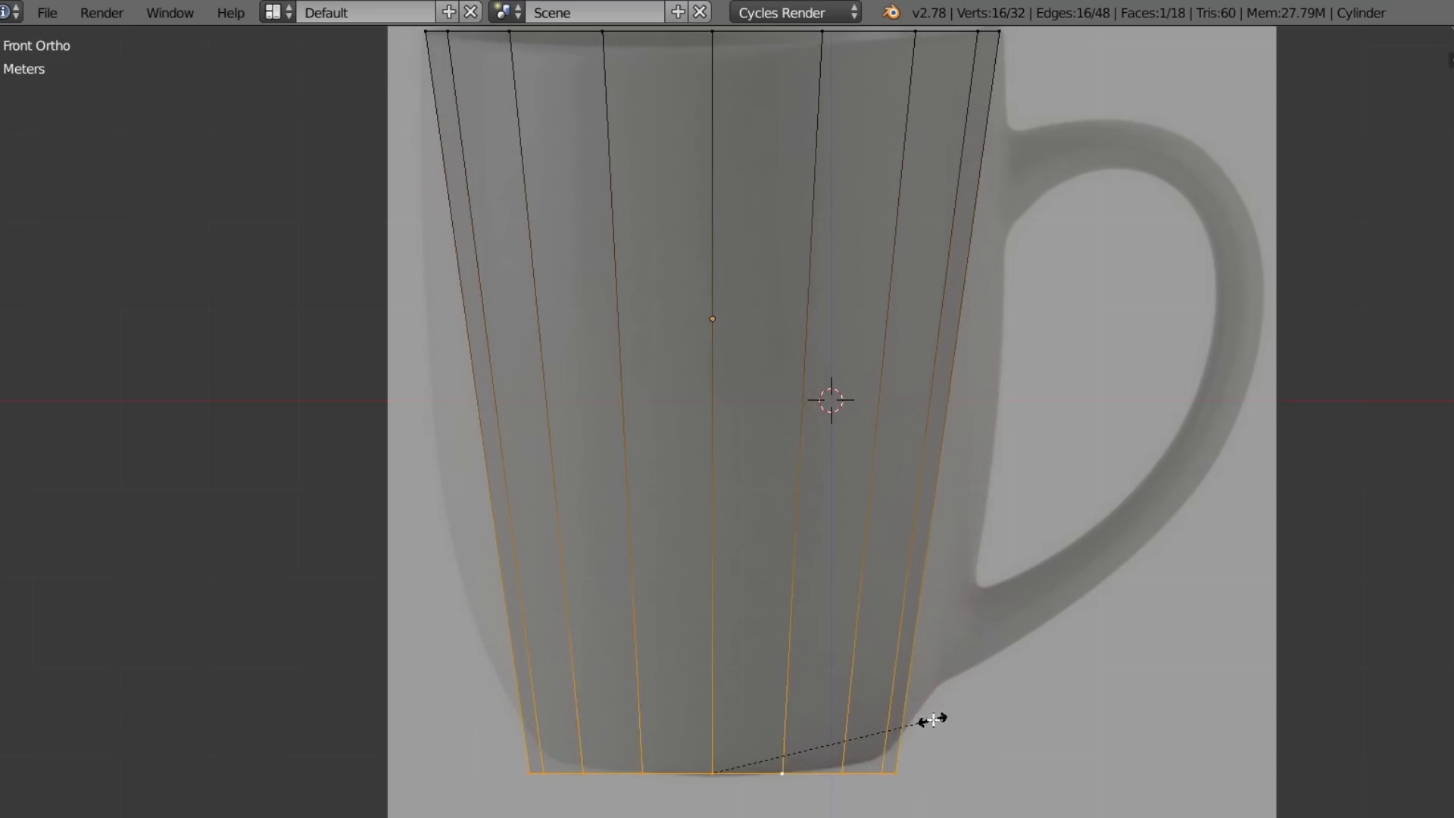
left_click(894, 708)
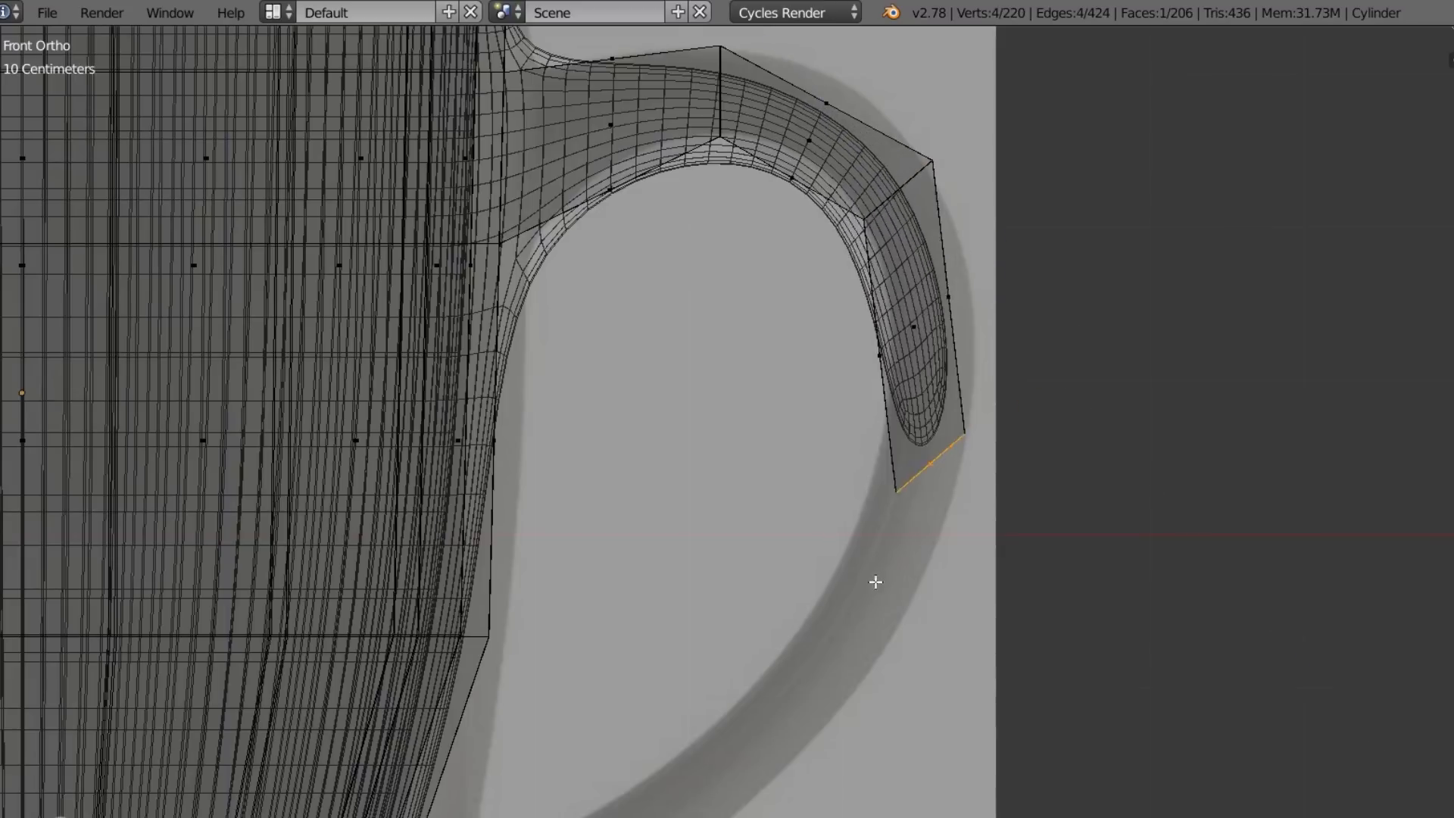
Position and rotate the handle's end face so it follows the curve of the reference handle.
left_click(870, 588)
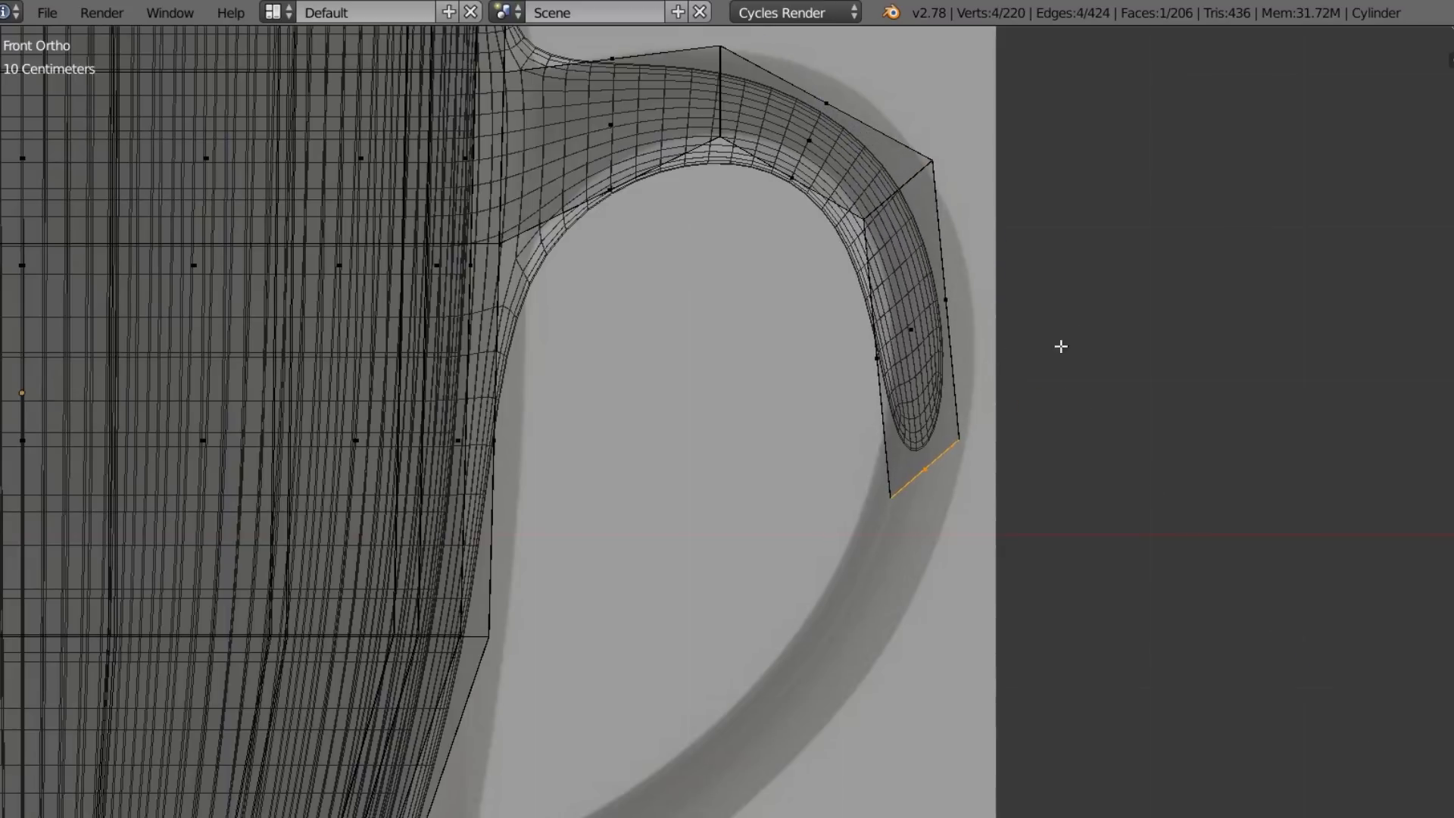
key("r")
left_click(1078, 514)
middle_click_drag(968, 505, 1115, 233, "shift")
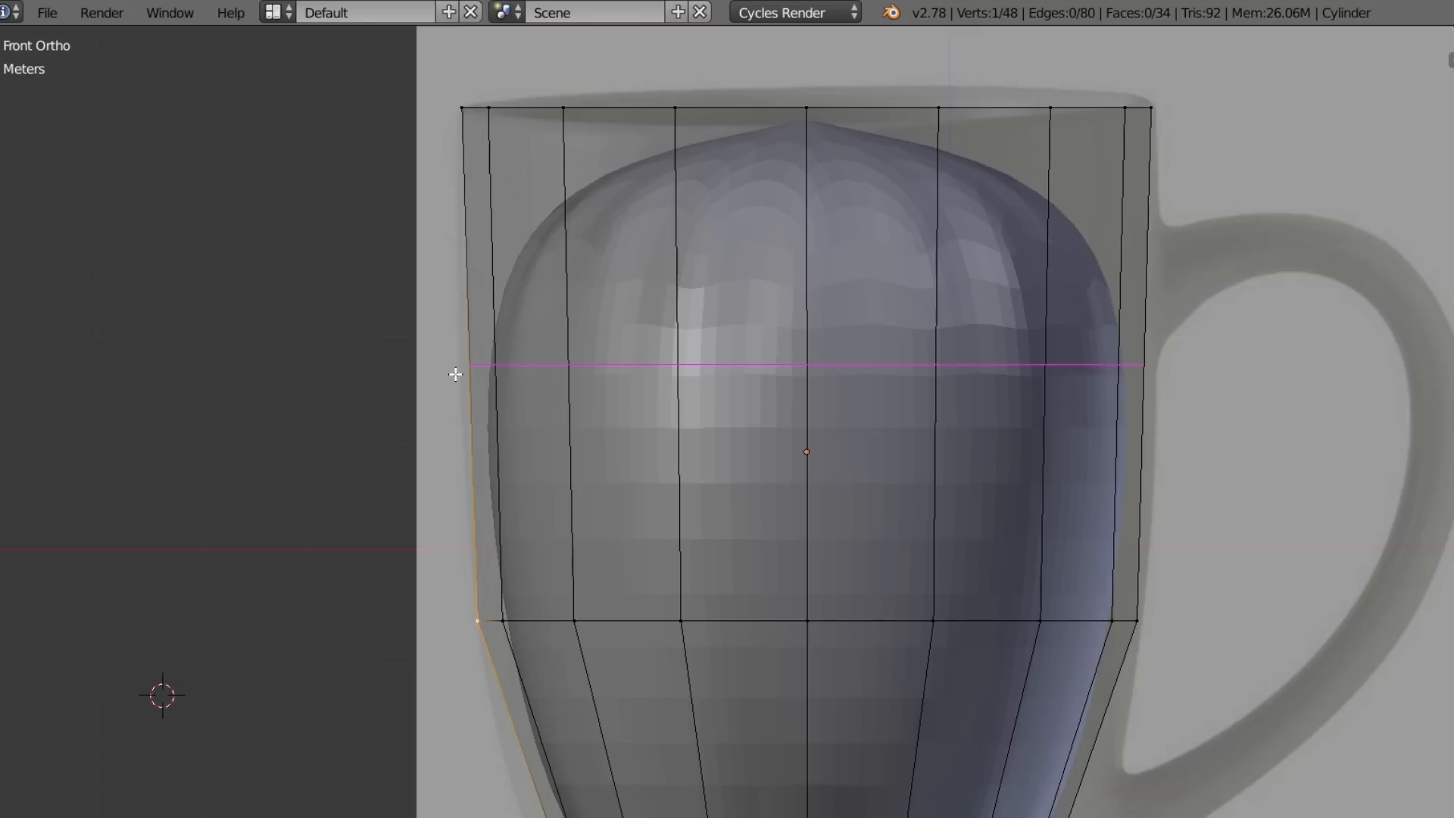
Add a horizontal loop cut around the upper half of the mug body.
left_click(455, 374)
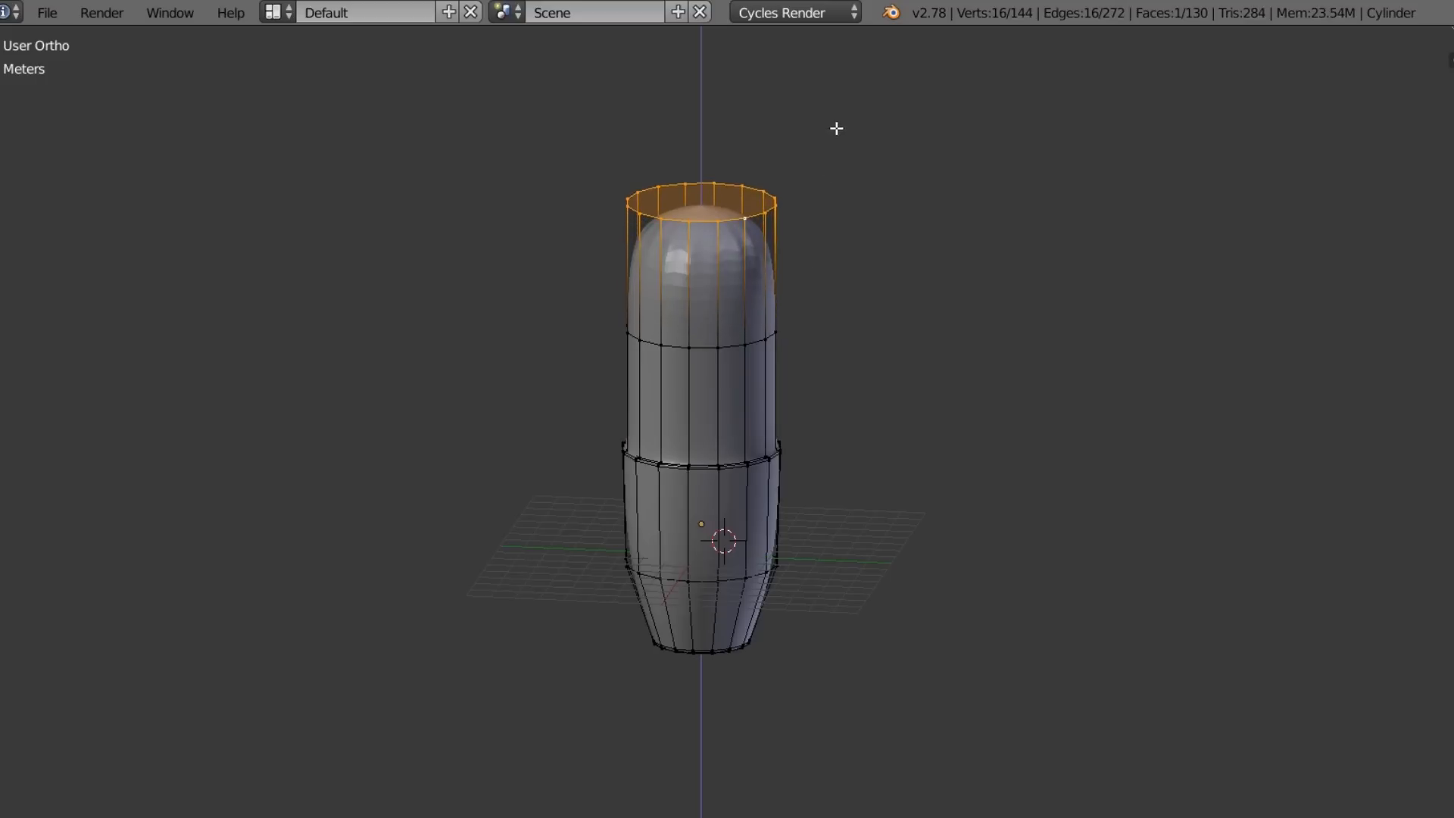
Bend the cylinder's open top into a curved tube by repeatedly rotating, extruding and moving its end ring.
key("r")
left_click(1012, 289)
key("e")
left_click(1188, 352)
key("g")
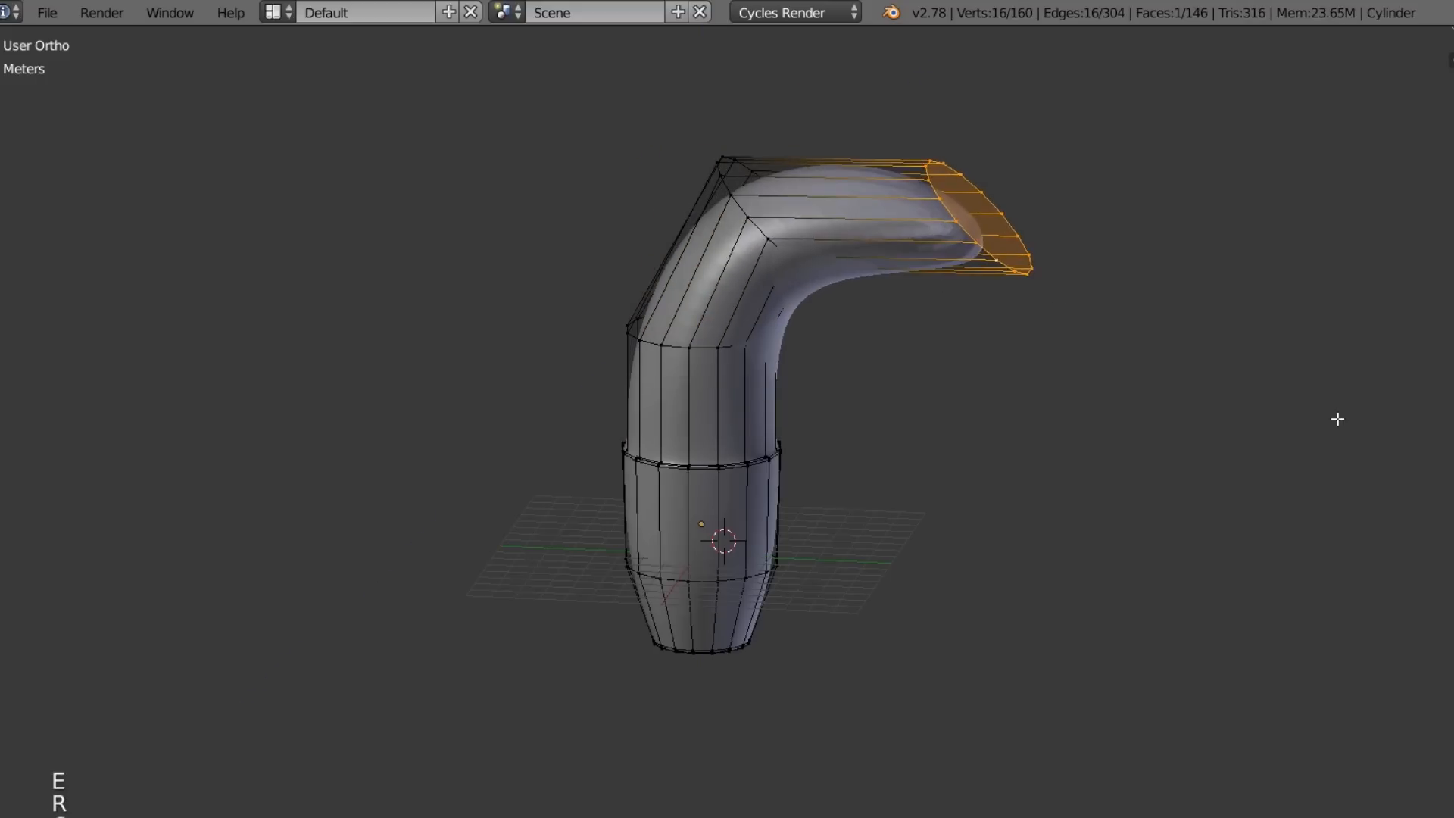
left_click(1335, 422)
key("r")
left_click(976, 538)
key("e")
left_click(1158, 590)
key("g")
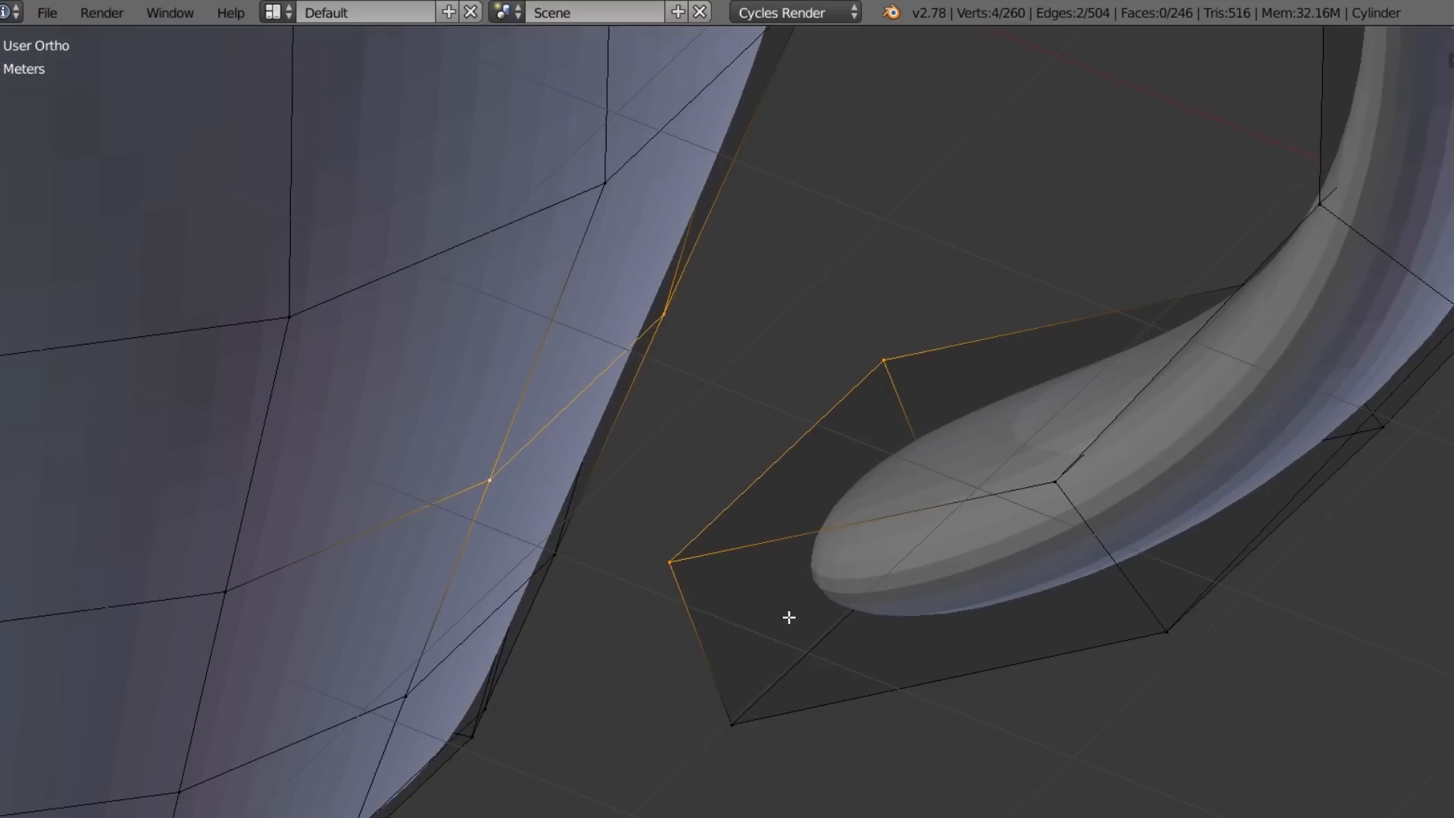
Fill a face between the handle's lower end and the mug body, and move the handle's outer section inward to the reference.
key("f")
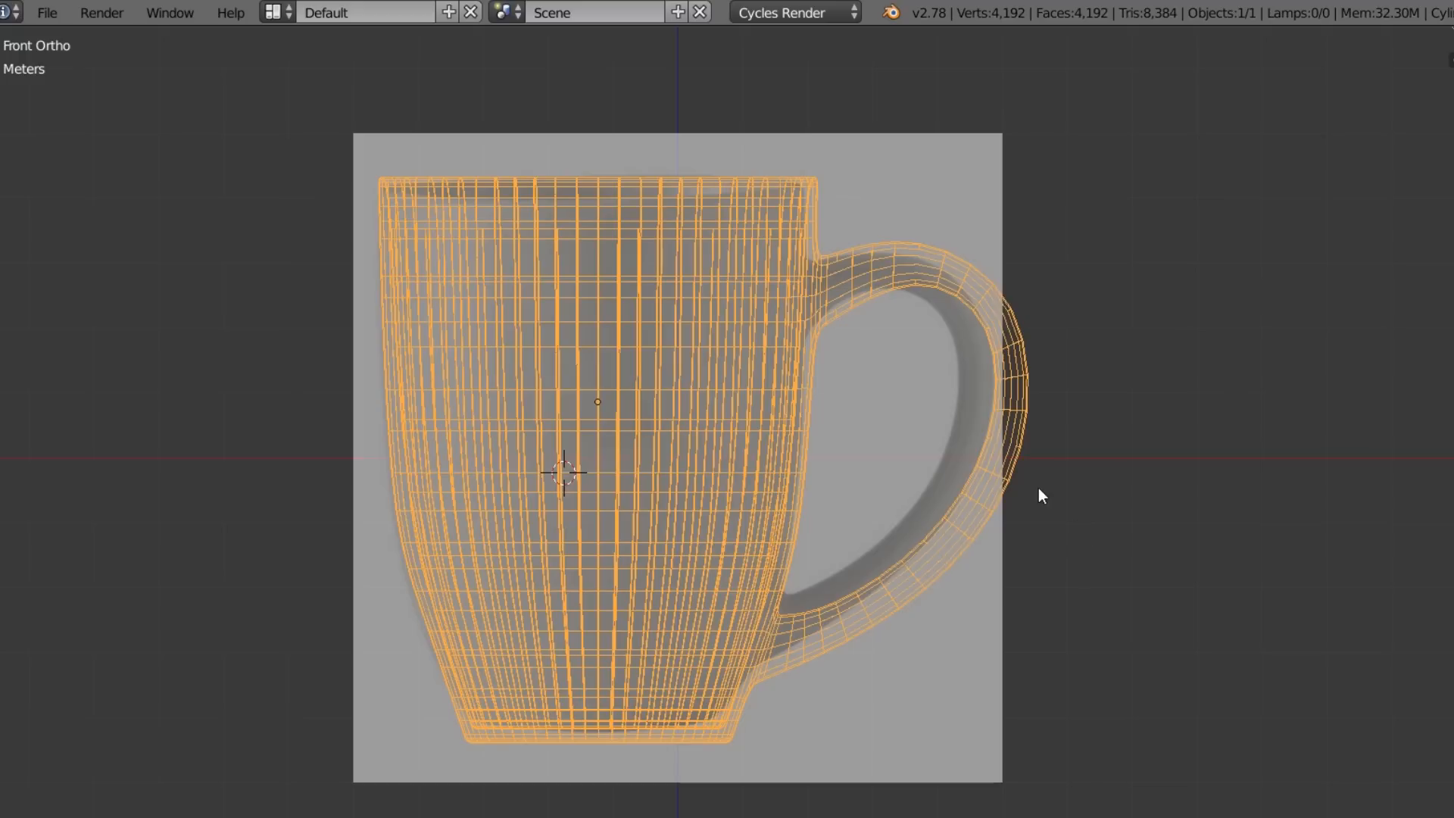
key("a")
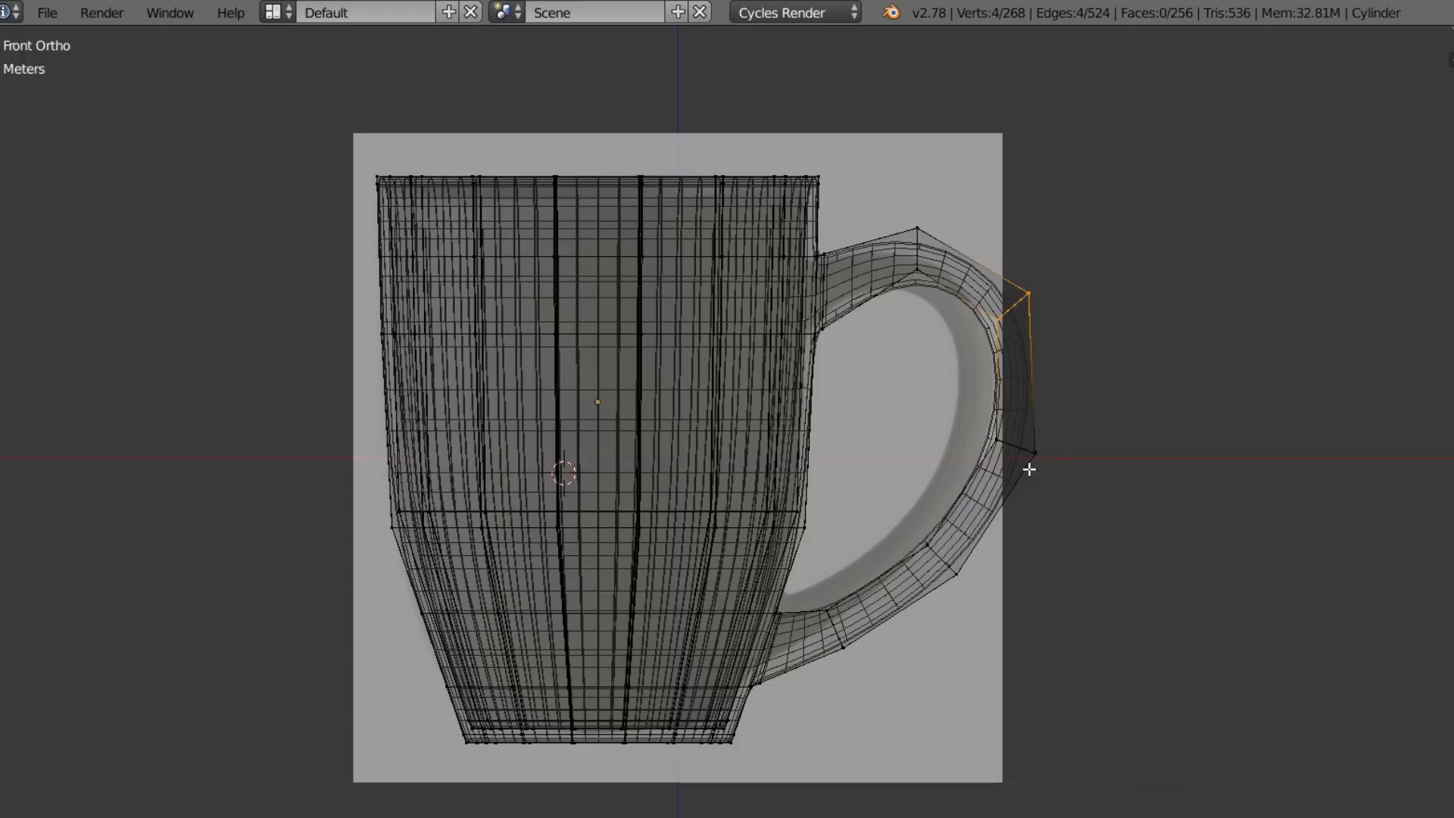
key("b")
left_click_drag(993, 156, 1166, 691)
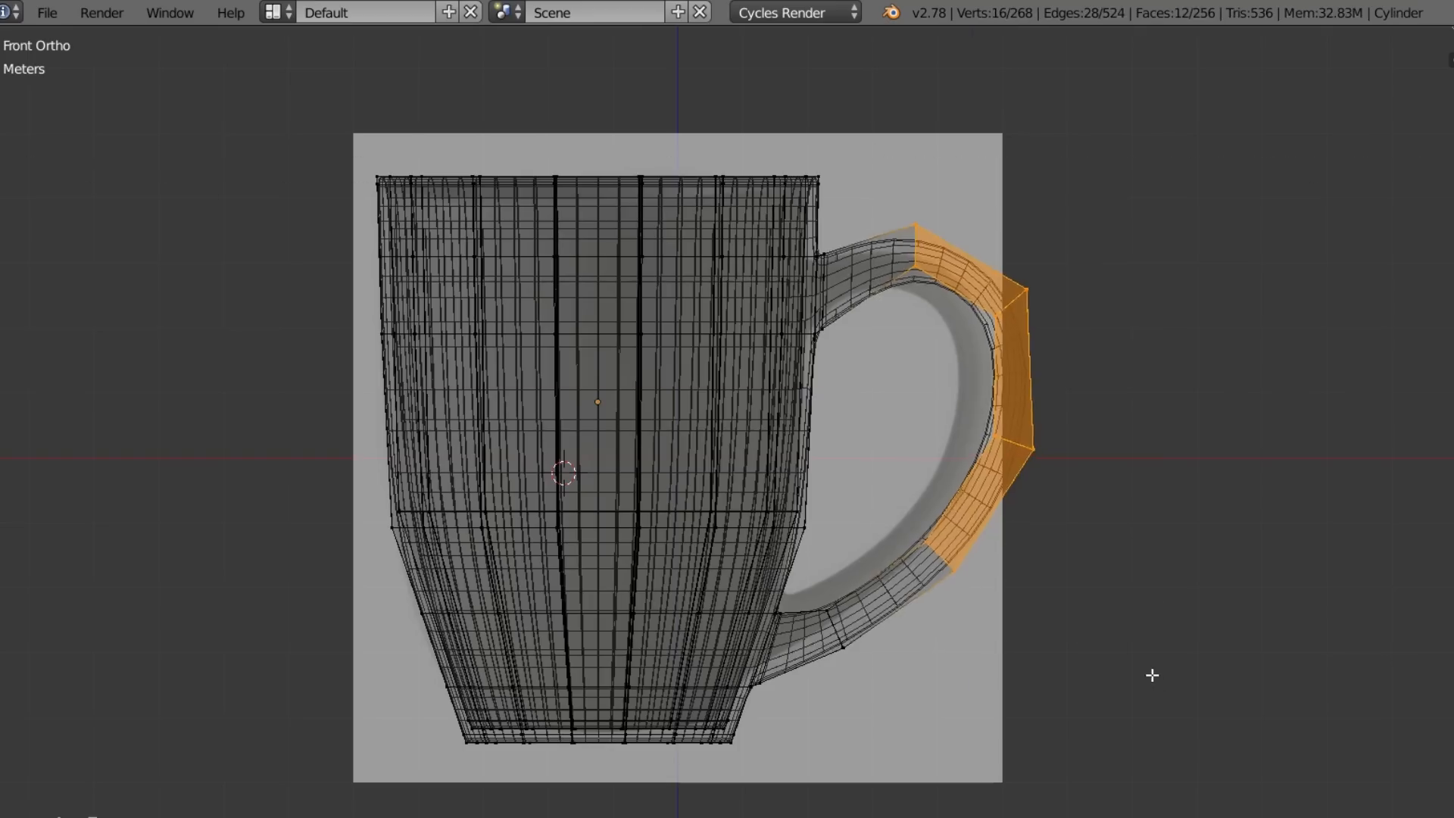
key("g")
key("x")
left_click(1127, 685)
key("g")
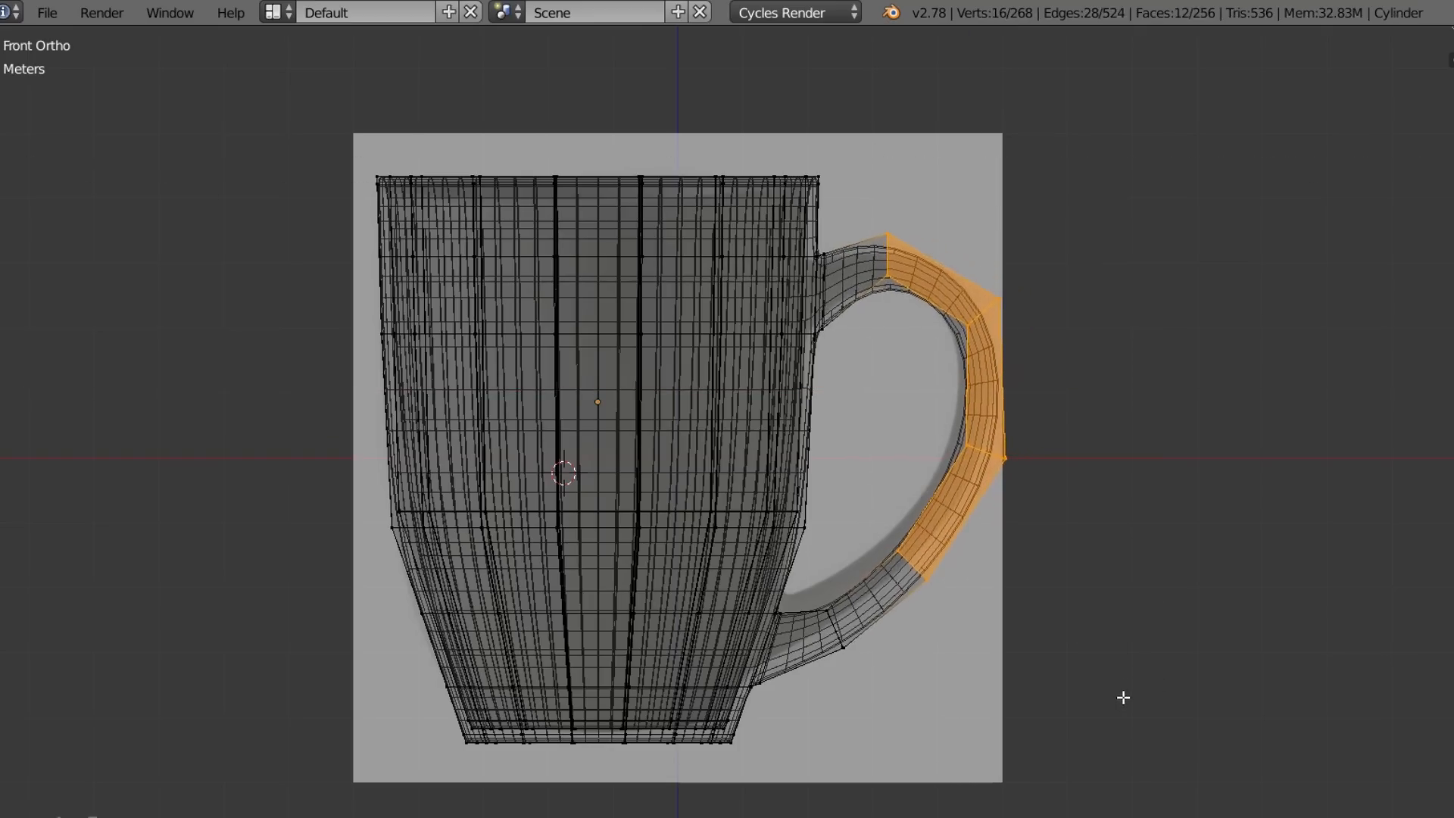
left_click(1123, 697)
Move the handle's two outermost edge rings inward to fit the reference outline.
key("a")
key("b")
left_click_drag(956, 283, 1096, 564)
key("g")
key("g")
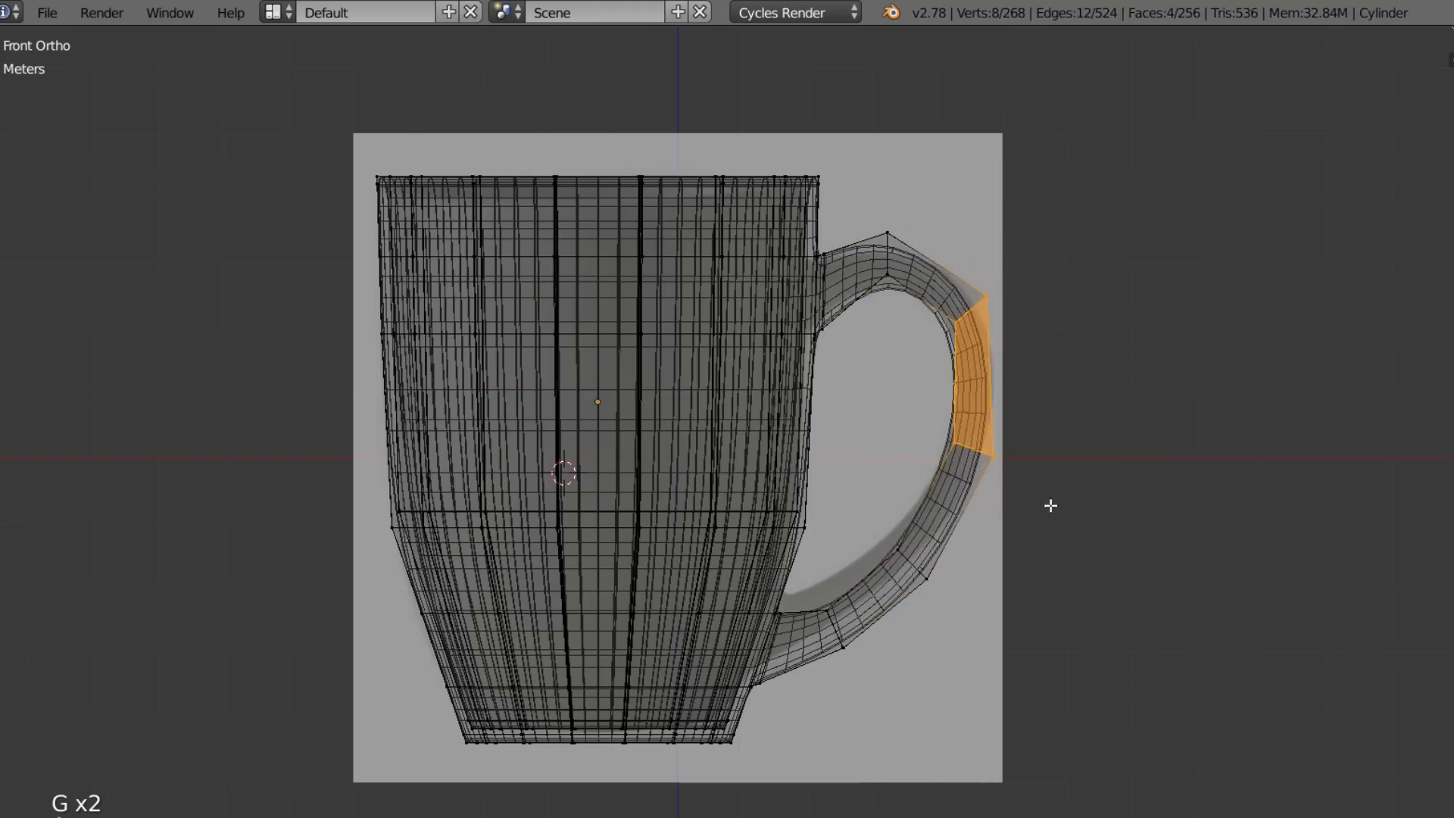
left_click(1058, 505)
Reposition the handle's lower edge rings one after the other to follow the reference curve.
key("a")
key("b")
left_click_drag(867, 508, 996, 641)
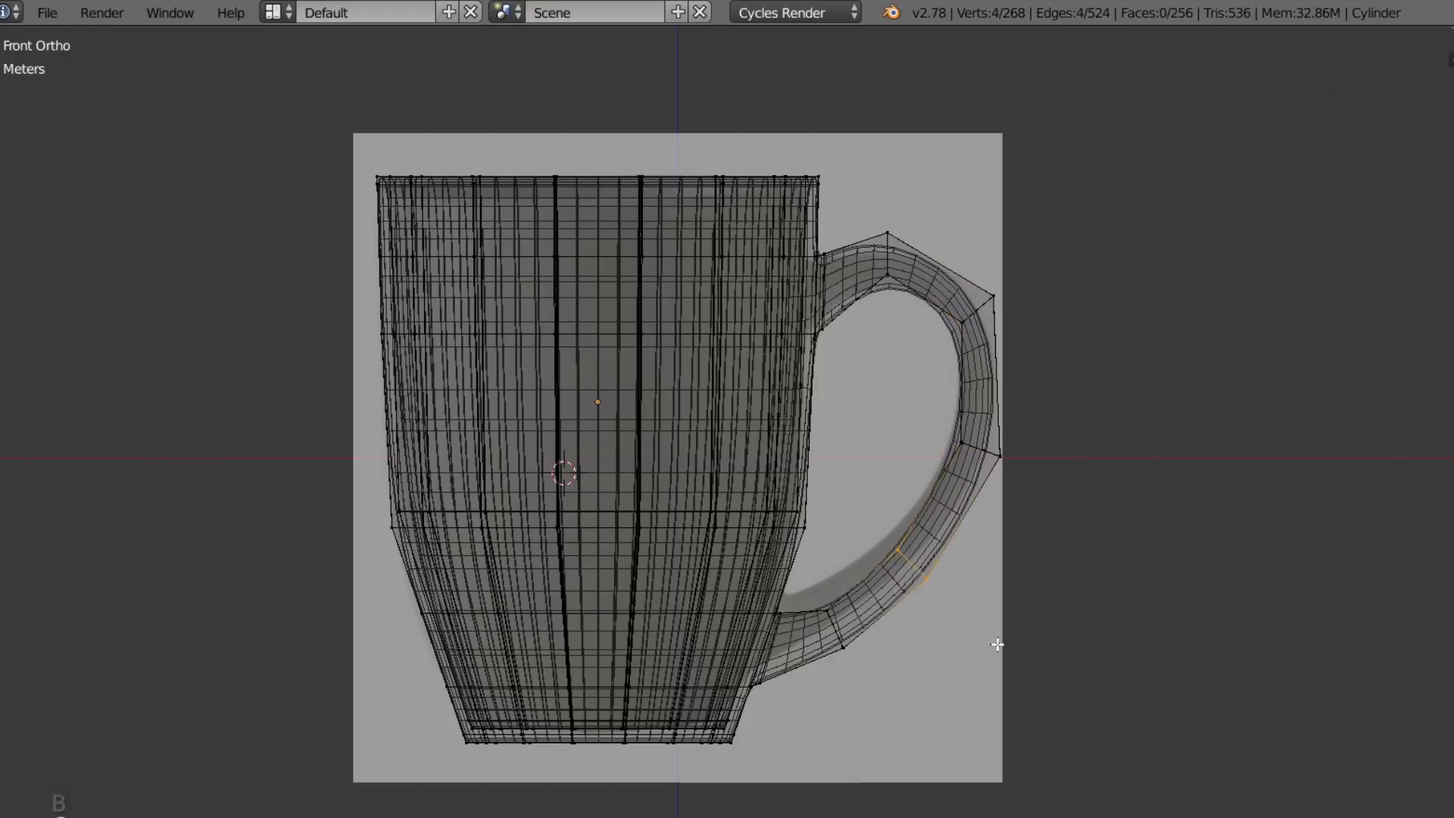
key("g")
left_click(988, 632)
key("a")
key("b")
left_click_drag(805, 564, 873, 700)
key("g")
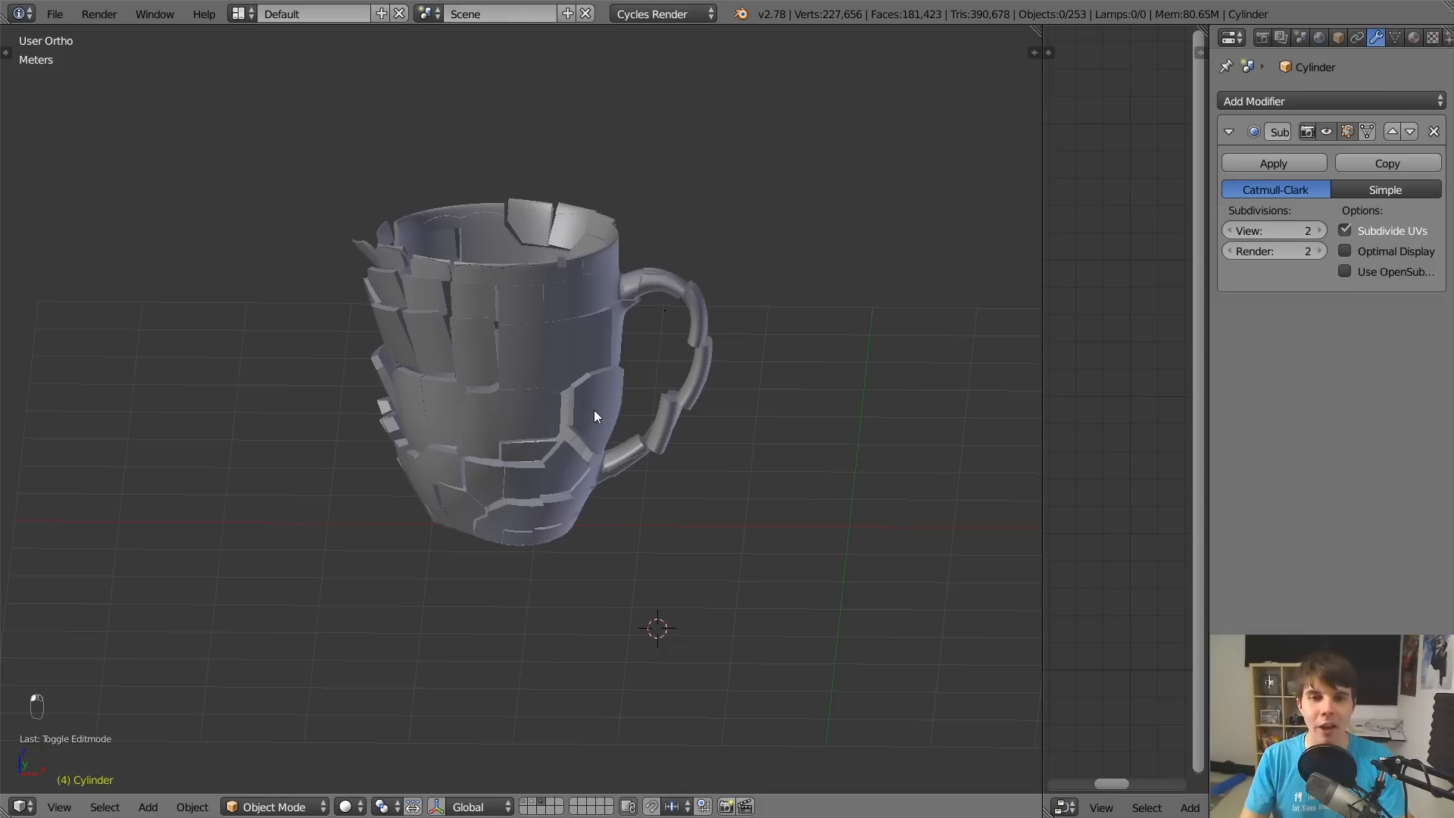
Pull a shard outward from the upper wall of the fractured mug opposite the handle, and rotate the shard above it.
scroll(594, 411, "up", 2)
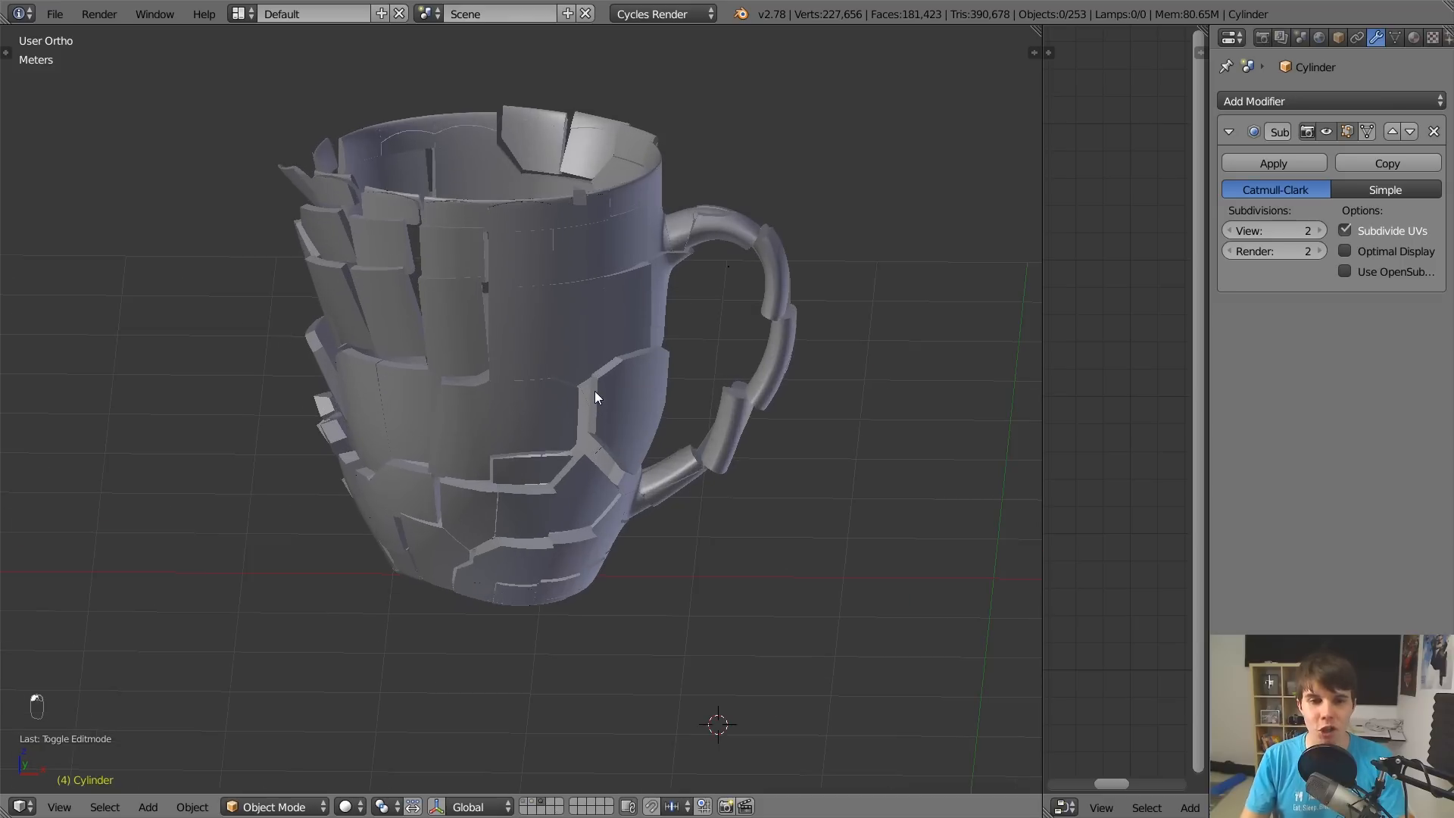
middle_click_drag(583, 372, 545, 376)
right_click_drag(346, 297, 280, 292)
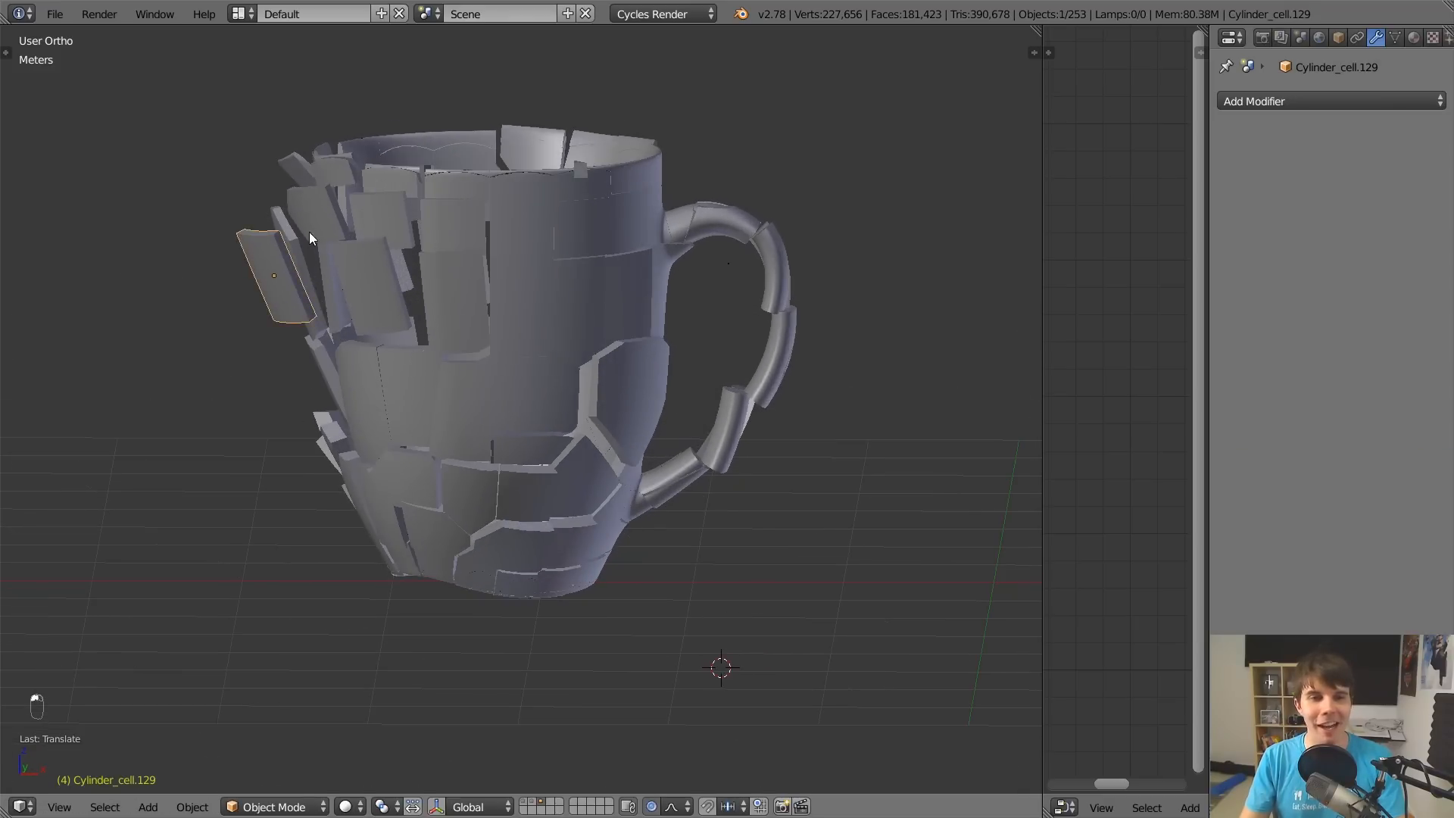
right_click(309, 224)
key("r")
left_click(279, 176)
Rotate a shard halfway down the fractured mug's wall and move the shards near its base outward with proportional editing.
right_click(354, 409)
key("r")
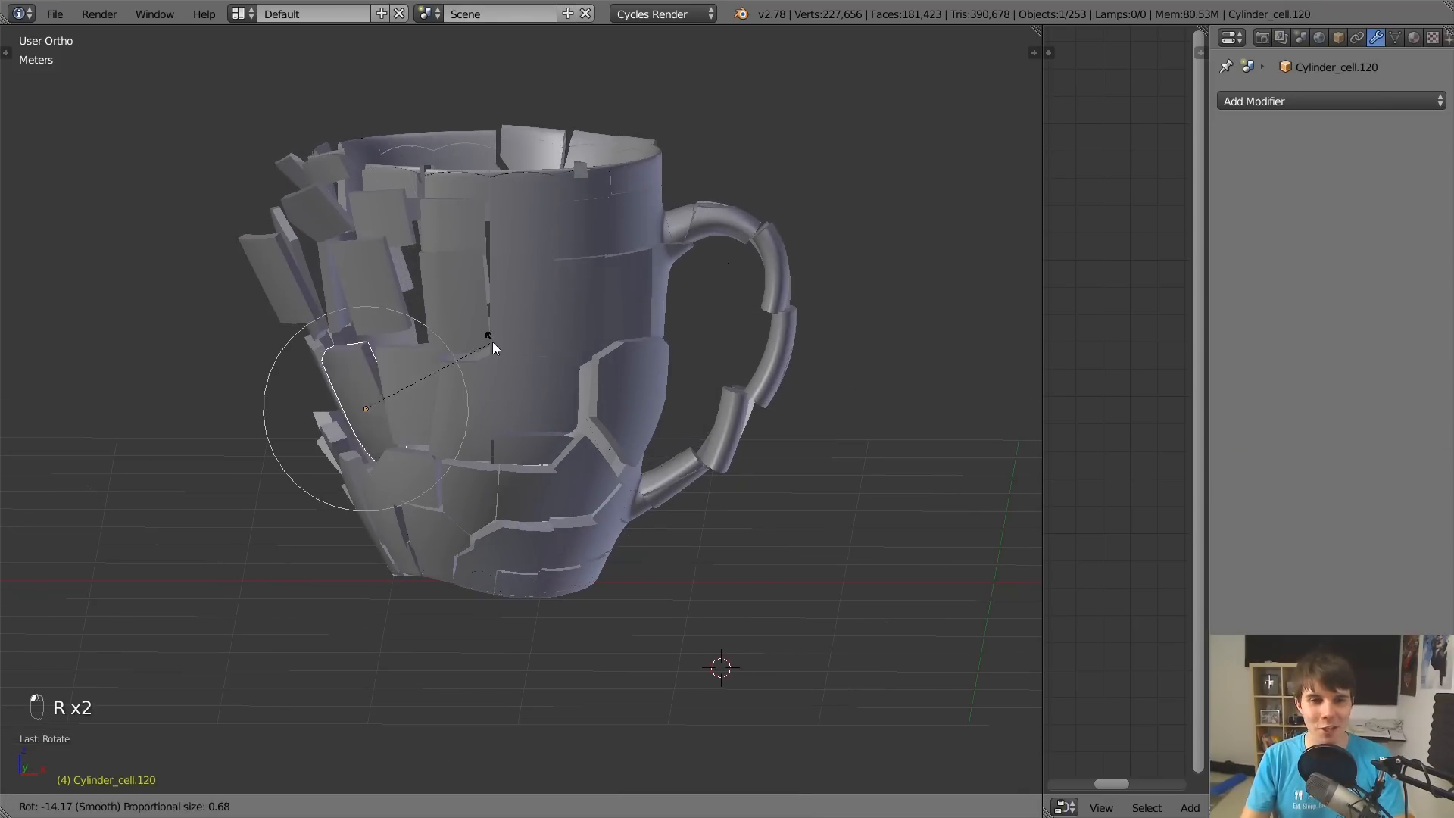
left_click(491, 341)
right_click(389, 479)
key("g")
left_click(252, 473)
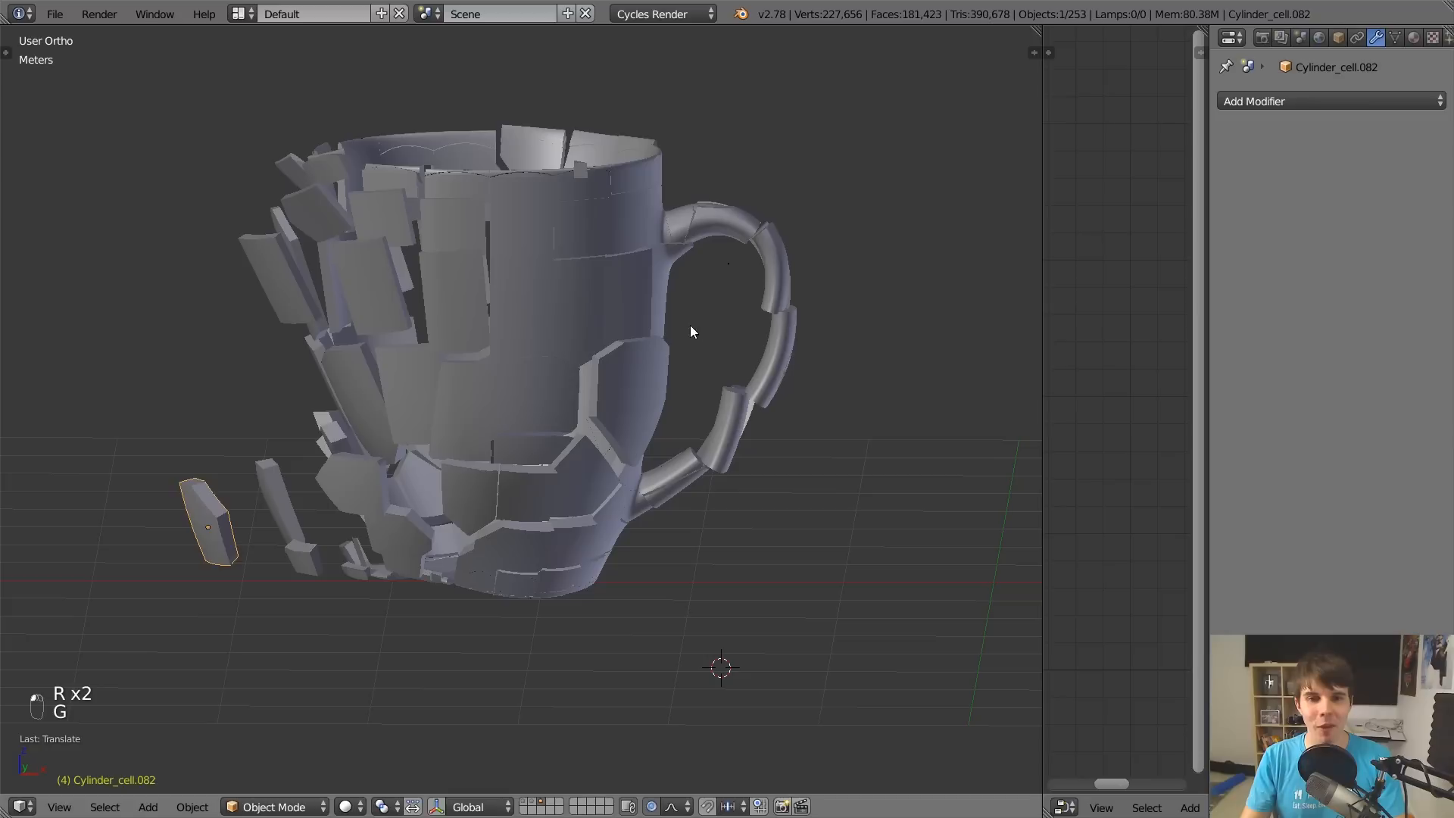
Rotate the shards on the handle side of the fractured mug and move the handle pieces outward with proportional editing.
right_click_drag(689, 326, 662, 307)
right_click(661, 306)
key("r")
left_click(778, 362)
key("g")
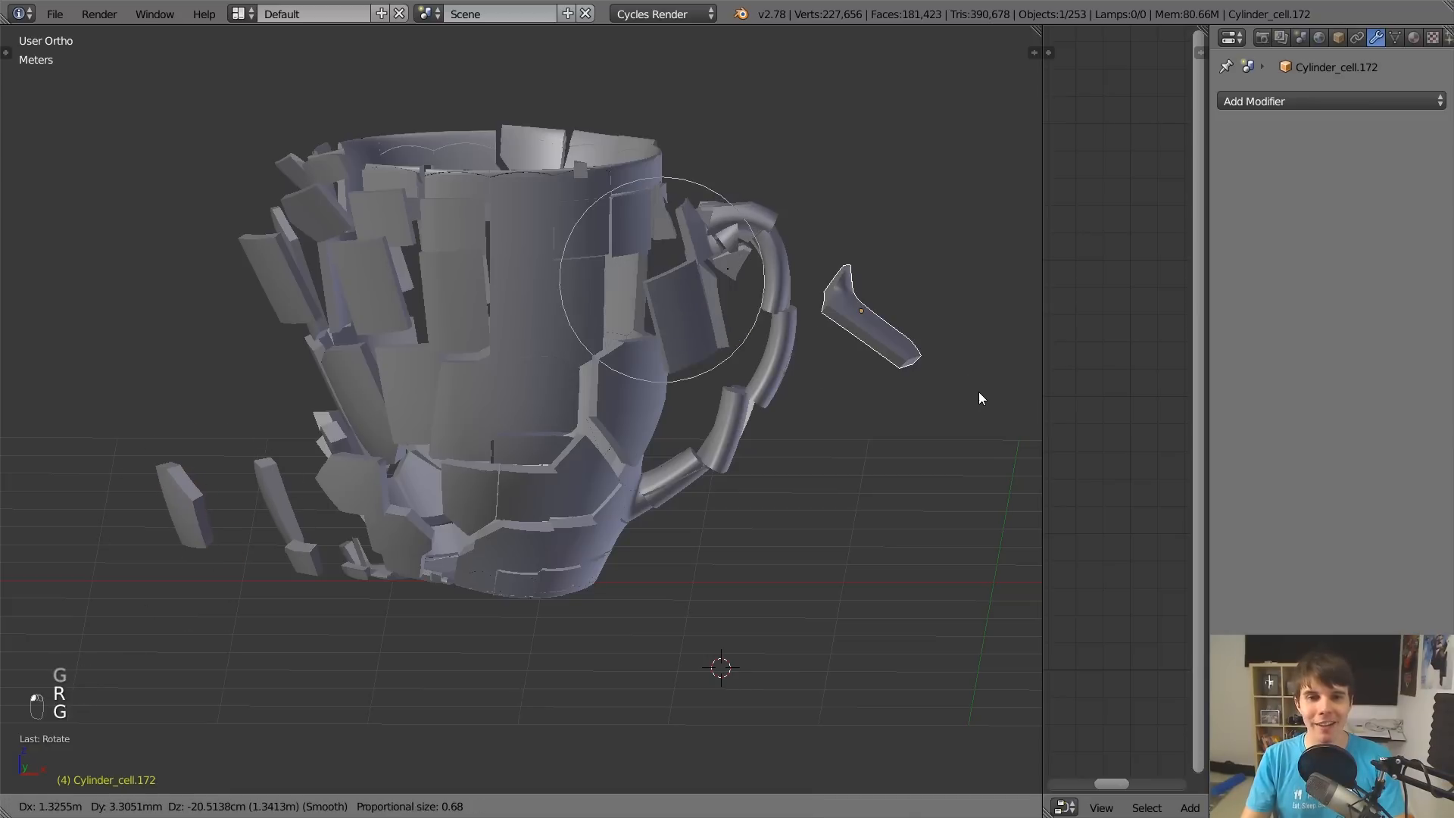
left_click(978, 397)
middle_click_drag(974, 393, 825, 409)
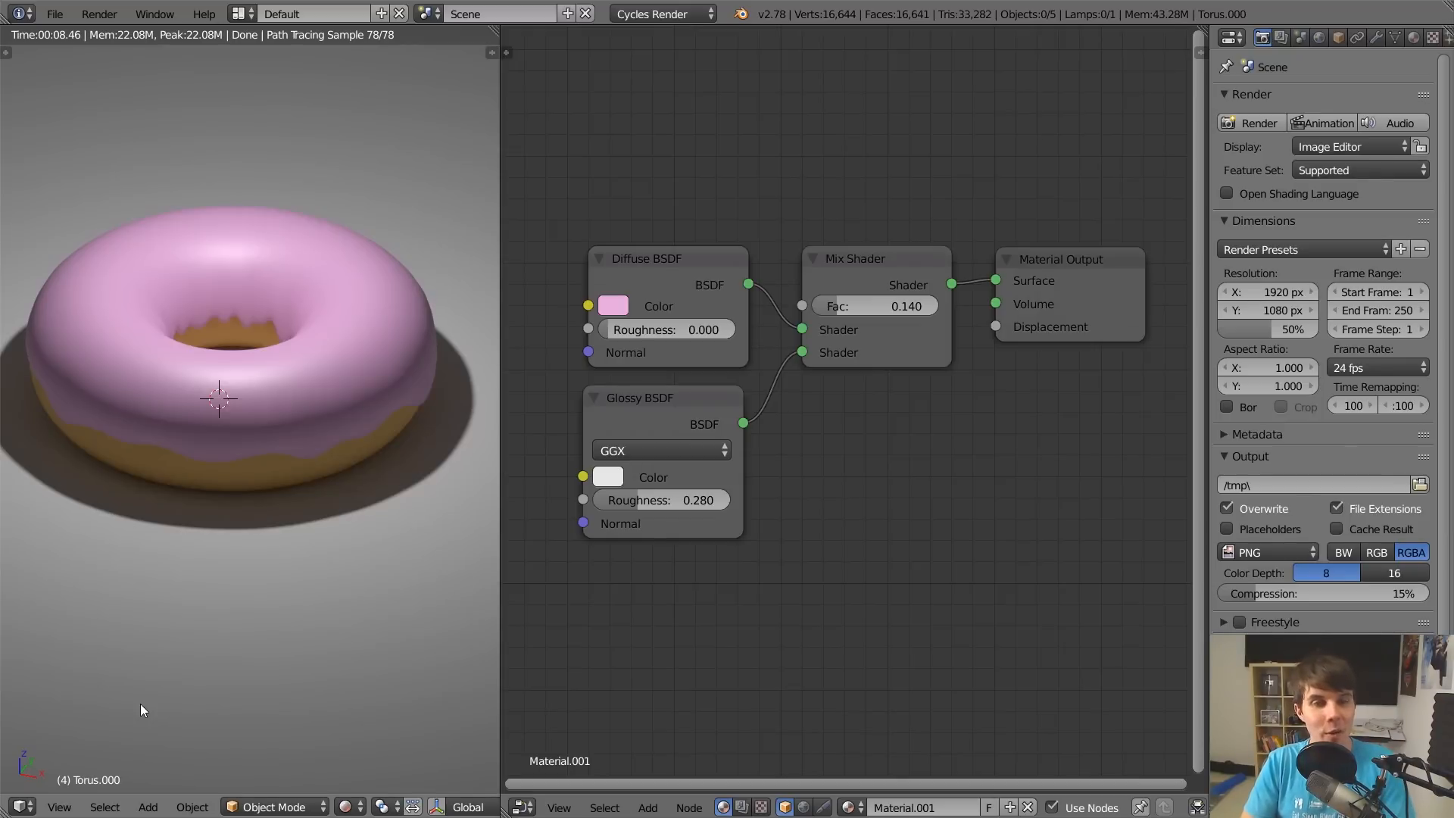
Switch the donut viewport from rendered to solid shading.
scroll(305, 582, "down", 1)
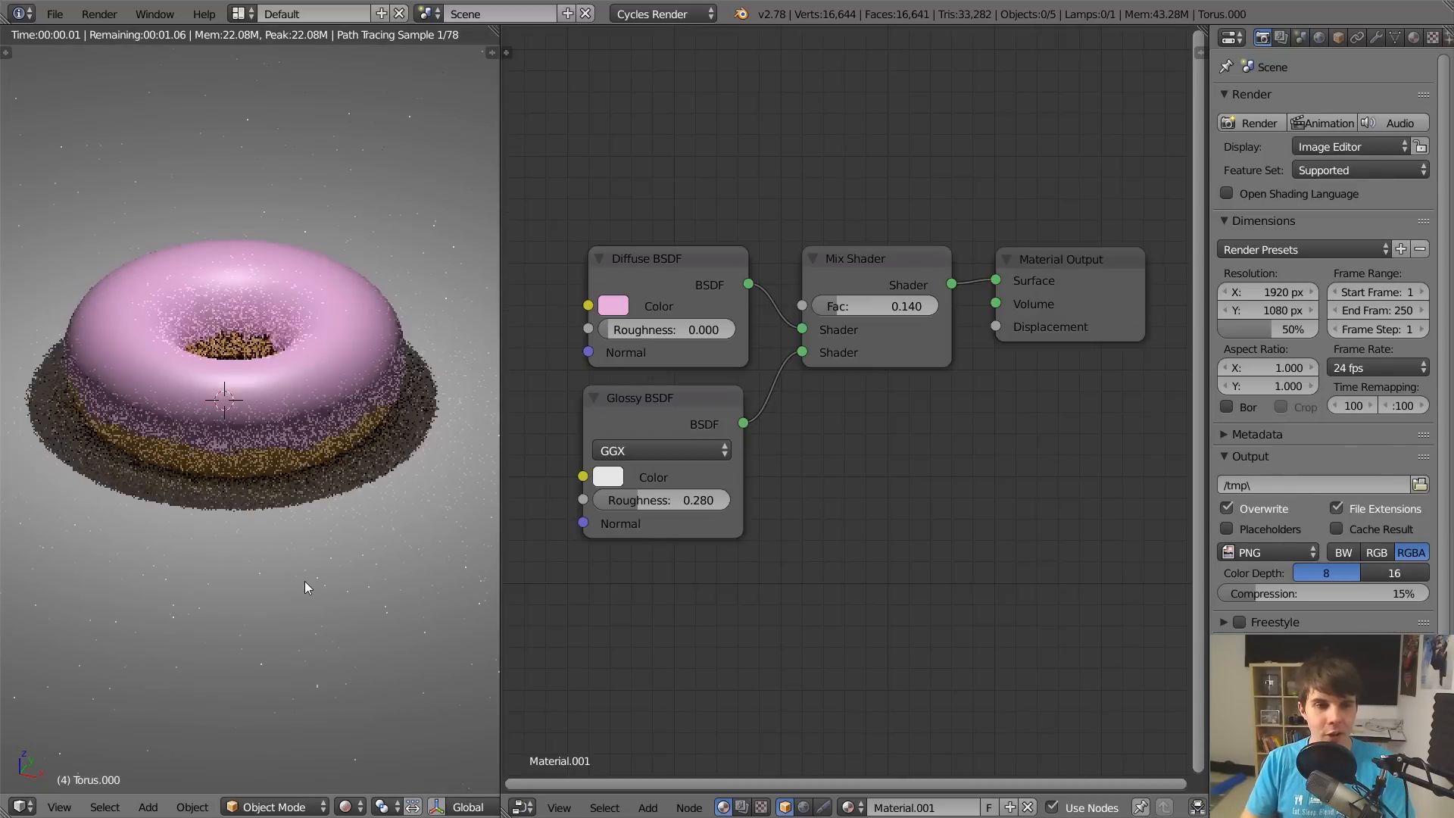
scroll(359, 425, "down", 2)
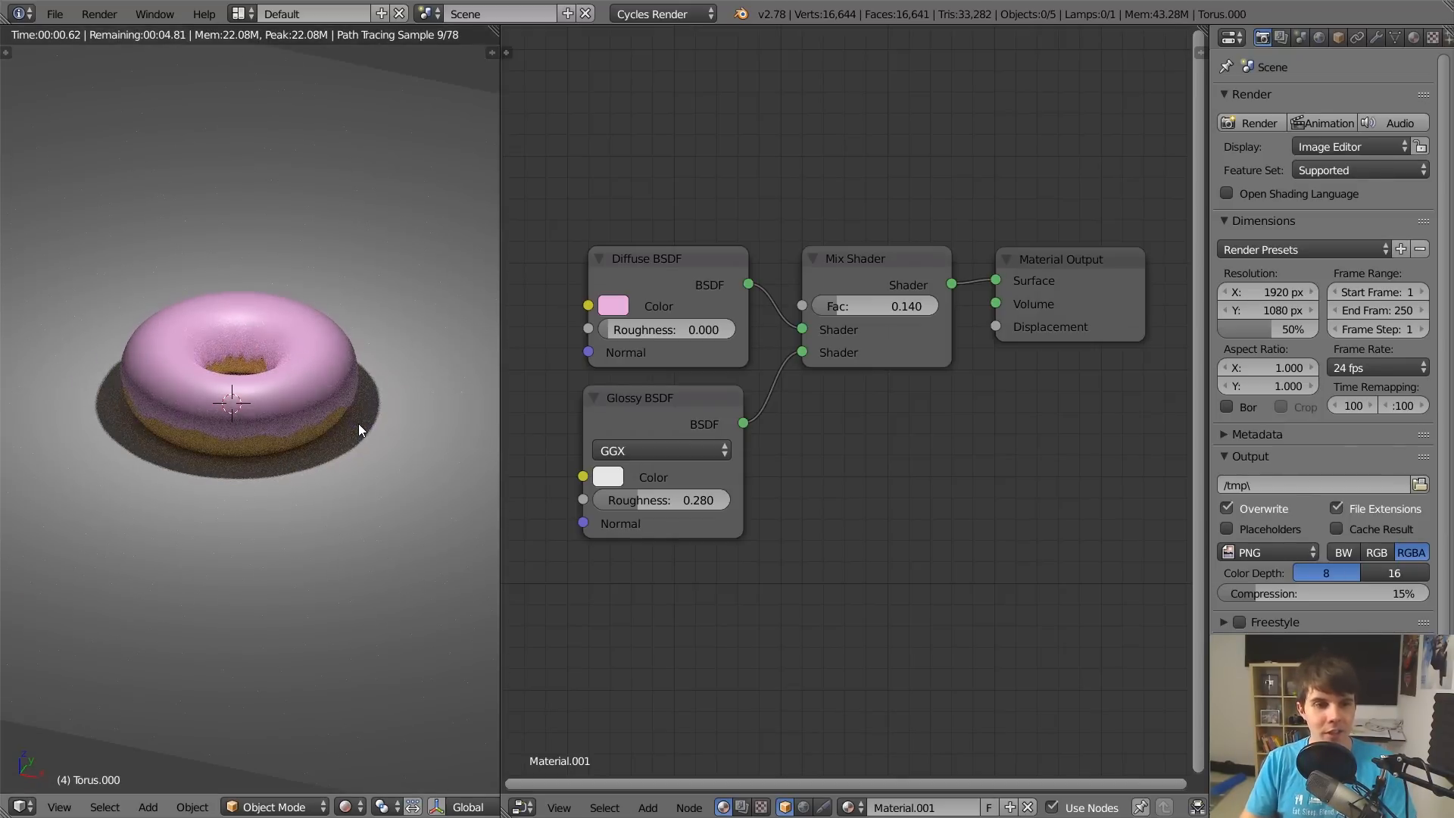
key("shift+z")
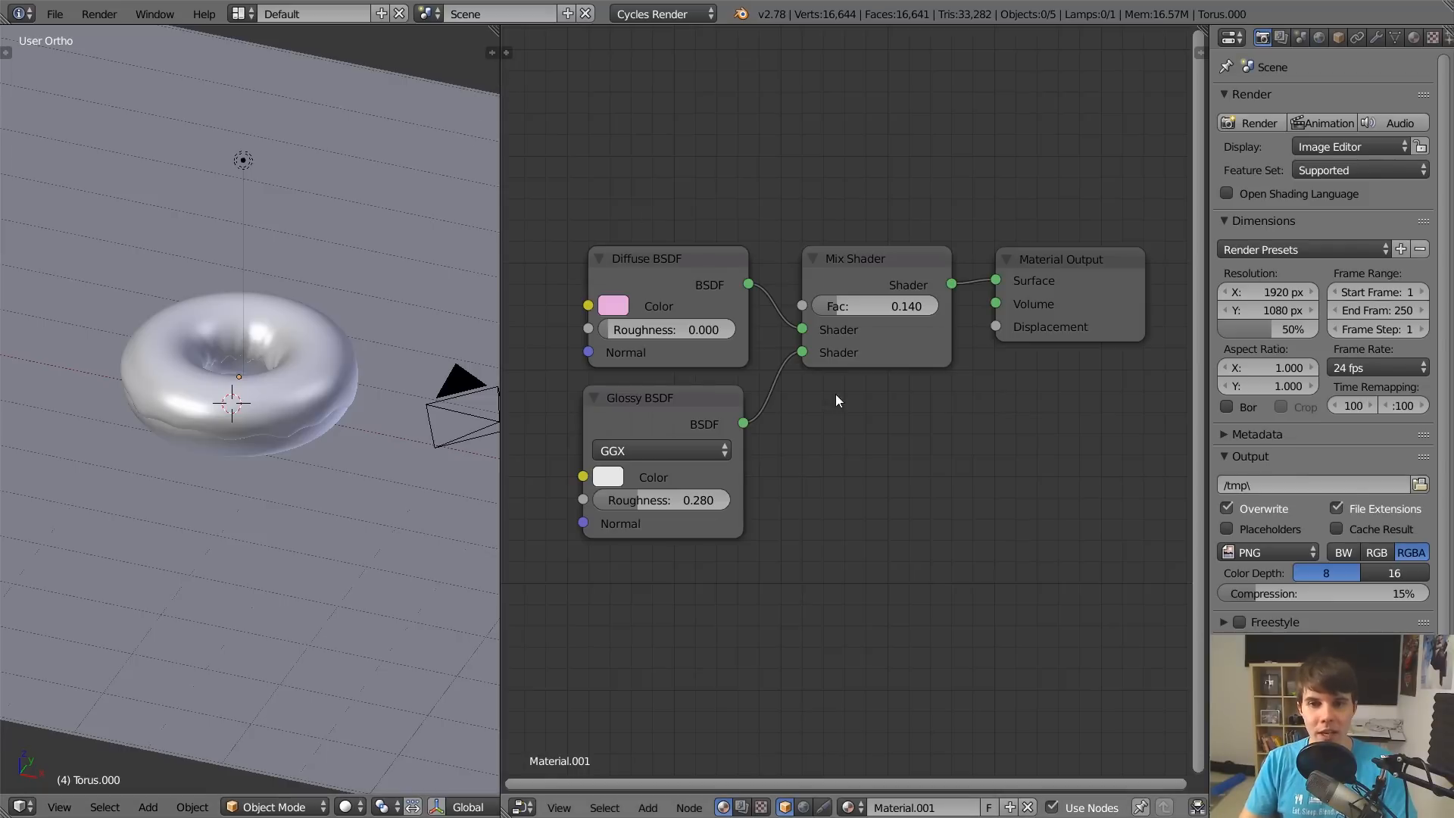
Join the 3D view over the node editor so the viewport takes up the full width.
mouse_move(801, 179)
middle_mouse_down()
mouse_move(825, 229)
mouse_move(807, 179)
middle_mouse_up()
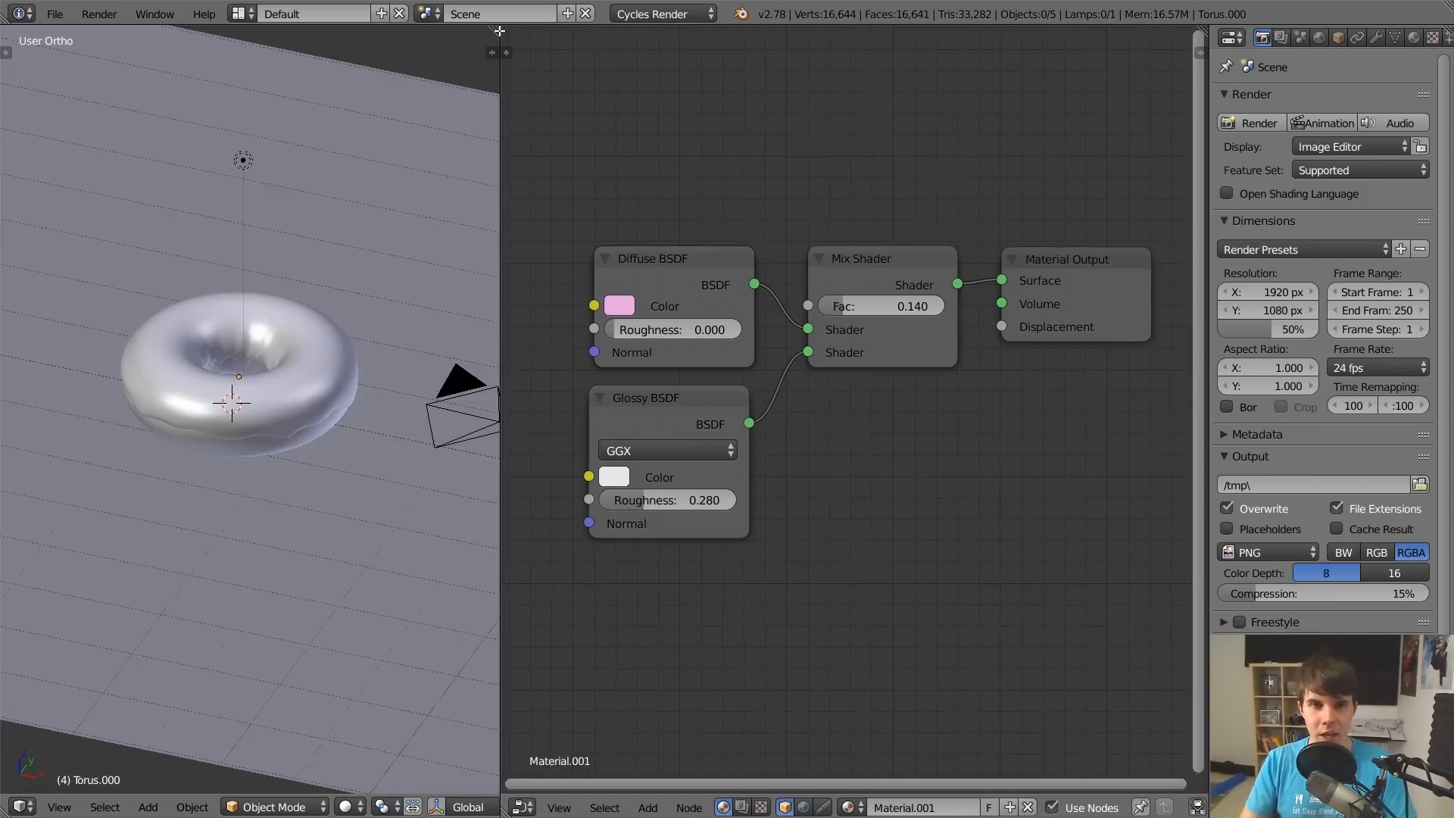
left_click_drag(497, 30, 788, 106)
scroll(840, 342, "down", 3)
scroll(837, 347, "up", 2)
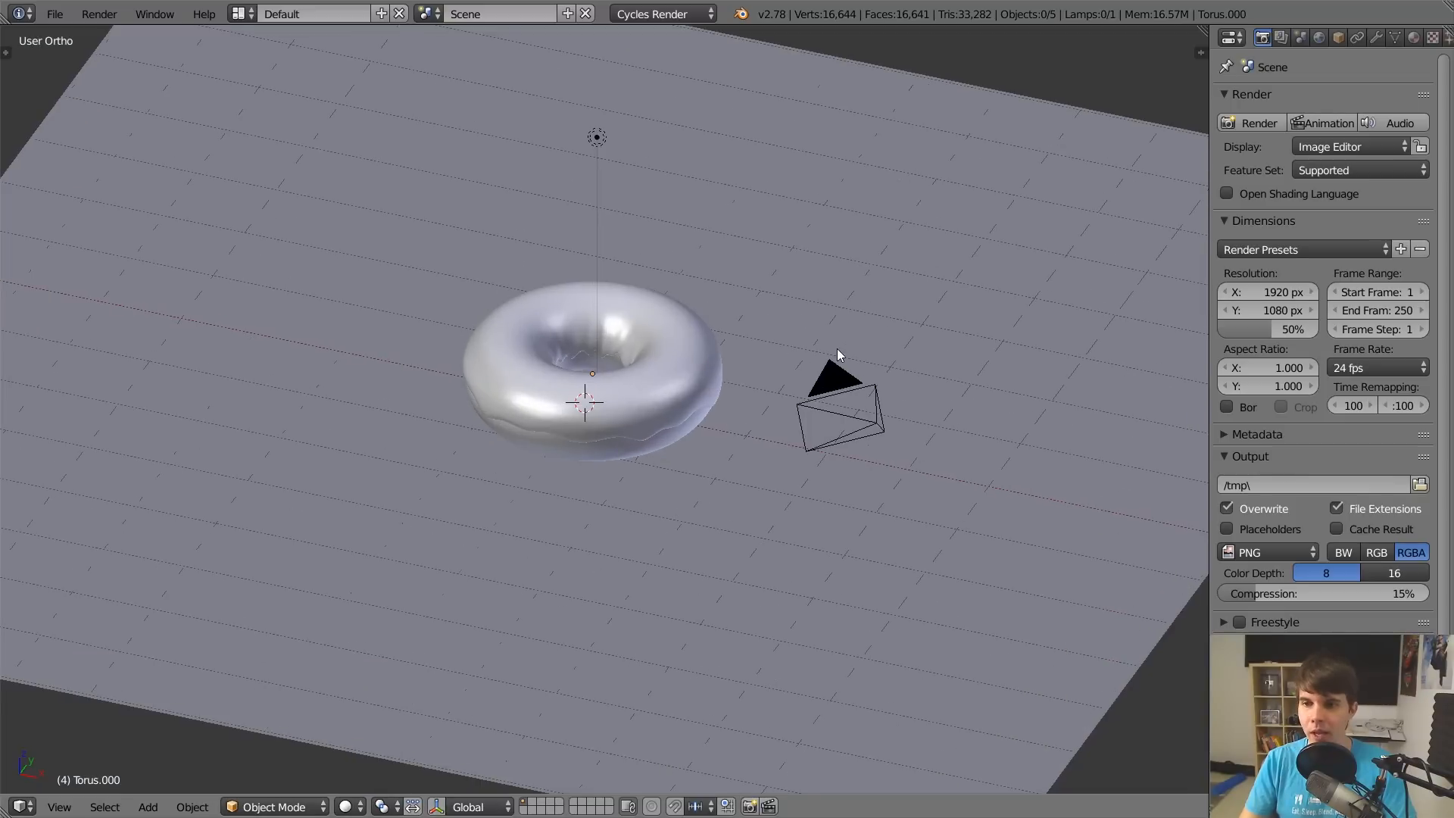
Examine the donut scene from several angles, selecting the icing, the lamp and the camera in turn.
scroll(838, 347, "down", 2)
middle_click_drag(836, 347, 797, 359)
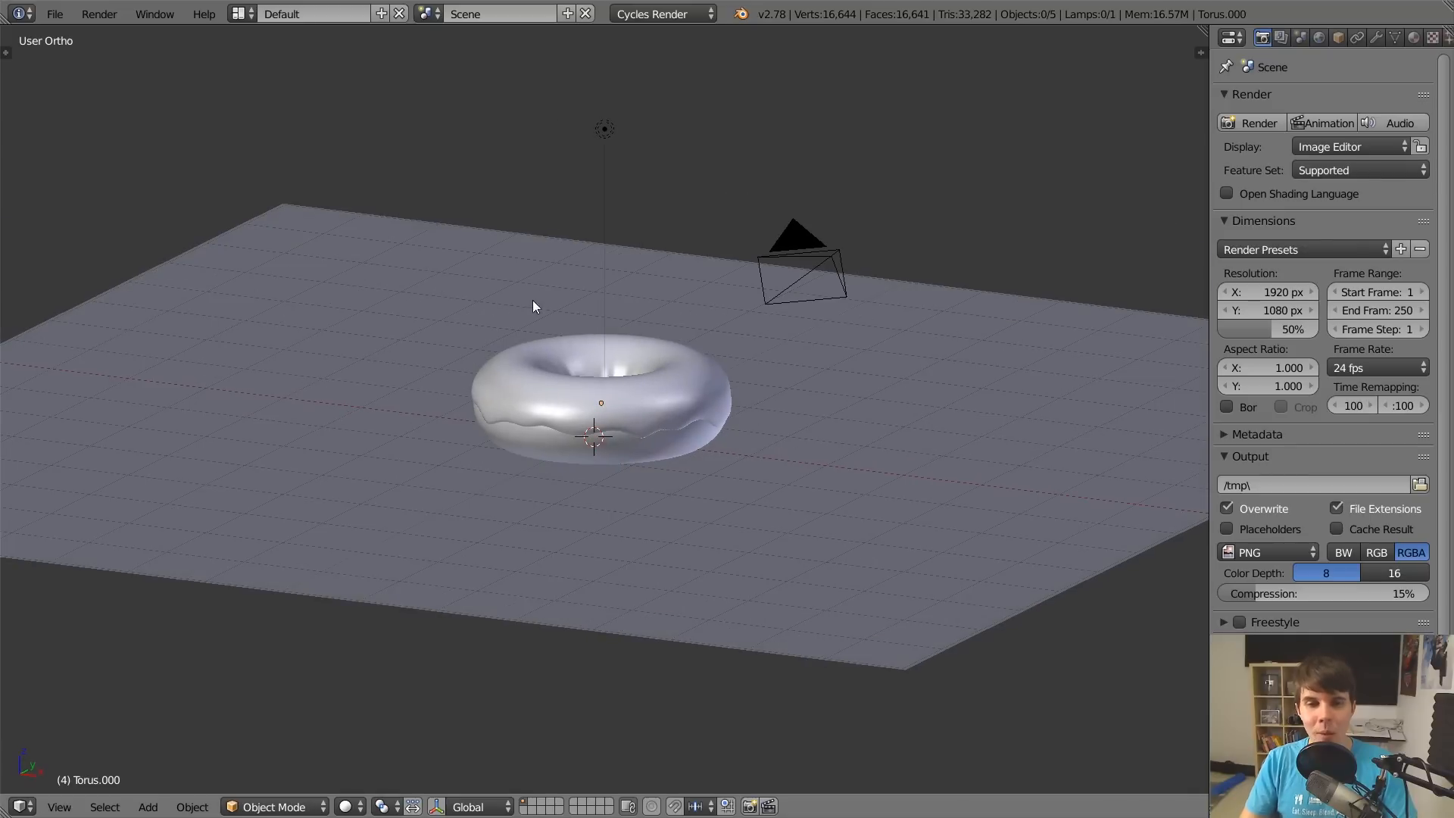
middle_click_drag(533, 306, 567, 327)
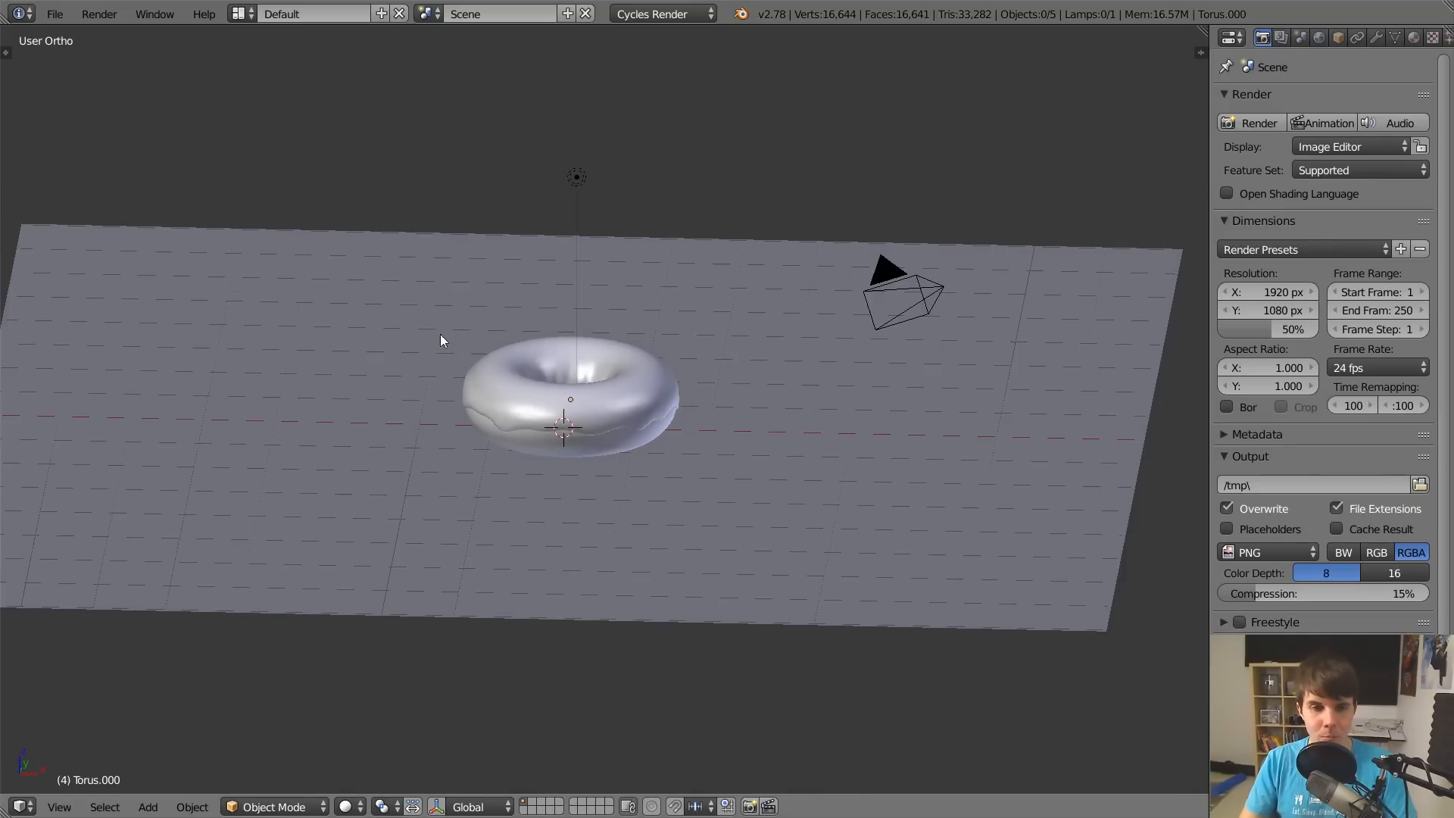
middle_click_drag(470, 411, 465, 364)
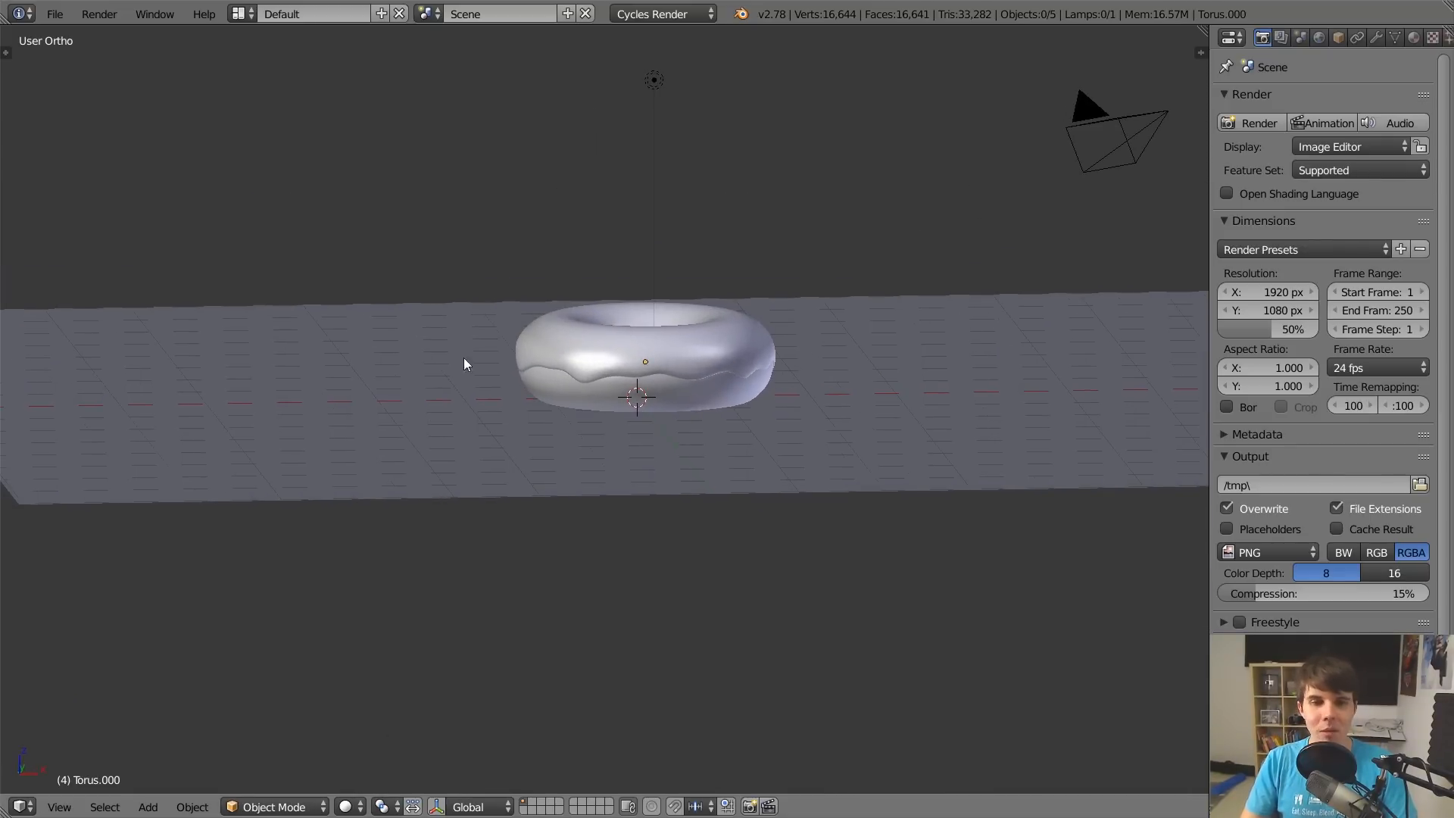
right_click(618, 344)
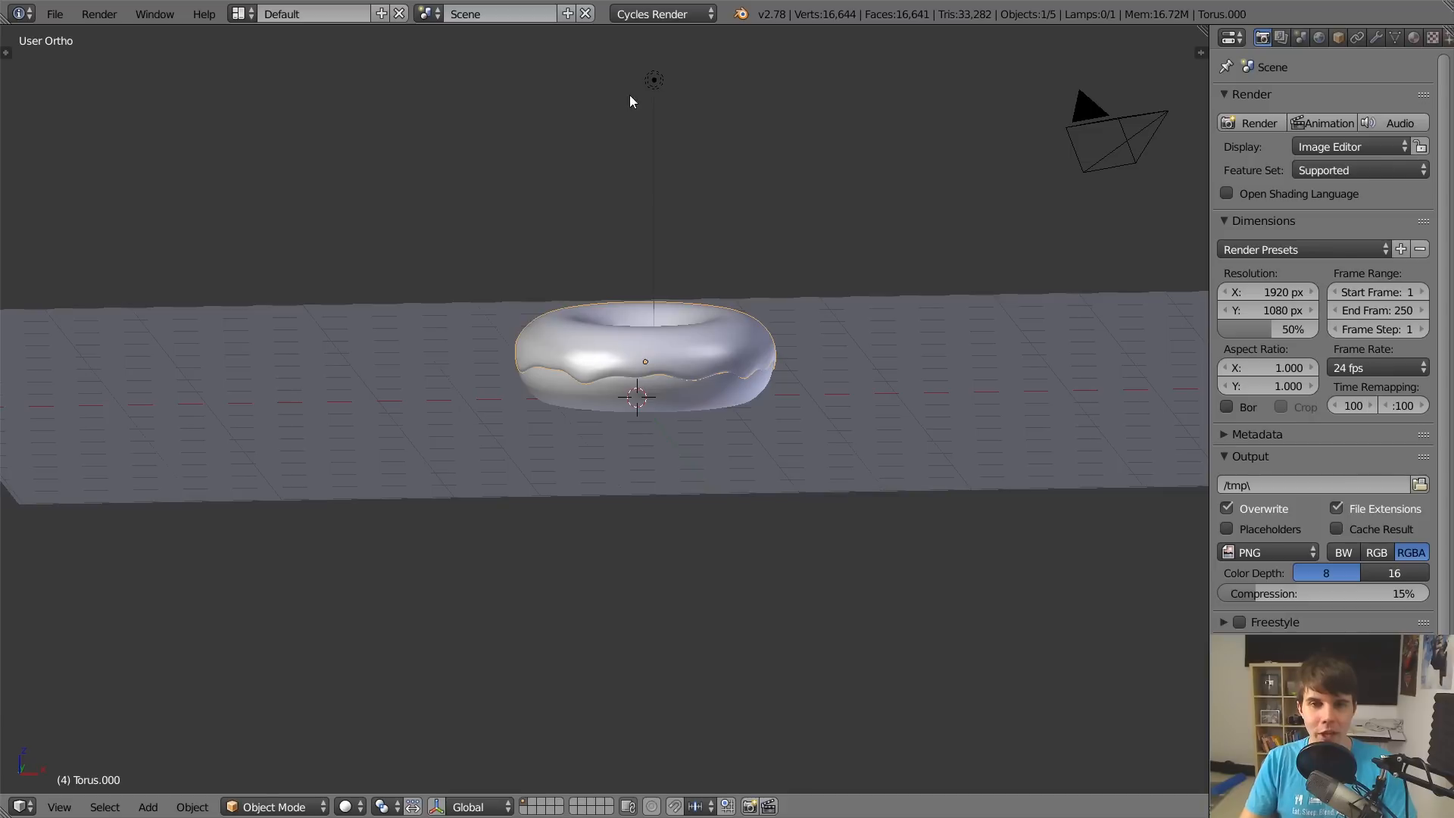
right_click(656, 80)
right_click(1117, 132)
right_click(652, 354)
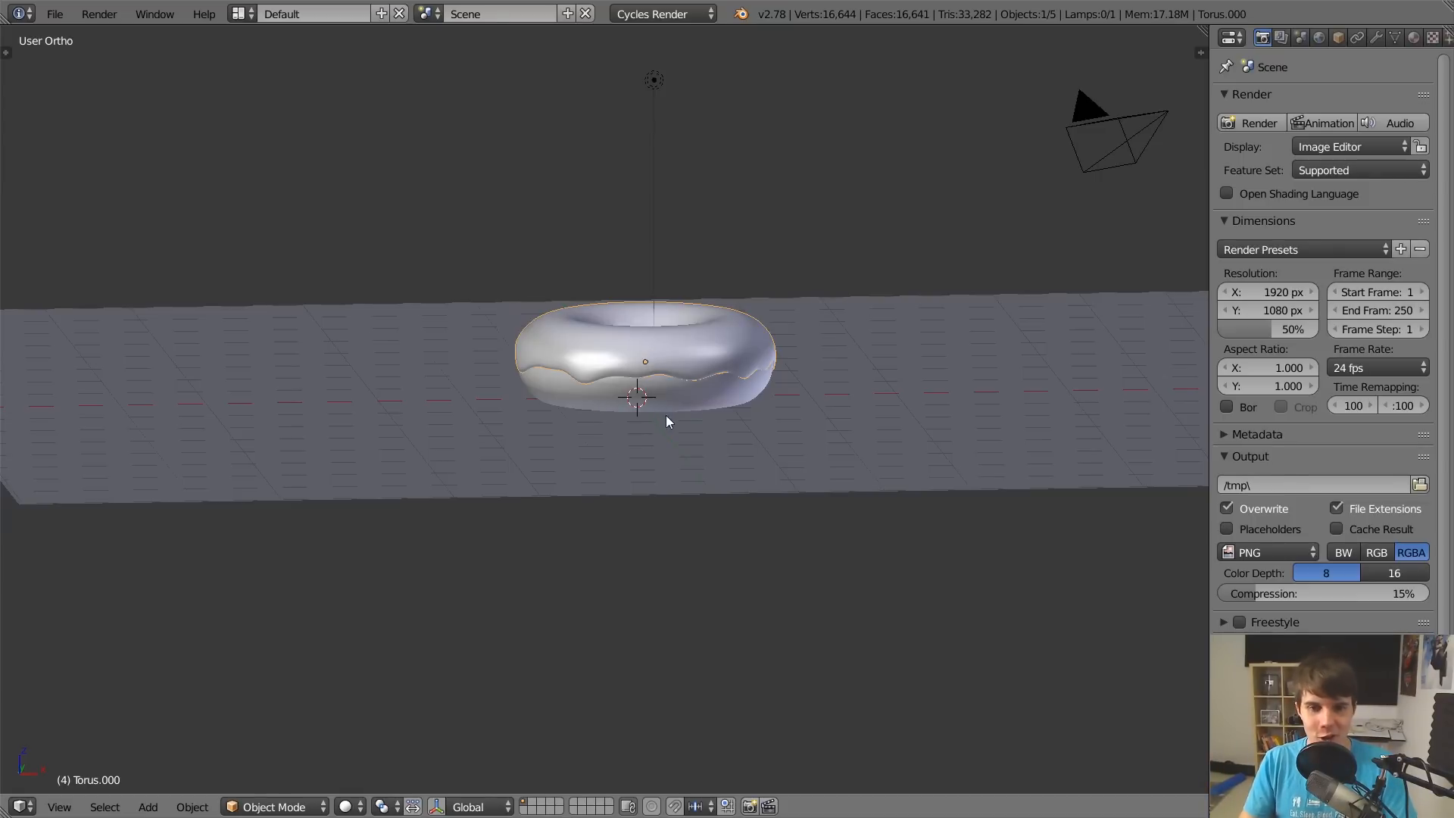
Switch the 3D view from the donut scene to an empty layer.
middle_click_drag(666, 415, 639, 435)
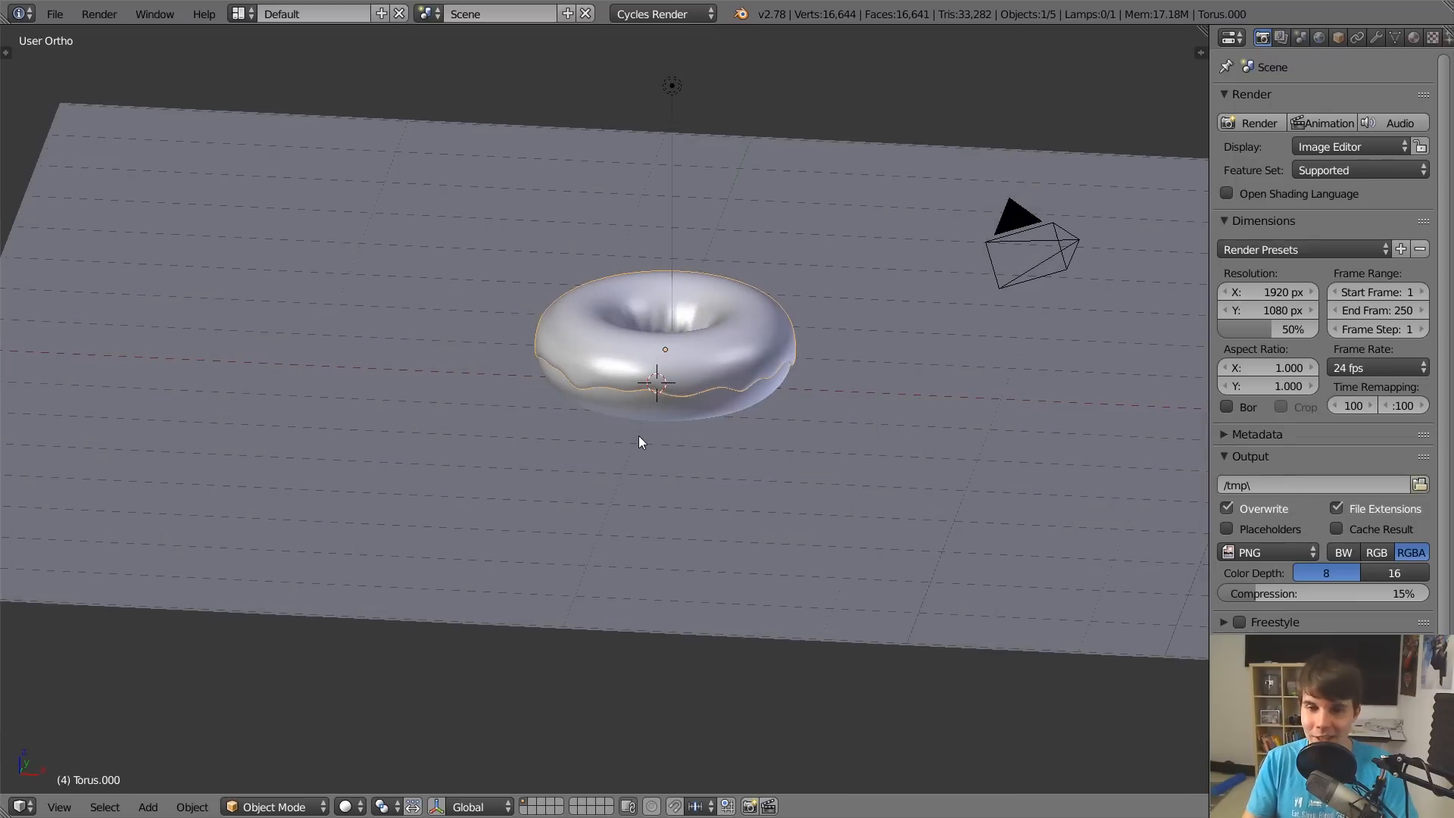
scroll(640, 435, "up", 4)
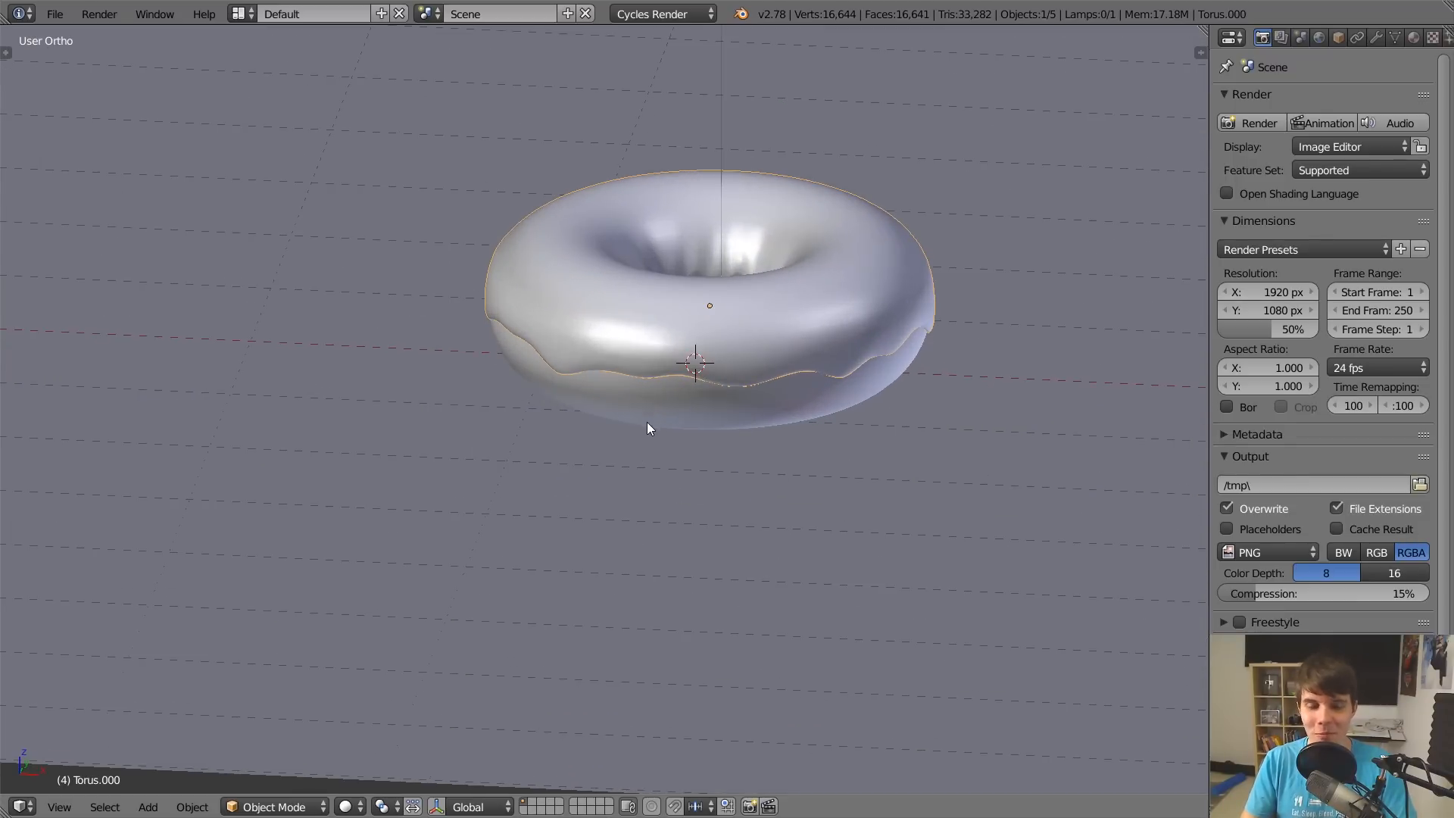
scroll(646, 455, "up", 1)
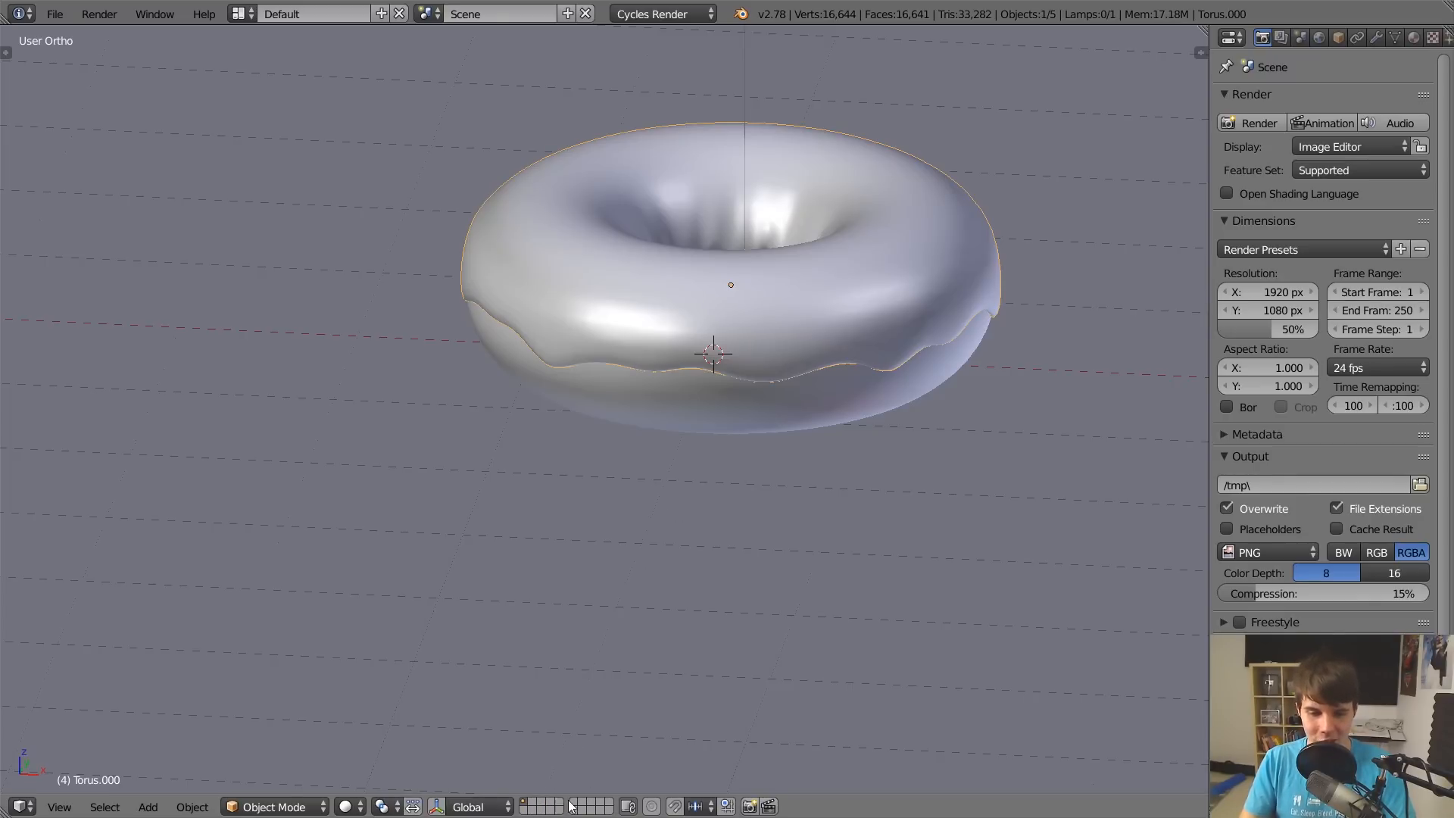
scroll(601, 527, "down", 3)
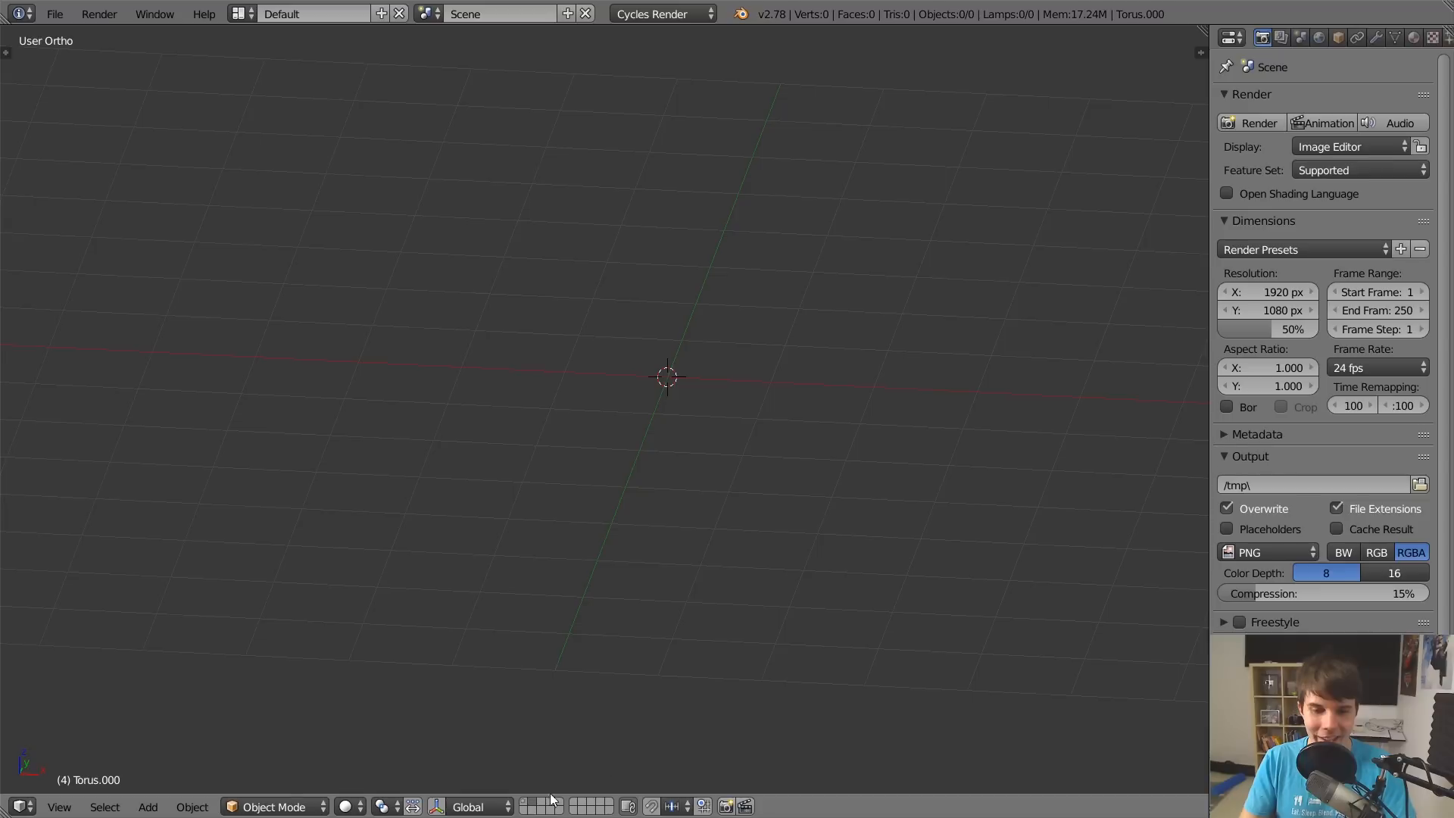
Add a cube on the empty second layer.
left_click(537, 803)
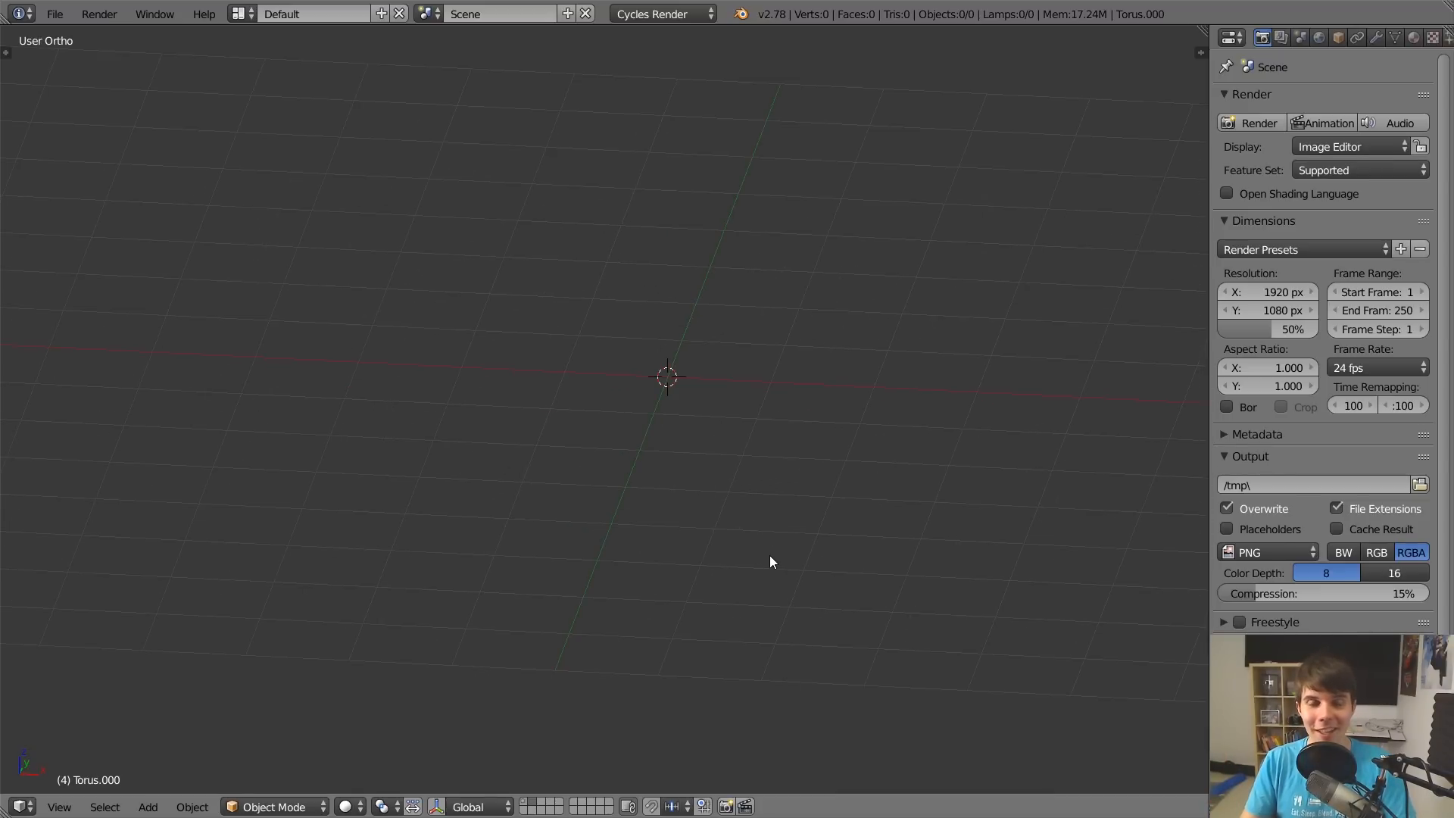
scroll(701, 621, "up", 3)
scroll(701, 621, "down", 2)
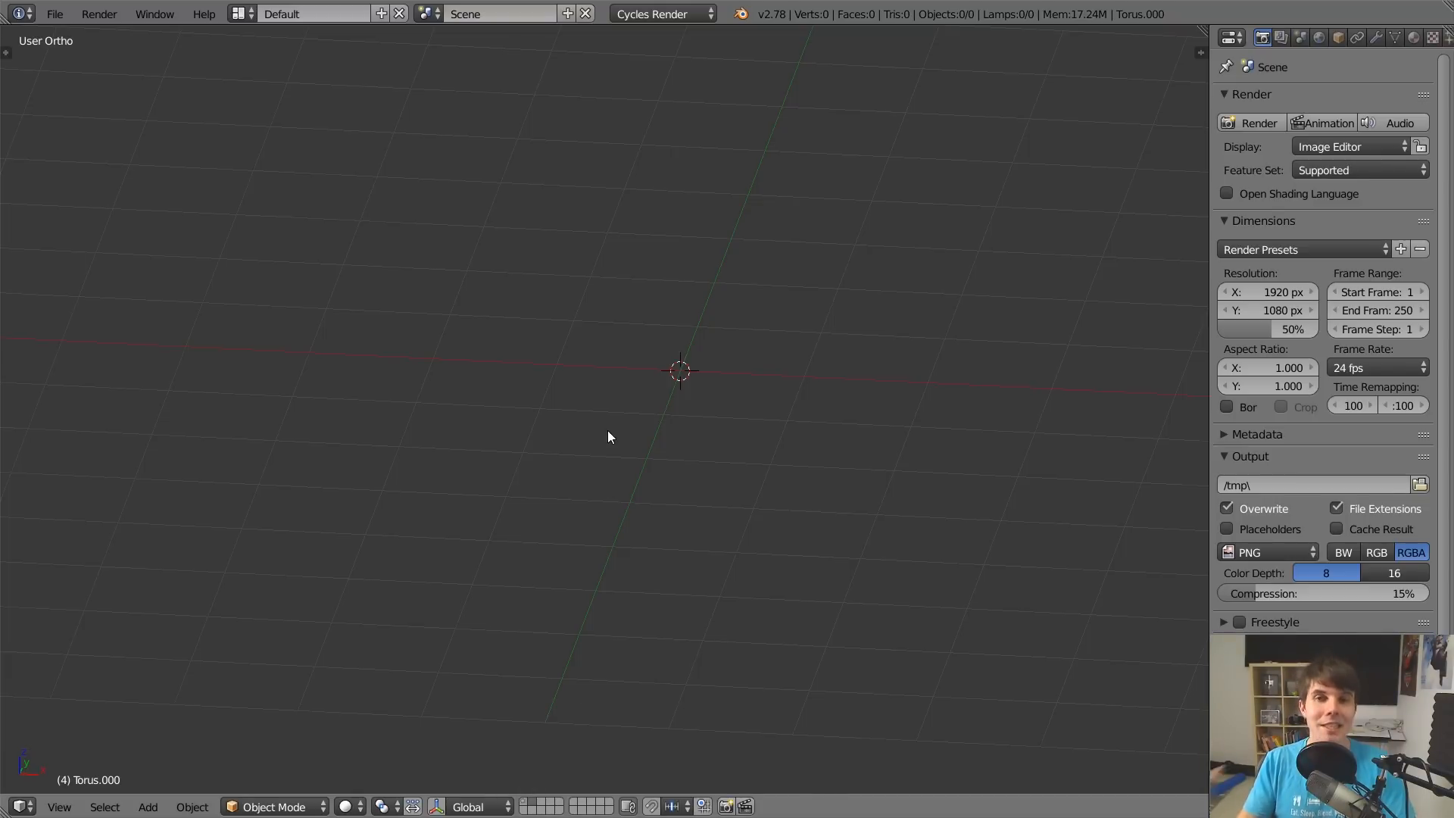
key("shift+a")
left_click(675, 446)
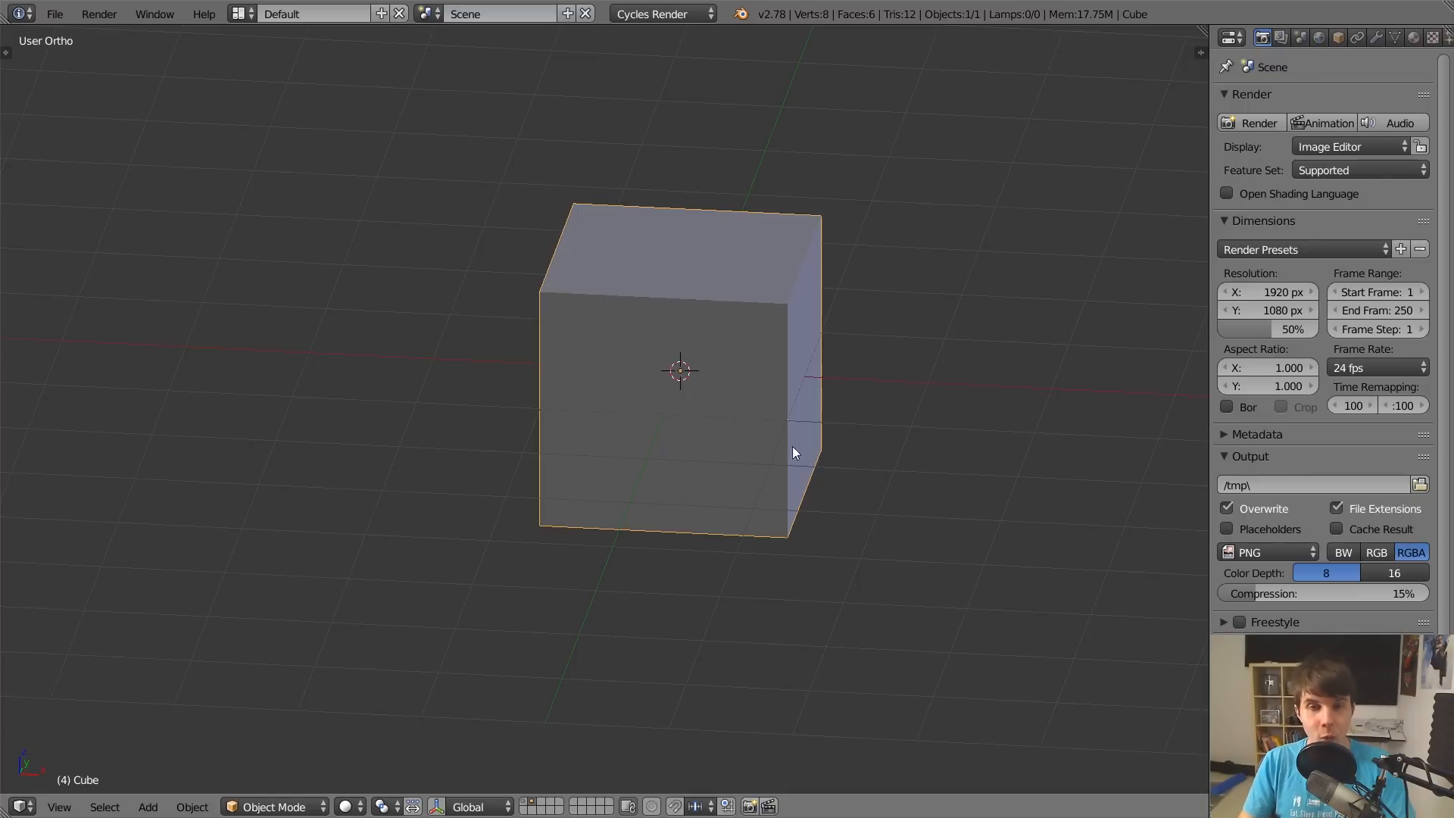
Show the donut's layer together with the cube's layer and bring up the Move to Layer choices for the cube.
left_click(525, 806, "shift")
scroll(810, 383, "down", 5)
scroll(804, 383, "up", 5)
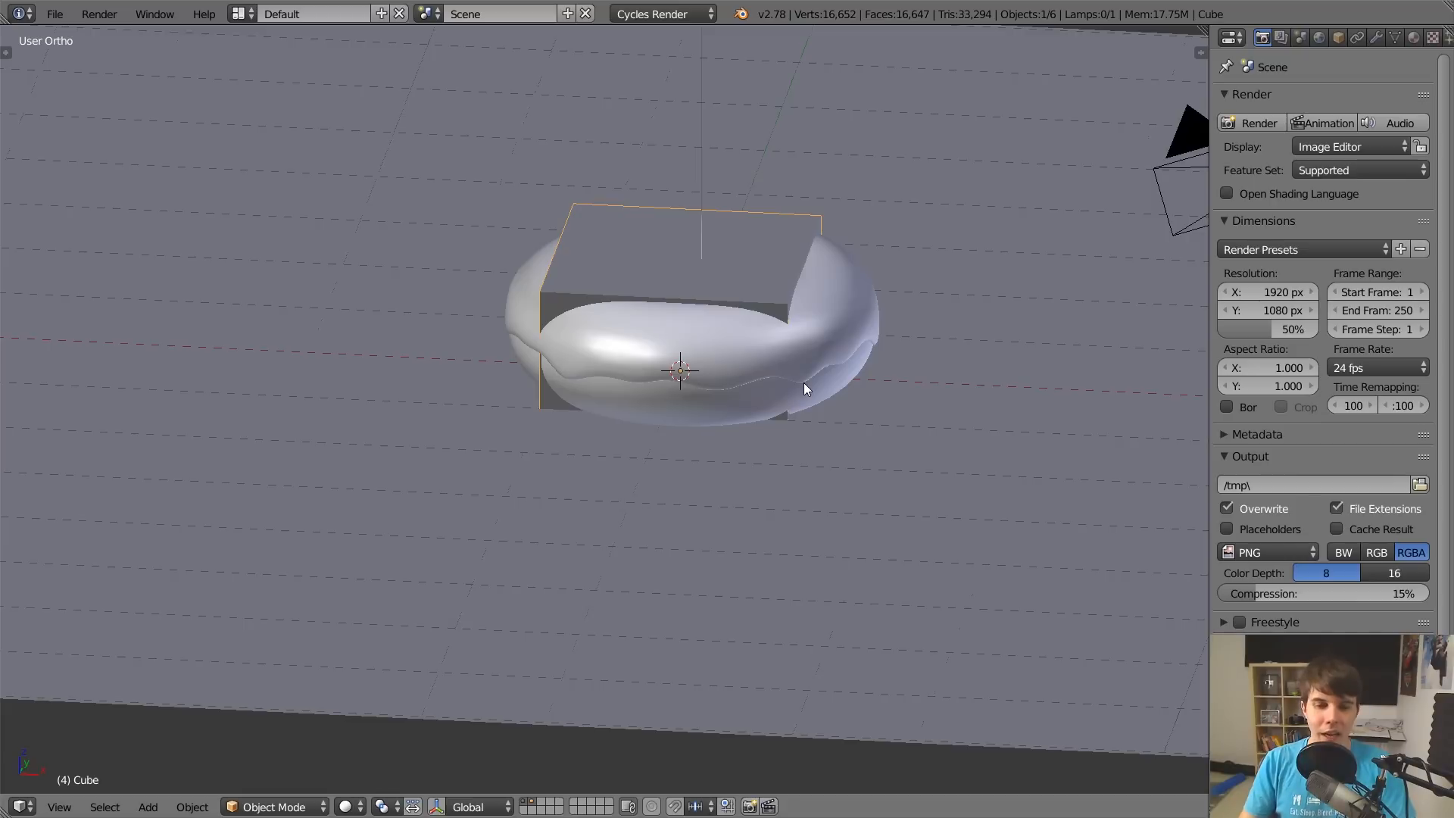
scroll(804, 385, "down", 3)
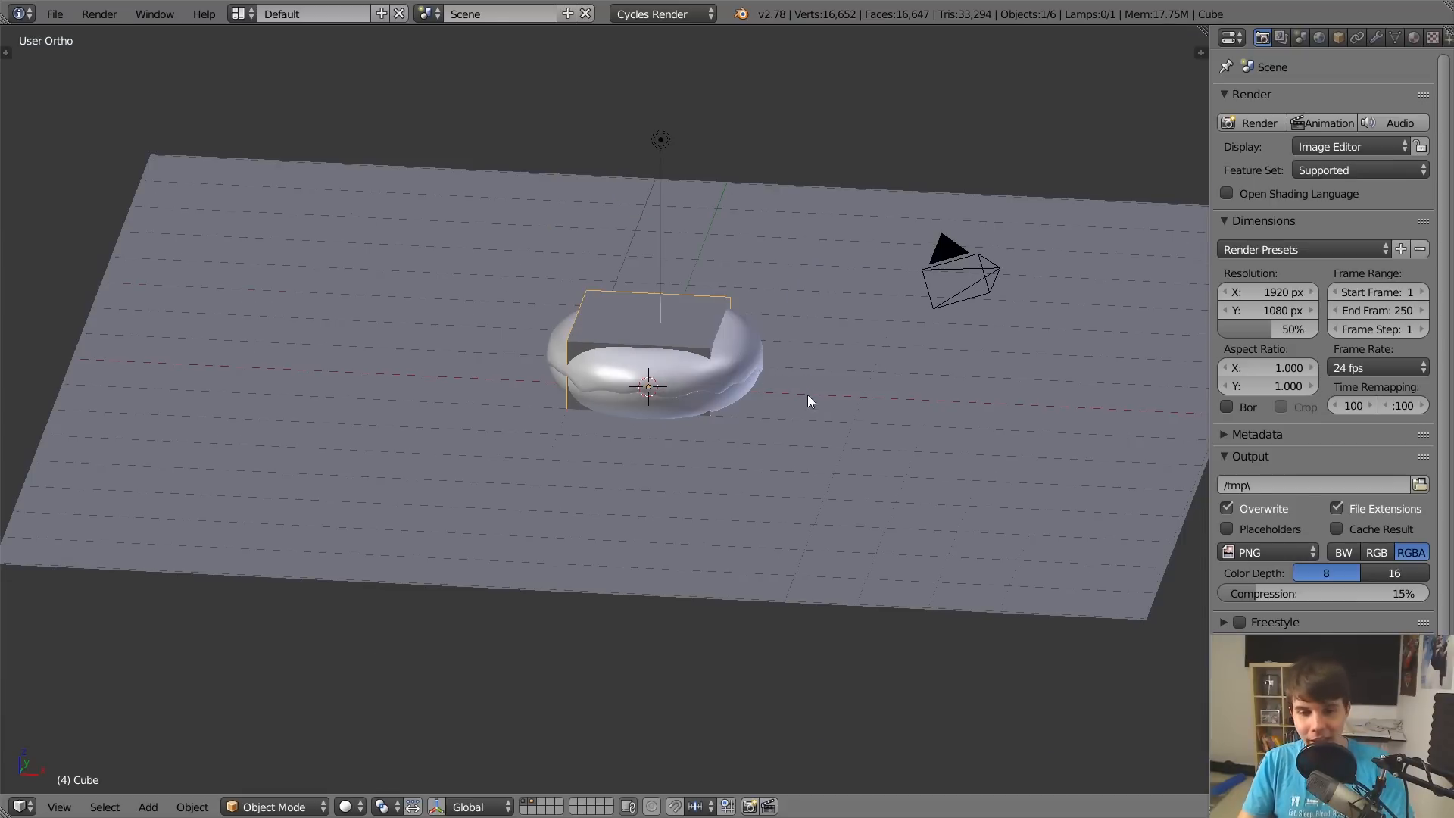
key("m")
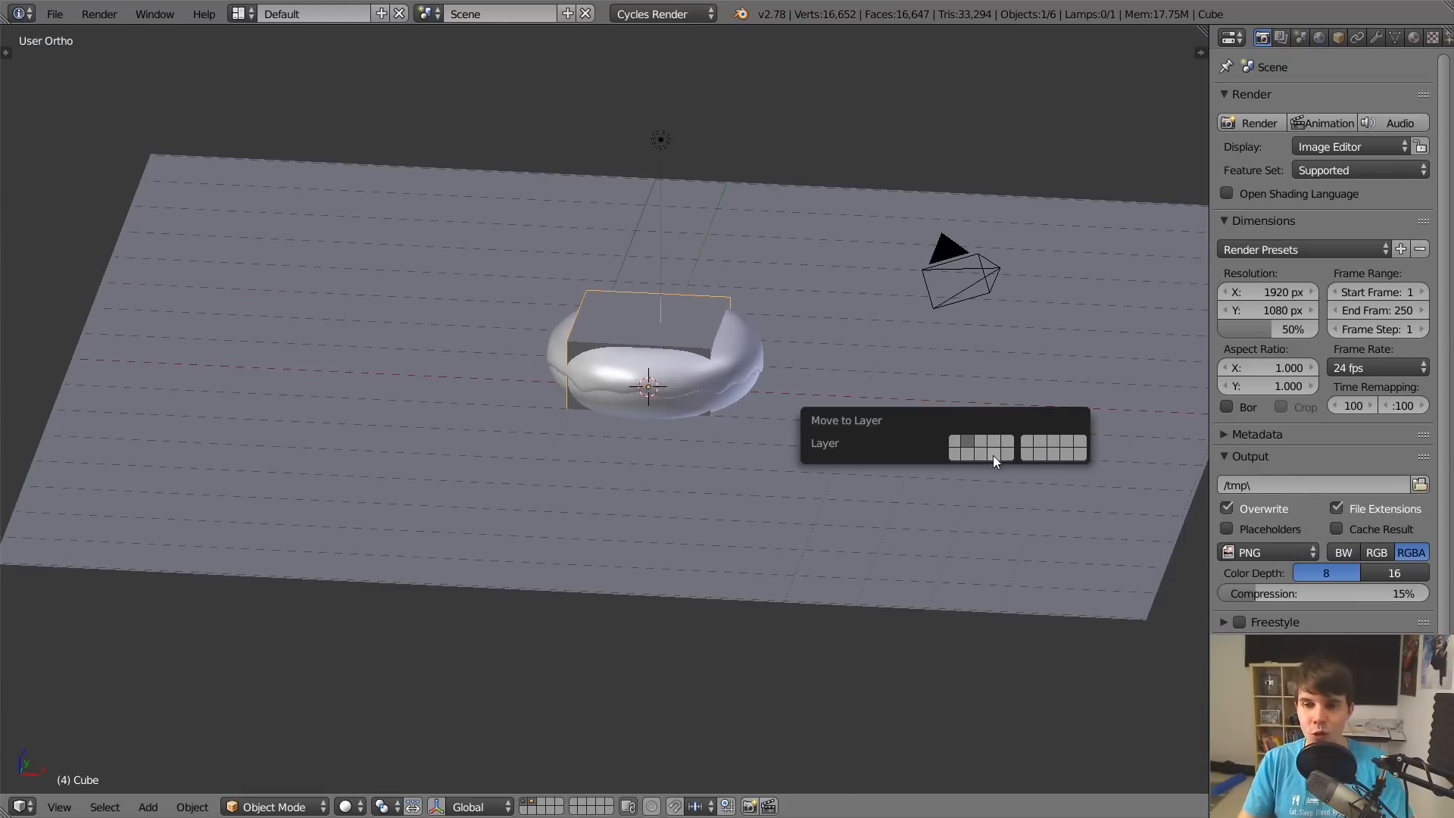
scroll(701, 542, "up", 3)
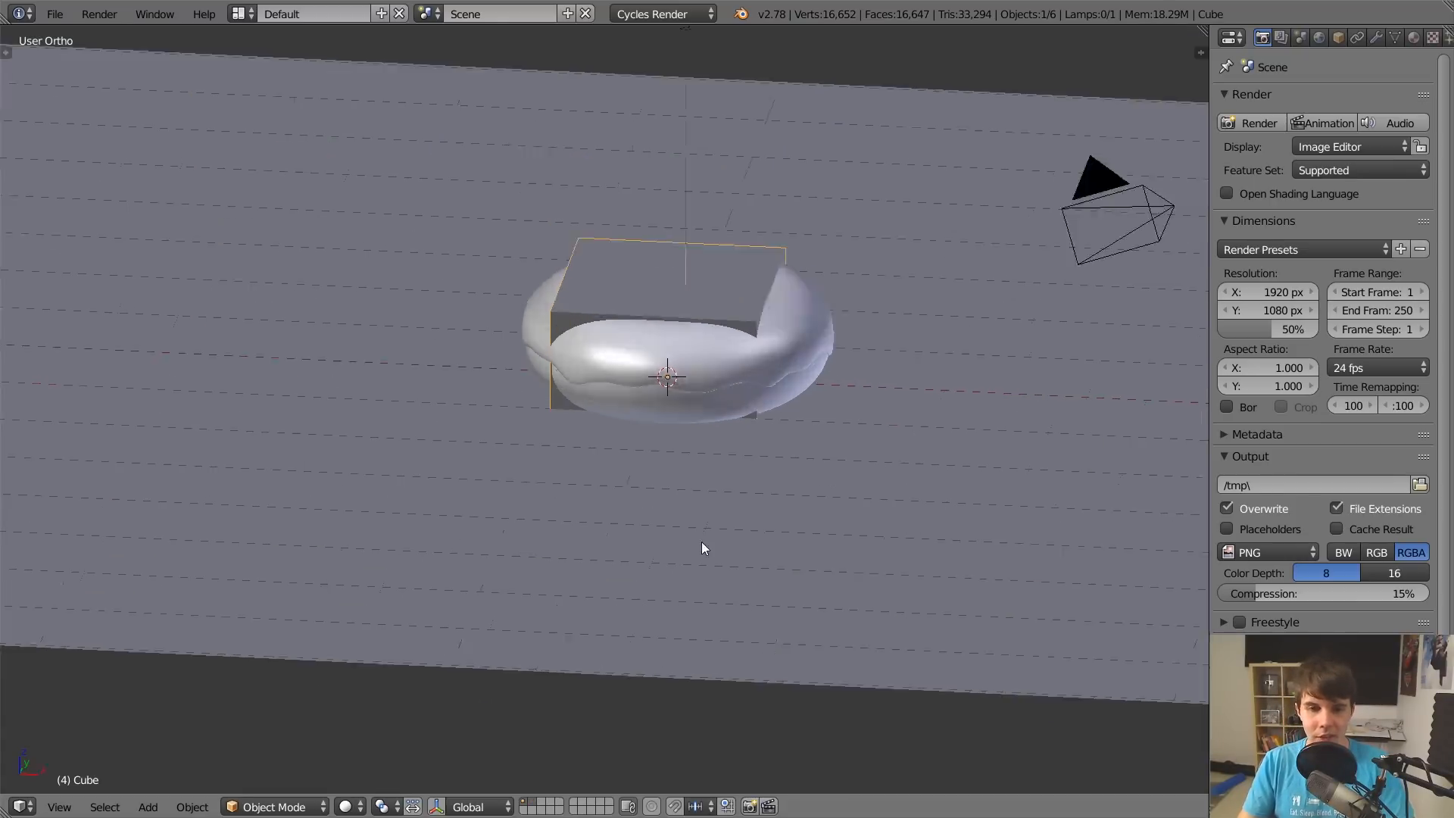
Delete the cube and show only the empty second layer in front orthographic view.
key("x")
left_click(696, 284)
left_click(534, 807)
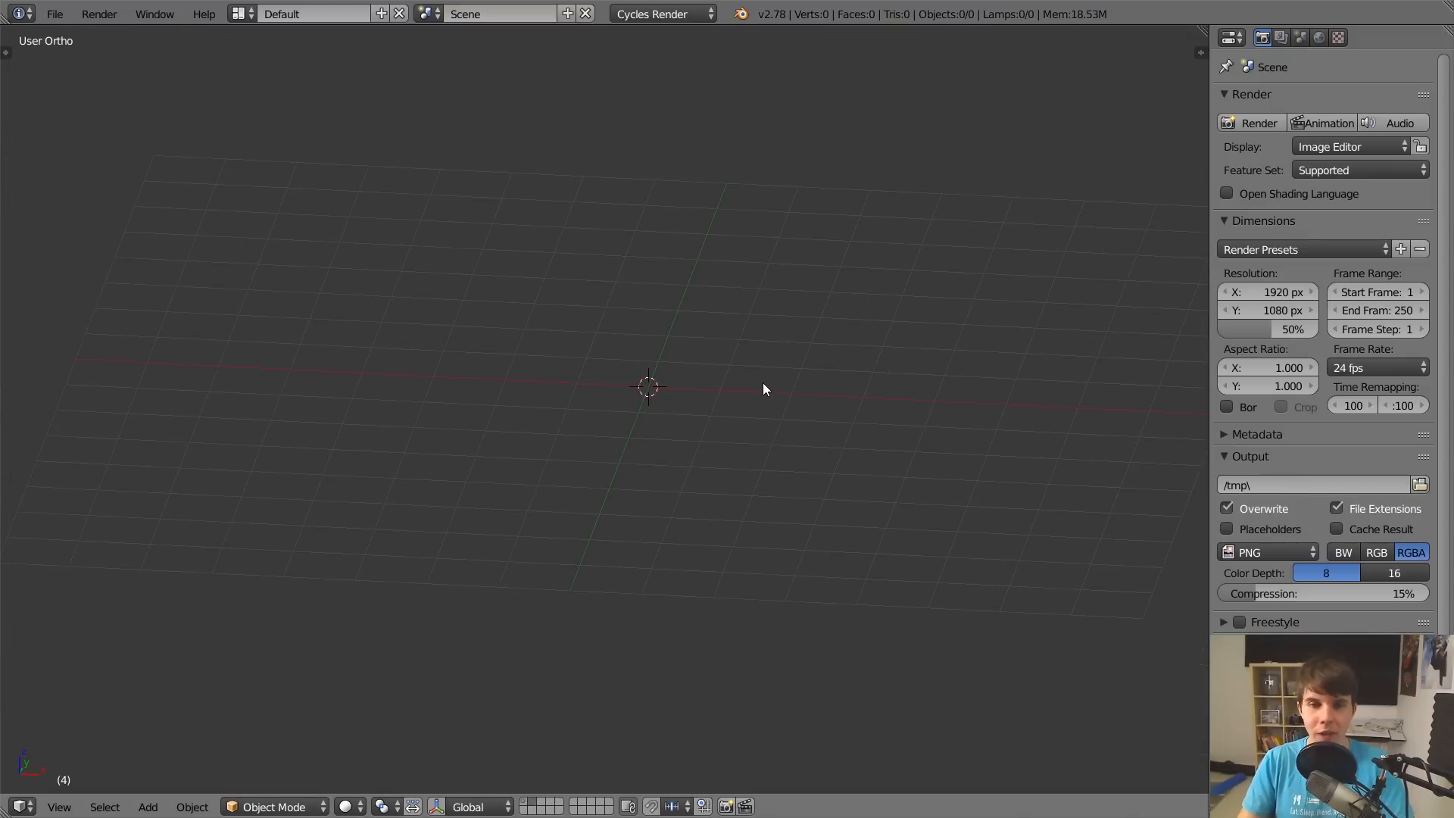
key("KP_1")
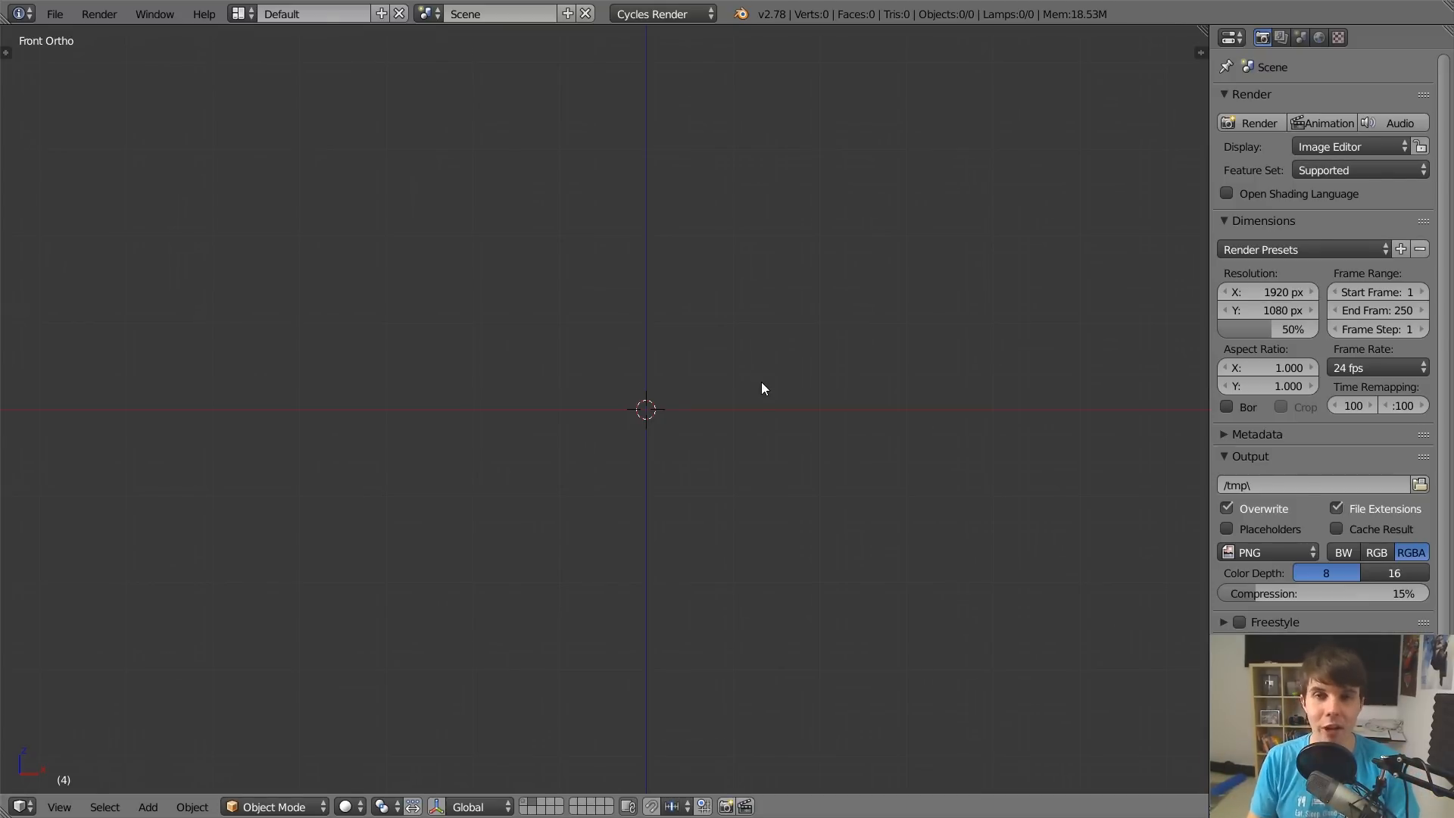
middle_click_drag(761, 377, 710, 370, "shift")
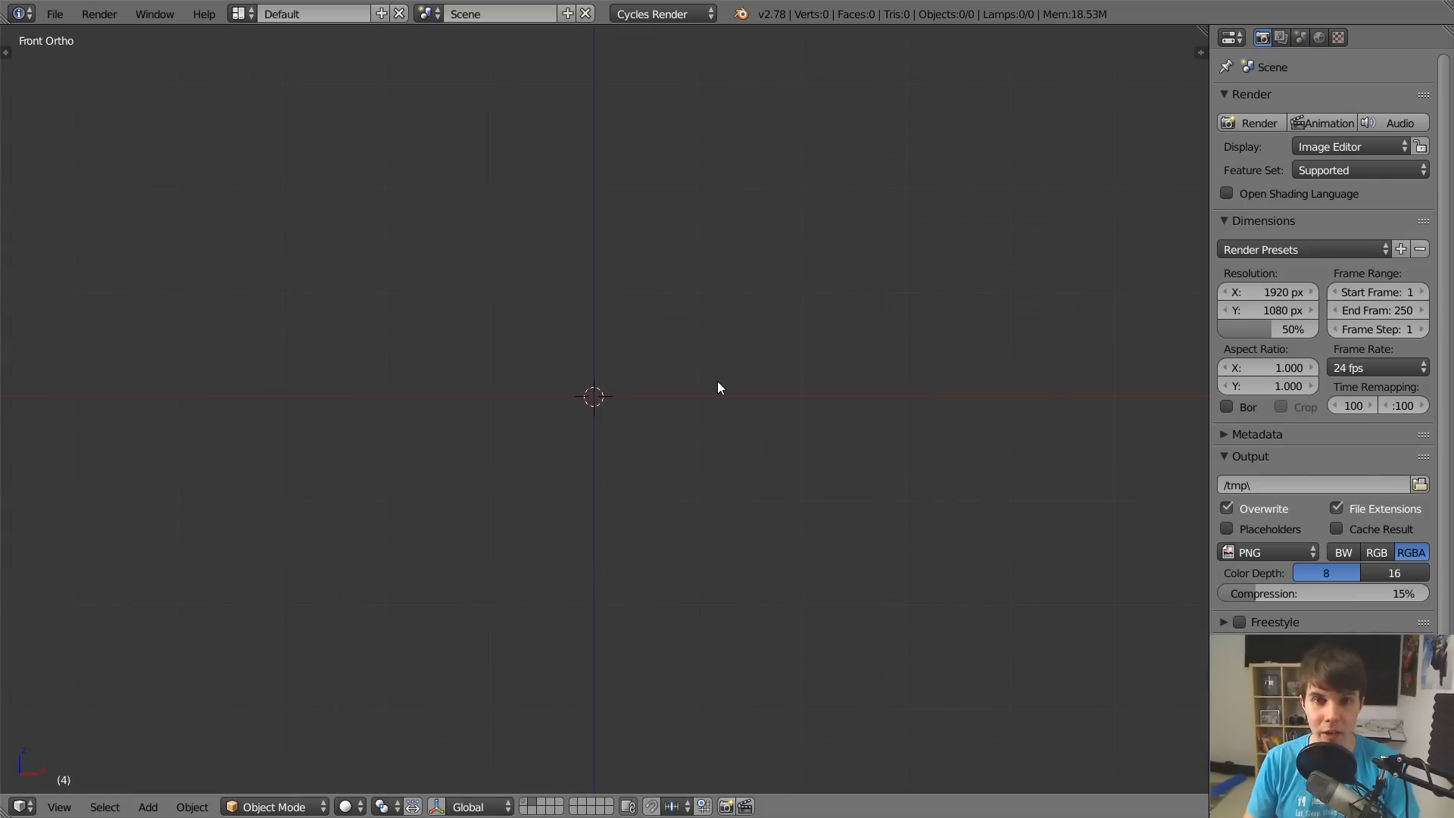
Switch to Chrome and run a Google image search for "mug".
key("alt+Tab")
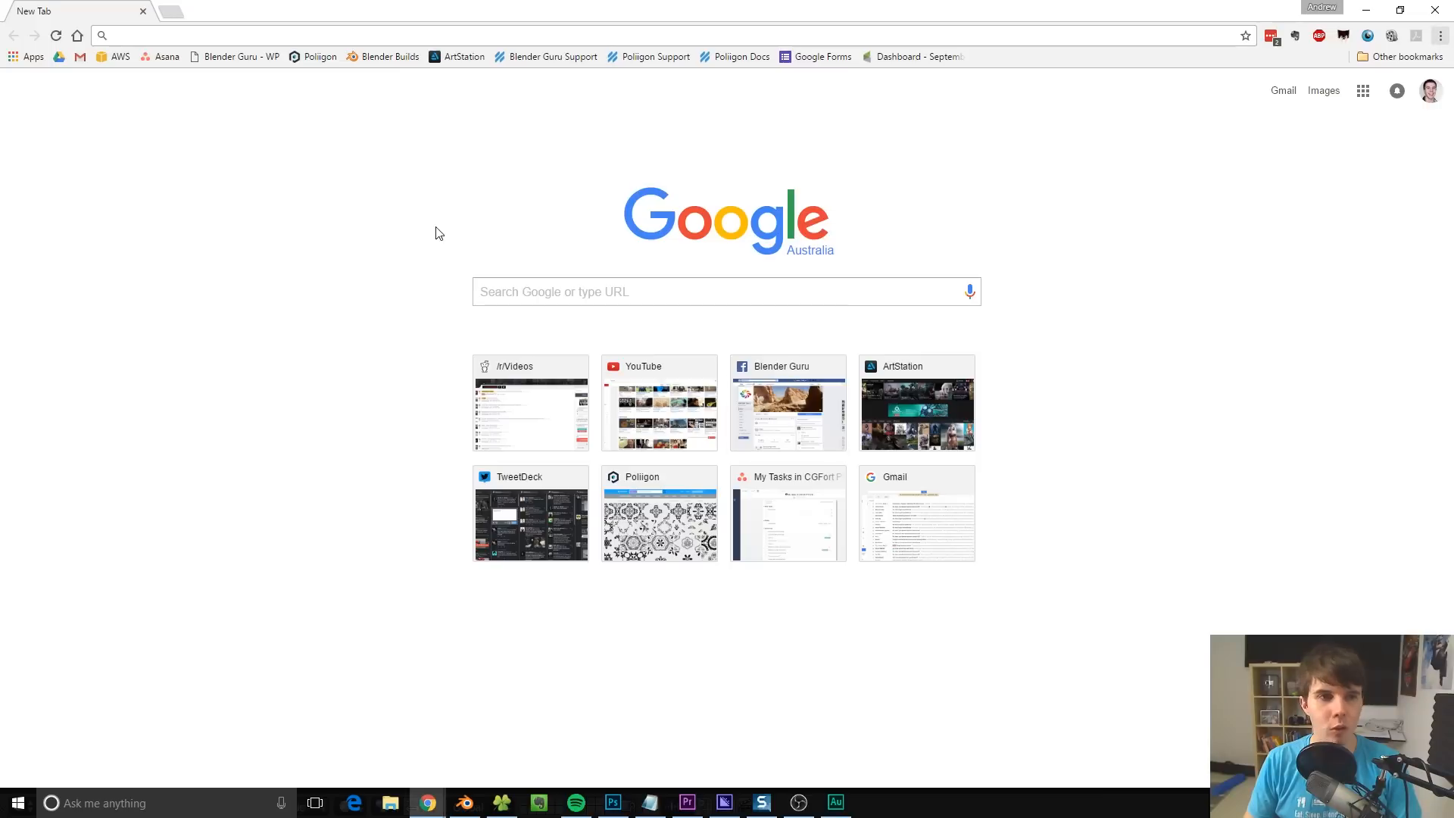
left_click(248, 41)
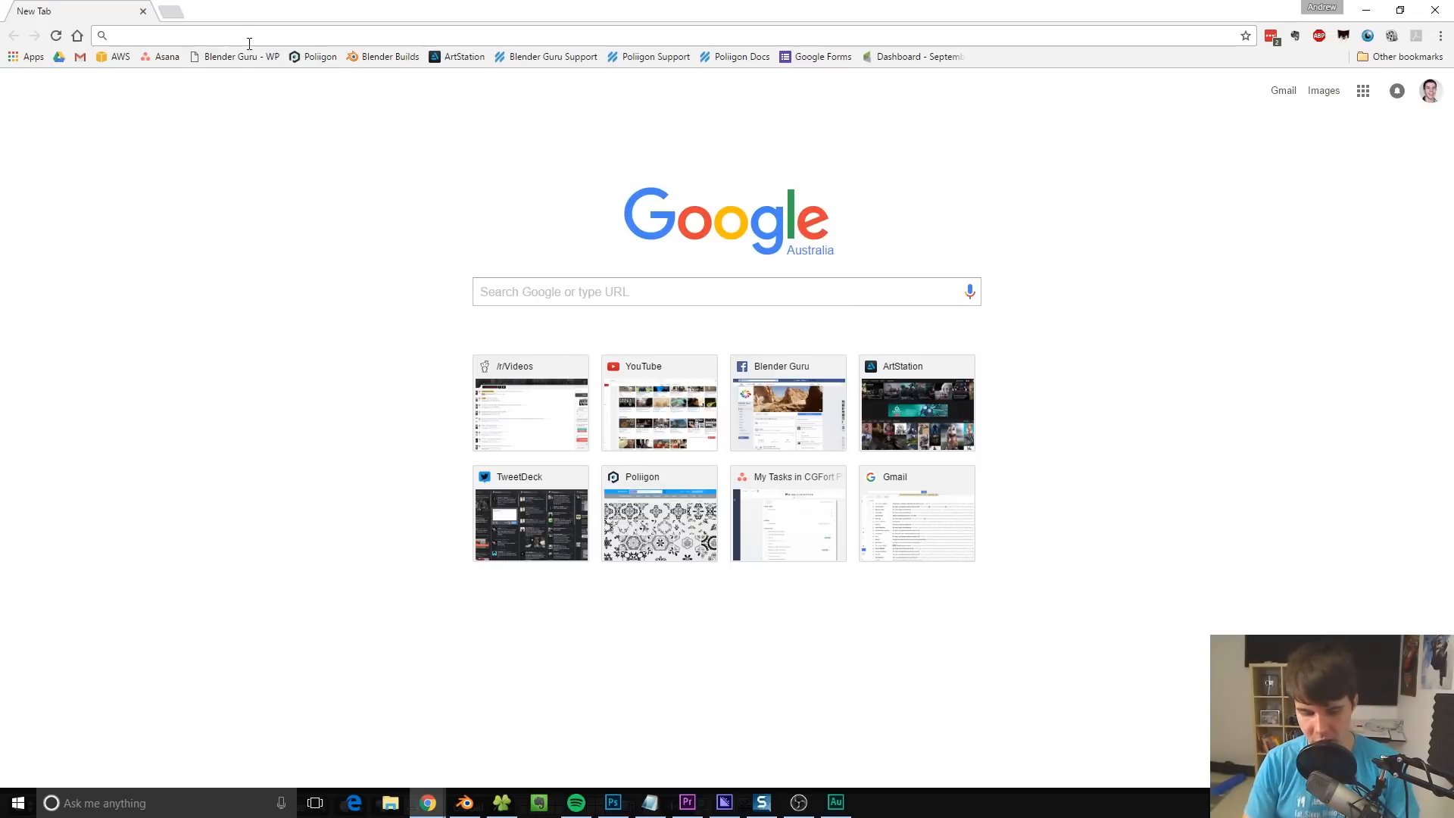
type("mug")
key("Return")
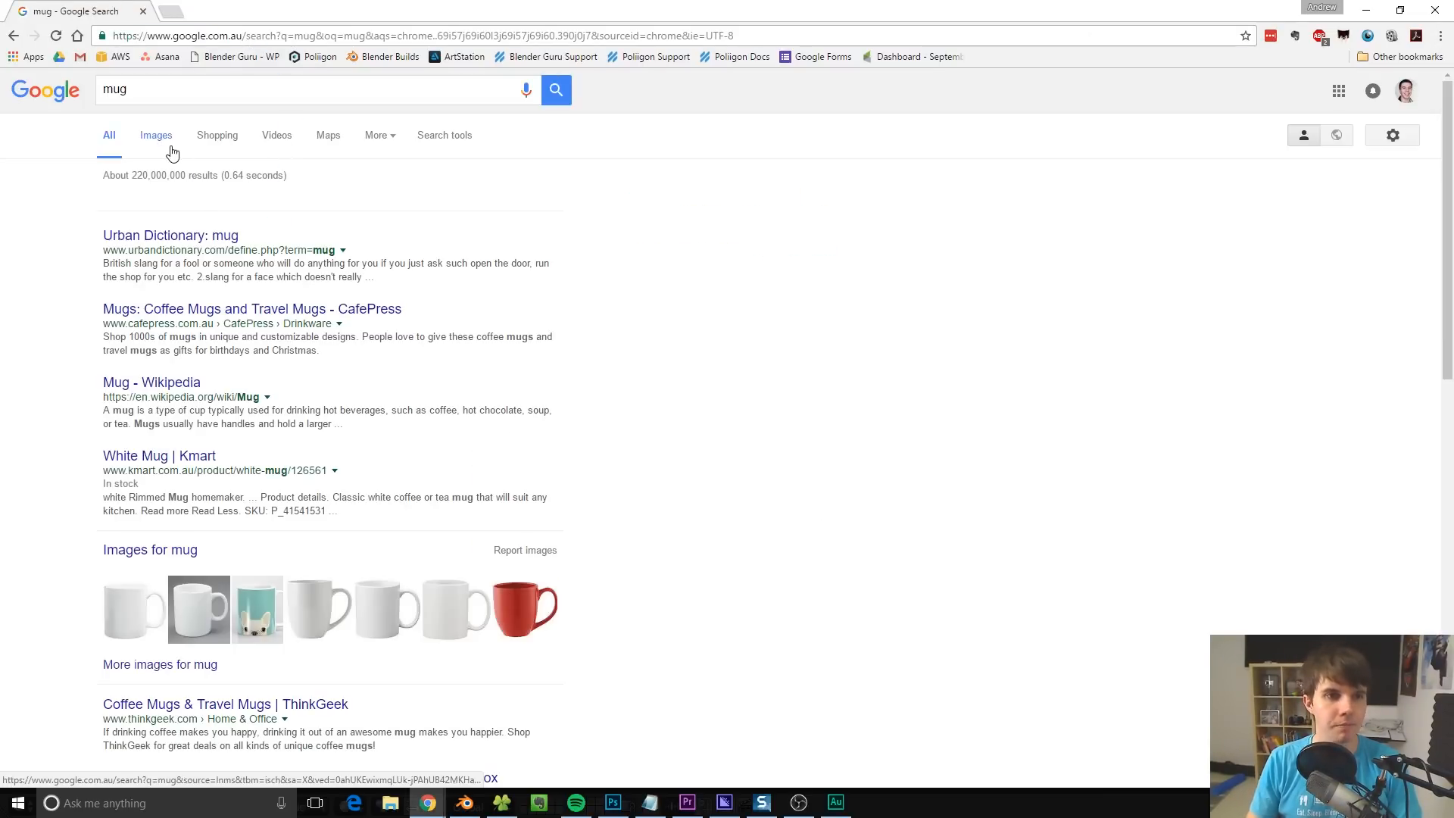
left_click(156, 134)
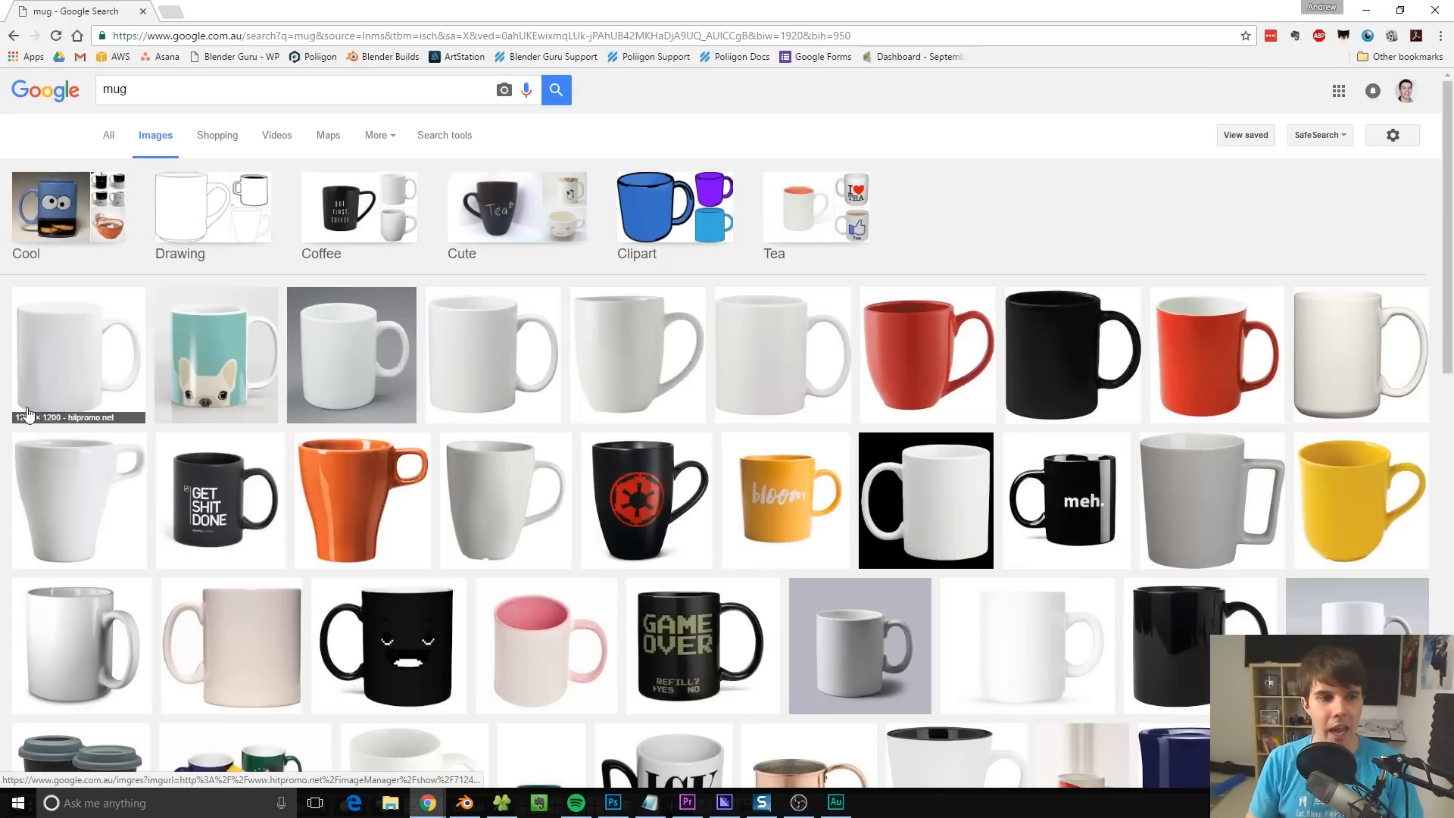
Compare the tapered white mug with the straight-sided white mugs among the image results.
left_click(579, 423)
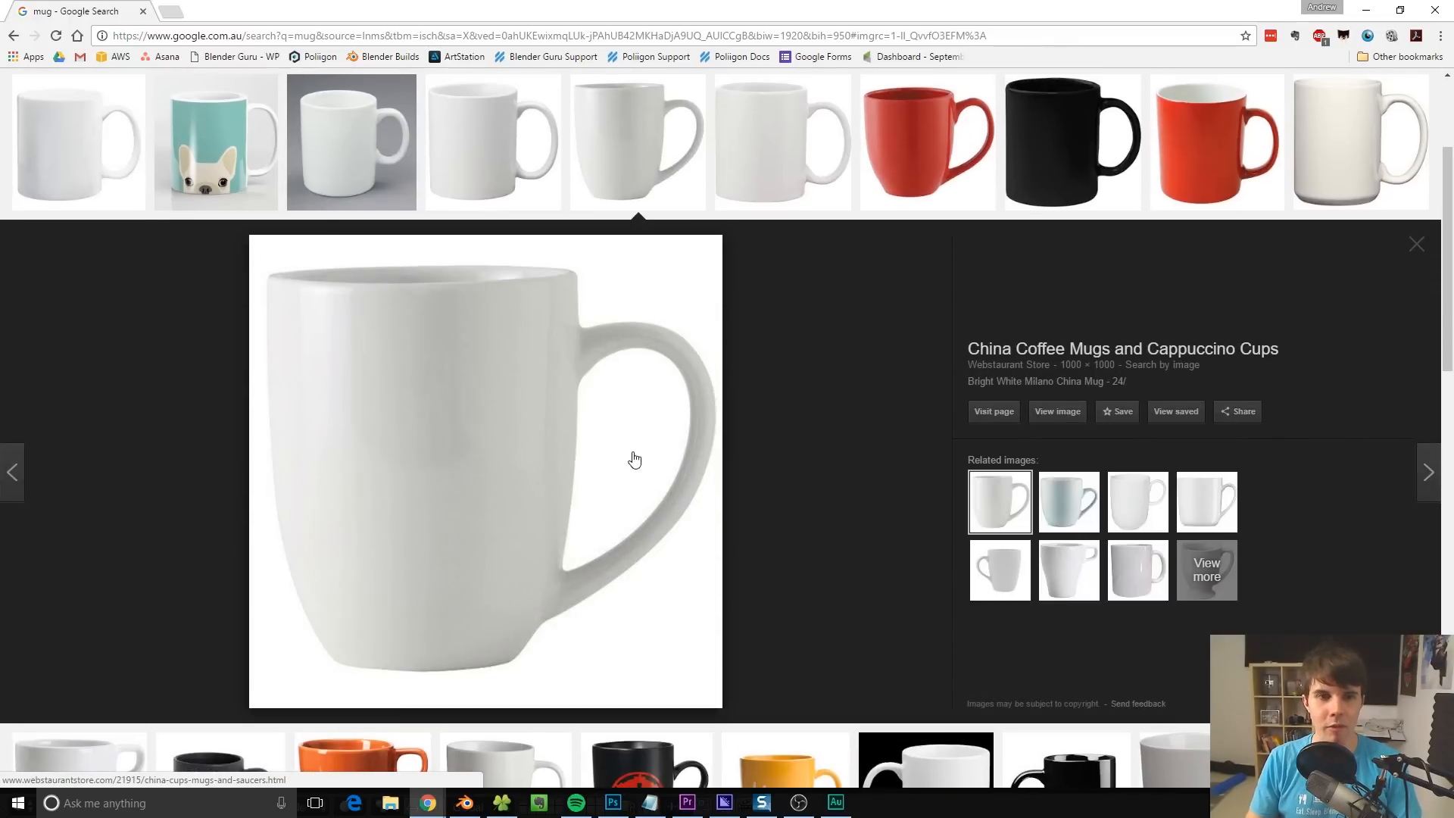
left_click(491, 169)
left_click(398, 148)
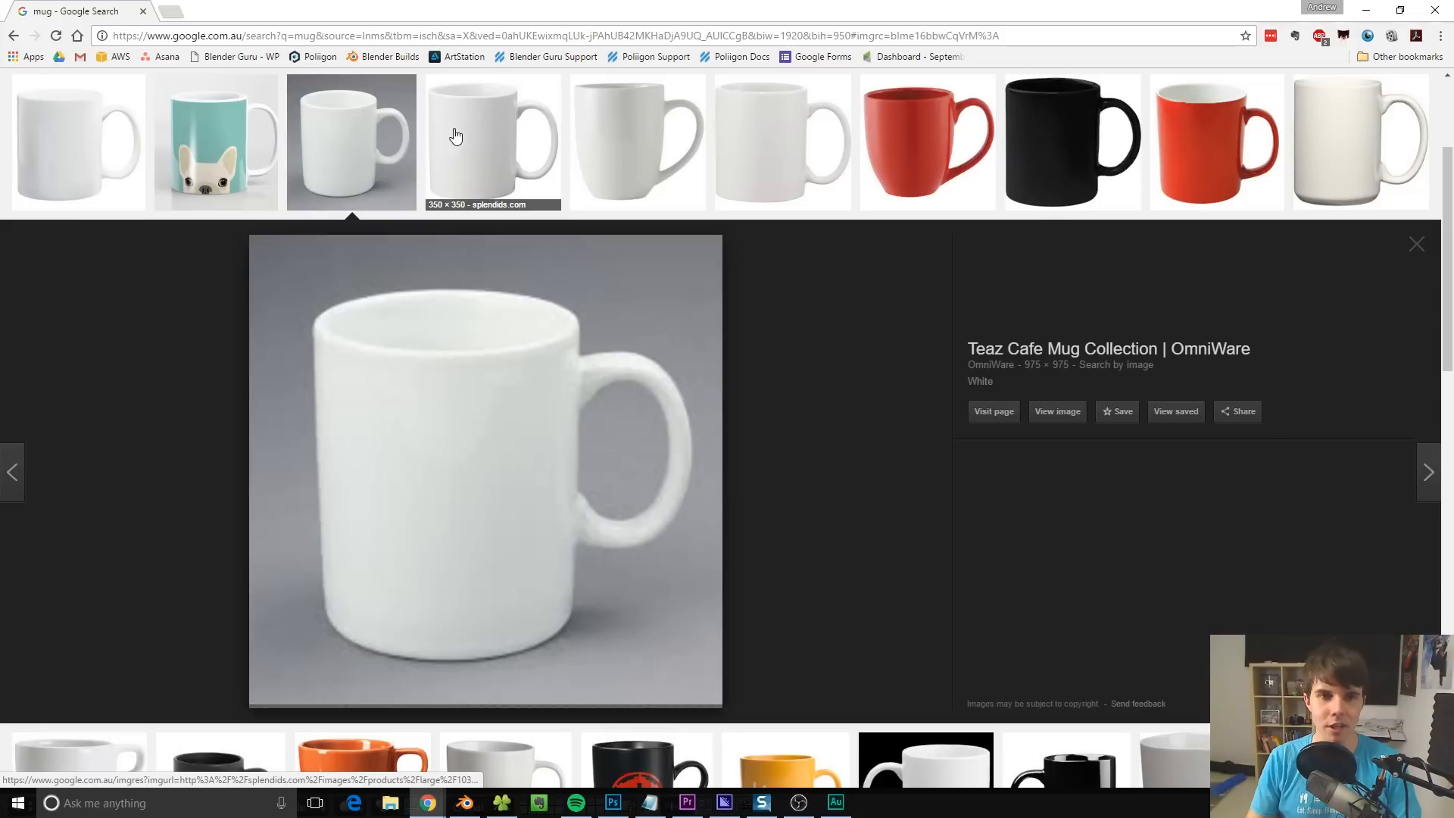
left_click(468, 145)
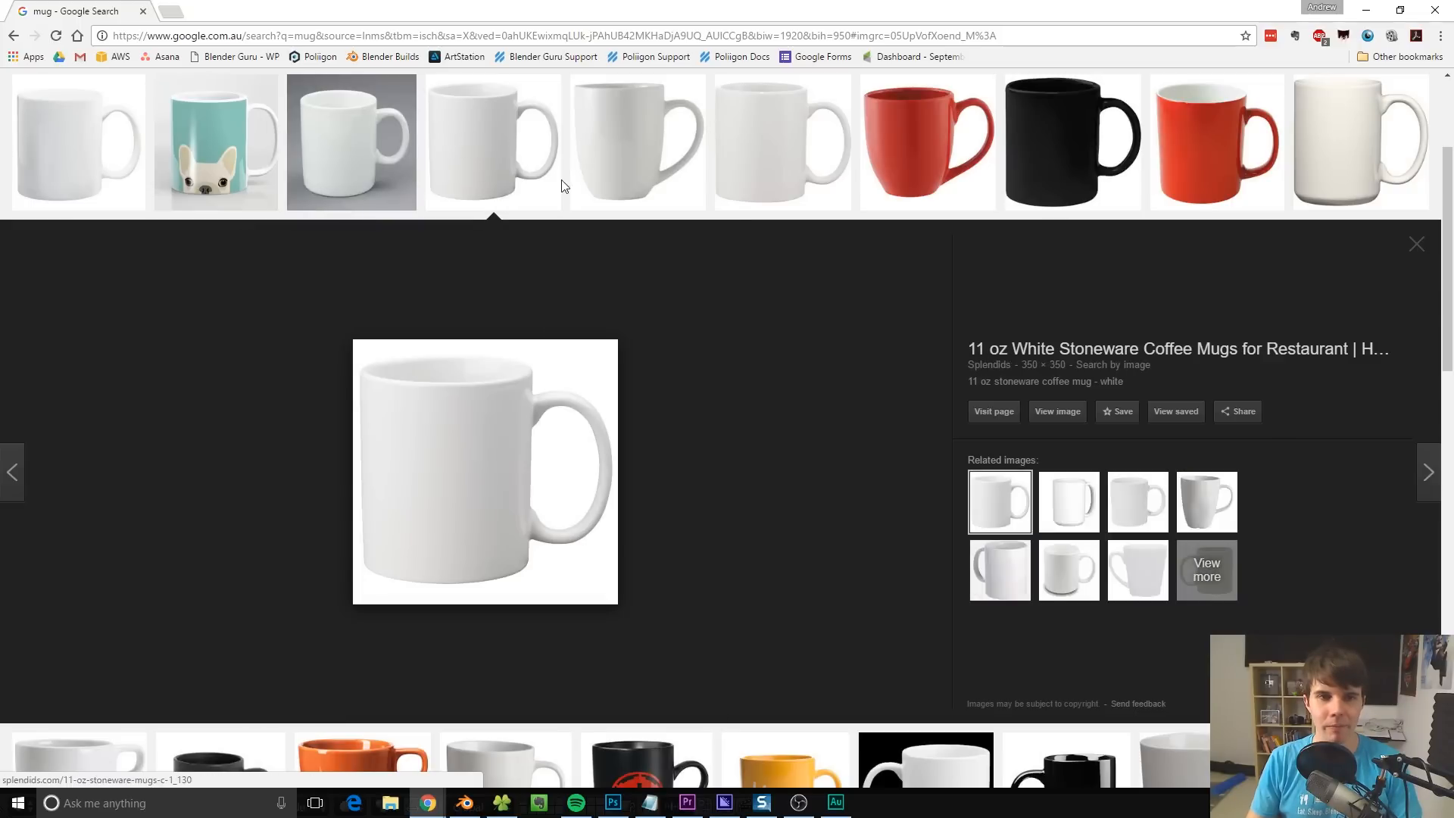
left_click(675, 206)
left_click(664, 181)
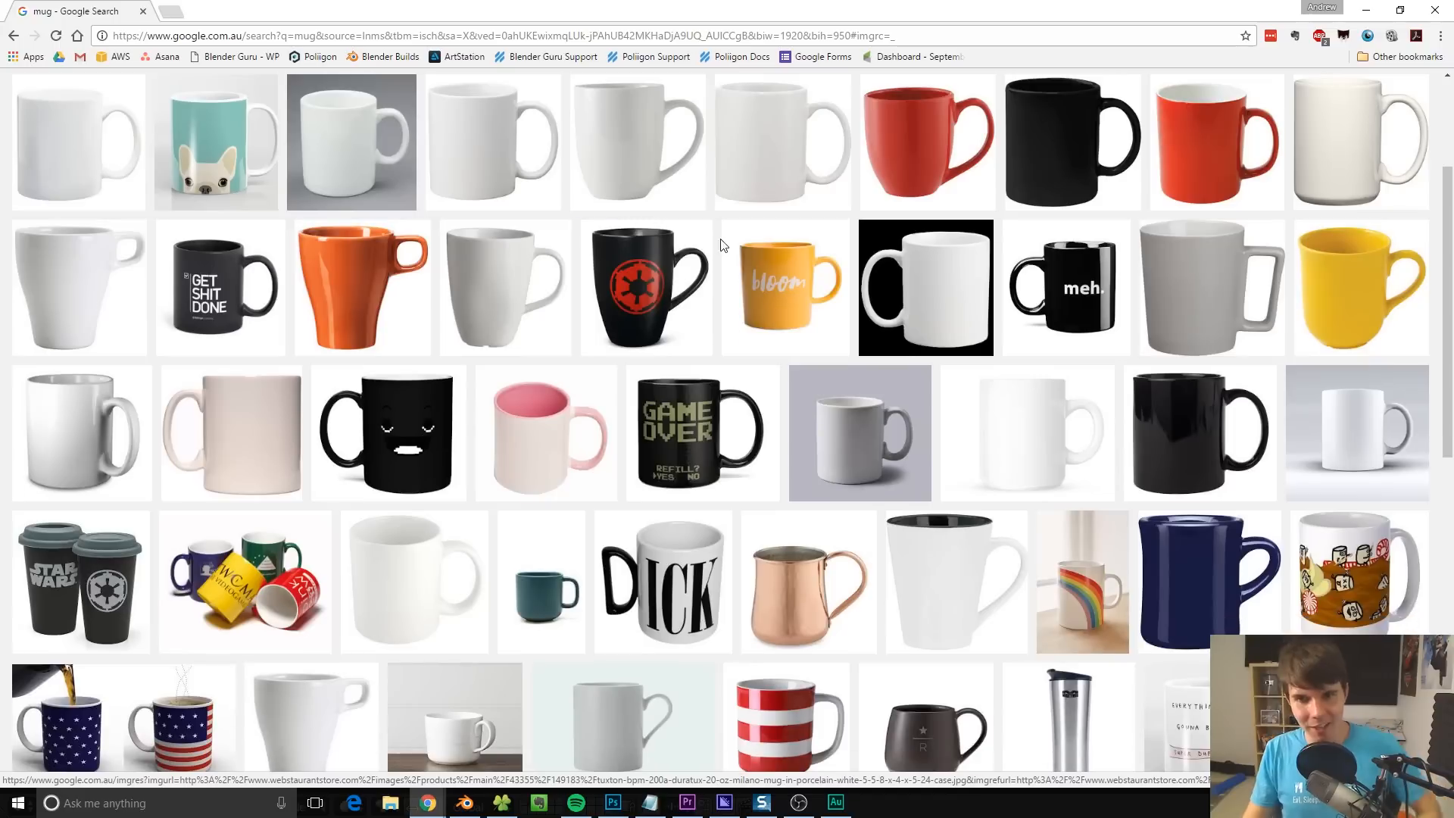
Open the tapered white china mug picture at full size and try to save it to the Desktop as a JPEG.
left_click(663, 182)
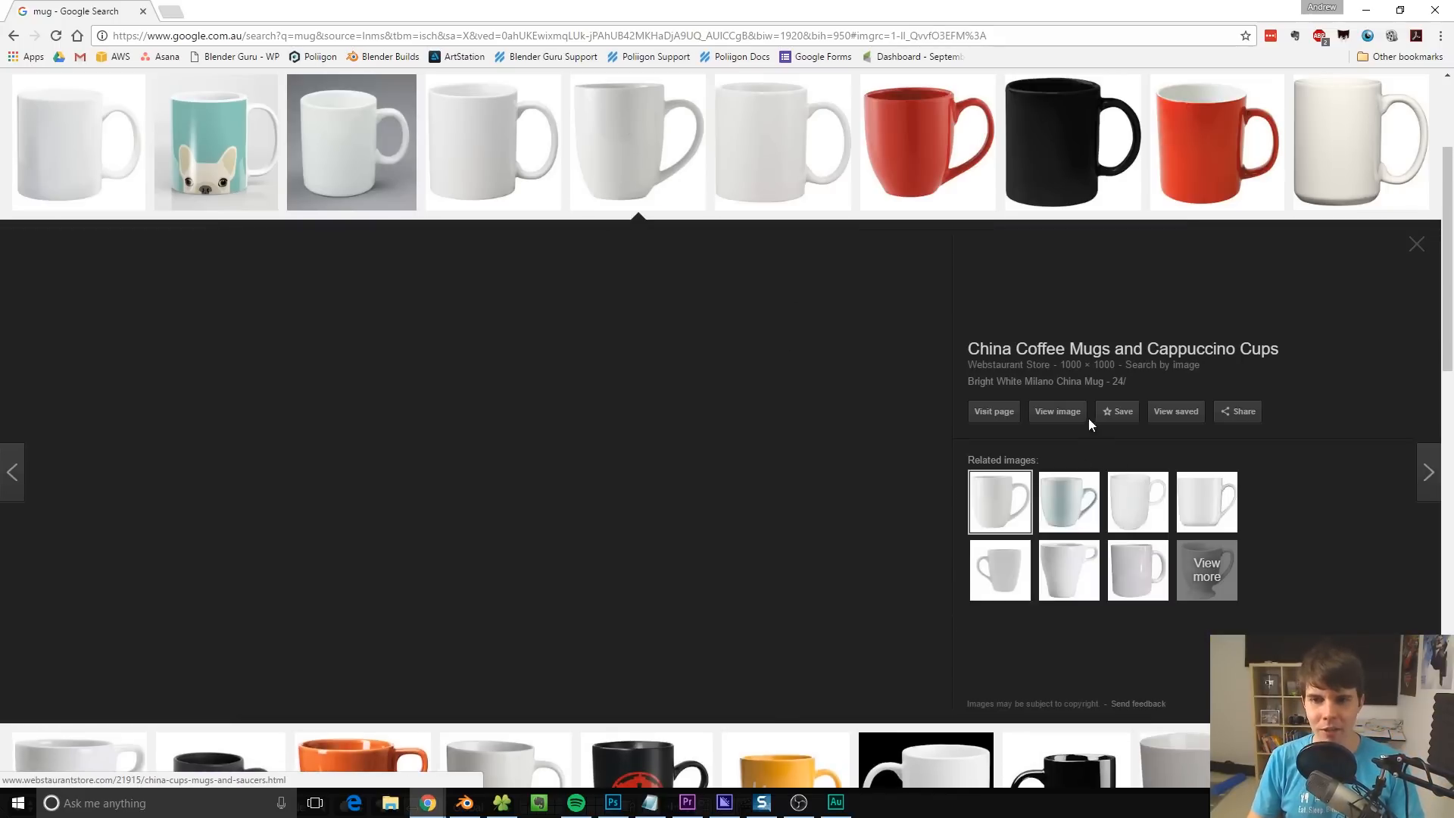
left_click(1060, 412)
right_click(312, 274)
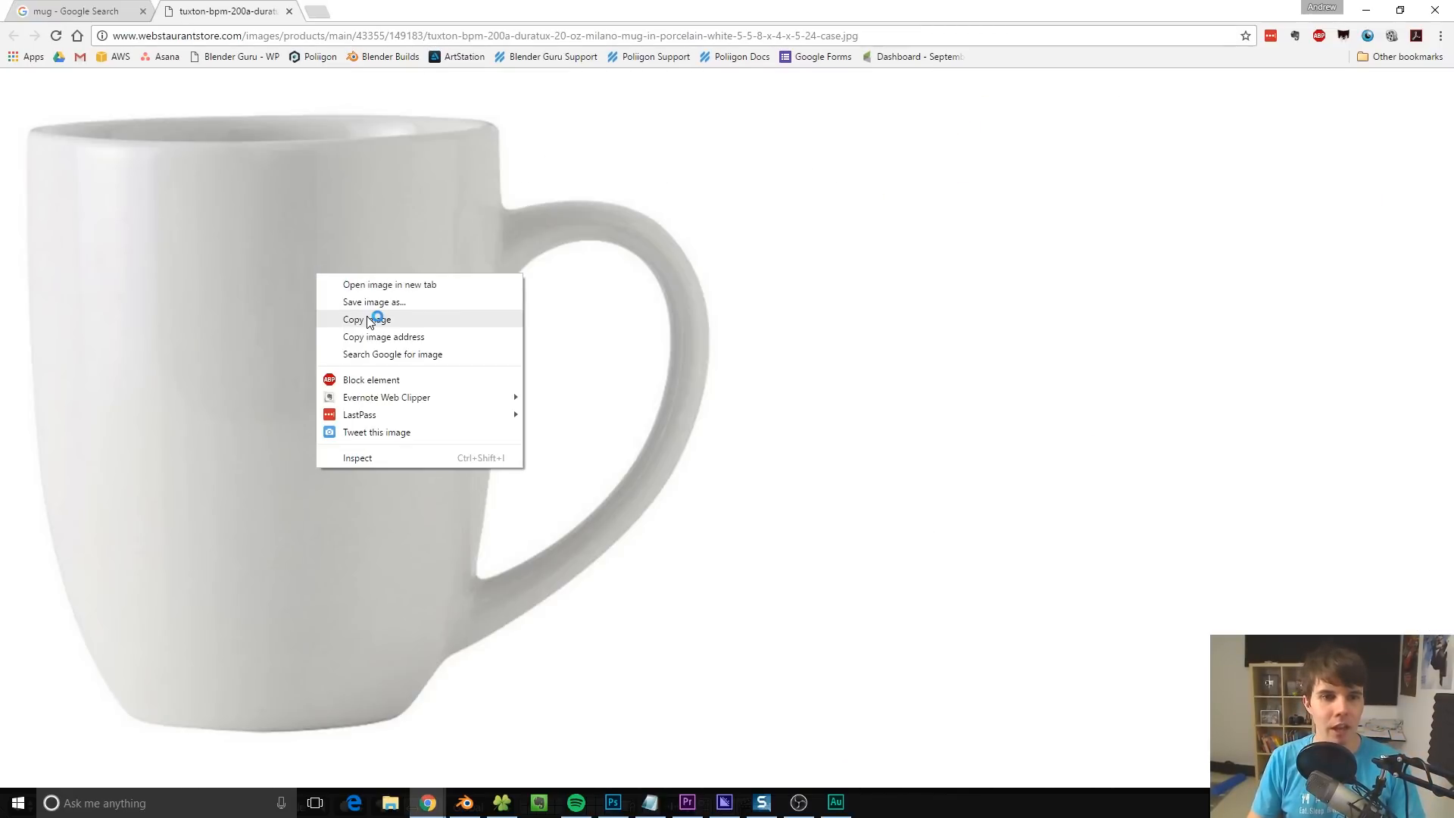
left_click(363, 298)
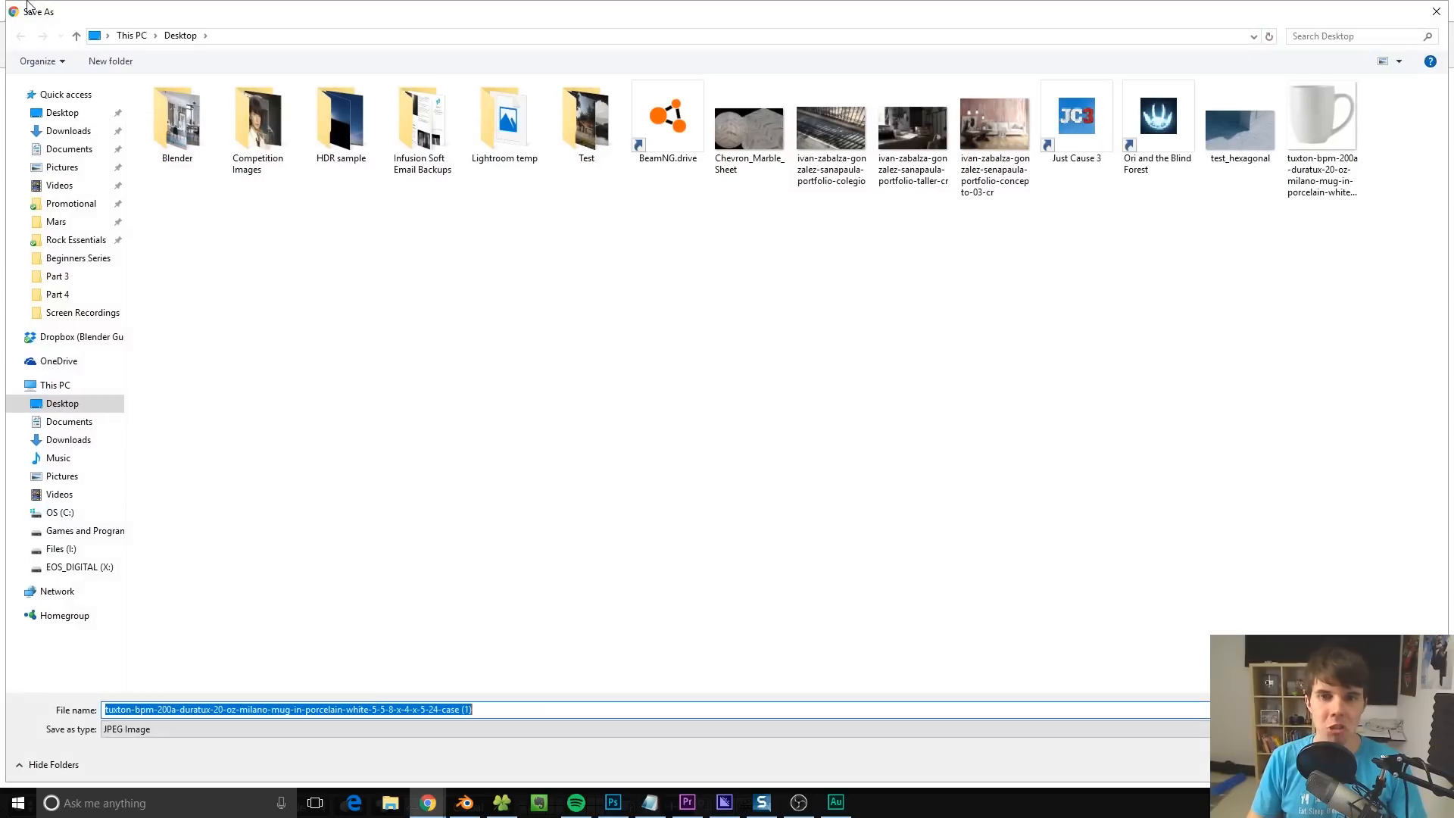
left_click(1403, 765)
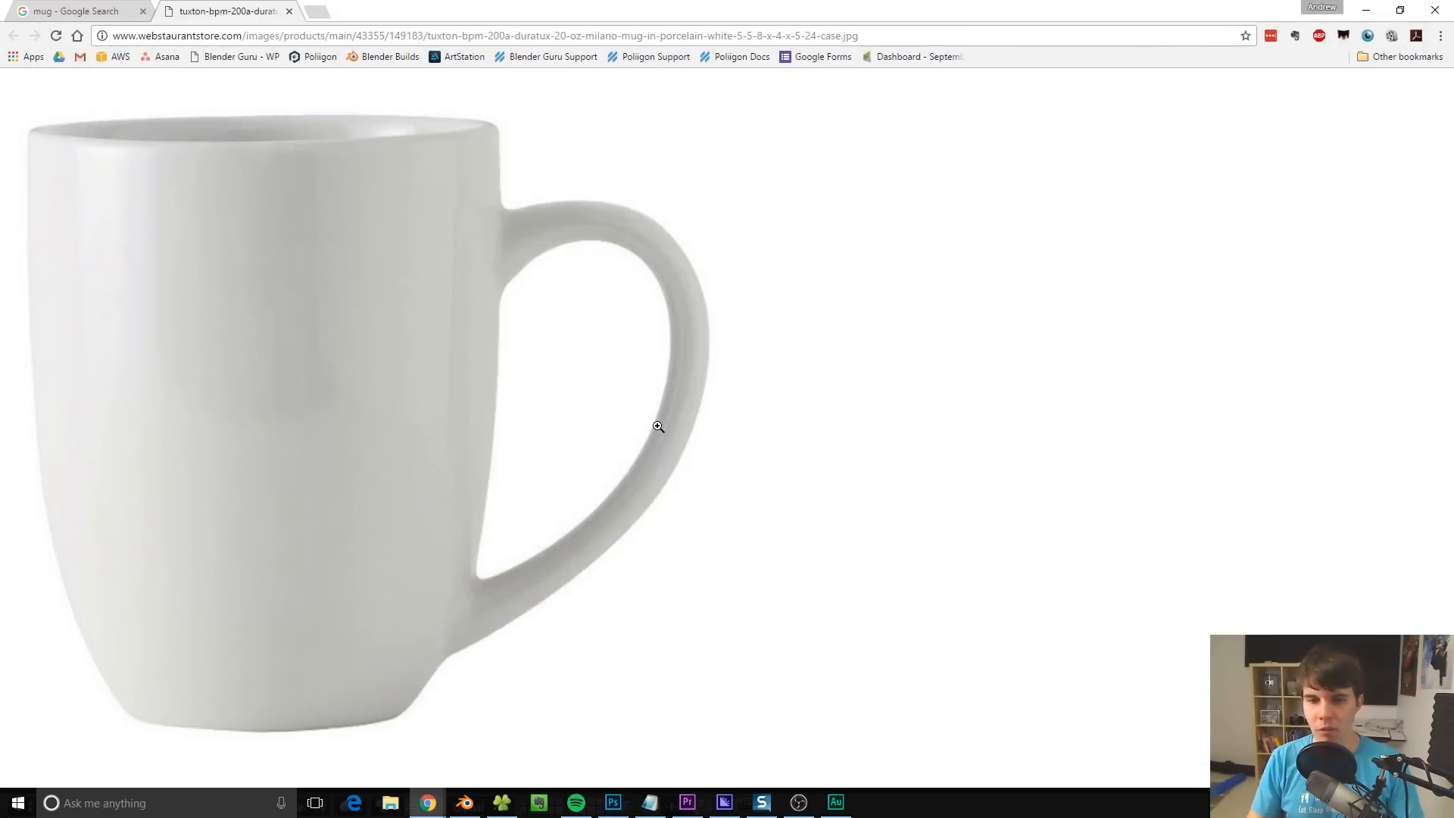
Switch back to Blender and start the Screencast Keys display for the 3D view.
left_click(465, 802)
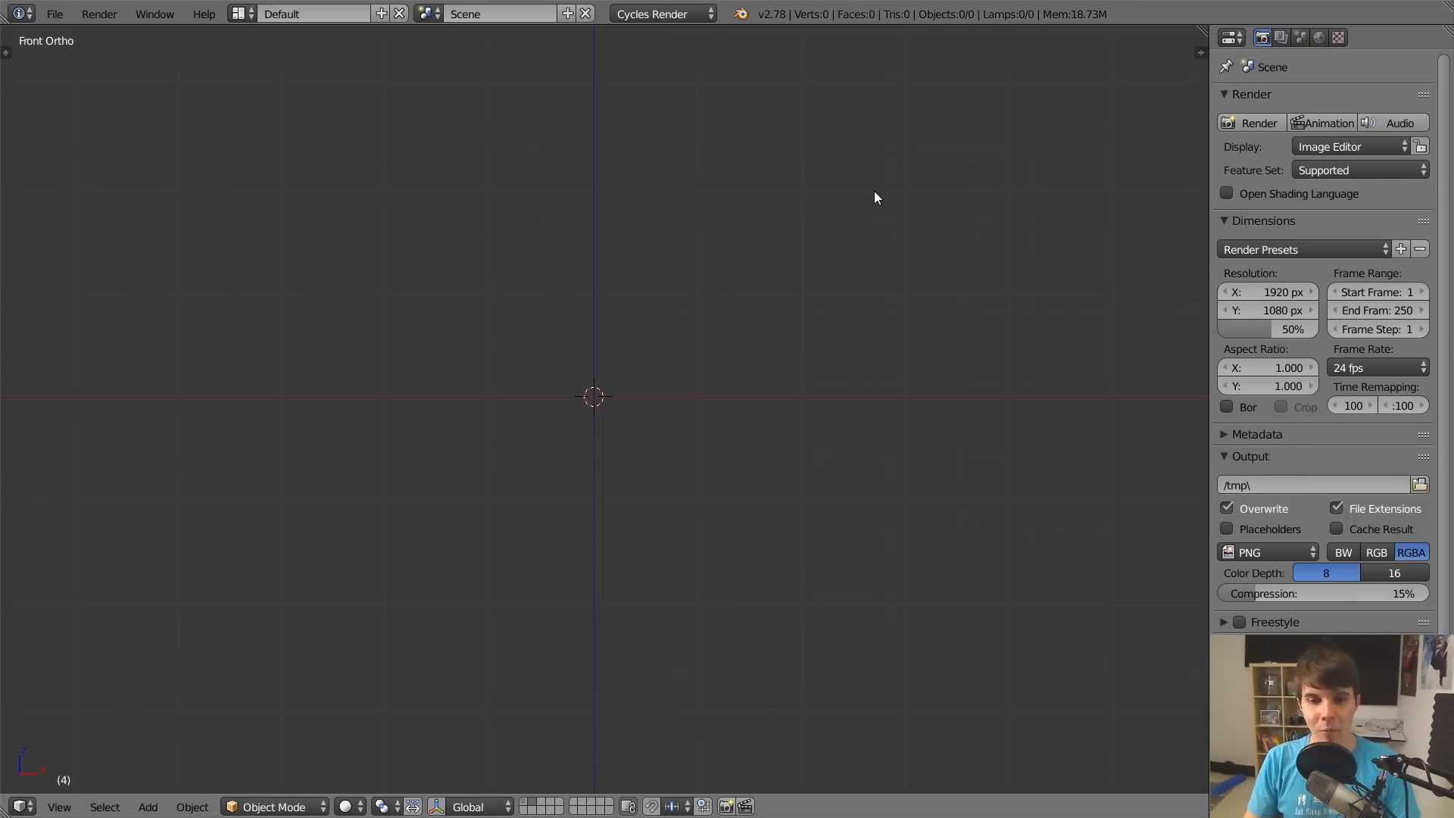
key("t")
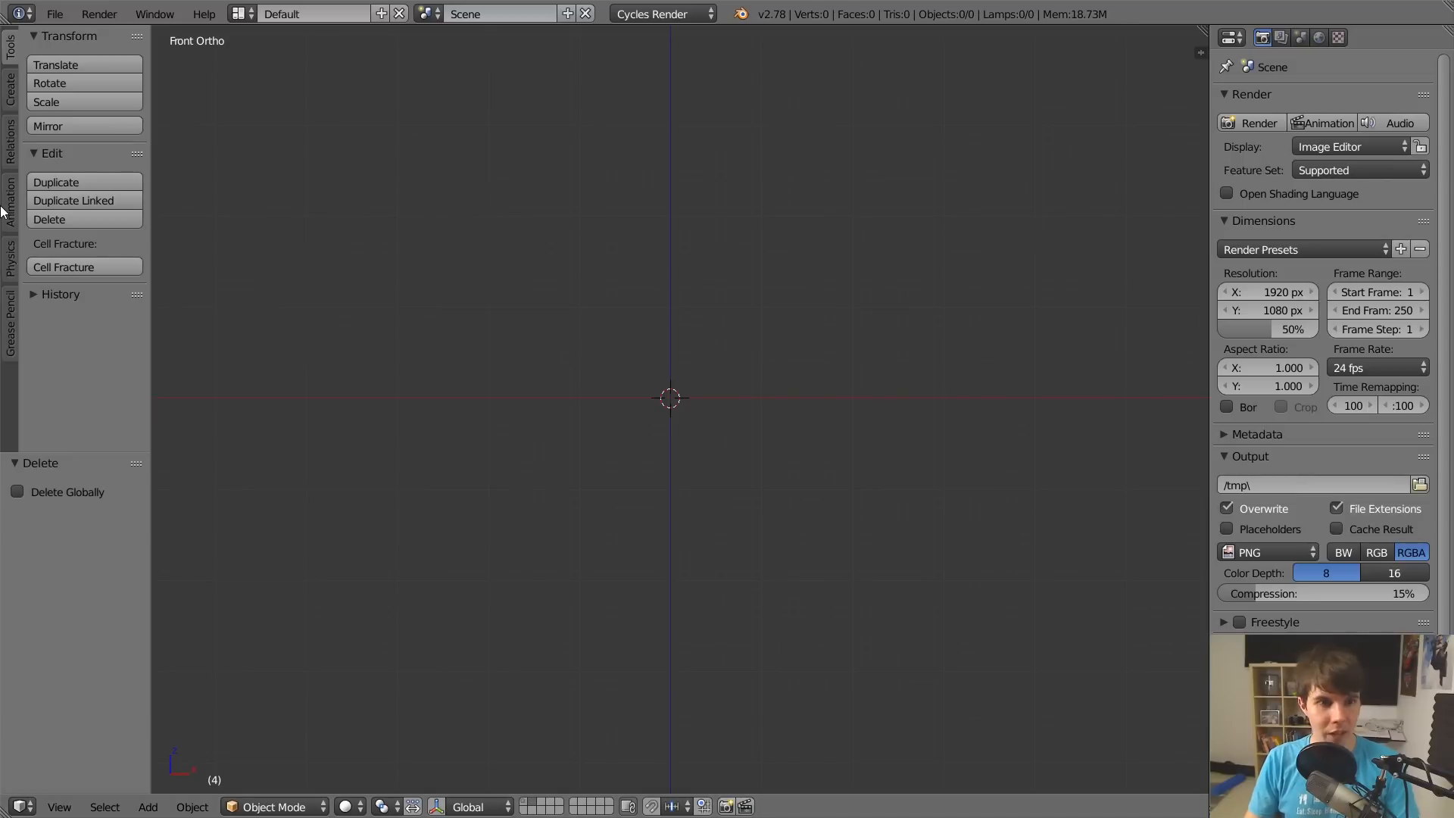
key("t")
key("n")
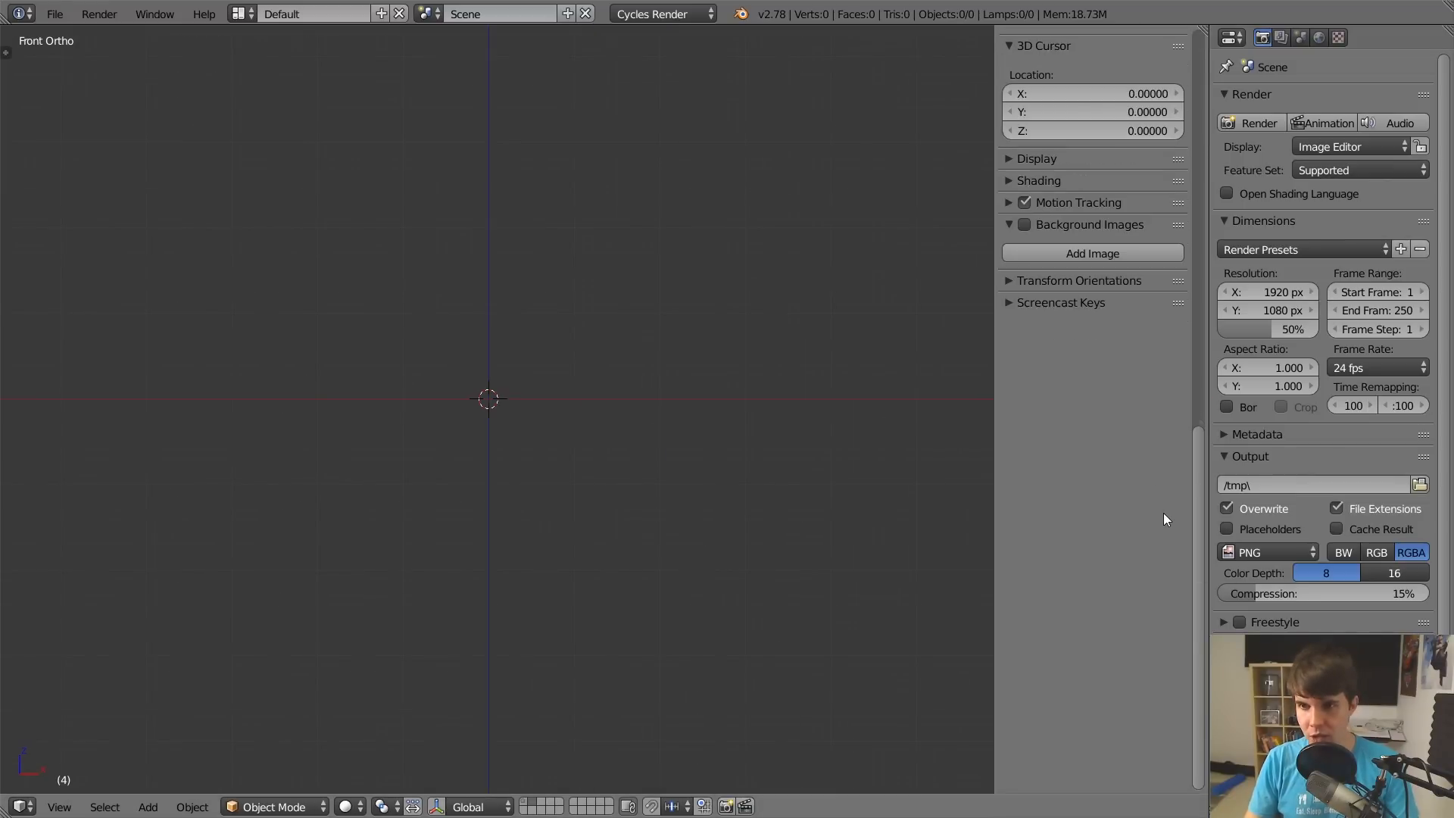
scroll(1164, 512, "up", 1)
left_click(1047, 282)
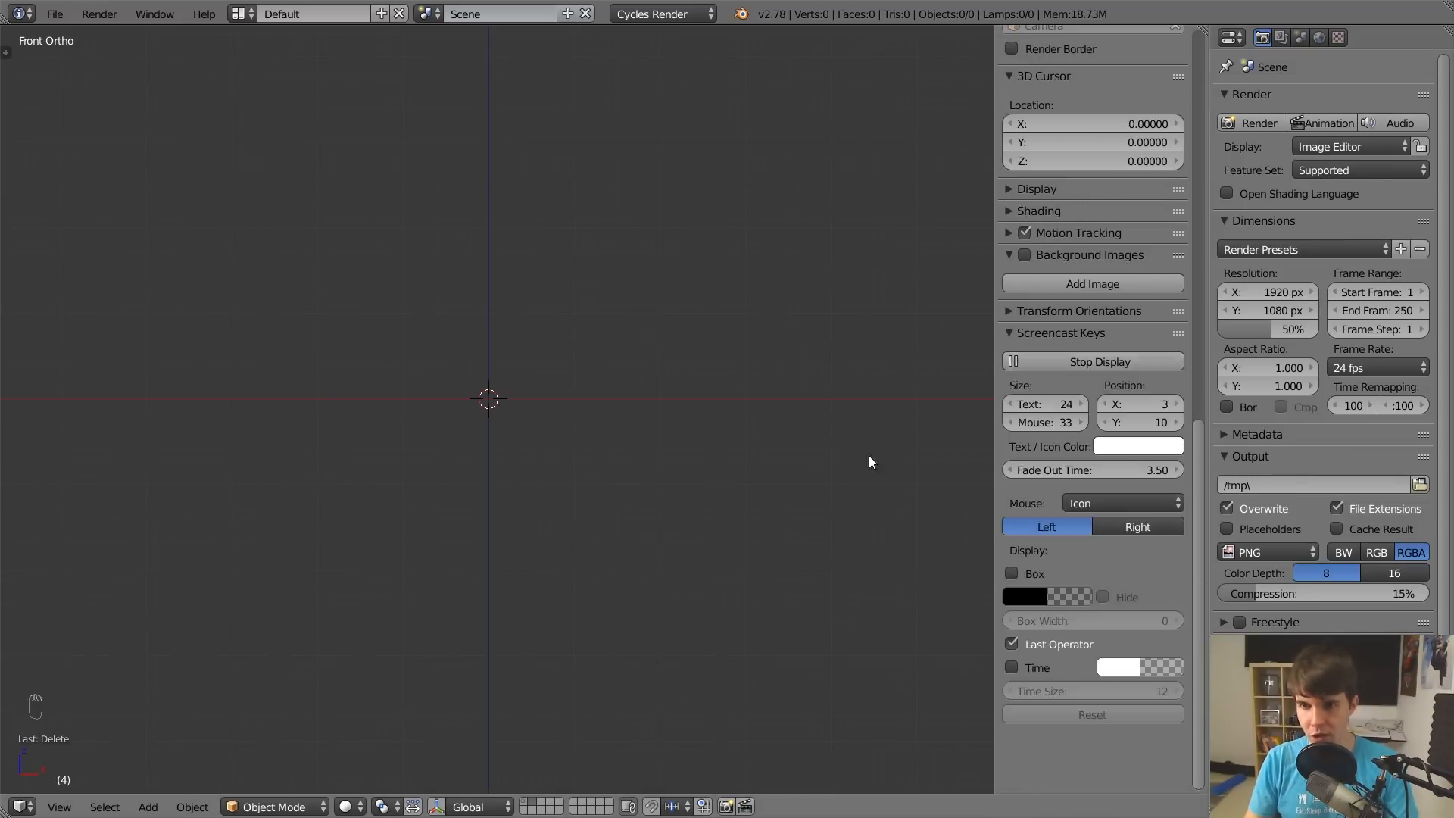
key("n")
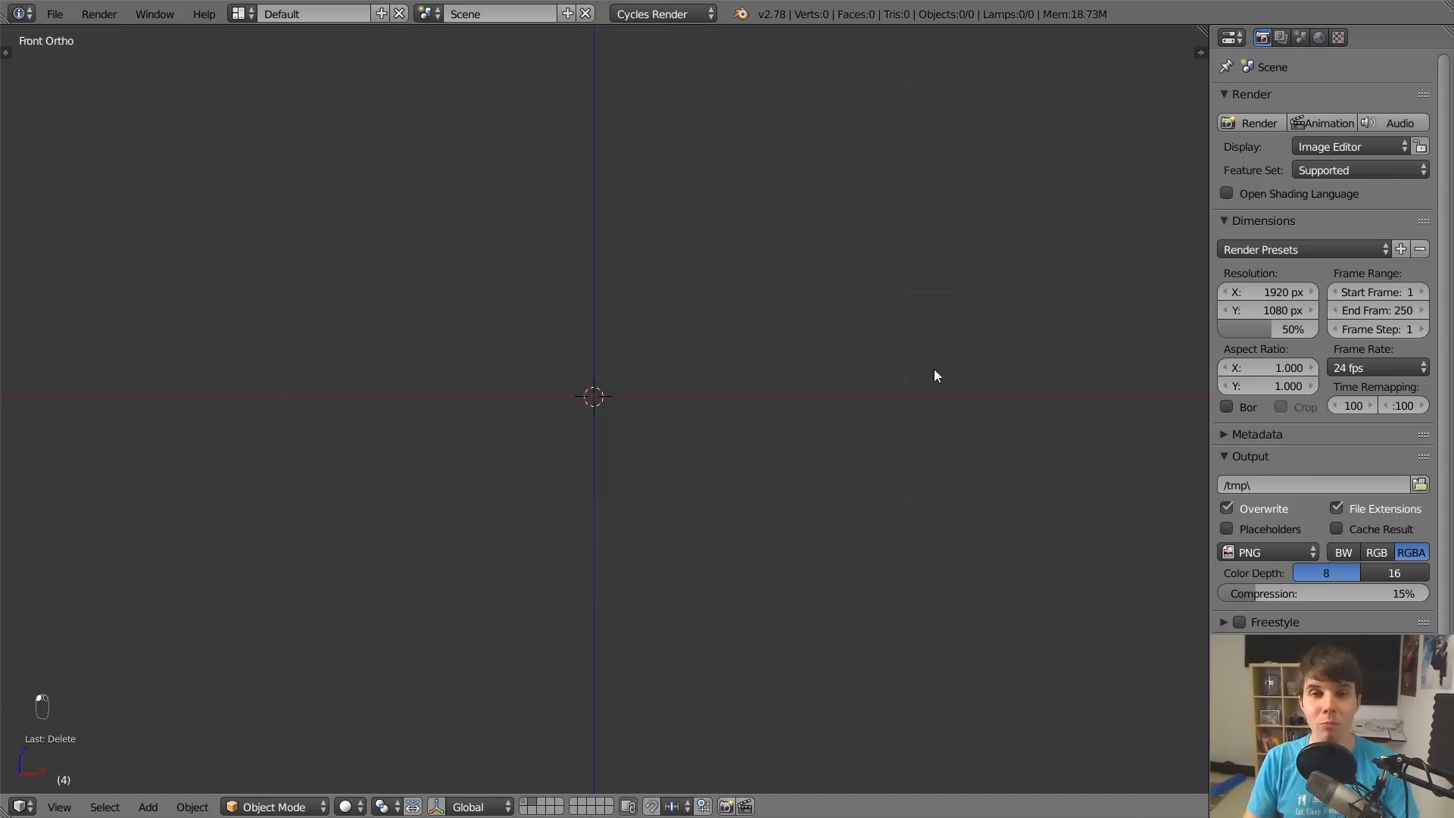
Examine the 3D view's properties region and the mesh primitives offered in the tool shelf.
key("n")
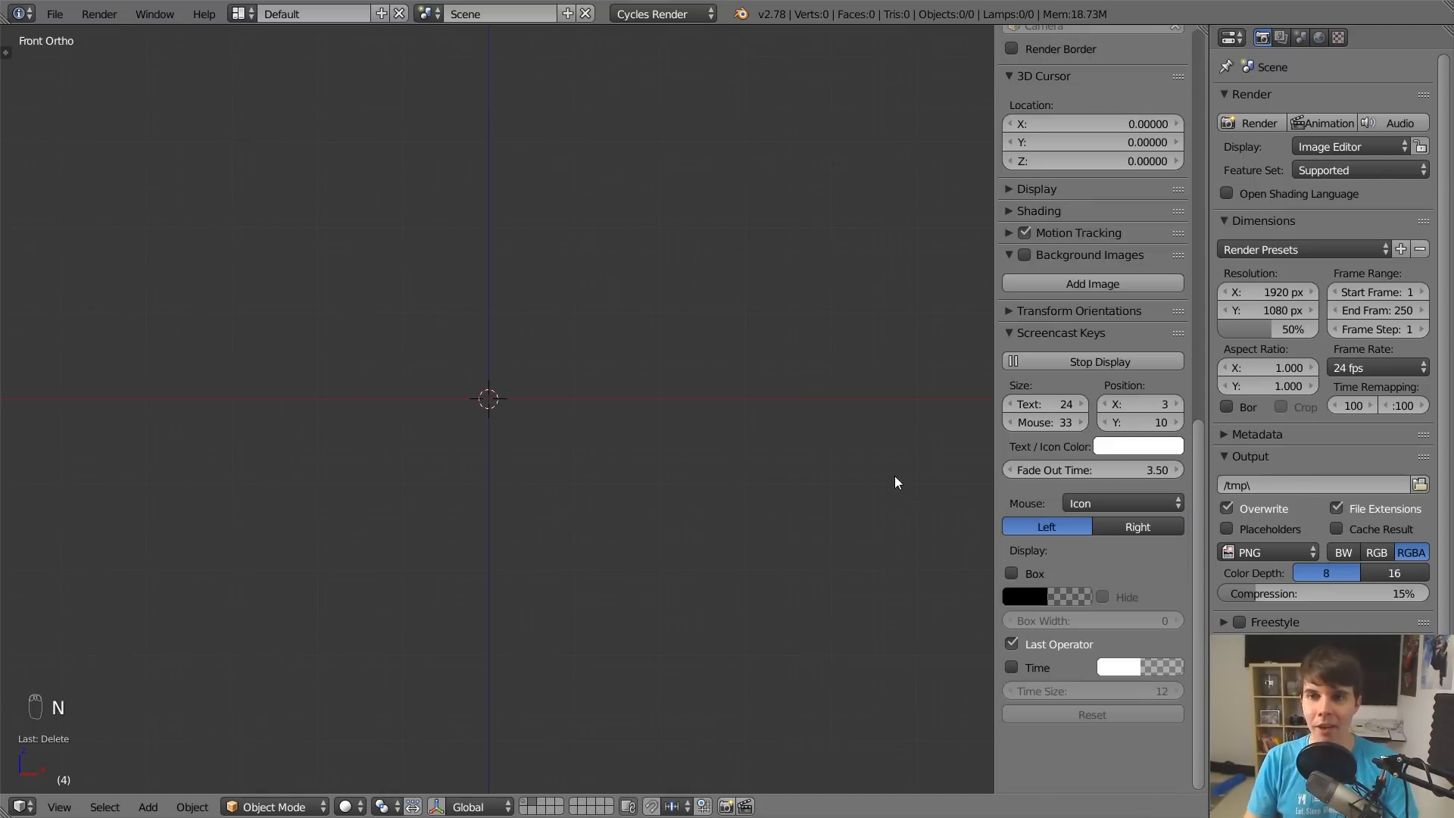
key("n")
key("t")
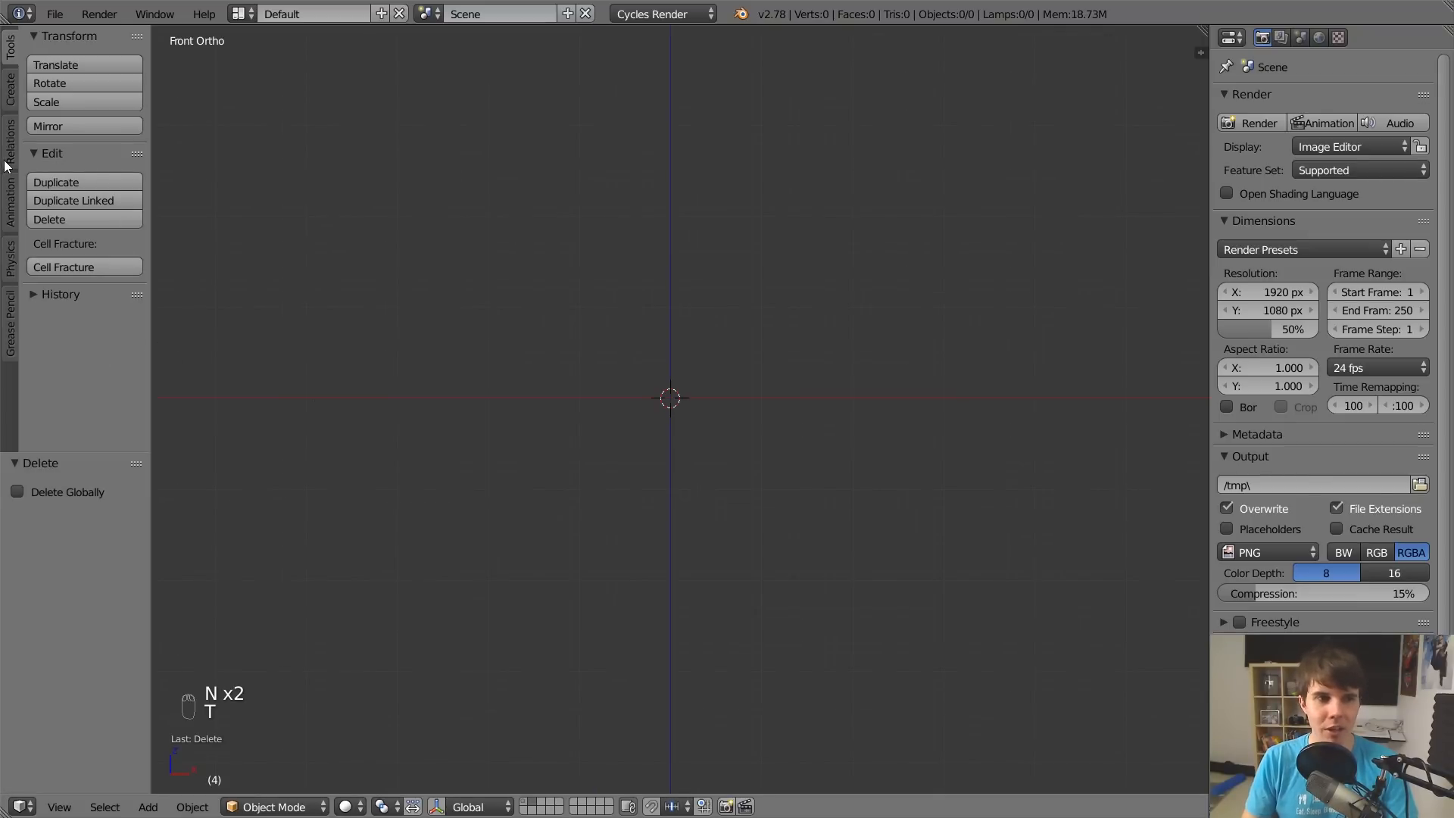
scroll(3, 220, "down", 5)
scroll(7, 245, "up", 4)
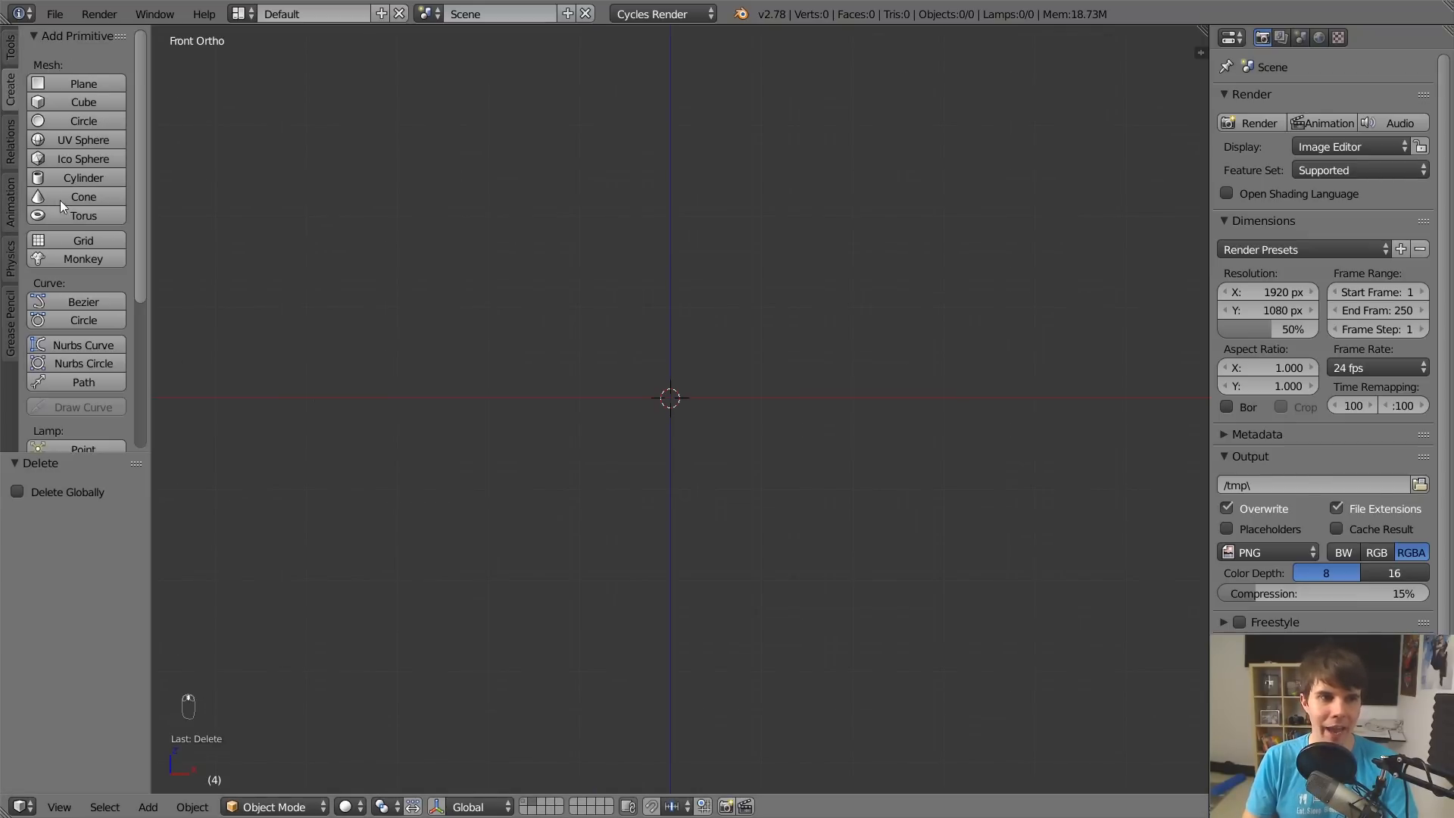
key("t")
Collapse the Grease Pencil Layers and Grease Pencil Colors sections of the 3D view's properties.
key("n")
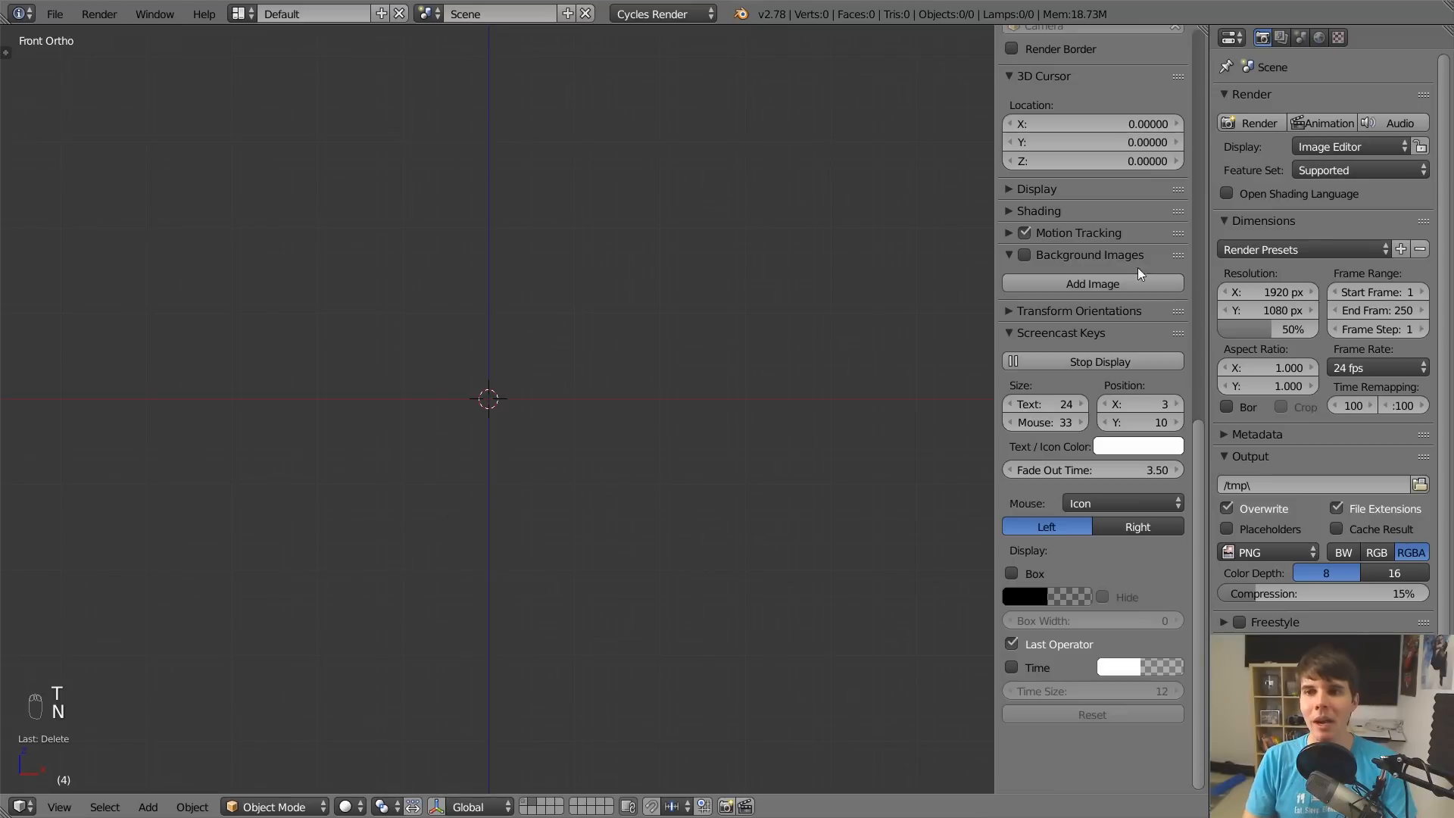
scroll(1136, 303, "up", 6)
scroll(1134, 356, "up", 5)
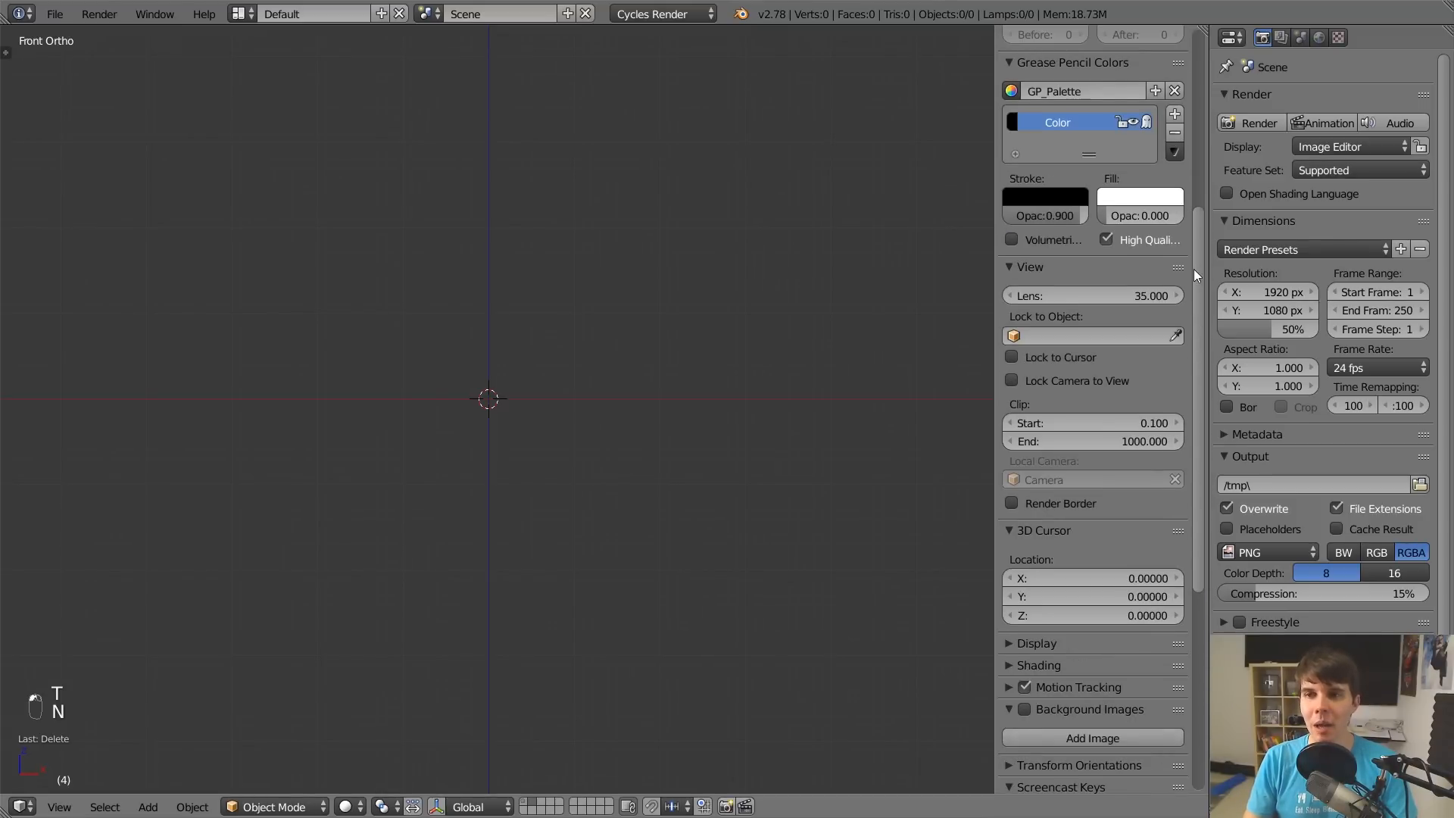
left_click_drag(1195, 274, 1192, 130)
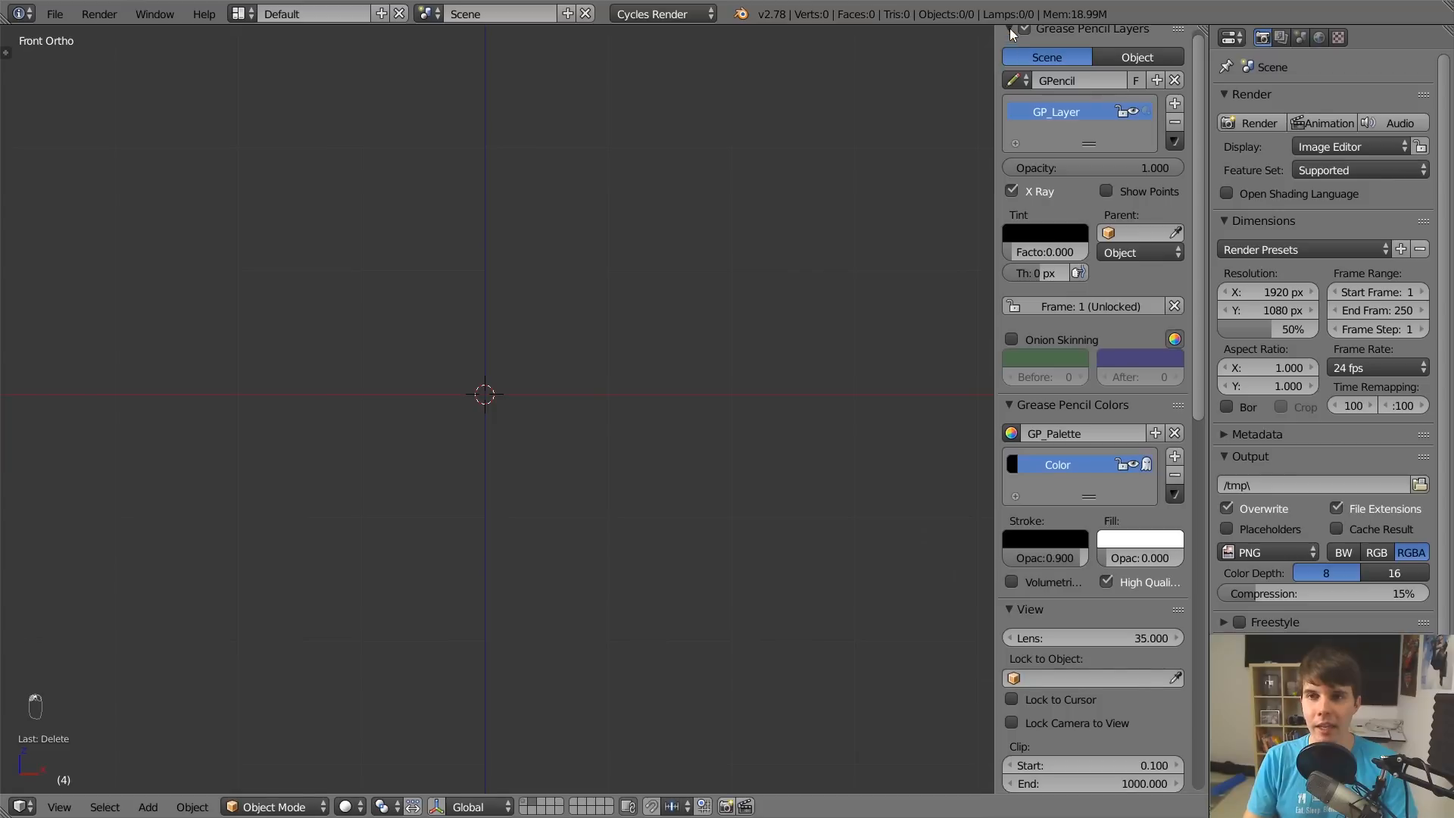
left_click(1011, 29)
left_click(1008, 49)
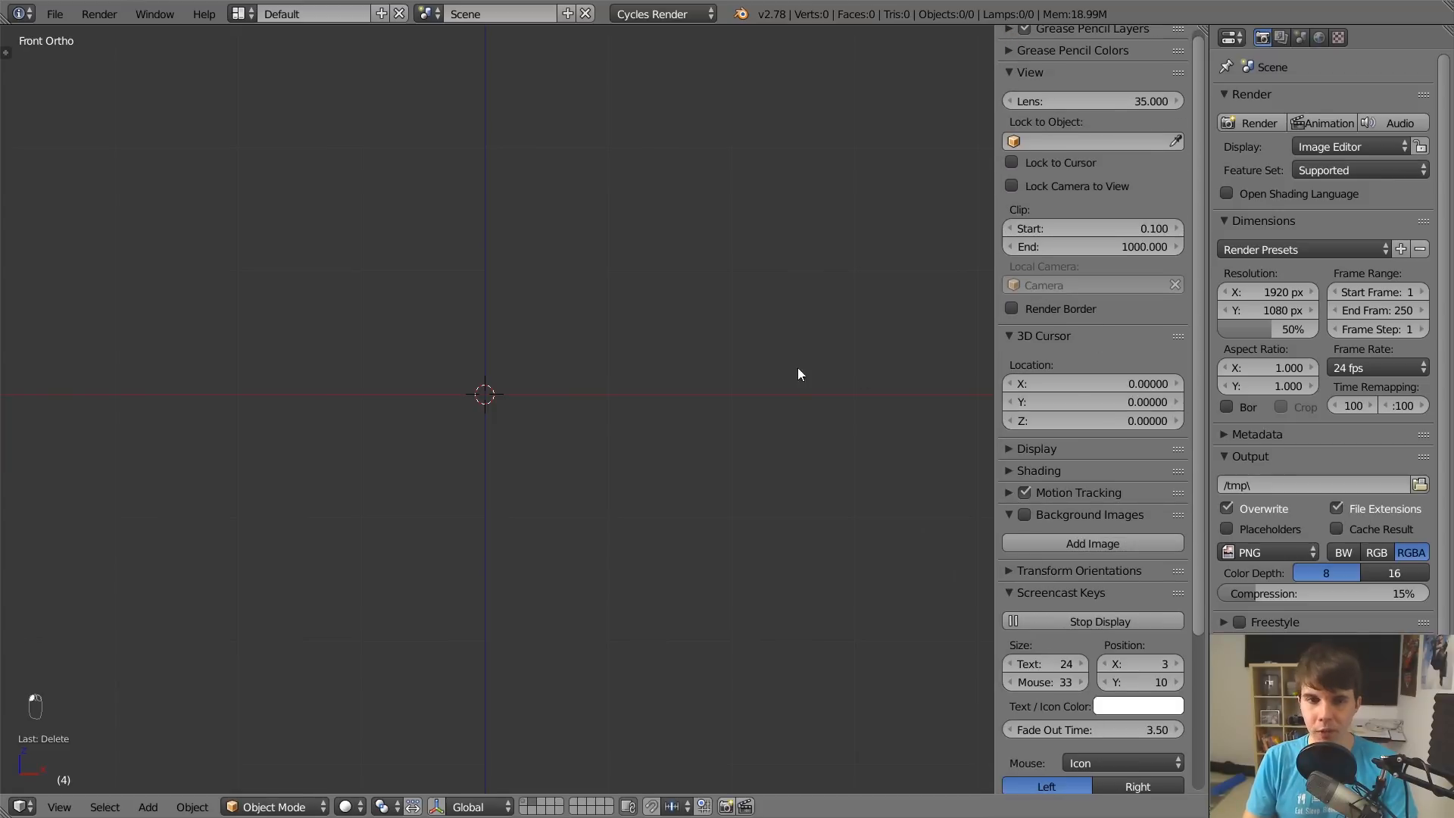
Add a plane at the 3D cursor on the empty layer.
key("shift+a")
mouse_move(675, 376)
left_click(720, 374)
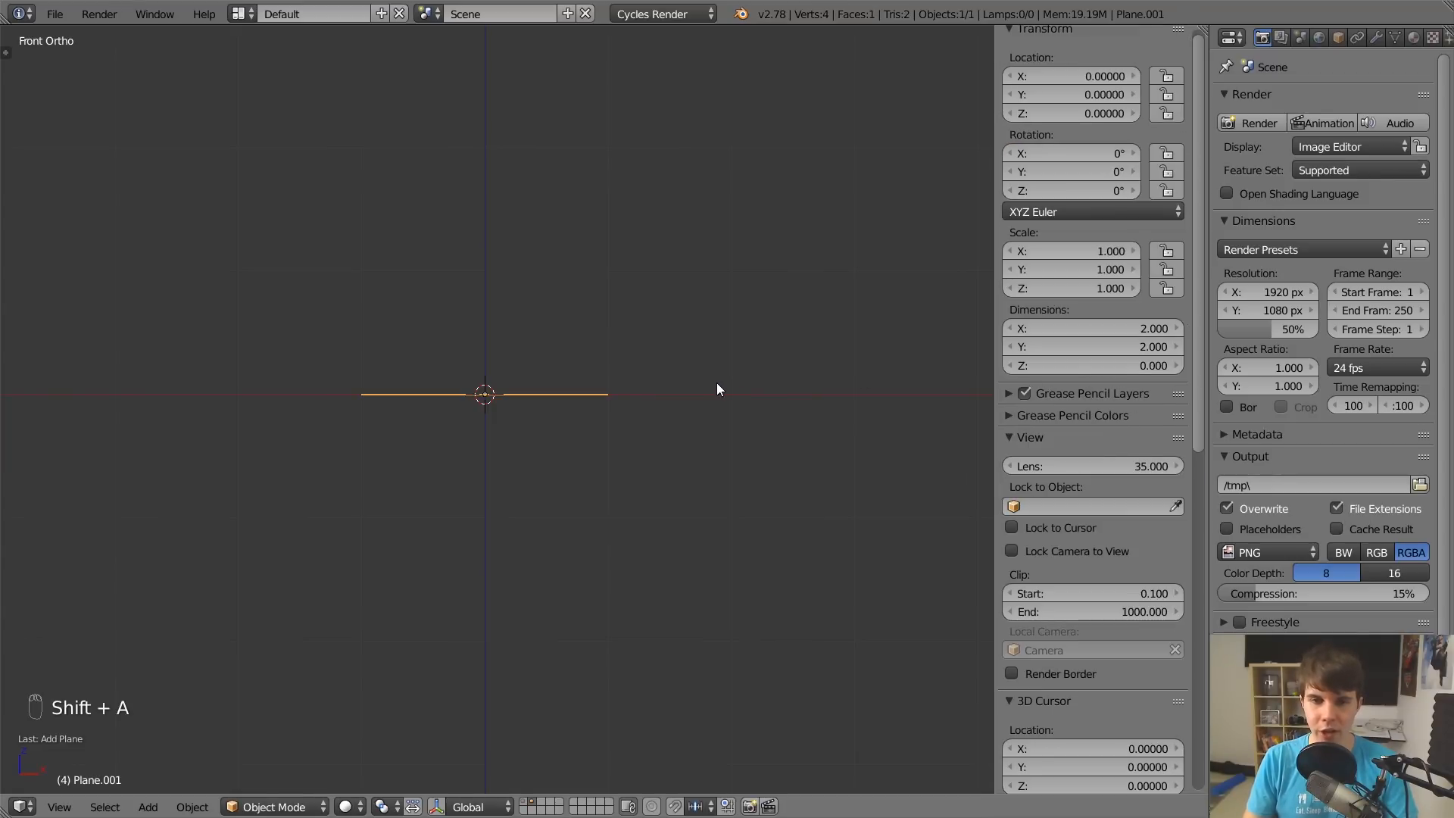
Stretch the plane to dimensions of 2.84 along X and 5.3 along Y.
middle_click_drag(716, 384, 1157, 336)
scroll(969, 371, "up", 2)
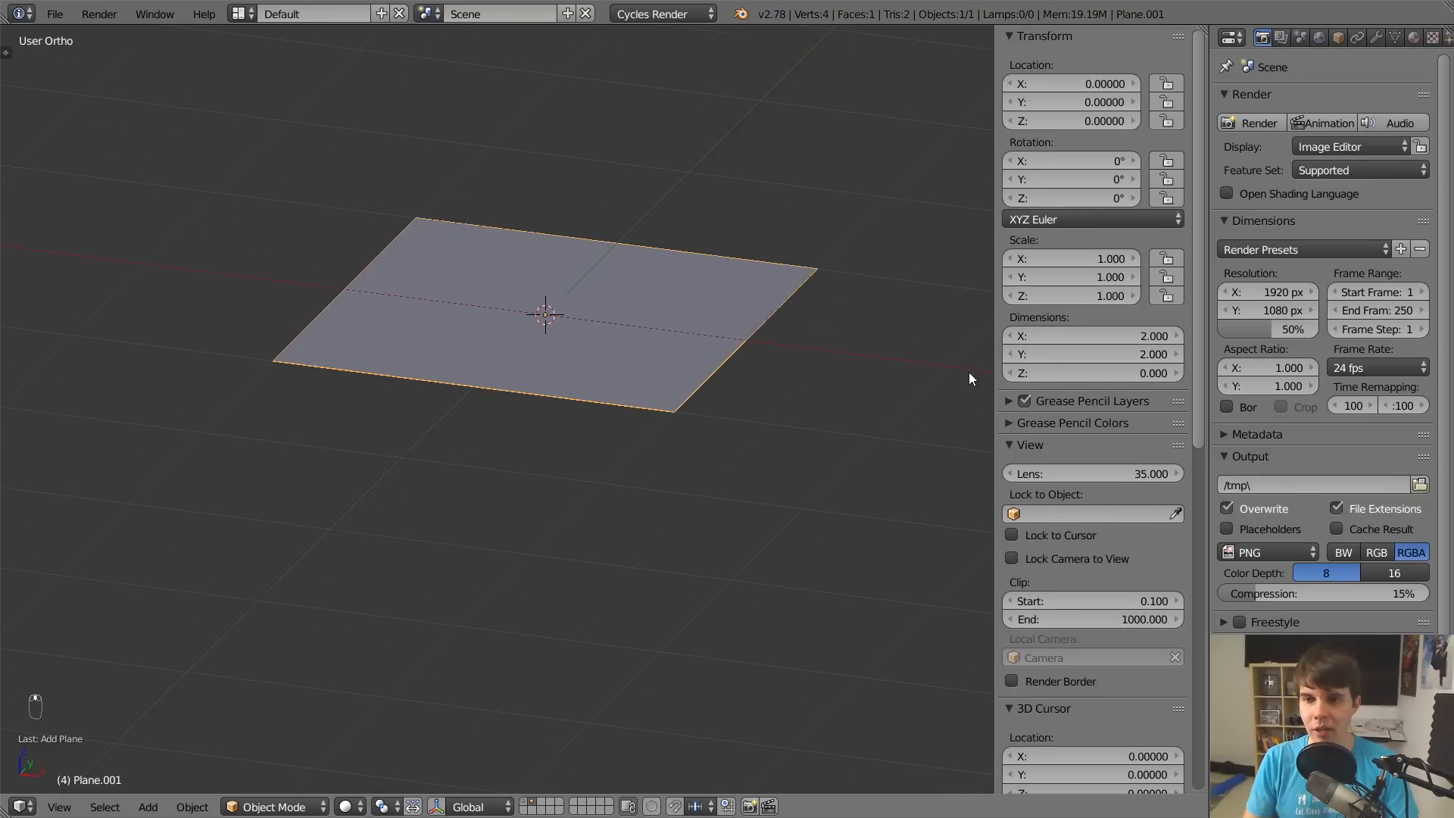
left_click_drag(1112, 336, 1348, 354)
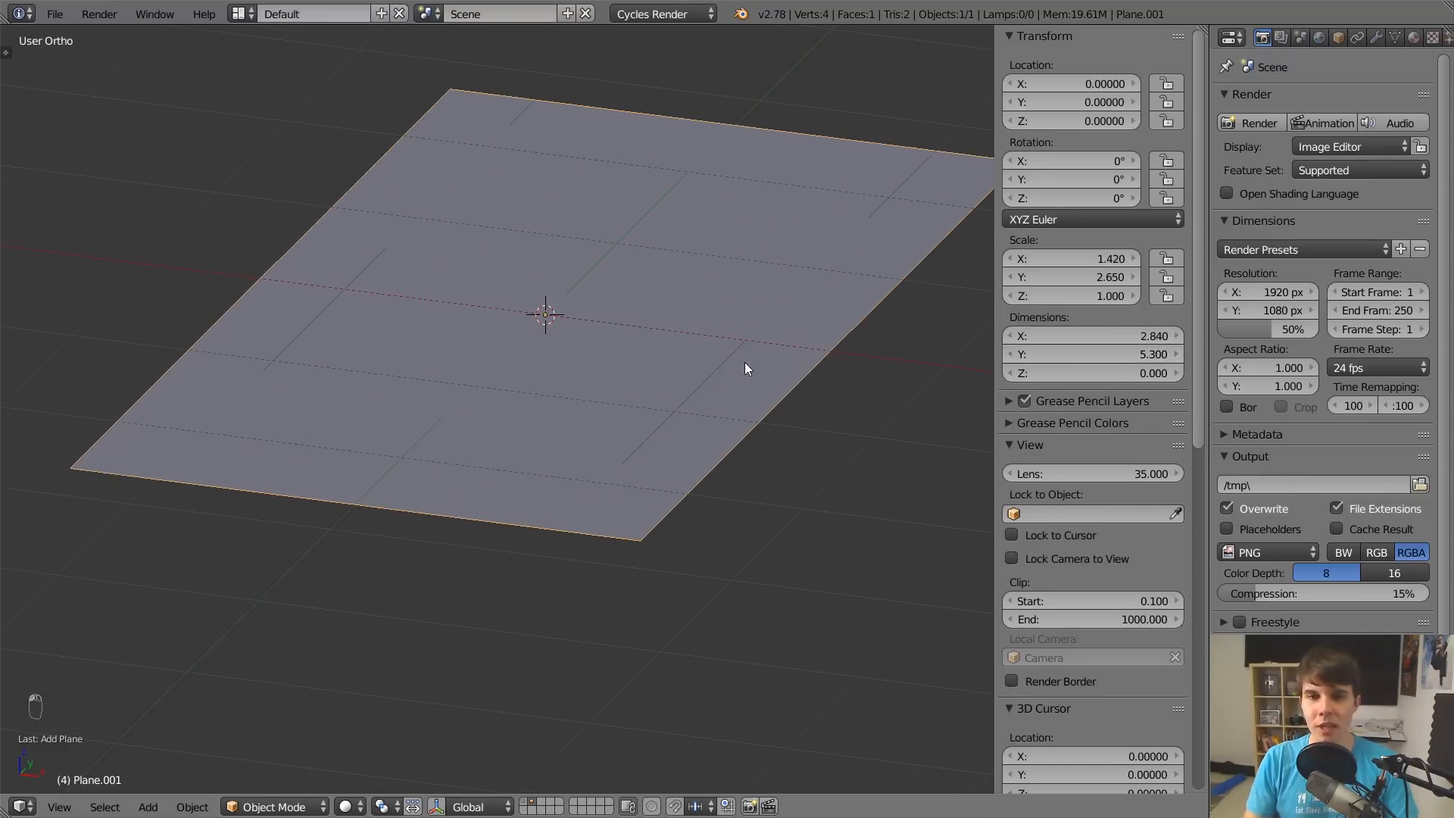
Set the scene's measurement units to metric using the Meters unit preset.
scroll(744, 362, "up", 2)
scroll(1074, 412, "down", 1)
left_click(1301, 37)
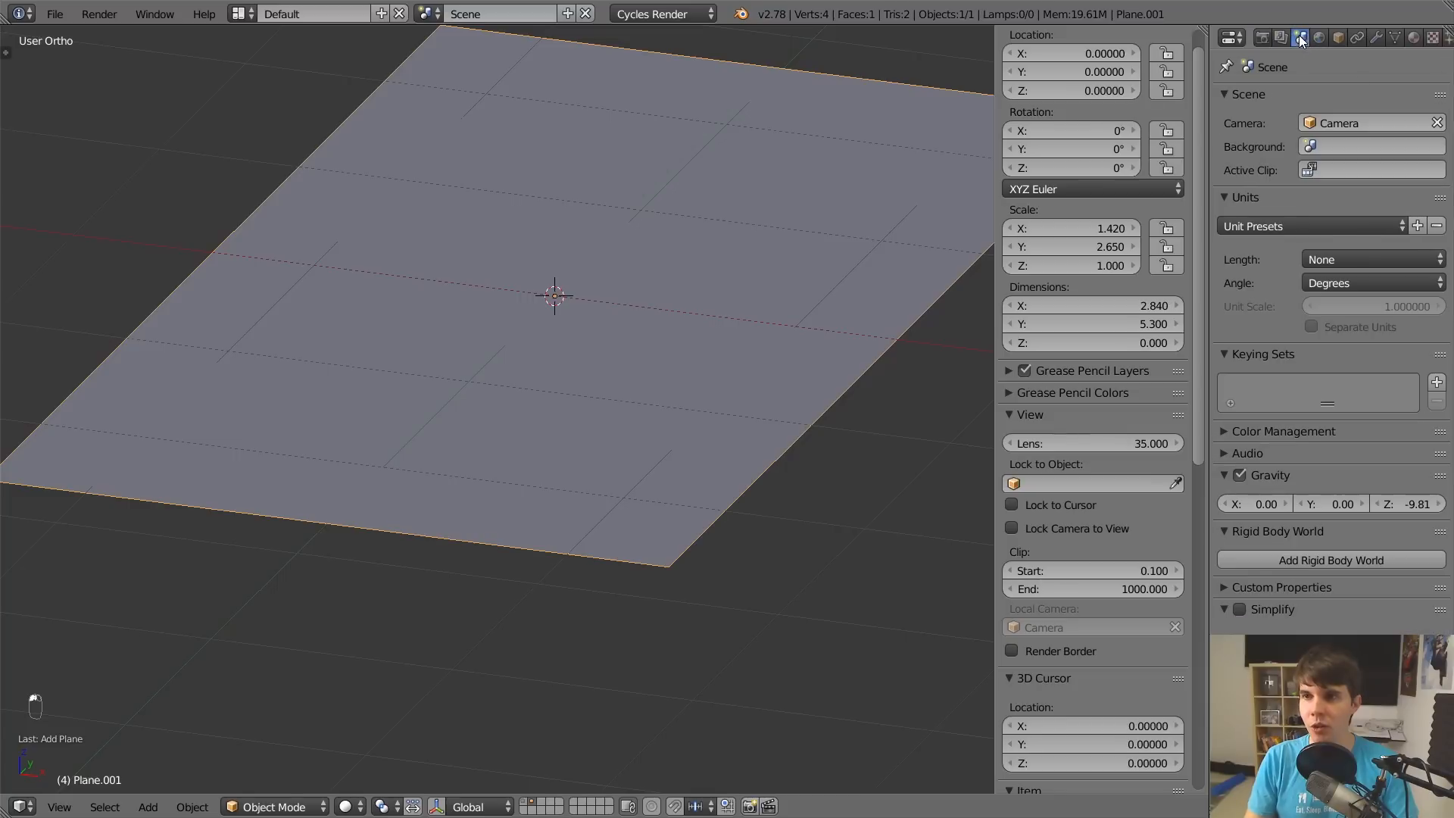
left_click(1364, 227)
left_click(1347, 218)
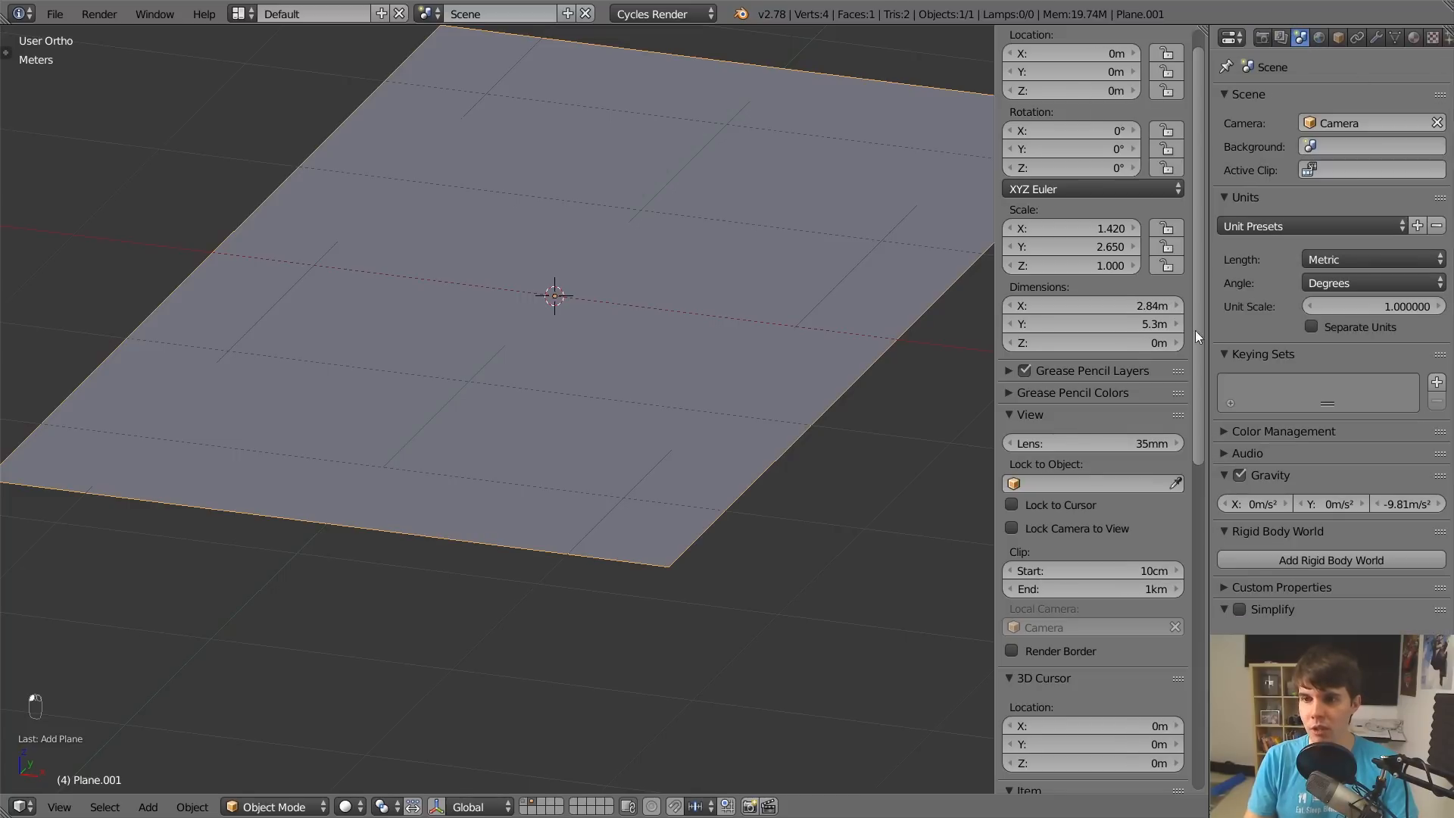
scroll(925, 306, "down", 3)
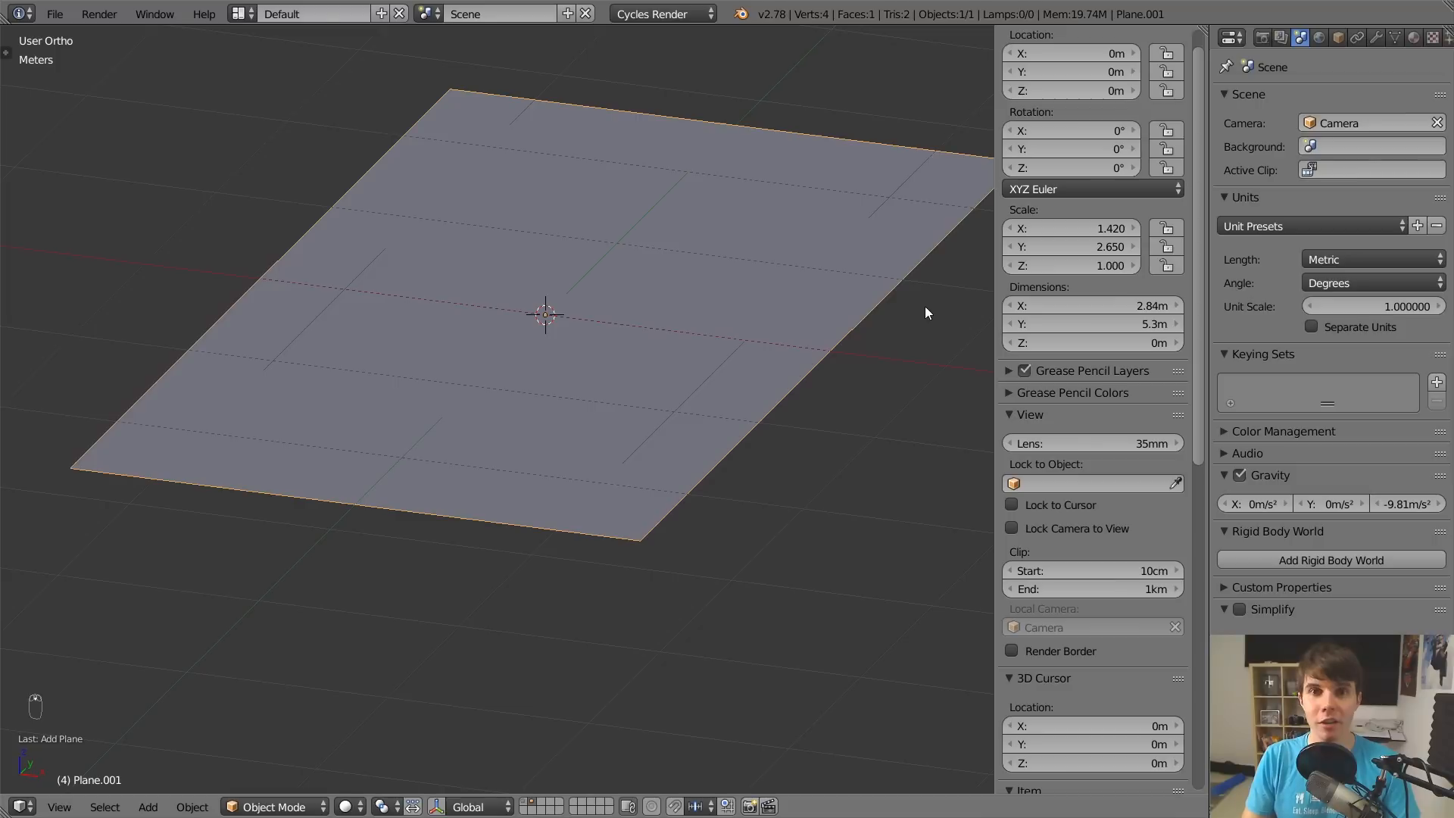
Resize the plane to 1.43 m along X and 5.96 m along Y, and try to give it a Z dimension.
left_click_drag(1152, 305, 1193, 324)
left_click_drag(1150, 343, 1166, 343)
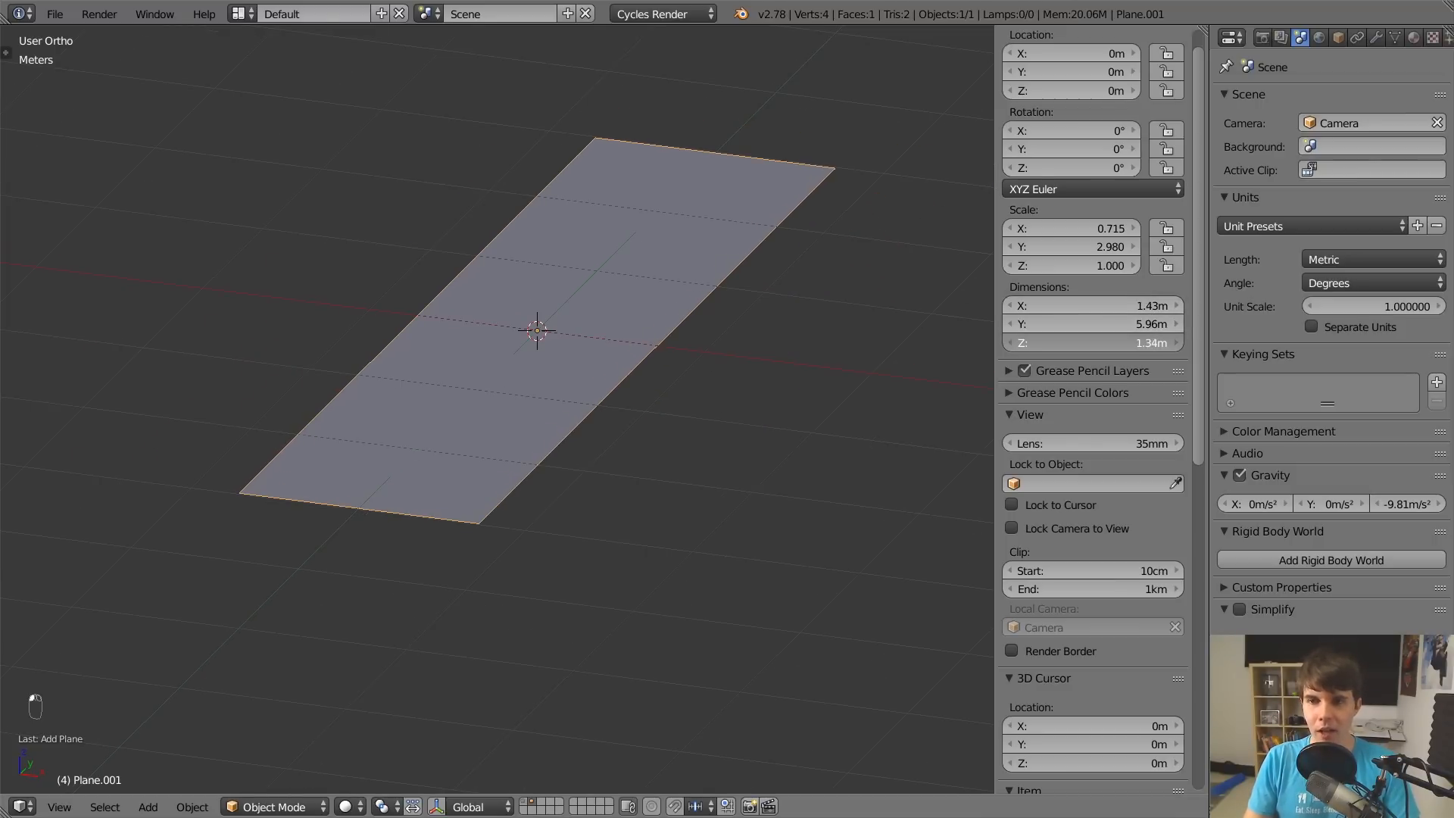
middle_click_drag(524, 357, 740, 350)
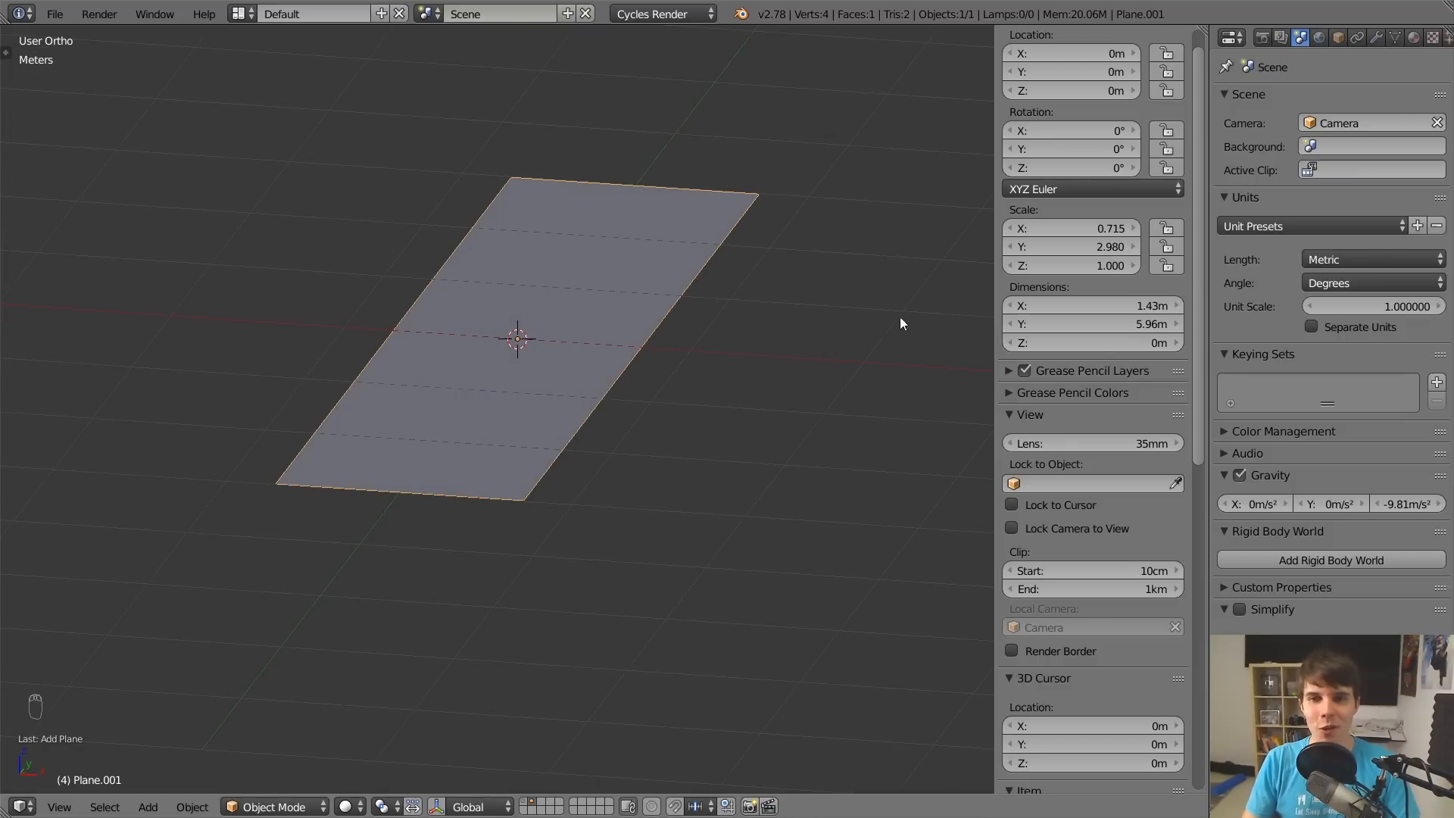
Delete the test plane from the layer.
scroll(1112, 436, "up", 1)
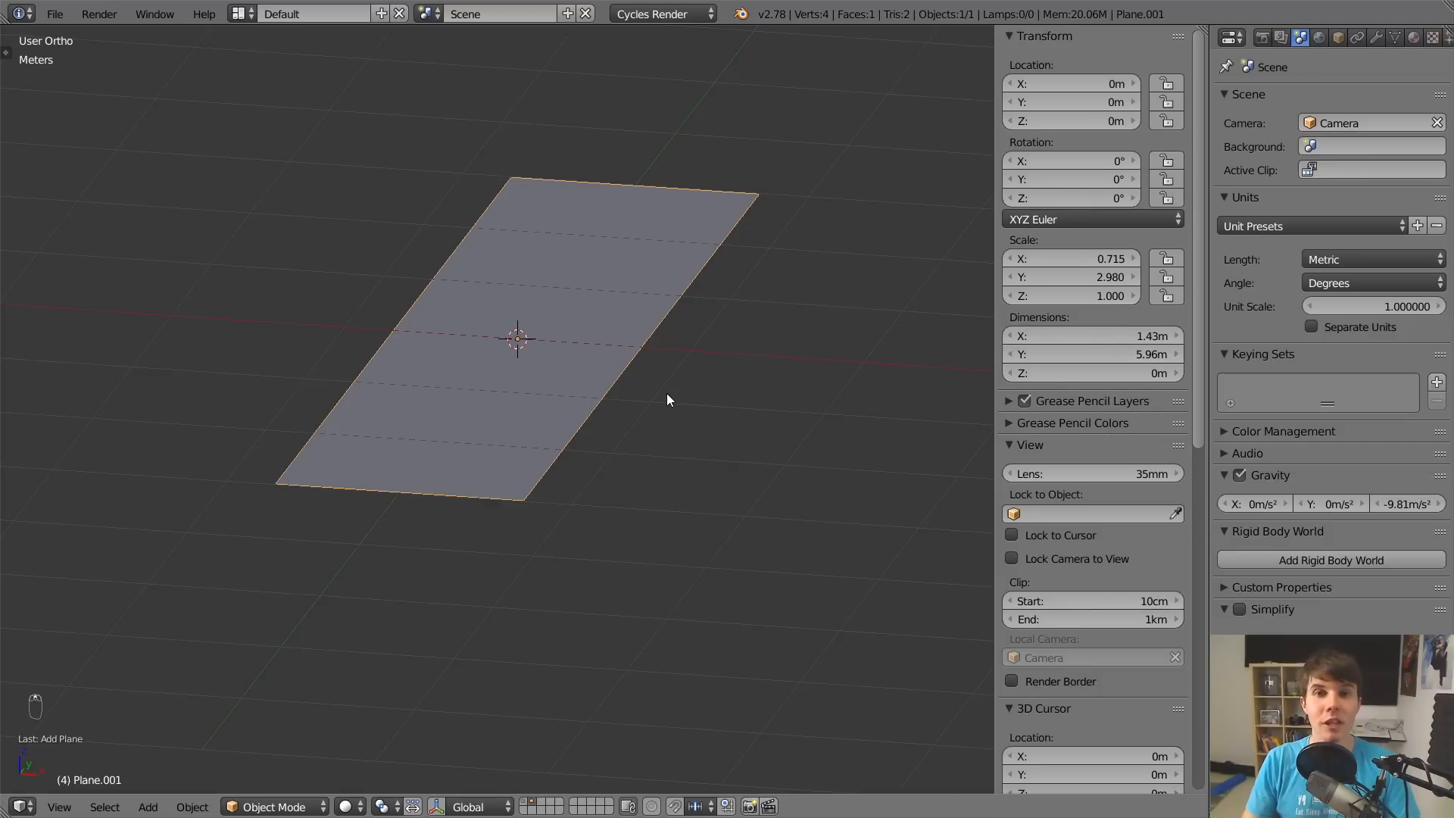
key("x")
left_click(576, 323)
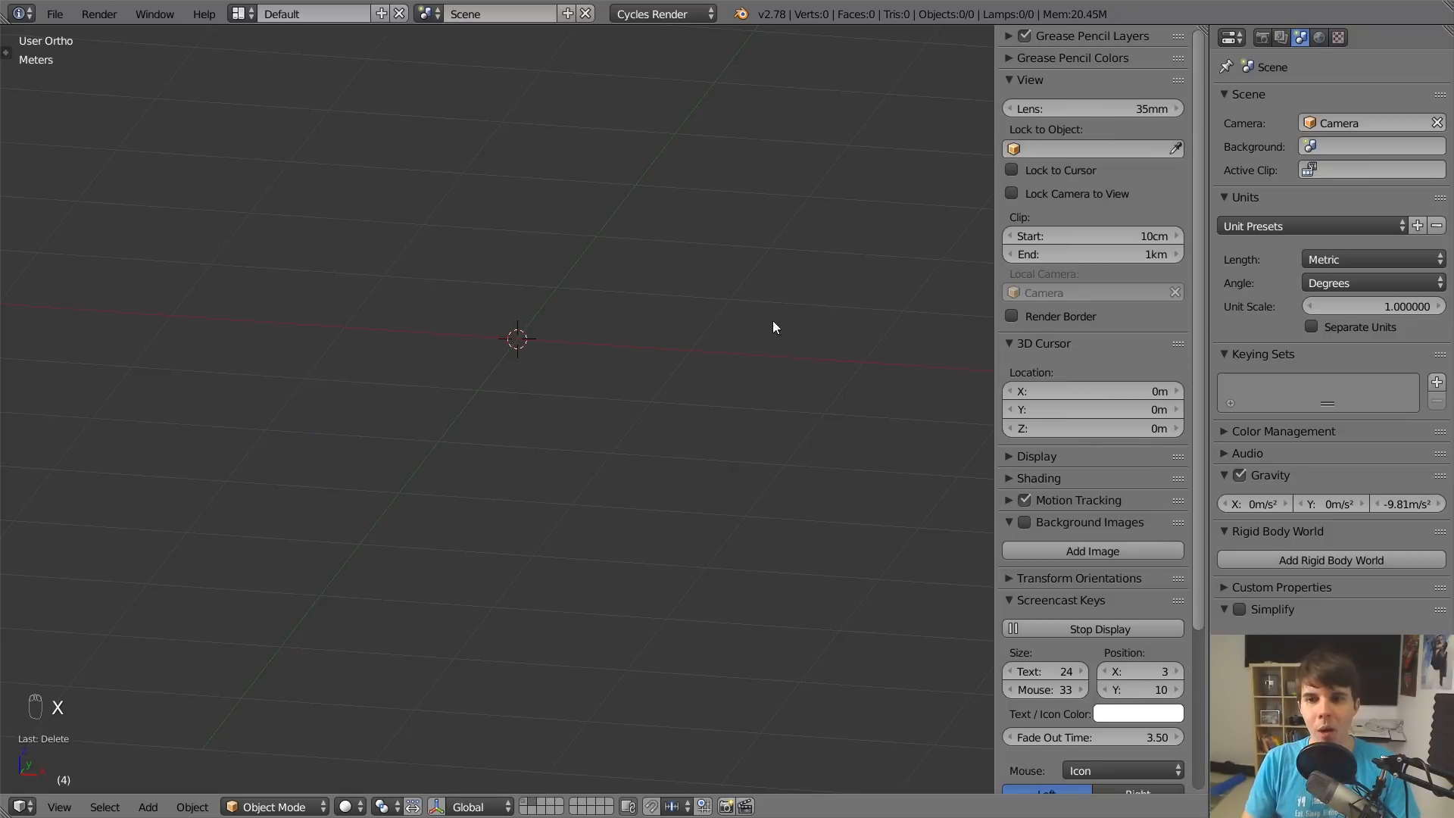
Collapse the Screencast Keys settings and add an empty background image slot to the 3D view.
scroll(1072, 348, "down", 6)
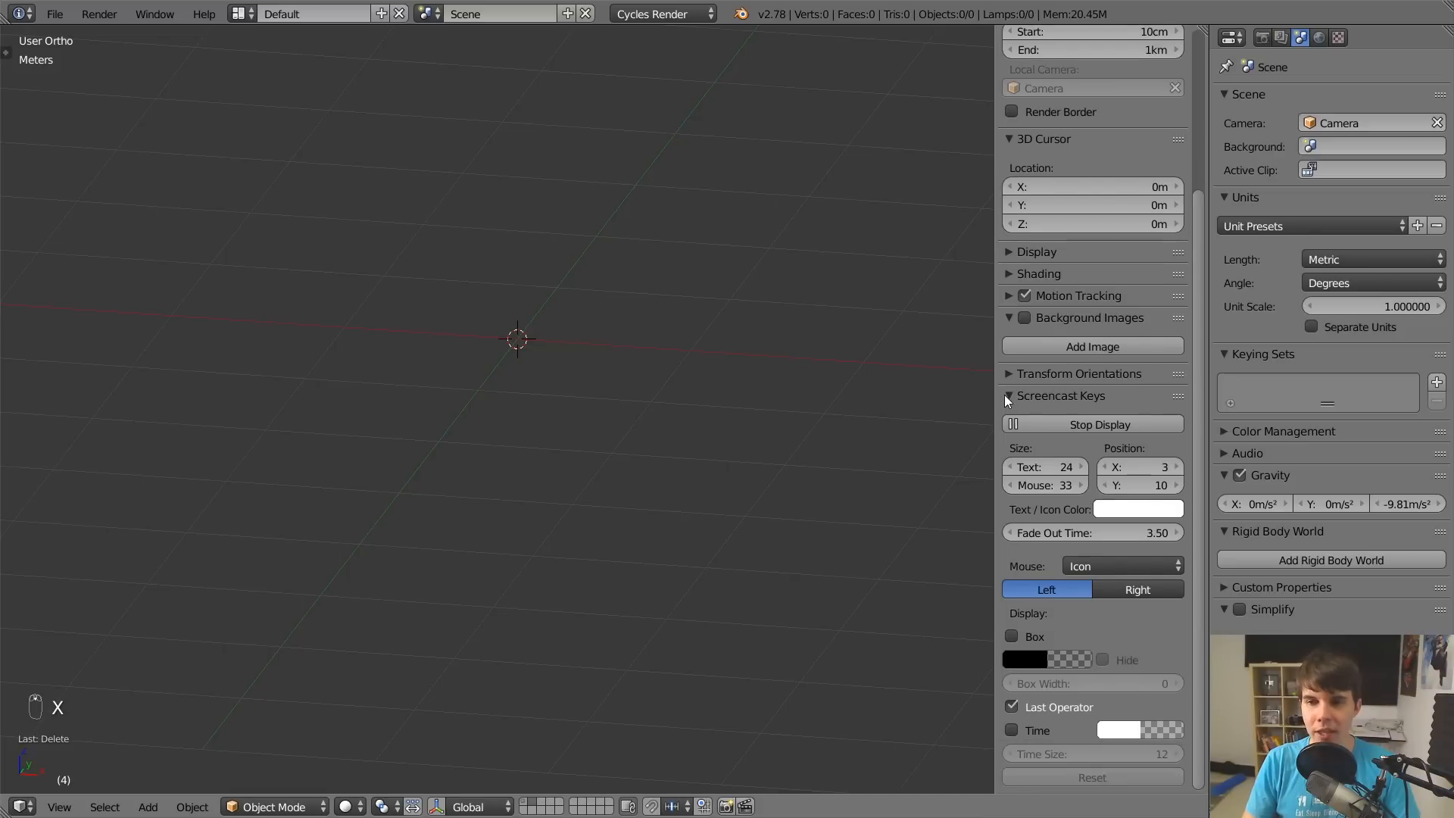
left_click(1007, 396)
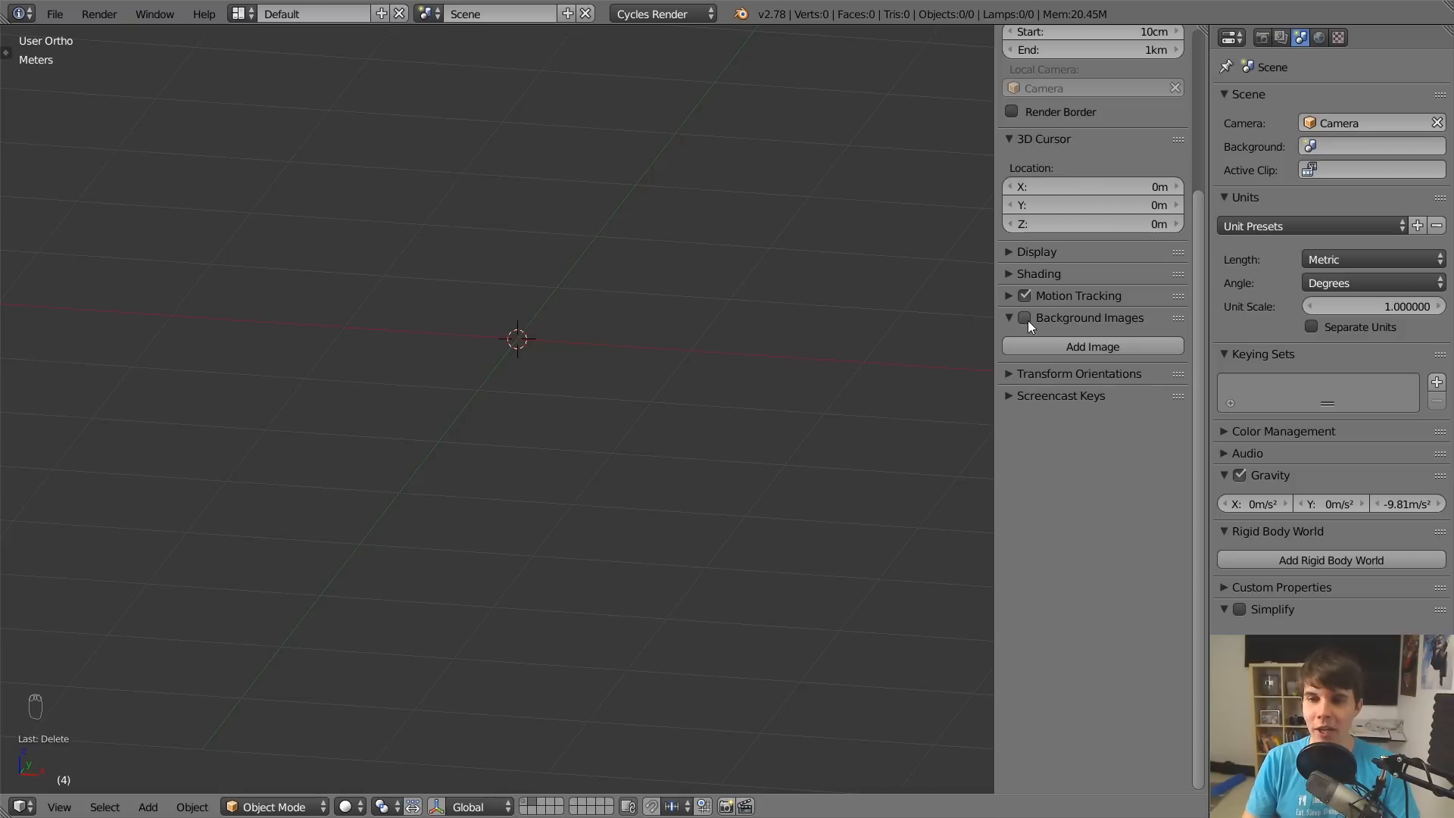
left_click(1038, 345)
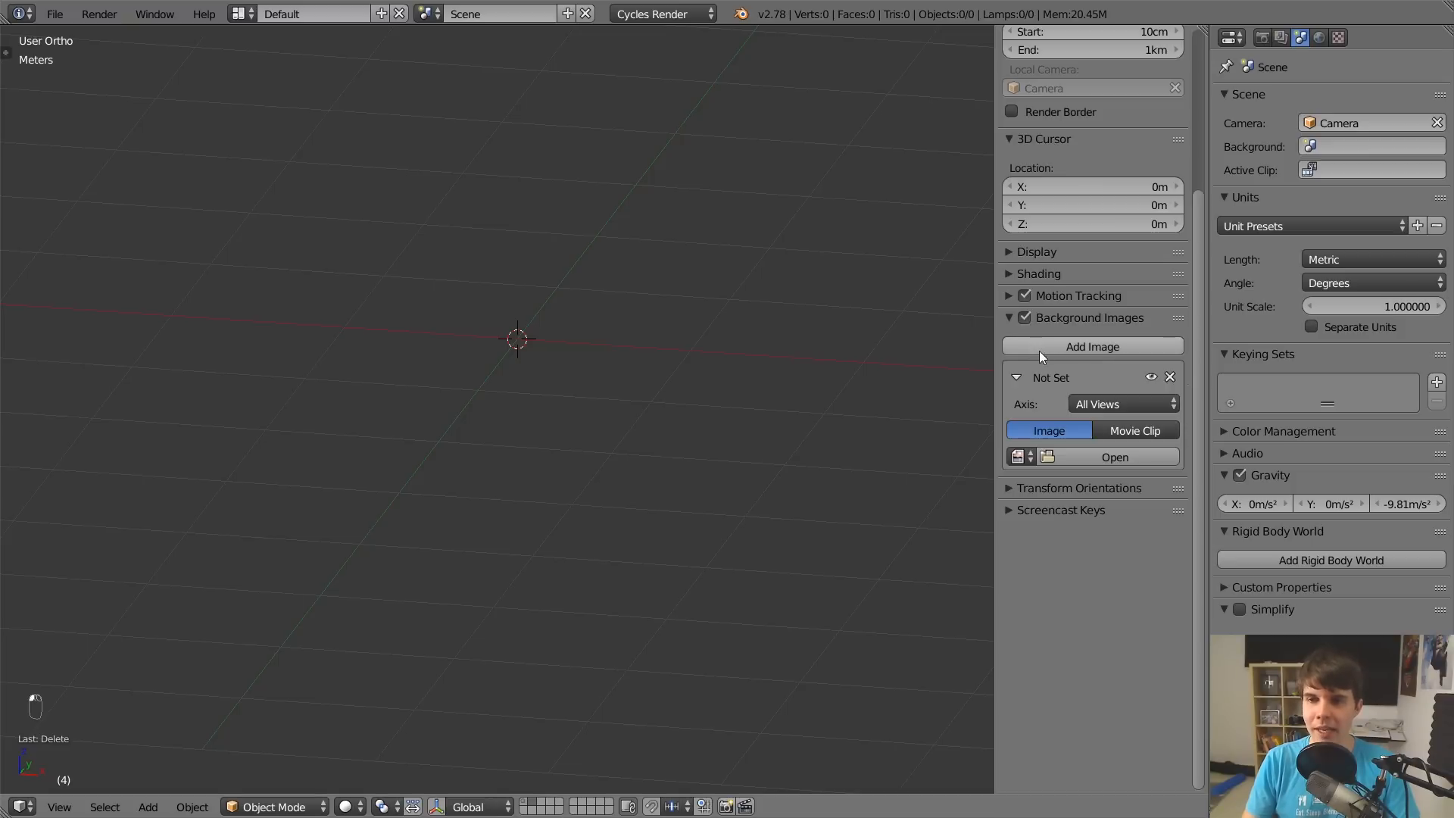
Load the white mug picture tuxton-bpm-200a-duratux-20-oz-milano-mug-in-porcelain-white-5-5-8-x-4-x-5-24-case.jpg from the Desktop folder into the background image slot, browsing by thumbnails.
left_click(1123, 458)
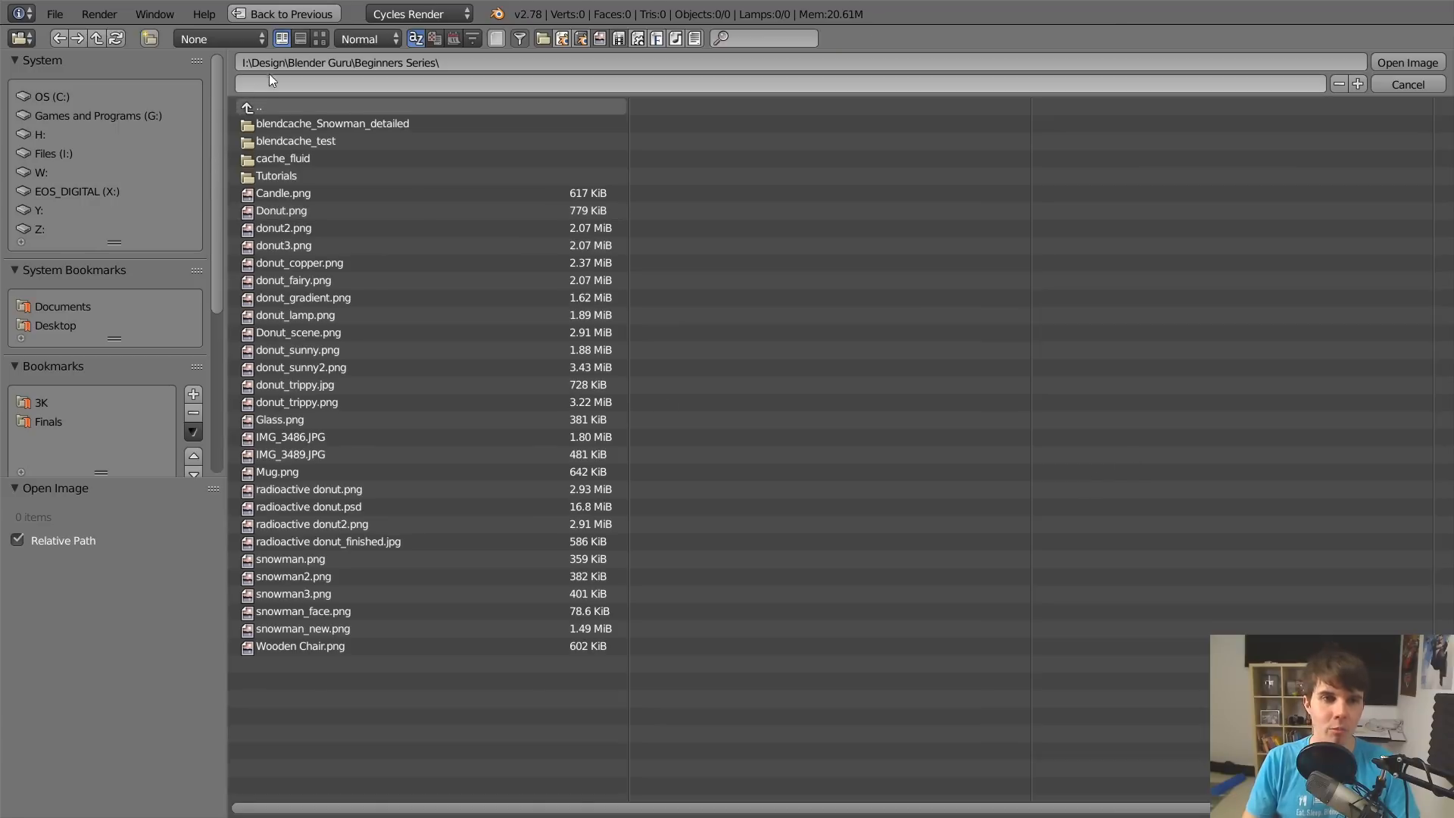
left_click(94, 323)
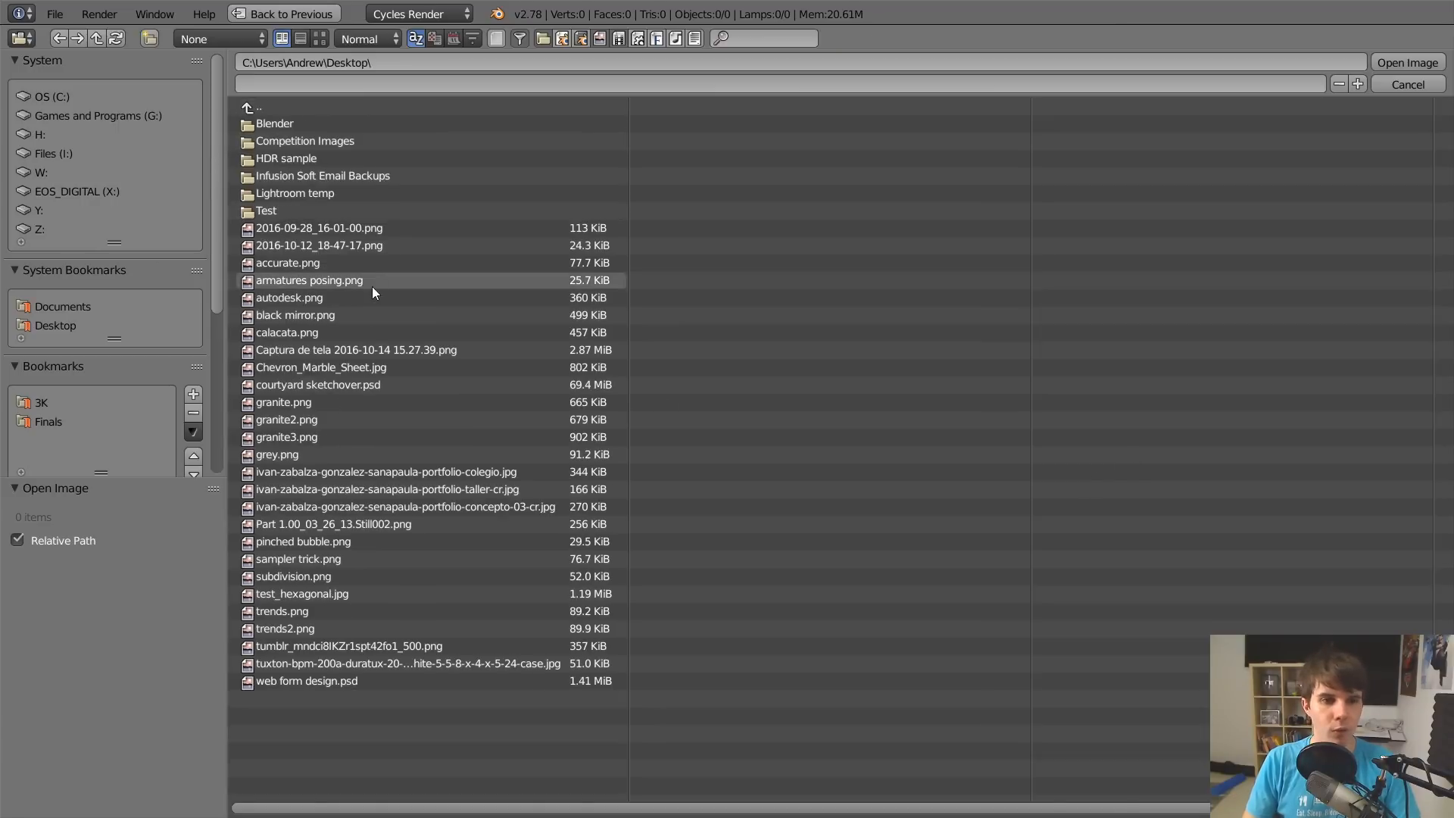
left_click(319, 38)
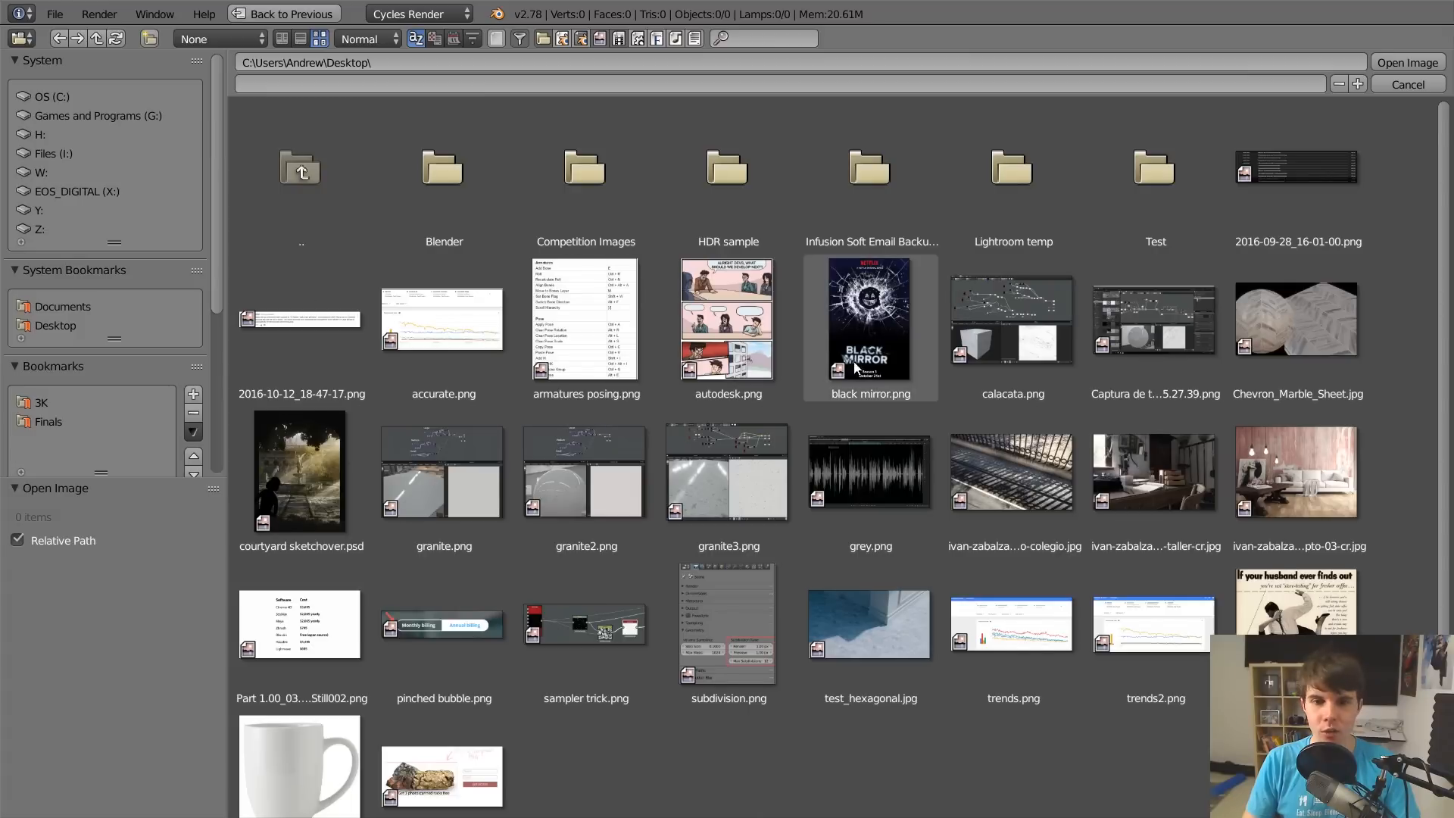
scroll(384, 651, "down", 1)
left_click(311, 721)
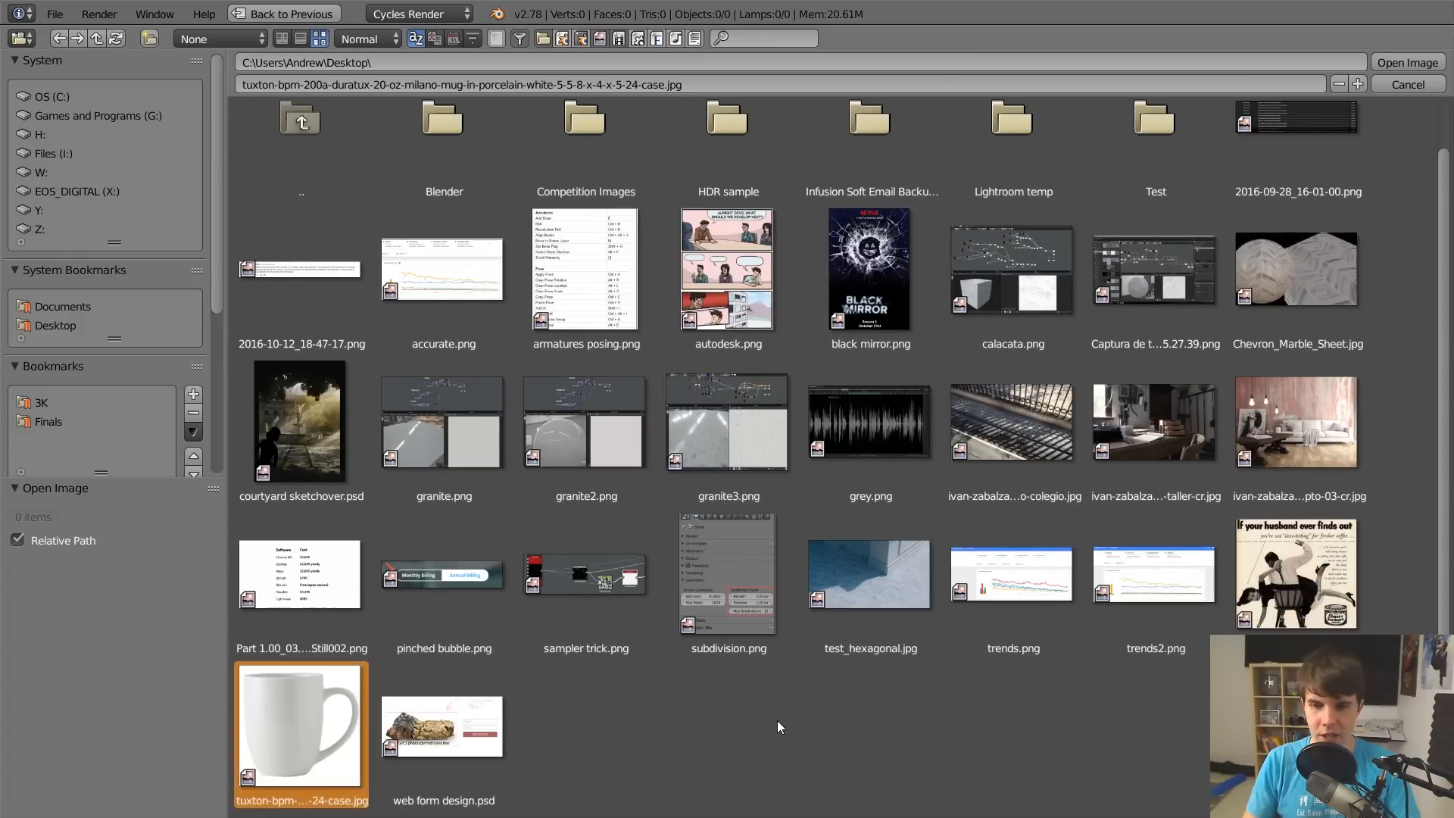
left_click(1315, 577)
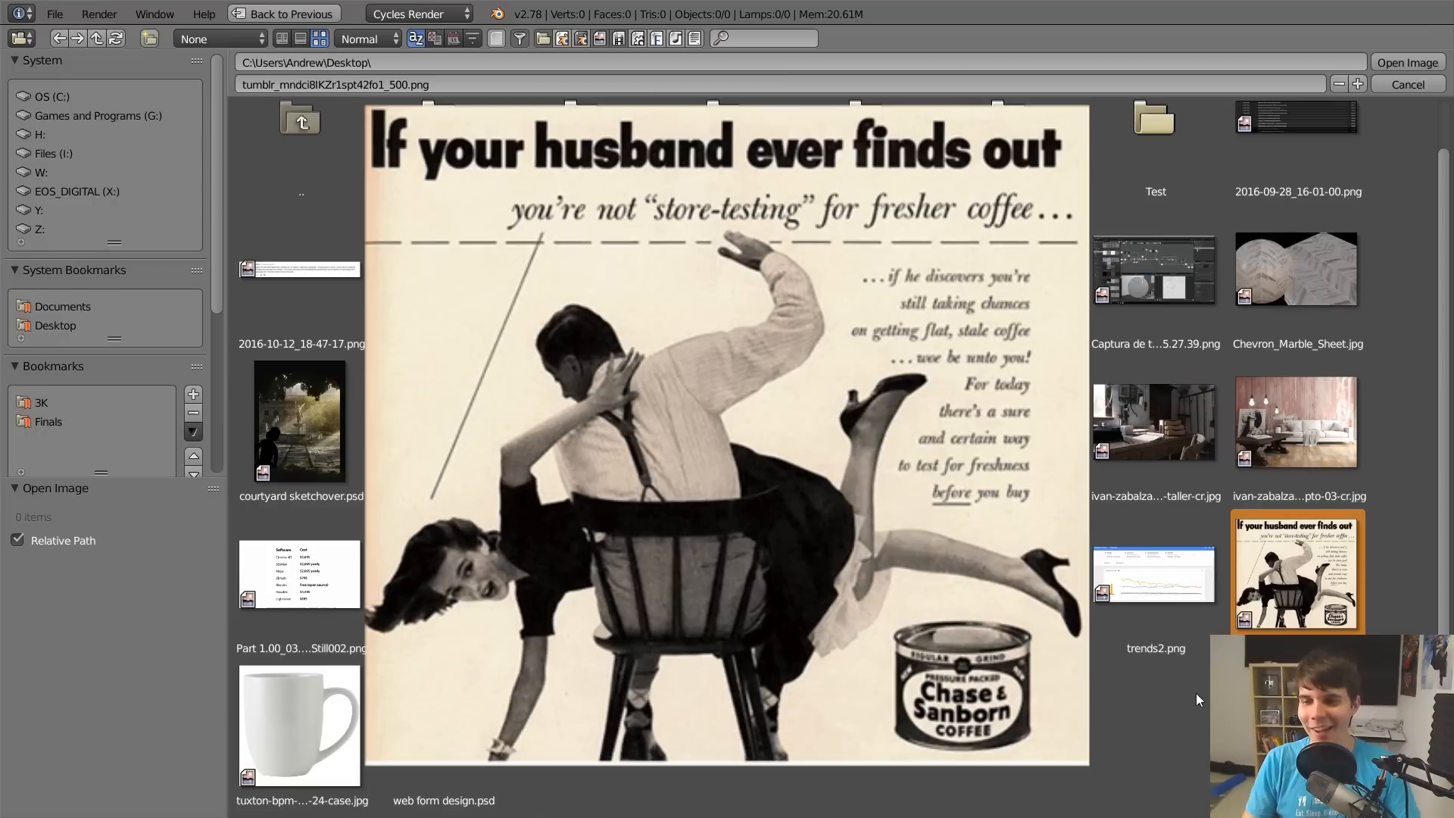
left_click(259, 732)
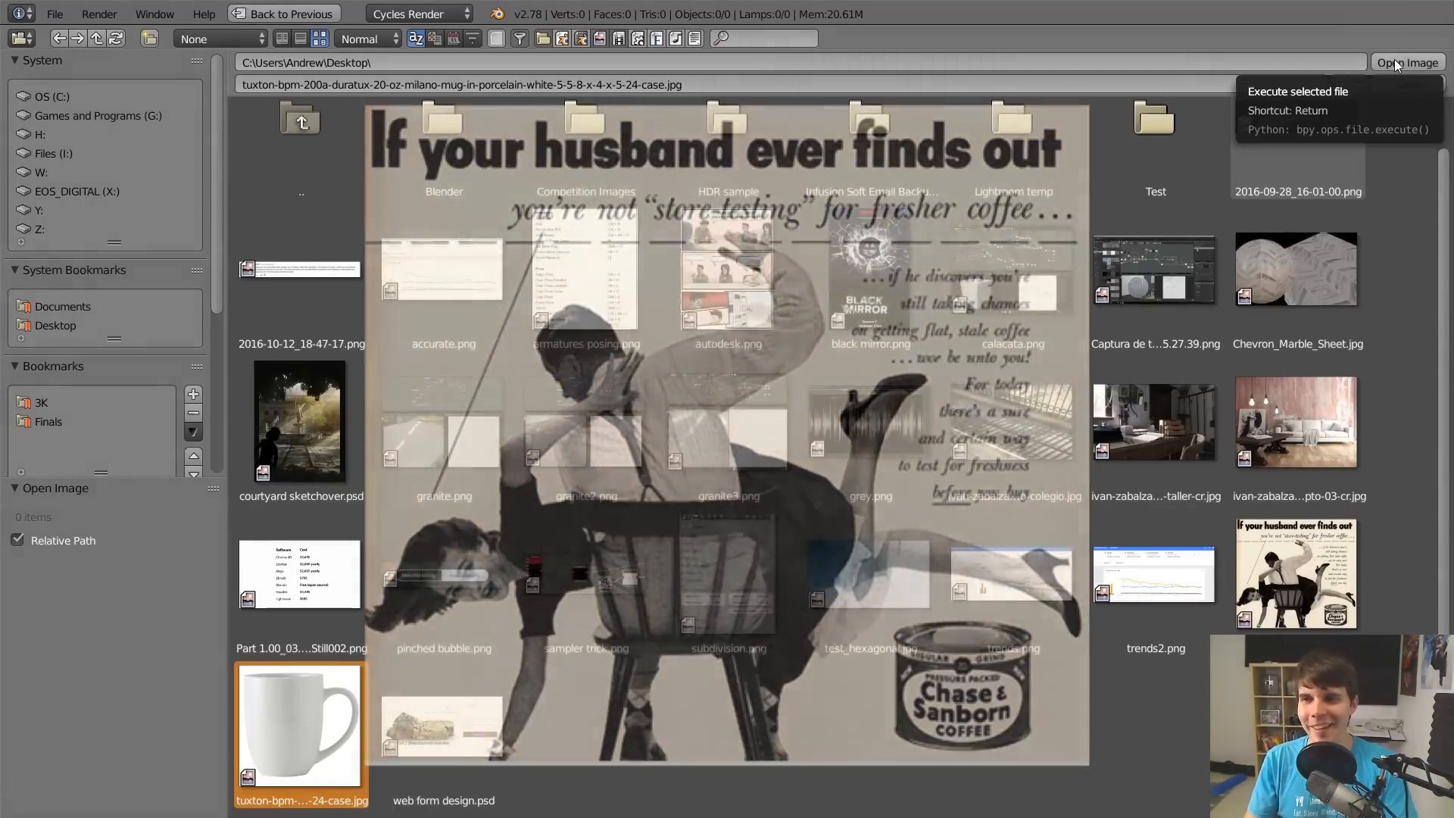
left_click(1398, 63)
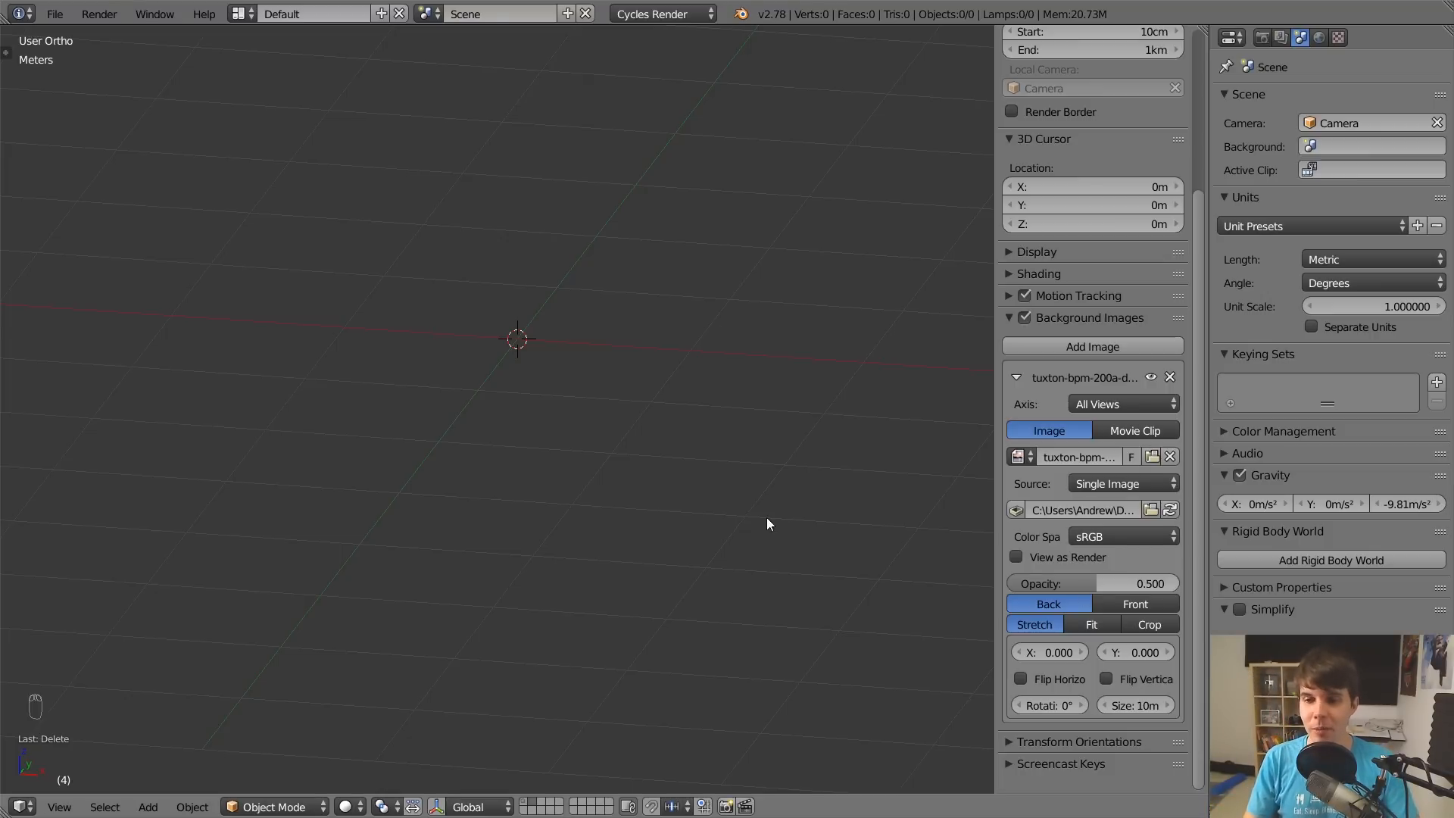
Switch to the front orthographic view and frame the whole mug background image.
scroll(431, 429, "down", 5)
scroll(435, 431, "up", 4)
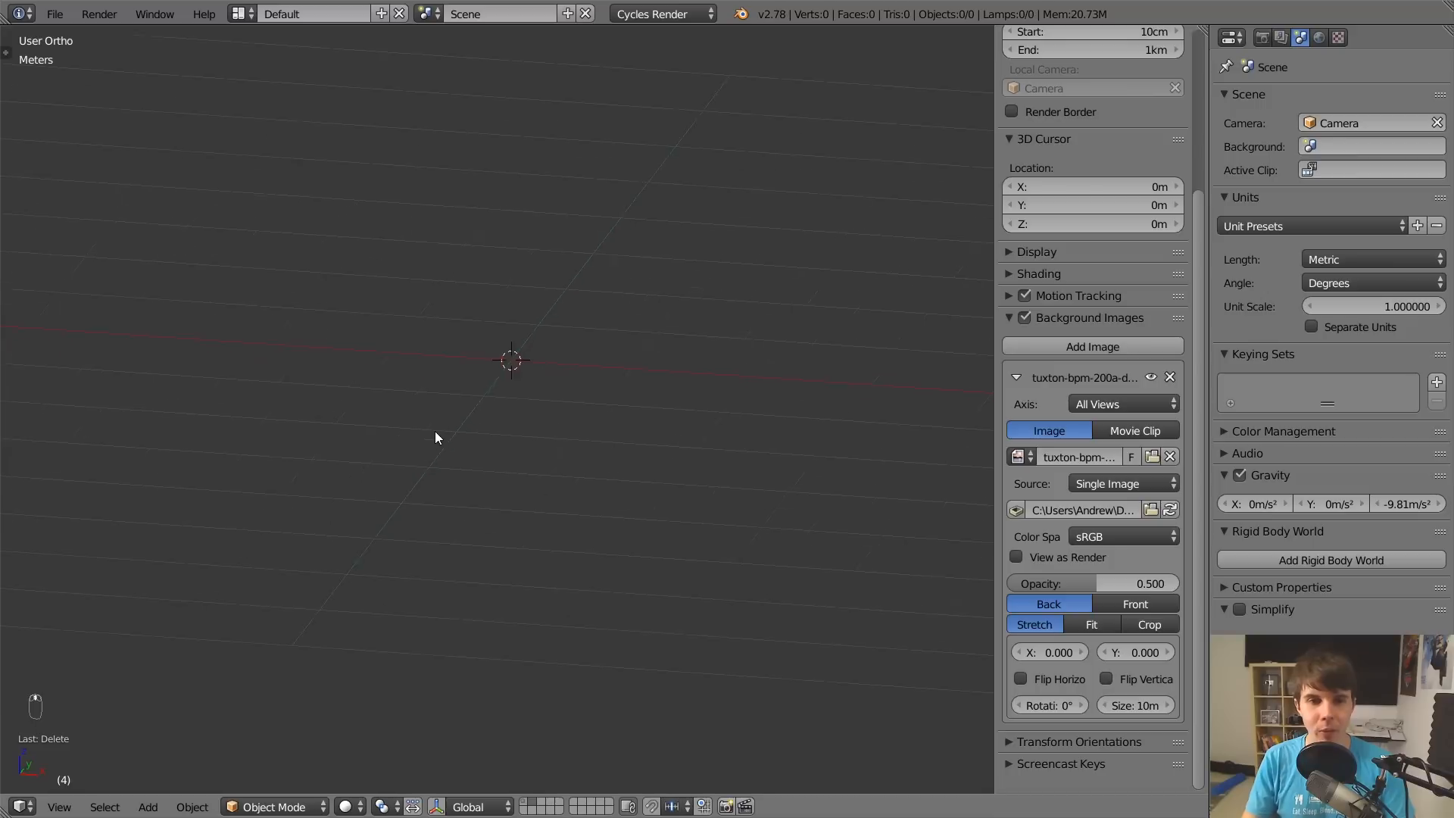
scroll(435, 432, "down", 4)
scroll(435, 433, "up", 1)
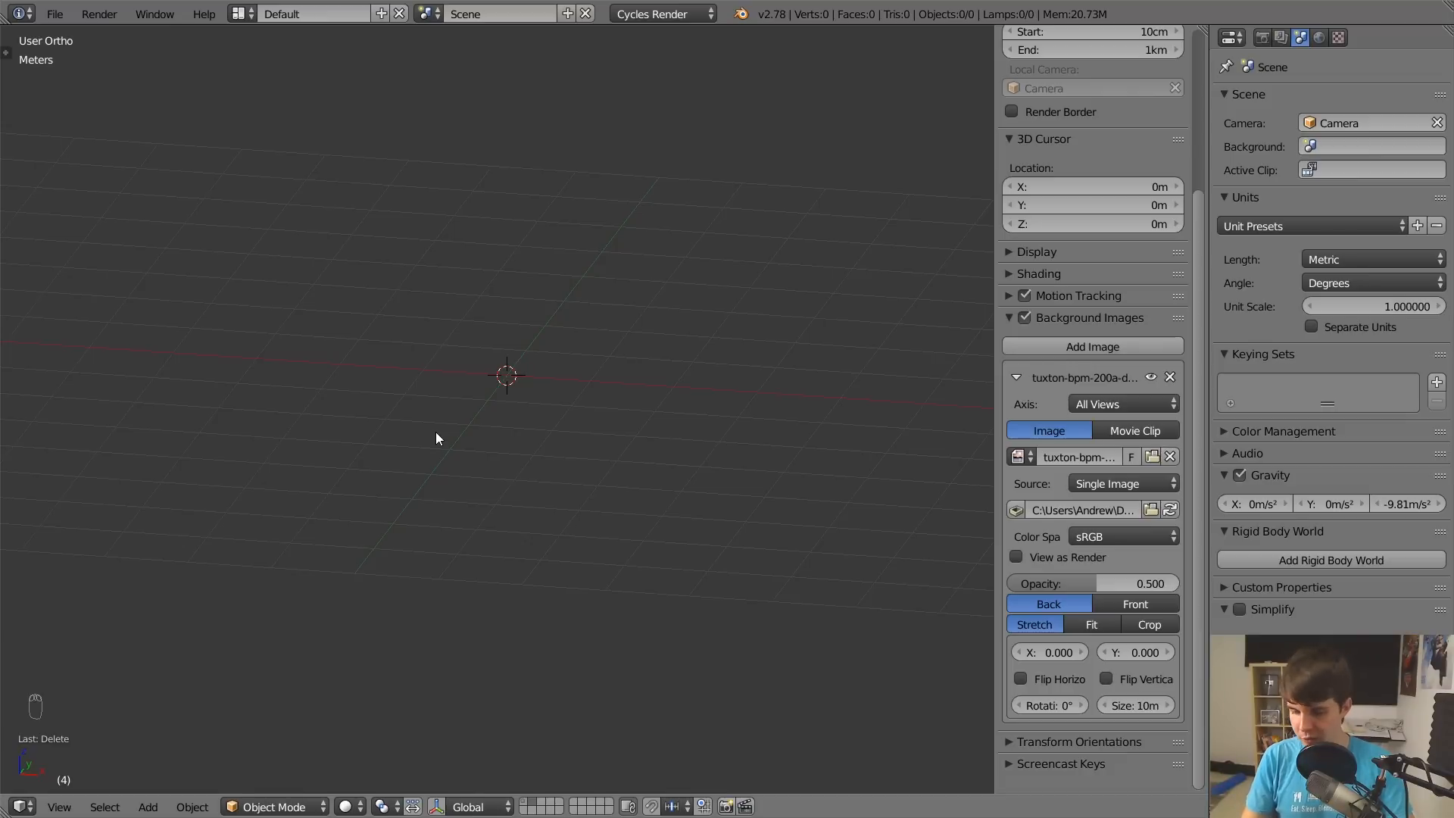
key("KP_1")
scroll(435, 432, "down", 6)
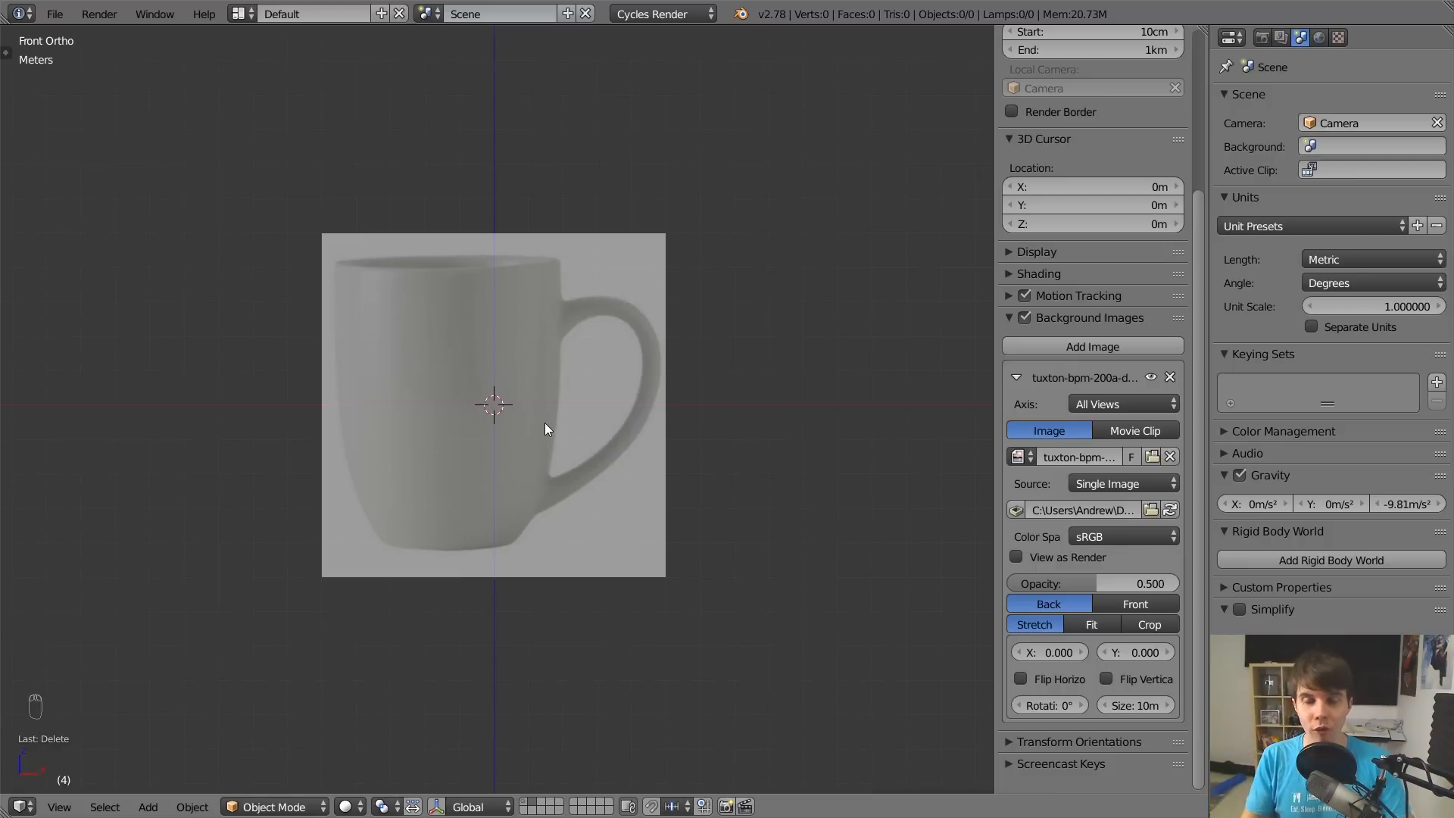
Compare how the background image displays in perspective and orthographic projection.
key("KP_5")
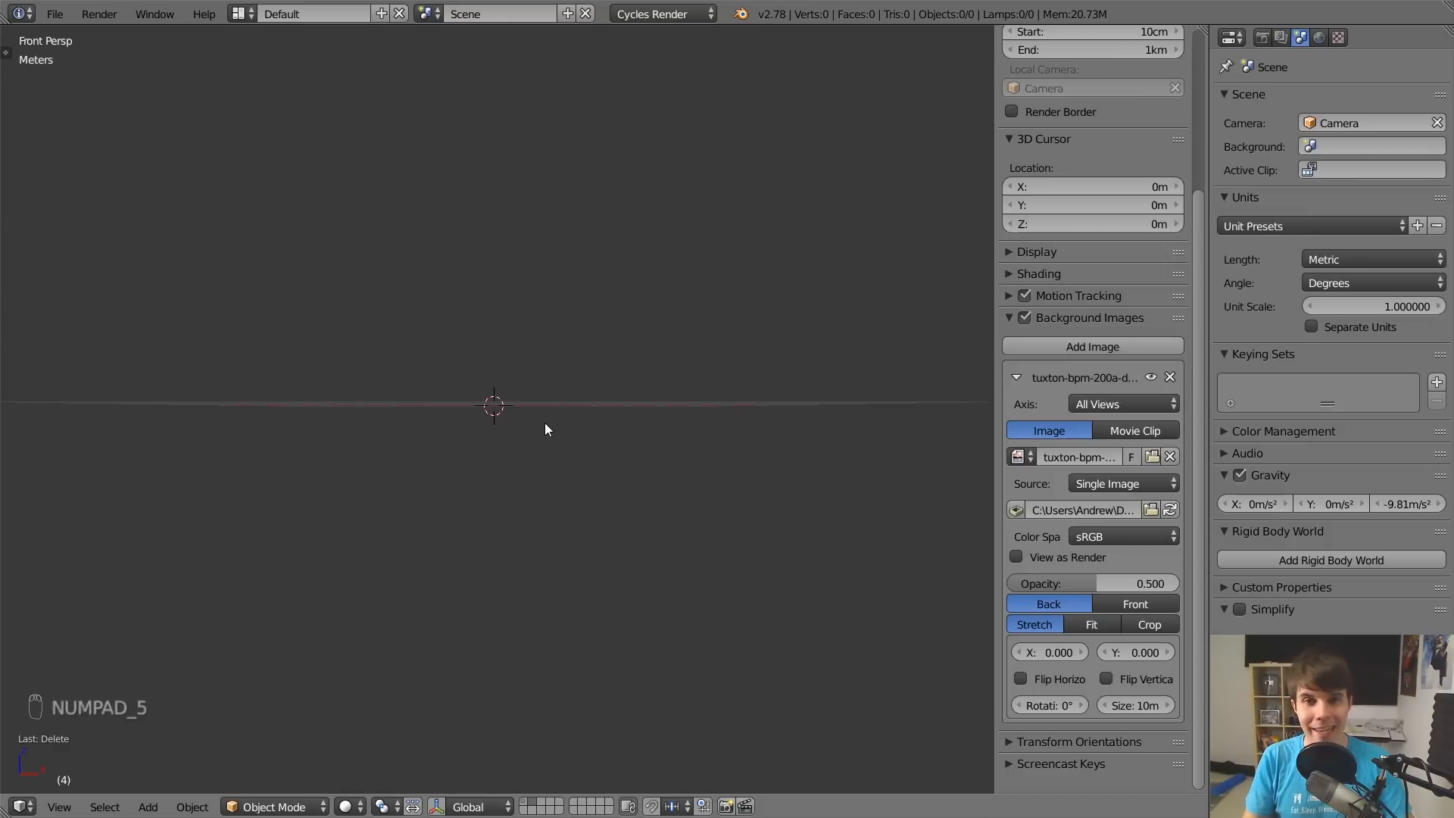
key("KP_5")
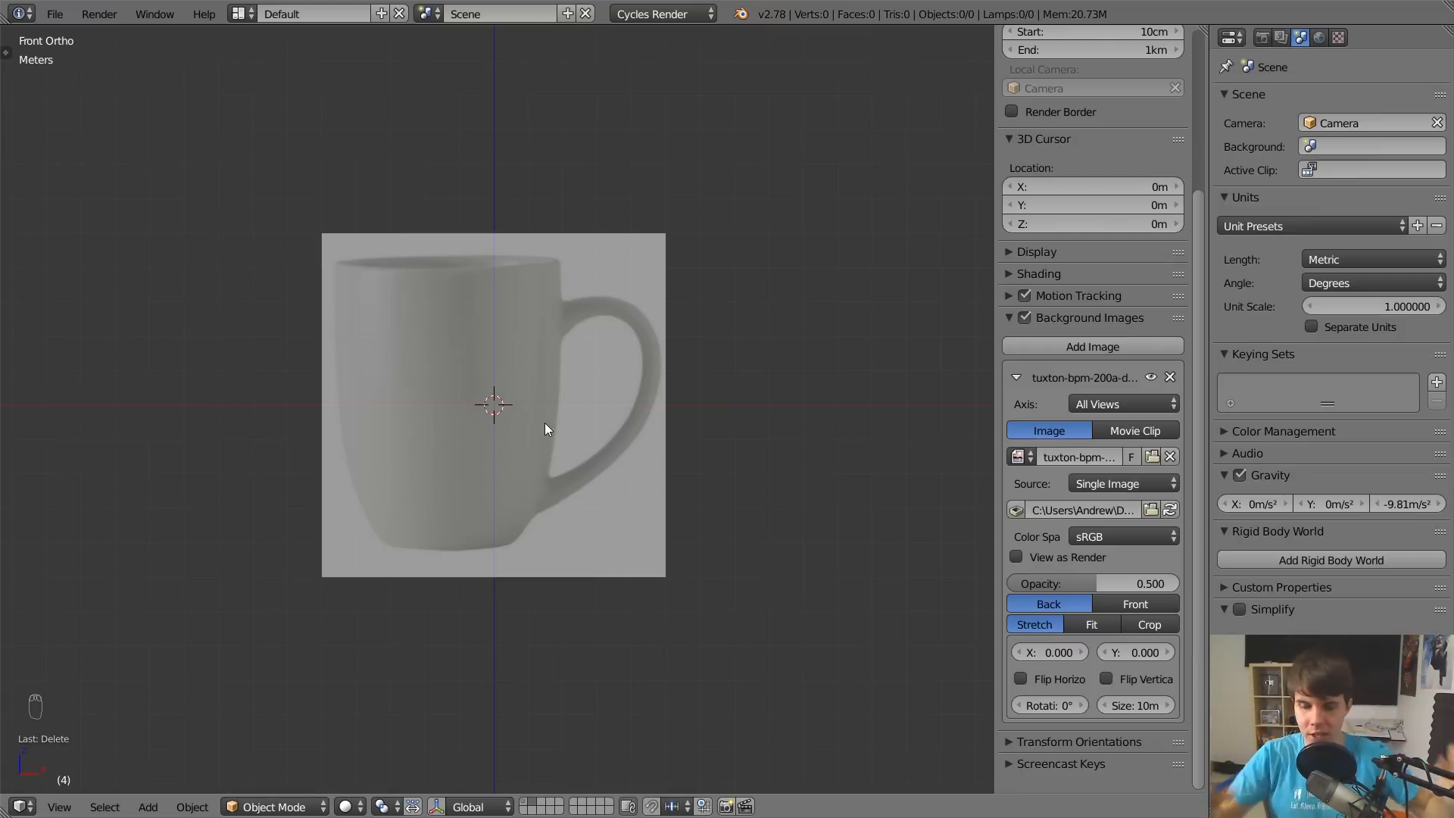
key("KP_5")
key("KP_5")
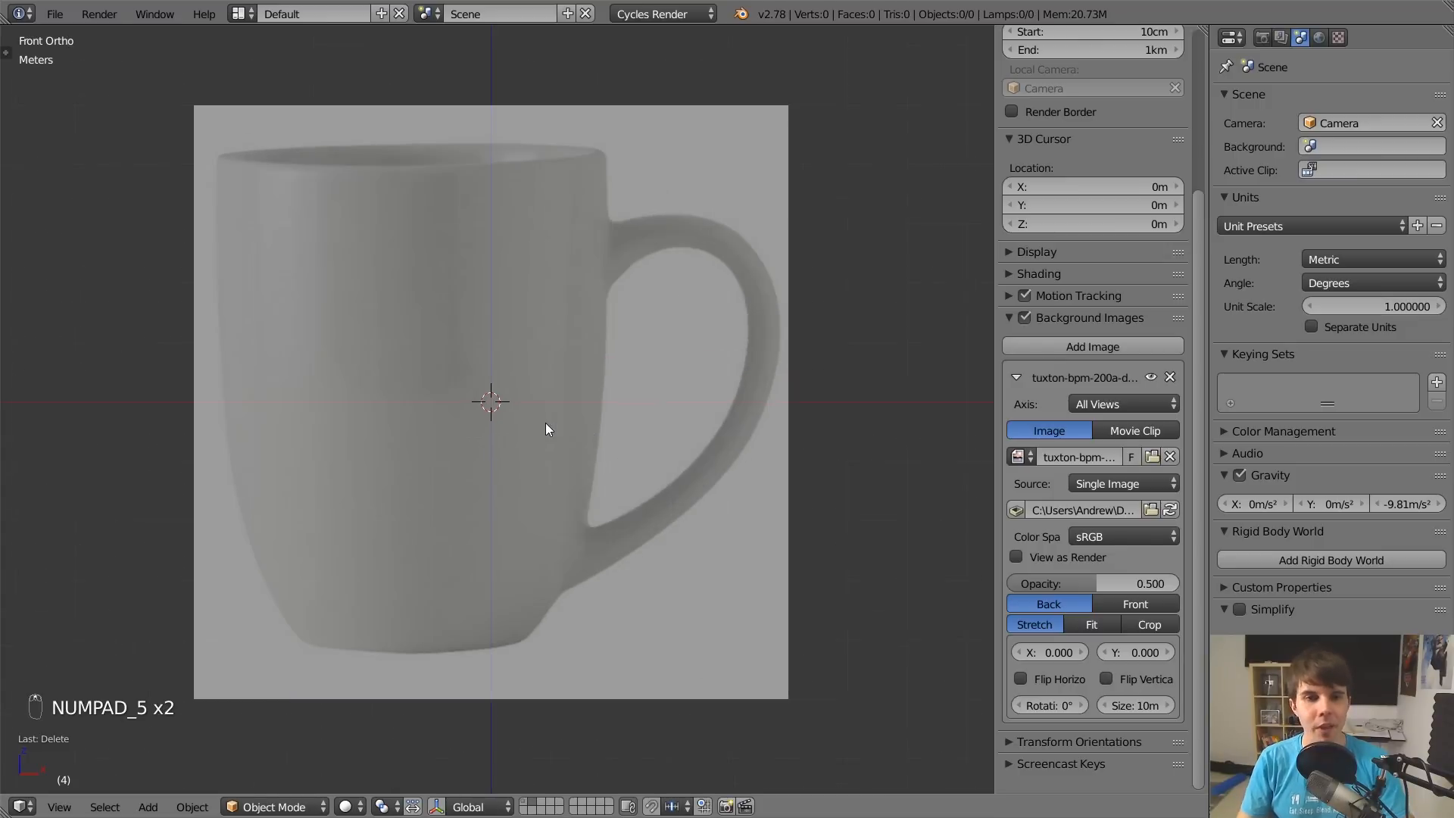
Check how the mug background image displays in the front, right and top views, ending in the front view.
key("KP_1")
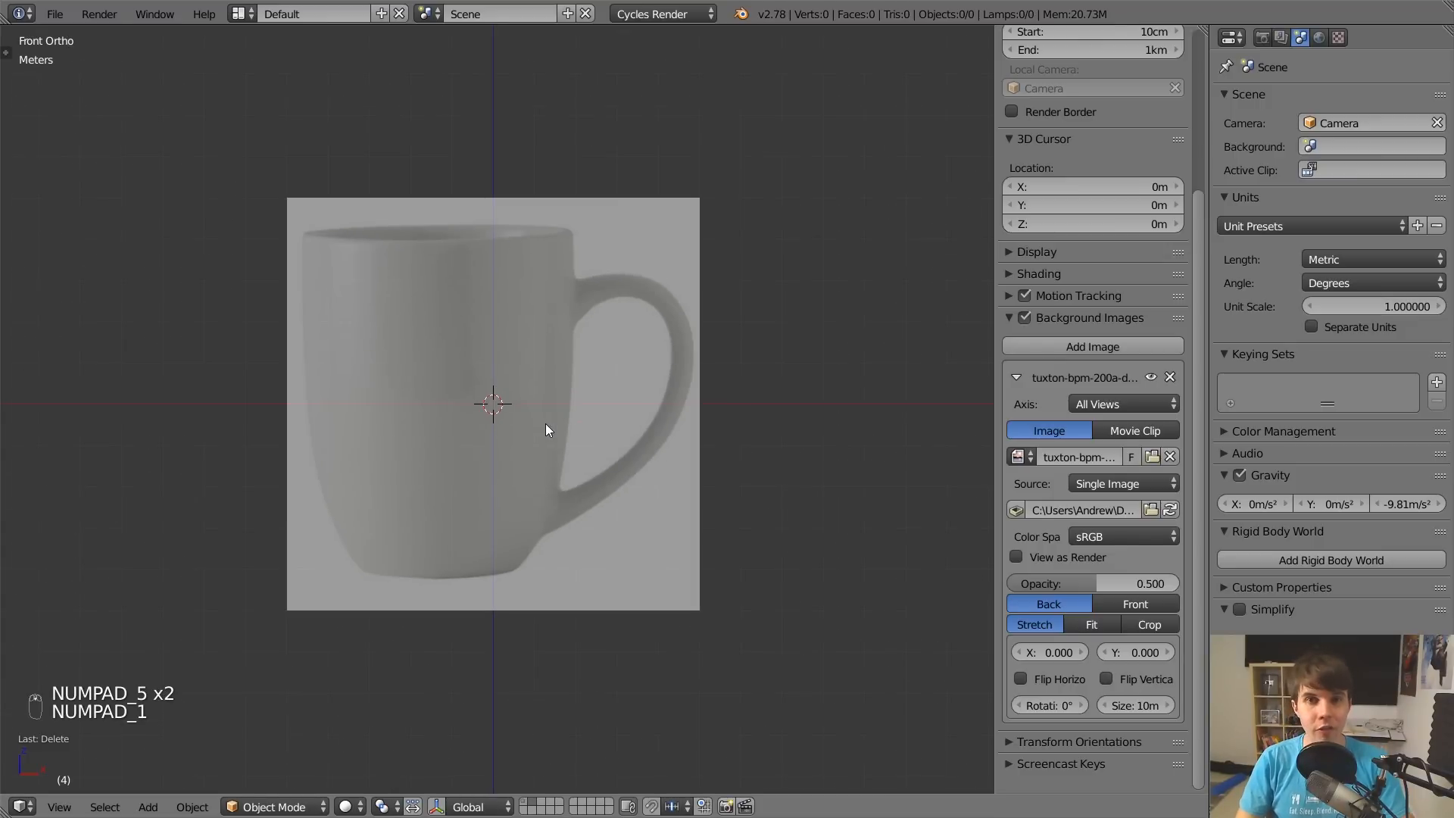
key("KP_3")
key("KP_7")
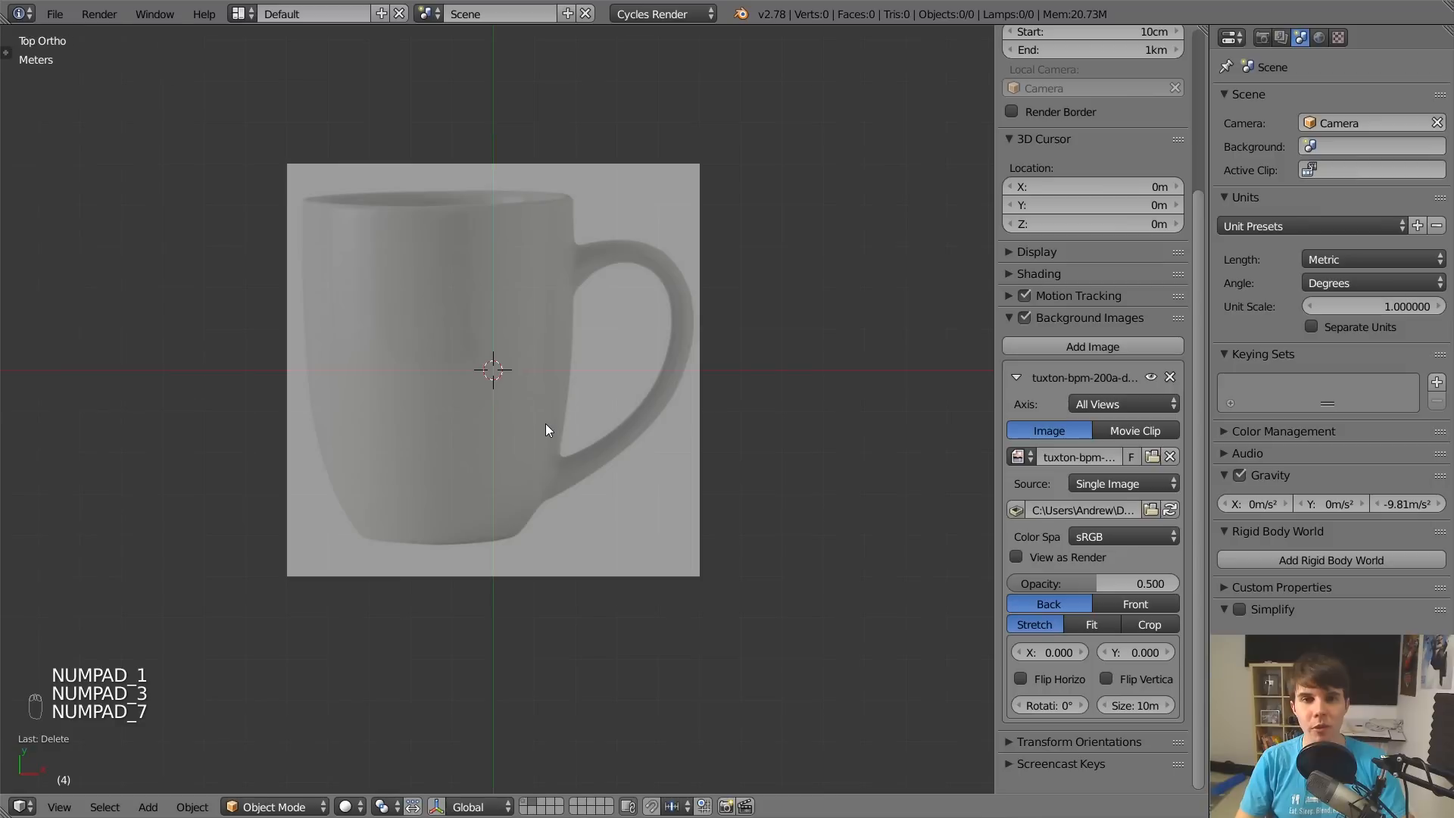
key("KP_1")
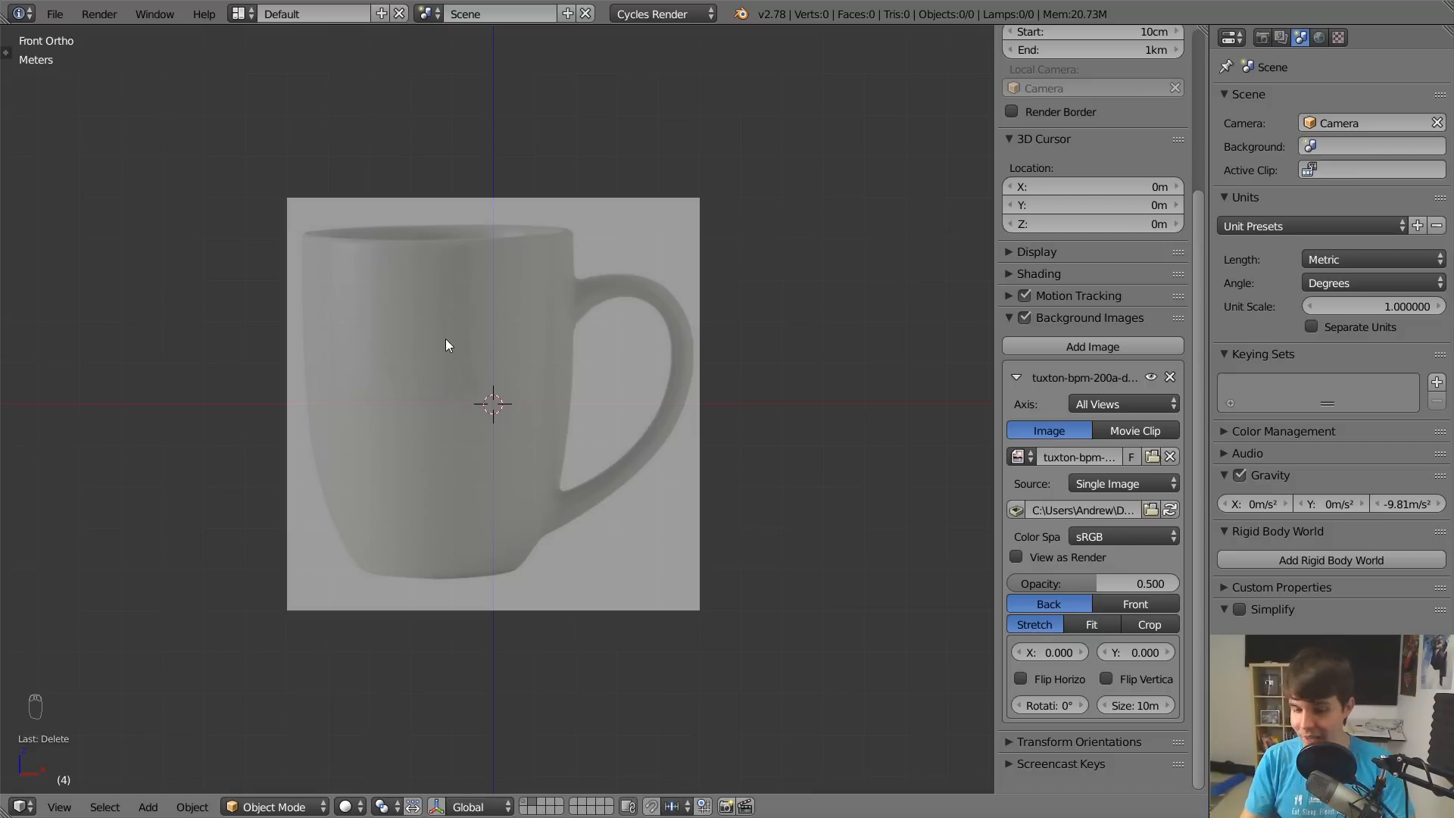
key("KP_7")
key("KP_3")
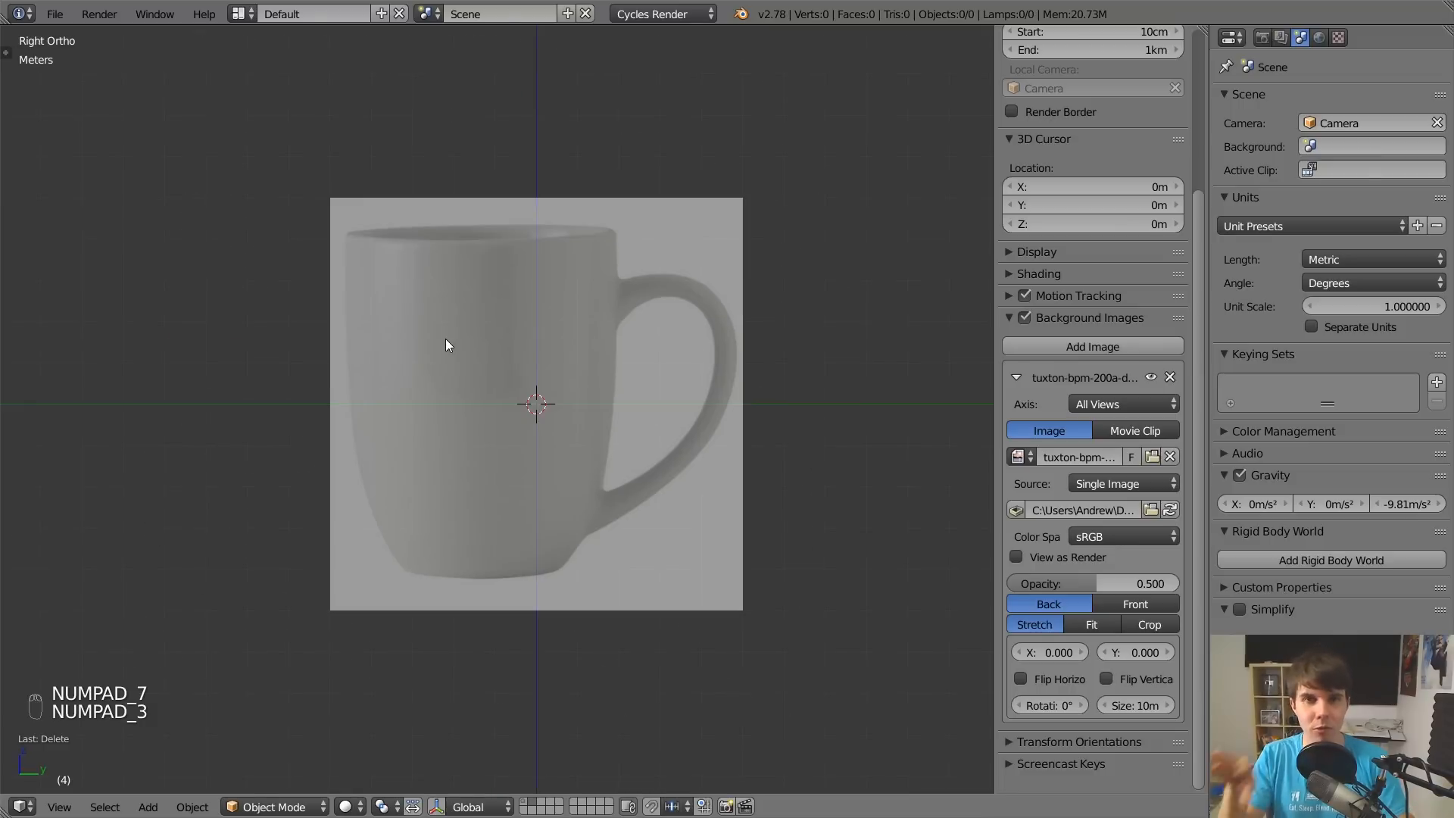
key("KP_1")
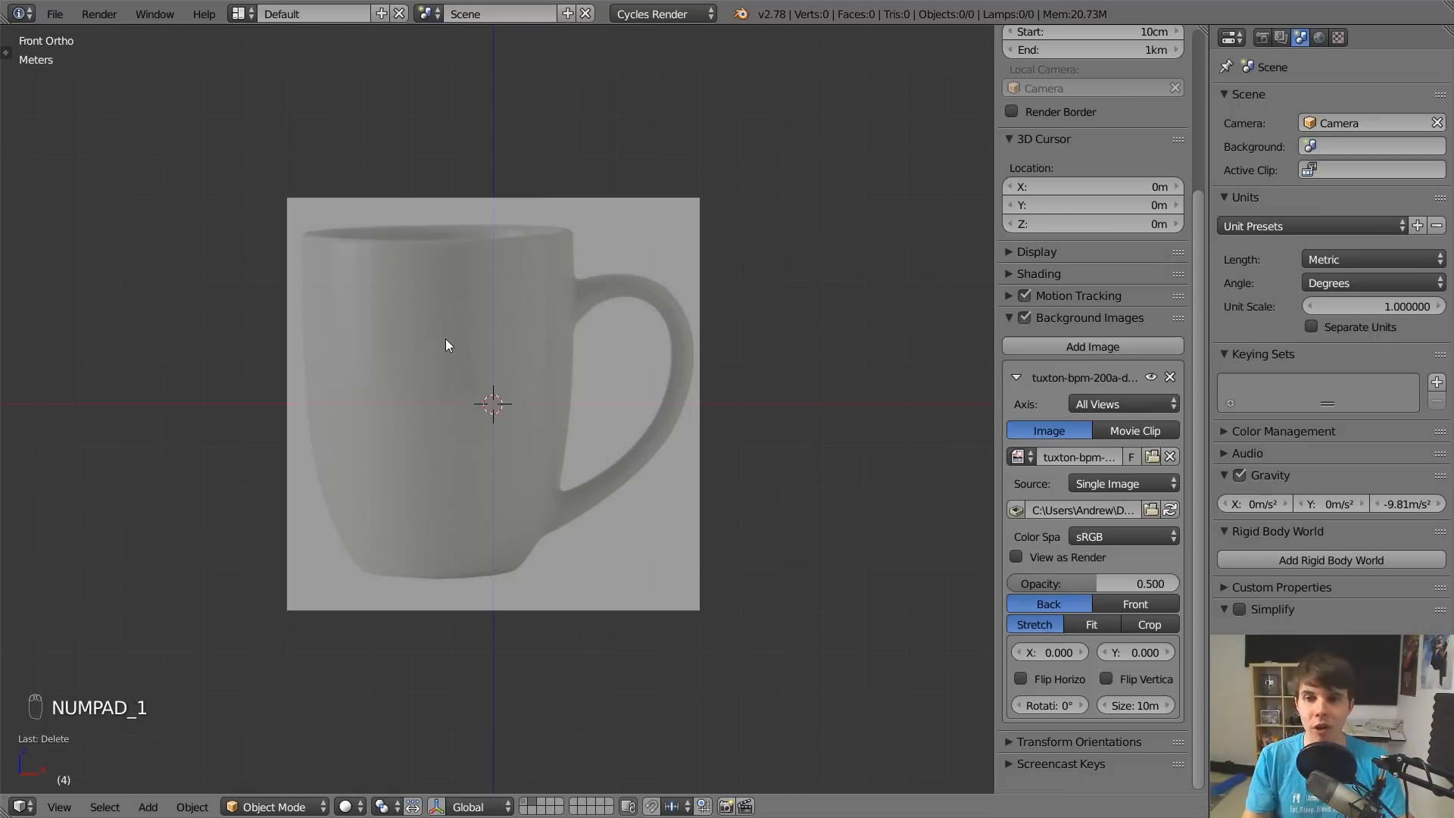
Restrict the mug background image to the Front axis, check it from the other views, and collapse its settings.
left_click(1093, 403)
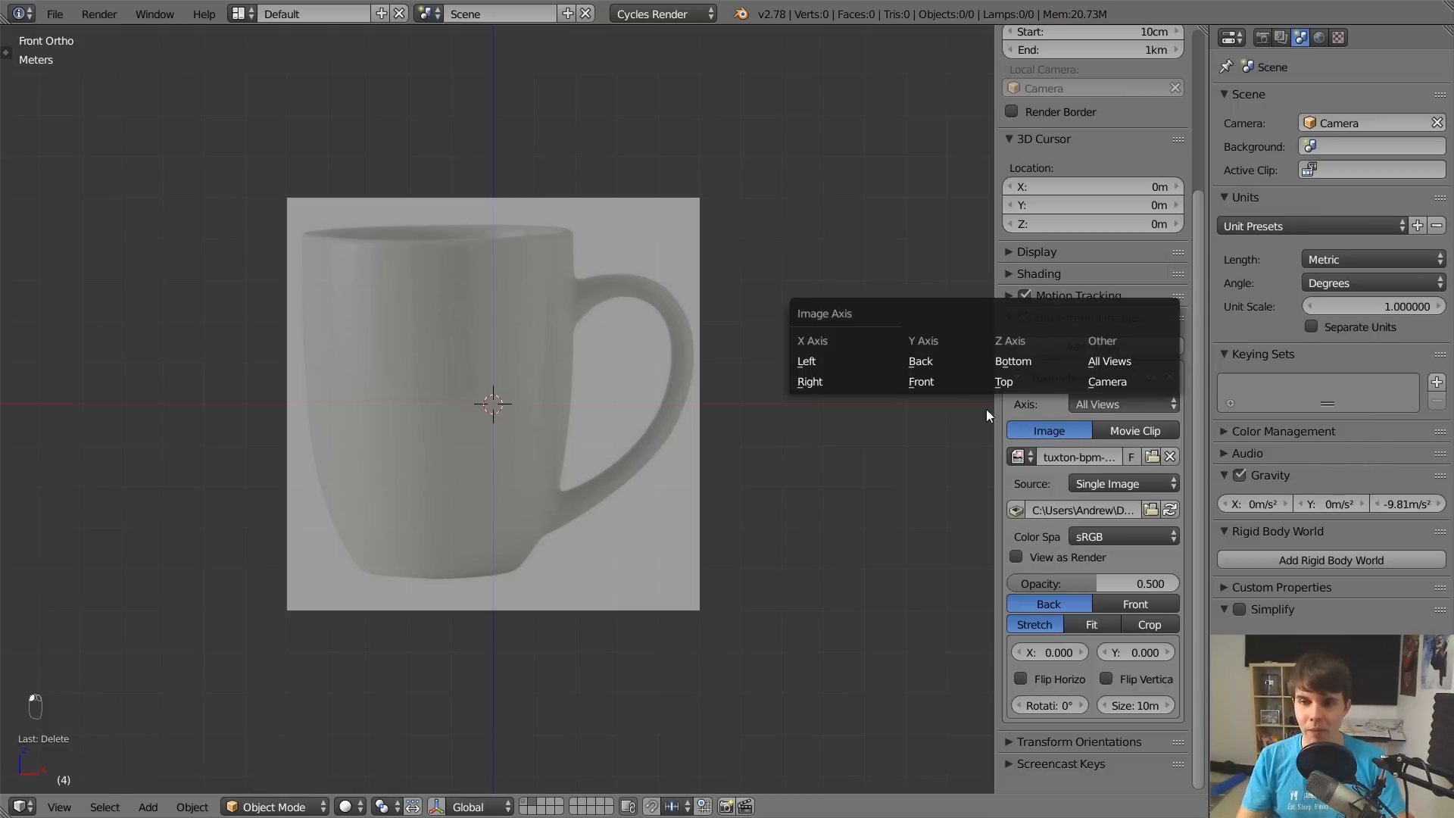
left_click(929, 381)
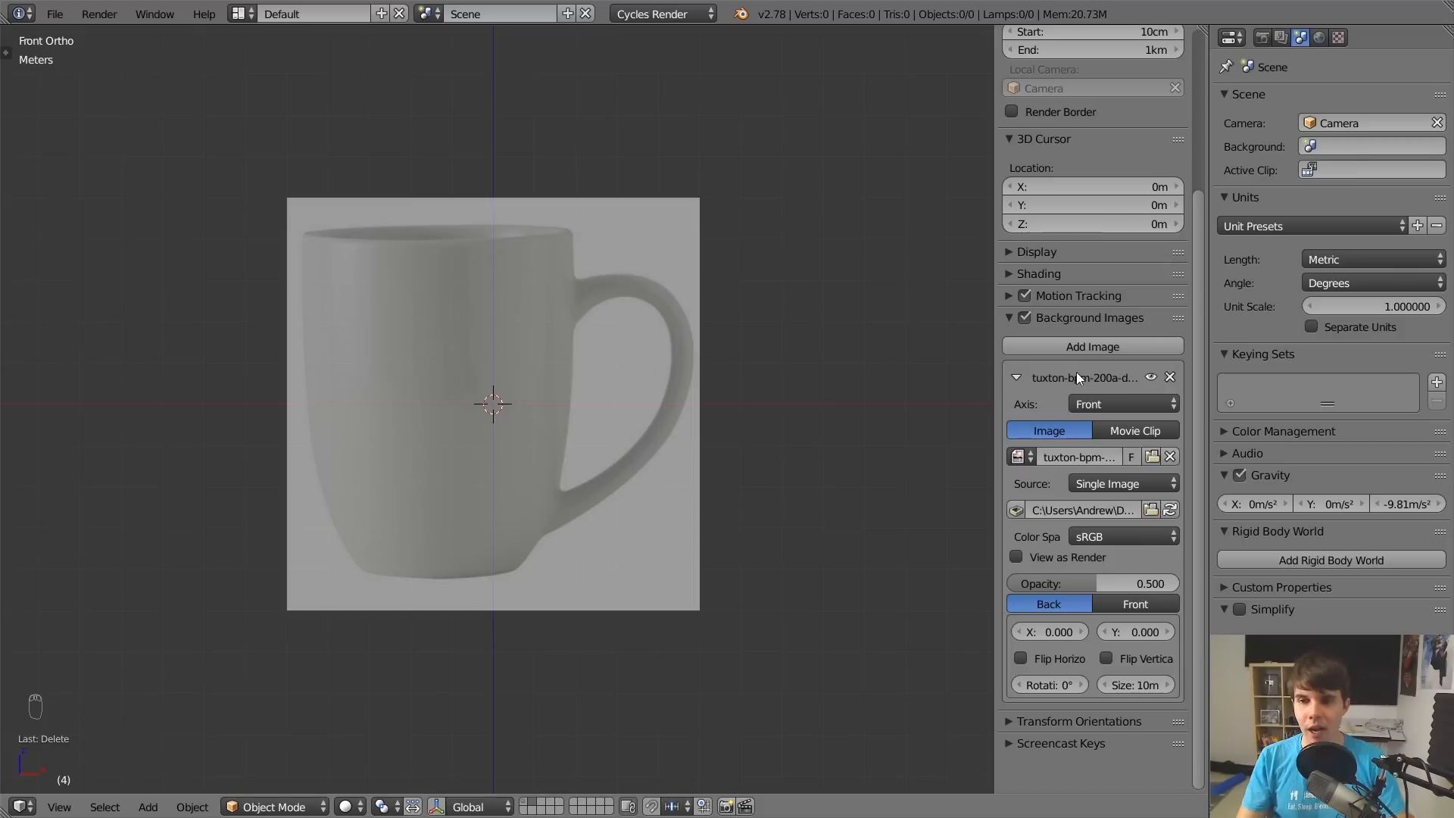
key("KP_7")
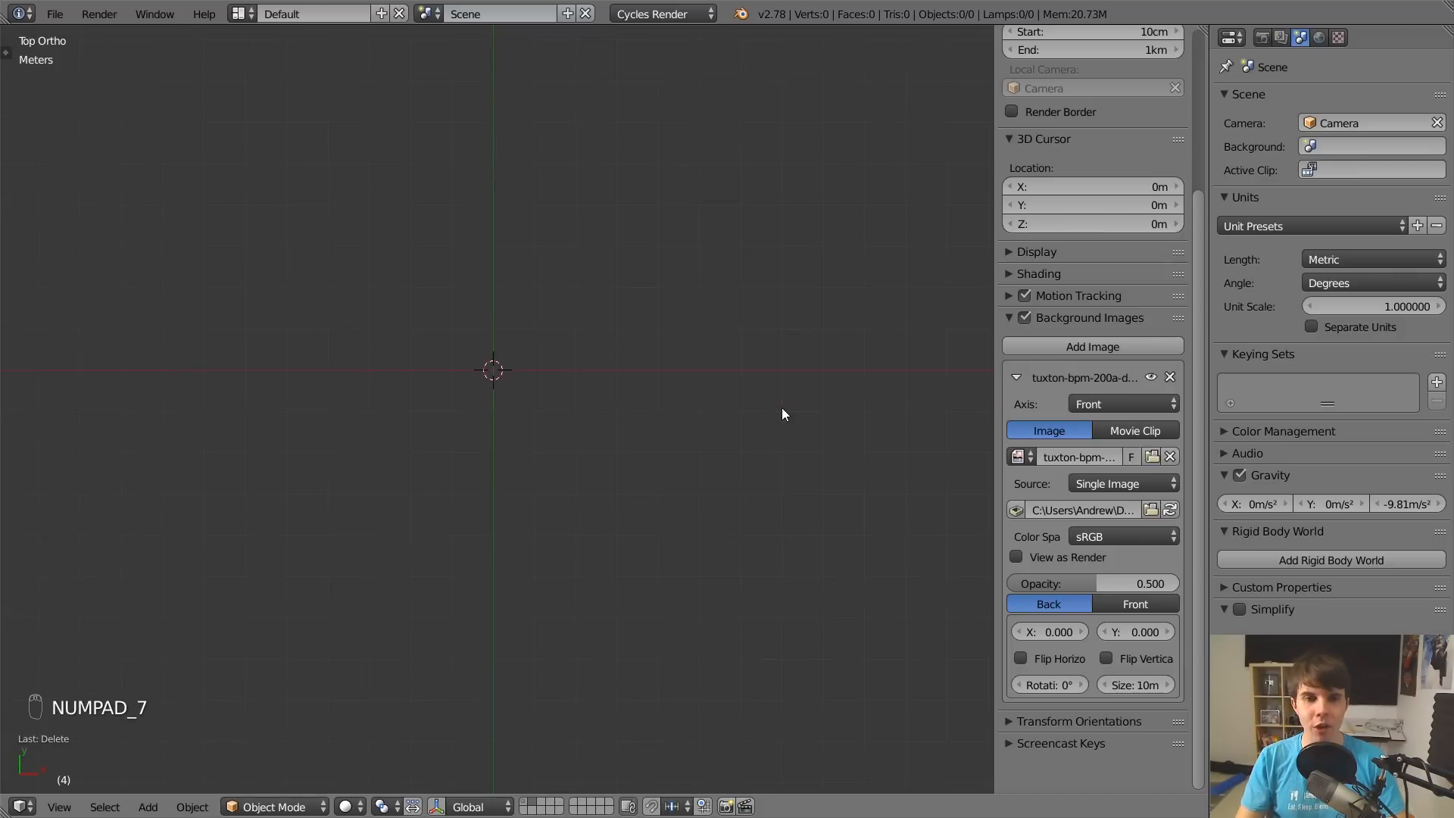
key("KP_3")
key("KP_1")
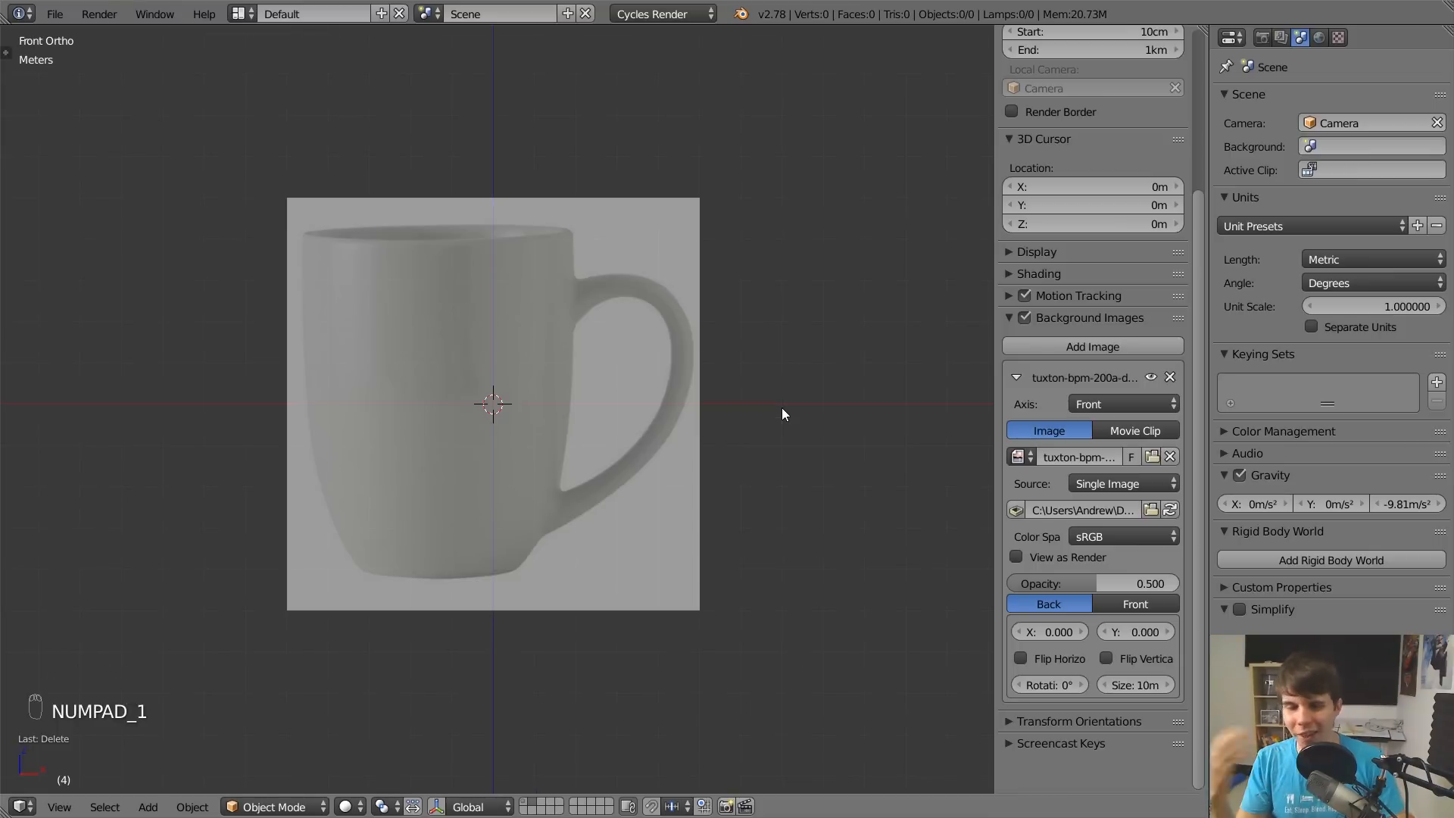
left_click(1017, 377)
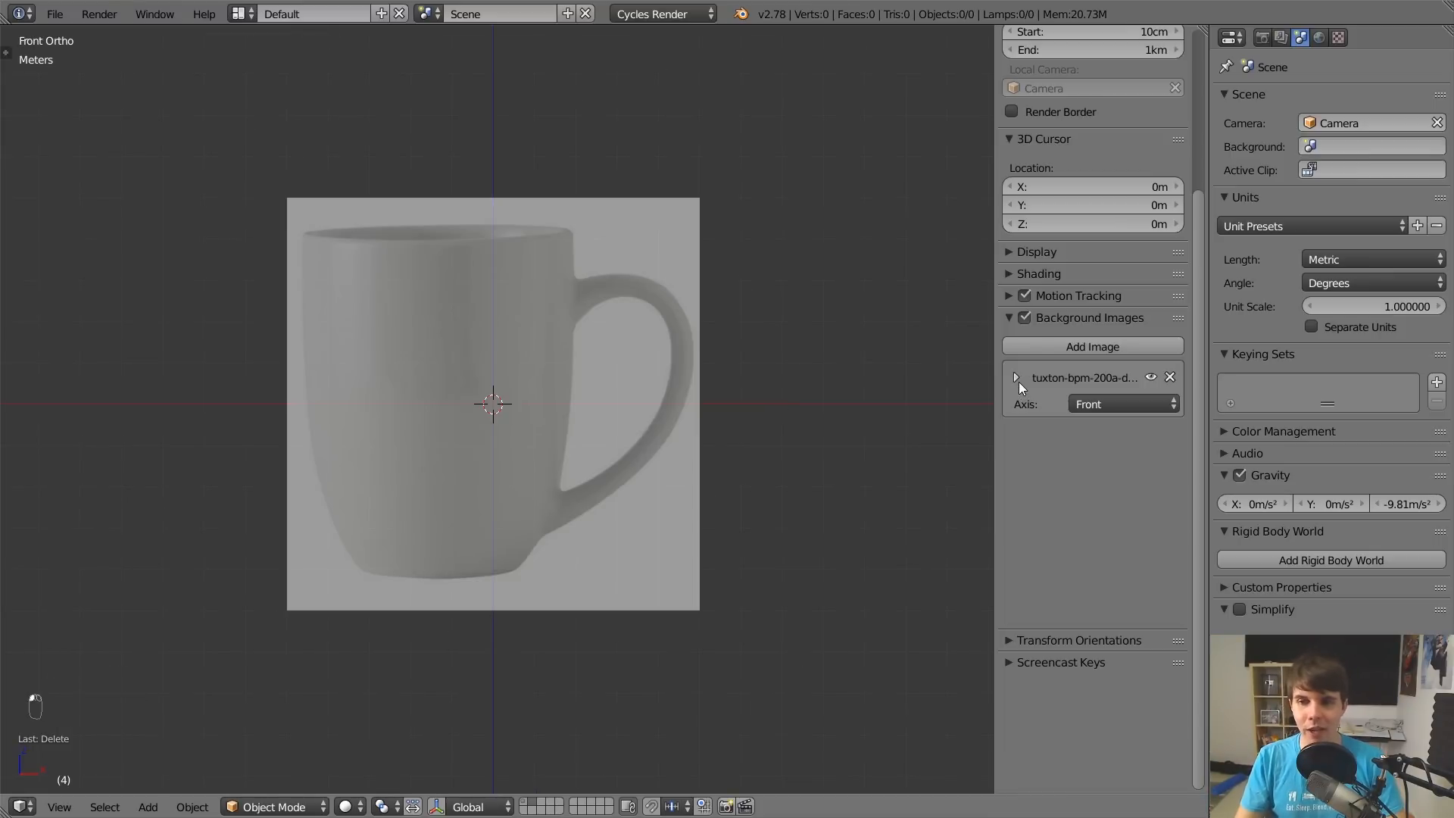
Add a second background image entry and switch to the web browser to search Google Images for "mug top".
left_click(1075, 348)
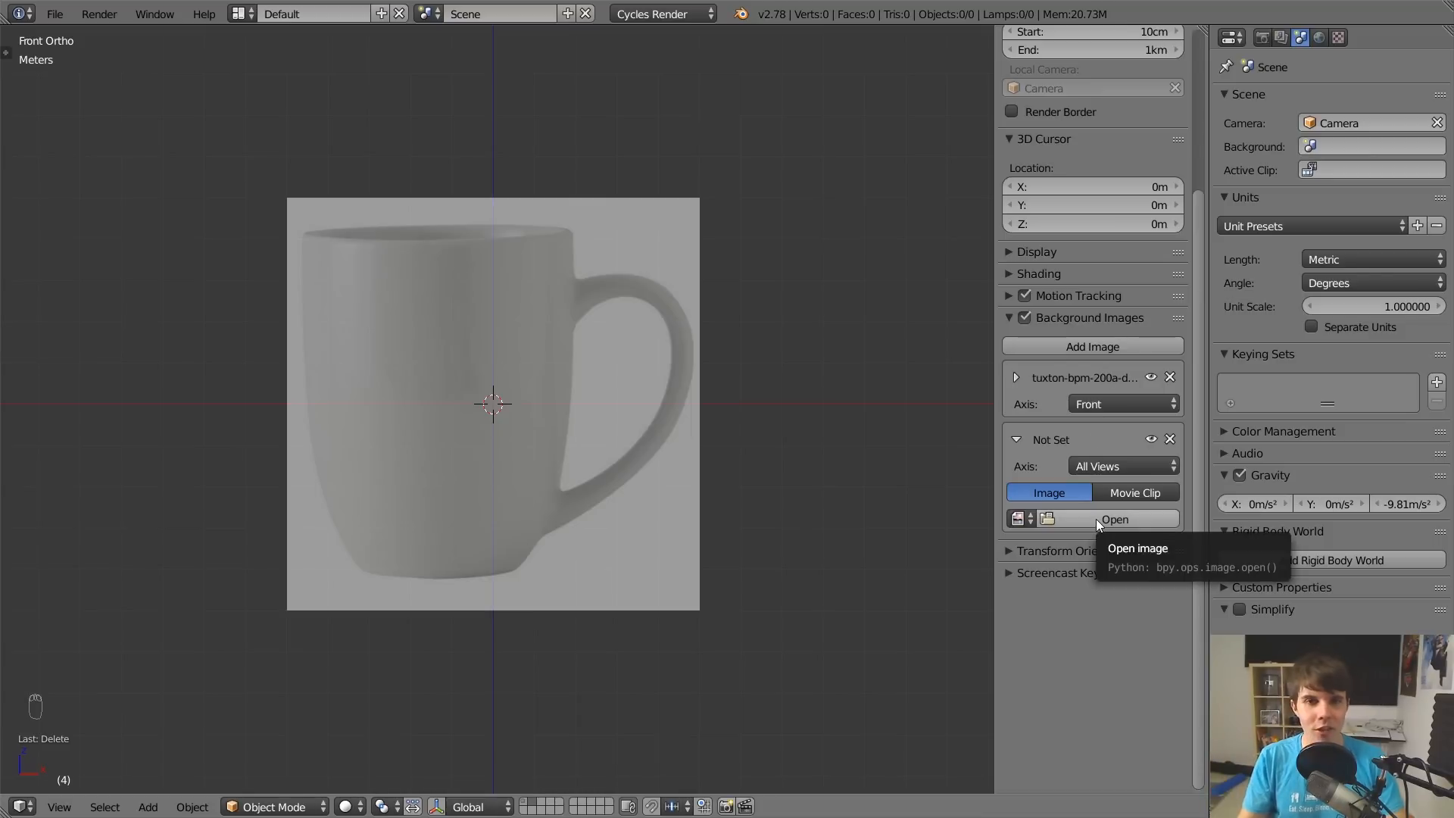
key("alt+Tab")
key("alt+Tab")
key("alt+Tab")
left_click(110, 11)
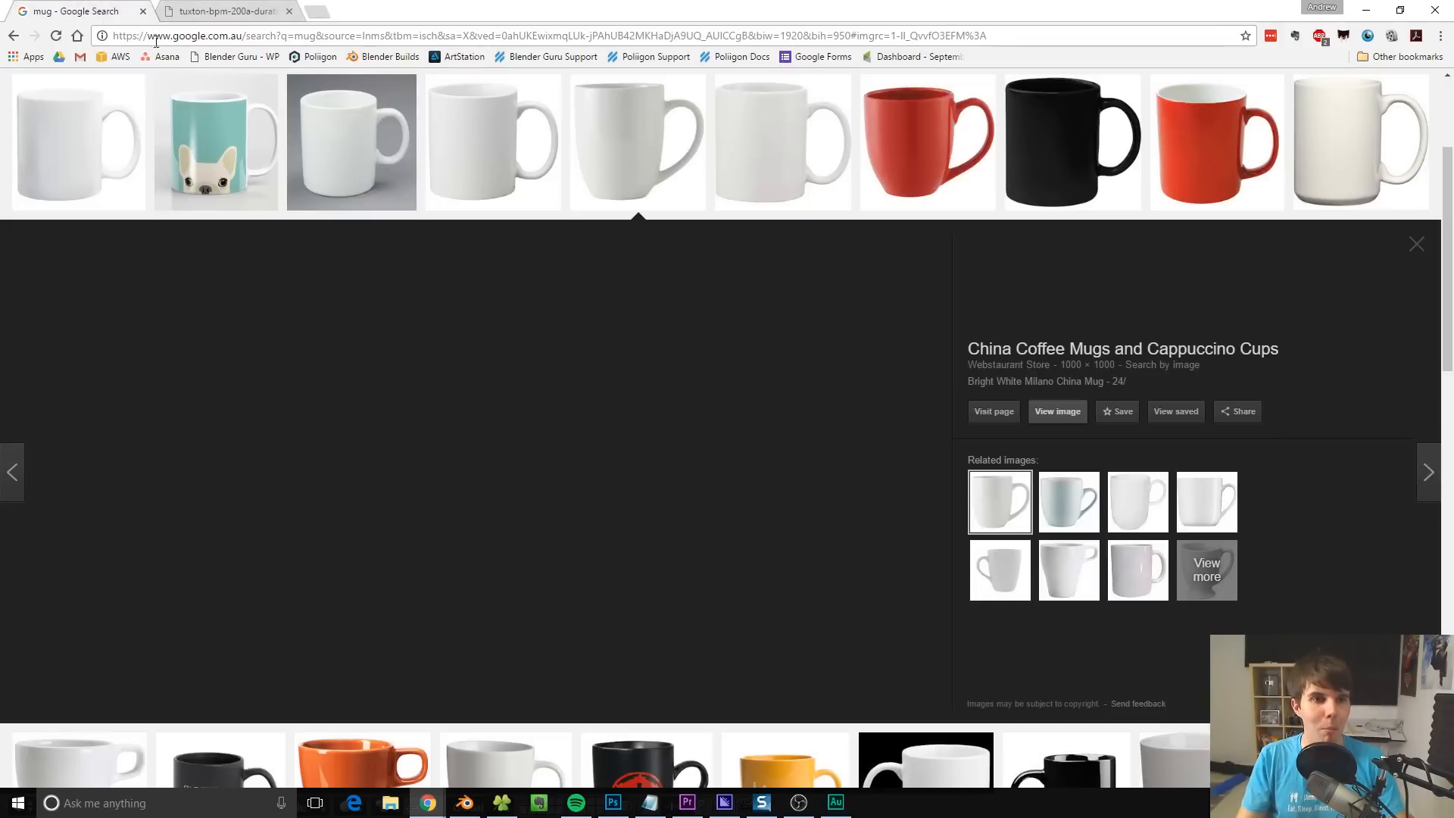
scroll(260, 132, "up", 3)
left_click(282, 97)
type("t")
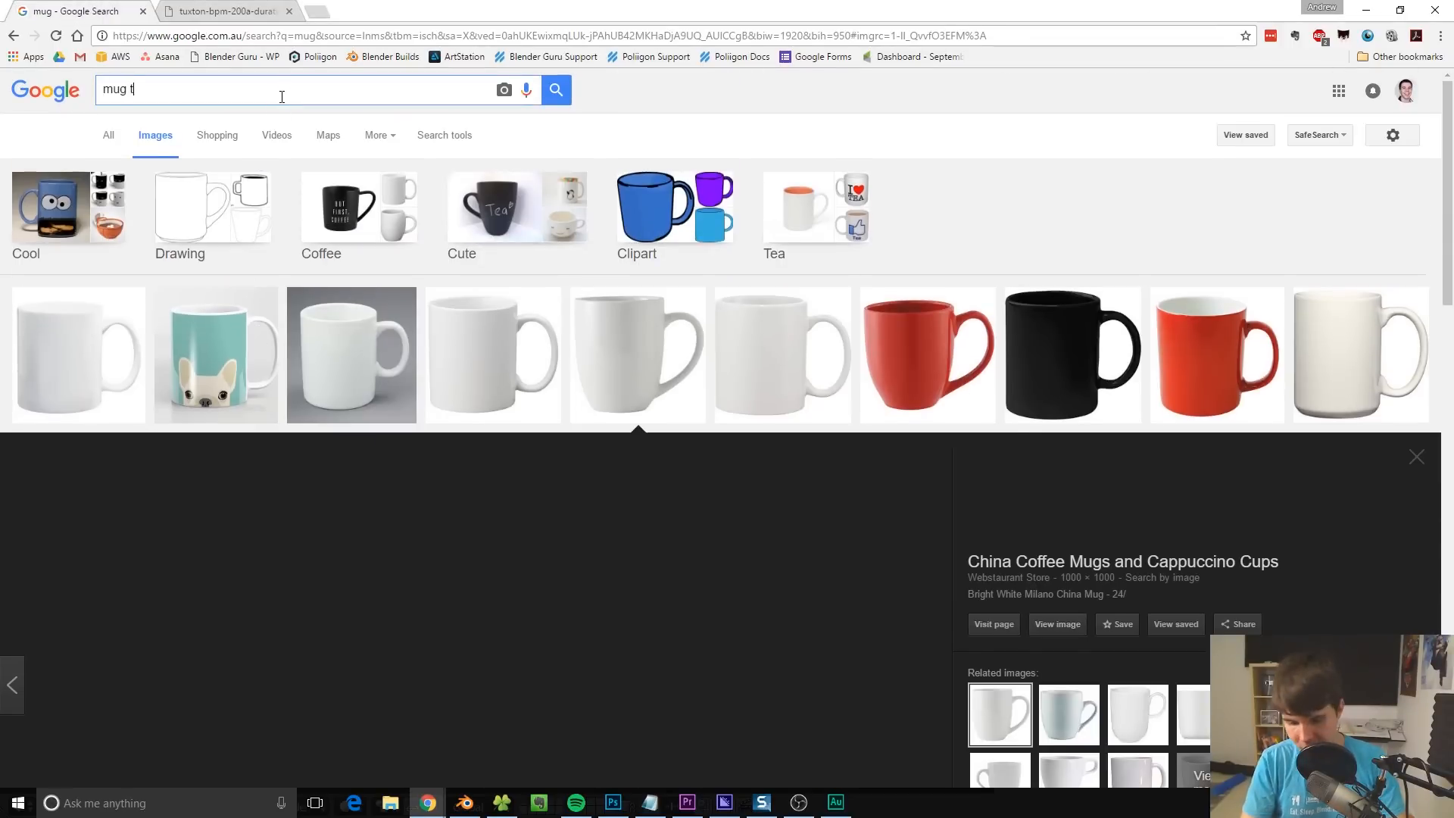
type("op")
key("Return")
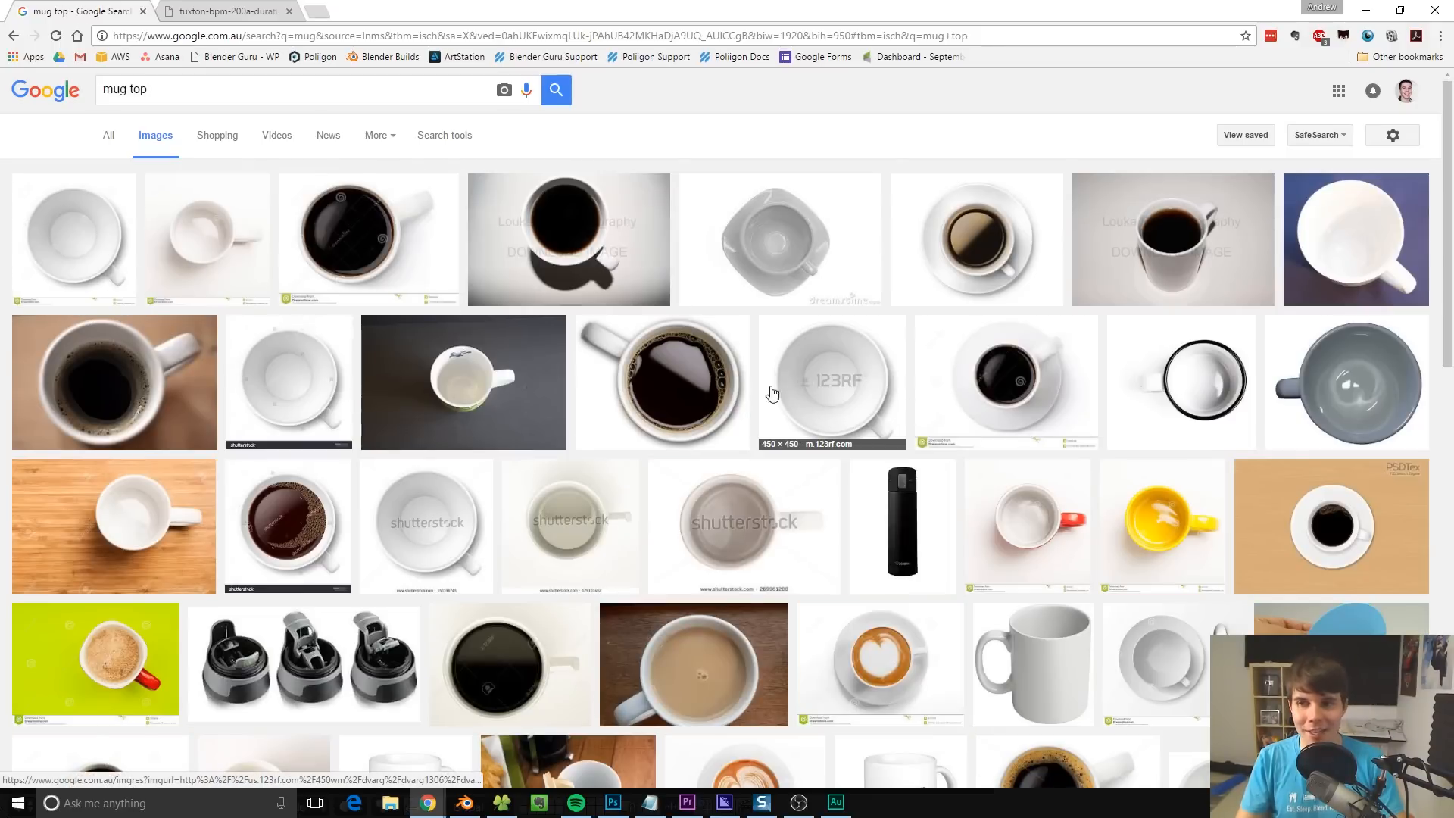
Return to Blender, try the empty second background image entry on the Top axis in the top and front views, and remove it.
key("alt+Tab")
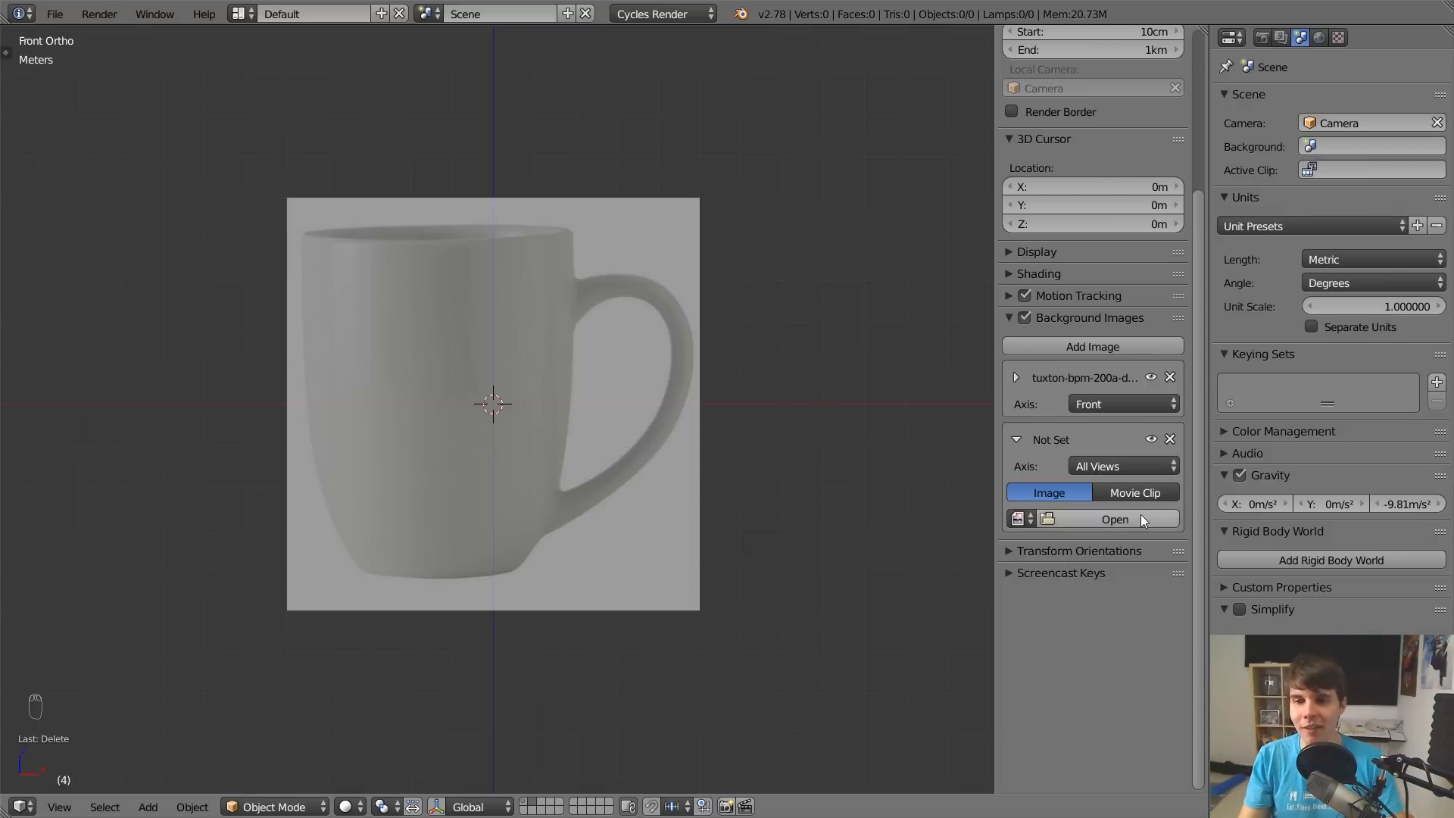
left_click(1098, 466)
left_click(1045, 442)
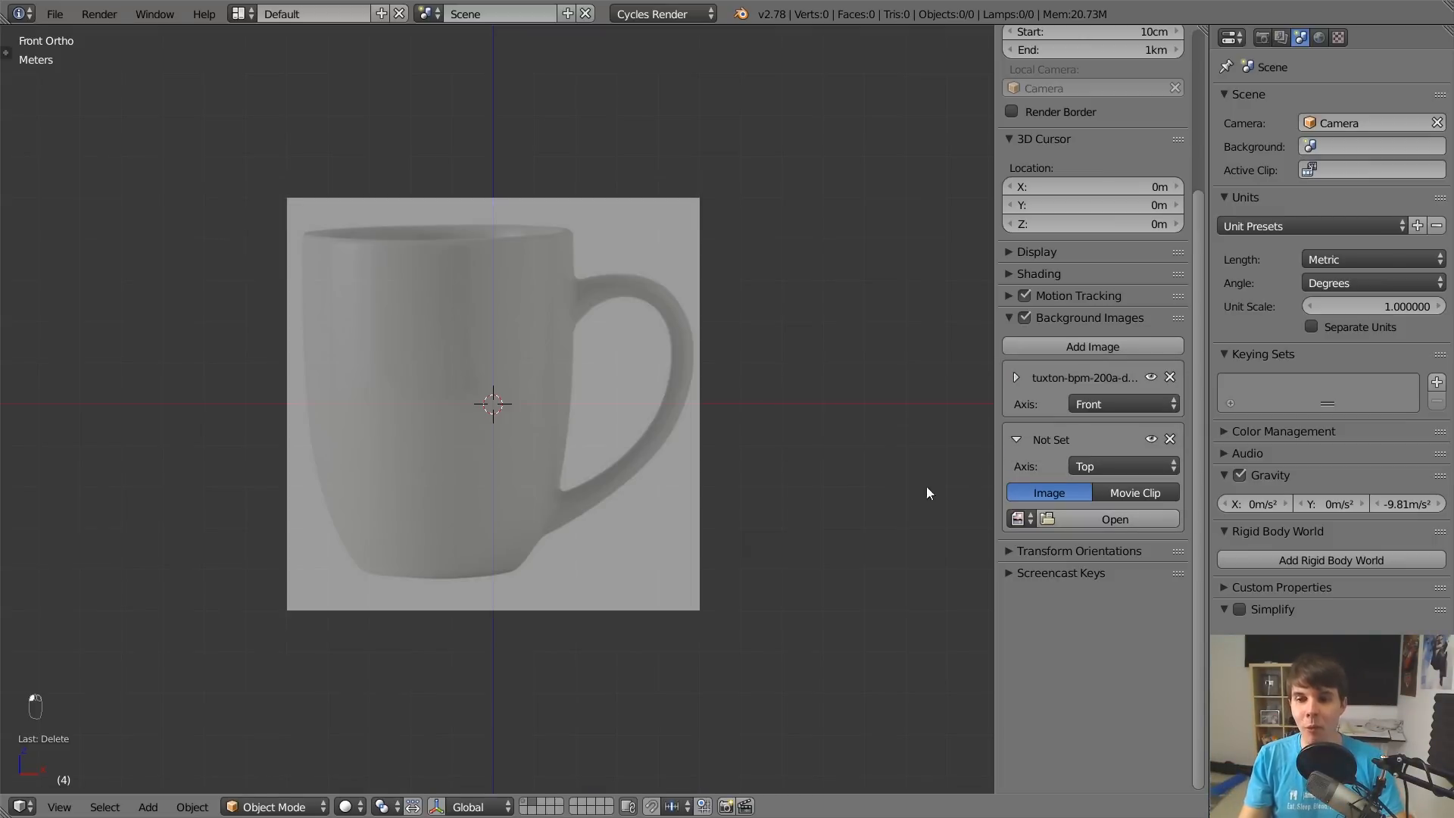
key("KP_7")
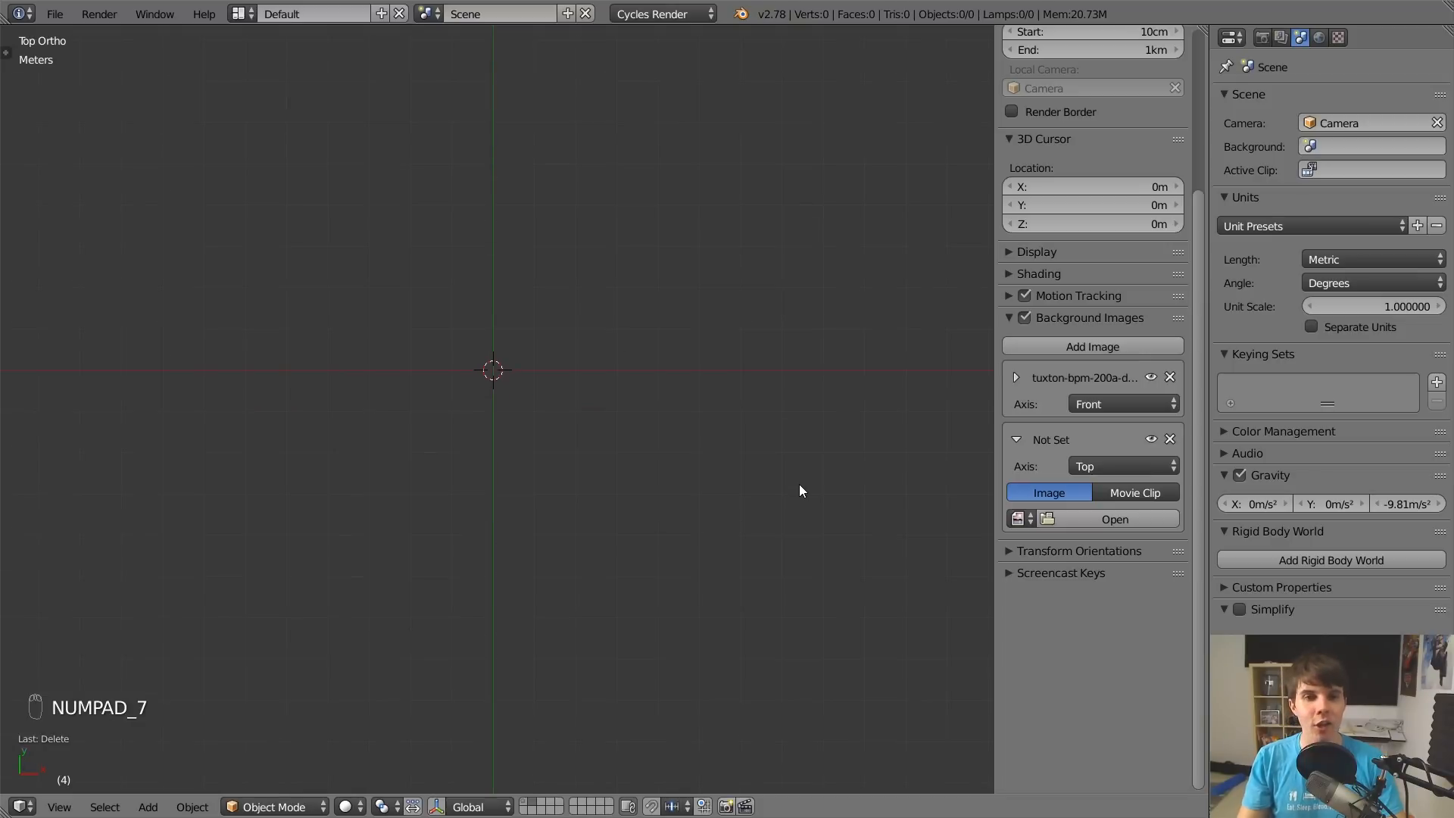
key("KP_1")
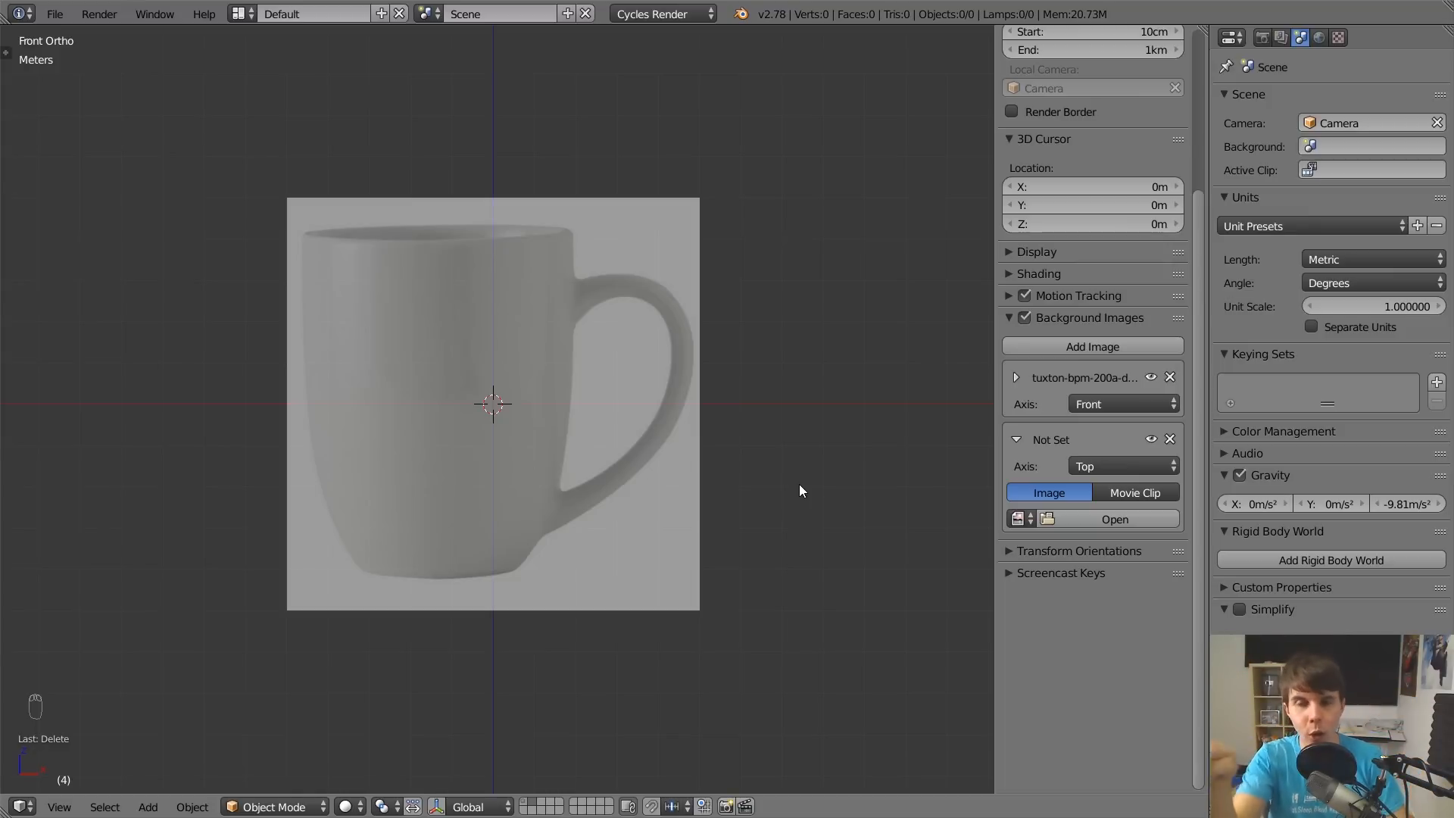
left_click(1170, 439)
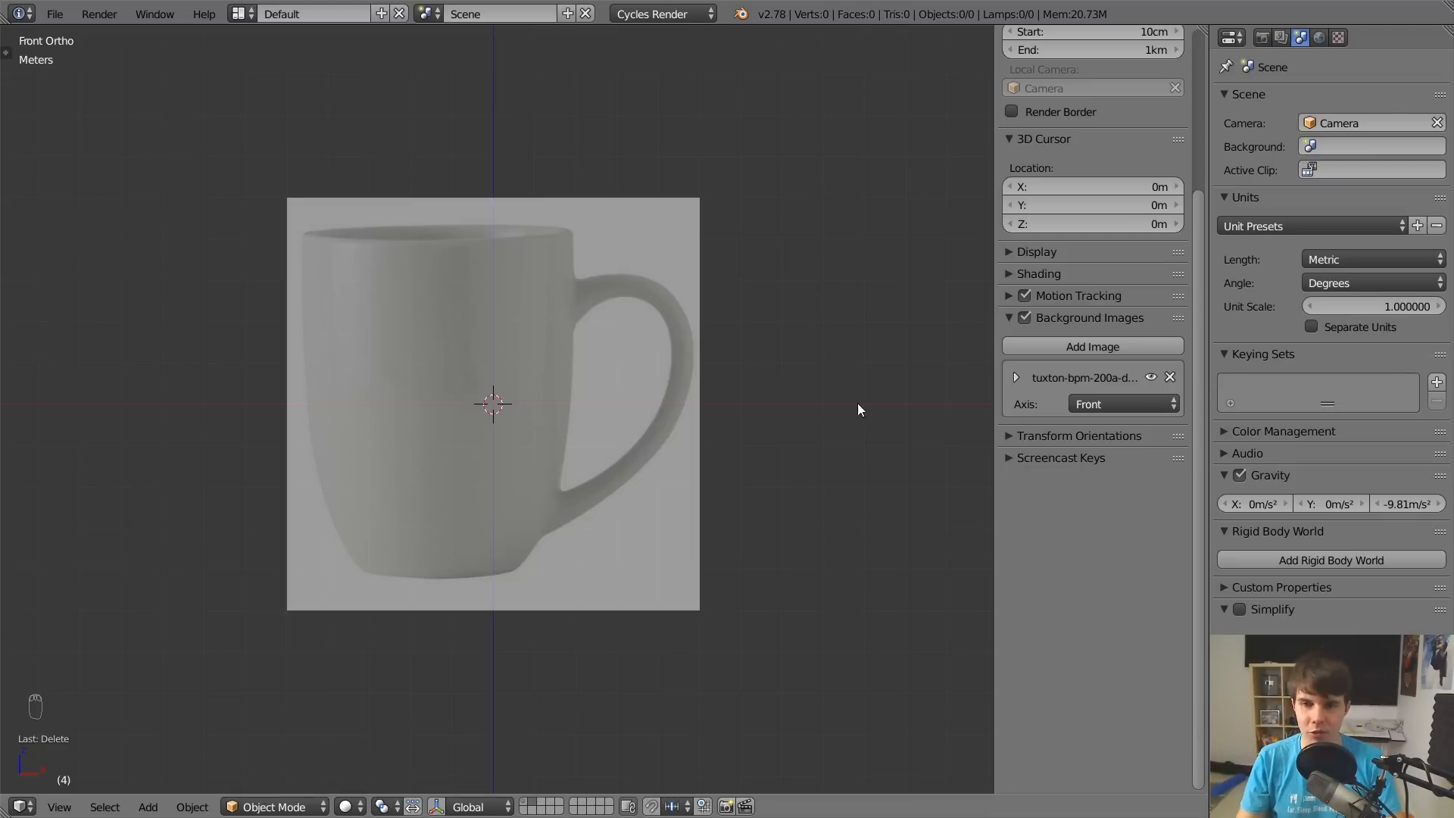
Hide the 3D view's properties and frame the mug background image in the widened front view.
scroll(804, 412, "up", 2)
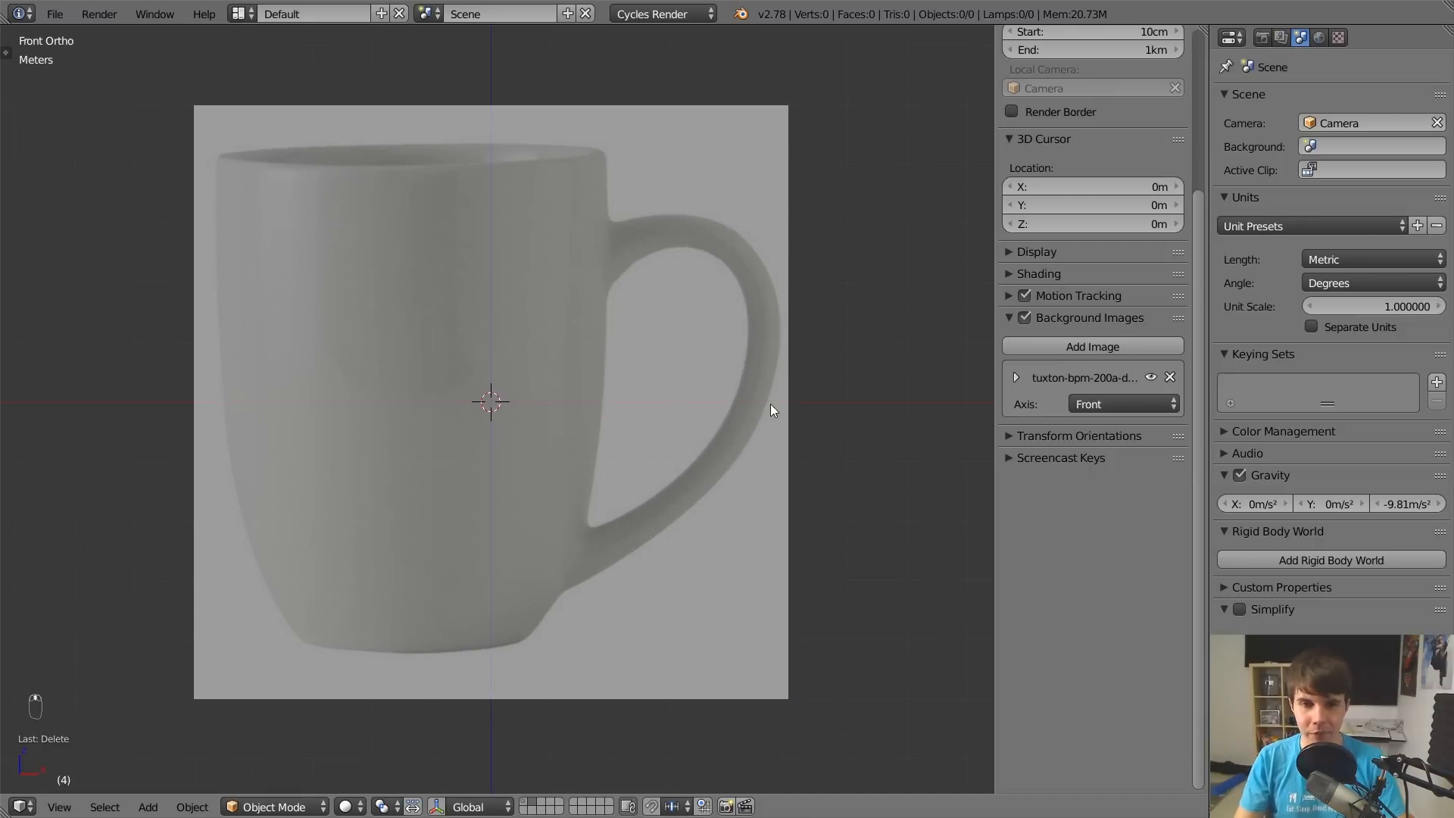
key("n")
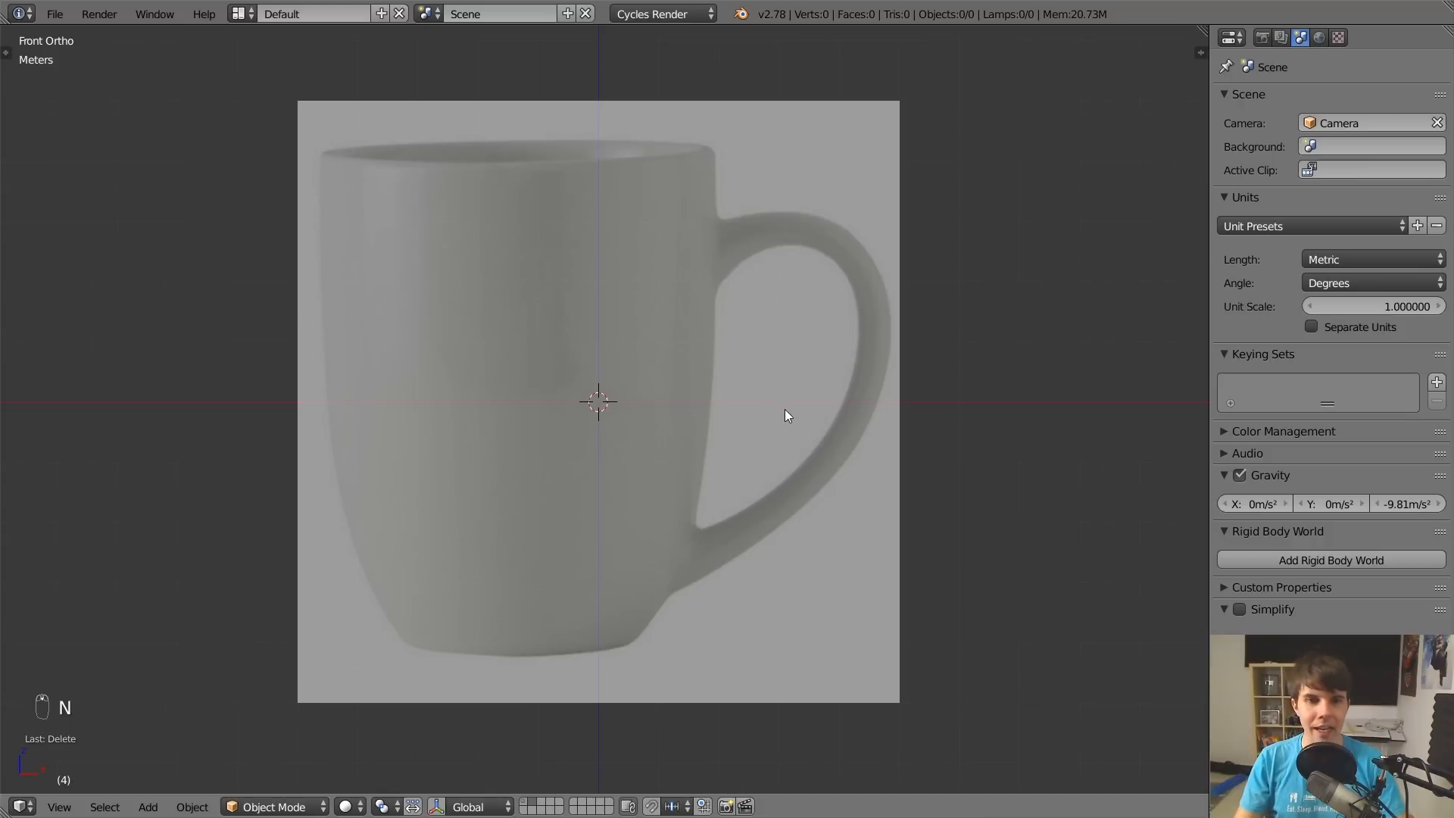
middle_click_drag(789, 396, 809, 409, "shift")
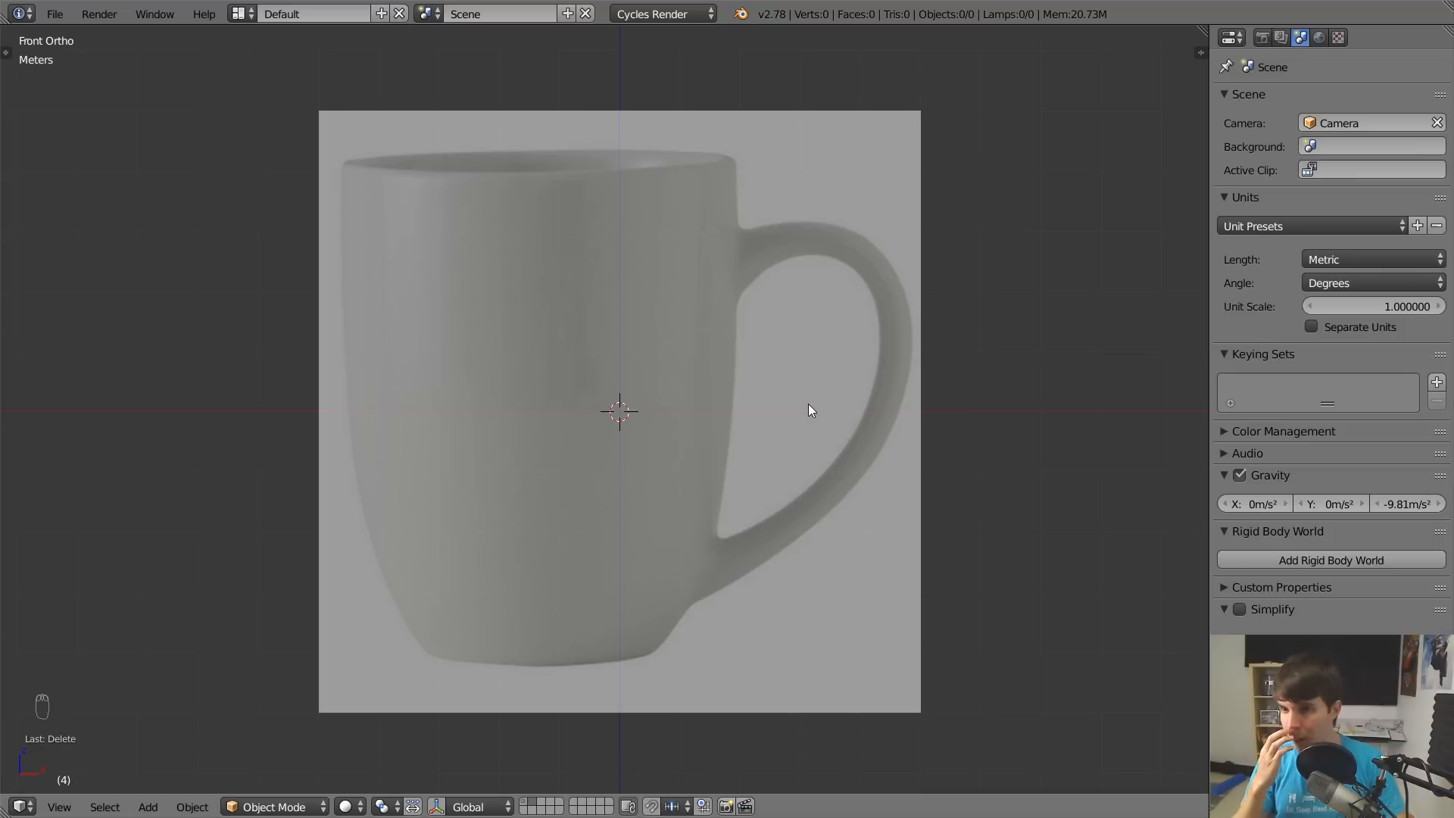
Add a cube at the 3D cursor and start editing its mesh from the top view.
key("shift+a")
mouse_move(808, 404)
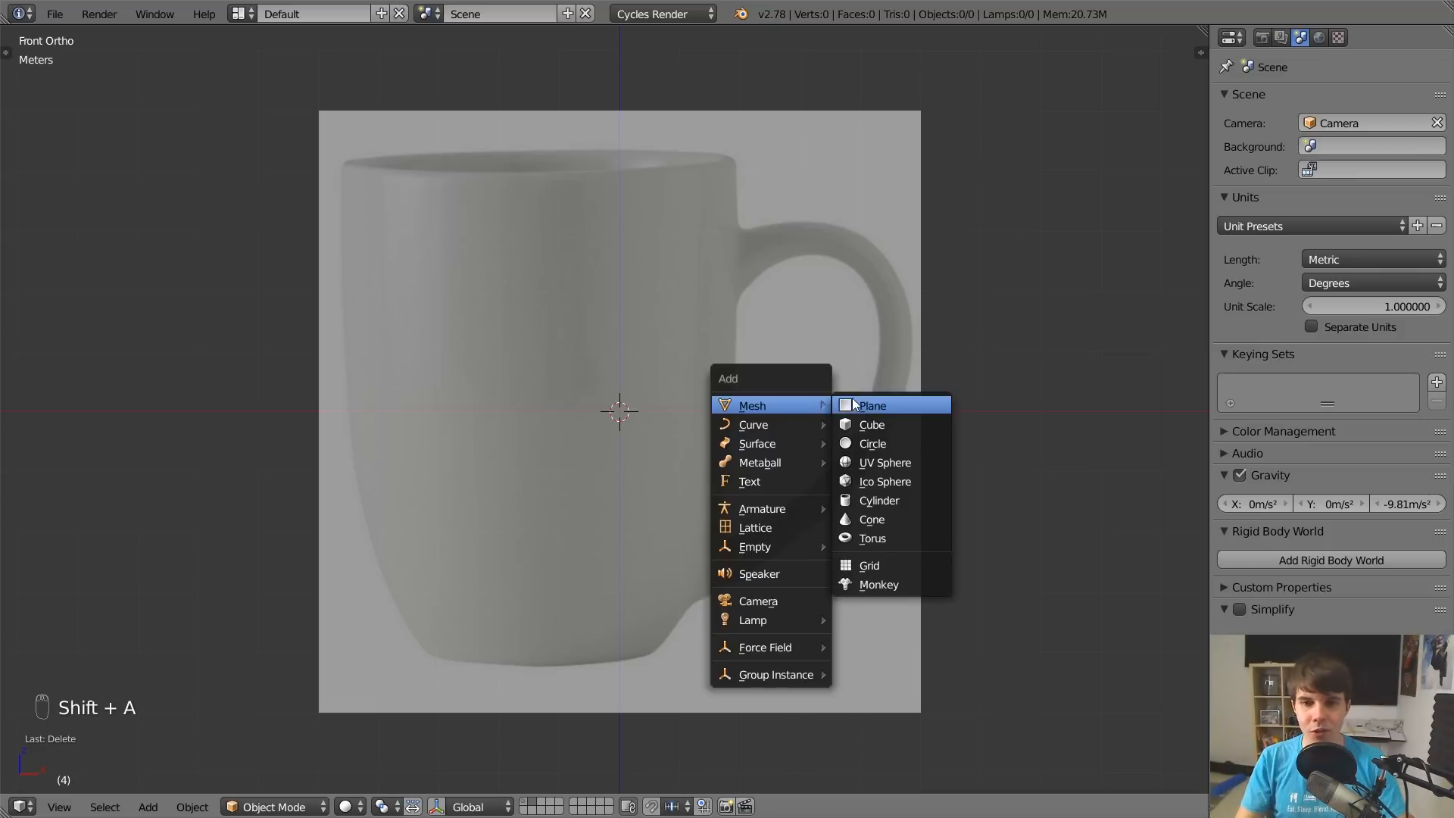
left_click(889, 422)
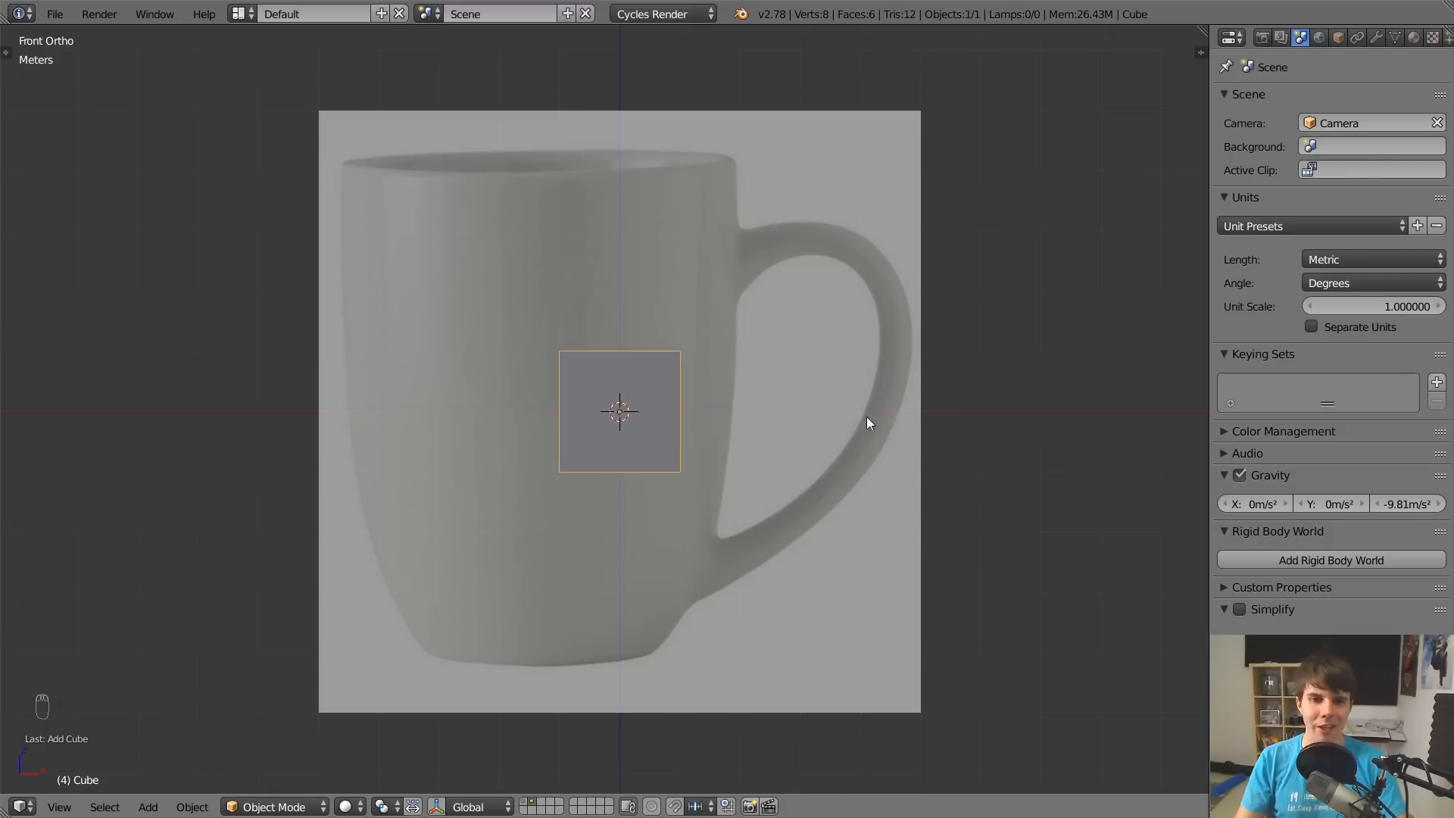
middle_click_drag(866, 417, 752, 437)
scroll(752, 437, "up", 3)
key("Tab")
key("KP_7")
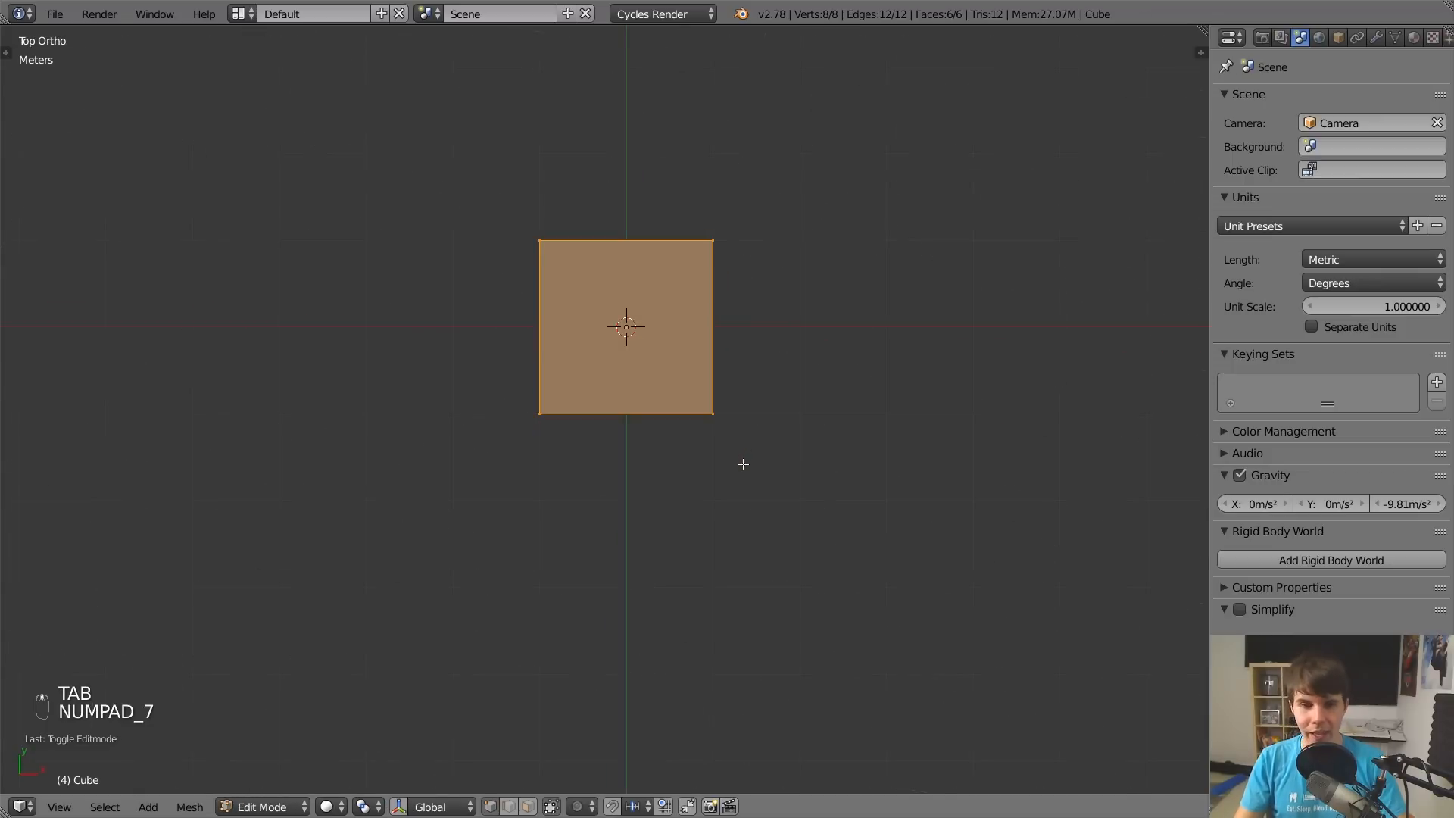
Cut a centred edge loop along the cube's Y direction and move its front middle vertices outward in wireframe.
key("ctrl+r")
left_click(641, 420)
right_click(617, 413)
key("a")
key("z")
key("b")
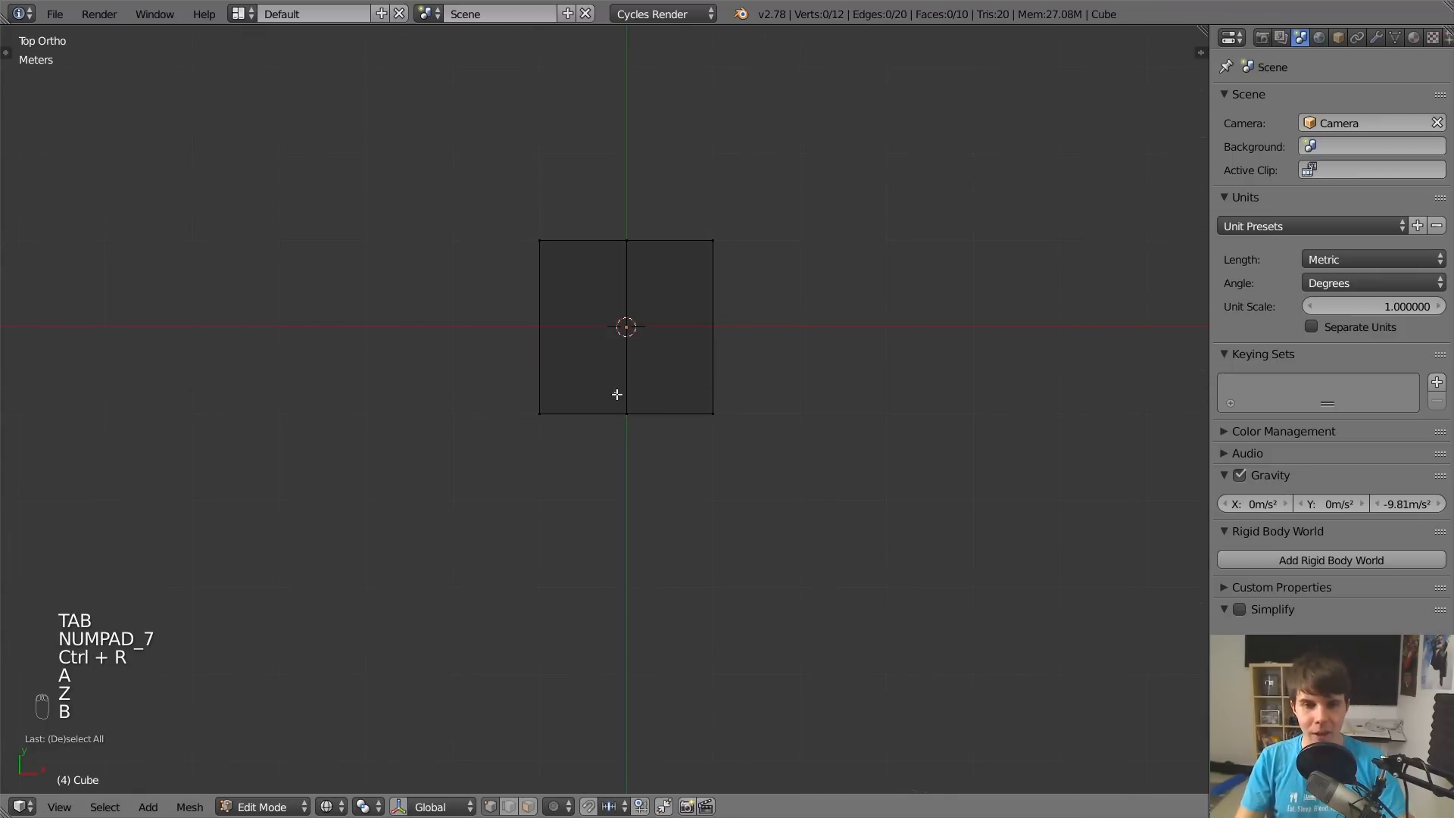
left_click_drag(617, 396, 644, 432)
key("g")
left_click(656, 477)
key("a")
Cut a second centred edge loop across the cube and move its +X side vertices outward.
key("ctrl+r")
left_click(702, 331)
right_click(705, 330)
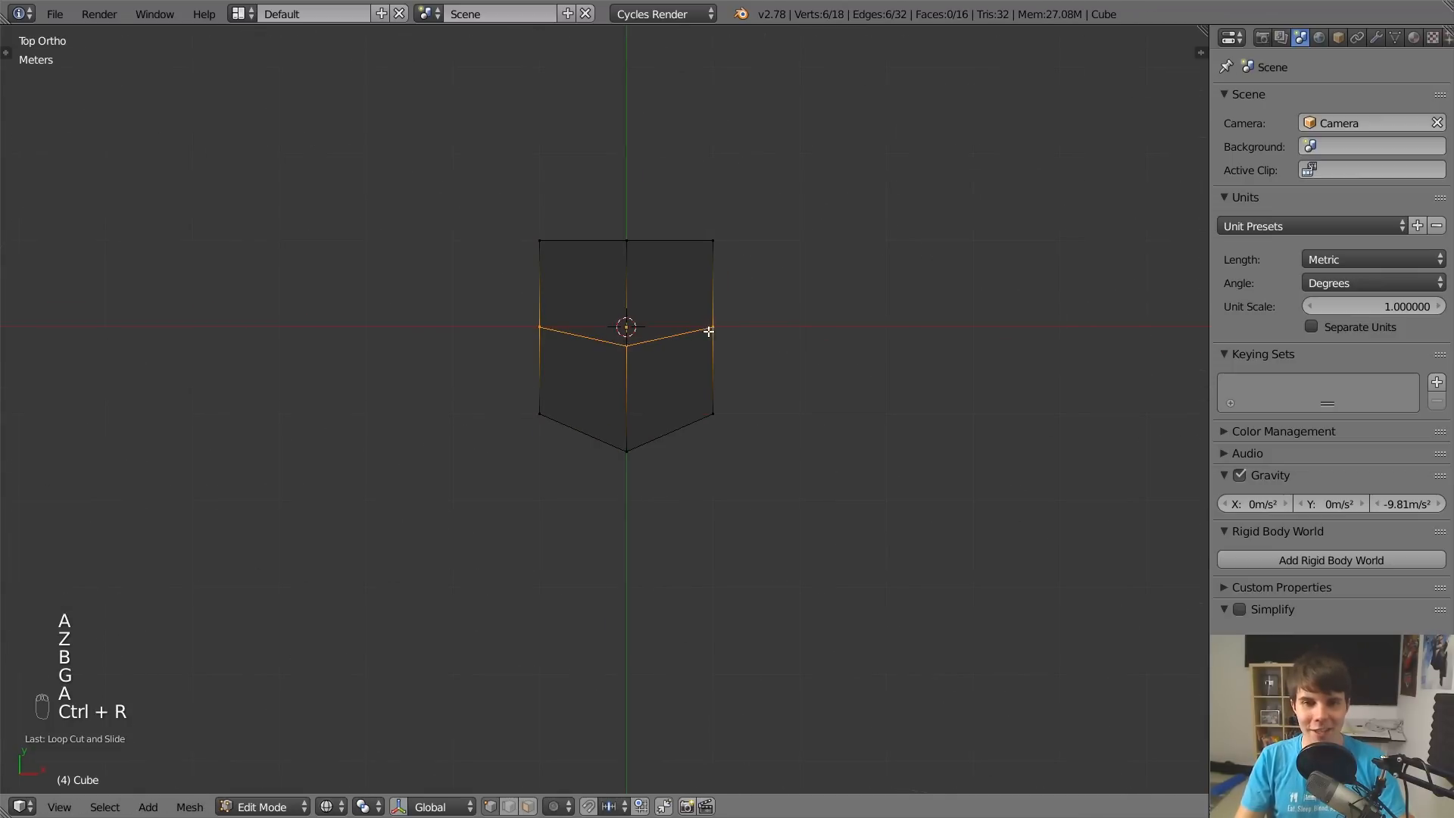
key("a")
key("b")
left_click_drag(708, 315, 767, 354)
key("g")
left_click(798, 353)
key("a")
Move the middle vertices on the cube's -X side and back side outward to approximate an octagon.
key("b")
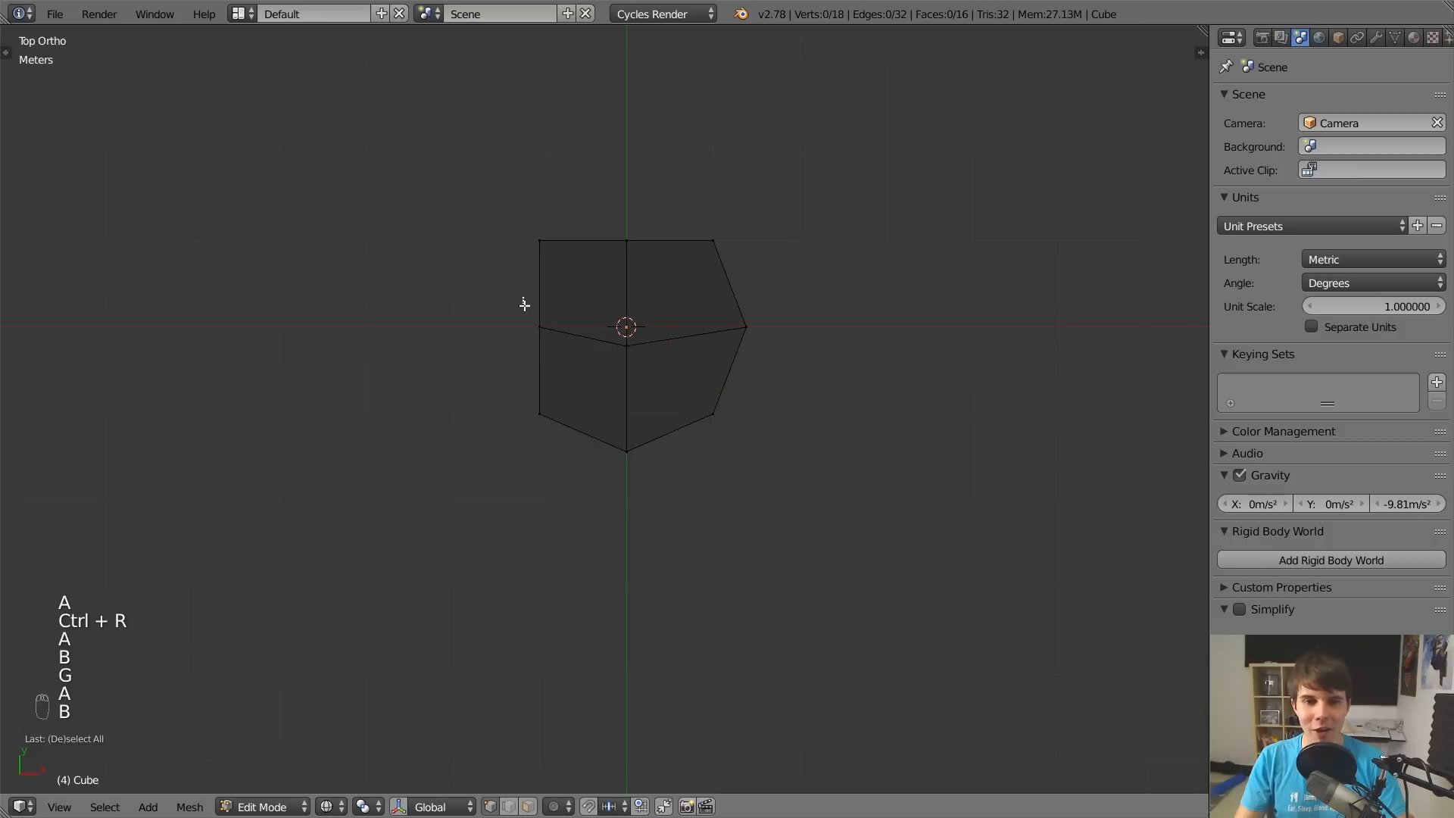
left_click_drag(526, 302, 571, 347)
key("g")
left_click(536, 344)
key("a")
key("b")
key("g")
left_click_drag(607, 184, 643, 358)
left_click(673, 260)
key("a")
key("a")
key("a")
Delete the vertices at the centre of the octagonal shape to open its top and bottom.
key("b")
key("x")
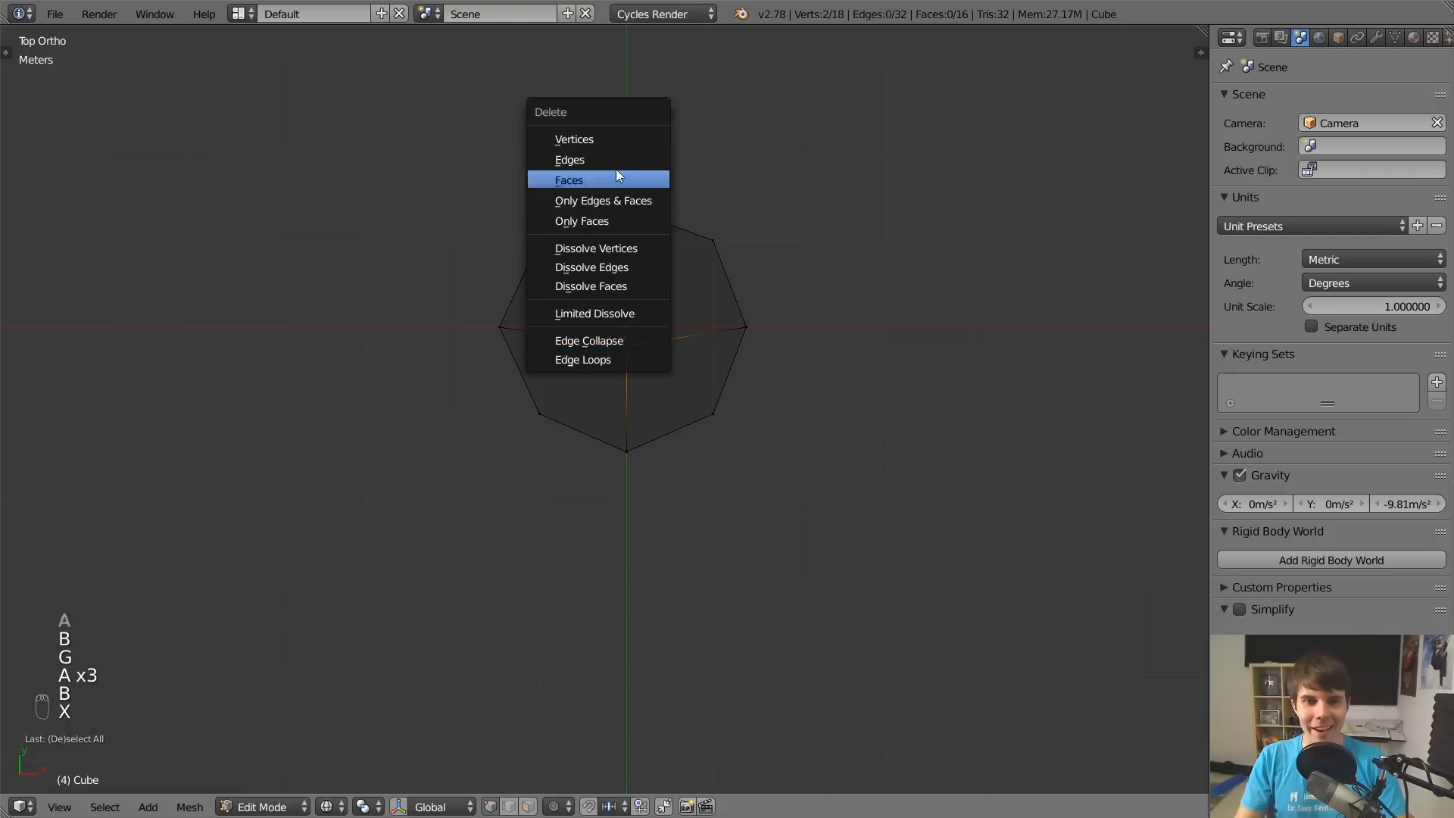
left_click(610, 138)
key("a")
key("a")
right_click(718, 252, "alt")
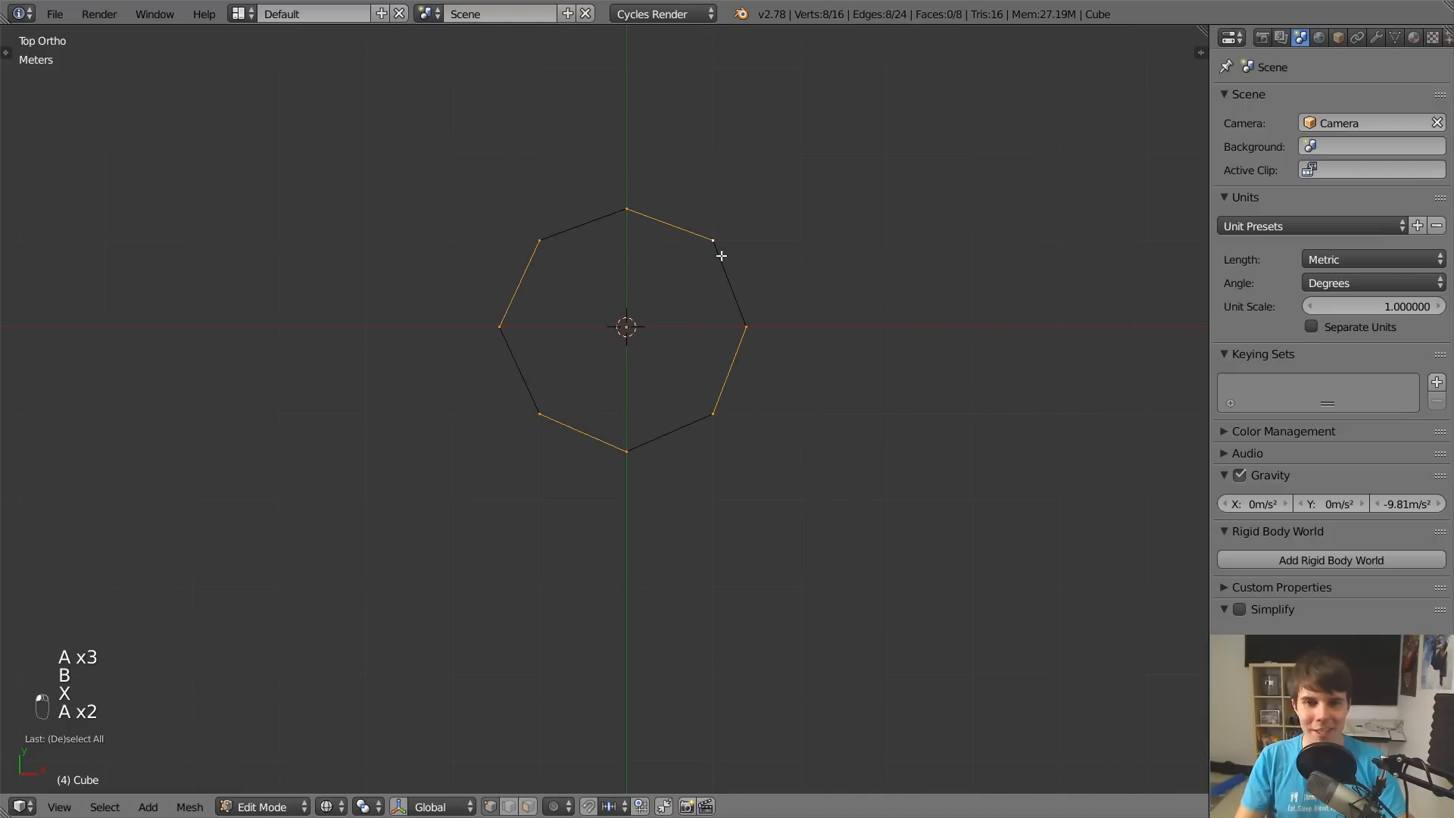
key("a")
scroll(693, 373, "up", 1)
key("a")
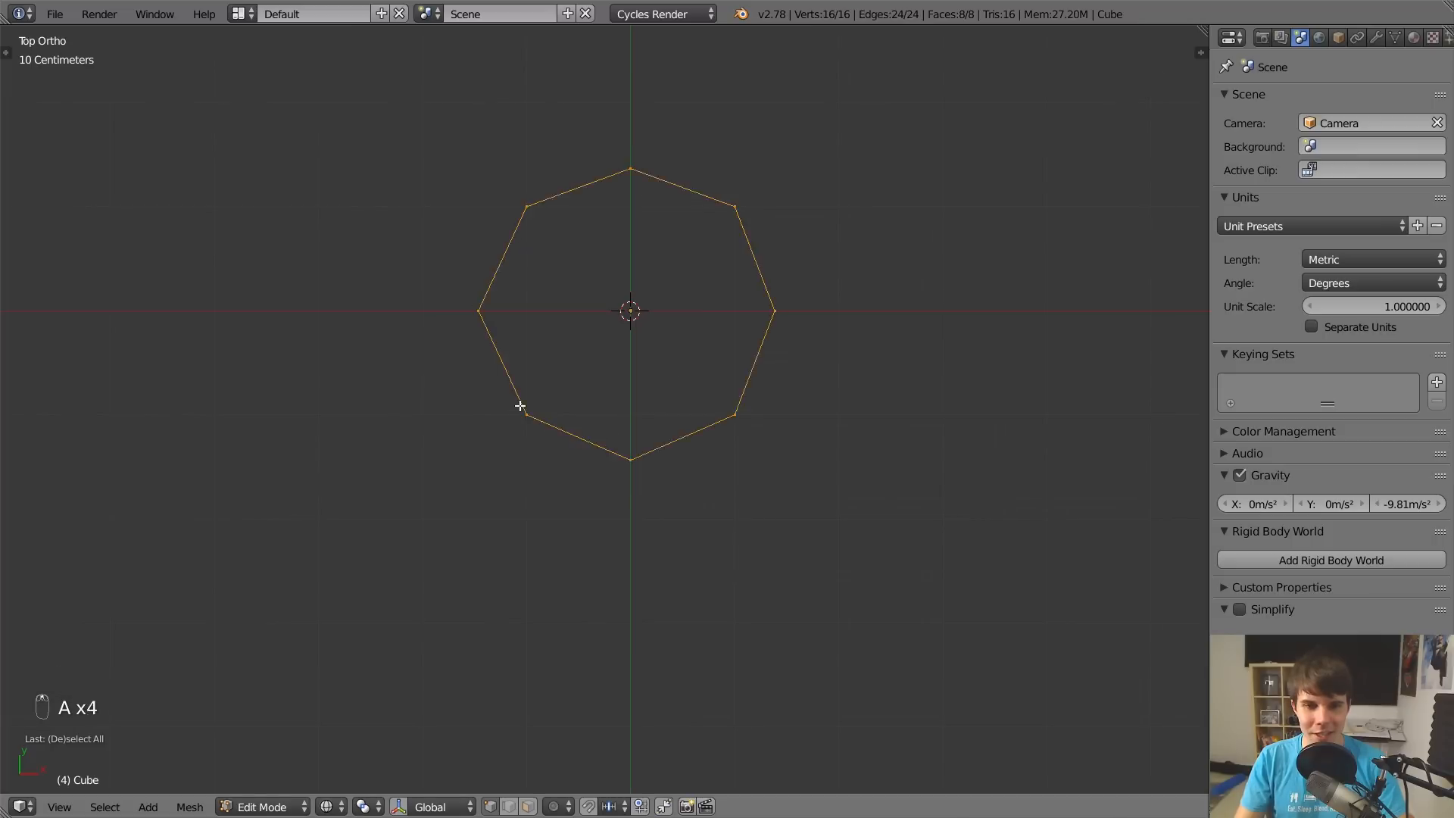
Adjust the positions of the two front corner vertex pairs to even out the octagonal outline.
key("a")
key("a")
key("b")
left_click_drag(509, 392, 545, 441)
key("g")
left_click(545, 453)
key("a")
key("b")
left_click_drag(695, 394, 780, 463)
key("g")
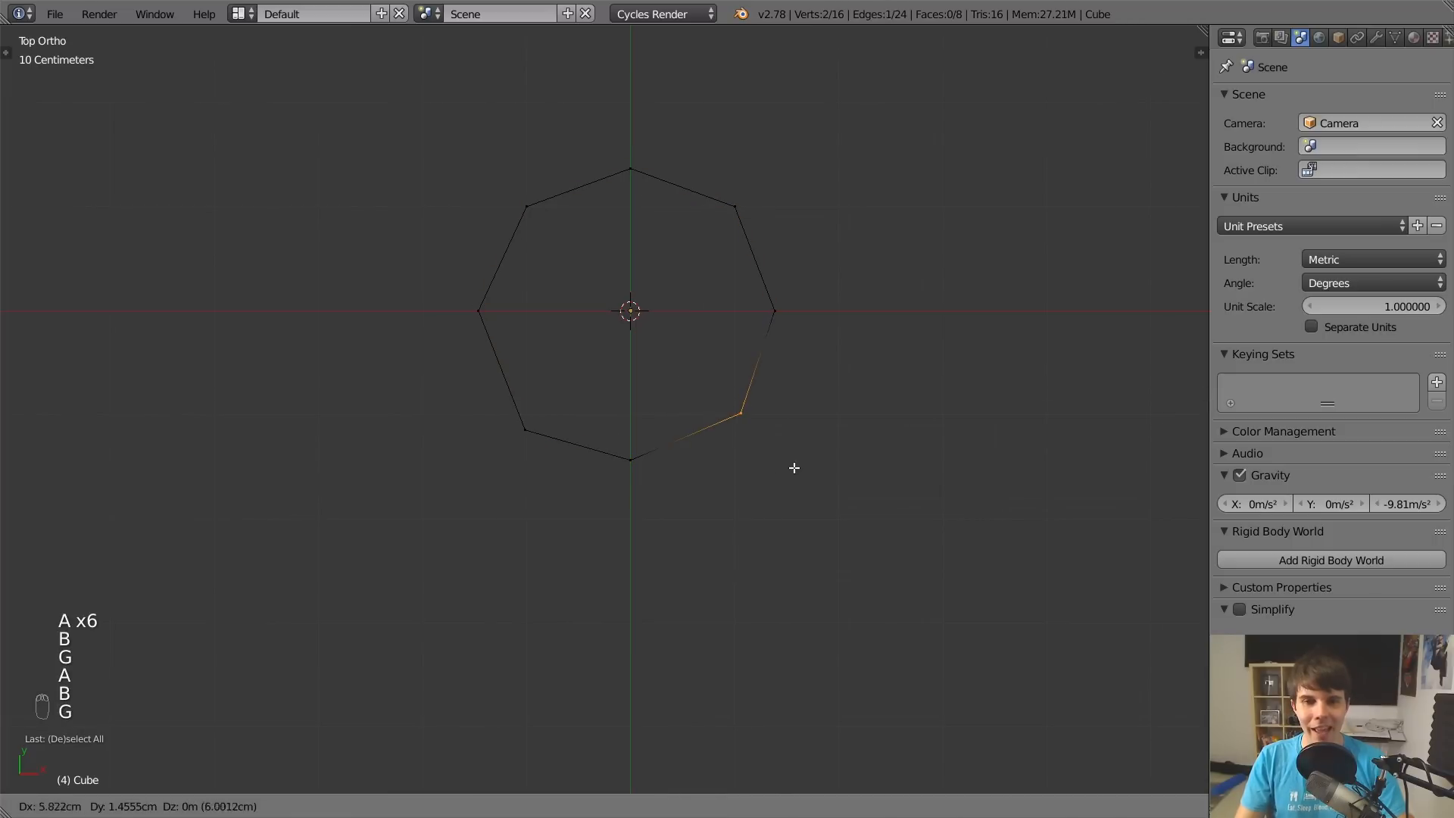
left_click(795, 468)
Leave mesh editing, check the octagonal shape in solid shading, and delete the object.
key("Tab")
scroll(788, 455, "down", 3)
mouse_move(705, 360)
middle_mouse_down()
mouse_move(718, 292)
mouse_move(712, 313)
middle_mouse_up()
key("z")
scroll(760, 416, "up", 5)
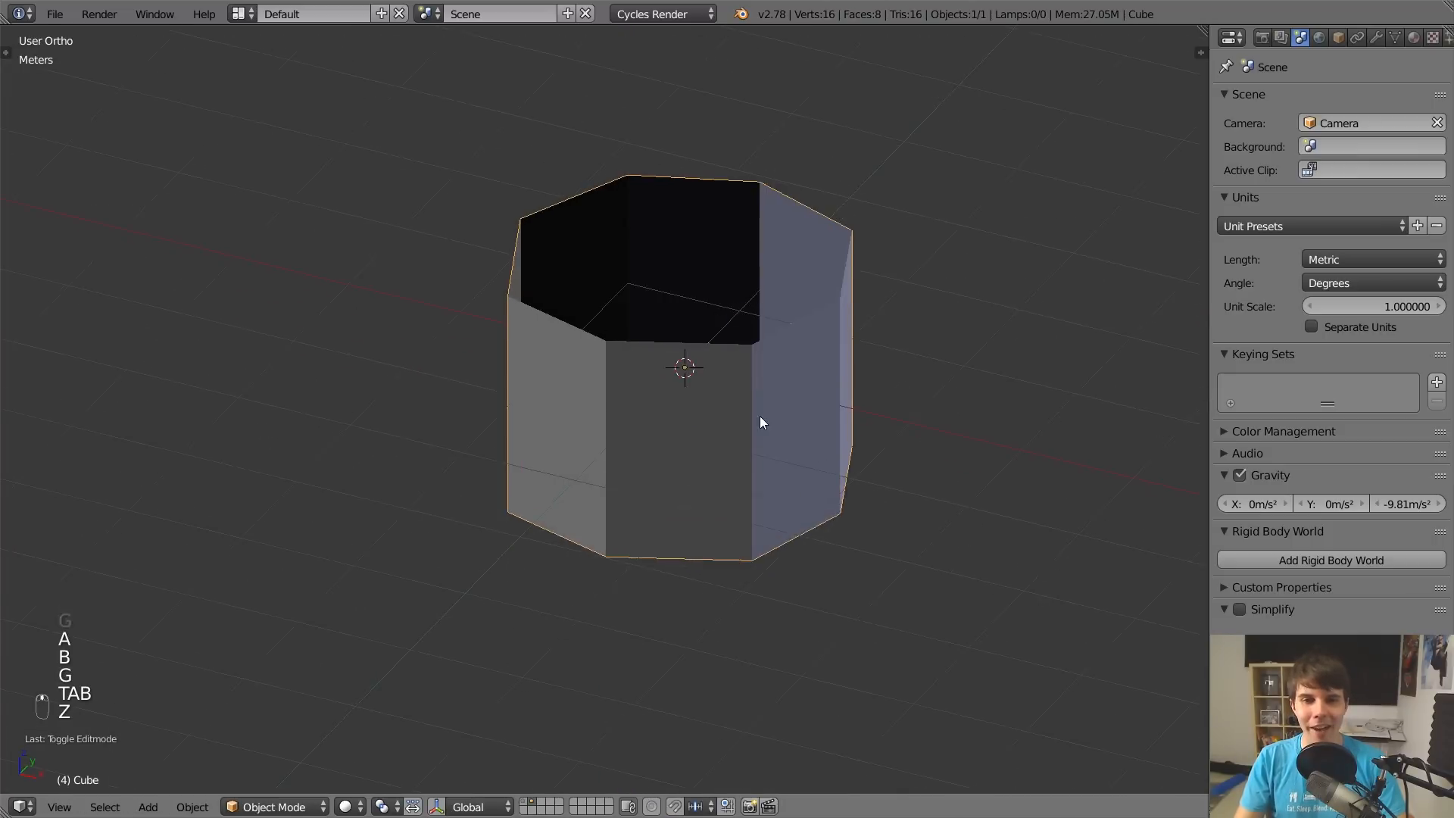
key("KP_1")
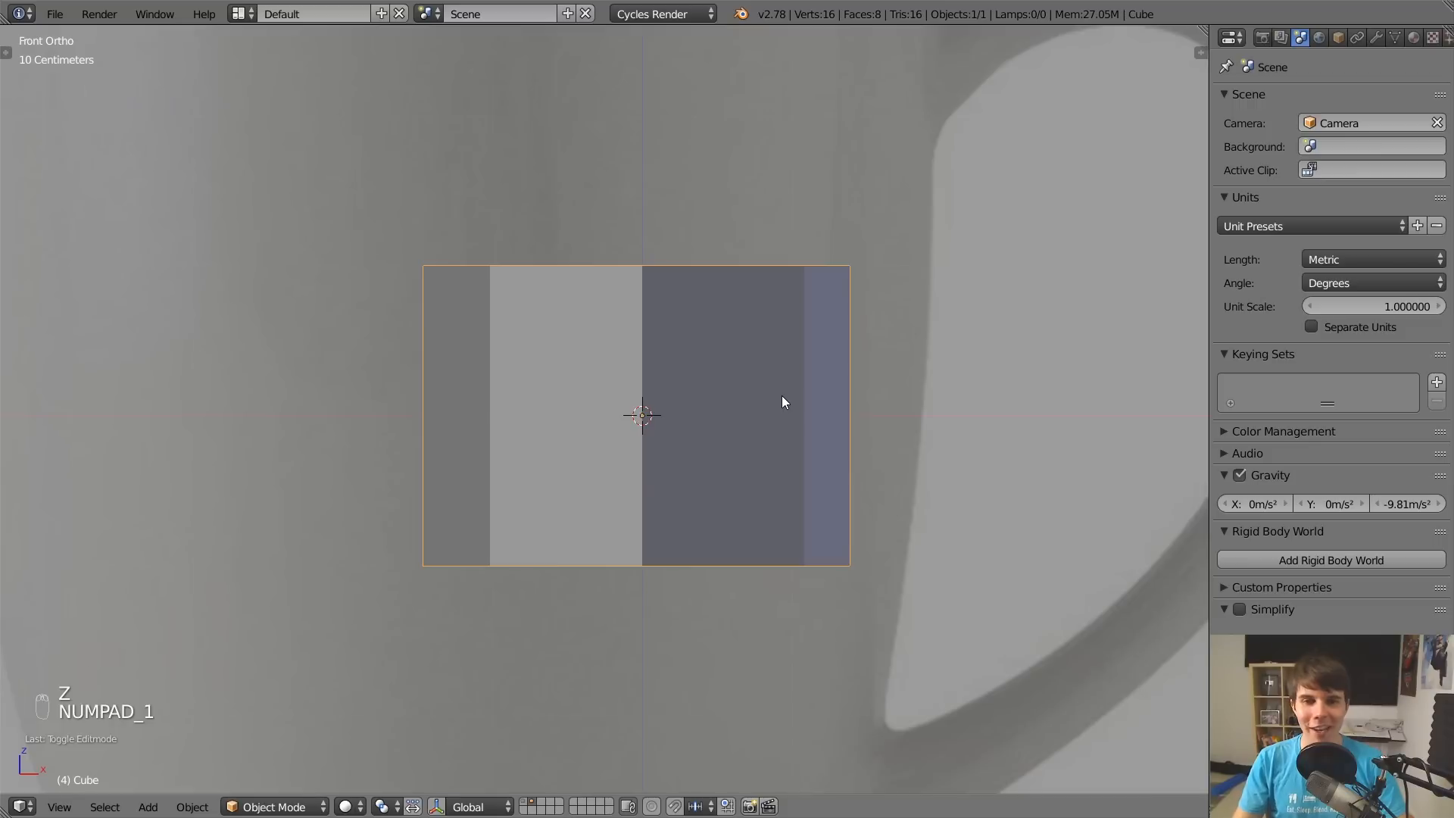
key("x")
left_click(780, 394)
Add a cylinder mesh at the 3D cursor in the front view, over the mug image.
scroll(780, 394, "down", 7)
middle_click_drag(621, 398, 665, 390, "shift")
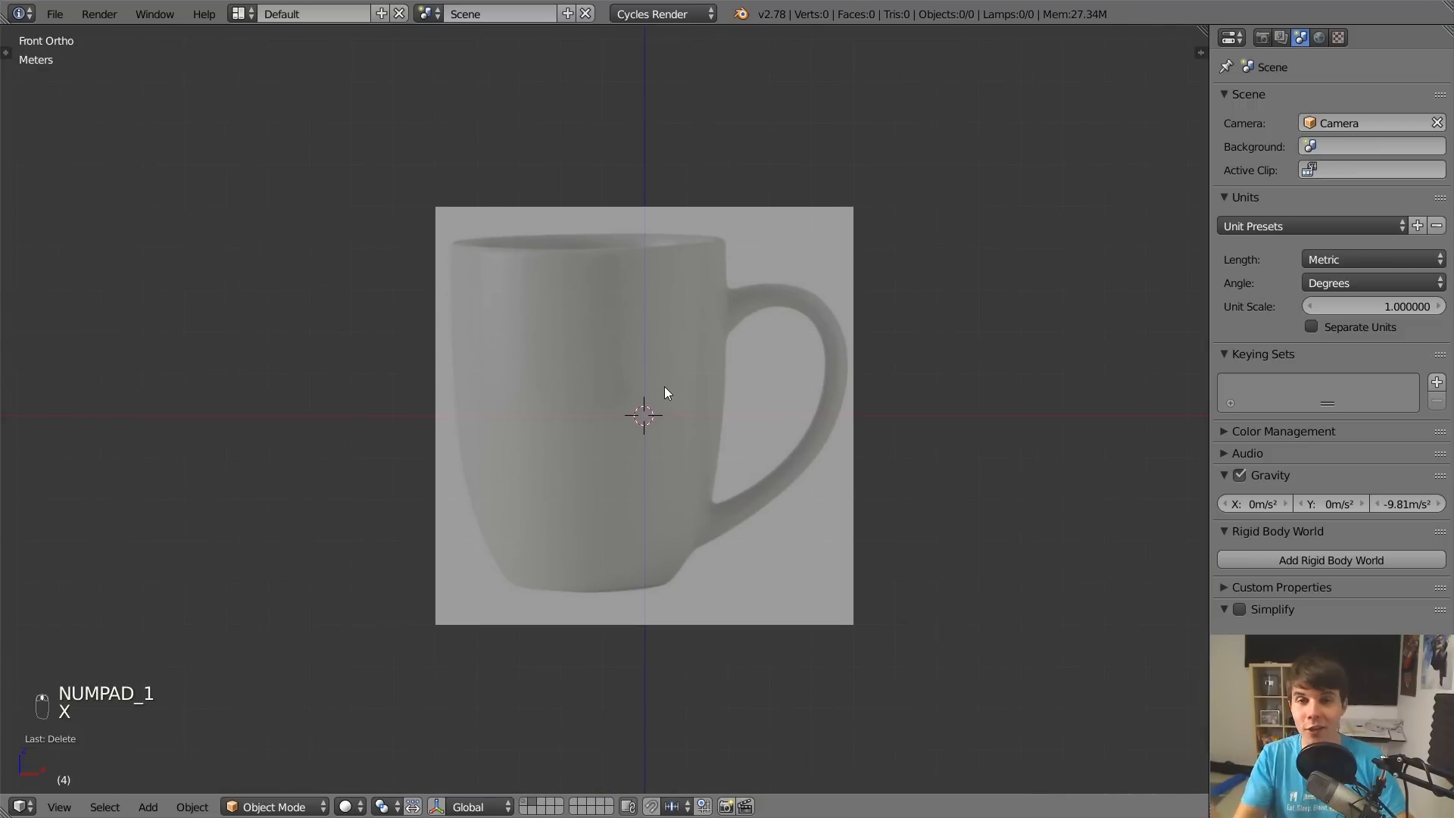
scroll(666, 392, "up", 2)
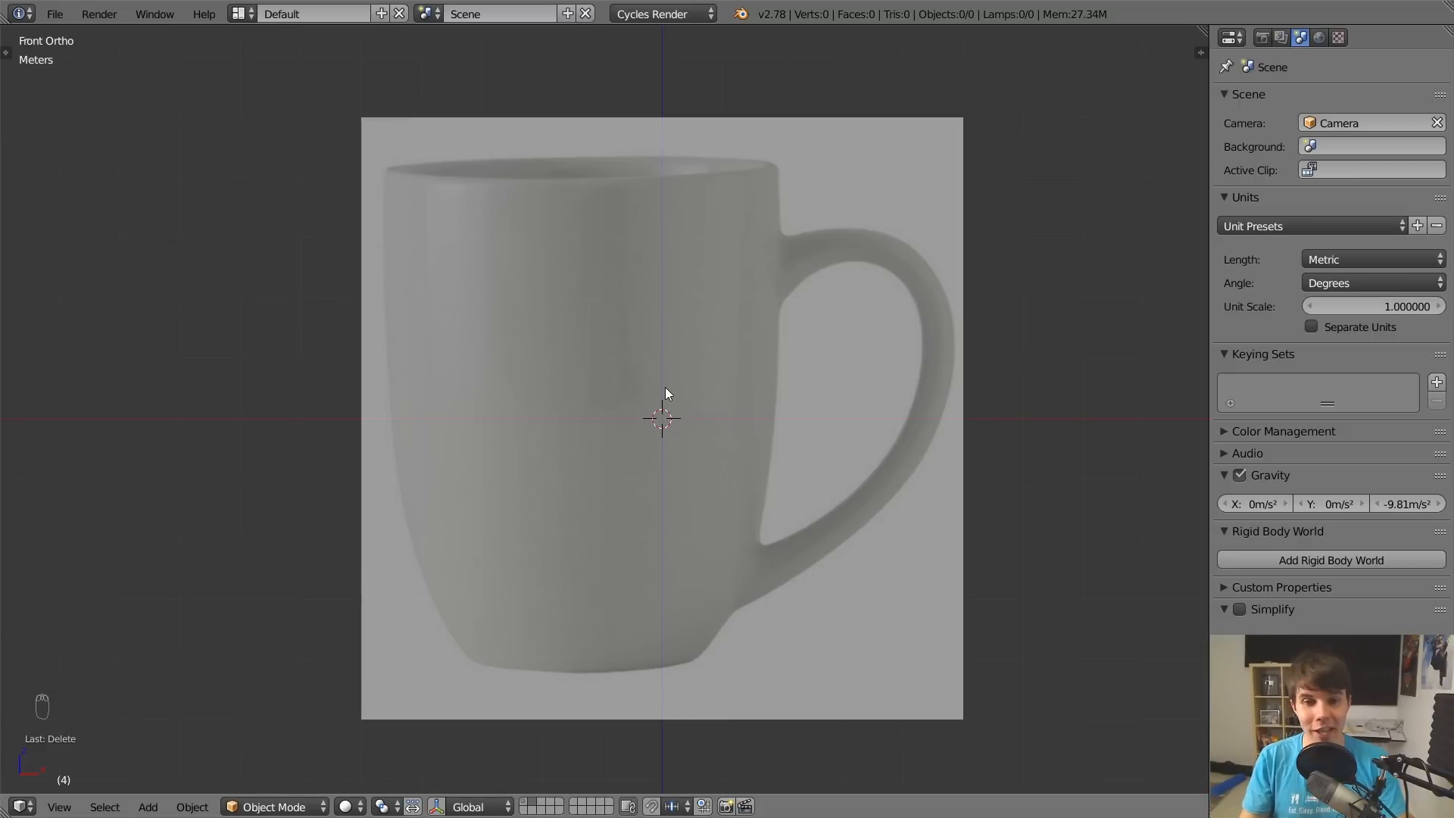
key("shift+a")
mouse_move(665, 387)
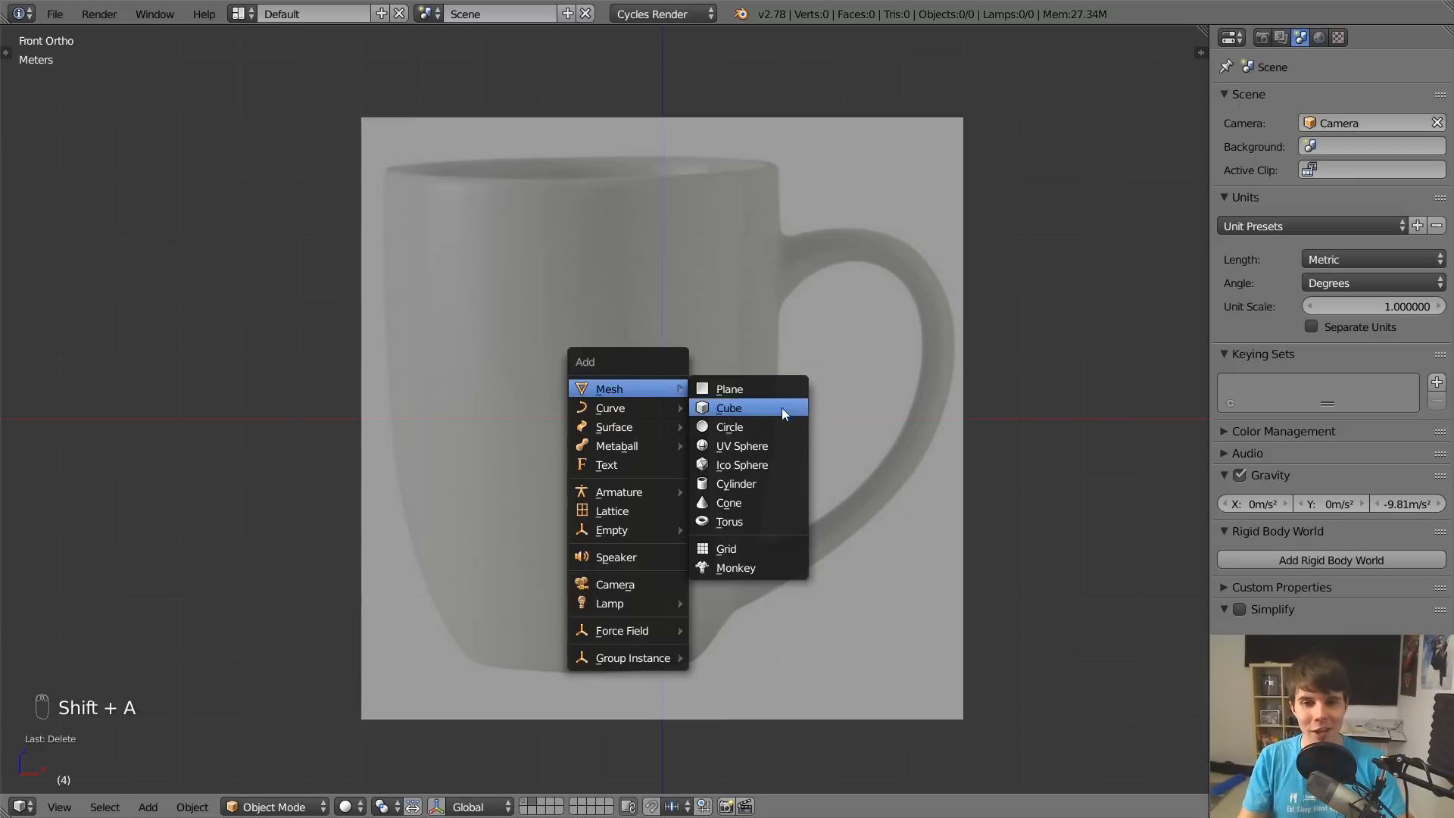
left_click(784, 484)
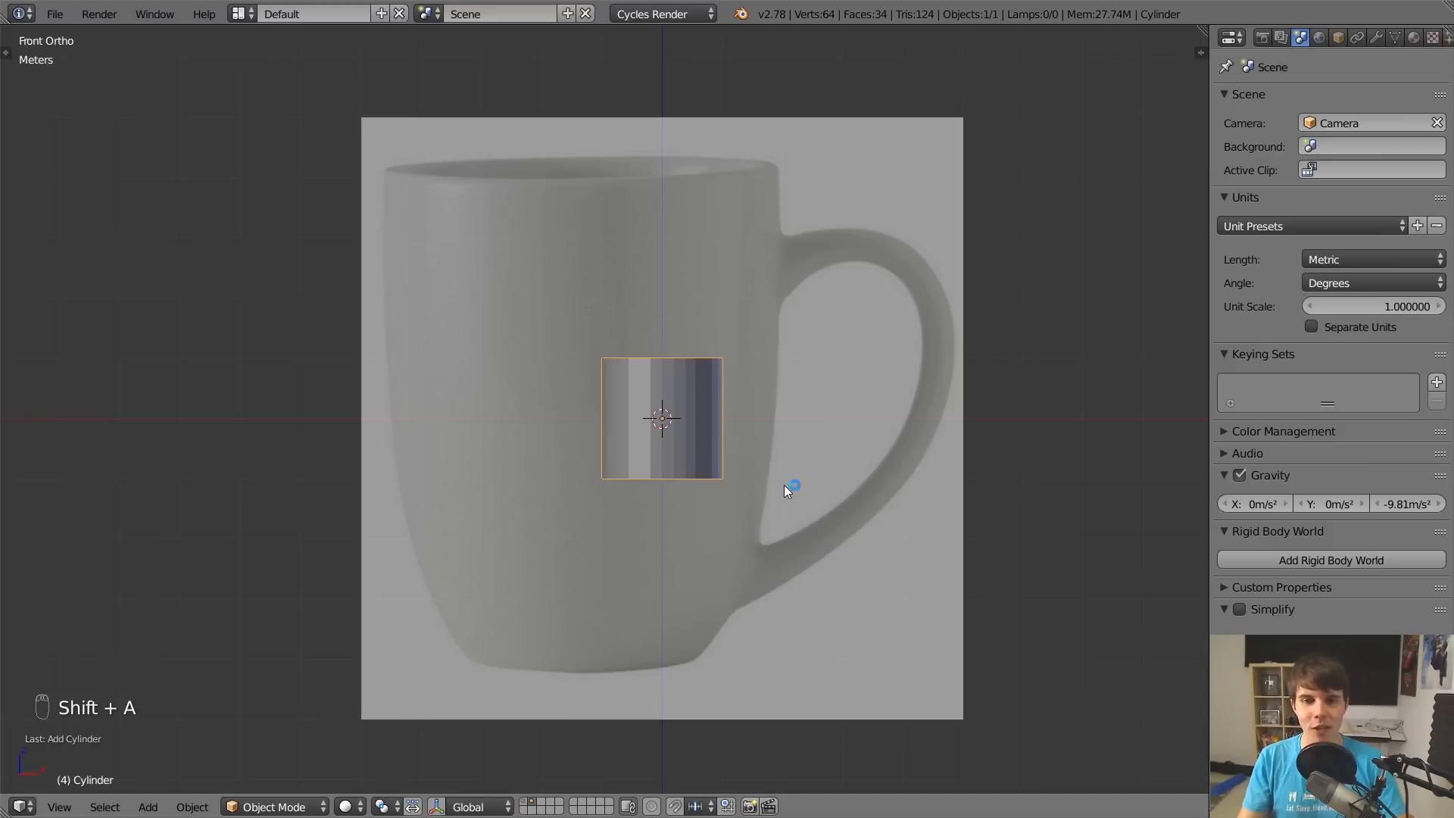
Scale the cylinder up to the width of the mug body and move it over the body in the image.
scroll(784, 485, "up", 2)
scroll(784, 484, "down", 1)
scroll(784, 483, "up", 1)
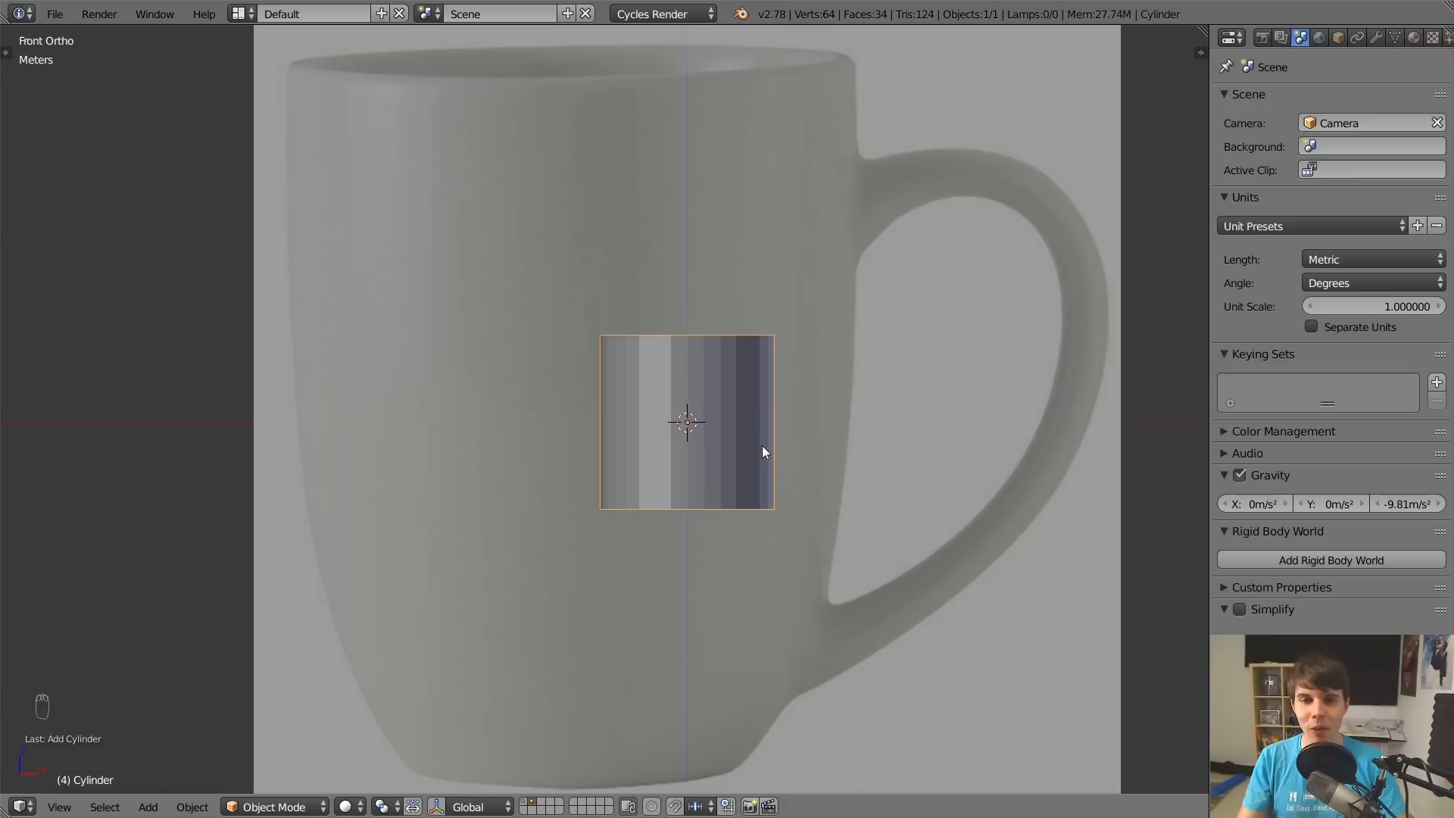
key("g")
key("s")
key("g")
left_click(825, 485)
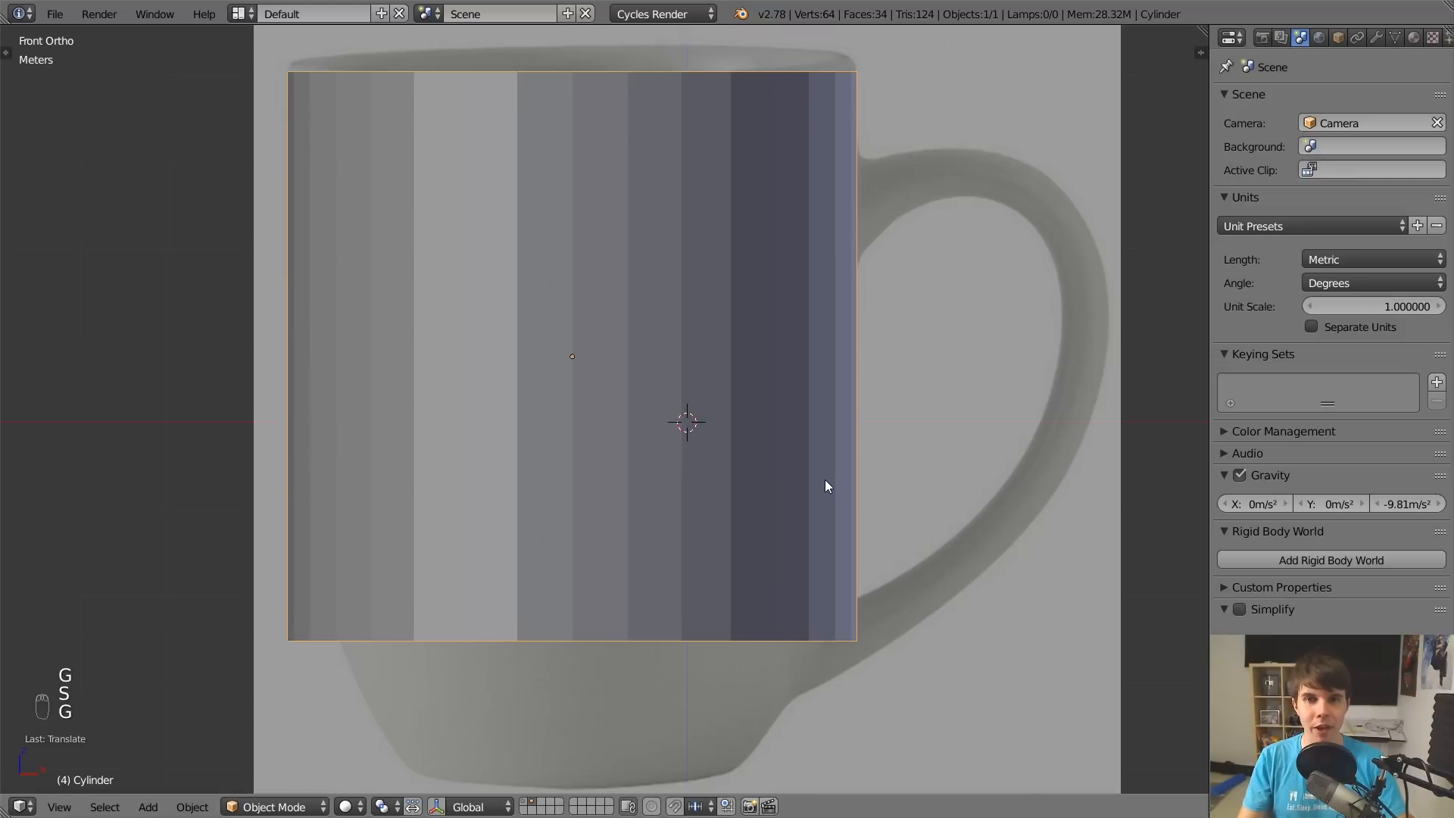
scroll(825, 480, "down", 3)
scroll(804, 284, "up", 1)
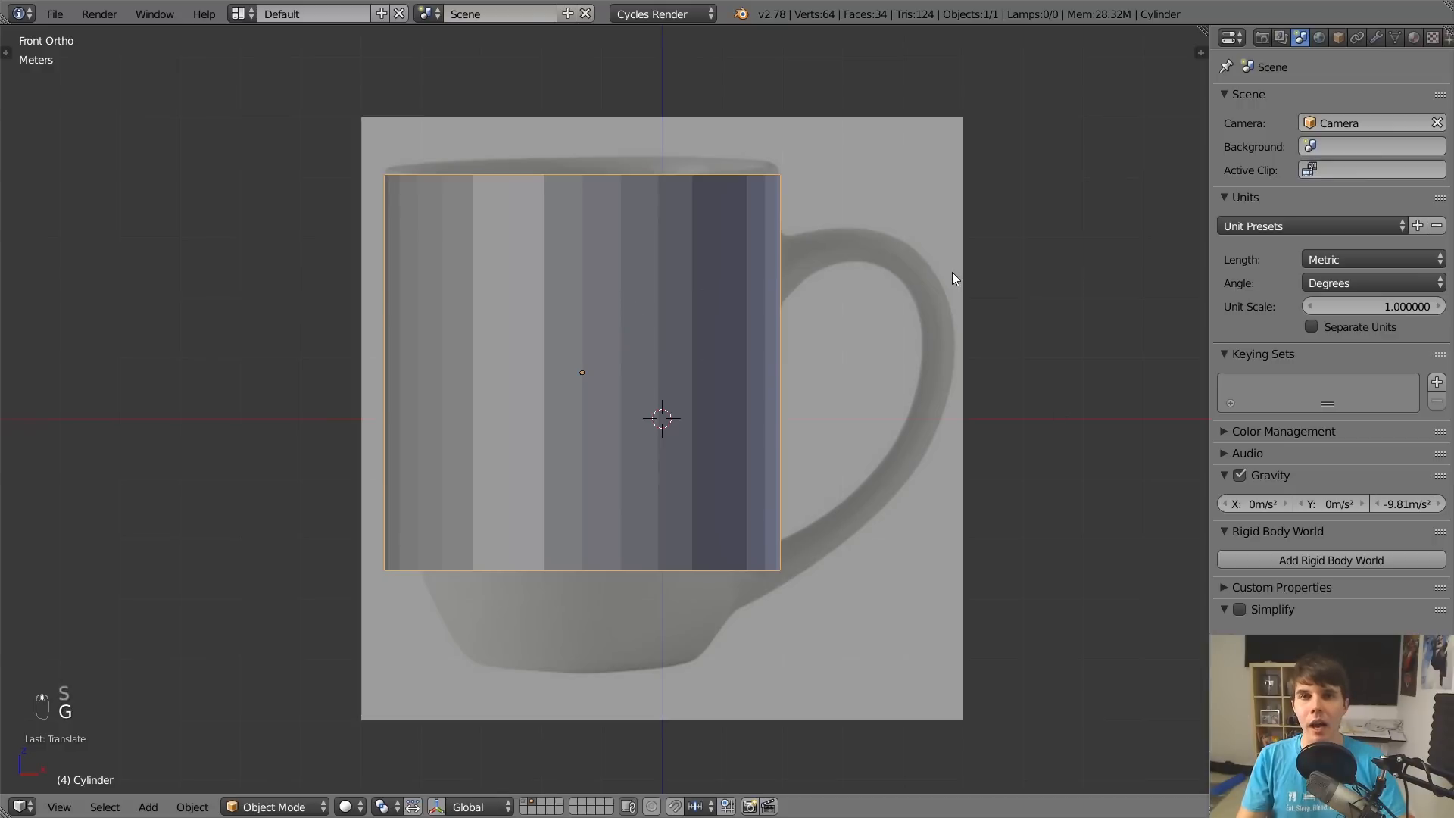
Move the cylinder down freely, raise it along the Z axis to just below the mug's rim, and check its top from an angle.
key("g")
left_click(774, 348)
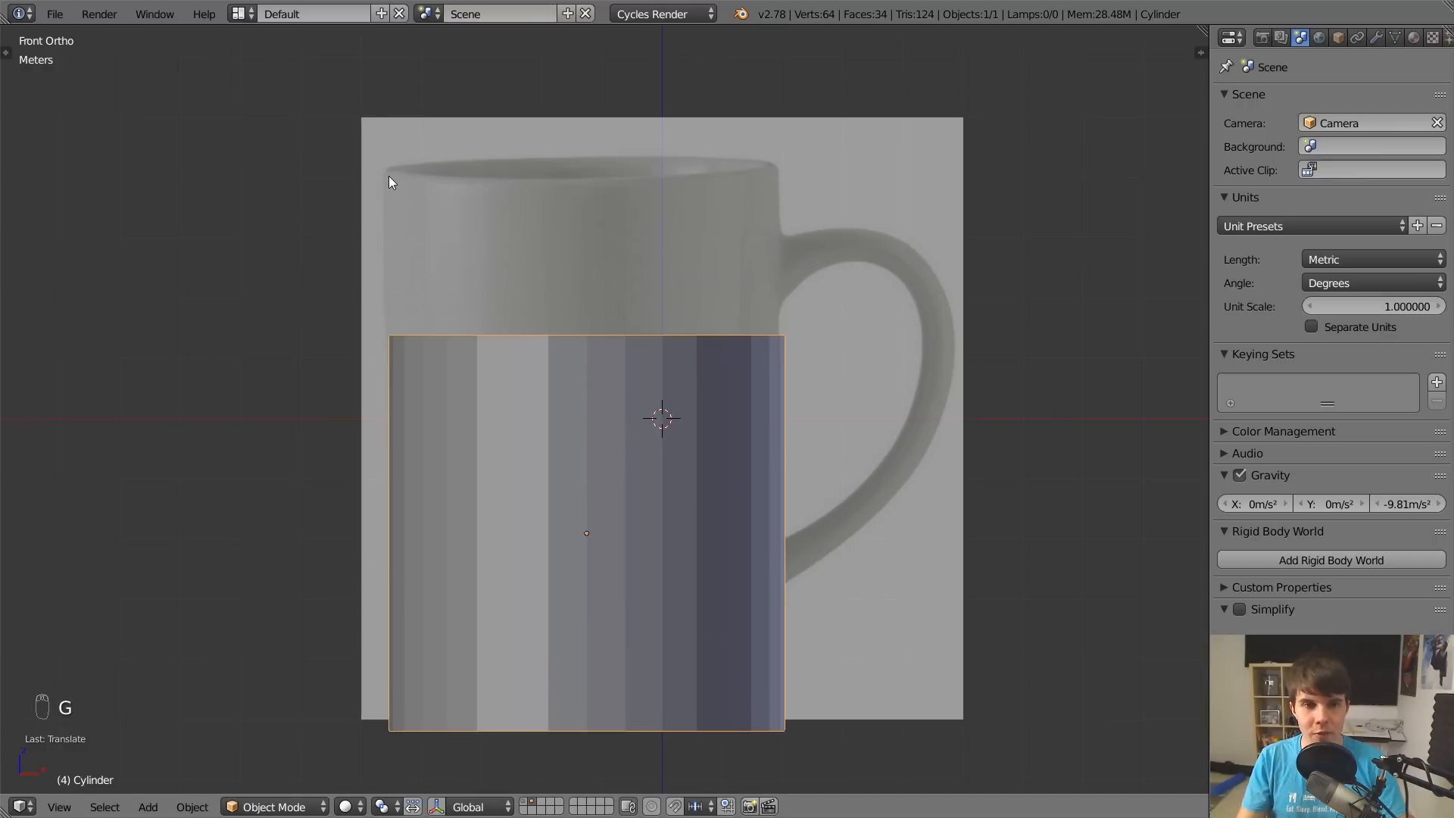
key("g")
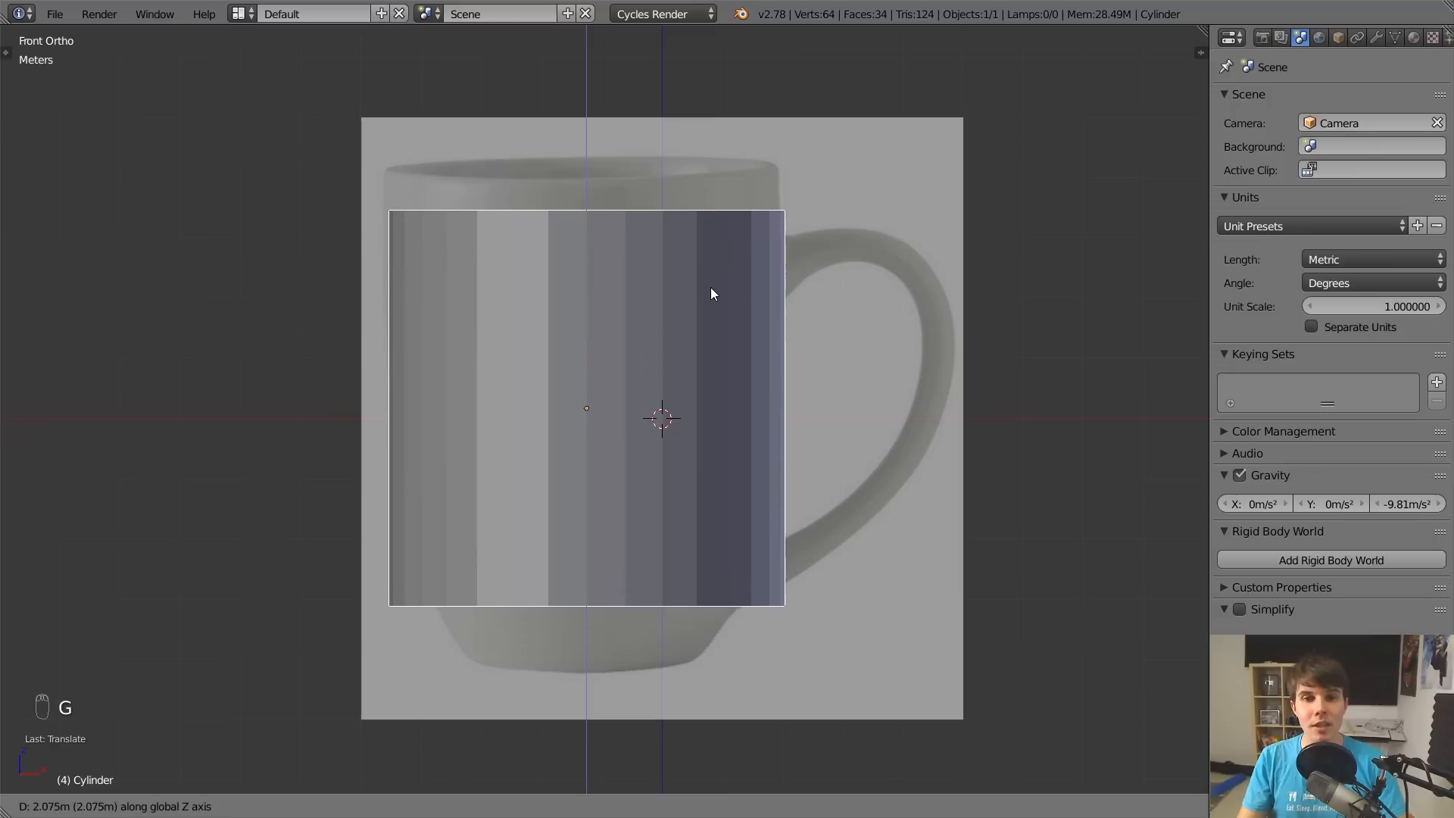
left_click(715, 270)
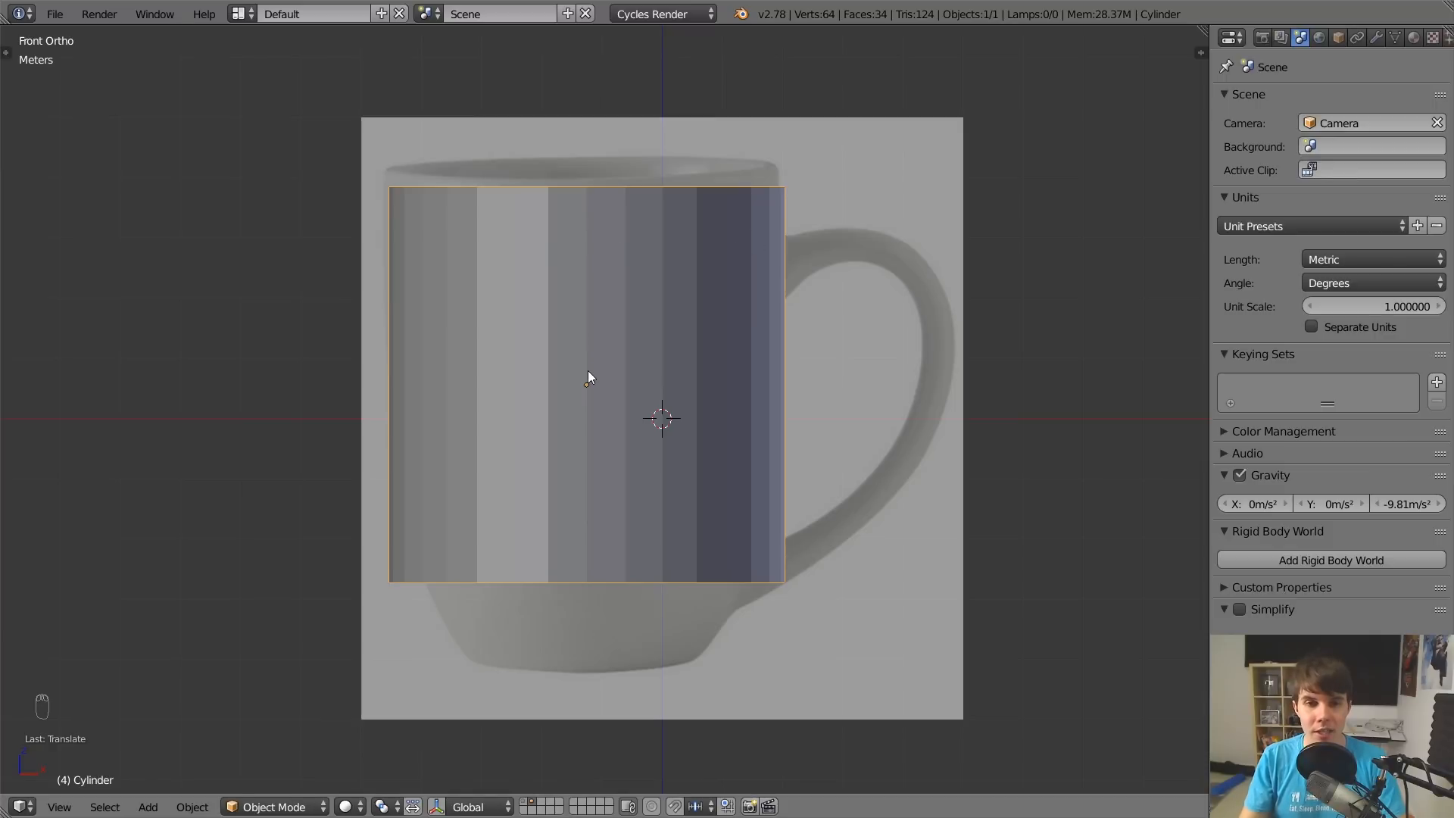
scroll(588, 370, "up", 2)
middle_click_drag(569, 203, 510, 334)
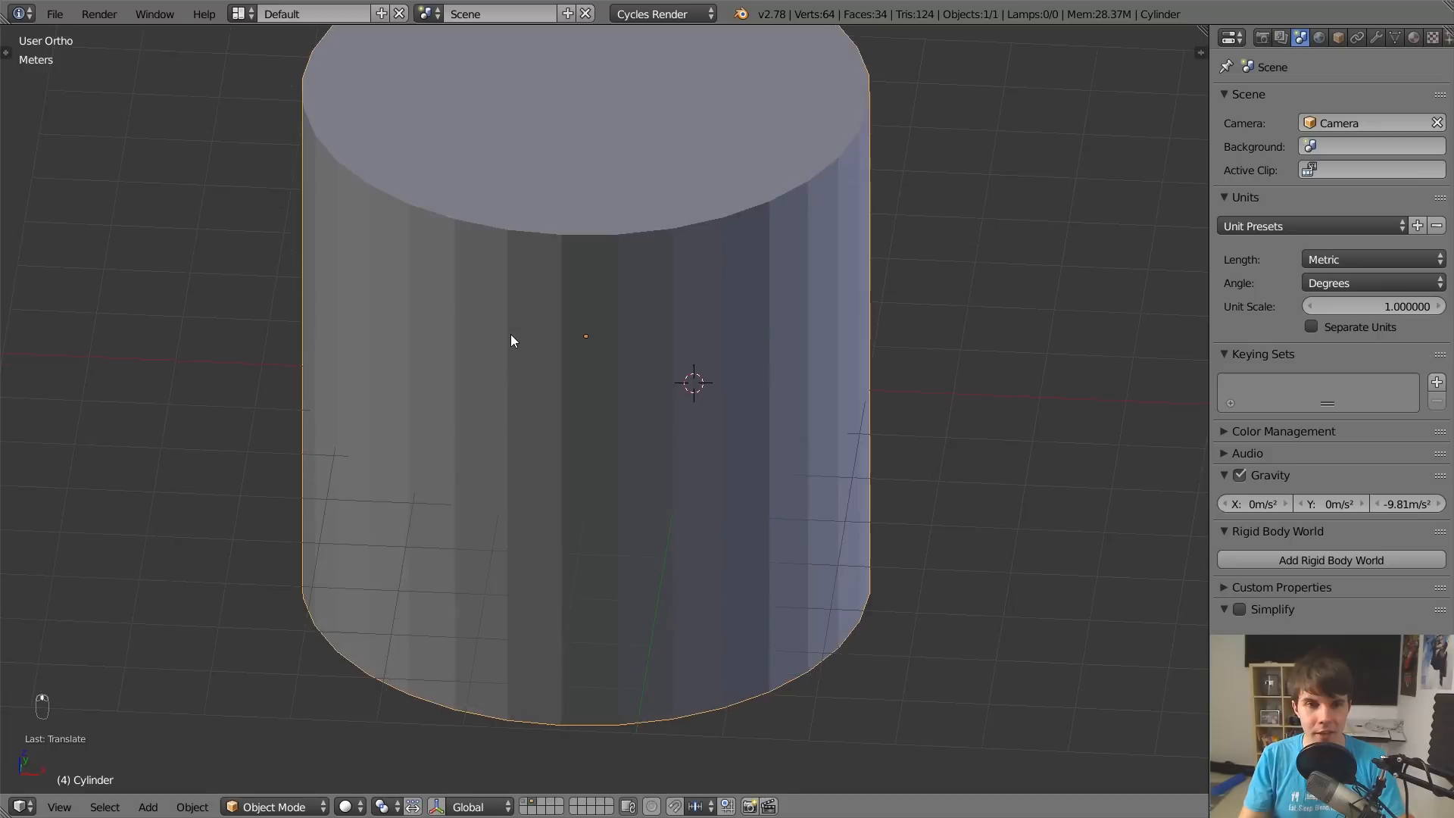
Examine the cylinder's vertical side edges one after another in mesh editing, and return to object mode.
key("Tab")
left_click(515, 291, "alt")
left_click(570, 312, "alt")
left_click(623, 310, "alt")
left_click(677, 310, "alt")
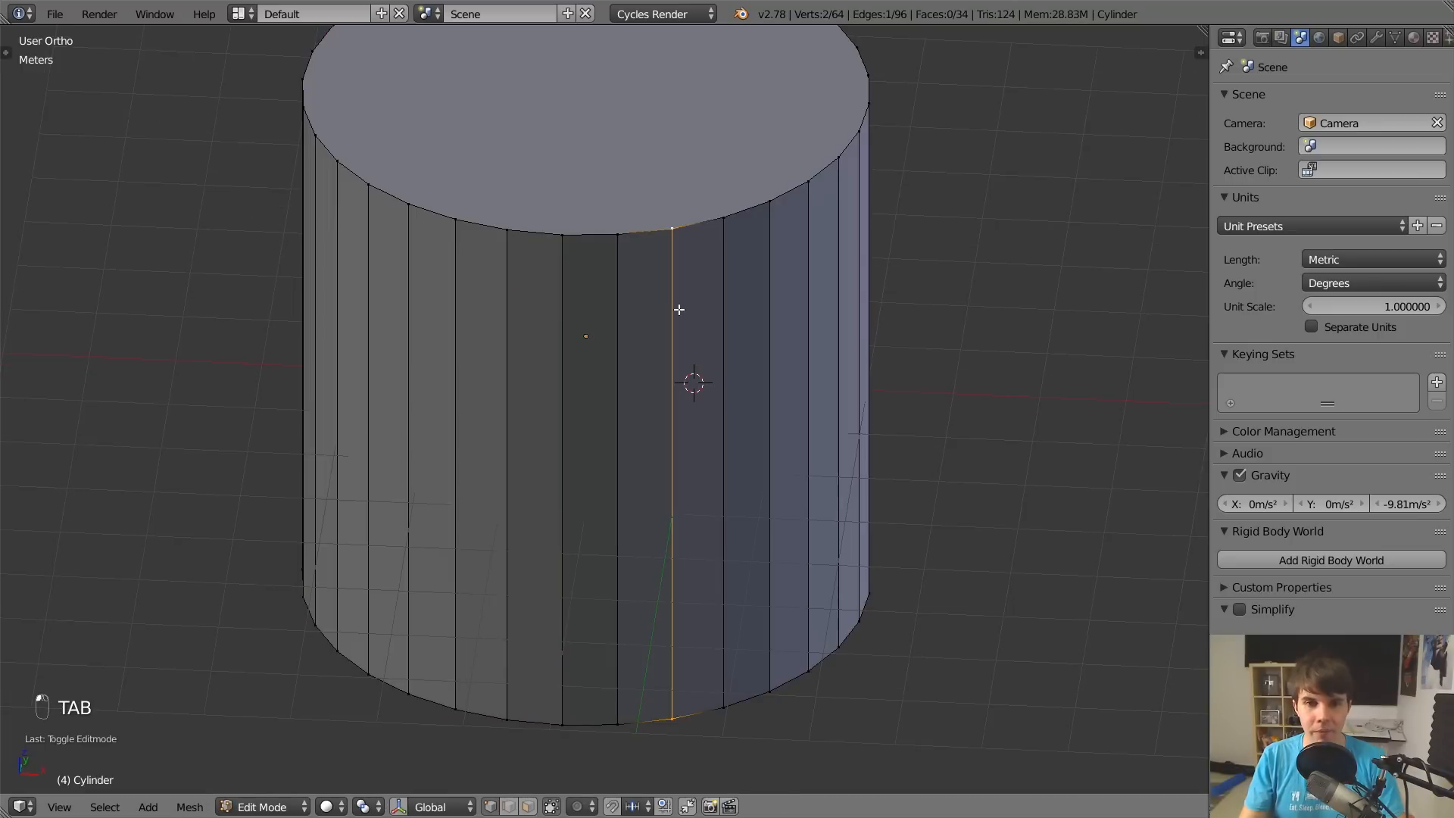
left_click(720, 303, "alt")
left_click(799, 273, "alt")
left_click(773, 271, "alt")
left_click(718, 305, "alt")
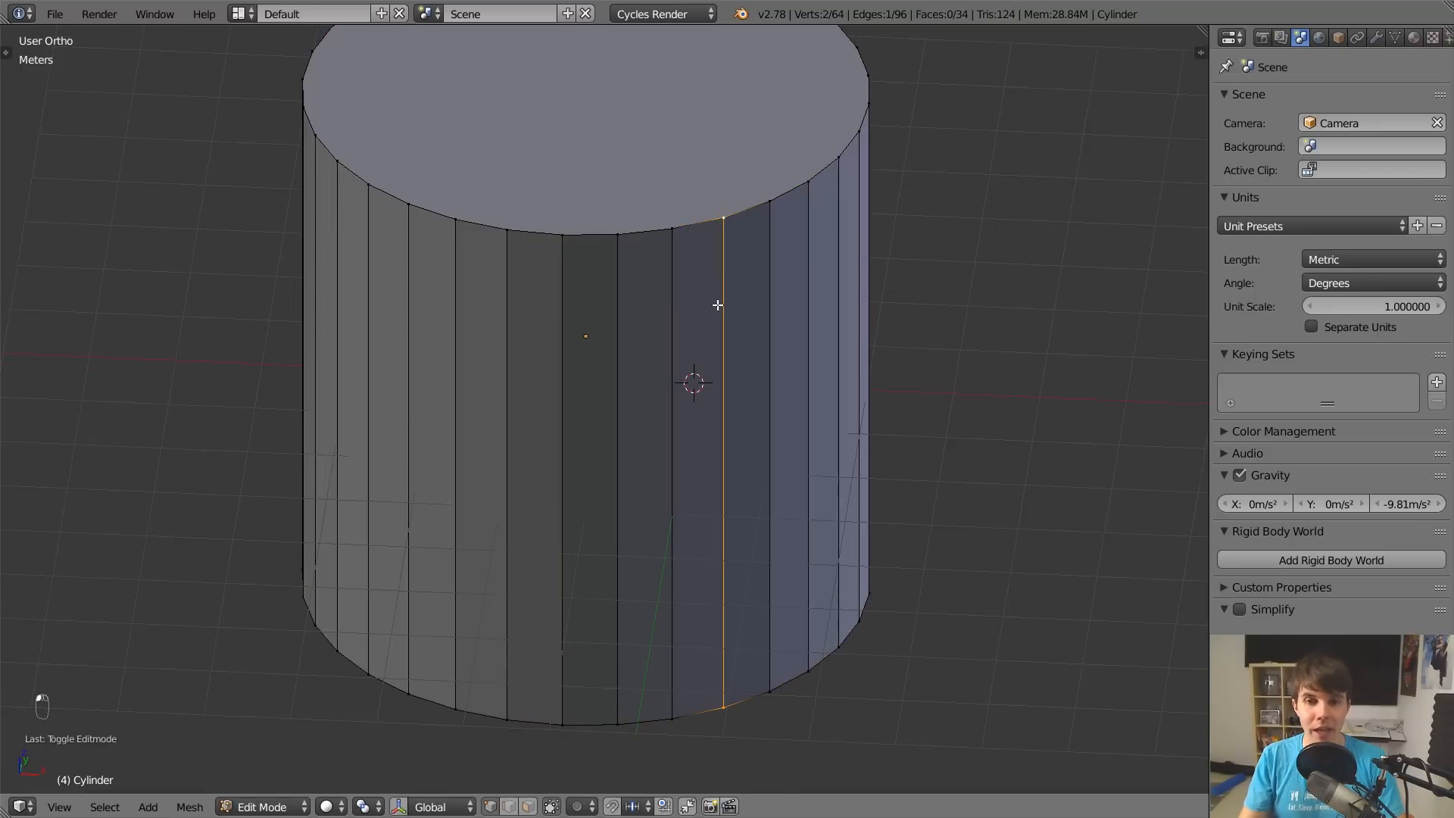
key("Tab")
Add a Subdivision Surface modifier to the cylinder.
left_click(1376, 37)
left_click(1298, 100)
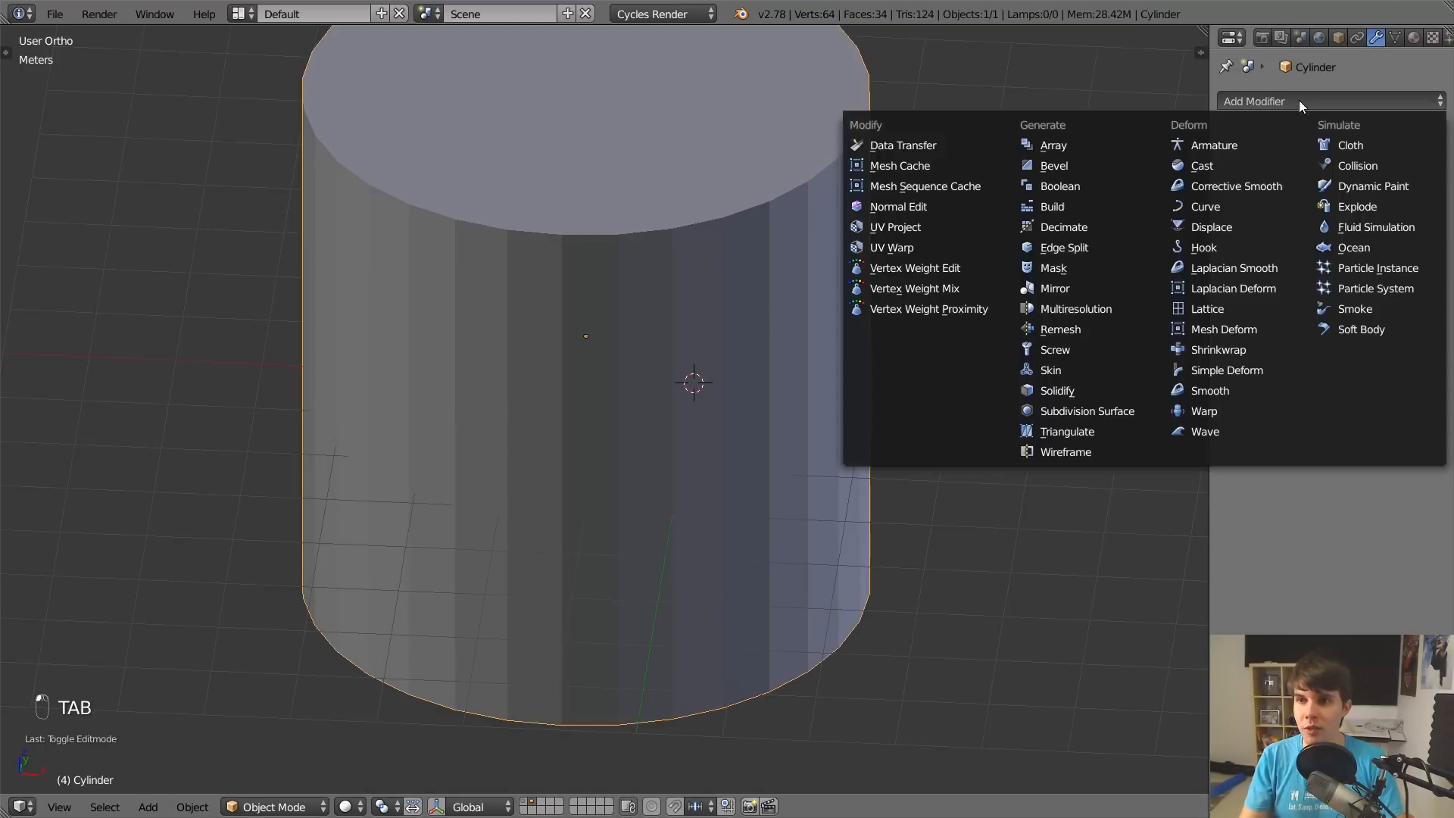
left_click(1089, 402)
scroll(848, 448, "down", 2)
Add two edge loops around the cylinder, one slid close to its top rim and one close to its bottom rim.
key("Tab")
key("ctrl+r")
left_click(790, 347)
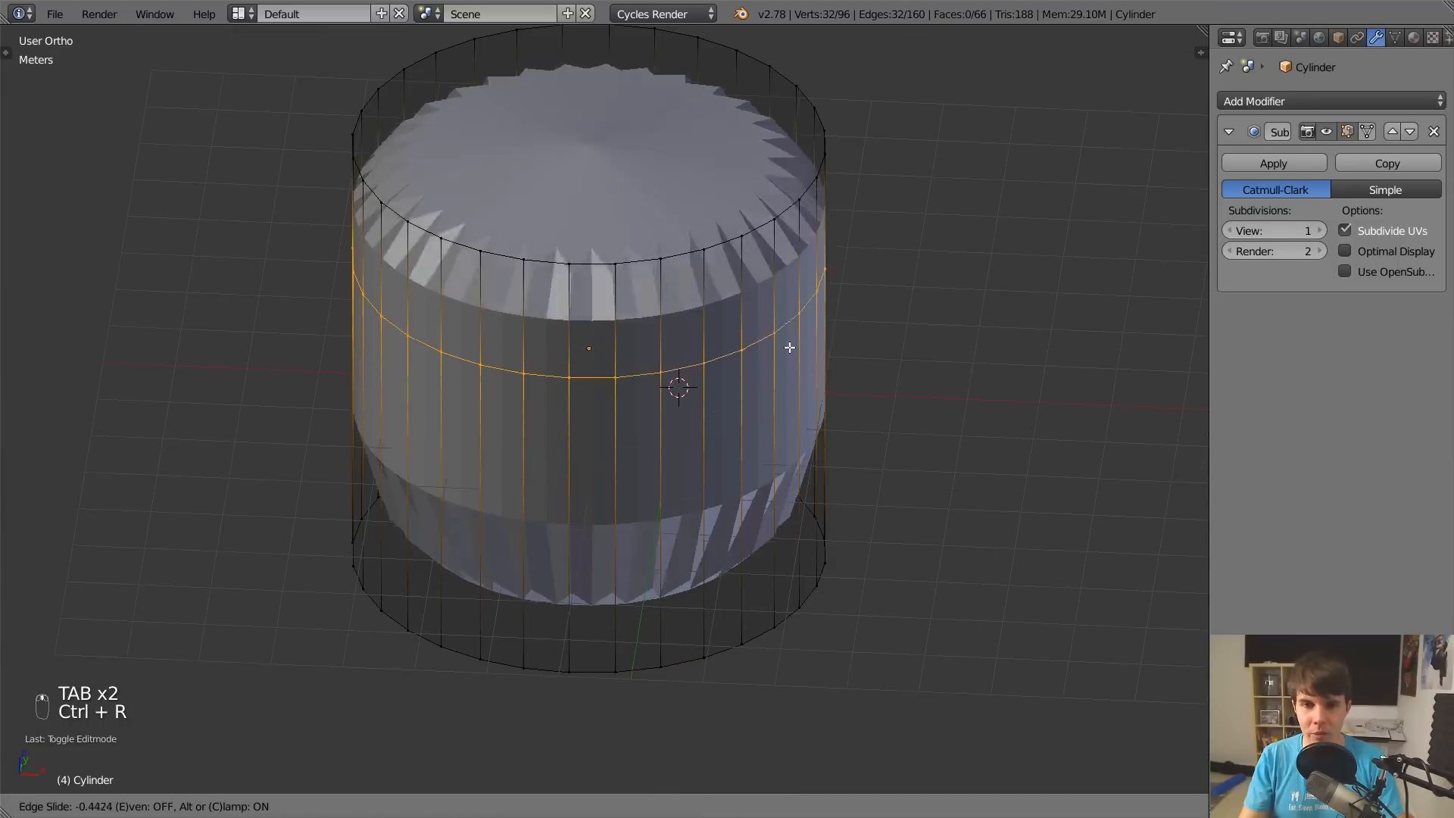
left_click(720, 273)
key("ctrl+r")
left_click(850, 509)
left_click(849, 557)
key("Tab")
scroll(720, 423, "up", 3)
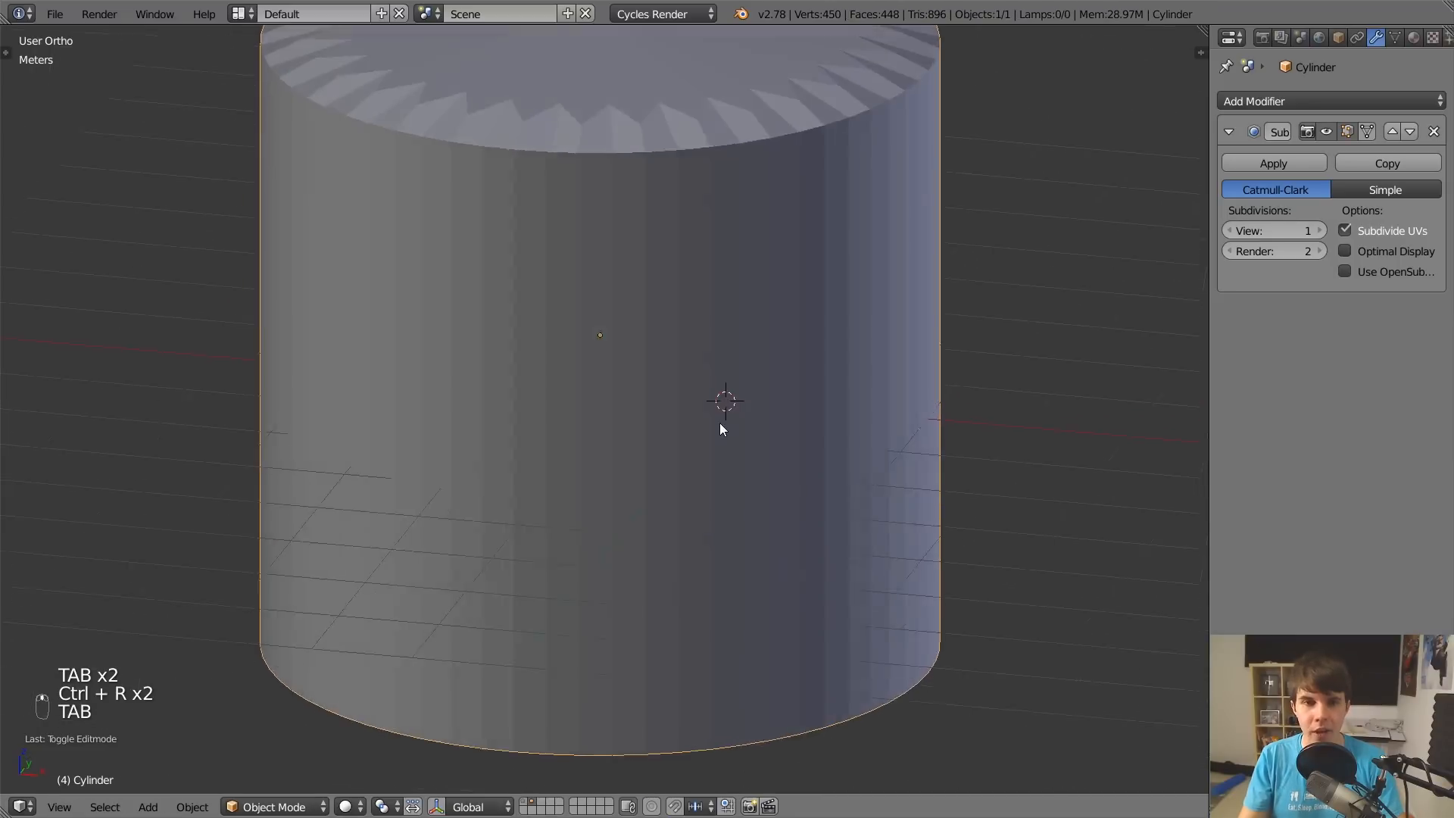
Raise the modifier's viewport subdivisions to 4 and check the smoothness of the cylinder's sides and rim.
left_click(1322, 231)
left_click(1321, 231)
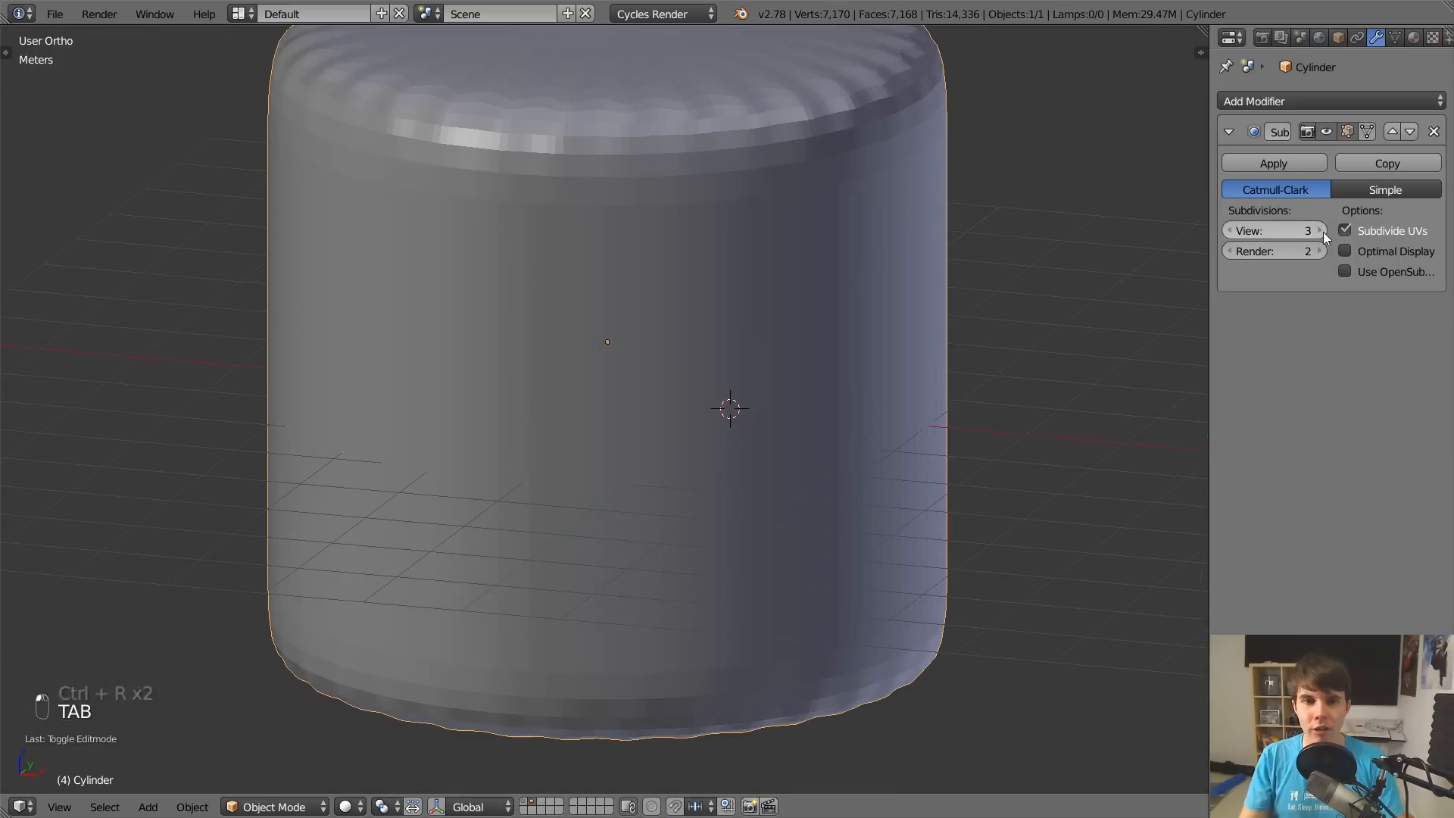
left_click(1322, 231)
scroll(615, 319, "up", 2)
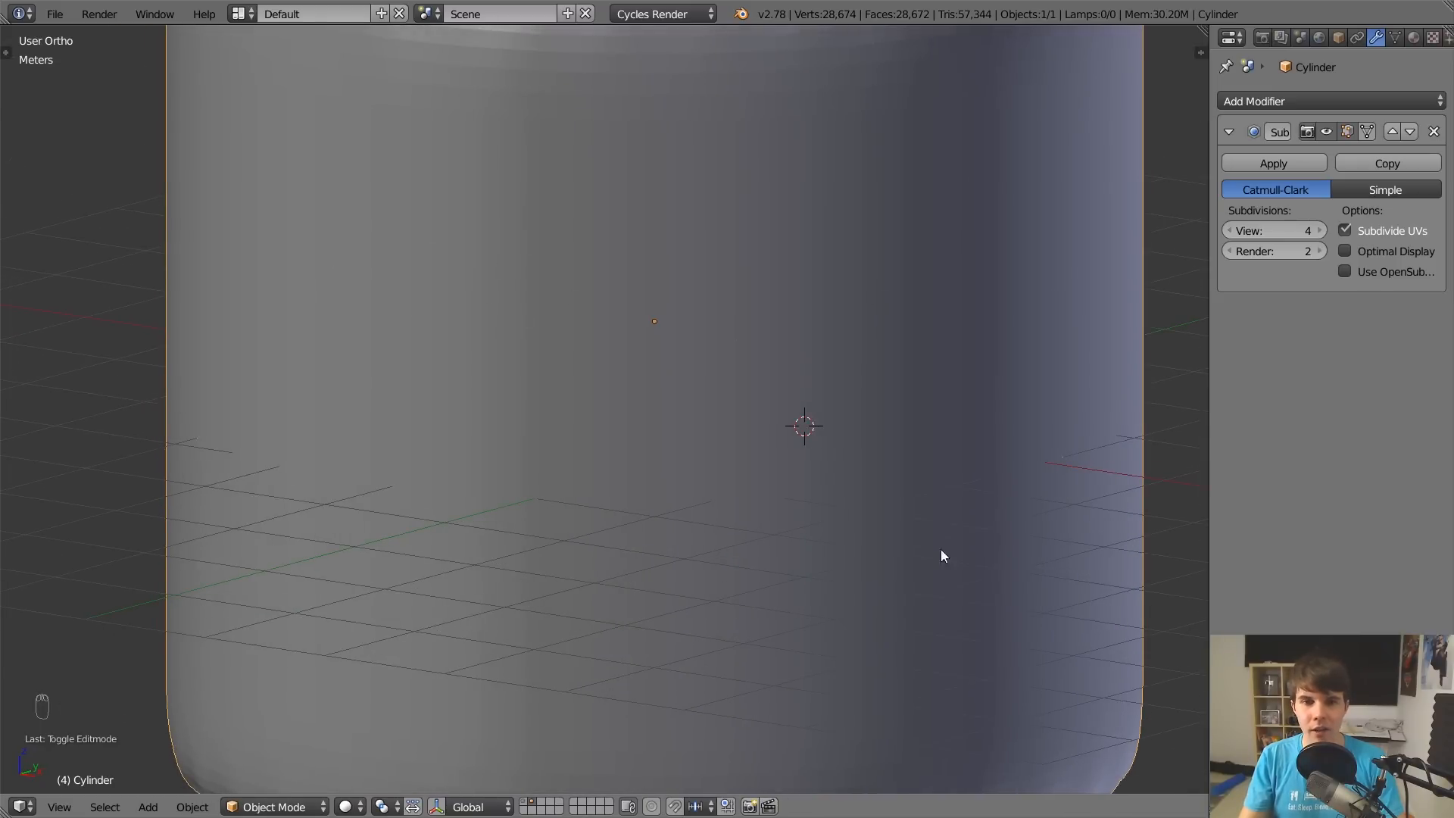
scroll(712, 498, "down", 5)
scroll(660, 439, "up", 2)
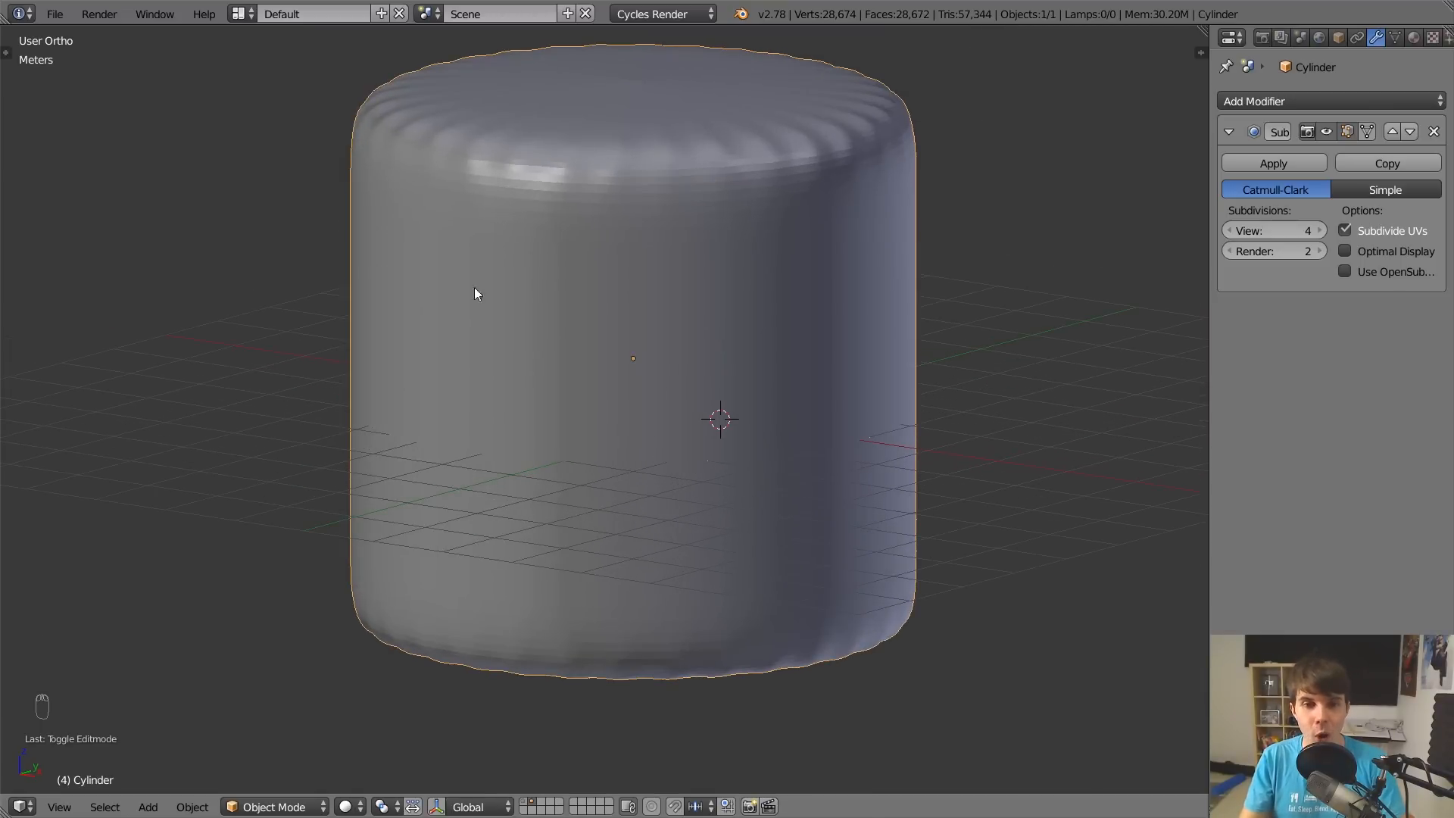
Check the ripples around the smoothed cylinder's top edge and delete the cylinder.
mouse_move(474, 293)
middle_mouse_down()
mouse_move(659, 363)
mouse_move(593, 358)
mouse_move(771, 384)
middle_mouse_up()
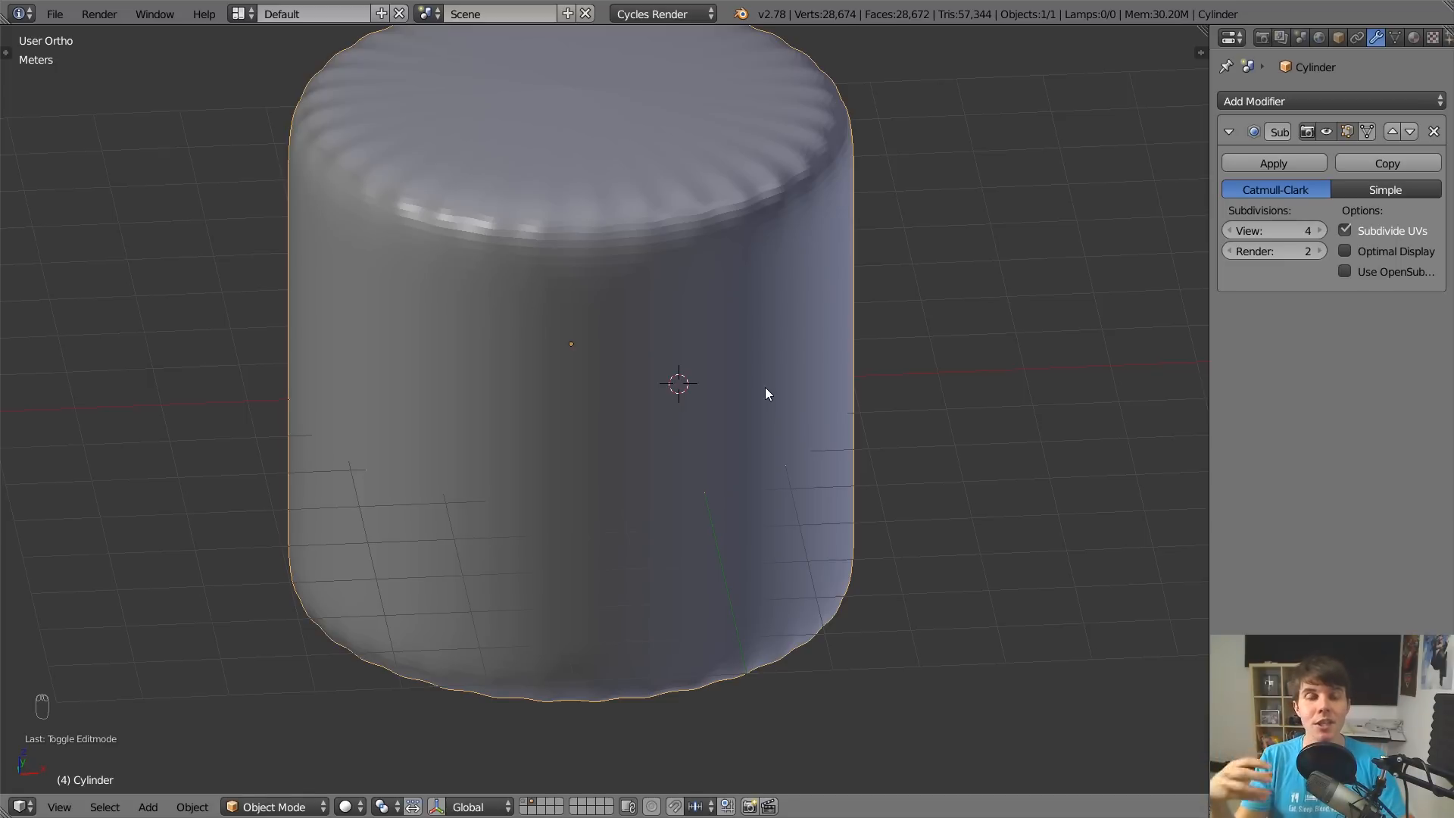
scroll(766, 390, "down", 2)
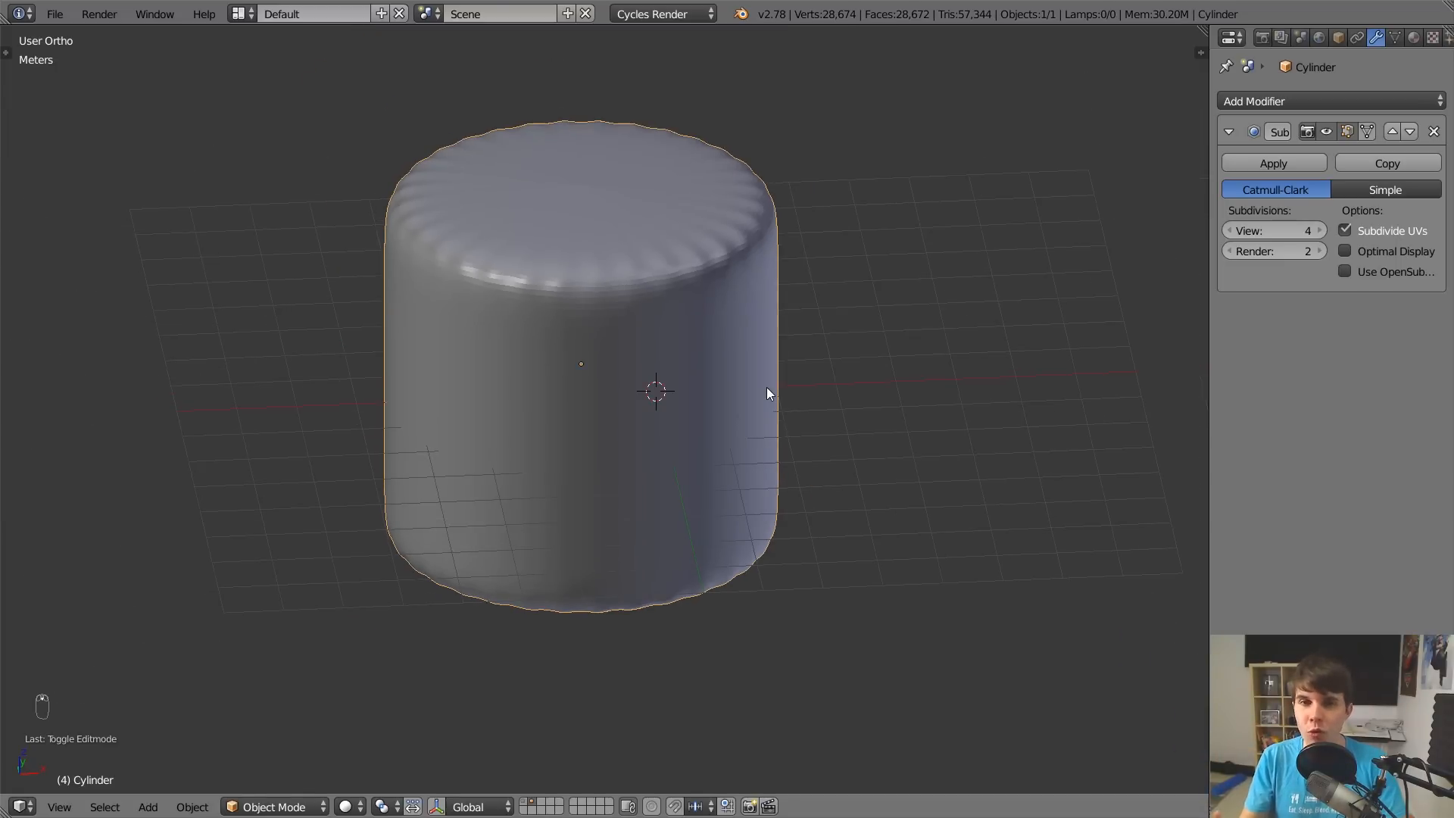
scroll(767, 389, "up", 2)
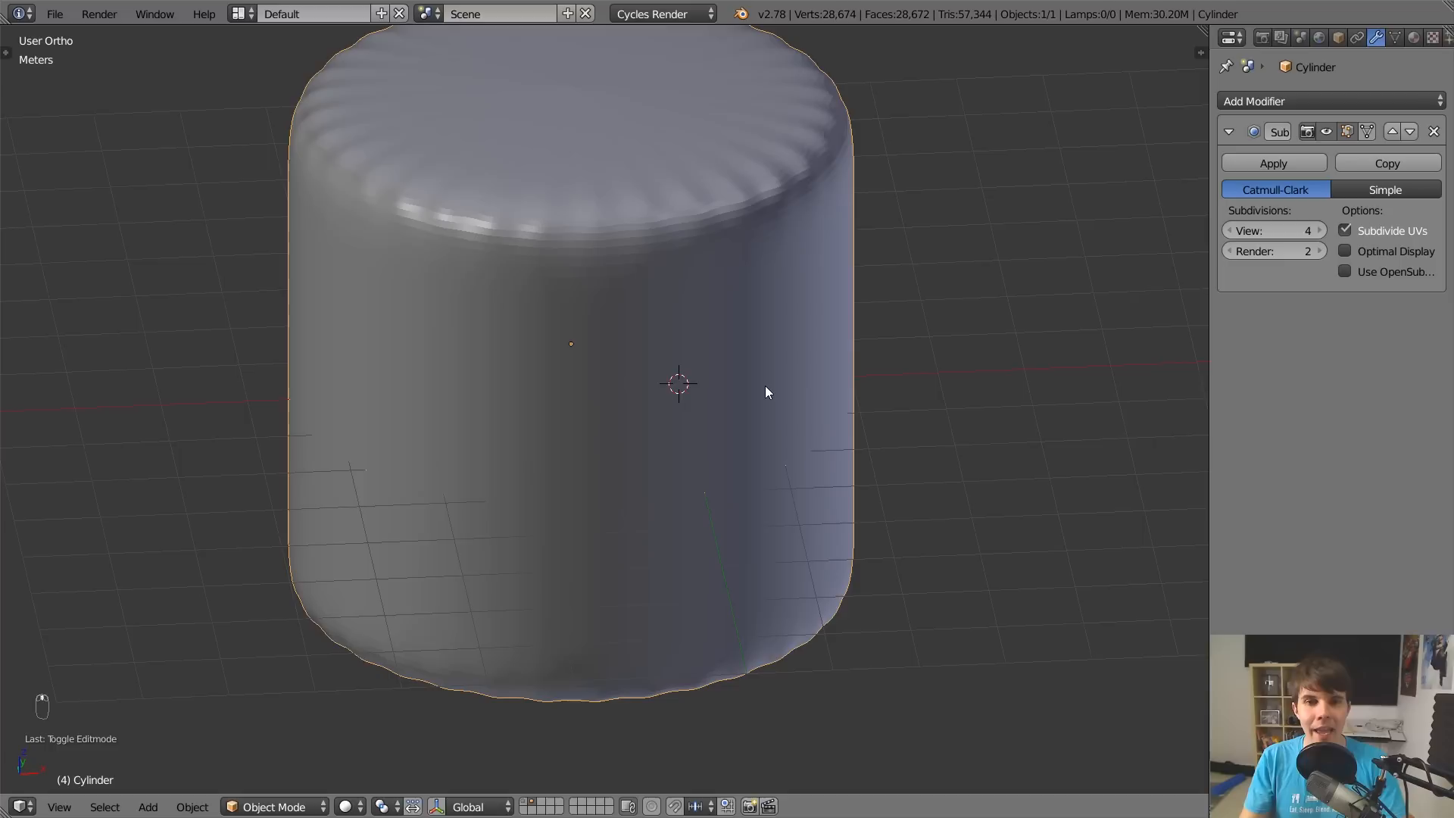
key("x")
left_click(747, 422)
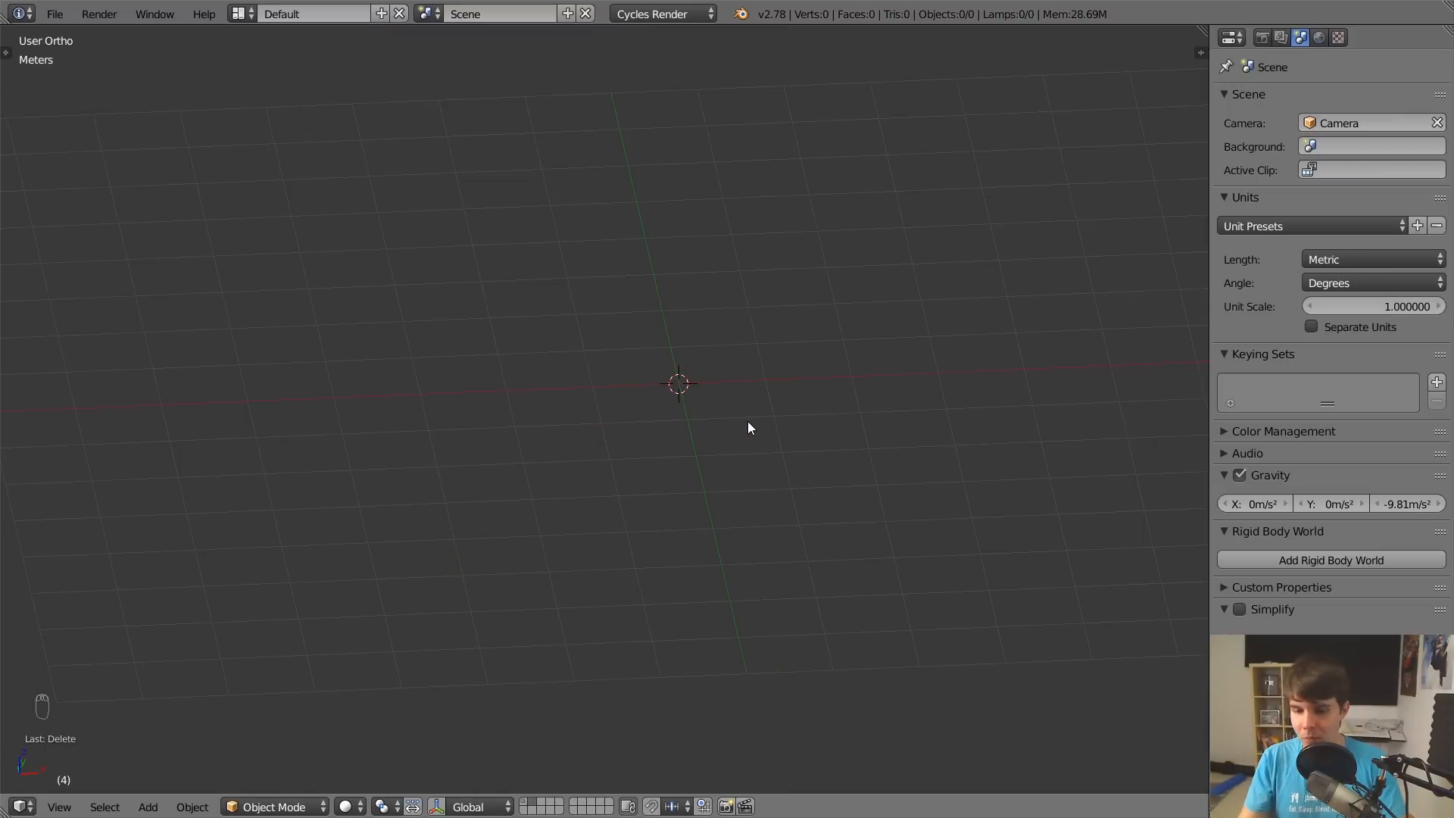
Add a new cylinder mesh at the 3D cursor in the front view, over the mug image.
key("KP_4")
key("KP_1")
key("shift+a")
mouse_move(747, 419)
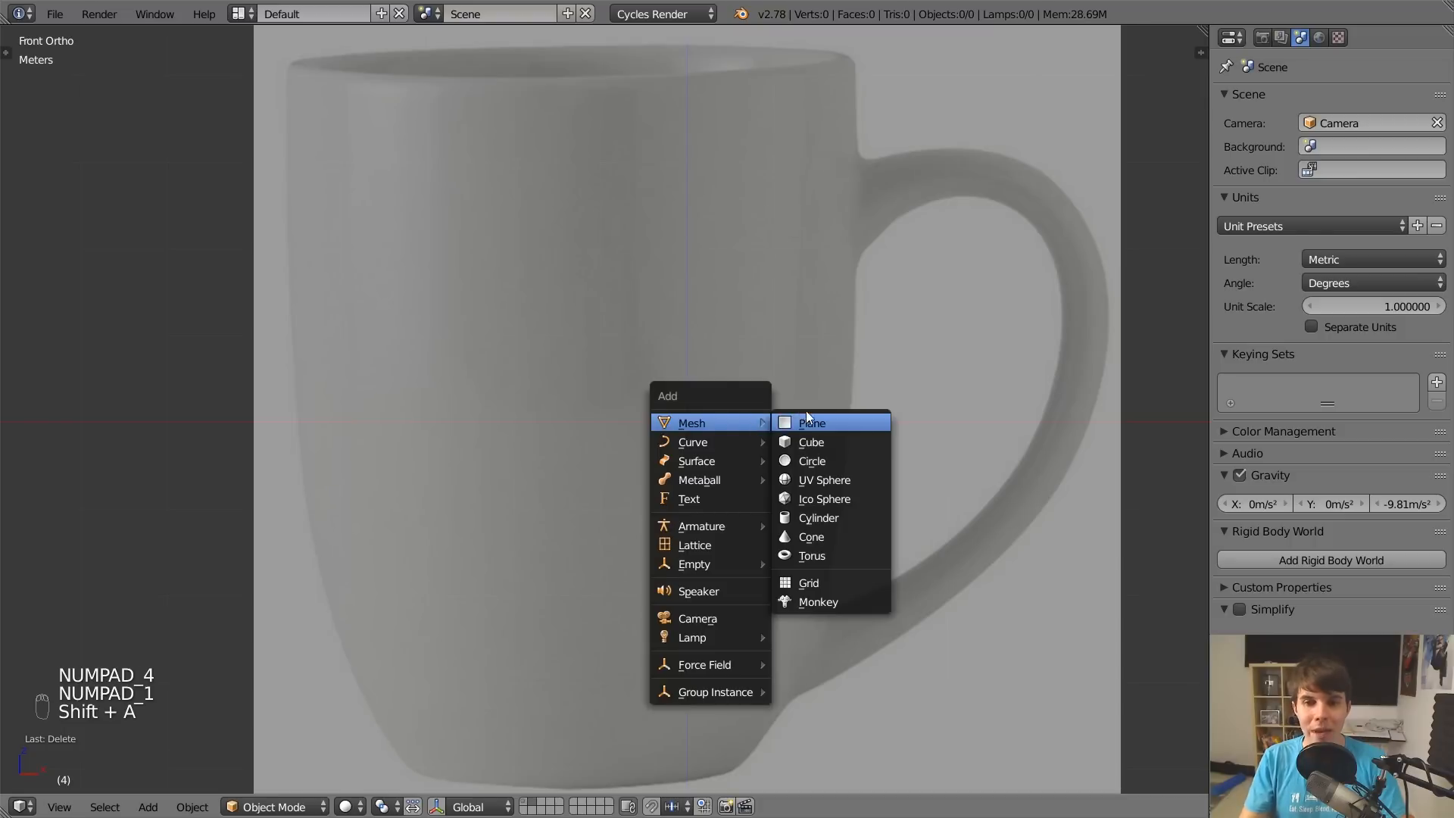
left_click(843, 512)
scroll(842, 511, "up", 1)
middle_click_drag(850, 481, 735, 439, "shift")
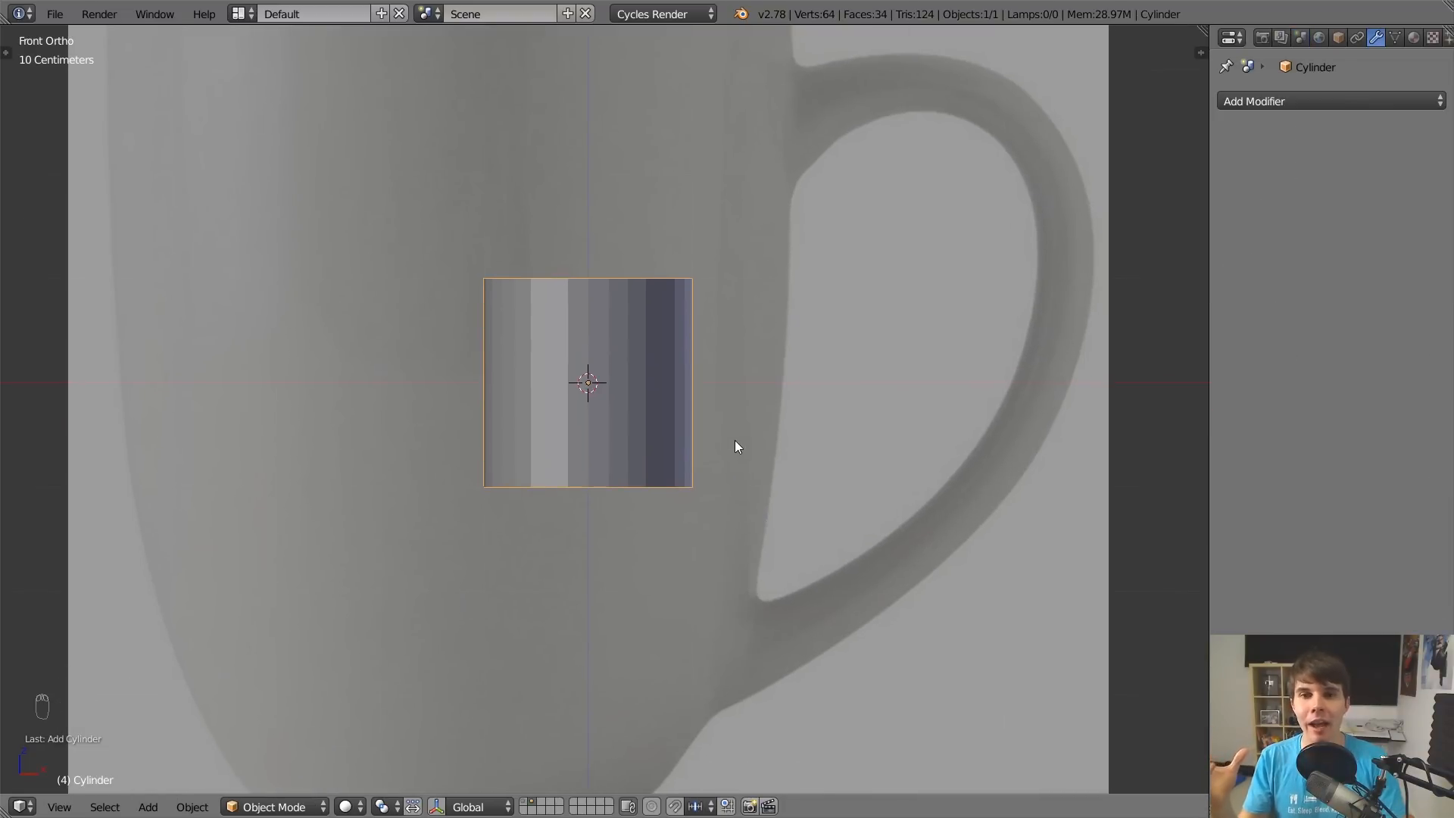
scroll(735, 440, "up", 2)
Display the new cylinder's creation settings and reduce its vertex count to 23.
key("t")
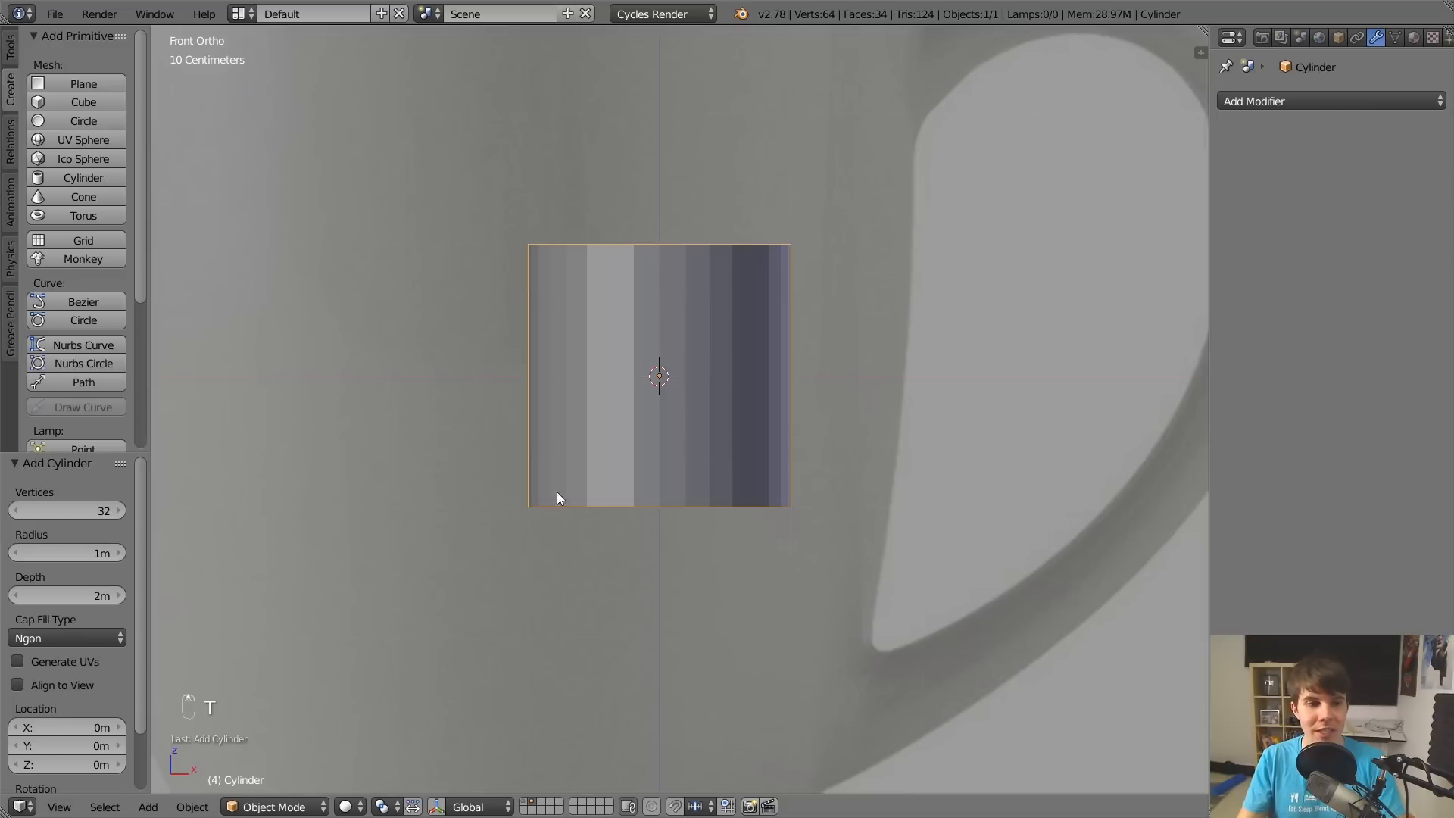
middle_click_drag(662, 407, 638, 436)
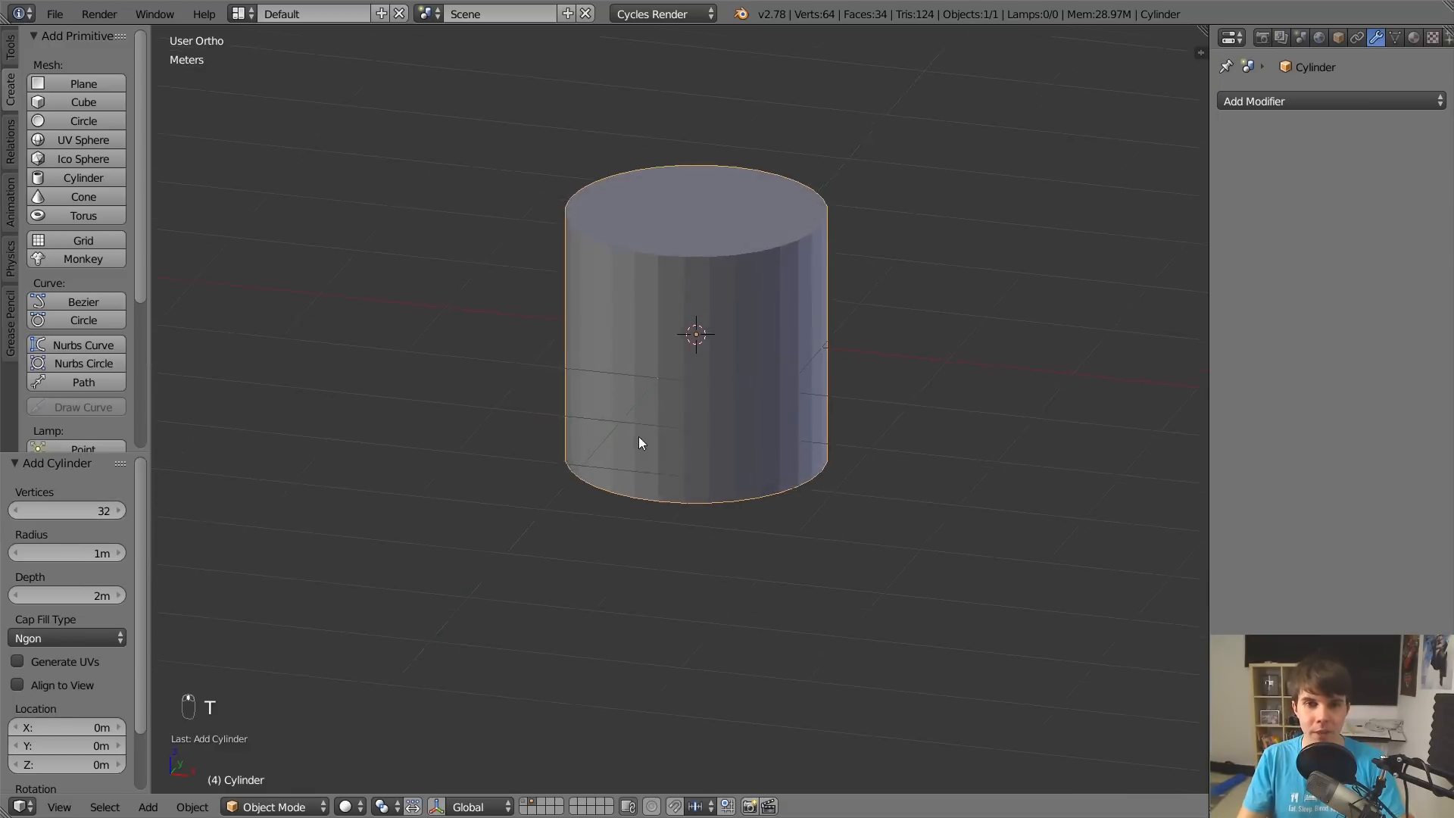
scroll(638, 436, "up", 1)
middle_click_drag(577, 327, 517, 403, "shift")
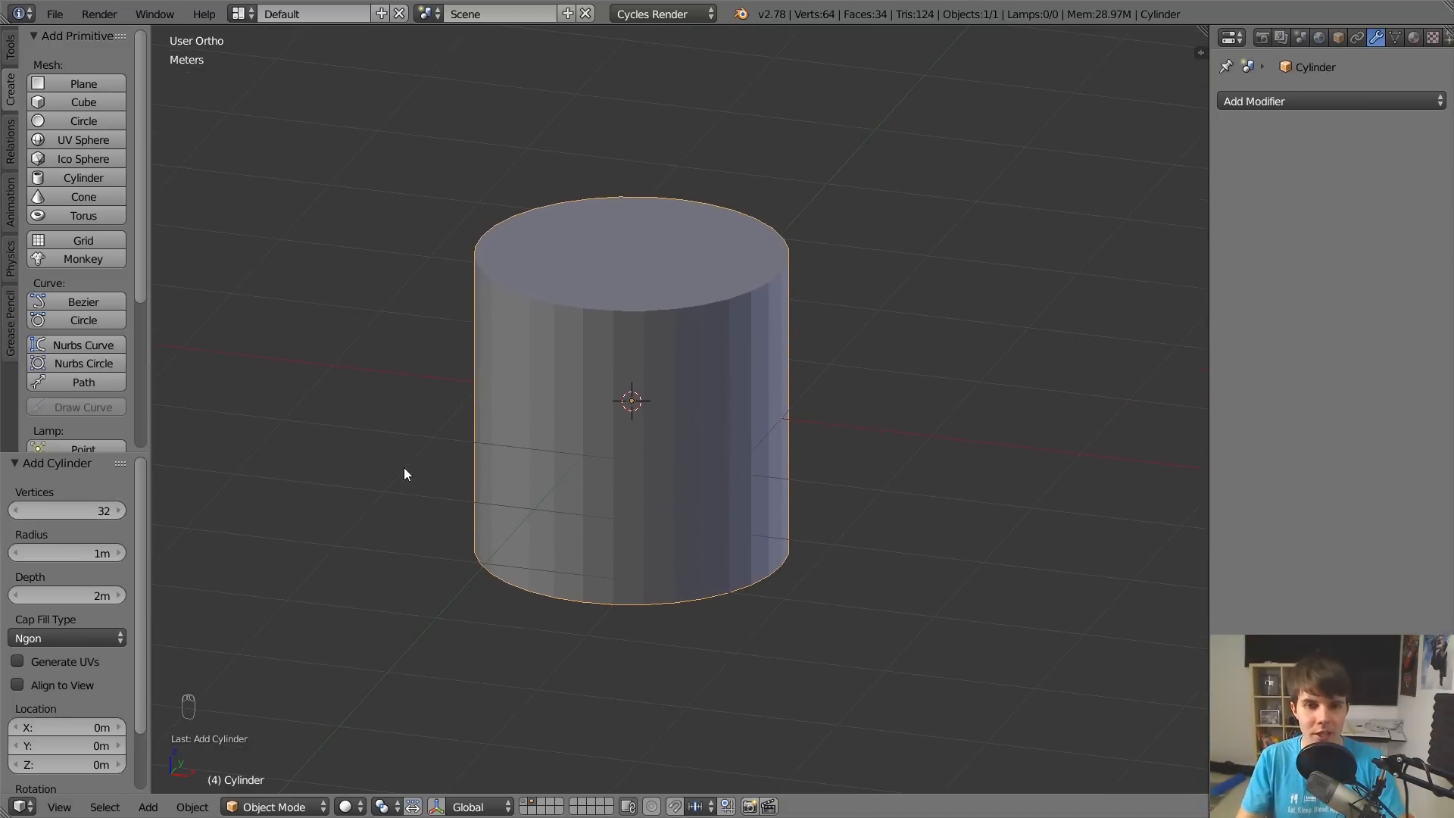
mouse_move(93, 508)
left_mouse_down()
mouse_move(74, 516)
mouse_move(94, 521)
left_mouse_up()
Move the cylinder about 43 cm along the X axis and switch mesh editing on and off.
scroll(682, 477, "down", 1)
key("g")
key("x")
left_click(850, 530)
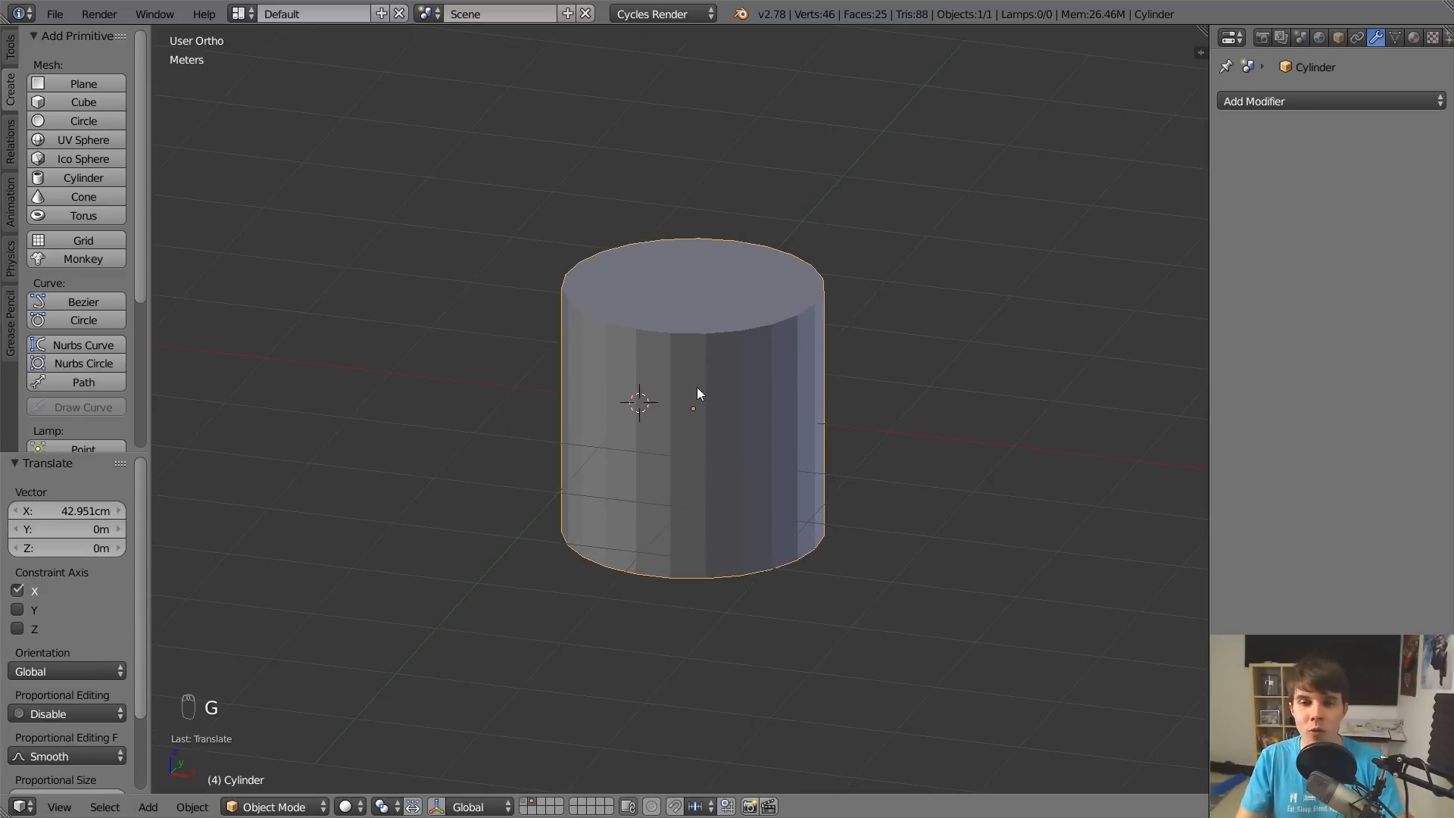
key("Tab")
key("Tab")
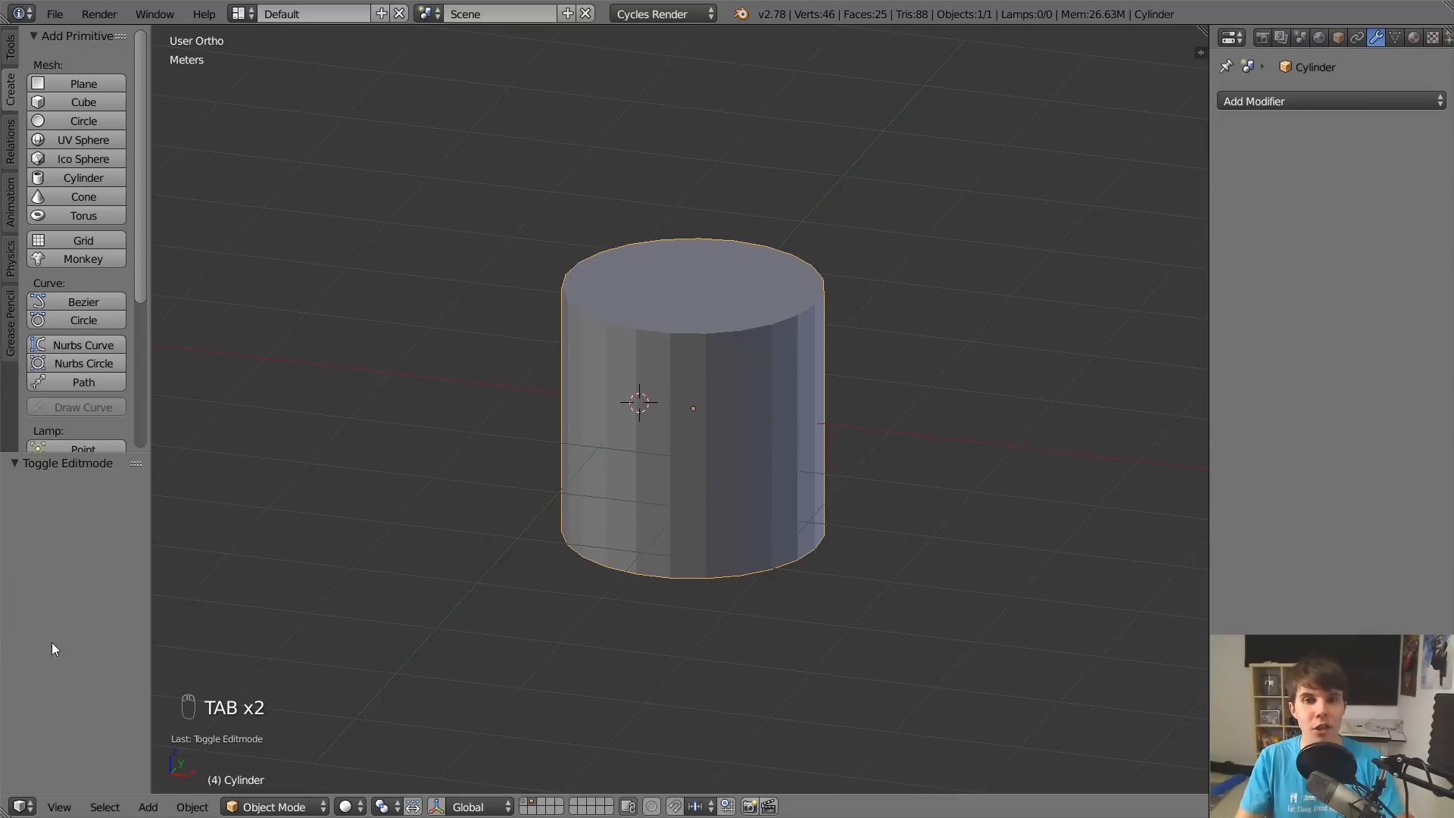
Delete the cylinder and add a fresh one at the 3D cursor.
key("x")
left_click(775, 401)
key("shift+a")
mouse_move(775, 403)
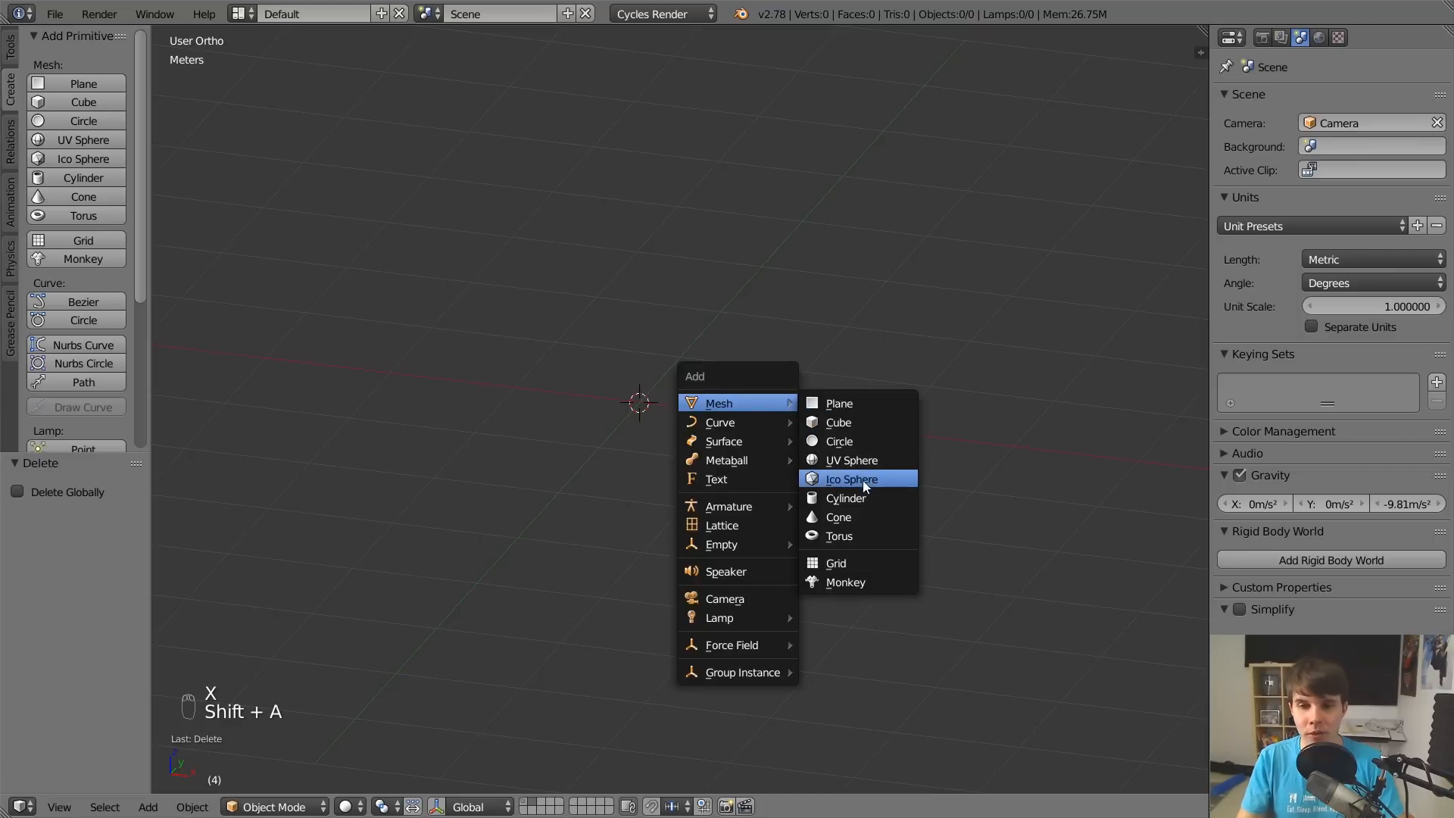
left_click(845, 498)
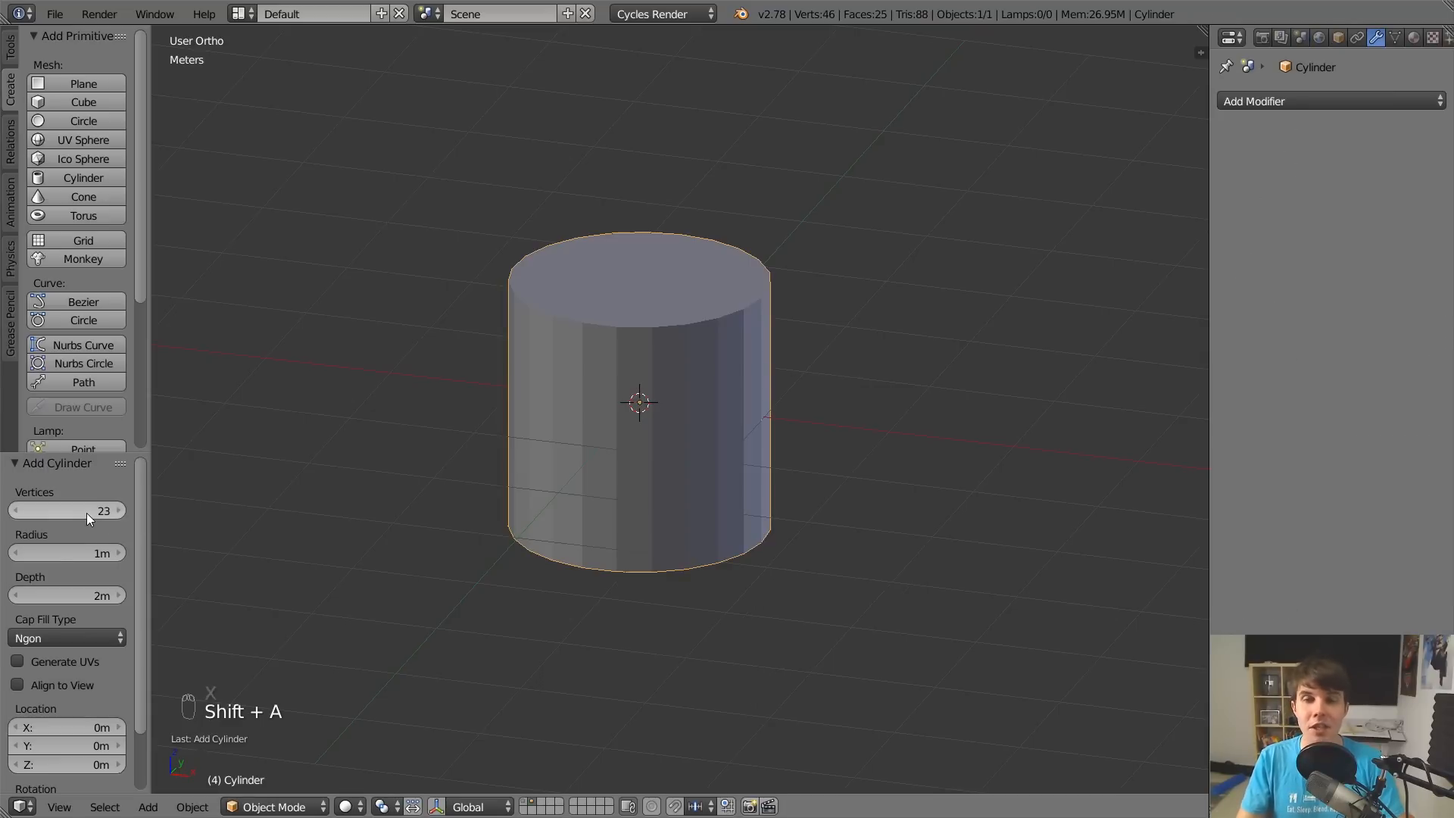
Try different vertex counts for the new cylinder, including 36, 16 and 32.
mouse_move(86, 512)
left_mouse_down()
mouse_move(102, 518)
mouse_move(86, 512)
left_mouse_up()
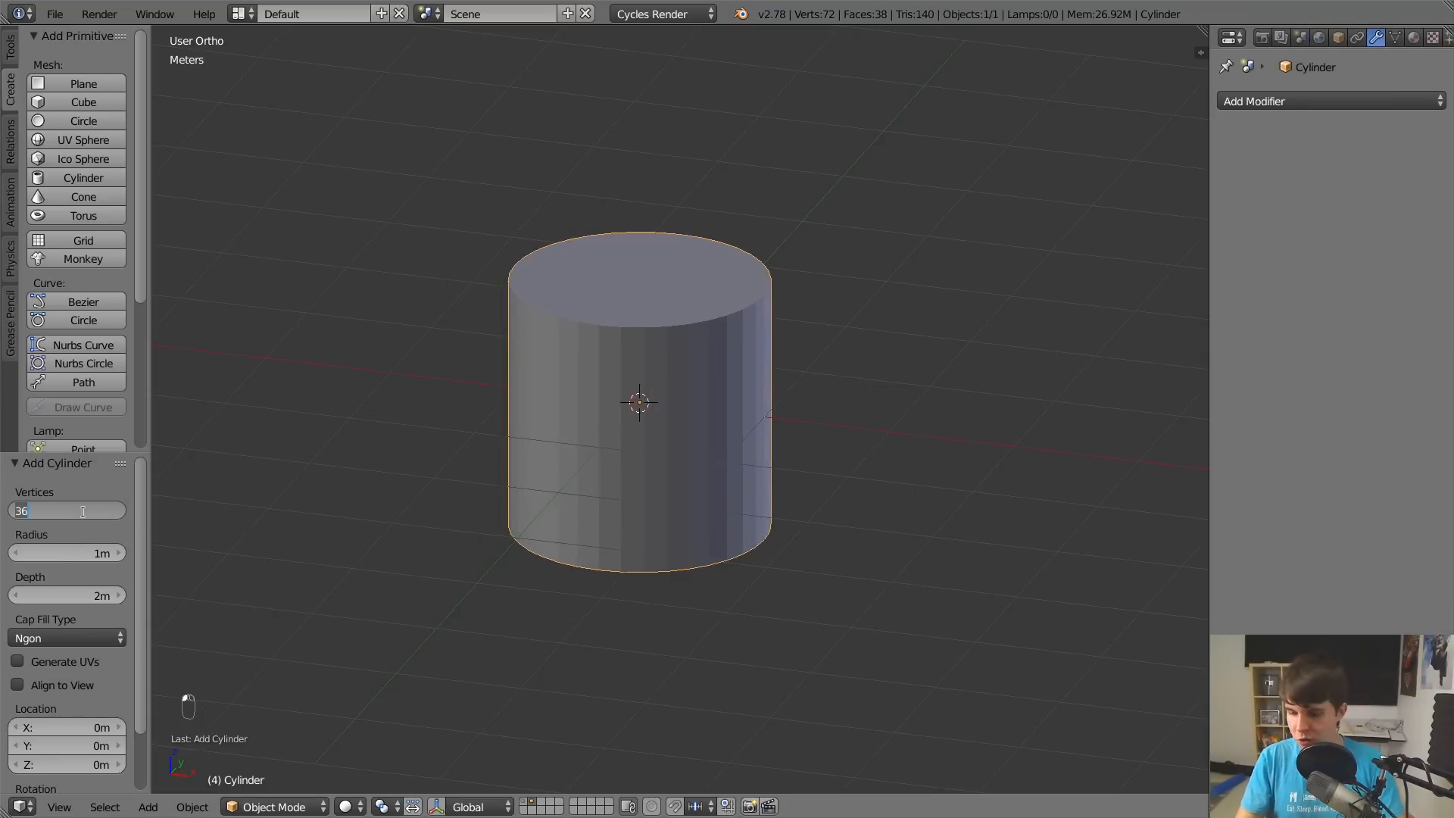
left_click(87, 512)
type("16")
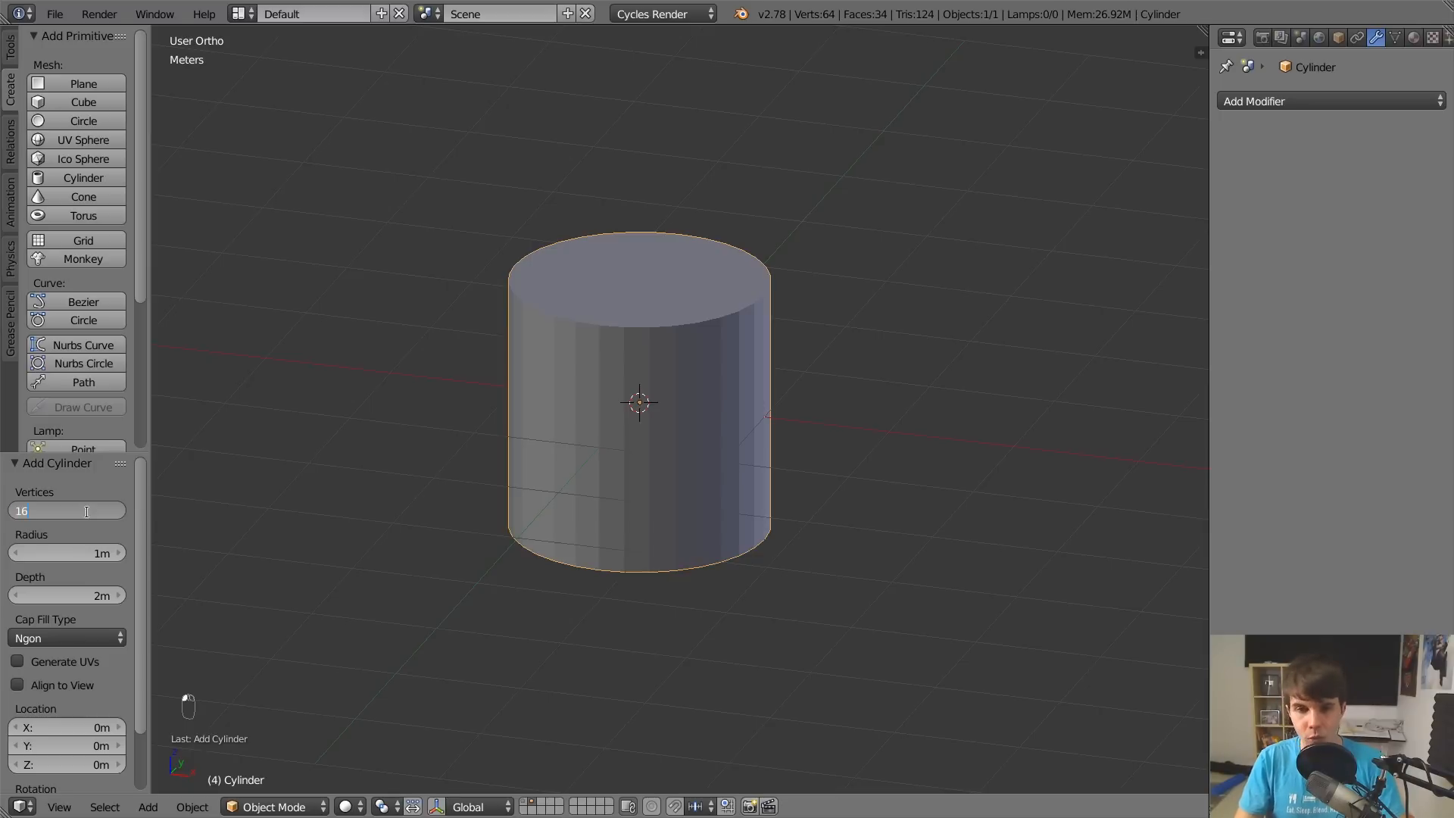
key("Return")
left_click(88, 512)
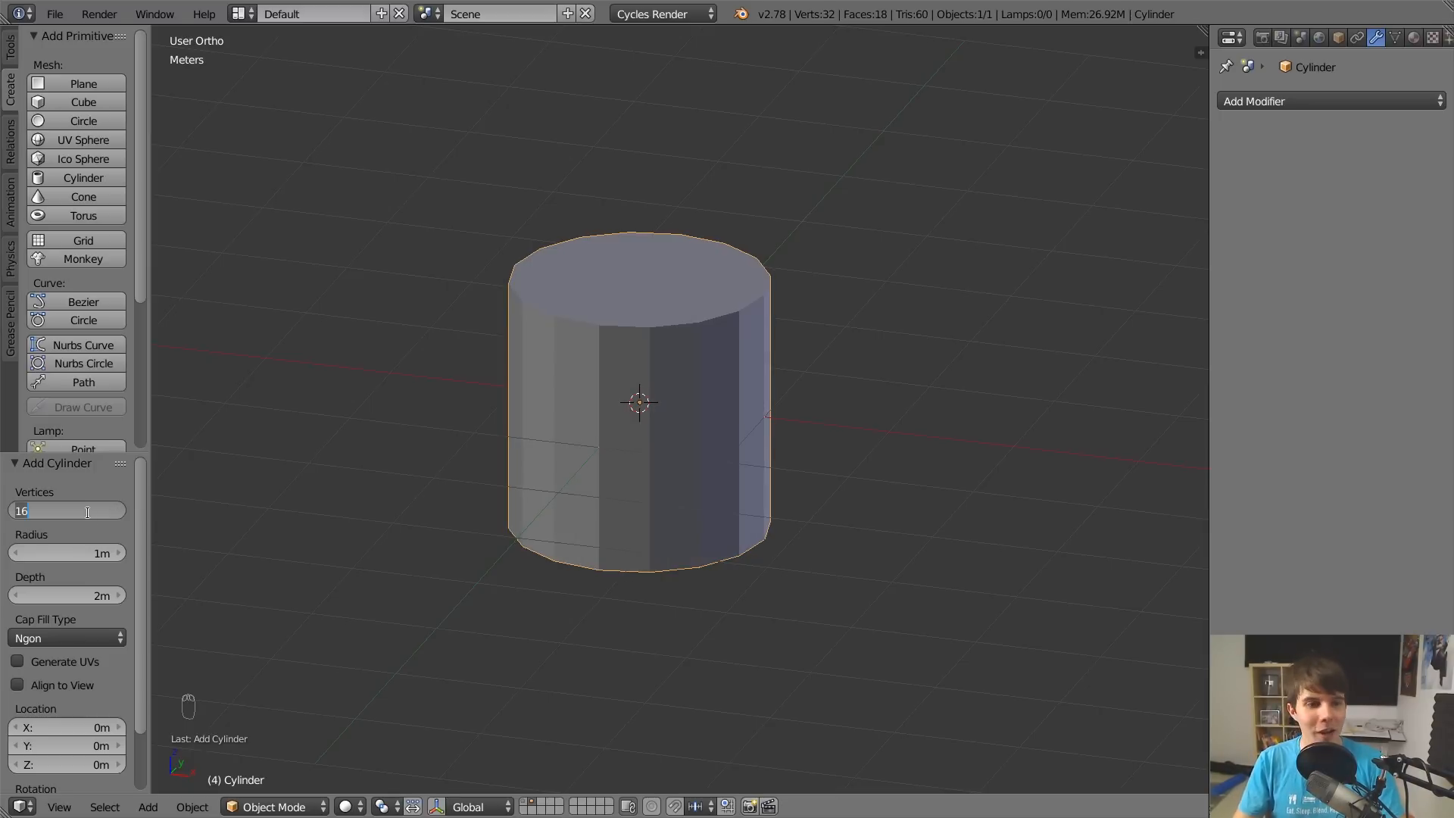
type("32")
key("Return")
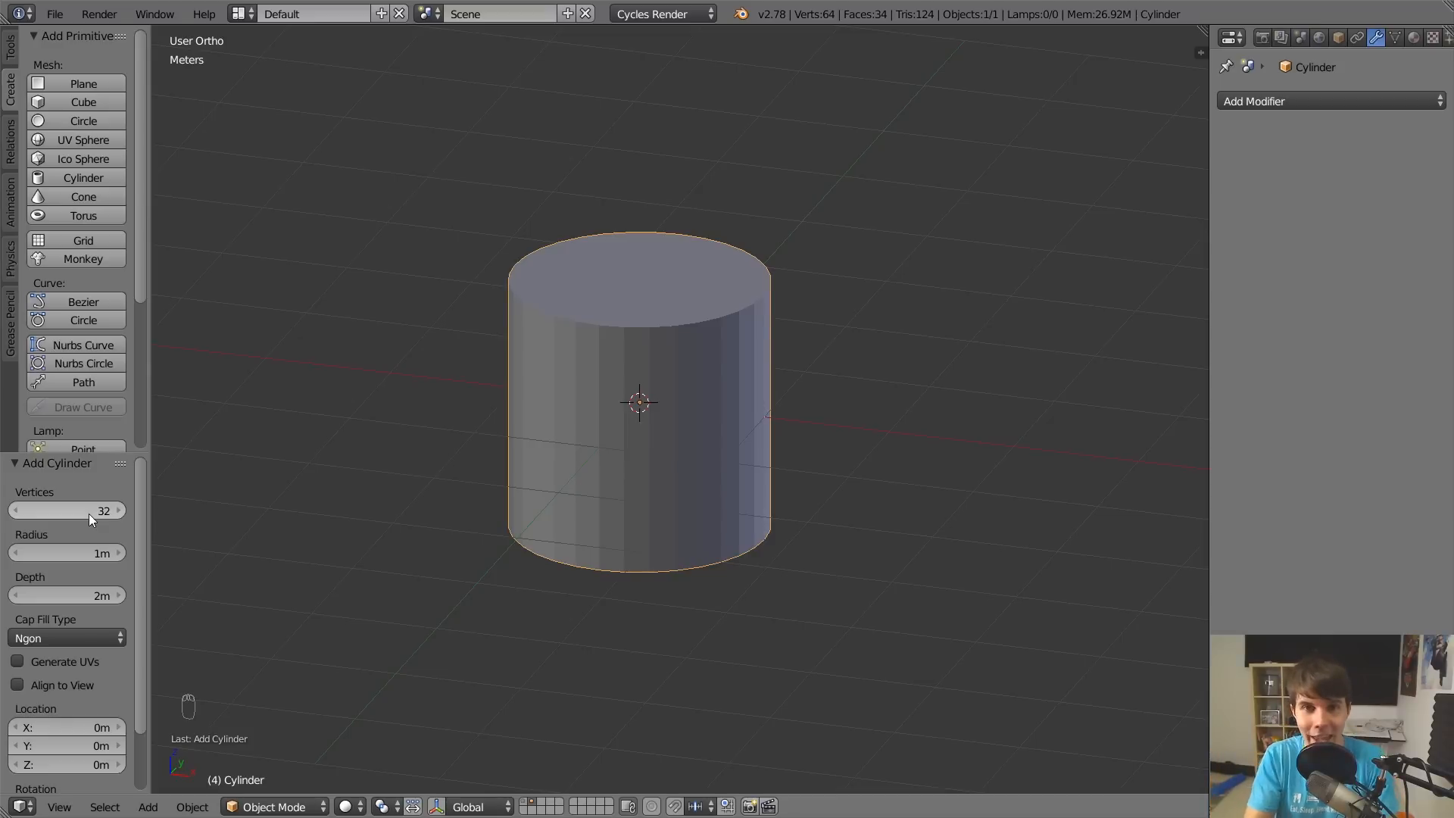
Try calculated vertex counts for the cylinder with the expressions 32/2, 16*8 and 128*3.
left_click(89, 514)
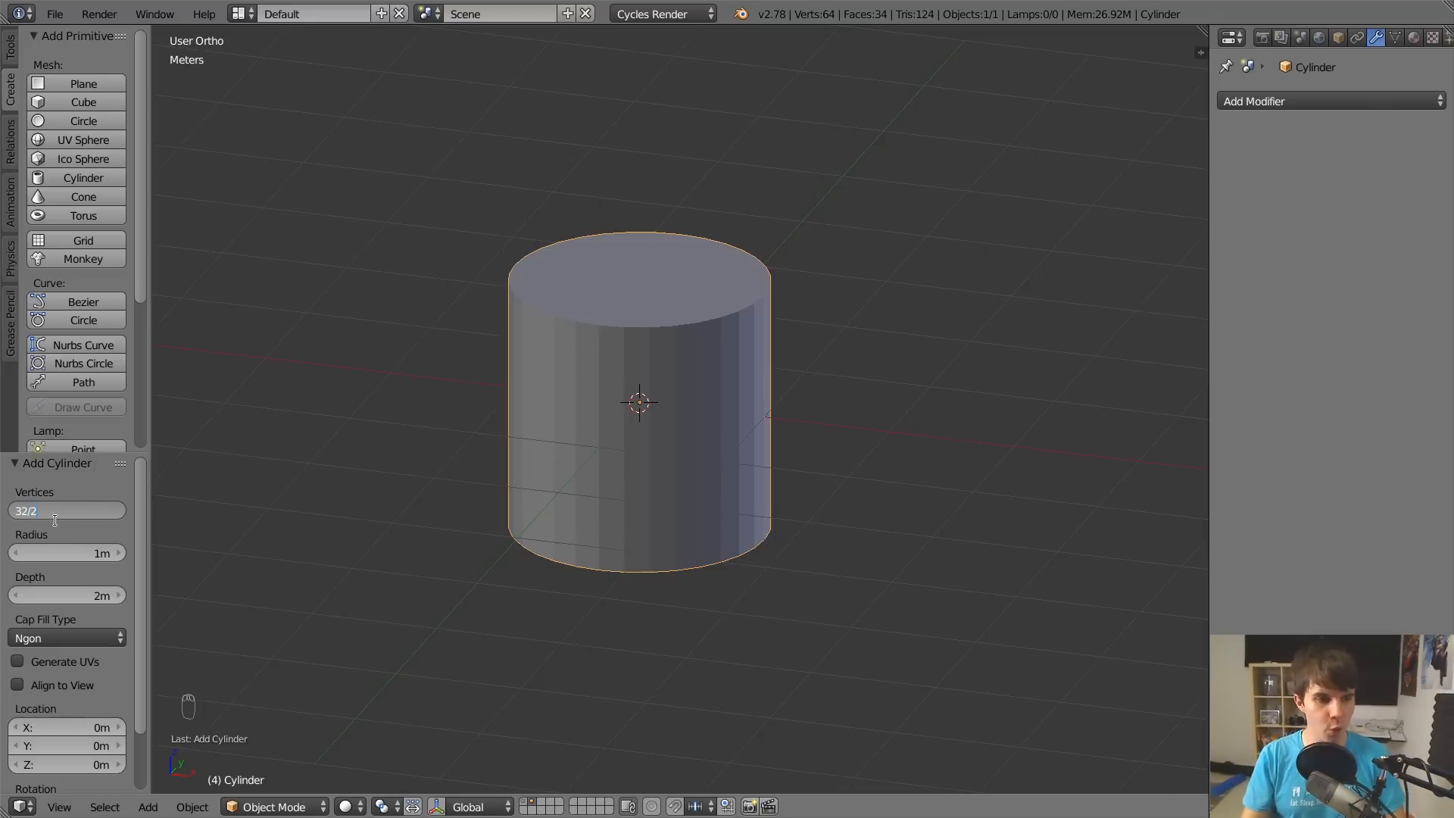
type("2")
key("Return")
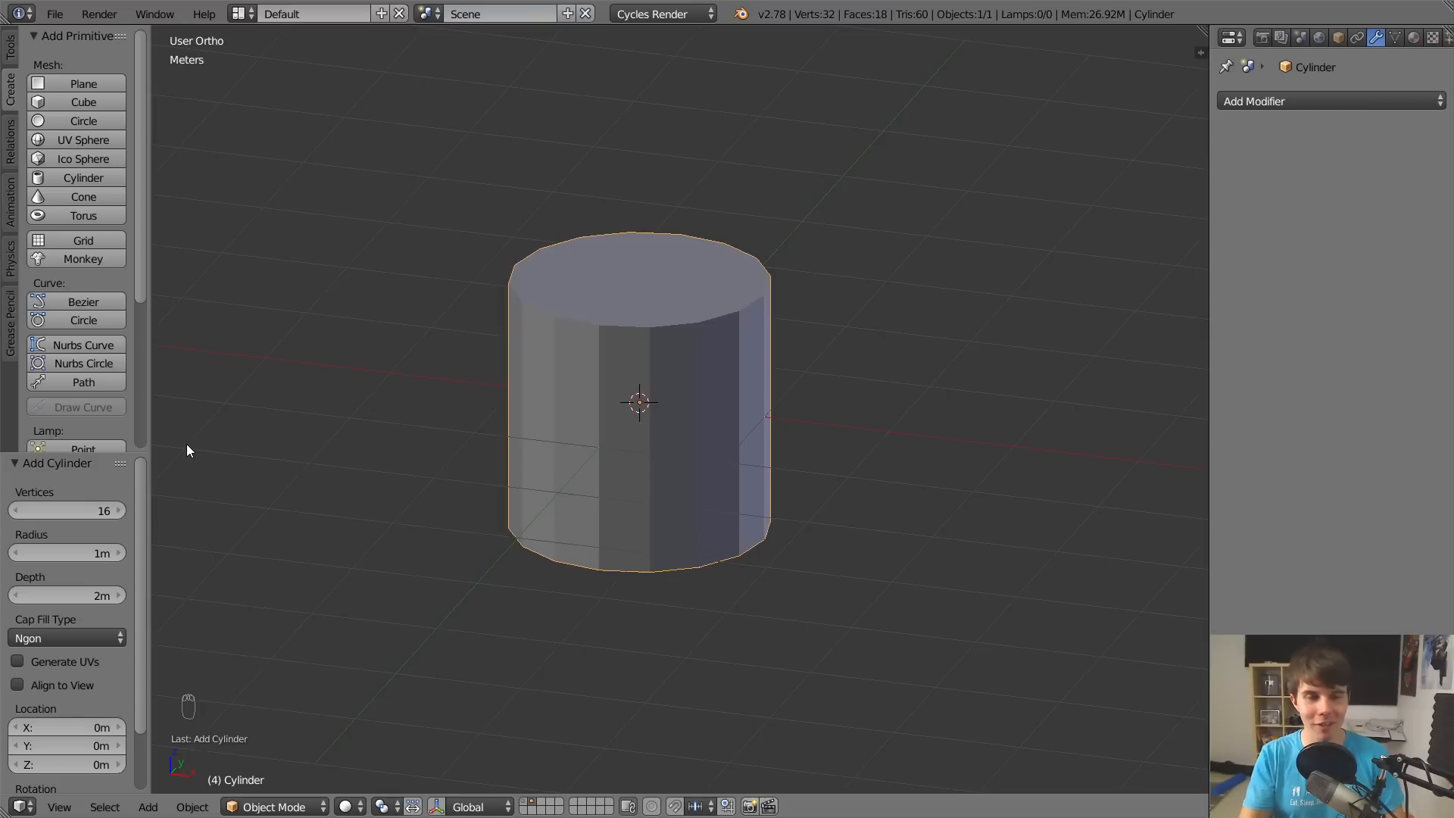
left_click(90, 512)
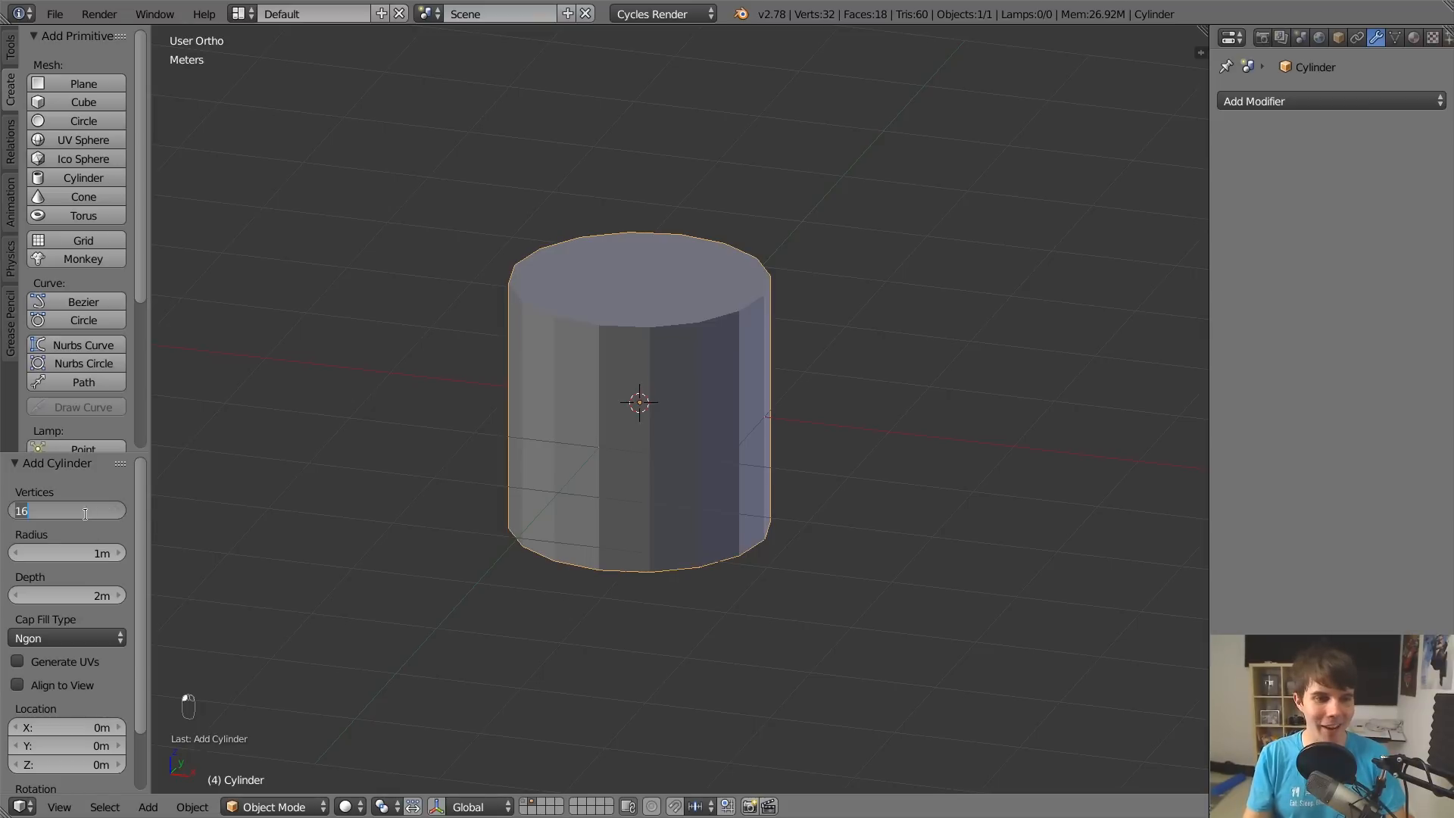
key("End")
type("*")
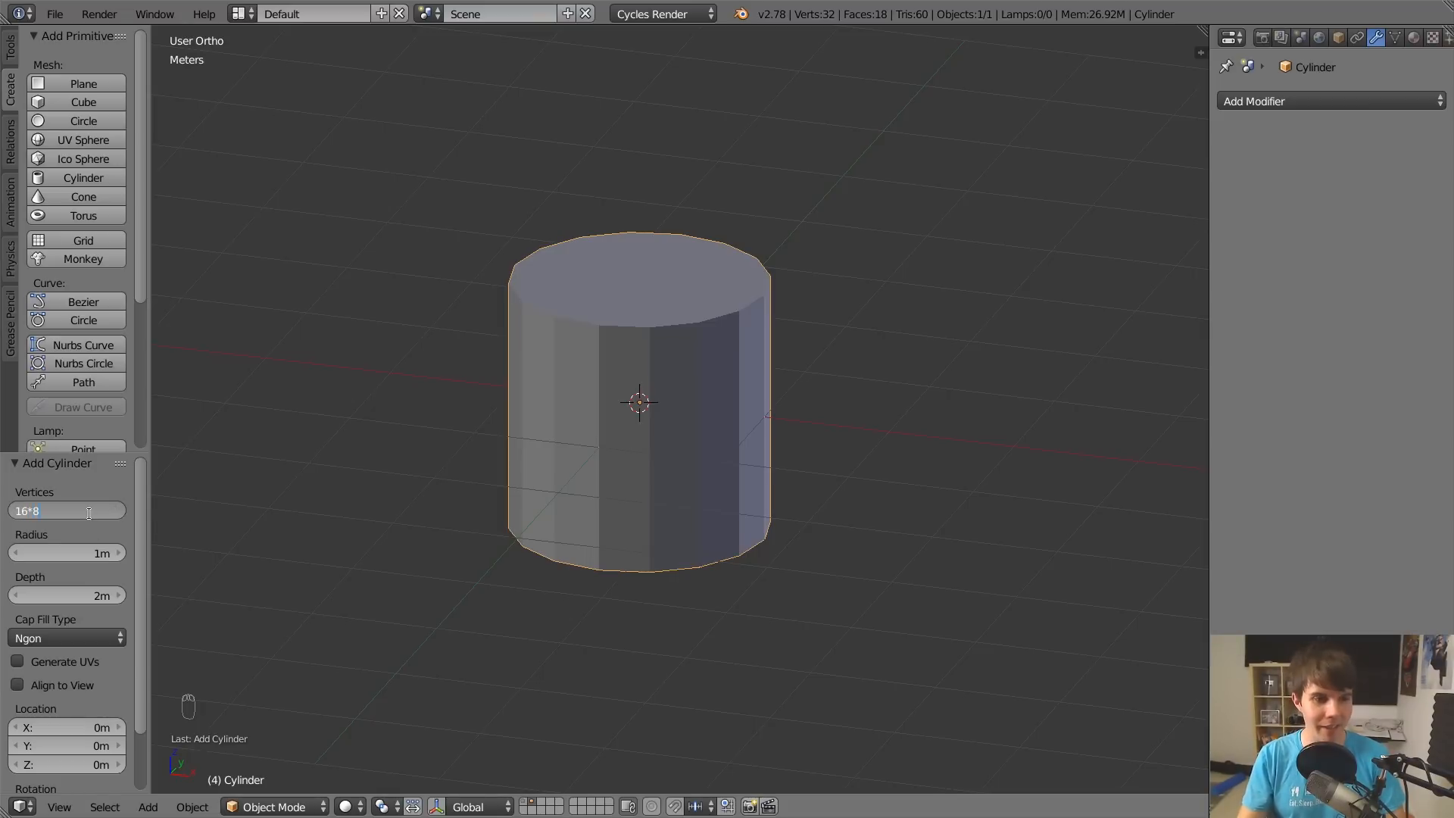
type("8")
key("Return")
left_click(91, 515)
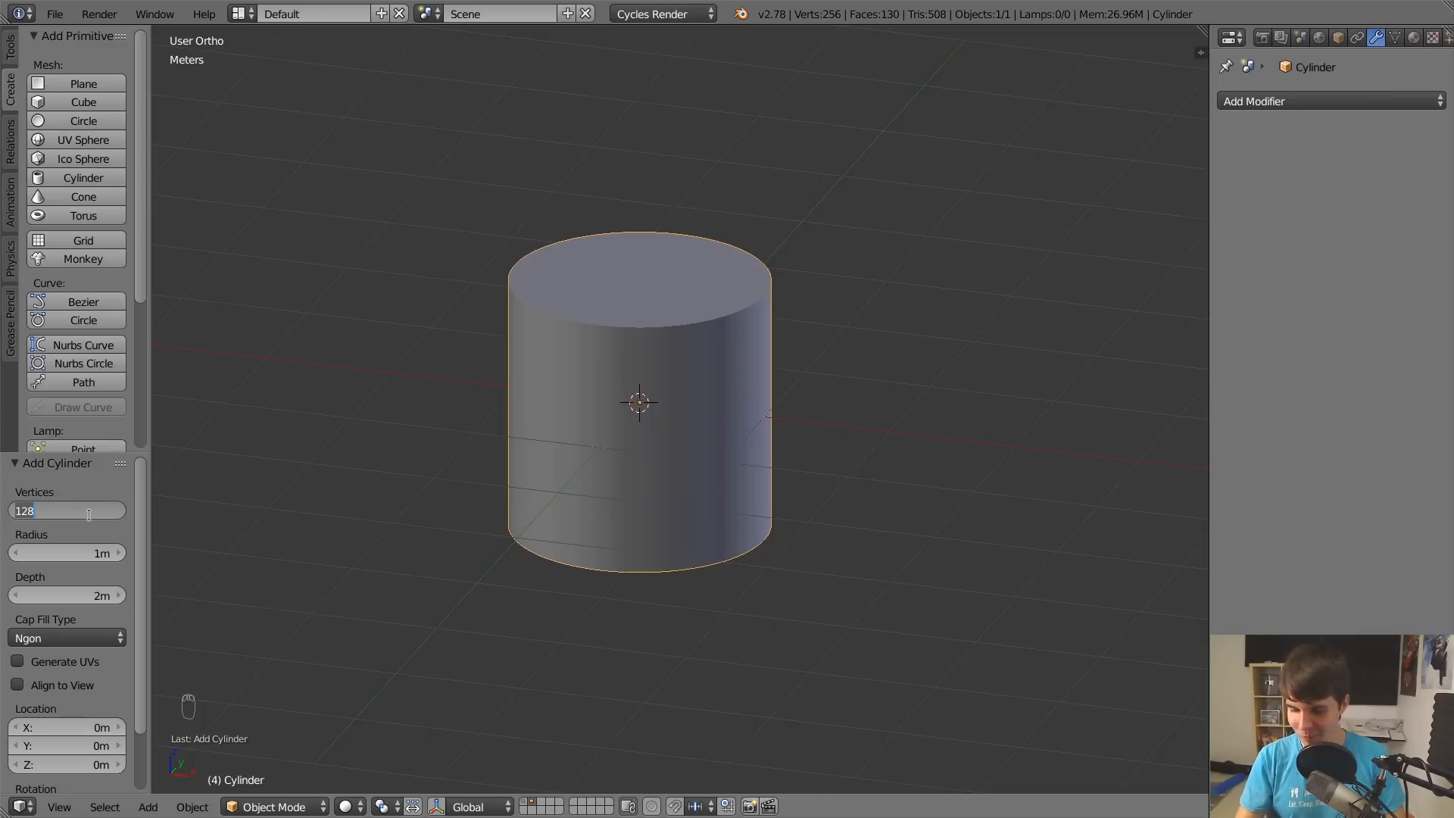
key("End")
type("*3")
key("Return")
Set the cylinder's vertex count to 16.
left_click(90, 515)
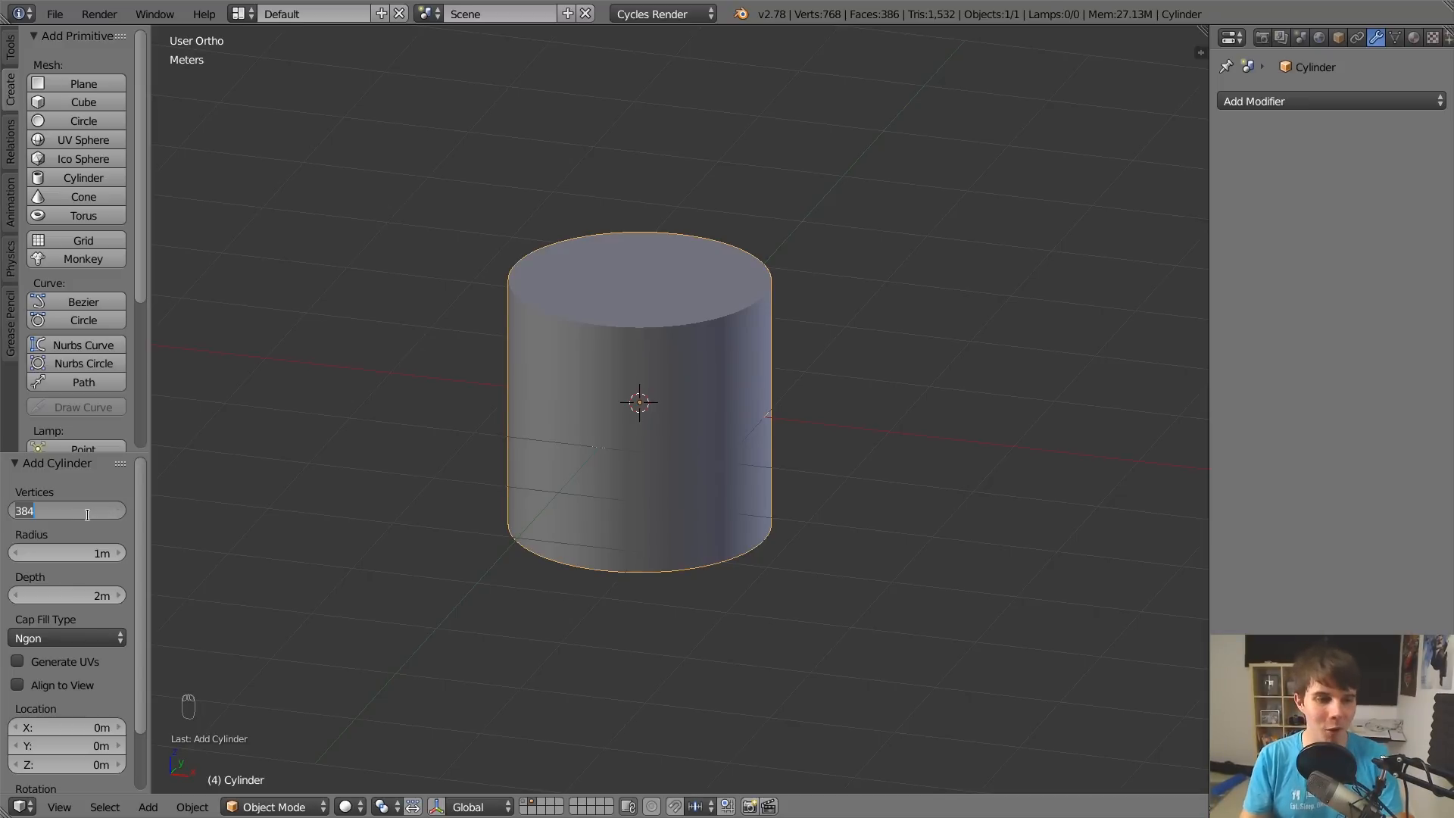
type("16")
key("Return")
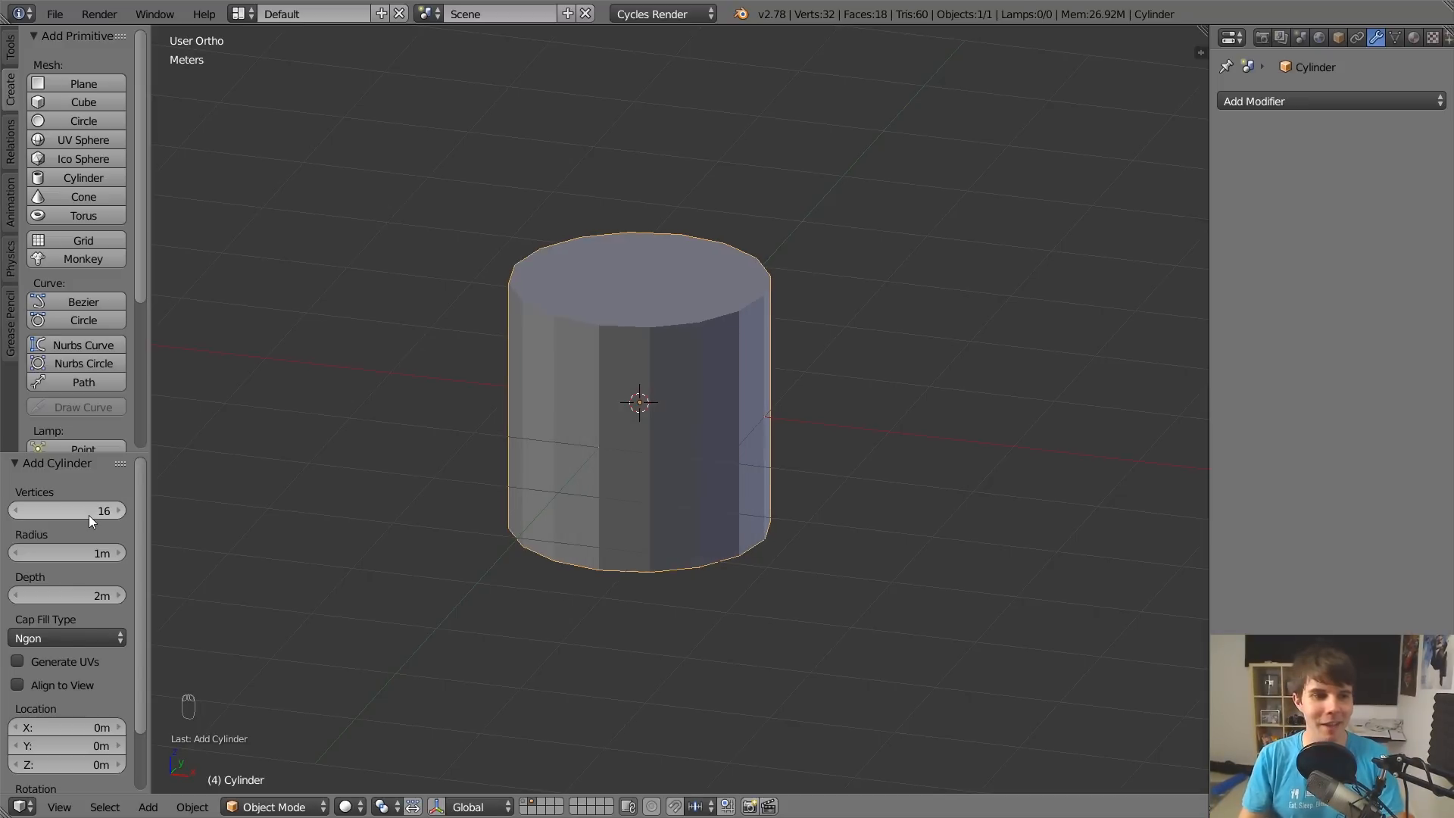
Show the scene's render resolution settings and hide the cylinder's creation settings.
scroll(533, 477, "up", 3)
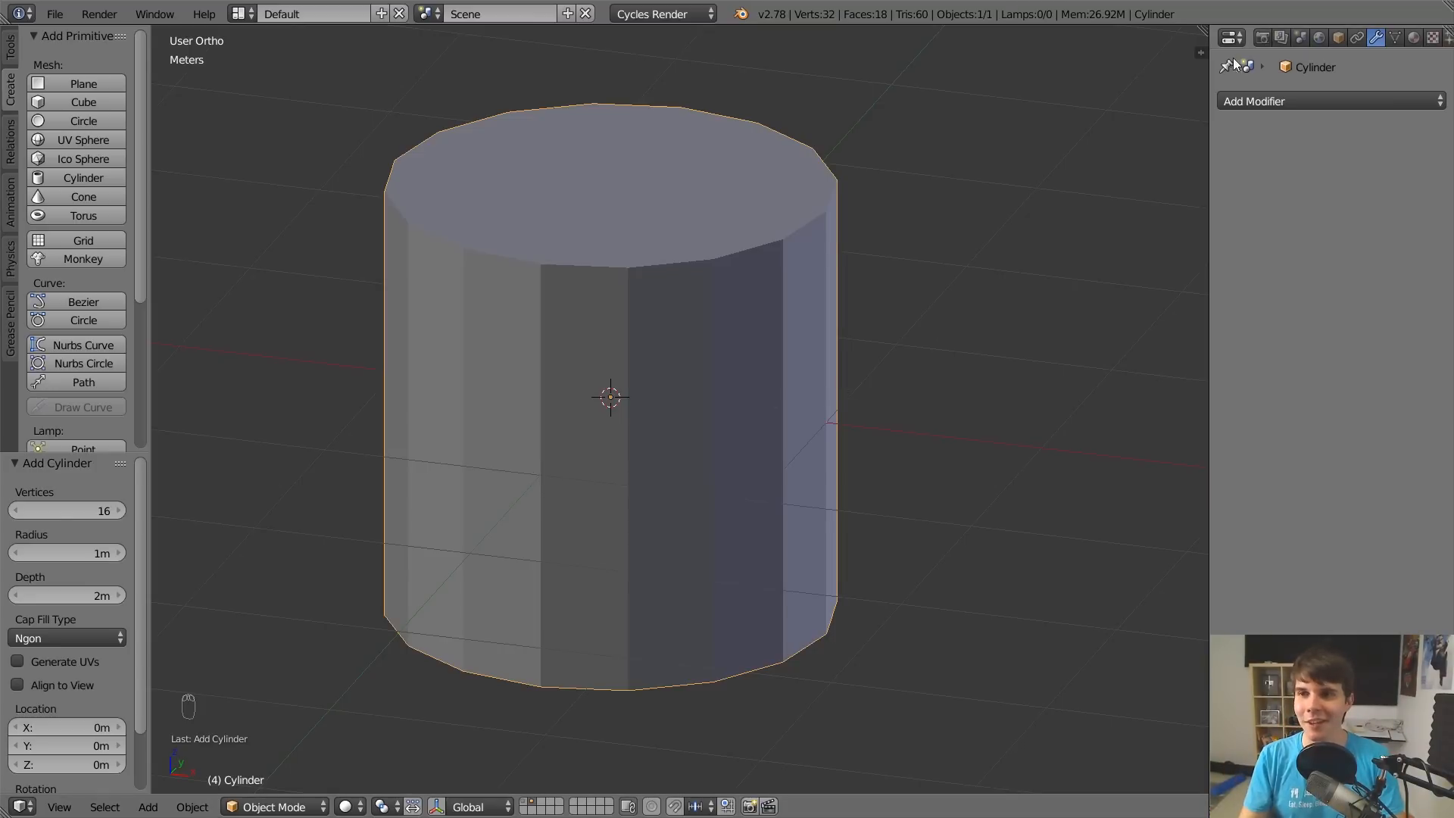
left_click(1261, 38)
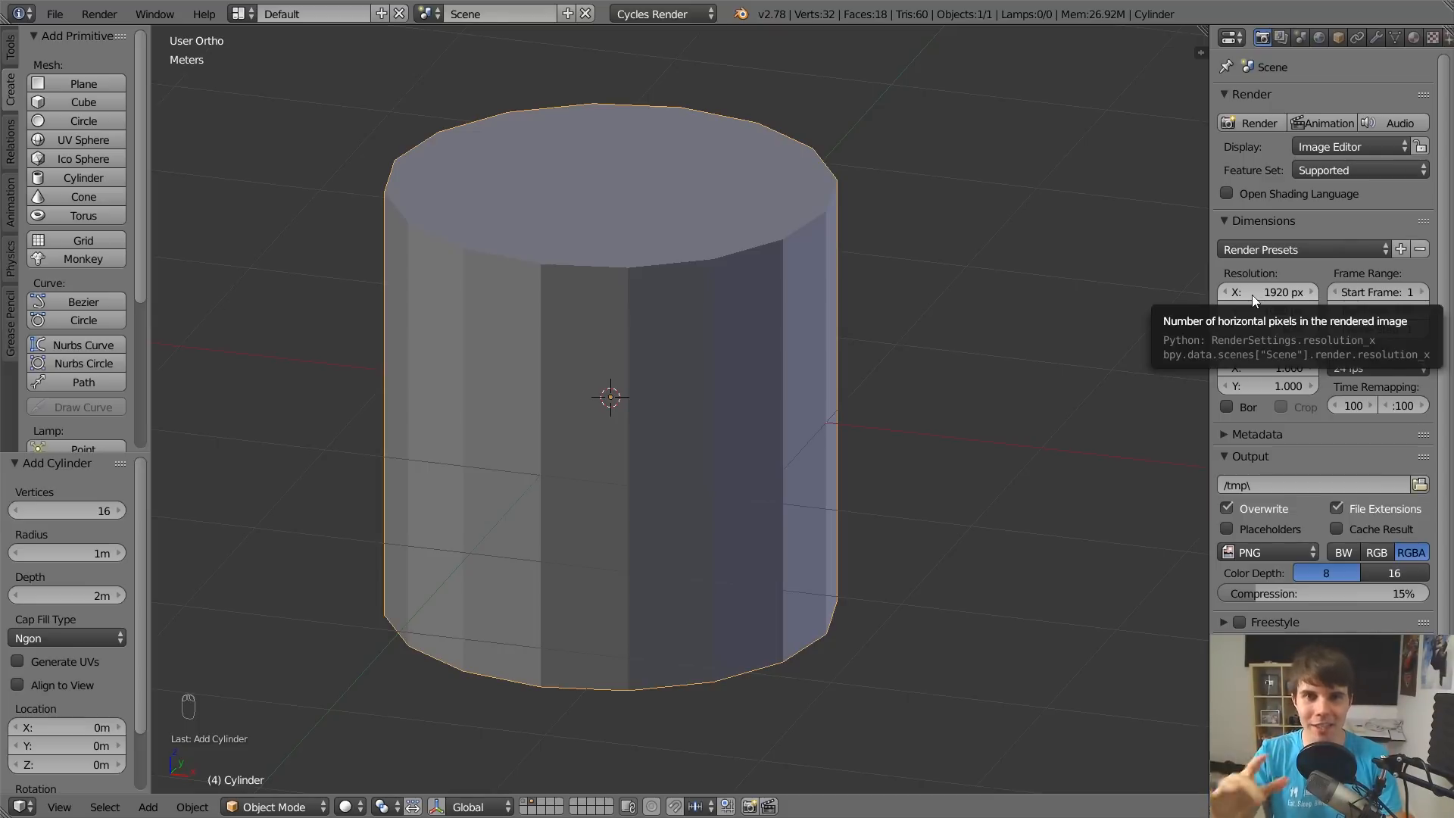
key("t")
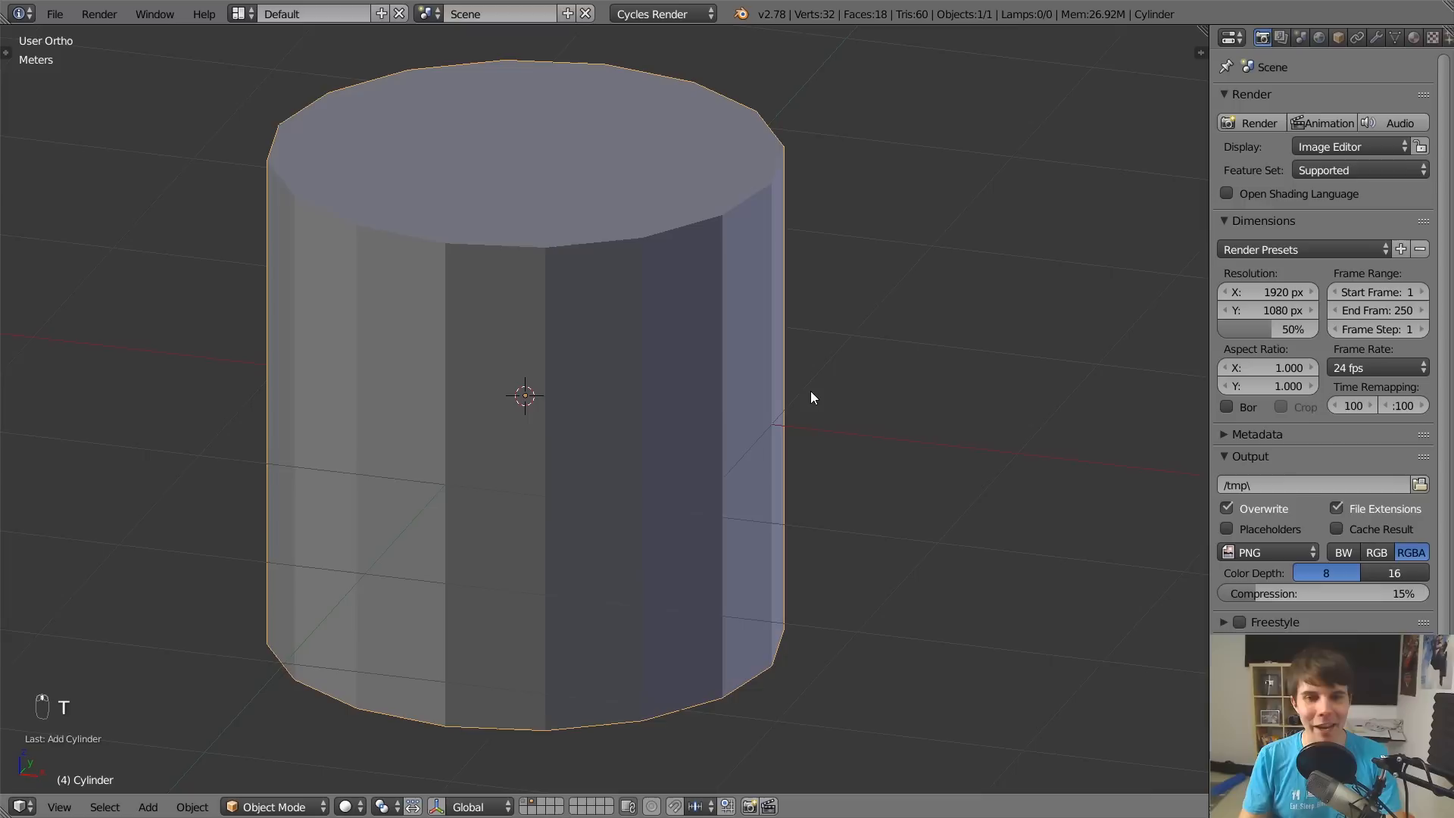
In front view, move the cylinder over the mug body in the reference image and scale it up to roughly the body's width.
key("KP_1")
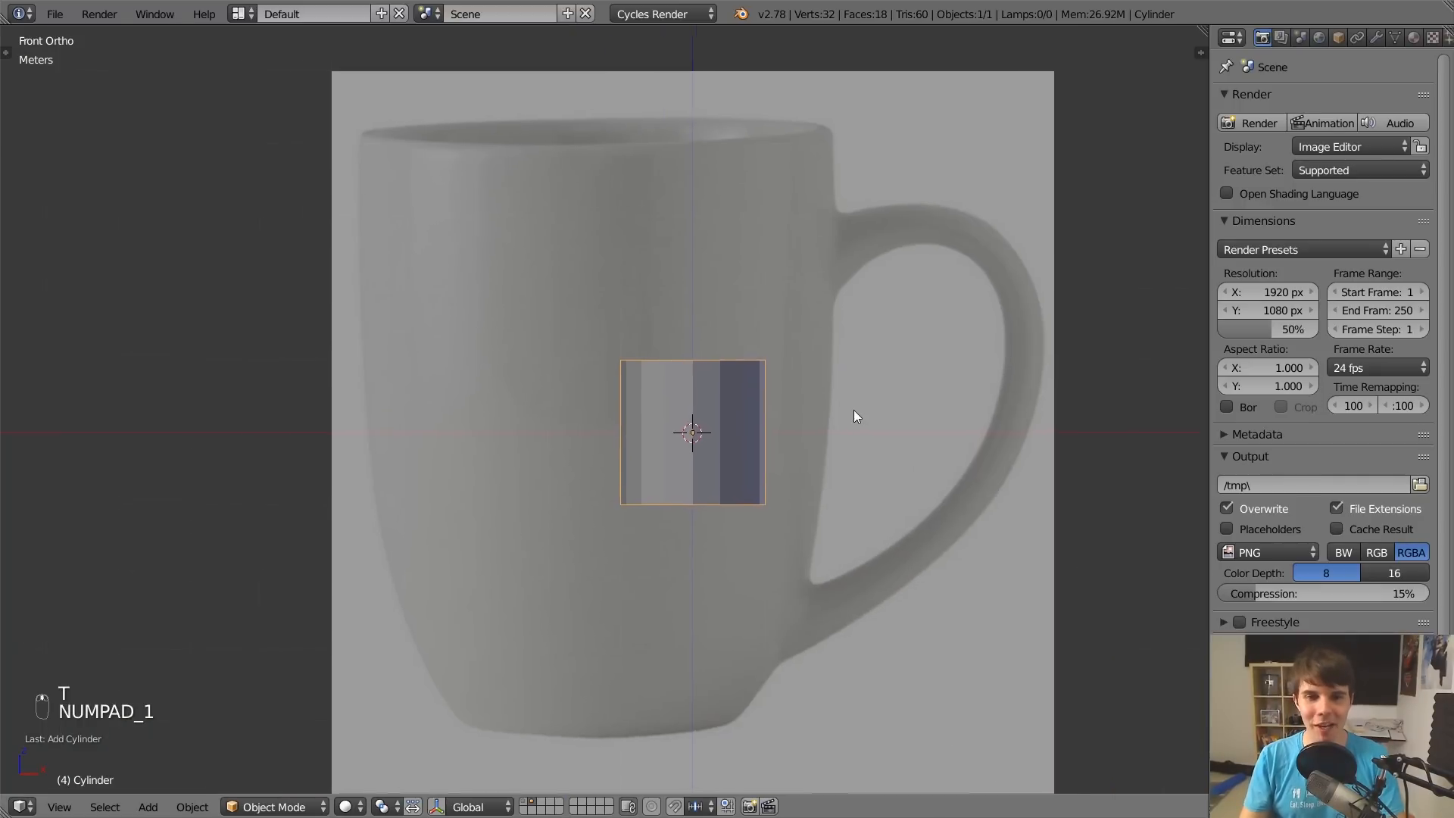
scroll(857, 414, "down", 2)
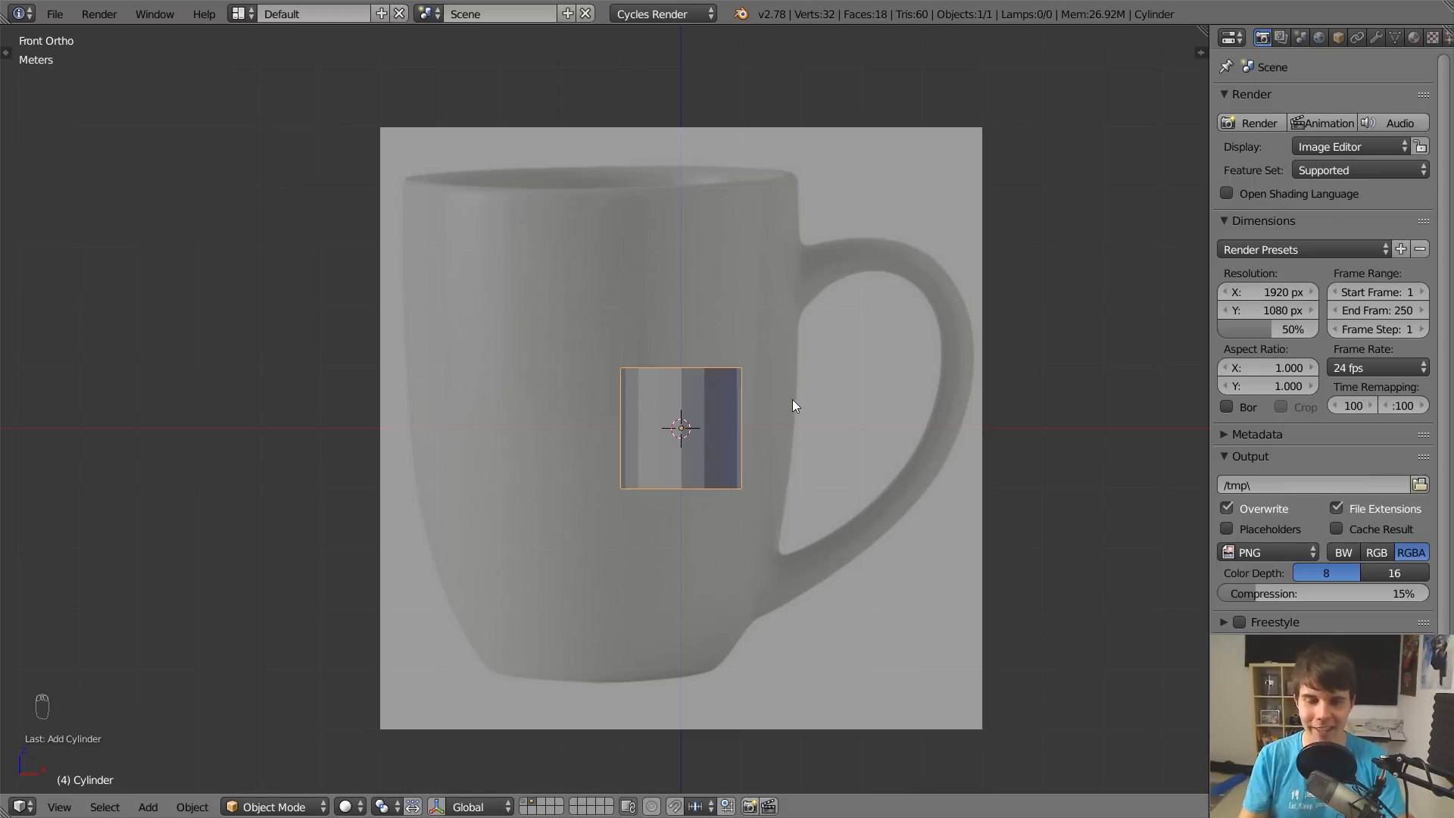
scroll(773, 436, "up", 3)
middle_click_drag(776, 412, 736, 429)
key("KP_1")
scroll(737, 430, "down", 2)
scroll(705, 409, "up", 3)
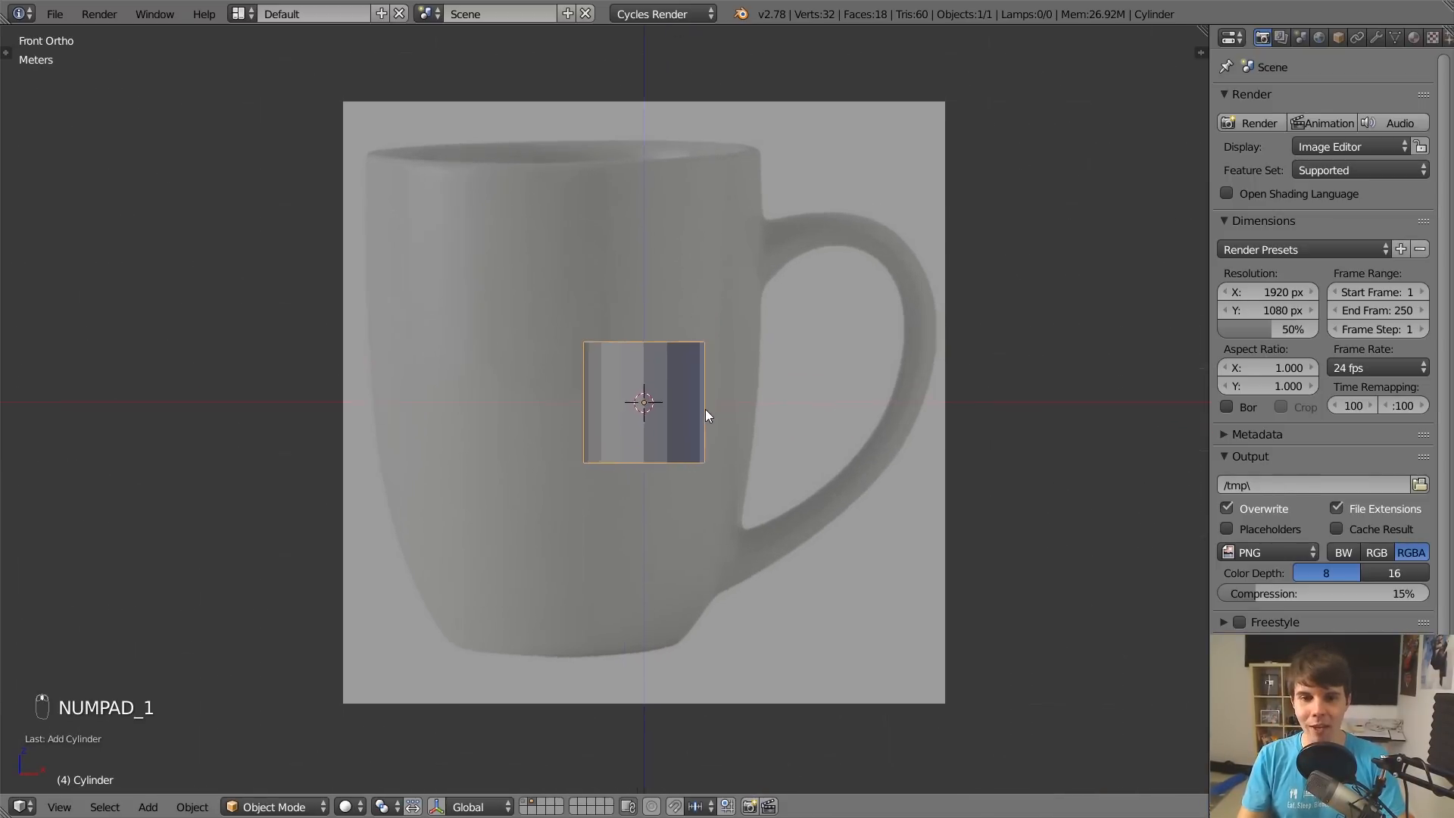
scroll(725, 379, "down", 3)
key("g")
left_click(716, 369)
key("s")
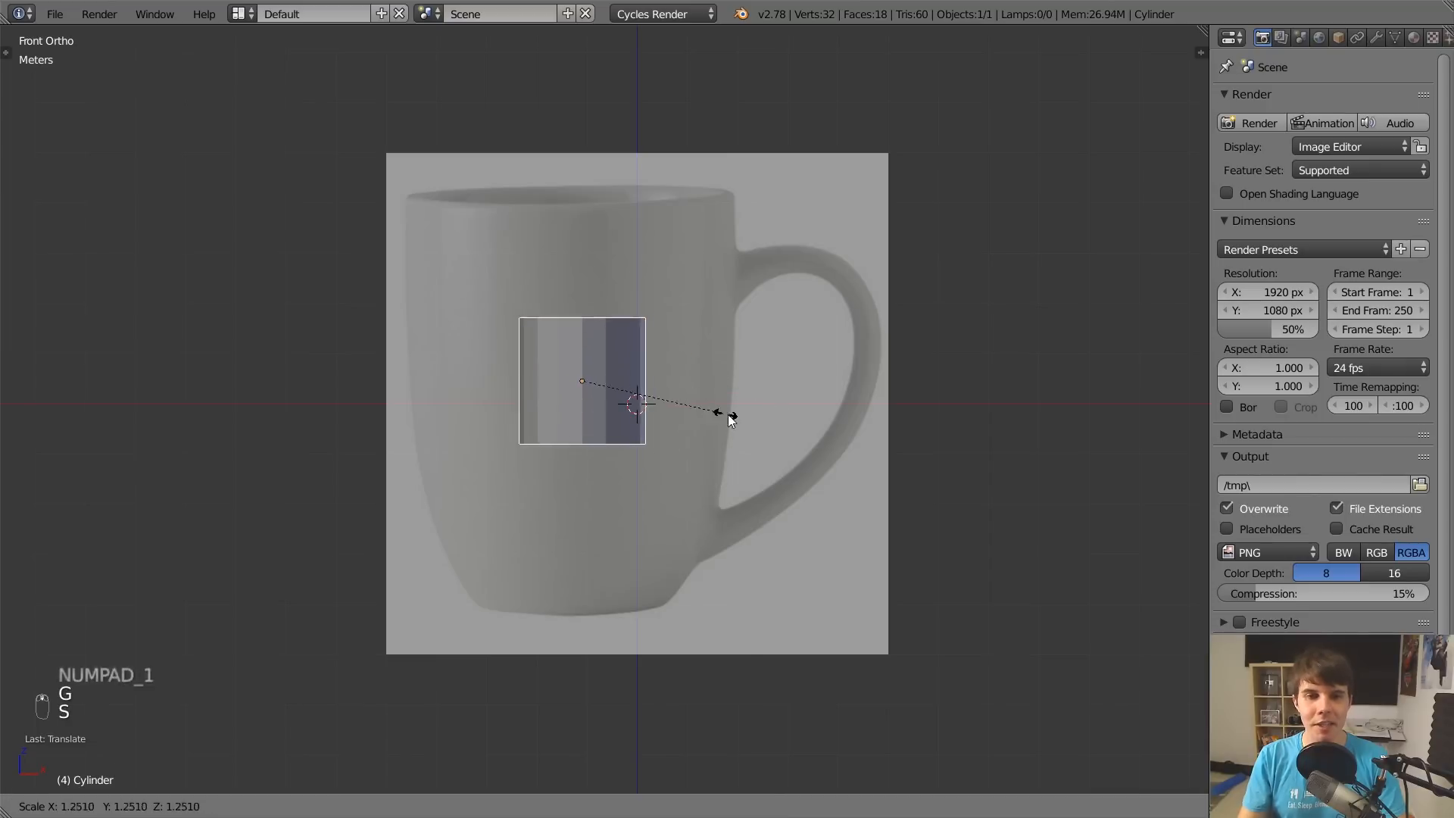
left_click(956, 482)
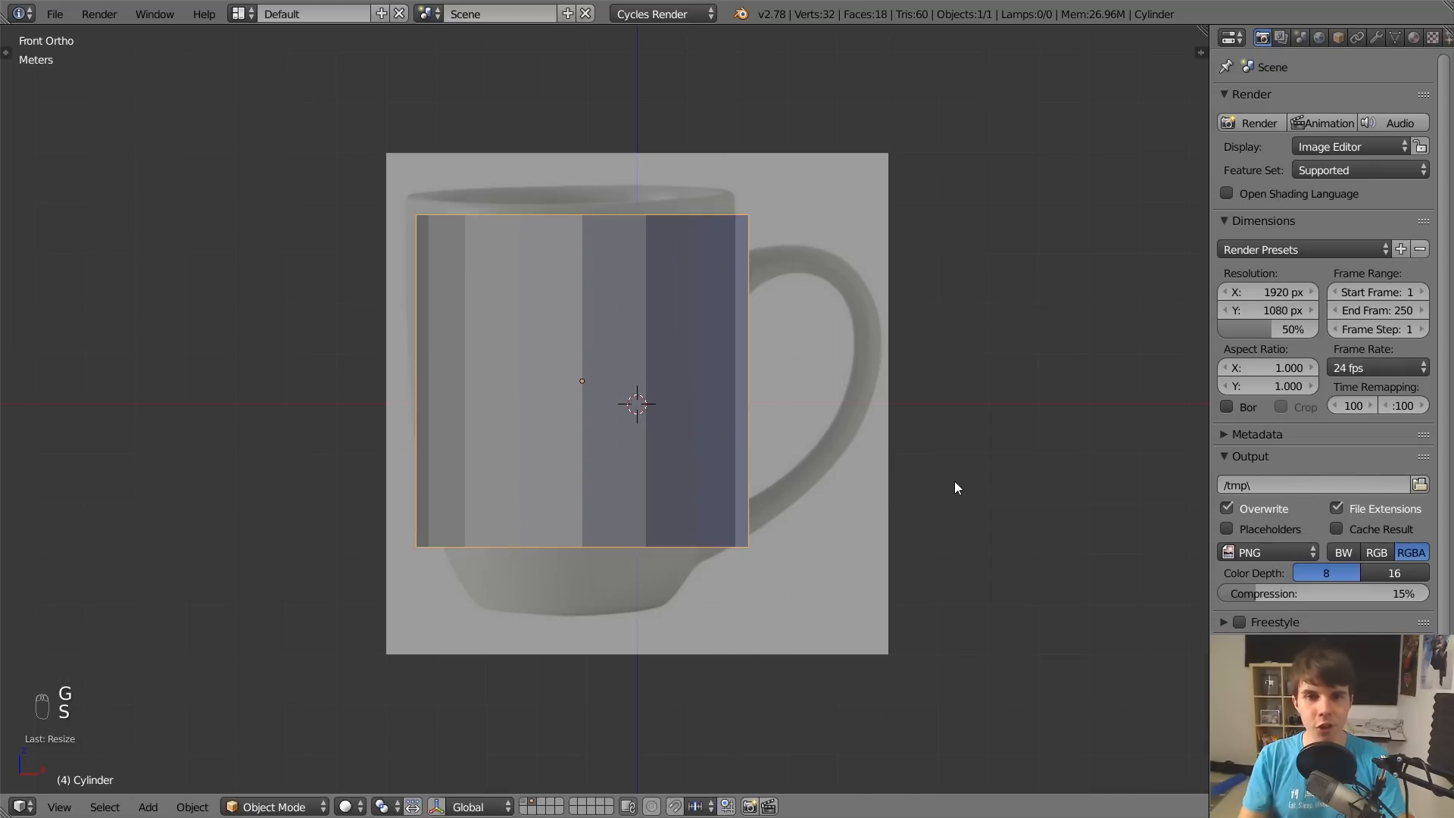
Refine the cylinder's scale and position to match the mug's rim and sides, and display it as wireframe.
key("g")
key("s")
left_click(936, 468)
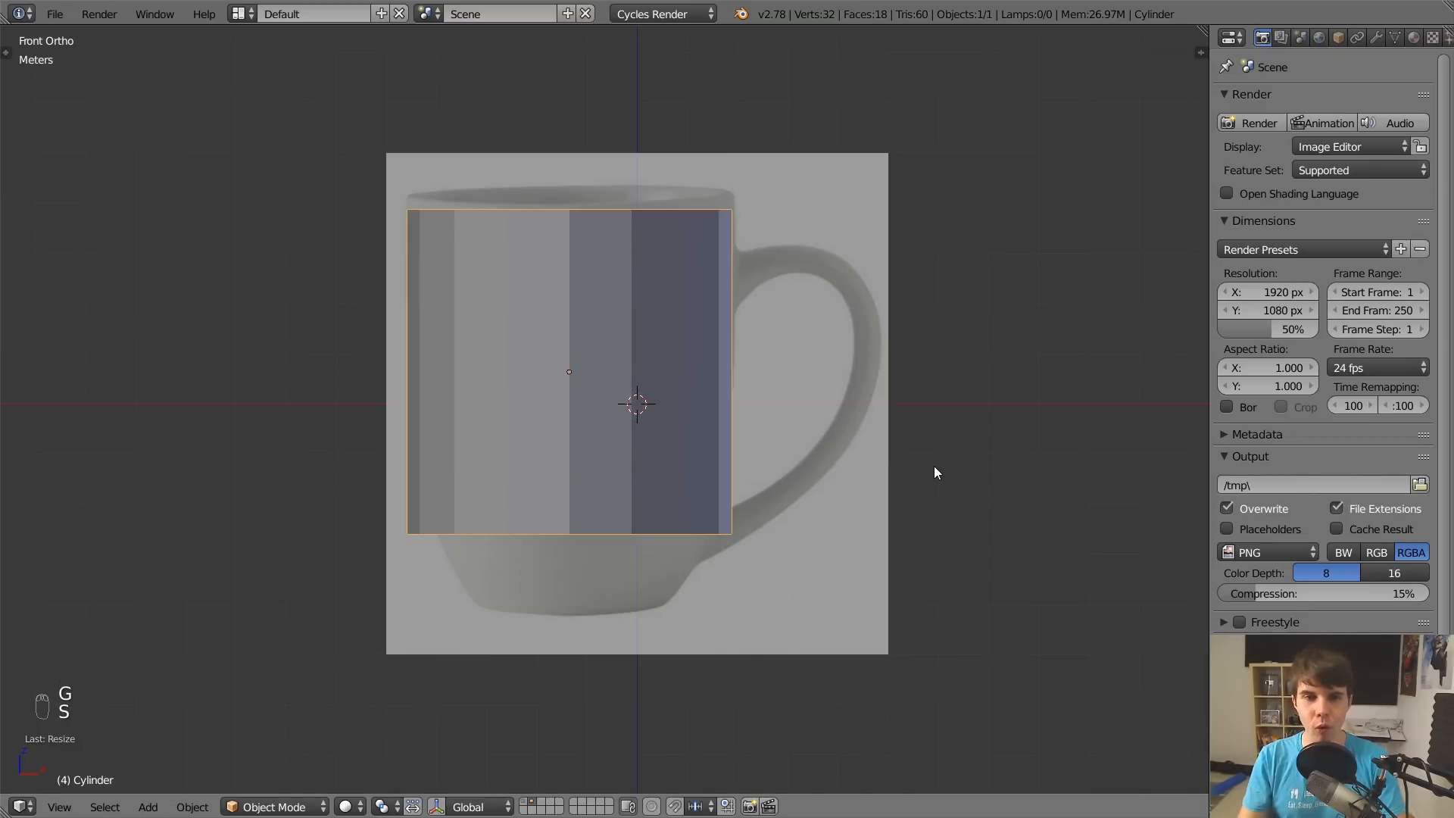
key("g")
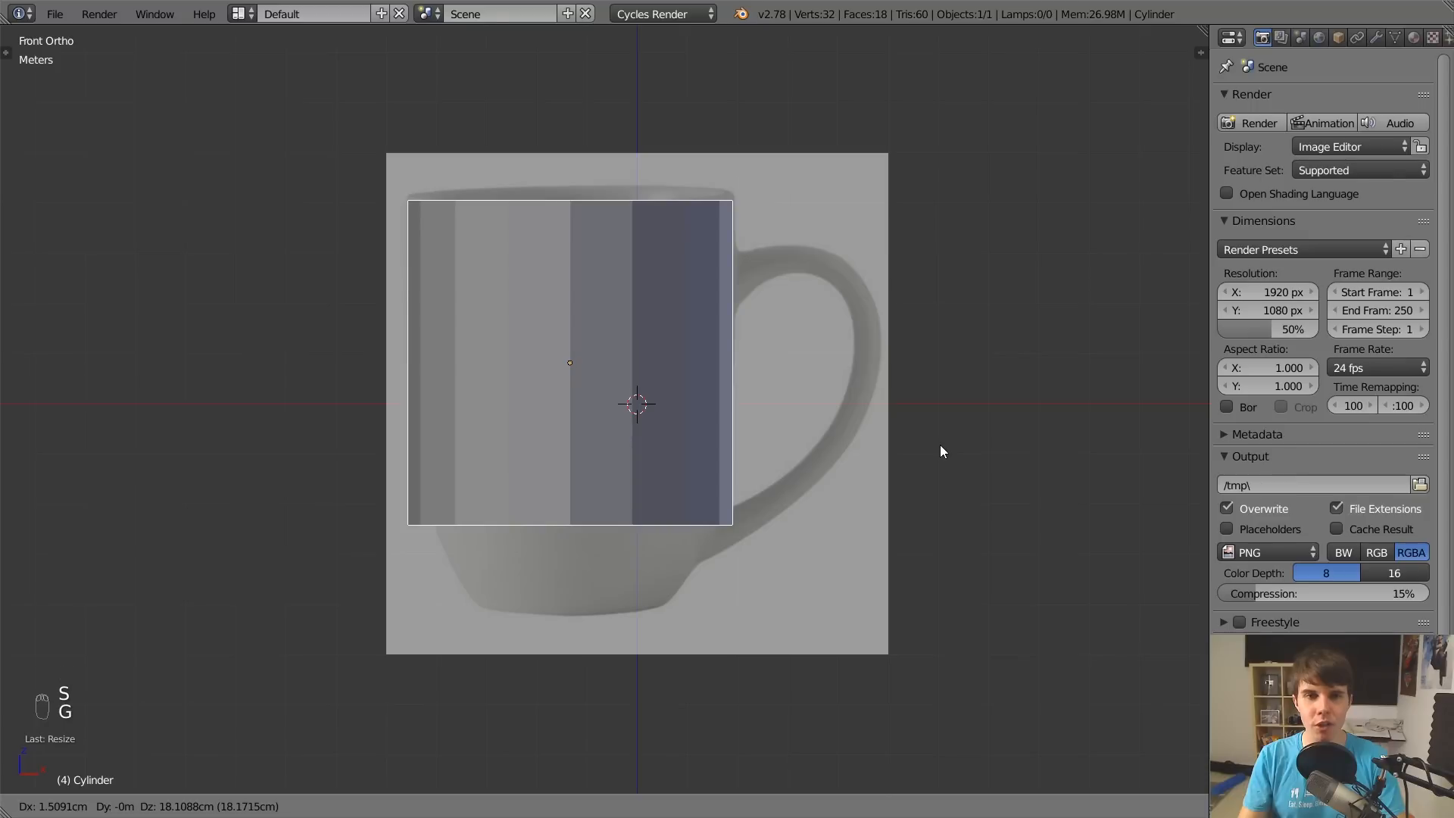
left_click(939, 439)
key("z")
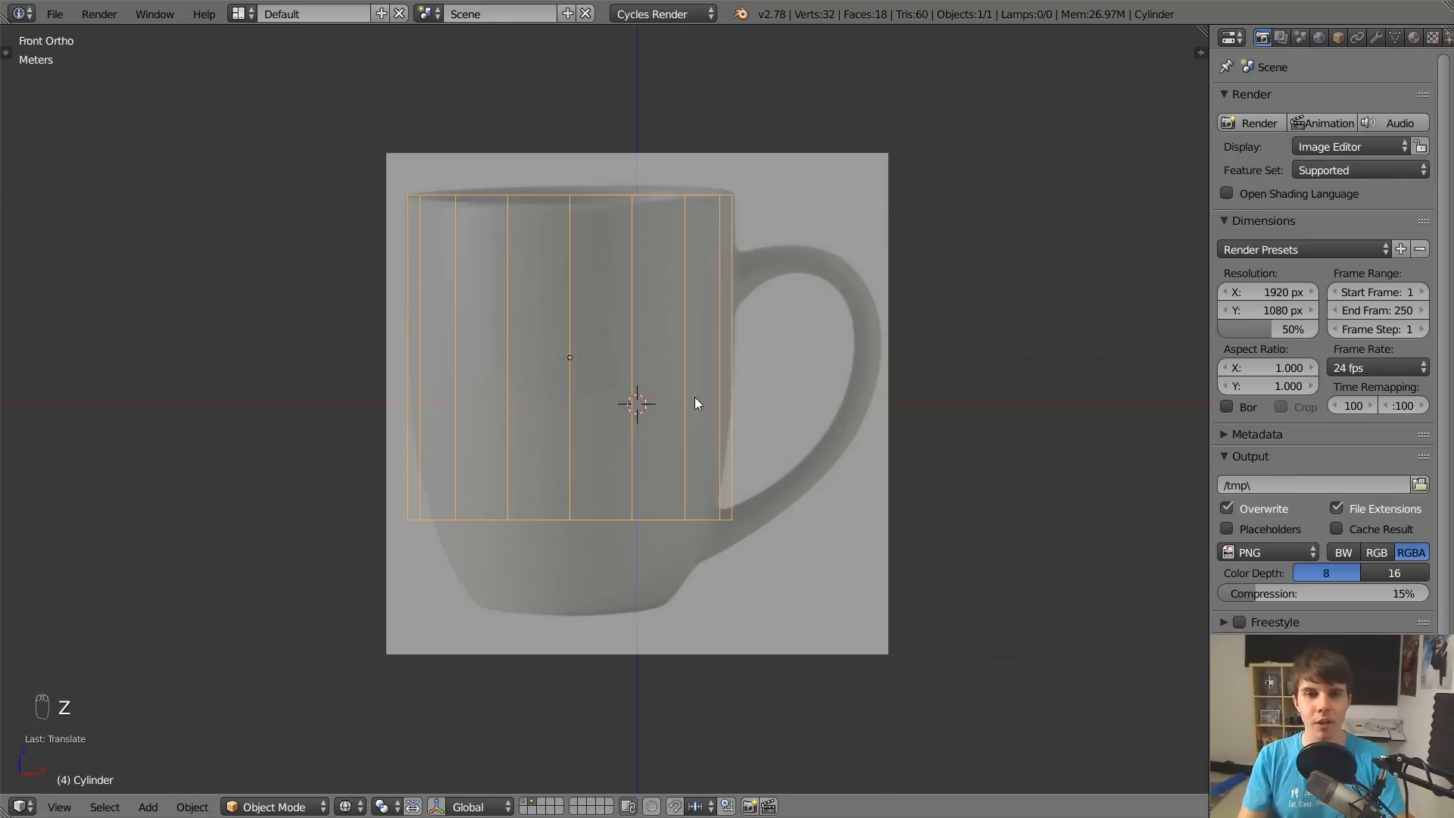
Move the cylinder's bottom edge loop straight down along Z to the base of the mug in the image.
scroll(644, 273, "up", 2)
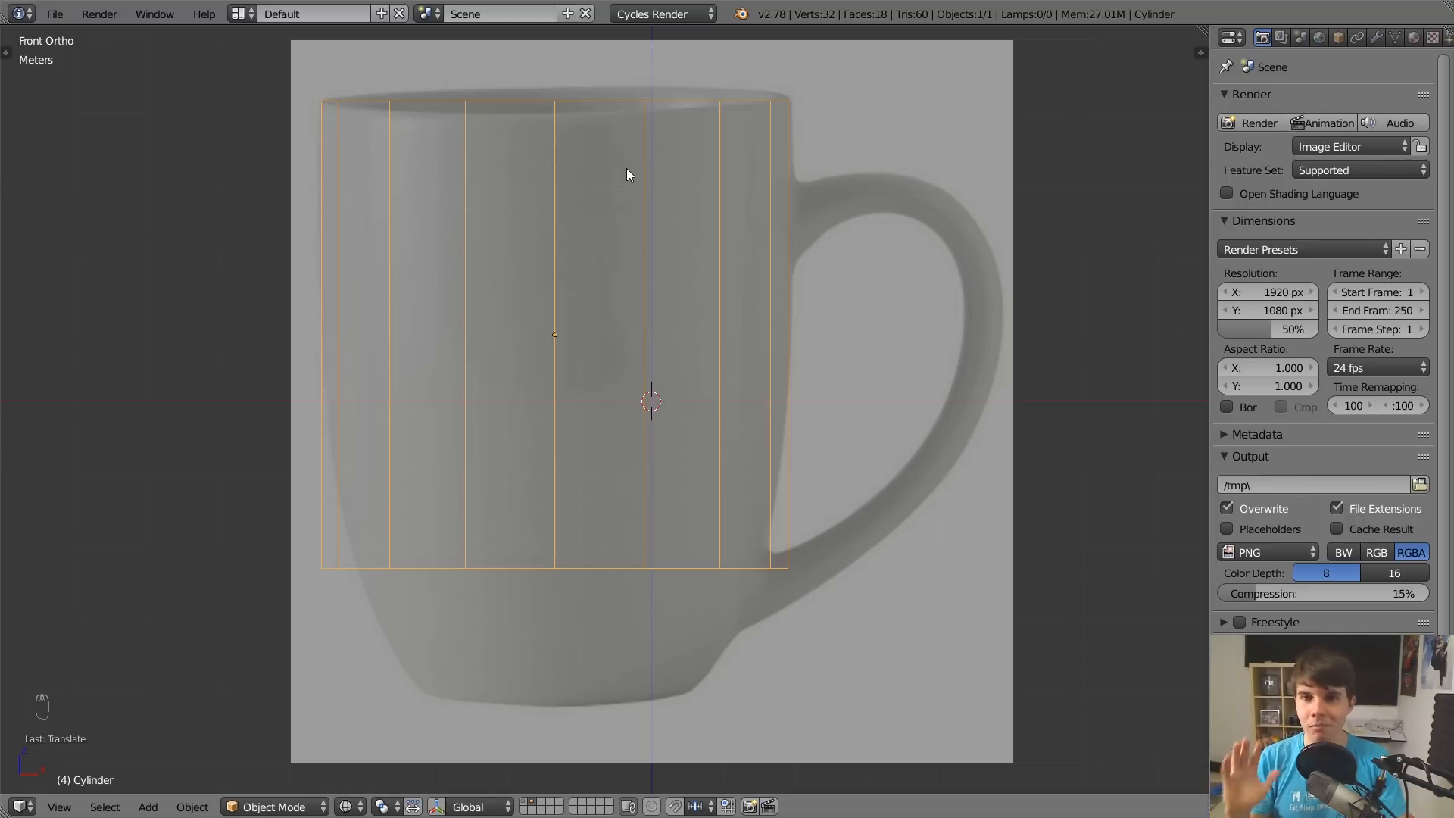
scroll(647, 274, "down", 1)
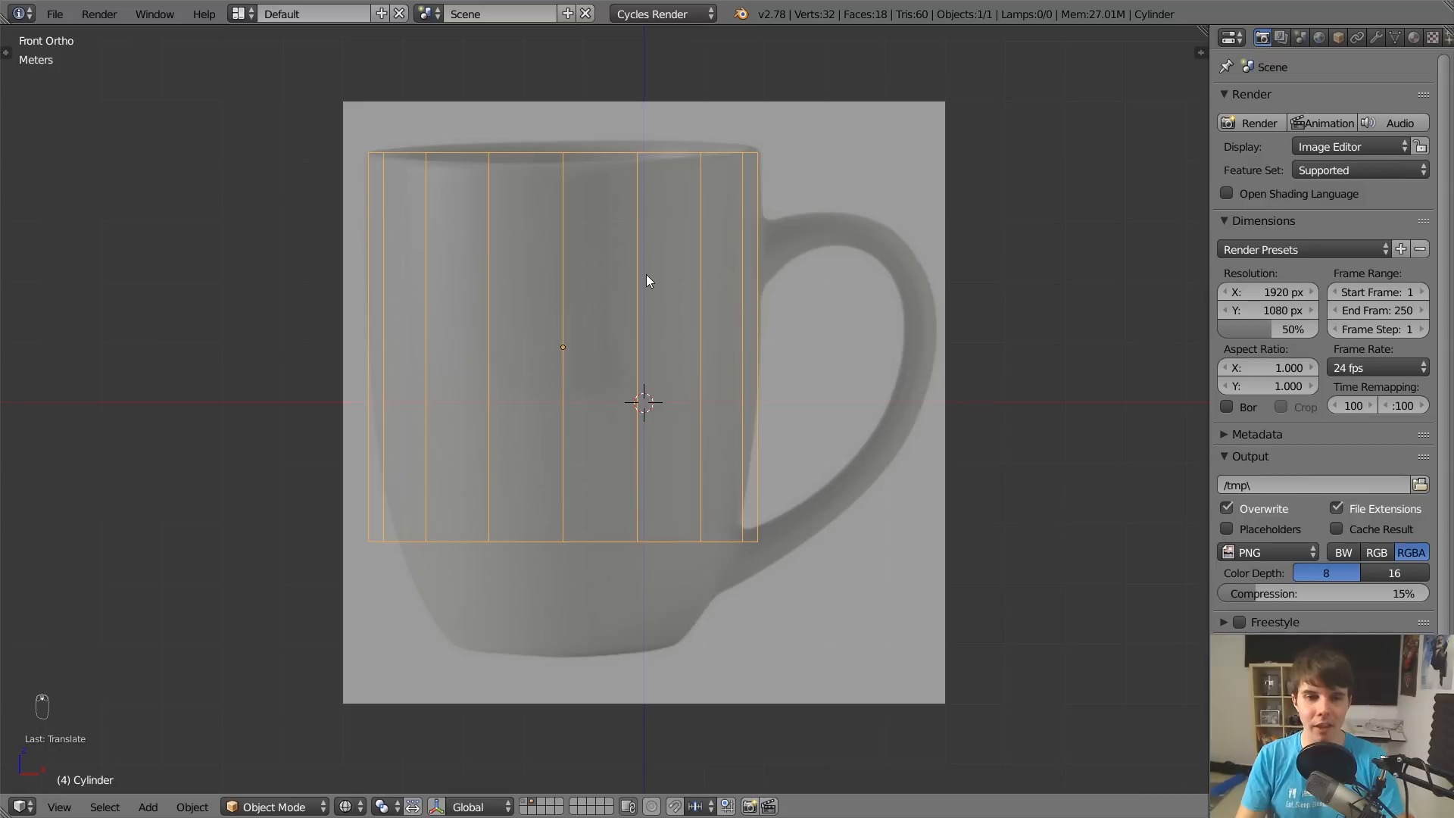
middle_click_drag(647, 274, 681, 213, "shift")
scroll(667, 254, "up", 1)
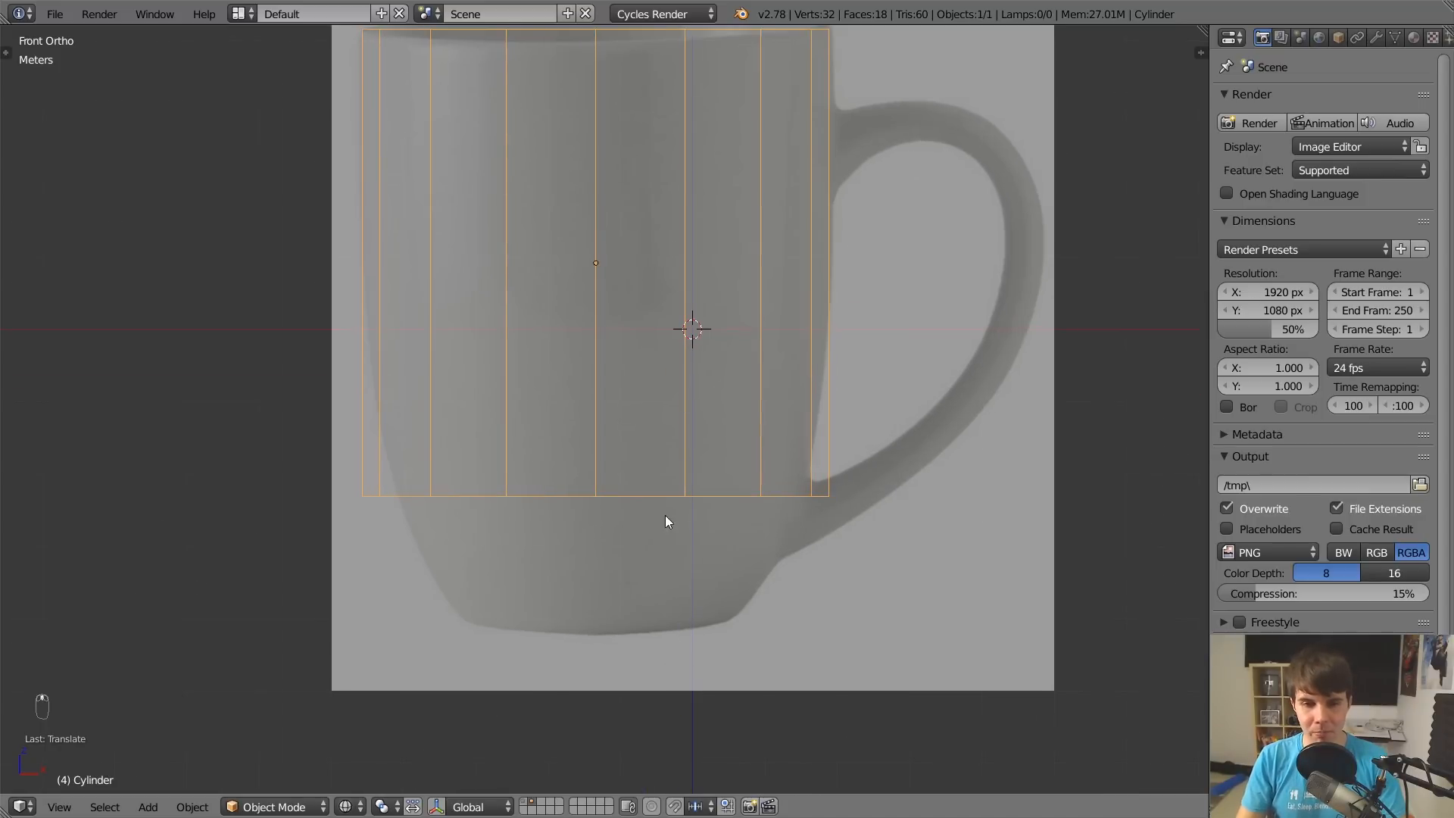
key("Tab")
right_click(656, 496, "alt")
scroll(688, 489, "down", 1)
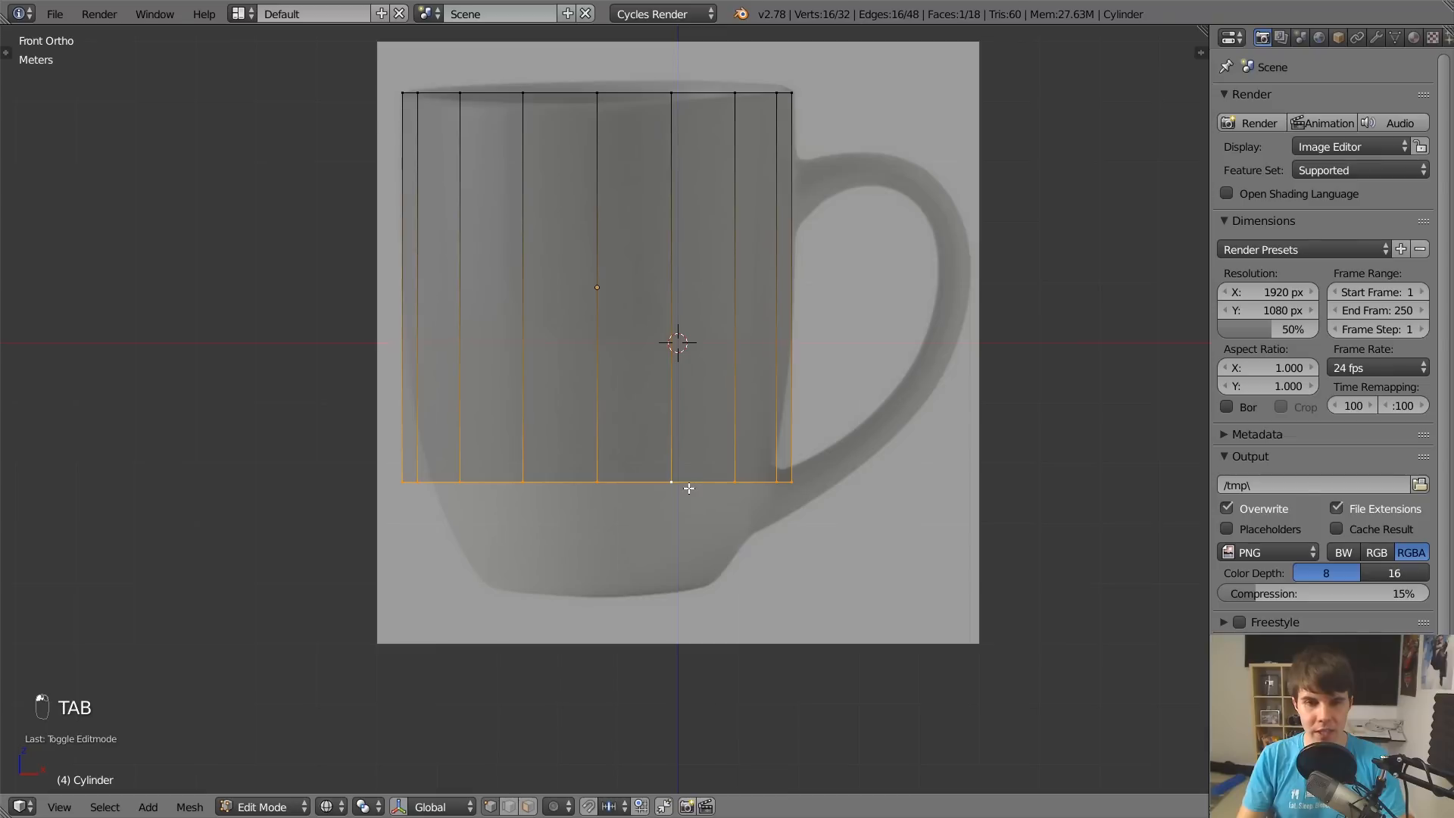
key("Tab")
key("Tab")
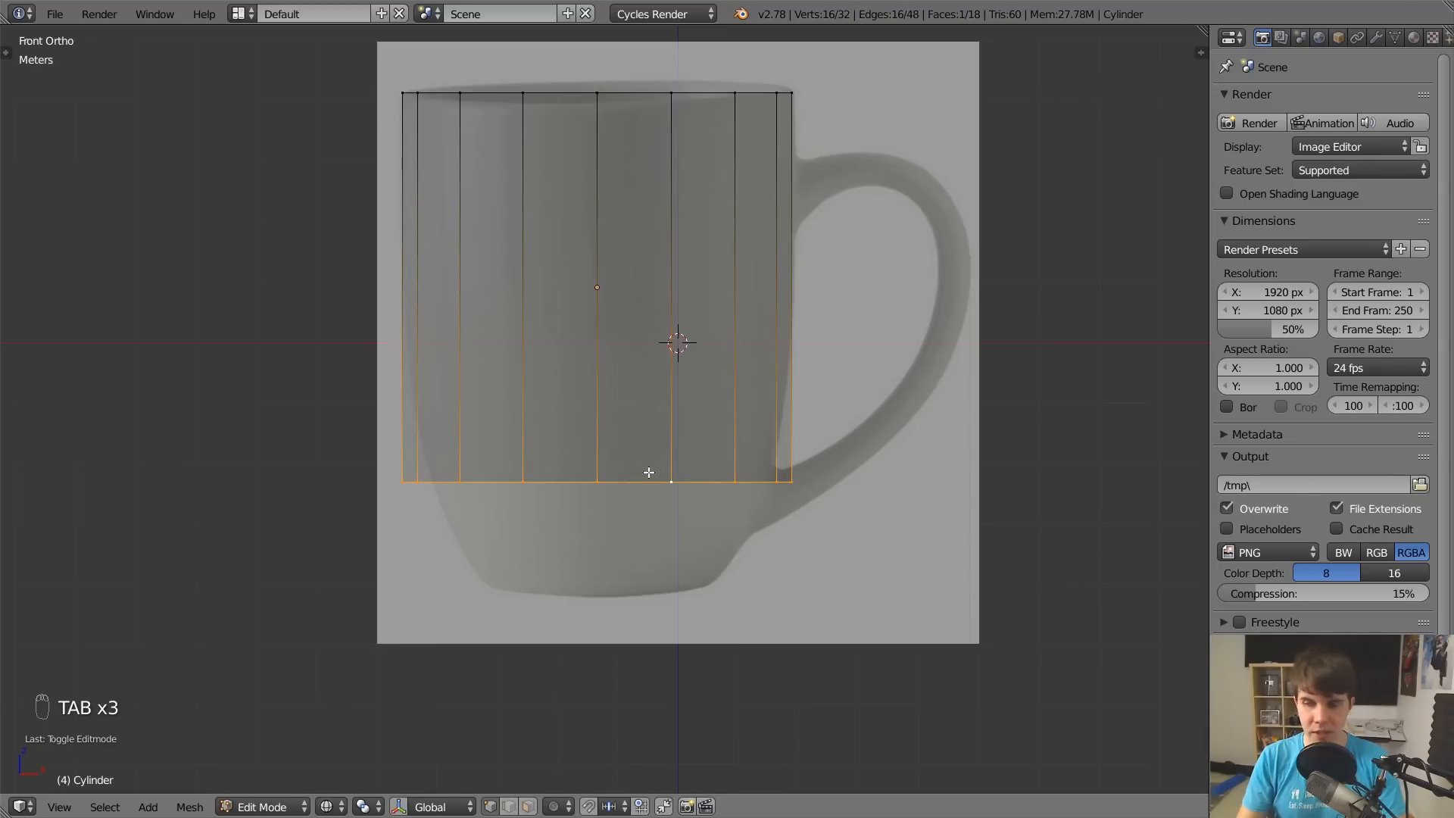
key("g")
key("z")
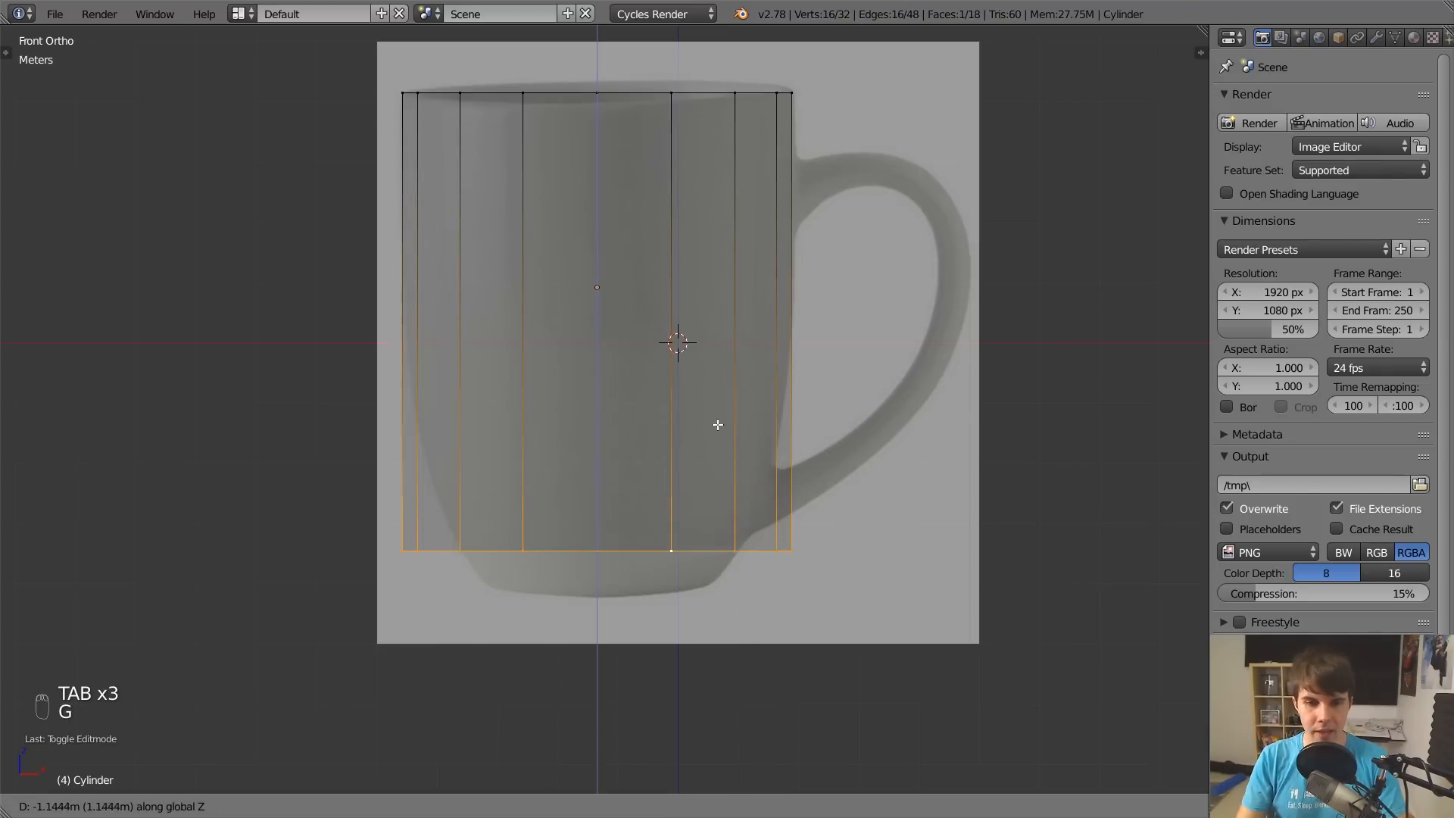
left_click(727, 468)
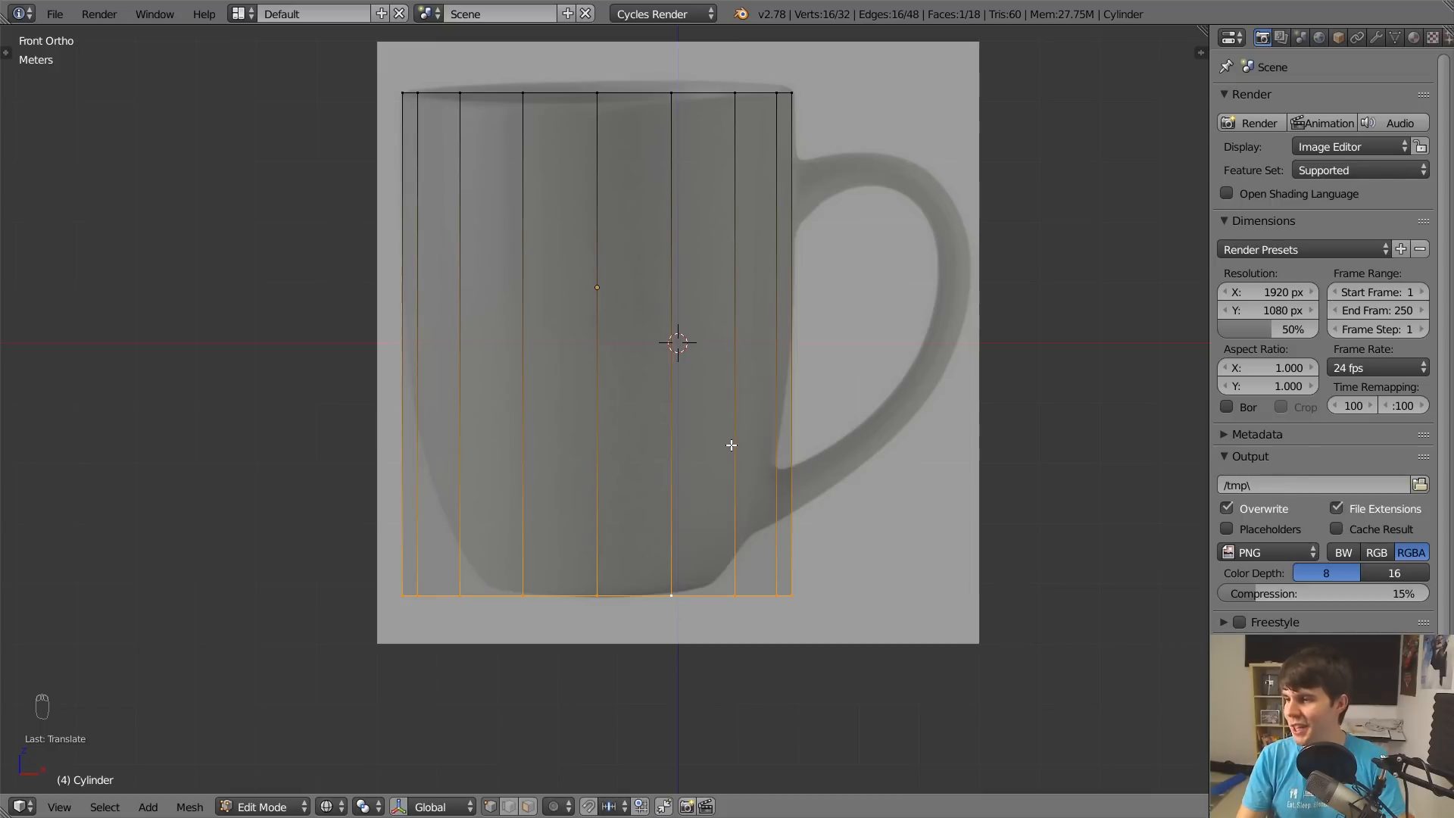
Inspect the lengthened cylinder from an angle and compare its outline with the mug image in front view.
key("Tab")
middle_click_drag(752, 390, 705, 422)
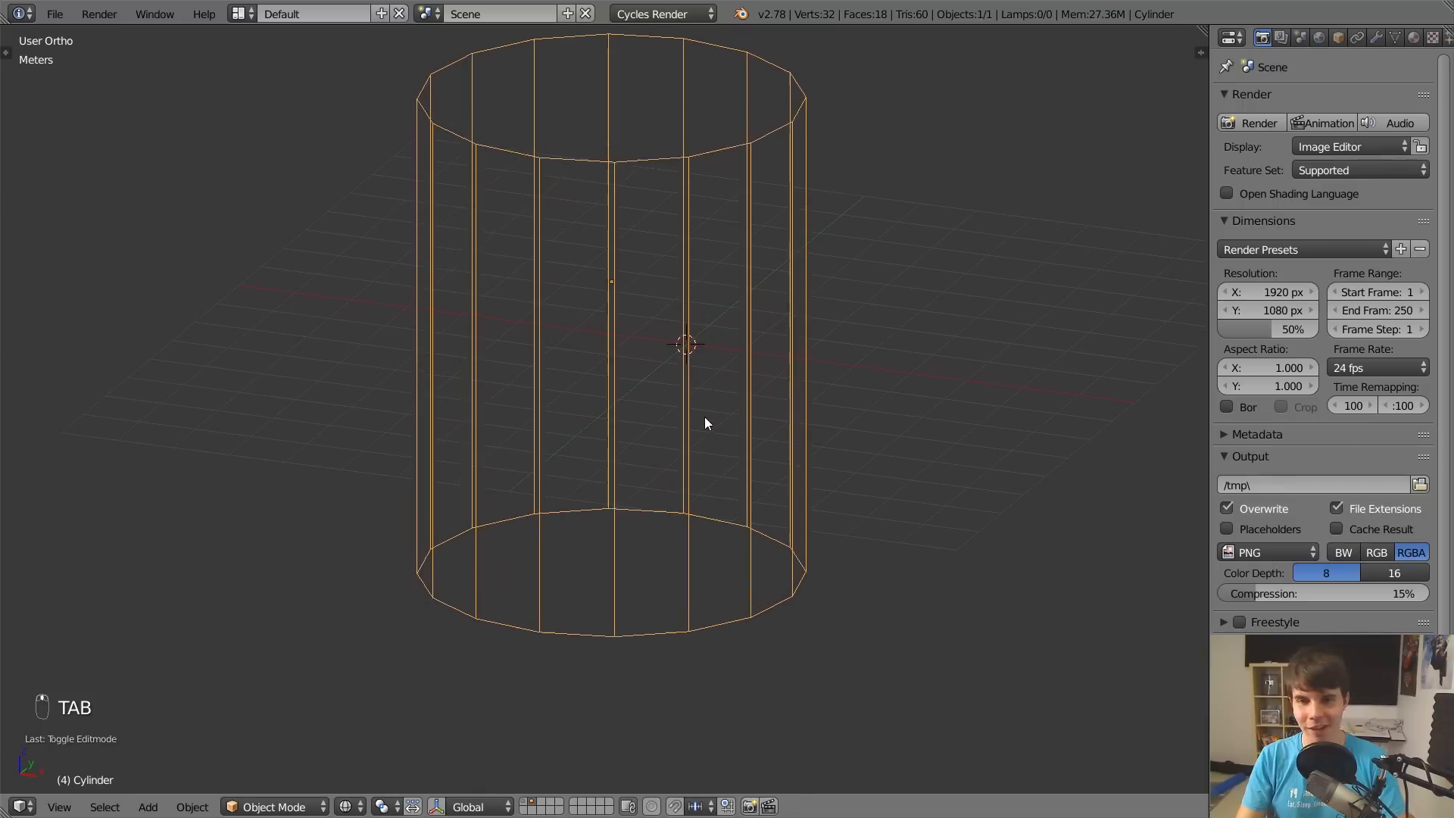
key("z")
key("z")
key("KP_1")
scroll(707, 418, "up", 2)
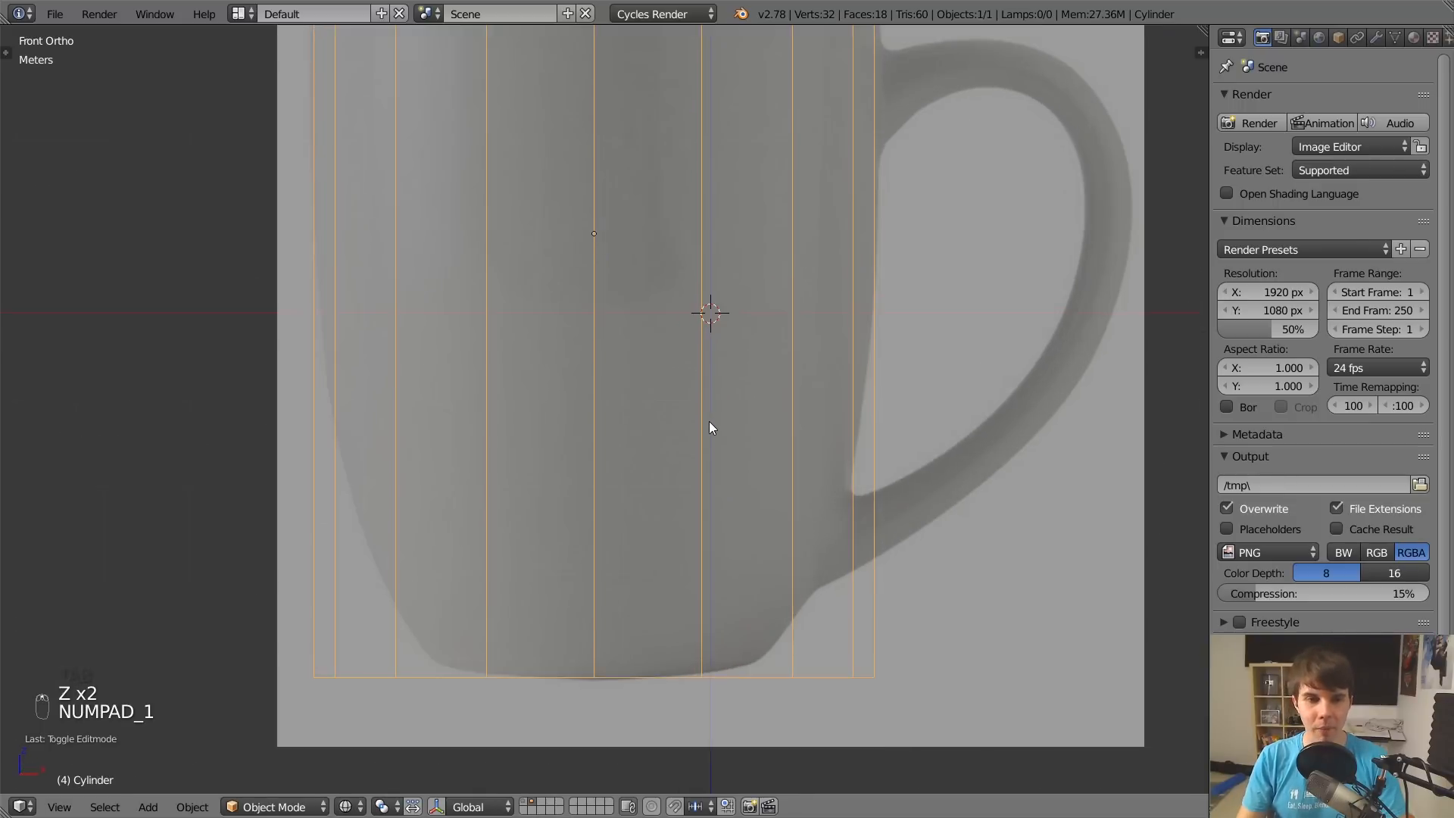
scroll(709, 421, "down", 4)
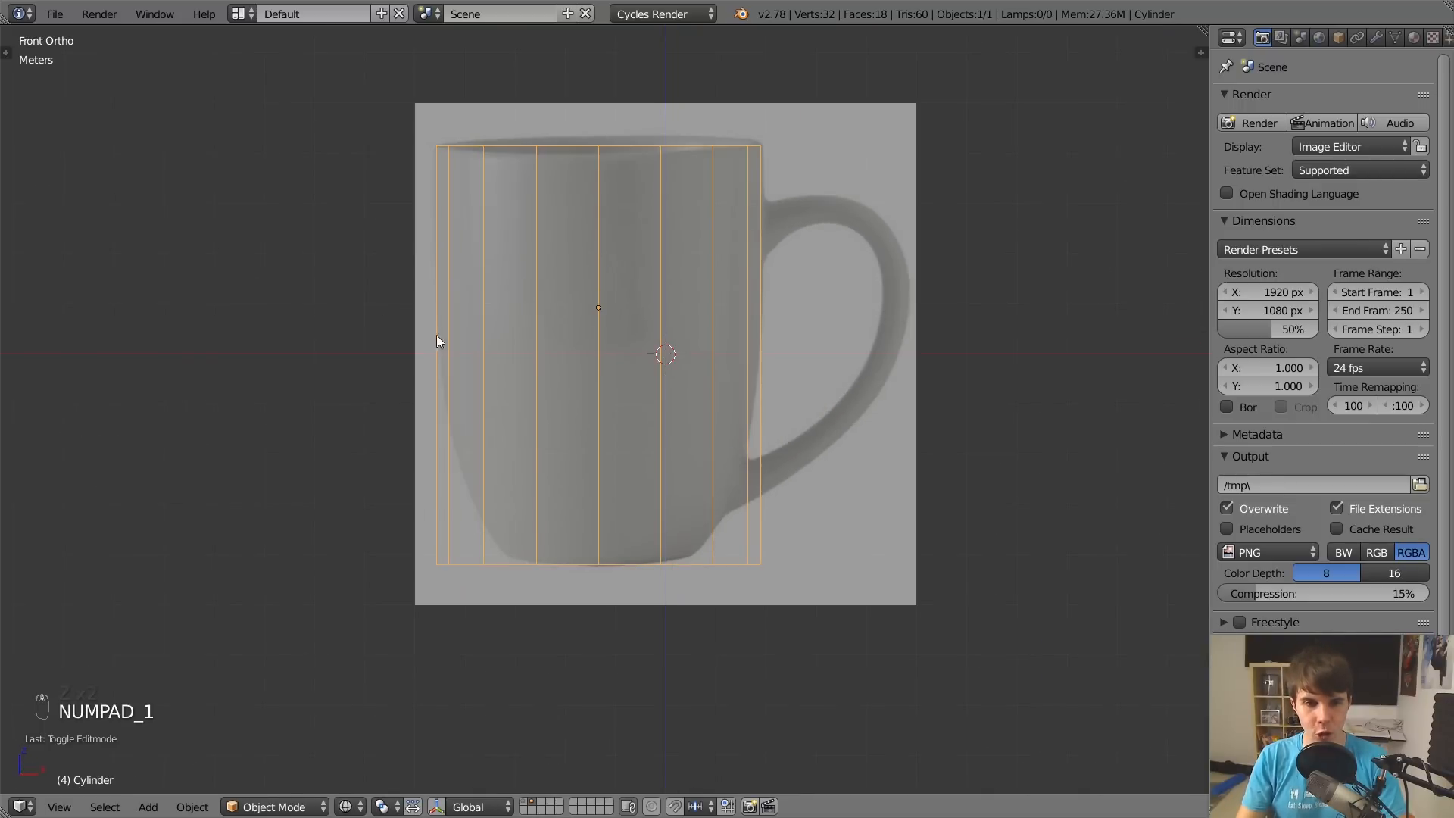
scroll(617, 549, "up", 2)
Scale the bottom edge loop inward to taper the cylinder toward the mug's narrower base.
key("Tab")
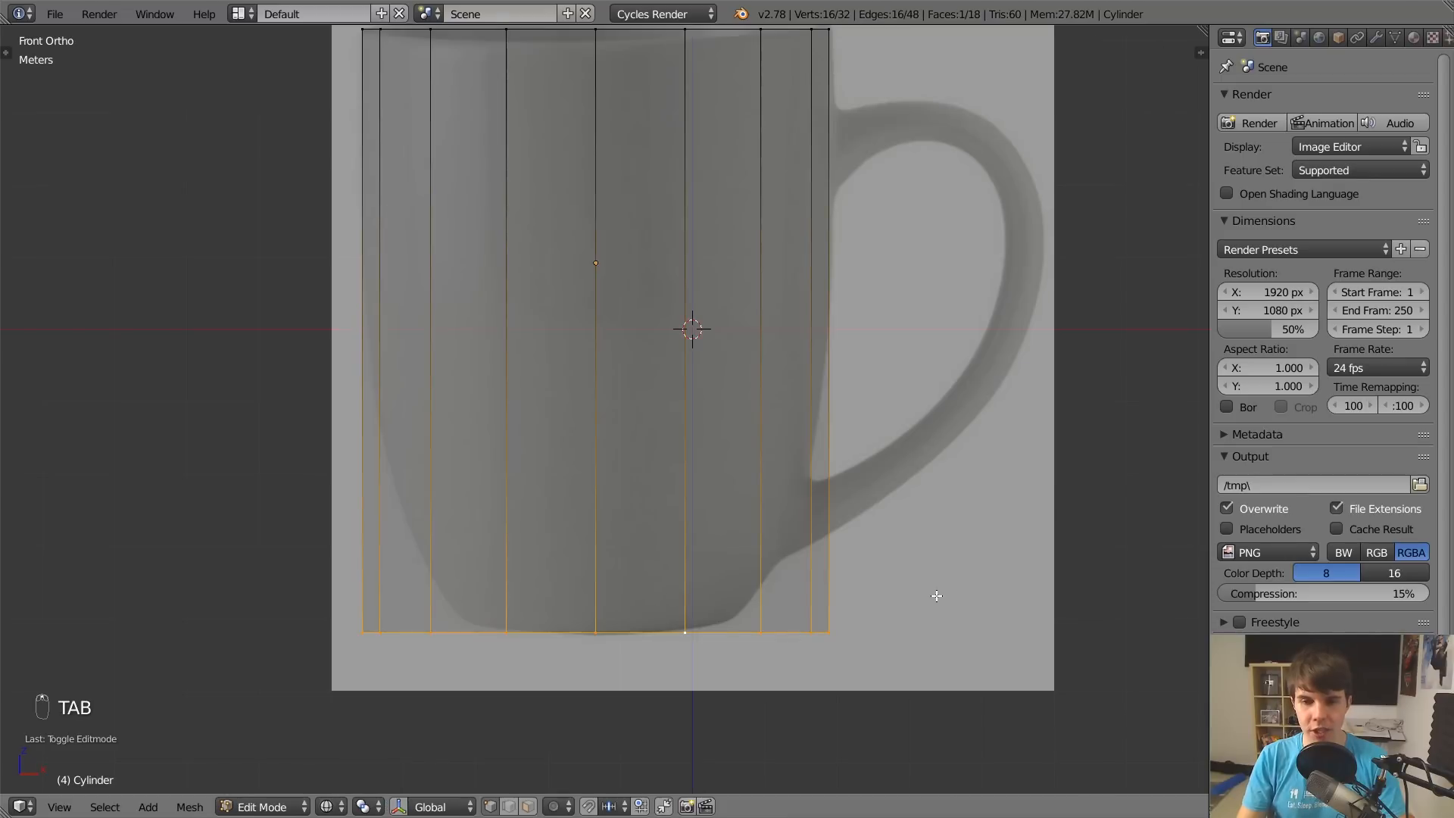
key("s")
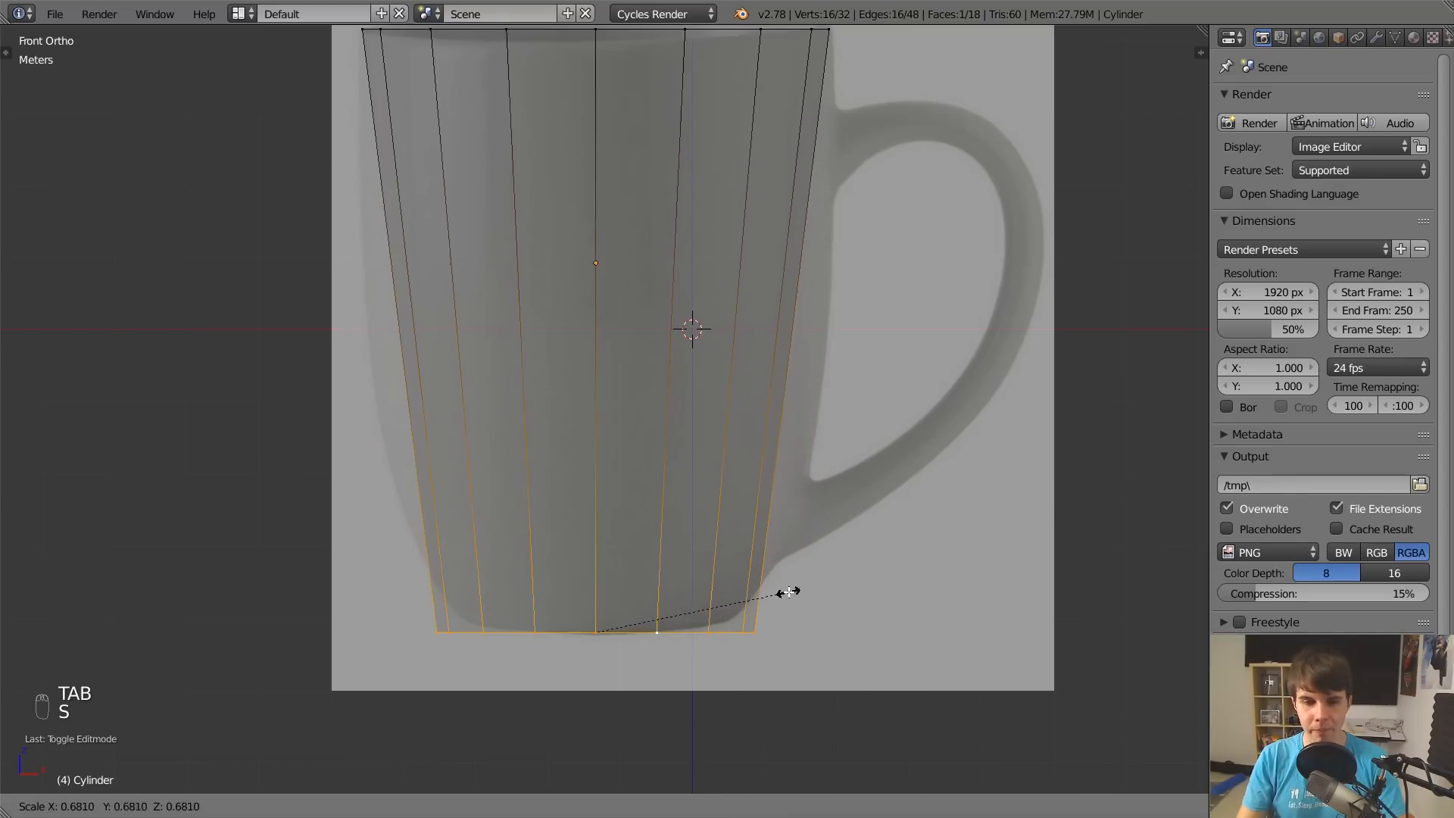
left_click(740, 584)
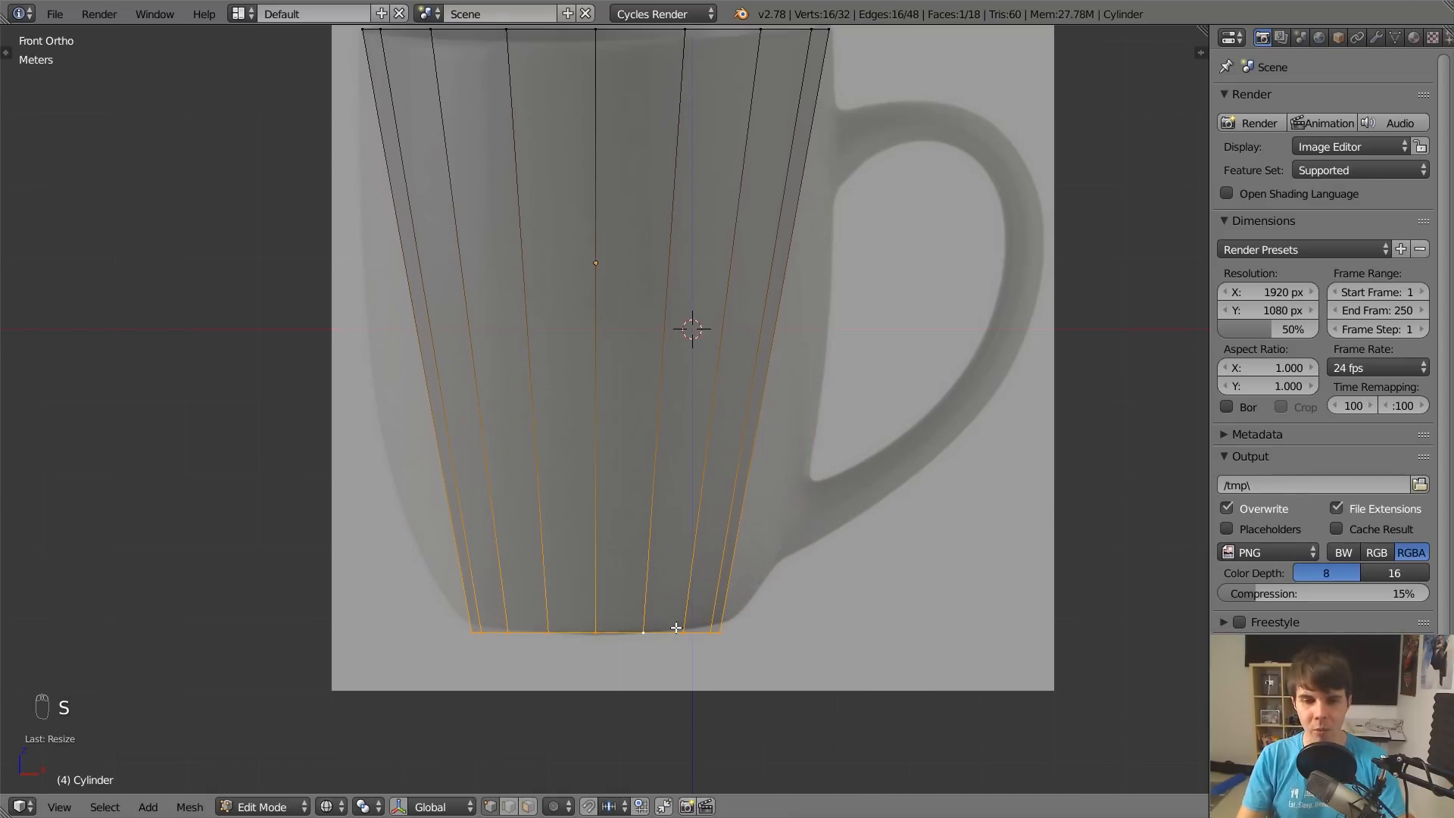
Try selecting the cylinder's top and bottom edge loops in turn.
left_click(619, 630, "alt")
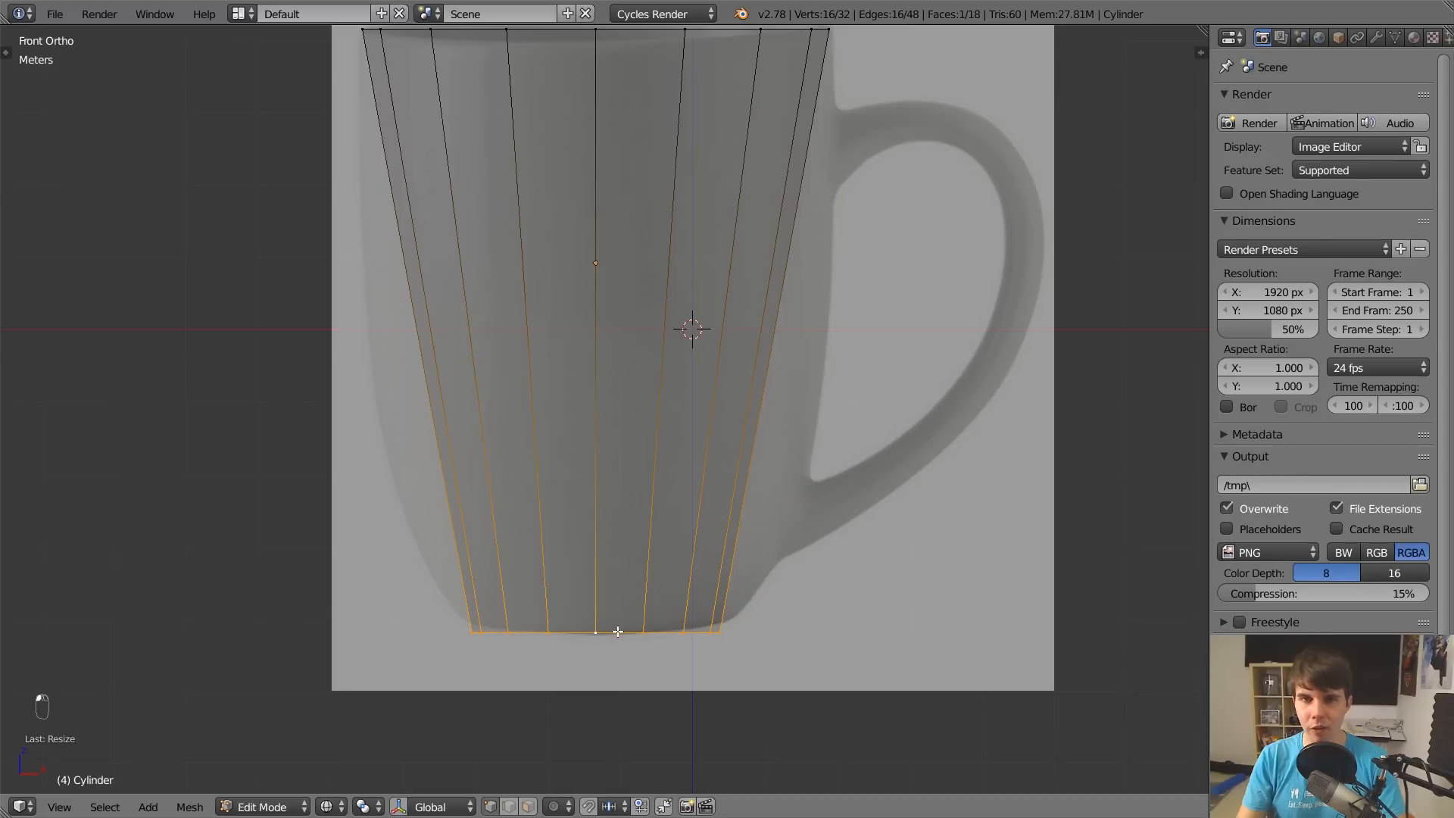
scroll(665, 88, "down", 1)
left_click(645, 103, "alt")
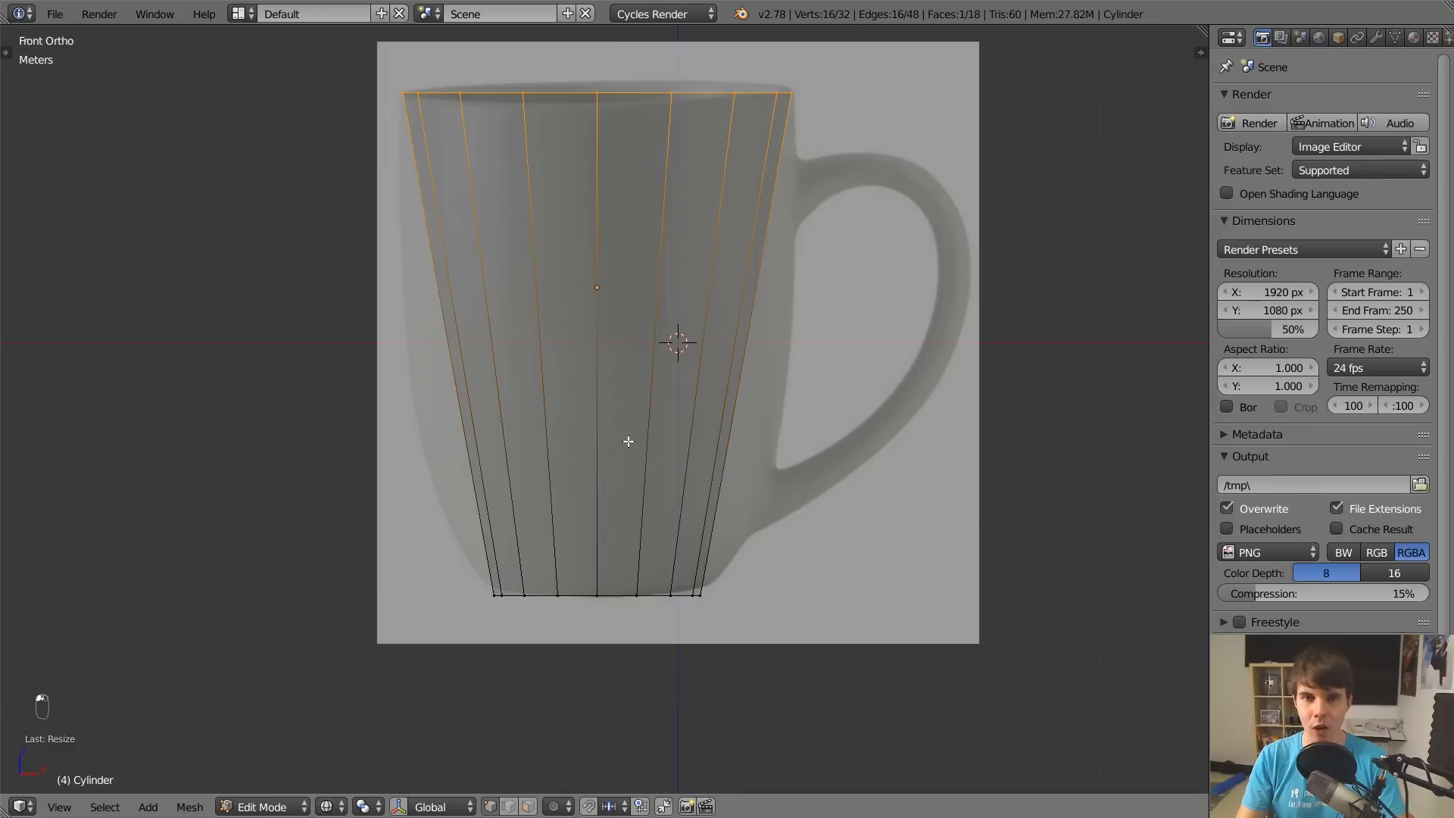
left_click(619, 581, "alt")
left_click(629, 95, "alt")
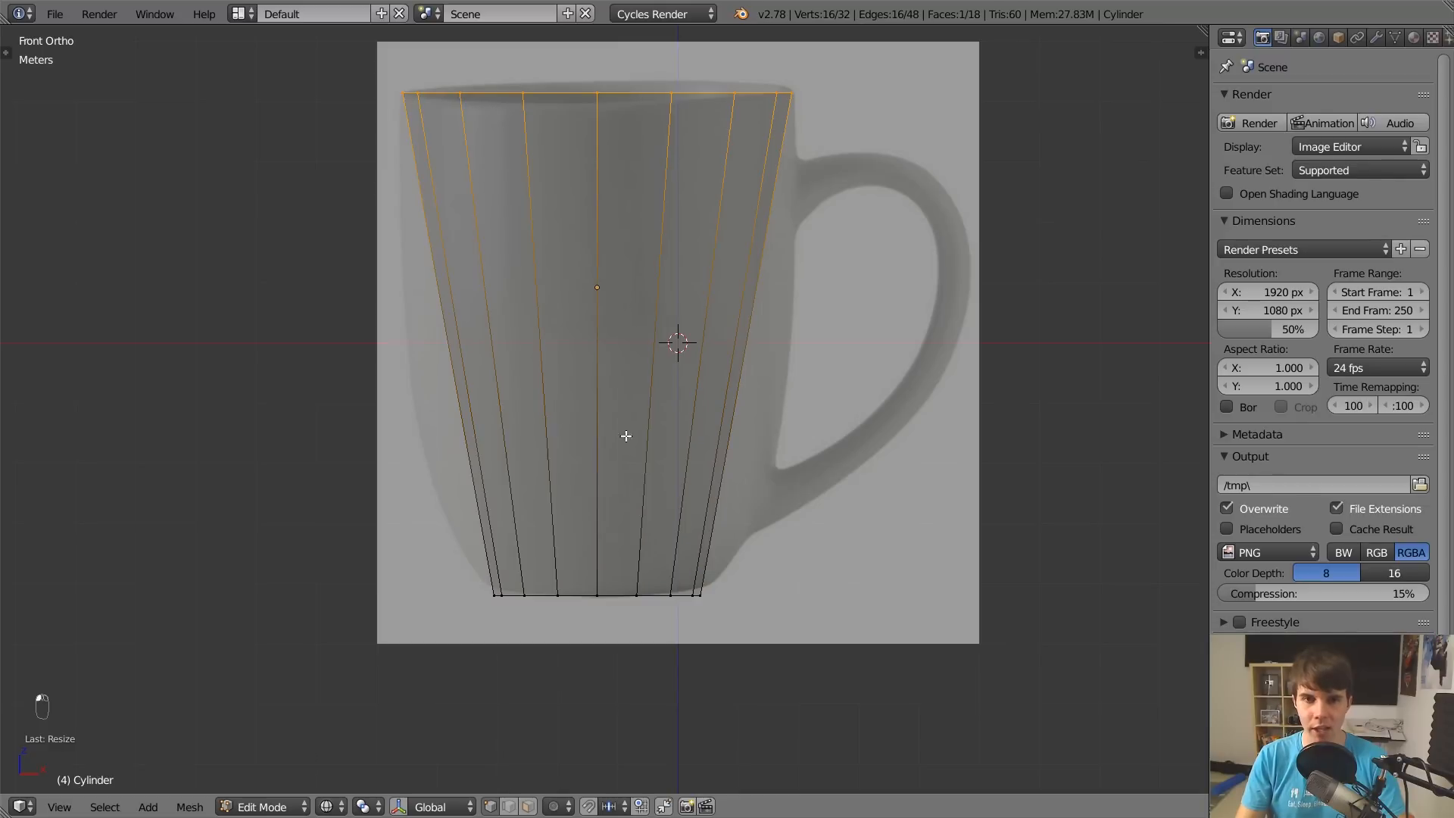
Raise the bottom edge loop slightly and widen it to meet the lower corners of the mug's base.
left_click(621, 604, "alt")
scroll(654, 584, "up", 1)
key("g")
key("s")
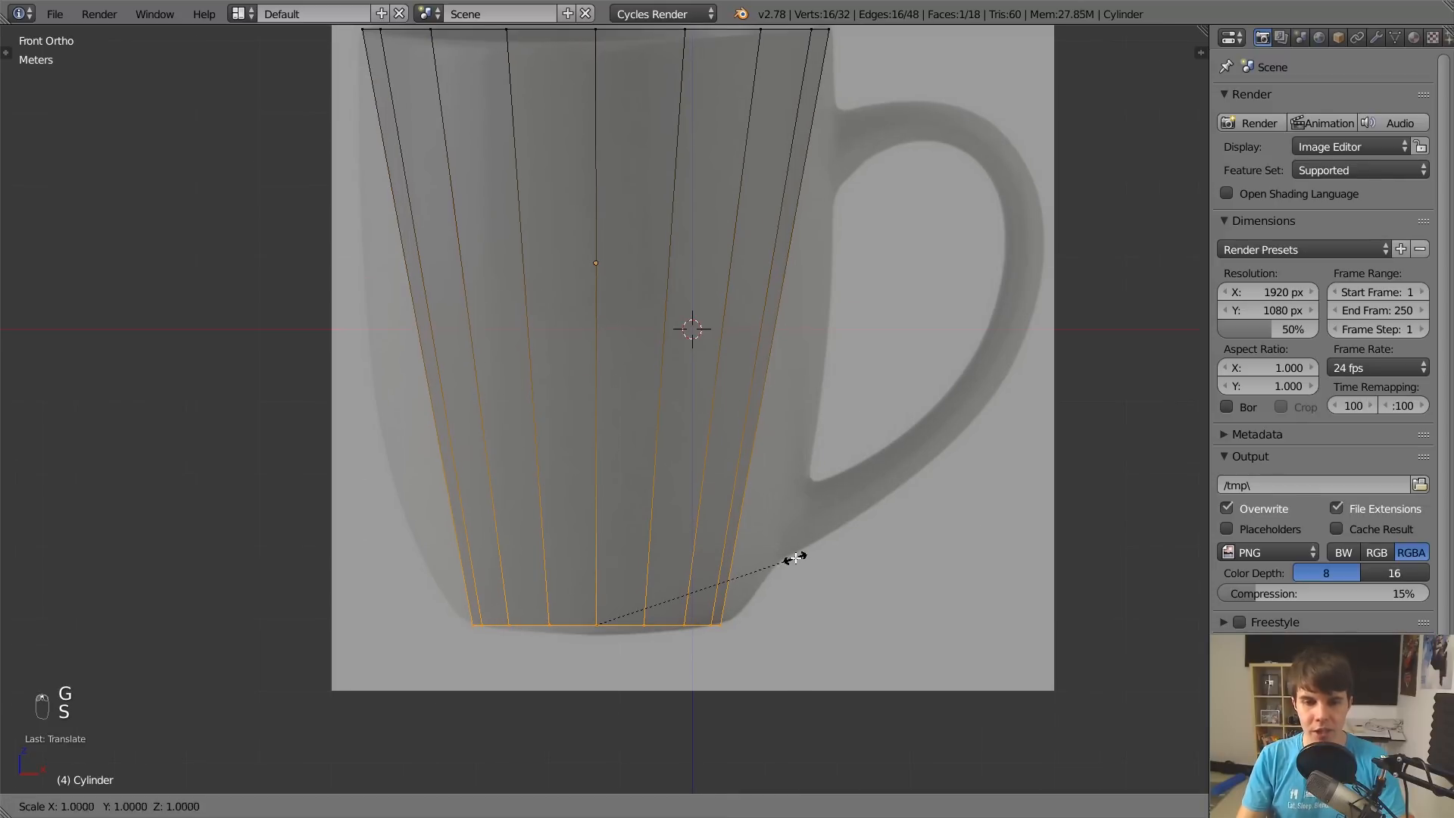
key("g")
key("z")
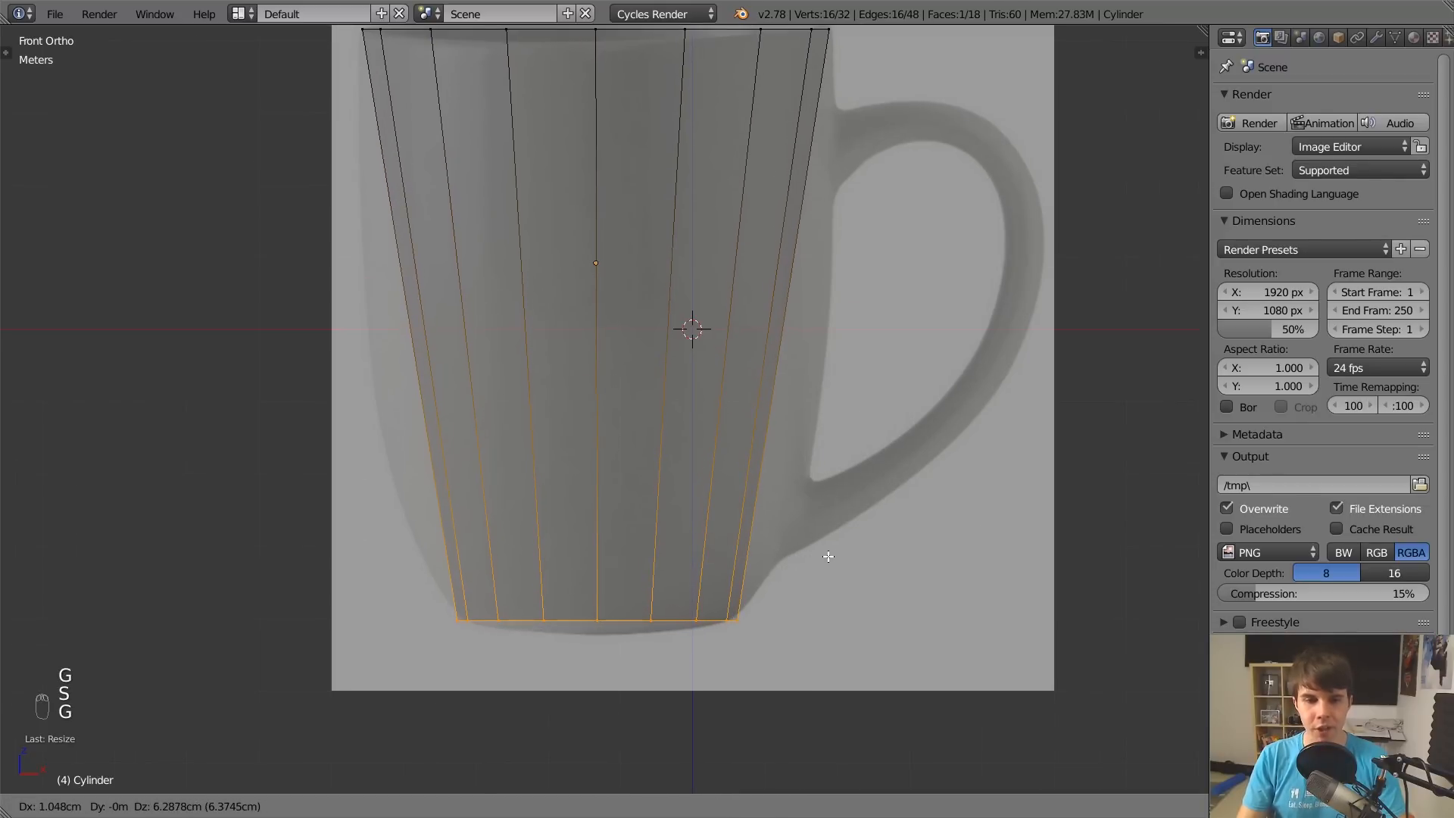
left_click(828, 555)
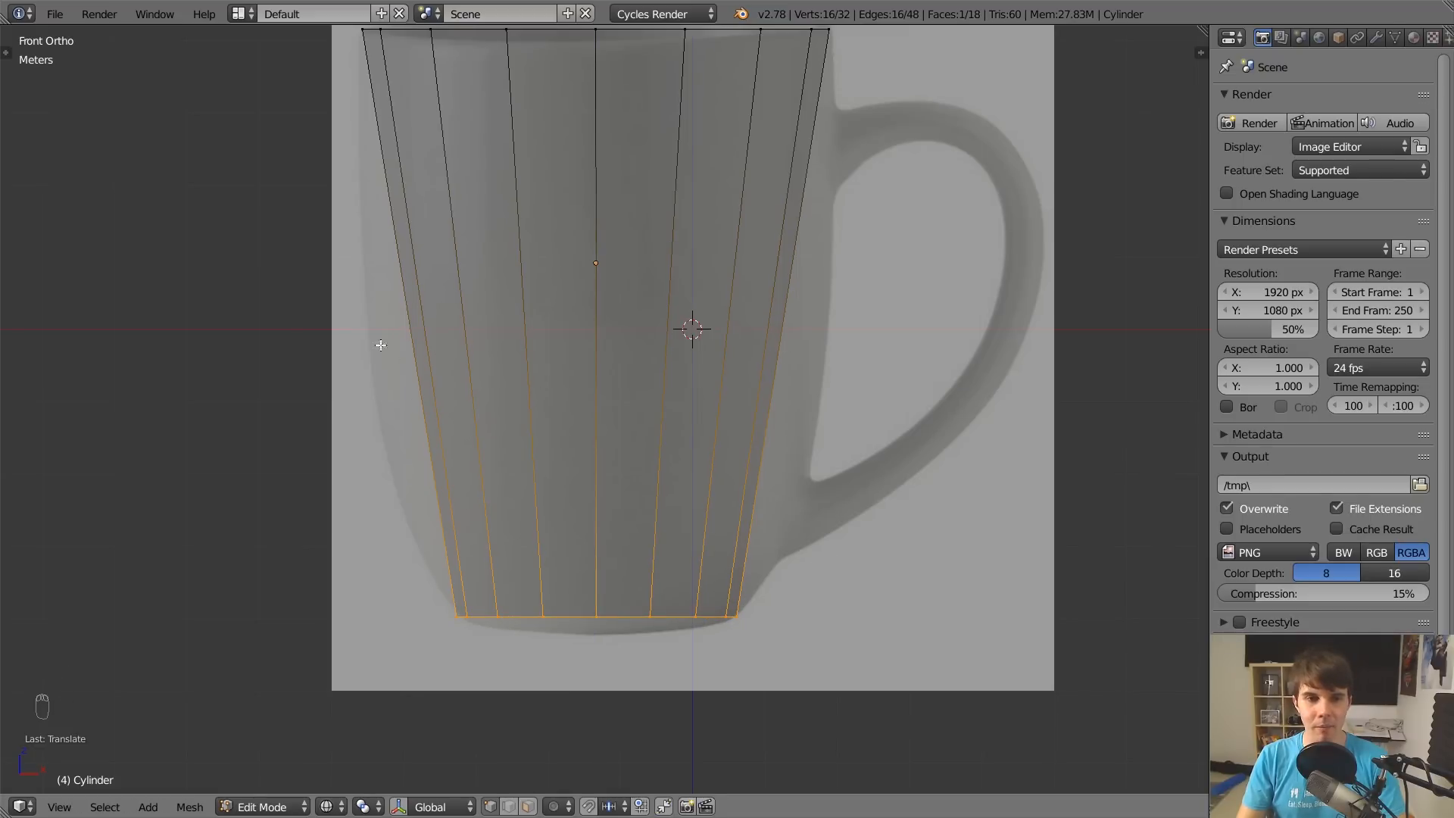
Add one horizontal loop cut around the tapered cylinder and slide it up to a short distance below the rim.
scroll(561, 439, "down", 1)
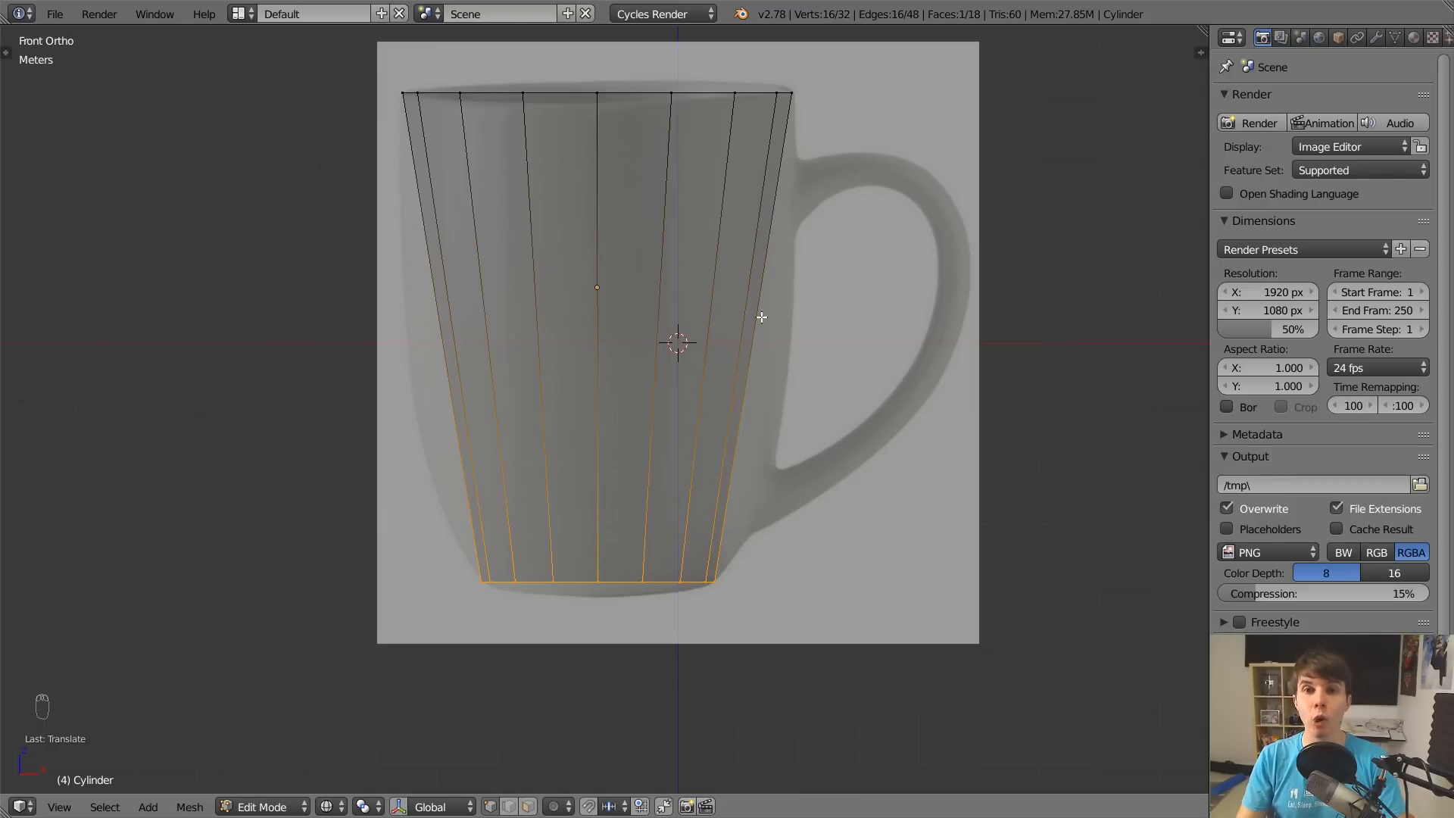
middle_click_drag(419, 240, 503, 325)
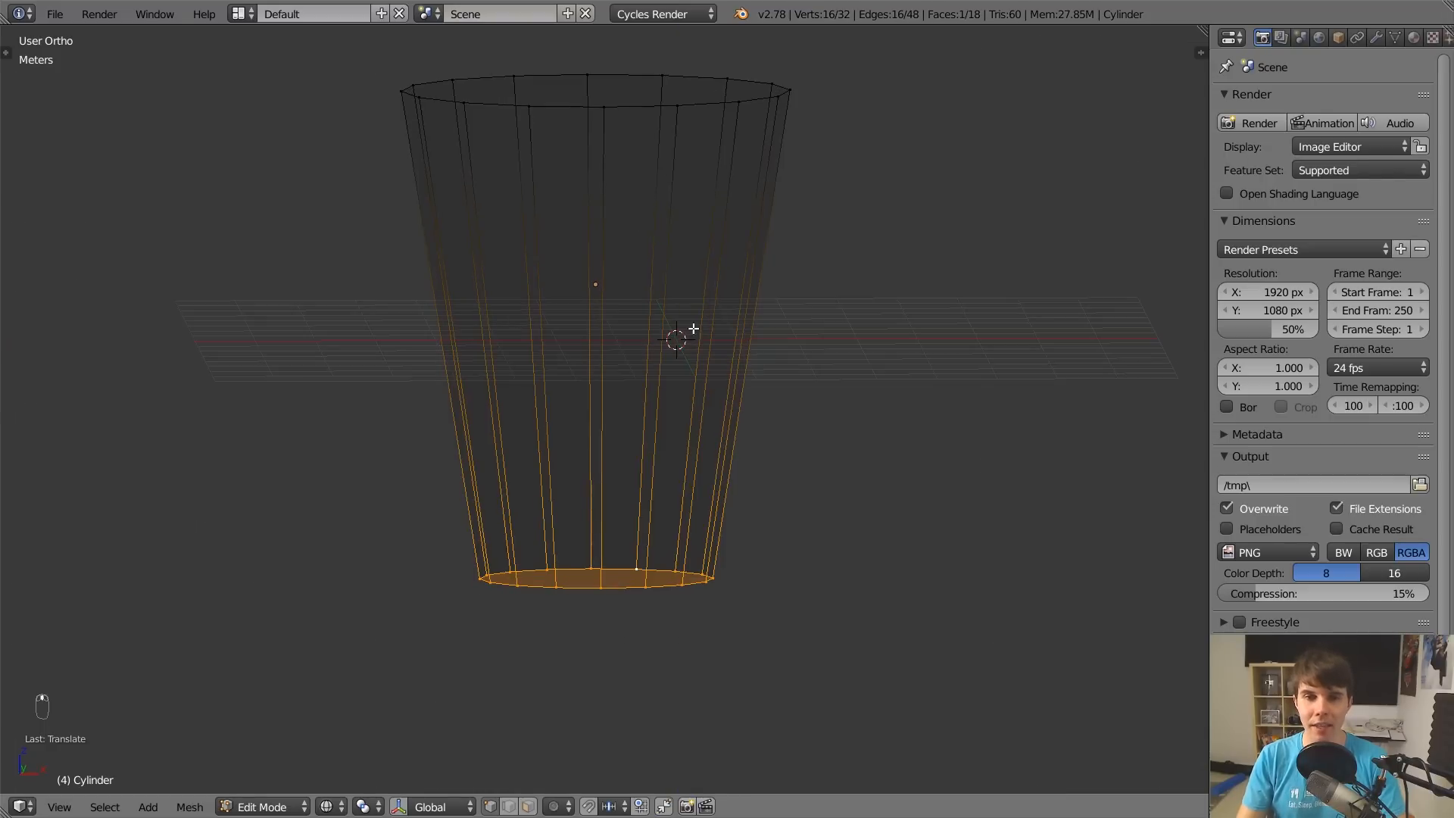
key("KP_1")
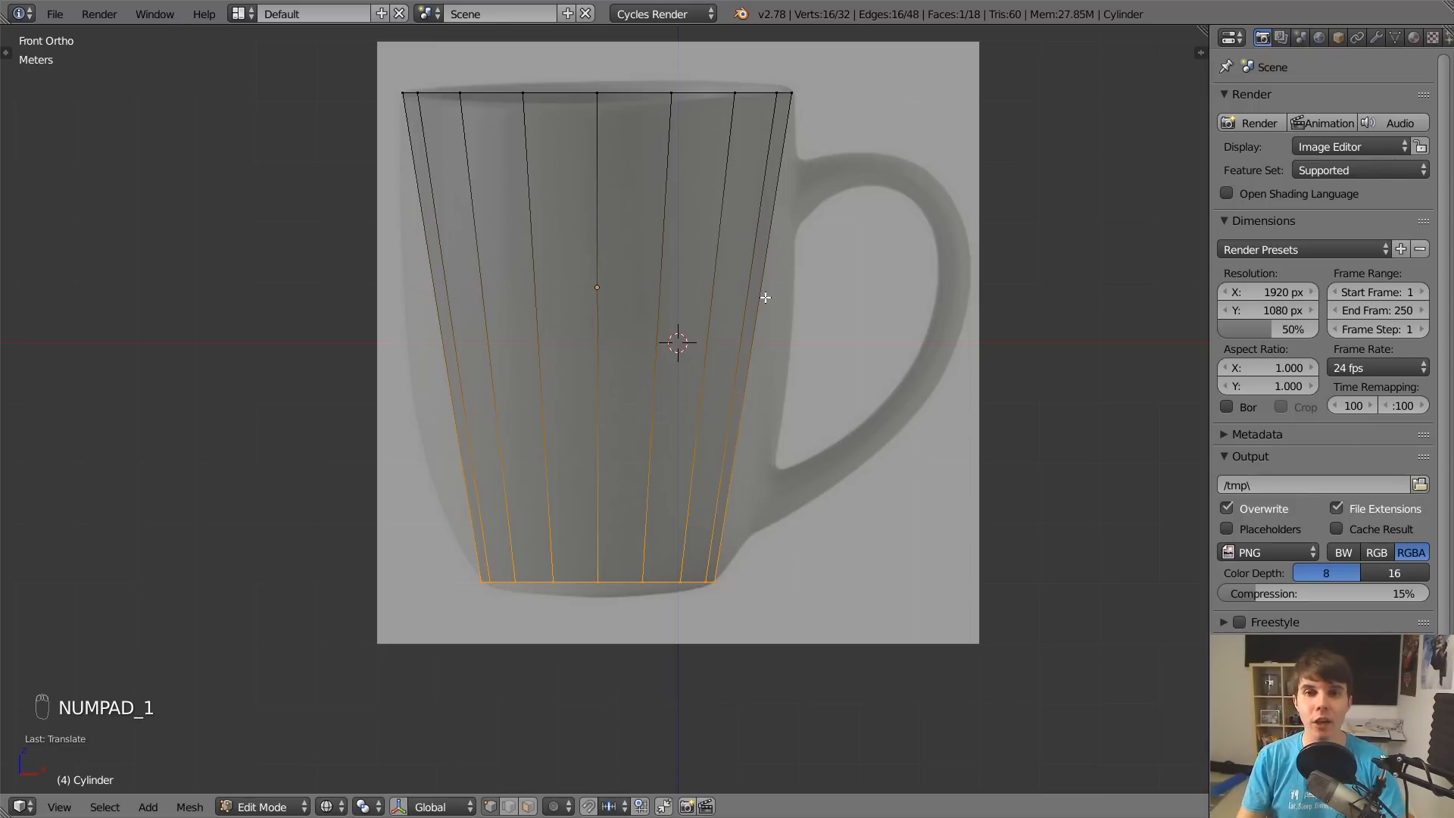
key("ctrl+r")
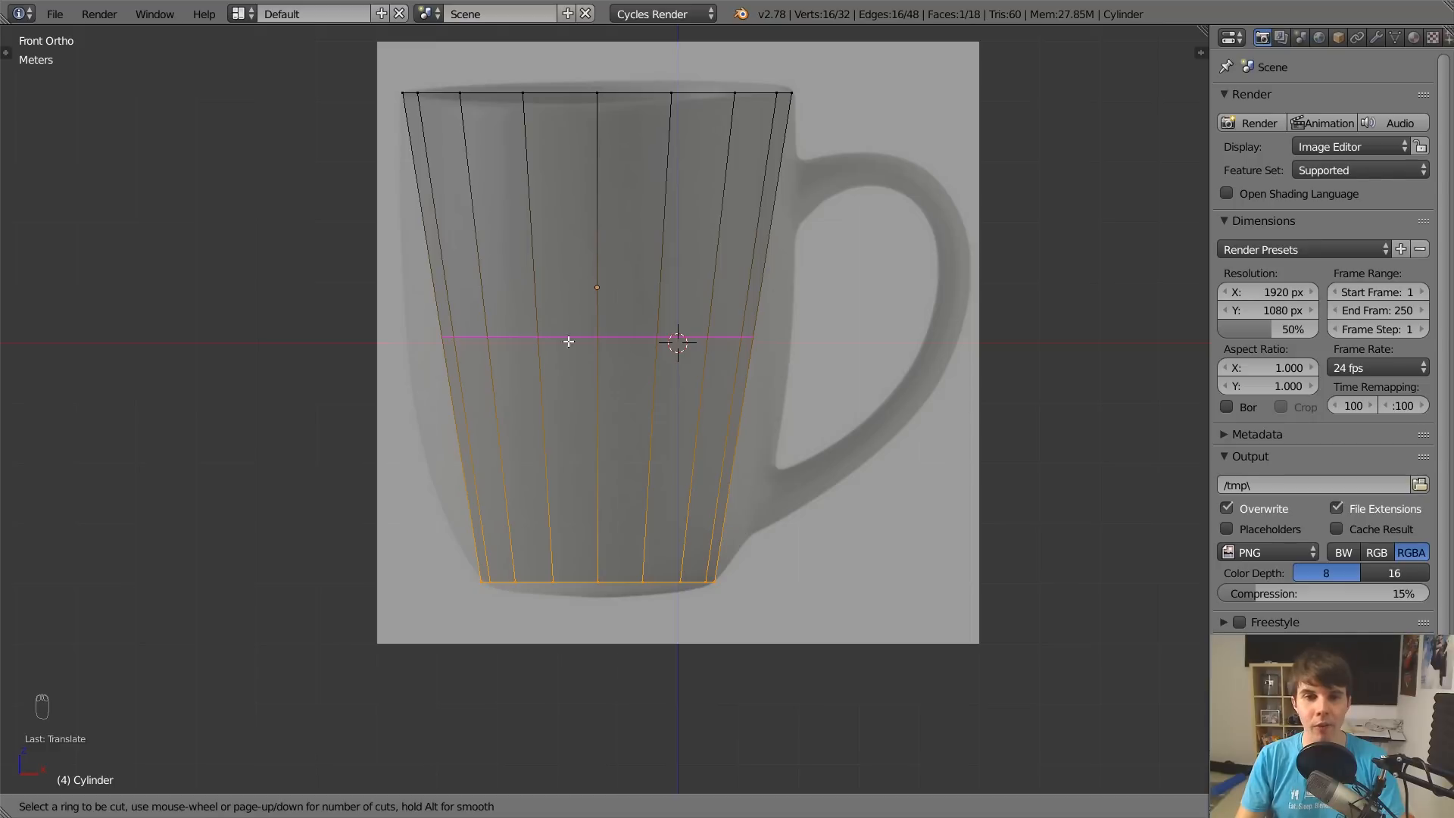
left_click(772, 314)
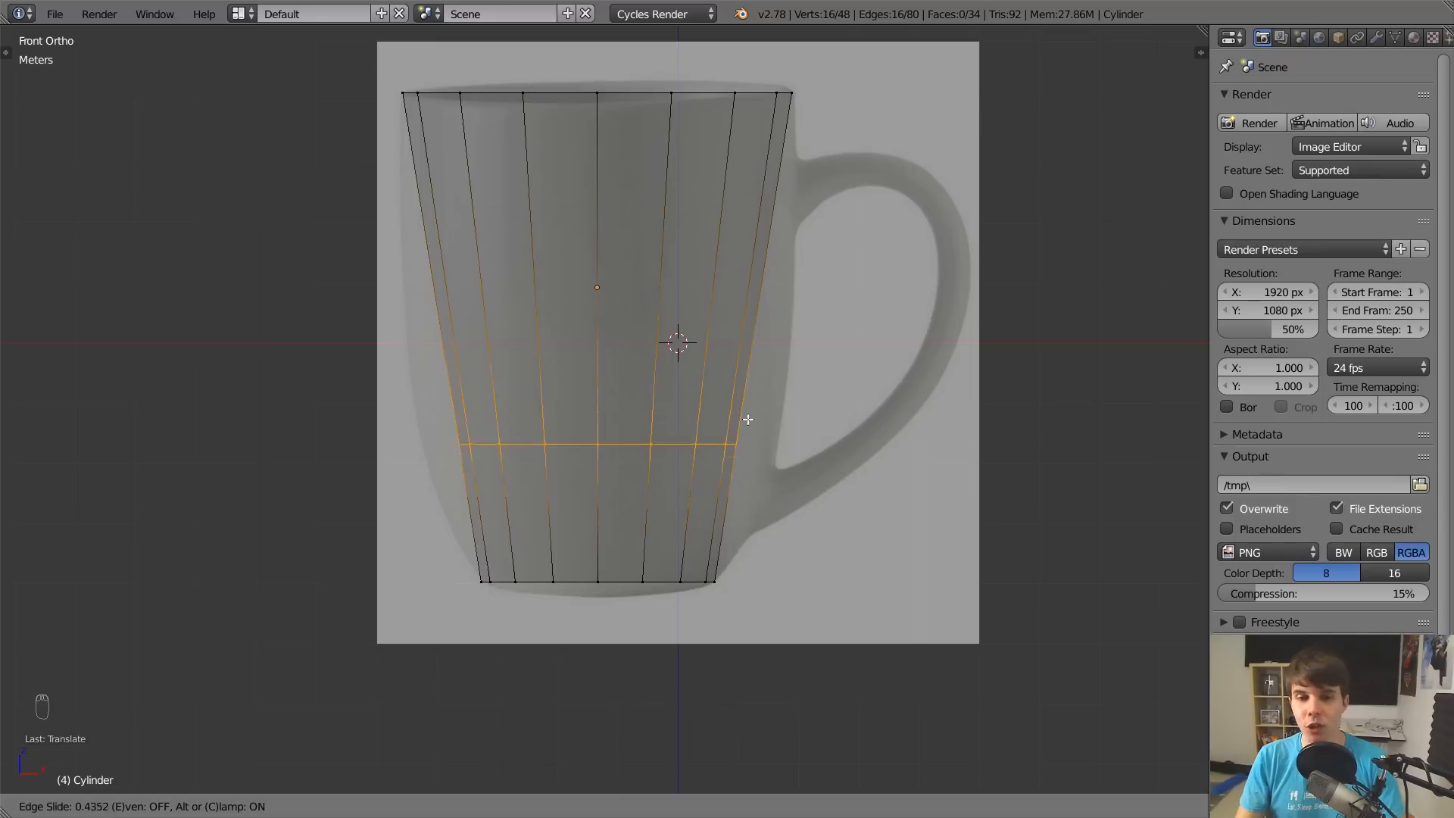
left_click(915, 167)
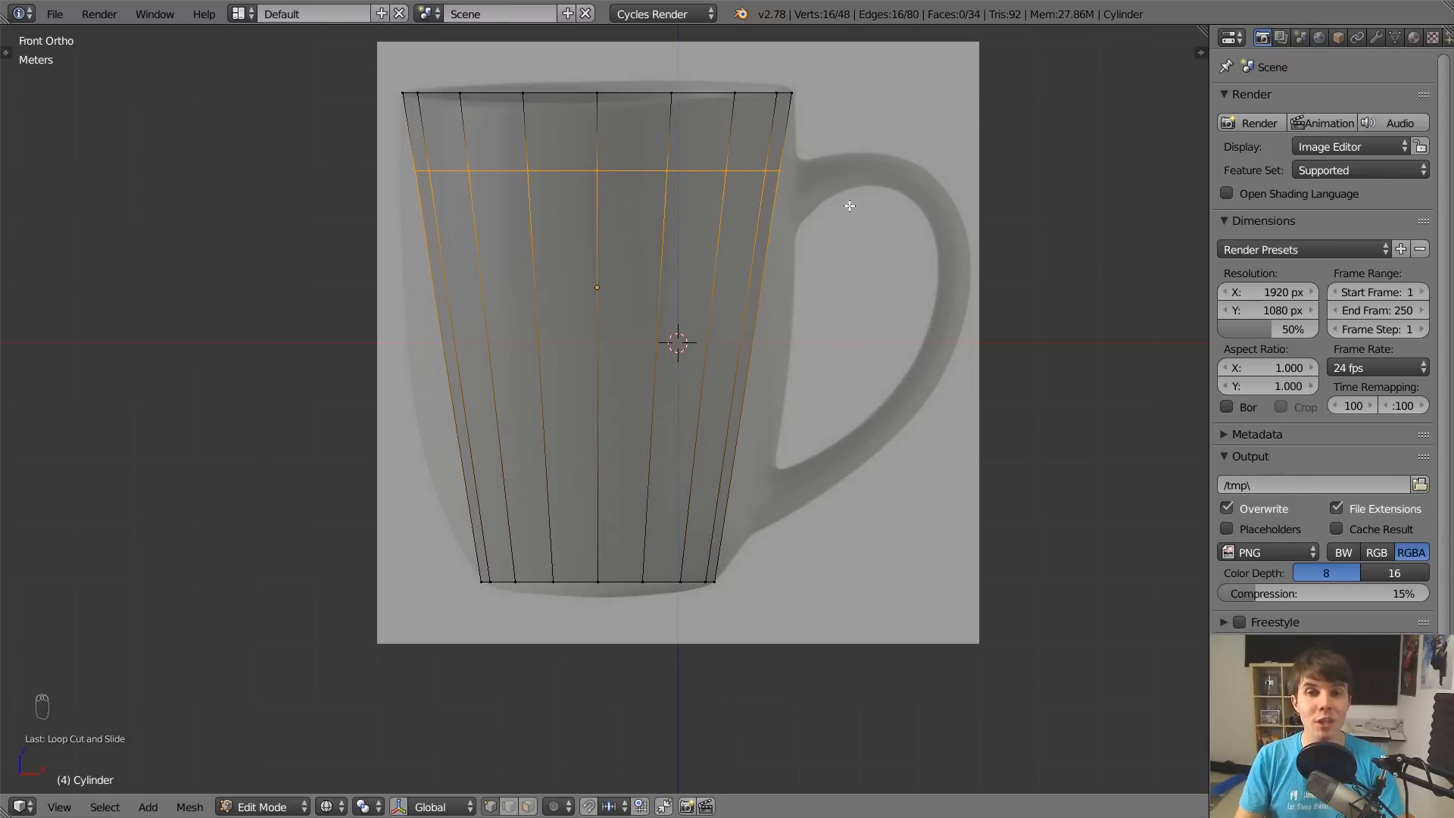
Try sliding the new edge loop up and down along the cylinder's sides.
key("g")
key("g")
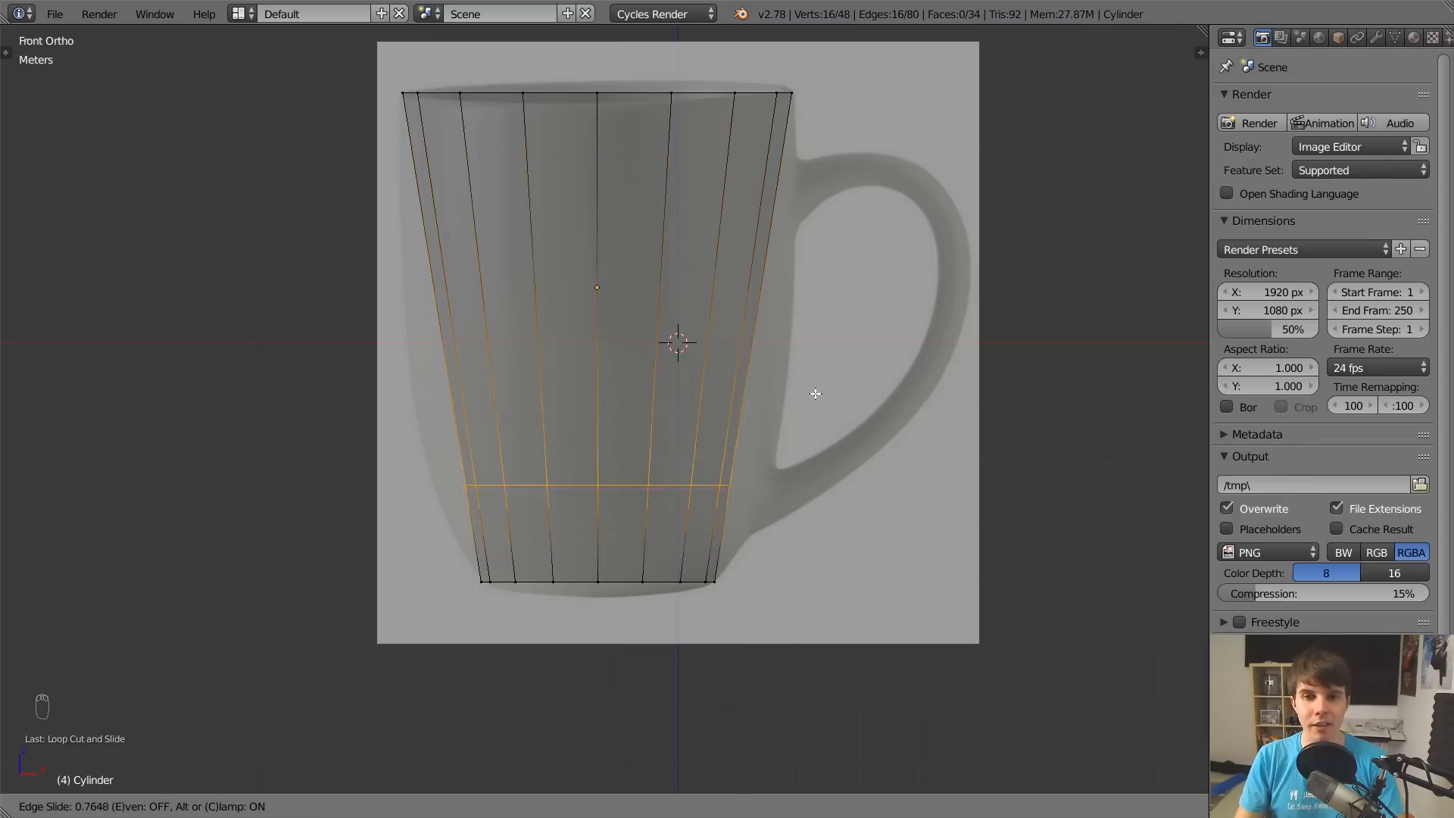
left_click(834, 244)
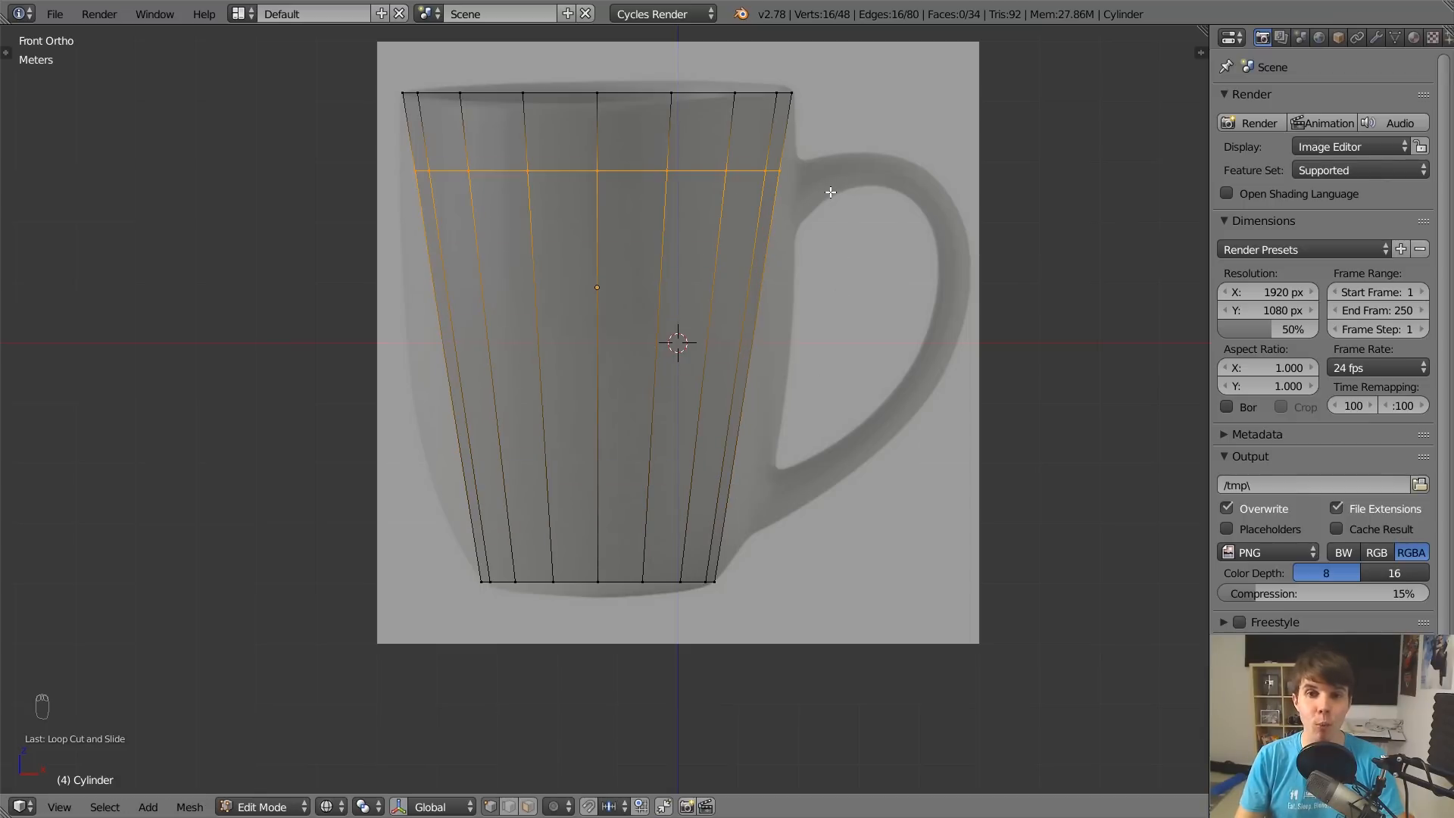
Slide the selected edge loop down along the cylinder's sides to slightly below mid-height, using an edge slide of about 0.52.
key("g")
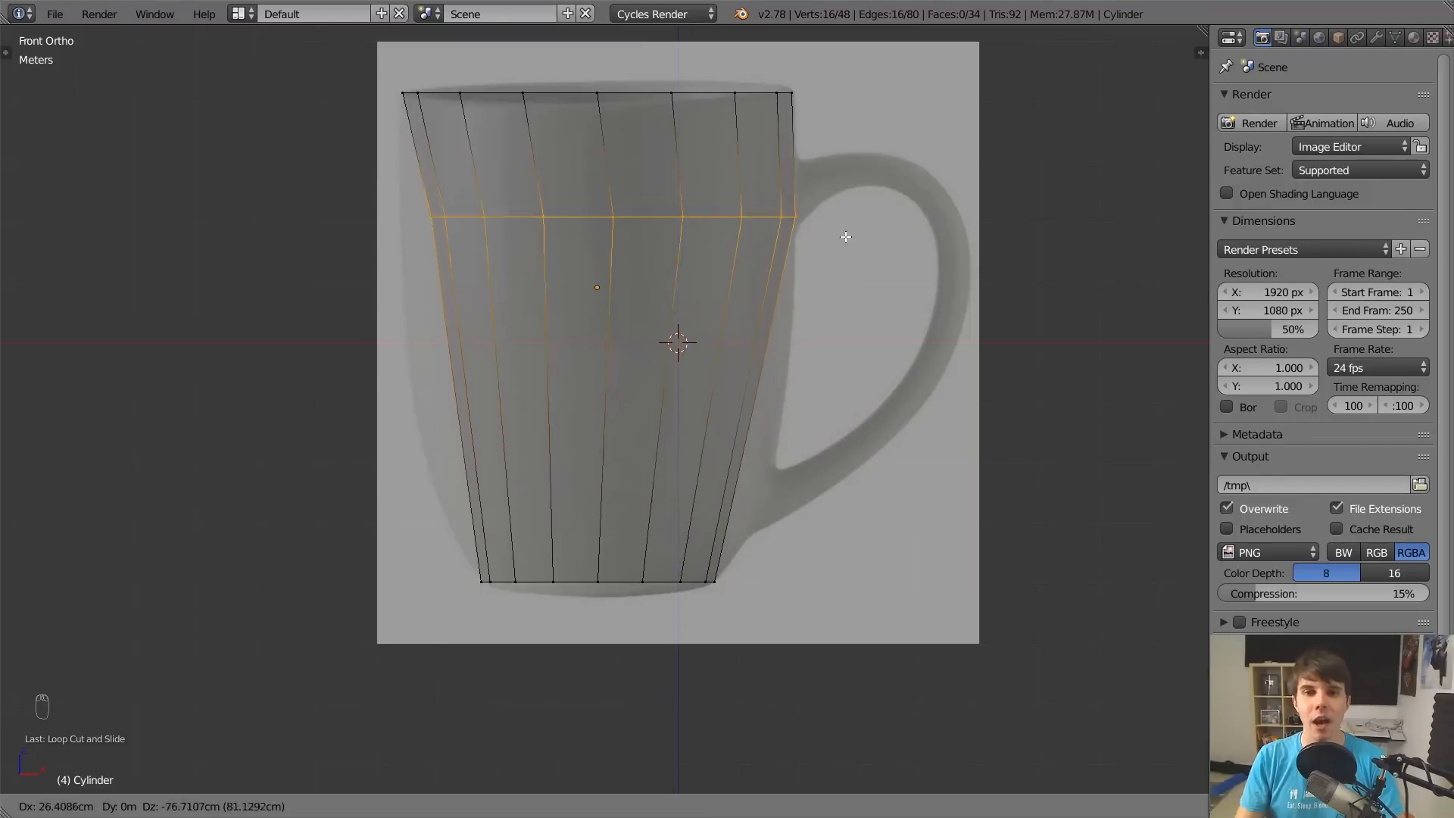
right_click(846, 237)
key("g")
key("g")
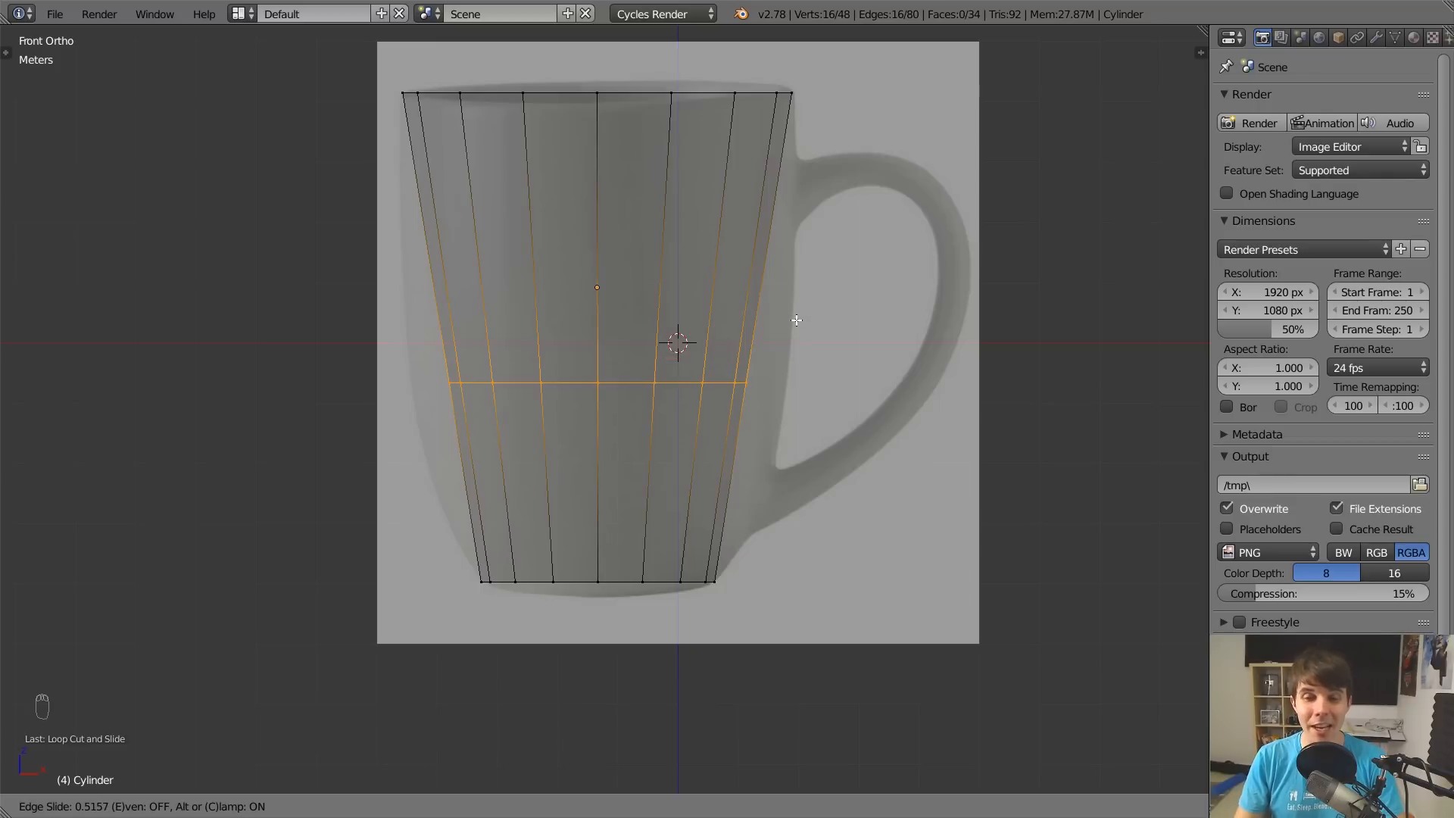
left_click(797, 320)
key("g")
key("g")
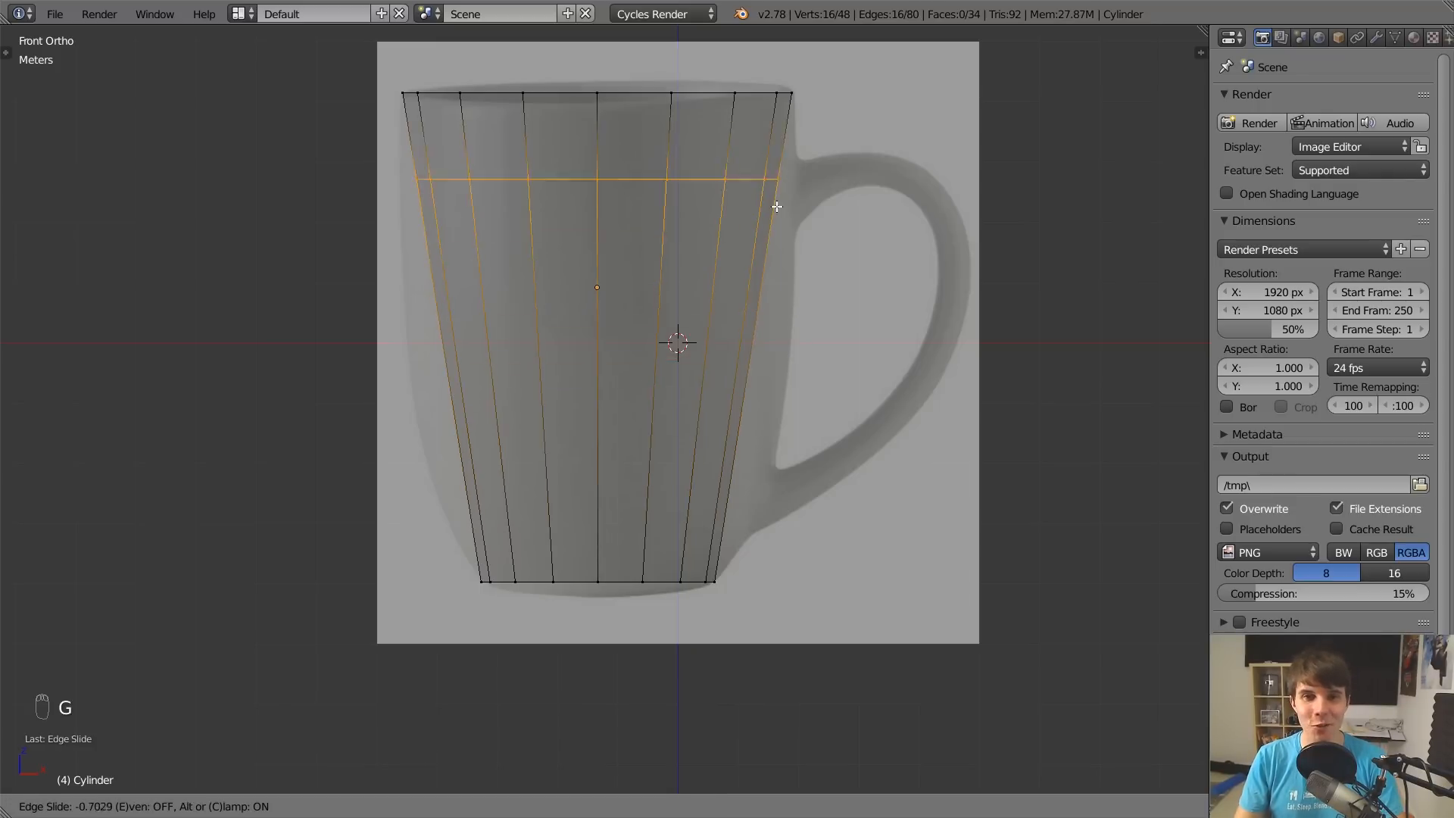
right_click(784, 207)
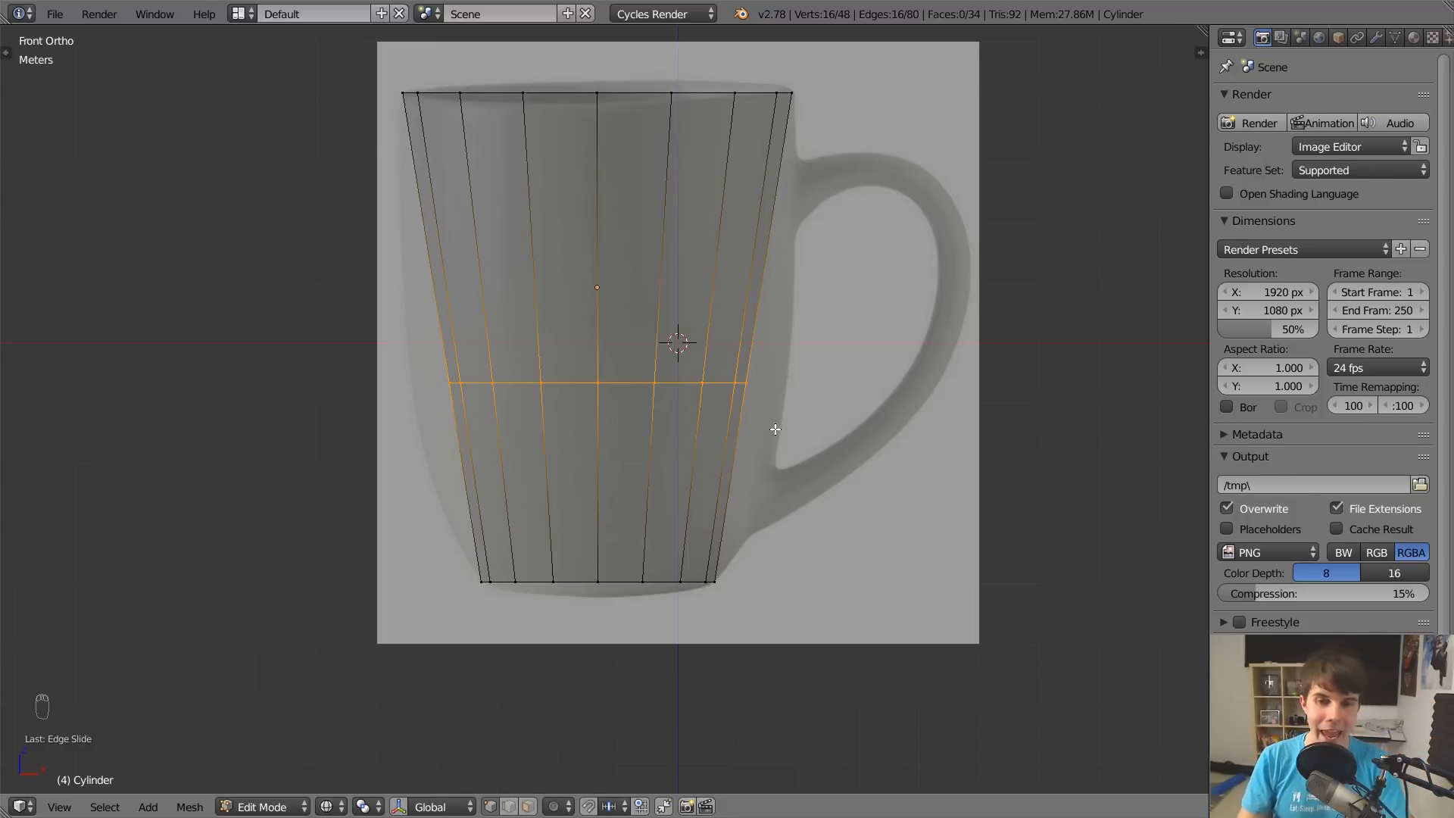
Scale the edge loop up by about 1.26 to meet the mug's outline, and display the cylinder in solid shading.
key("s")
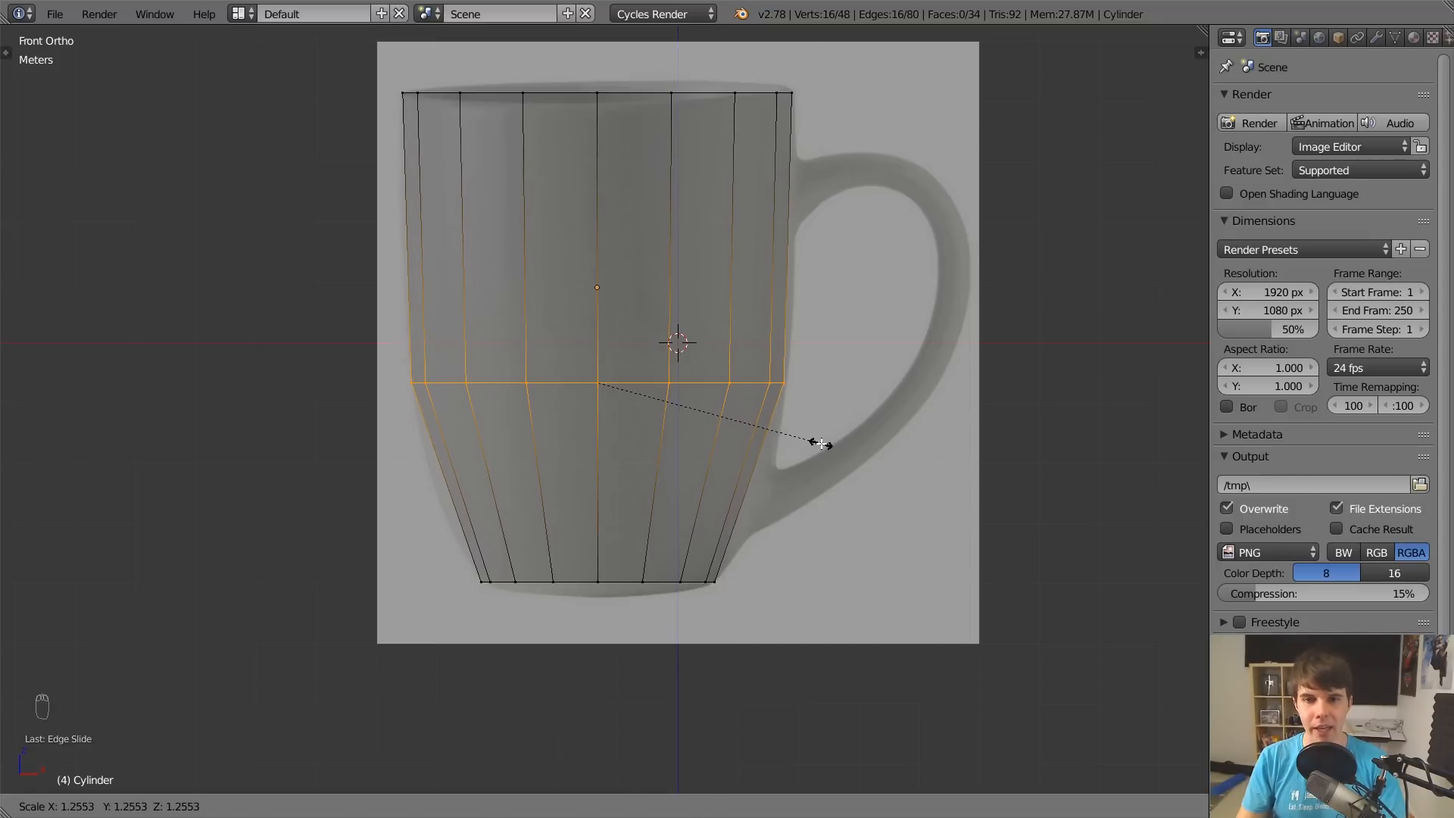
left_click(822, 443)
key("Tab")
scroll(473, 383, "up", 3)
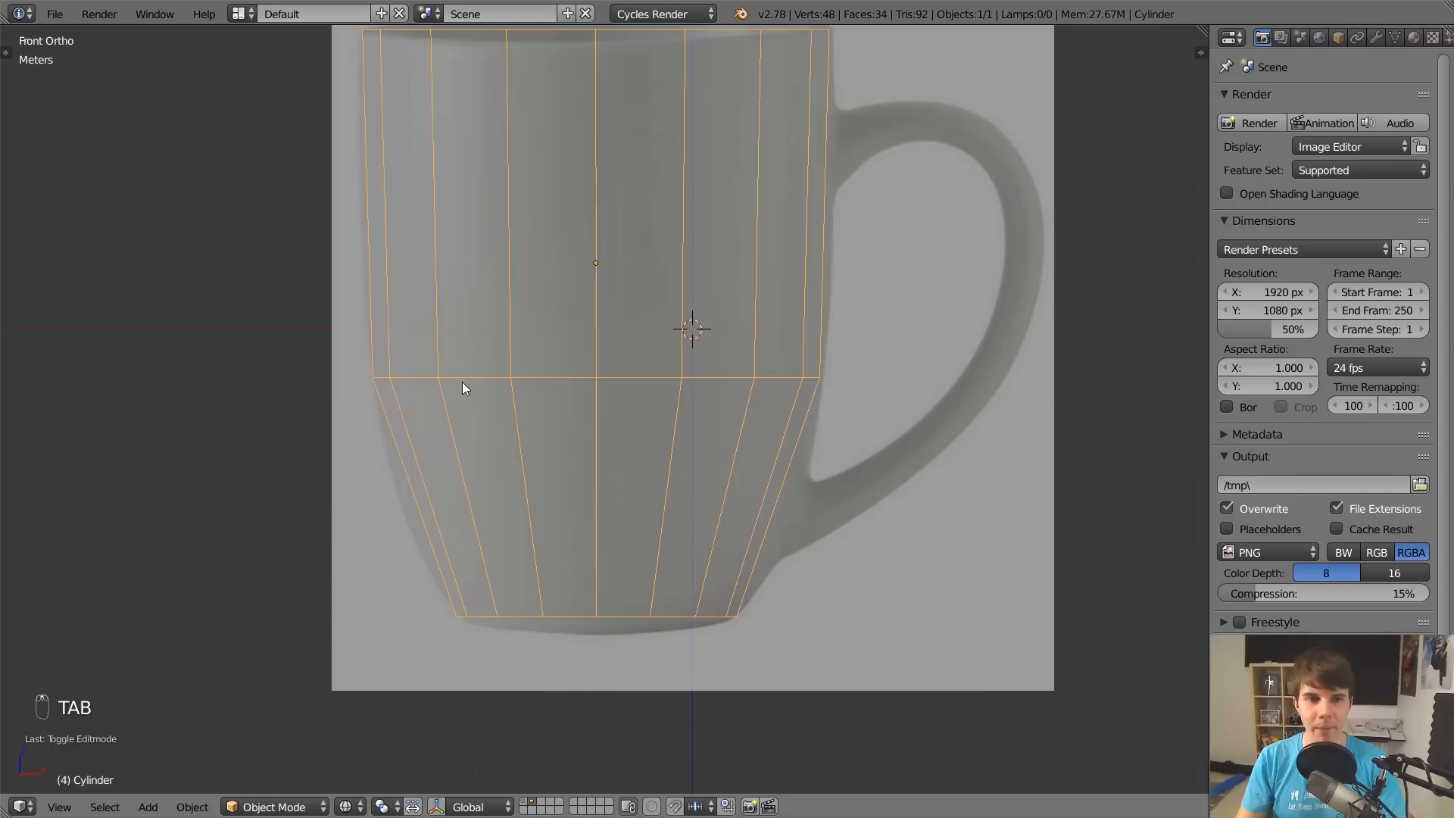
key("z")
scroll(442, 361, "down", 4)
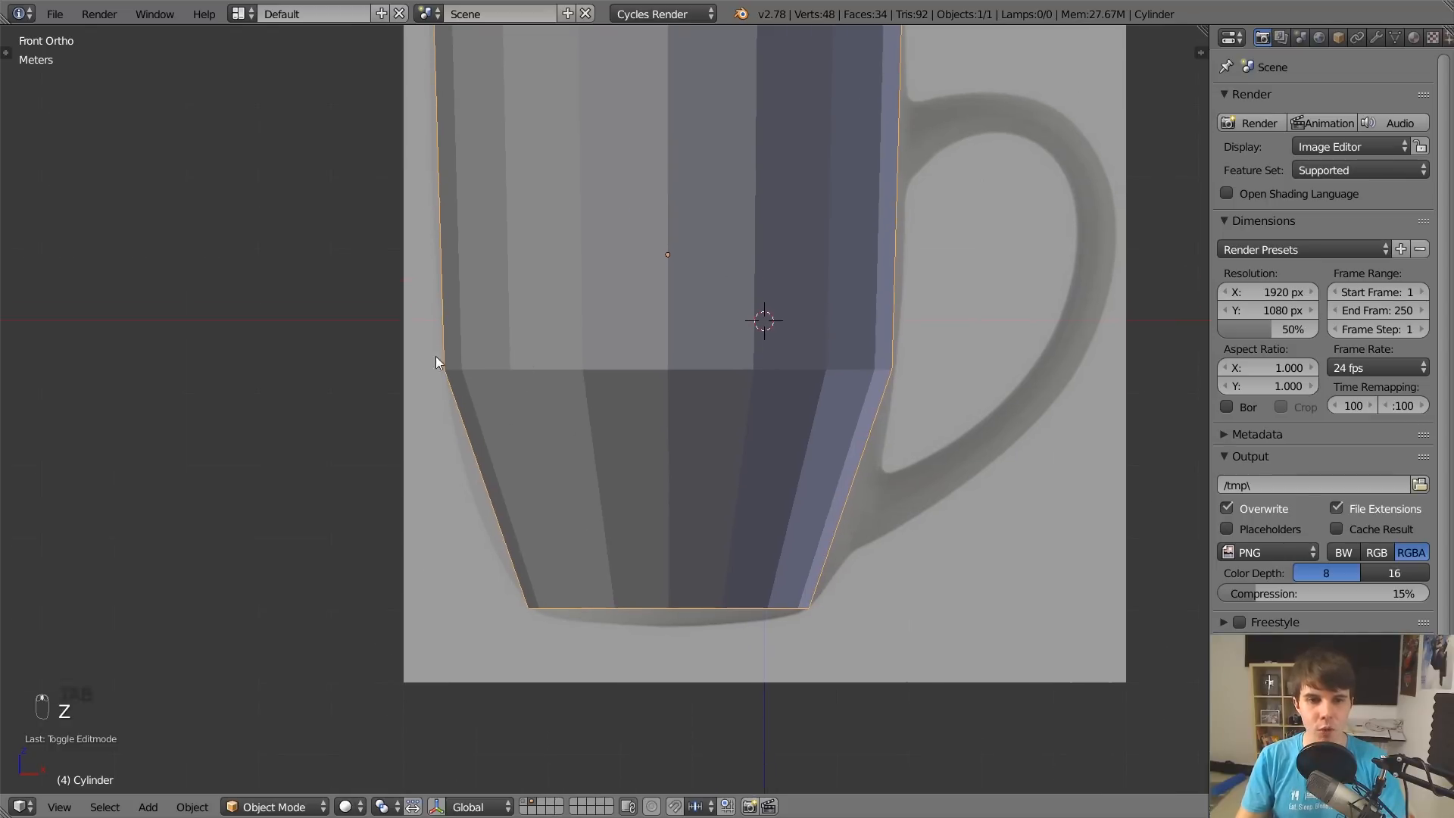
Add a centred loop cut around the cylinder's lower section and scale it up by about 1.12 towards the mug's outline.
key("Tab")
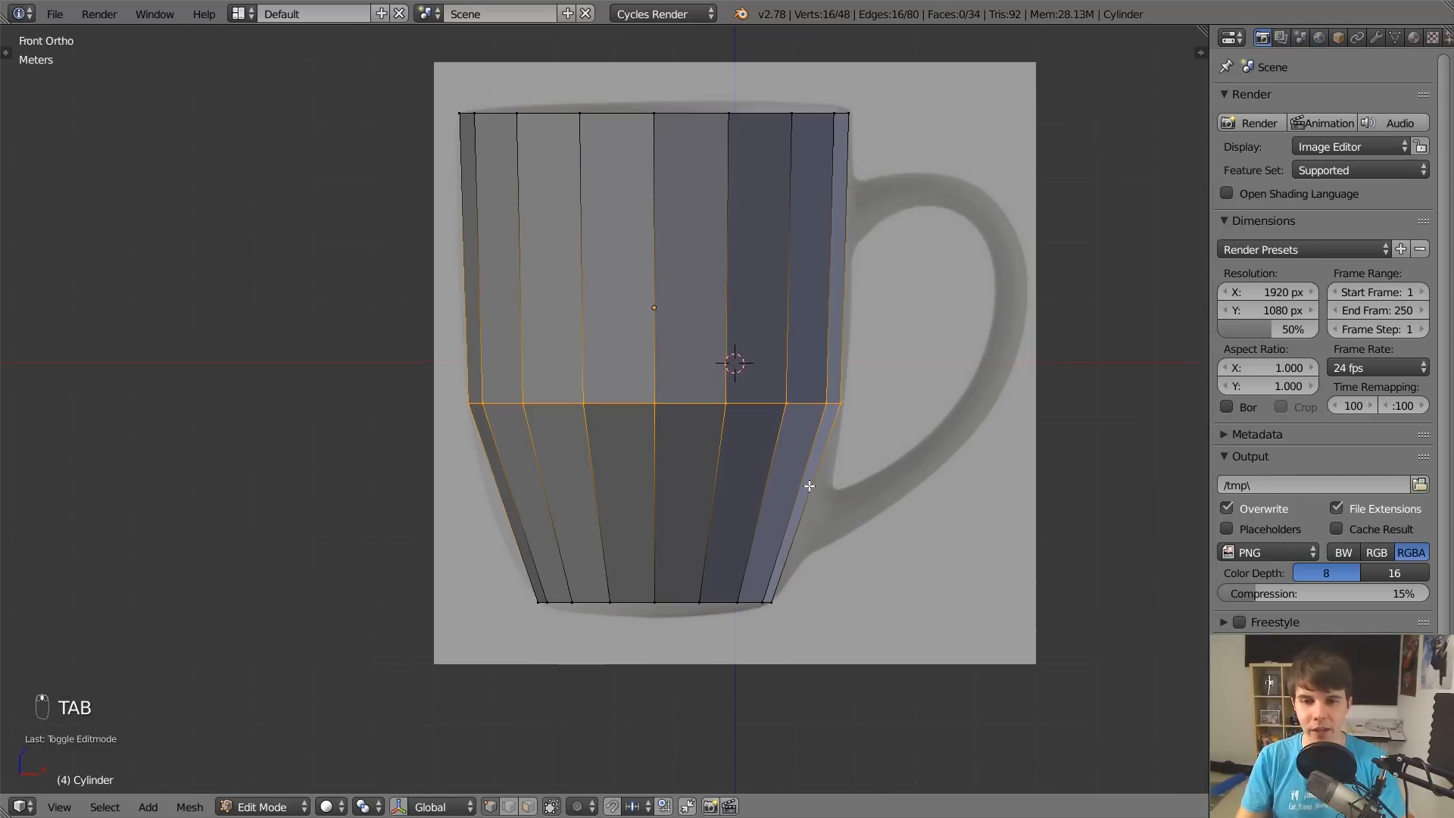
key("ctrl+r")
left_click(805, 485)
right_click(805, 484)
key("s")
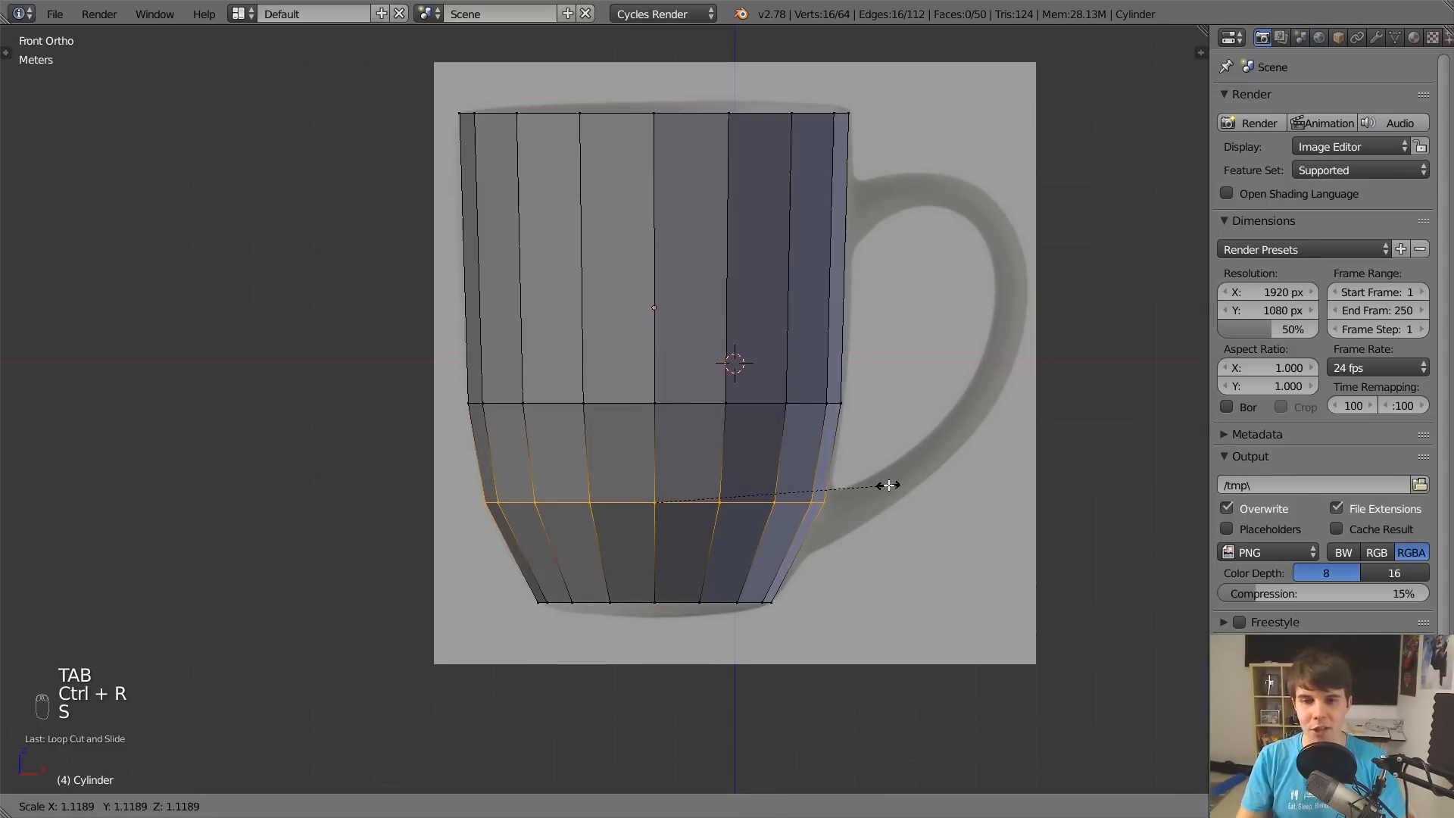
left_click(882, 481)
Undo the scaling and the loop cut in the cylinder's lower section.
key("ctrl+r")
right_click(852, 453)
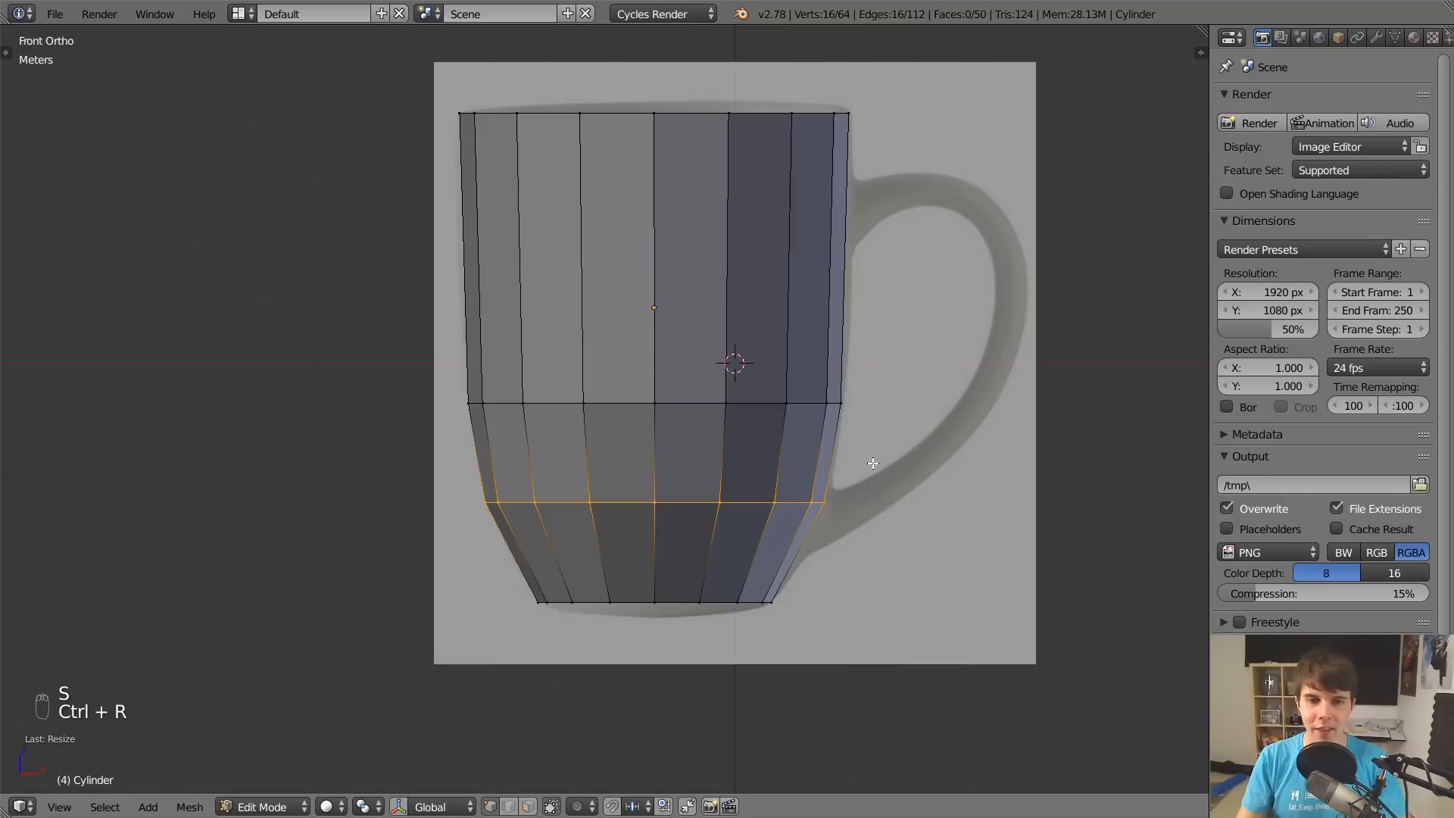
key("ctrl+z")
key("Tab")
key("Tab")
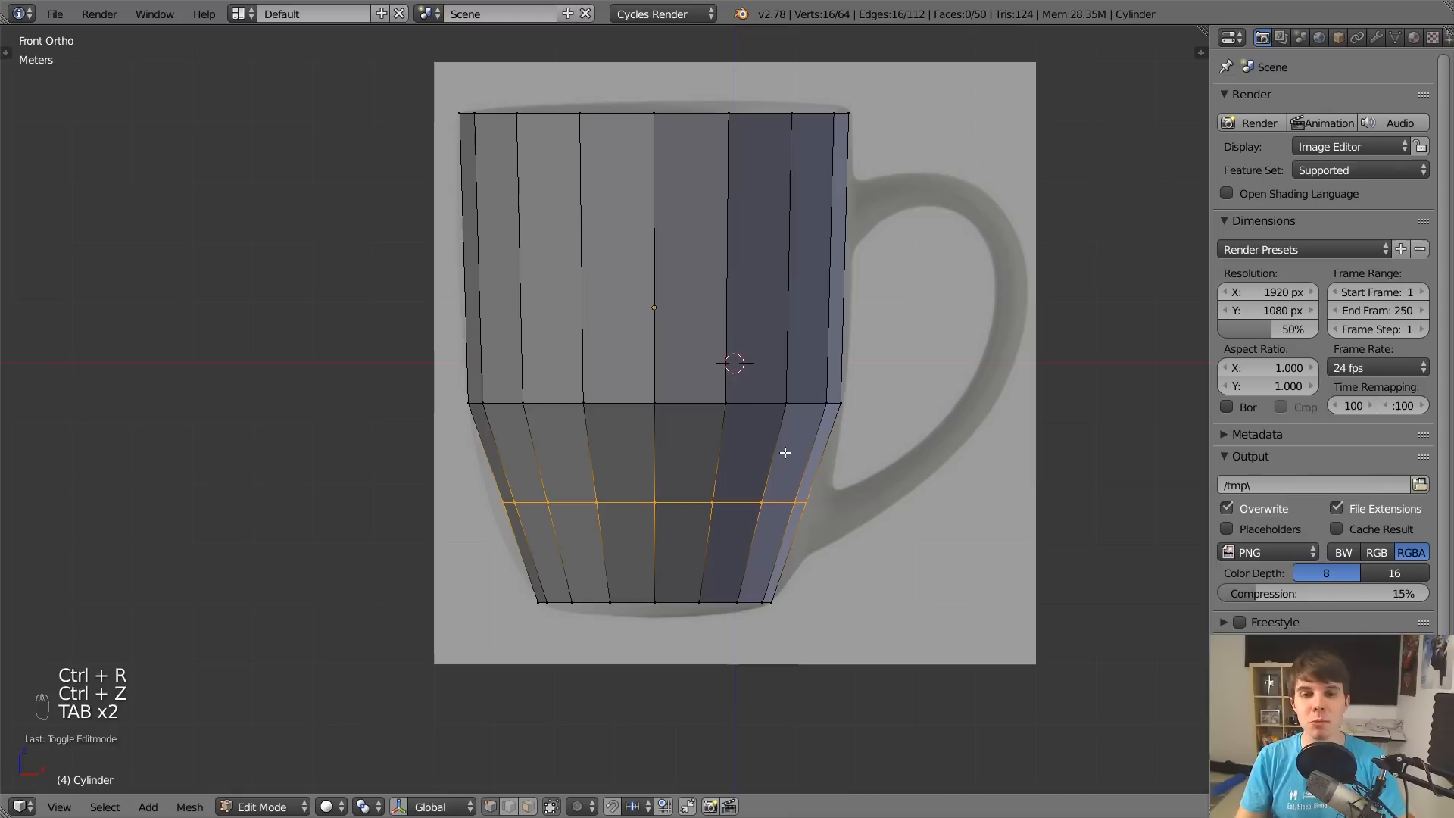
key("ctrl+z")
key("ctrl+z")
key("ctrl+z")
Return to Object Mode and add a Subdivision Surface modifier with view level 1 to the cylinder.
key("Tab")
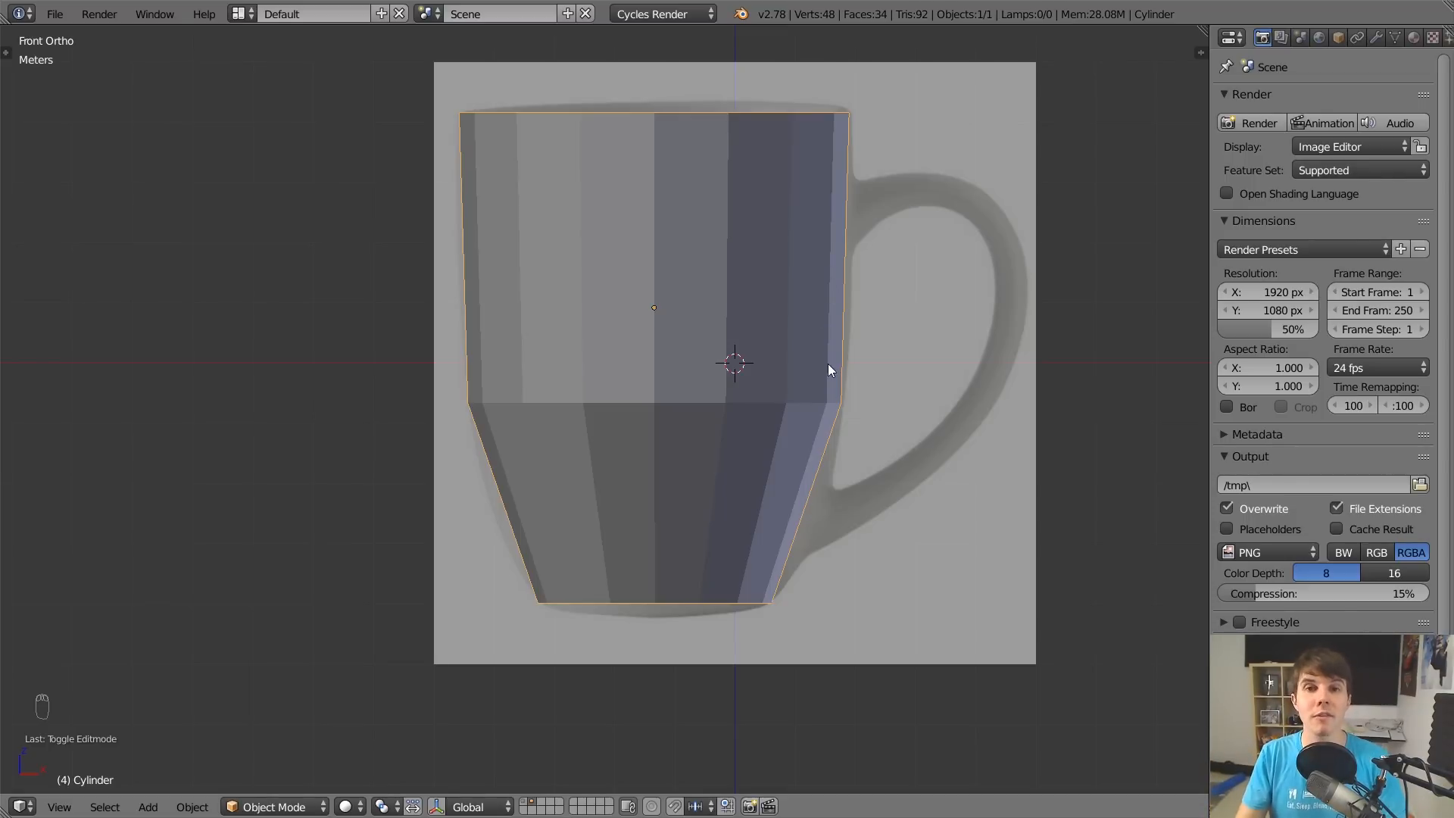
scroll(828, 363, "up", 1)
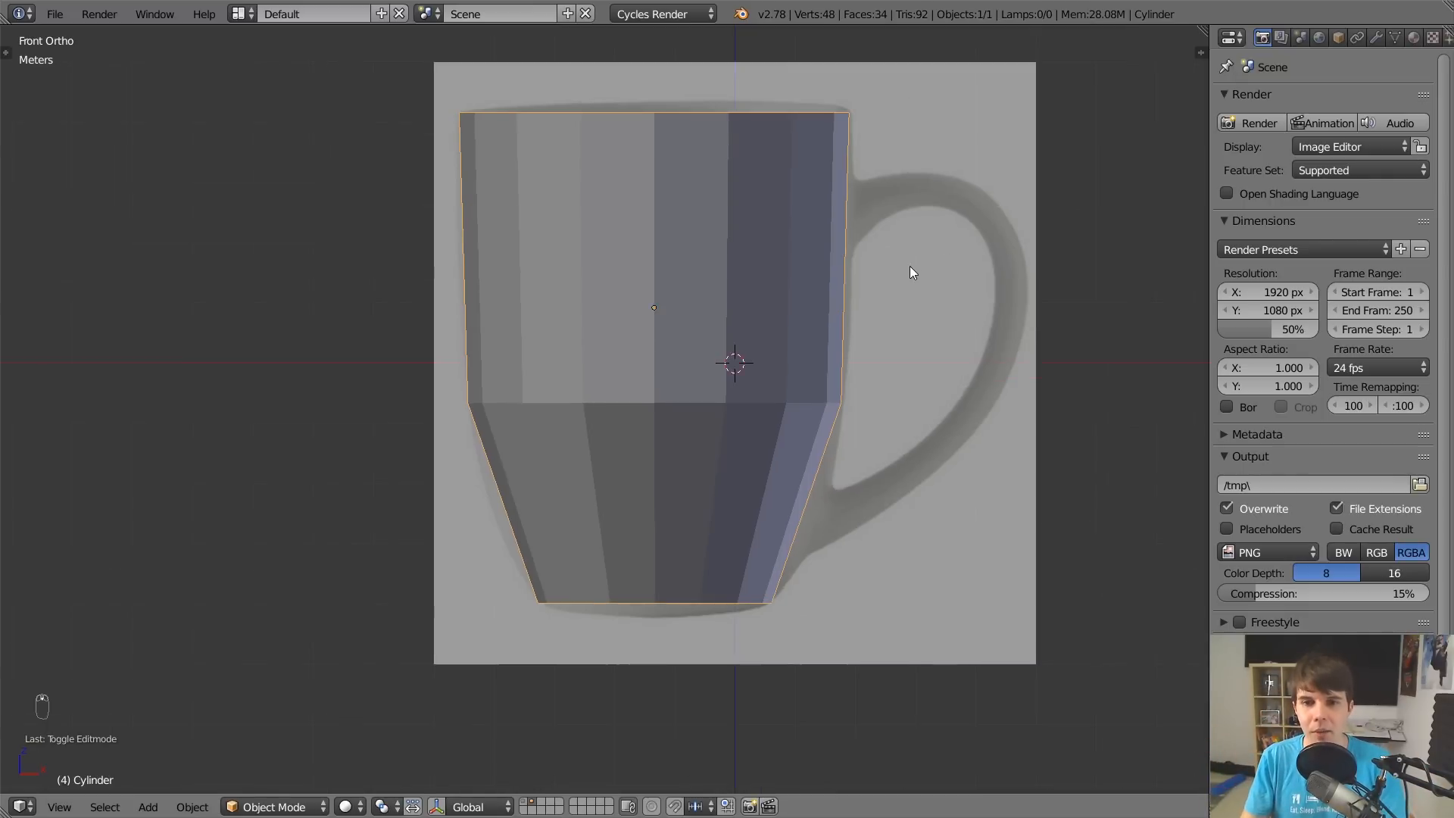
middle_click_drag(908, 274, 847, 319, "shift")
key("Tab")
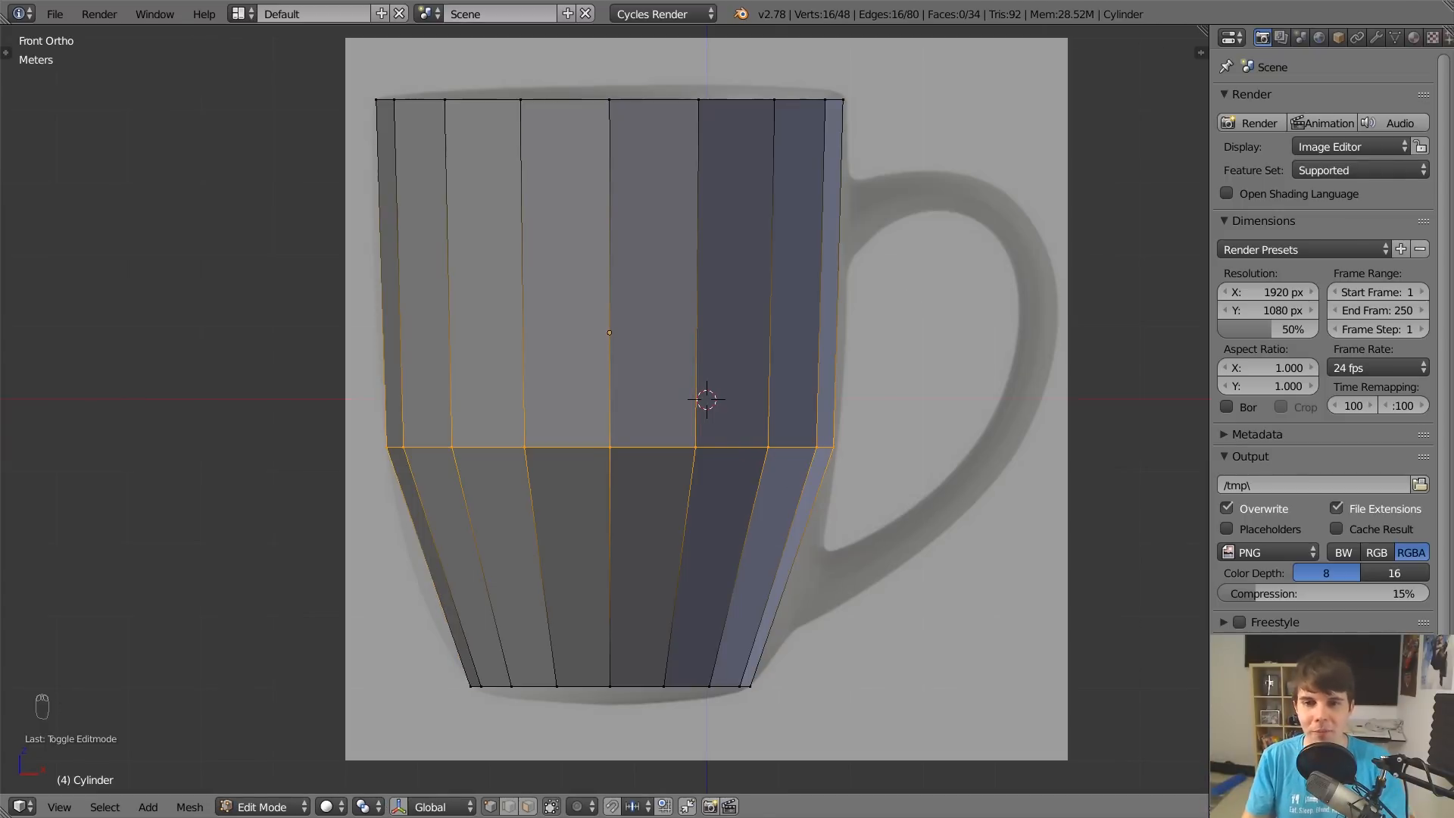
key("Tab")
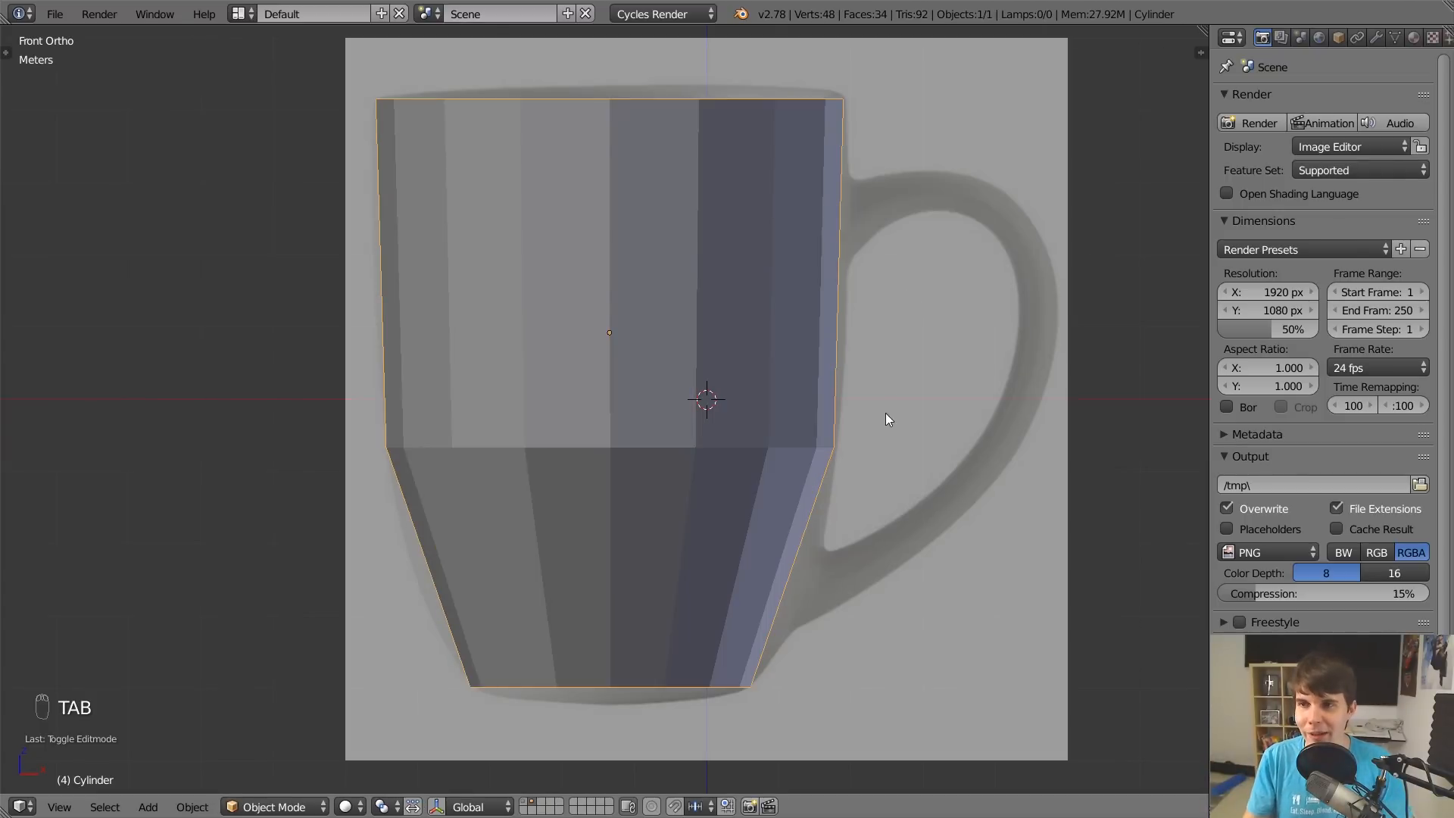
left_click(1377, 40)
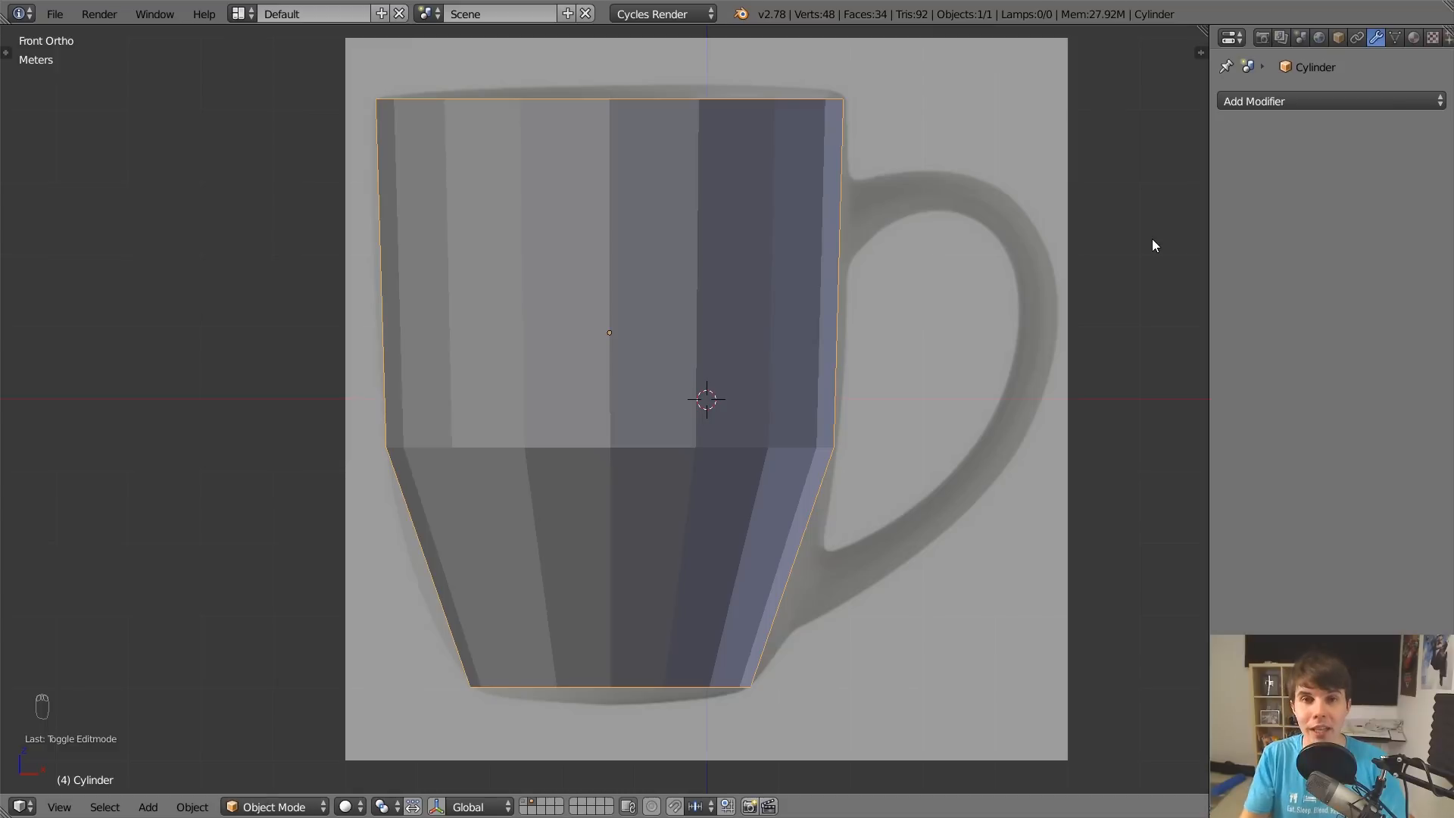
key("ctrl+1")
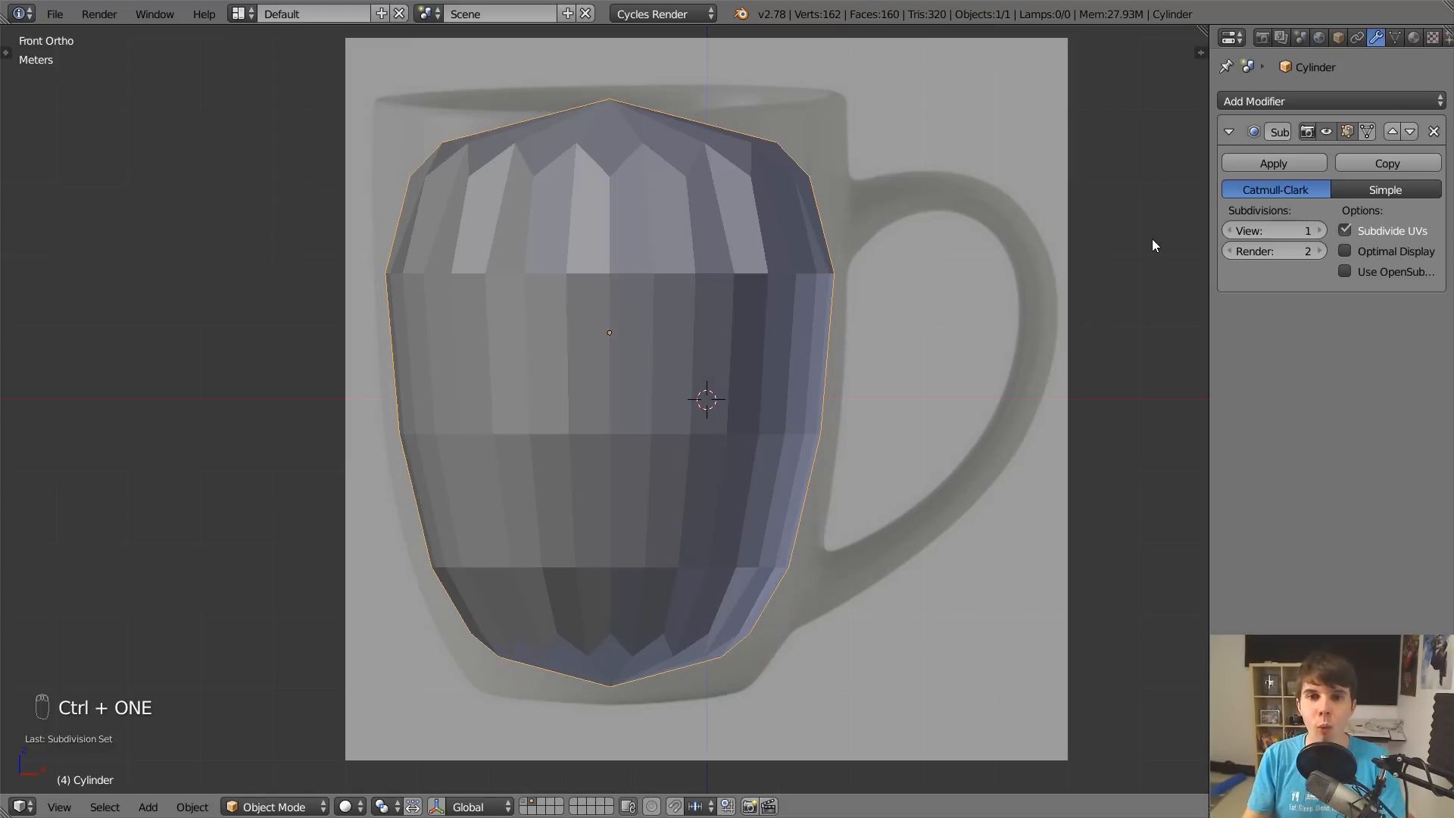
Cycle the cylinder's viewport subdivision level between 1 and 5 to compare the smoothing.
key("ctrl+2")
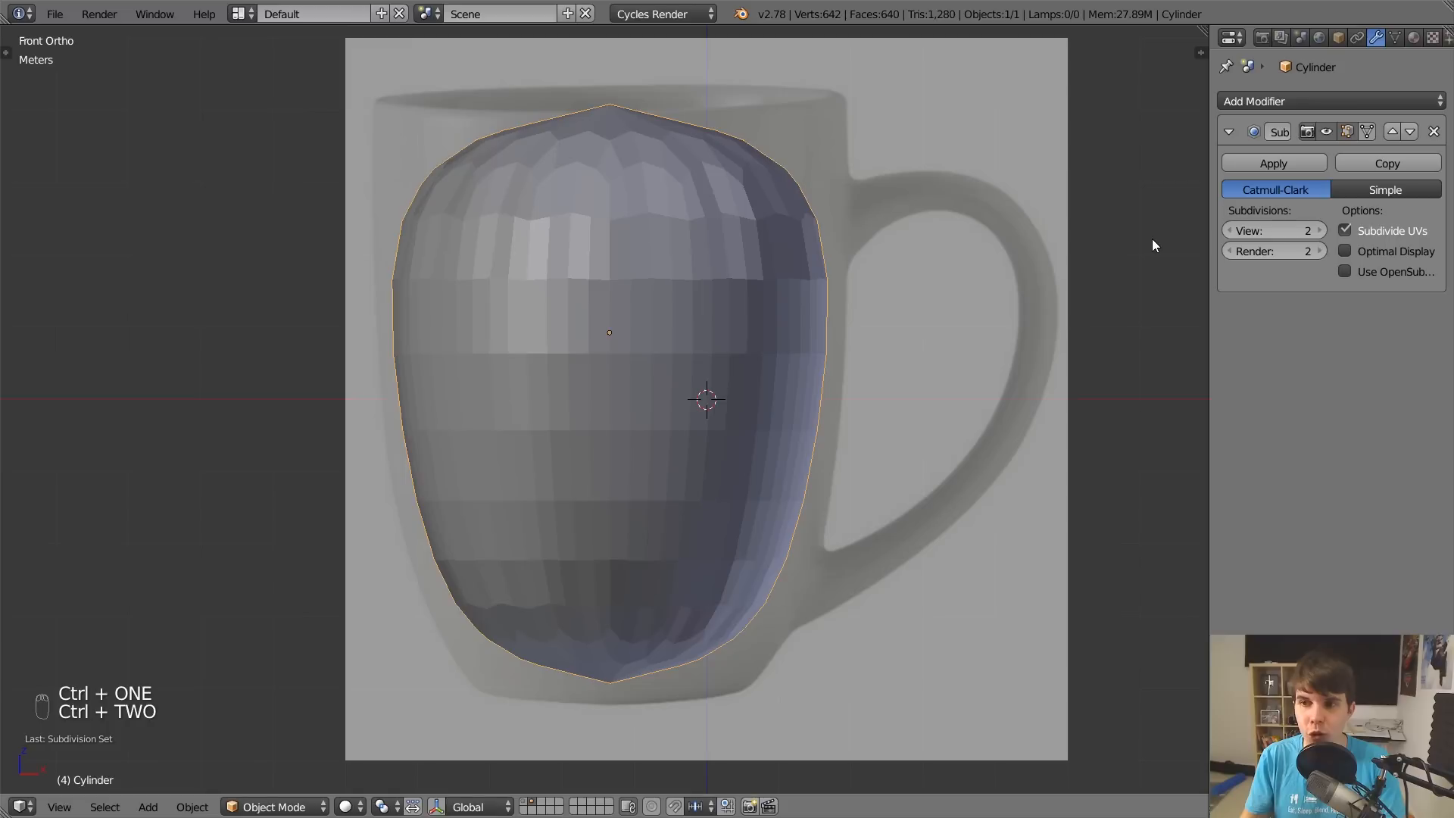
key("ctrl+3")
key("ctrl+4")
key("ctrl+5")
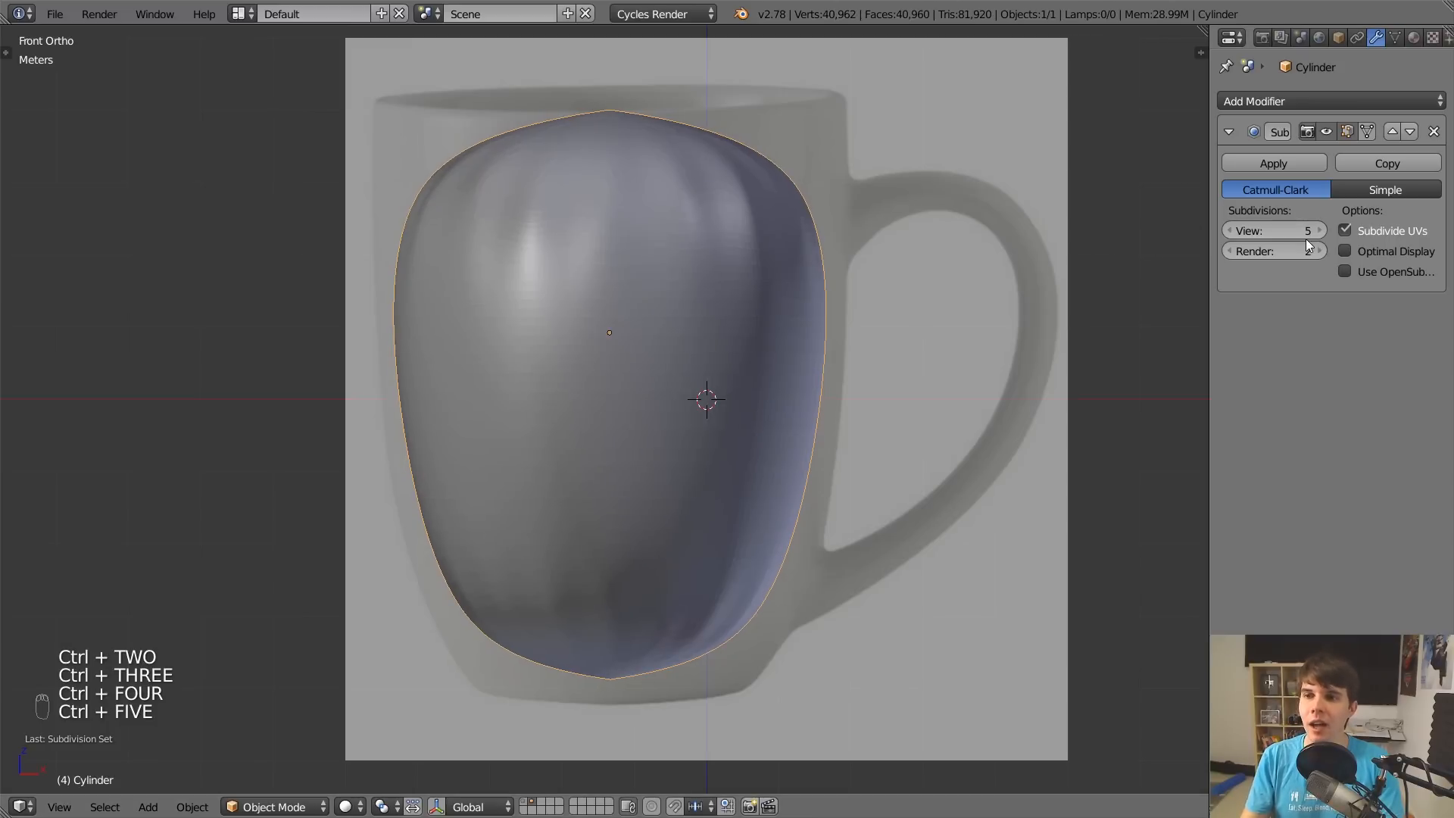
key("ctrl+4")
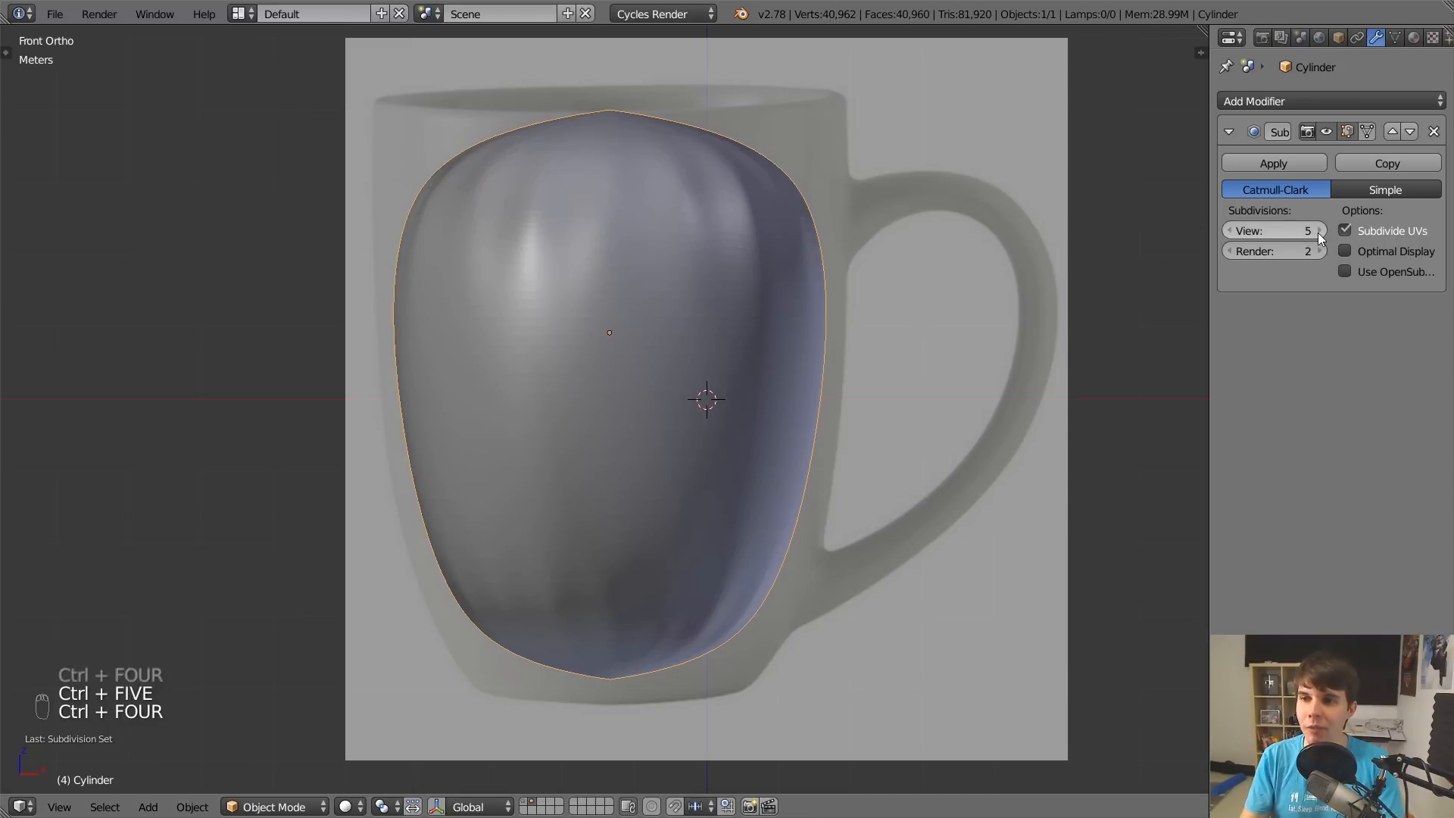
key("ctrl+3")
key("ctrl+2")
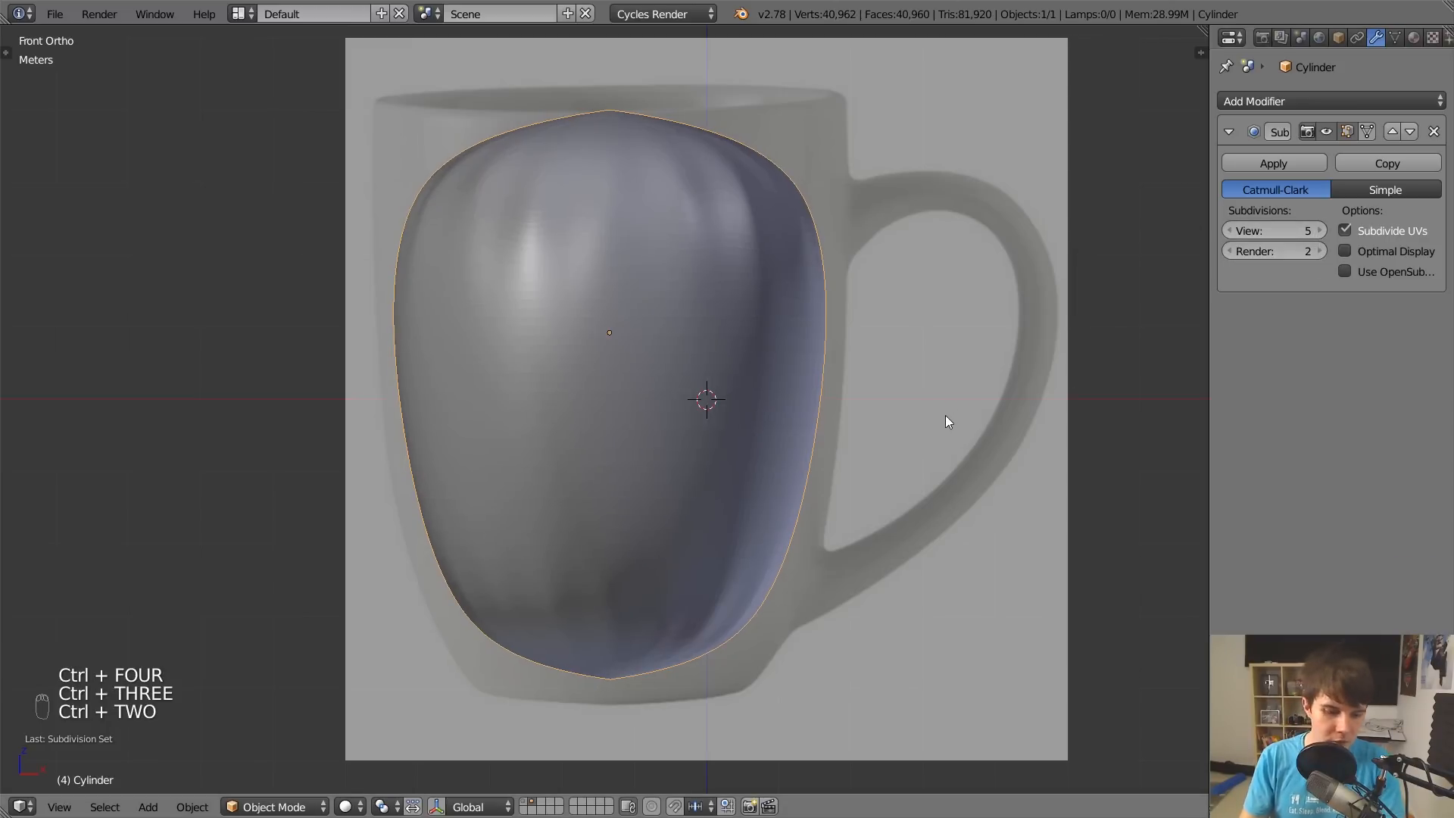
key("ctrl+1")
key("ctrl+2")
key("ctrl+1")
key("ctrl+2")
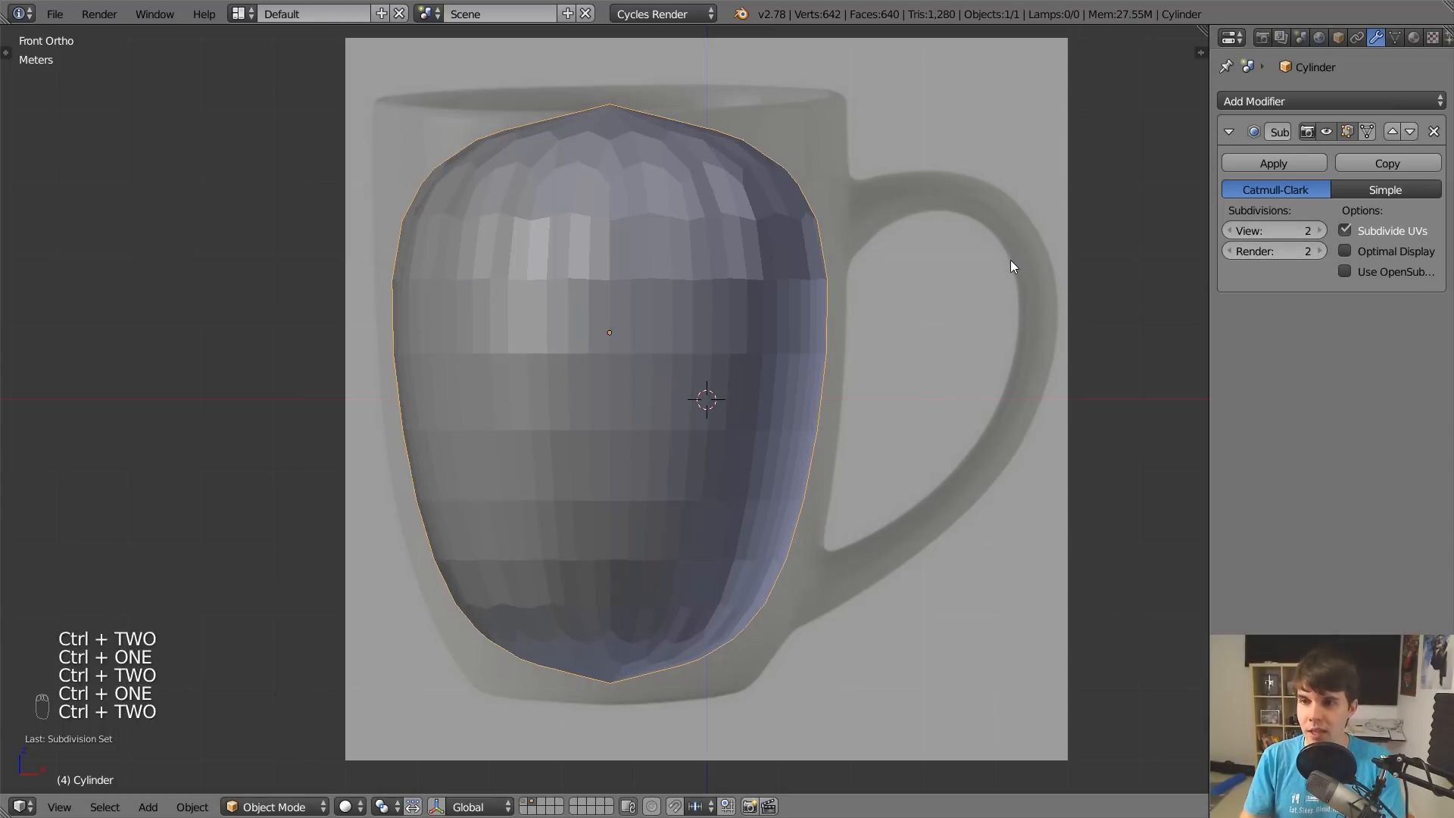
key("ctrl+3")
key("ctrl+3")
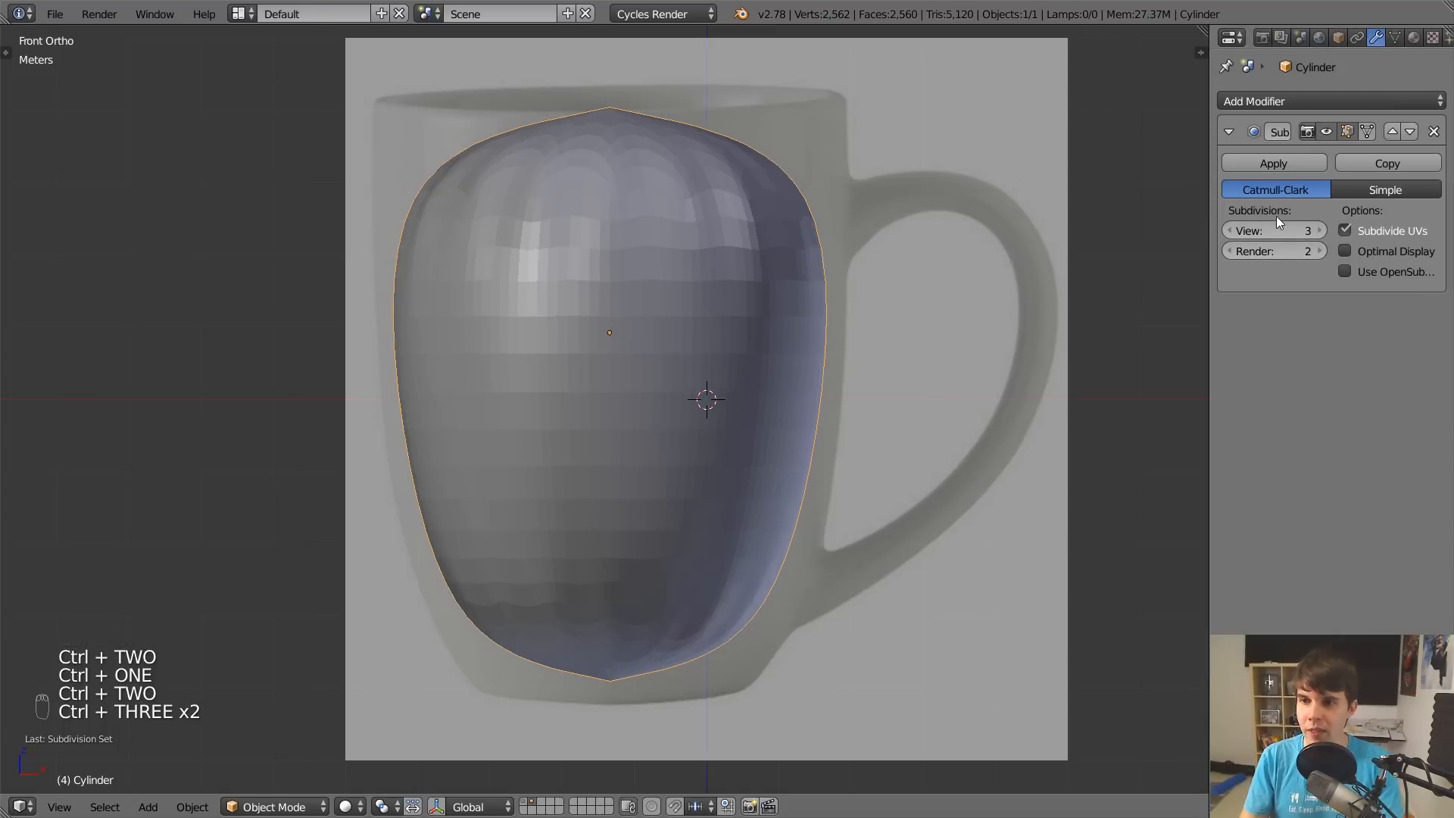
key("ctrl+4")
key("ctrl+5")
key("ctrl+4")
key("ctrl+3")
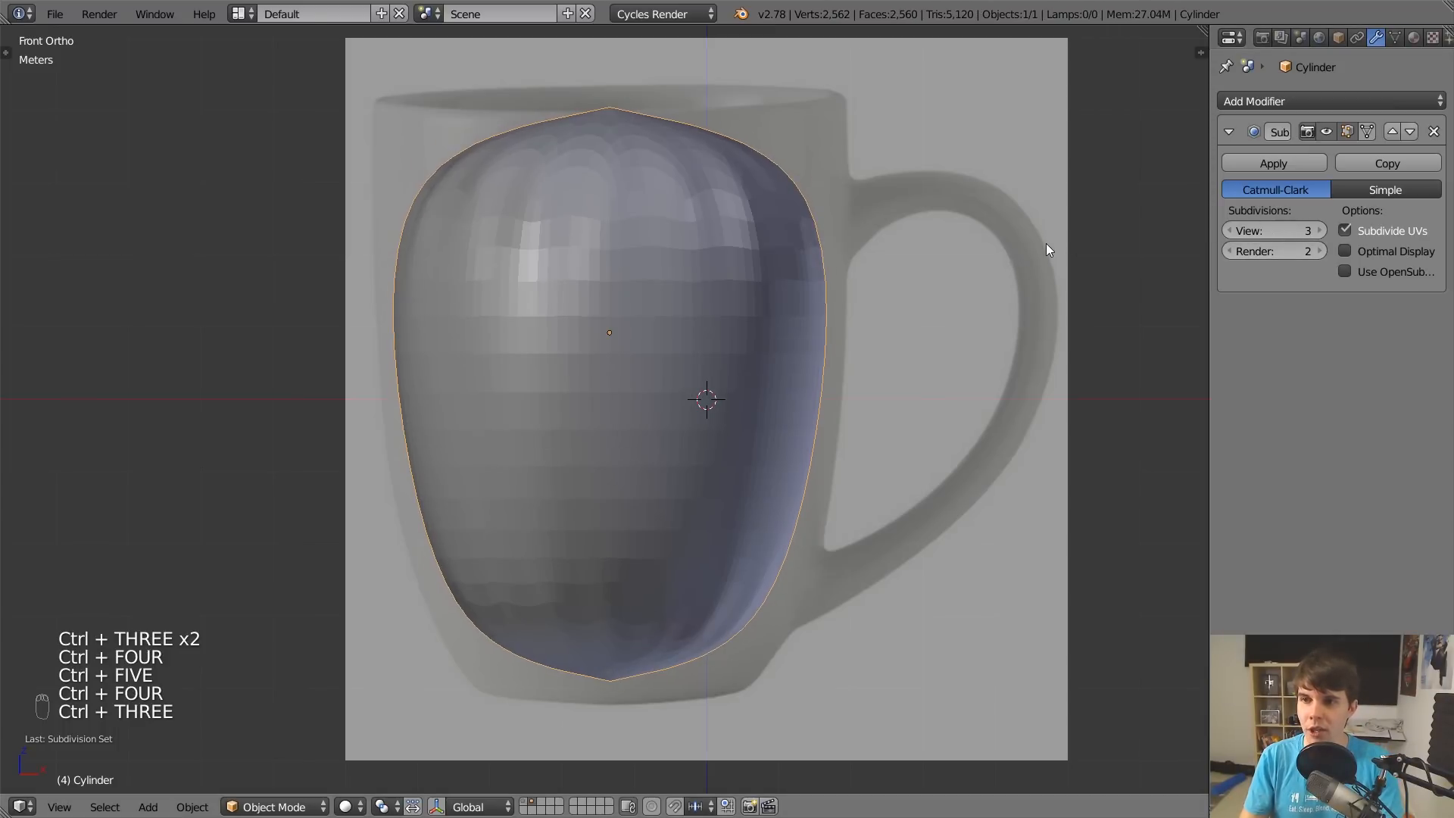
key("ctrl+2")
key("ctrl+1")
key("ctrl+2")
key("ctrl+3")
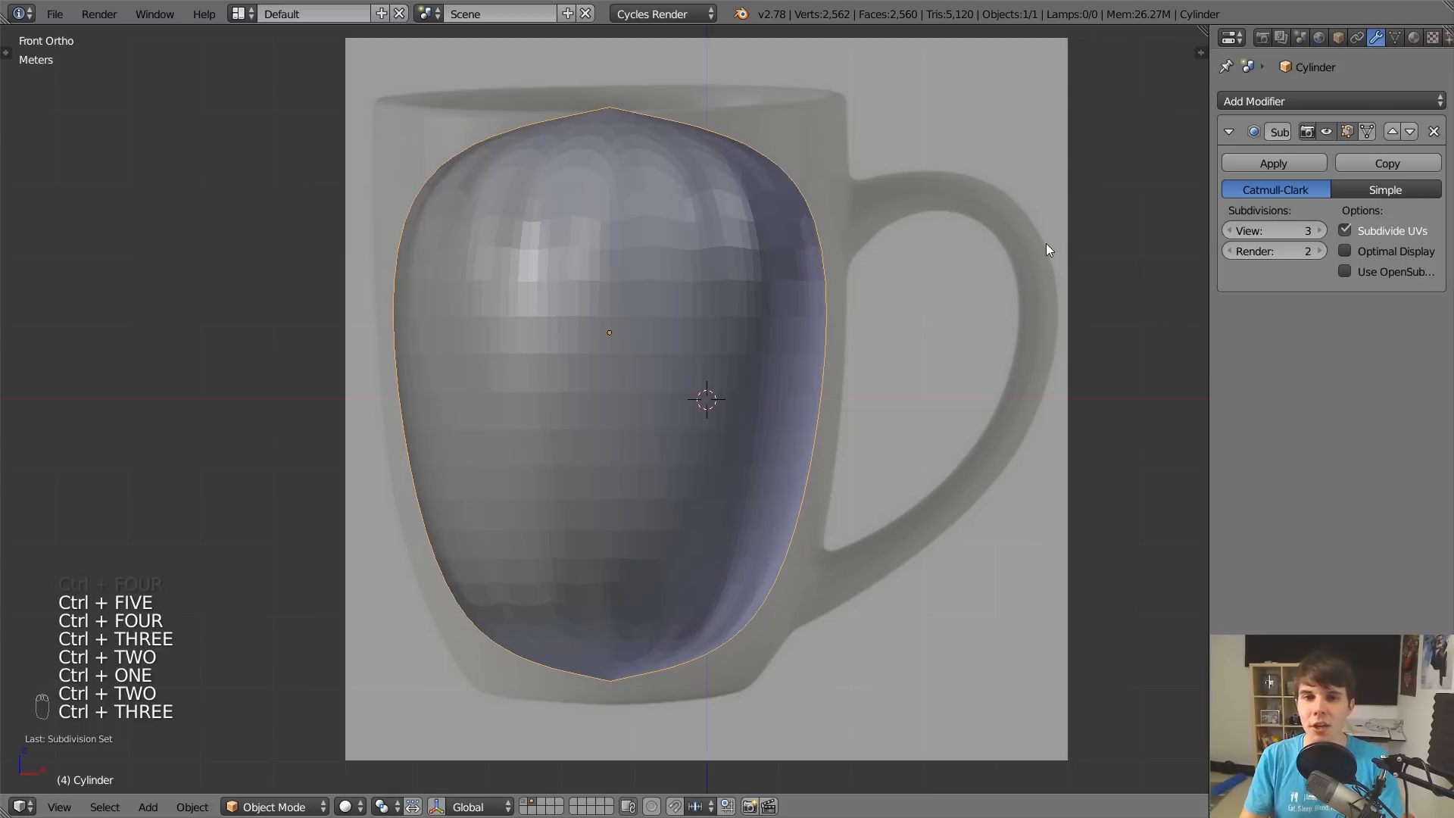
key("ctrl+4")
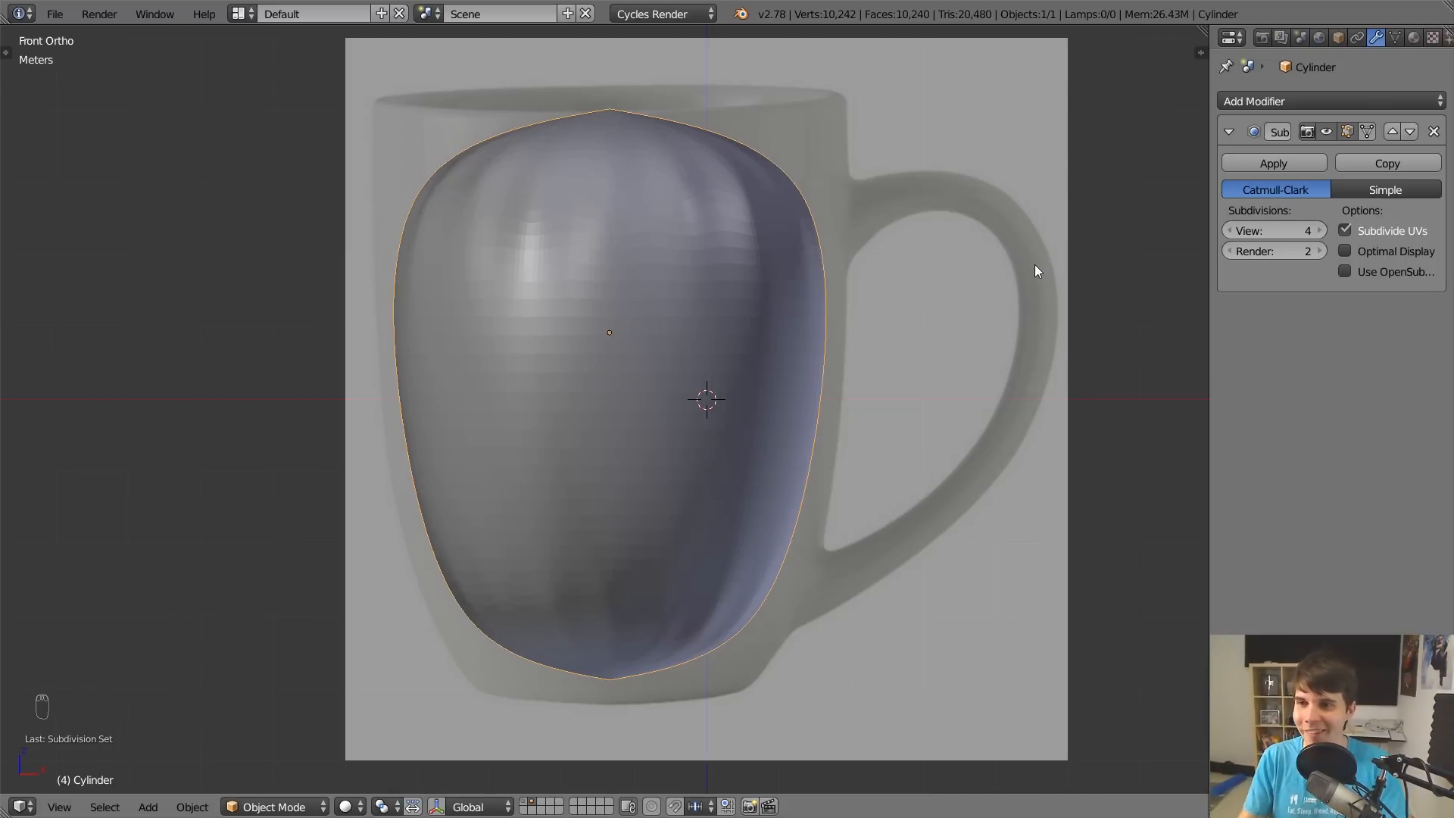
Set the Subdivision Surface modifier's view level to 3.
left_click(1231, 230)
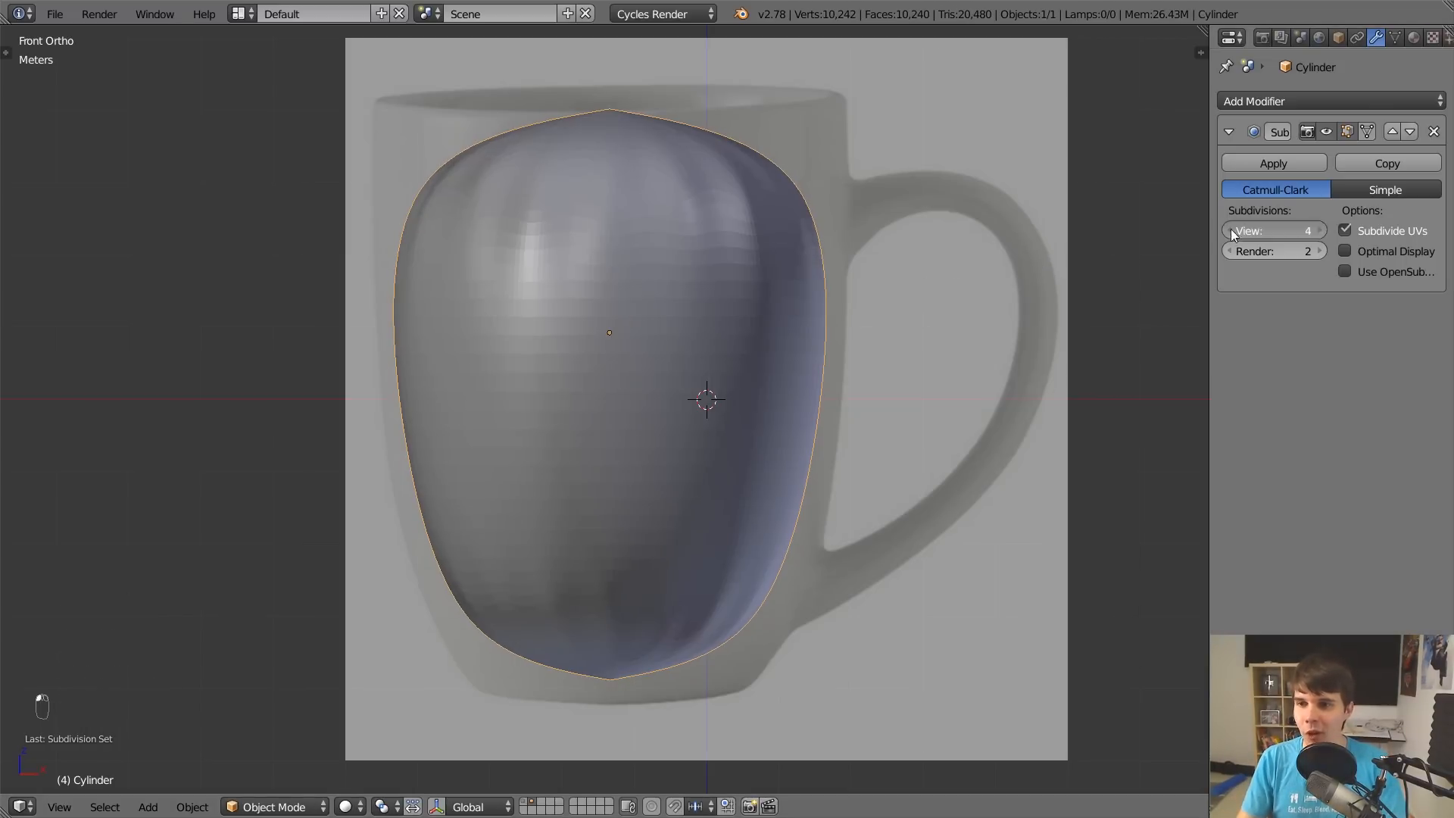
left_click(1230, 230)
left_click(1230, 230)
left_click(1321, 231)
left_click(1321, 230)
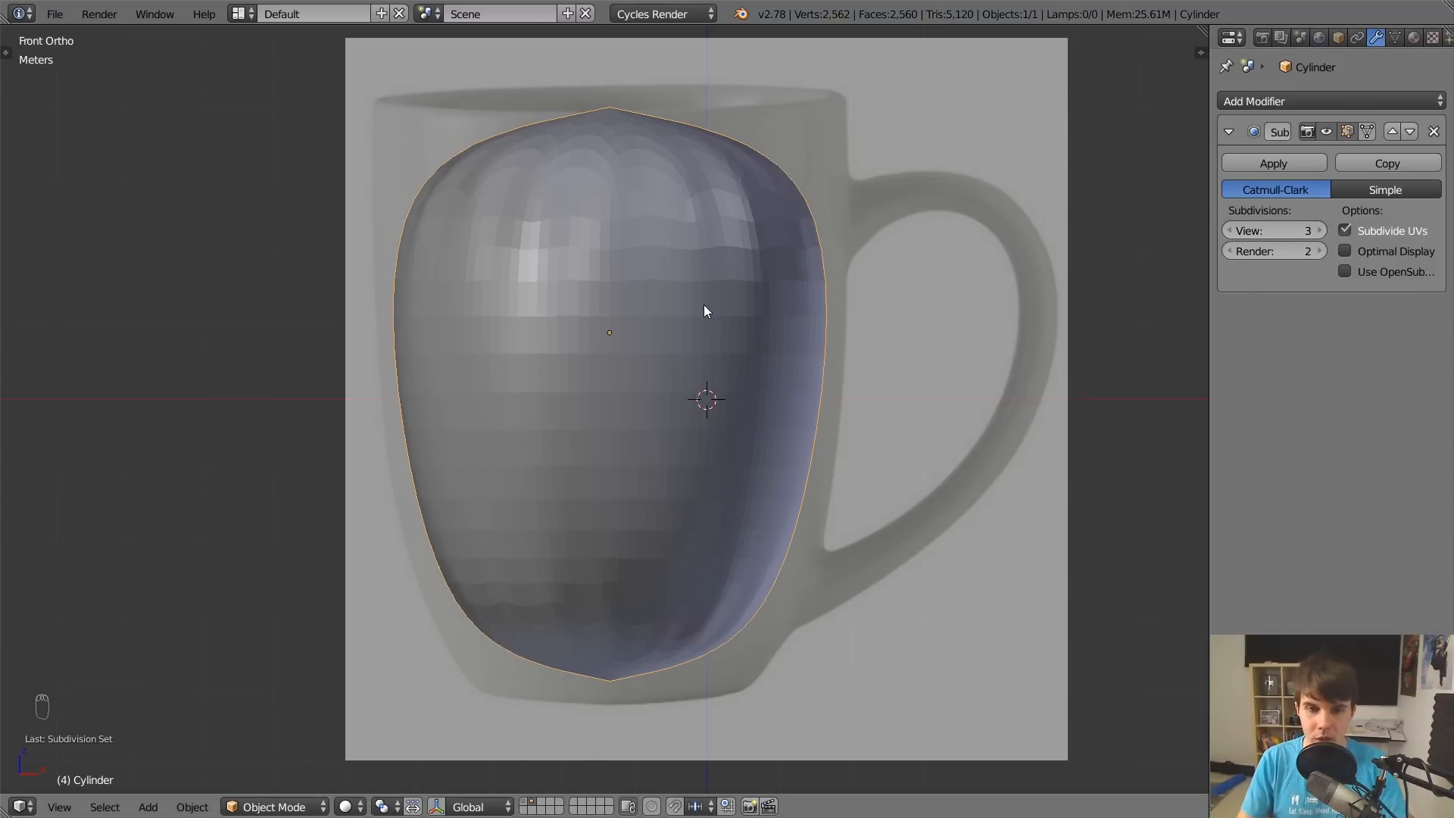
scroll(624, 397, "down", 2)
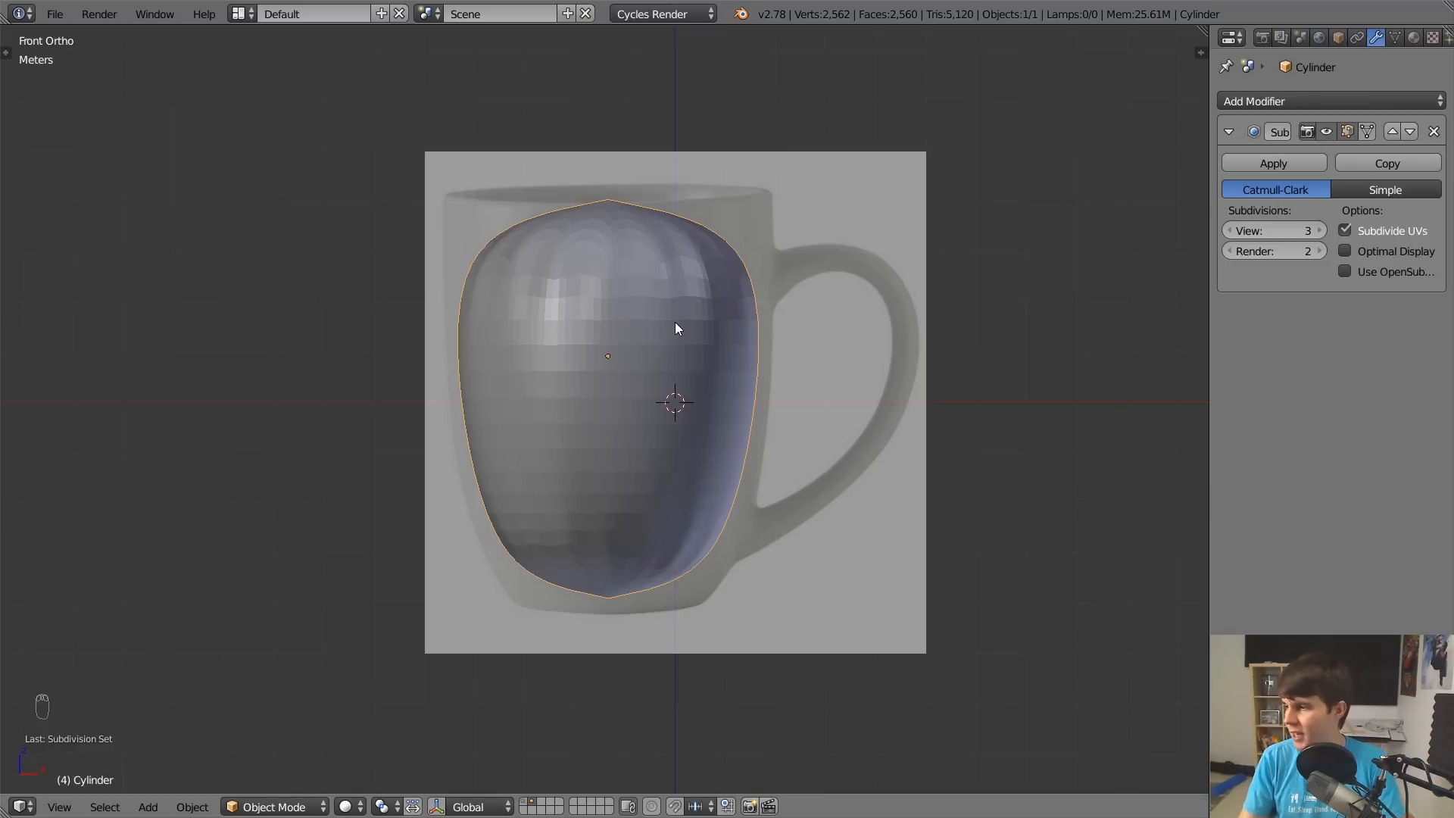
mouse_move(678, 326)
middle_mouse_down()
mouse_move(698, 302)
mouse_move(665, 334)
mouse_move(690, 330)
middle_mouse_up()
key("KP_1")
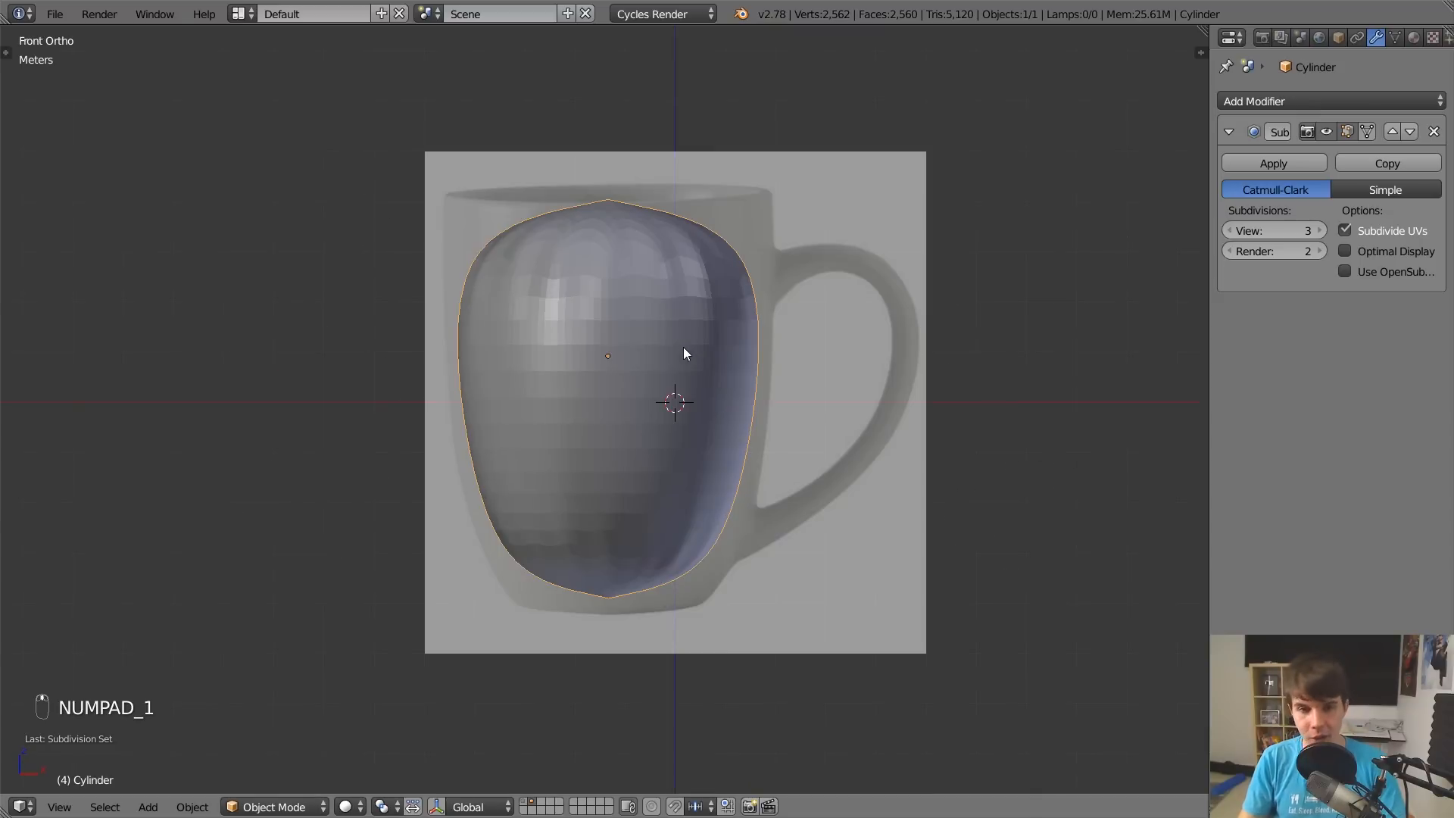
middle_click_drag(600, 234, 771, 265, "shift")
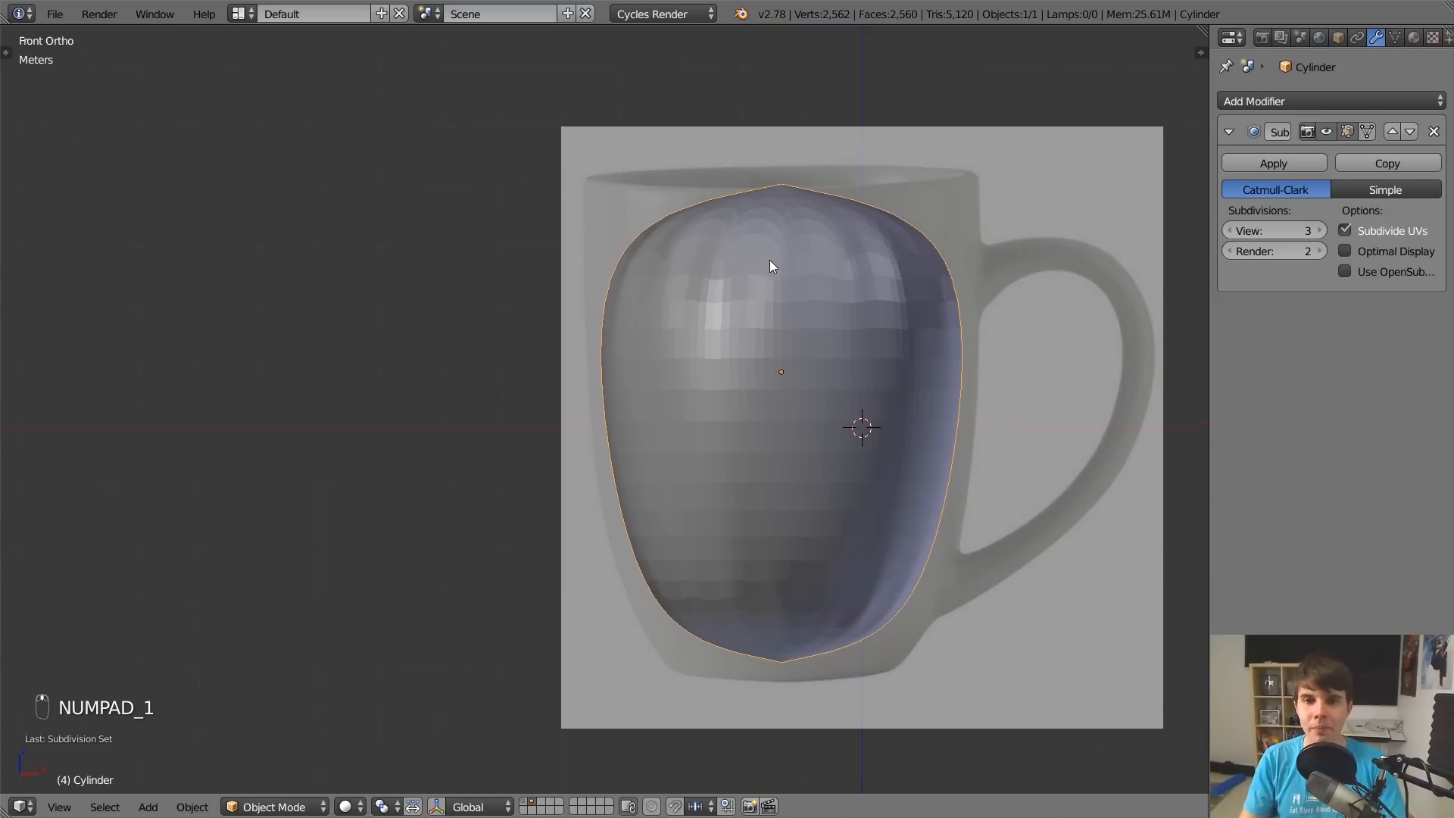
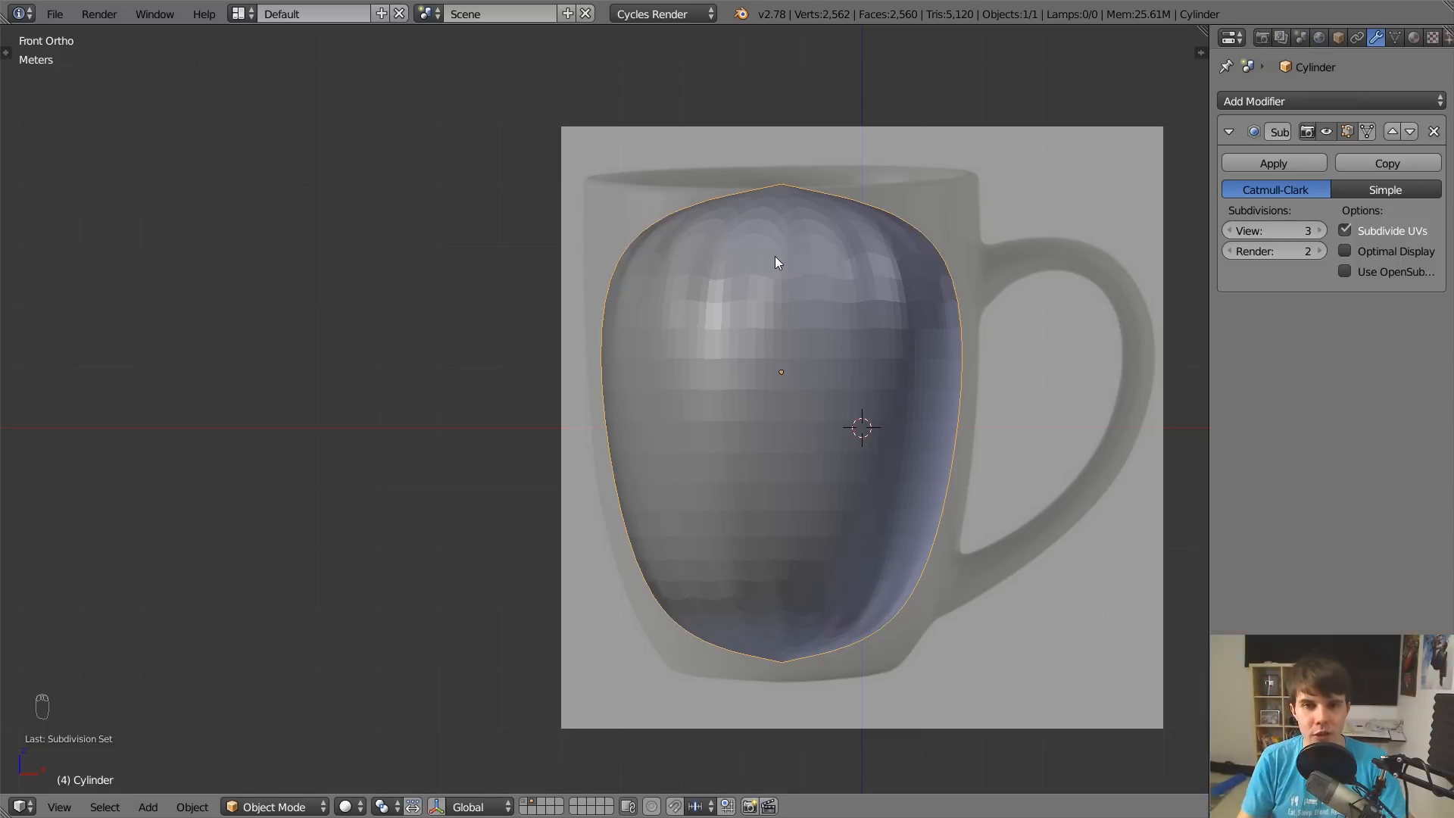
Show the Grease Pencil colour settings and change the black stroke colour to white.
middle_click_drag(549, 256, 725, 250, "shift")
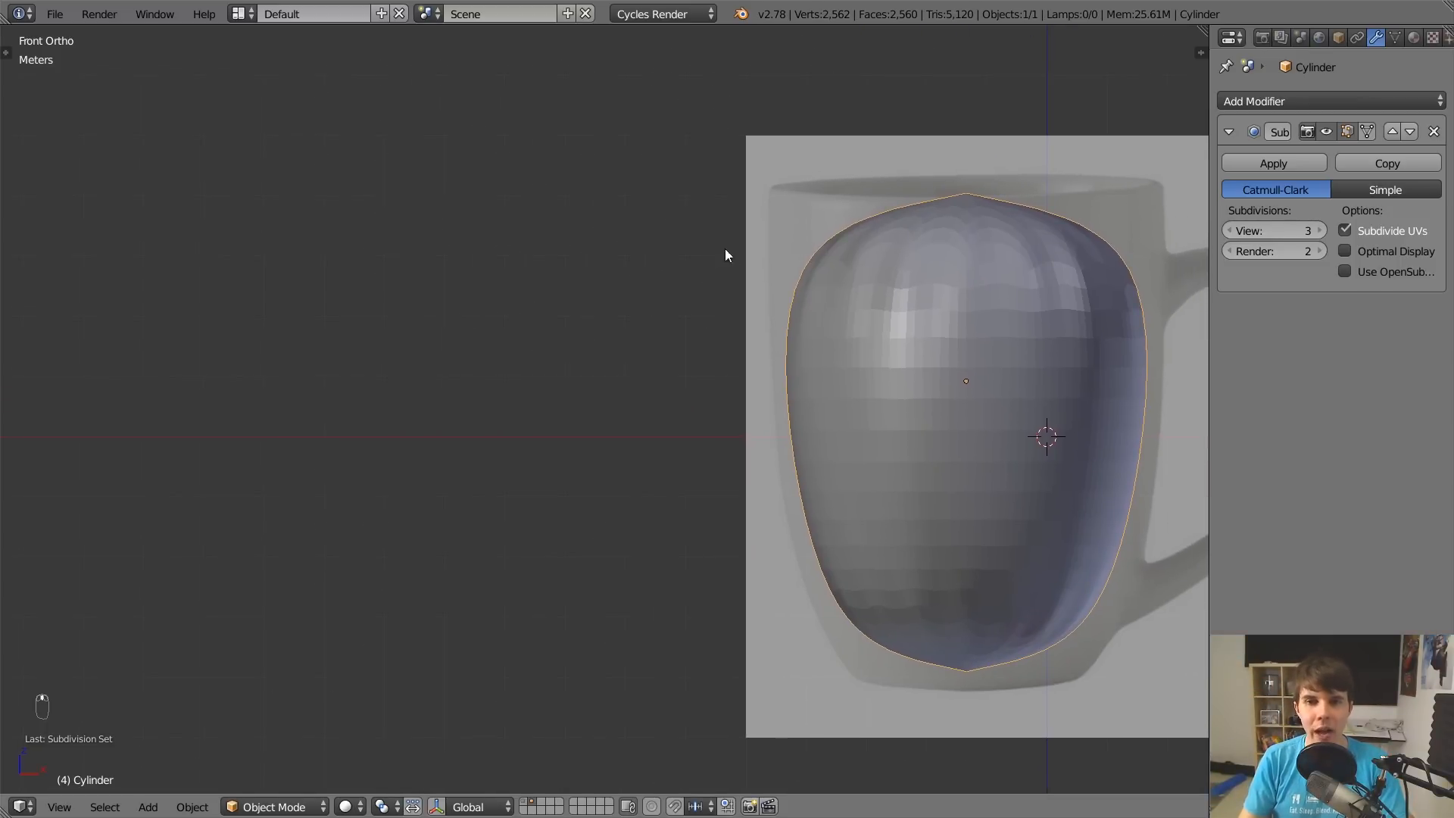
key("n")
scroll(1079, 277, "up", 3)
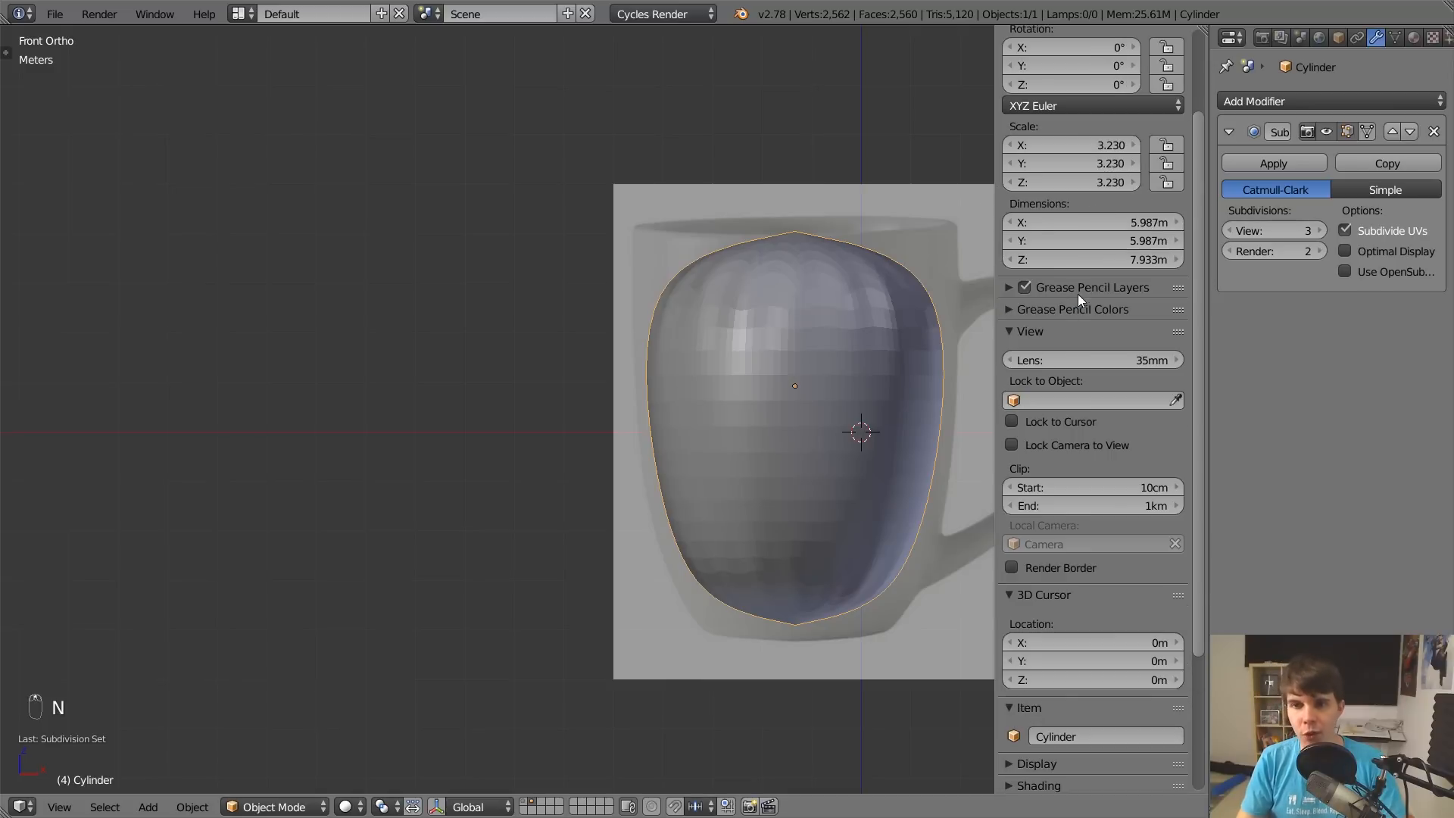
left_click(1081, 291)
scroll(1197, 429, "down", 4)
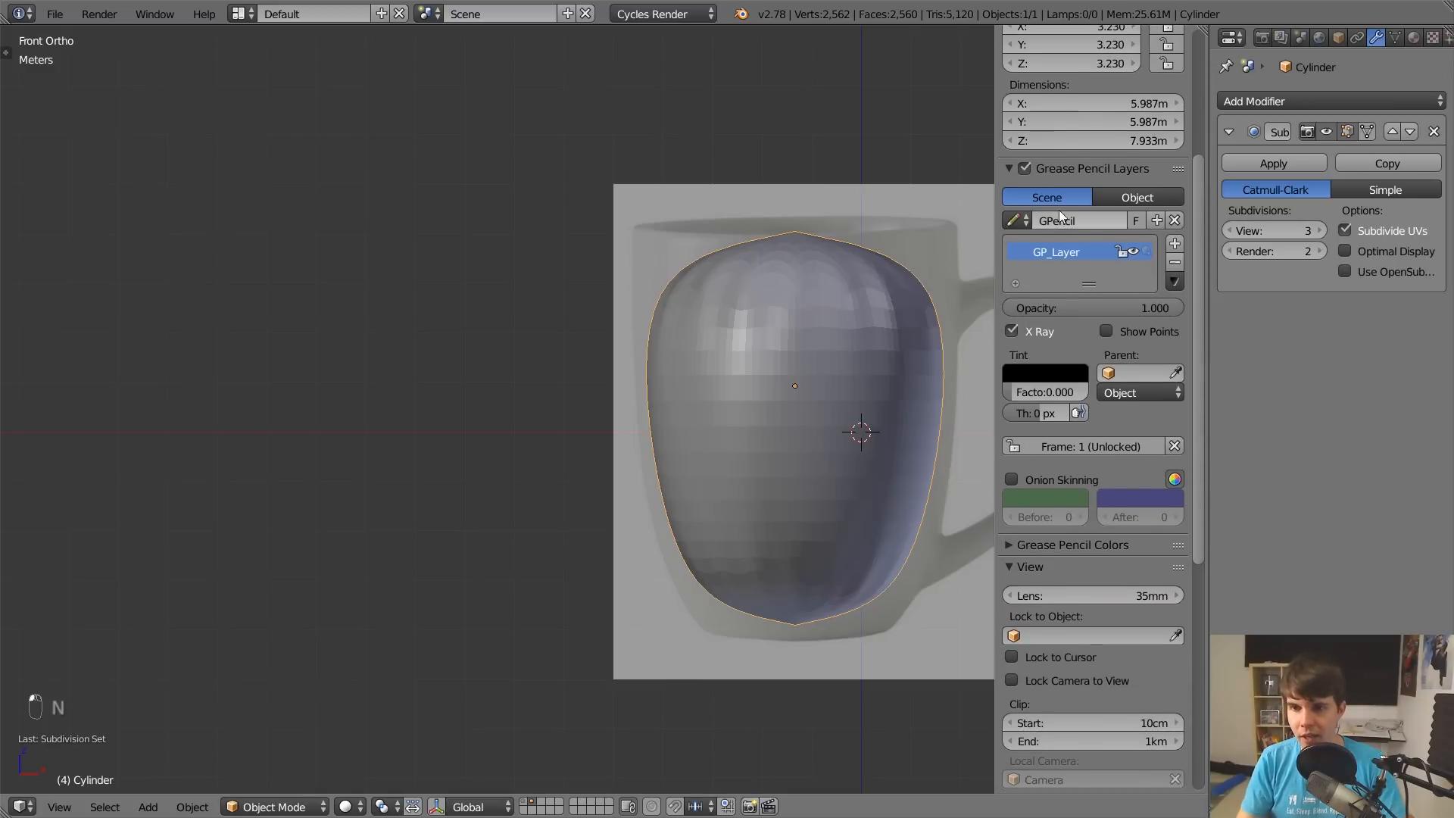
left_click(1068, 171)
left_click(1071, 190)
left_click(1060, 324)
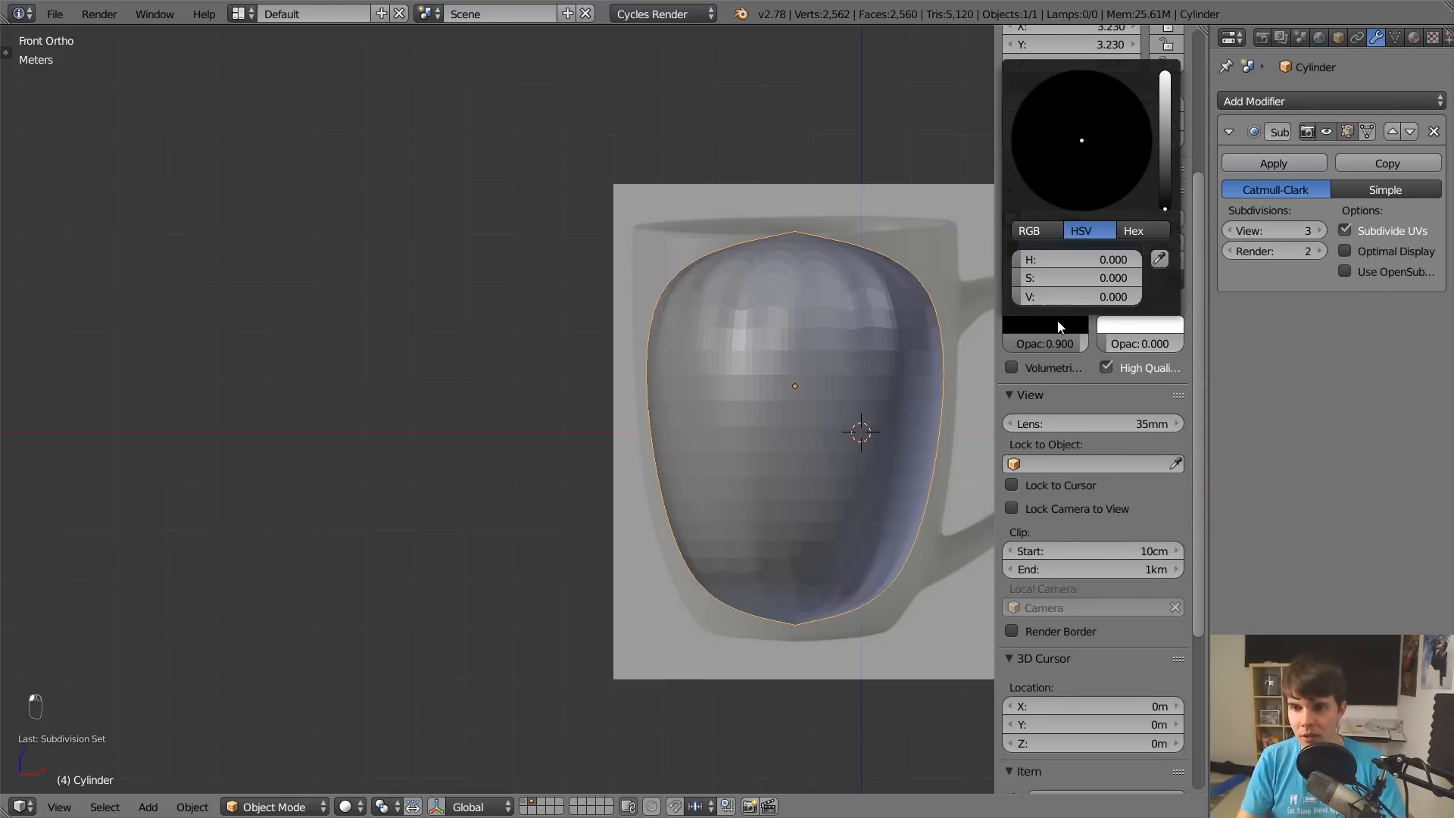
left_click_drag(1076, 296, 1120, 296)
key("n")
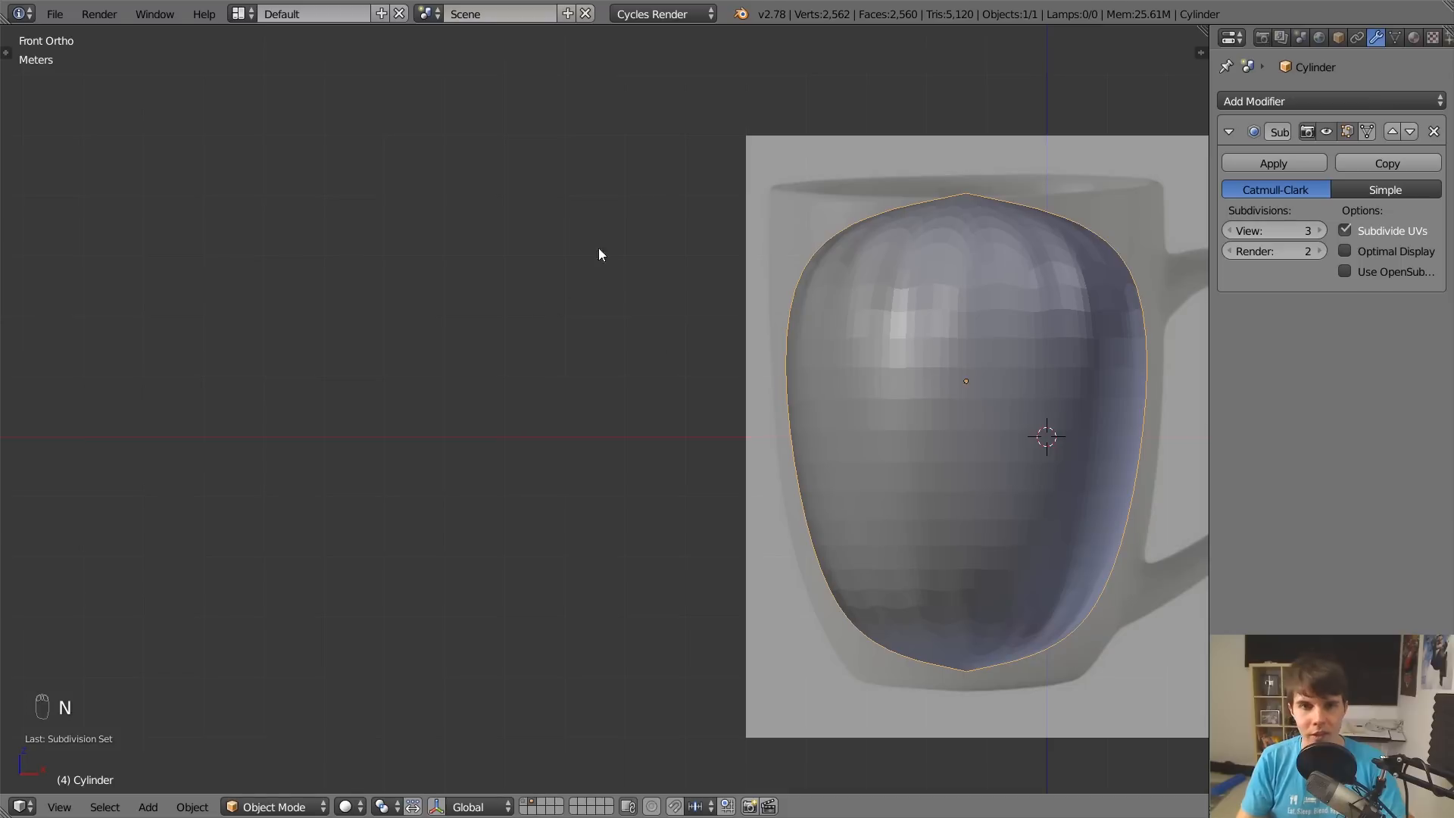
Draw and erase a test loop with the Grease Pencil, and sketch a white two-segment angled line beside the mug.
key("d")
mouse_move(547, 172)
left_mouse_down()
mouse_move(435, 334)
mouse_move(542, 191)
left_mouse_up()
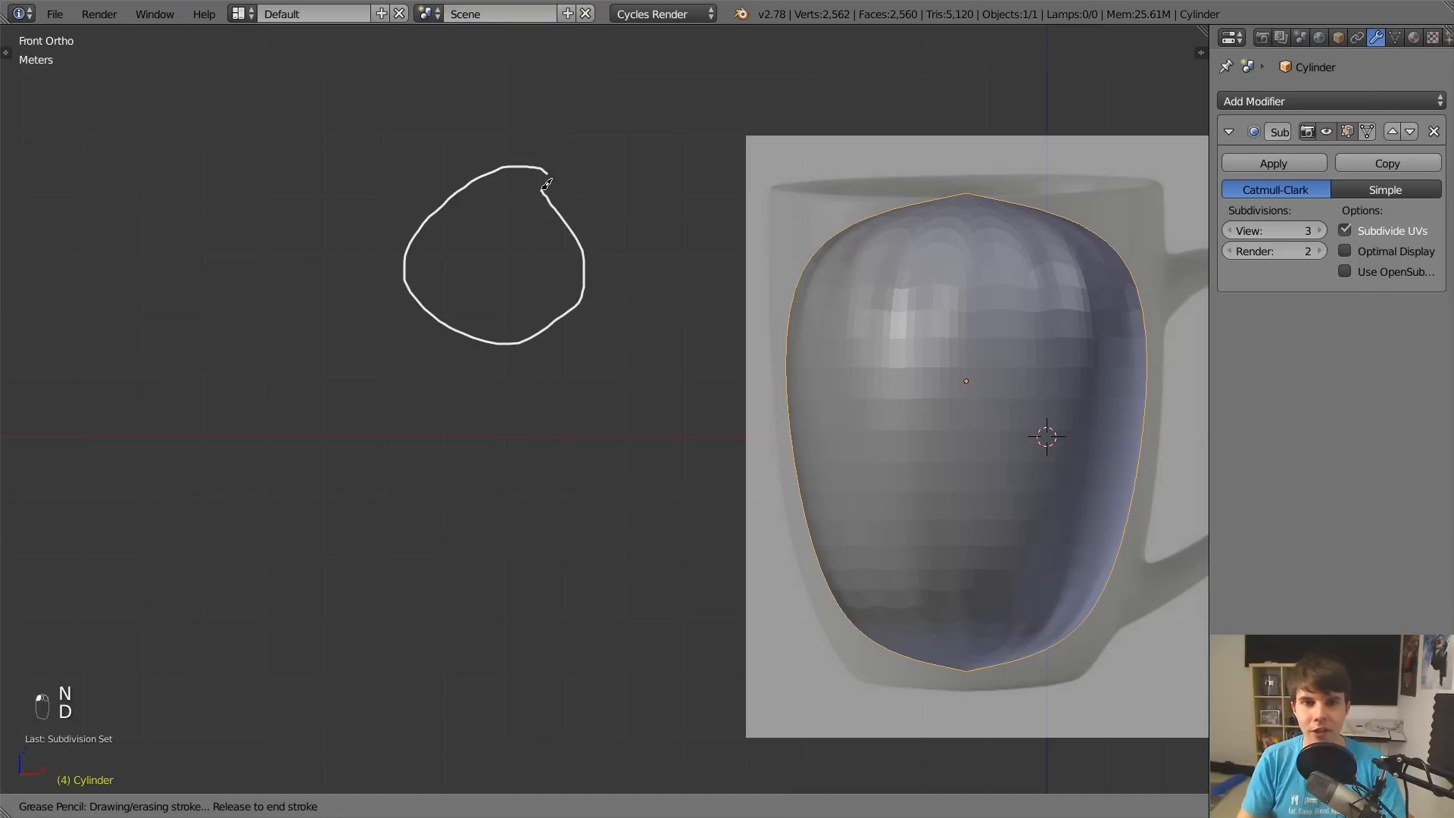
mouse_move(552, 197)
right_mouse_down()
mouse_move(568, 243)
mouse_move(487, 325)
mouse_move(432, 234)
mouse_move(553, 168)
mouse_move(436, 214)
mouse_move(480, 334)
mouse_move(557, 319)
right_mouse_up()
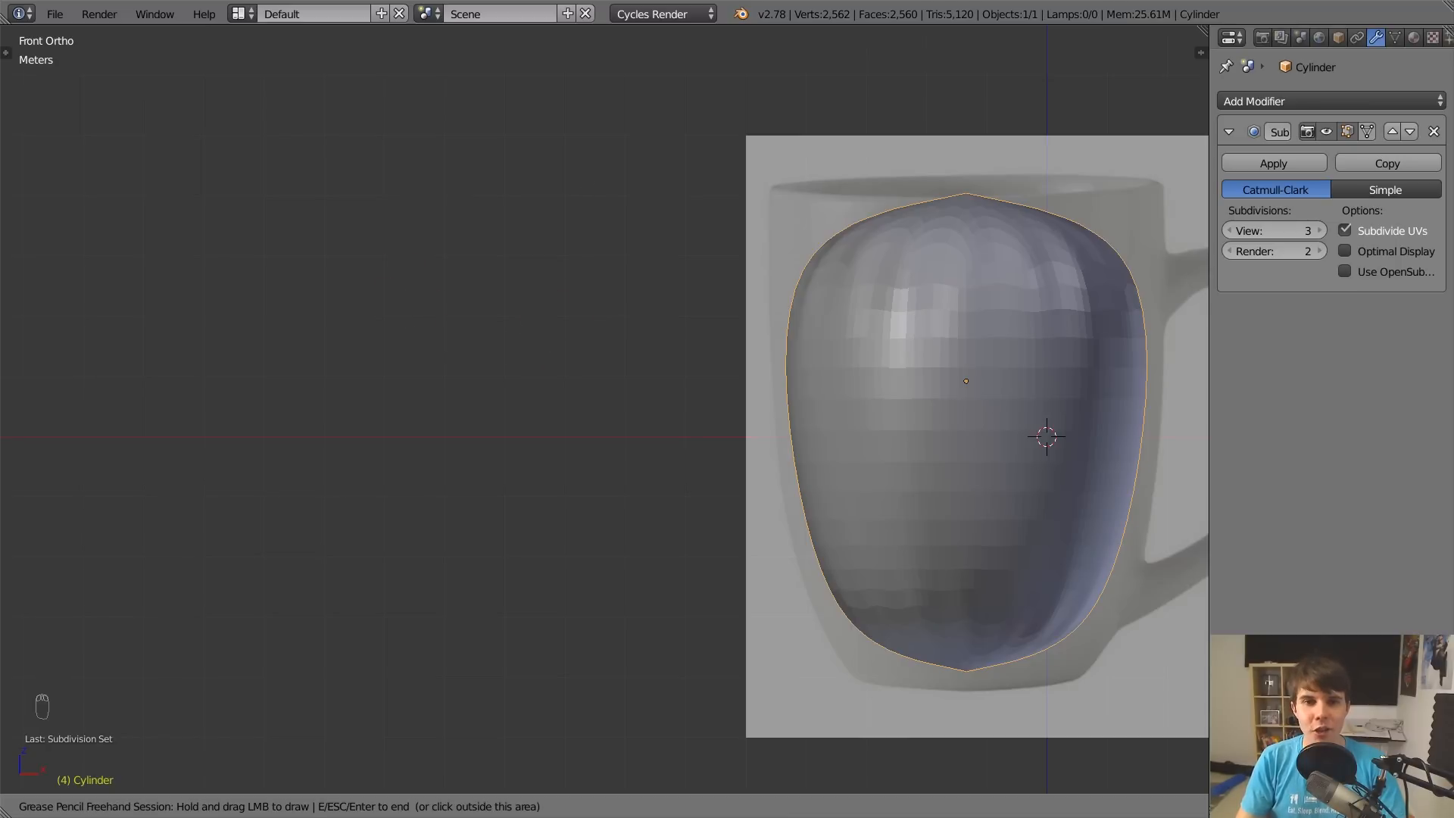
mouse_move(566, 178)
left_mouse_down()
mouse_move(303, 251)
mouse_move(544, 519)
left_mouse_up()
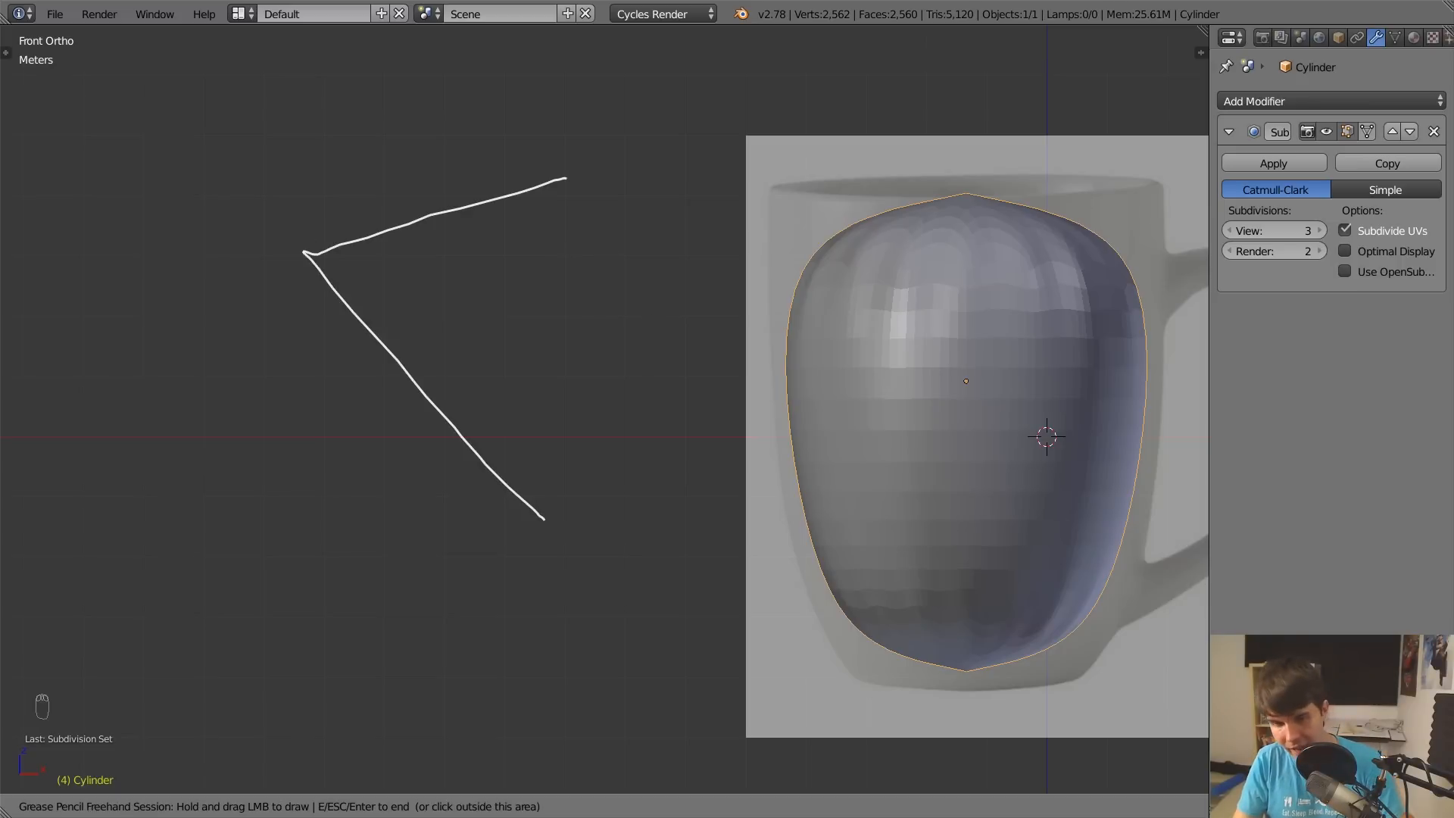
scroll(724, 287, "down", 2)
scroll(724, 286, "up", 2)
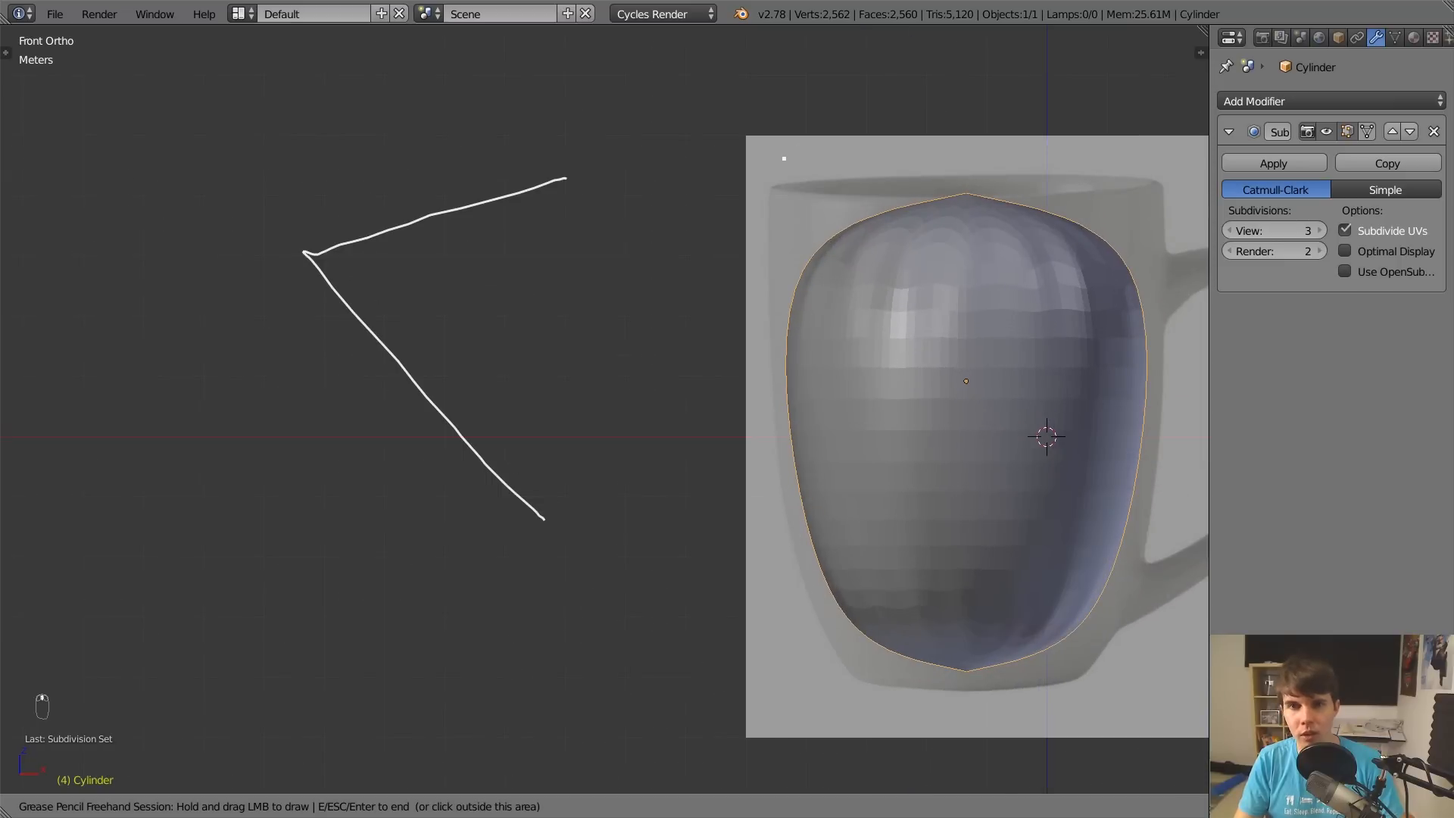
key("Escape")
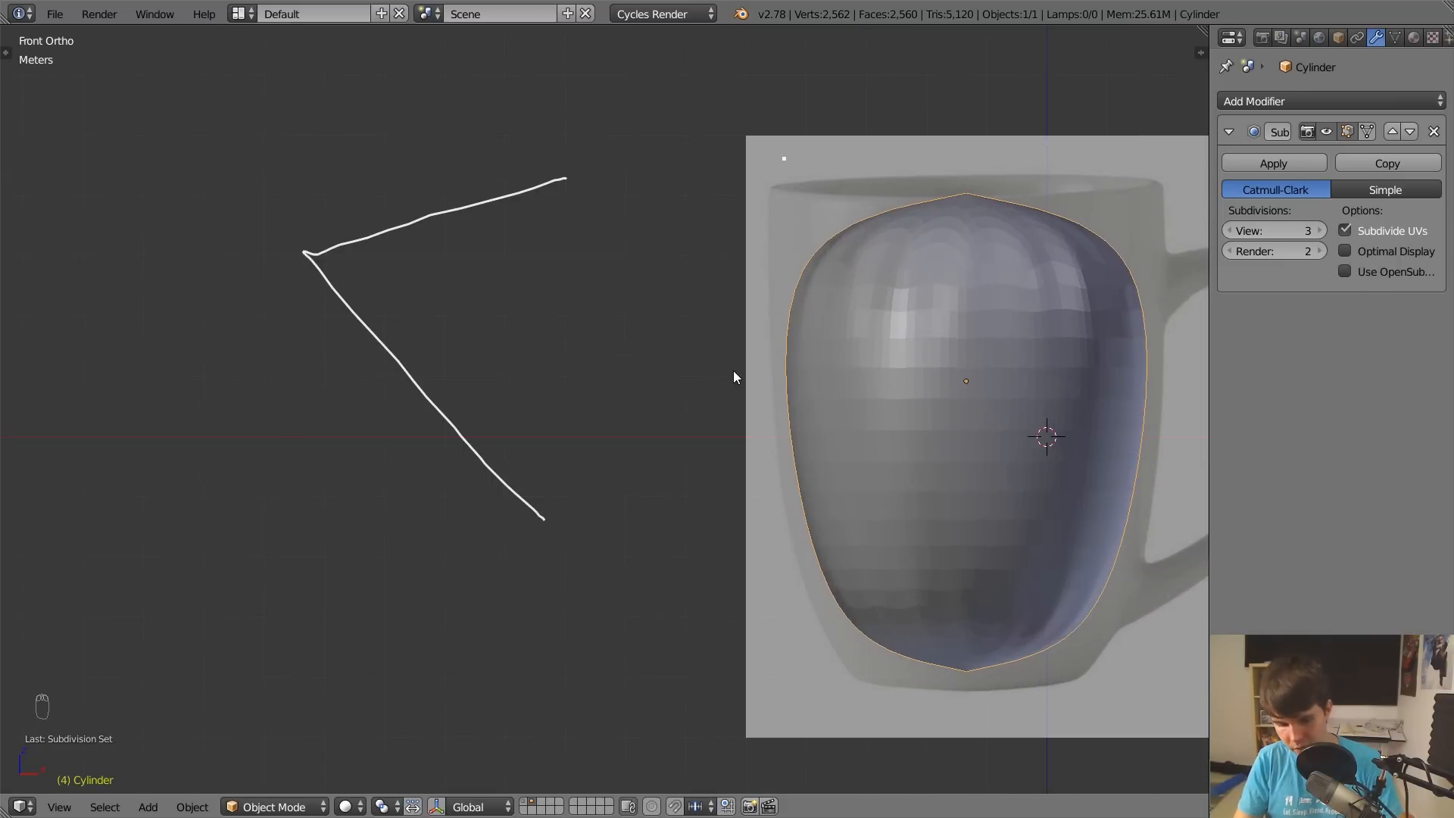
Add a second Grease Pencil palette colour and set its stroke to orange-red.
key("n")
left_click(1174, 242)
key("n")
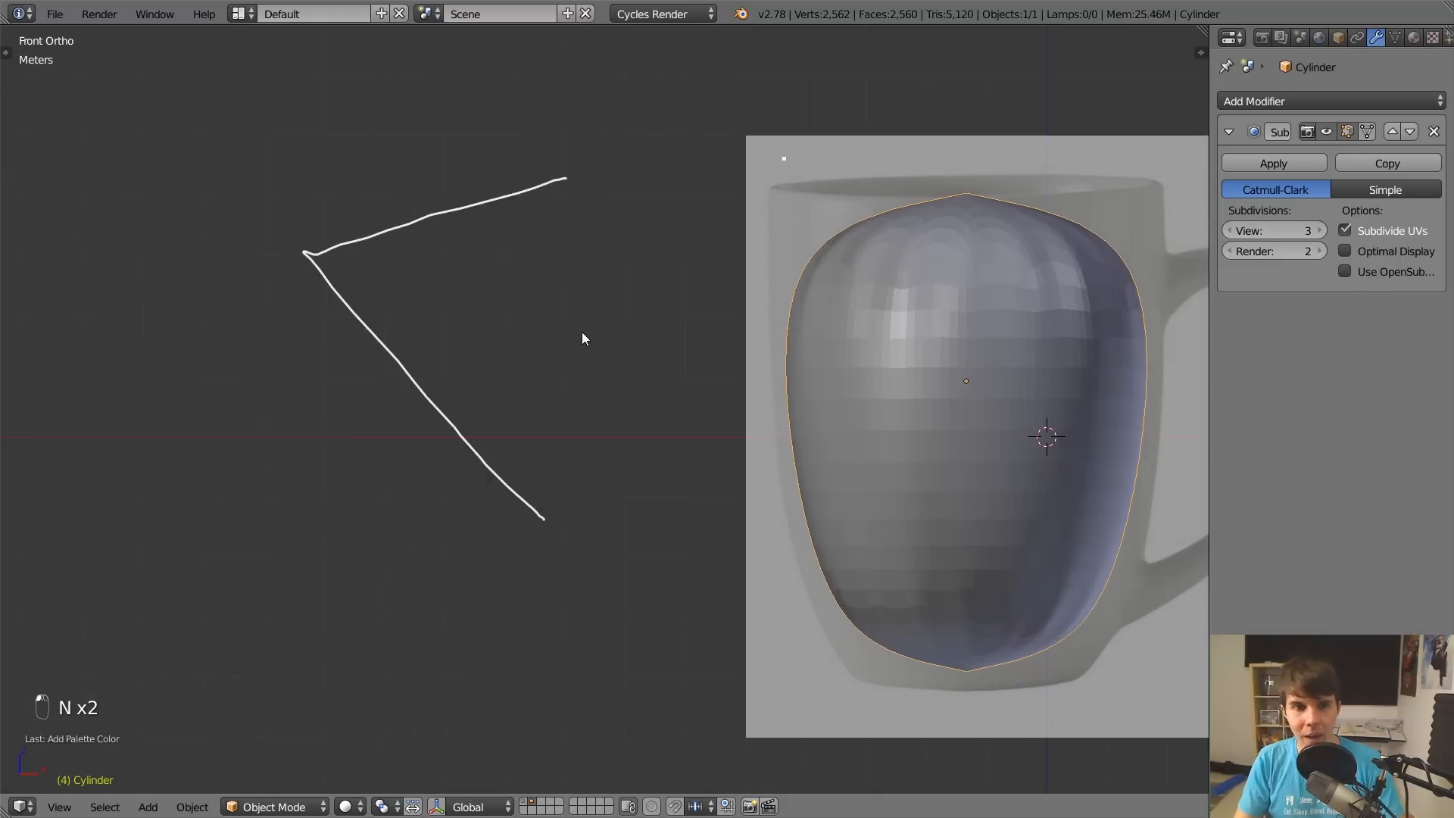
key("n")
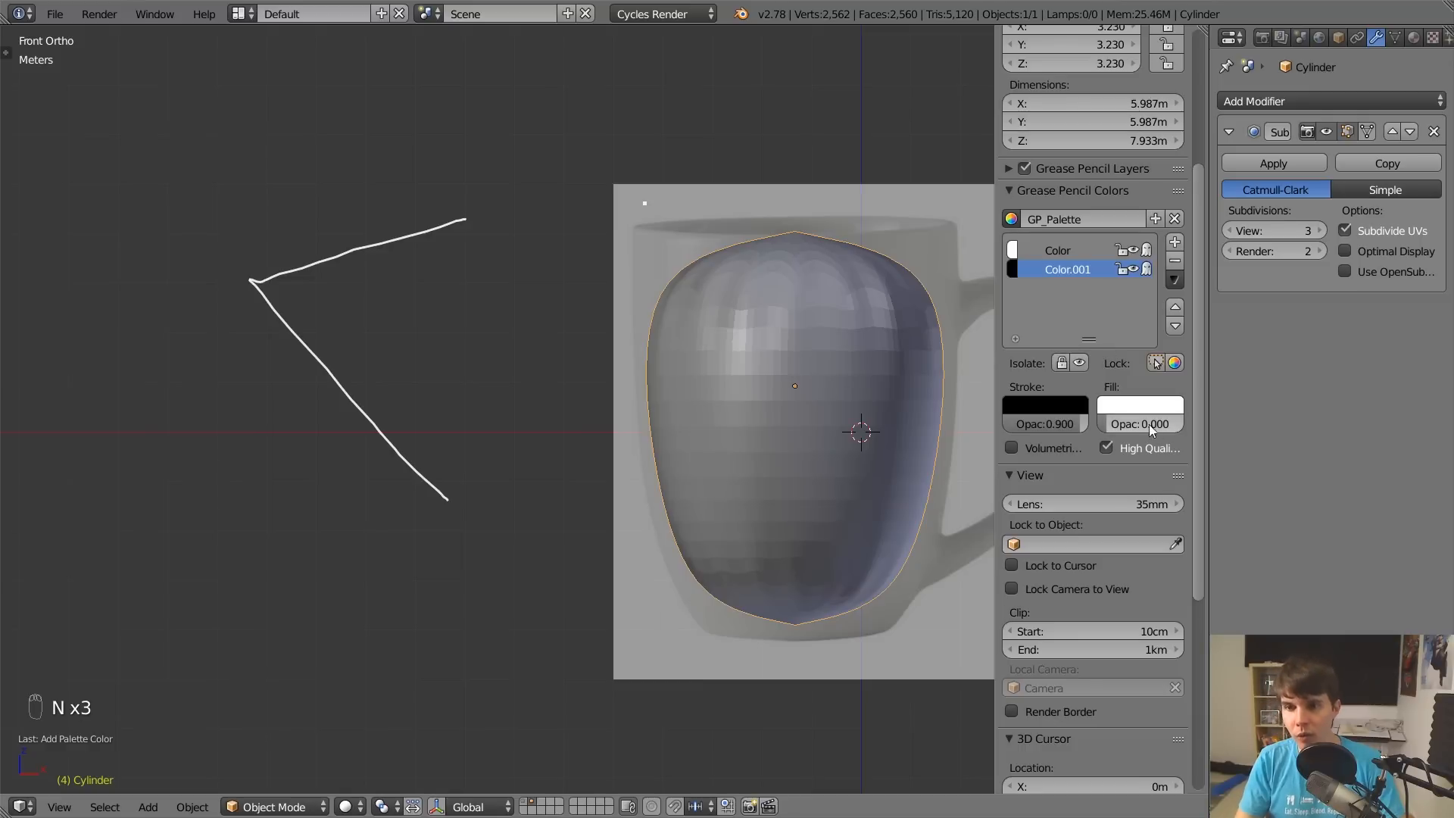
left_click(1077, 408)
left_click(1165, 182)
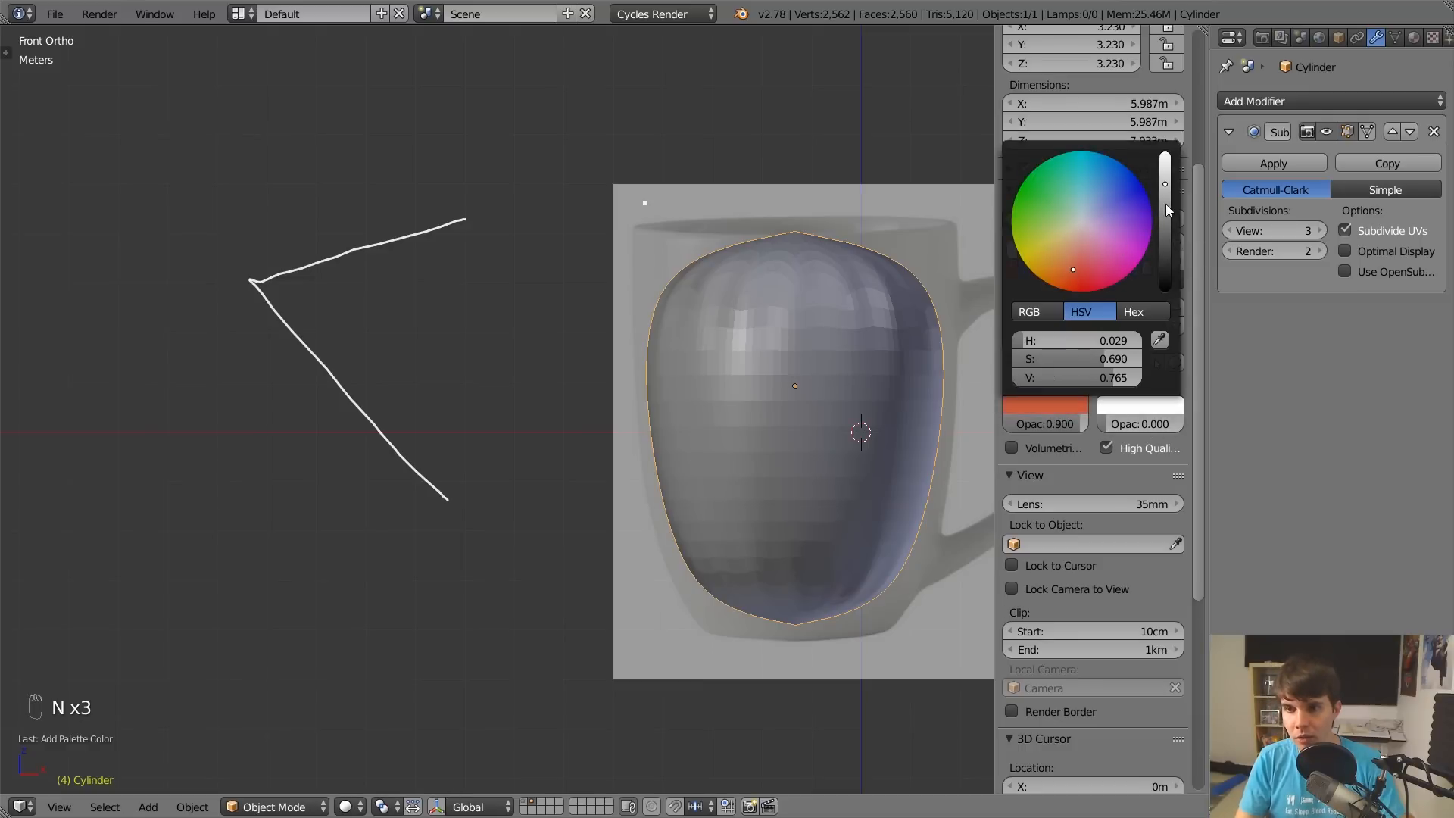
key("n")
Sketch an orange-red curve between the ends of the white angled line and circle its three corner points.
key("d")
mouse_move(561, 180)
left_mouse_down()
mouse_move(477, 321)
mouse_move(539, 512)
left_mouse_up()
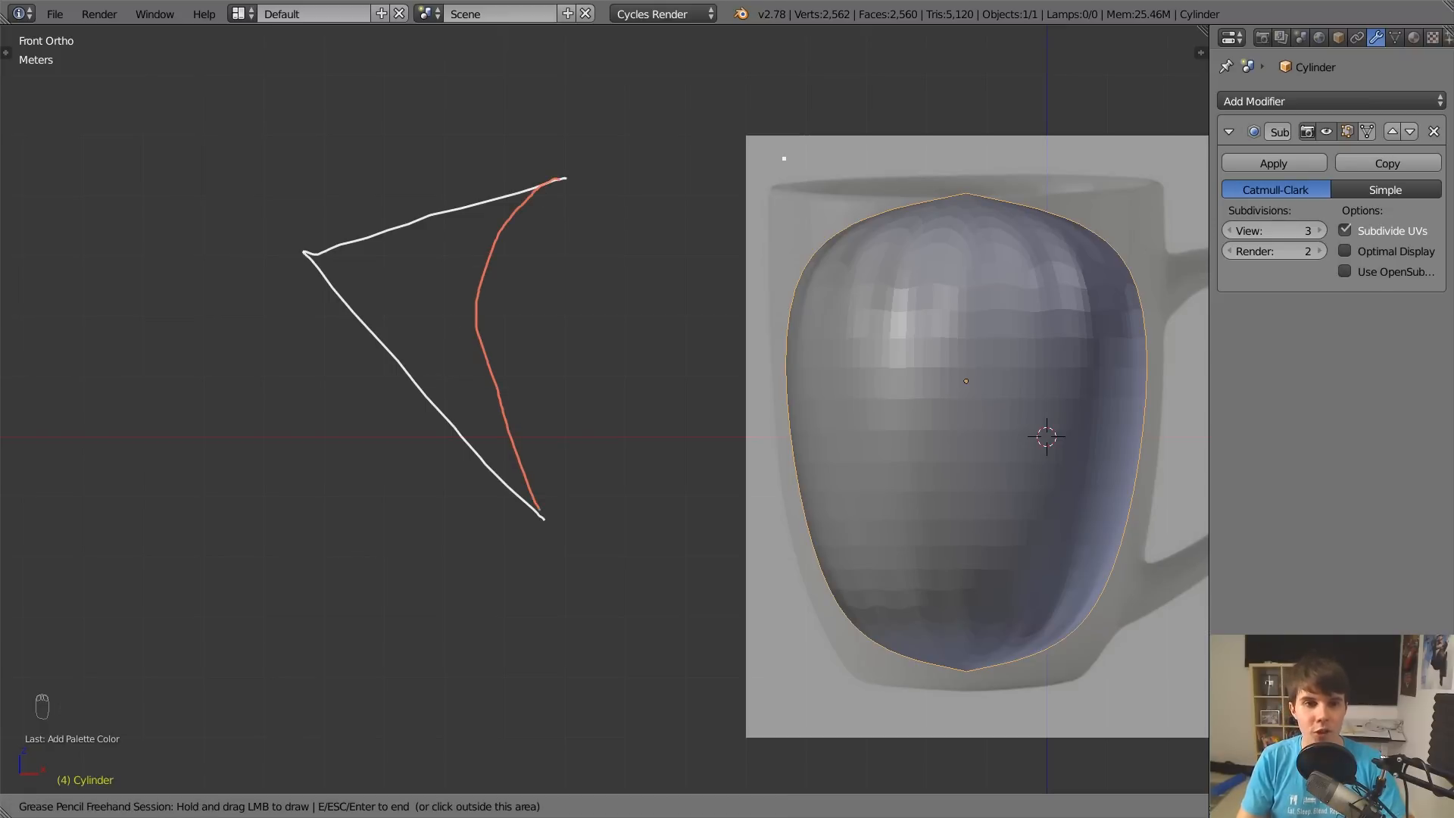
left_click_drag(561, 177, 562, 177)
left_click_drag(306, 255, 305, 256)
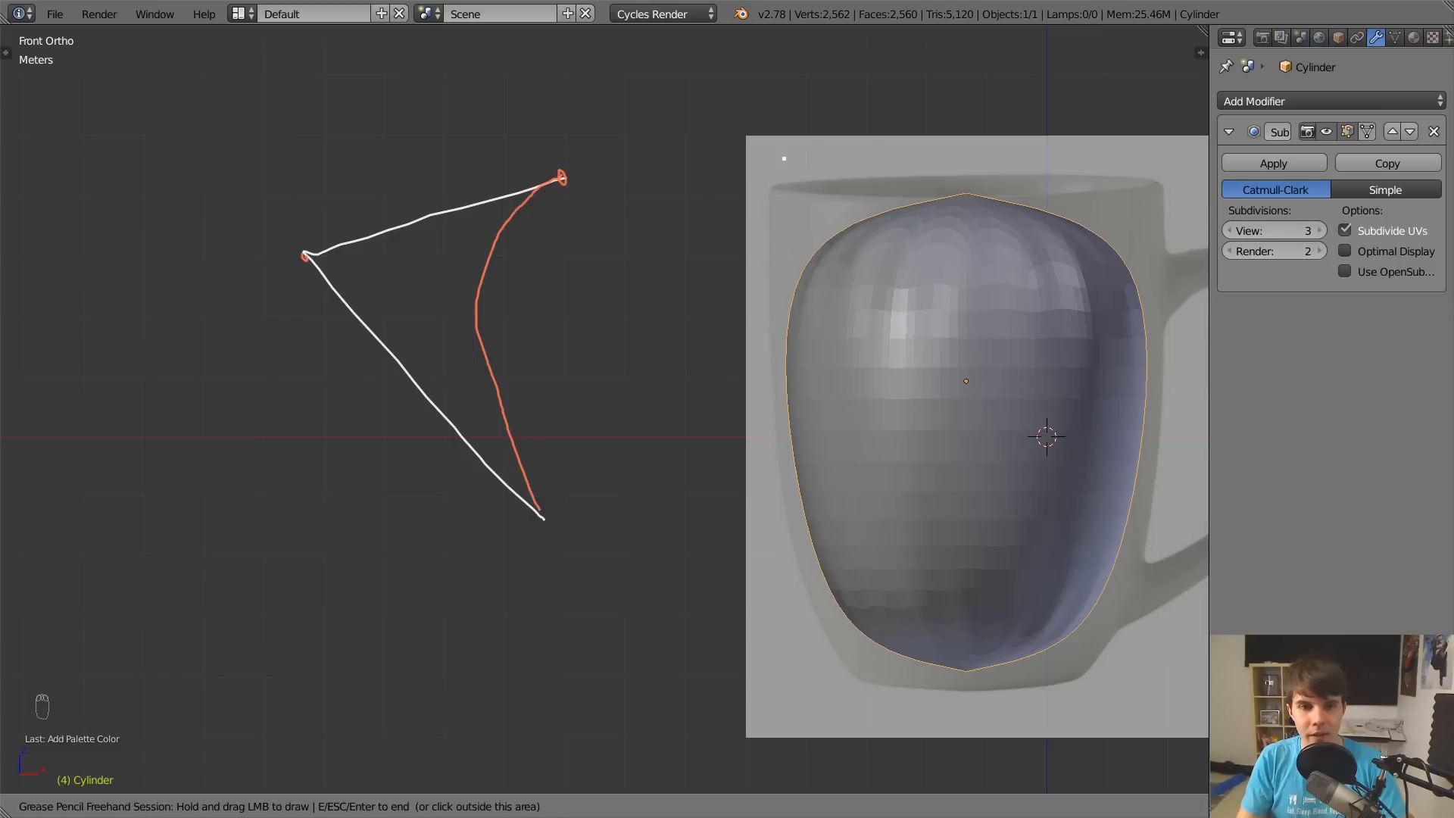
left_click_drag(541, 518, 541, 522)
scroll(596, 238, "down", 2)
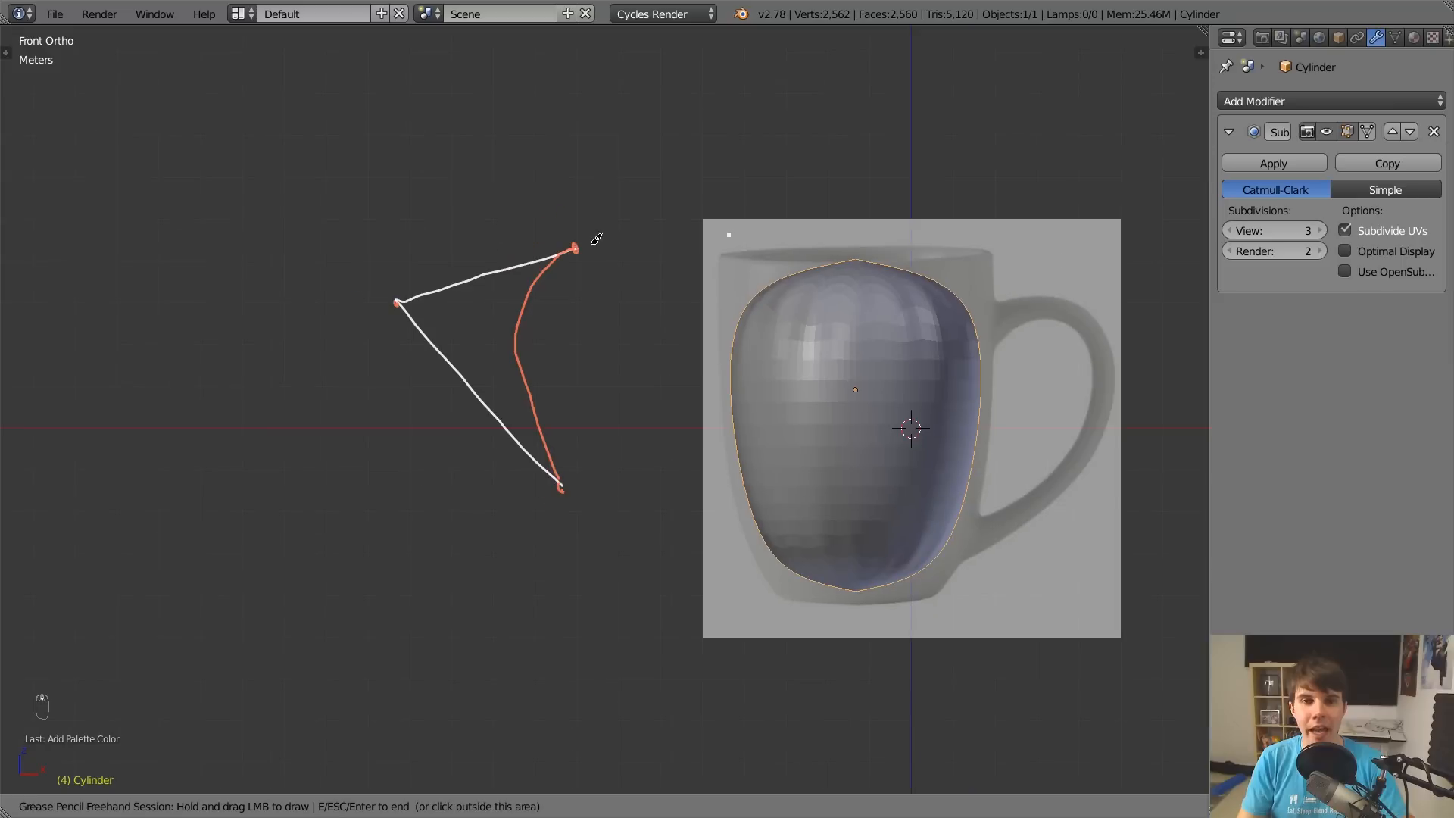
scroll(604, 409, "up", 2)
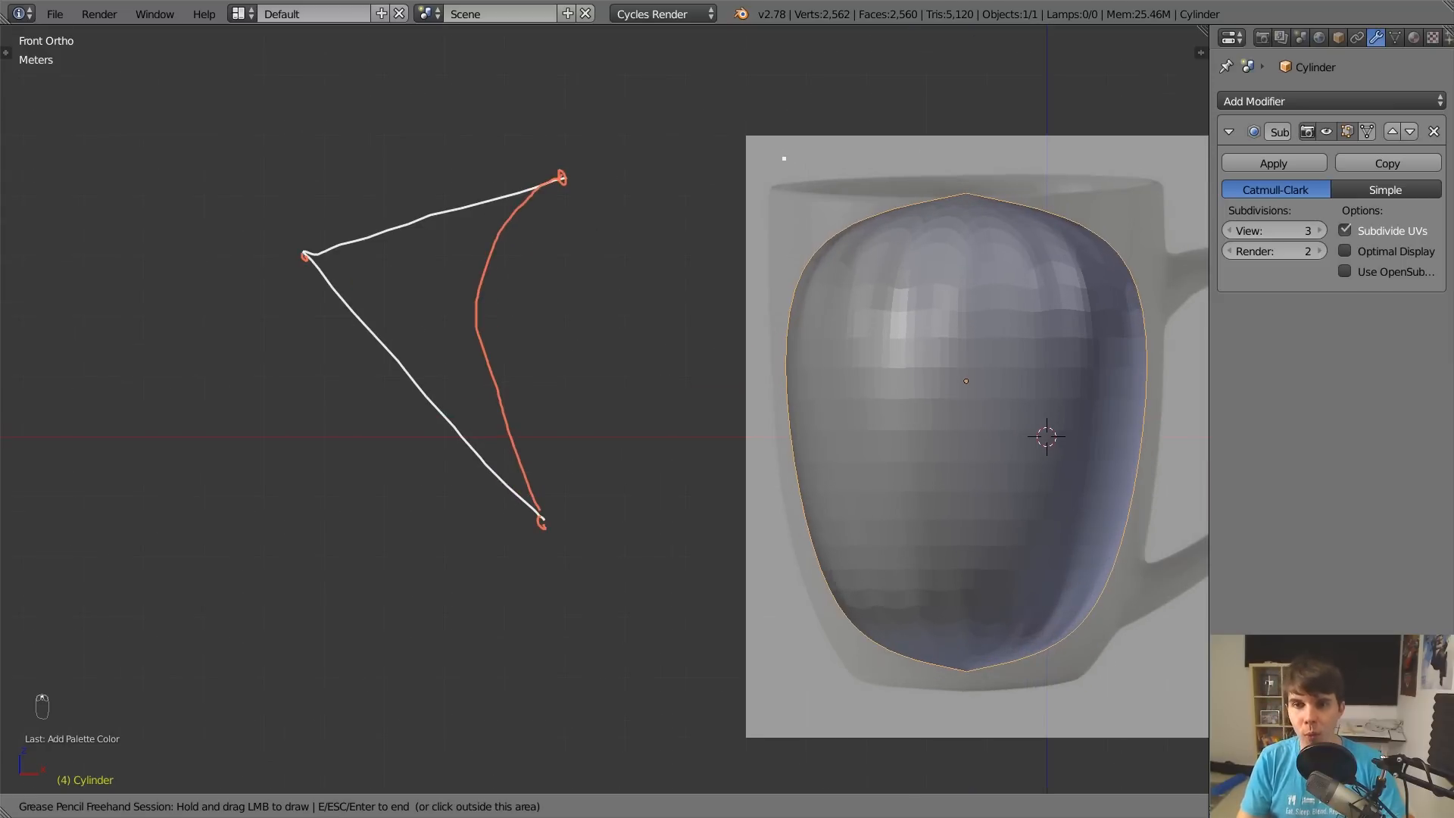
middle_click_drag(605, 409, 474, 397, "shift")
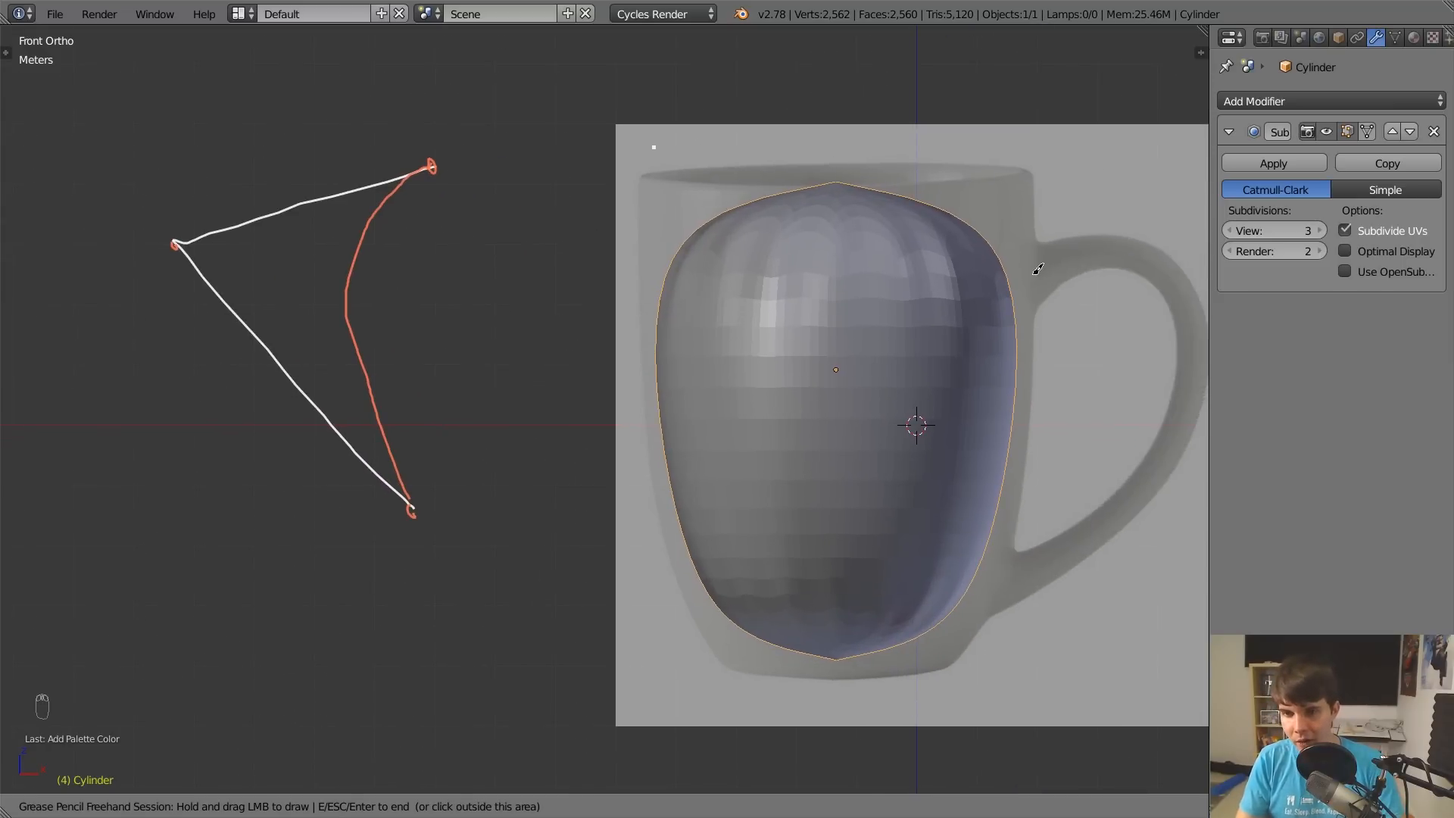
Switch back to the white Grease Pencil colour and mark the centre point above the cylinder's top.
key("Escape")
key("n")
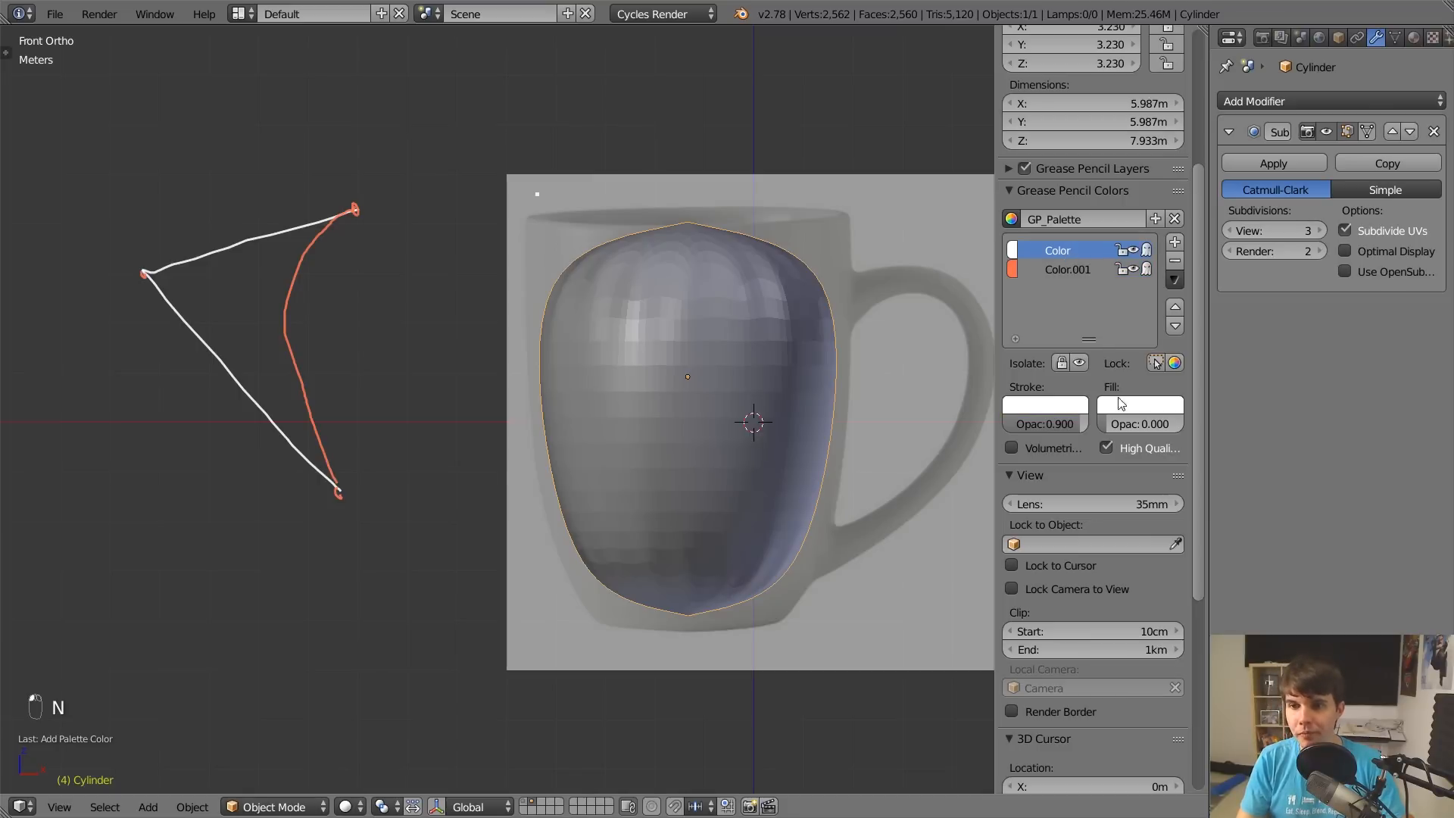
key("n")
key("d")
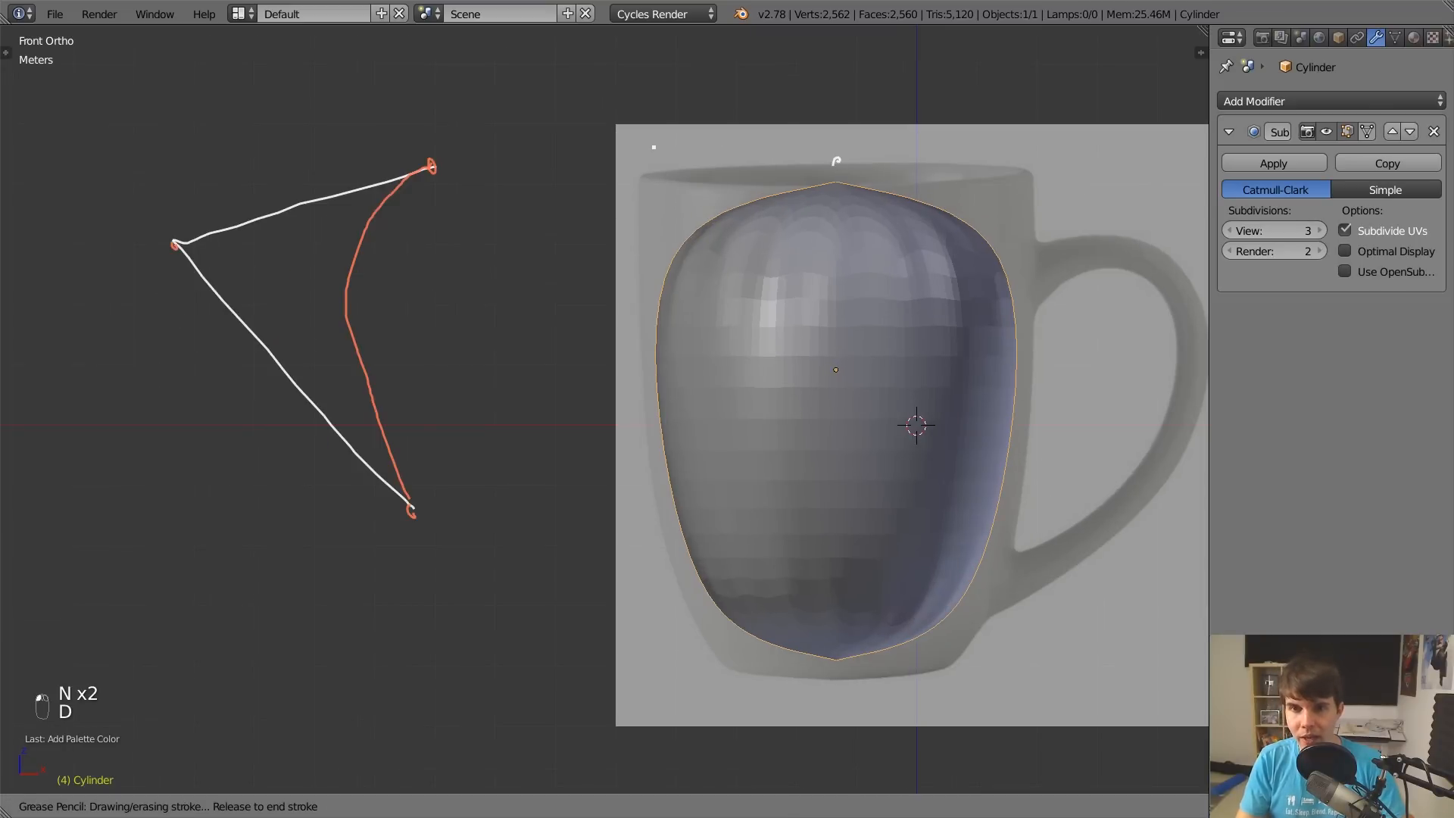
middle_click_drag(837, 157, 841, 250)
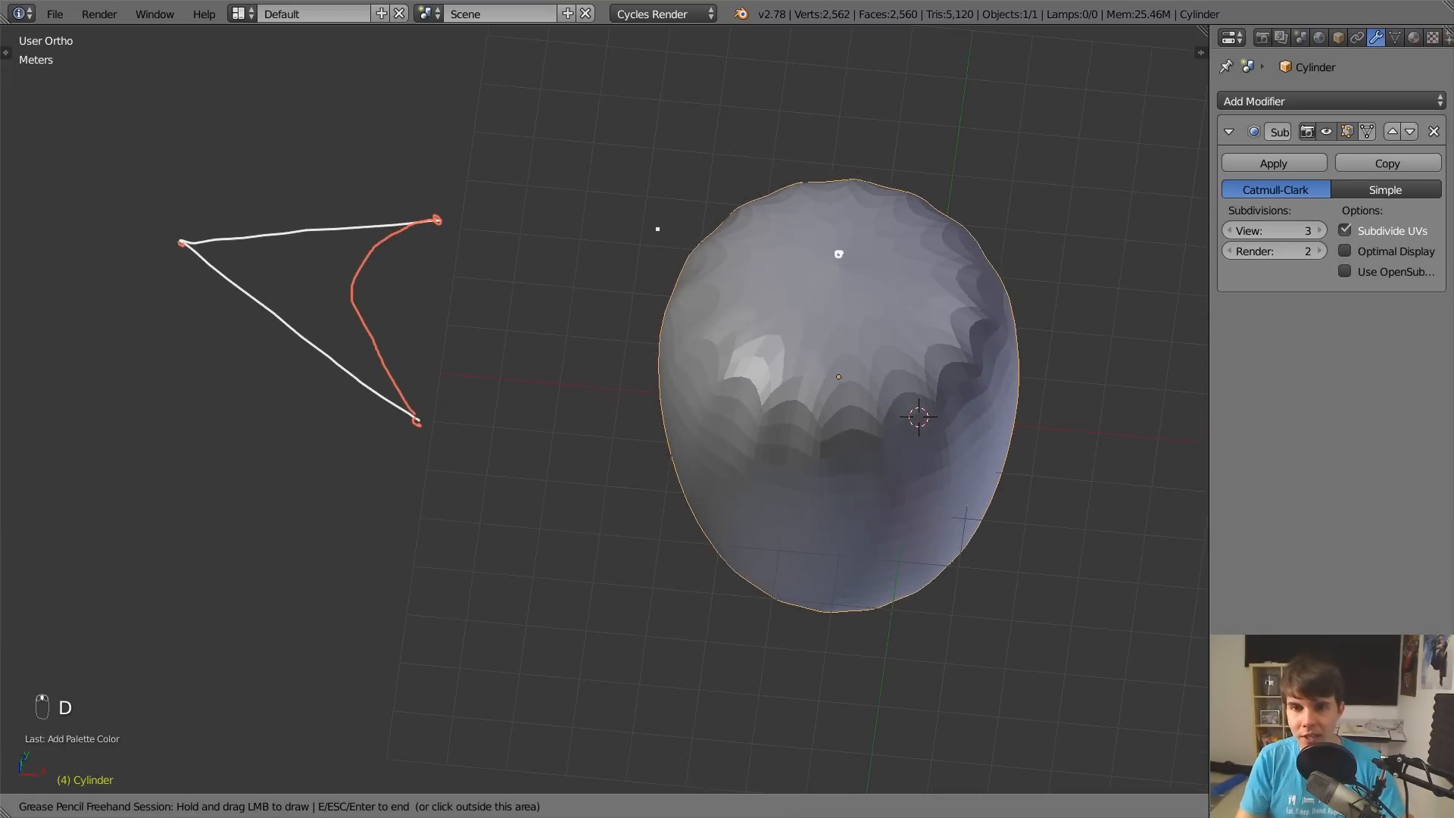
key("KP_1")
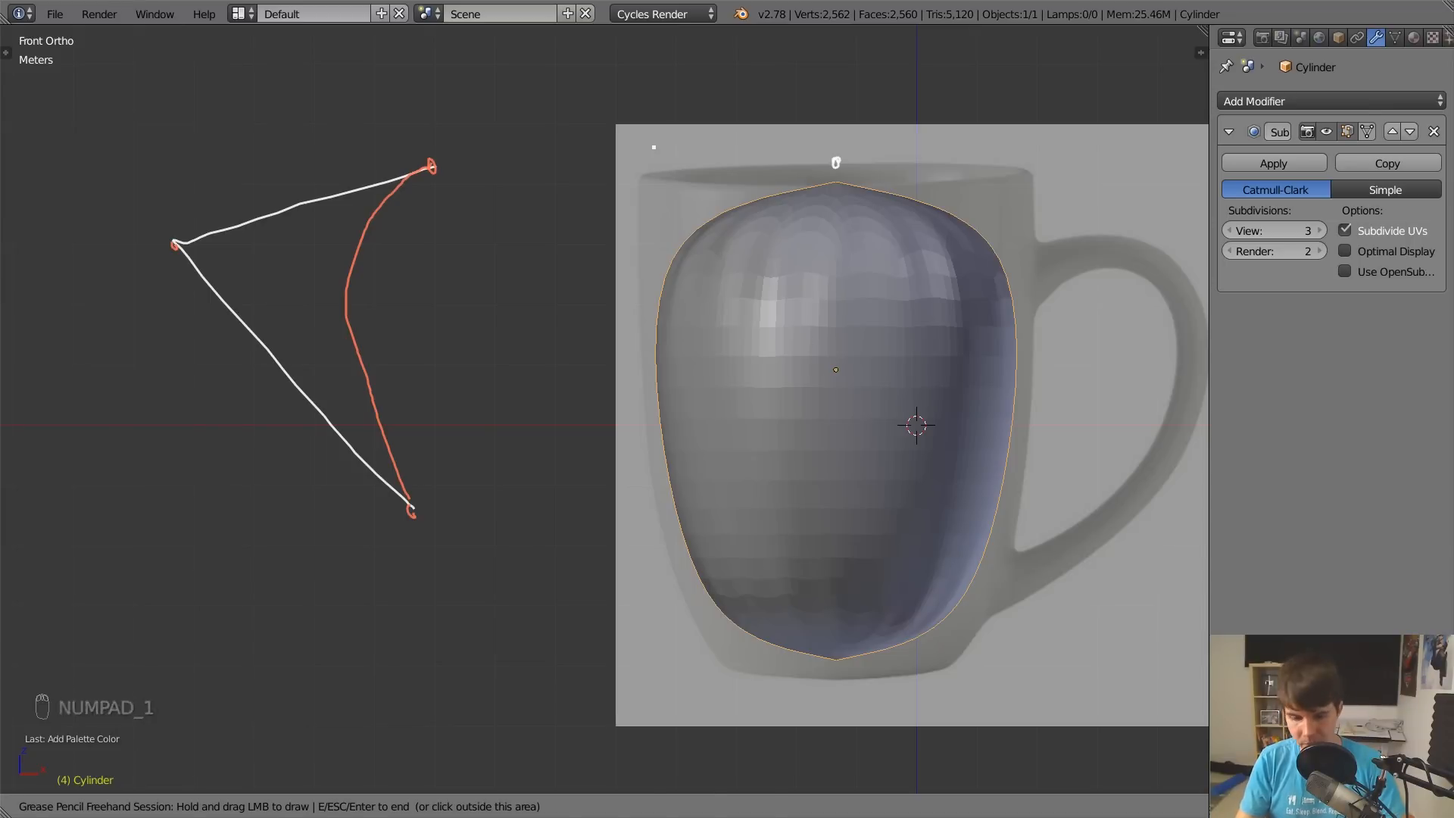
Check the cage's upper-left corner in Edit Mode, and sketch Grease Pencil curves from the rim's centre down to the middle edge loop.
key("Tab")
left_click(640, 173)
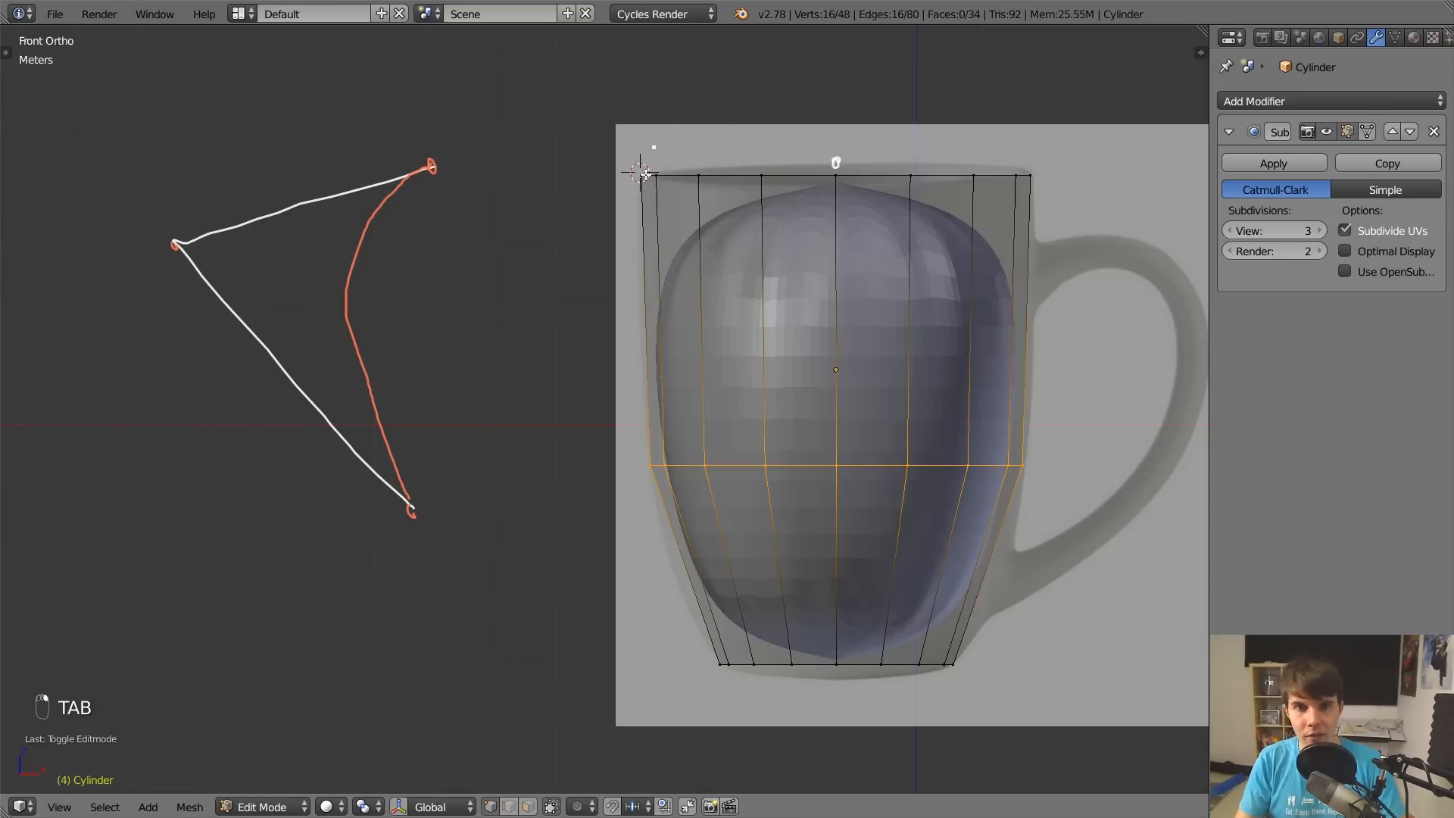
key("Tab")
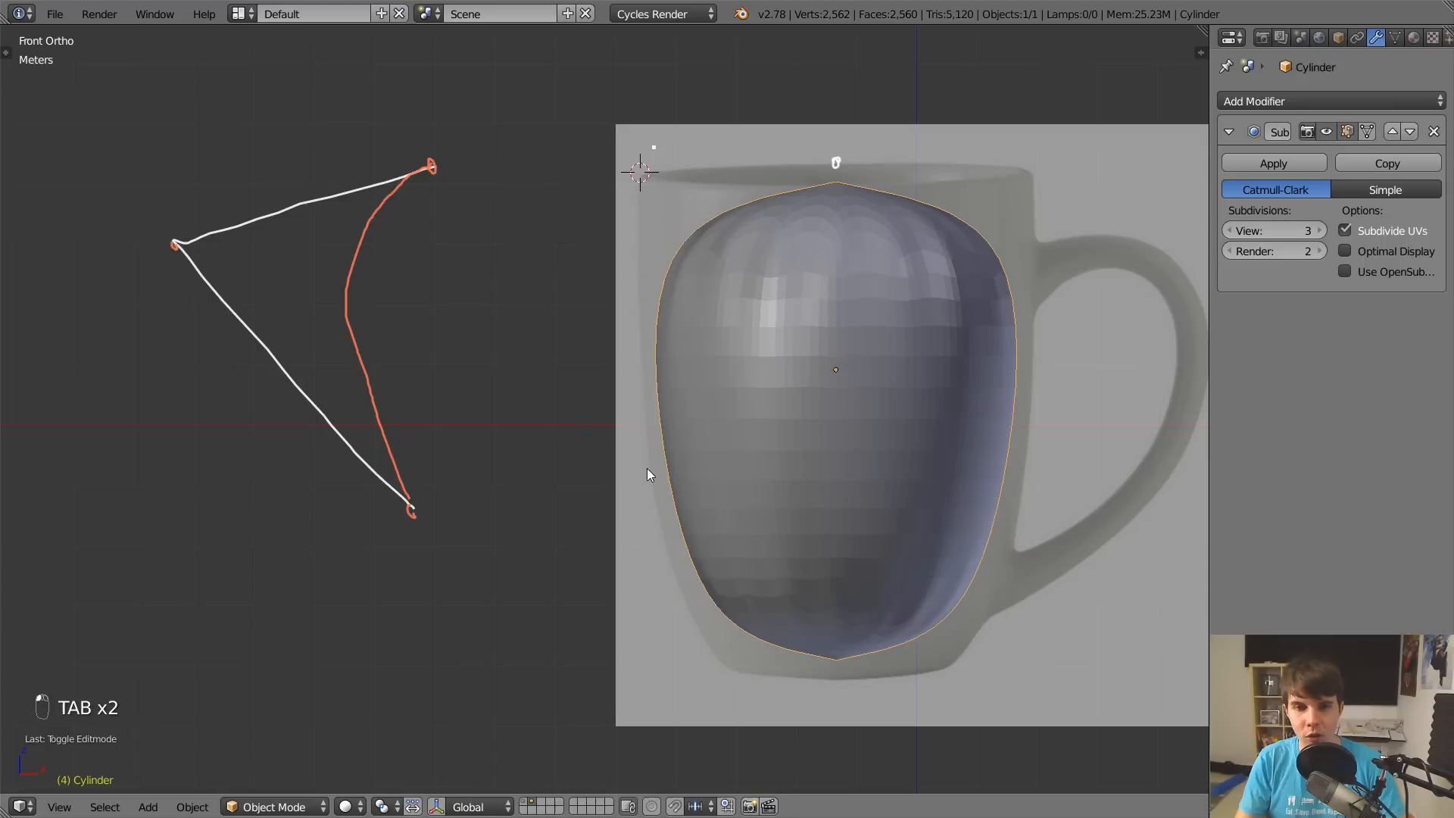
key("d")
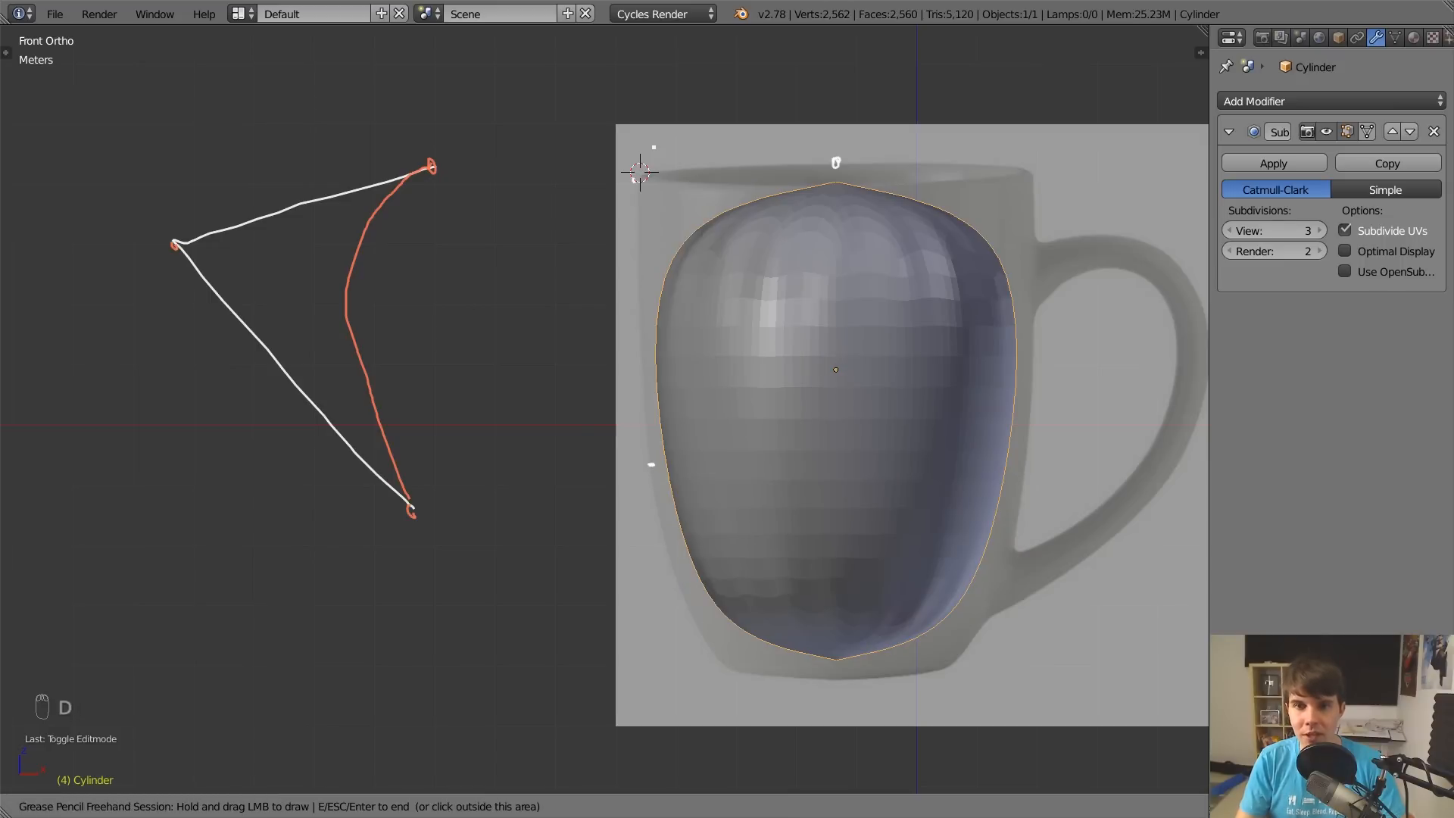
mouse_move(826, 178)
left_mouse_down()
mouse_move(669, 243)
mouse_move(663, 472)
left_mouse_up()
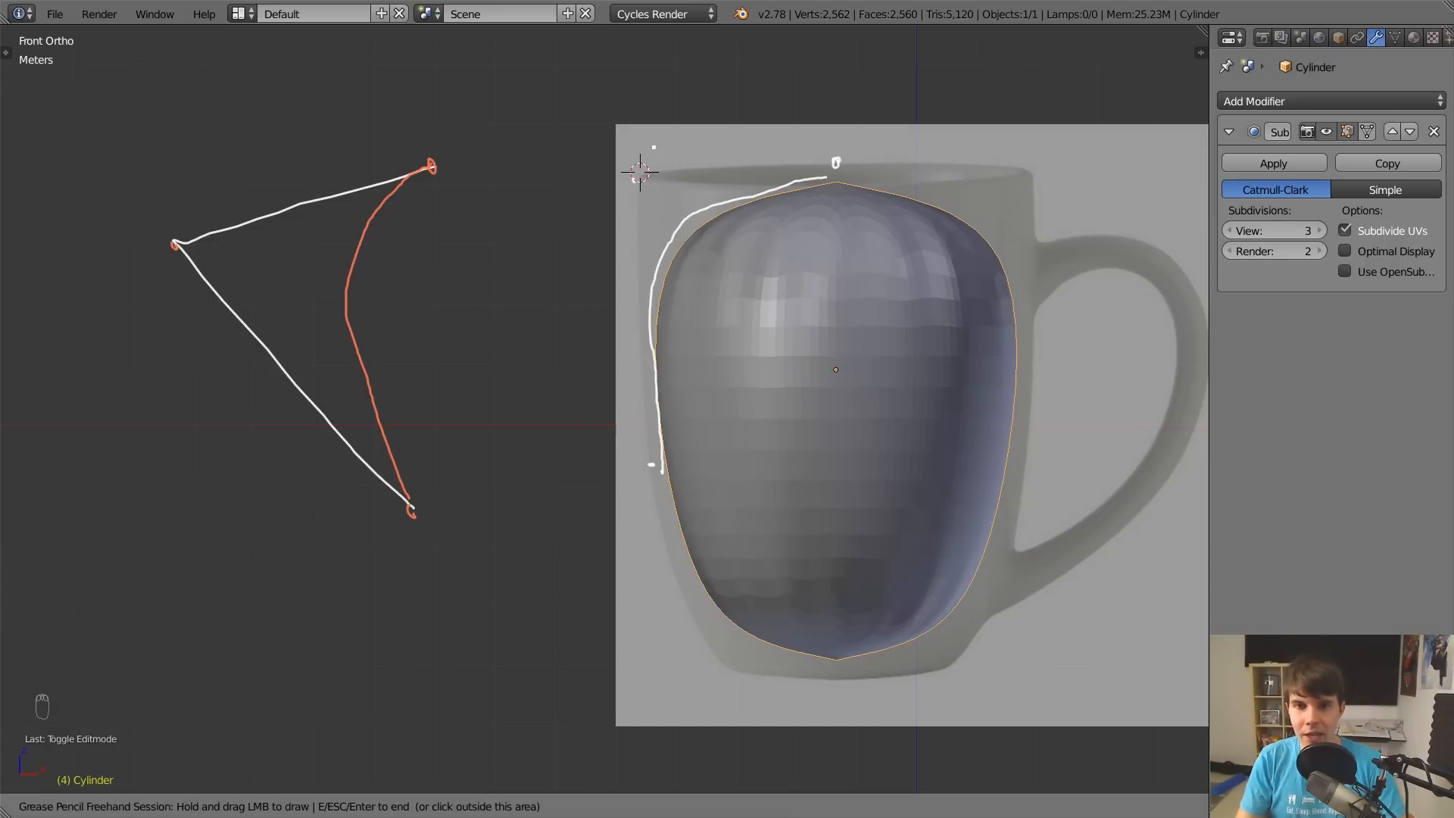
mouse_move(635, 179)
left_mouse_down()
mouse_move(829, 161)
mouse_move(634, 190)
mouse_move(664, 451)
left_mouse_up()
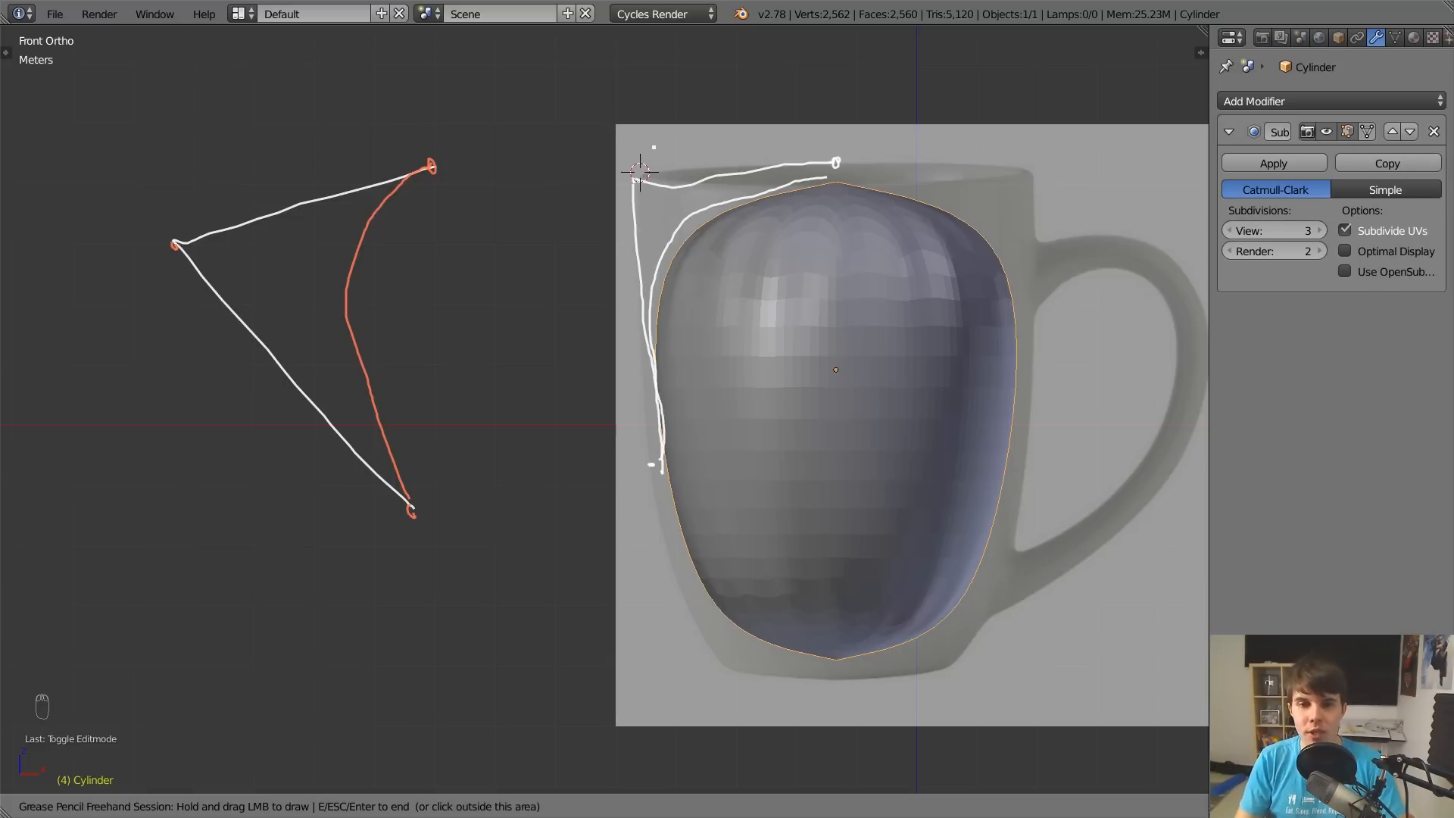
left_click_drag(651, 464, 644, 467)
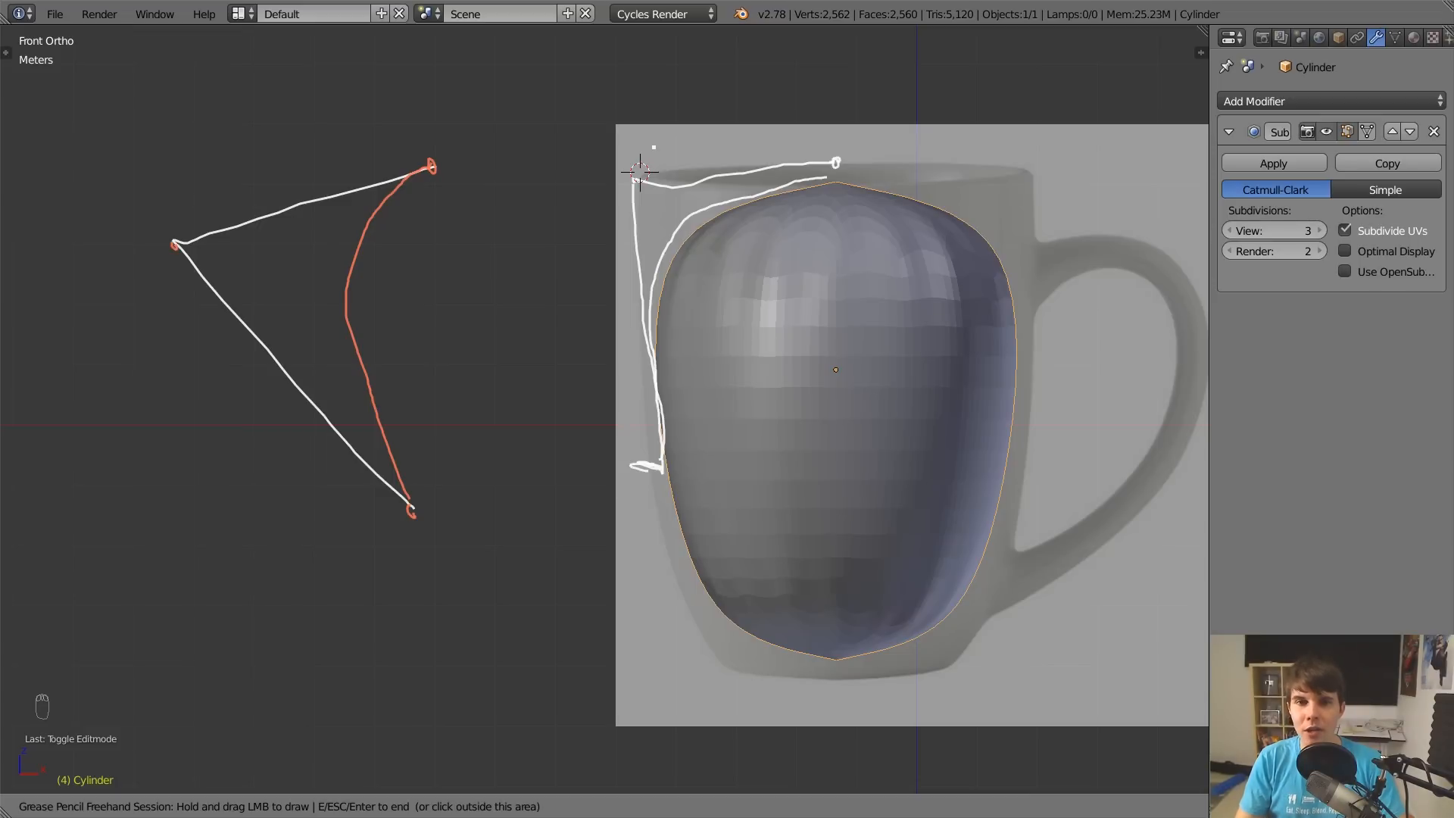
mouse_move(644, 200)
left_mouse_down()
mouse_move(608, 197)
mouse_move(766, 173)
mouse_move(640, 173)
left_mouse_up()
key("Escape")
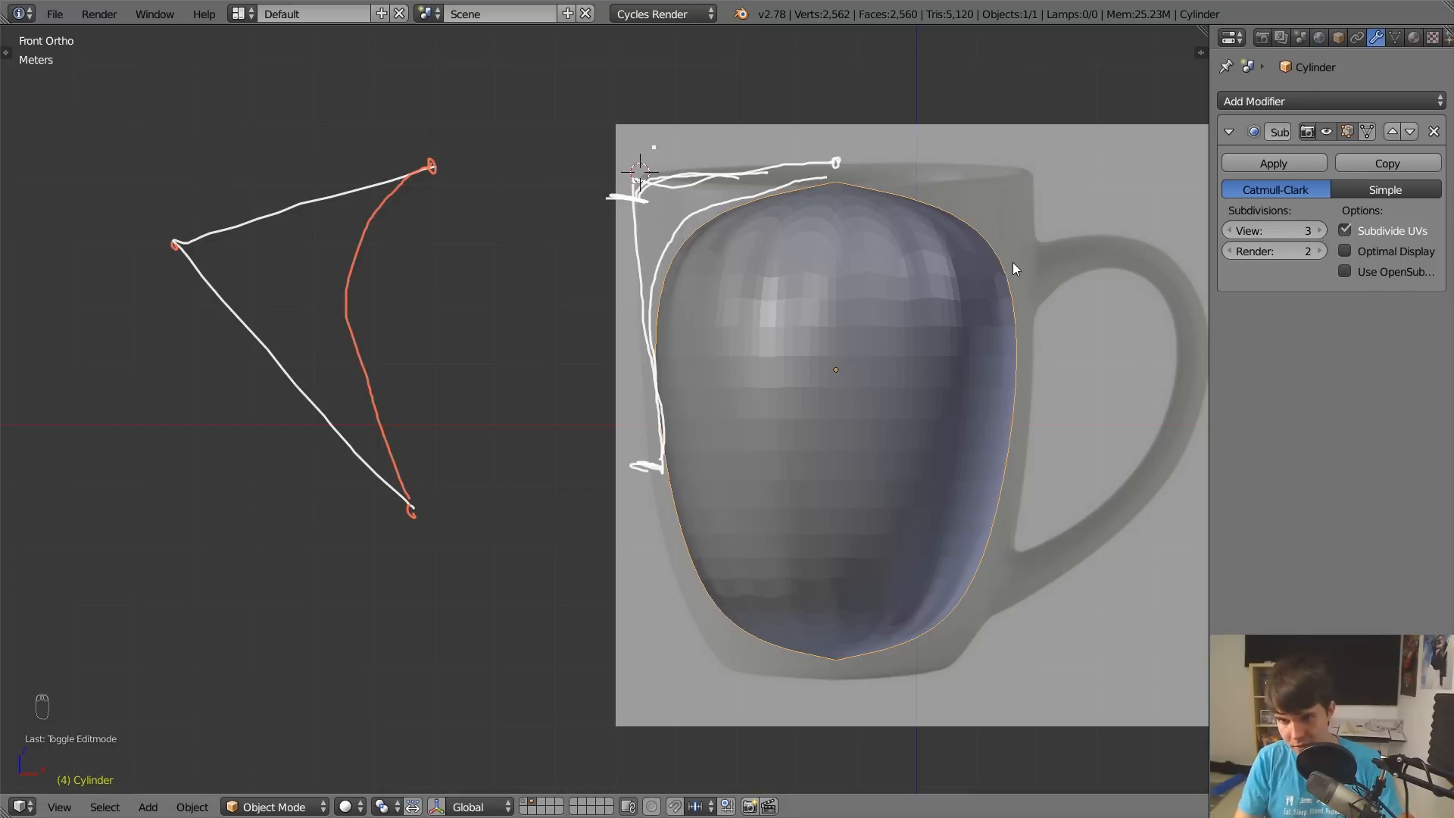
Remove both Grease Pencil palette colours together with all their strokes.
scroll(858, 244, "down", 2)
key("n")
left_click(1177, 261)
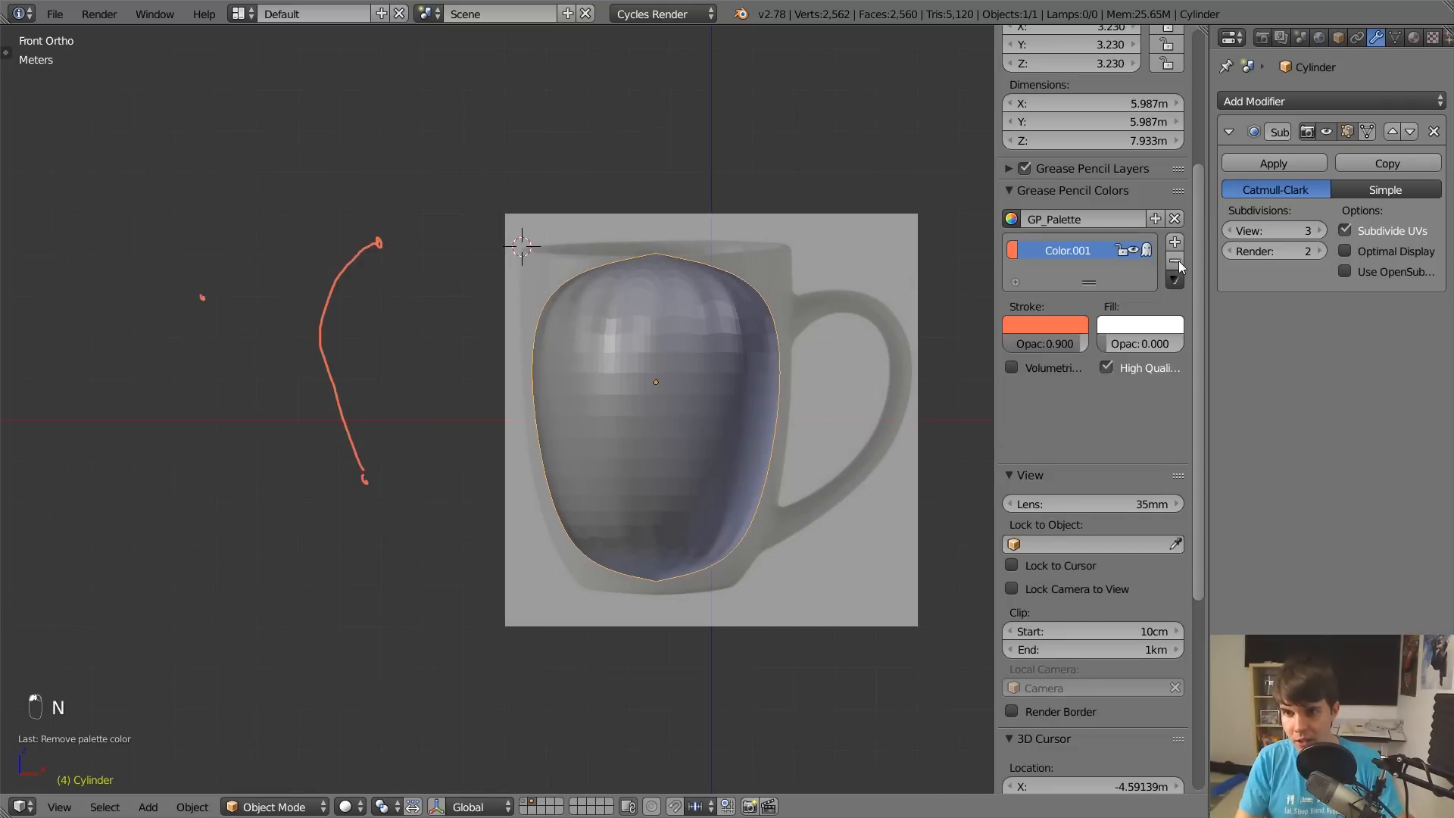
left_click(1176, 260)
key("n")
Add a loop cut in the cylinder's upper section and slide it up to just below the rim, at about -0.95.
middle_click_drag(794, 239, 725, 253, "shift")
left_click(394, 502)
scroll(598, 337, "up", 3)
middle_click_drag(603, 334, 508, 332, "shift")
key("Tab")
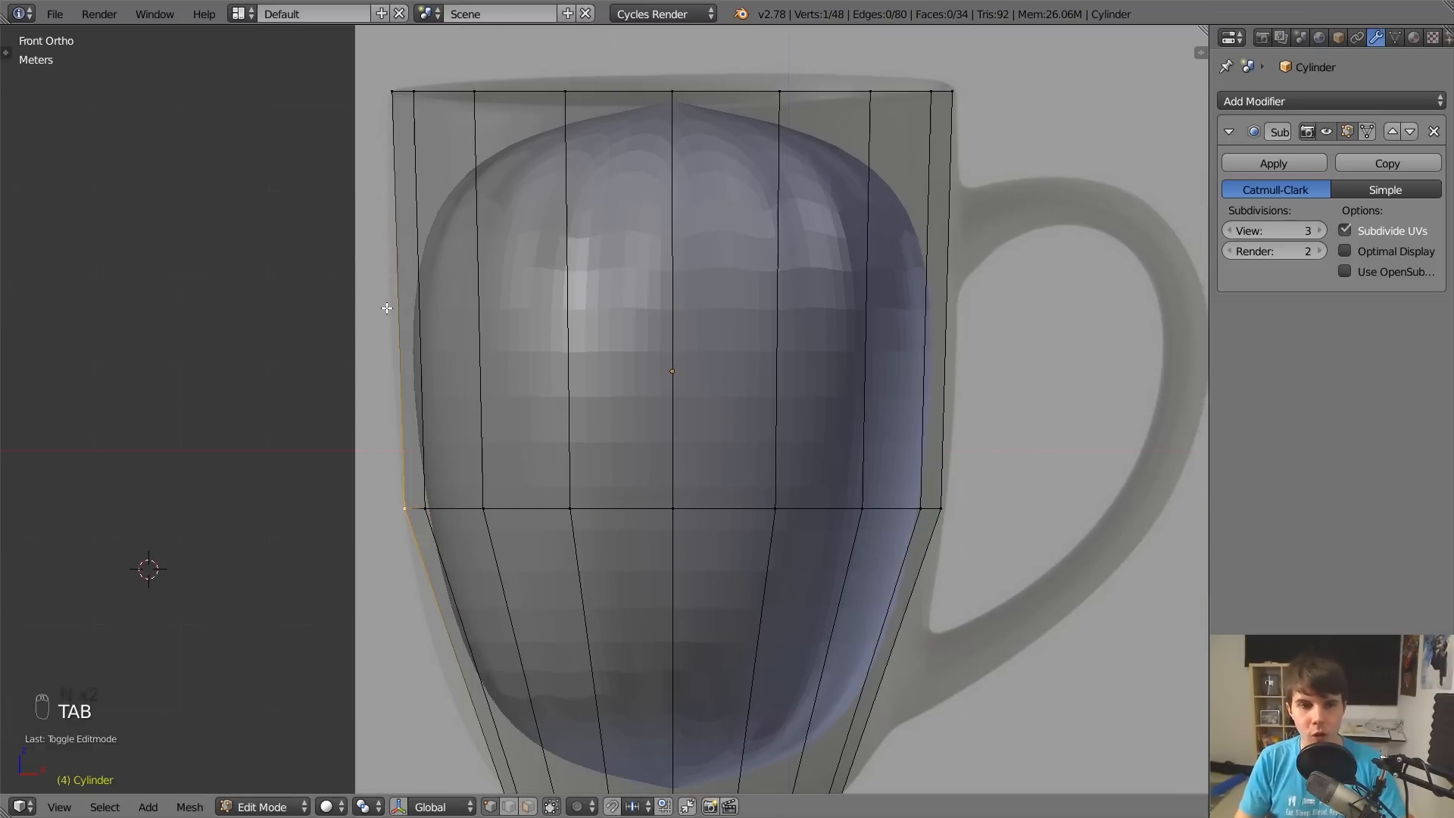
key("ctrl+r")
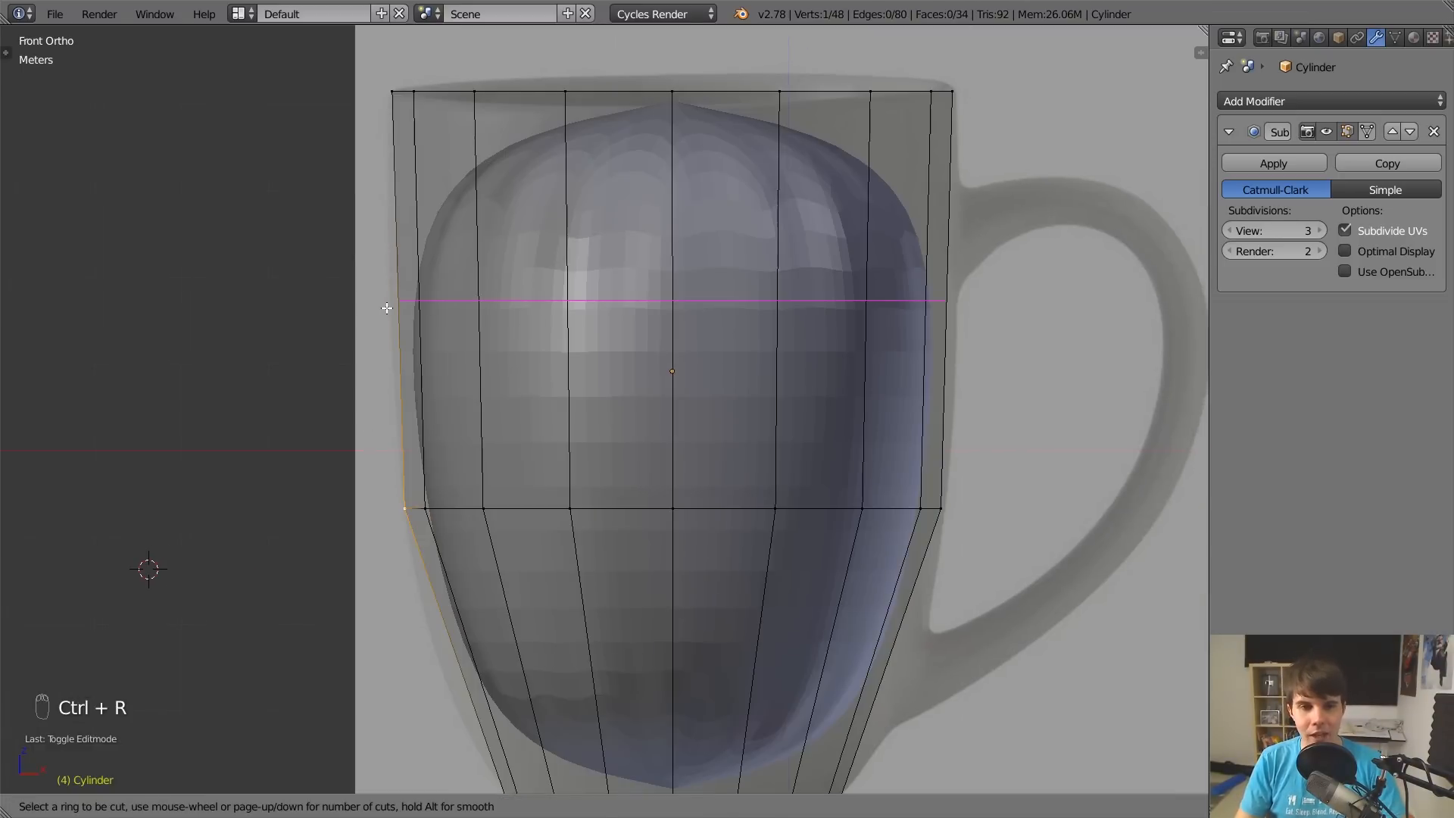
left_click(388, 307)
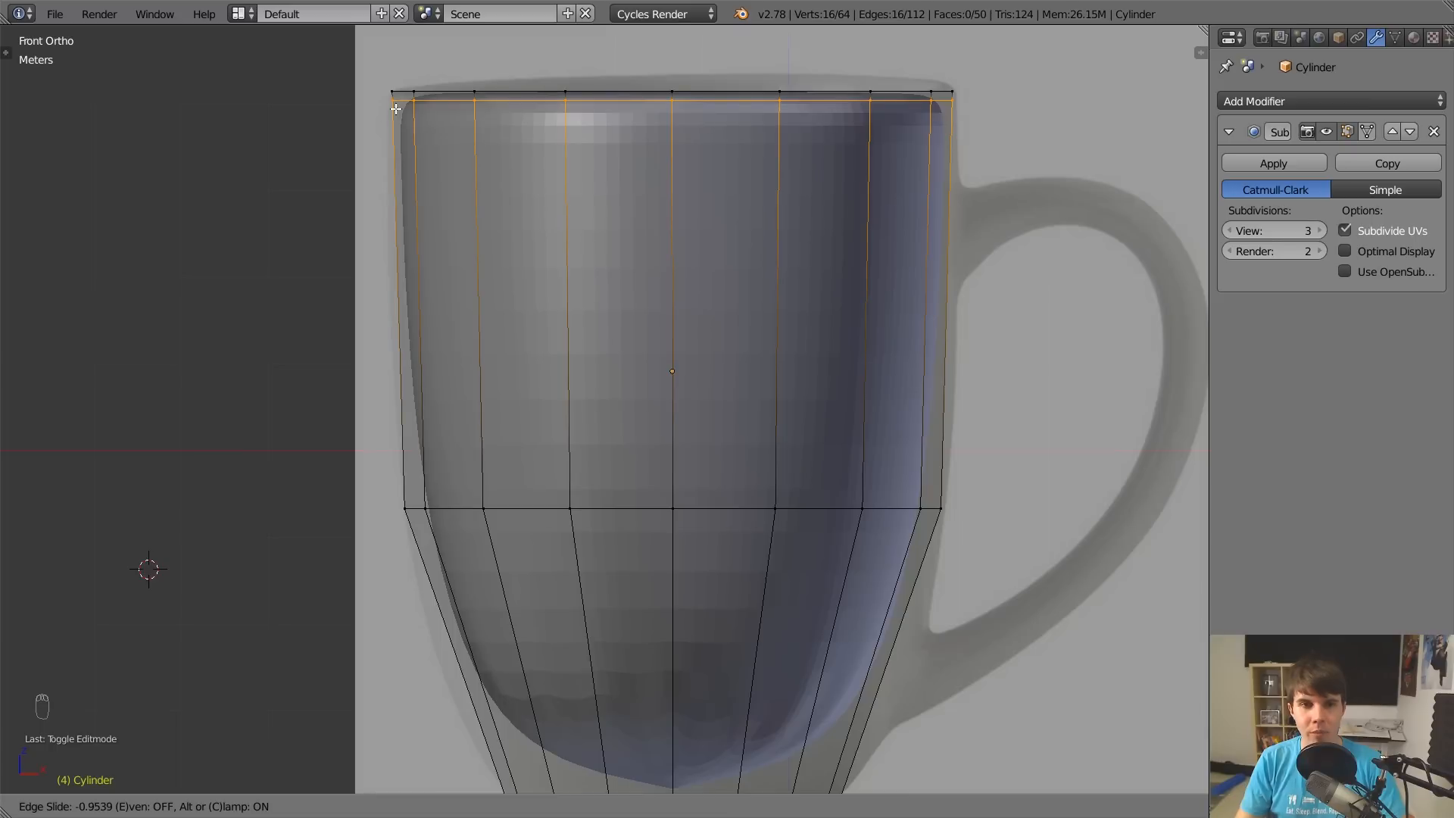
left_click(395, 108)
Inspect the sharpened rim in Object Mode from a slight angle, and return to Edit Mode.
key("Tab")
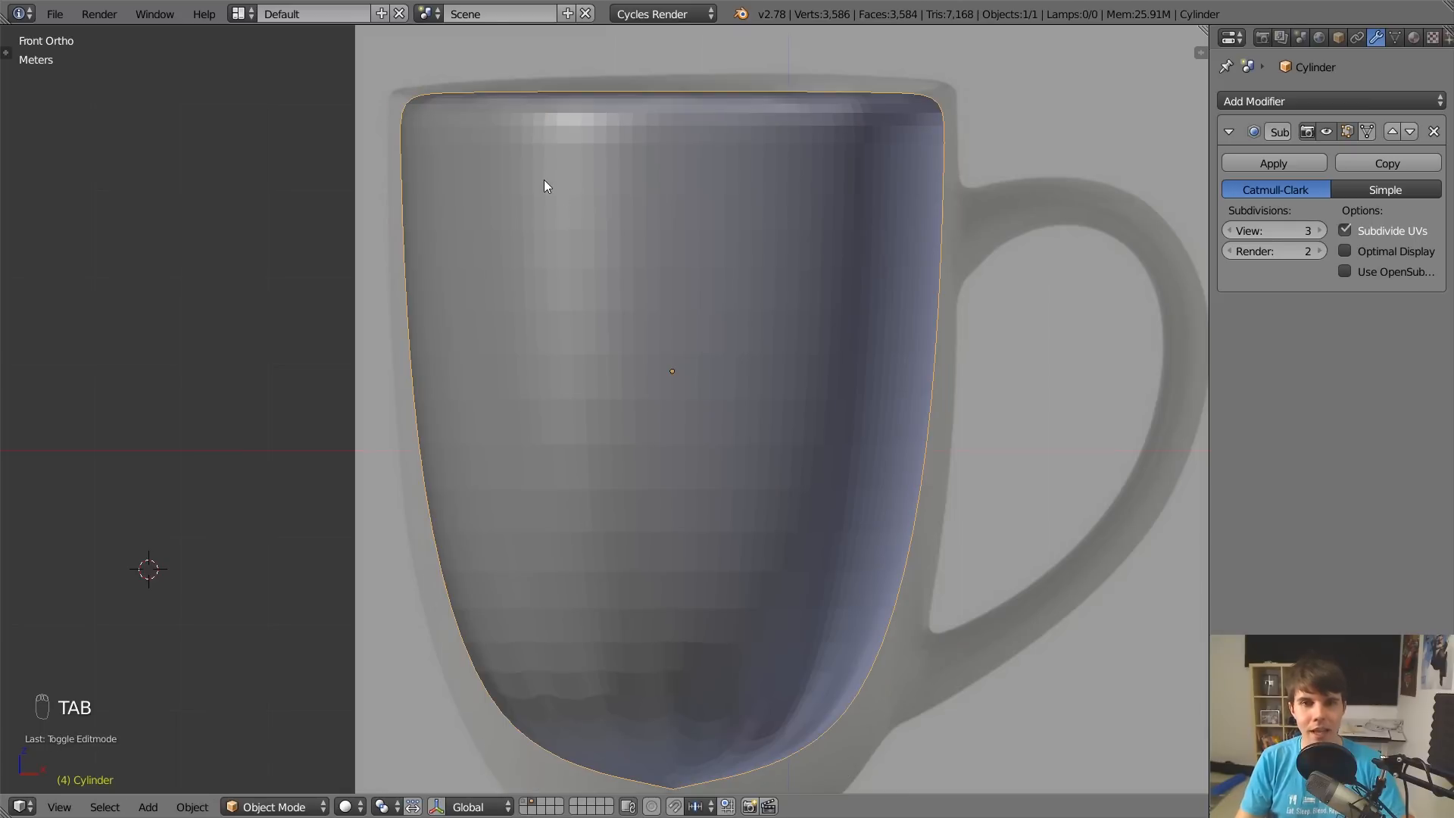
scroll(545, 181, "down", 4)
mouse_move(522, 241)
middle_mouse_down()
mouse_move(519, 282)
mouse_move(528, 250)
middle_mouse_up()
scroll(519, 283, "up", 3)
scroll(518, 281, "down", 2)
scroll(528, 250, "up", 3)
key("Tab")
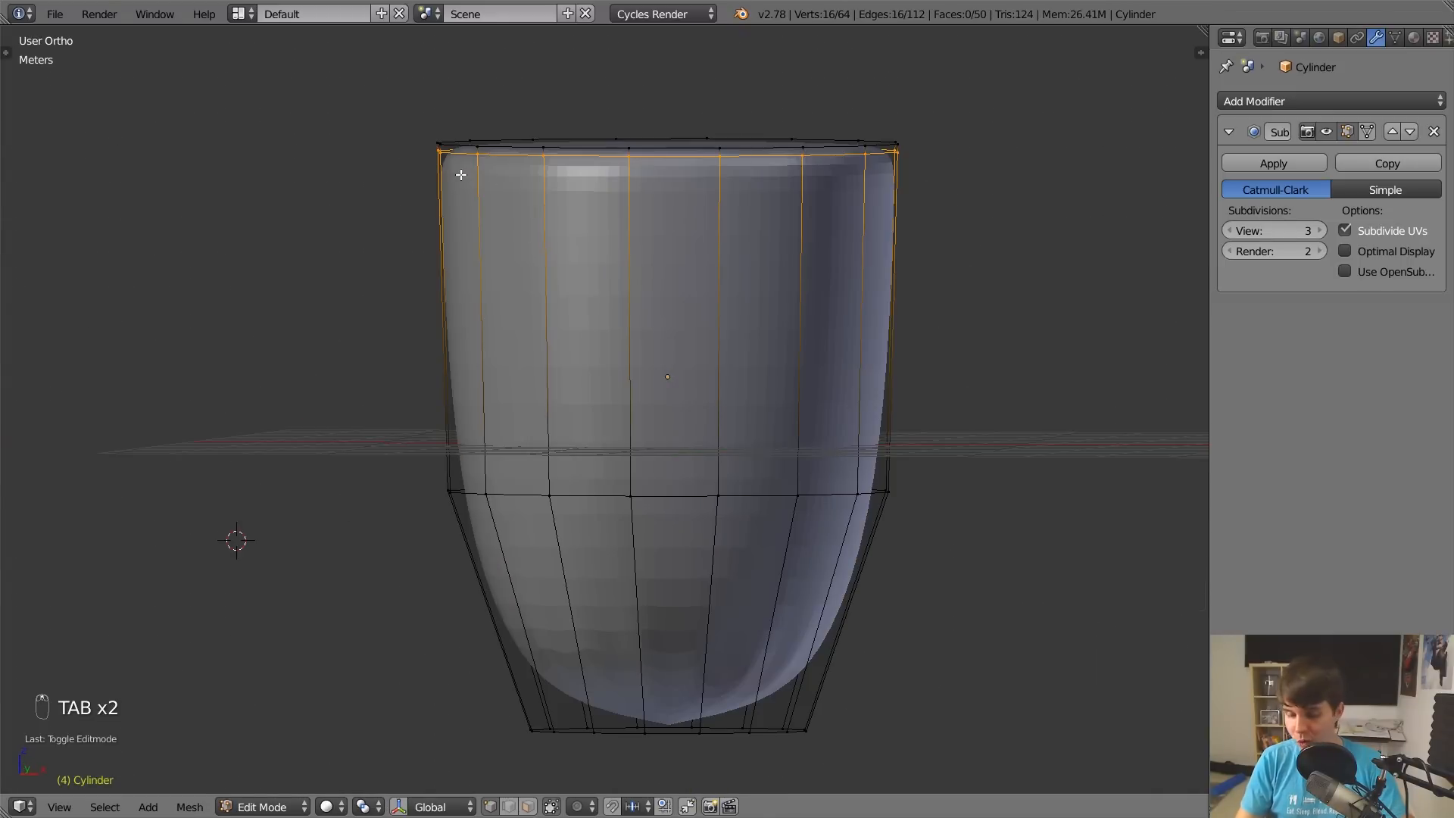
Add a loop cut around the cylinder's lower section in front view, and slide it down to just above the base.
key("KP_1")
scroll(470, 159, "up", 2)
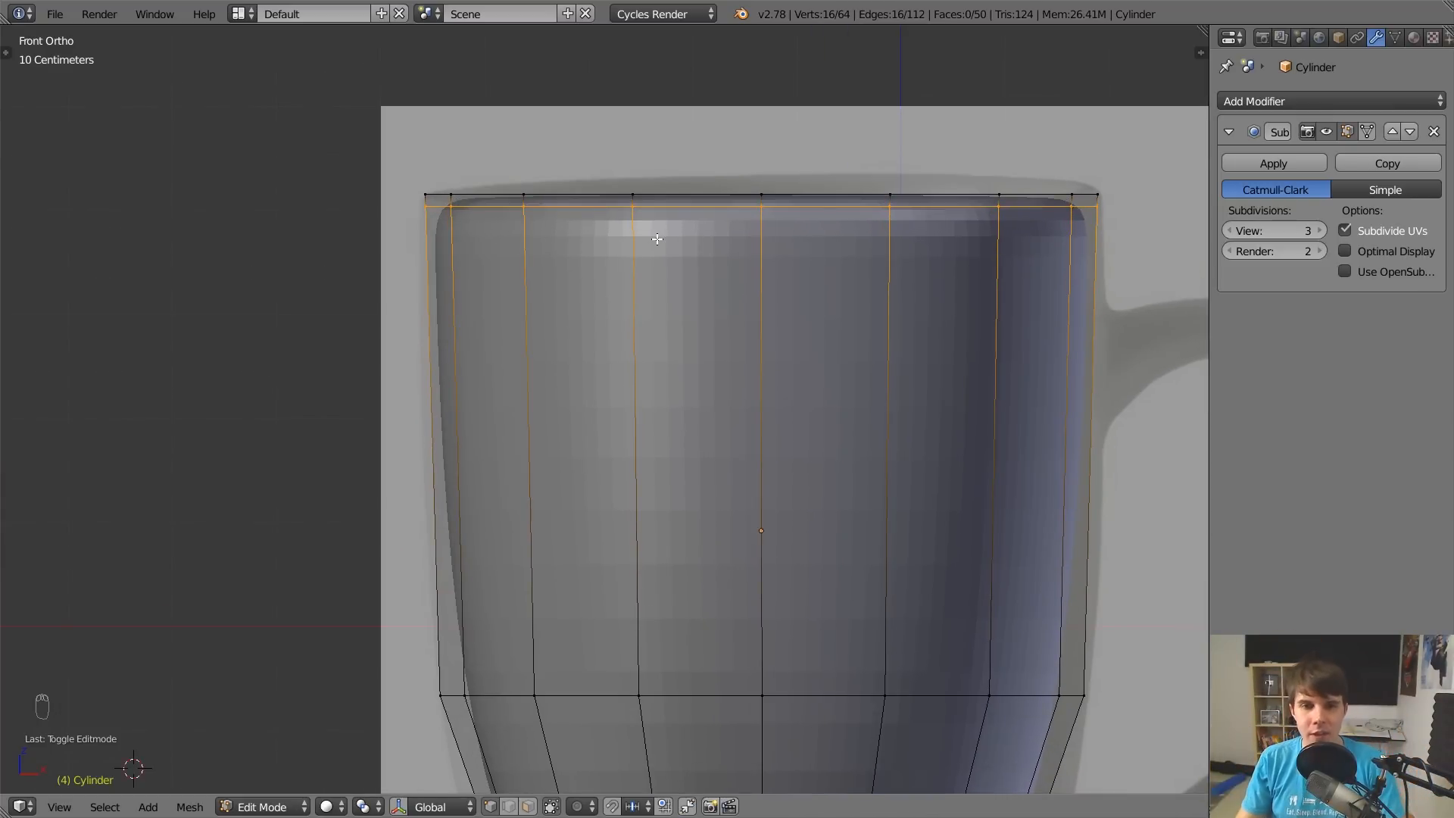
scroll(669, 403, "down", 3)
middle_click_drag(669, 403, 675, 241, "shift")
scroll(610, 432, "up", 1)
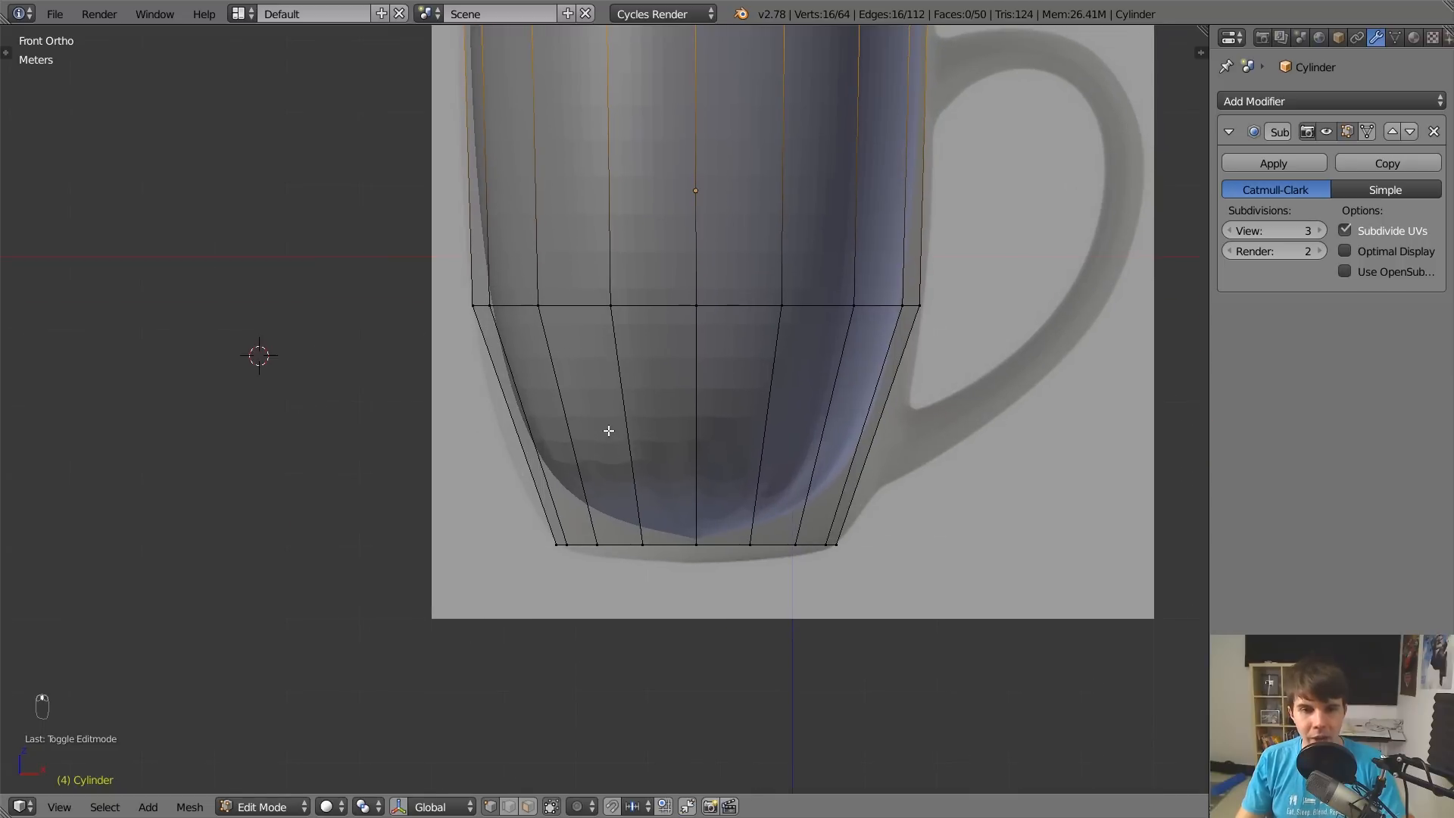
key("ctrl+r")
left_click(882, 405)
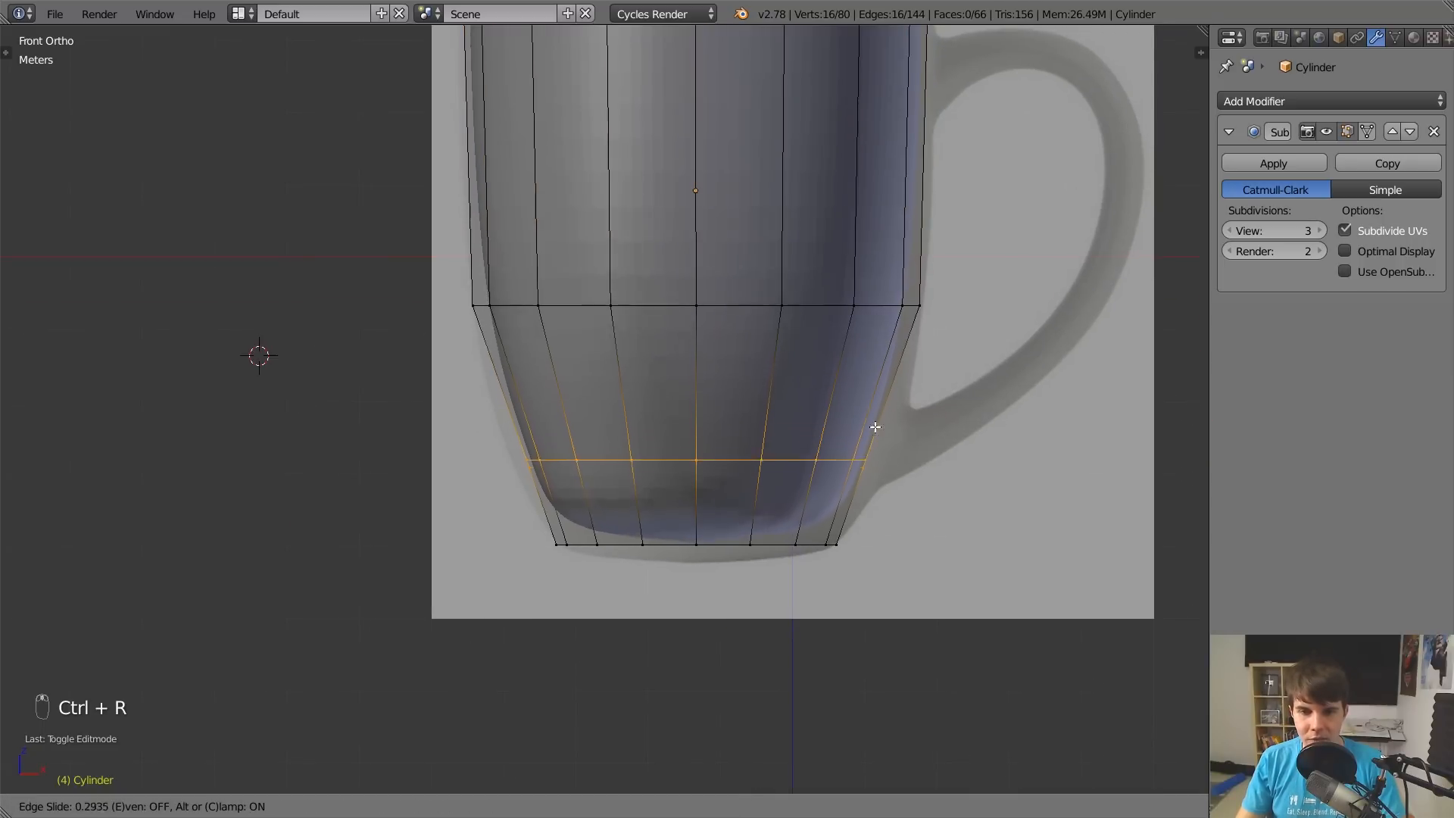
left_click(867, 500)
Inspect the mug body and rim from above in Object Mode, and return to Edit Mode.
key("Tab")
middle_click_drag(866, 503, 703, 318)
scroll(703, 318, "up", 3)
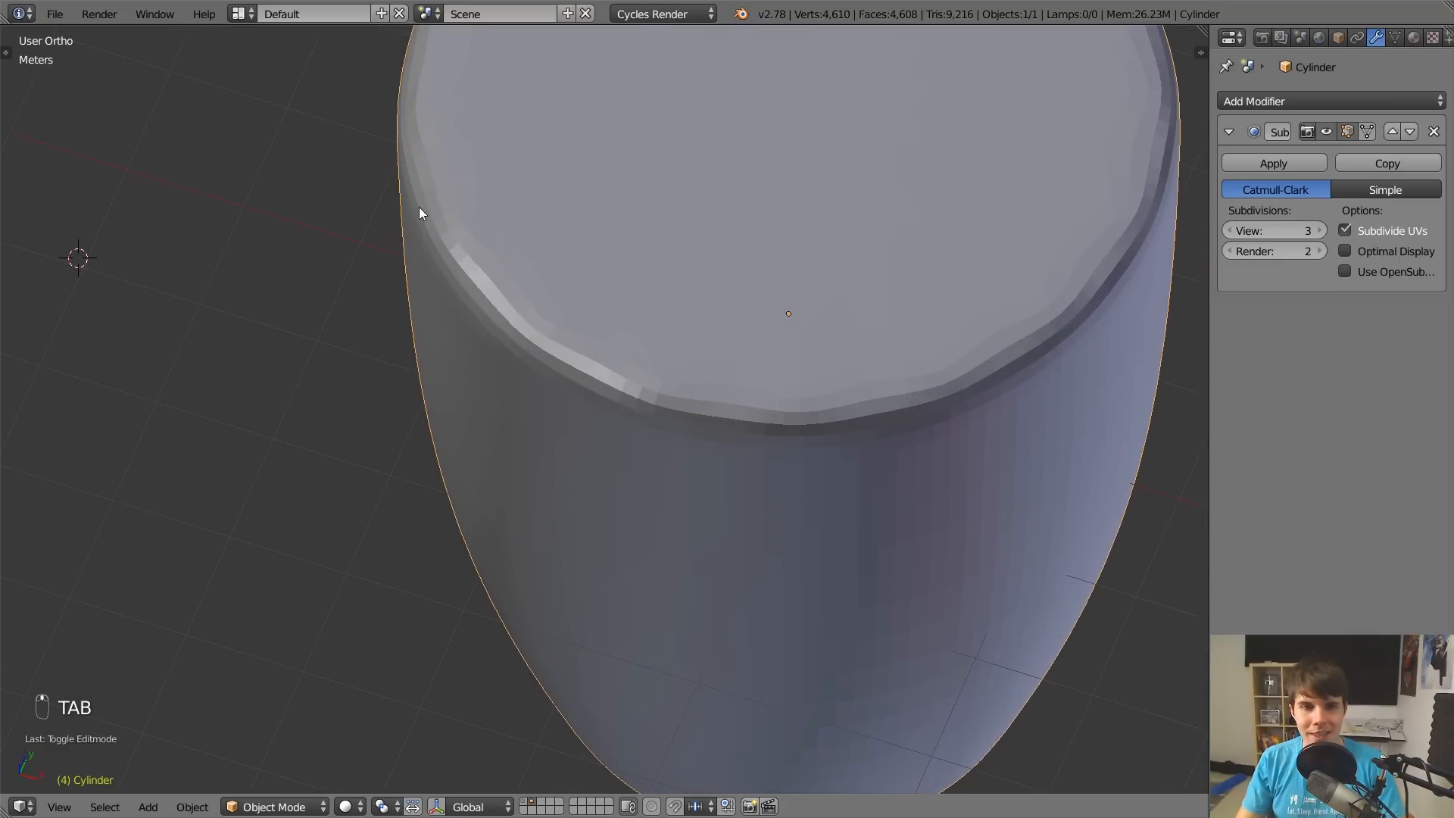
scroll(788, 424, "down", 1)
middle_click_drag(766, 466, 694, 480, "shift")
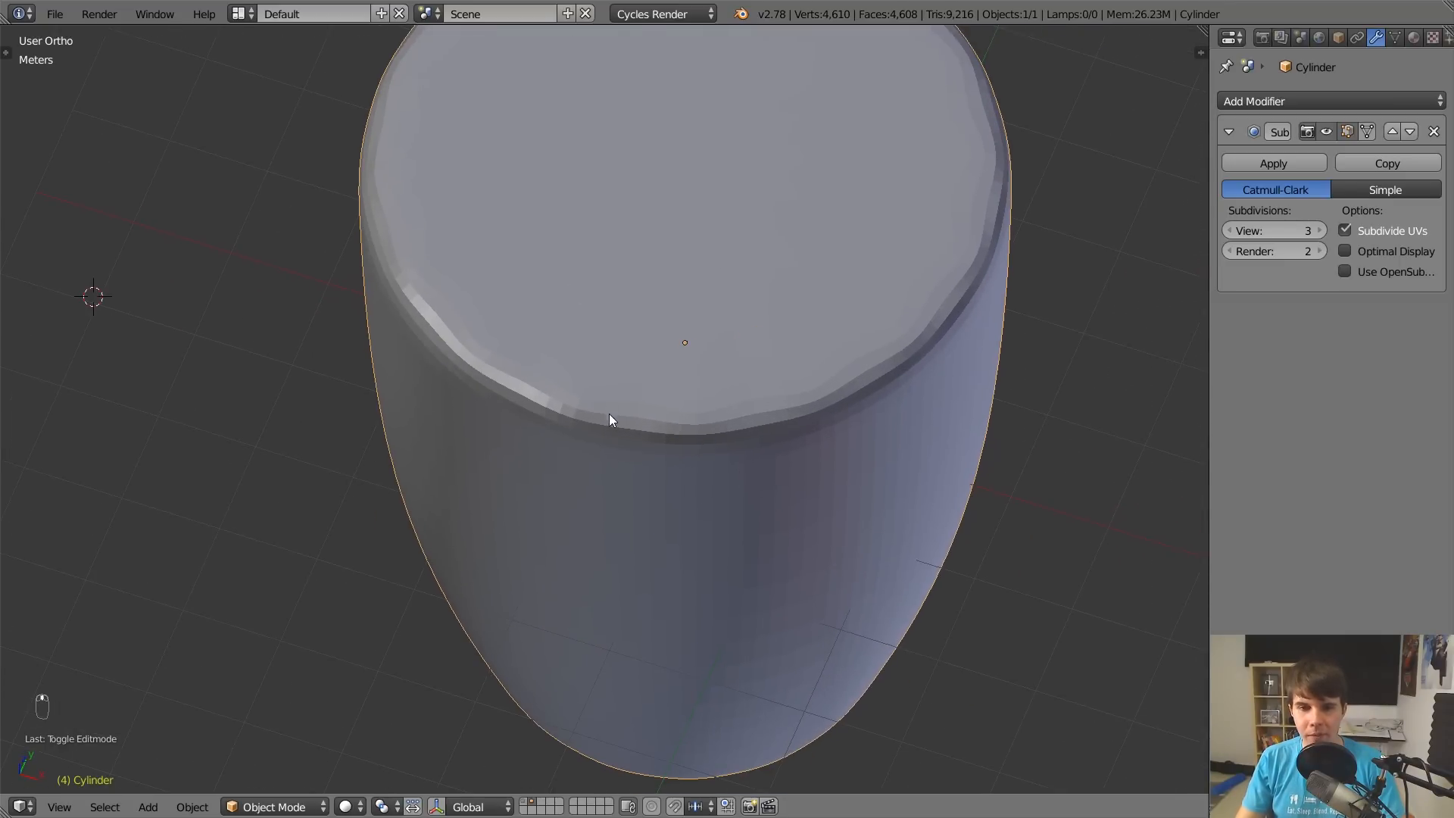
key("Tab")
scroll(971, 345, "down", 3)
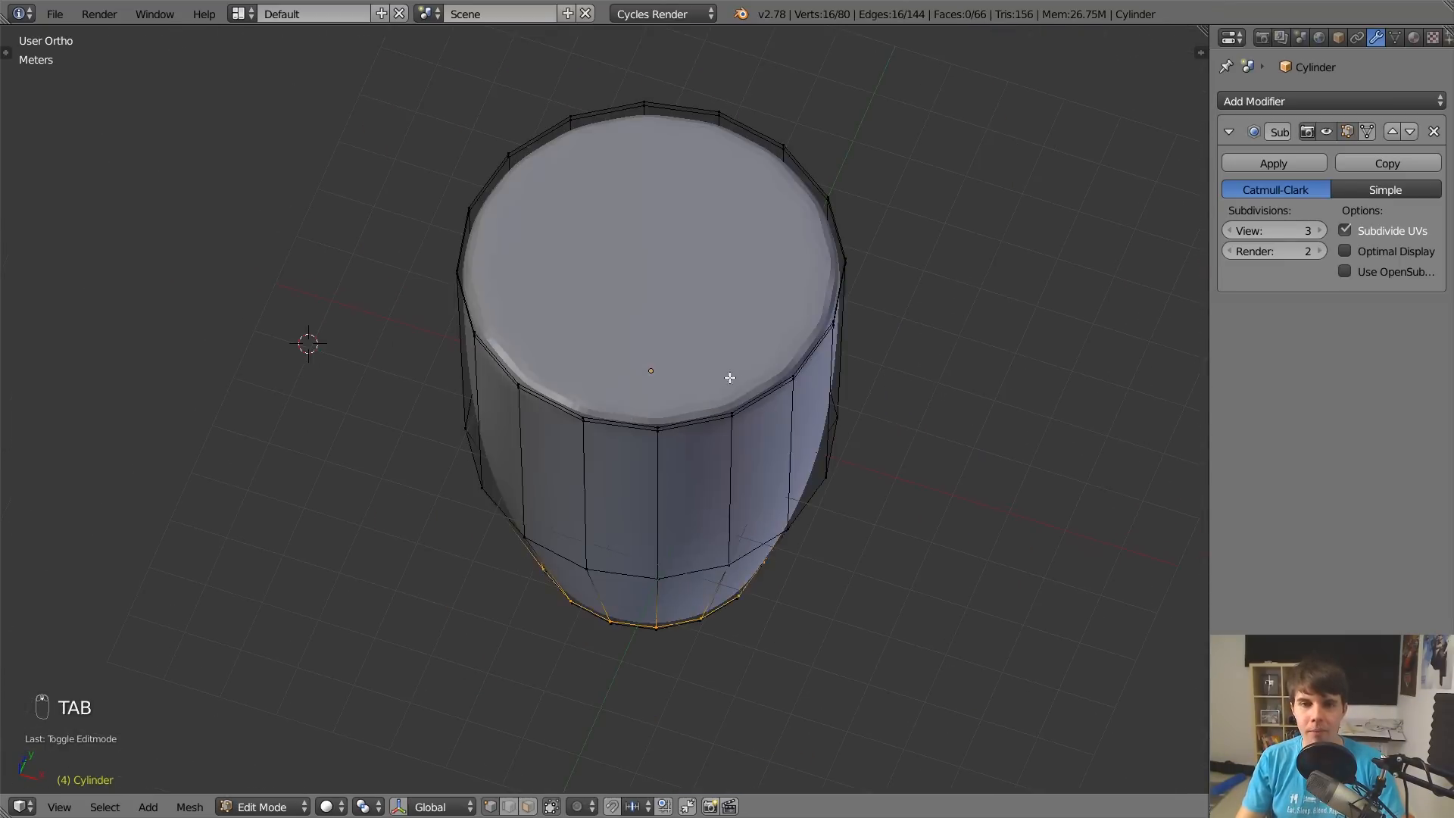
Select the edge loop around the rim to highlight the single face capping the cylinder.
scroll(714, 347, "up", 1)
right_click(607, 314, "alt")
middle_click_drag(606, 314, 610, 378, "shift")
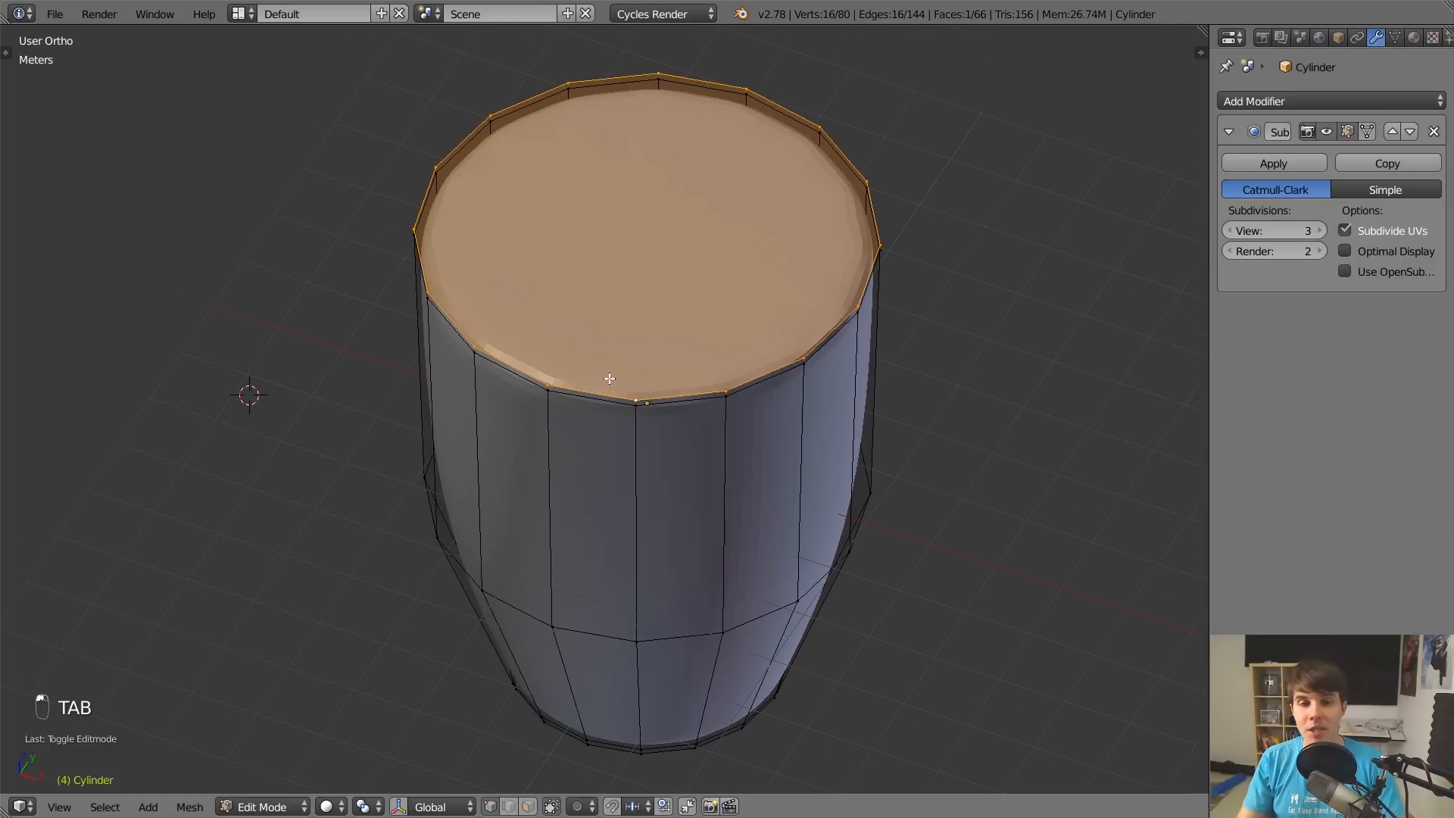
scroll(651, 356, "down", 2)
scroll(690, 339, "up", 2)
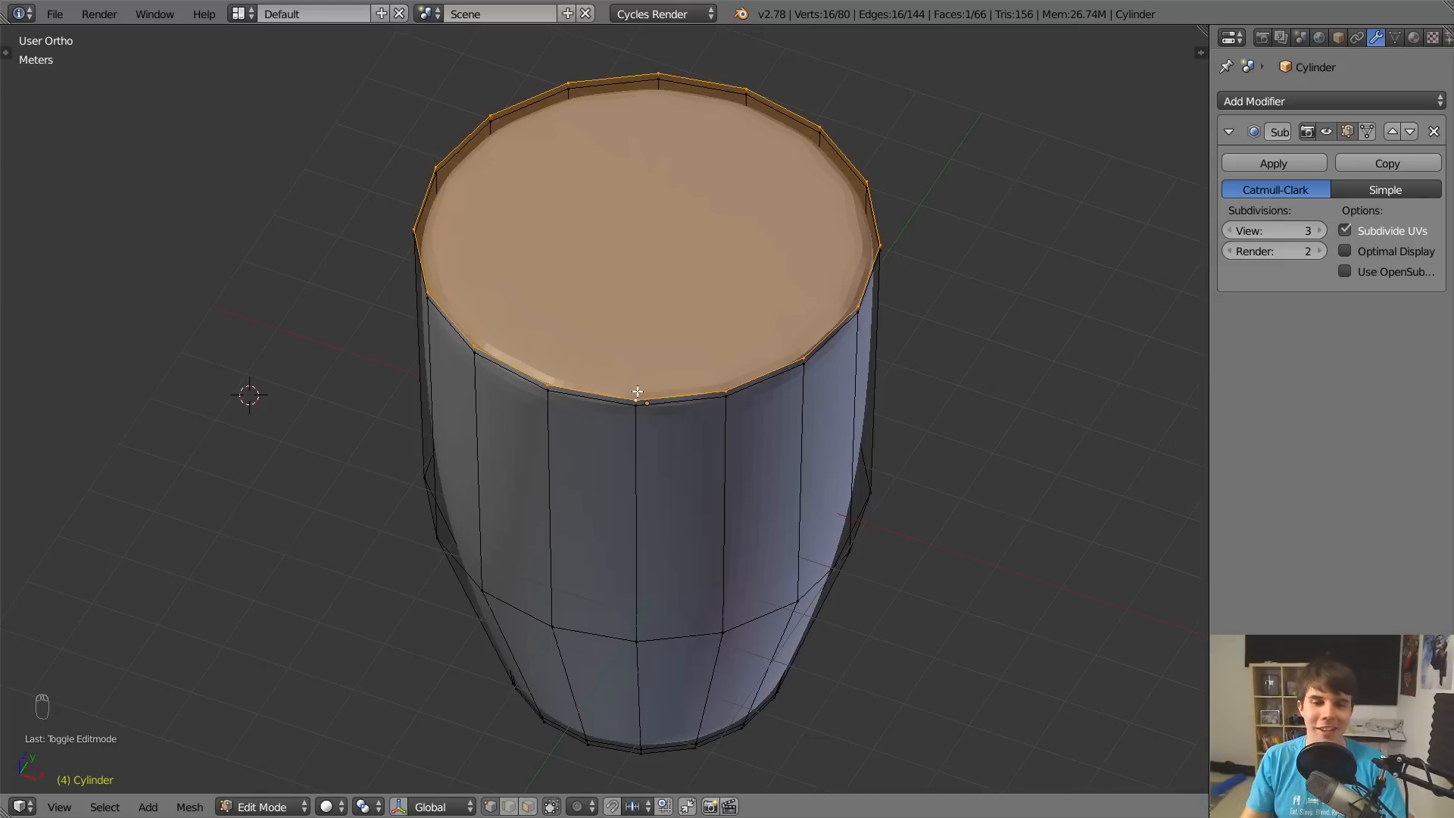
Select the four corner vertices of one tall front side face to examine its four-sided shape.
scroll(638, 390, "down", 3)
middle_click_drag(637, 387, 636, 348)
scroll(636, 348, "up", 2)
left_click(582, 291)
left_click(626, 280, "shift")
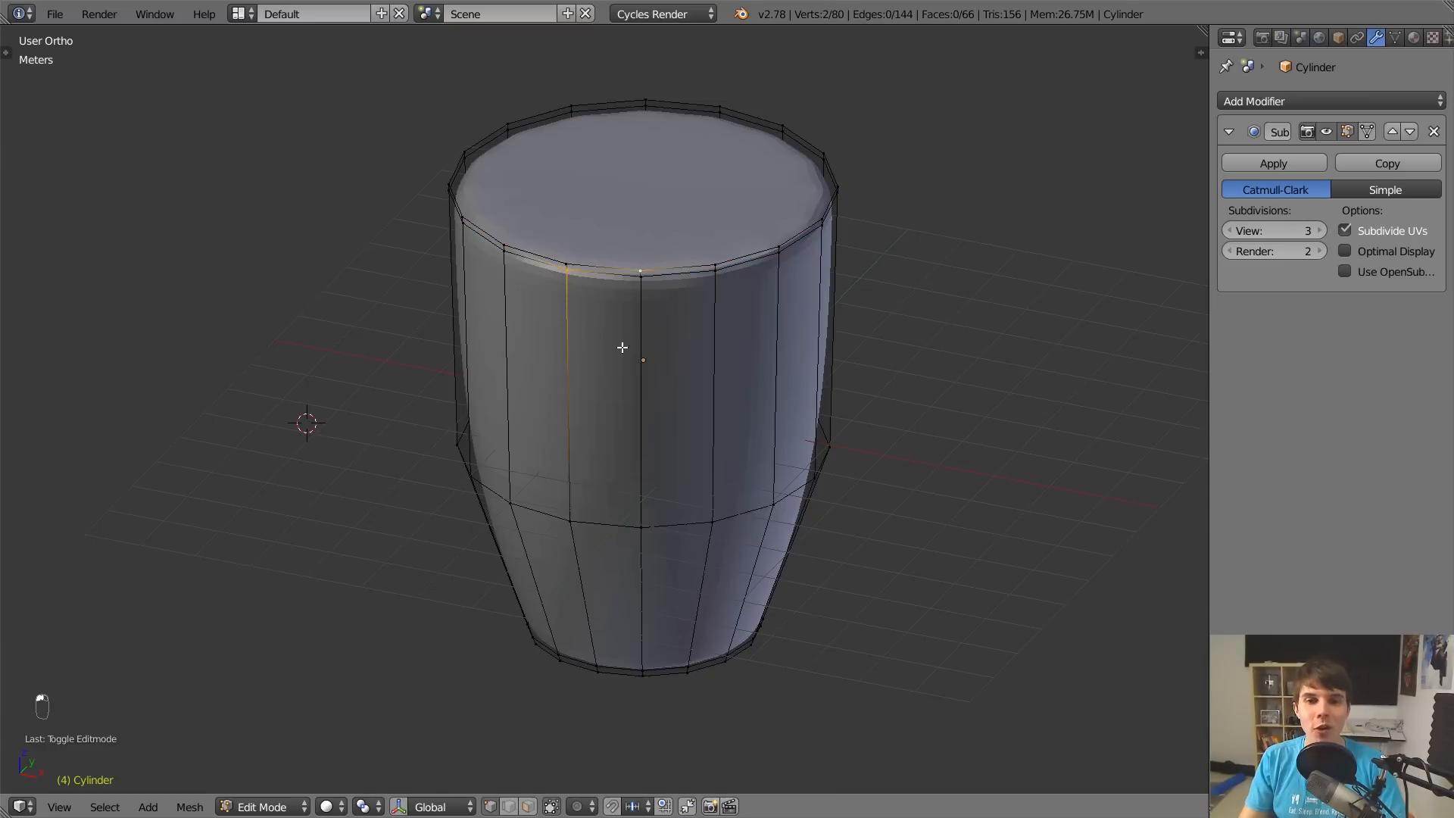
left_click(641, 279)
left_click(553, 264, "shift")
left_click(578, 276)
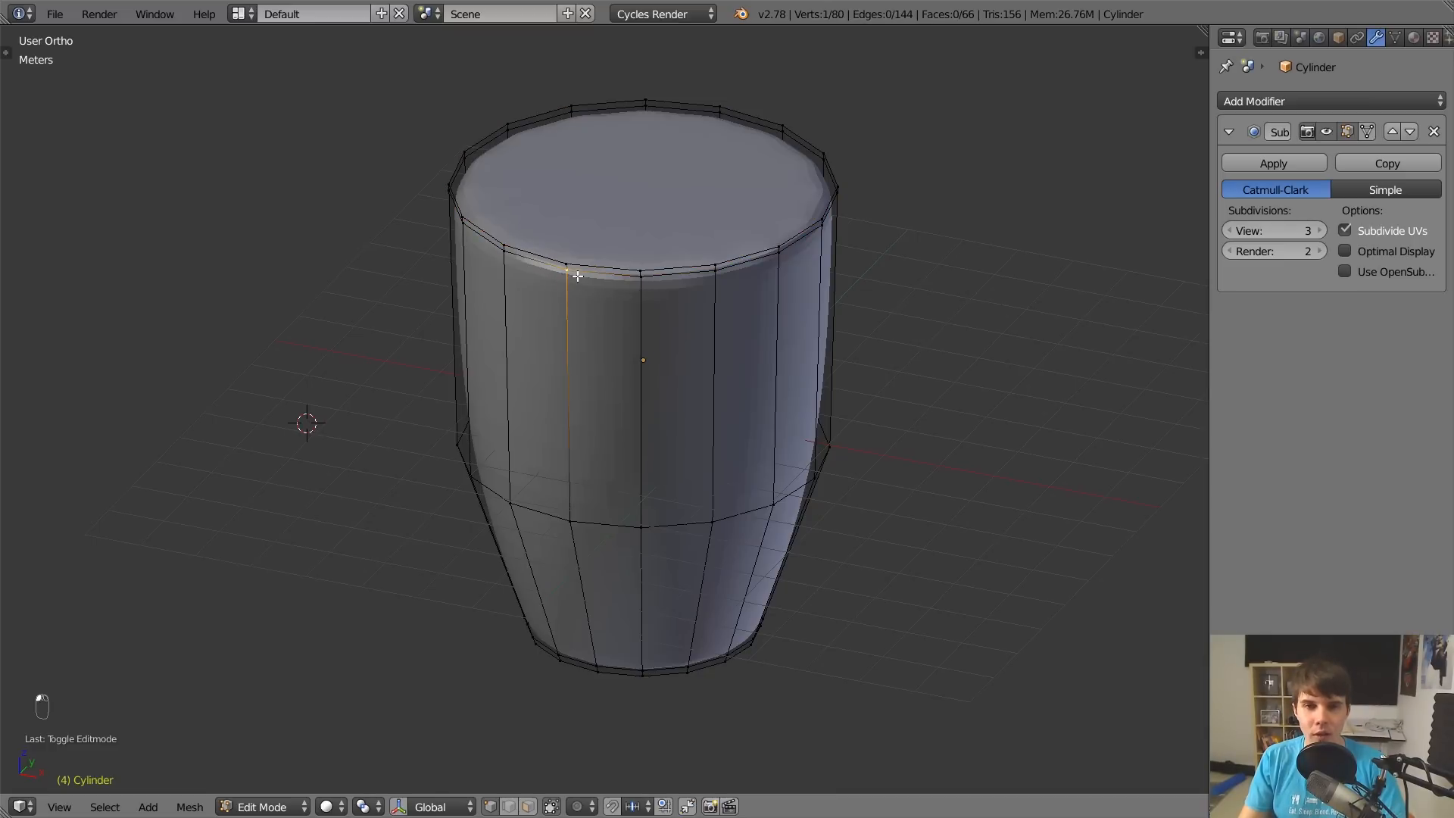
left_click(647, 279, "shift")
left_click(643, 528, "shift")
left_click(583, 527, "shift")
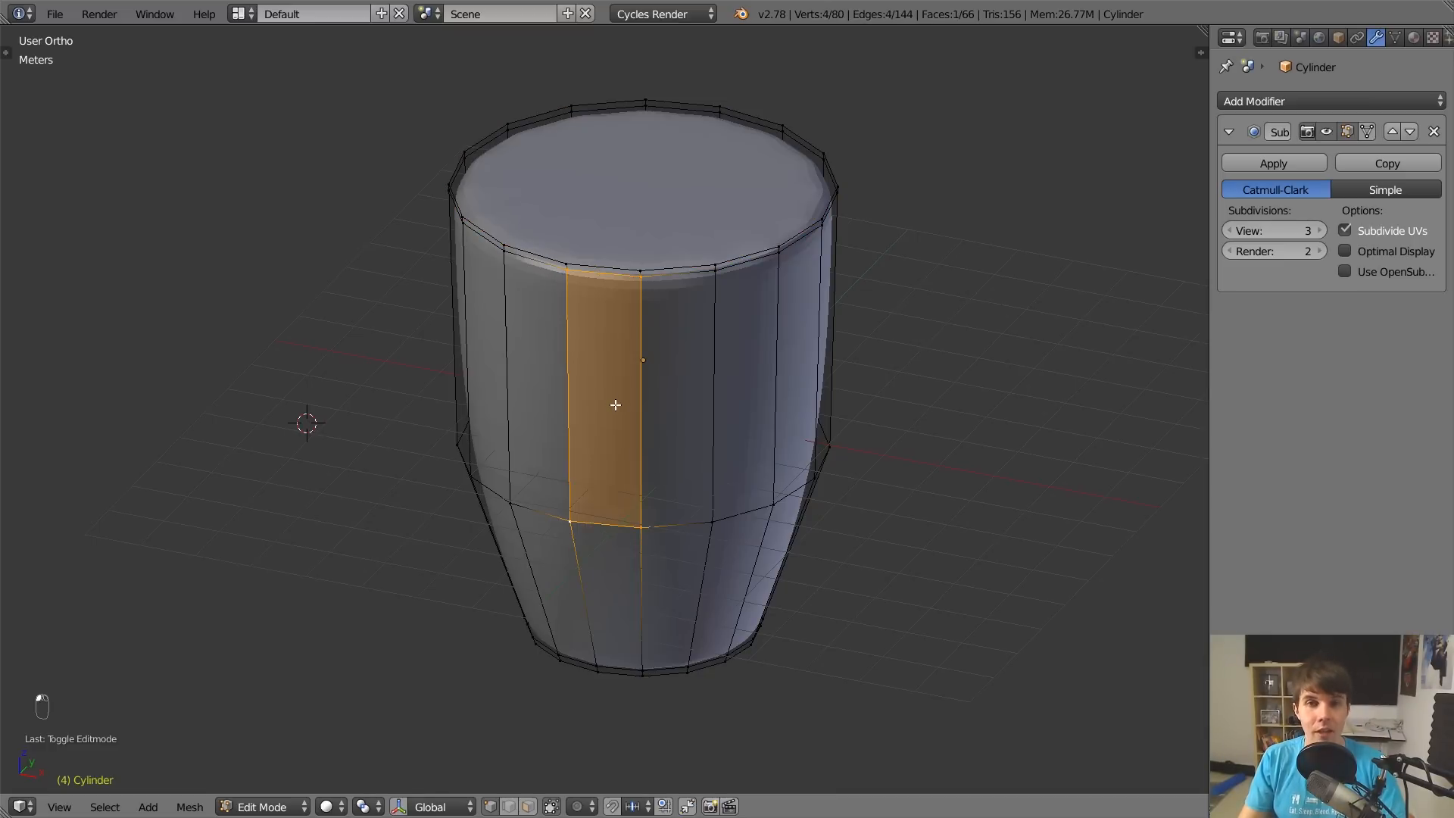
scroll(615, 405, "up", 3)
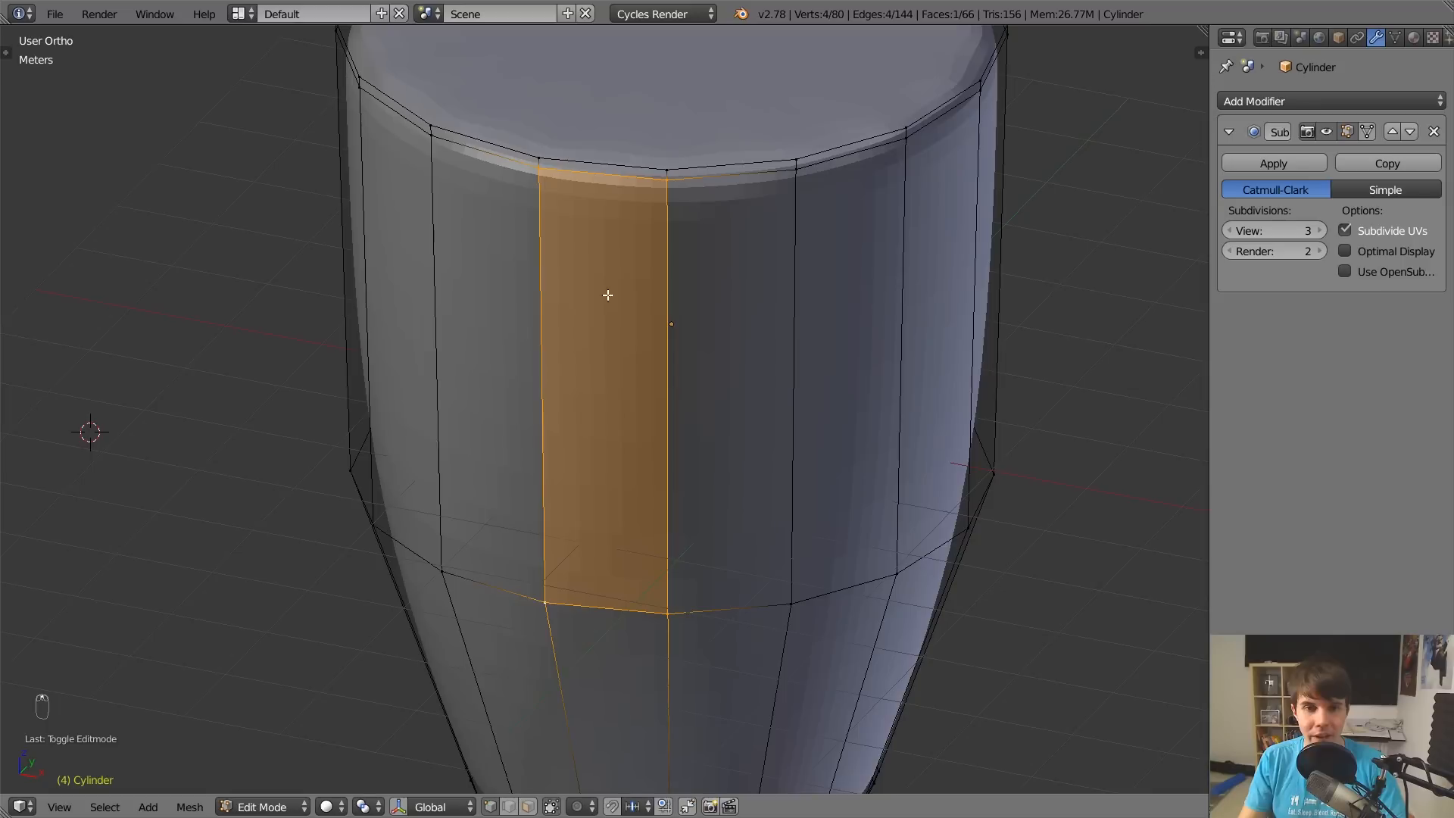
scroll(639, 262, "down", 1)
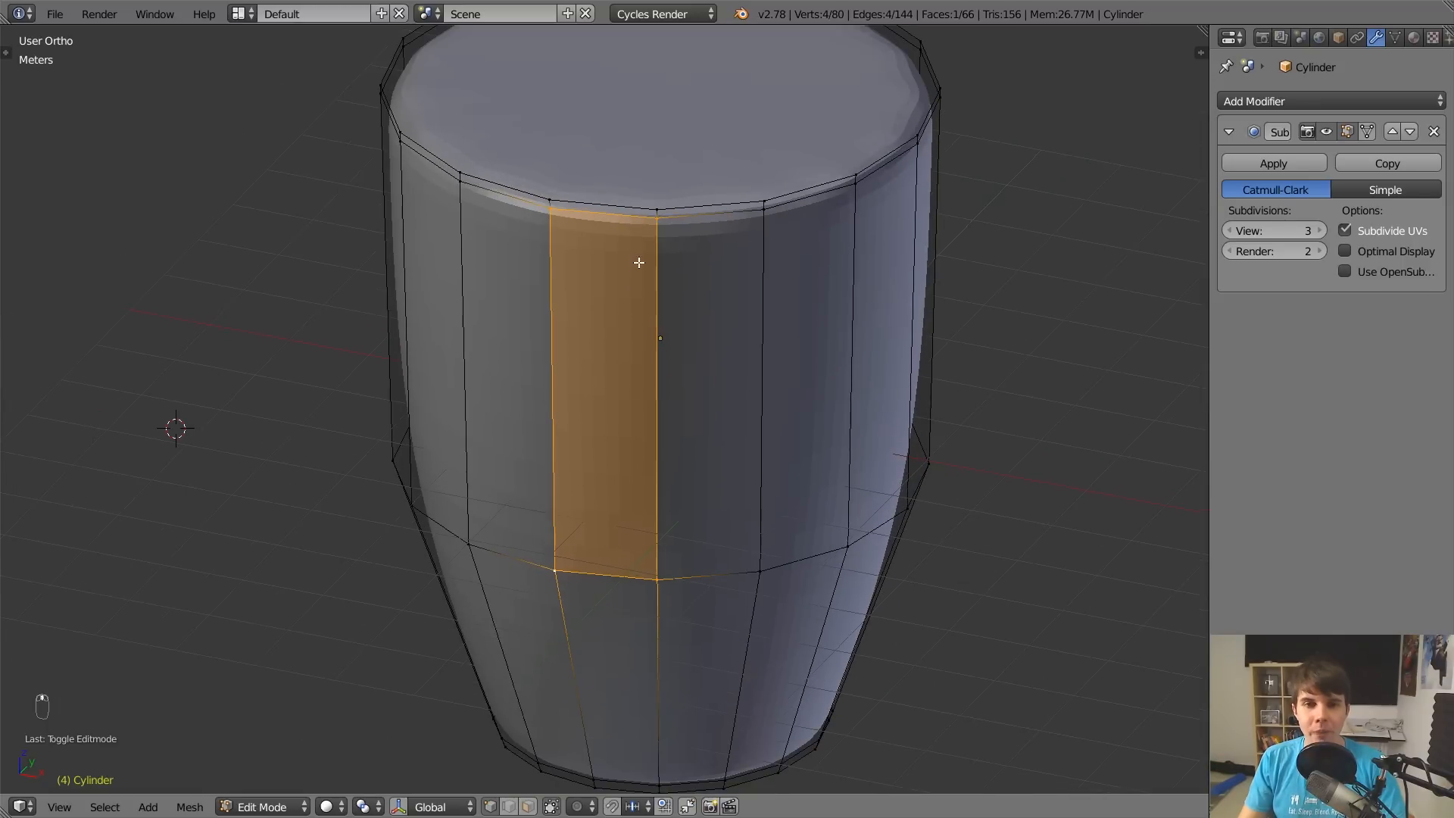
Merge two neighbouring front vertices of the middle edge loop with the At First option.
left_click(561, 548)
left_click(644, 572)
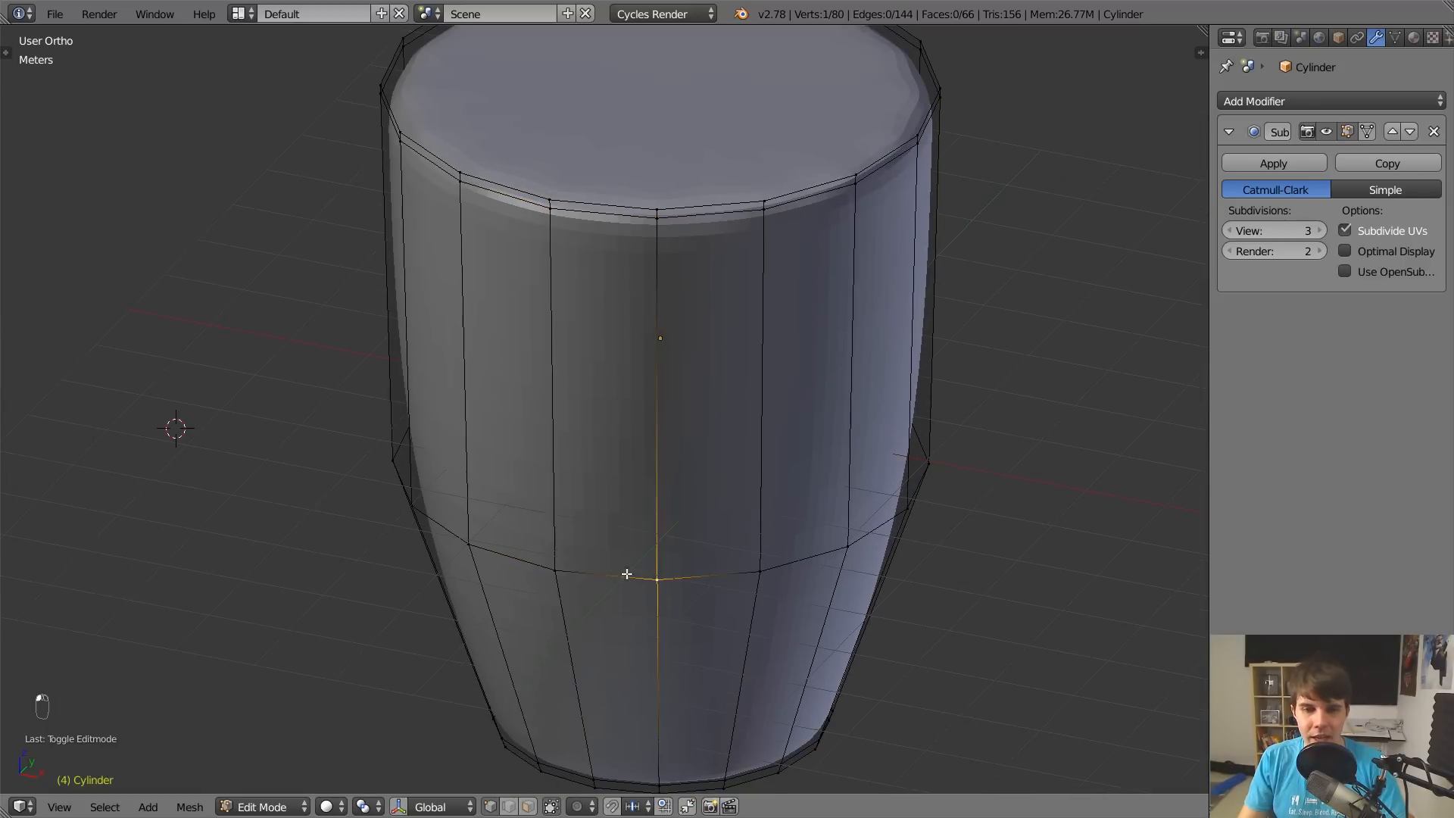
left_click(554, 574, "shift")
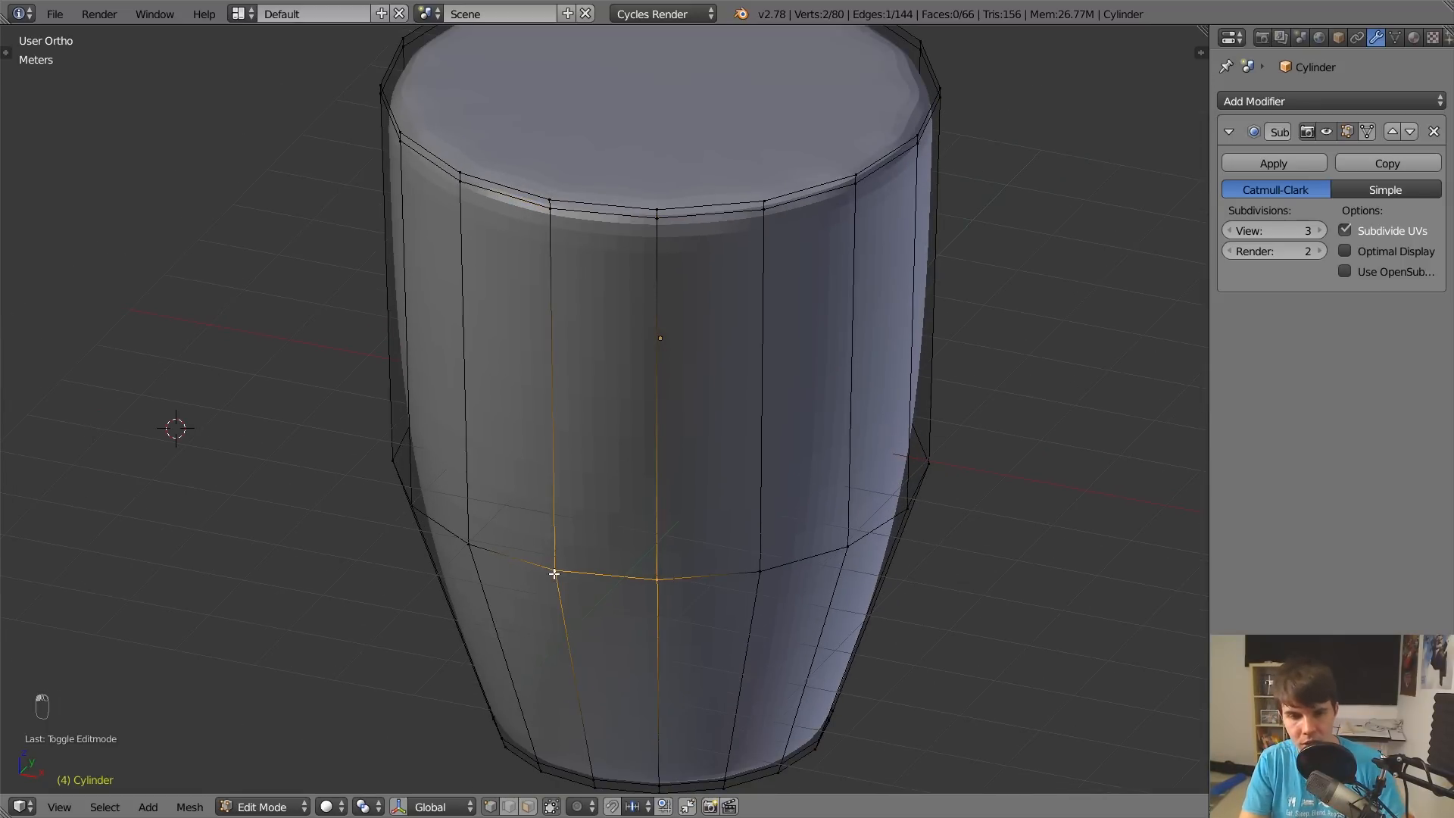
key("space")
type("merge")
key("Return")
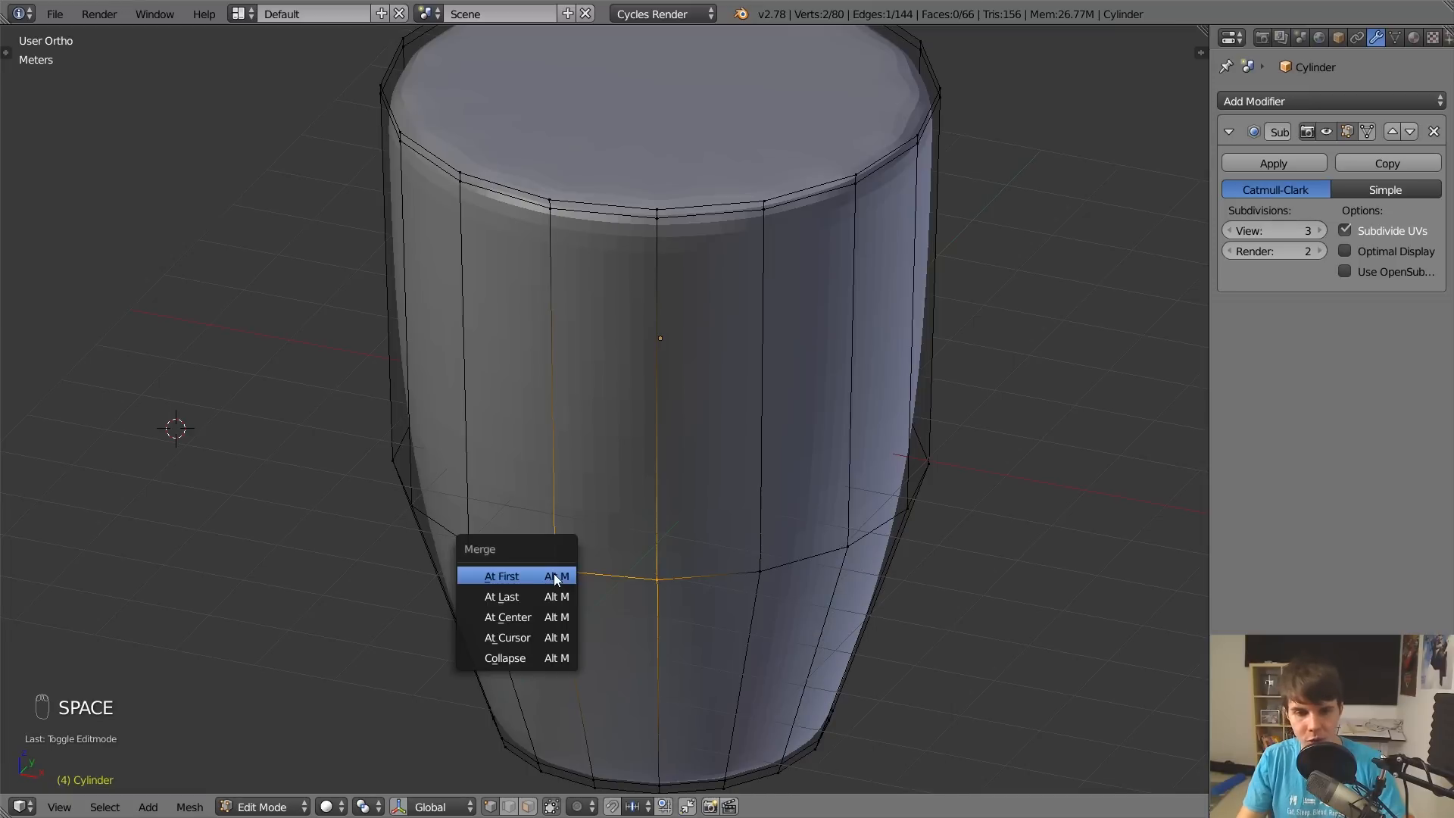
left_click(553, 574)
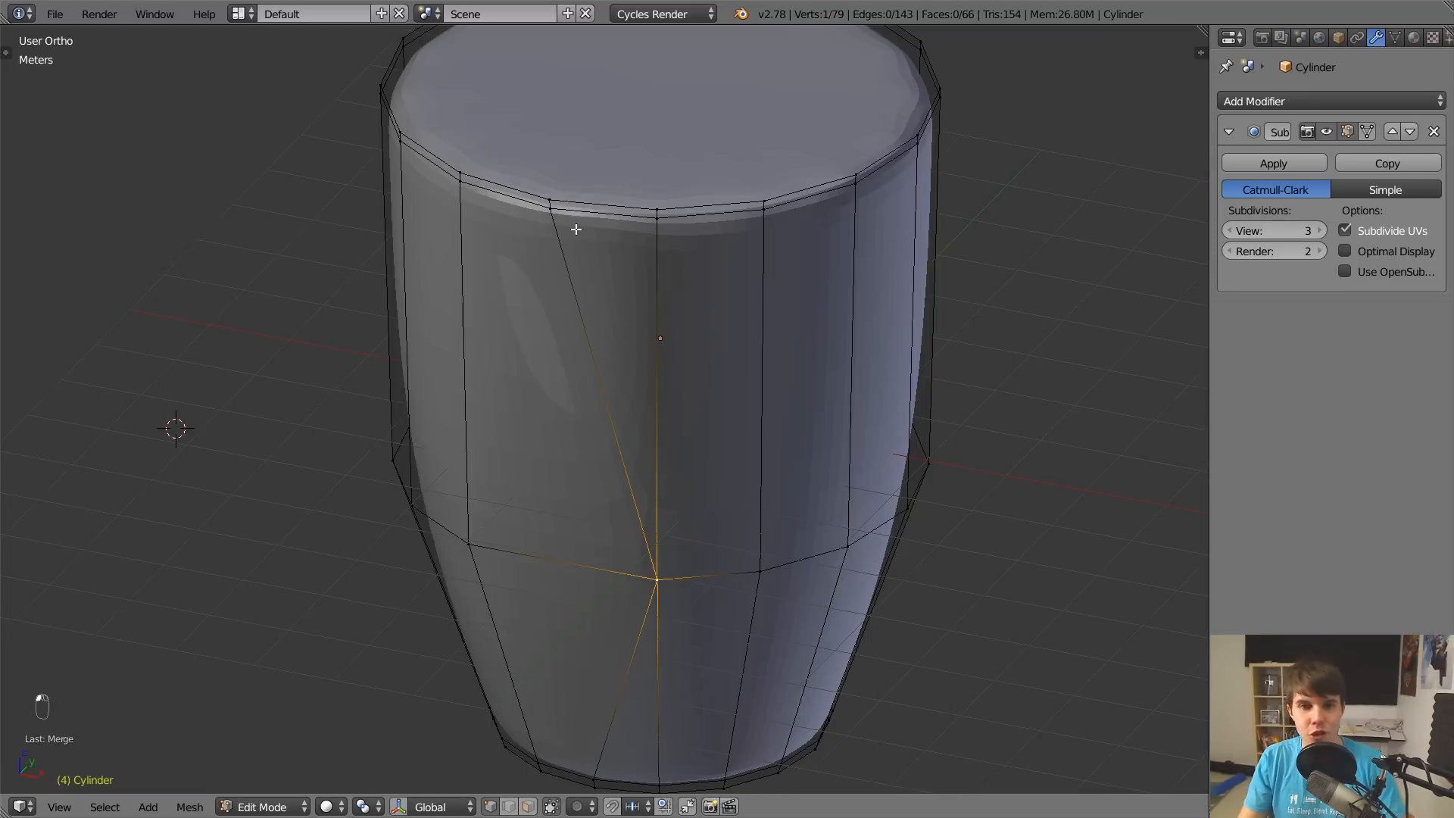
Check the merged area's shading in Object Mode, and undo the merge in Edit Mode.
key("Tab")
middle_click_drag(643, 520, 571, 437)
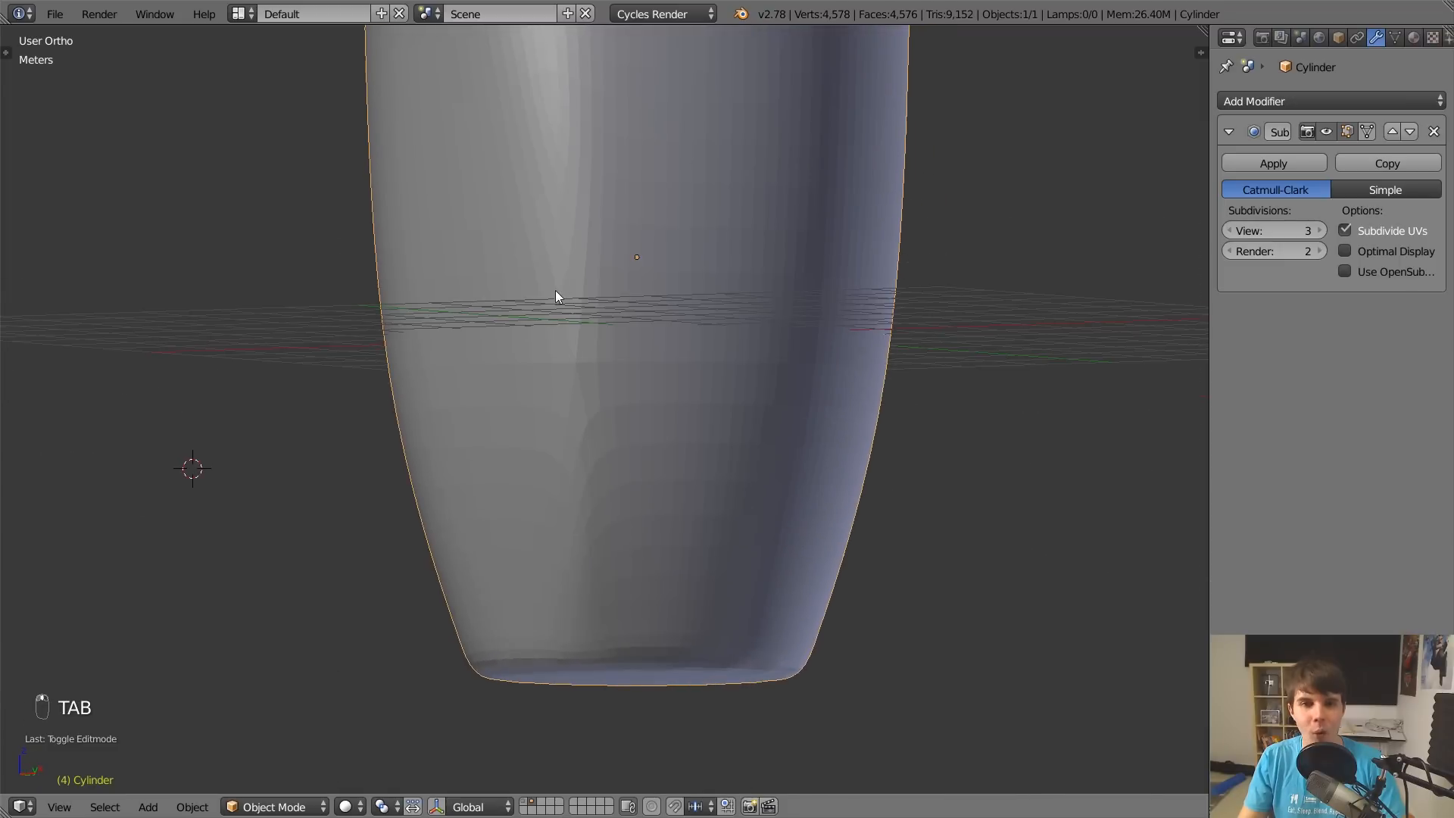
middle_click_drag(556, 292, 562, 307)
key("Tab")
key("ctrl+z")
key("ctrl+z")
key("ctrl+z")
key("ctrl+z")
key("ctrl+z")
key("ctrl+z")
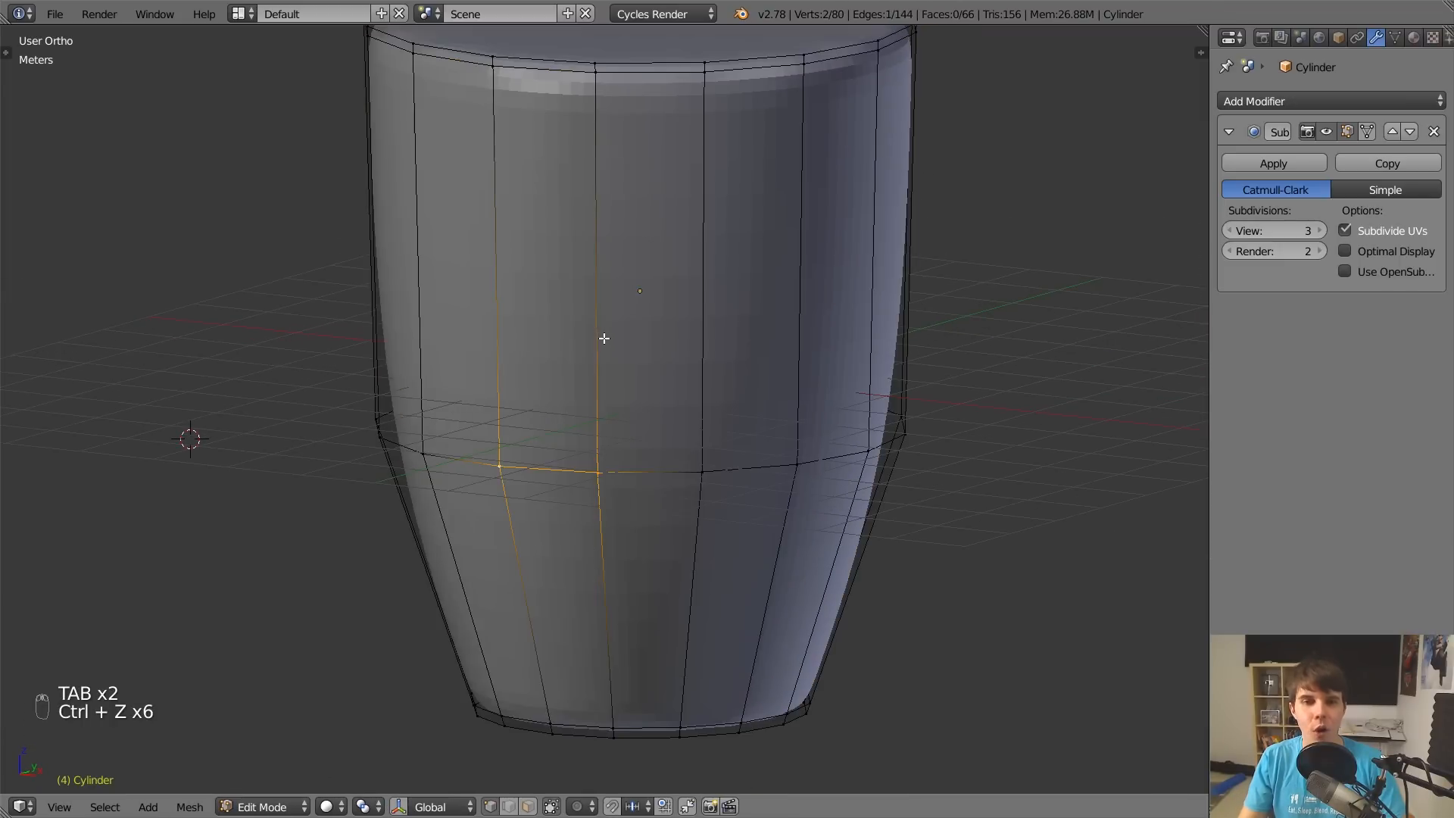
scroll(604, 338, "down", 1)
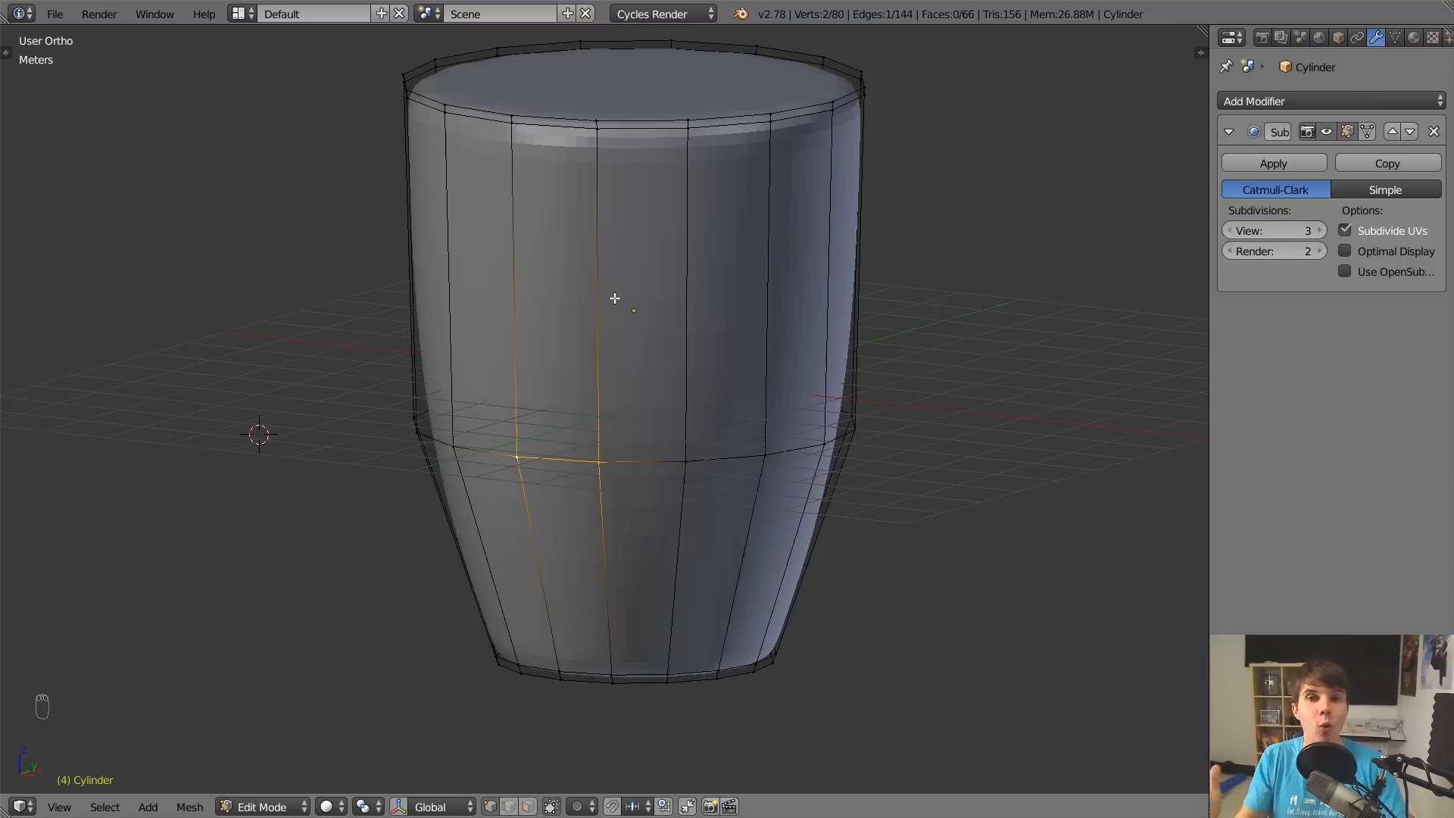
Knife a short horizontal cut across the vertical edge between two tall front faces, starting and ending inside the faces.
key("k")
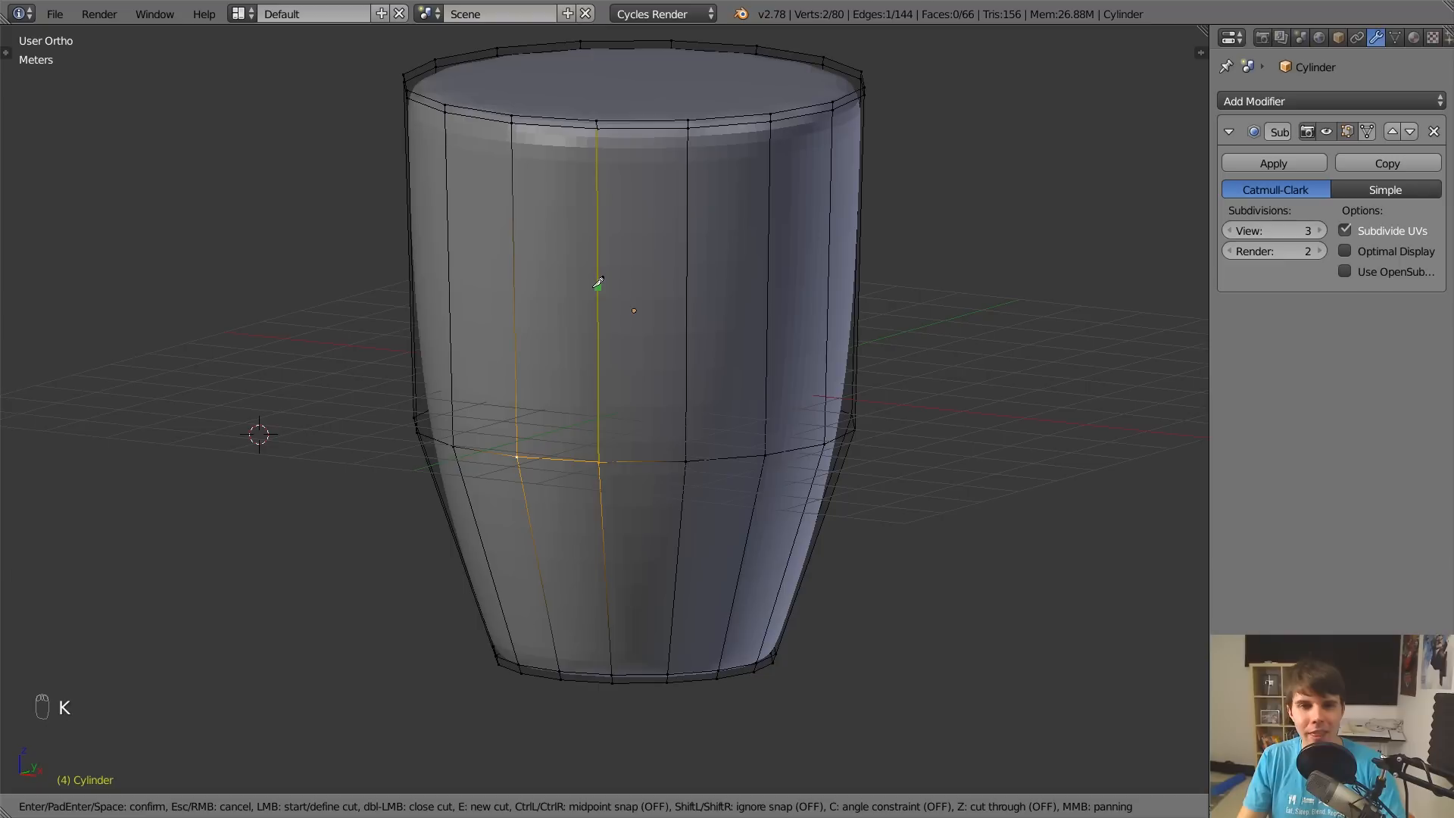
key("Return")
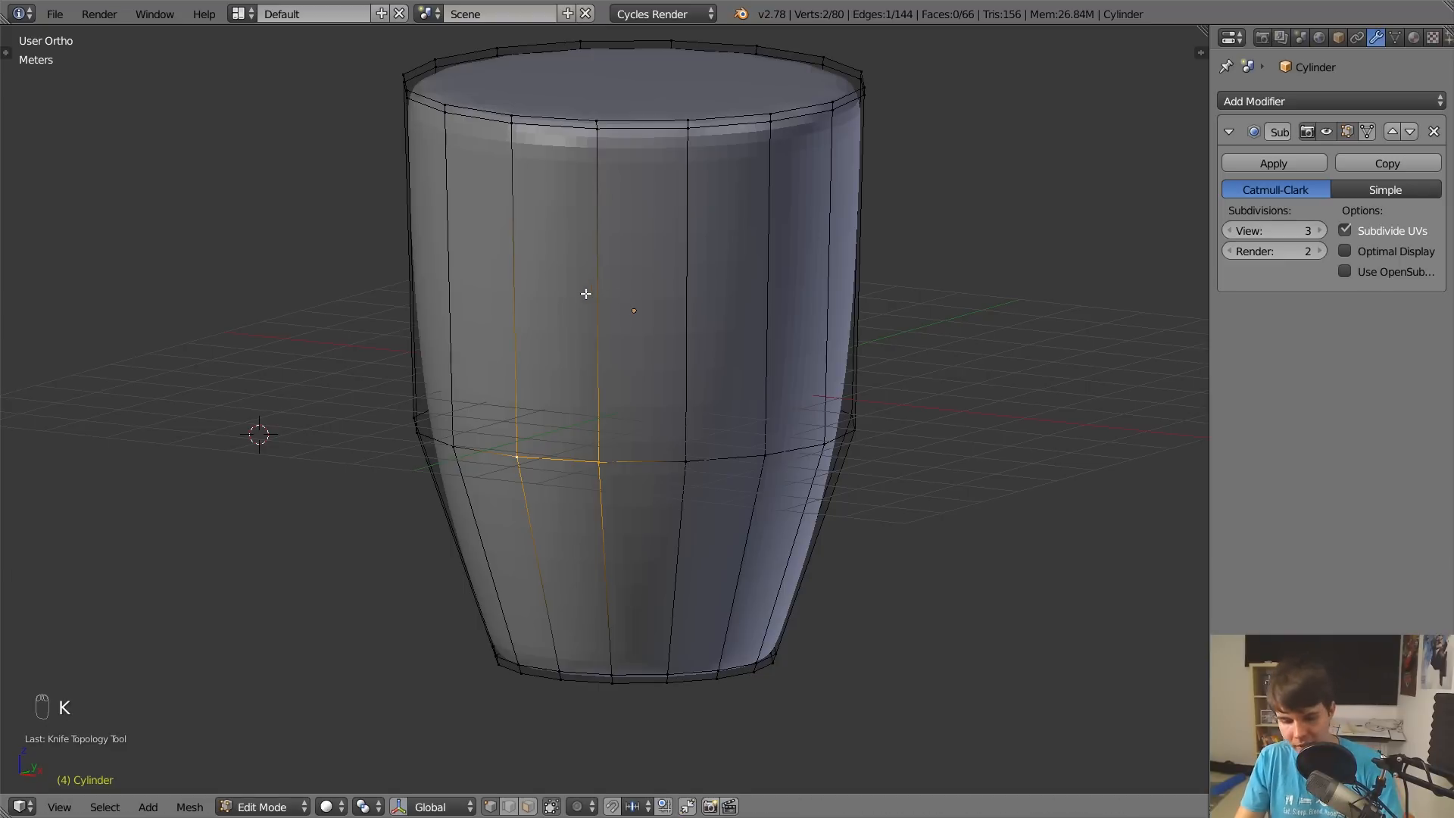
key("k")
left_click(551, 299)
left_click(635, 294)
key("Return")
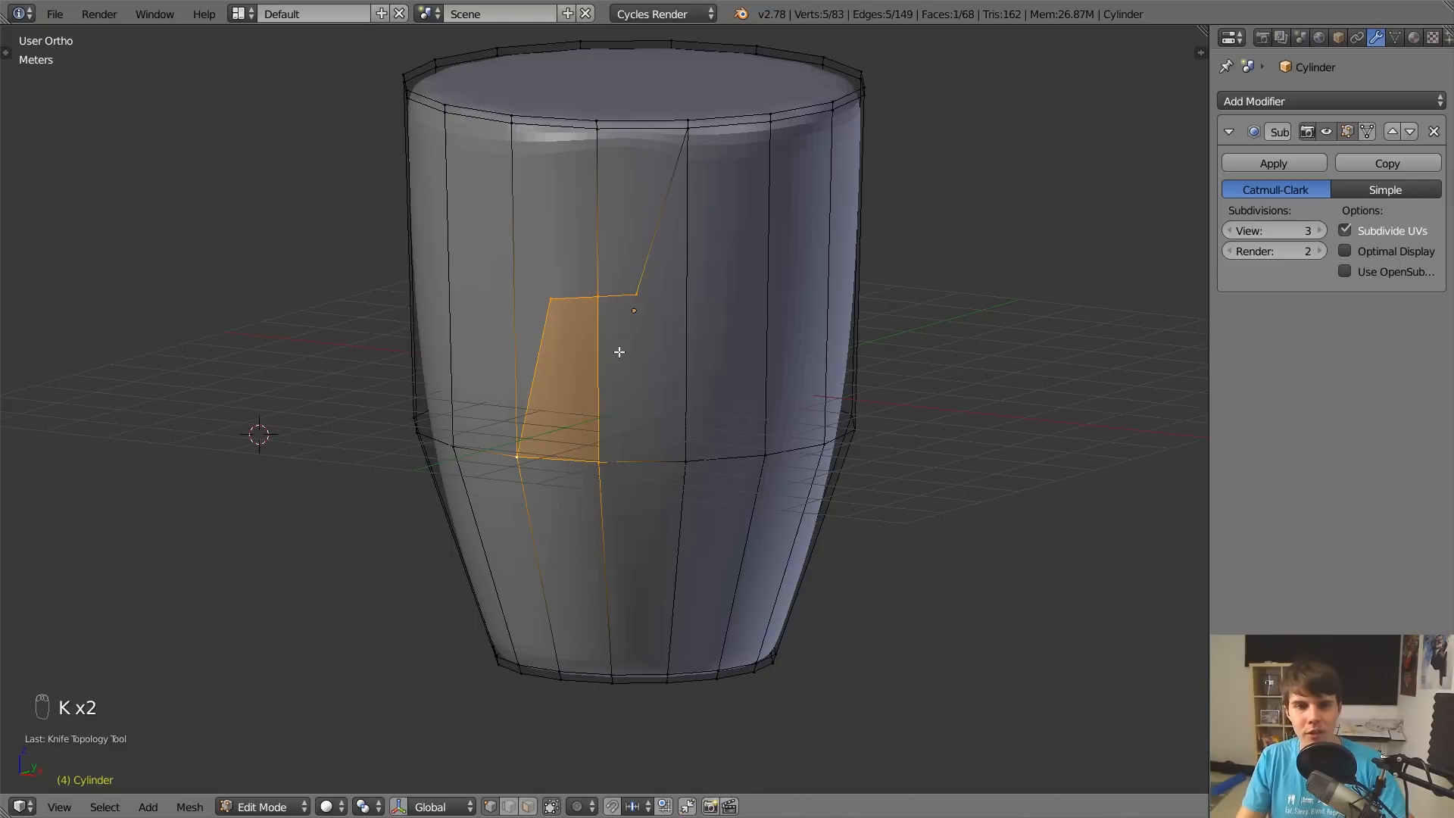
Inspect the shading around the knife cut in Object Mode from a low angle, and return to Edit Mode.
scroll(620, 351, "down", 1)
key("Tab")
middle_click_drag(619, 351, 613, 289)
scroll(617, 296, "up", 2)
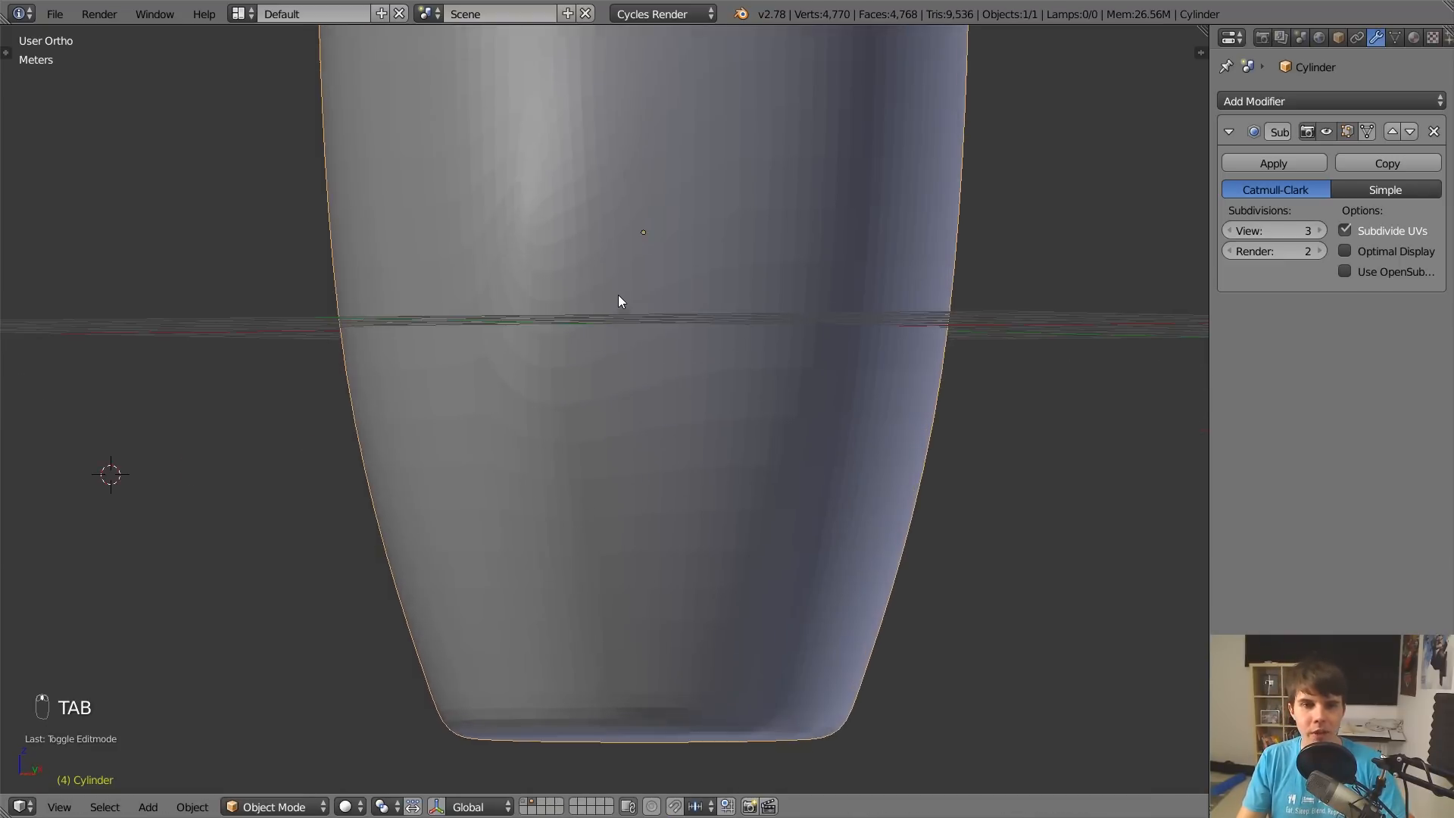
key("Tab")
middle_click_drag(582, 242, 577, 246)
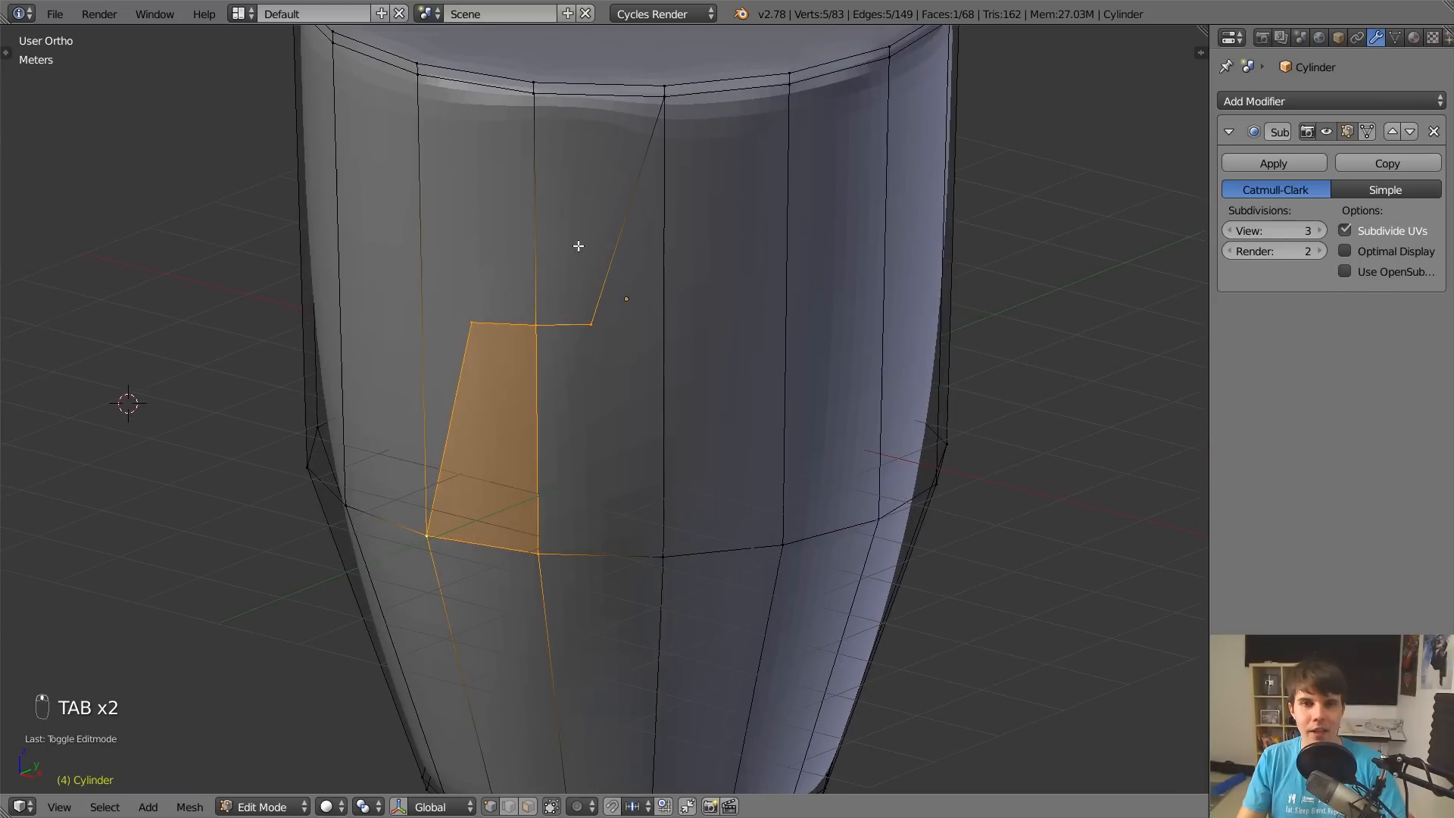
Delete the knife cut's right-hand end vertex, fill the resulting hole with a face, and check the shading in Object Mode.
right_click(608, 325)
key("x")
left_click(603, 318)
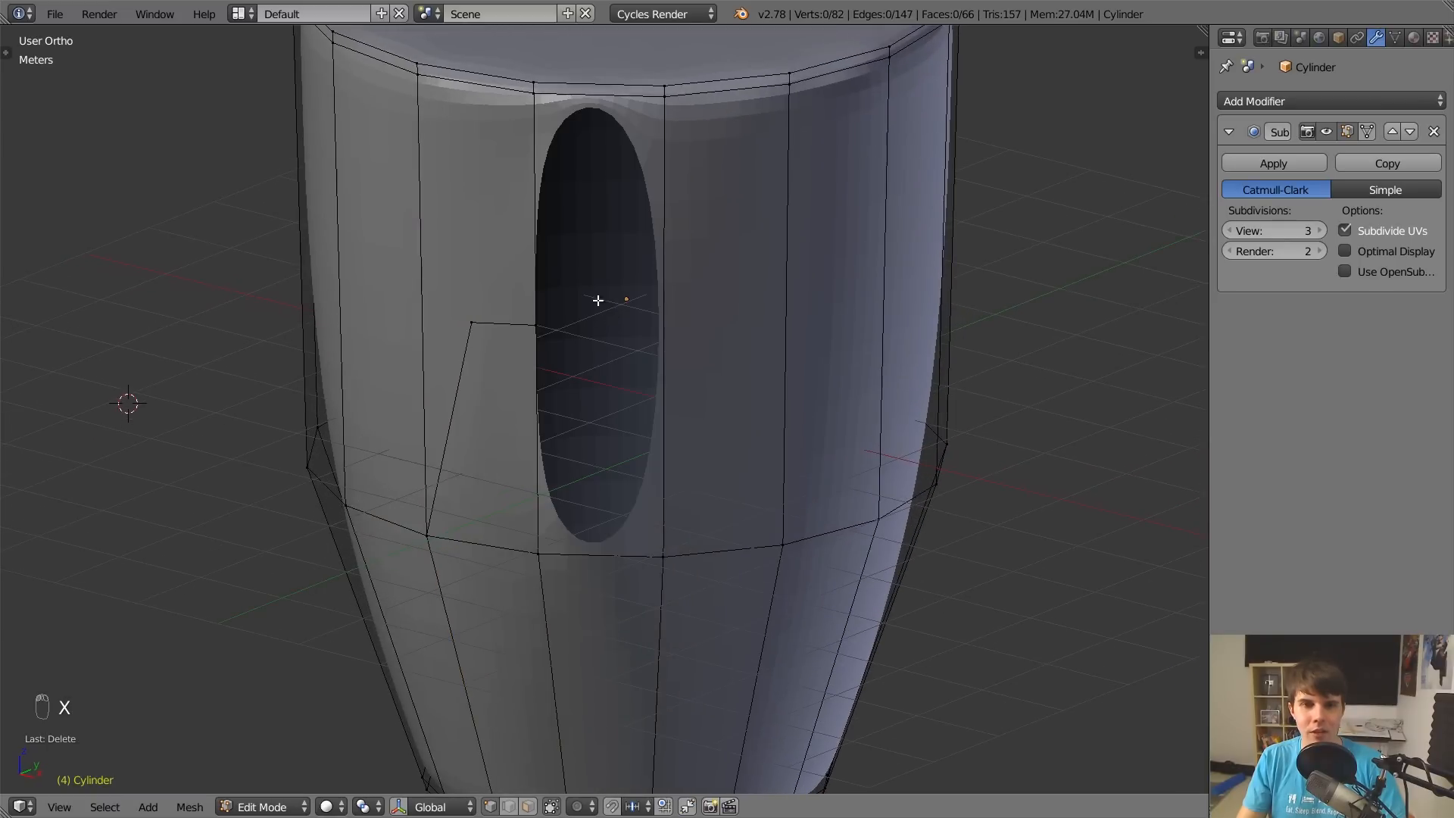
right_click(537, 390, "alt")
key("f")
key("Tab")
middle_click_drag(537, 390, 650, 345)
key("Tab")
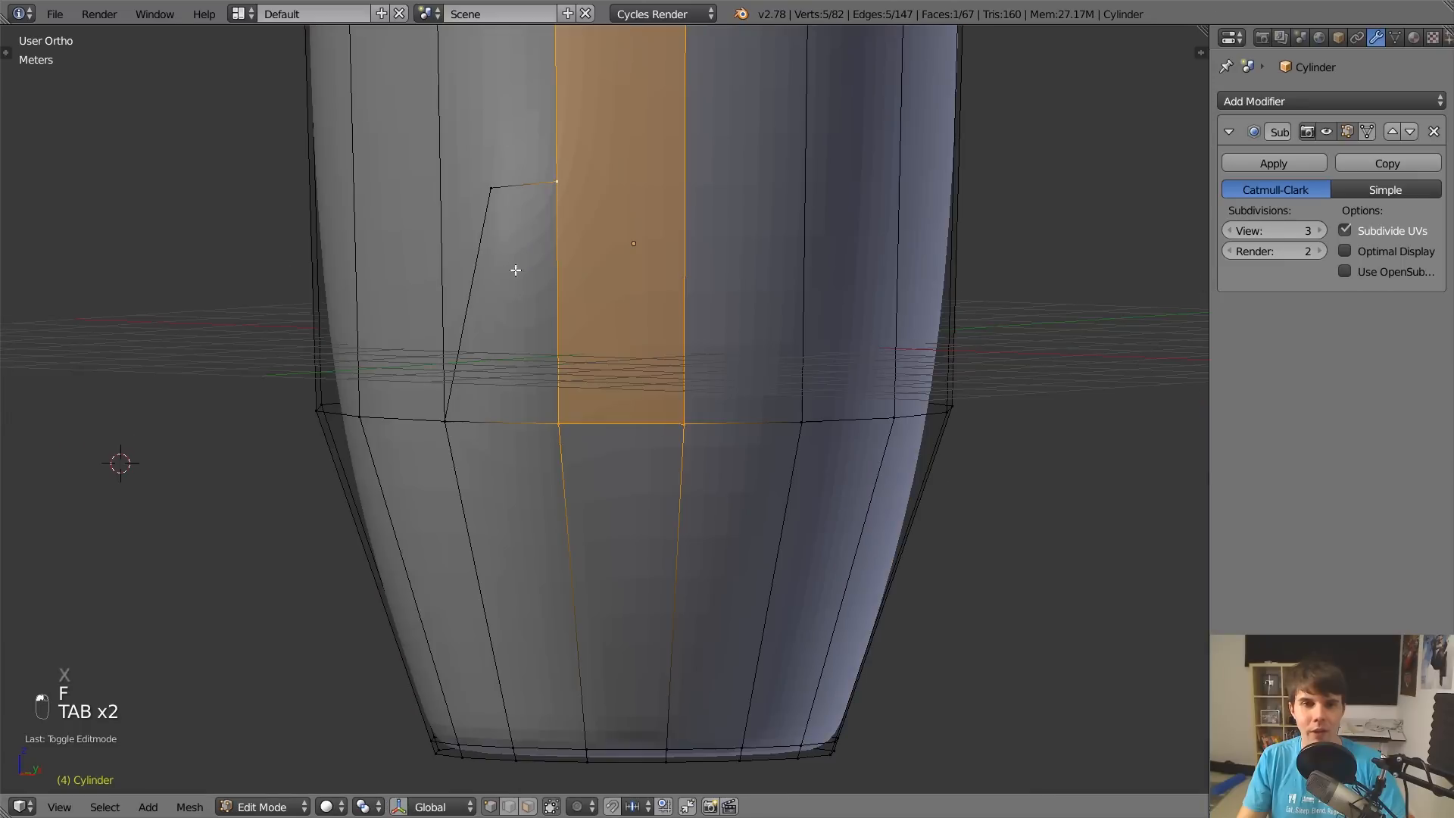
Delete the knife cut's remaining end vertex, fill the hole with a face, and check the surface in Object Mode.
middle_click_drag(515, 270, 526, 284)
right_click(516, 262)
key("x")
left_click(516, 261)
right_click(549, 472, "alt")
key("f")
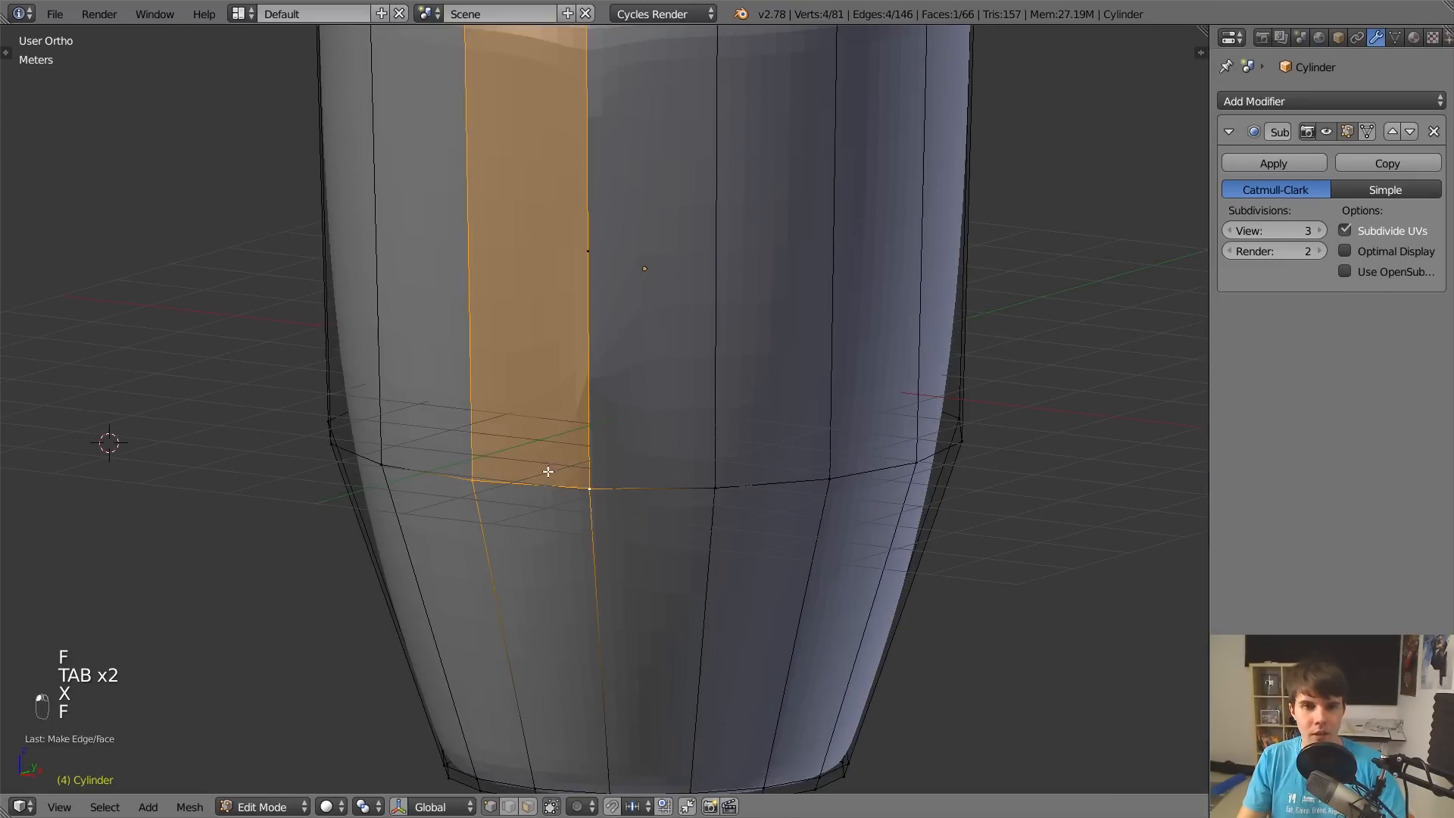
key("Tab")
scroll(613, 324, "down", 1)
middle_click_drag(607, 293, 575, 286)
key("Tab")
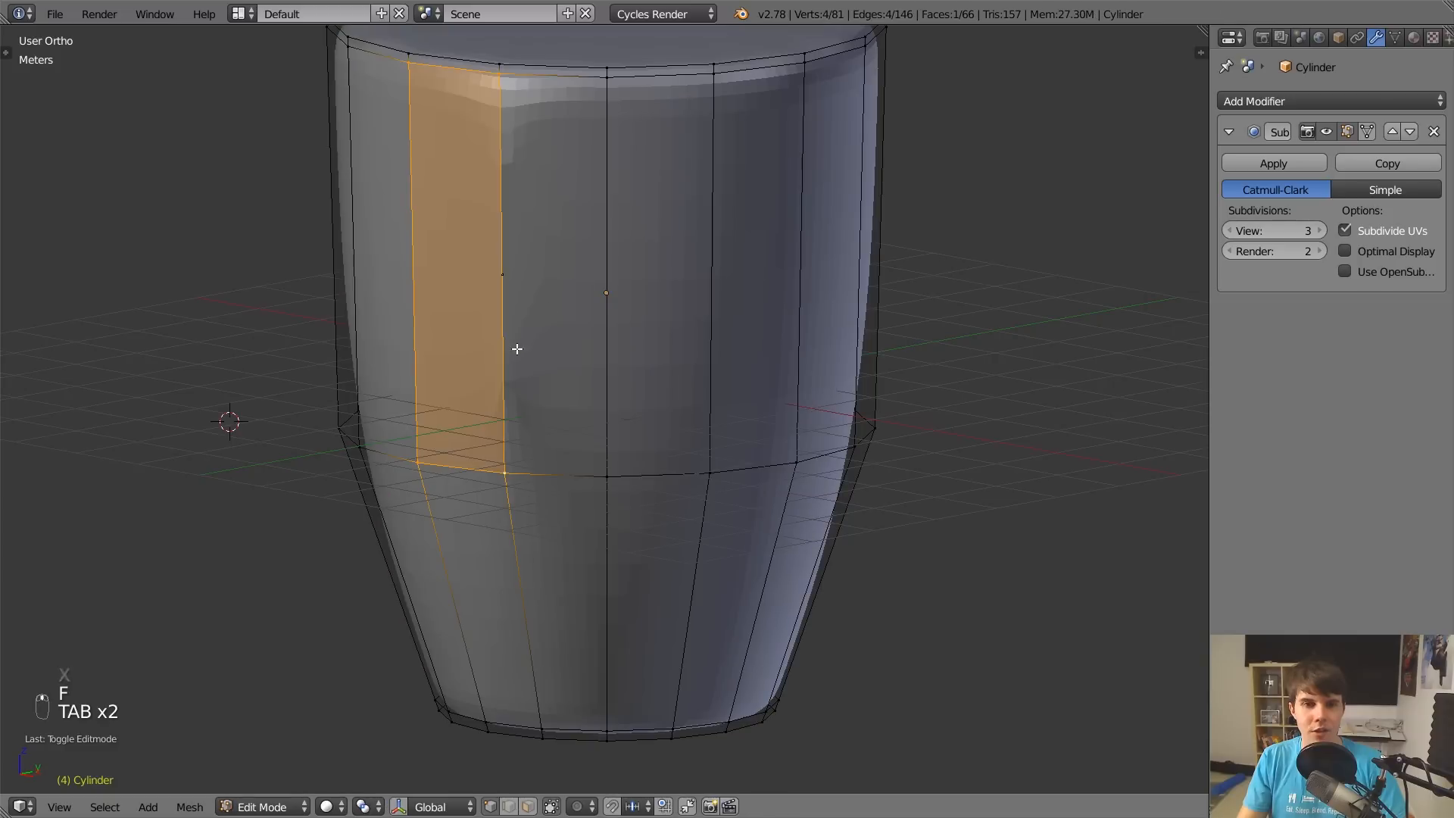
Try moving the leftover vertex on the vertical edge, and undo the last face fill.
right_click(511, 278)
key("g")
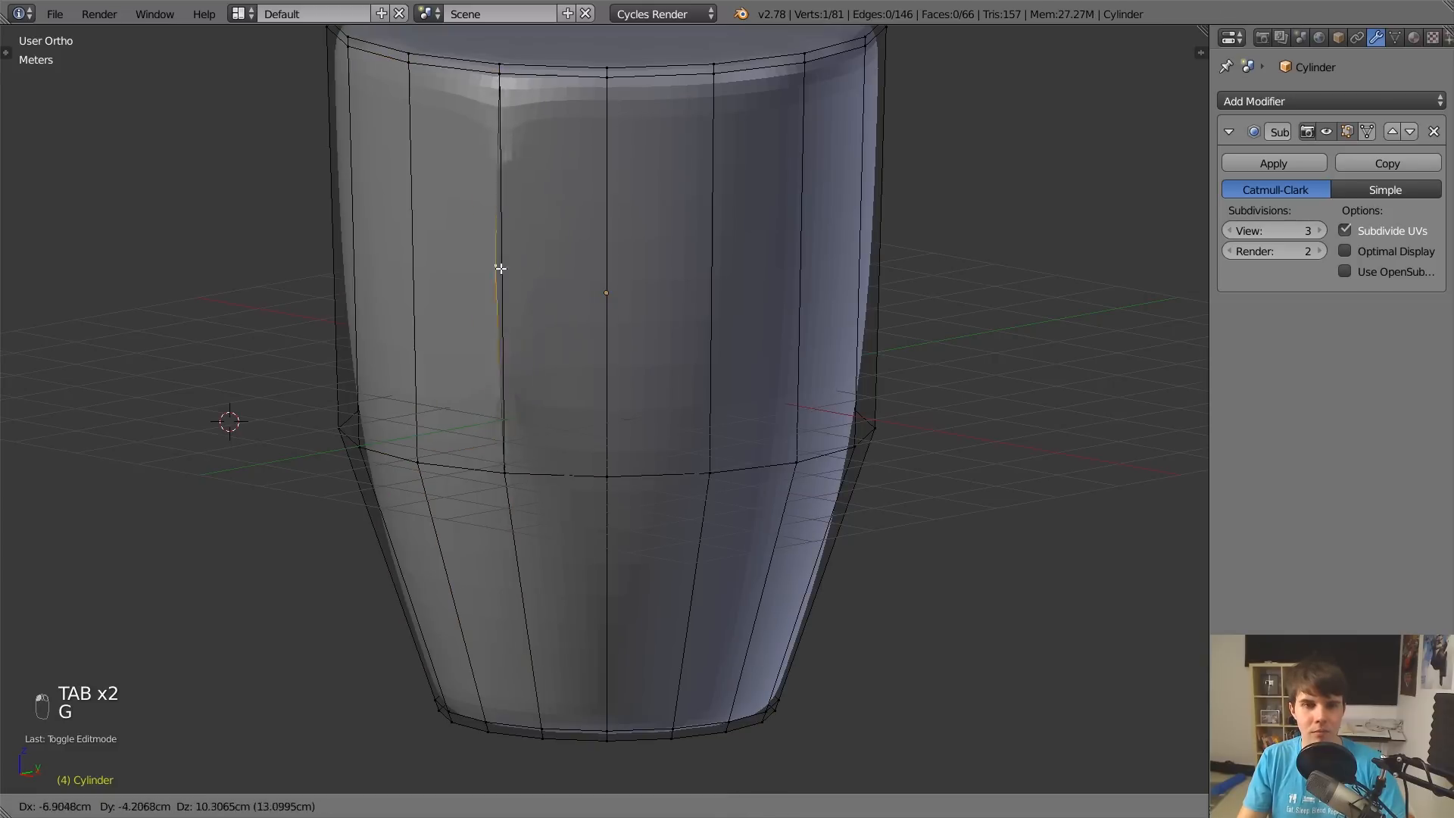
right_click(546, 262)
key("ctrl+z")
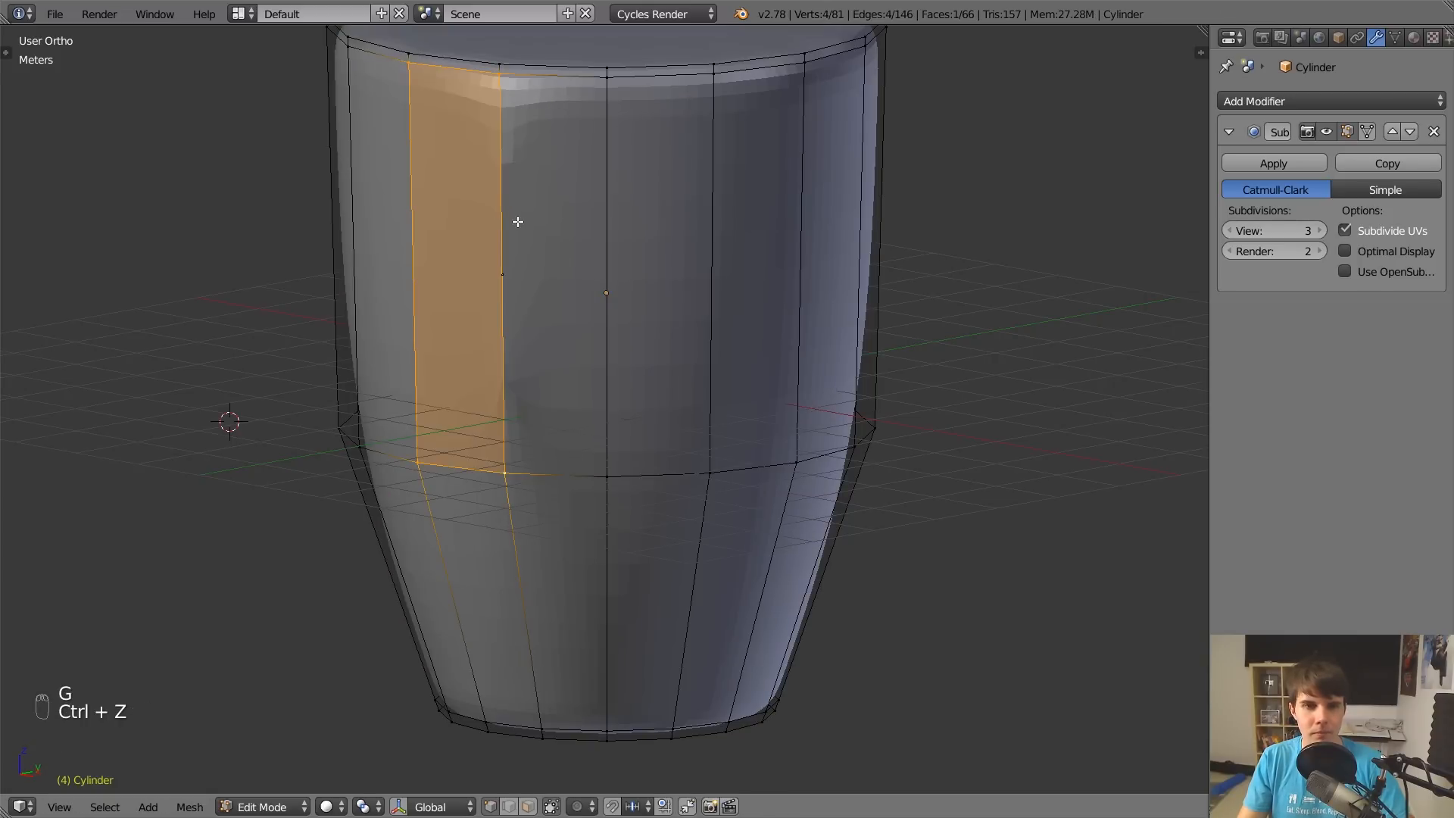
key("ctrl+z")
key("ctrl+z")
key("ctrl+z")
right_click(500, 262)
middle_click_drag(528, 250, 571, 250)
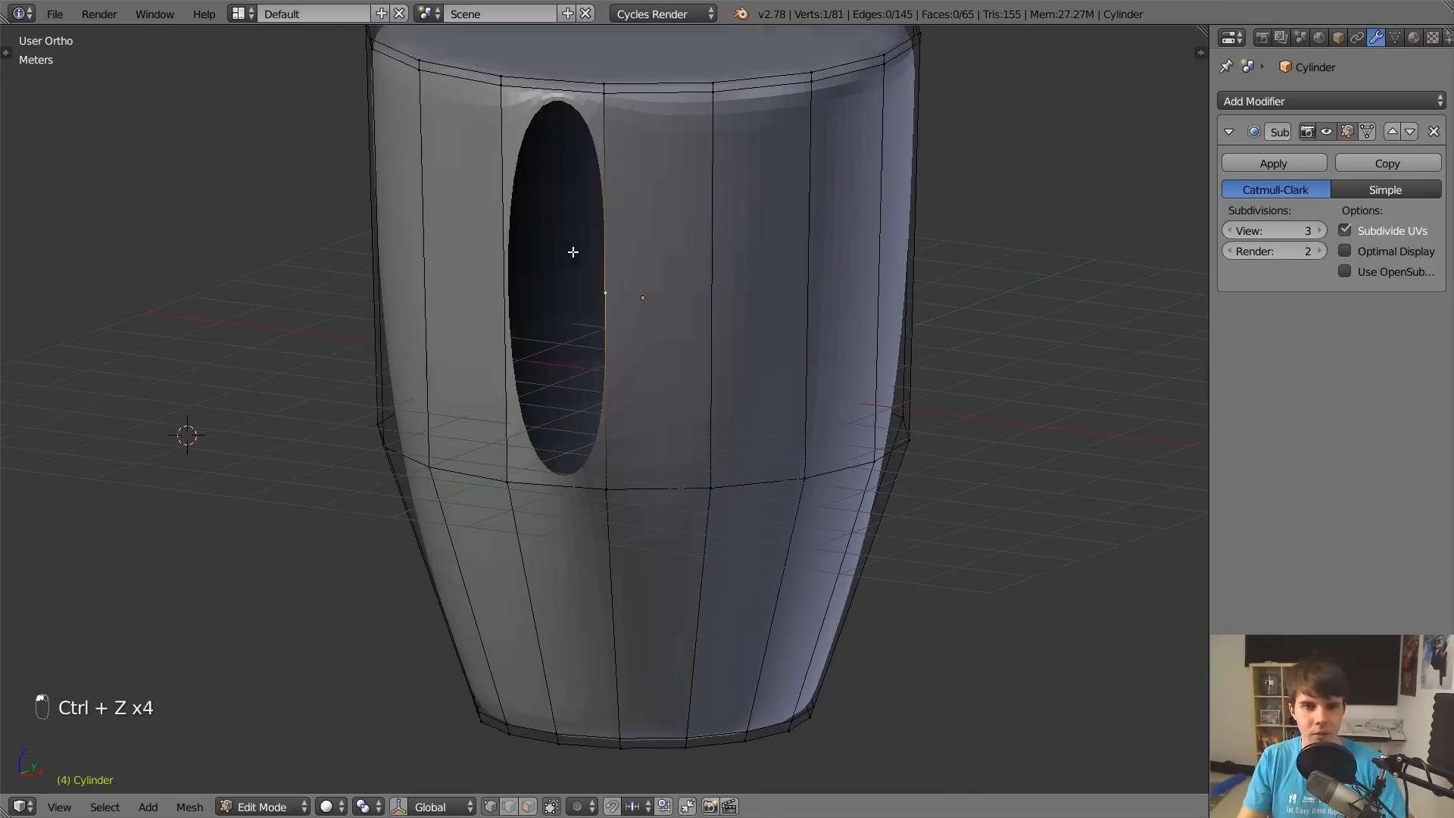
key("g")
right_click(631, 227)
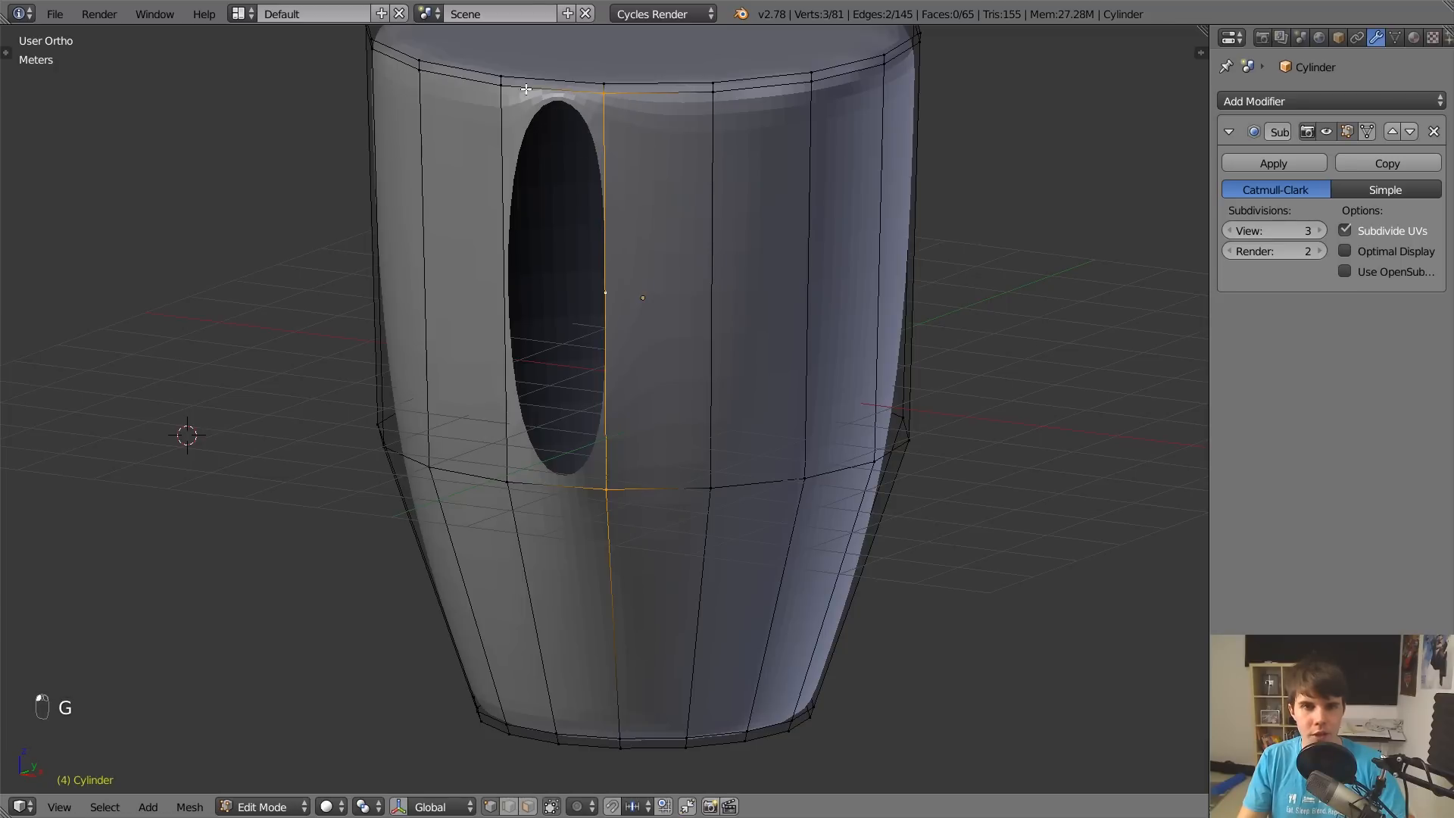
Fill the hole with a face that includes the leftover vertex on the vertical edge, and check it in Object Mode.
right_click(512, 471, "alt")
key("f")
key("Tab")
middle_click_drag(512, 471, 594, 373)
key("Tab")
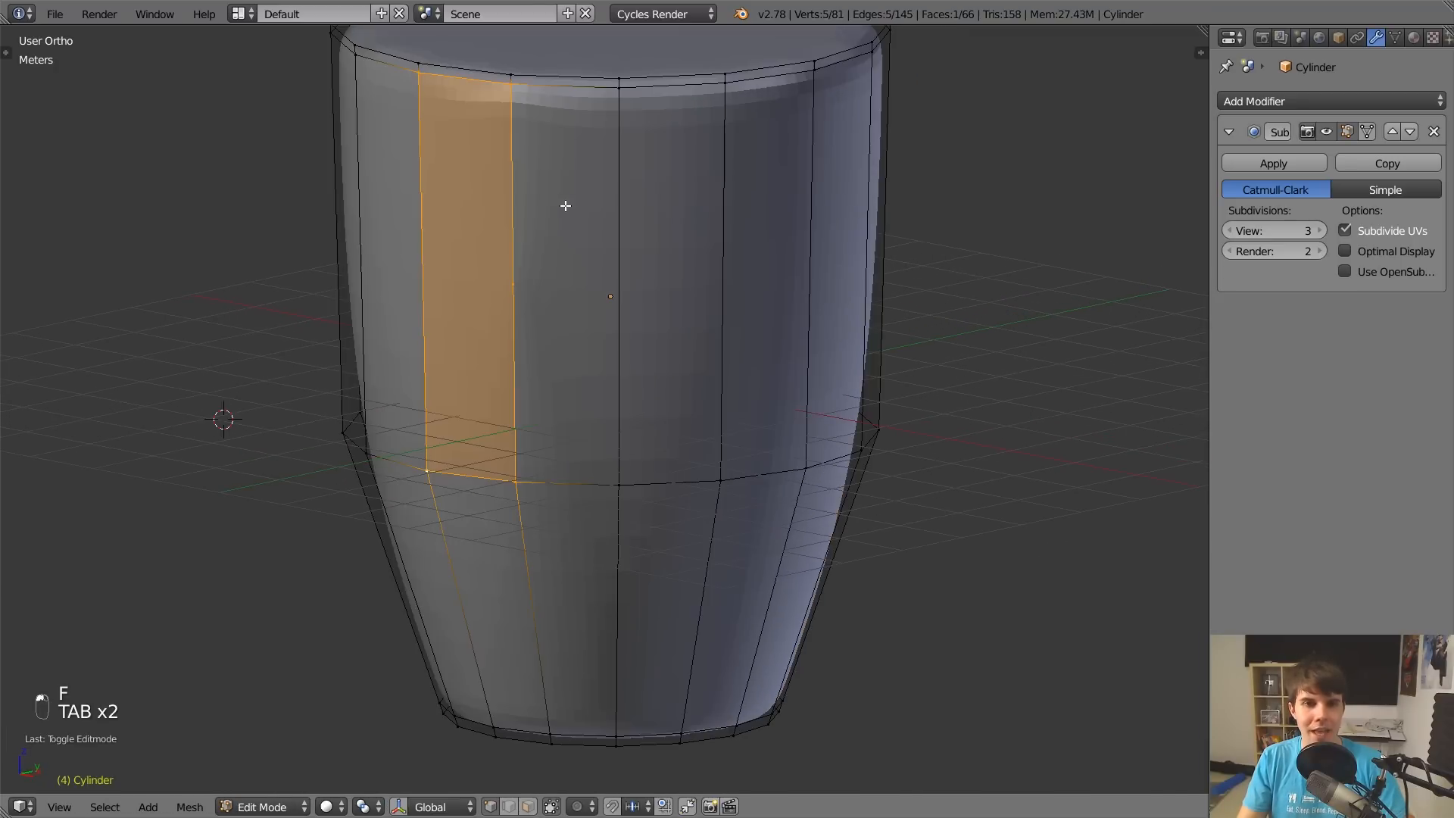
Select the leftover vertex on the vertical edge, and examine the shading around it in Object Mode.
right_click(513, 285)
key("Tab")
middle_click_drag(454, 227, 502, 263)
key("Tab")
key("Tab")
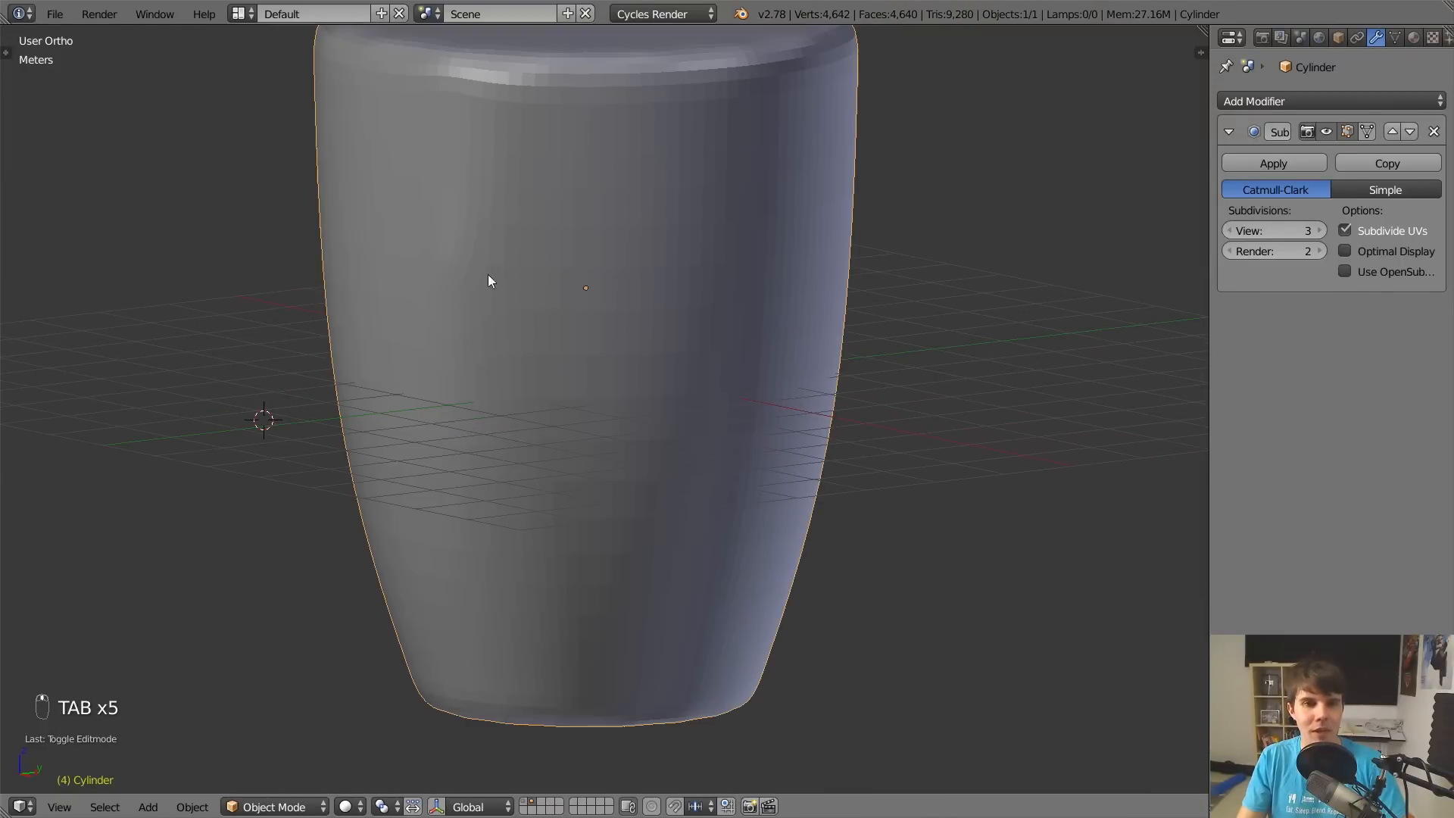
Delete the leftover vertex on the mug's vertical edge and rebuild the hole with two four-sided faces.
key("Tab")
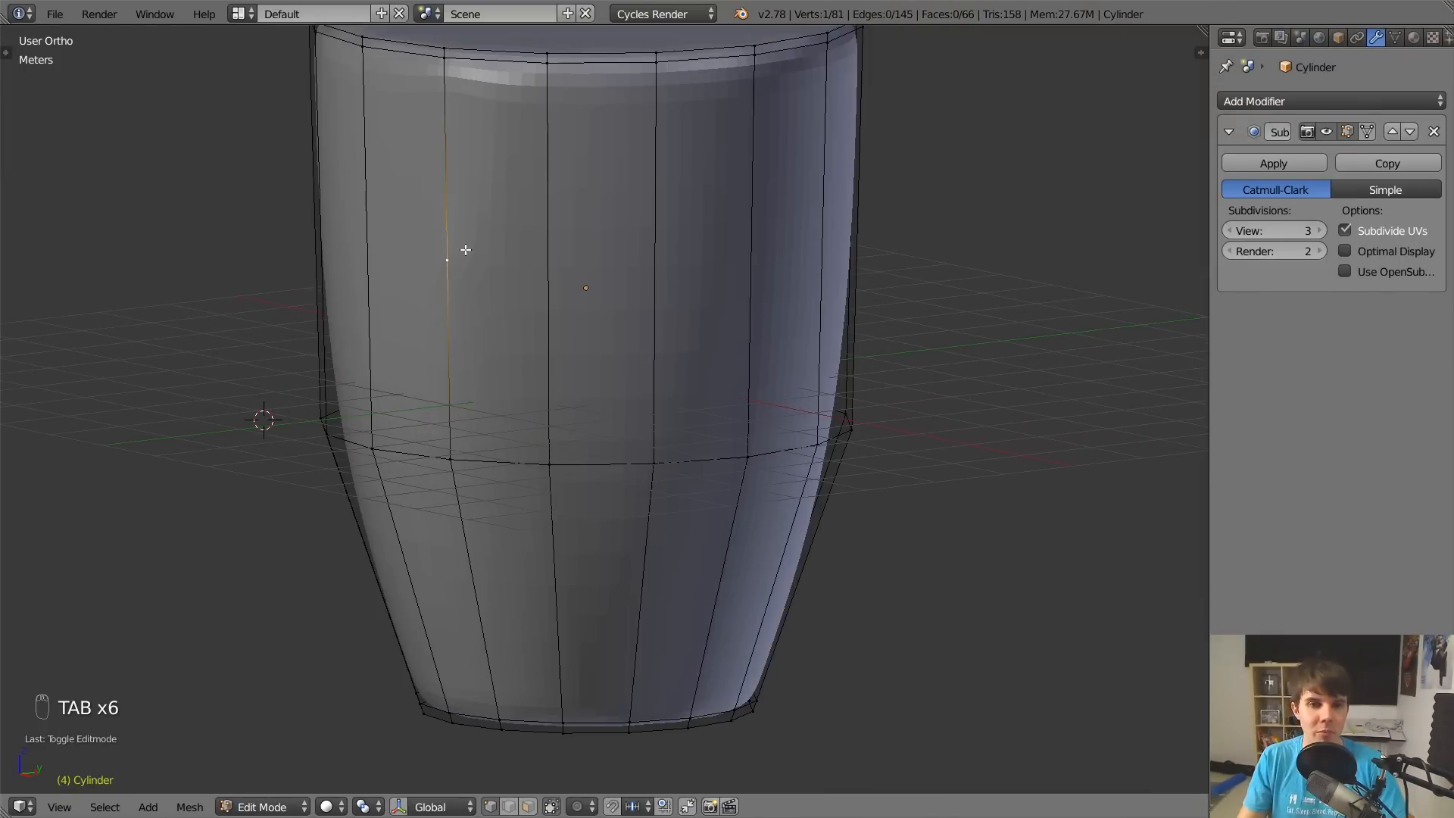
key("x")
left_click(464, 250)
left_click(446, 55)
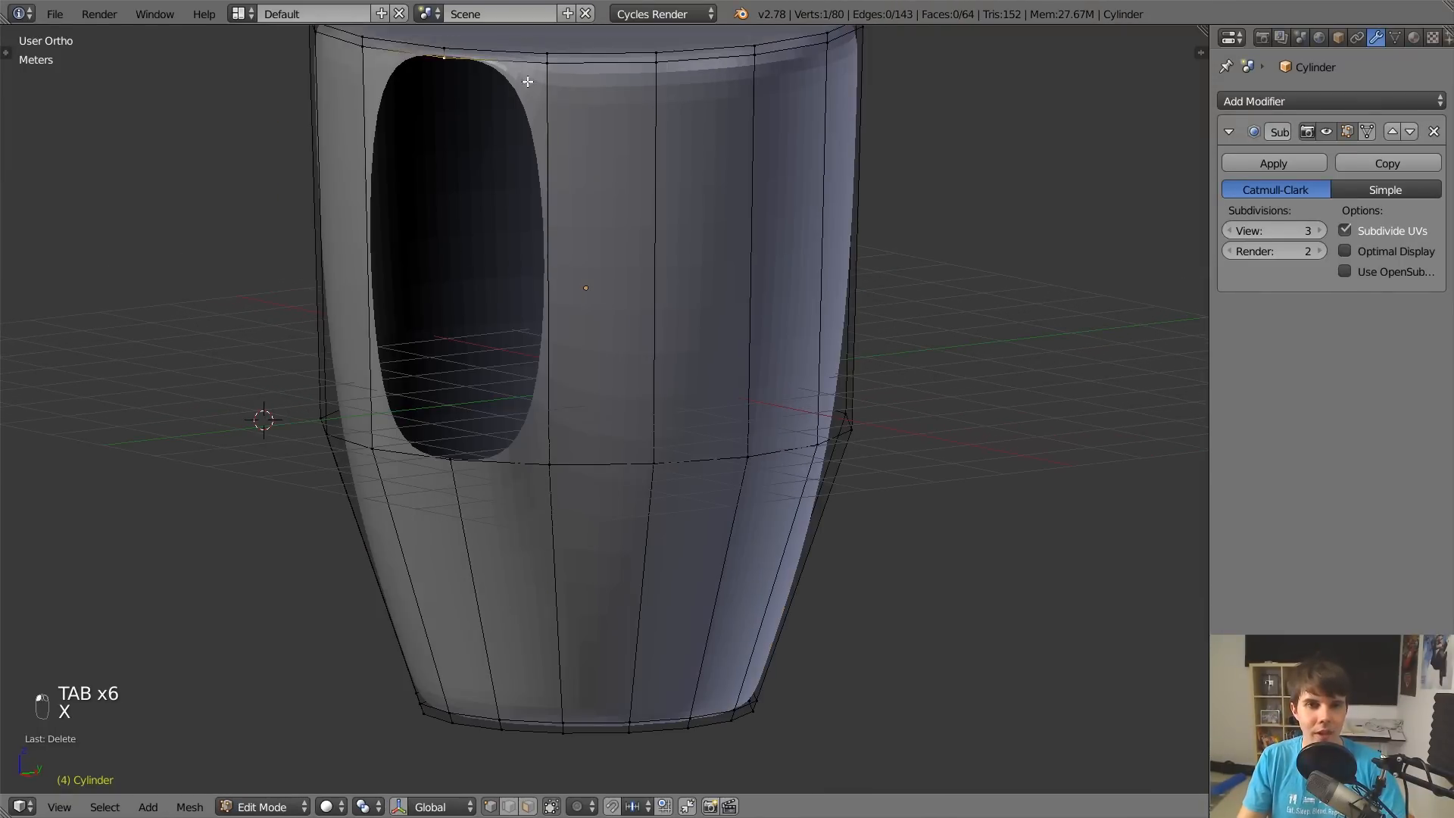
left_click(545, 56, "shift")
left_click(548, 462, "shift")
left_click(453, 457, "shift")
key("f")
key("f")
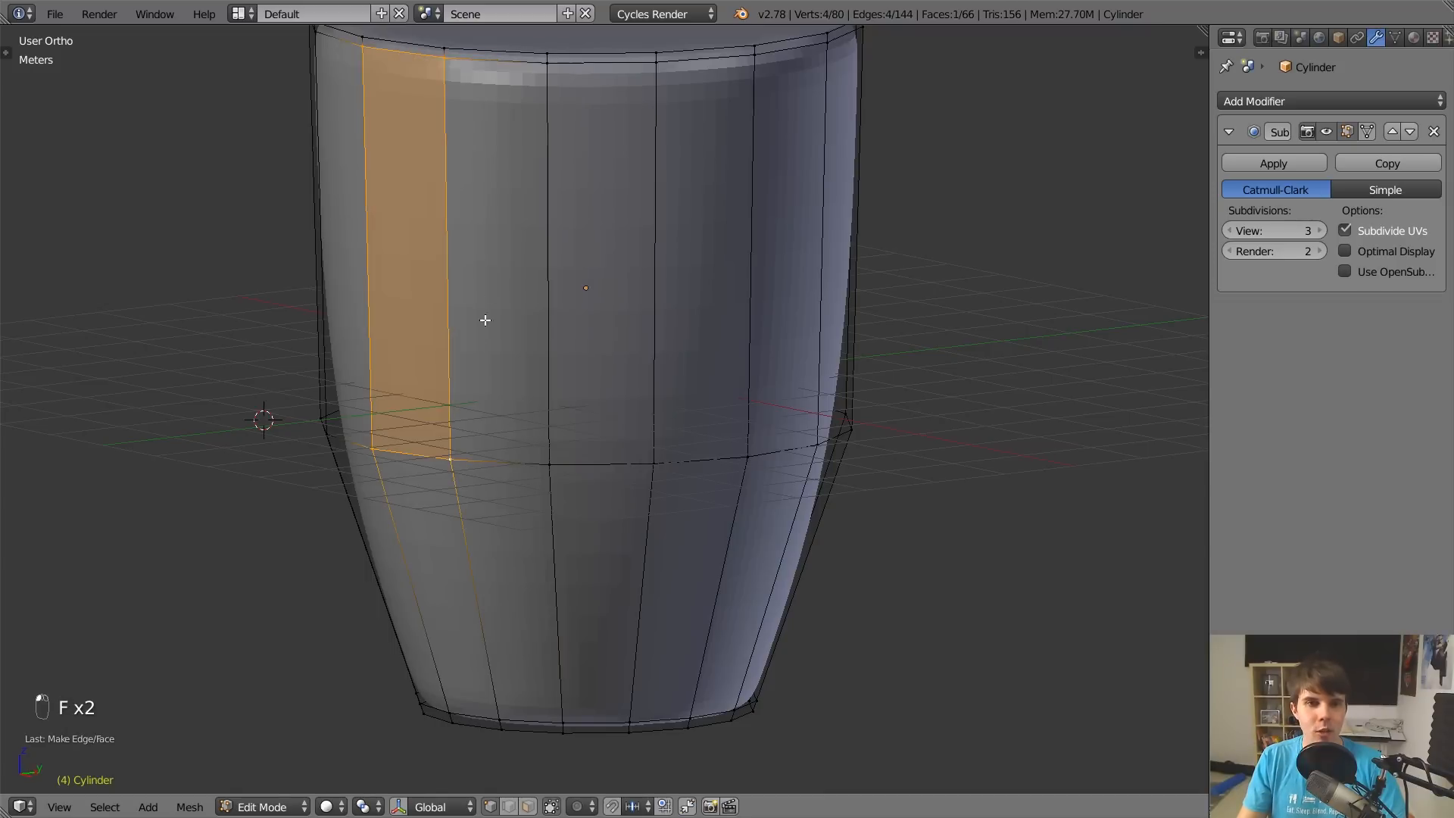
Select the mug's top face and inset it with a thickness of about 0.057.
scroll(487, 315, "down", 3)
middle_click_drag(505, 227, 503, 243)
scroll(590, 247, "up", 2)
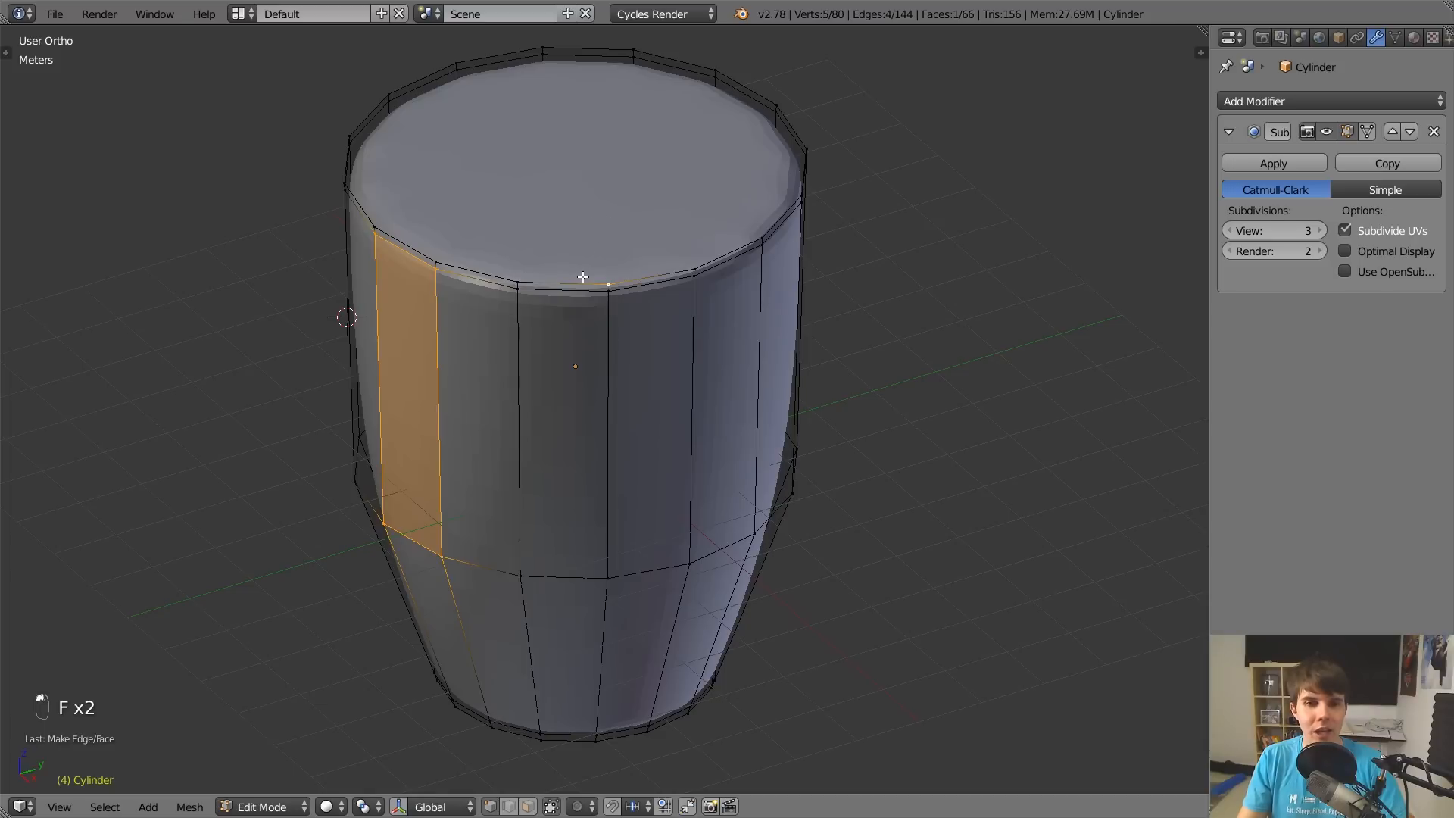
left_click(581, 274, "alt")
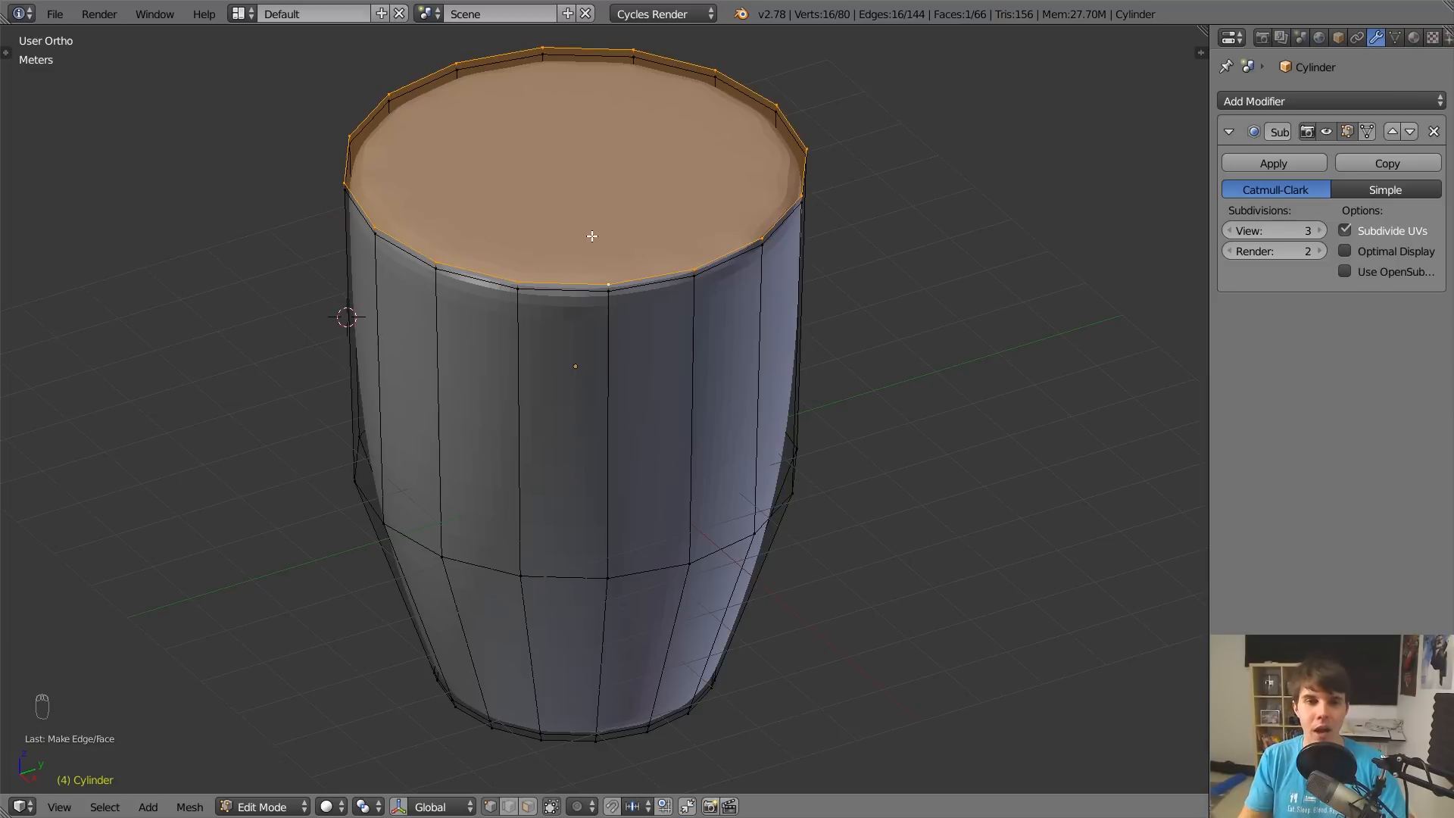
scroll(644, 246, "up", 1)
scroll(693, 259, "down", 2)
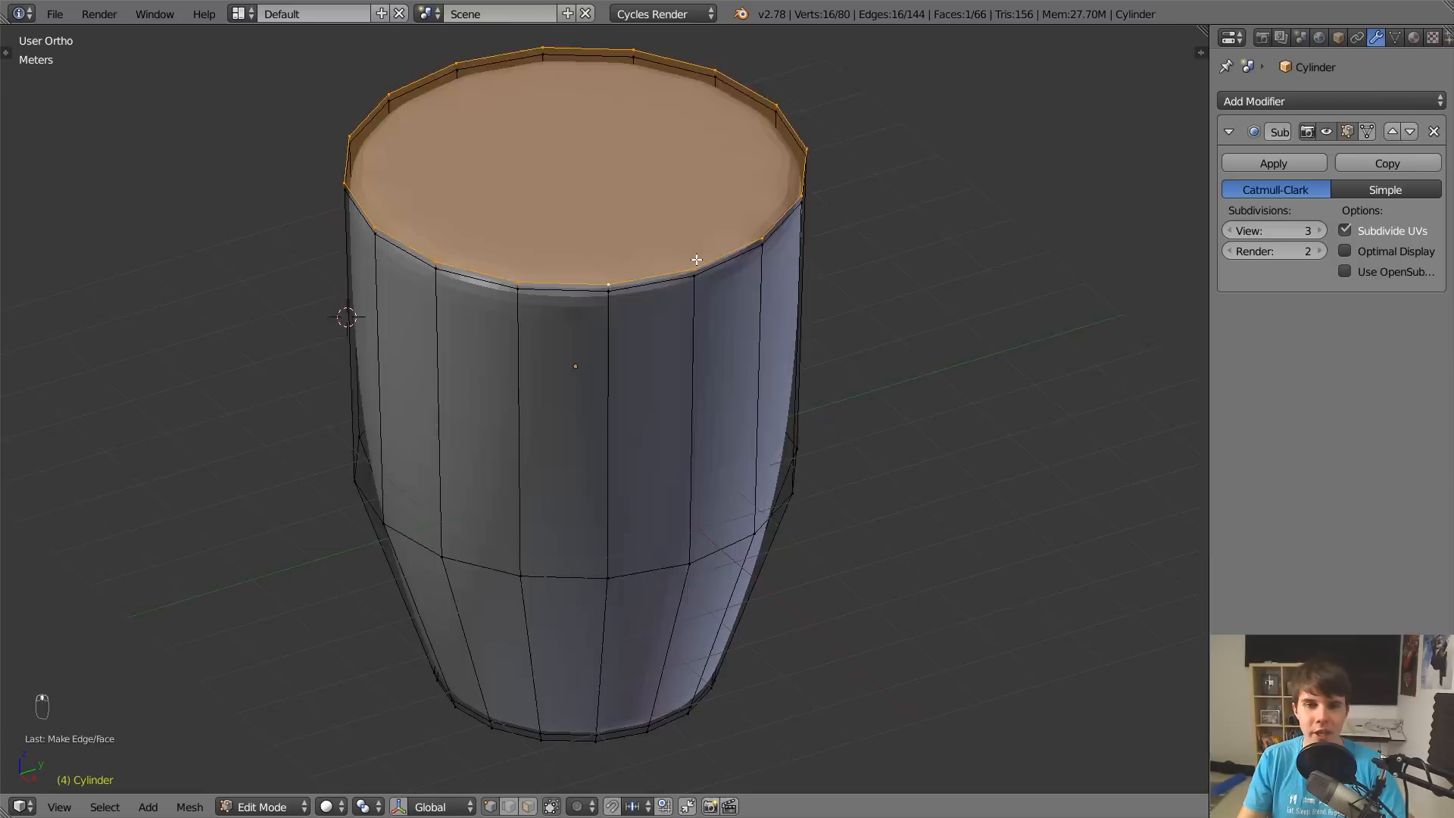
middle_click_drag(691, 269, 676, 305, "shift")
scroll(673, 312, "up", 2)
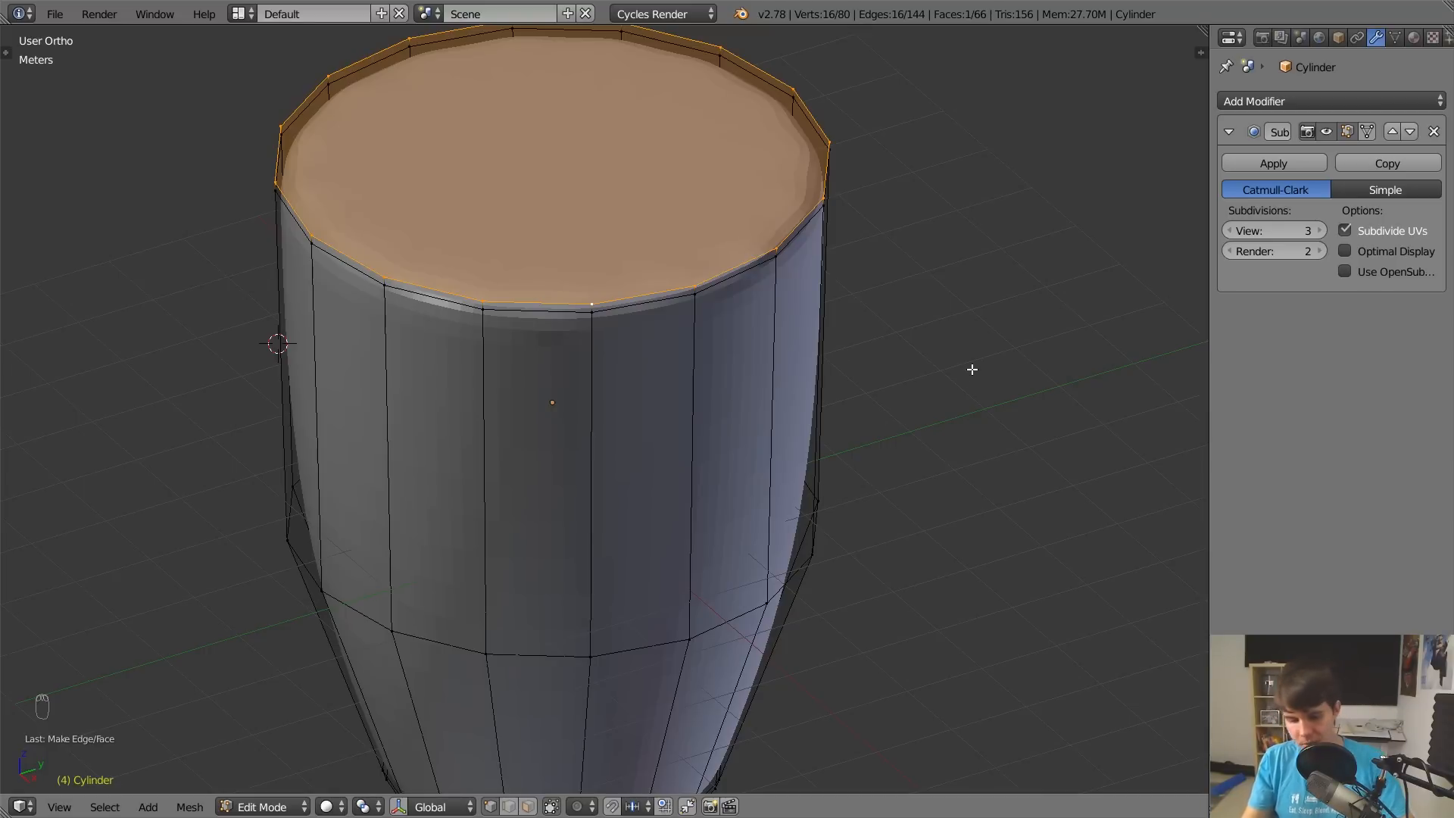
key("i")
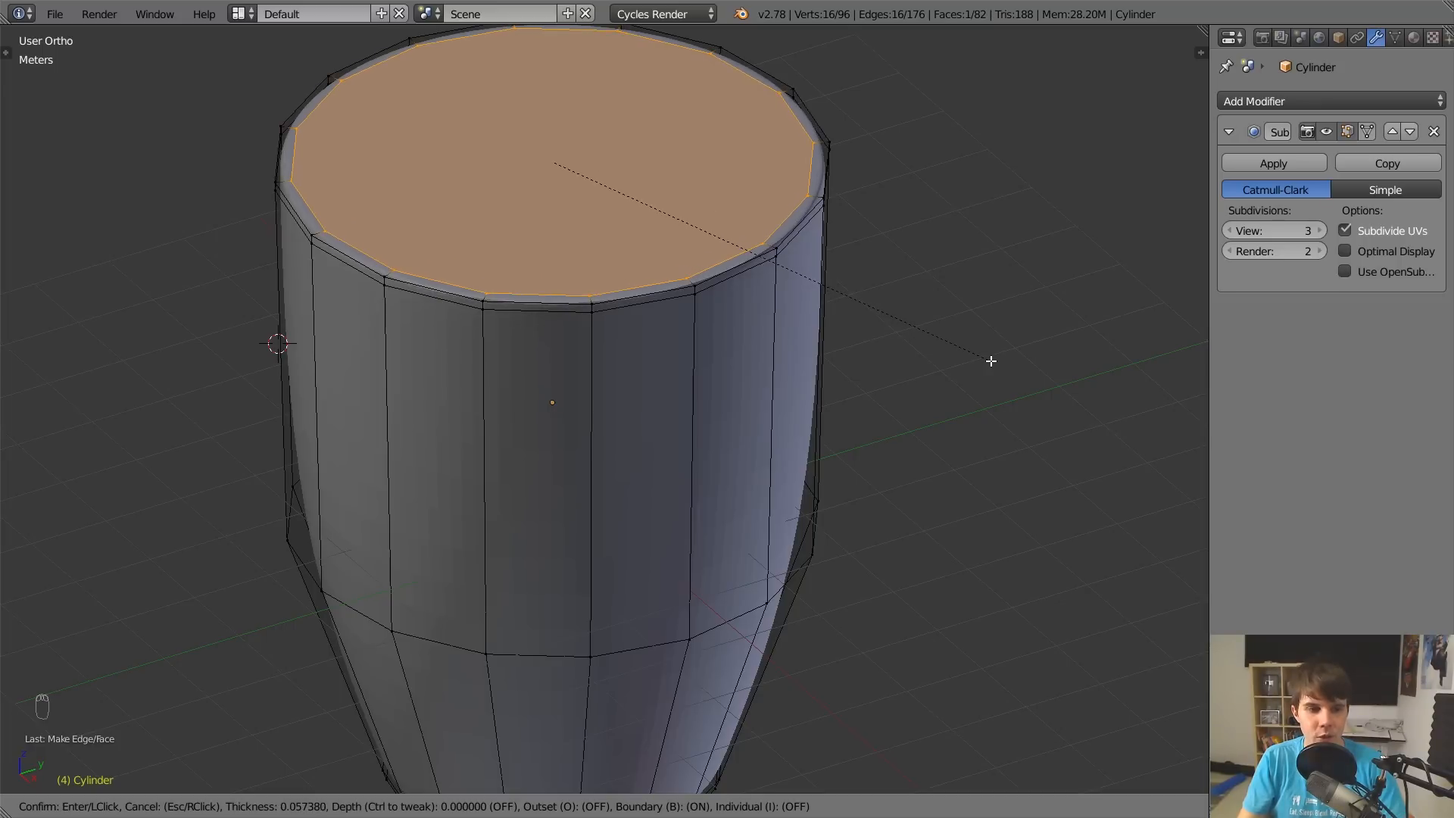
left_click(991, 361)
middle_click_drag(992, 361, 566, 199)
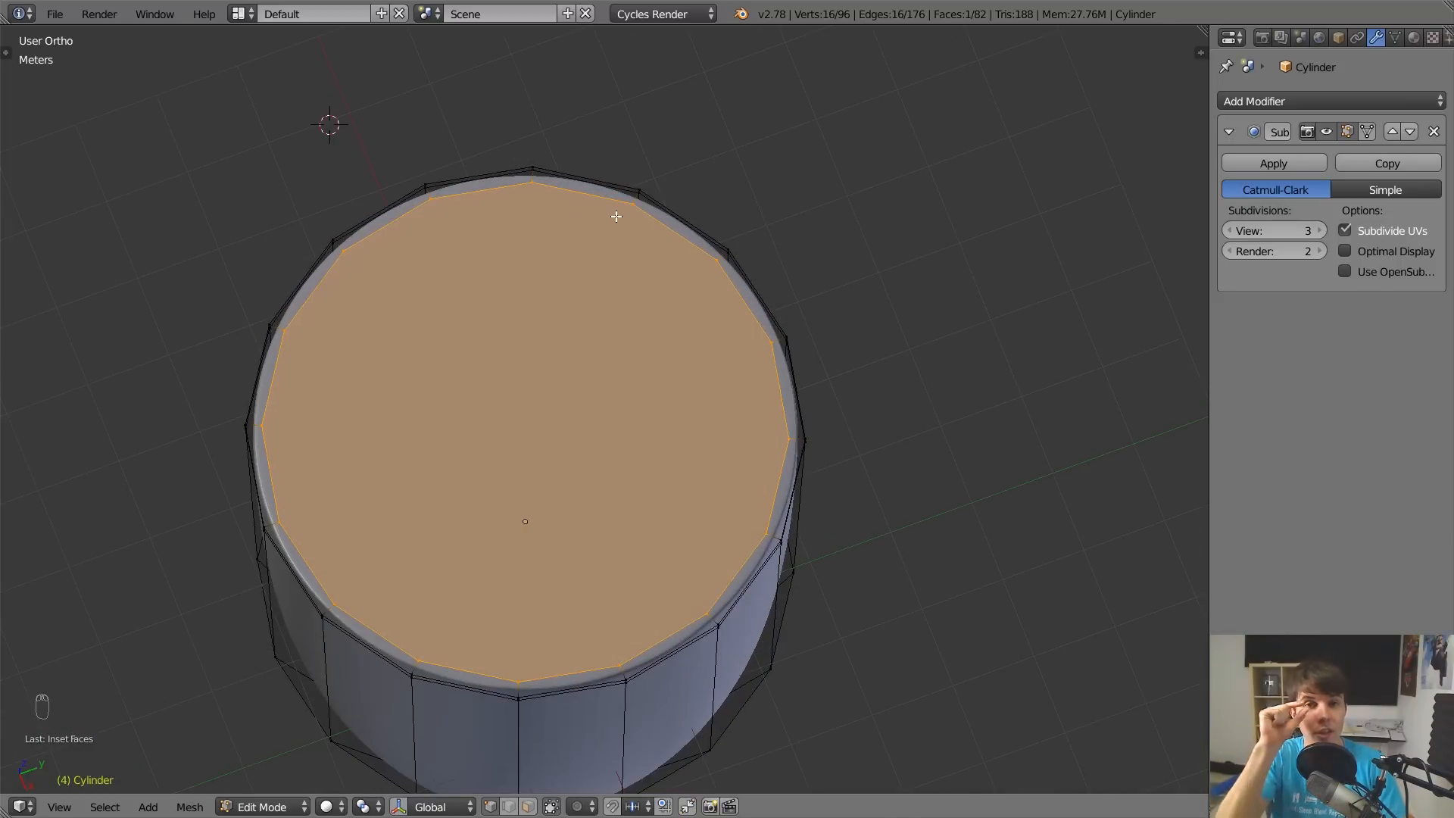
Examine the inset top rim's edge sharpness and shading, comparing Object Mode with Edit Mode.
middle_click_drag(617, 216, 650, 111)
key("Tab")
scroll(606, 129, "up", 4)
middle_click_drag(567, 148, 259, 410)
key("Tab")
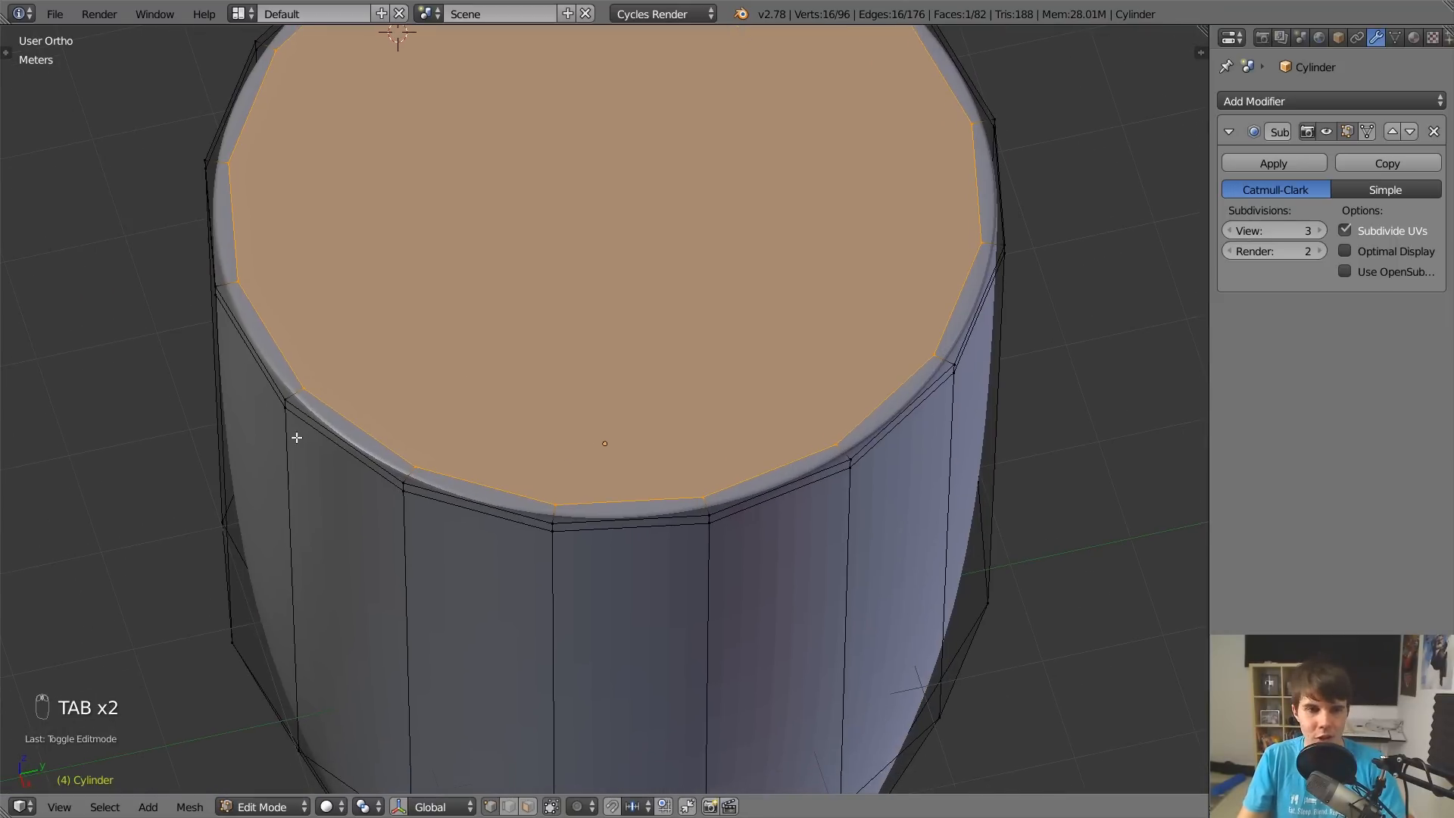
middle_click_drag(362, 411, 443, 357)
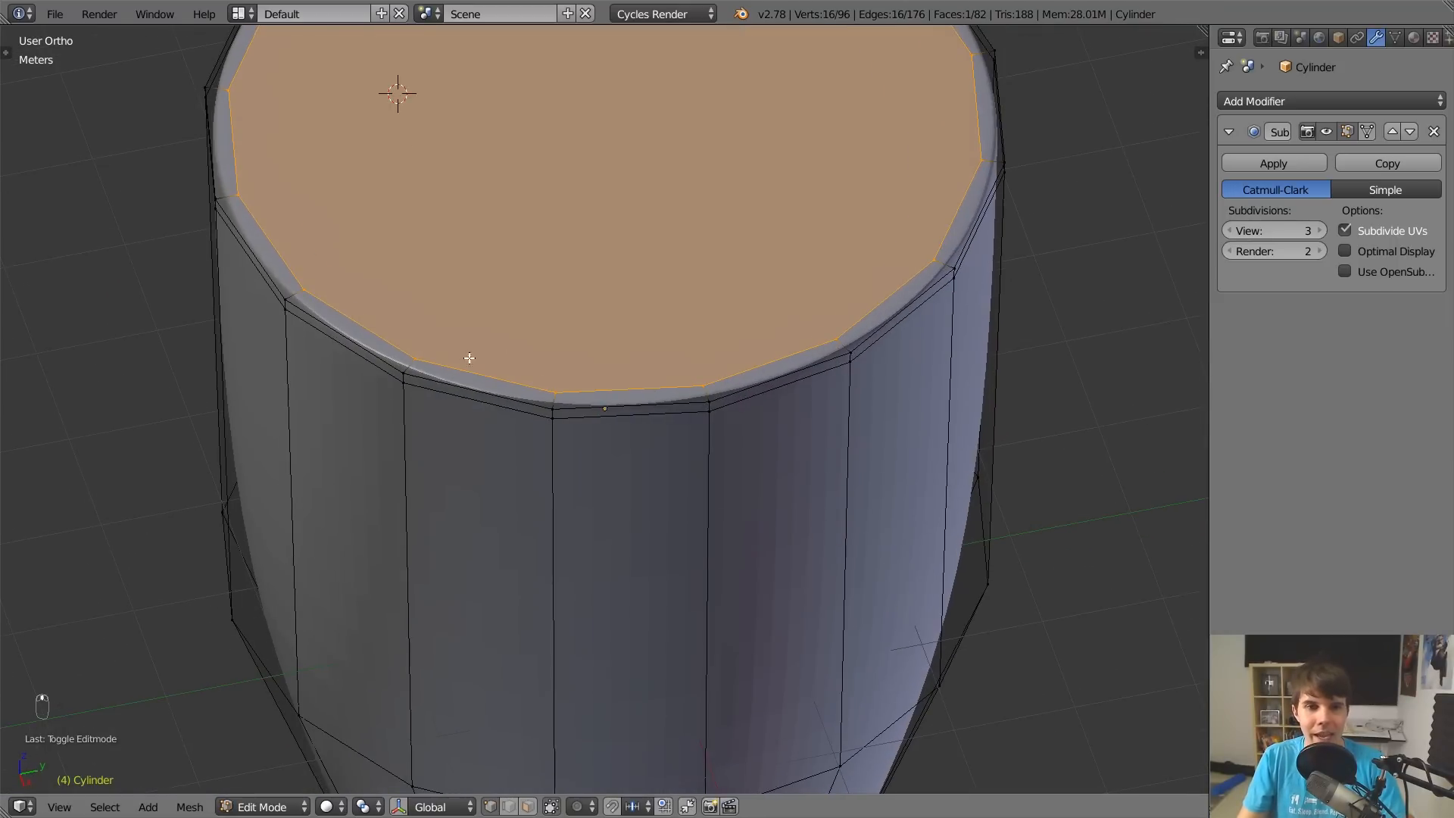
scroll(469, 358, "down", 3)
scroll(464, 367, "up", 6)
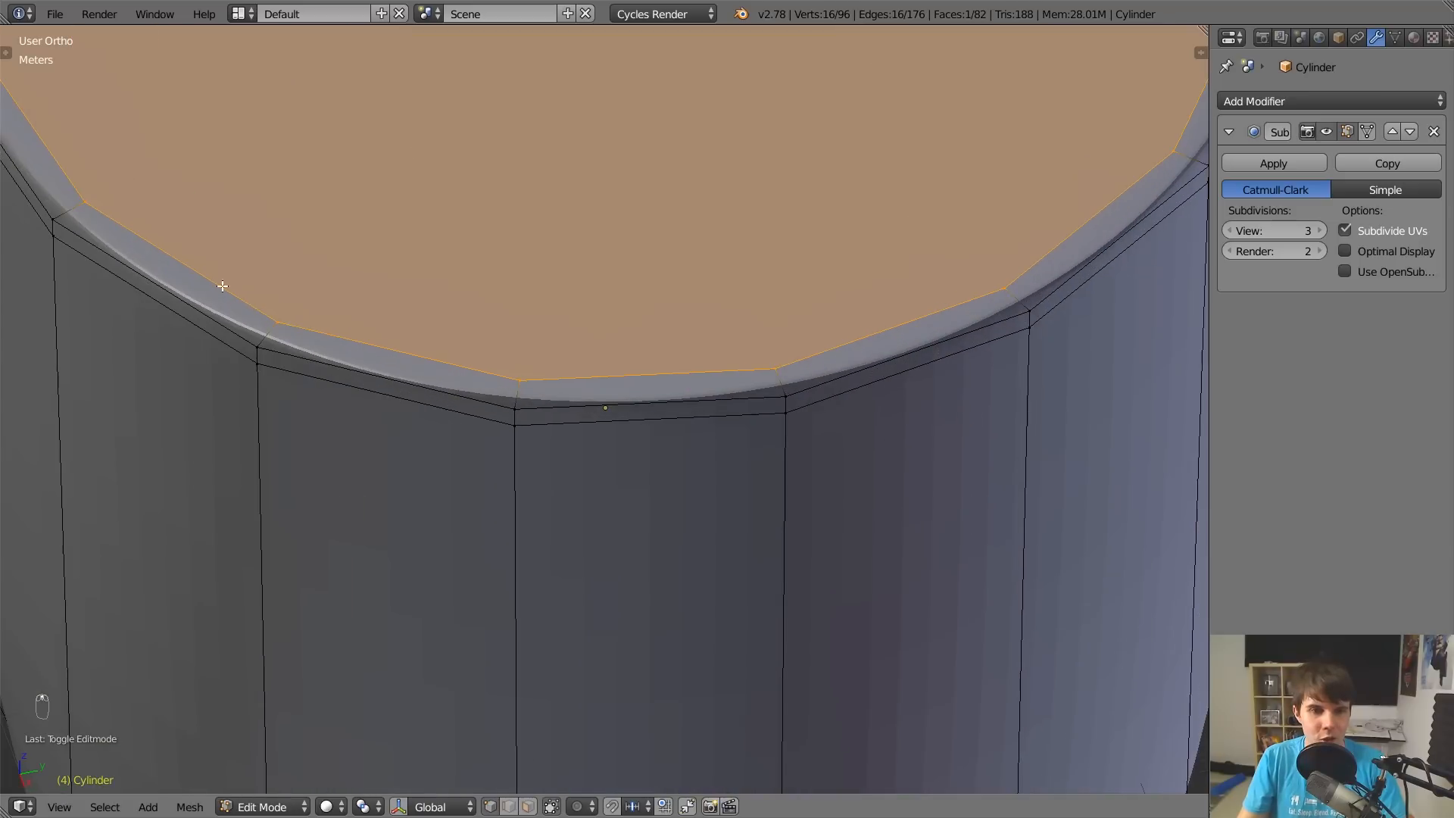
scroll(595, 239, "down", 2)
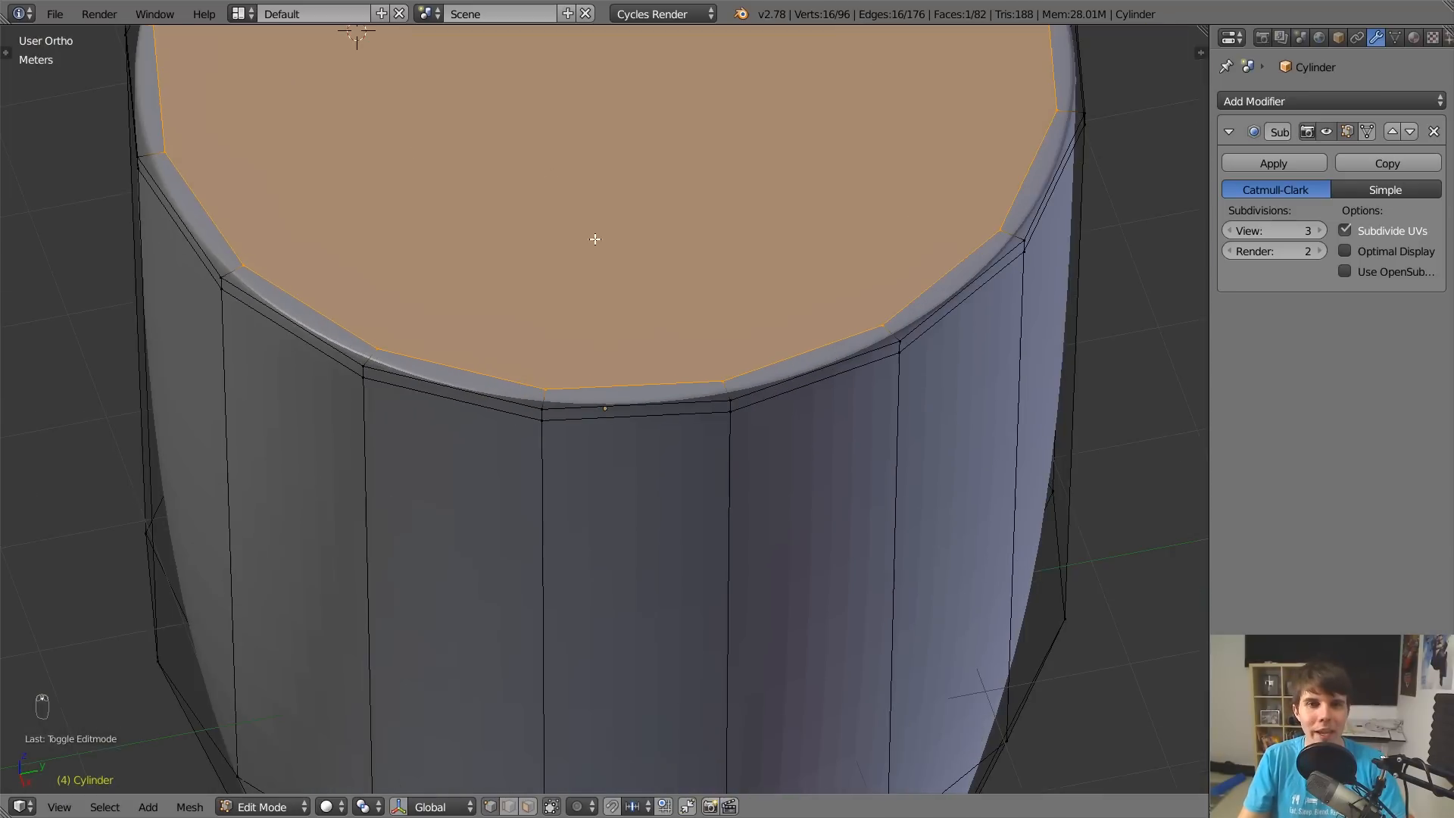
scroll(405, 341, "down", 2)
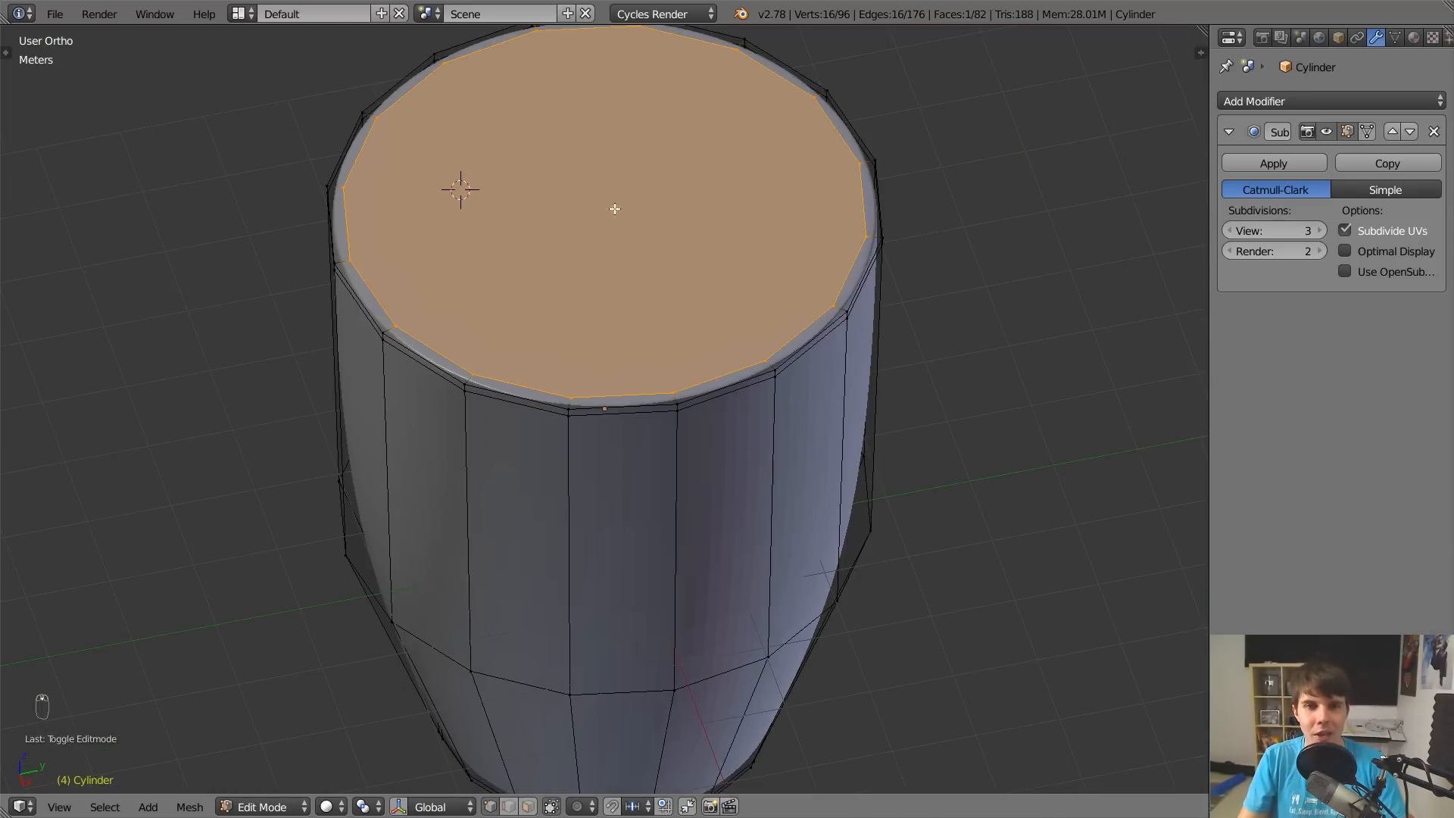
key("Tab")
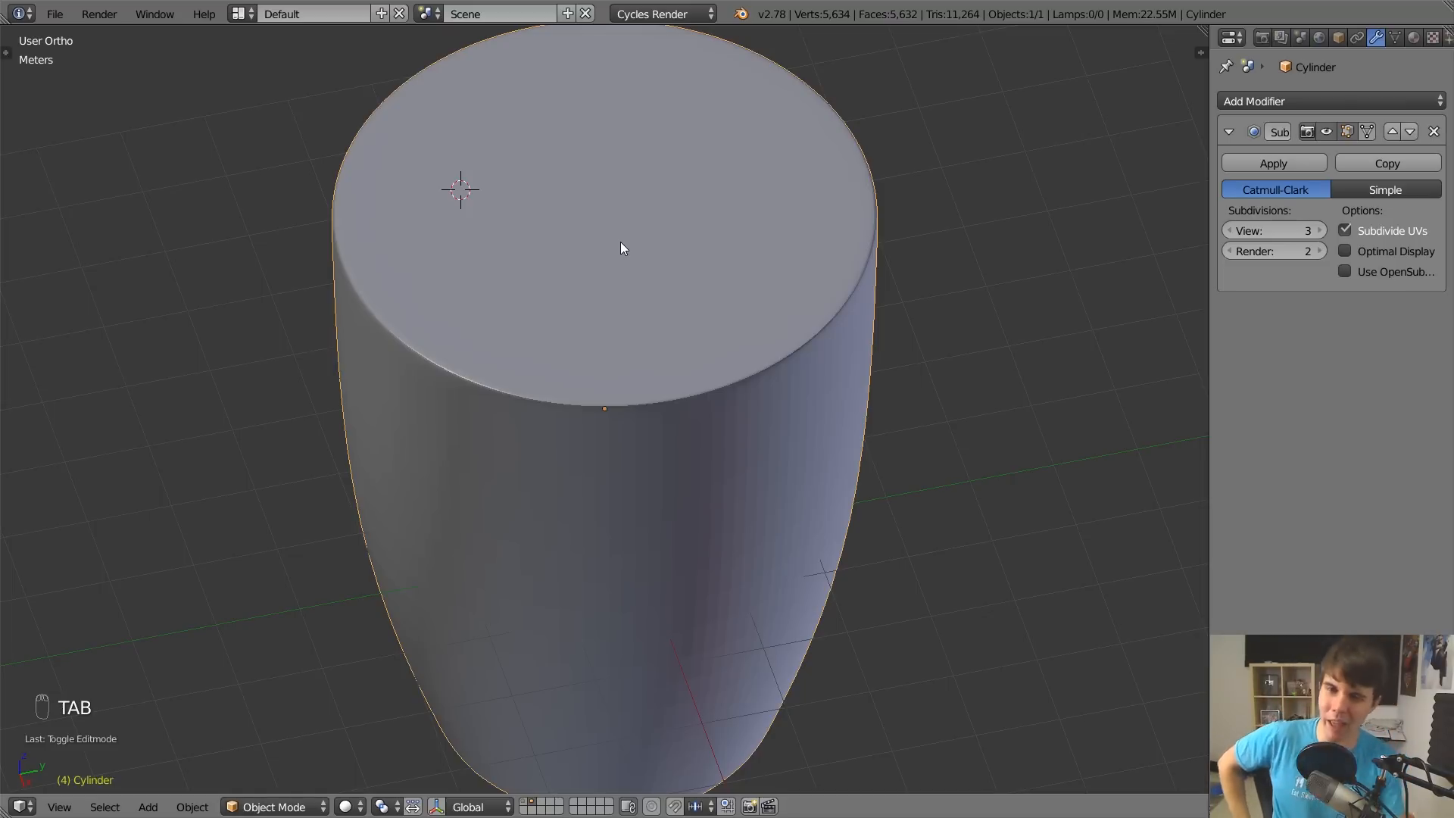
scroll(666, 368, "down", 2)
scroll(667, 368, "up", 2)
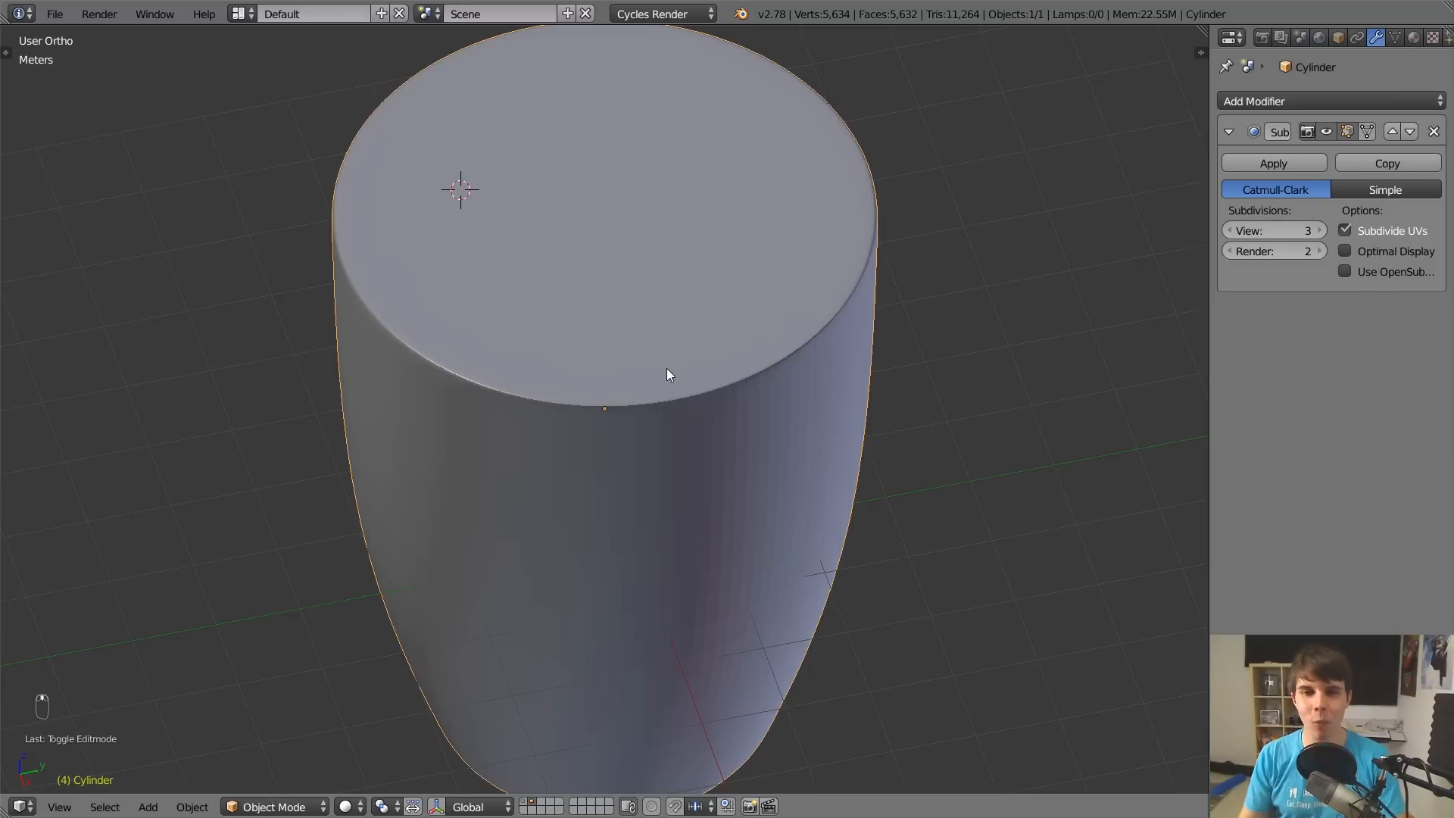
Inset the mug's bottom face with a thickness of about 0.048 and check the shape in Object Mode.
key("Tab")
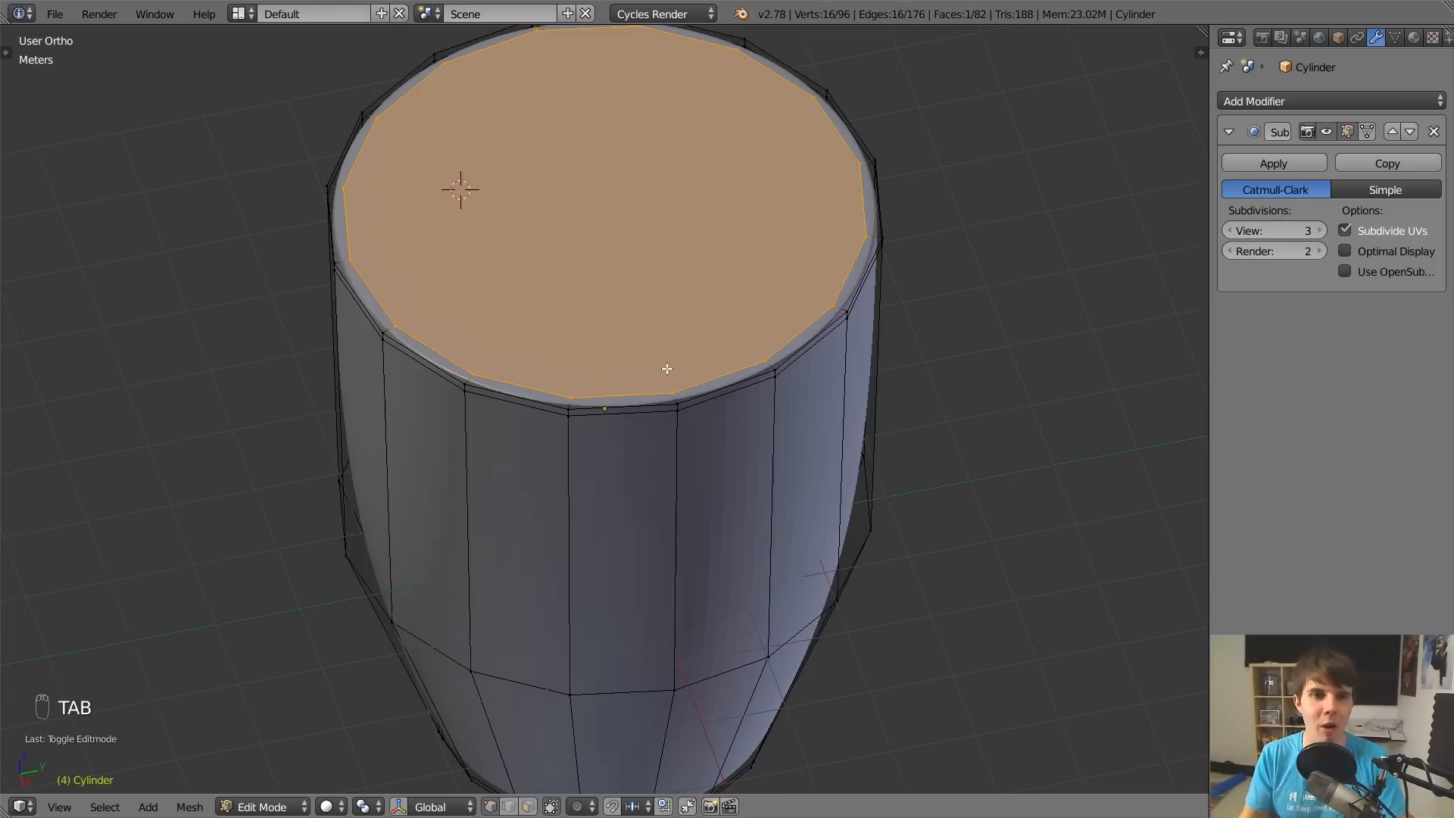
scroll(667, 368, "down", 2)
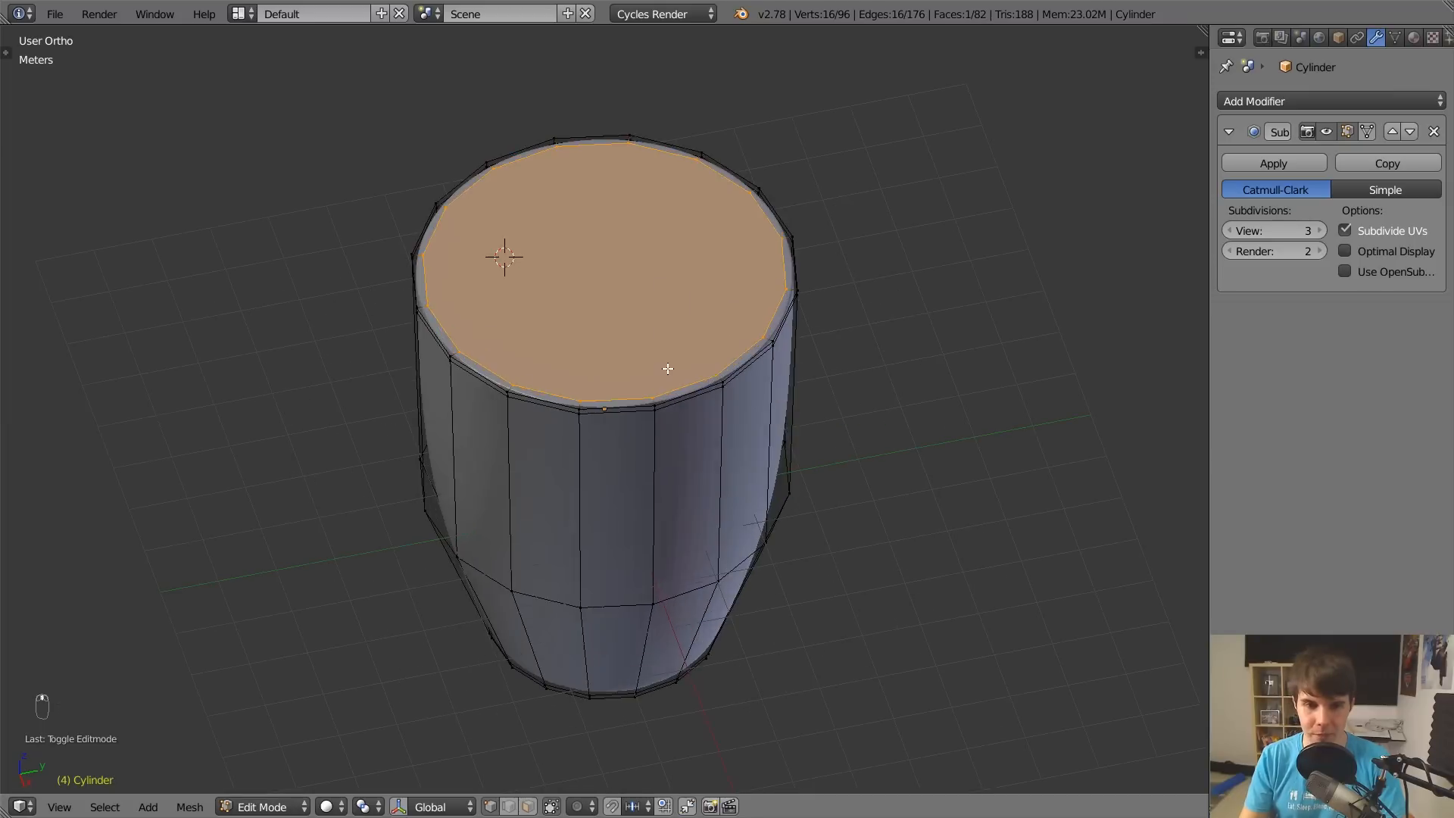
key("Tab")
mouse_move(666, 368)
middle_mouse_down()
mouse_move(715, 348)
mouse_move(671, 199)
mouse_move(652, 370)
middle_mouse_up()
key("Tab")
scroll(653, 370, "up", 2)
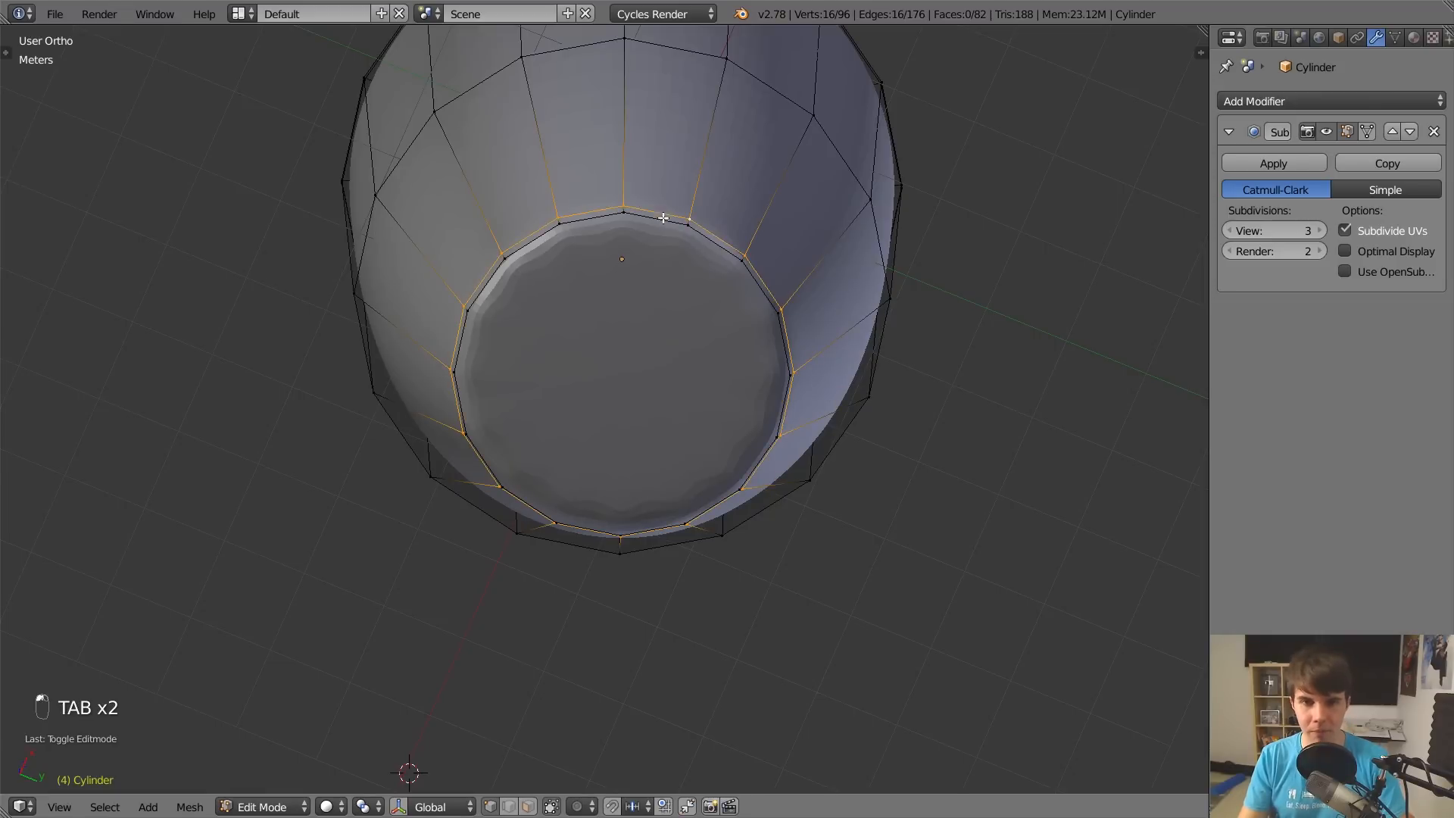
scroll(747, 270, "up", 2)
key("i")
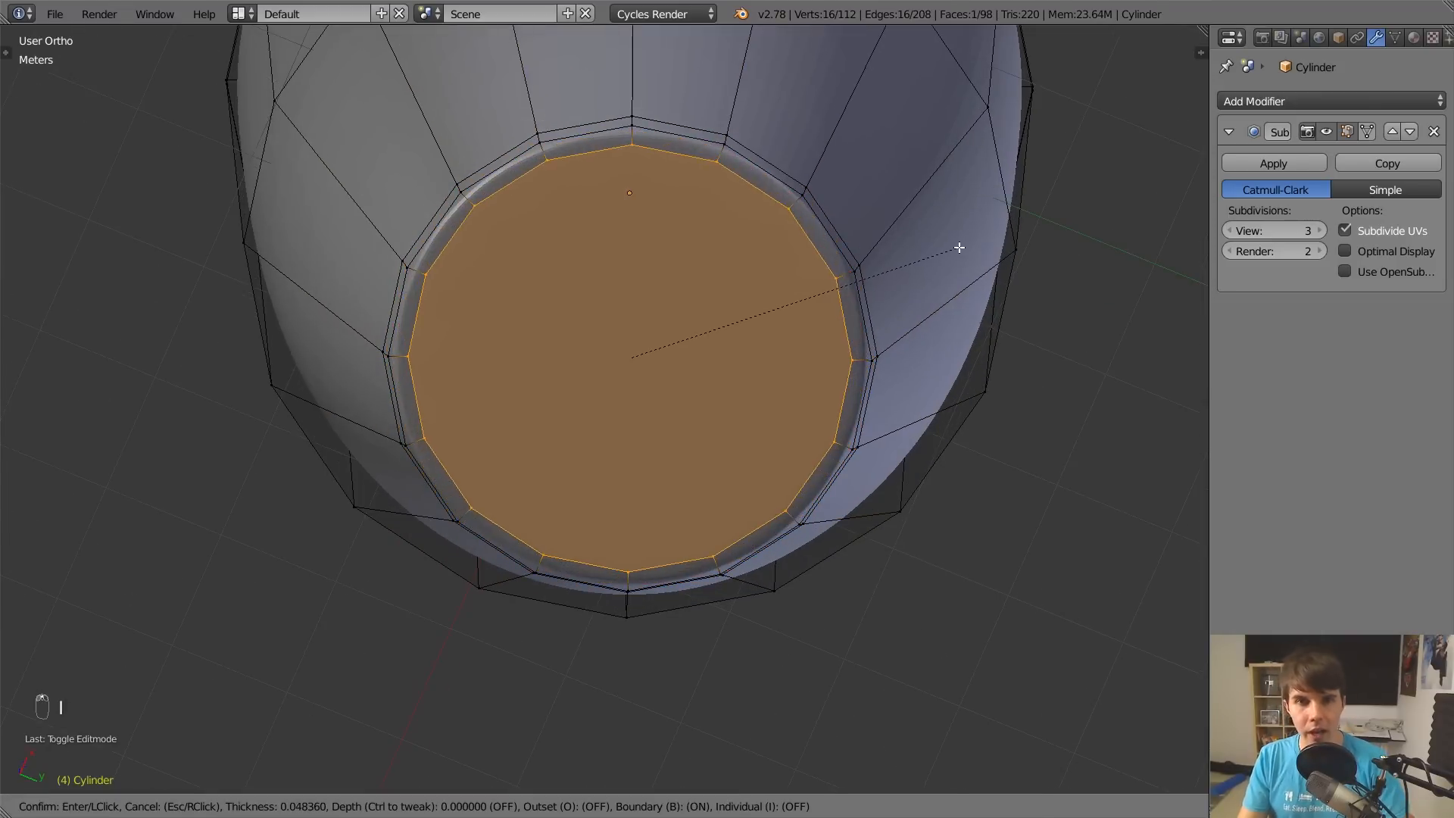
left_click(959, 247)
key("Tab")
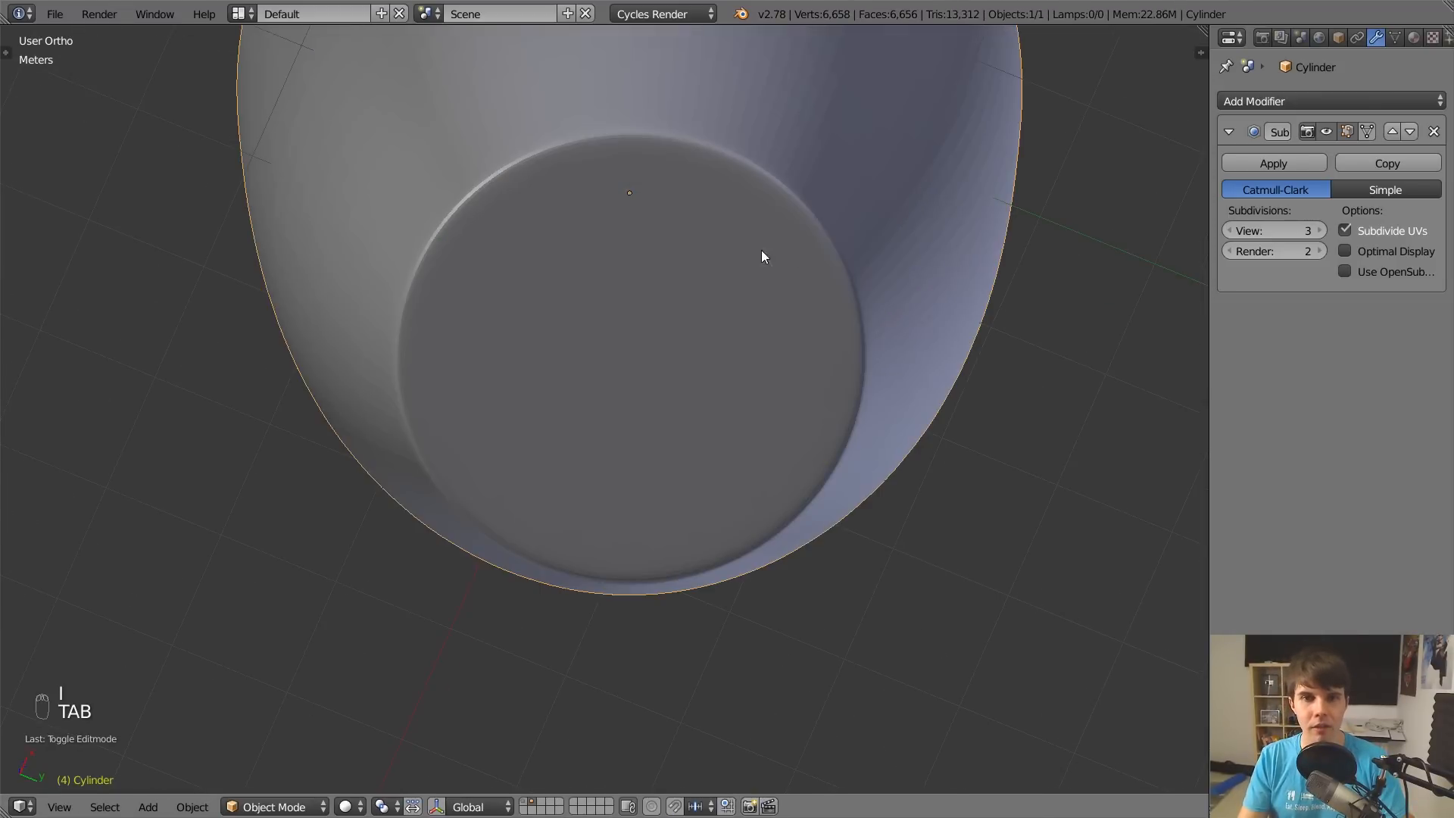
middle_click_drag(761, 250, 671, 477)
scroll(685, 376, "down", 2)
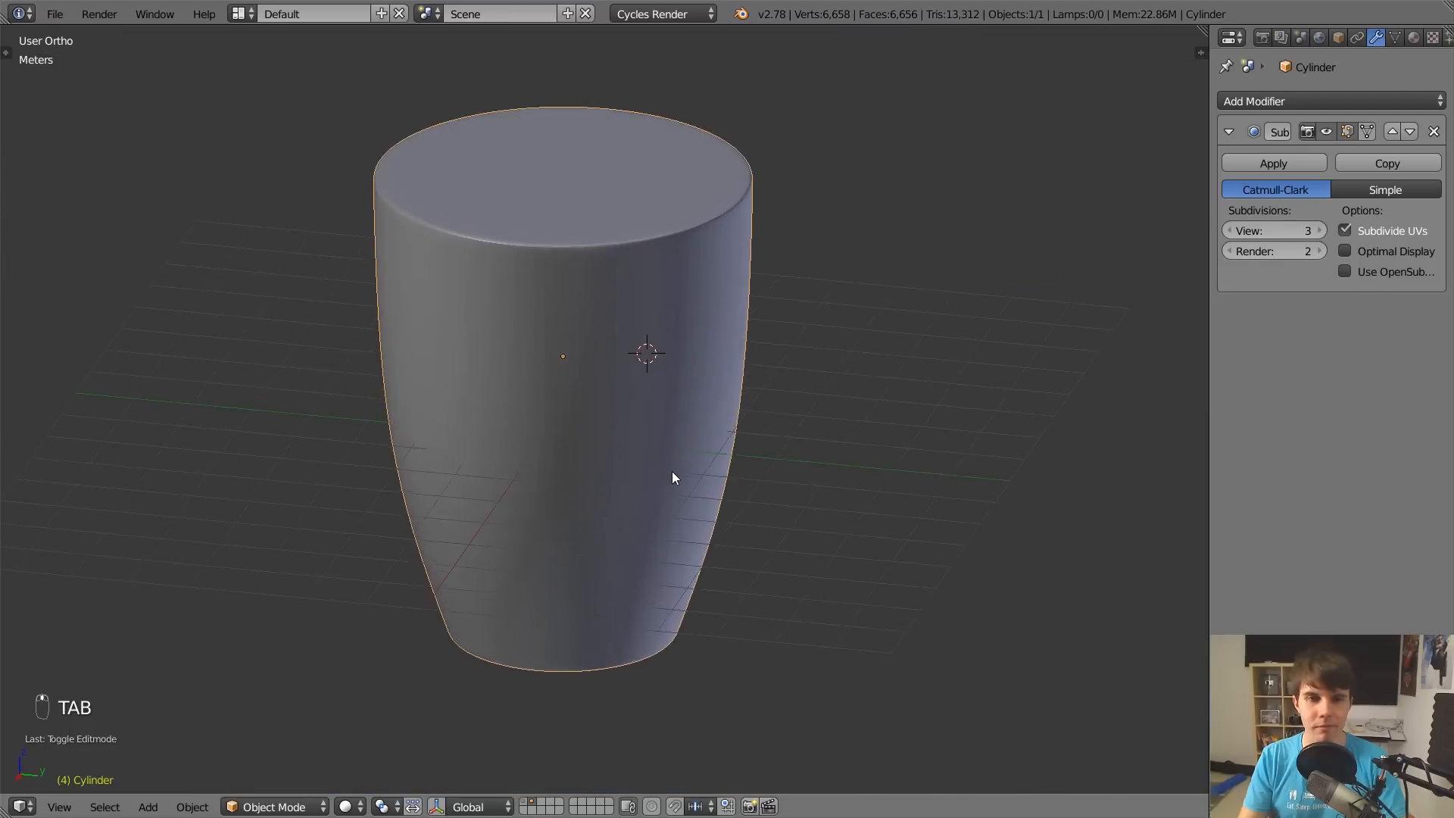
scroll(666, 324, "up", 2)
Extrude the mug's inset top face upward and show the new section by selecting the edge loops at both its ends.
key("Tab")
scroll(691, 365, "down", 5)
right_click(578, 297)
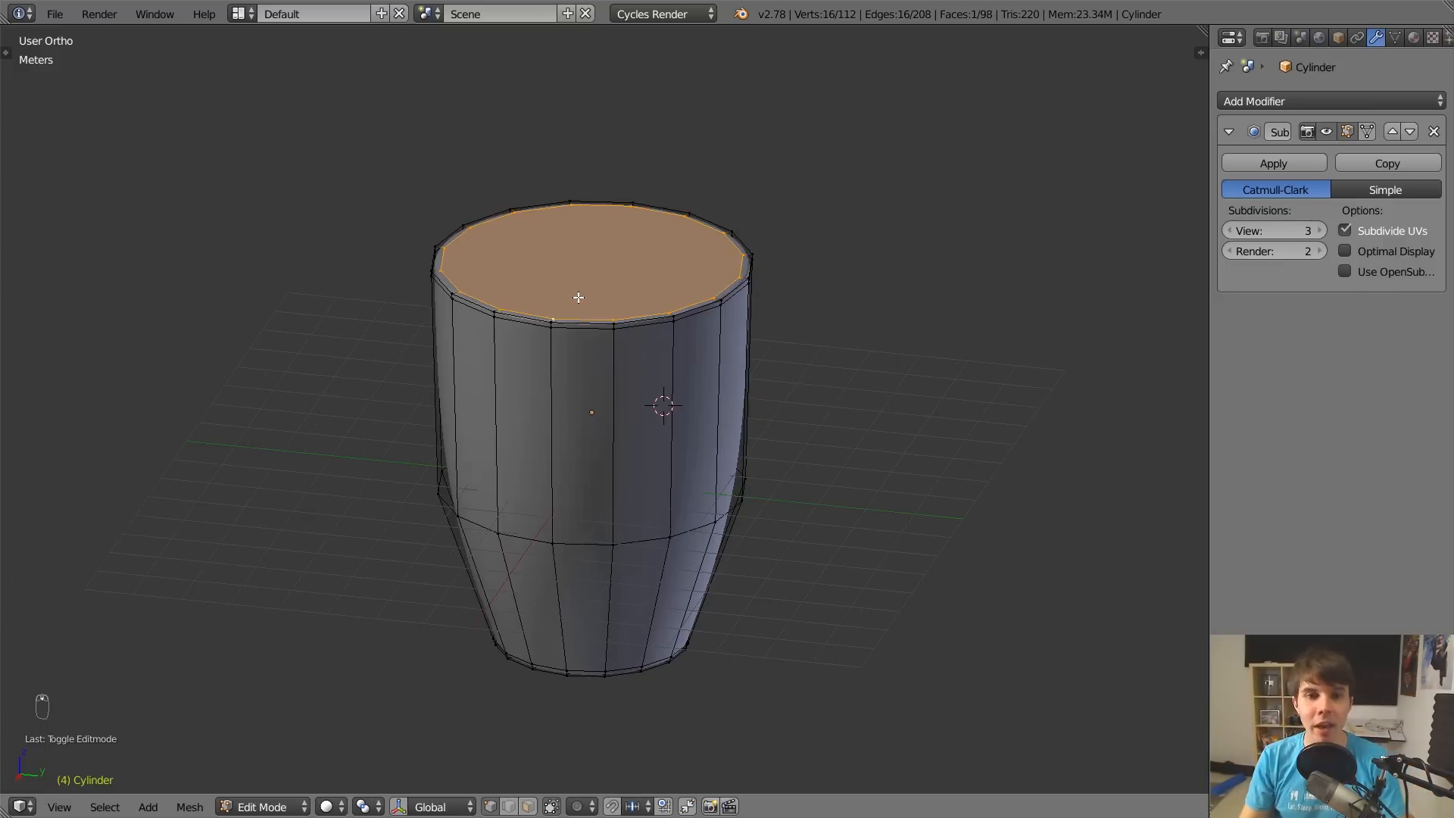
middle_click_drag(578, 298, 532, 369, "shift")
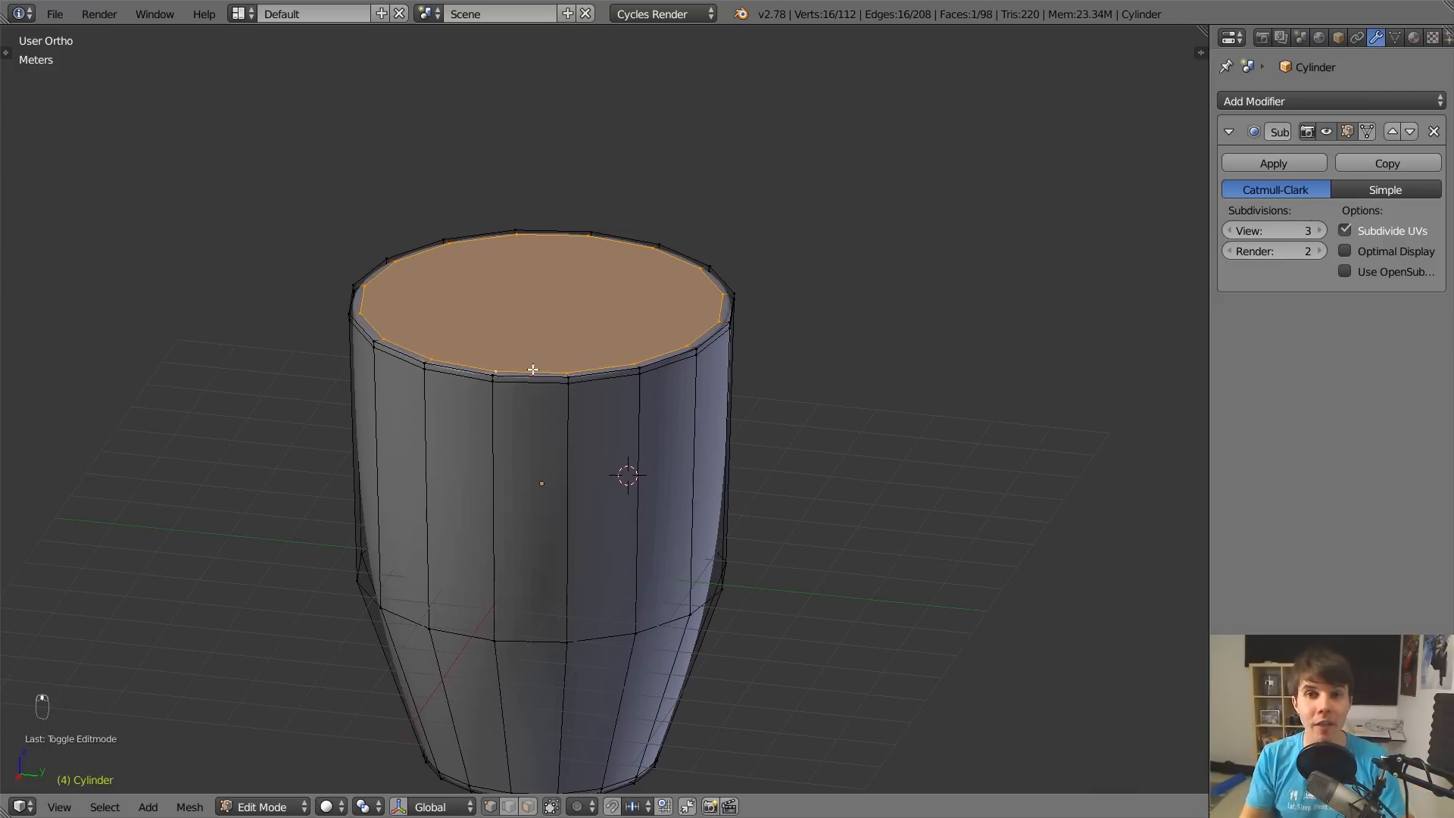
scroll(547, 380, "down", 2)
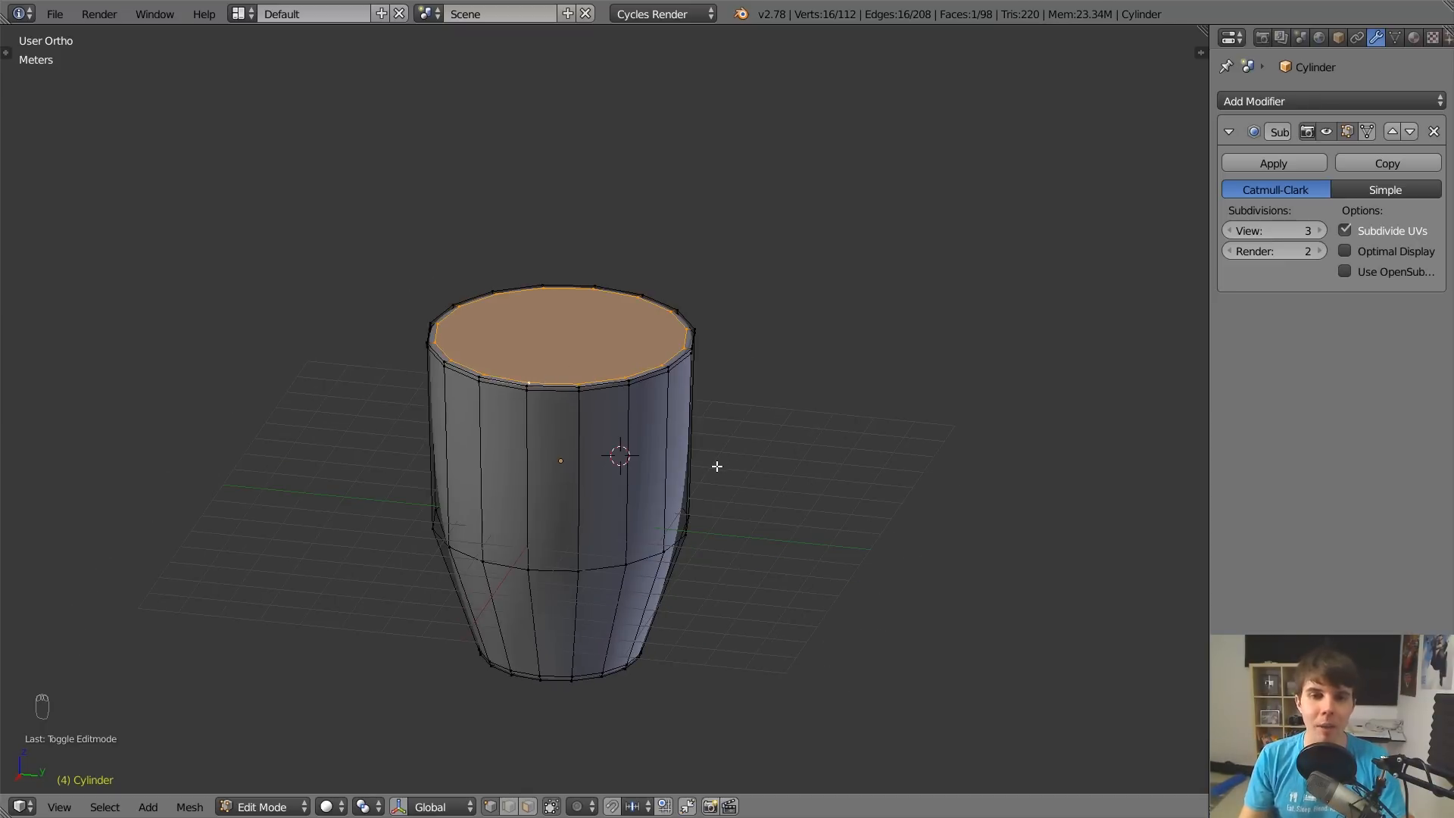
key("e")
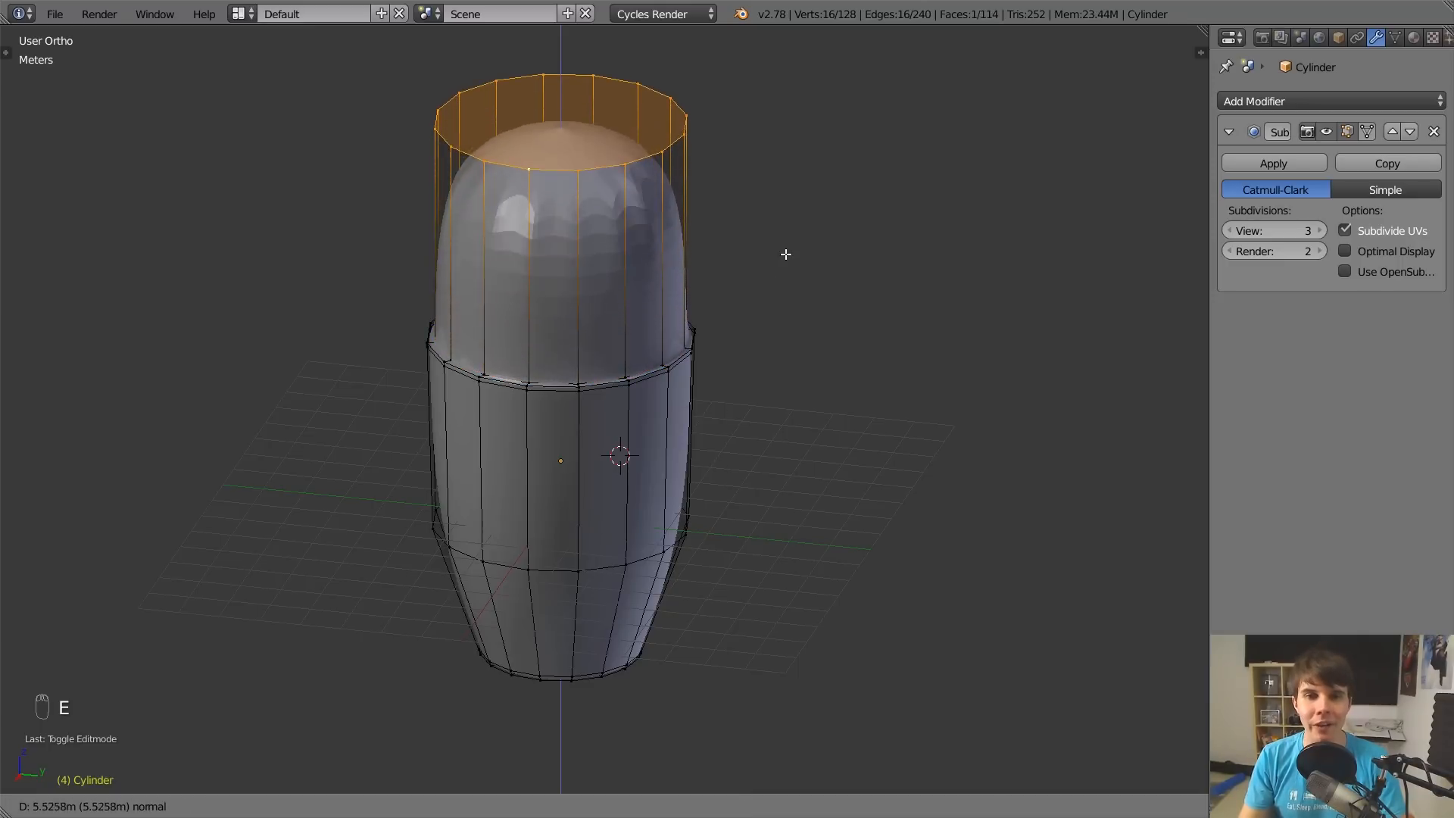
left_click(811, 280)
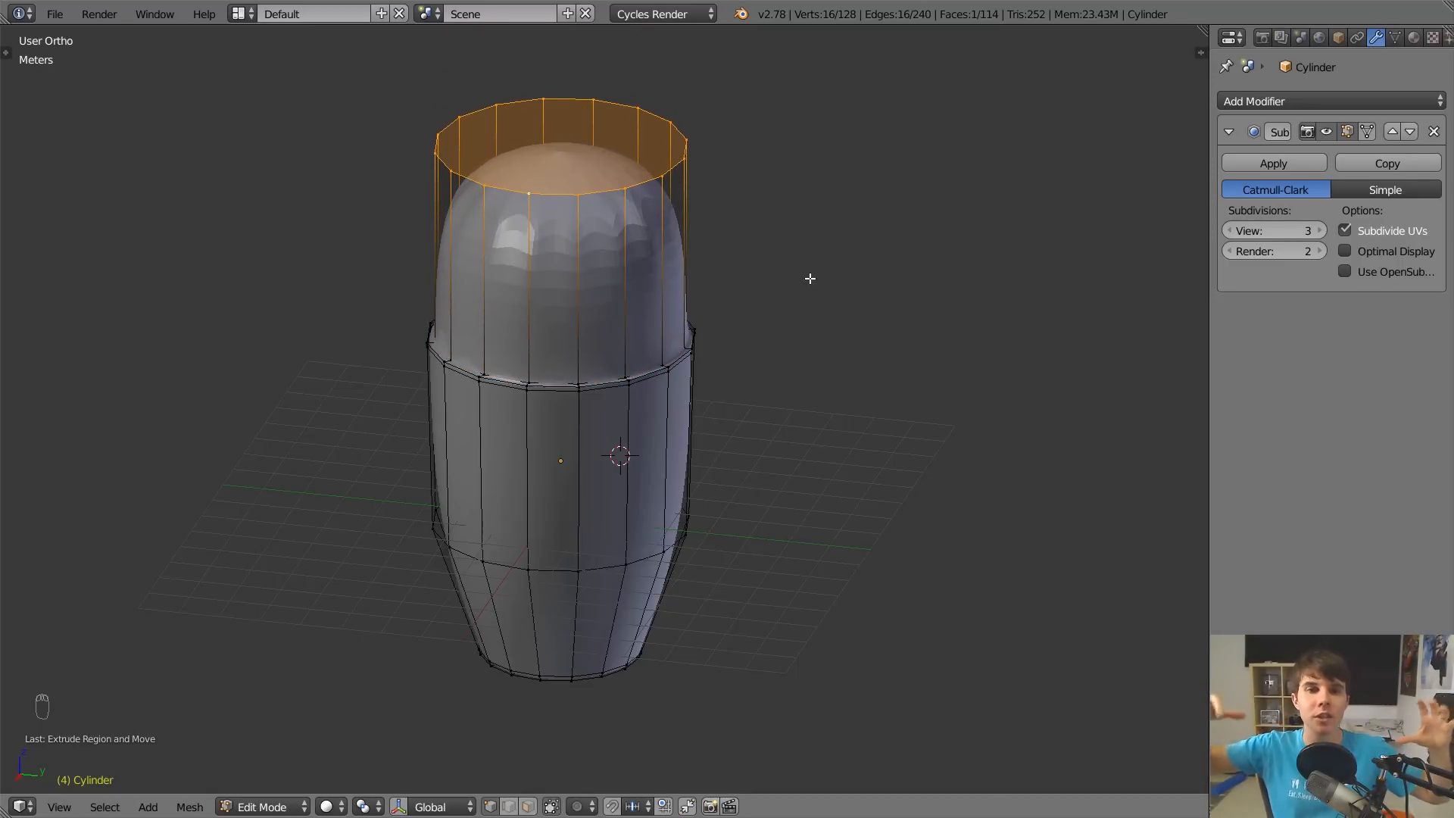
left_click(546, 381, "alt")
left_click(550, 195, "alt+shift")
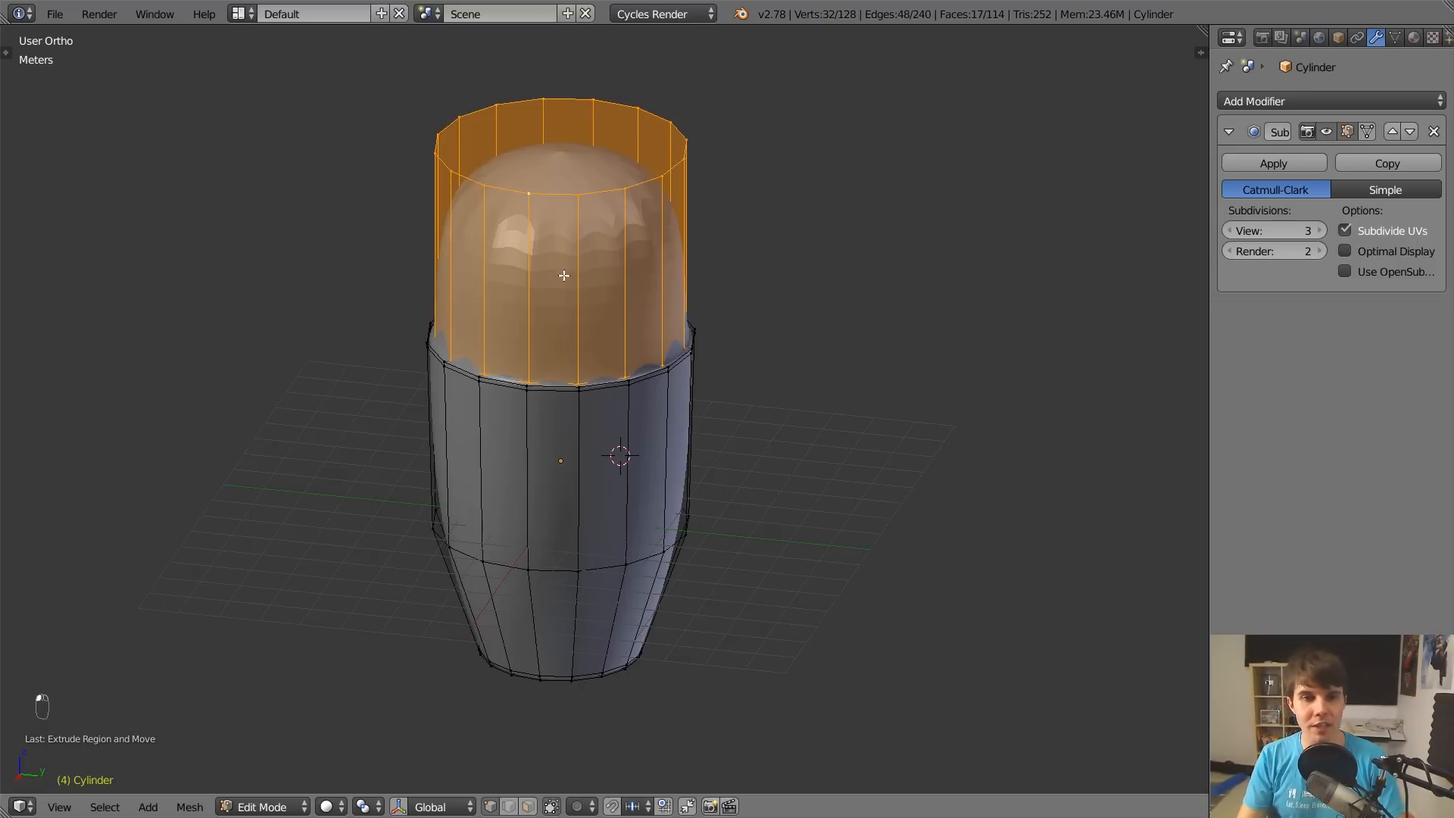
key("a")
Extrude the top face twice more, rotating and moving each new end so the tube bends sideways.
left_click(606, 191, "alt")
scroll(662, 224, "down", 4)
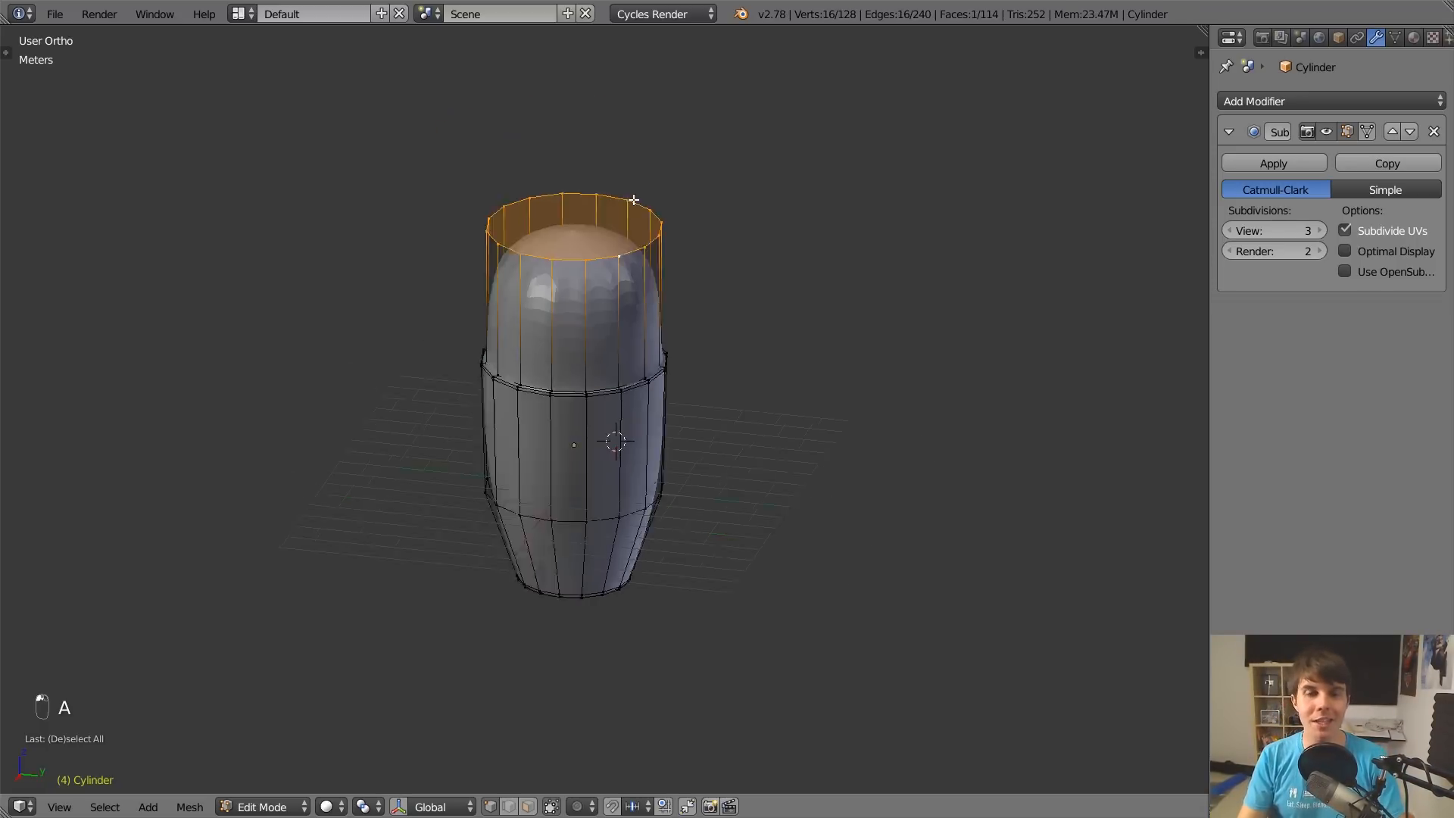
key("e")
key("r")
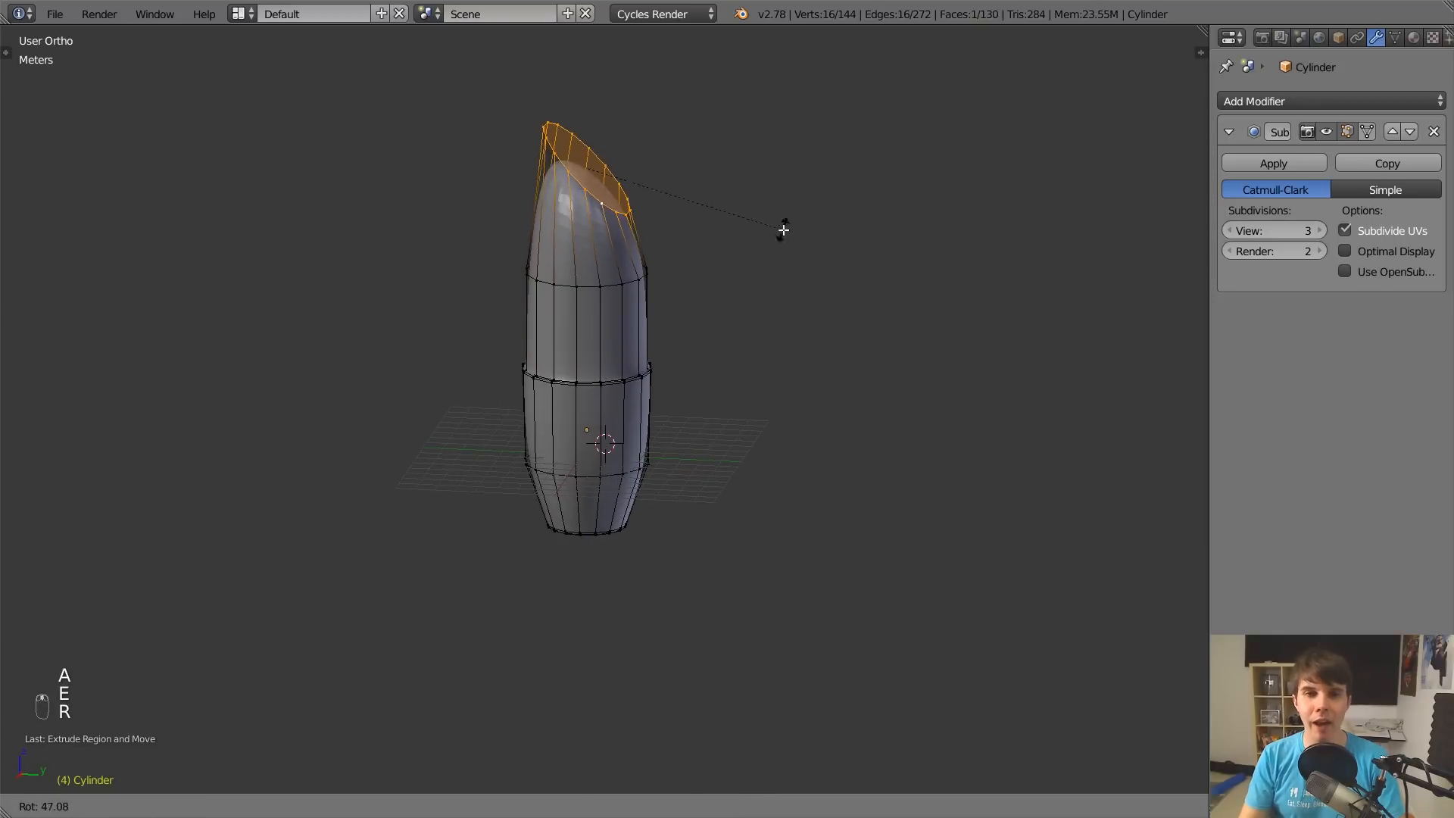
key("g")
key("e")
key("g")
left_click(1103, 344)
key("r")
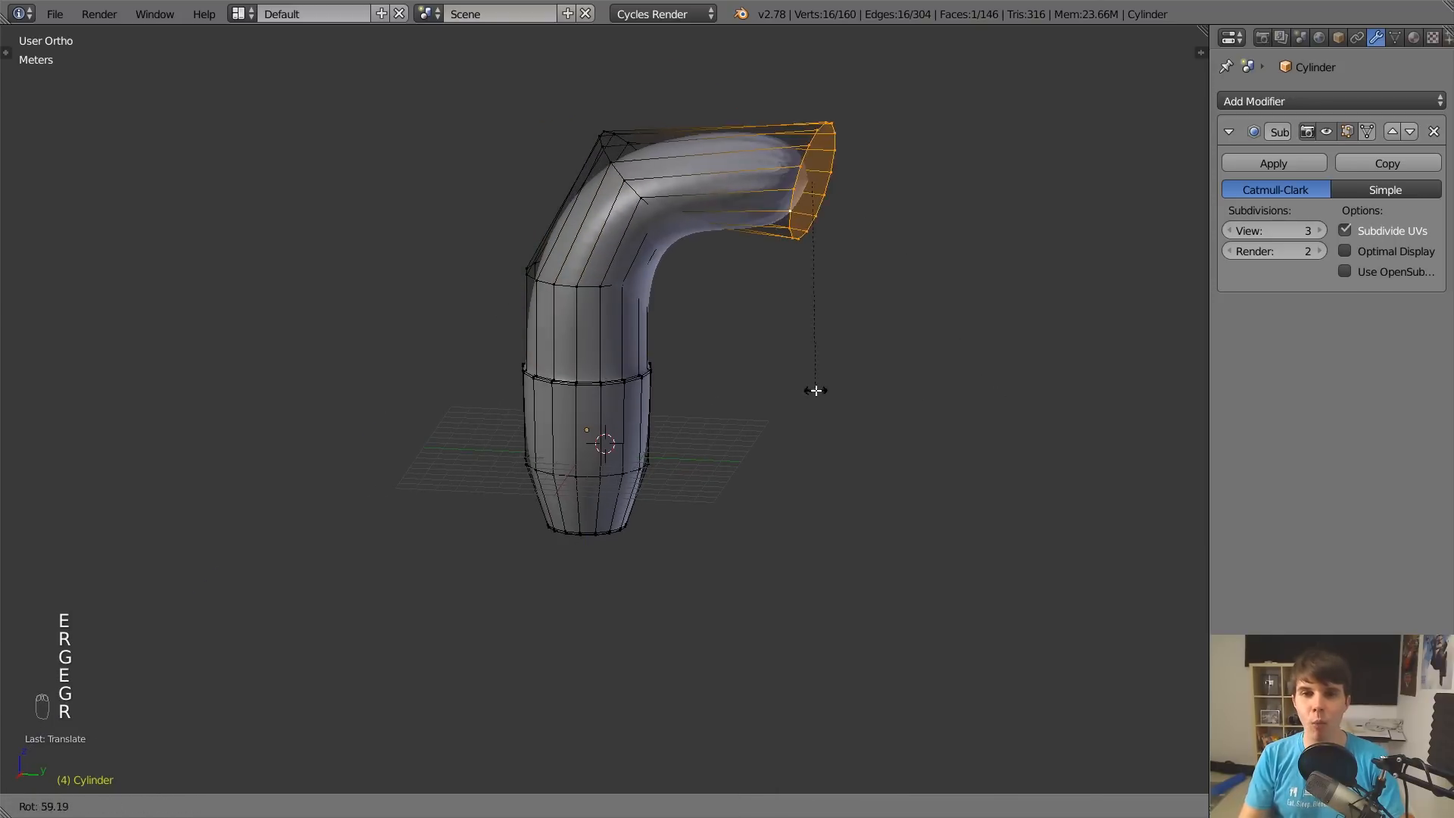
left_click(805, 432)
Extrude the bent tube's end face outward by one section and rotate it to curve downward.
key("e")
left_click(964, 489)
key("r")
left_click(860, 276)
Try extruding the tube's end face further downward, check it in Object Mode, and undo that extrusion.
key("e")
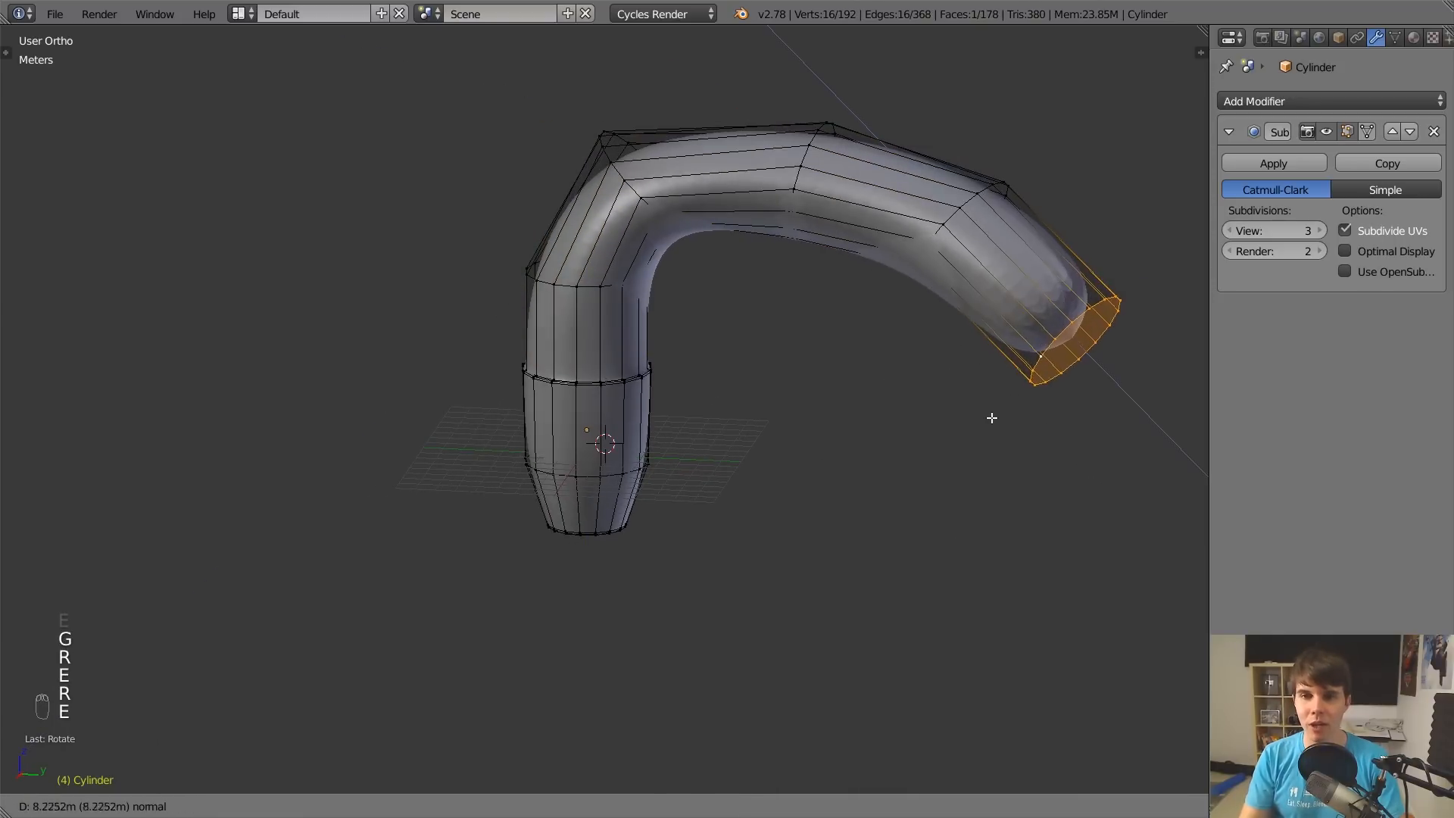
left_click(992, 432)
key("Tab")
key("Tab")
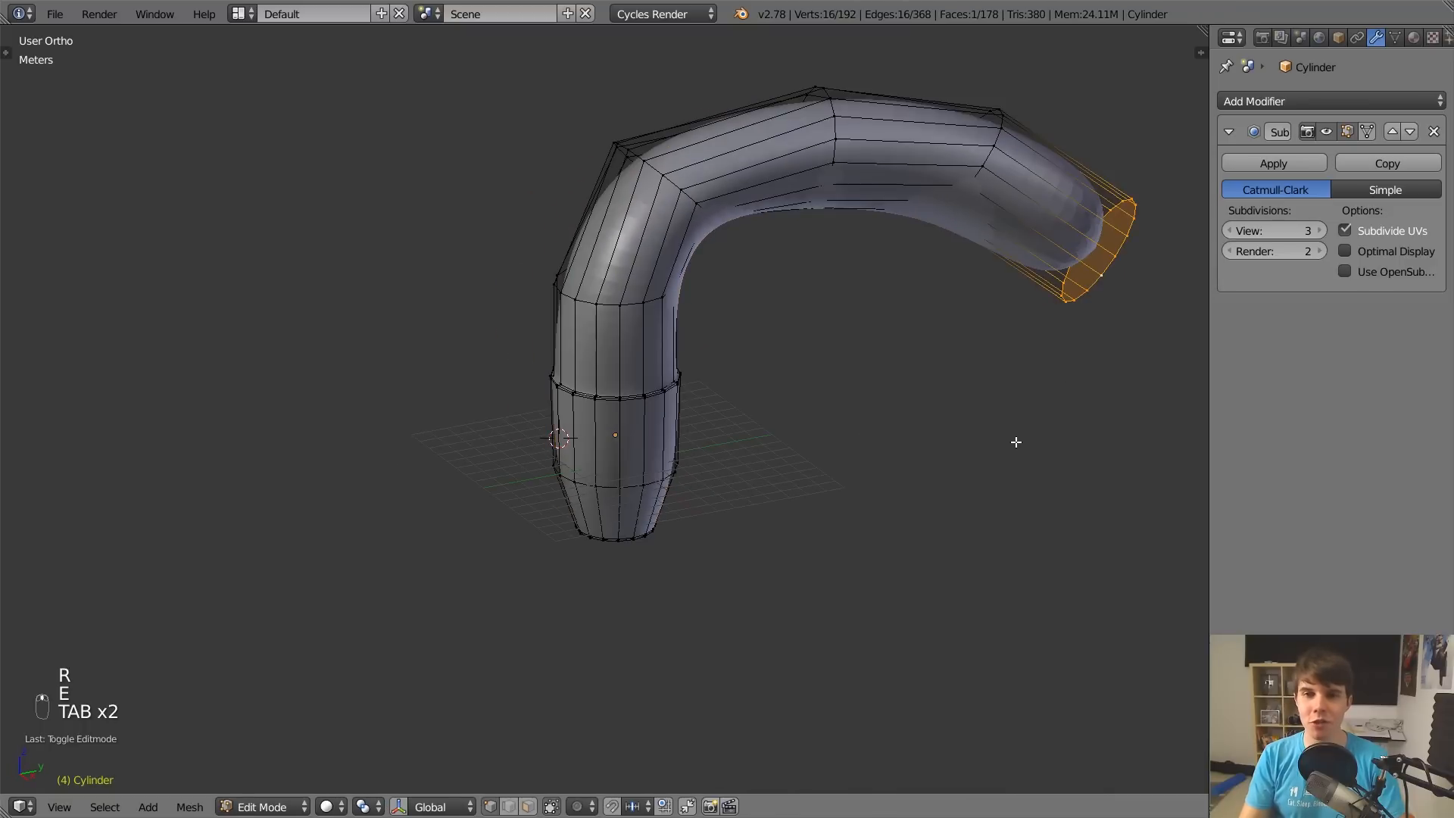
key("ctrl+z")
key("ctrl+z")
Extend the tube's end with three extrusions to the cursor, dipping down and curving back up.
middle_click_drag(960, 378, 765, 326, "shift")
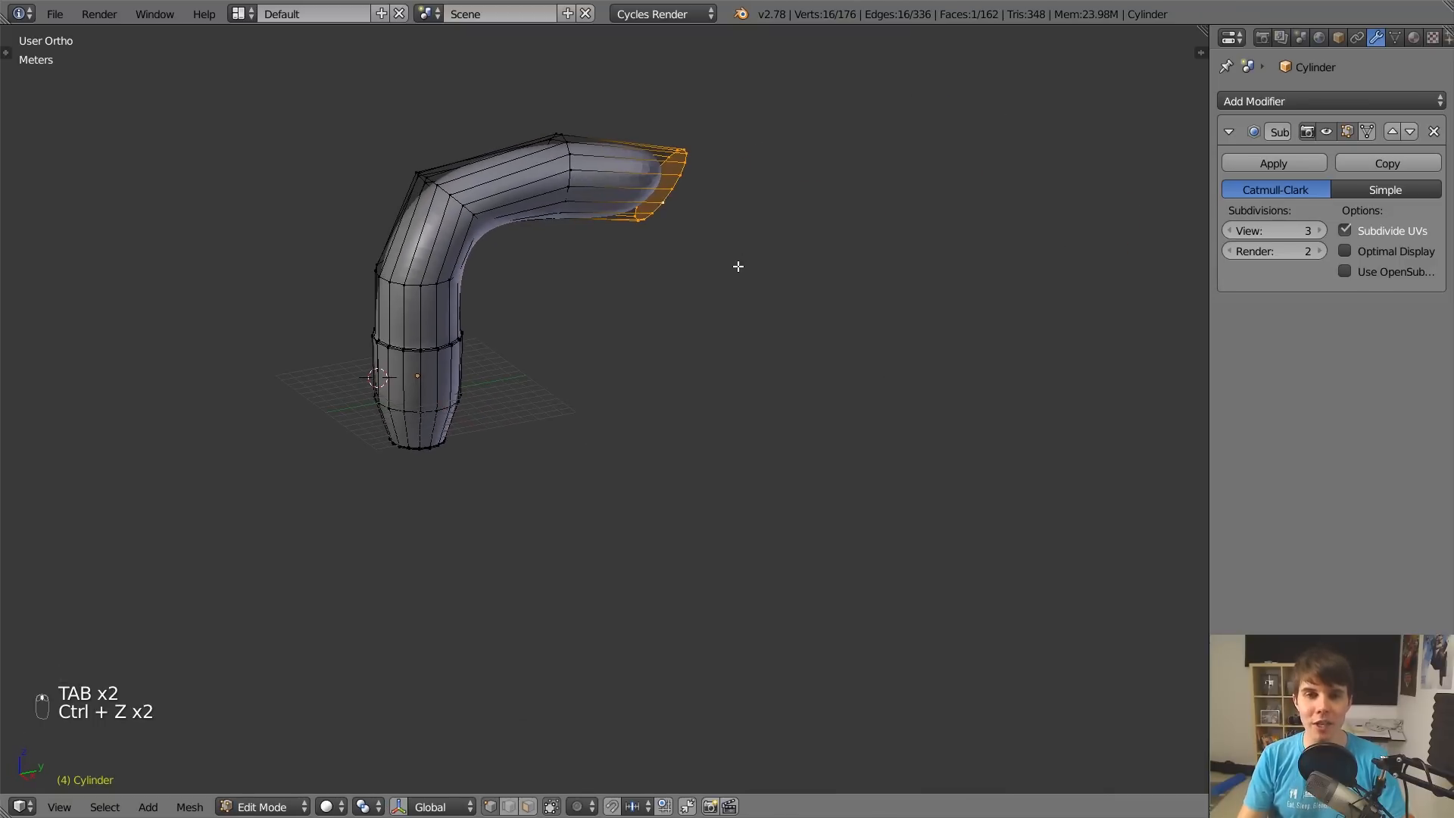
right_click(845, 266, "ctrl")
right_click(970, 218, "ctrl")
right_click(1068, 122, "ctrl")
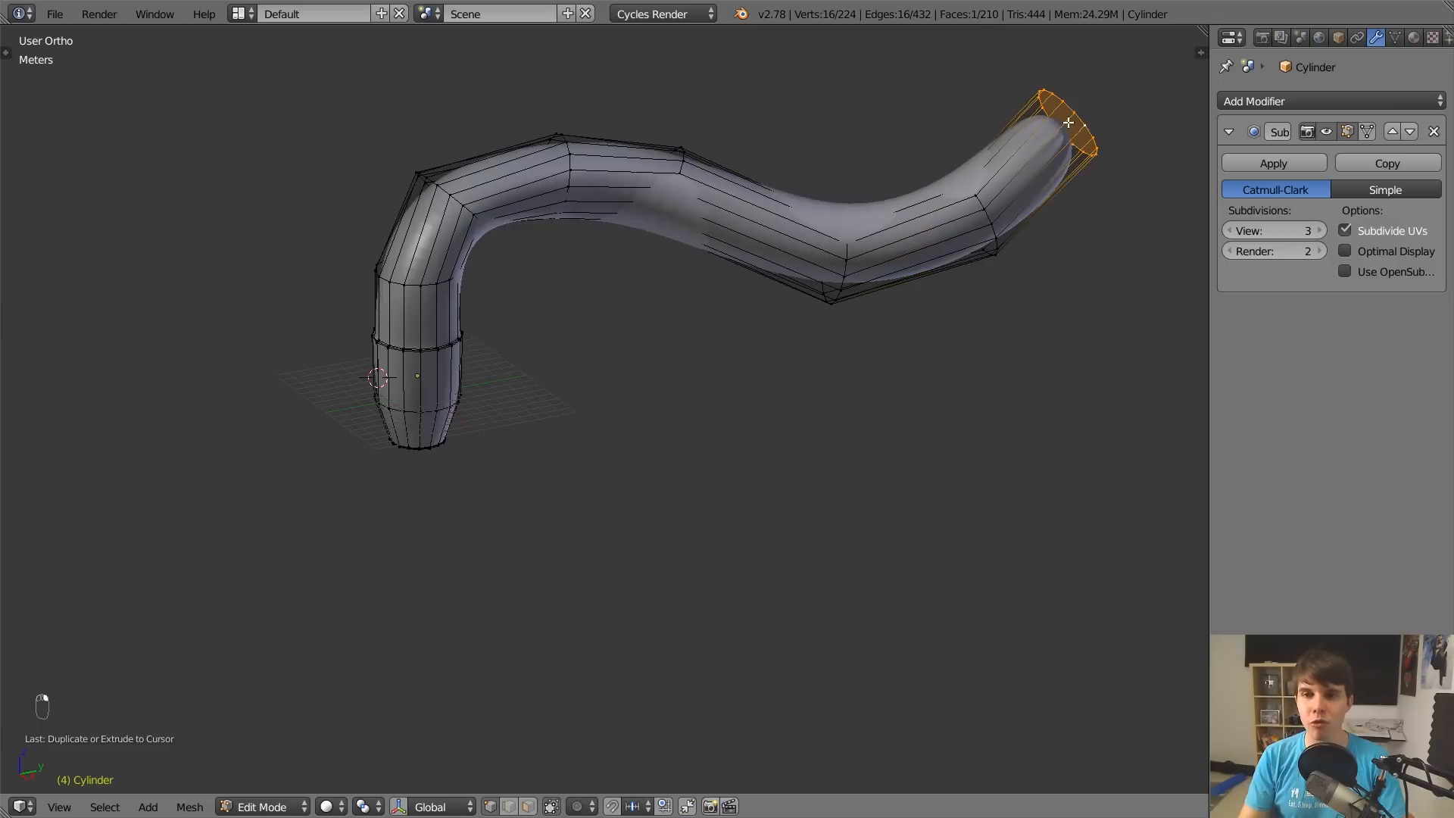
Extend the tube's end with five extrusions to the cursor, looping it back over itself, and check it in Object Mode.
right_click(947, 46, "ctrl")
right_click(804, 60, "ctrl")
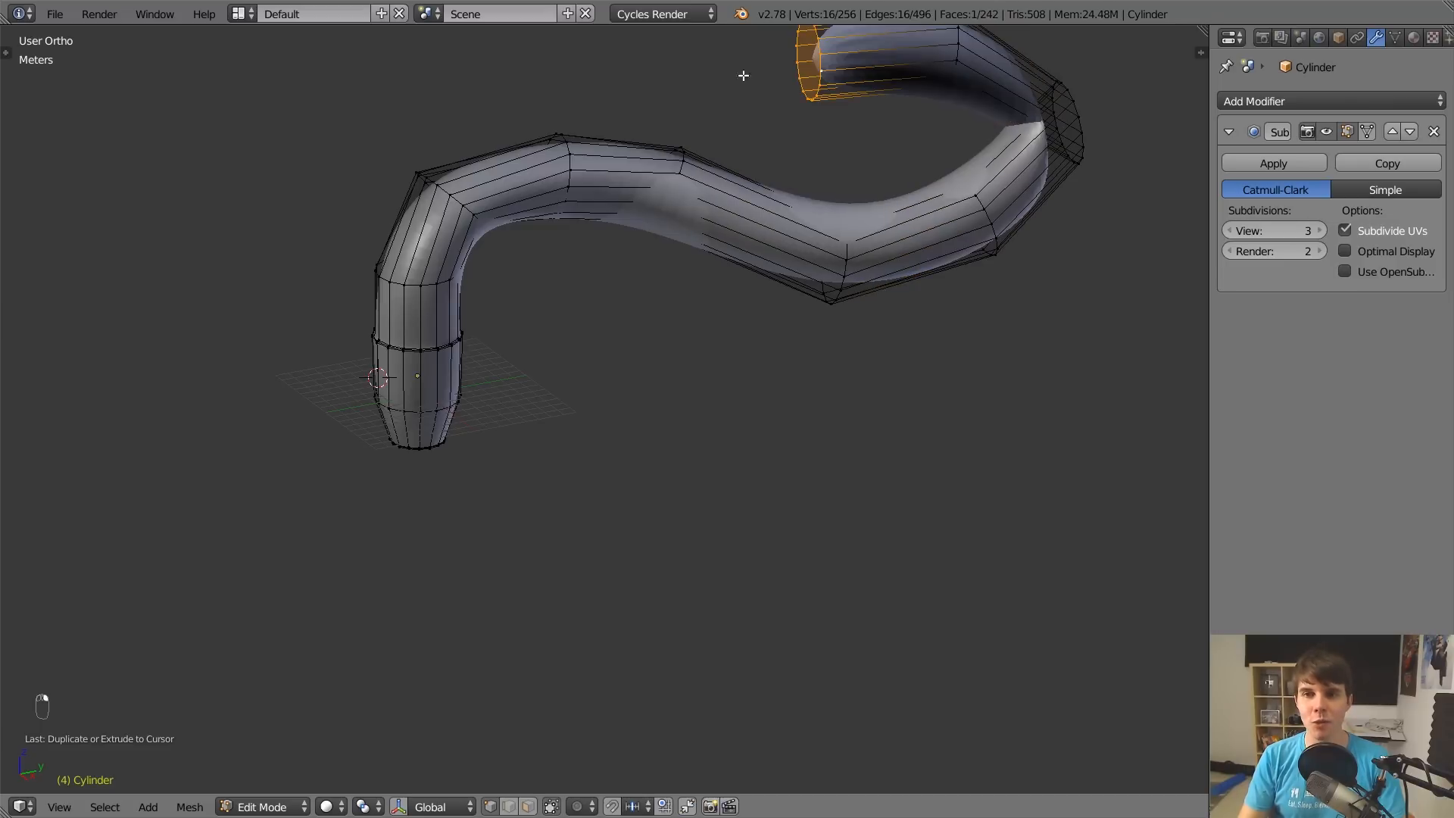
right_click(670, 100, "ctrl")
right_click(714, 260, "ctrl")
right_click(953, 473, "ctrl")
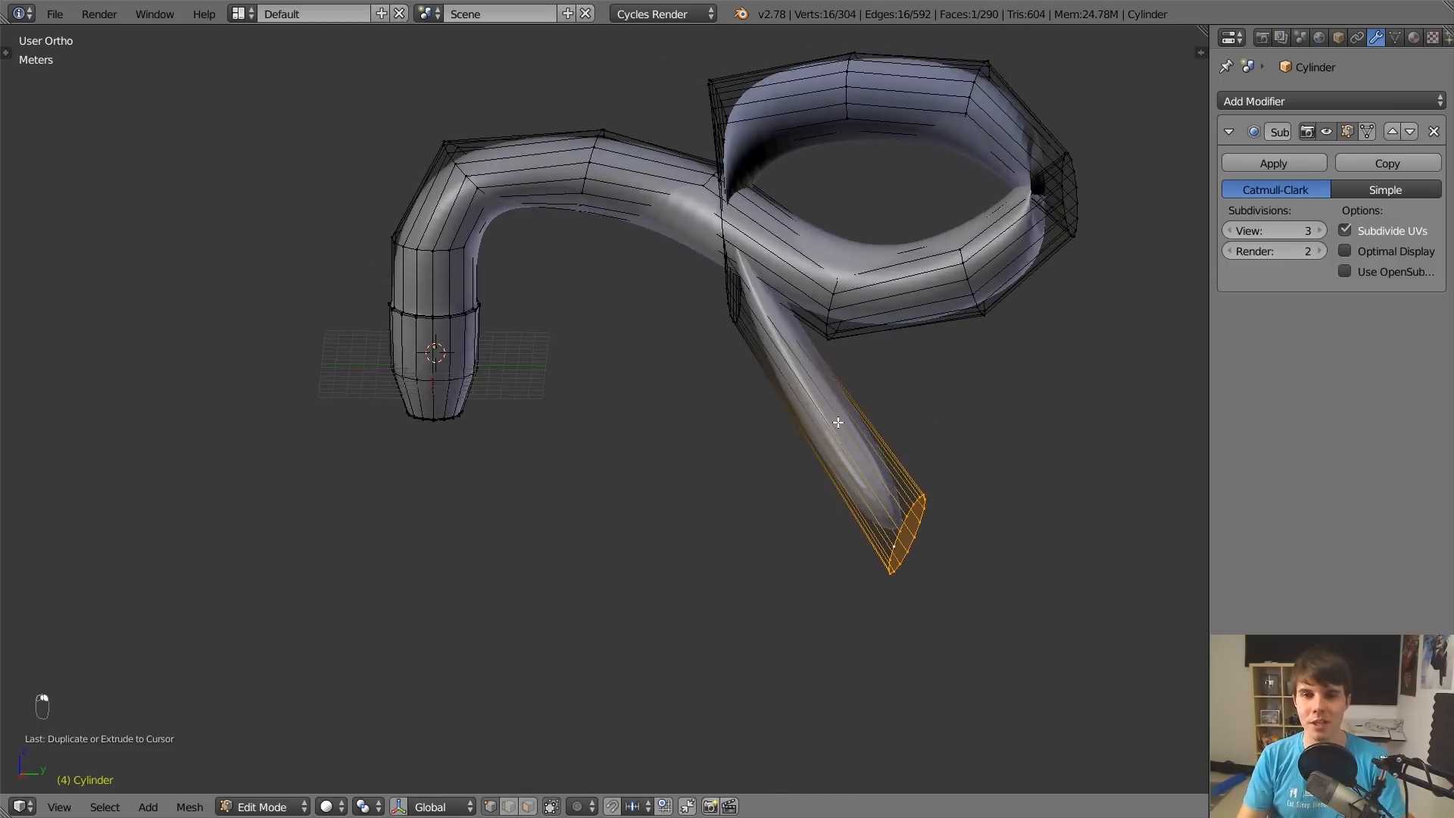
key("Tab")
key("Tab")
Undo all the tube extrusions back to the plain mug body with its inset top face selected.
key("ctrl+z")
key("ctrl+z")
key("ctrl+z")
key("ctrl+z")
key("ctrl+z")
key("ctrl+z")
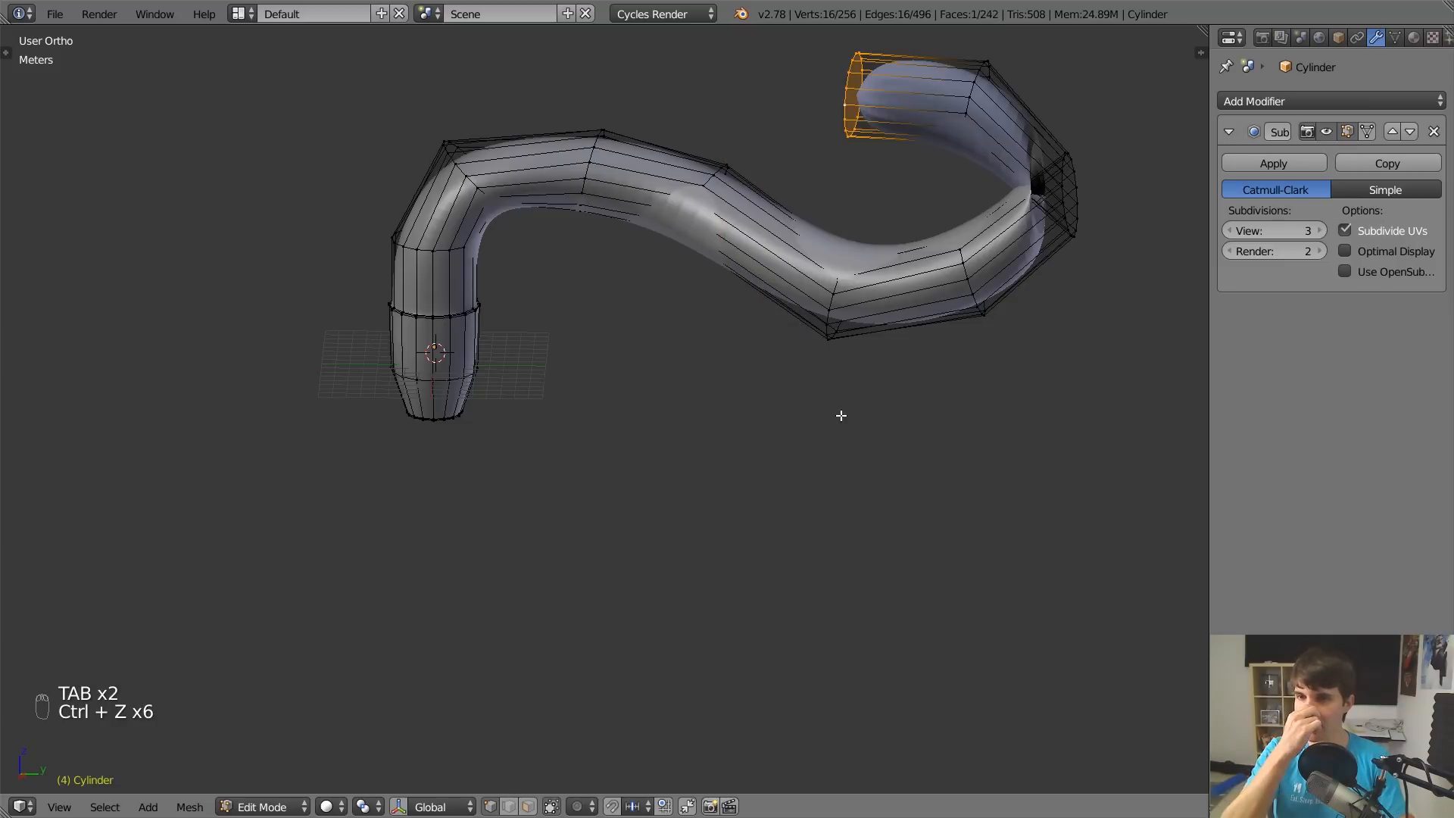
key("ctrl+z")
key("ctrl+z")
key("ctrl+z")
key("ctrl+z")
key("ctrl+z")
key("ctrl+z")
key("ctrl+z")
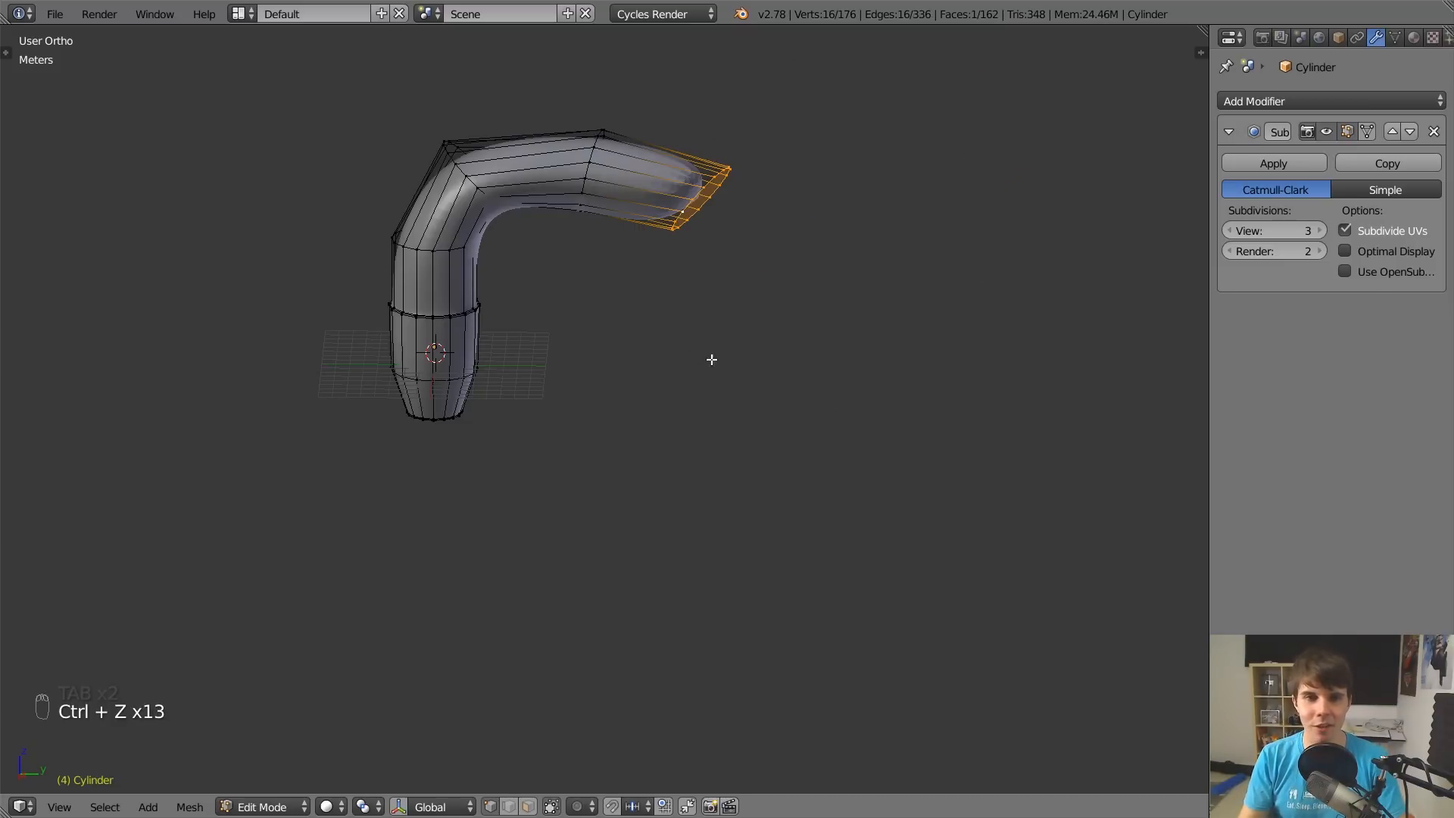
key("ctrl+z")
key("ctrl+z")
key("ctrl+z")
key("ctrl+z")
key("ctrl+z")
key("ctrl+z")
key("ctrl+z")
key("ctrl+z")
key("ctrl+z")
key("ctrl+z")
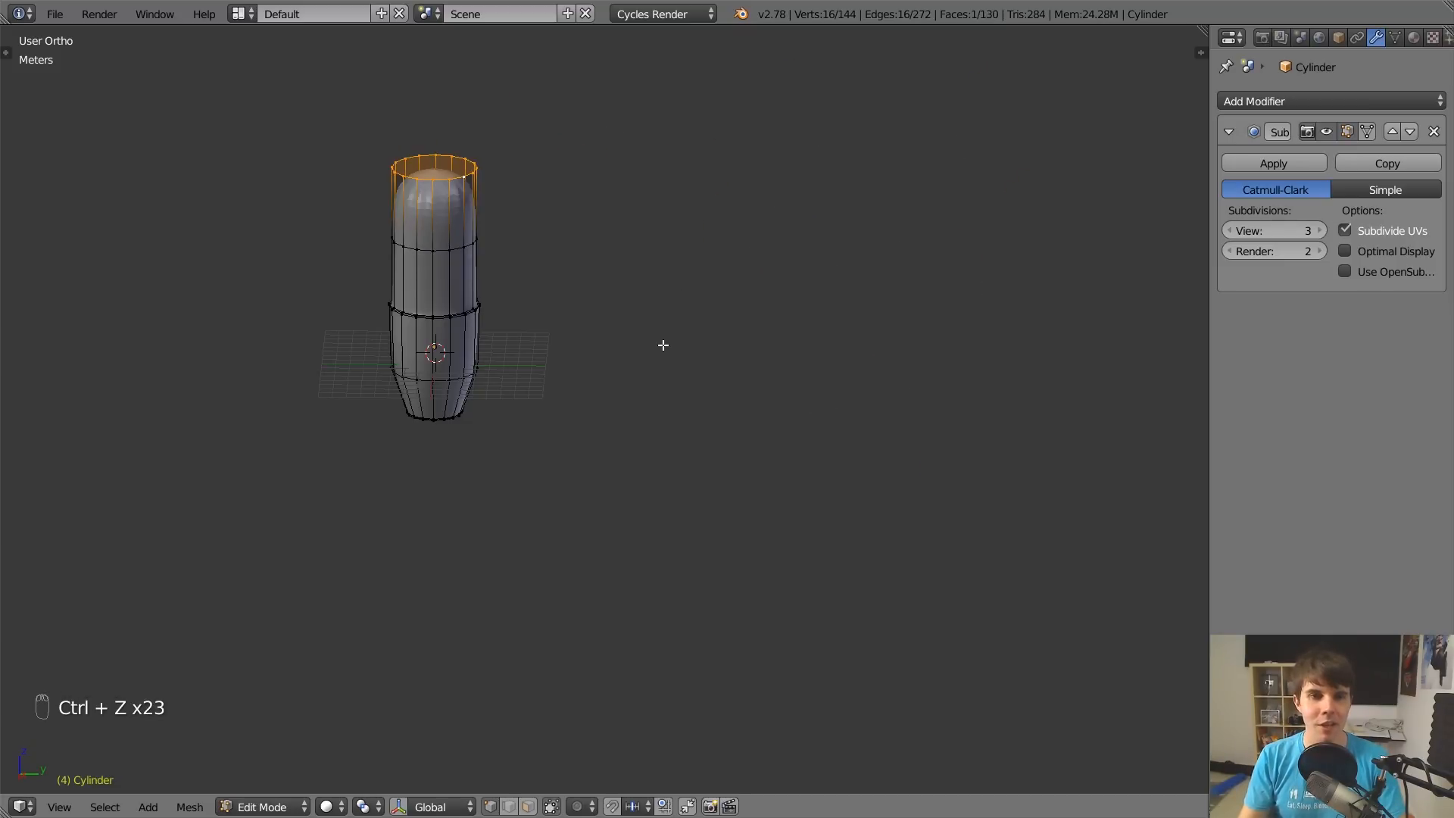
key("ctrl+z")
key("ctrl+z")
key("ctrl+z")
key("ctrl+z")
key("ctrl+z")
key("ctrl+z")
key("ctrl+z")
key("ctrl+z")
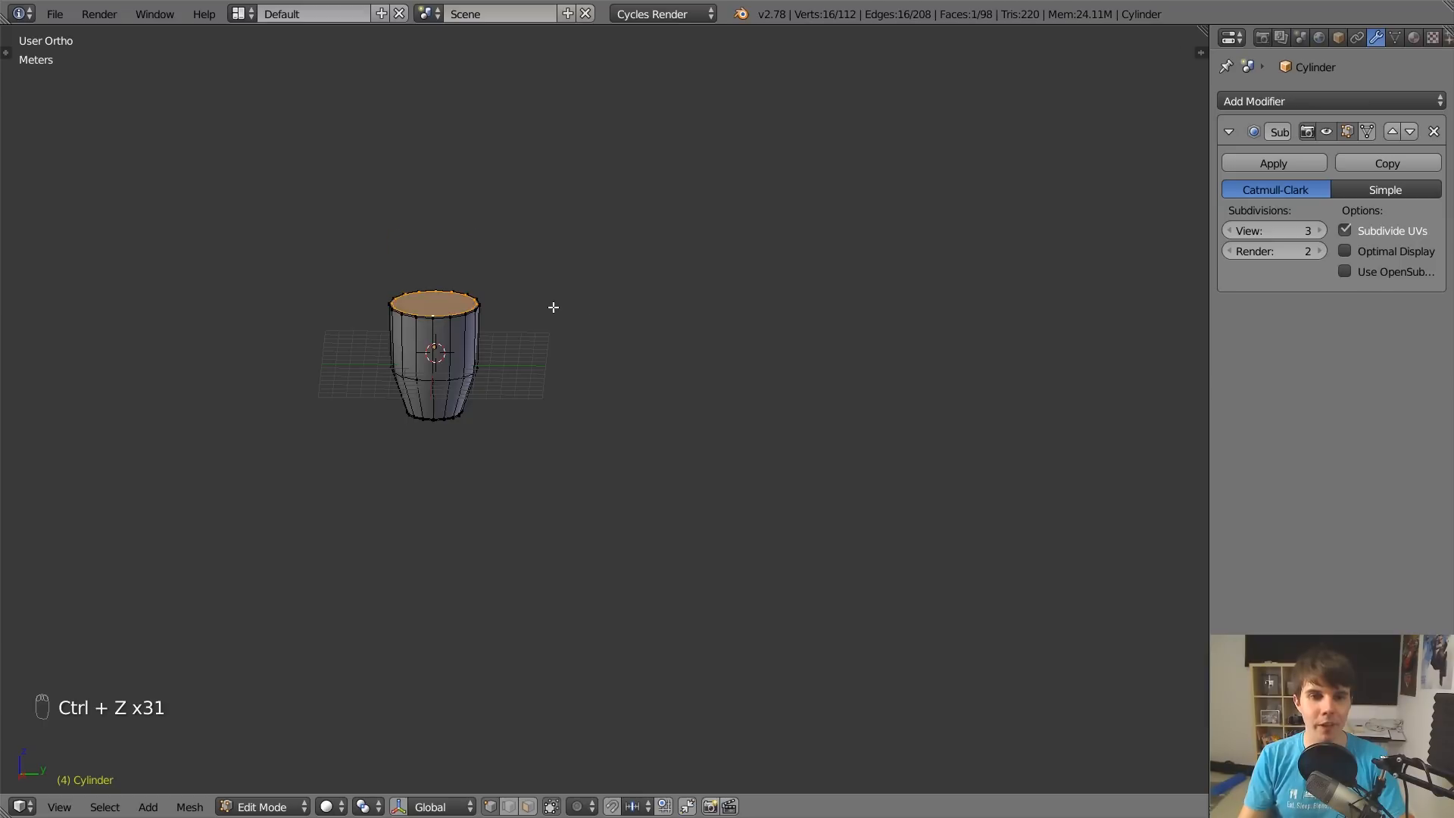
Extrude the inset top face straight down inside the mug body to hollow it out.
scroll(547, 310, "up", 4)
middle_click_drag(350, 271, 767, 511, "shift")
scroll(788, 521, "up", 5)
middle_click_drag(882, 566, 739, 446, "shift")
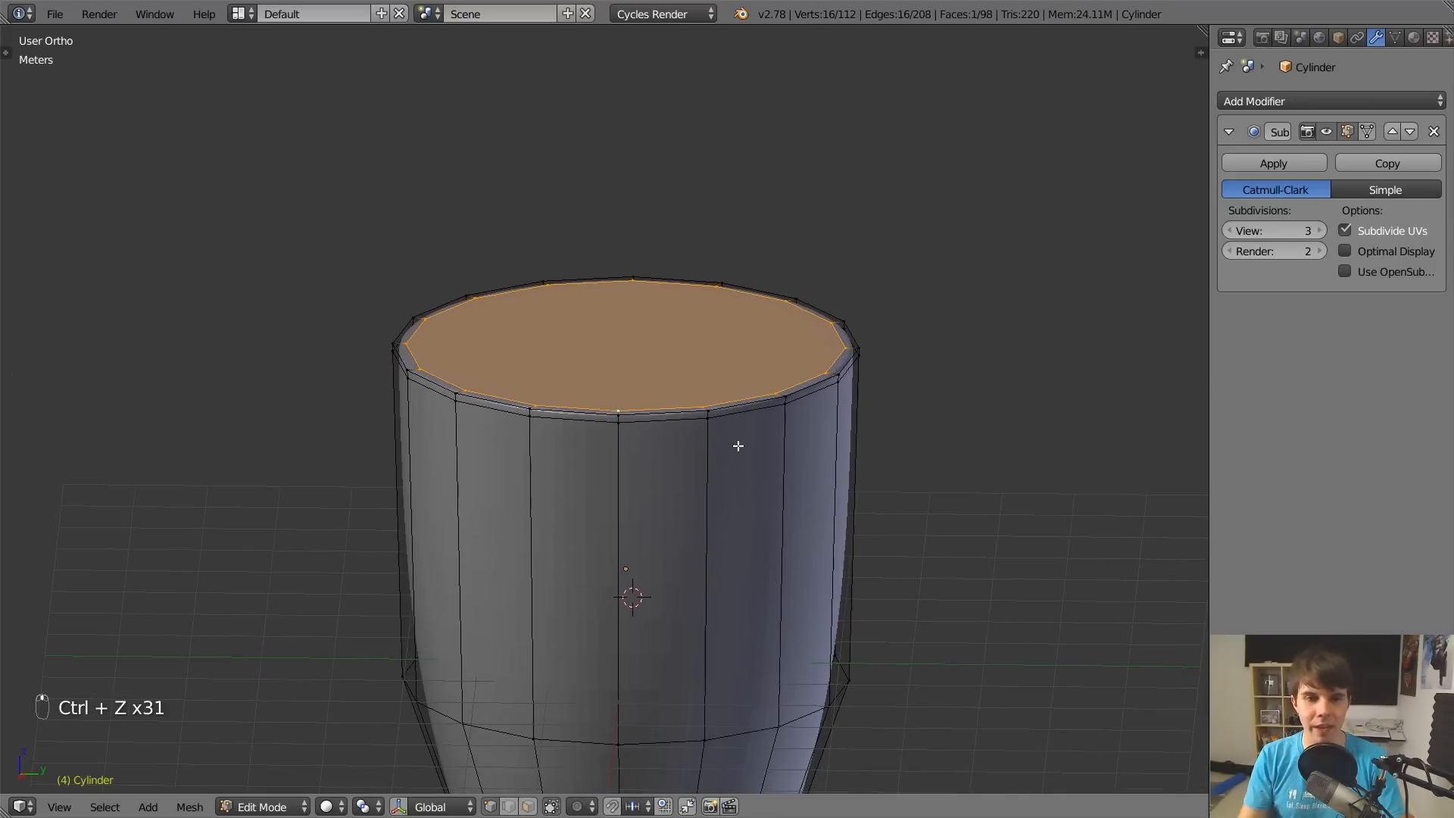
key("e")
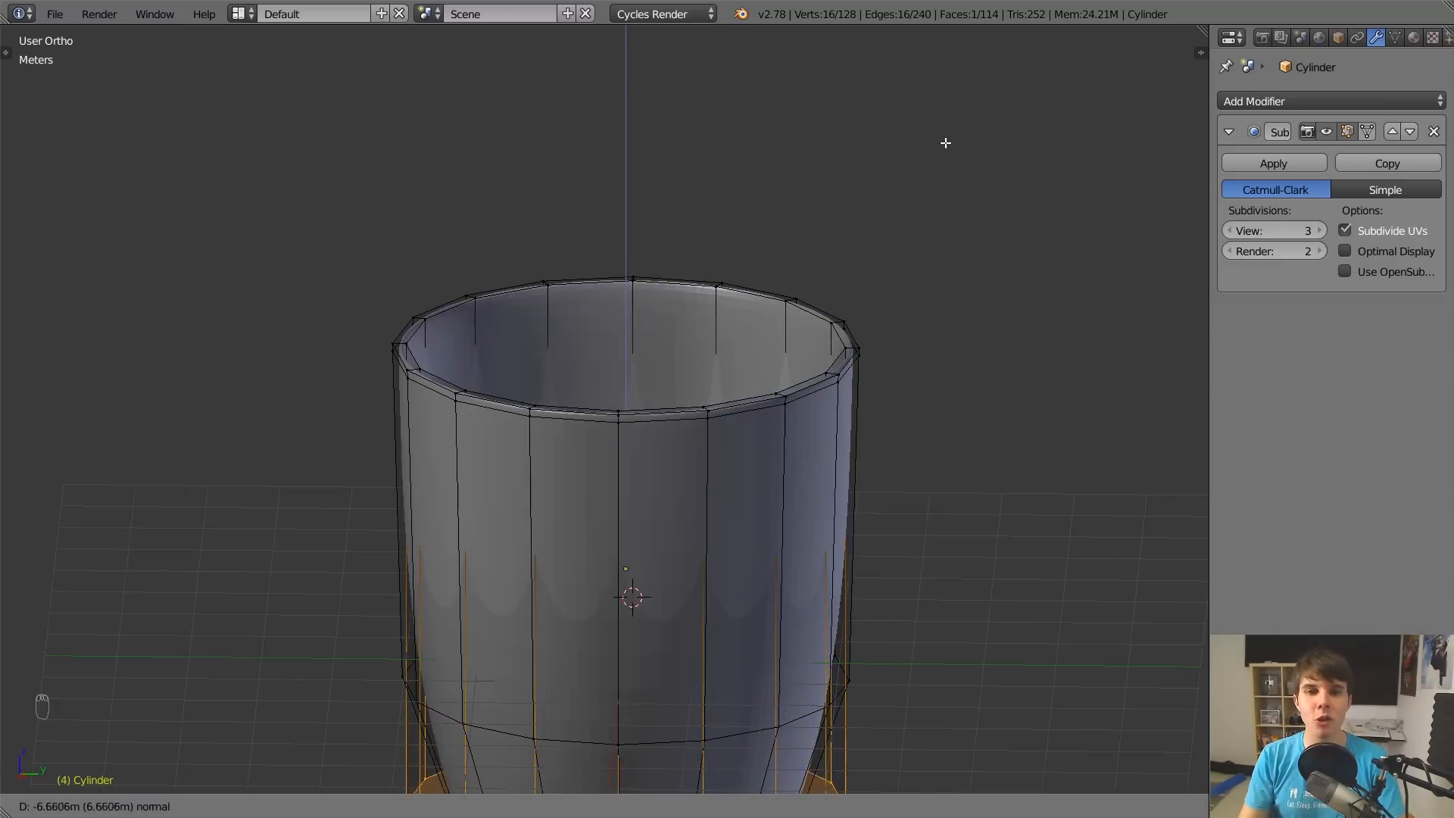
left_click(961, 186)
In front view, move the extruded inner floor about 60 cm down along the Z axis to just above the mug's base.
scroll(931, 265, "down", 3)
middle_click_drag(900, 334, 888, 81, "shift")
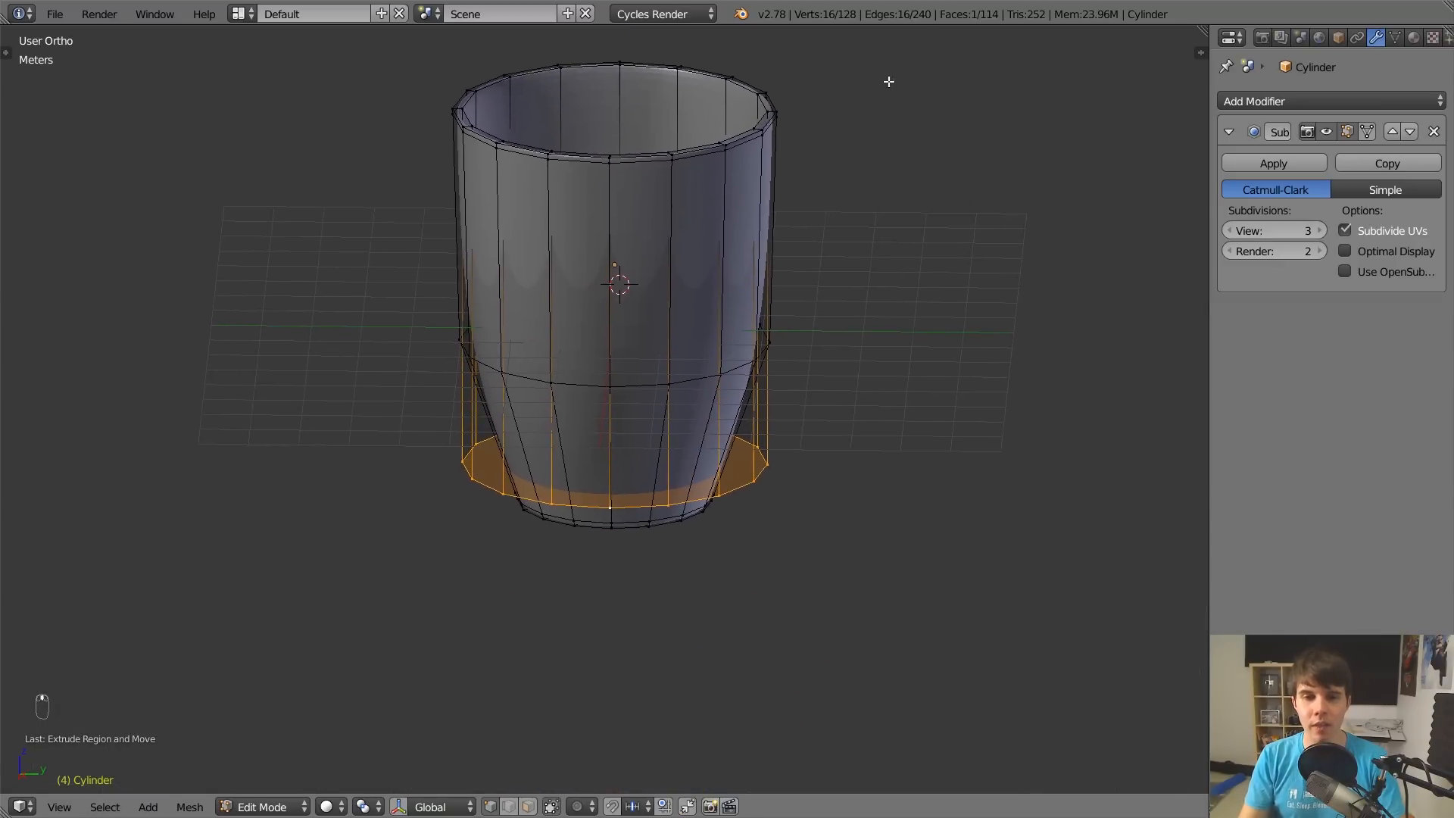
scroll(816, 123, "up", 3)
key("KP_1")
scroll(808, 124, "down", 3)
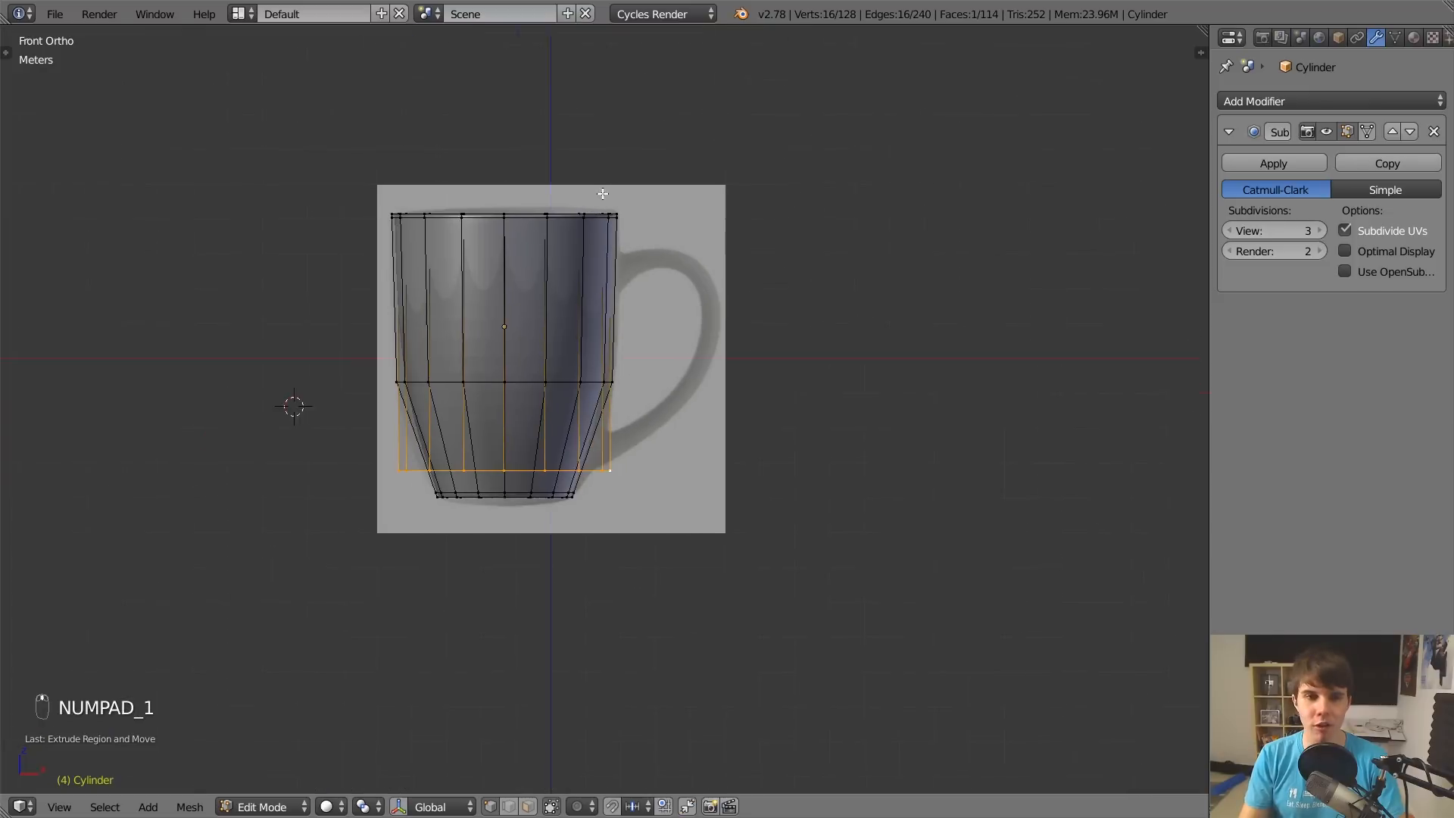
middle_click_drag(598, 204, 728, 99, "shift")
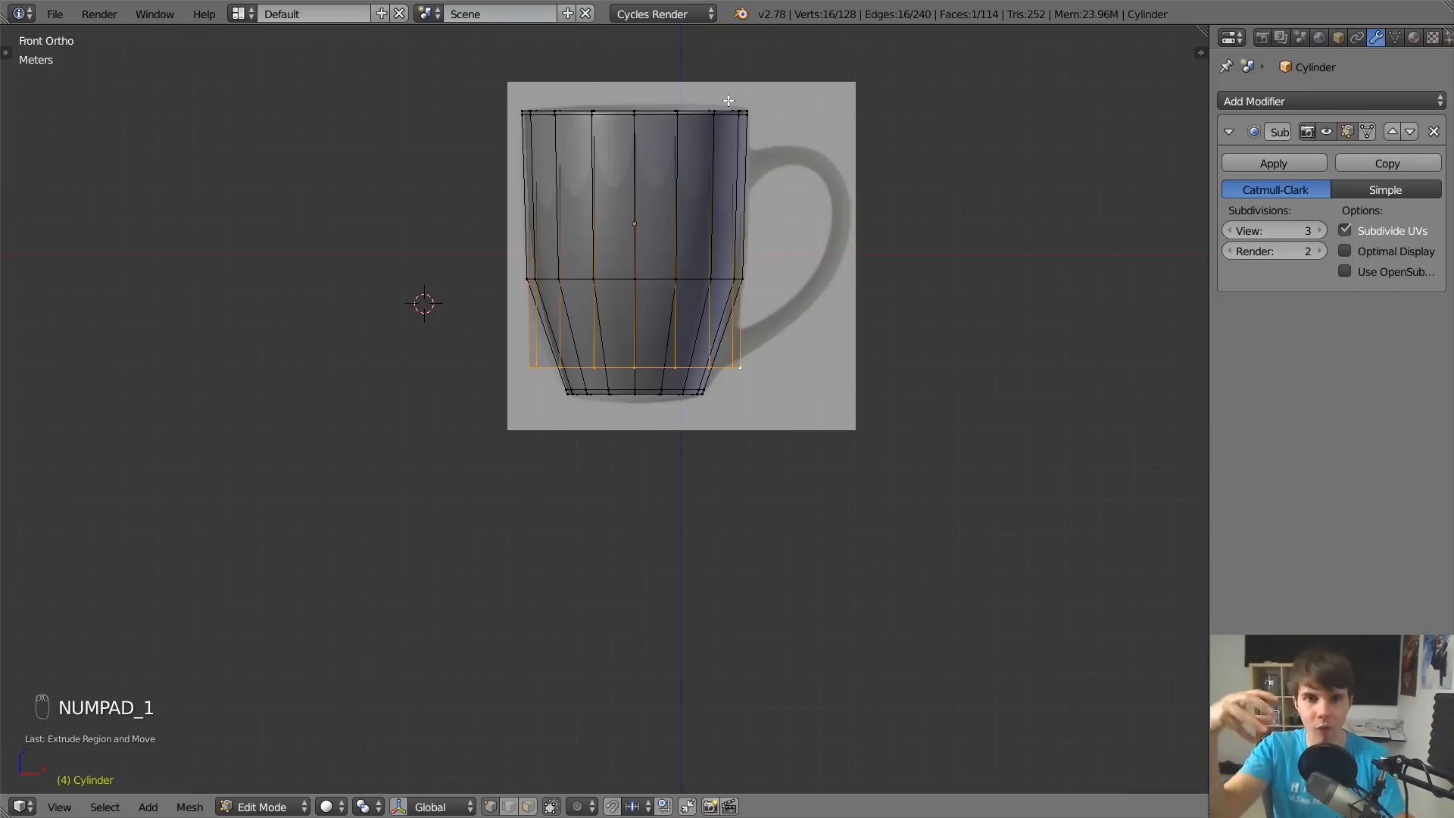
scroll(737, 124, "up", 3)
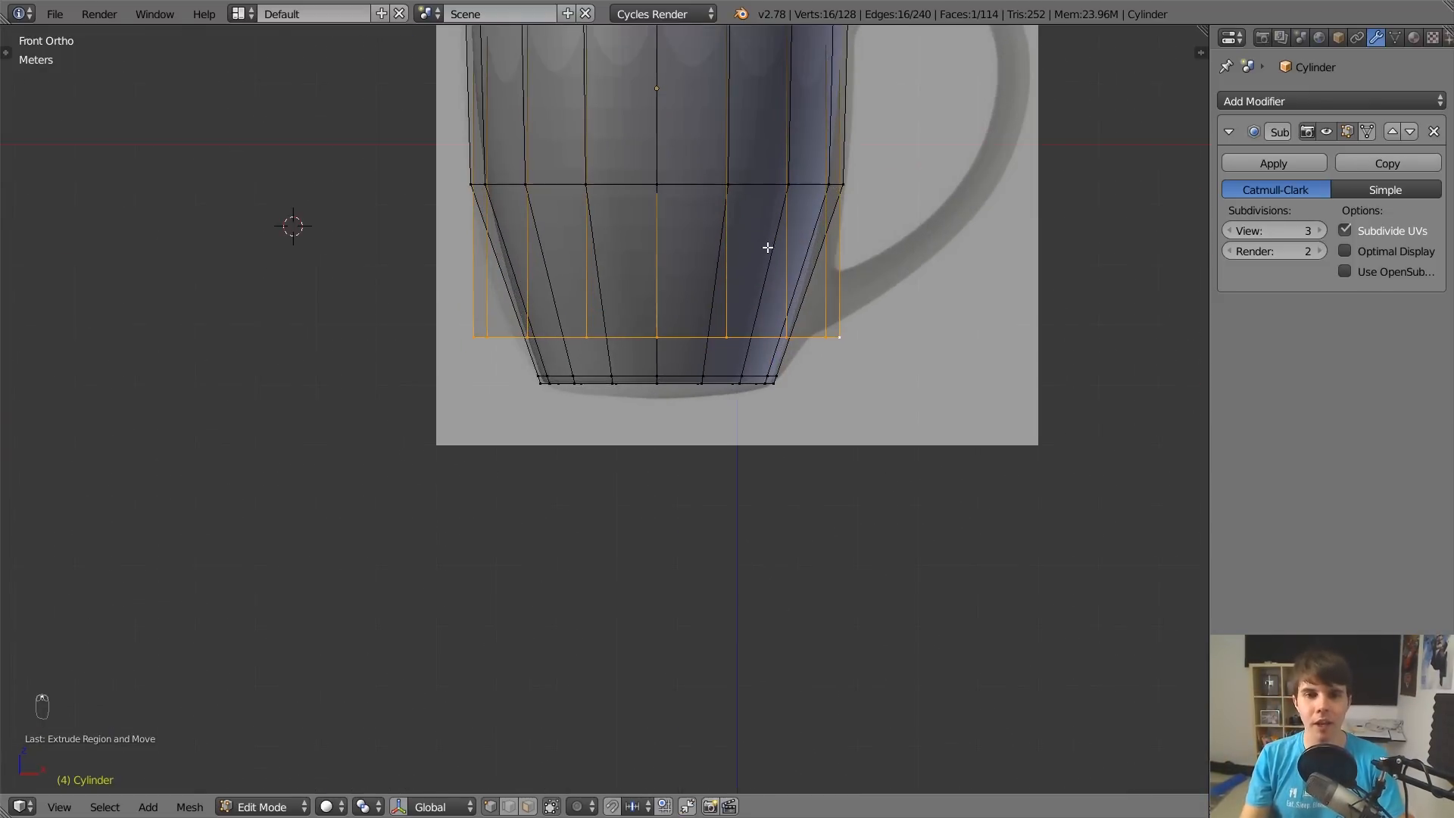
middle_click_drag(766, 247, 750, 377, "shift")
scroll(679, 374, "down", 4)
scroll(687, 371, "up", 2)
key("g")
middle_click(739, 432)
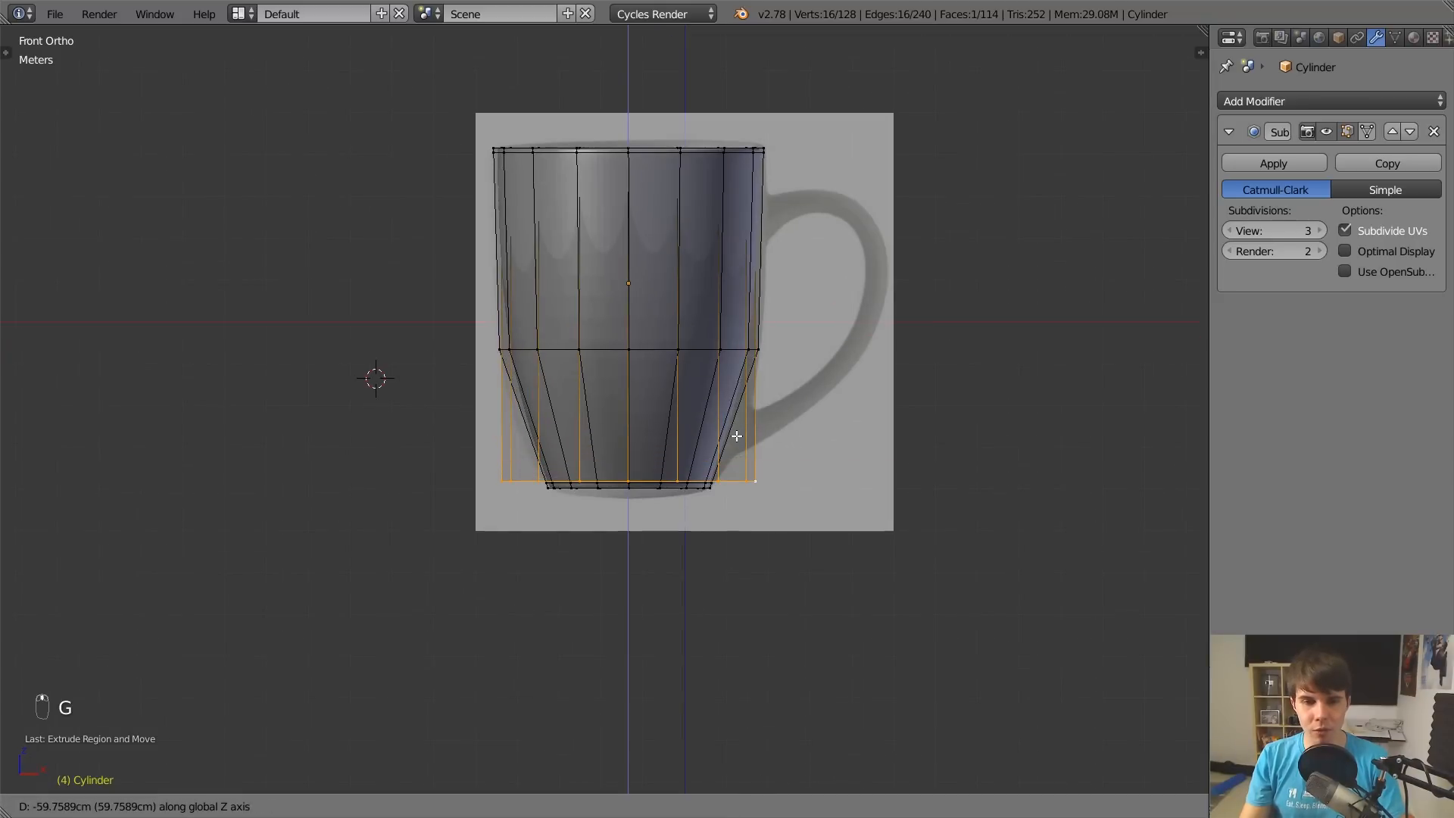
left_click(737, 436)
Examine the hollowed mug in Object Mode and wireframe, comparing its interior with the outer wall and the reference image.
key("Tab")
middle_click_drag(805, 314, 768, 249)
scroll(635, 373, "up", 2)
key("KP_1")
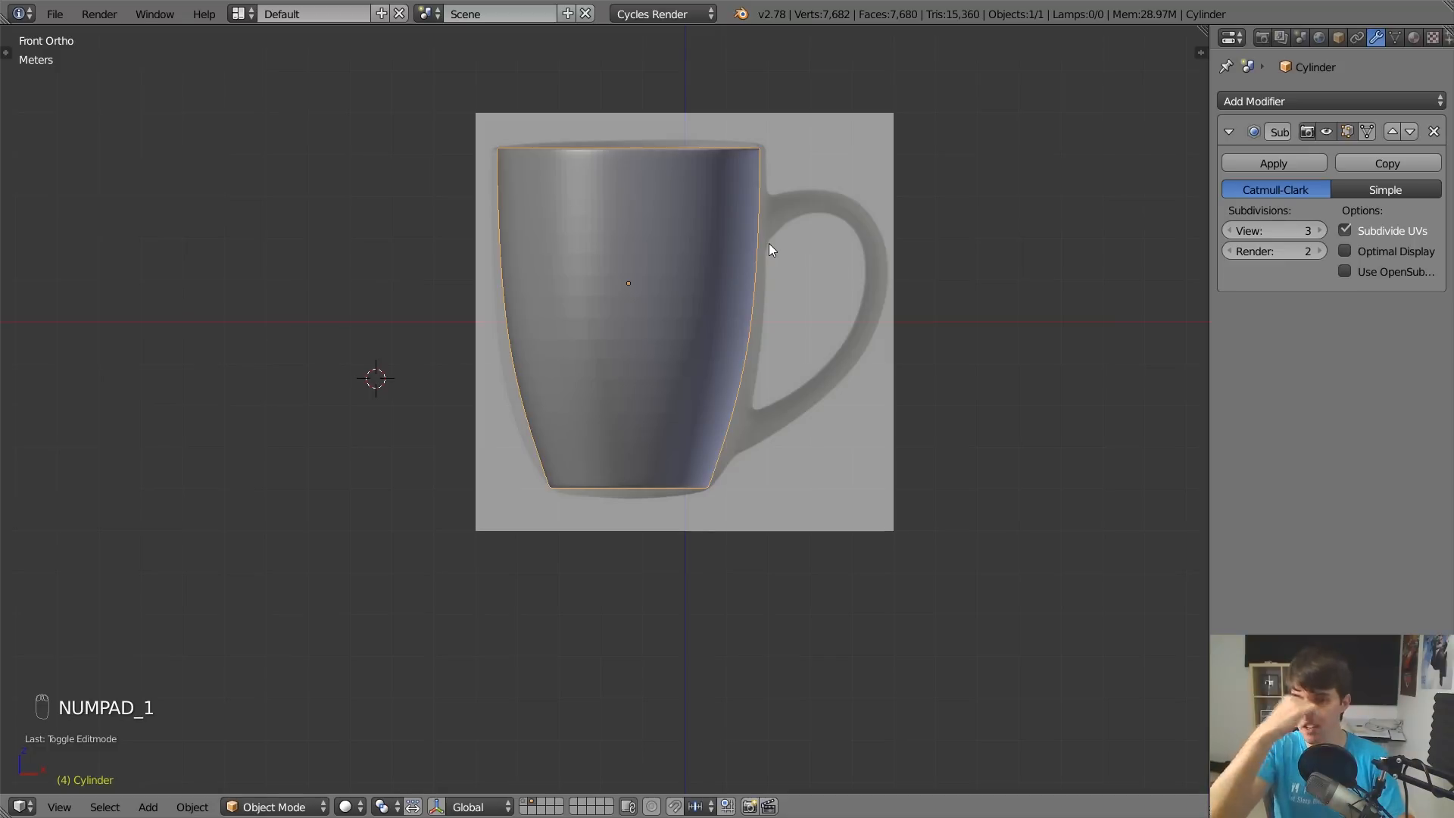
key("Tab")
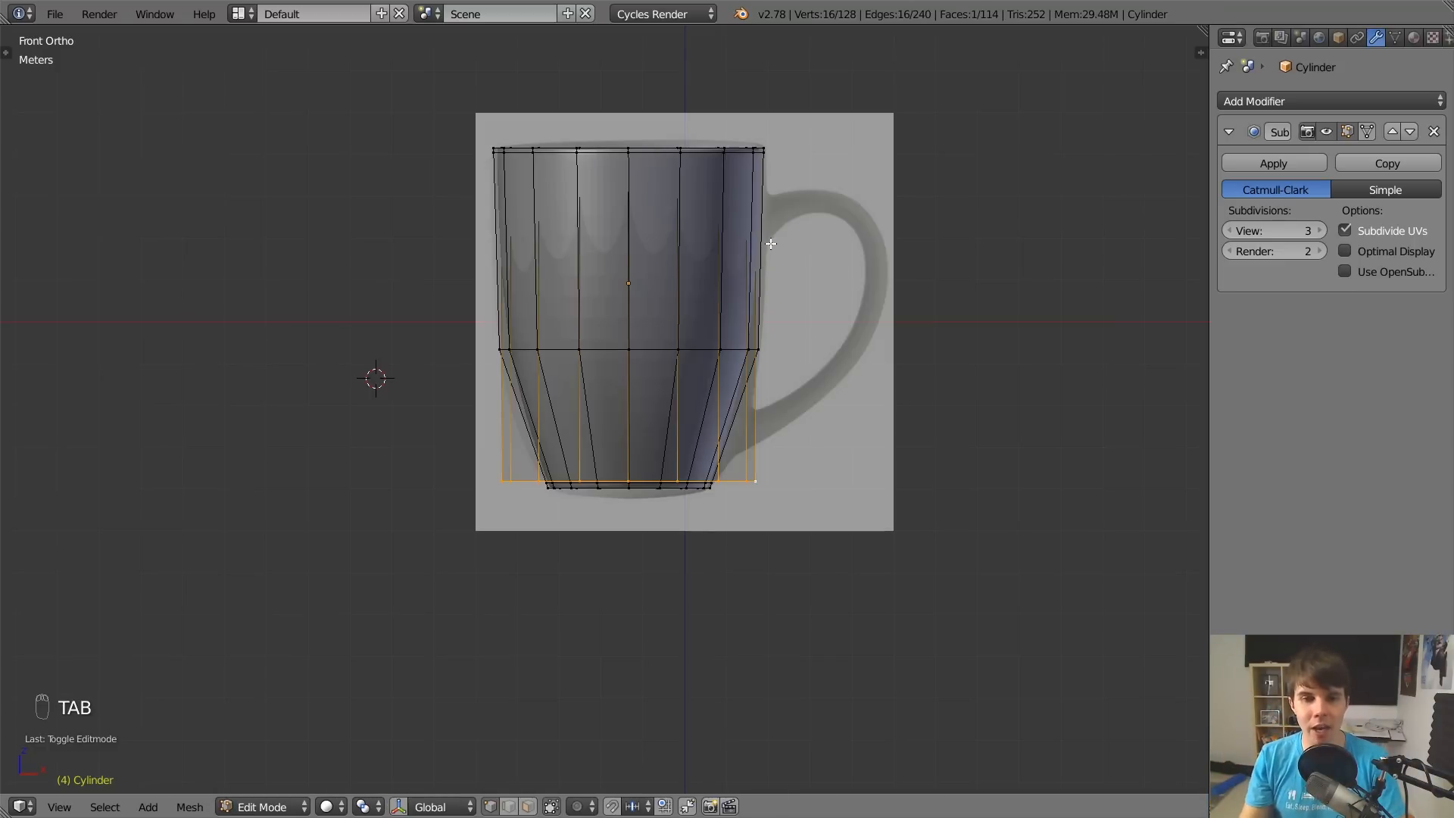
key("z")
scroll(781, 325, "up", 2)
key("Tab")
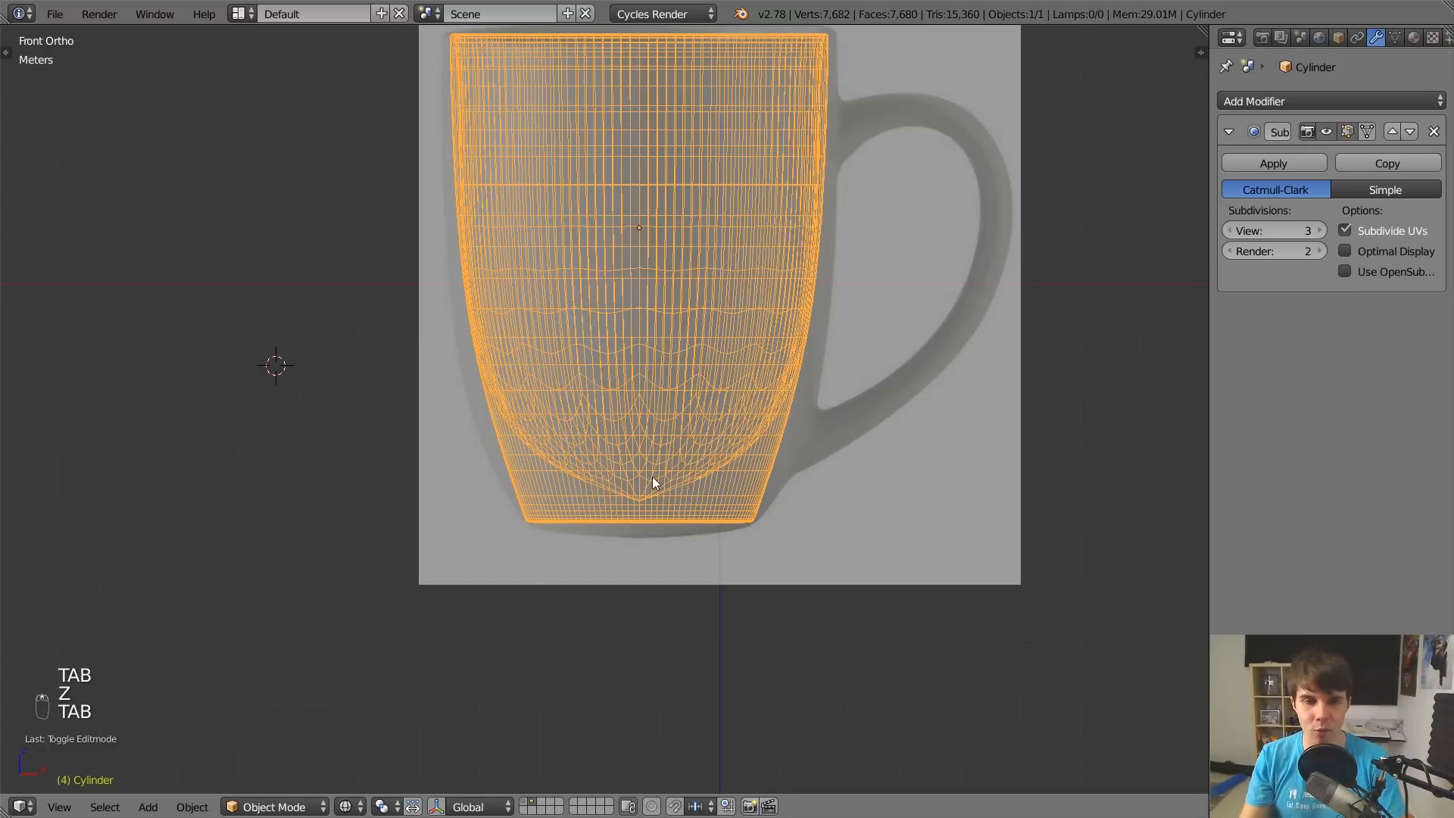
scroll(666, 454, "up", 1)
key("z")
key("z")
key("Tab")
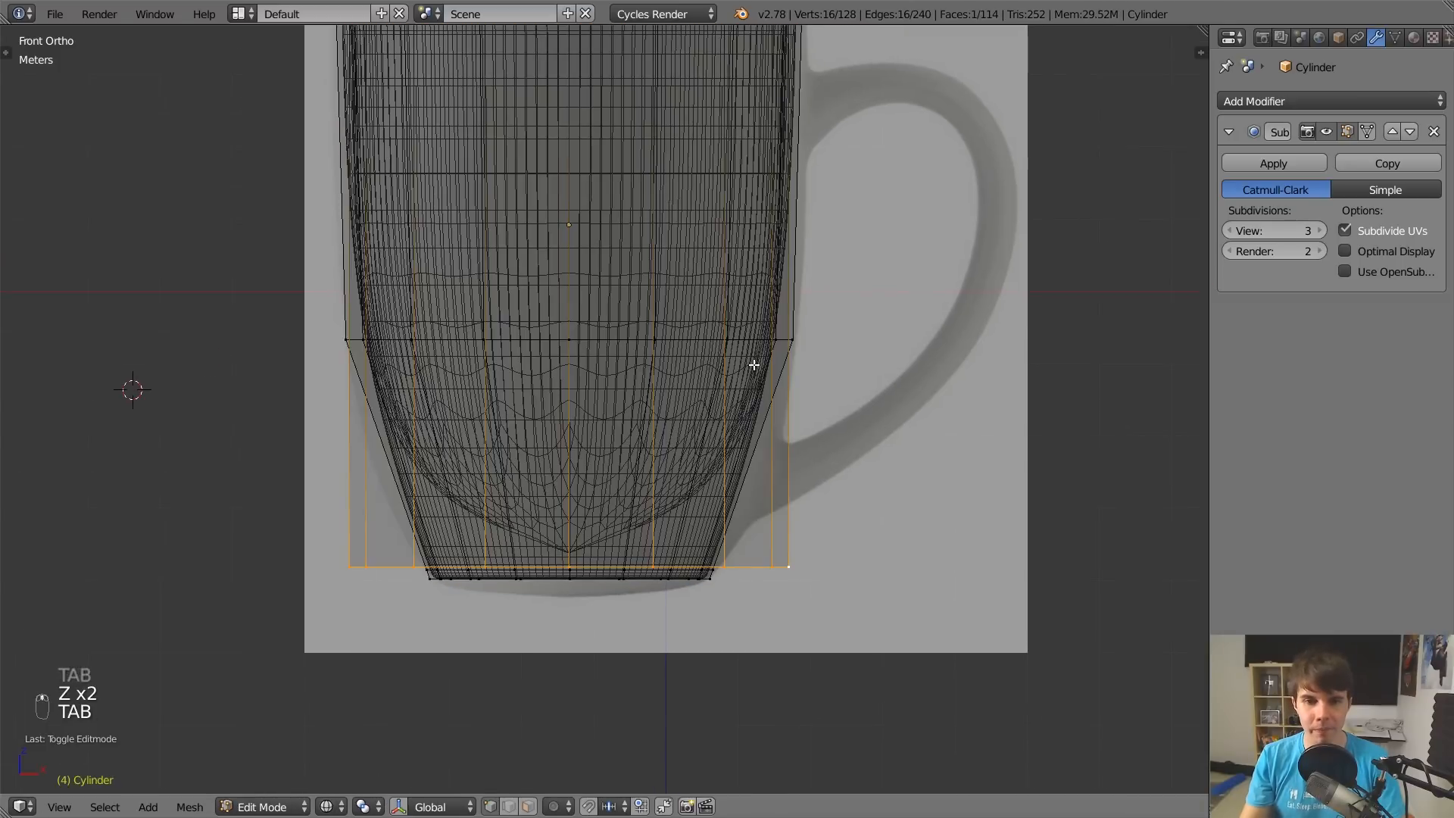
key("Tab")
Add a loop cut around the inner wall and slide it down close to the inner floor.
key("Tab")
scroll(770, 390, "down", 1)
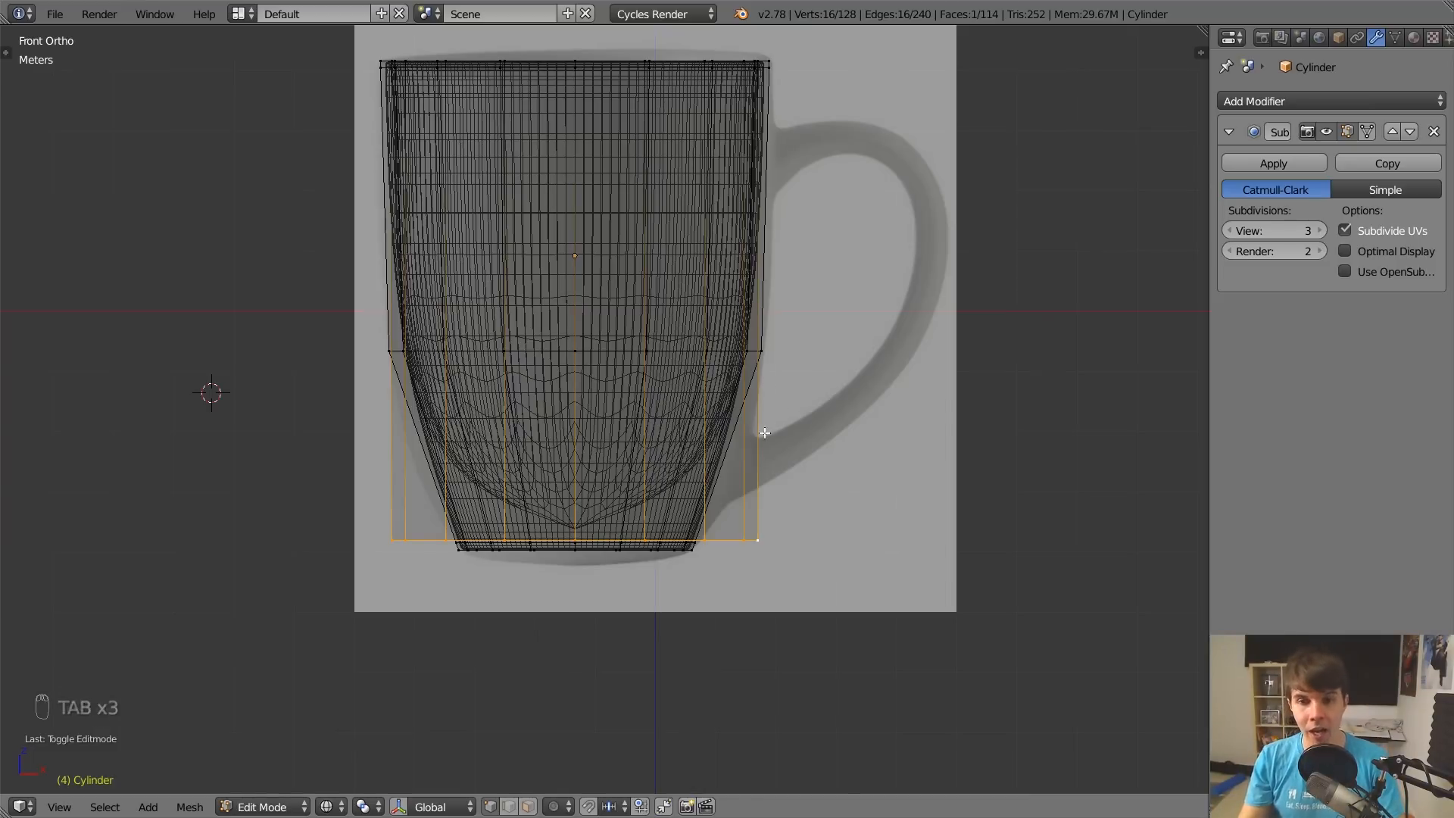
key("ctrl+r")
left_click(760, 479)
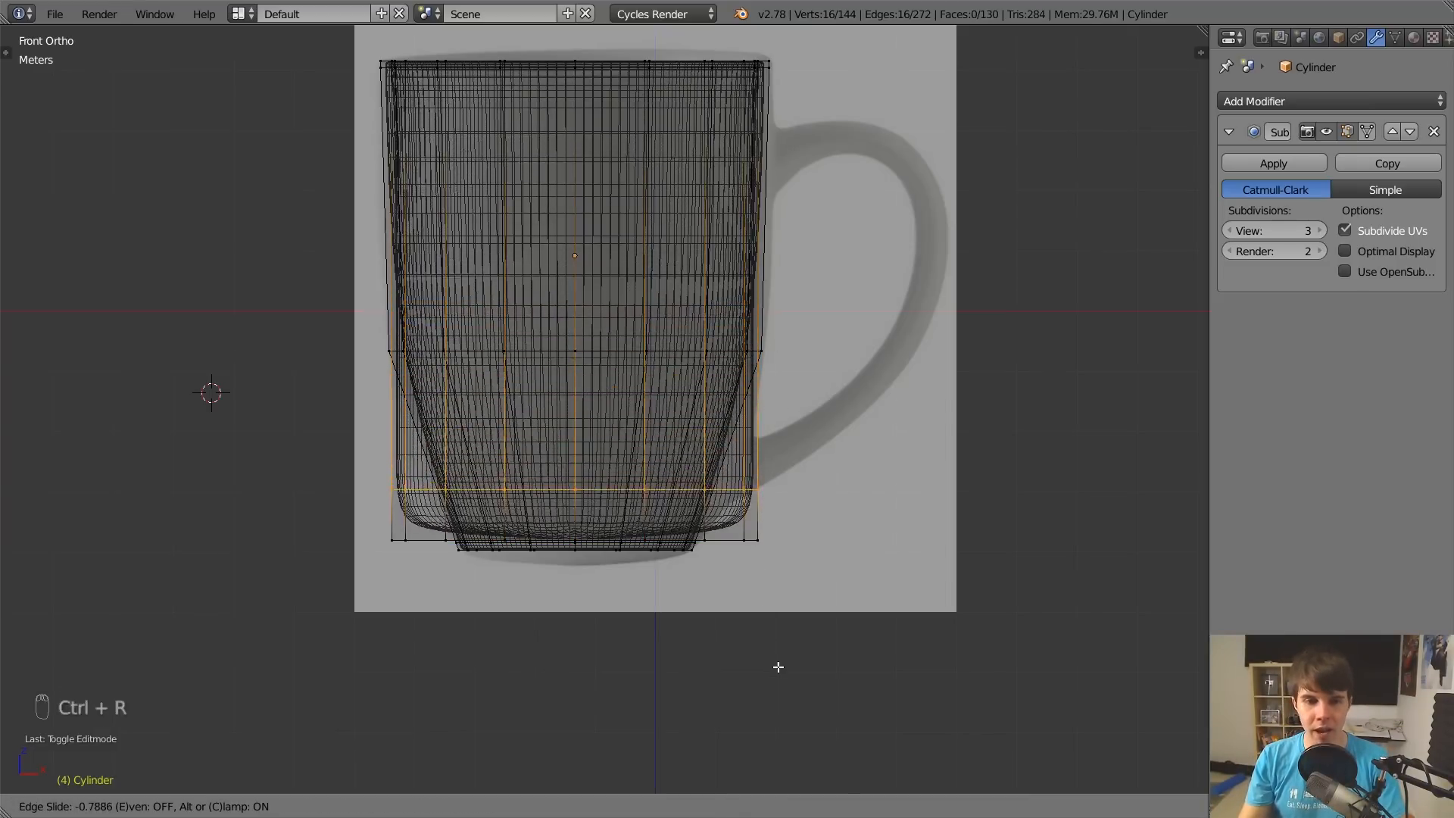
left_click(790, 706)
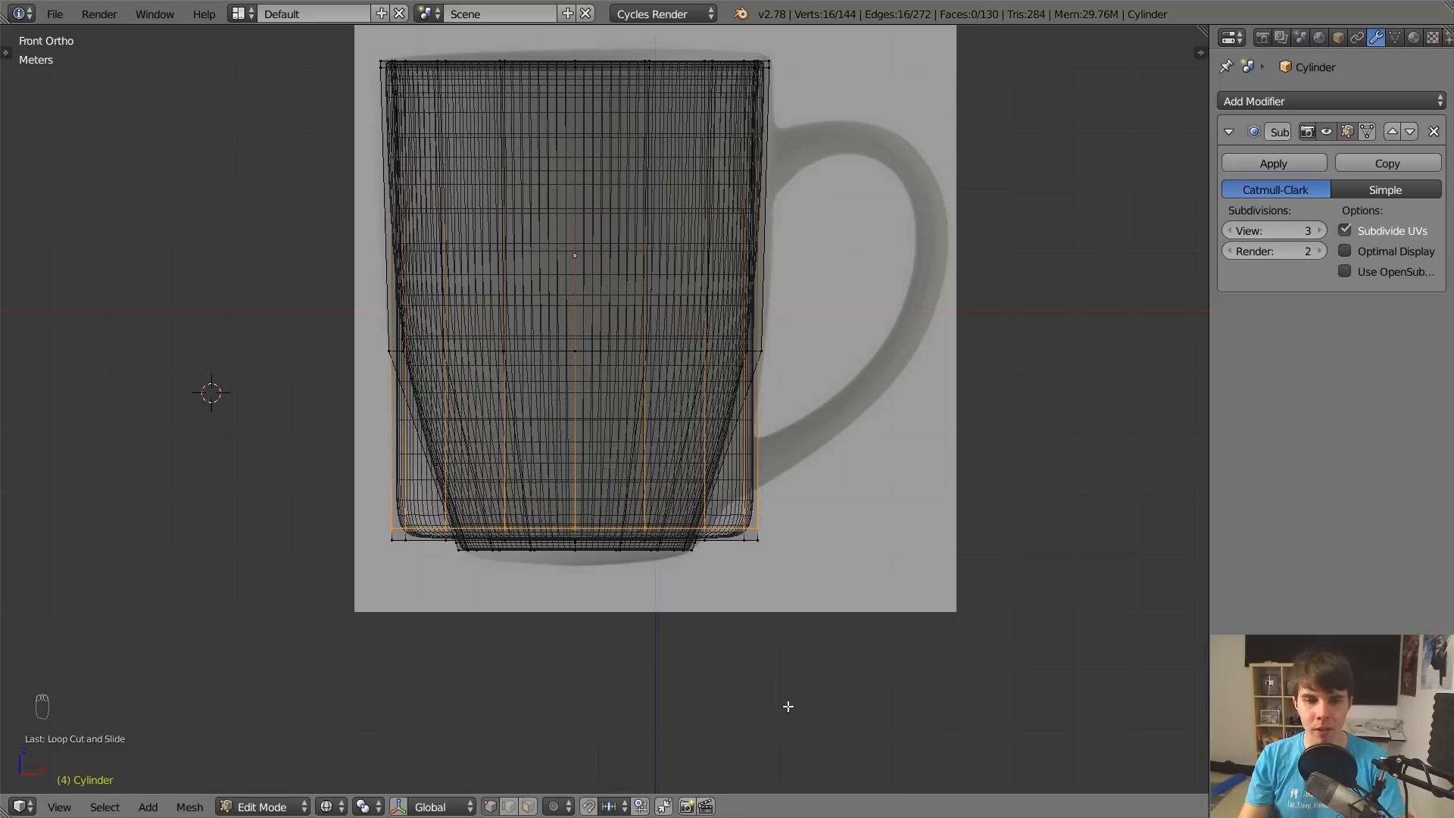
Select the inner floor's edge loop together with the new loop and scale both inward to fit within the mug's outer wall.
right_click(415, 541, "alt+shift")
scroll(844, 588, "up", 2)
scroll(883, 532, "down", 2)
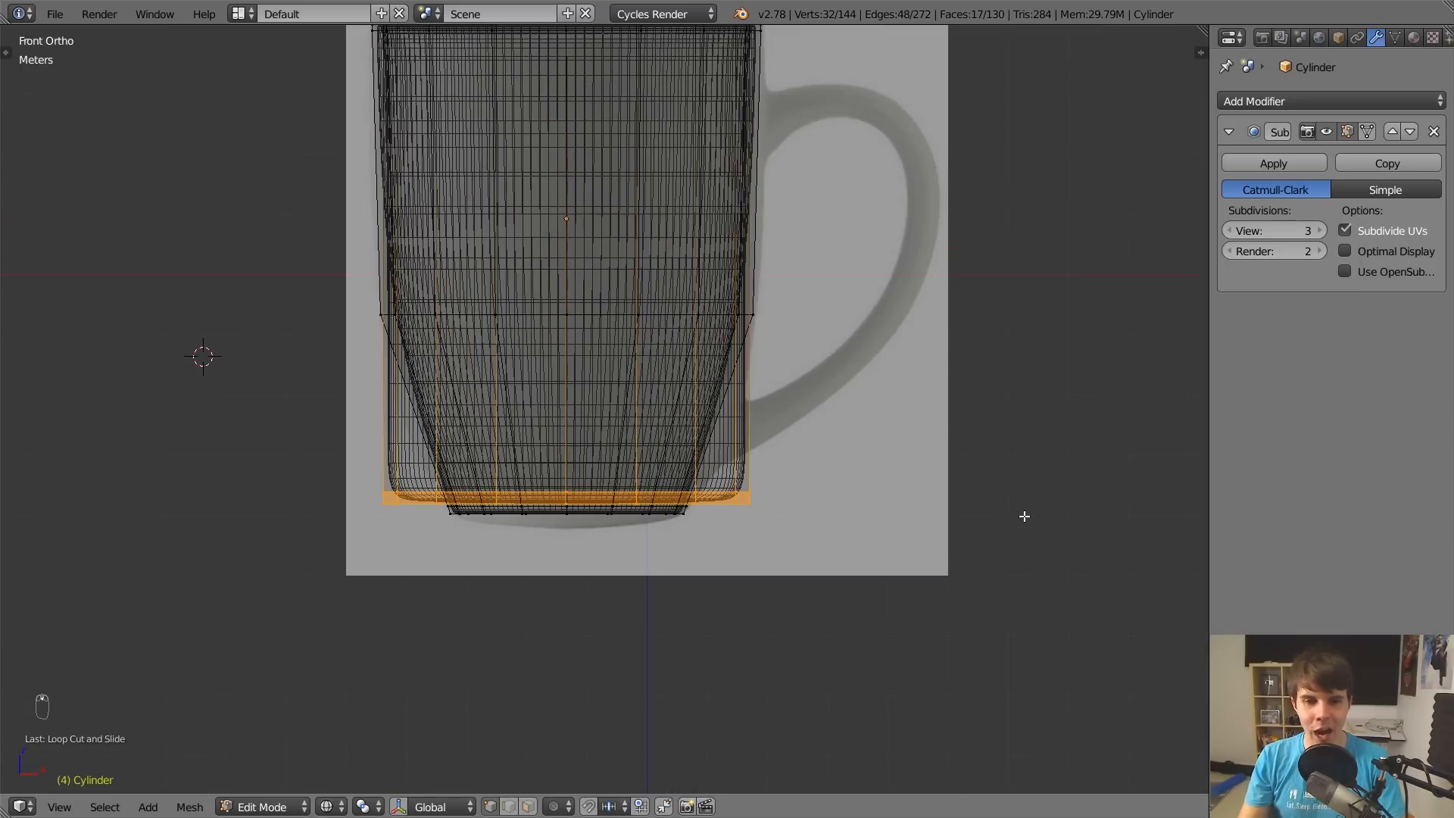
key("s")
left_click(942, 510)
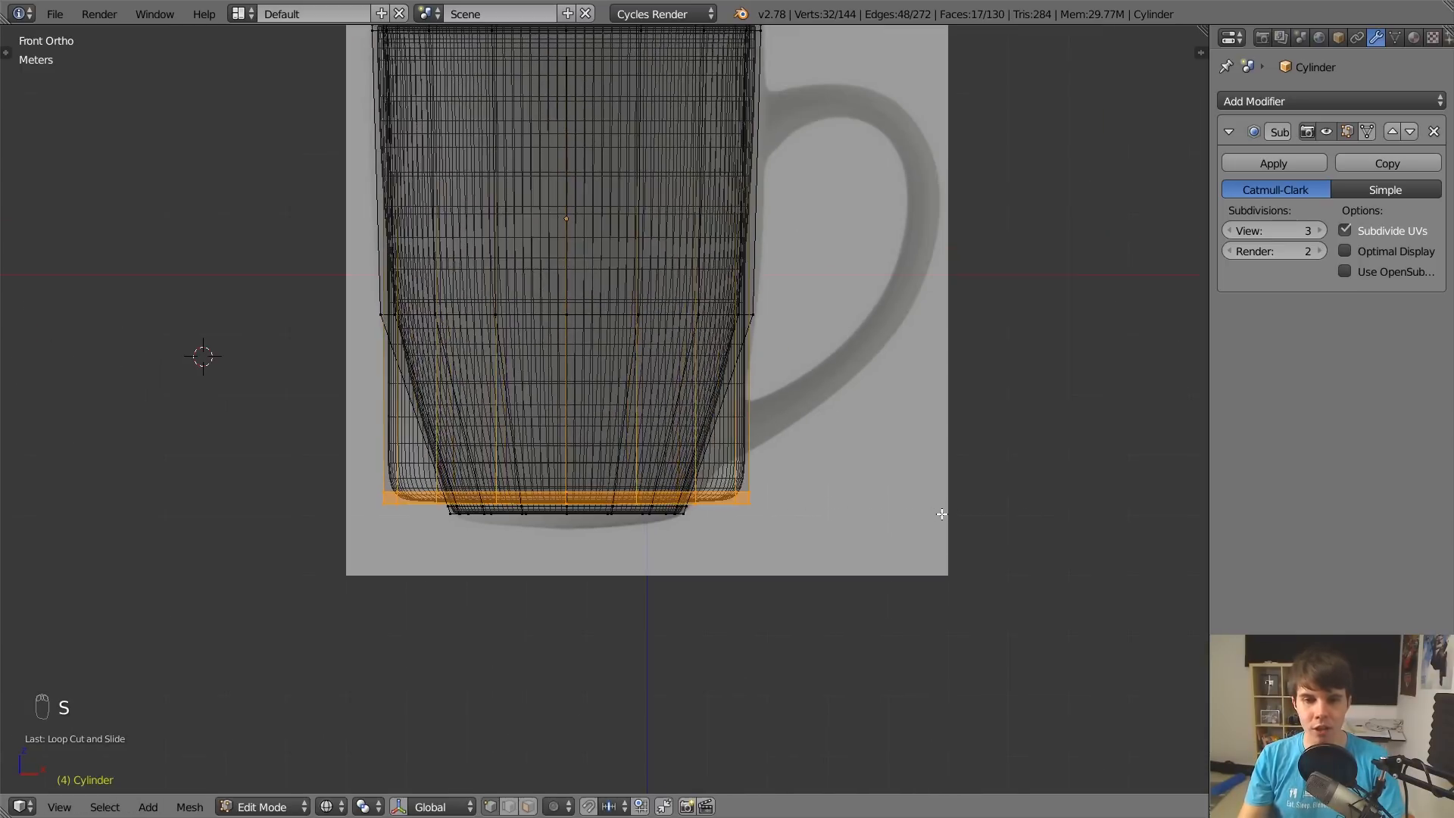
key("Tab")
key("z")
middle_click_drag(737, 420, 650, 455)
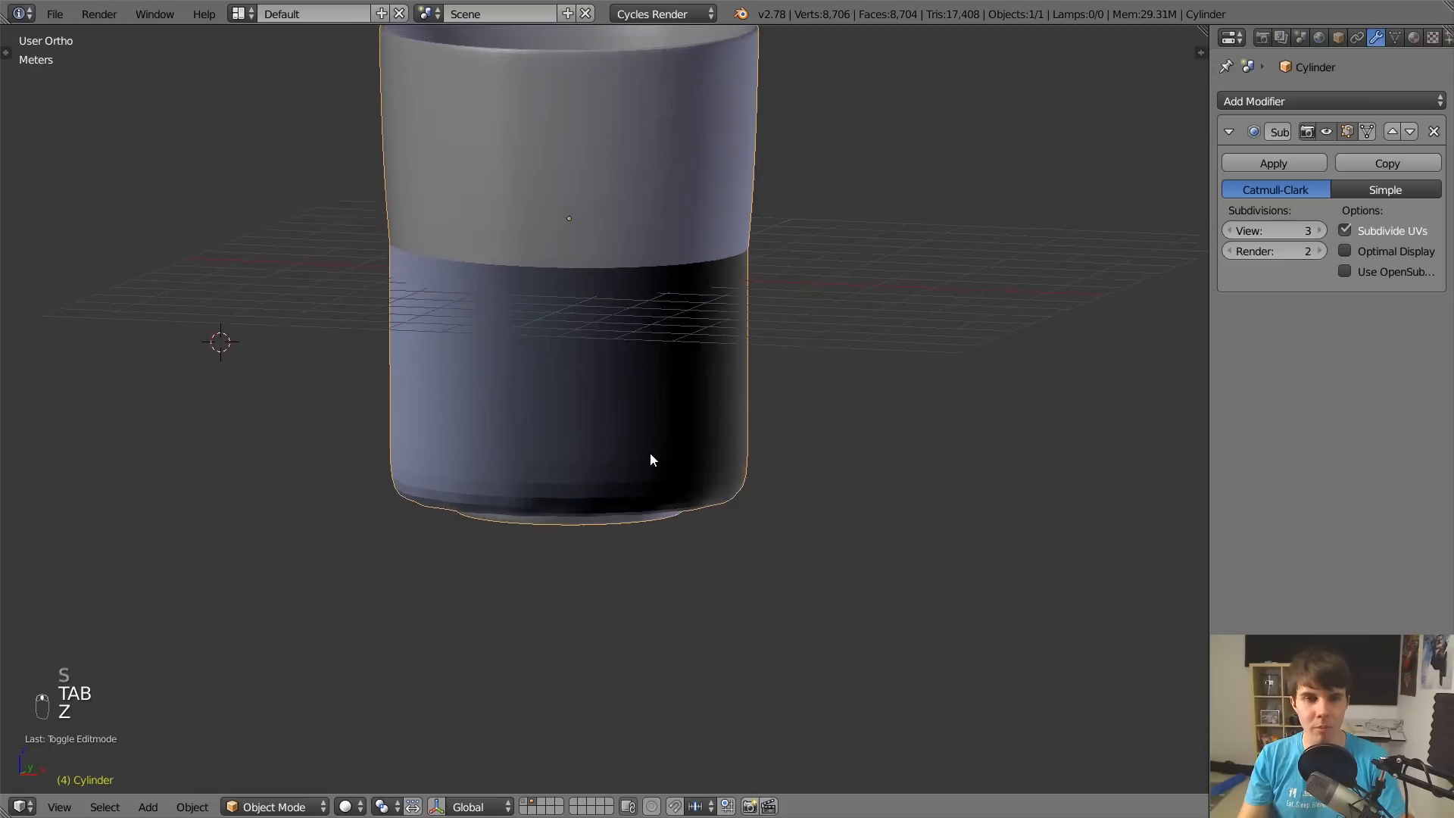
key("Tab")
key("s")
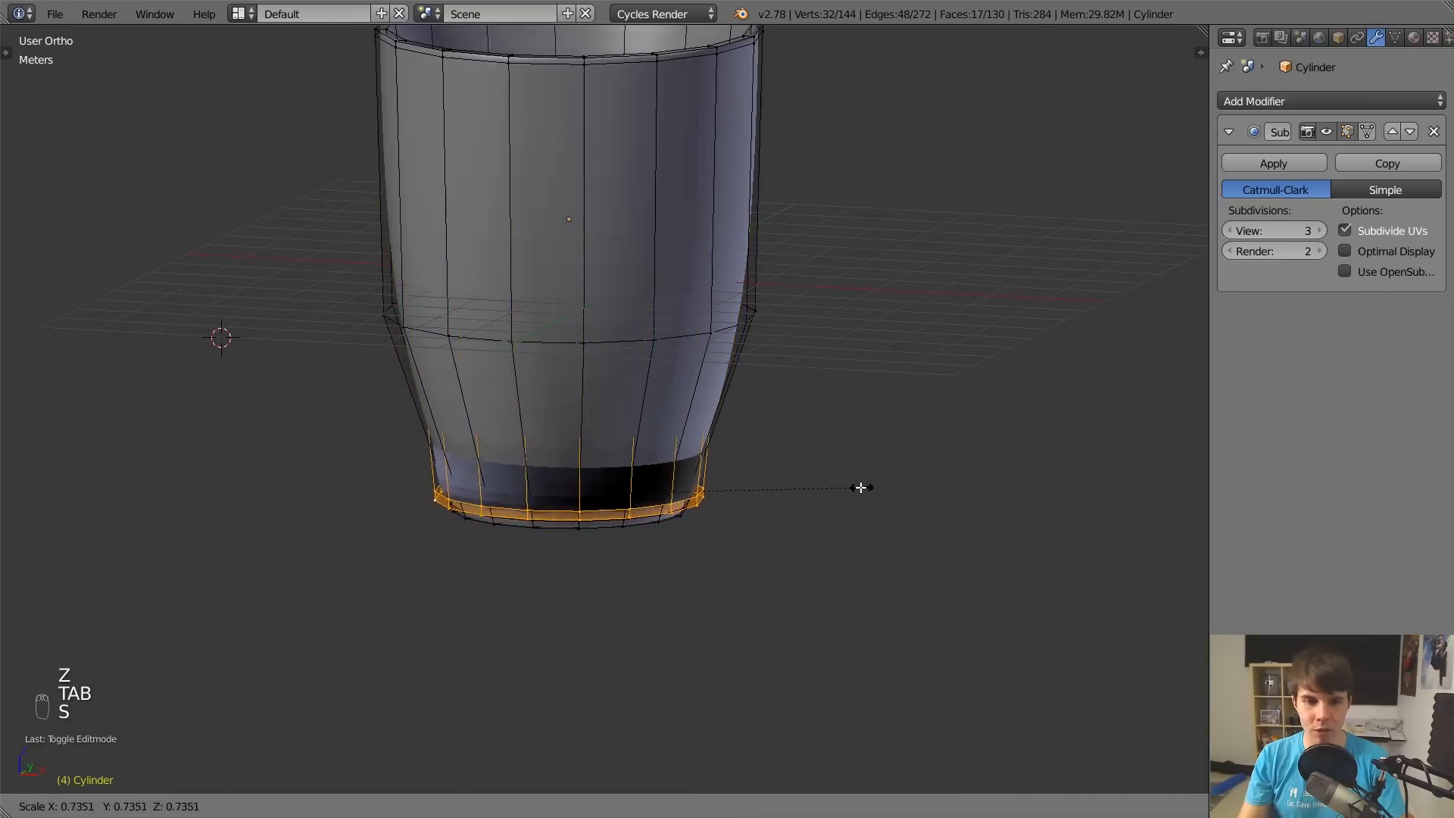
left_click(820, 480)
key("Tab")
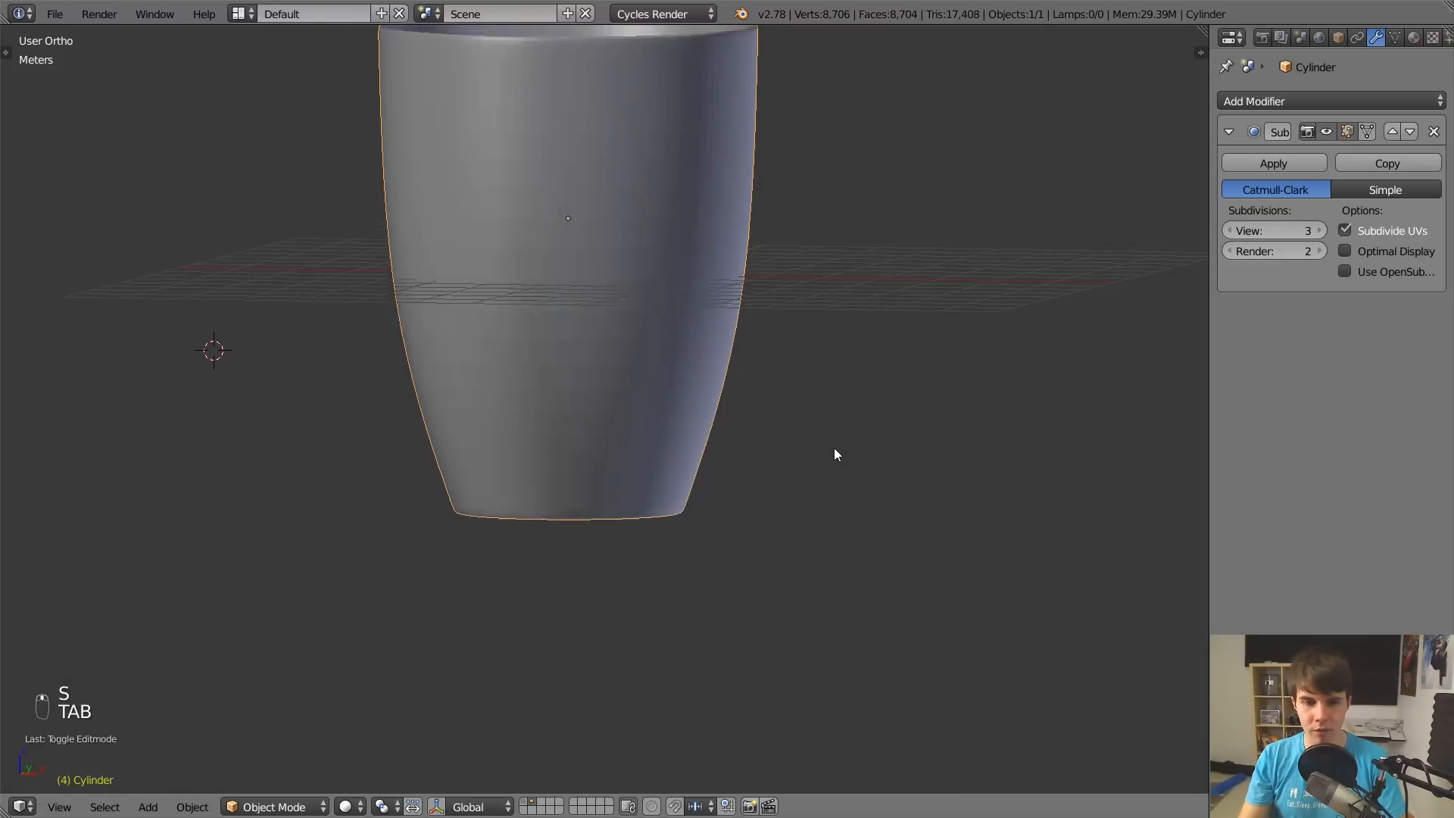
Compare the mug's wireframe with the reference image in front view and deselect everything in Edit Mode.
key("z")
key("KP_1")
scroll(856, 430, "up", 2)
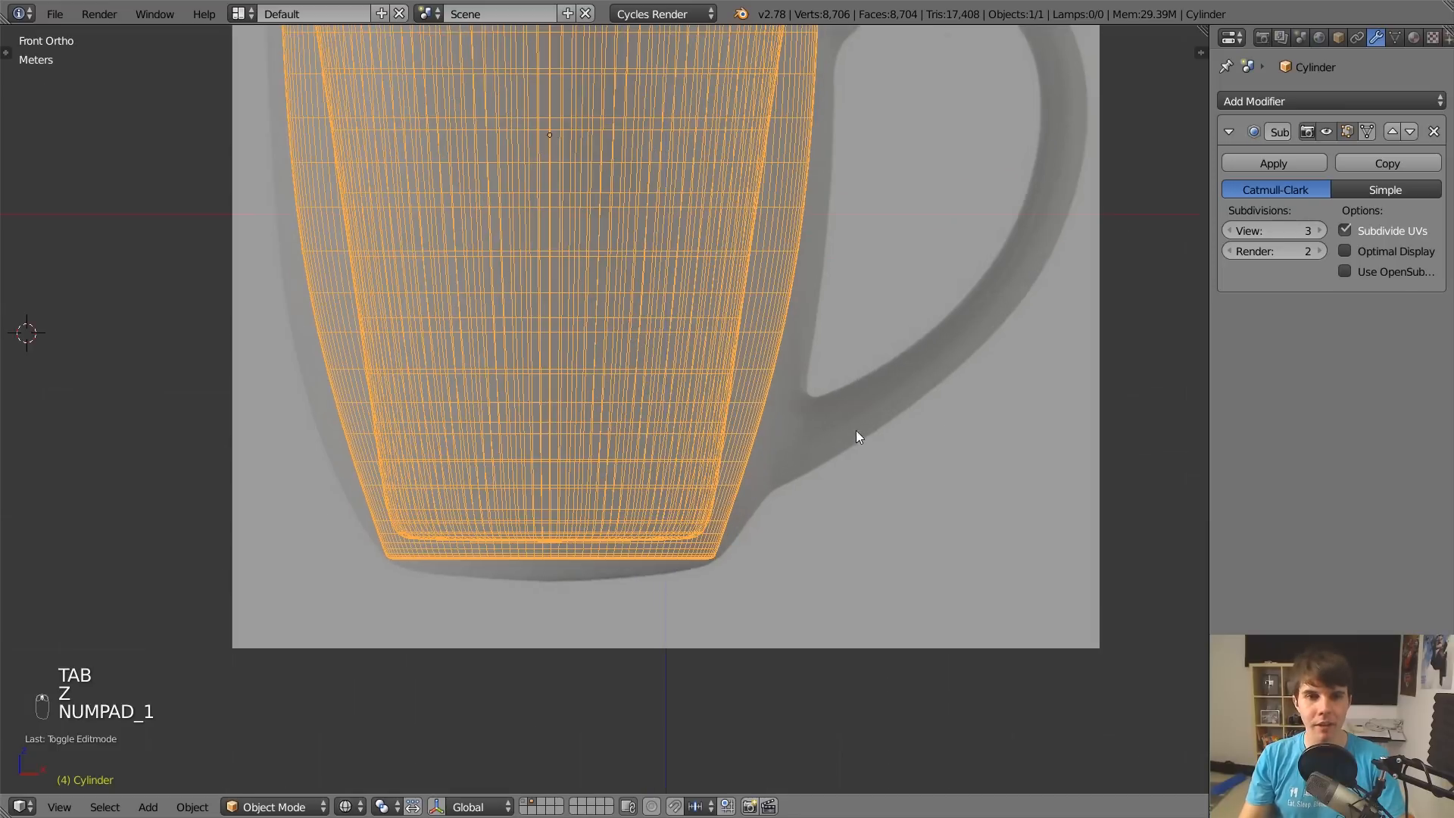
scroll(787, 394, "down", 3)
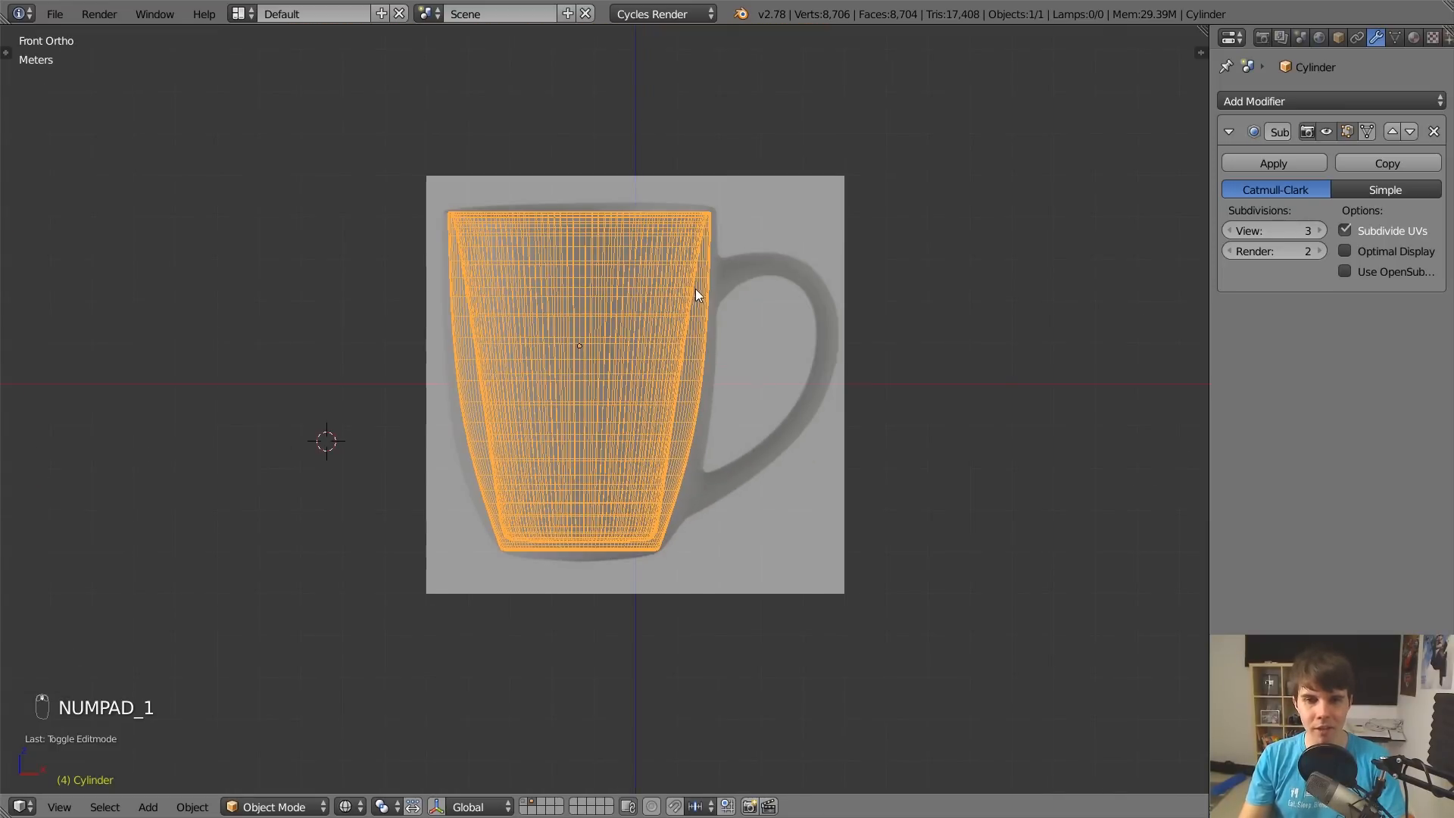
scroll(706, 314, "up", 1)
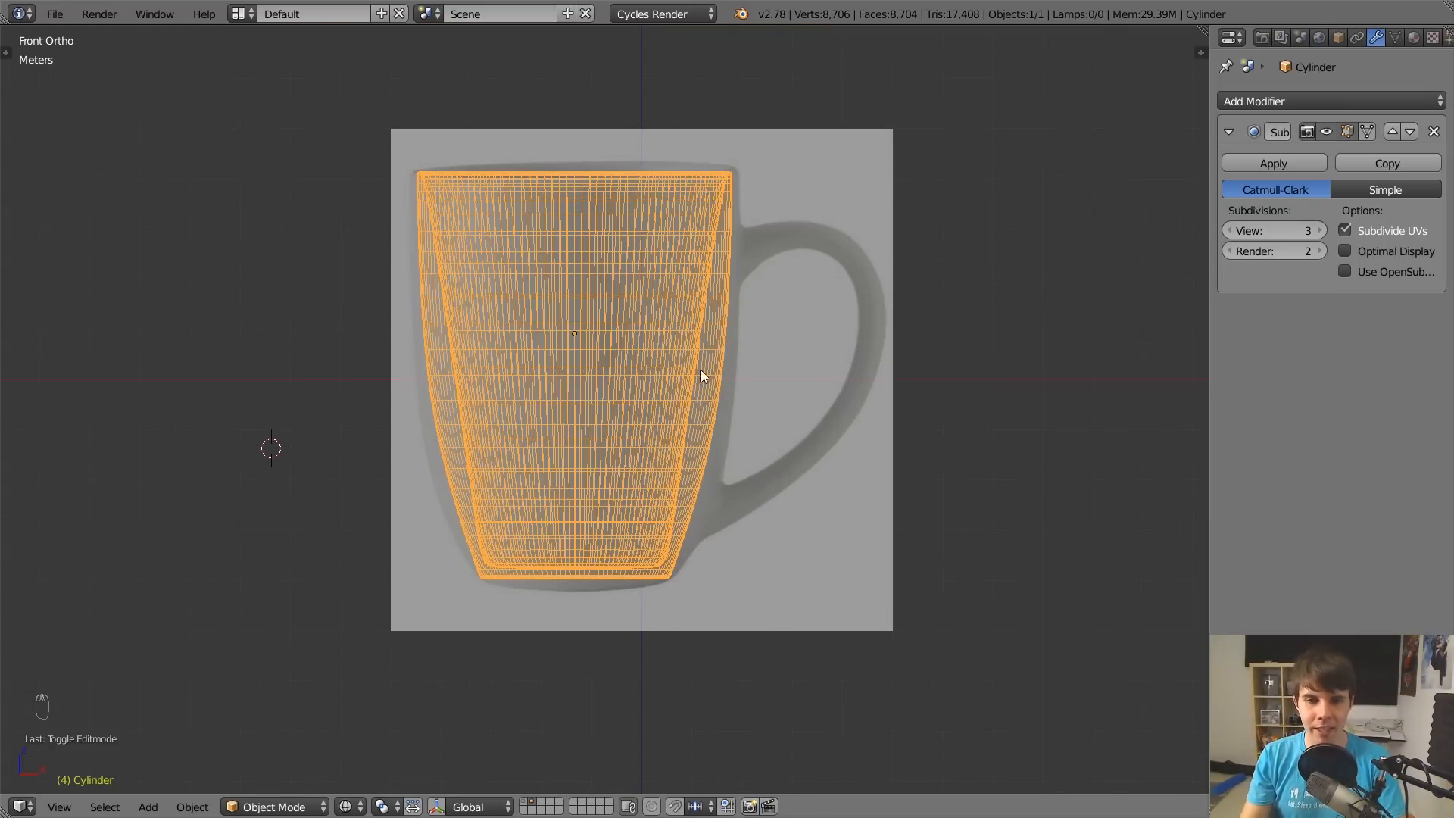
scroll(701, 375, "up", 2)
key("Tab")
key("a")
key("a")
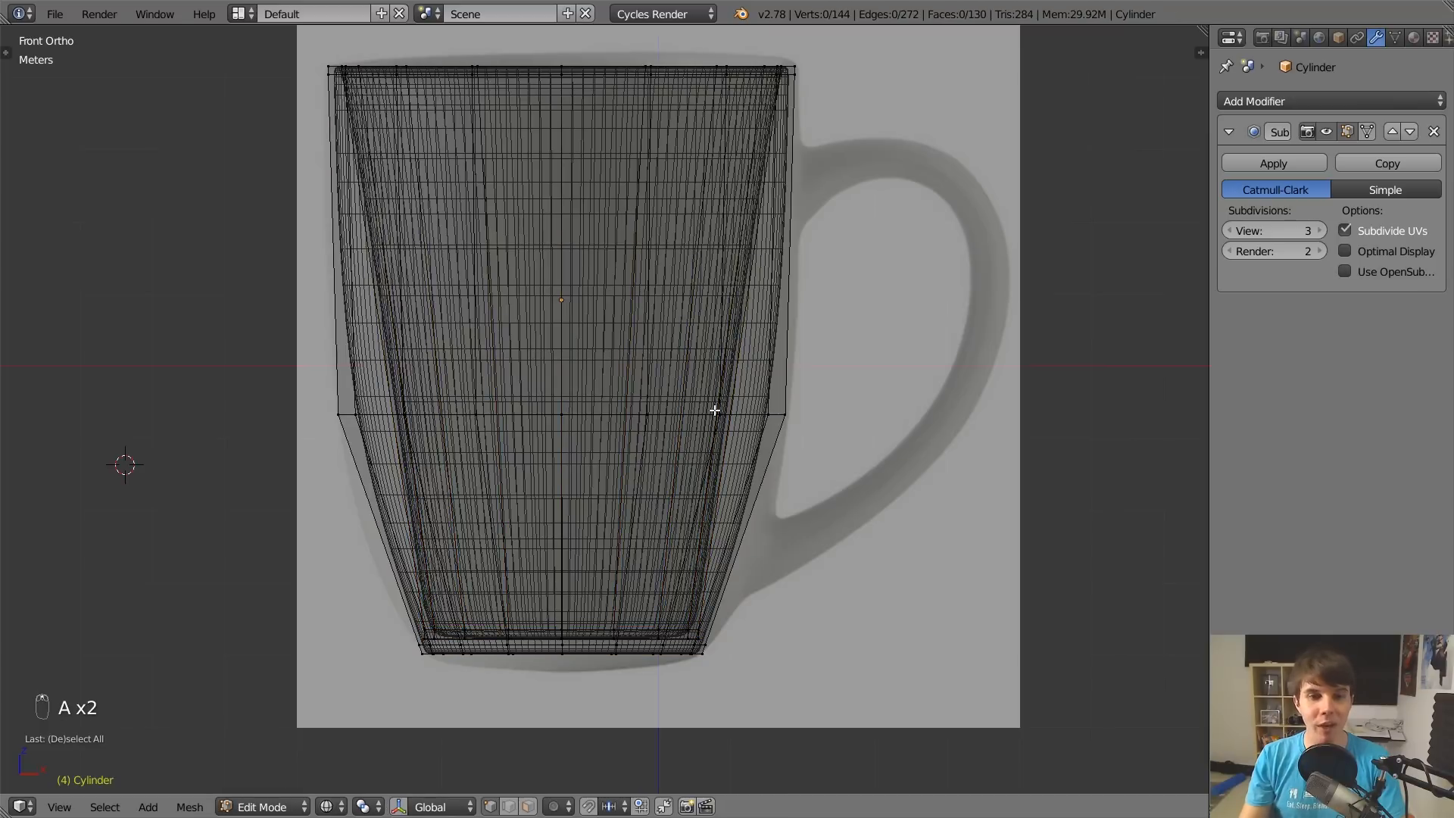
Try a loop cut around the outer wall just above its middle edge loop, check it in solid shading, and undo it.
key("ctrl+r")
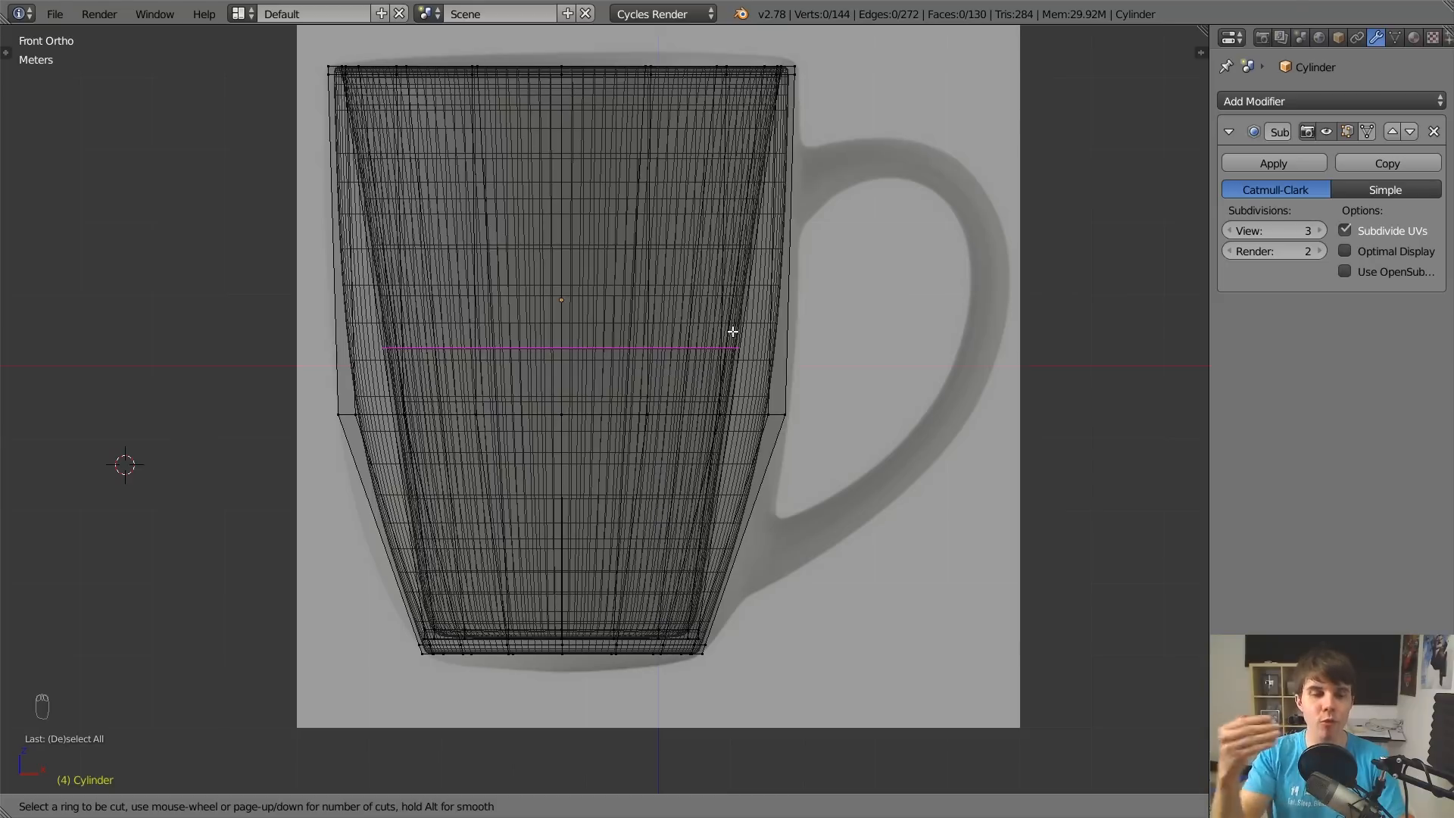
left_click(805, 275)
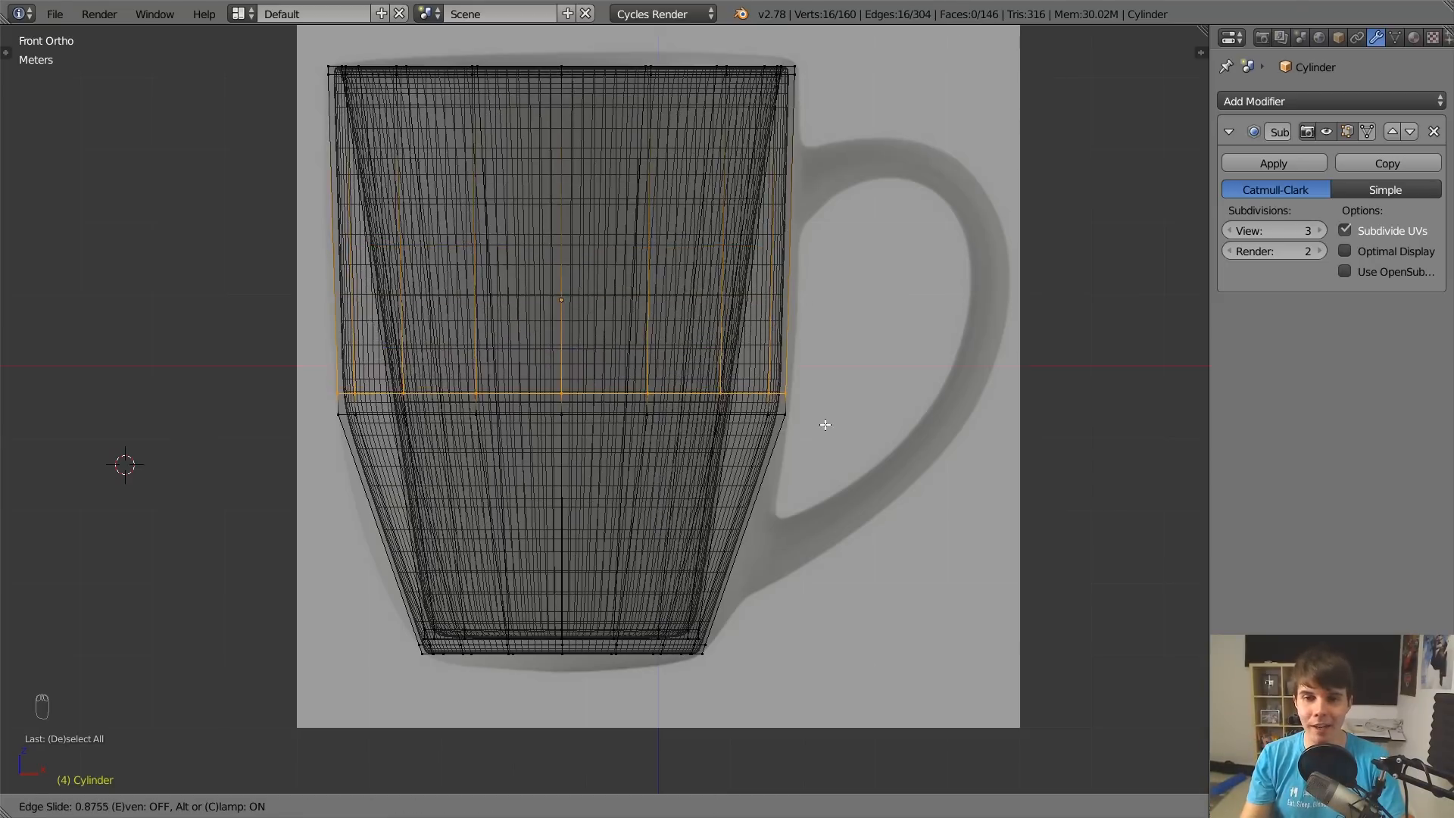
left_click(824, 422)
key("z")
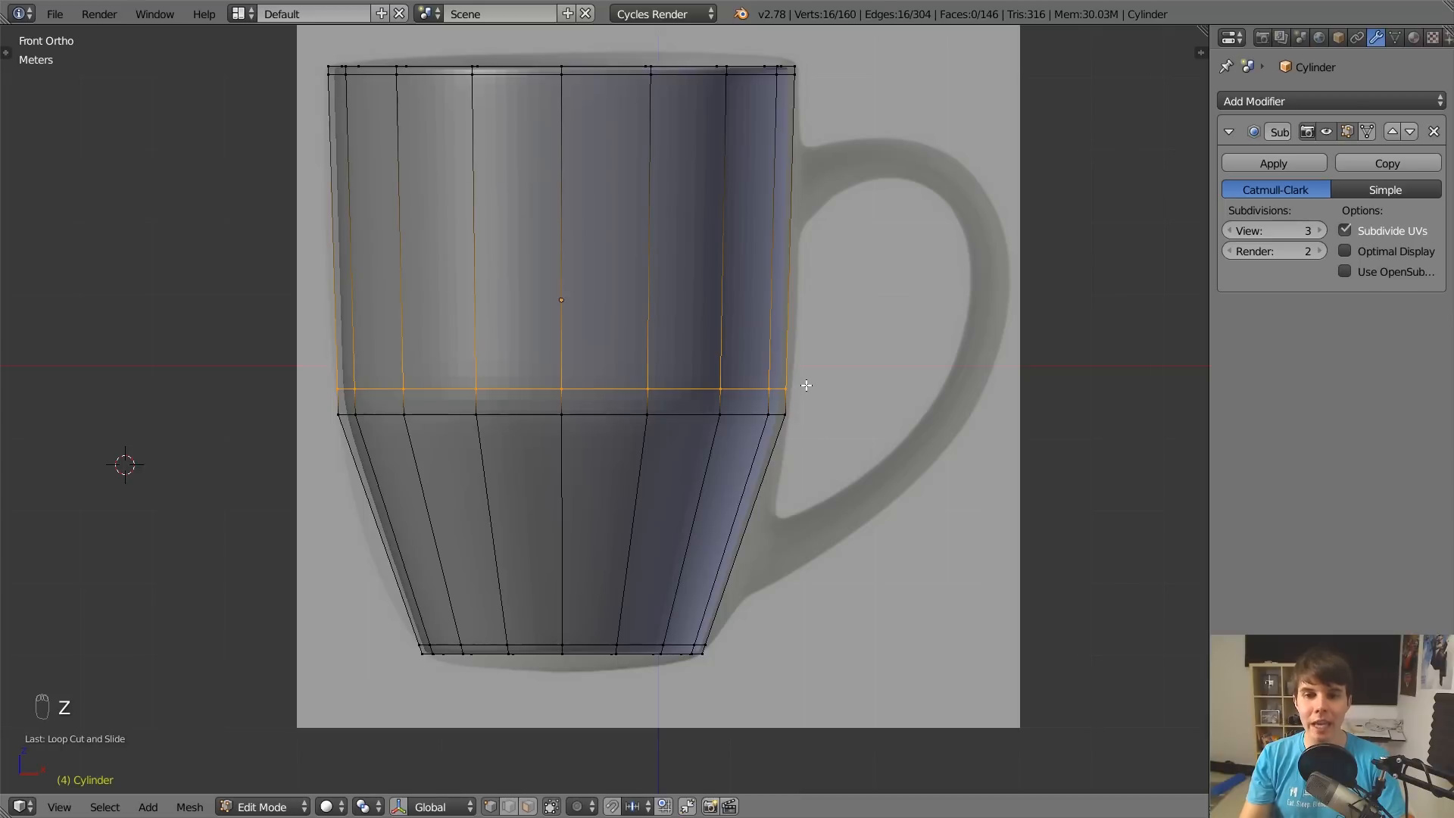
key("ctrl+z")
key("z")
Add a loop cut around the inner wall level with the outer middle loop and scale it outward toward the outer wall.
key("ctrl+r")
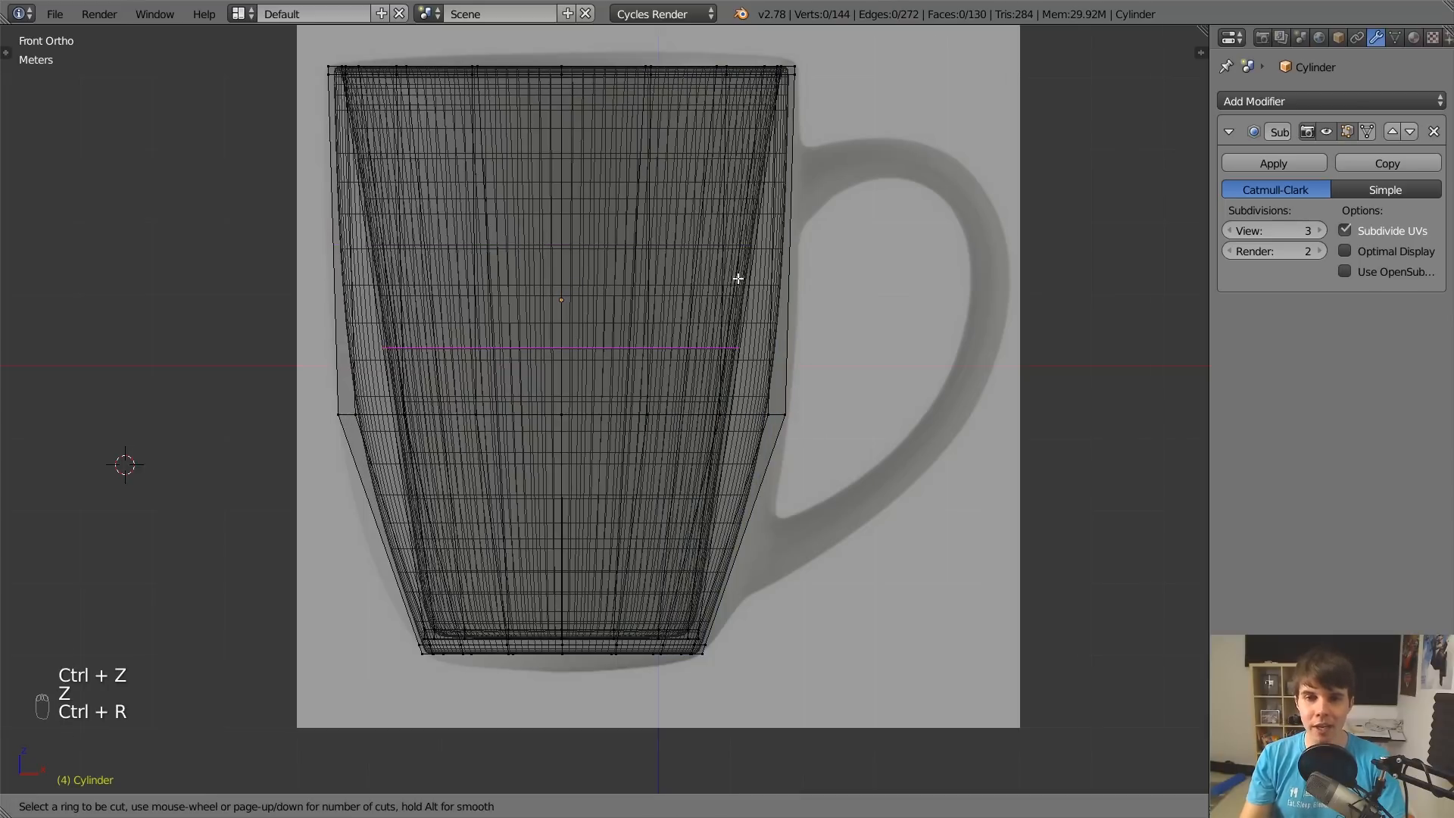
left_click(697, 347)
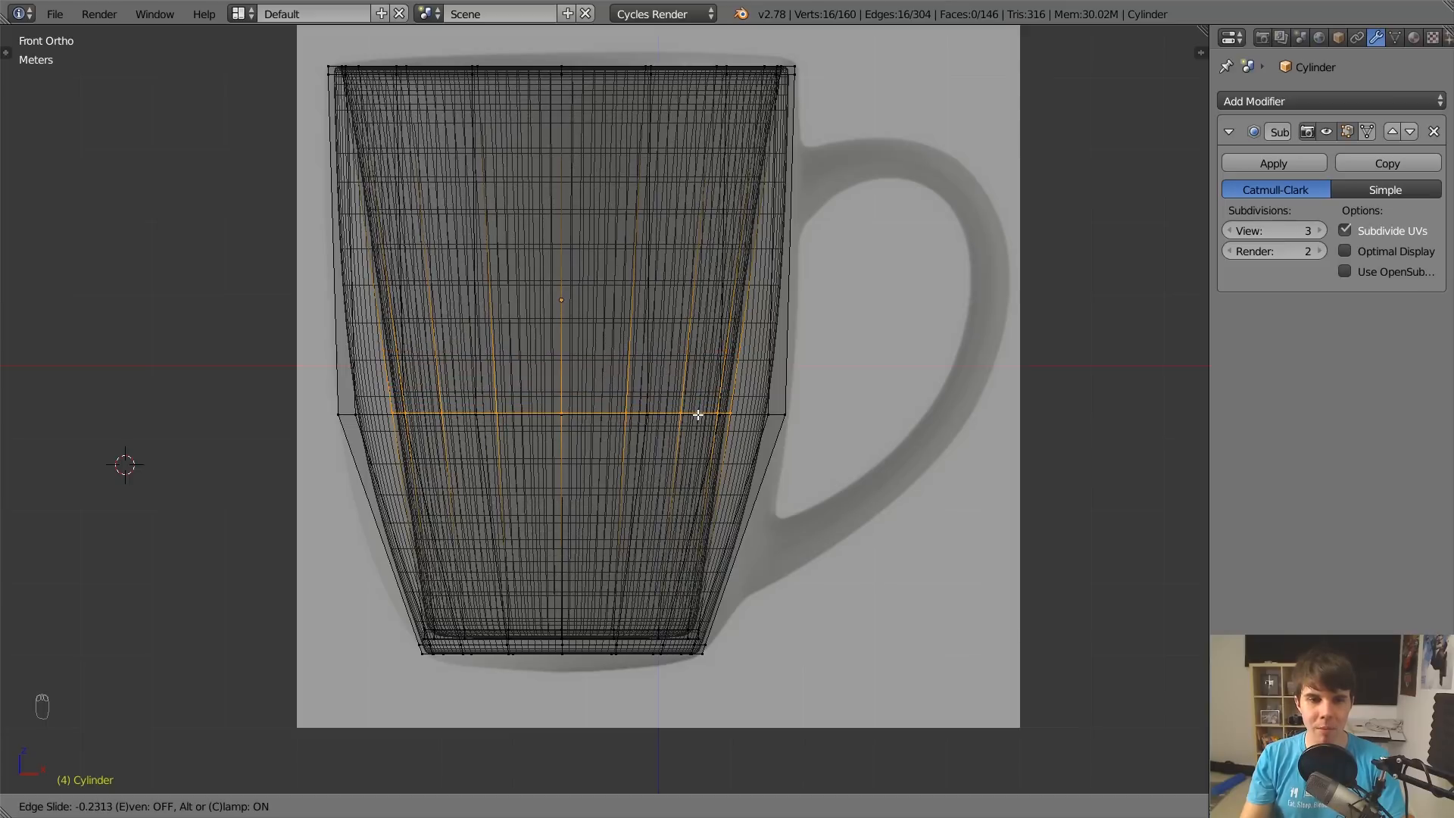
left_click(698, 415)
key("s")
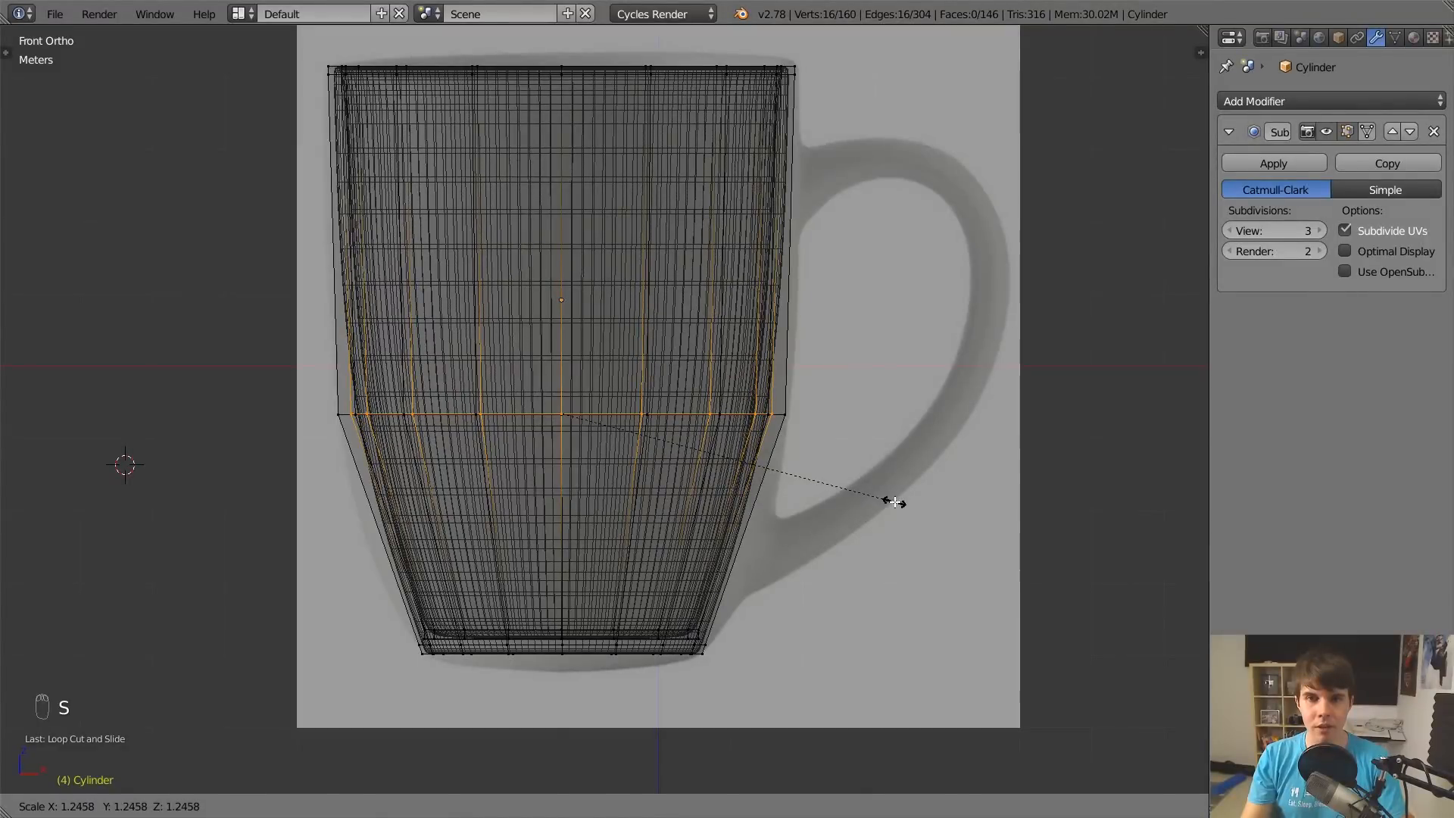
Scale the edge loop at the mug's mid-height outward by about 1.25 to follow the reference profile.
left_click(888, 499)
key("Tab")
scroll(888, 500, "down", 2)
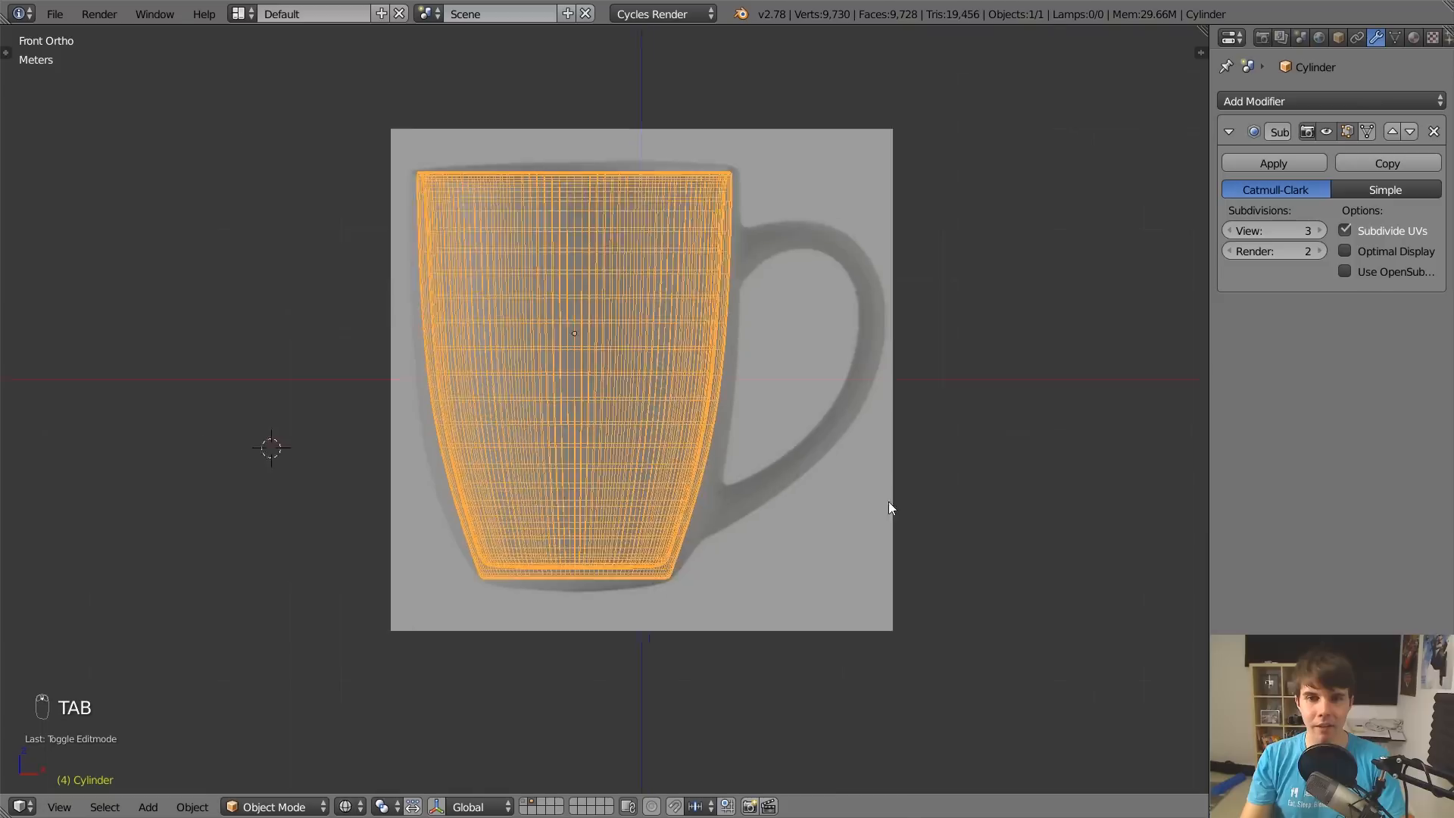
key("z")
middle_click_drag(740, 286, 725, 432)
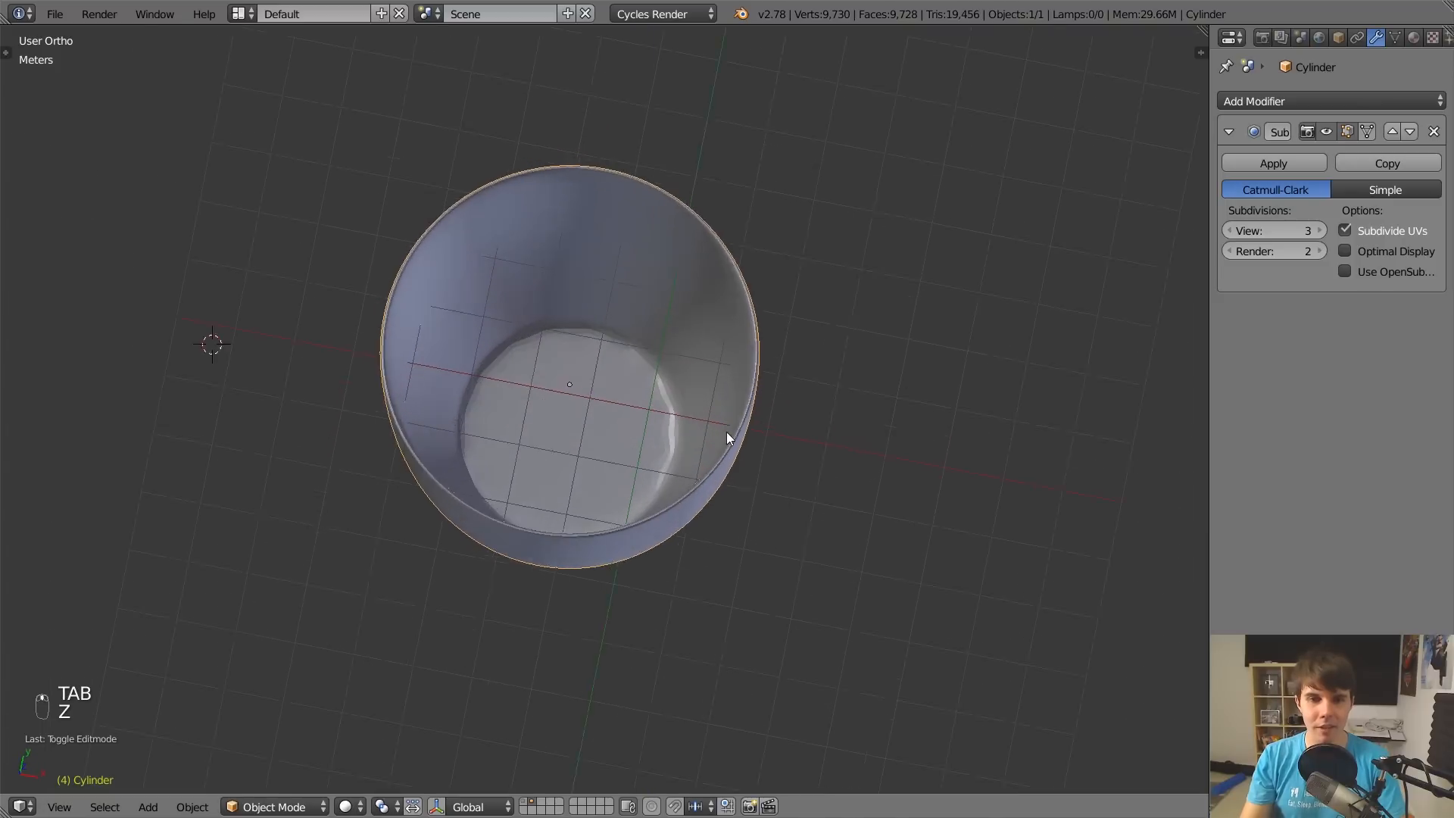
Select the mug's inner floor face and scale it to sit just inside the surrounding wall.
scroll(727, 438, "up", 3)
key("Tab")
key("z")
left_click(703, 286)
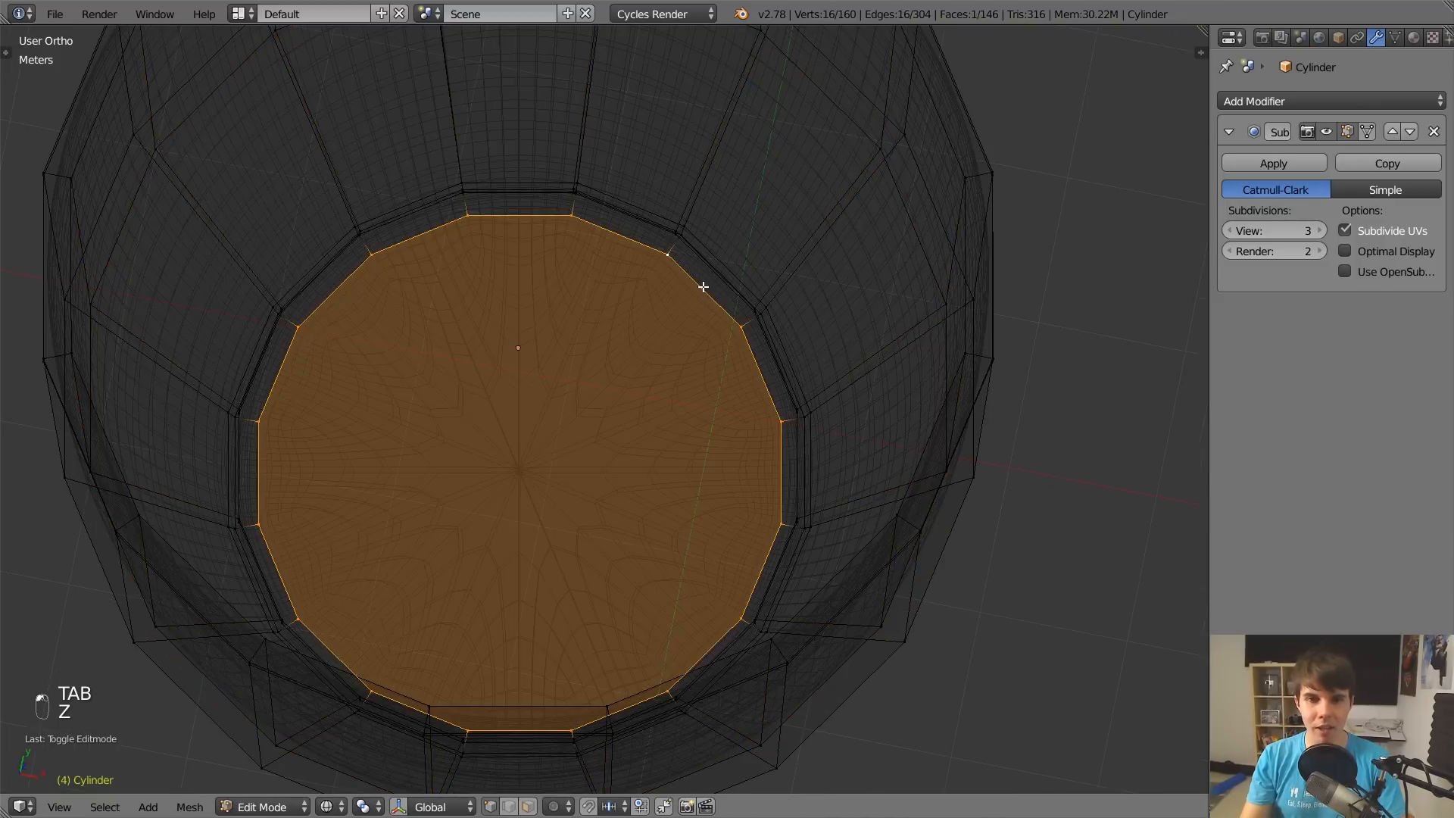
key("z")
key("z")
mouse_move(682, 344)
middle_mouse_down()
mouse_move(698, 208)
mouse_move(685, 358)
middle_mouse_up()
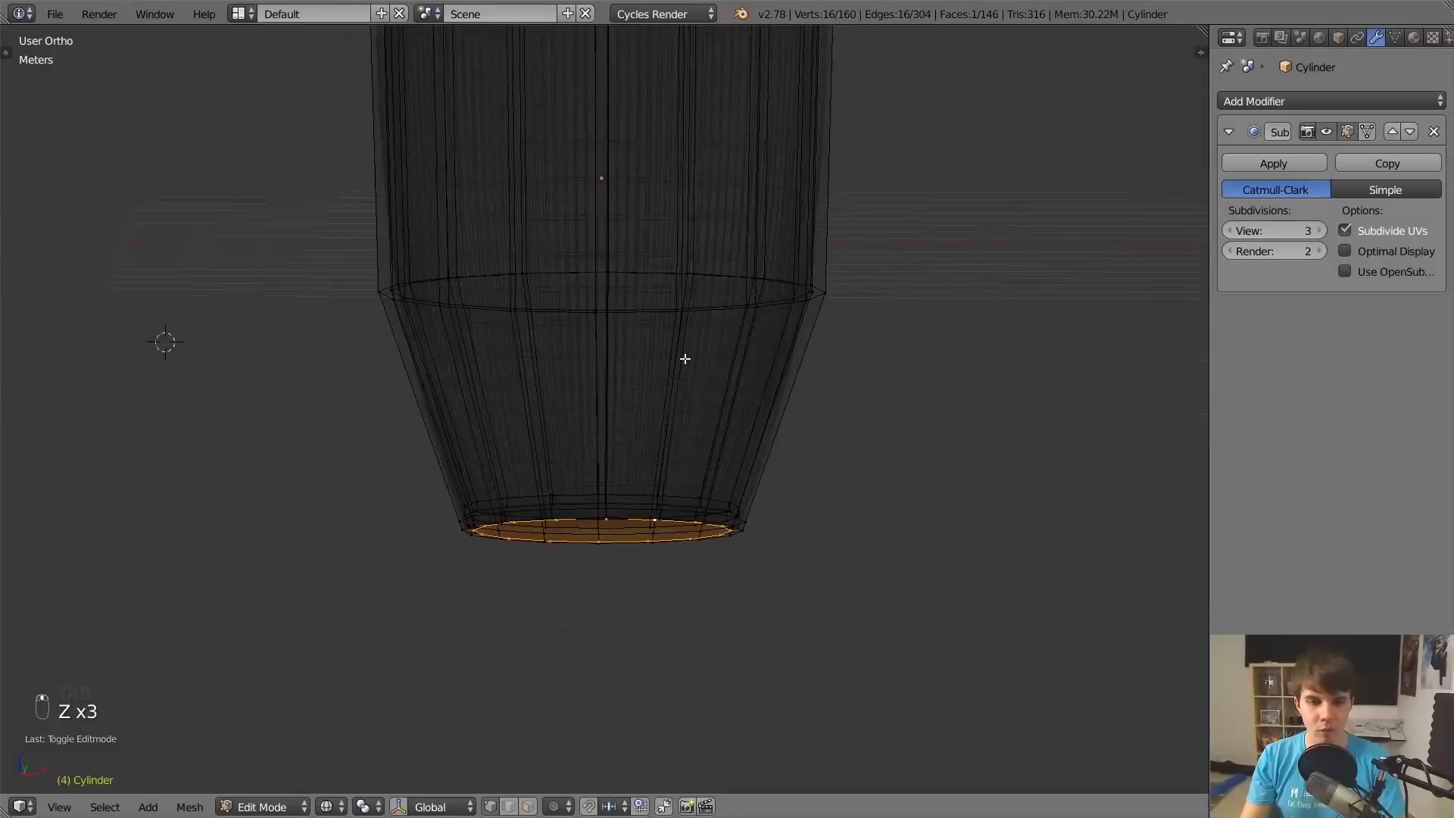
scroll(685, 359, "up", 2)
middle_click_drag(640, 436, 623, 454)
left_click(501, 548, "alt")
mouse_move(703, 391)
middle_mouse_down()
mouse_move(705, 434)
mouse_move(698, 409)
middle_mouse_up()
key("KP_7")
key("z")
key("s")
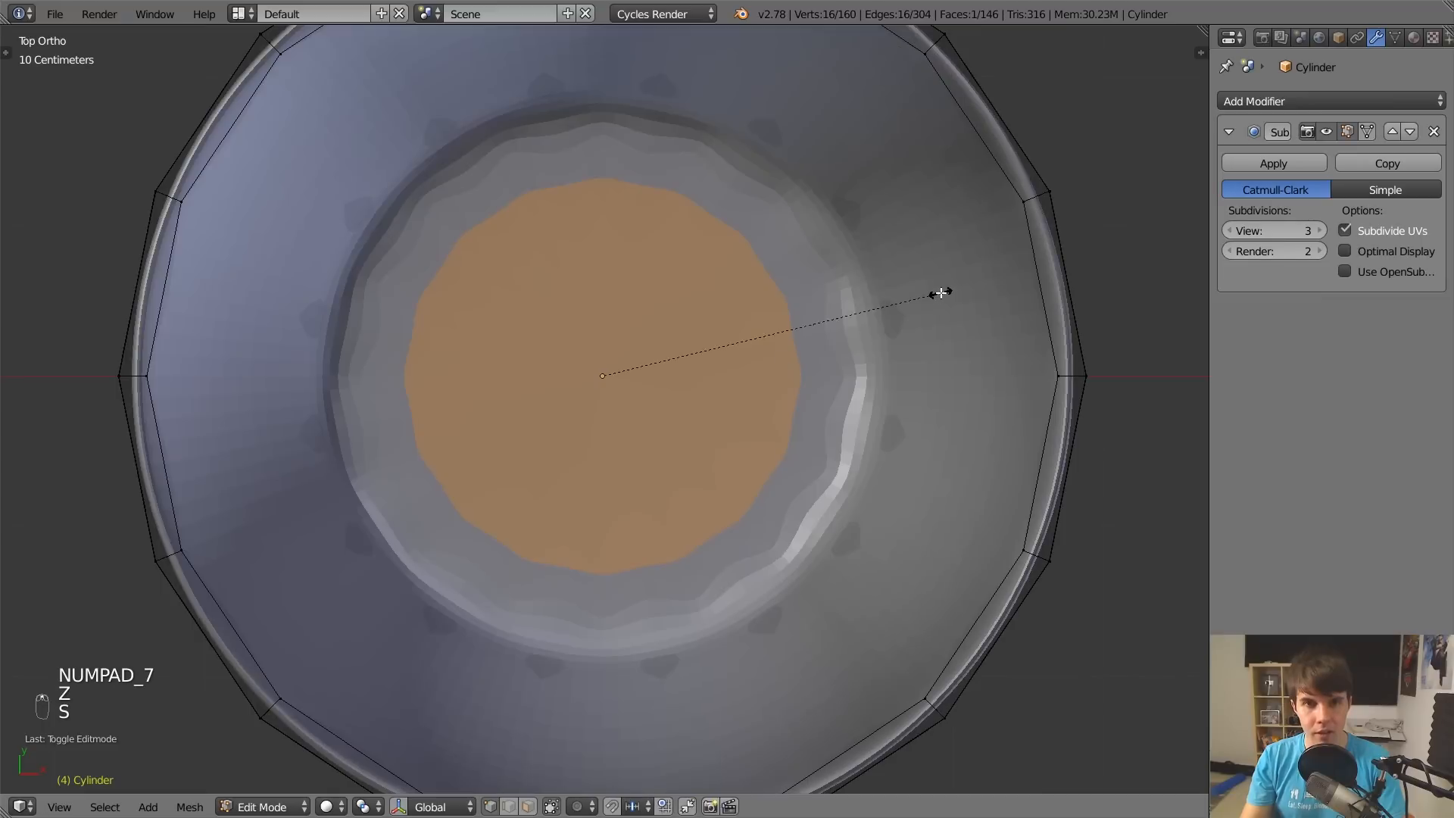
left_click(928, 288)
key("z")
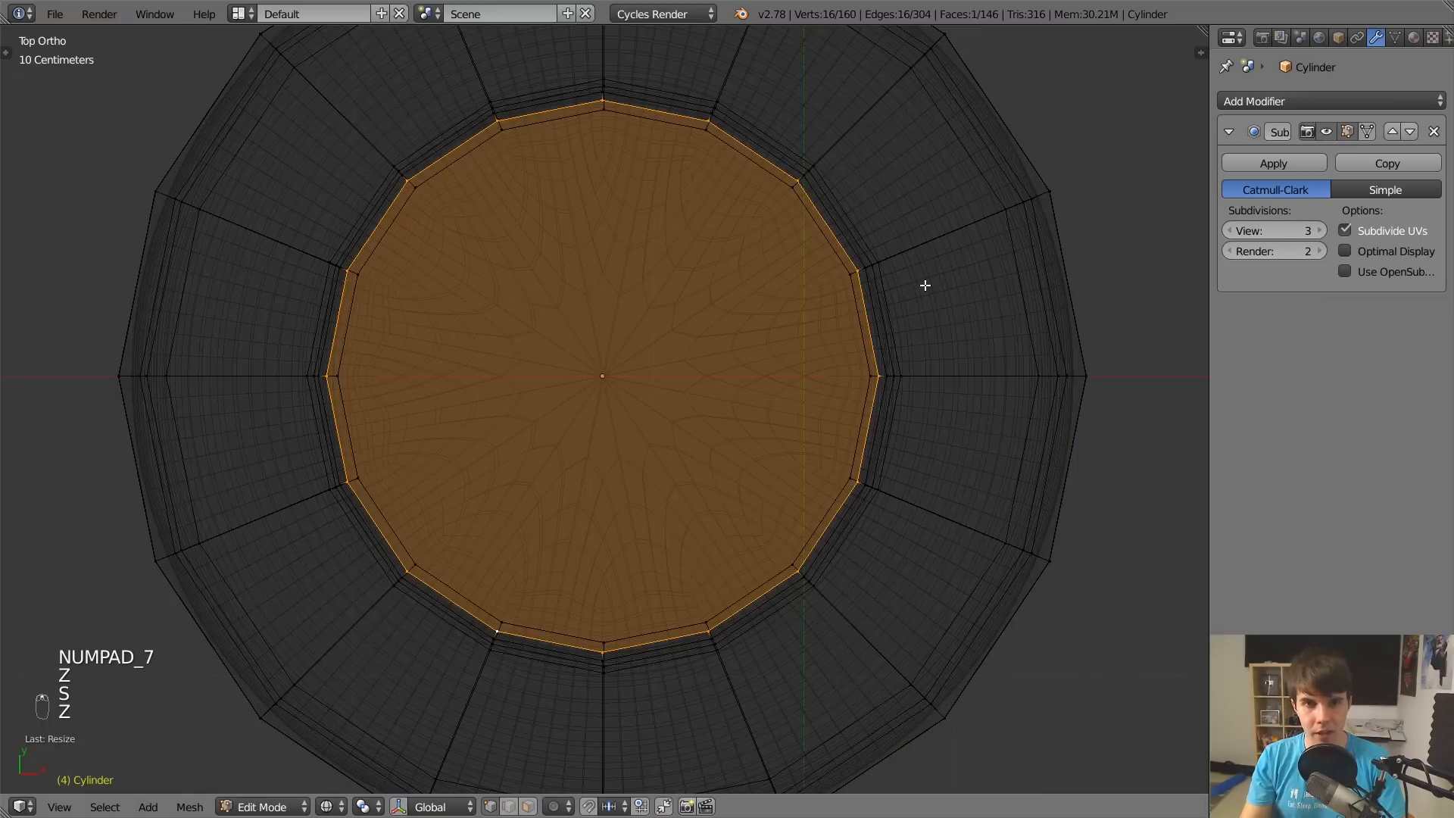
Inset the inner floor face slightly to add a supporting edge ring around it.
key("i")
left_click(973, 267)
key("Tab")
key("z")
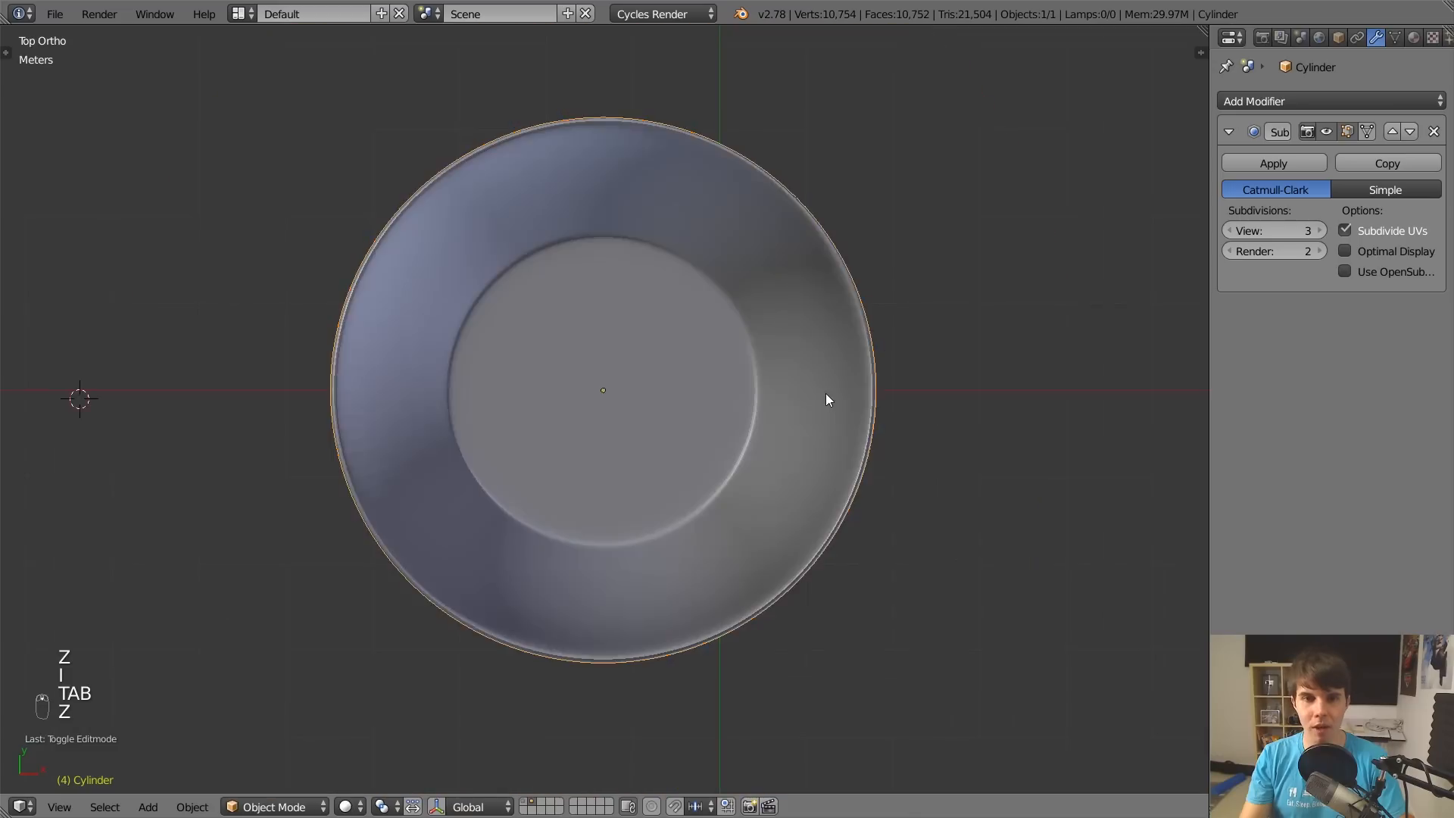
Examine the mug's inner floor up close in both wireframe and solid shading.
middle_click_drag(826, 400, 590, 295)
key("Tab")
key("z")
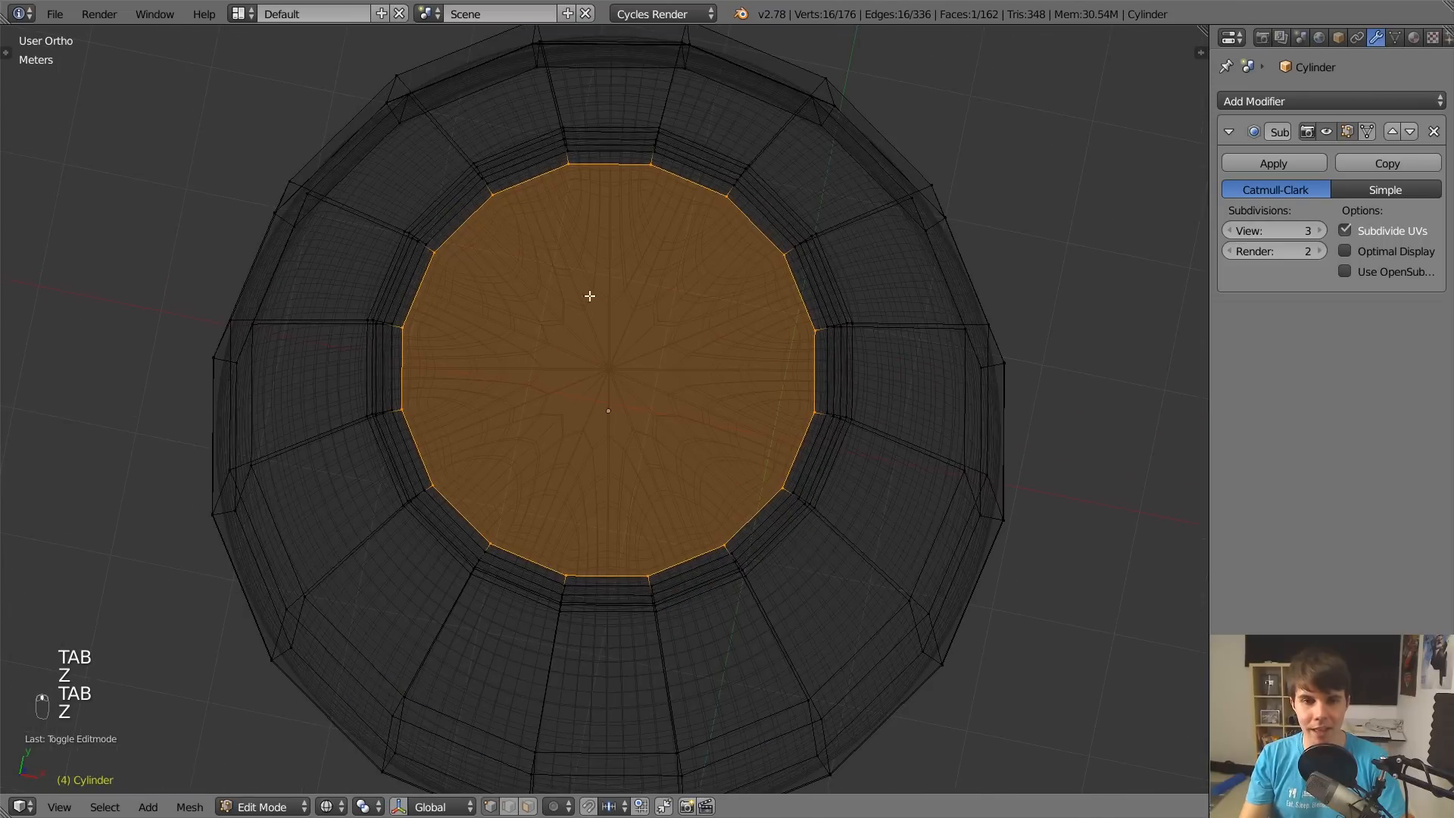
key("Tab")
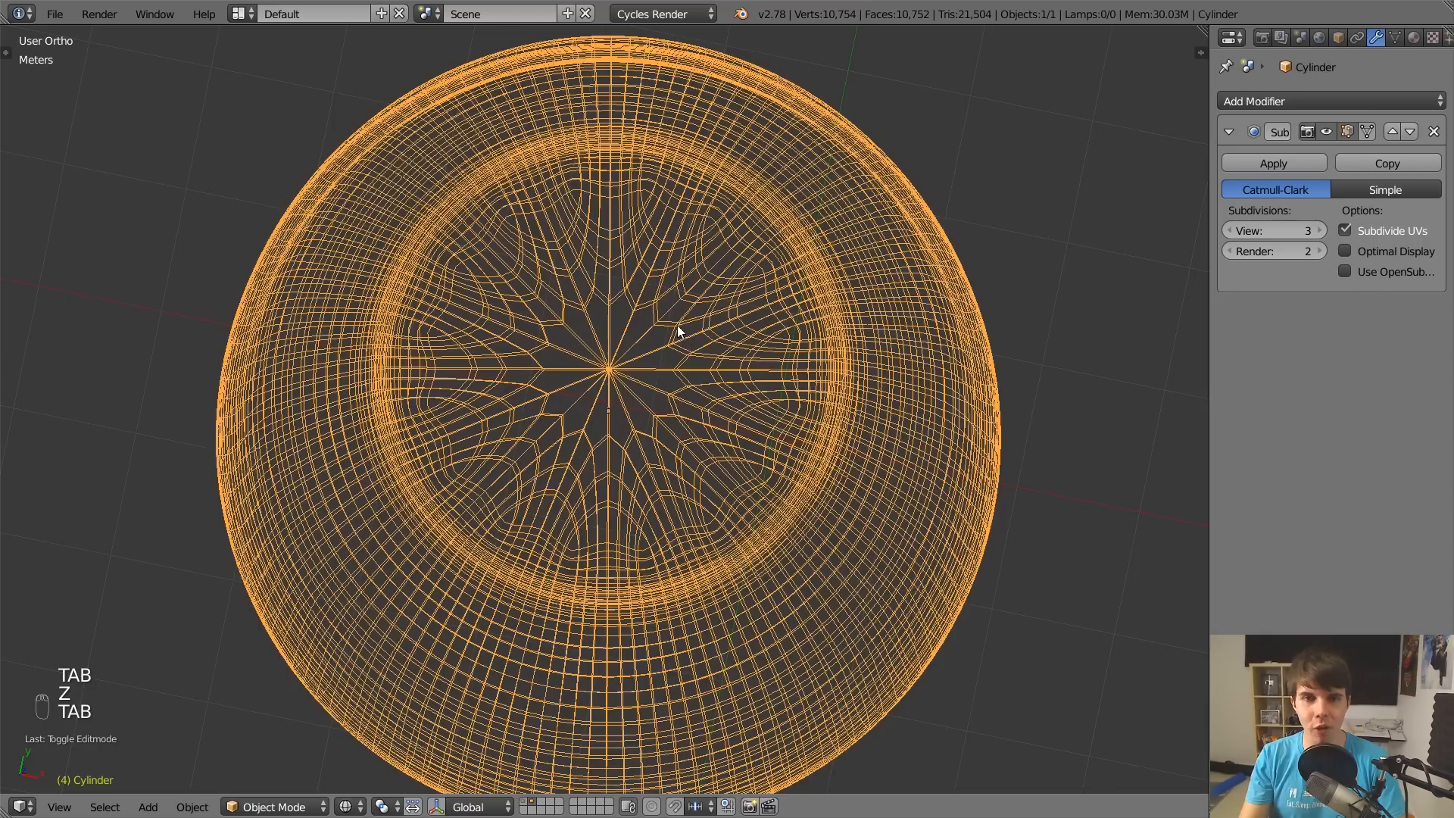
key("z")
scroll(651, 285, "up", 1)
mouse_move(677, 326)
middle_mouse_down()
mouse_move(651, 276)
mouse_move(651, 364)
middle_mouse_up()
scroll(651, 364, "up", 1)
key("Tab")
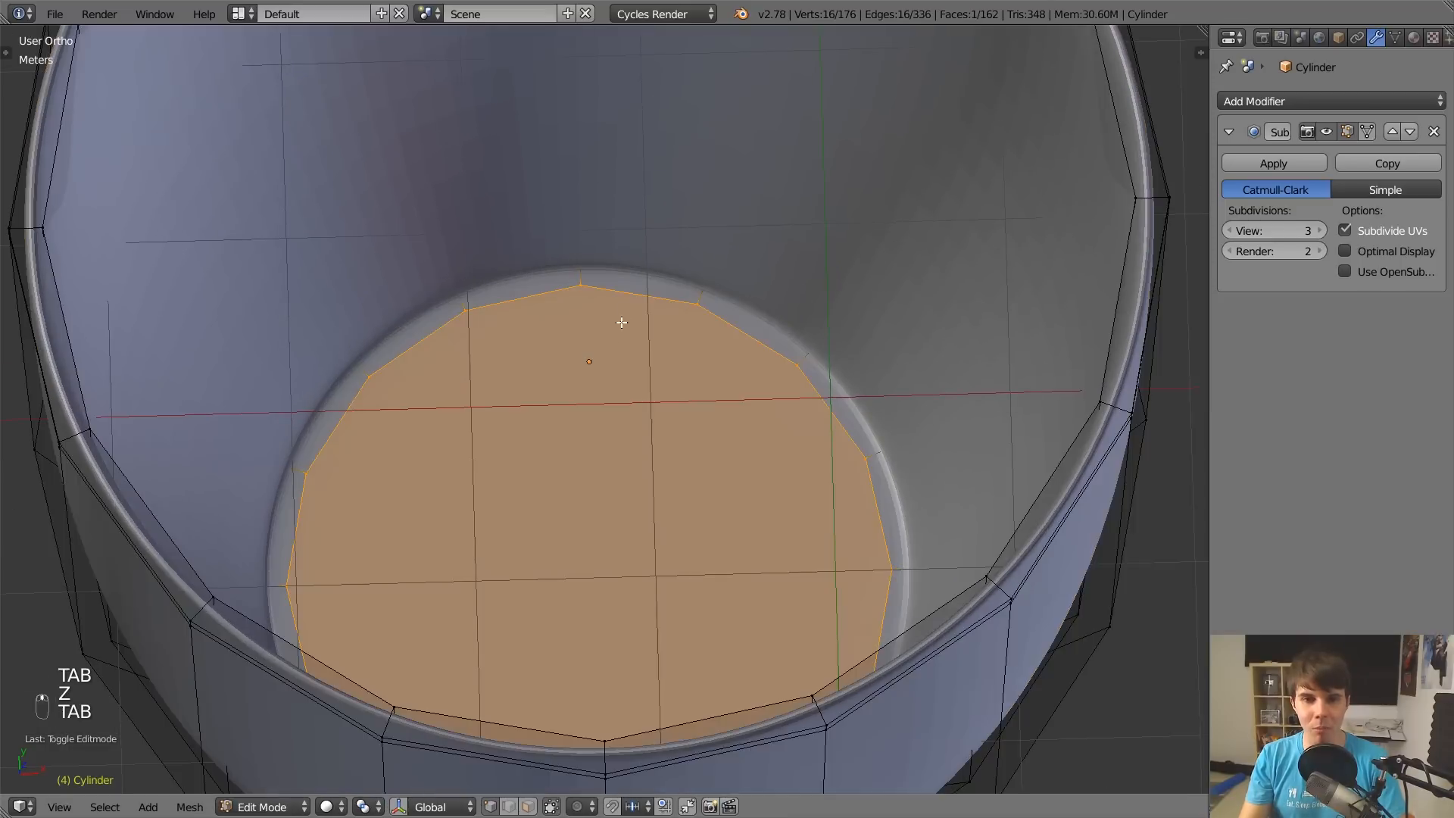
key("z")
key("z")
scroll(622, 322, "down", 2)
scroll(627, 289, "up", 3)
key("Tab")
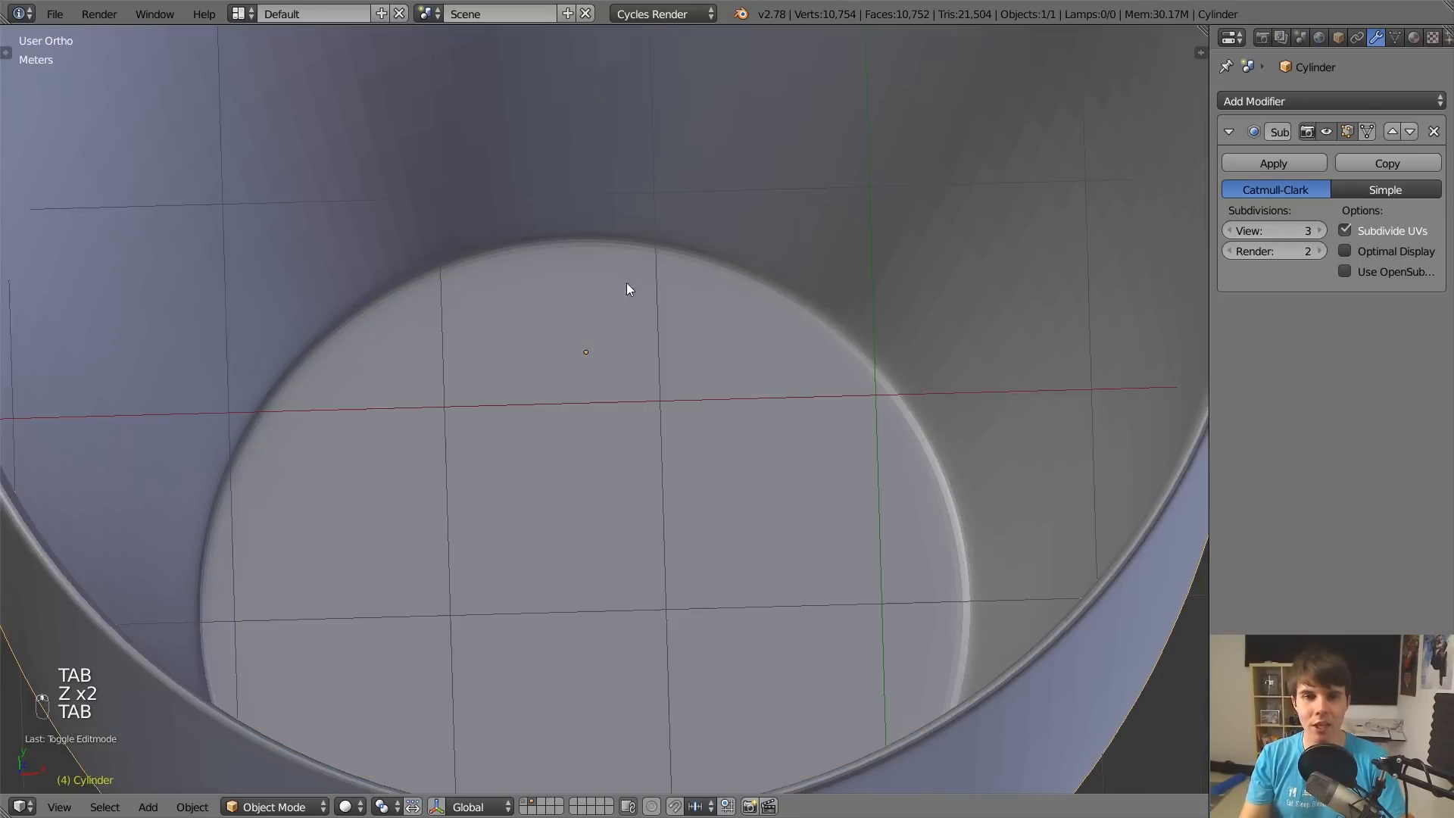
Examine the whole mug body and compare its front profile with the reference image.
scroll(625, 289, "down", 3)
middle_click_drag(626, 289, 578, 342)
scroll(640, 274, "down", 2)
scroll(578, 342, "up", 5)
scroll(577, 342, "down", 3)
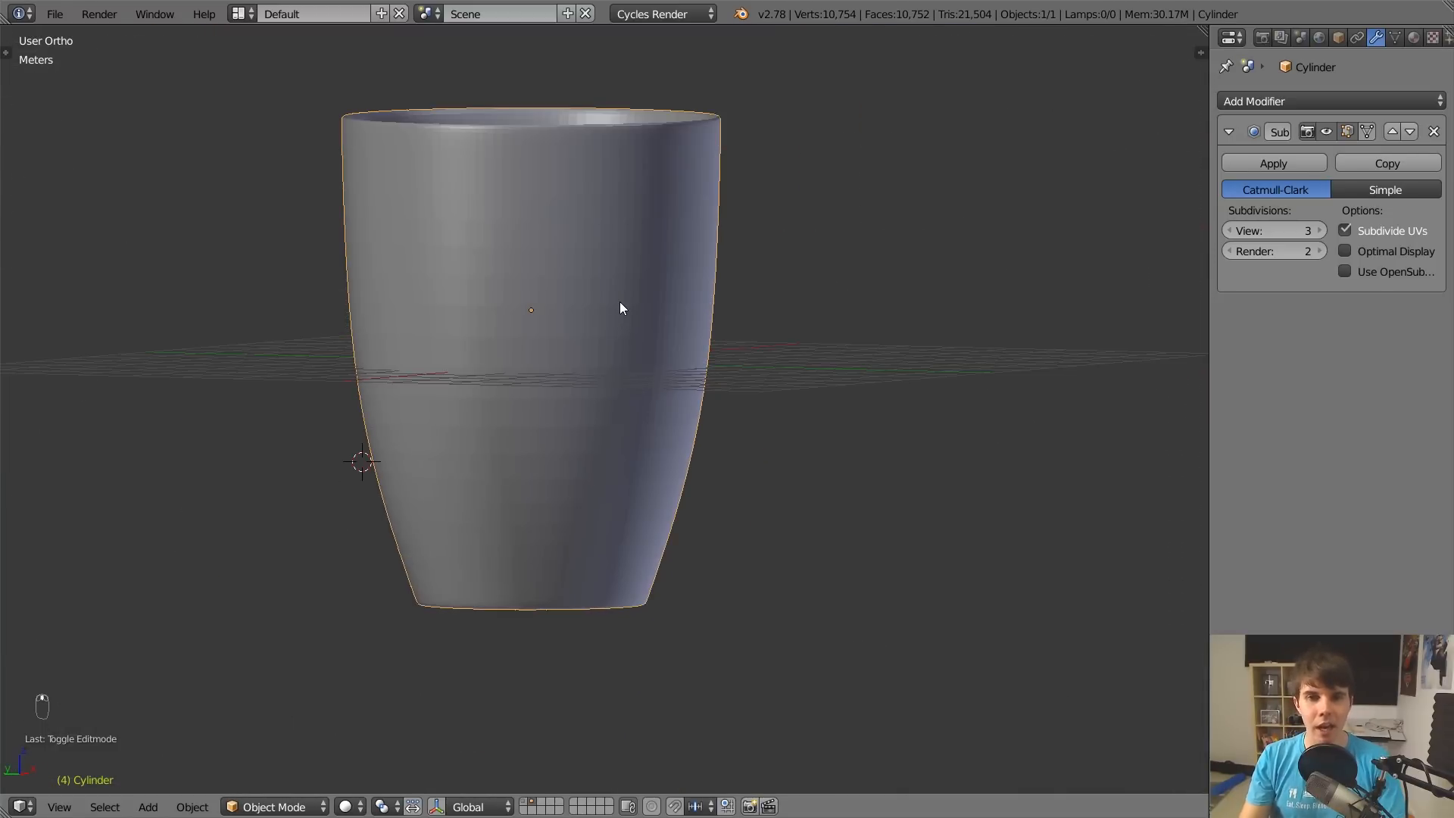
key("KP_1")
scroll(638, 244, "up", 2)
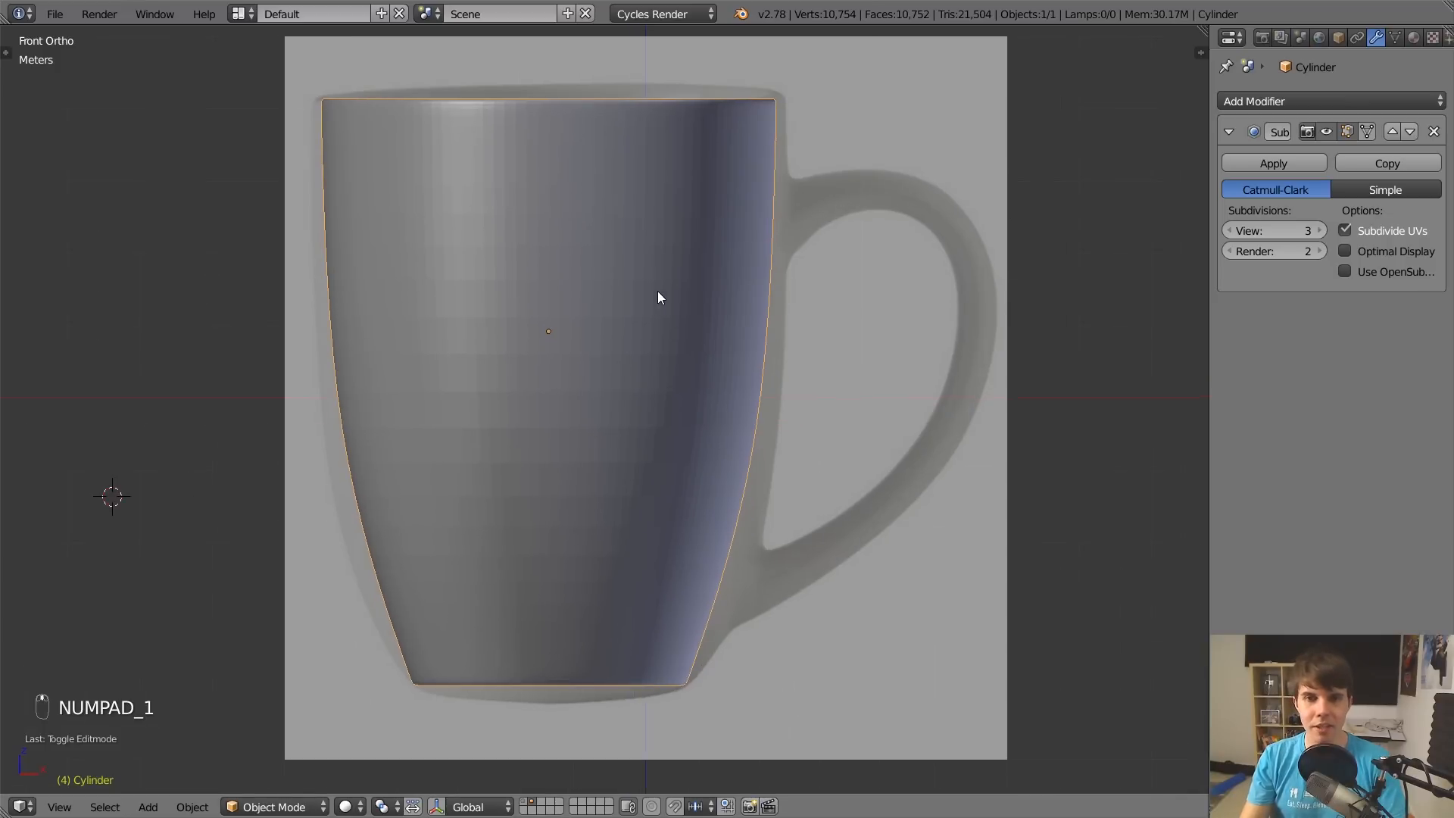
middle_click_drag(662, 298, 569, 271, "shift")
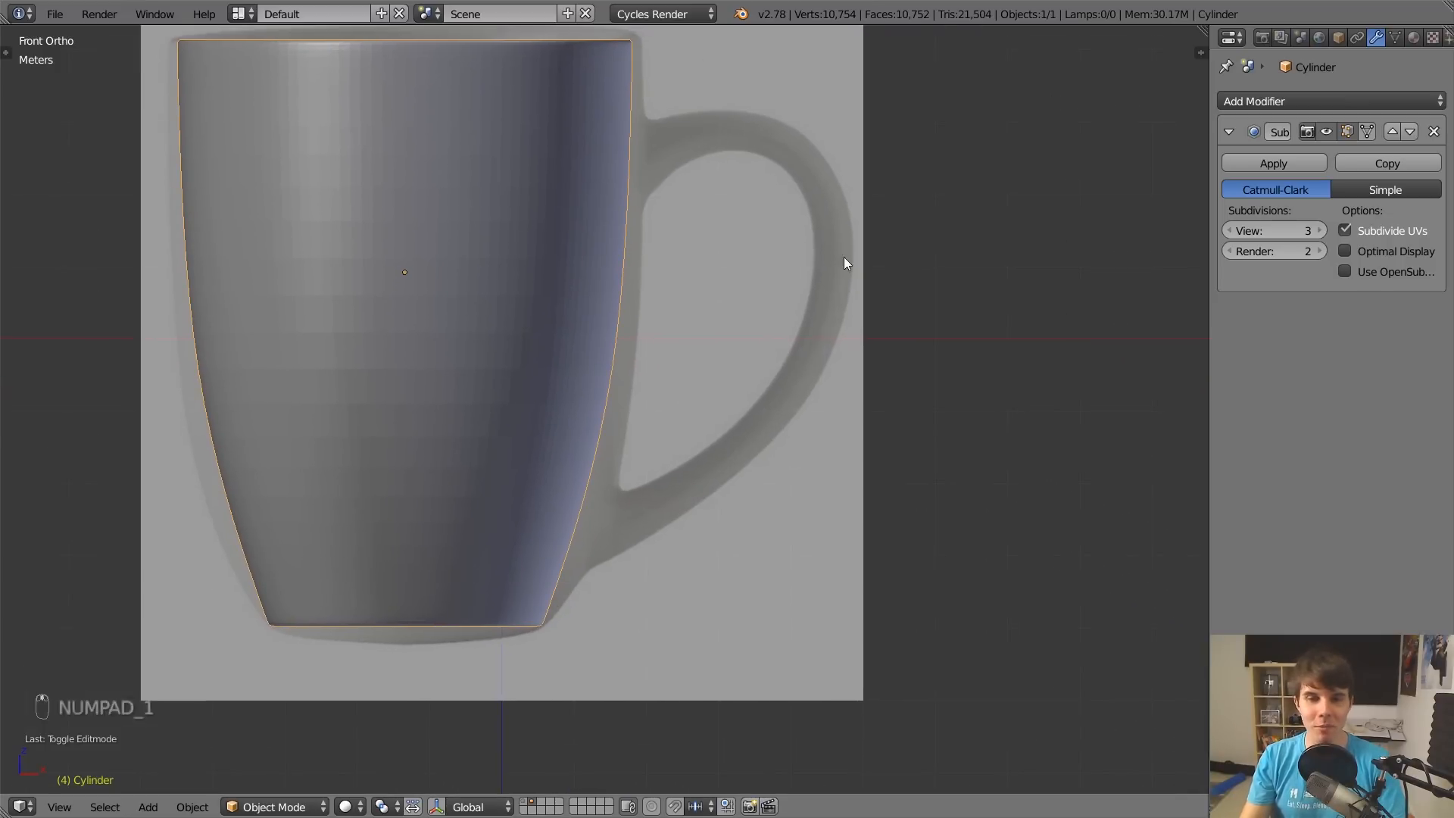
key("ctrl+shift+s")
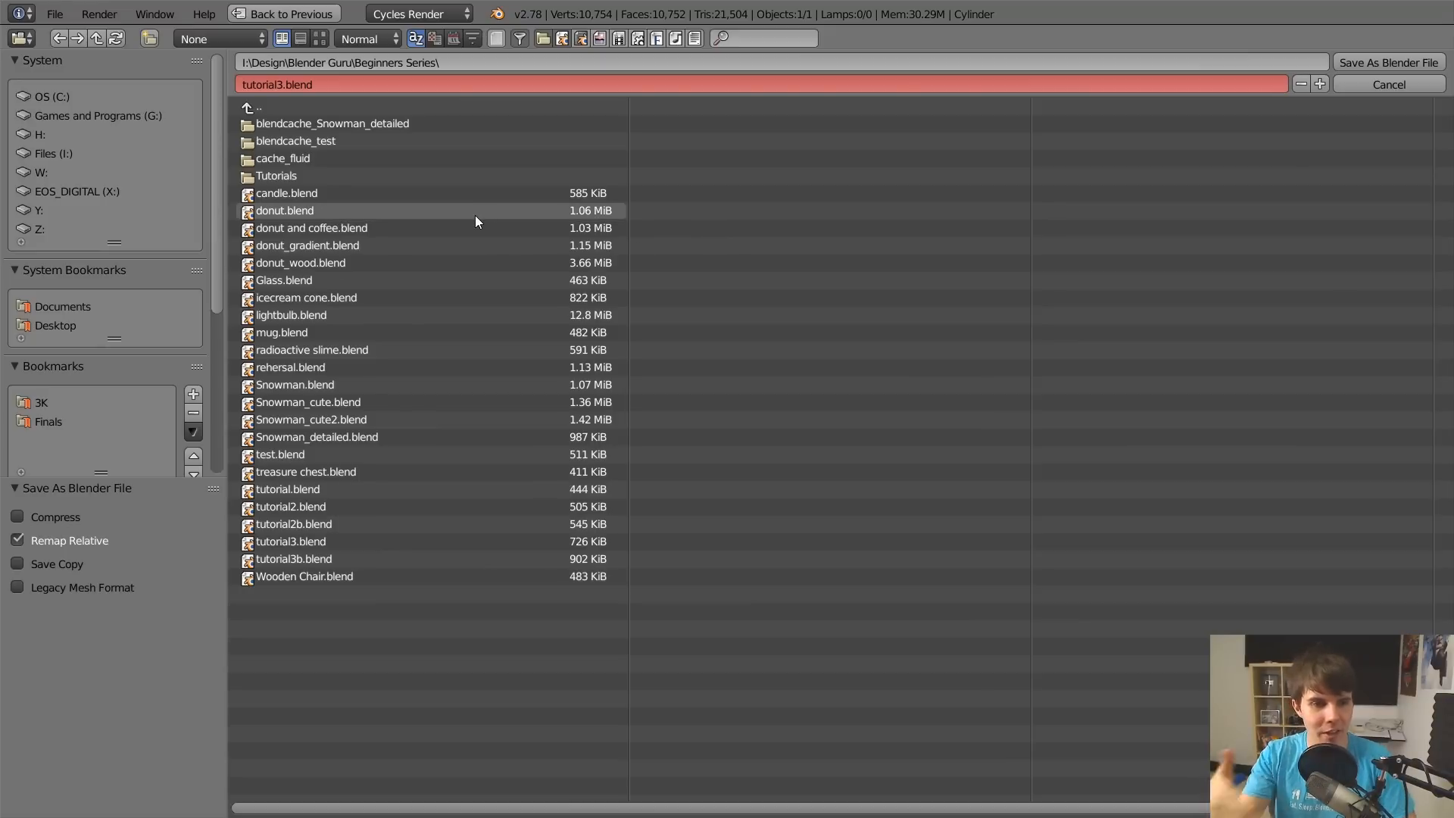
left_click(294, 83)
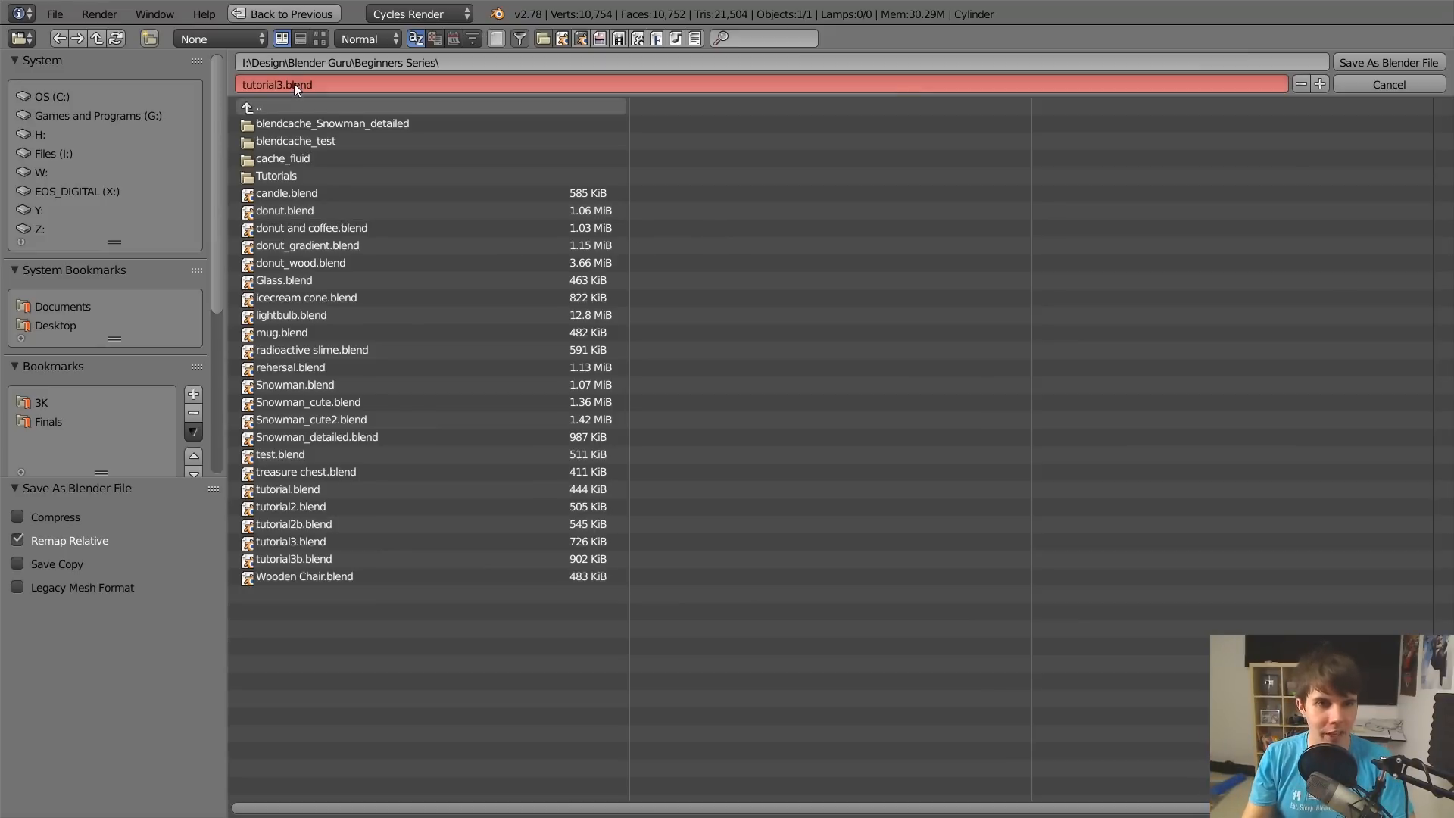
left_click(278, 83)
key("BackSpace")
type("4")
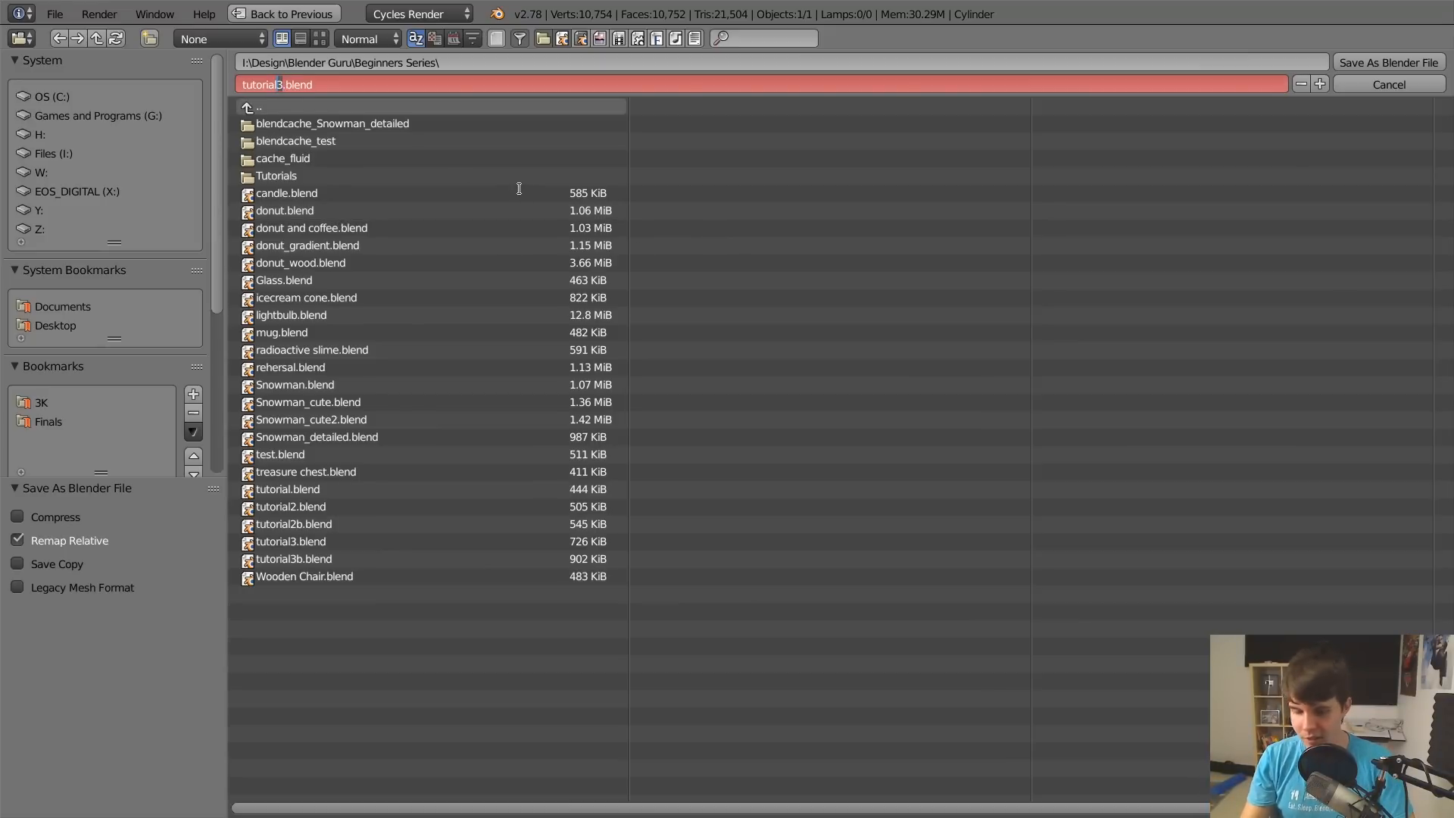
key("Return")
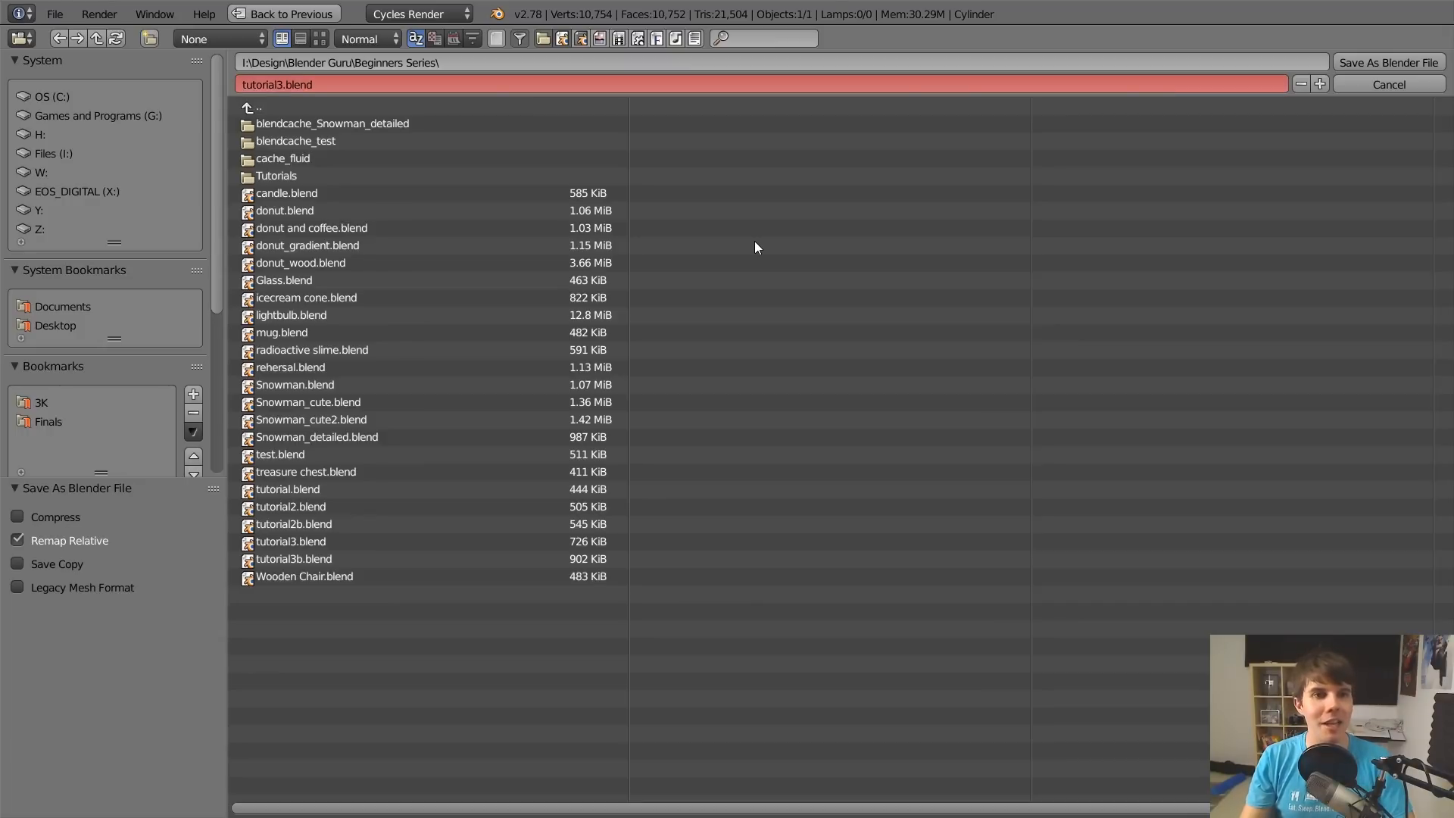
key("KP_Add")
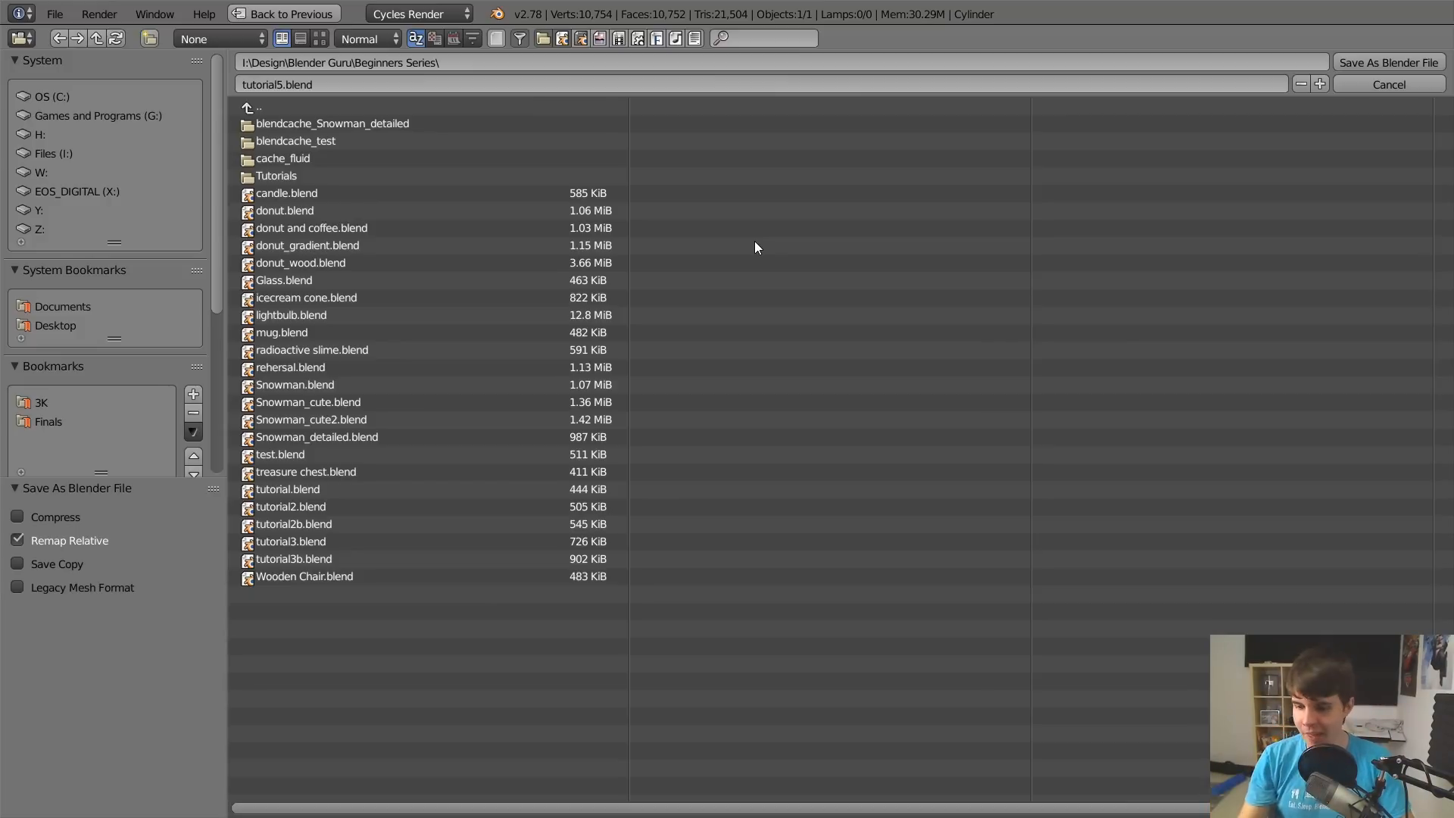
key("KP_Subtract")
key("KP_Subtract")
key("KP_Add")
key("KP_Add")
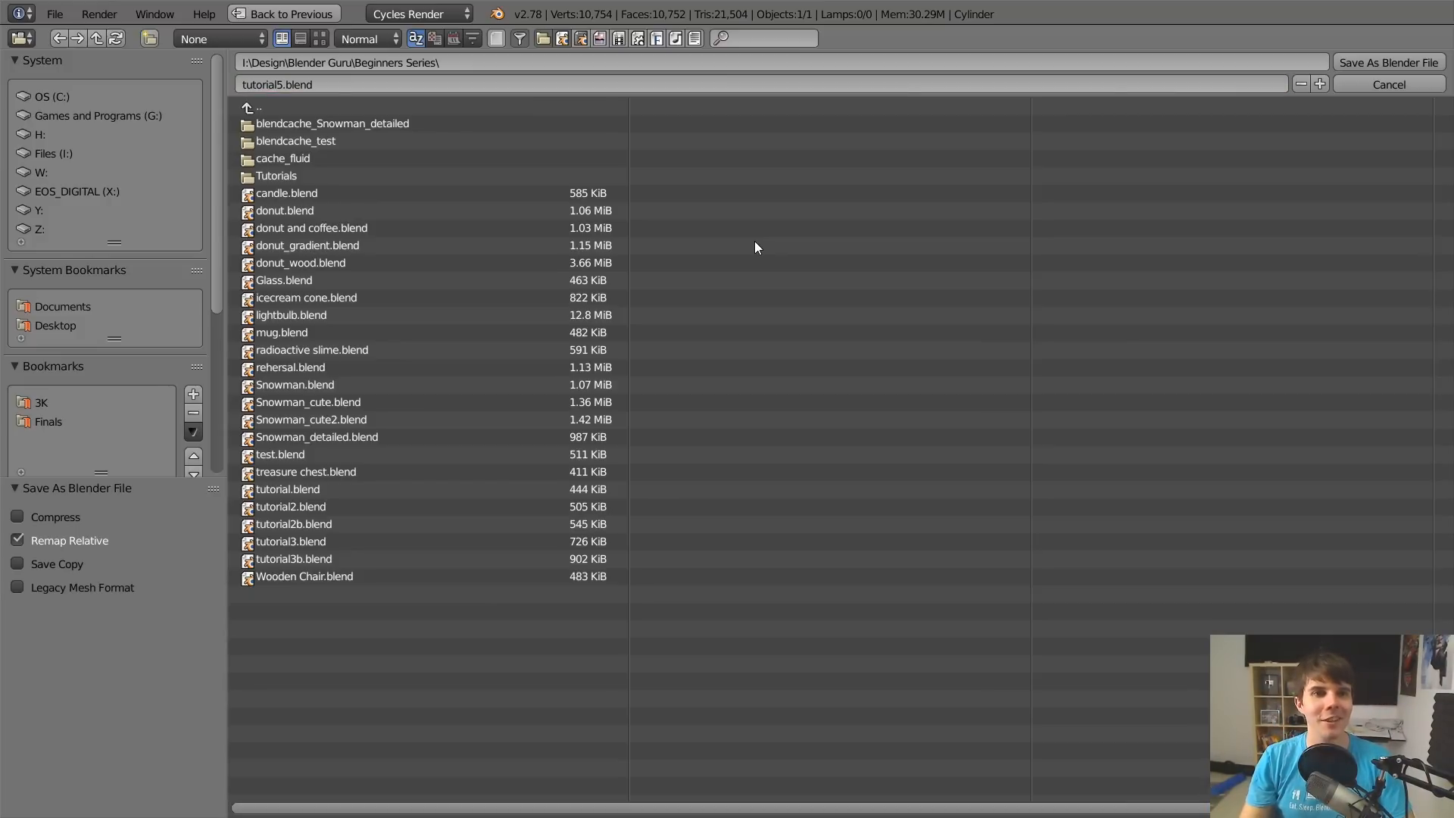
key("KP_Subtract")
key("KP_Subtract")
key("KP_Subtract")
key("KP_Subtract")
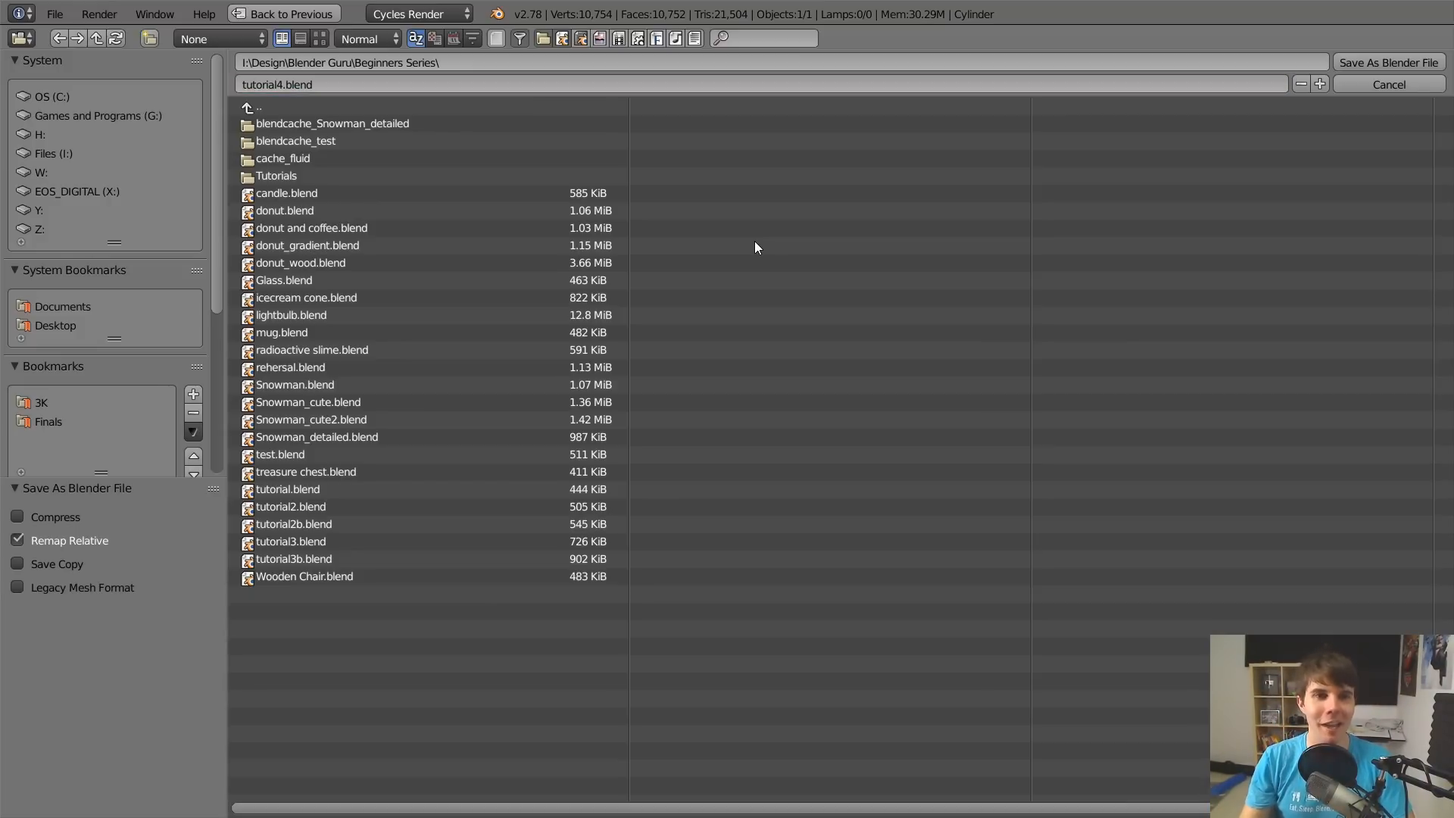
key("Escape")
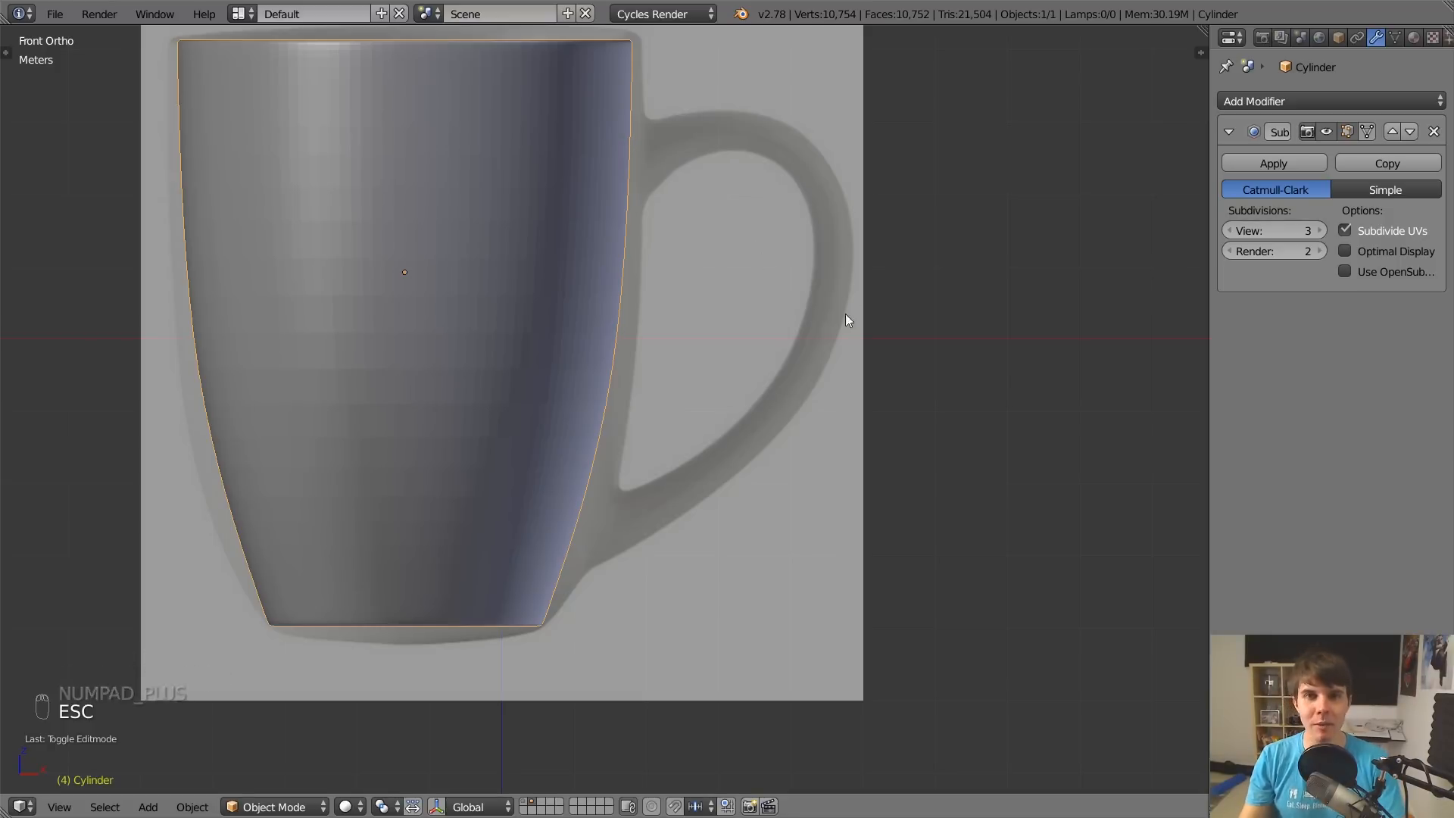
Save the scene as a new incremented version named tutorial4.blend.
key("ctrl+shift+s")
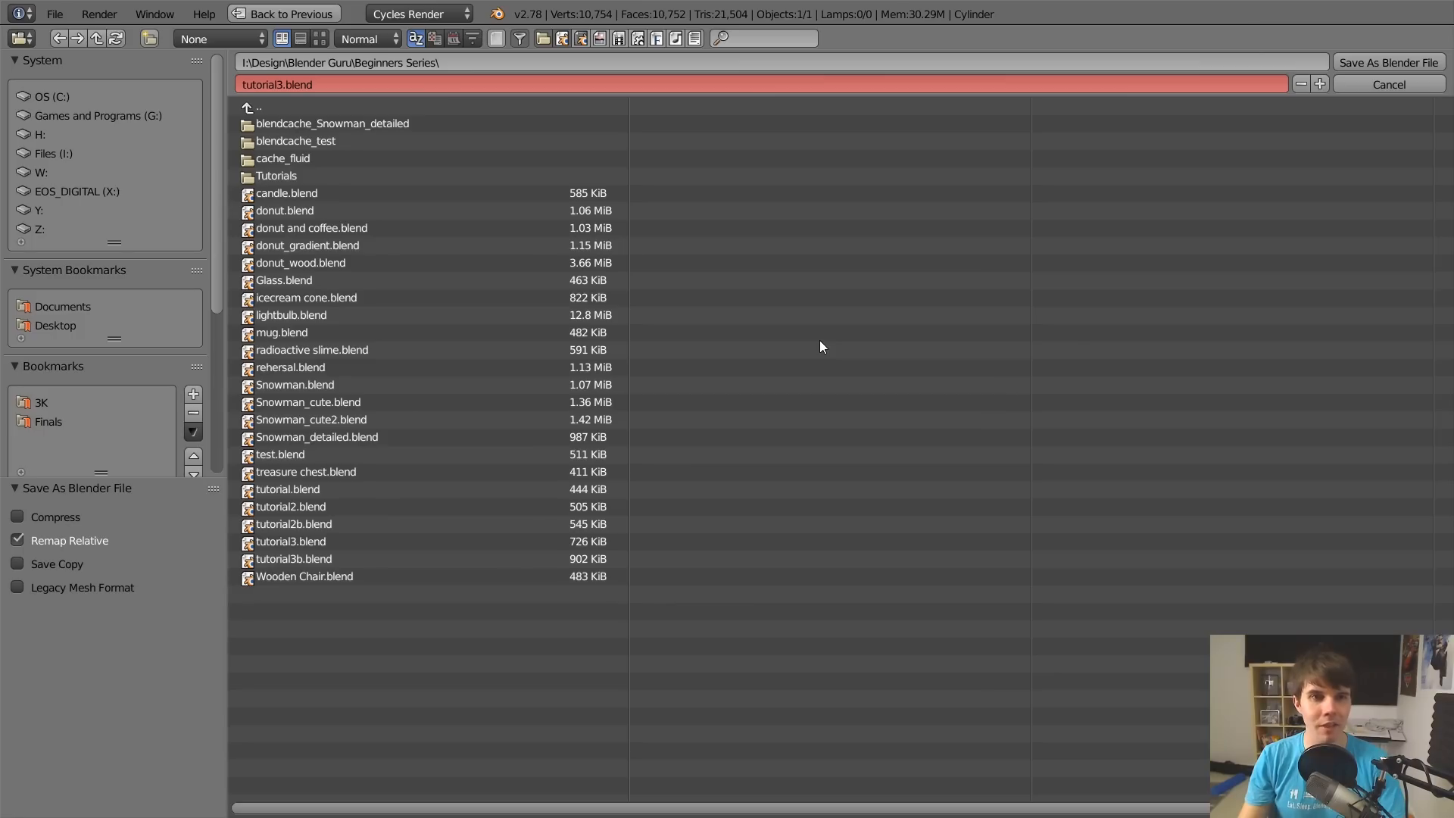
key("KP_Add")
key("KP_Enter")
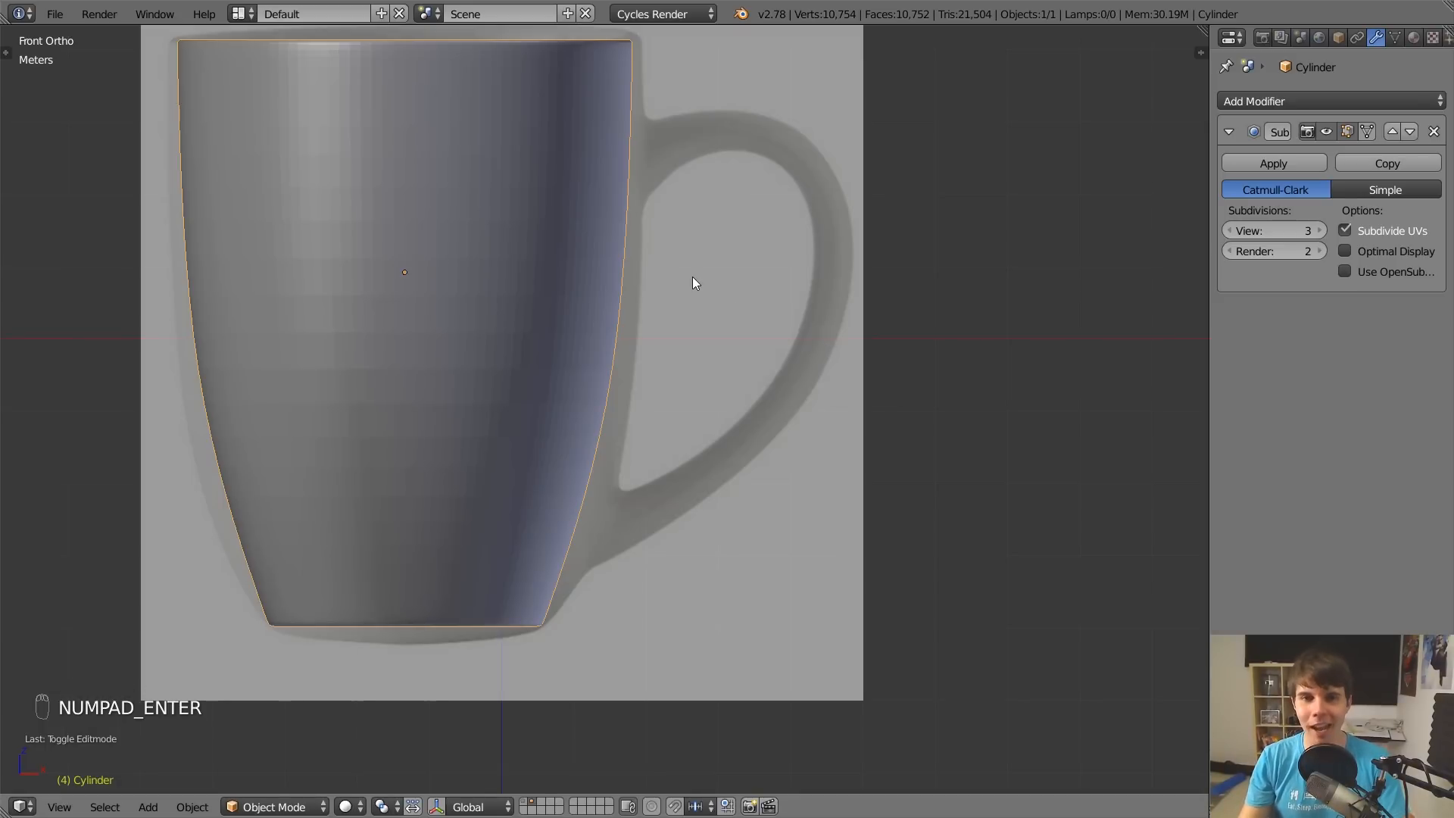
Add a cube to the mug mesh where the handle's upper end meets the wall, and scale it down.
middle_click_drag(692, 276, 699, 317, "shift")
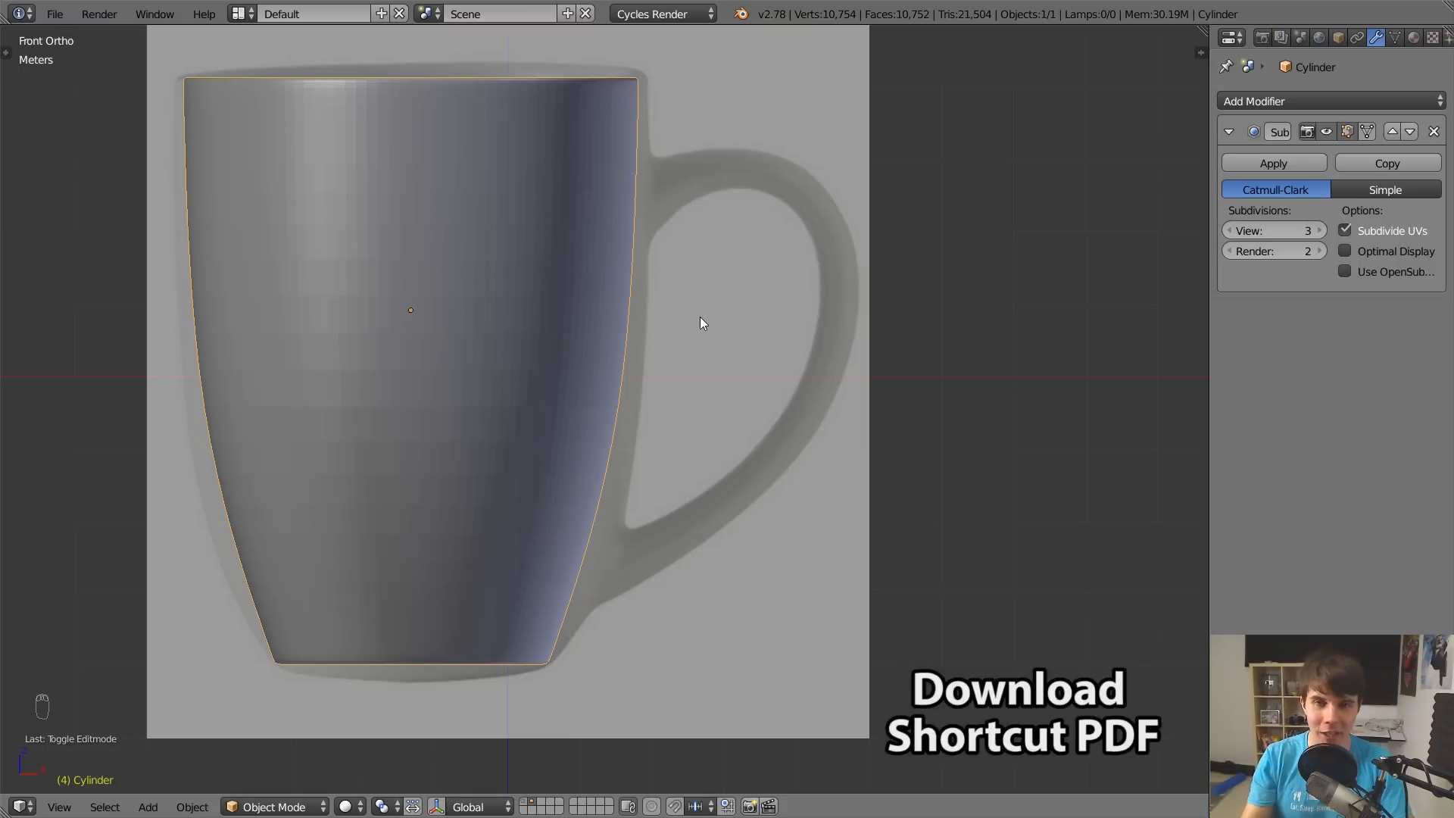
scroll(700, 316, "up", 2)
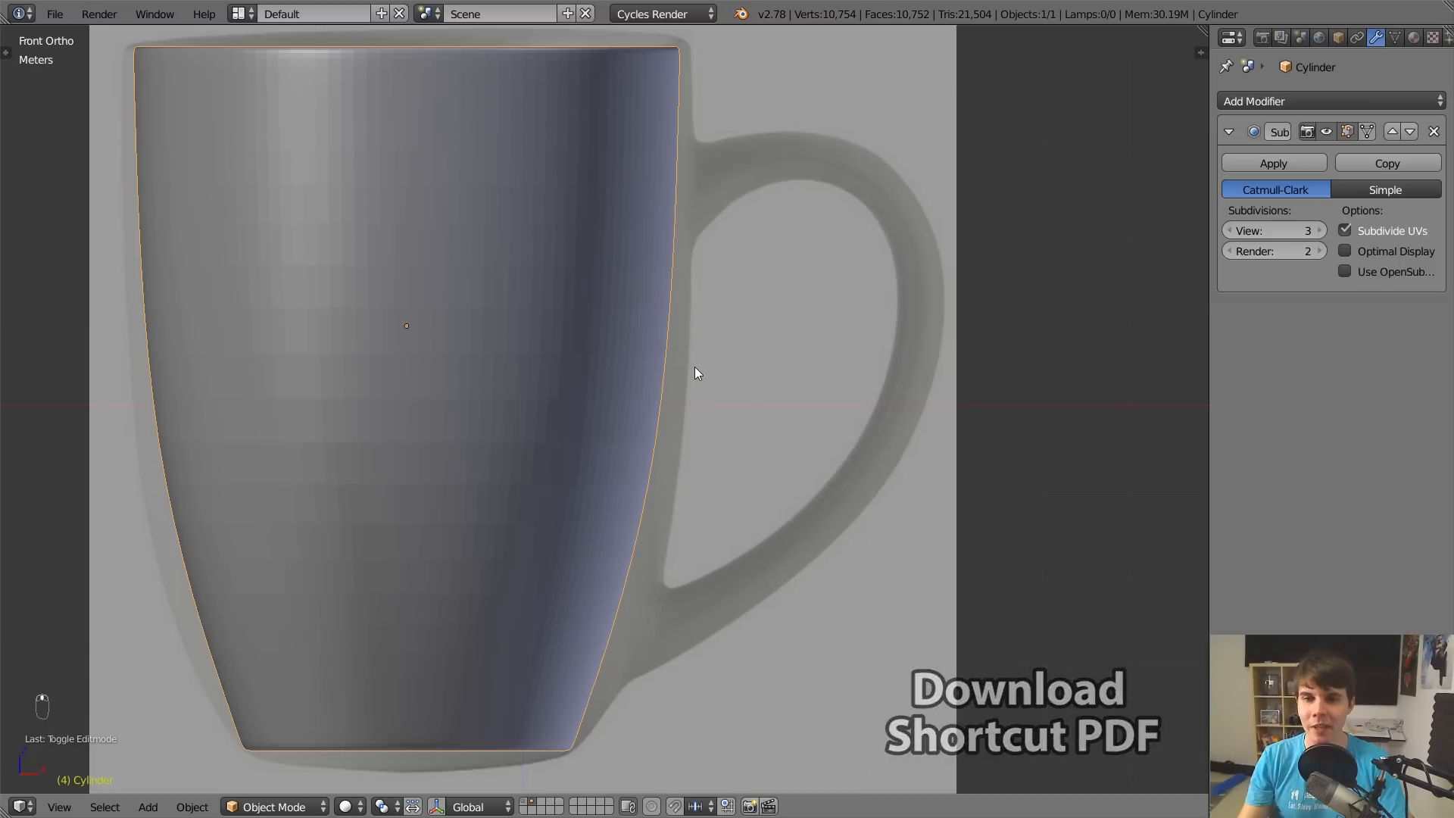
middle_click_drag(717, 365, 766, 357, "shift")
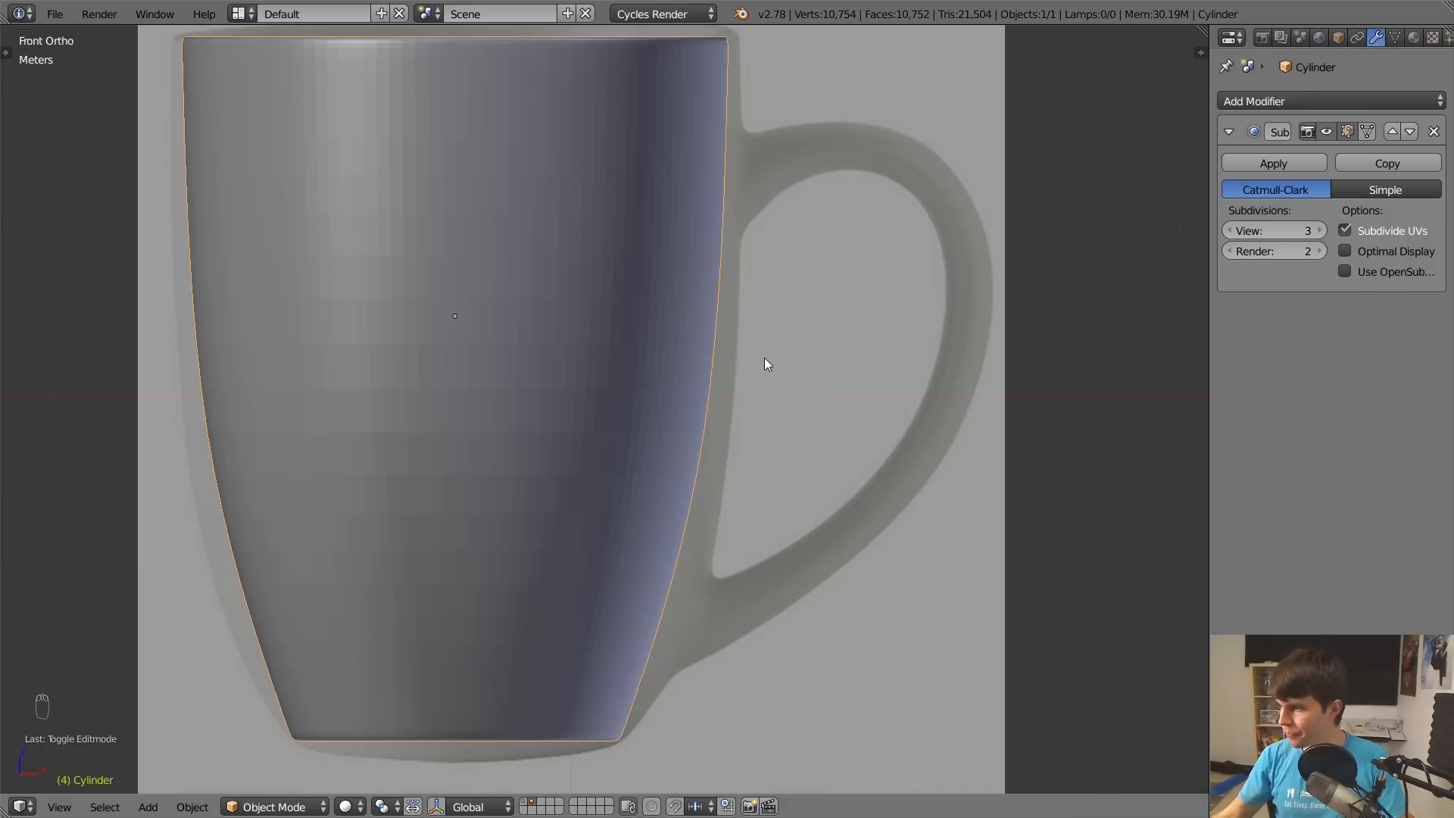
middle_click_drag(765, 364, 616, 367, "shift")
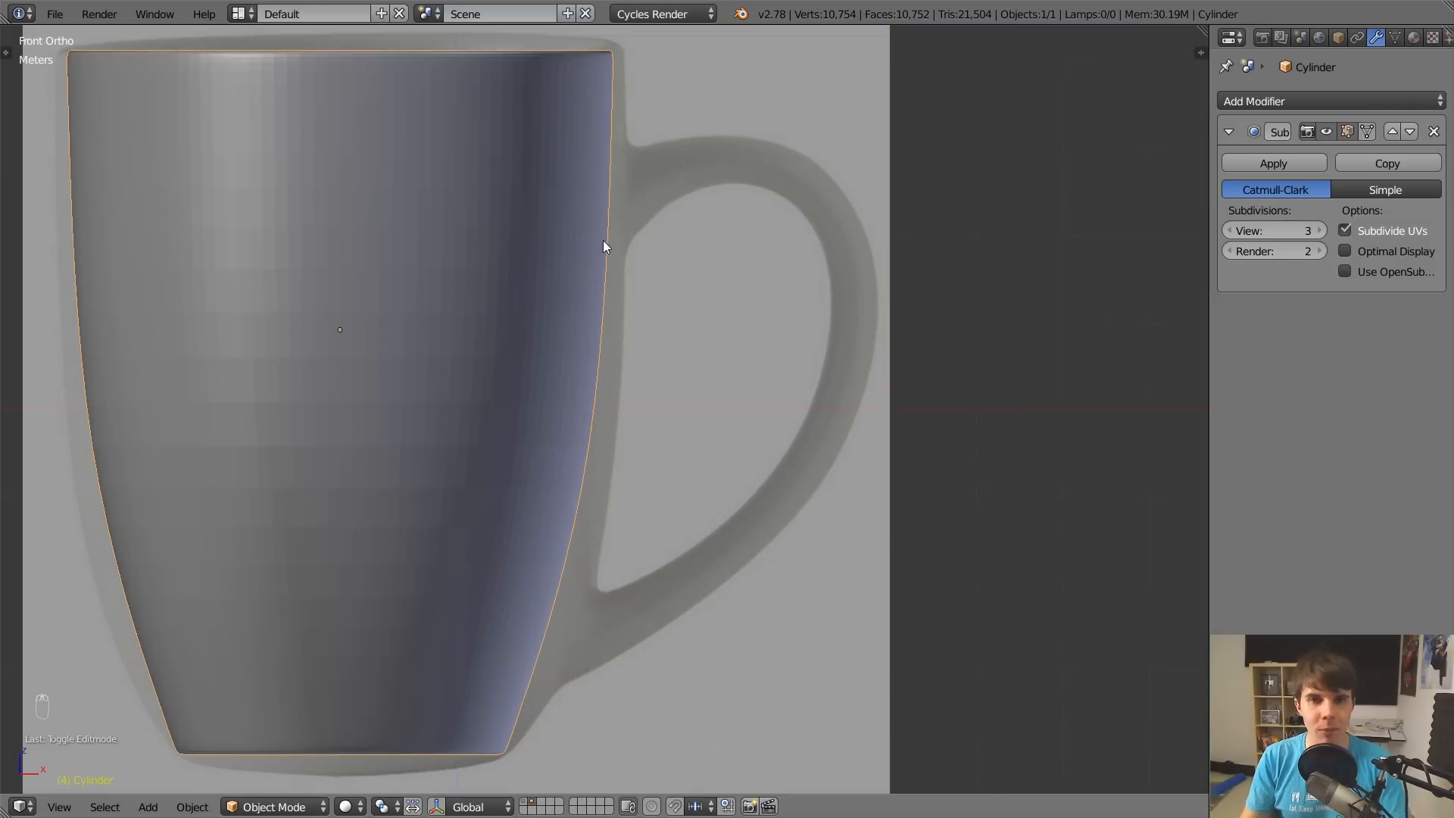
key("Tab")
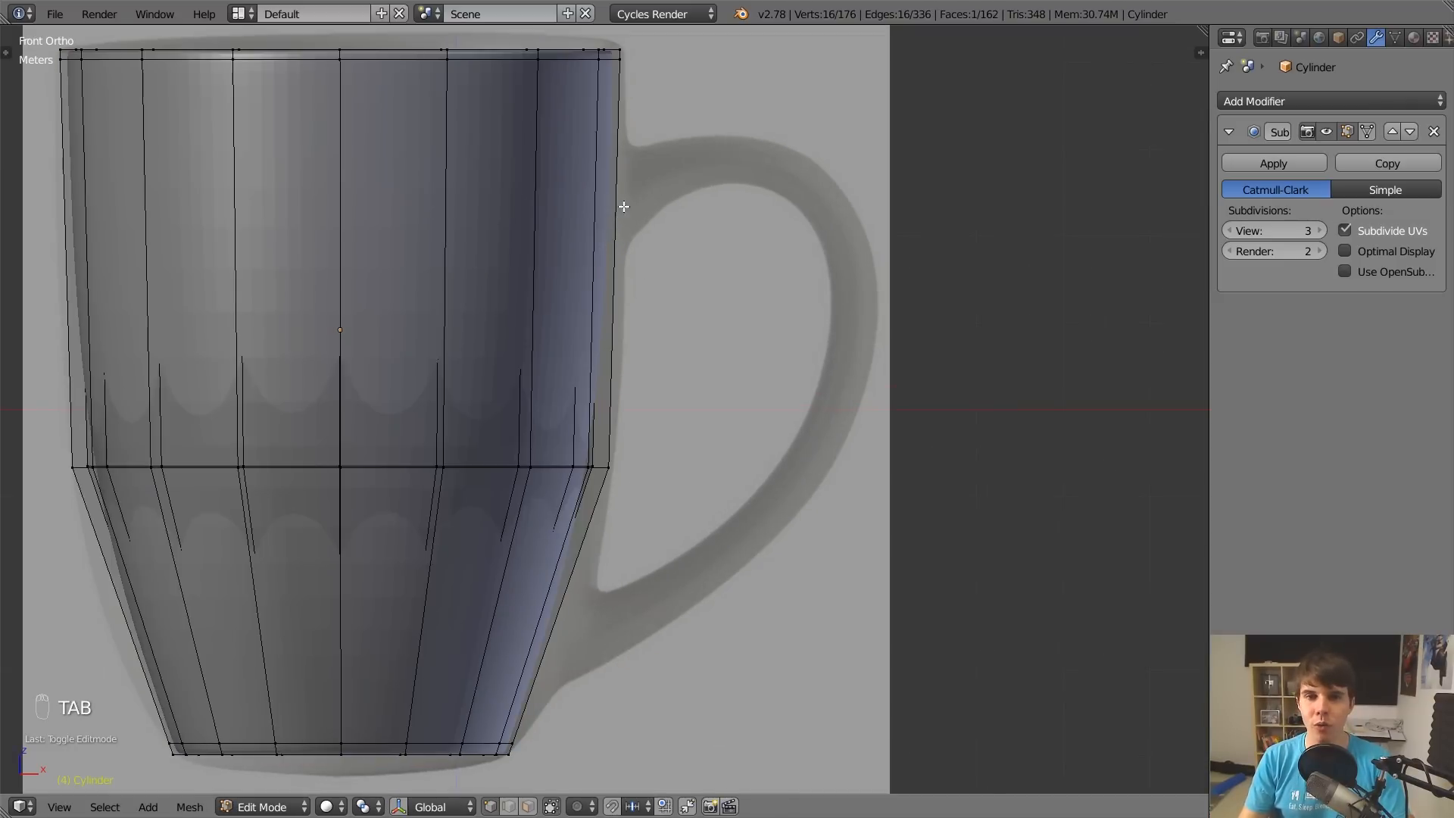
key("shift+a")
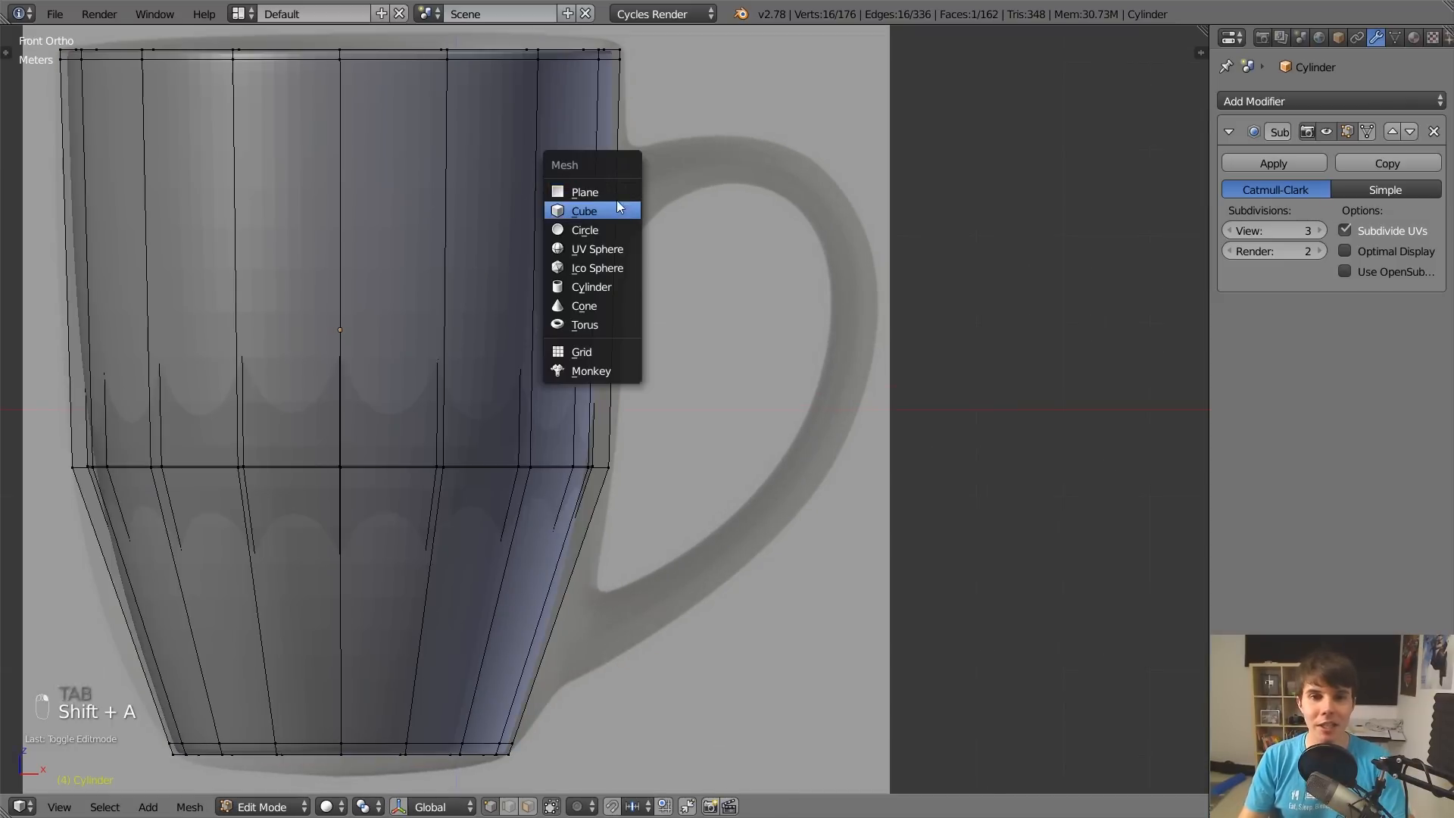
left_click(612, 206)
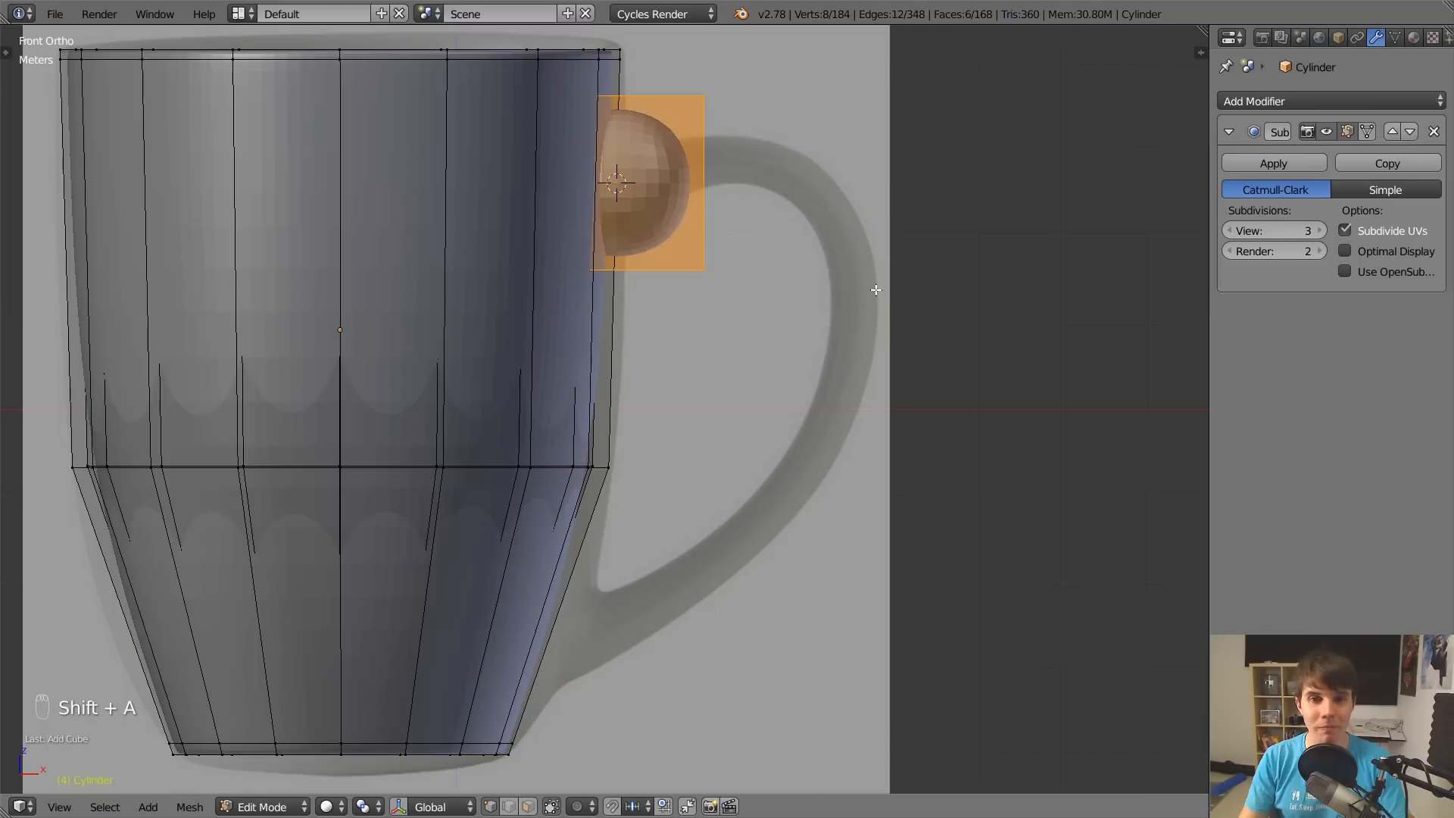
key("s")
left_click(719, 223)
Extend the cube's outer face along the upper part of the reference handle and shrink it to the handle's thickness.
key("a")
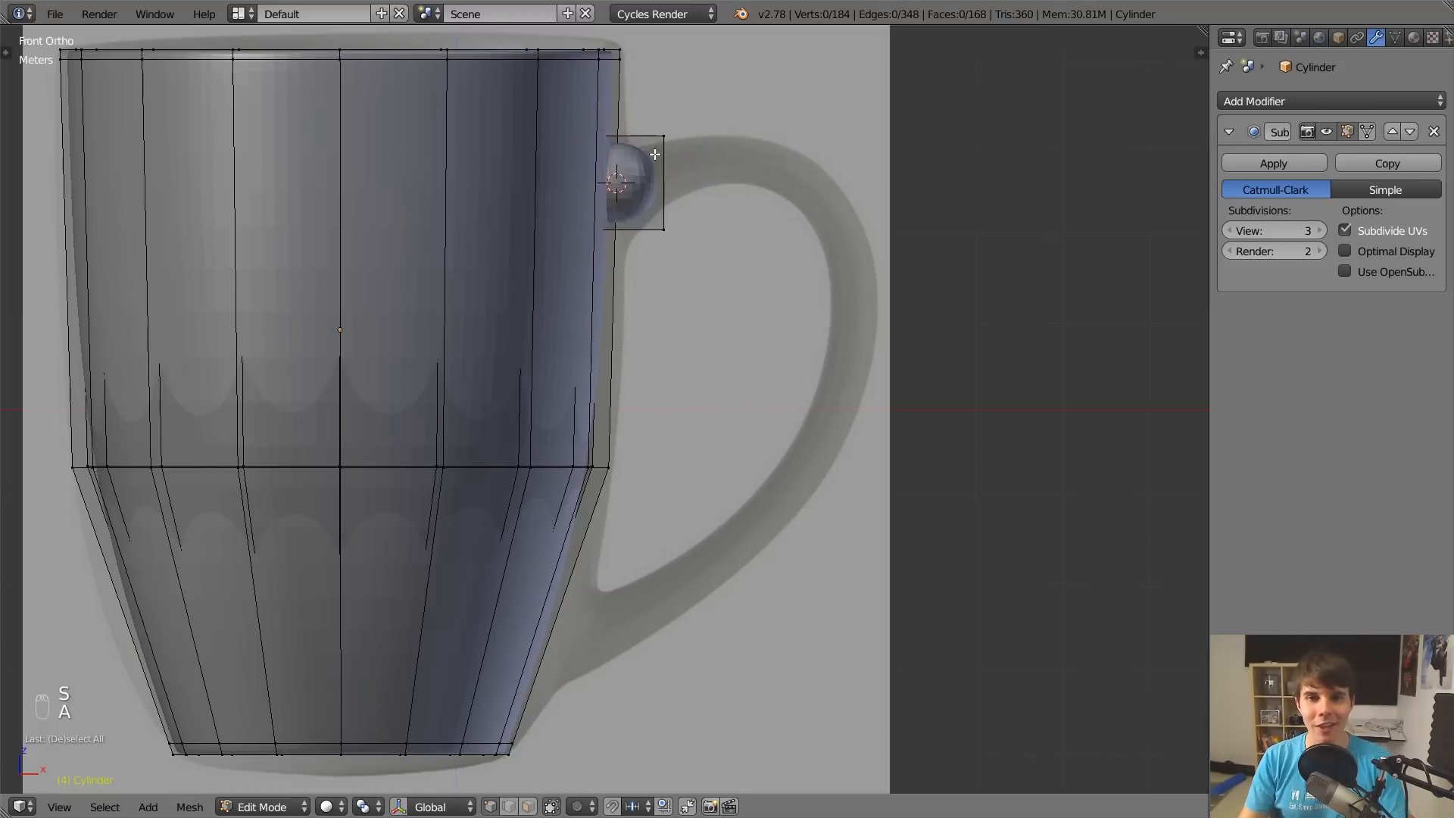
key("z")
key("b")
left_click_drag(643, 106, 691, 237)
key("g")
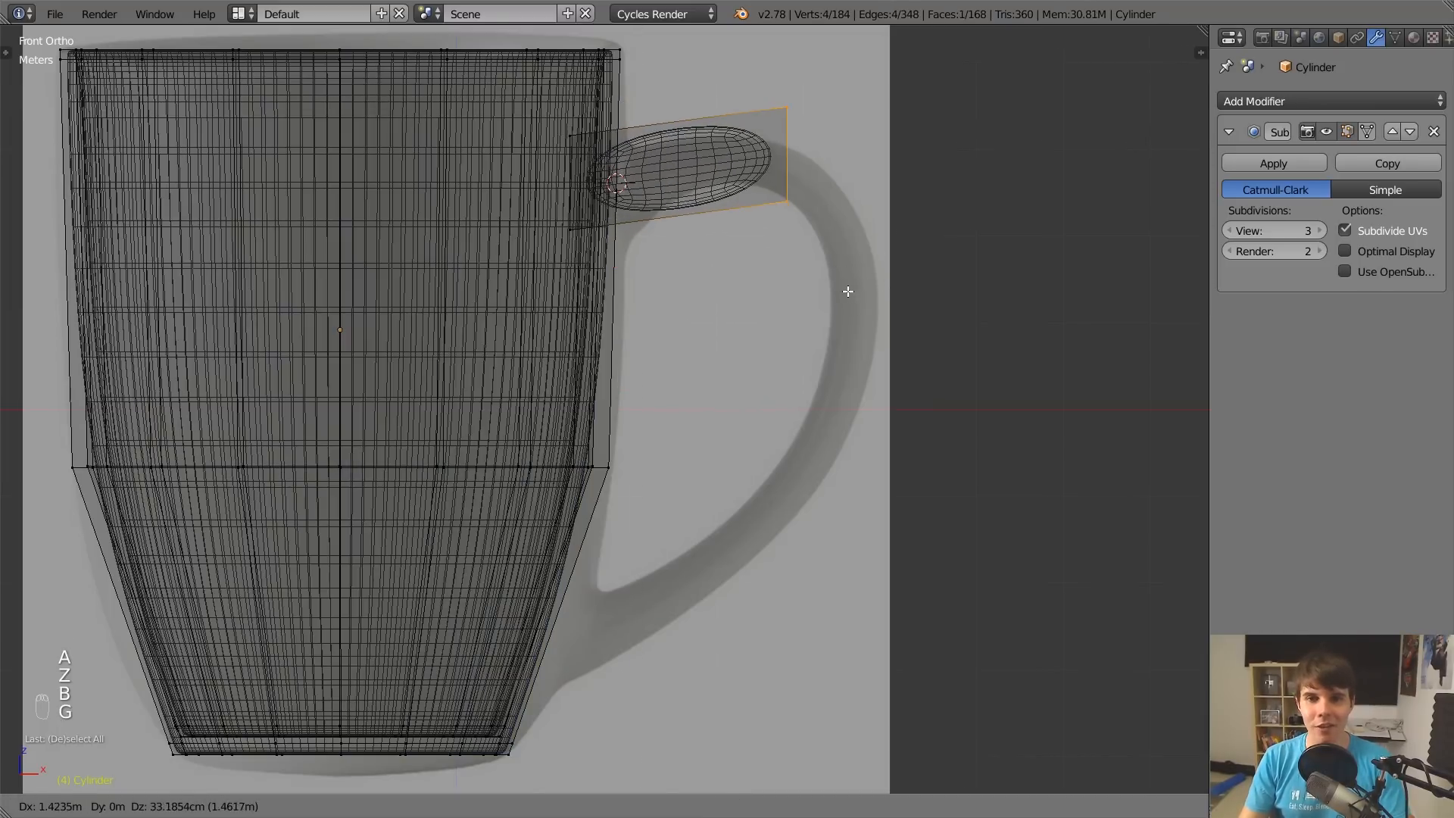
left_click(848, 291)
key("s")
left_click(868, 248)
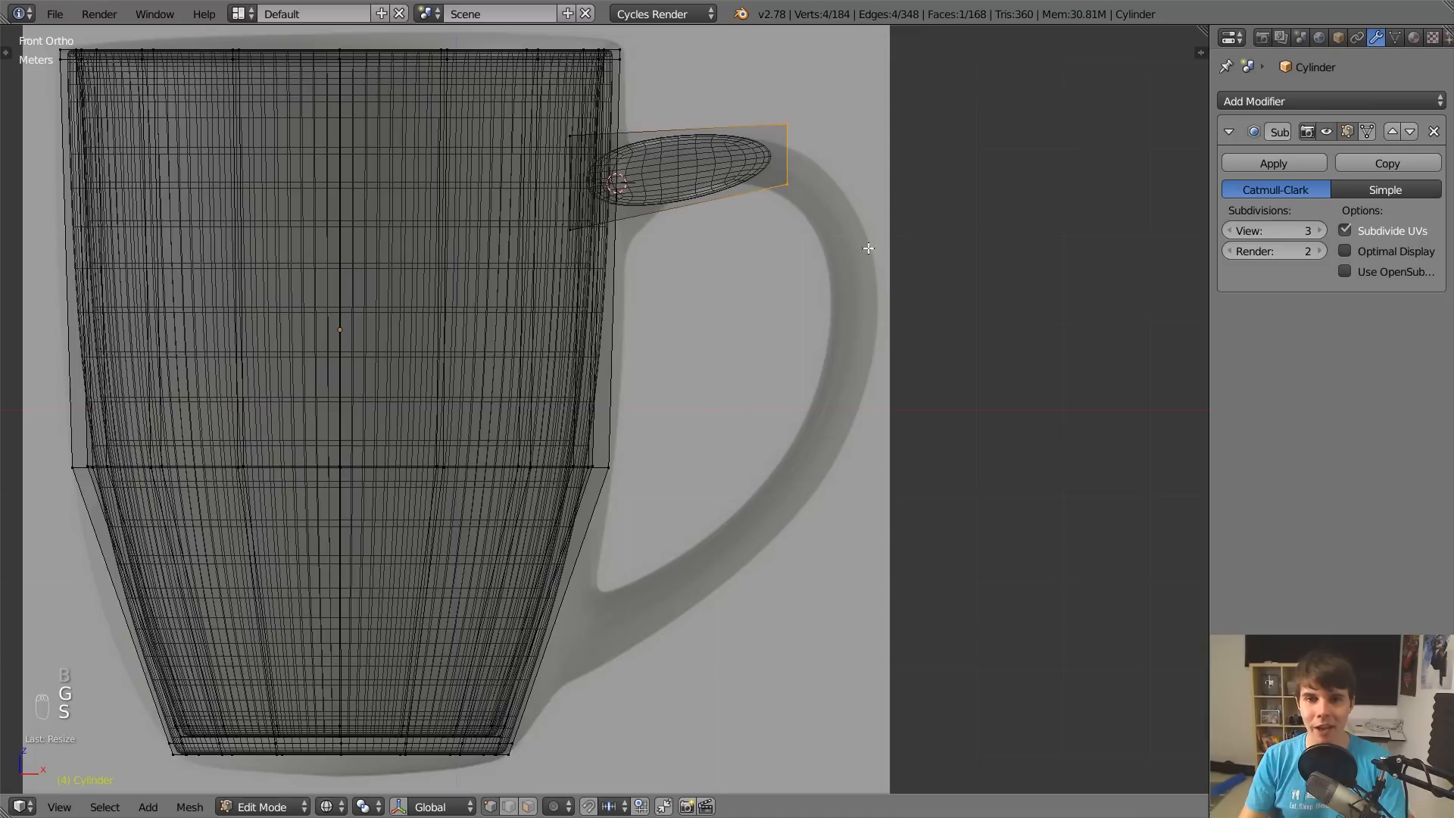
key("g")
left_click(786, 181)
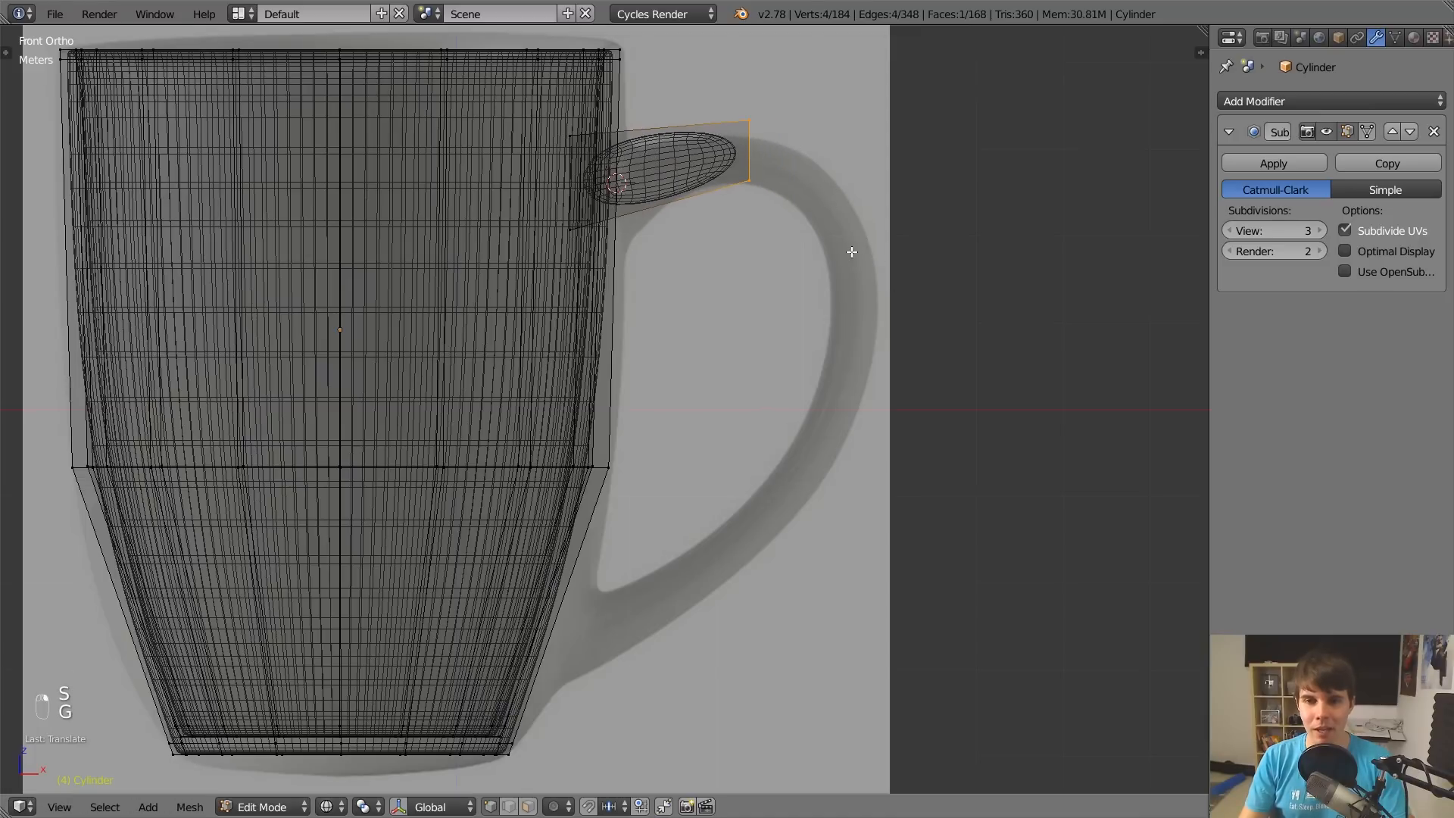
Extrude the handle through three more sections along the outer curve of the reference handle and check it in solid shading.
right_click(852, 251, "ctrl")
right_click(843, 384, "ctrl")
right_click(719, 557, "ctrl")
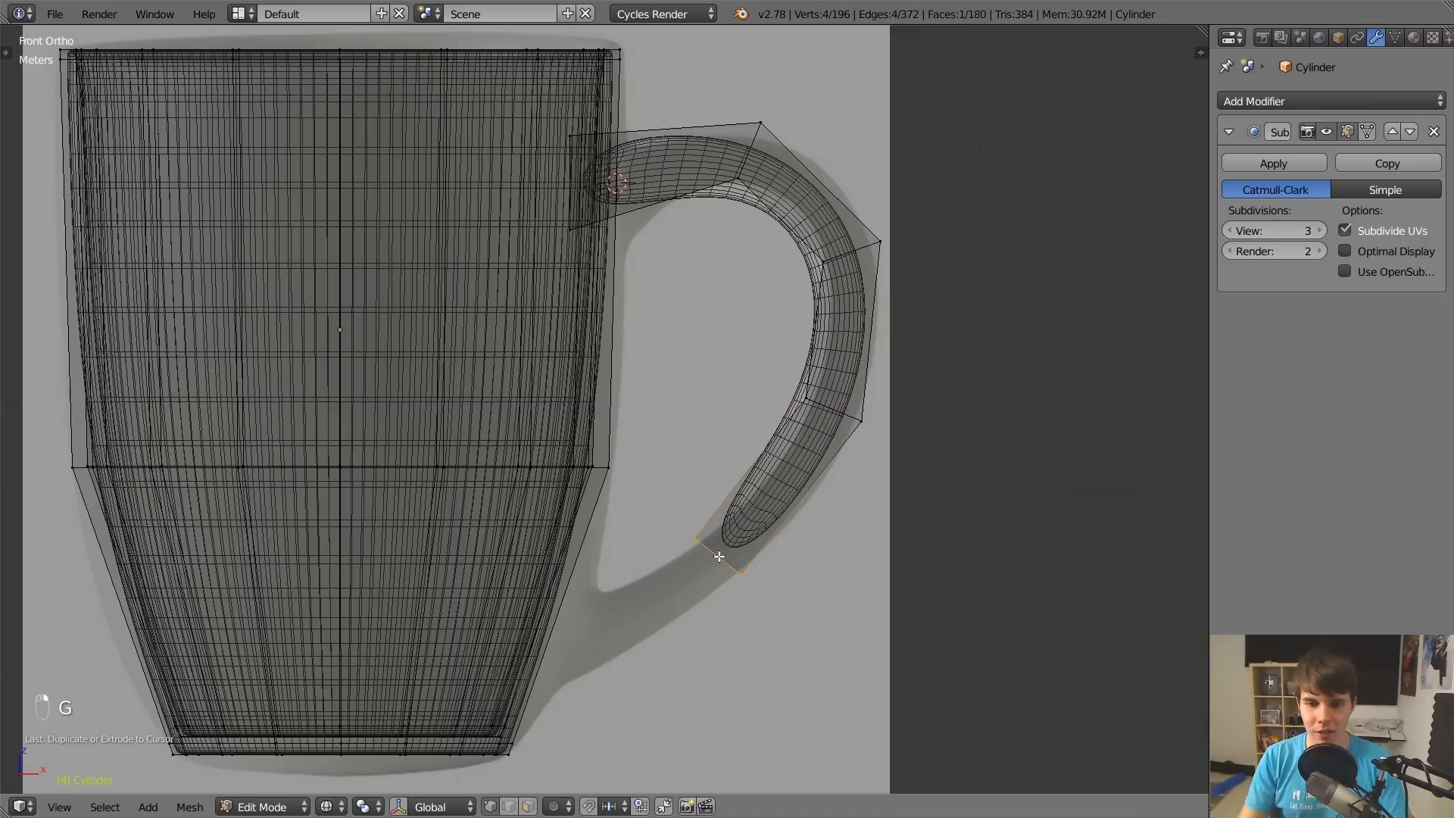
key("Tab")
key("z")
mouse_move(788, 481)
middle_mouse_down()
mouse_move(768, 459)
mouse_move(796, 407)
middle_mouse_up()
key("Tab")
Extrude the handle's lower end to the mug wall, then move, rotate and enlarge its end face to match the reference.
key("KP_1")
key("e")
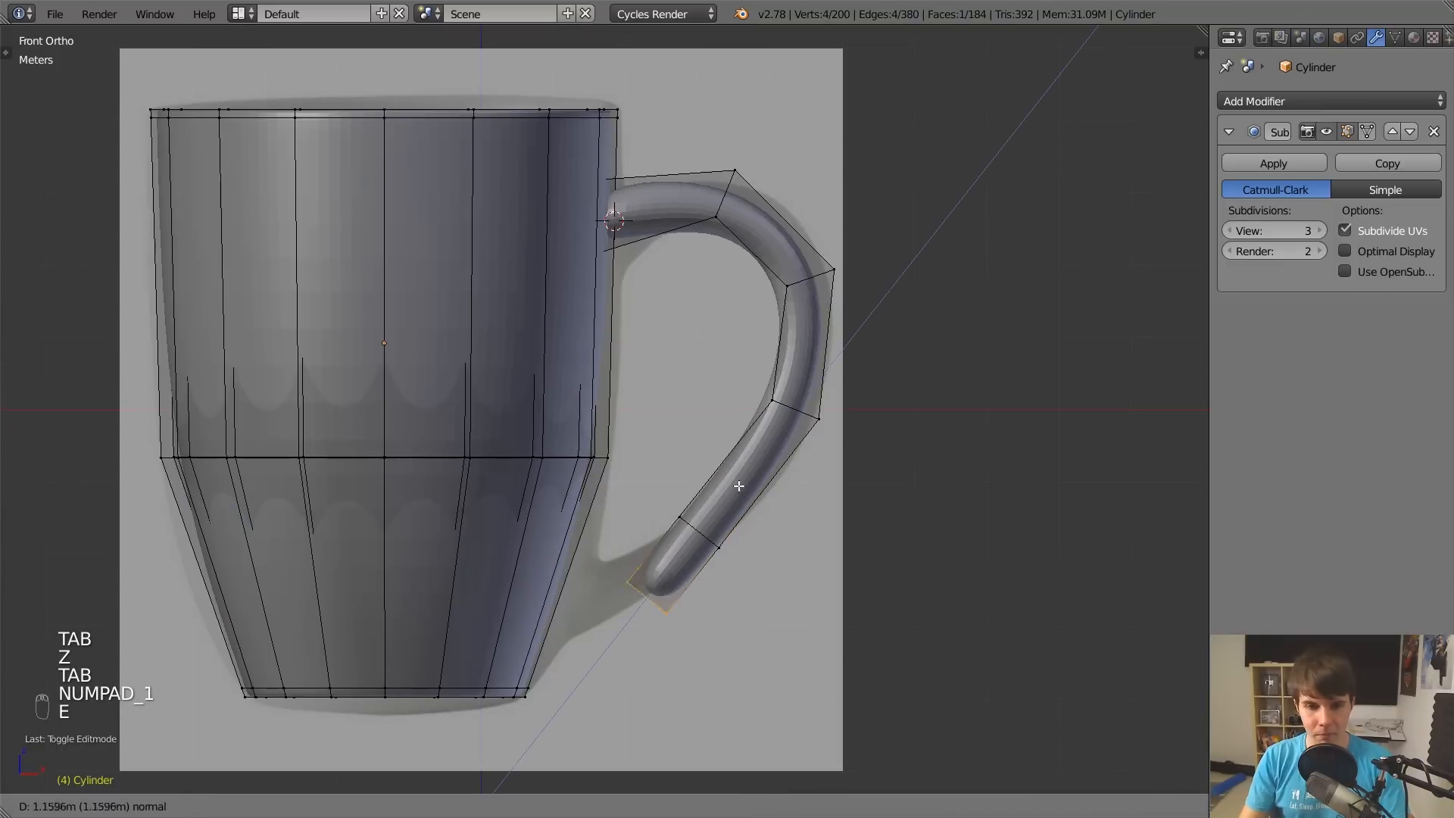
left_click(738, 485)
key("g")
left_click(619, 488)
key("r")
left_click(671, 639)
key("g")
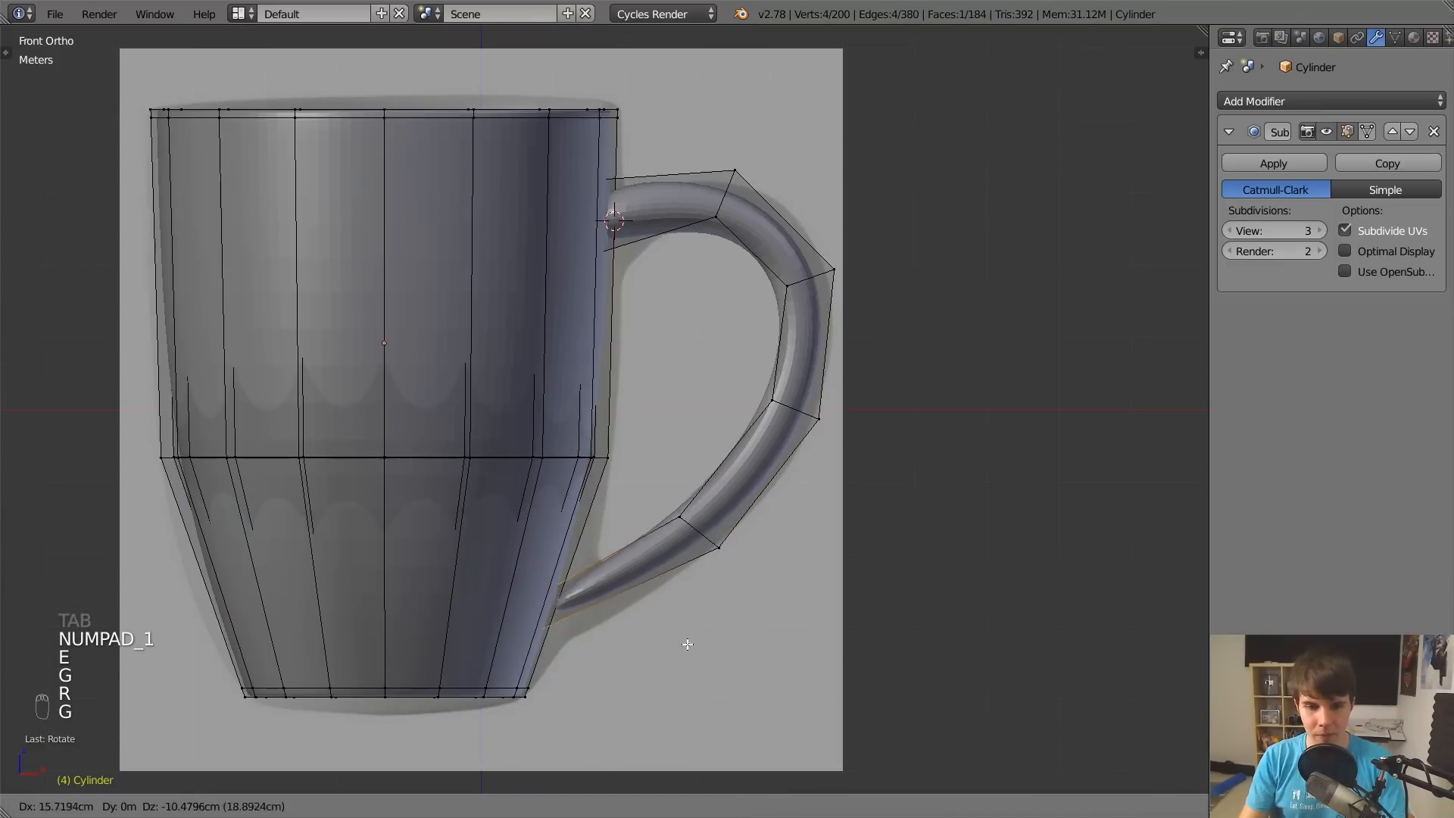
left_click(691, 633)
key("r")
key("s")
left_click(760, 615)
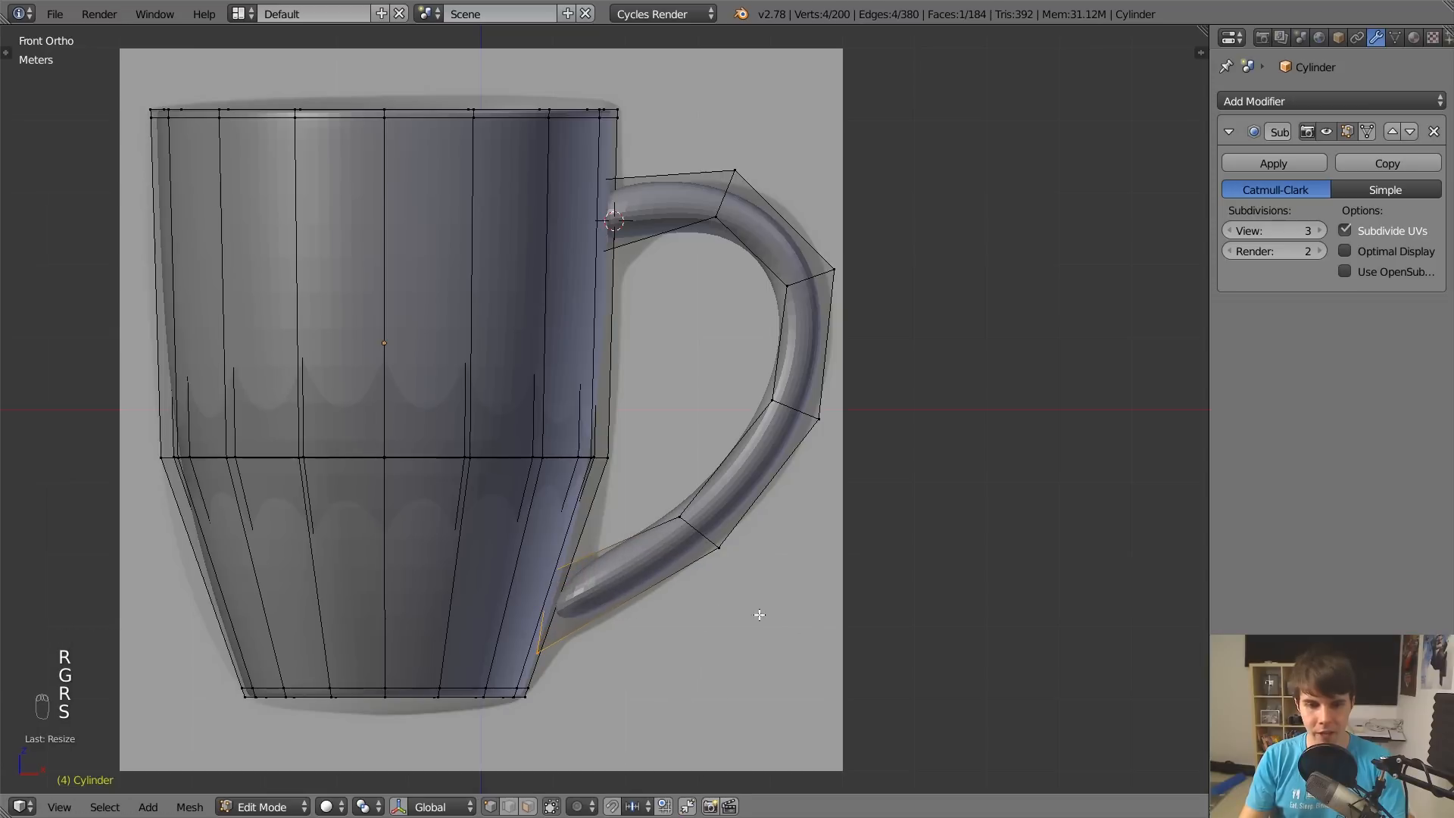
Add an edge loop across the handle near its lower end at the mug wall.
key("ctrl+r")
left_click(628, 566)
left_click(593, 579)
Examine in Object Mode how the handle's upper and lower ends meet the mug wall.
key("Tab")
middle_click_drag(749, 534, 789, 523)
scroll(689, 523, "down", 4)
scroll(706, 231, "up", 6)
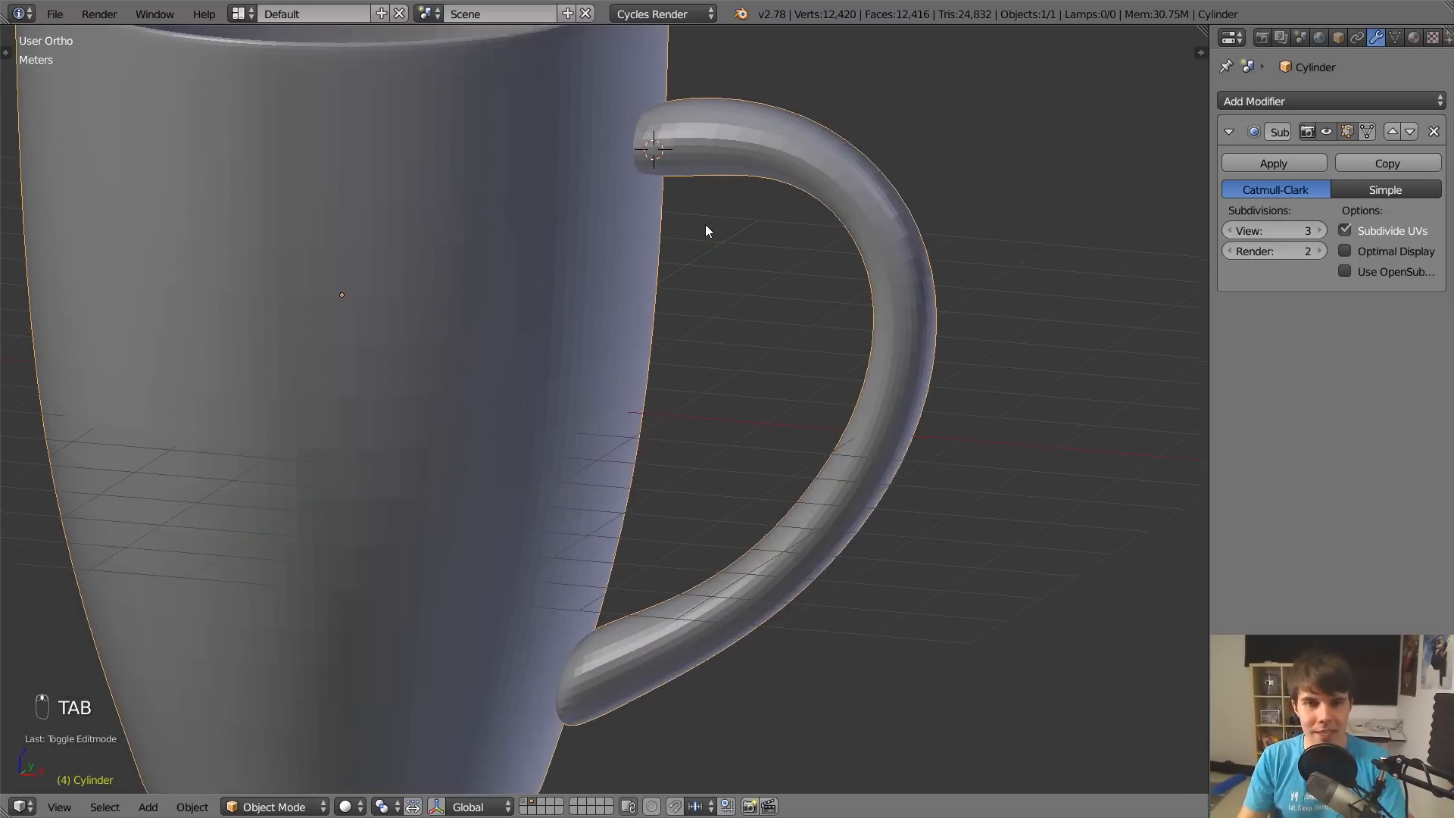
middle_click_drag(706, 231, 711, 403, "shift")
scroll(711, 403, "up", 3)
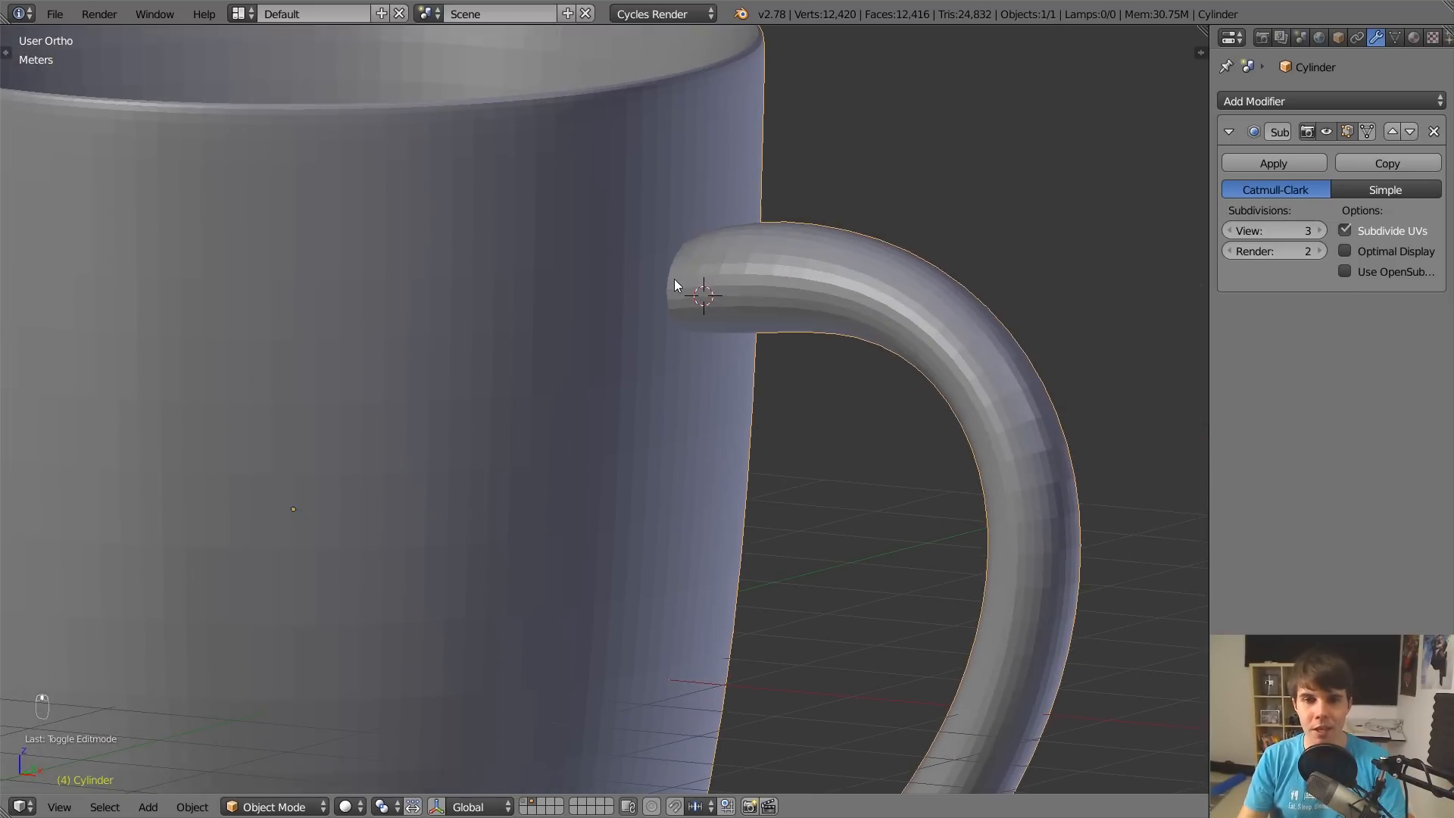
mouse_move(676, 280)
middle_mouse_down()
mouse_move(701, 284)
mouse_move(693, 294)
middle_mouse_up()
scroll(693, 294, "up", 1)
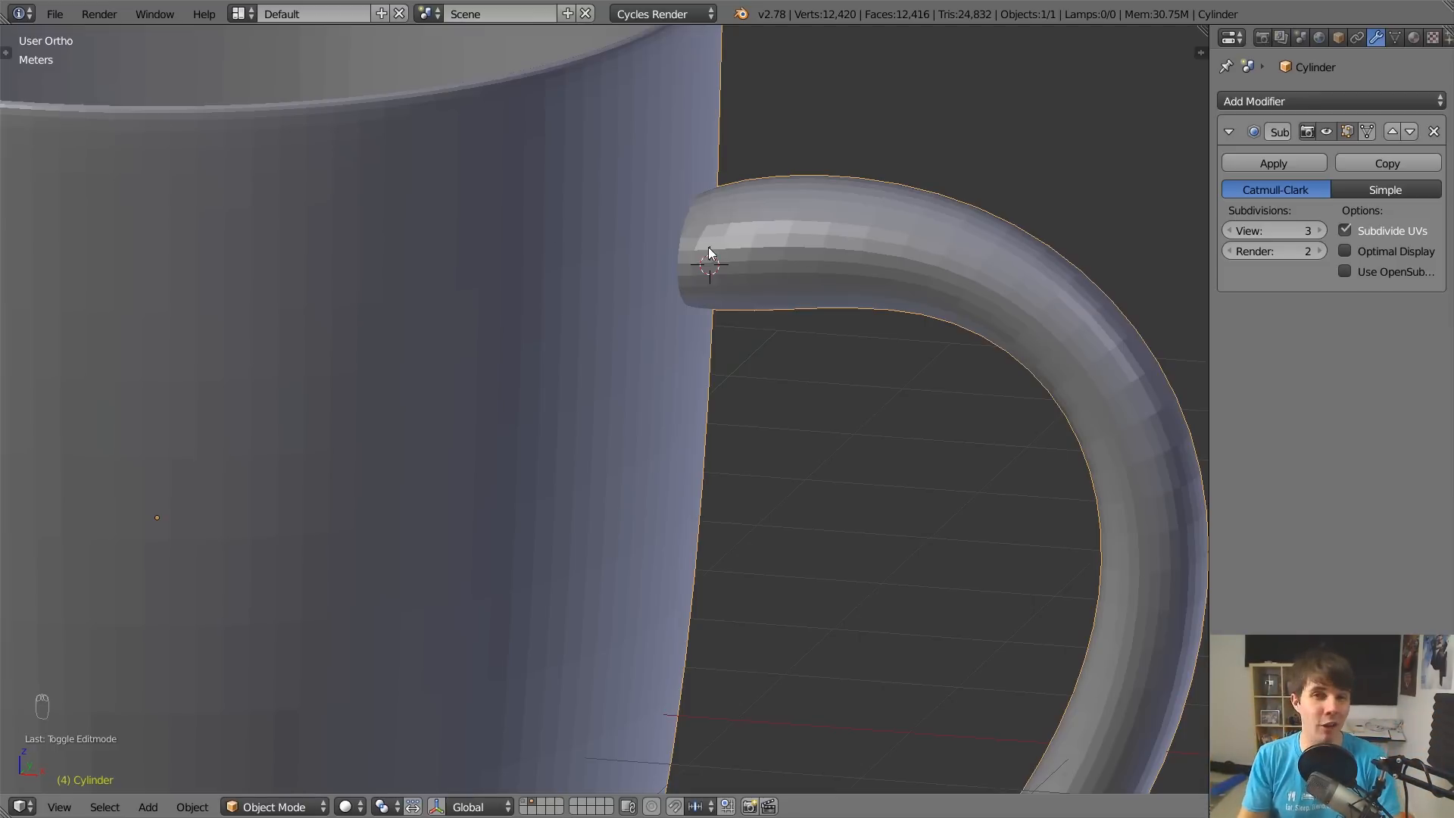
scroll(708, 248, "down", 8)
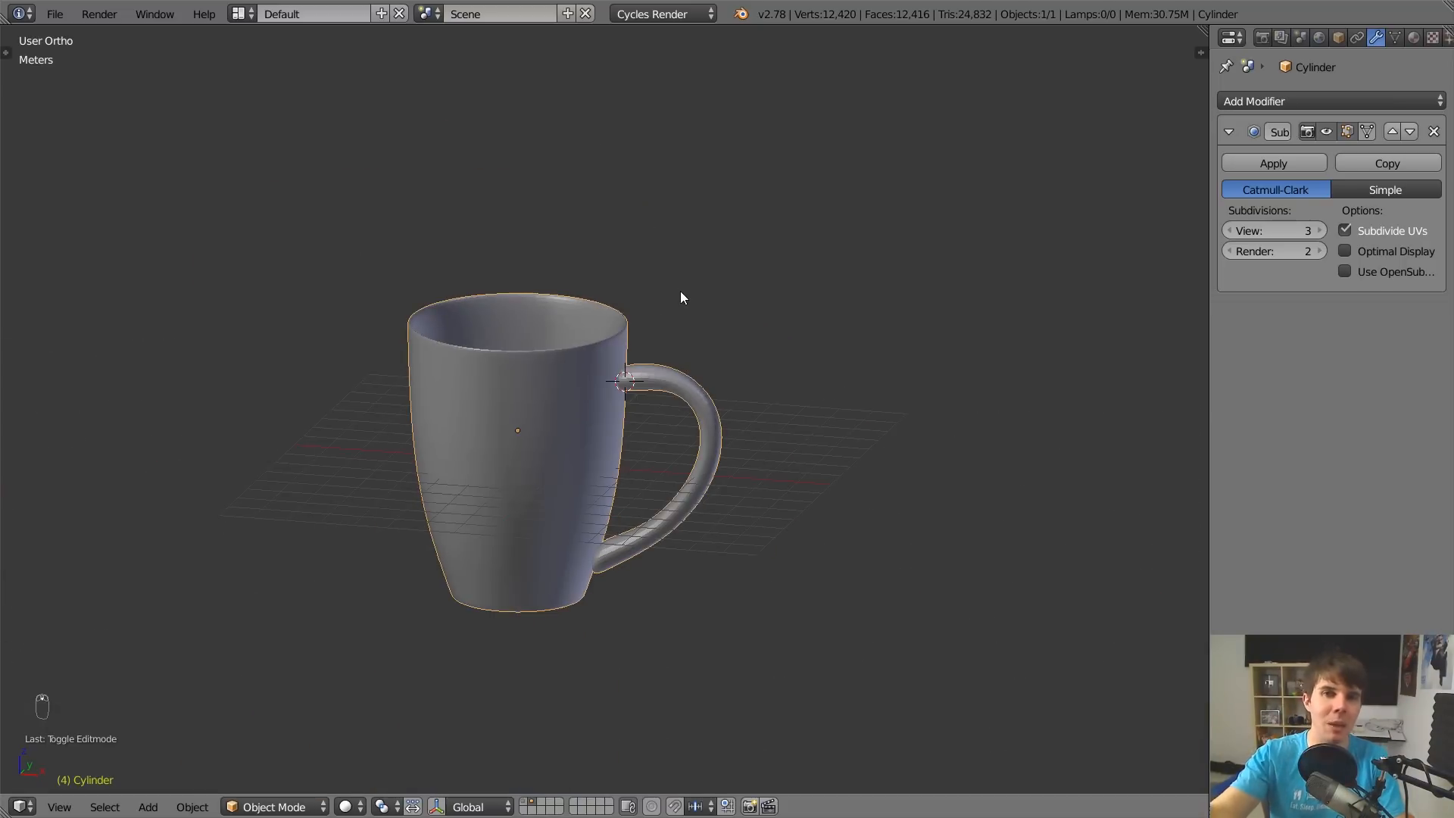
scroll(681, 297, "up", 4)
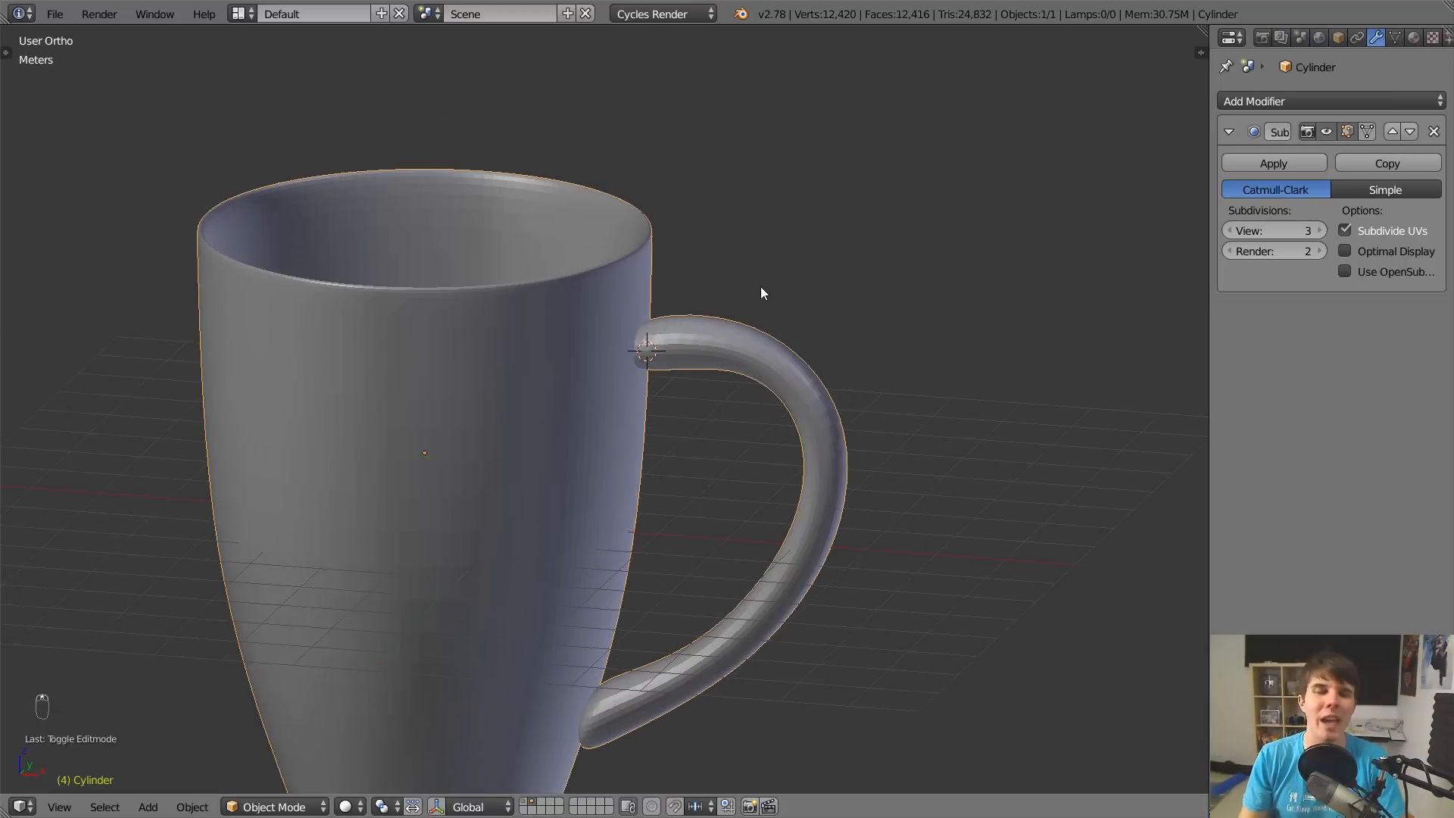
scroll(762, 287, "up", 1)
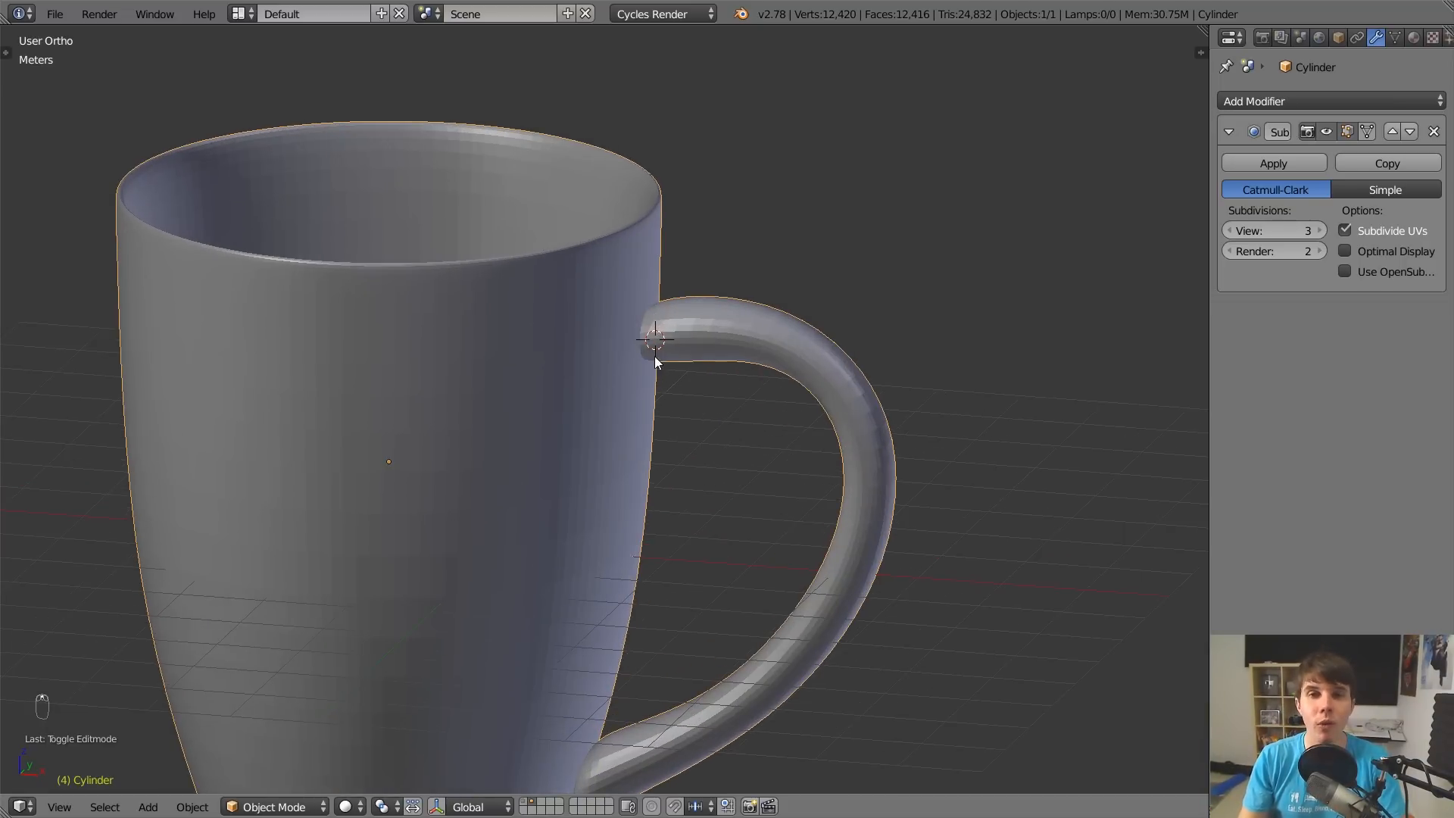
scroll(664, 450, "down", 3)
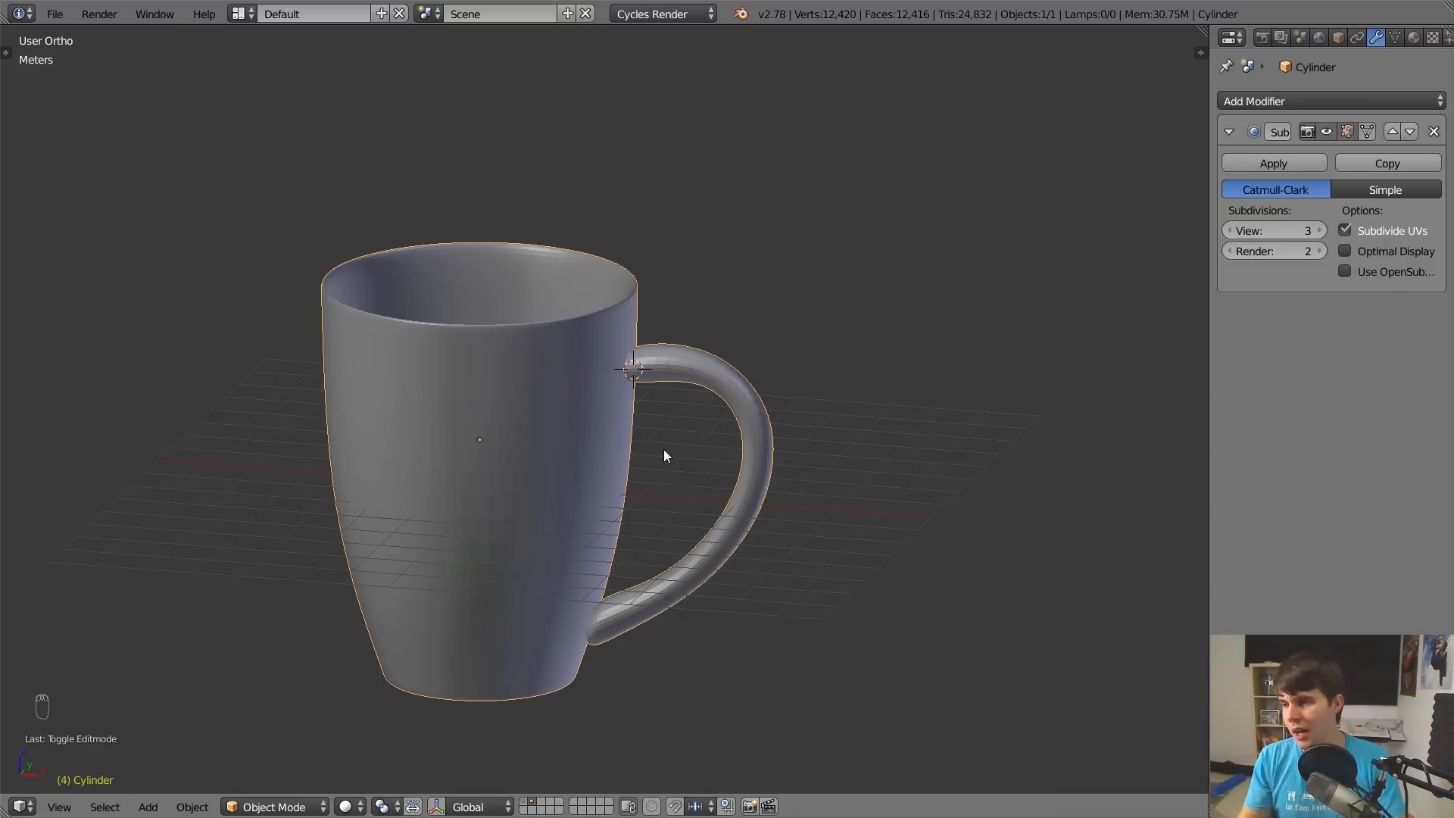
scroll(664, 448, "up", 4)
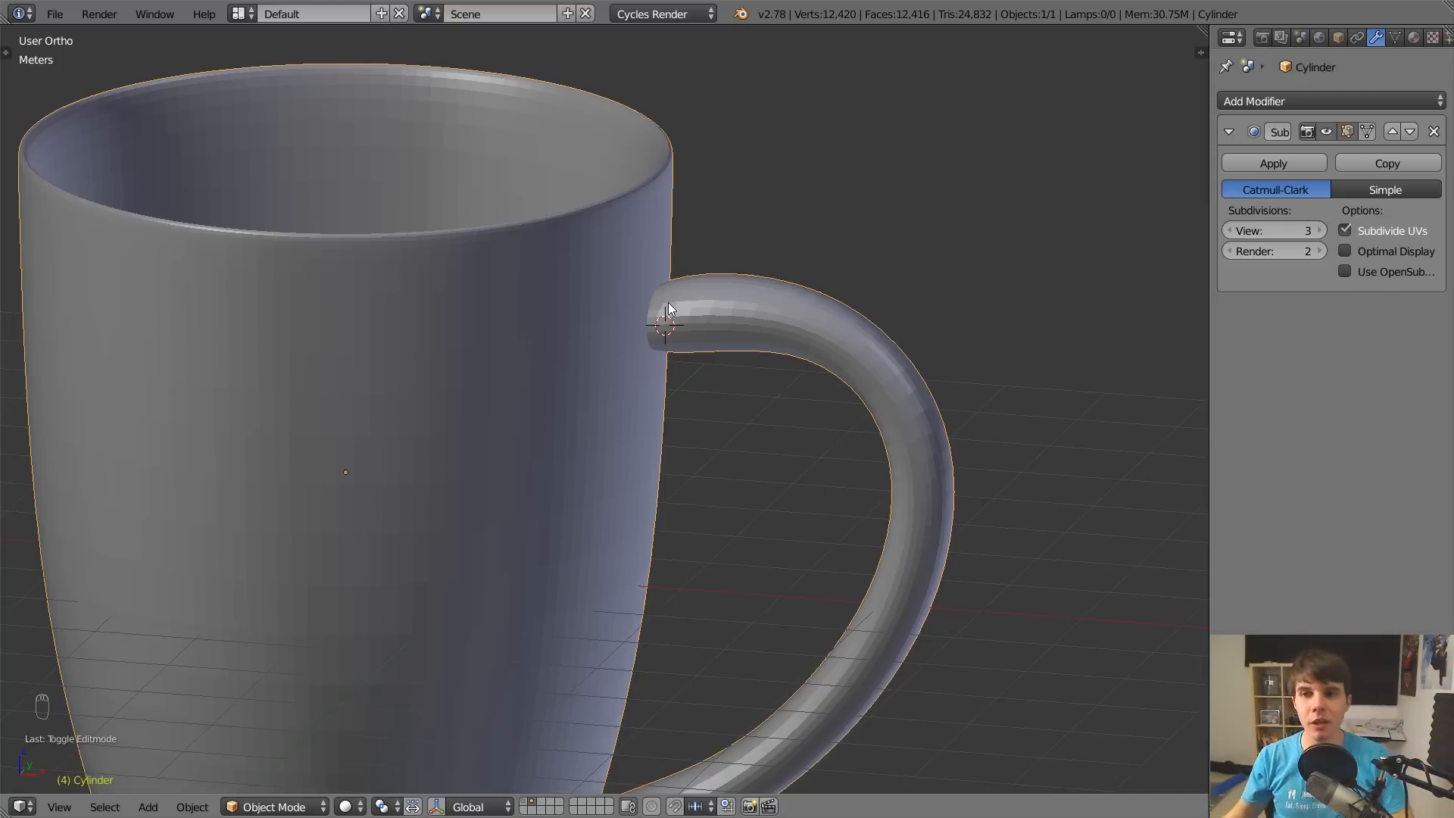
Select all linked geometry of the handle and delete it from the mug mesh.
key("Tab")
right_click(826, 305)
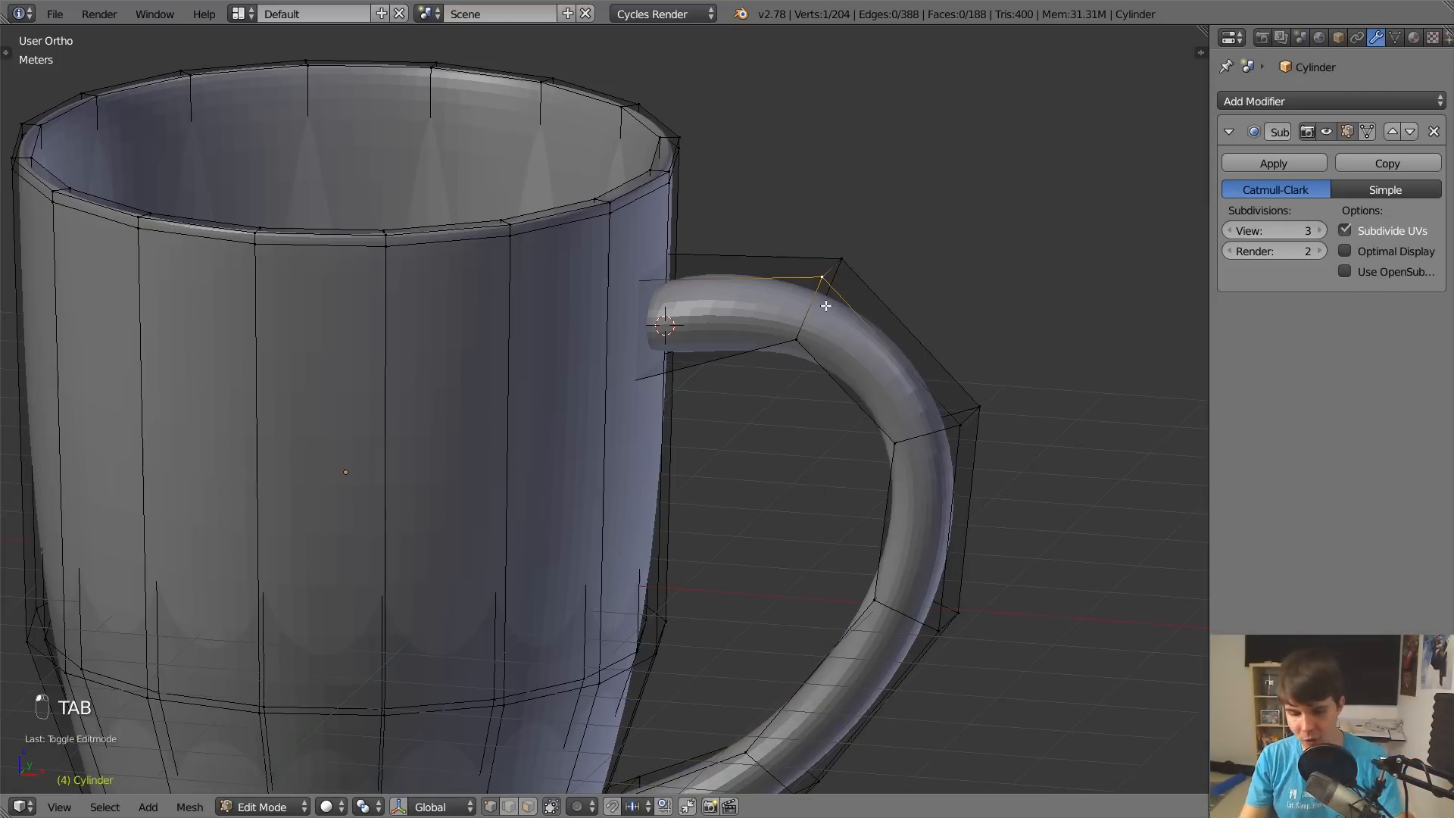
scroll(825, 305, "down", 5)
key("l")
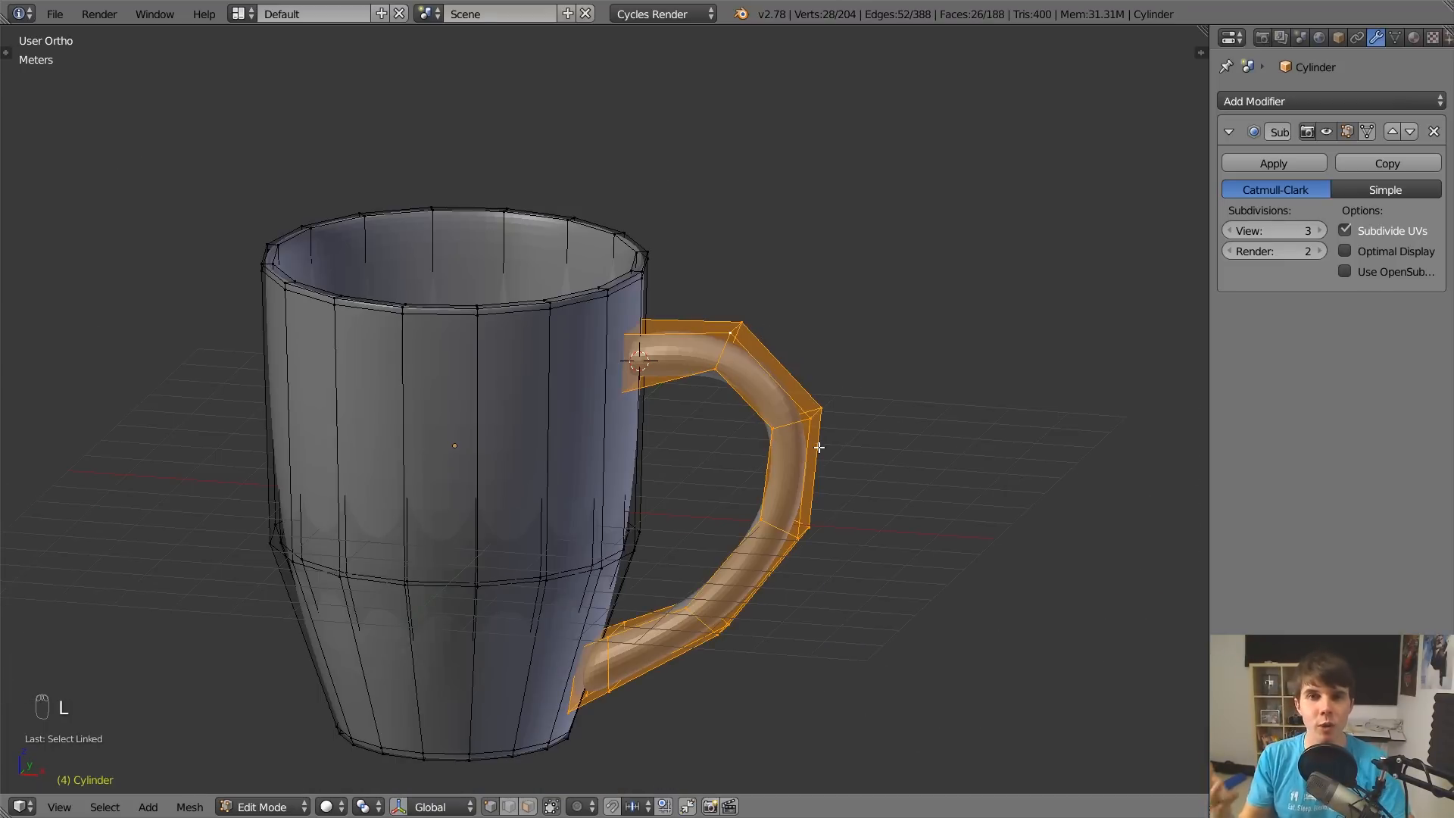
key("x")
left_click(820, 447)
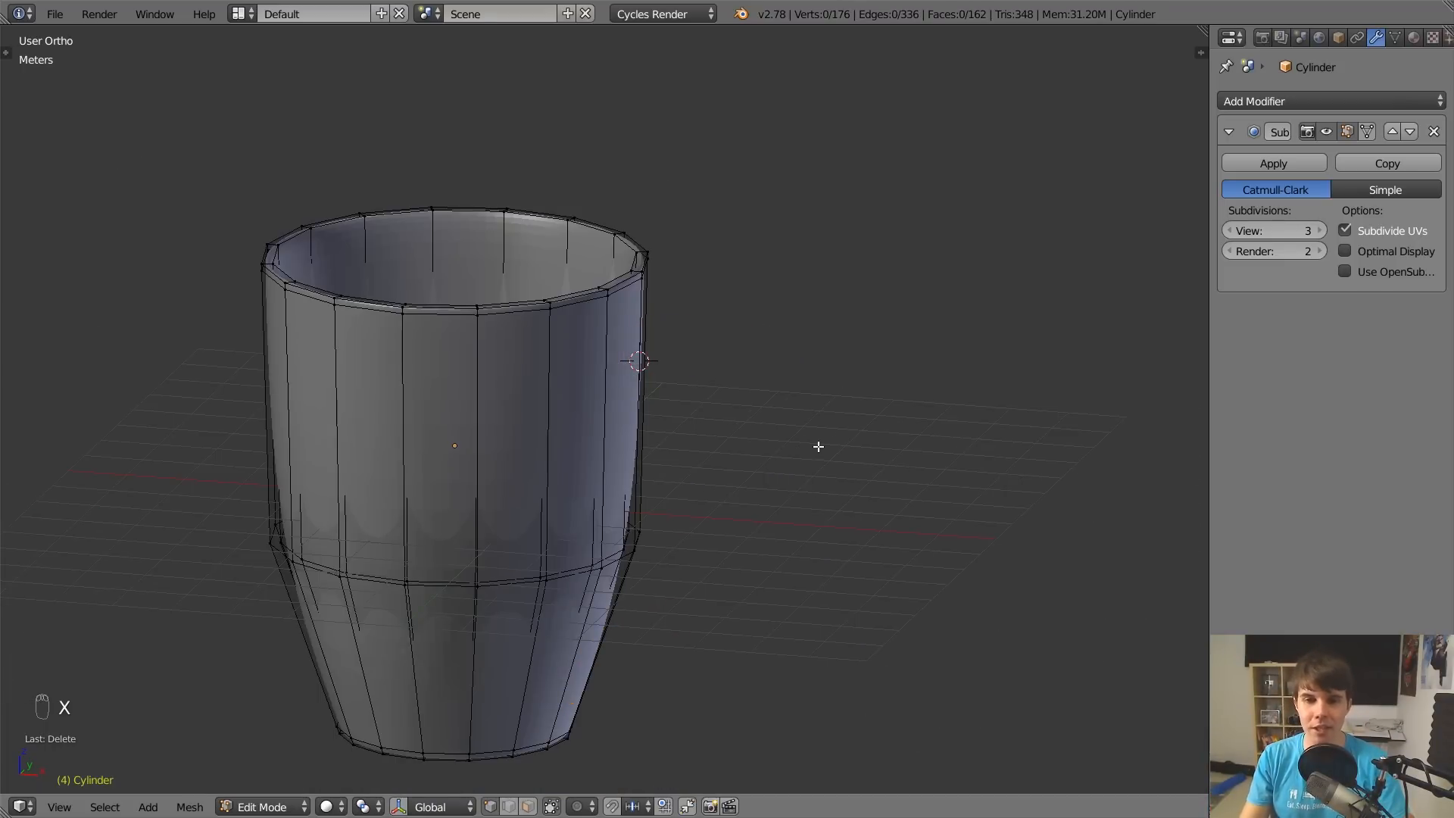
Try to extrude the tall upper wall face on the handle side outward, then undo the extrusion.
key("Tab")
key("KP_1")
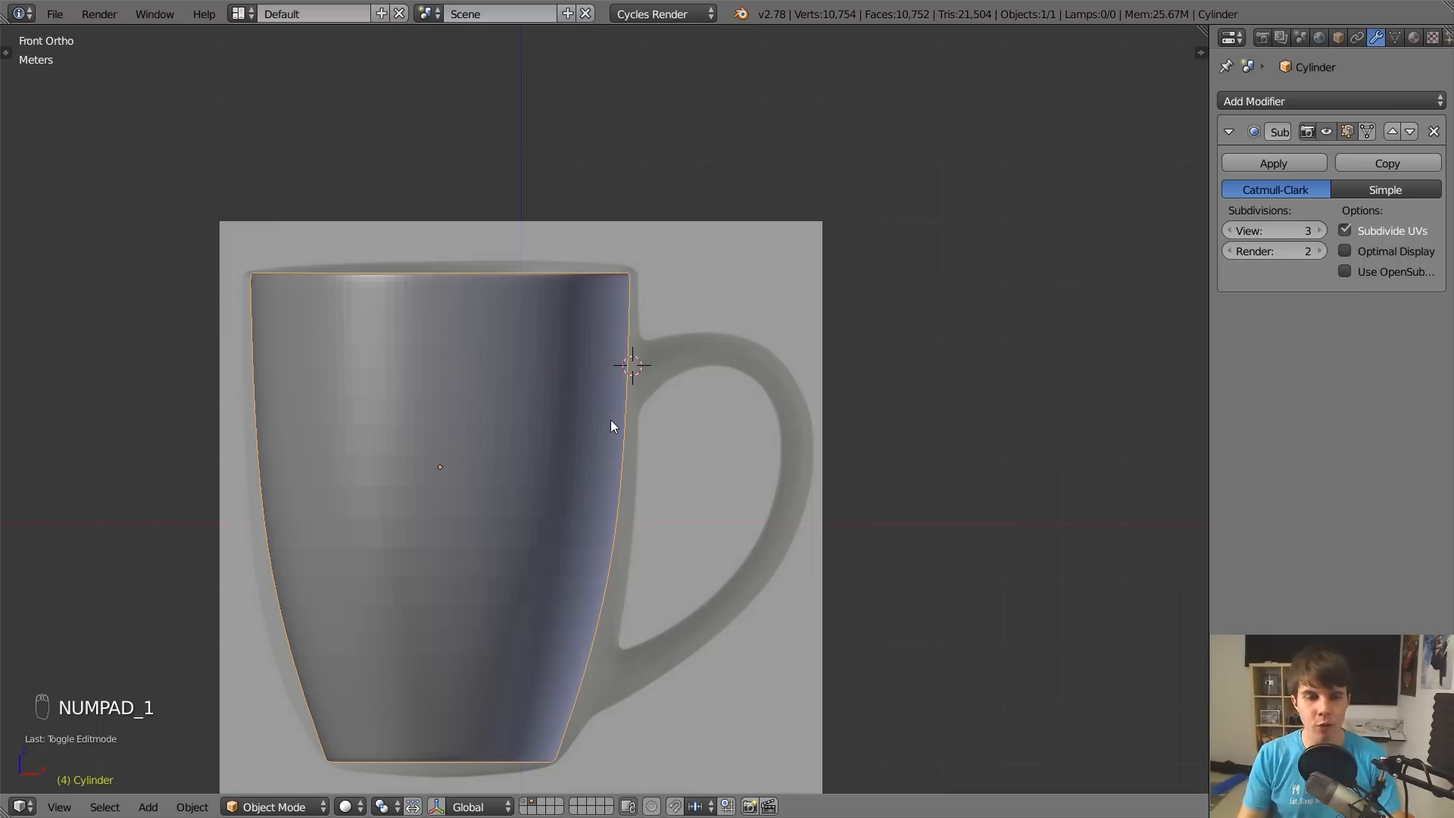
scroll(621, 413, "up", 3)
key("Tab")
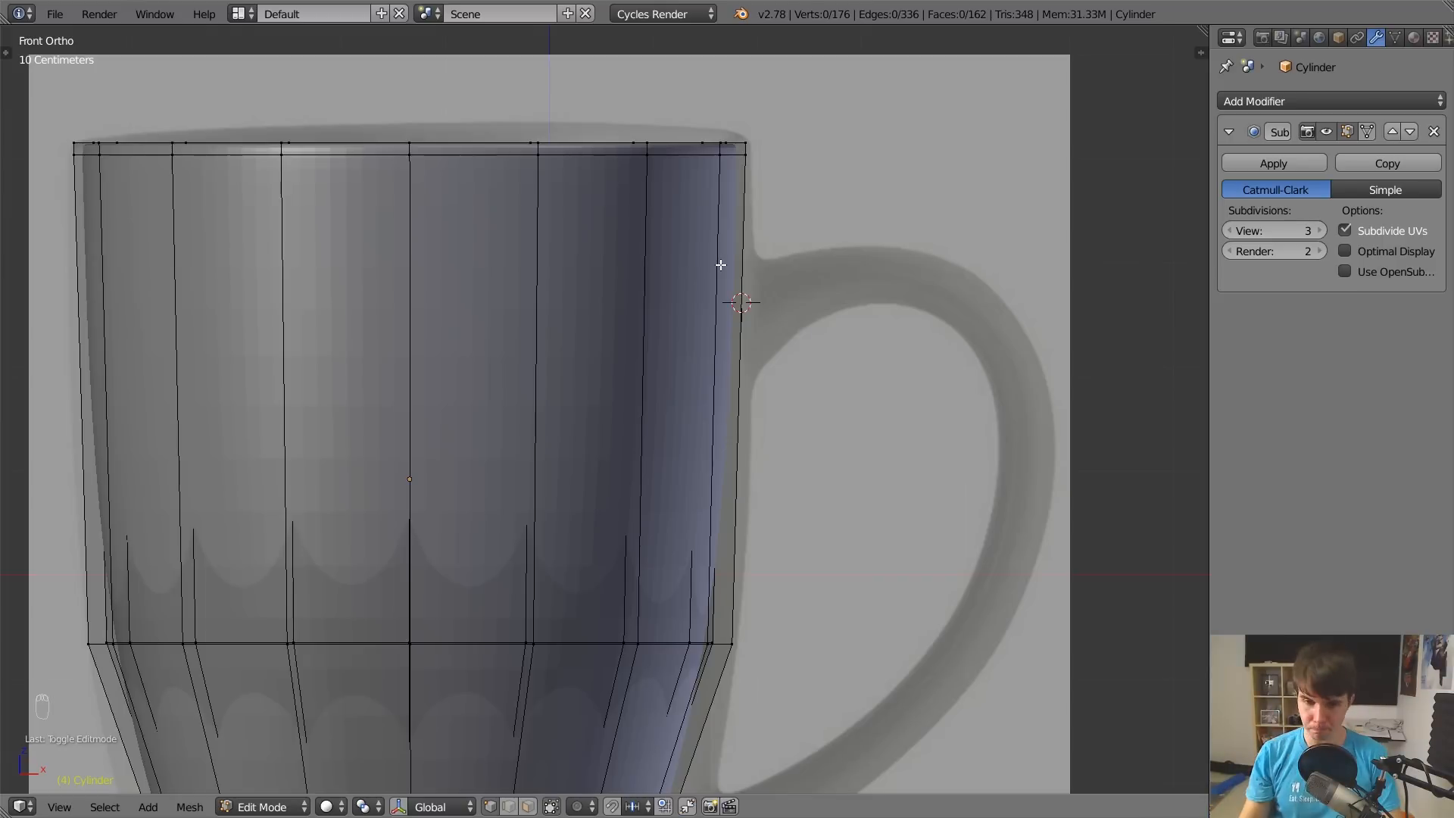
left_click(529, 806)
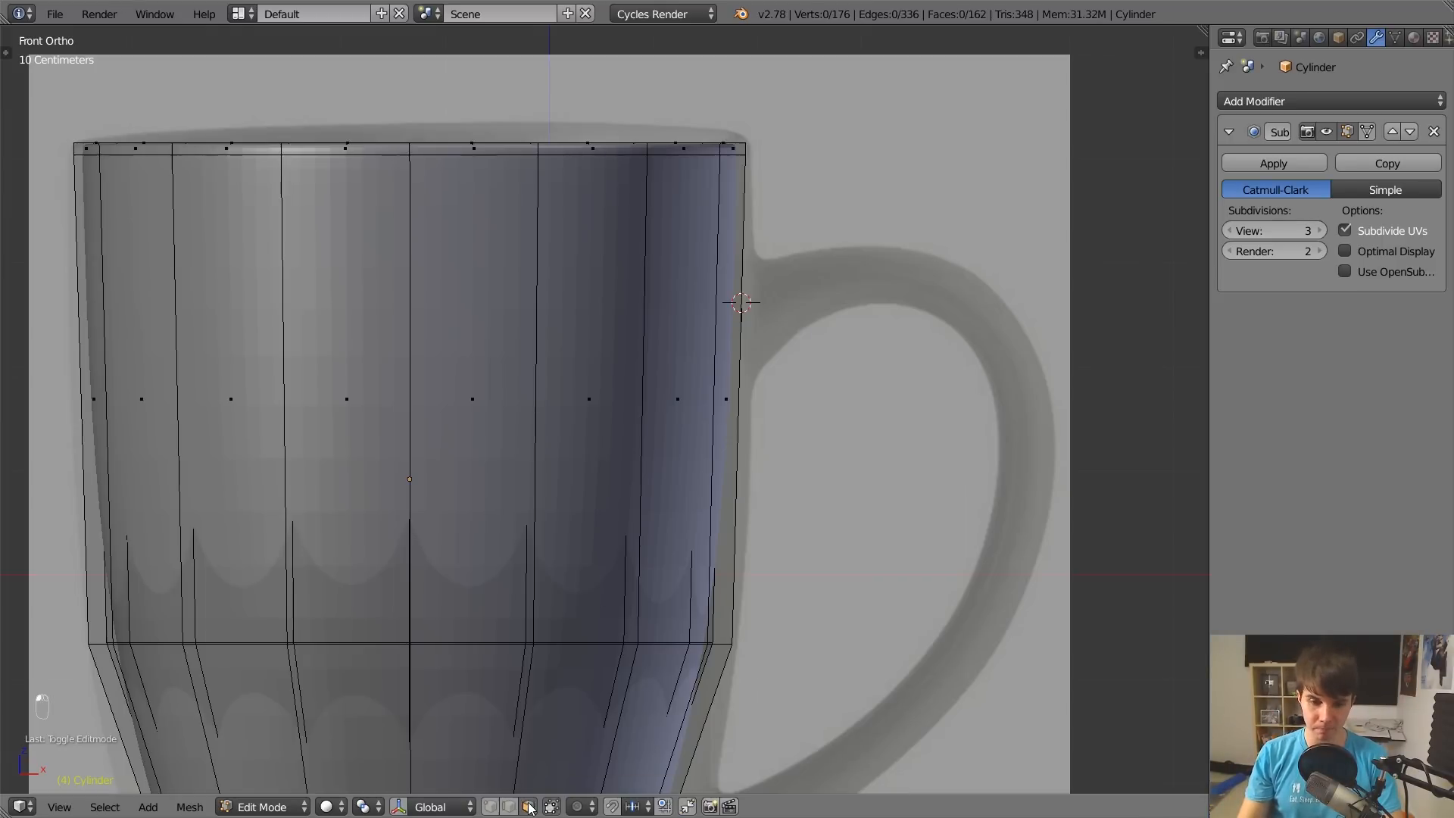
right_click(729, 391)
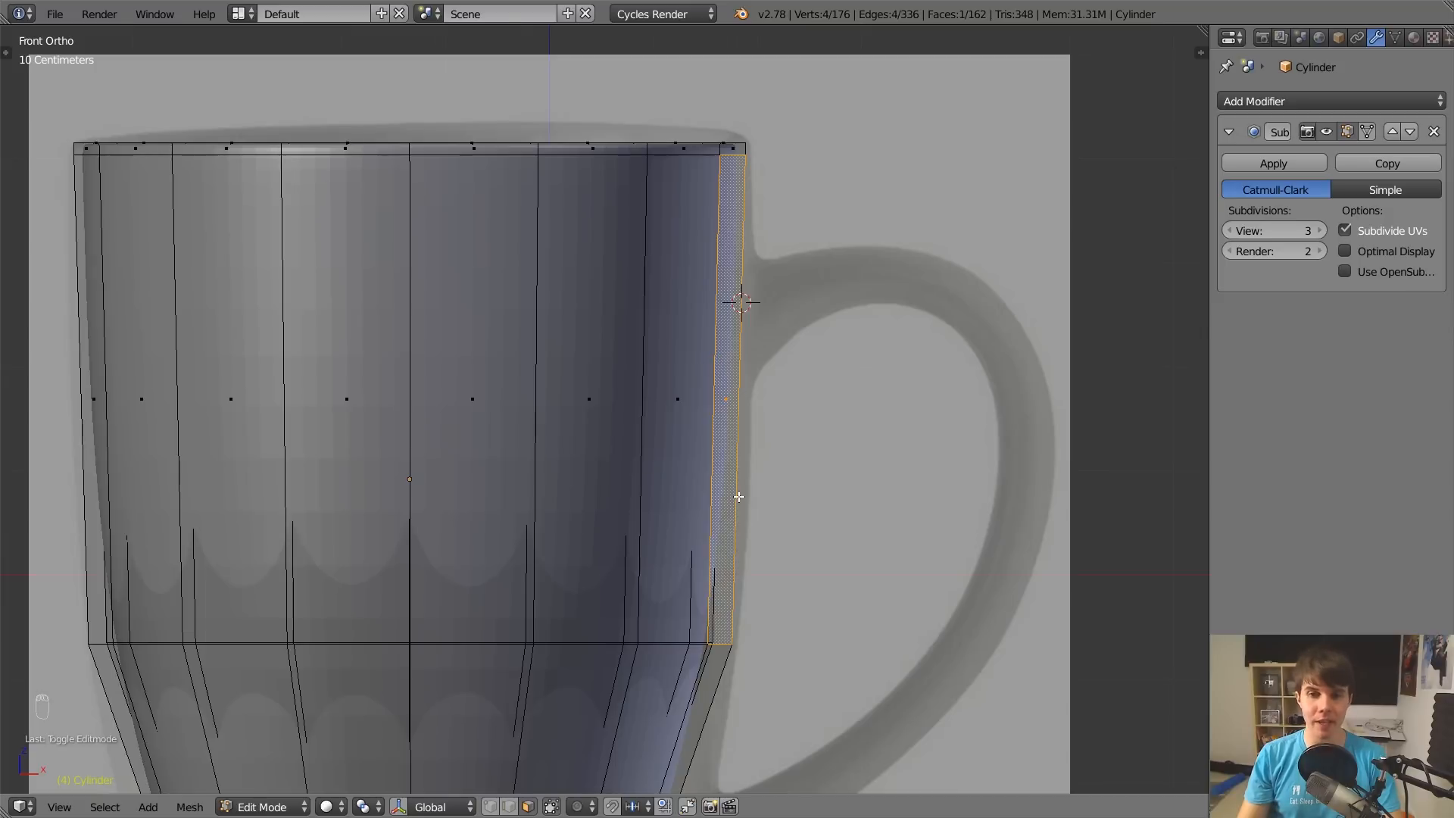
key("e")
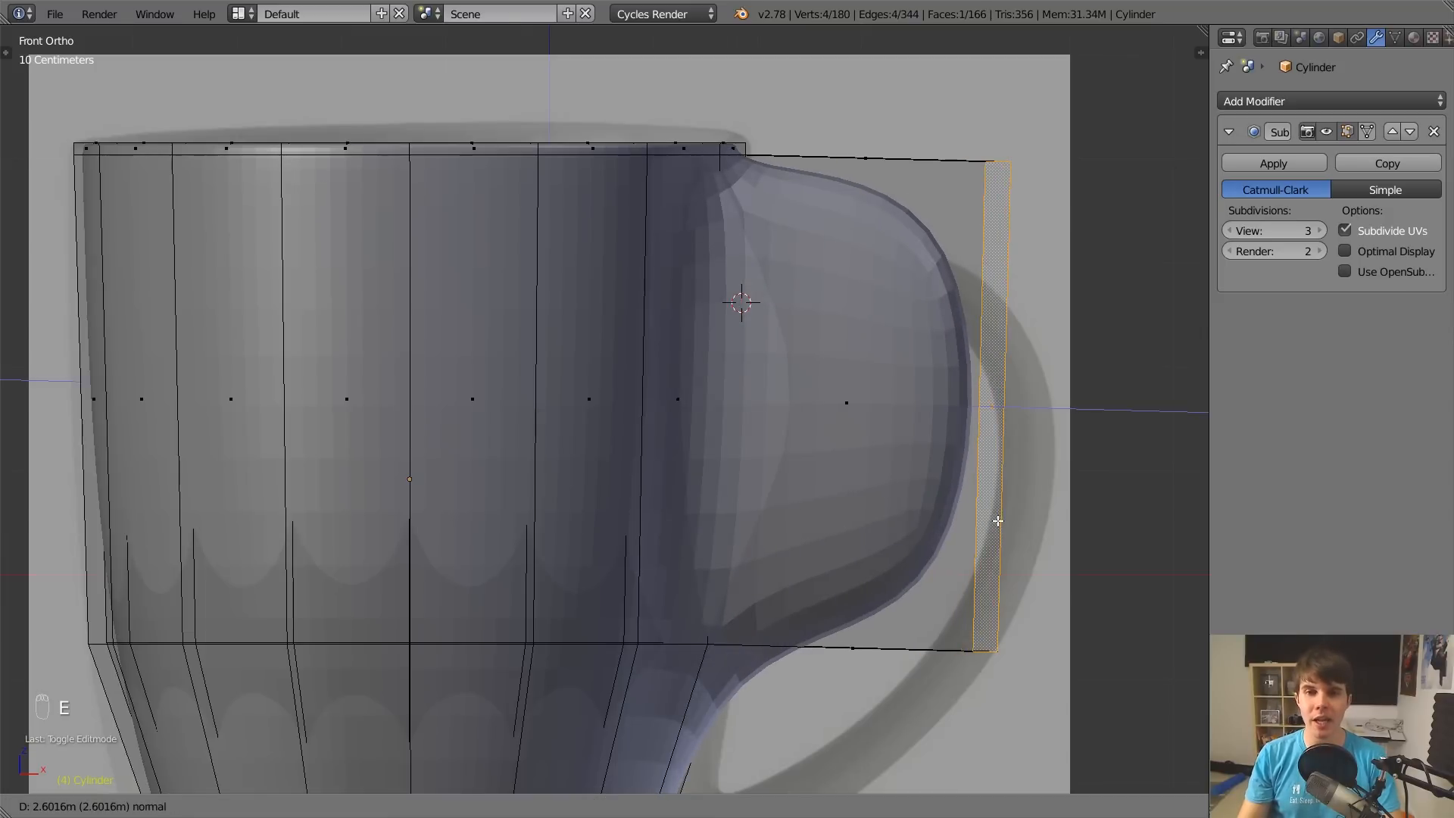
left_click(998, 522)
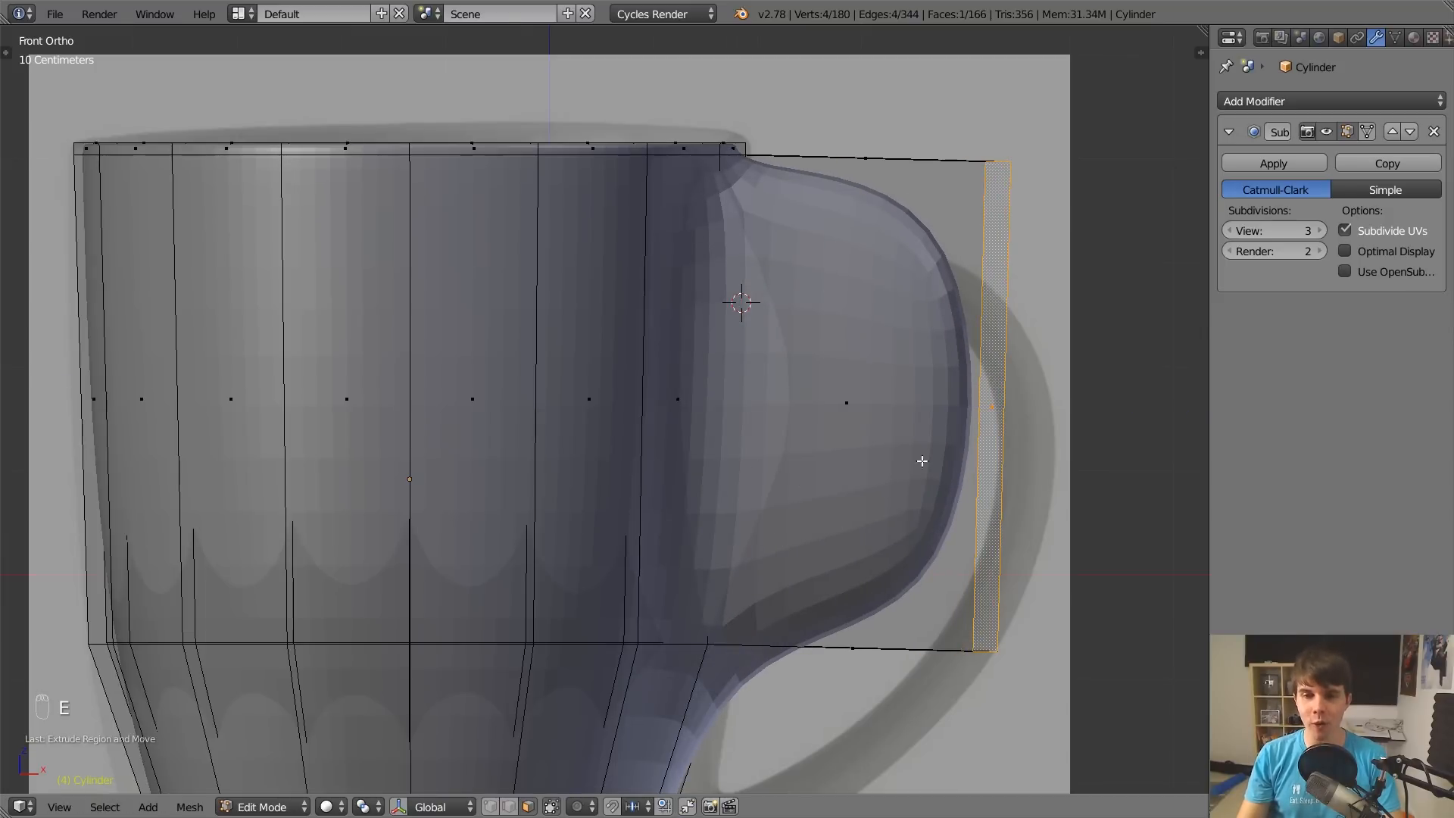
middle_click_drag(922, 461, 943, 398)
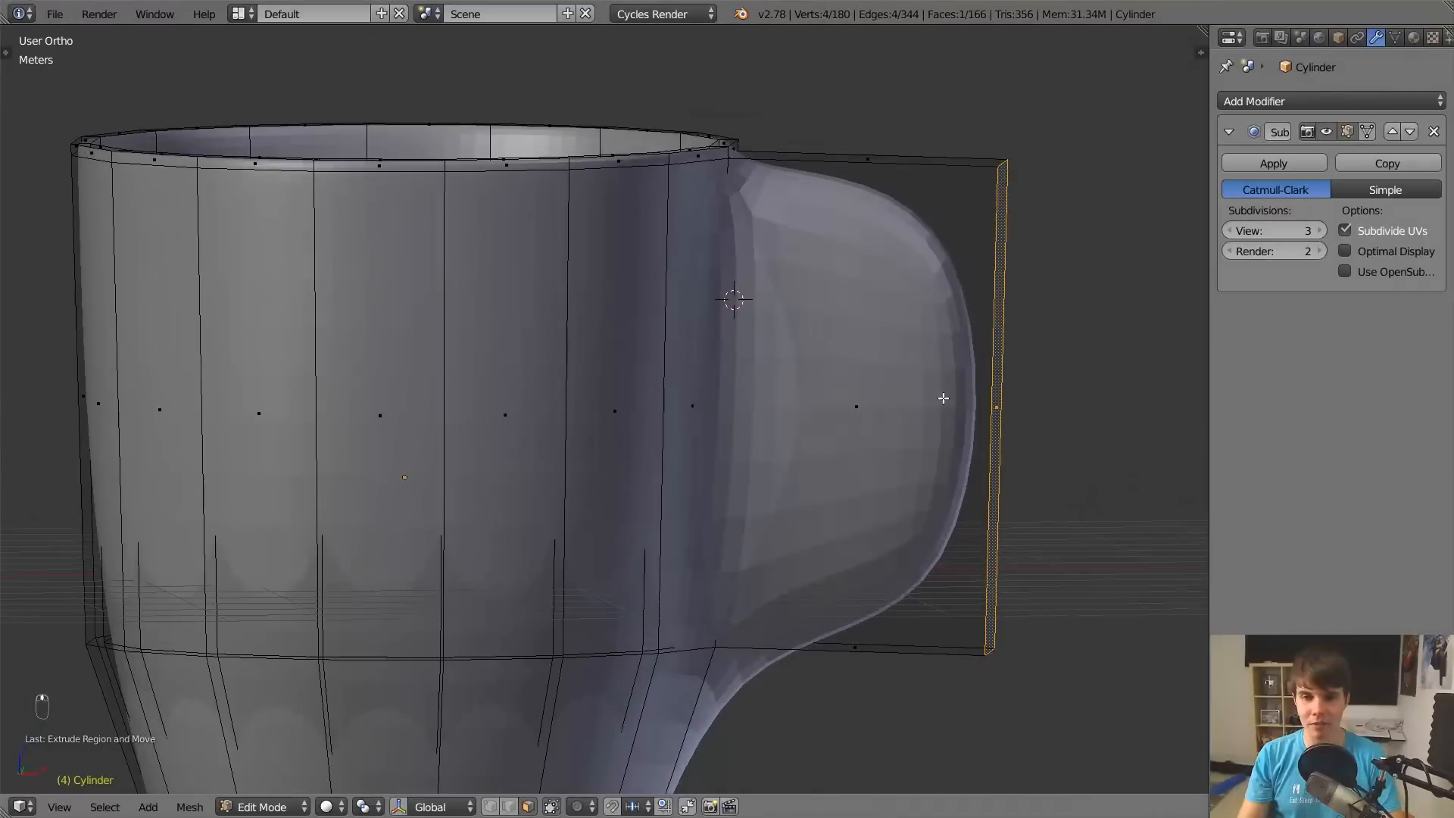
key("KP_1")
key("ctrl+z")
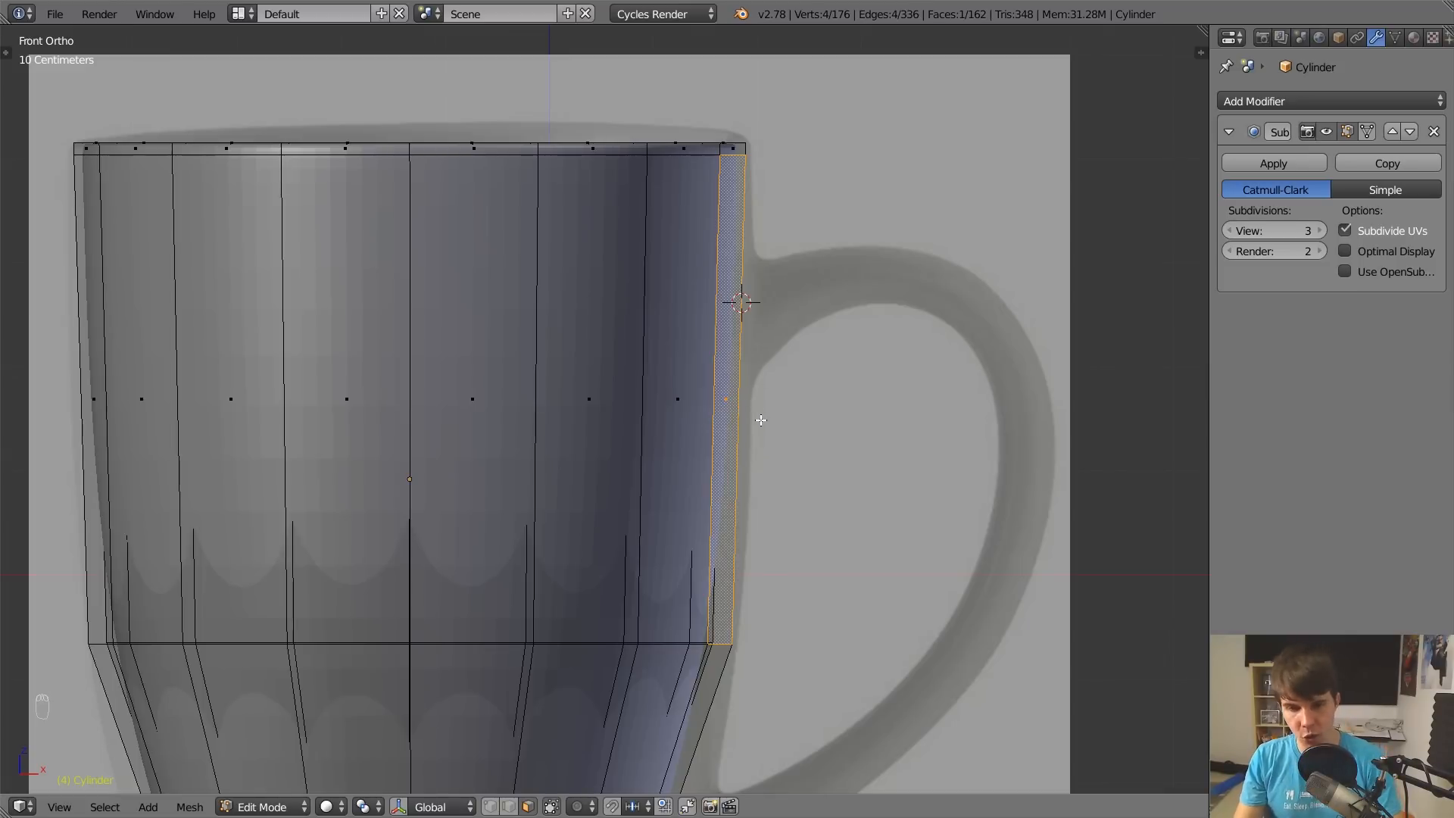
Add two edge loops around the wall, above and below the reference handle's upper joint, and select the handle-side face between them.
key("ctrl+r")
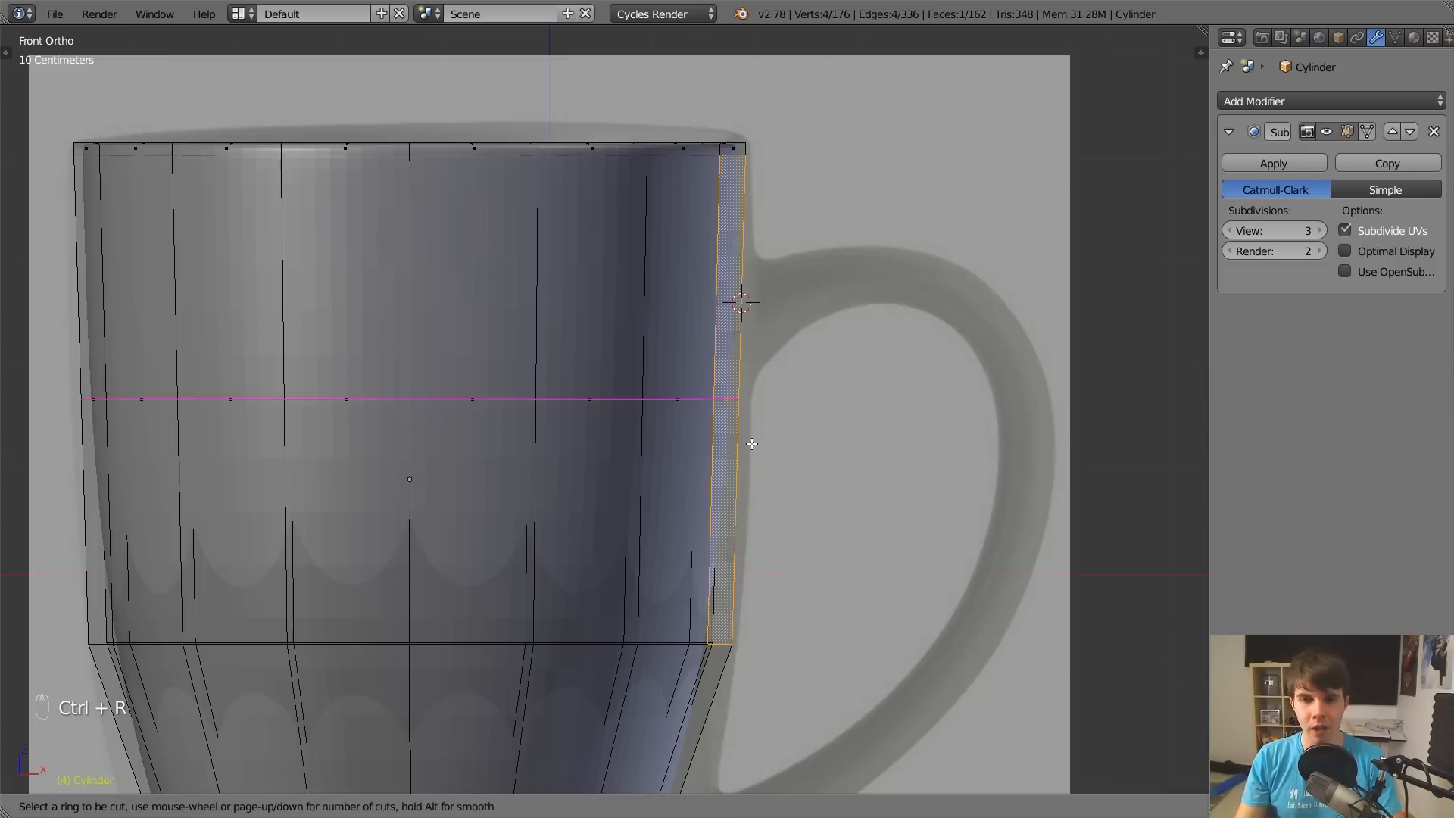
left_click(752, 440)
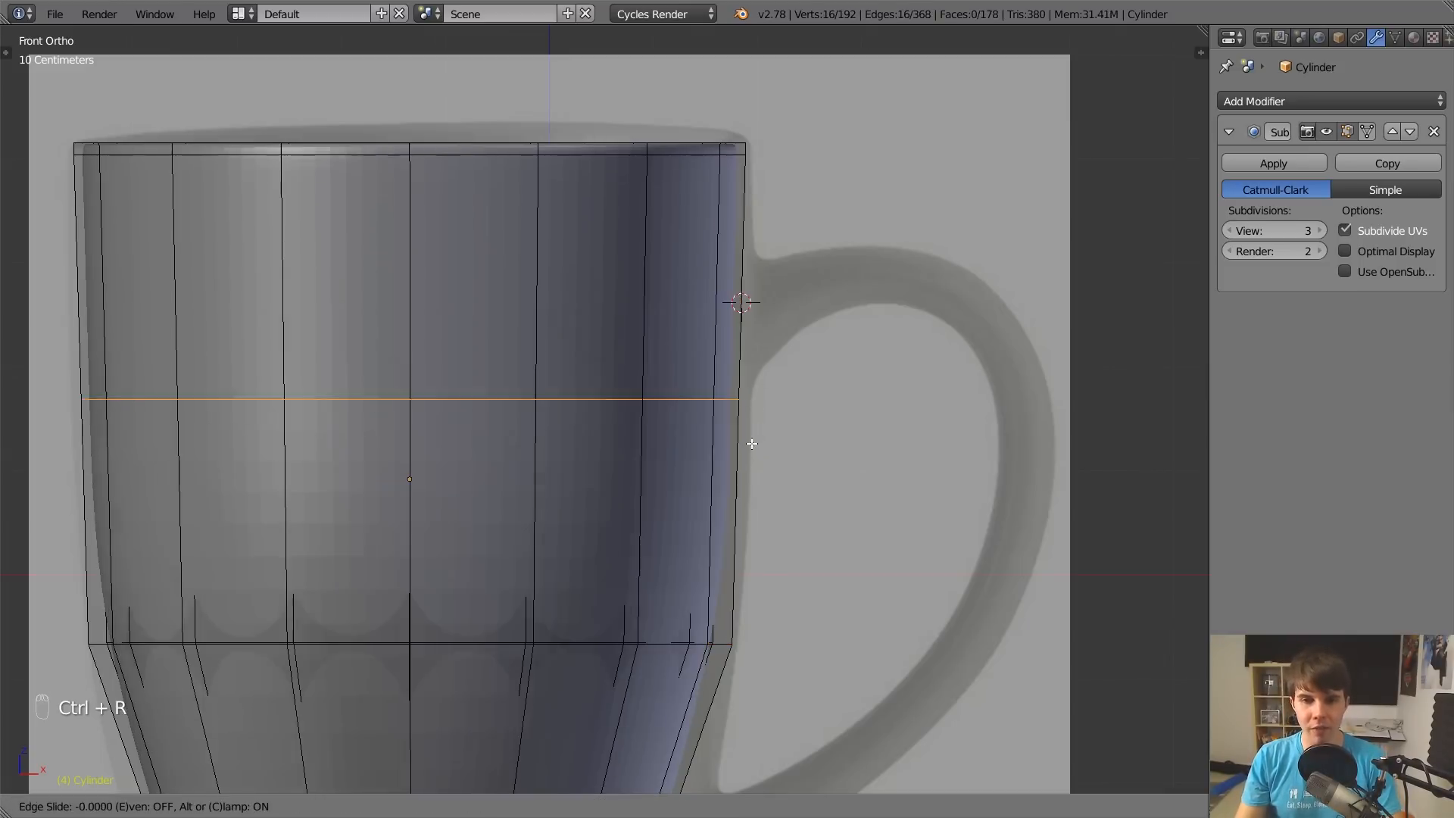
left_click(792, 307)
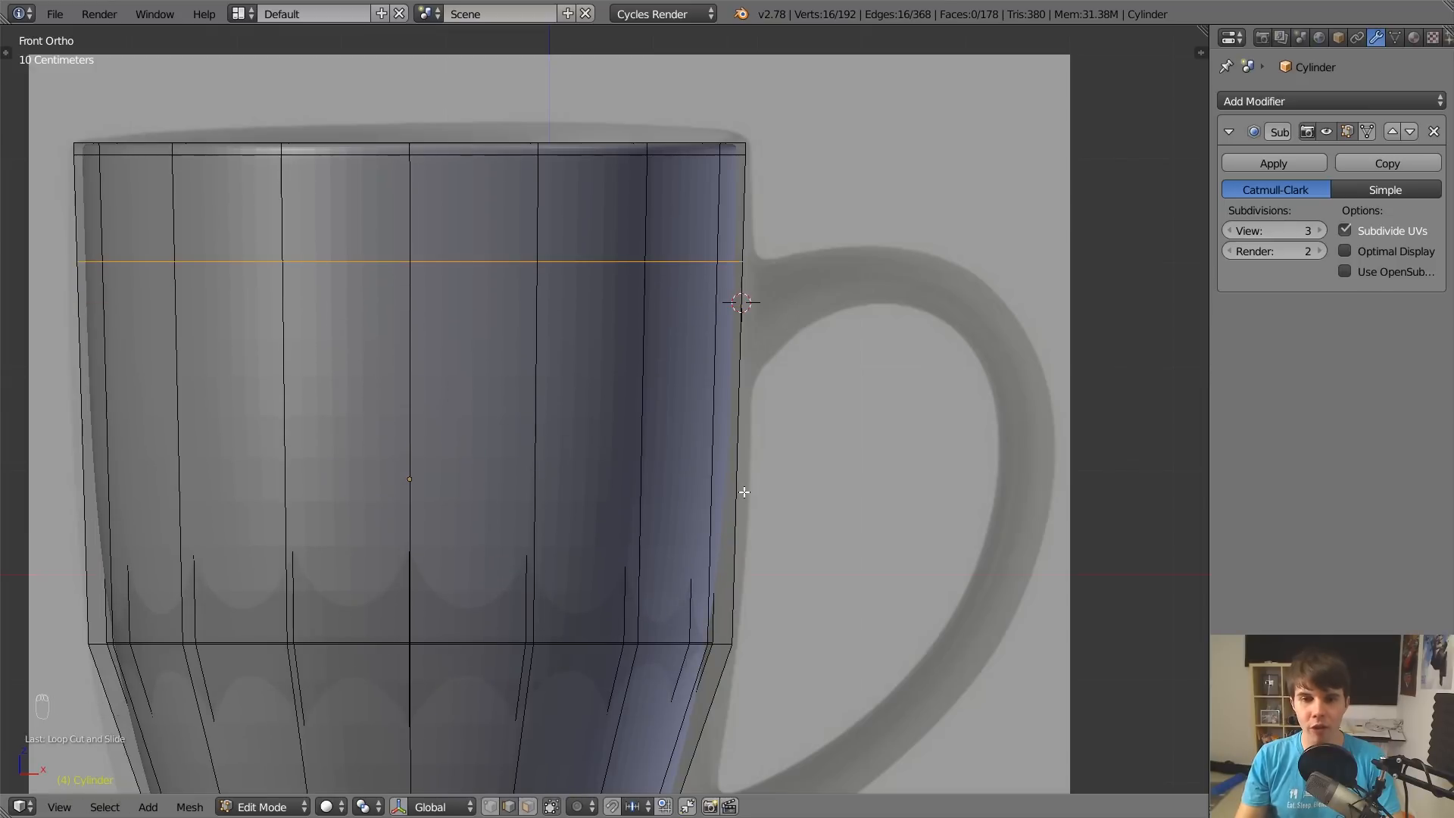
key("ctrl+r")
left_click(754, 462)
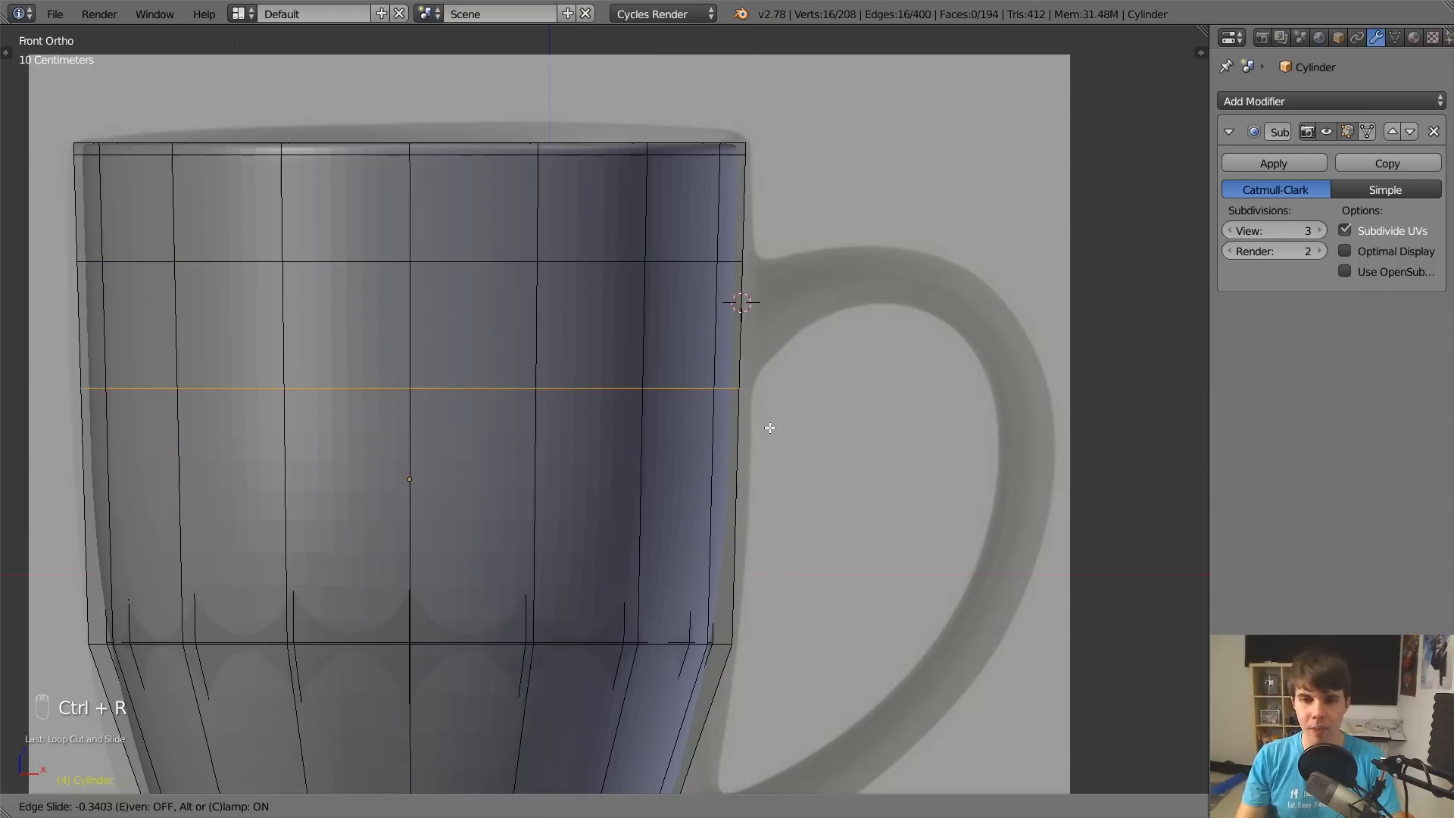
left_click(772, 418)
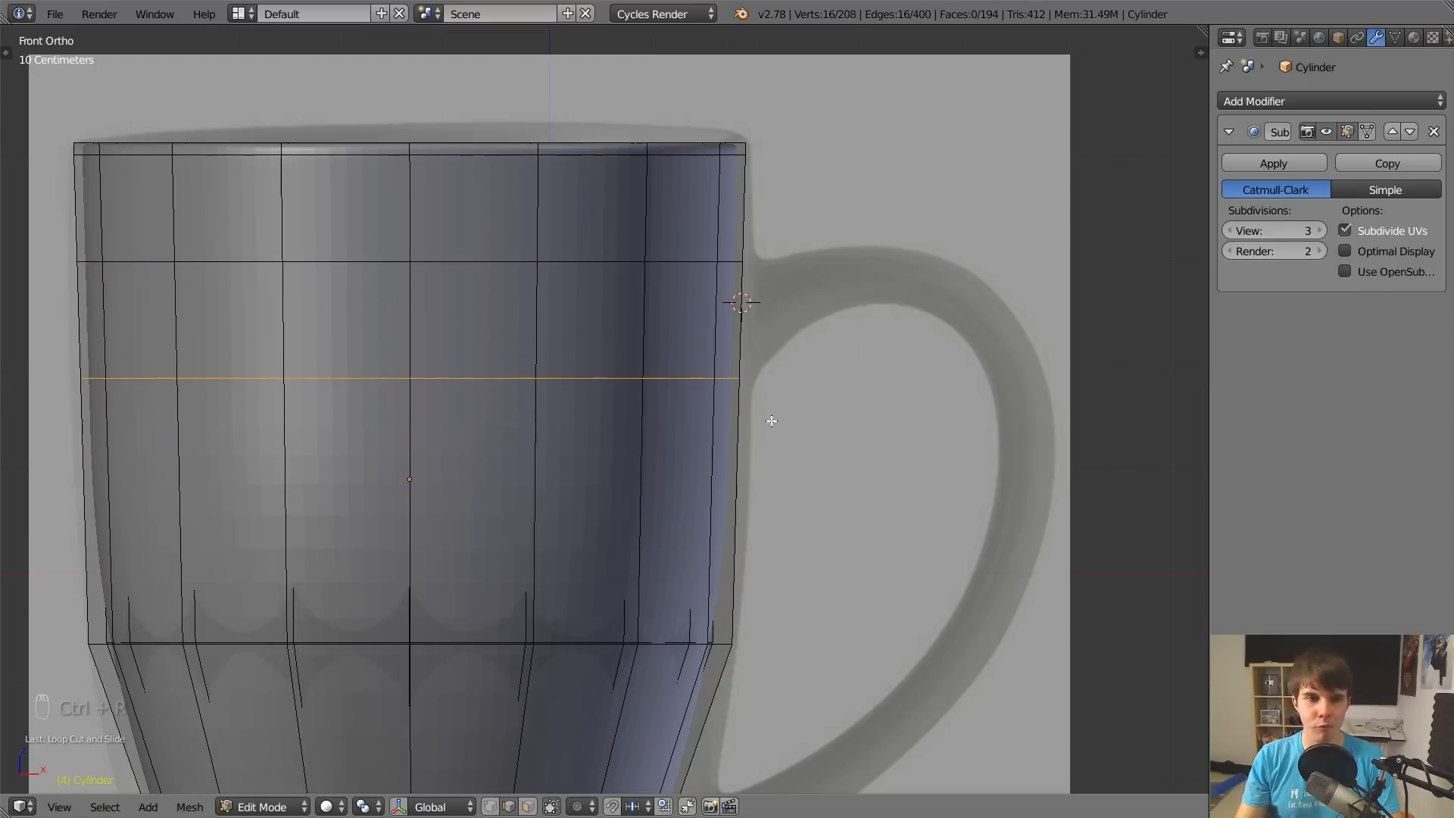
scroll(772, 421, "down", 3)
scroll(766, 399, "up", 4)
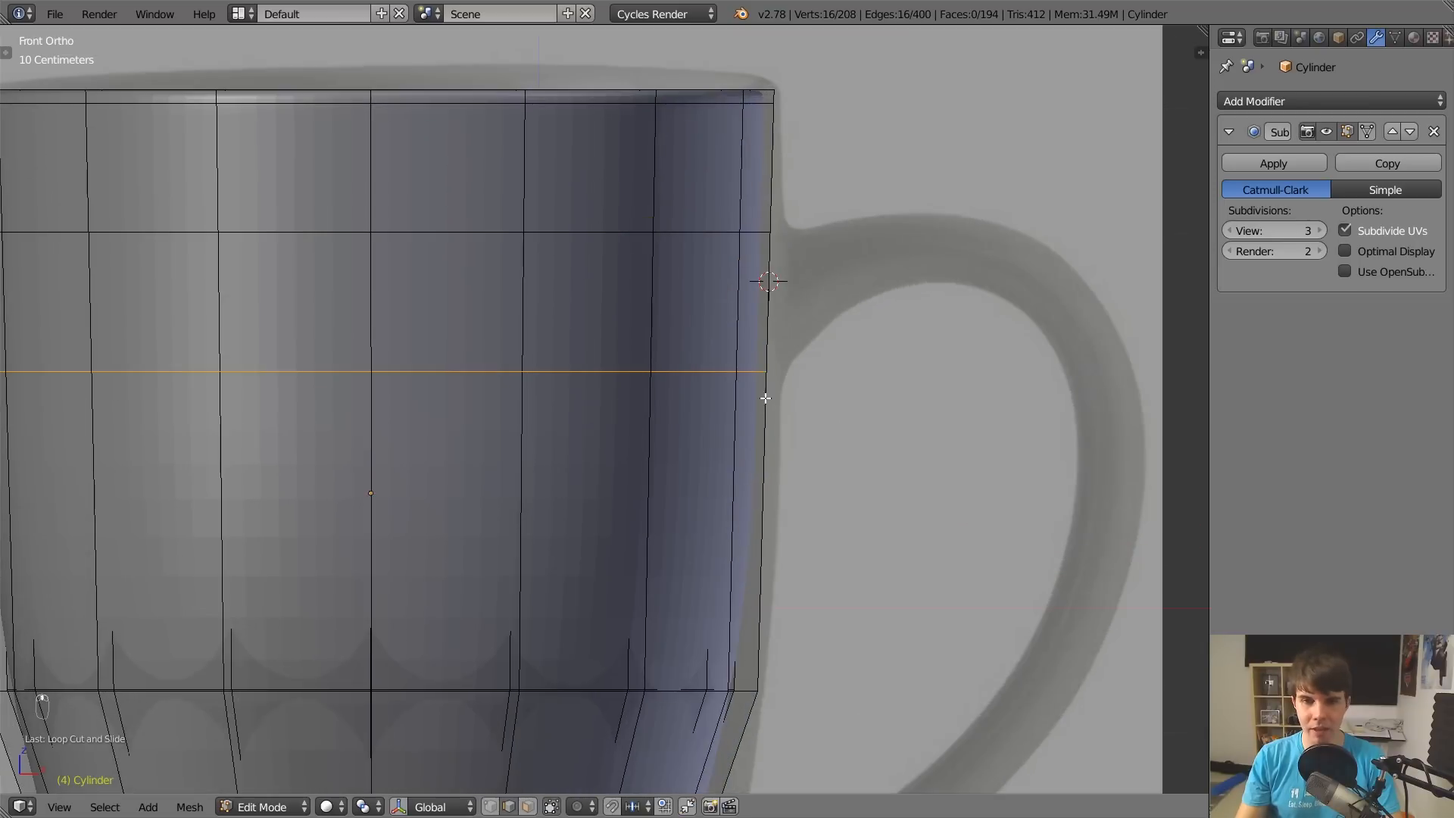
left_click(529, 807)
right_click(766, 303)
Try to extrude the selected wall face outward as a handle stub, inspect the blend, and undo the extrusion.
key("e")
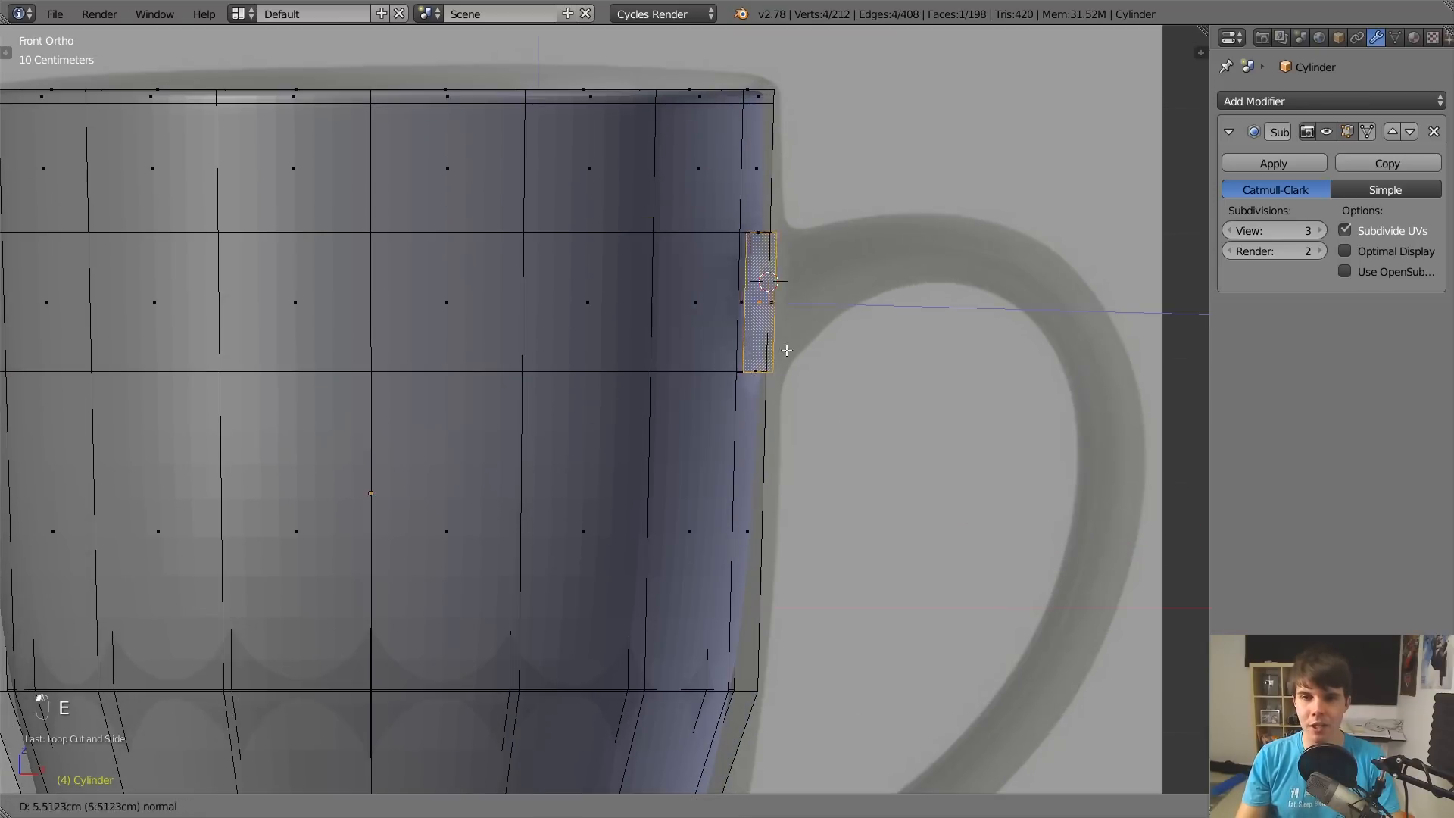
left_click(932, 321)
scroll(788, 458, "down", 5)
key("Tab")
middle_click_drag(789, 457, 825, 453)
key("Tab")
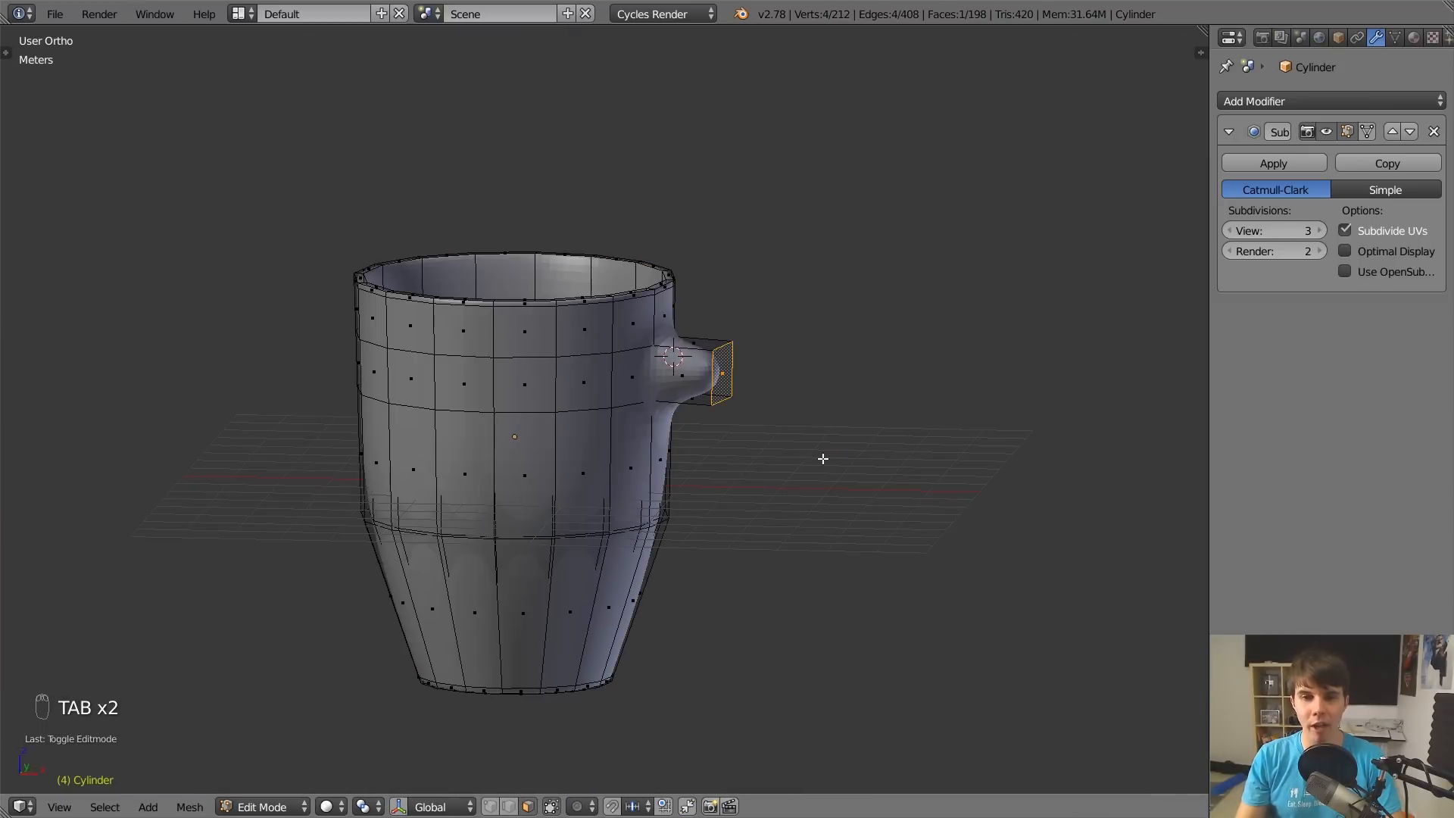
key("ctrl+z")
key("ctrl+z")
Extrude the selected wall face outward twice along the upper reference handle, raising the first section to follow its curve.
key("KP_1")
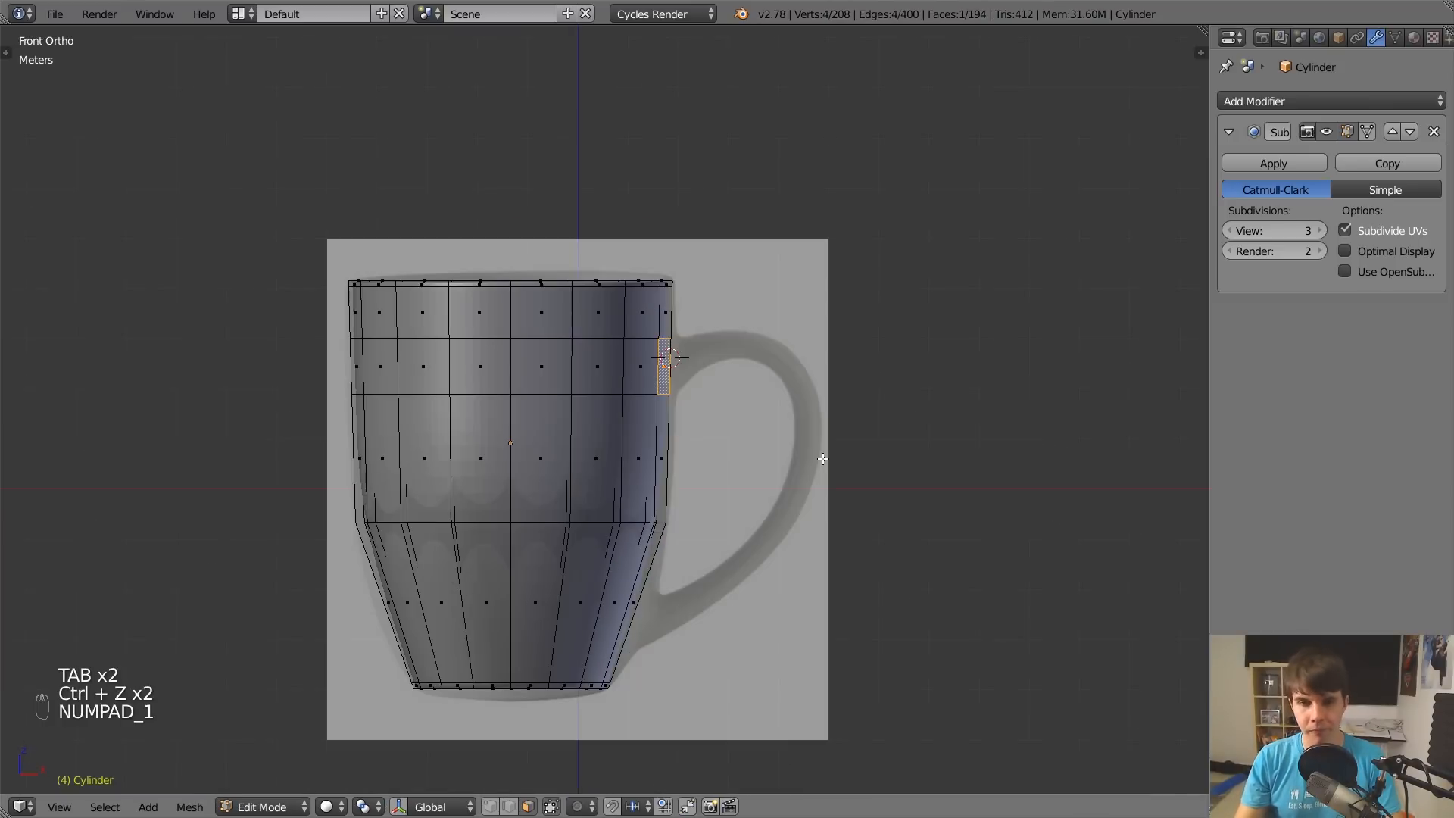
scroll(821, 454, "up", 5)
scroll(719, 443, "down", 5)
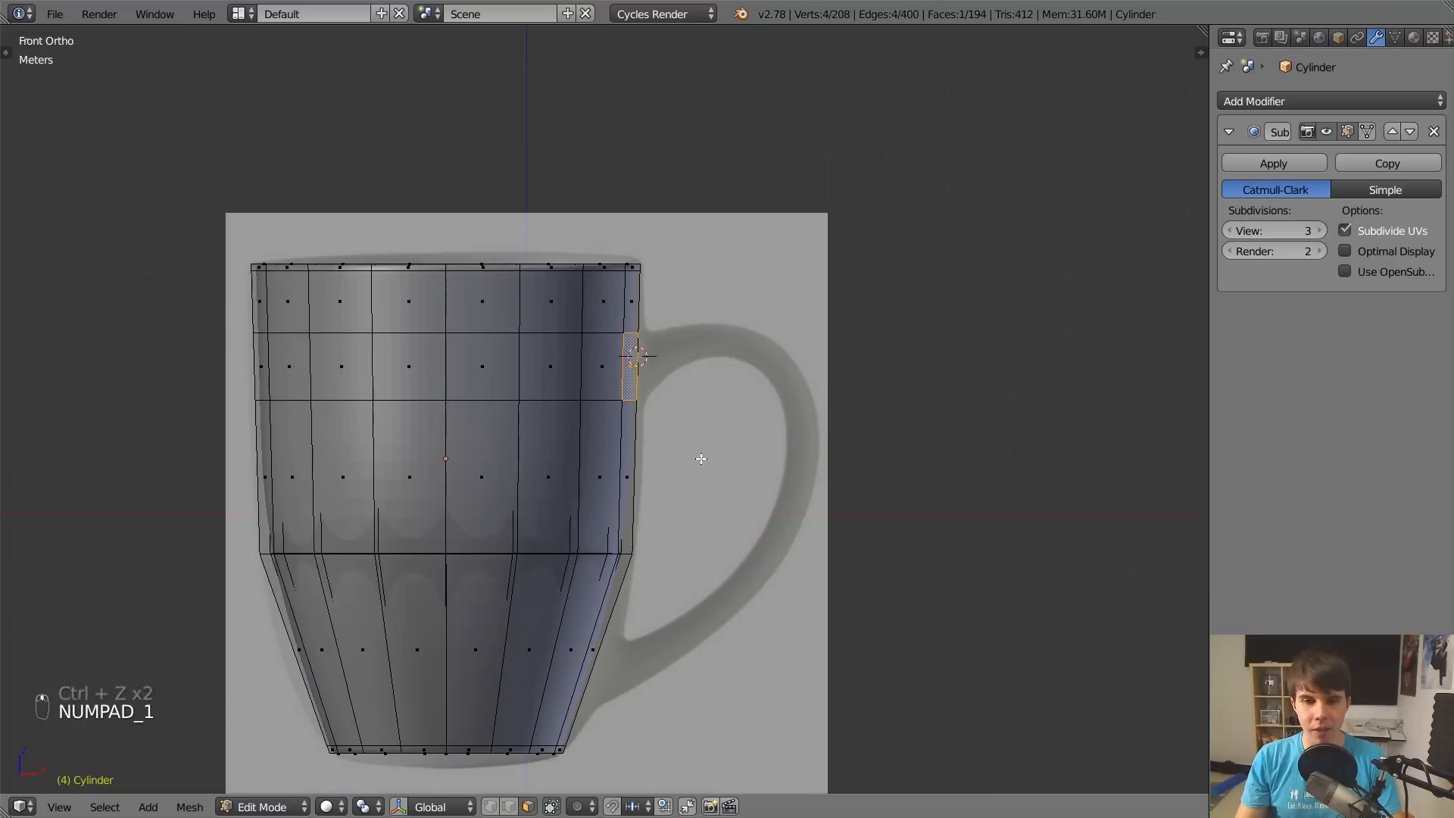
scroll(701, 455, "up", 4)
key("e")
left_click(716, 402)
key("g")
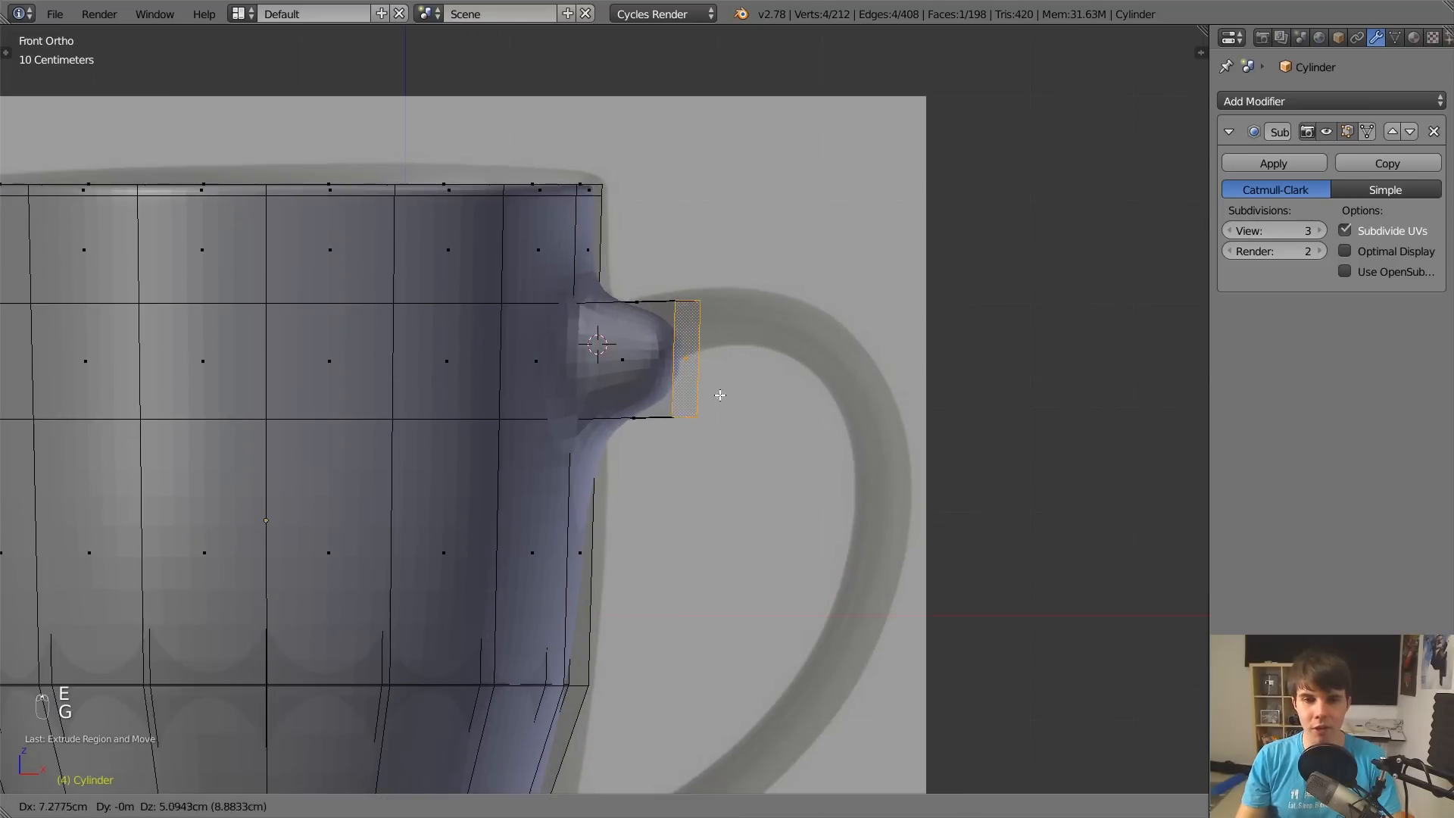
left_click(734, 379)
key("e")
left_click(911, 430)
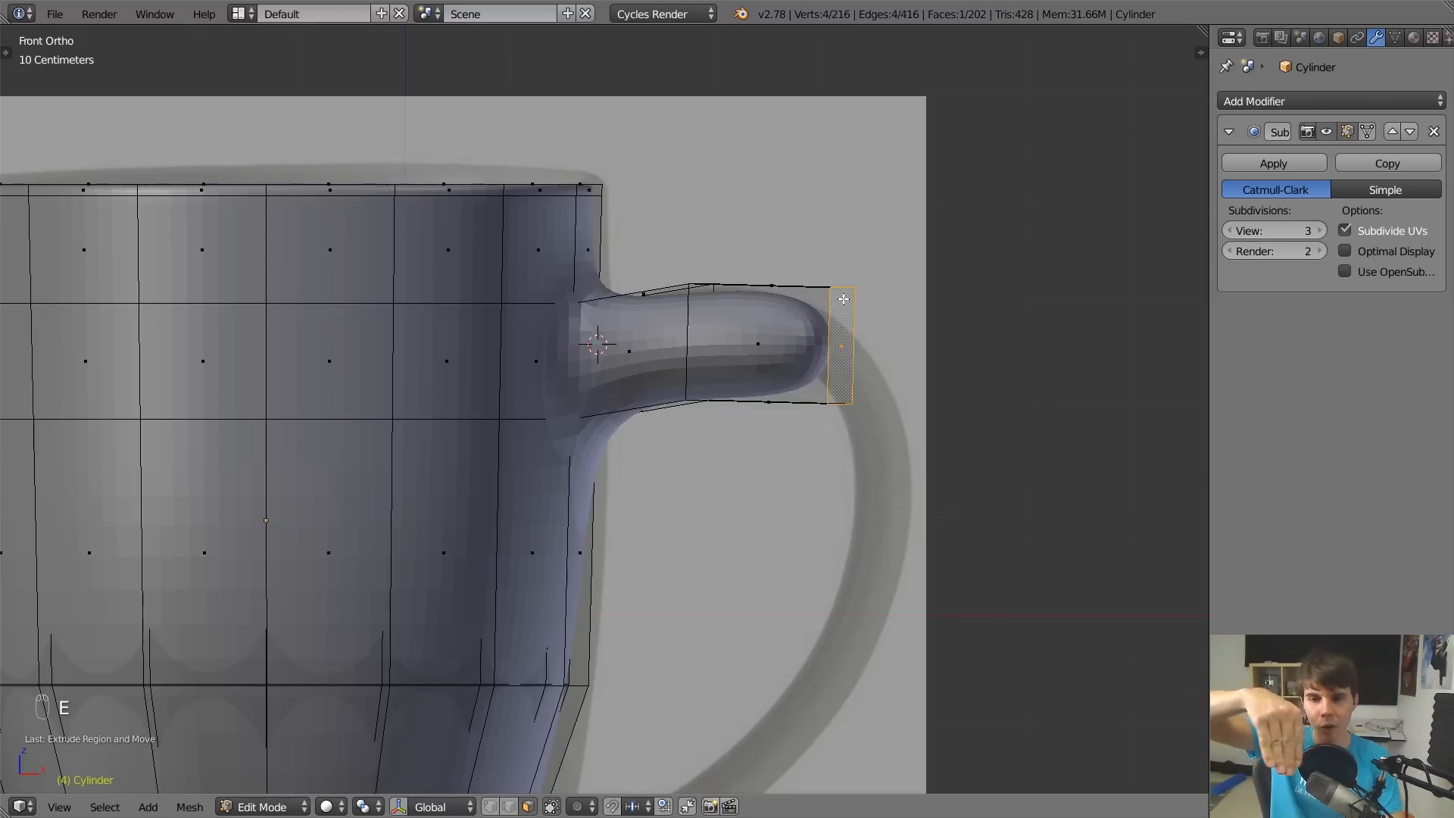
Examine the extruded handle's direction relative to the mug wall from an angle, the top view and the front view.
scroll(844, 299, "up", 3)
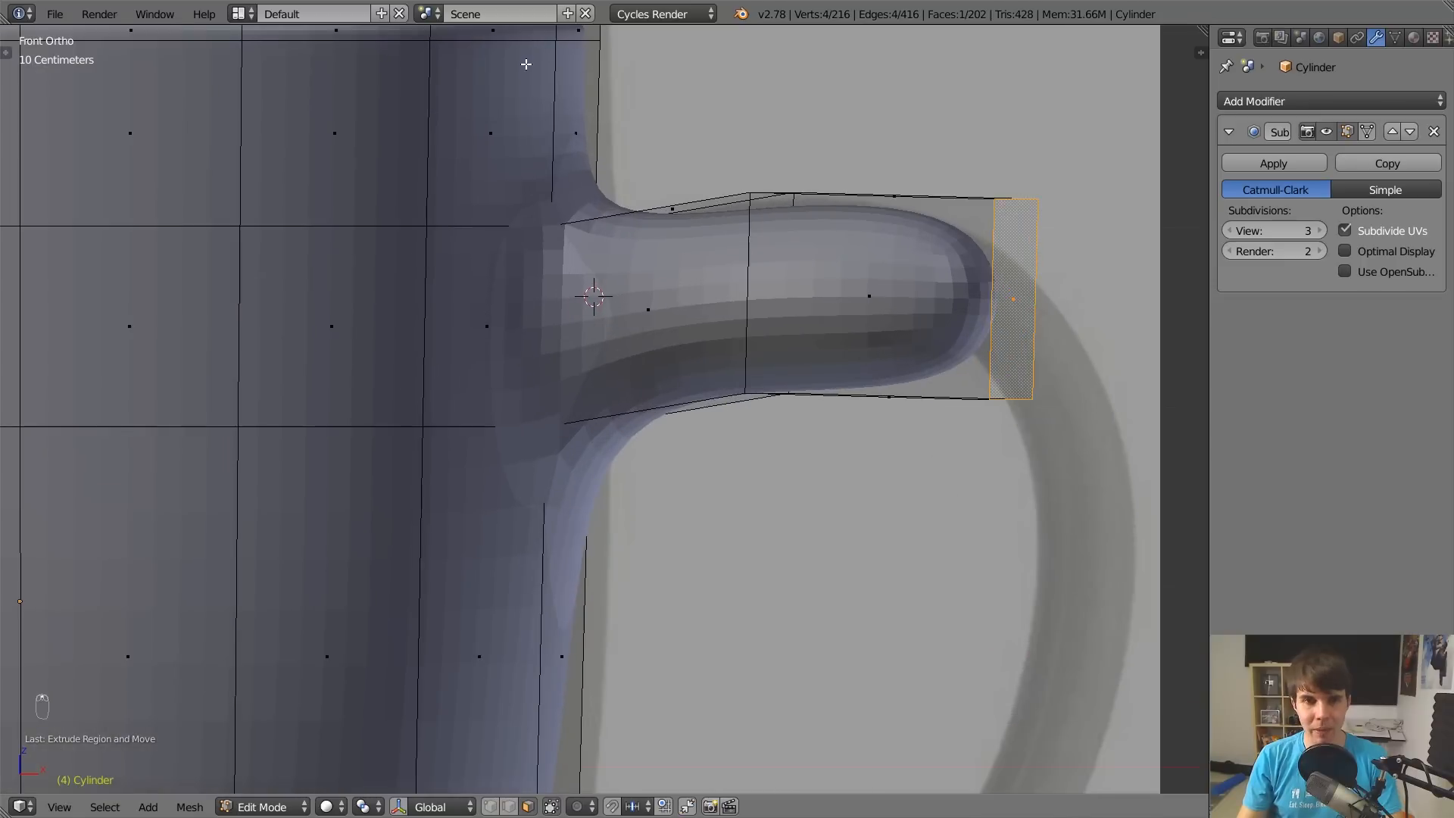
middle_click_drag(619, 125, 572, 237)
scroll(579, 232, "down", 4)
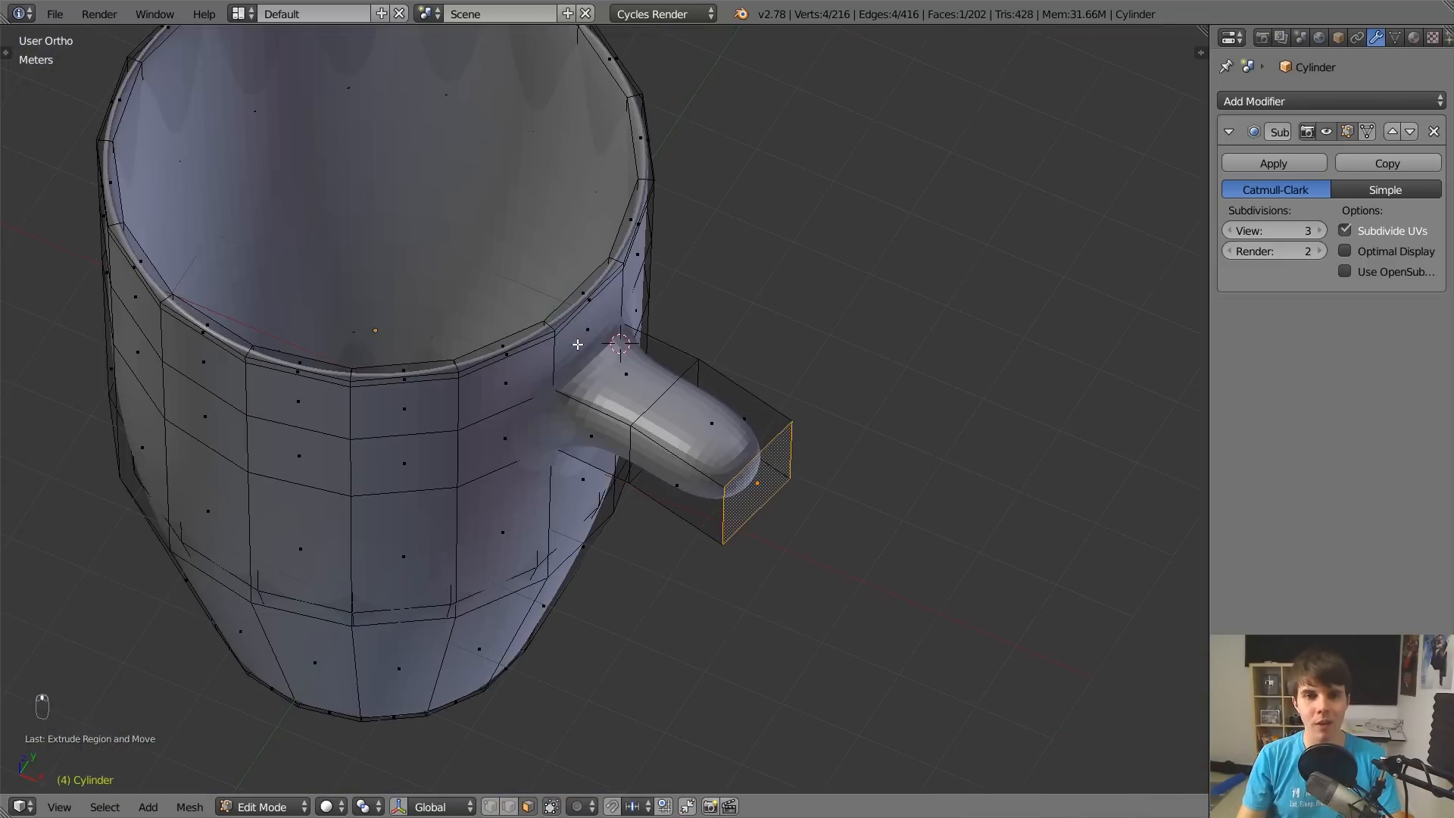
left_click(590, 329)
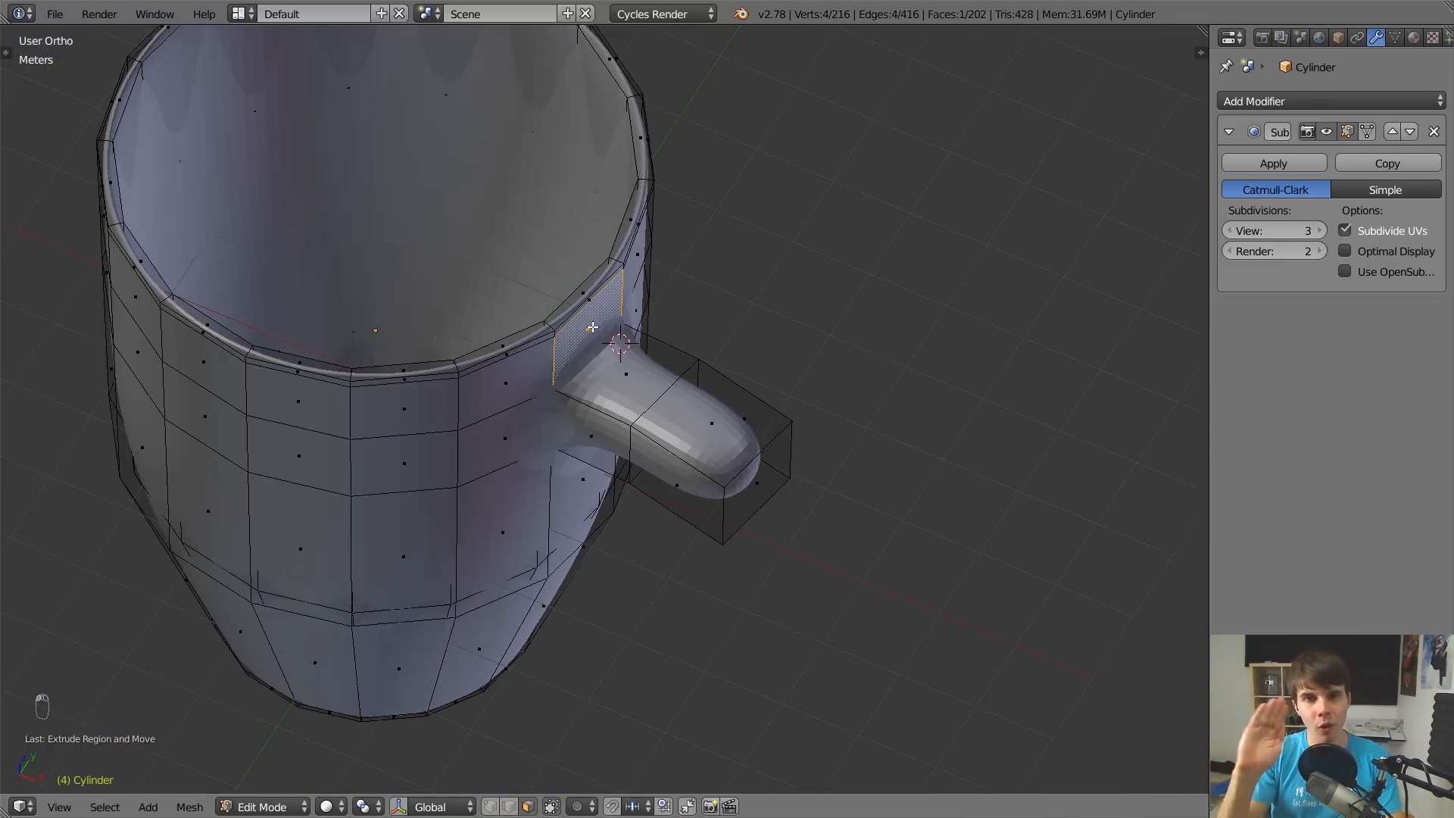
key("KP_7")
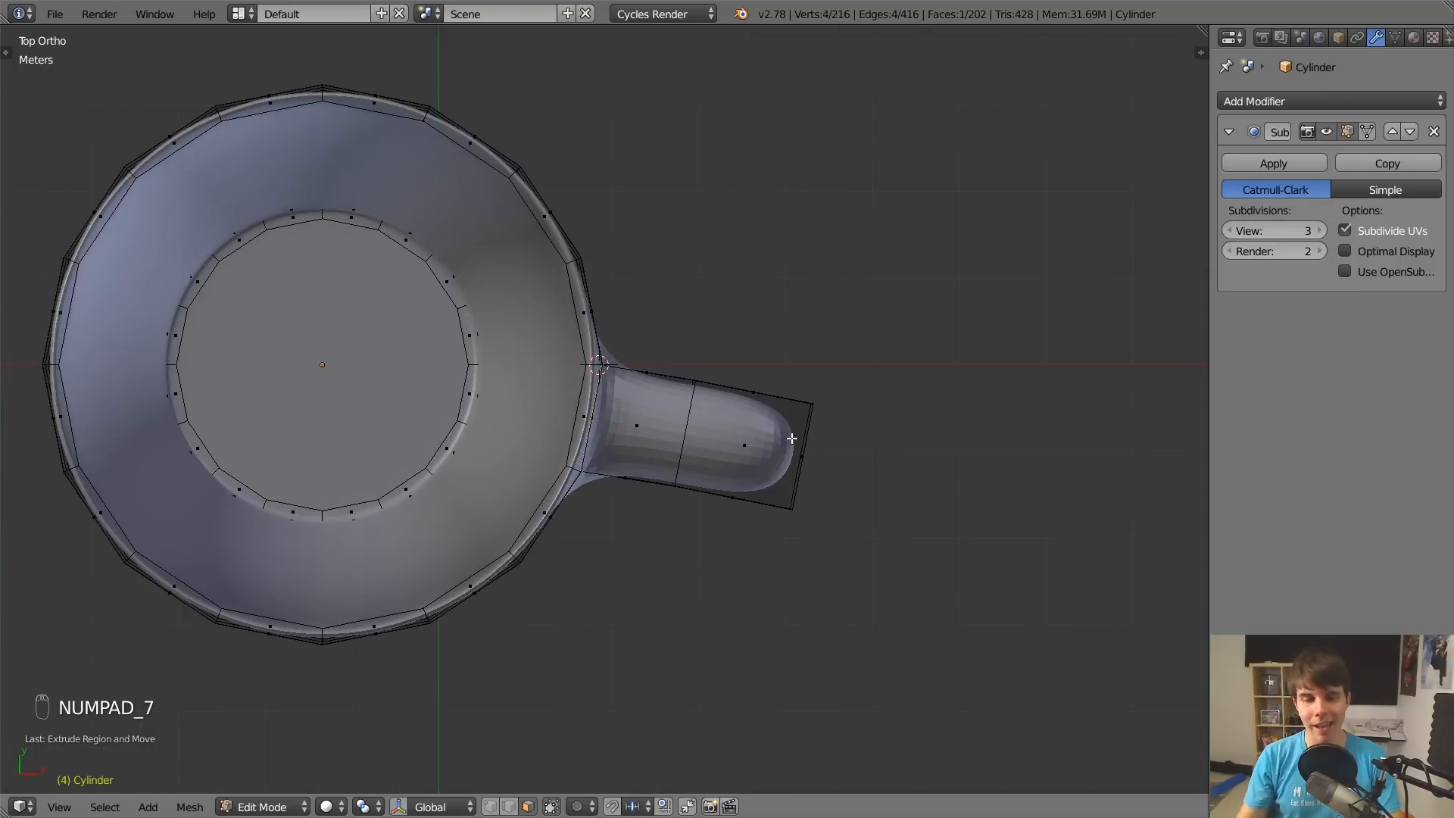
key("KP_1")
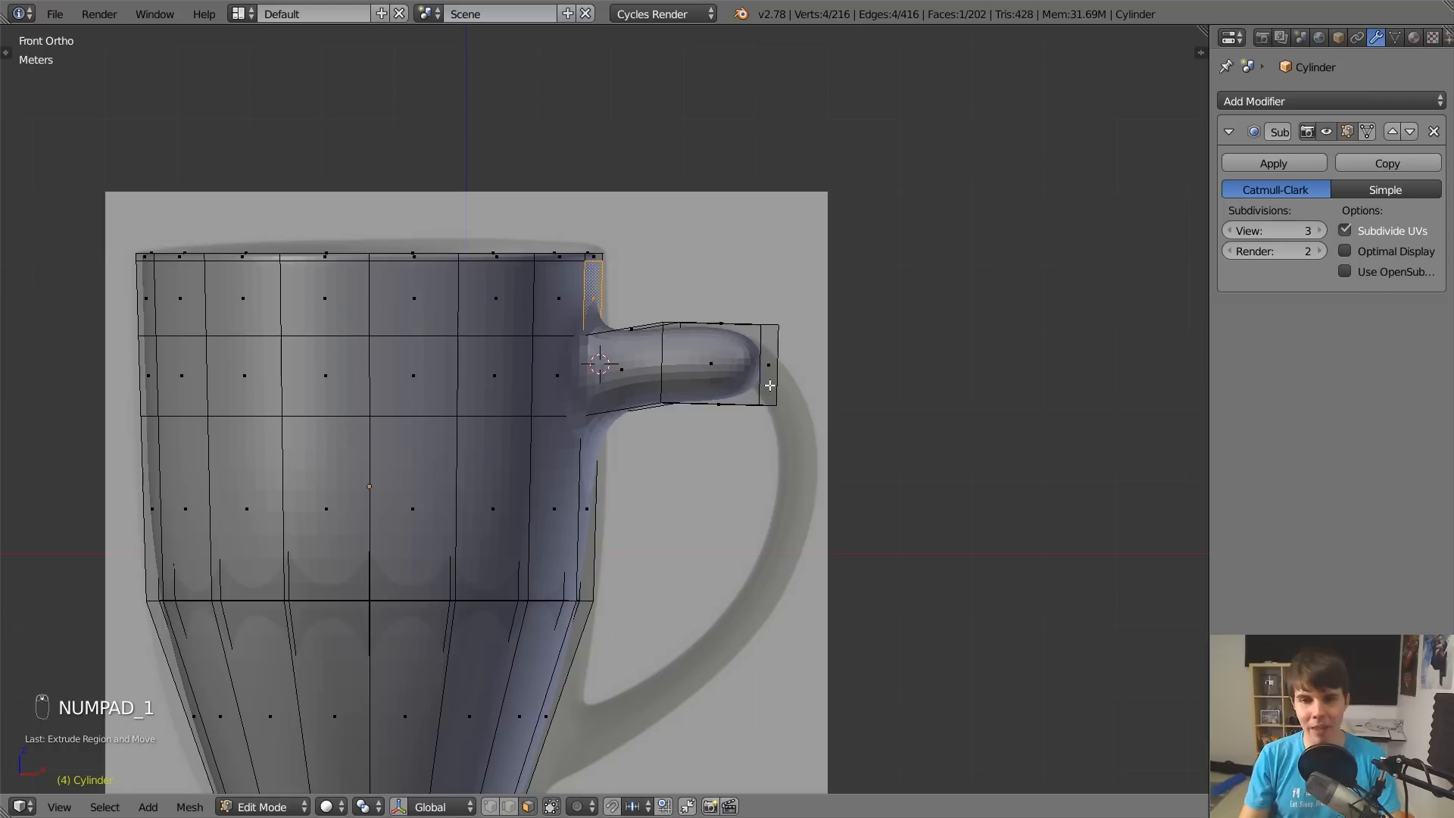
Try to extrude the handle's end face down the reference handle's outer bend, moving and rotating it to follow the curve.
key("e")
key("ctrl+z")
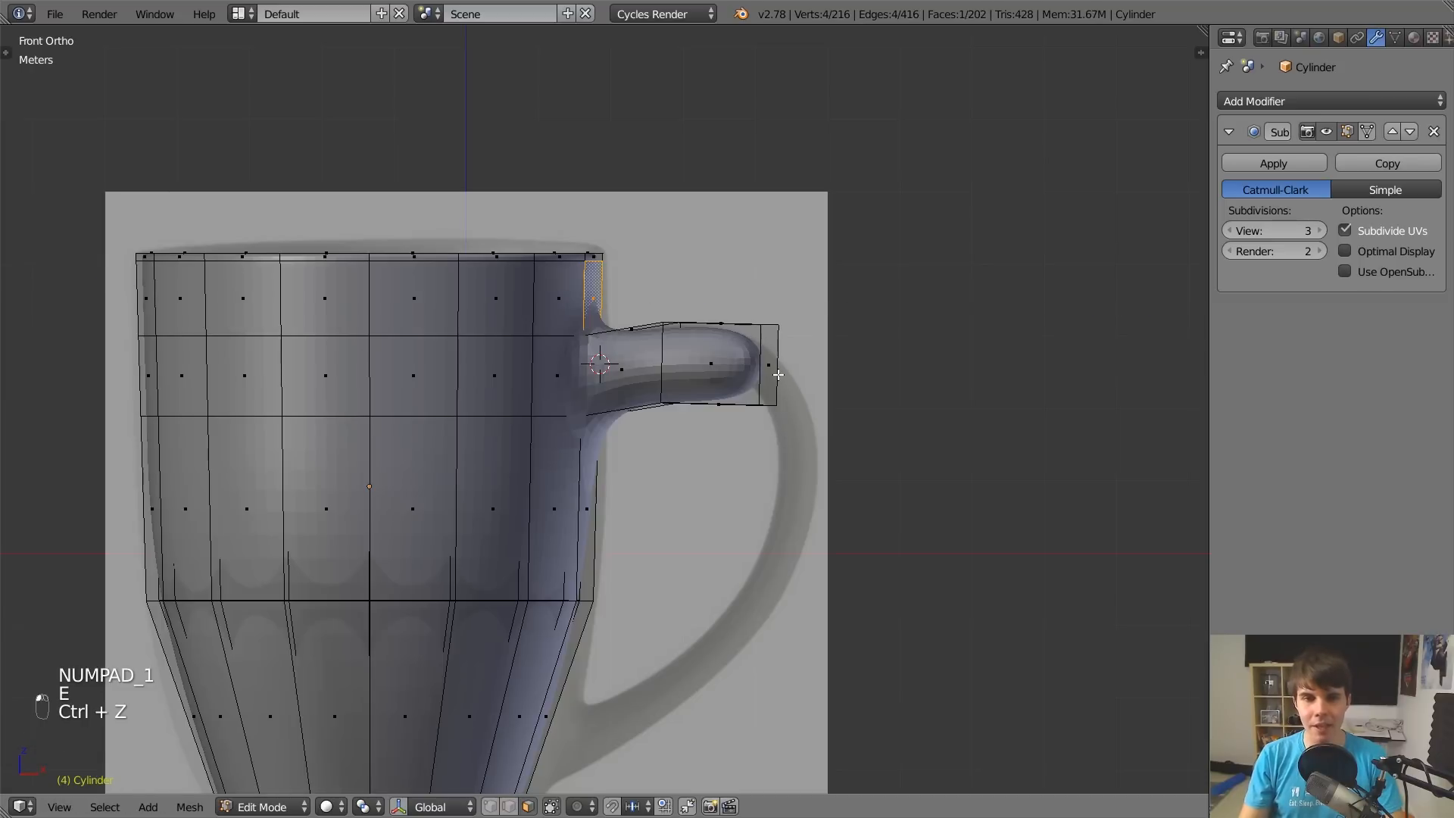
right_click(766, 361)
right_click(766, 361)
key("e")
left_click(799, 447)
key("g")
left_click(833, 552)
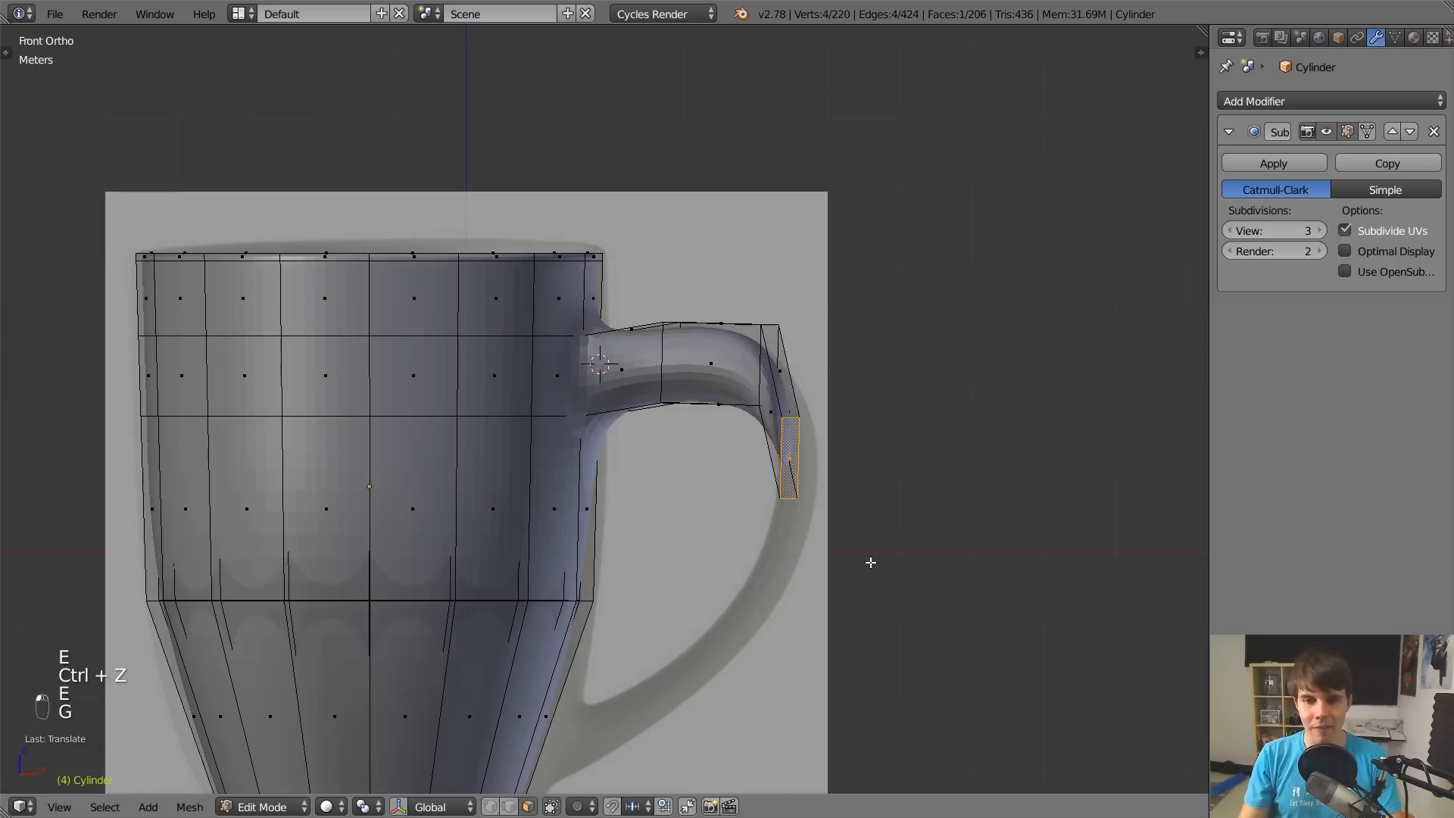
key("r")
left_click(927, 623)
Try to extrude one more section down the handle curve, and check the result in Object Mode.
key("e")
left_click(896, 536)
key("g")
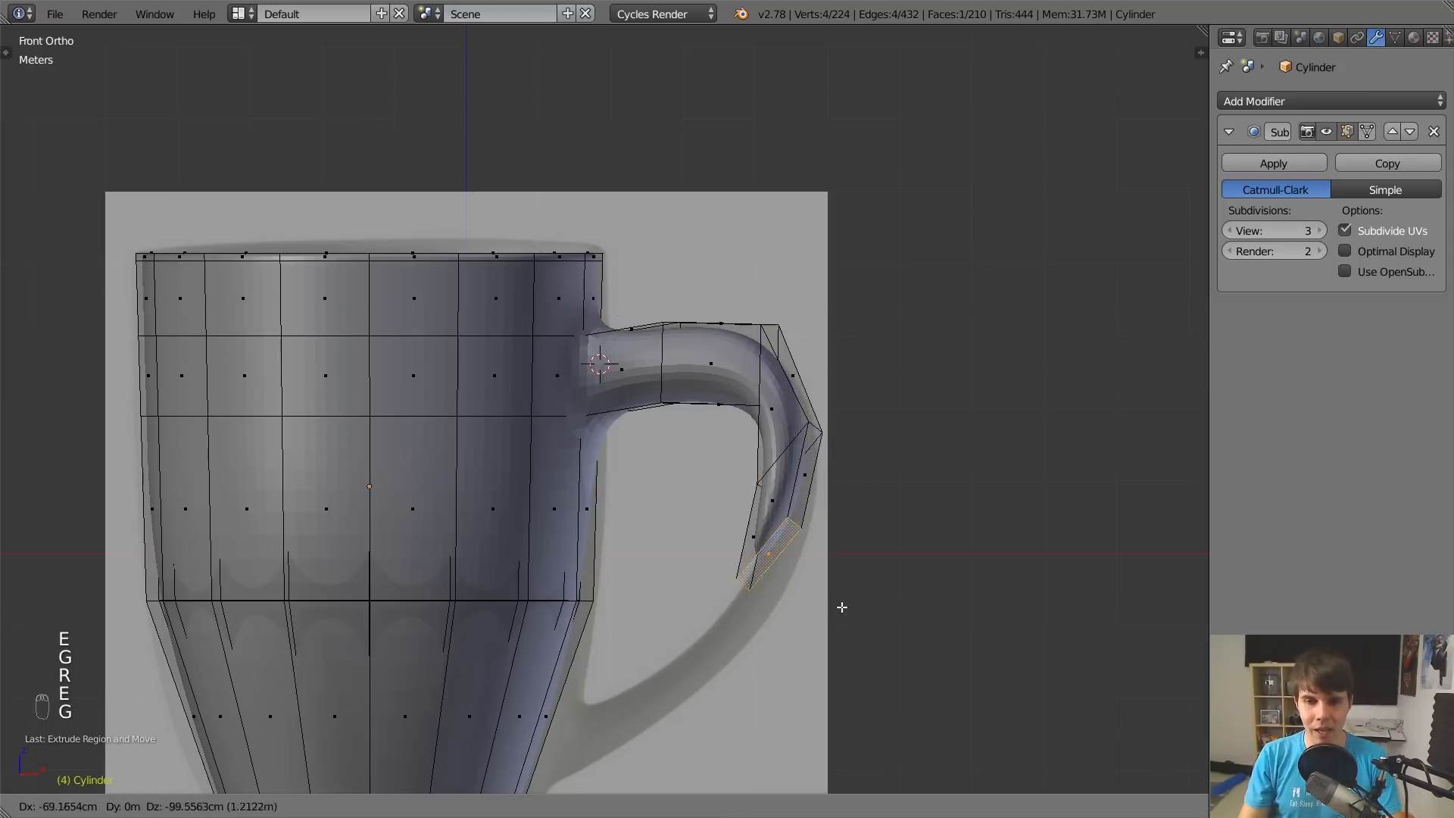
left_click(840, 600)
key("Tab")
key("Tab")
Undo all handle extrusions back to the plain mug wall with its two added edge loops.
key("ctrl+z")
key("ctrl+z")
key("ctrl+z")
key("ctrl+z")
key("ctrl+z")
key("ctrl+z")
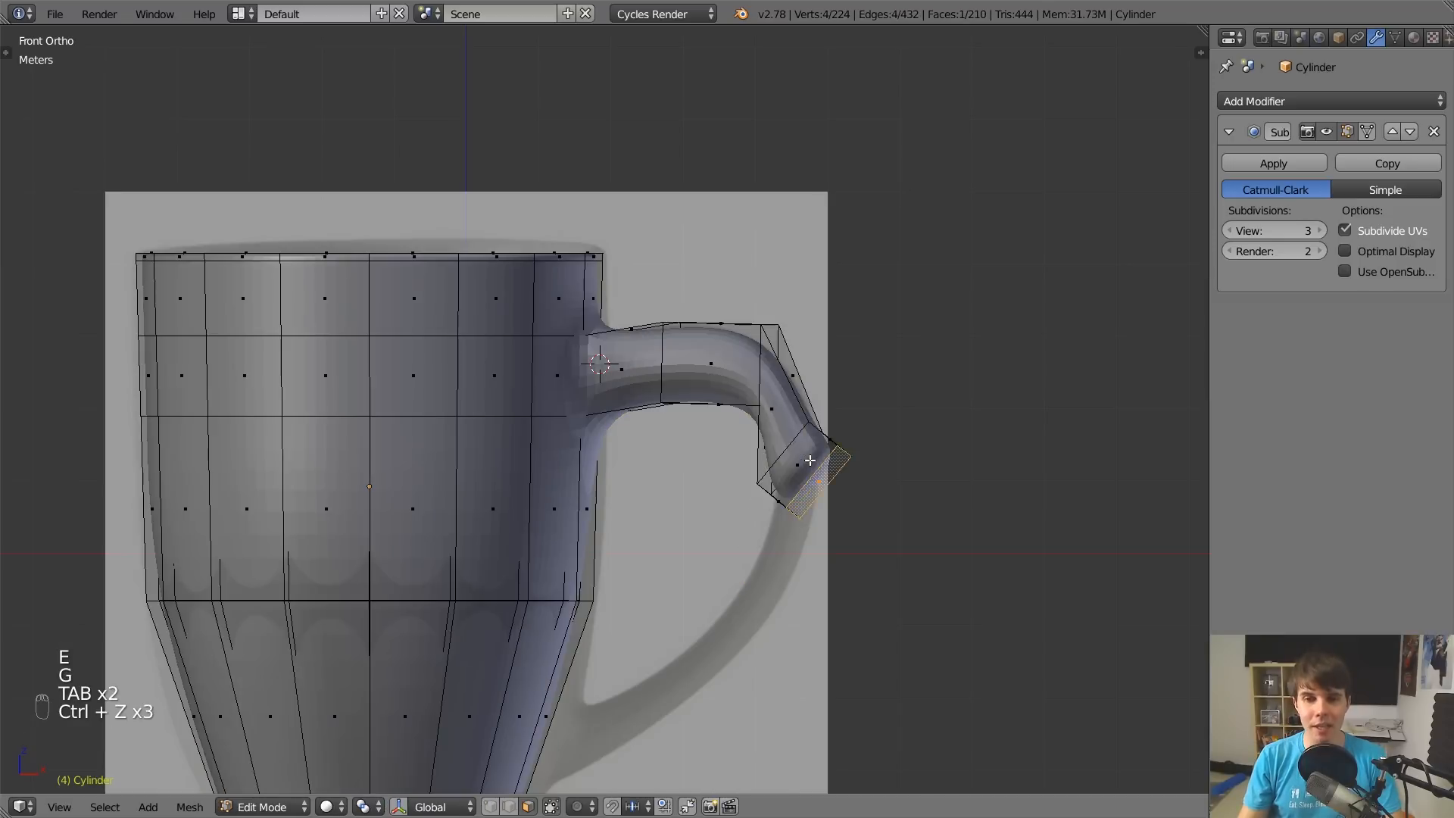
key("ctrl+z")
key("ctrl+z")
key("ctrl+z")
key("ctrl+z")
key("ctrl+z")
key("ctrl+z")
key("ctrl+z")
key("ctrl+z")
key("ctrl+z")
key("ctrl+z")
key("ctrl+z")
key("ctrl+z")
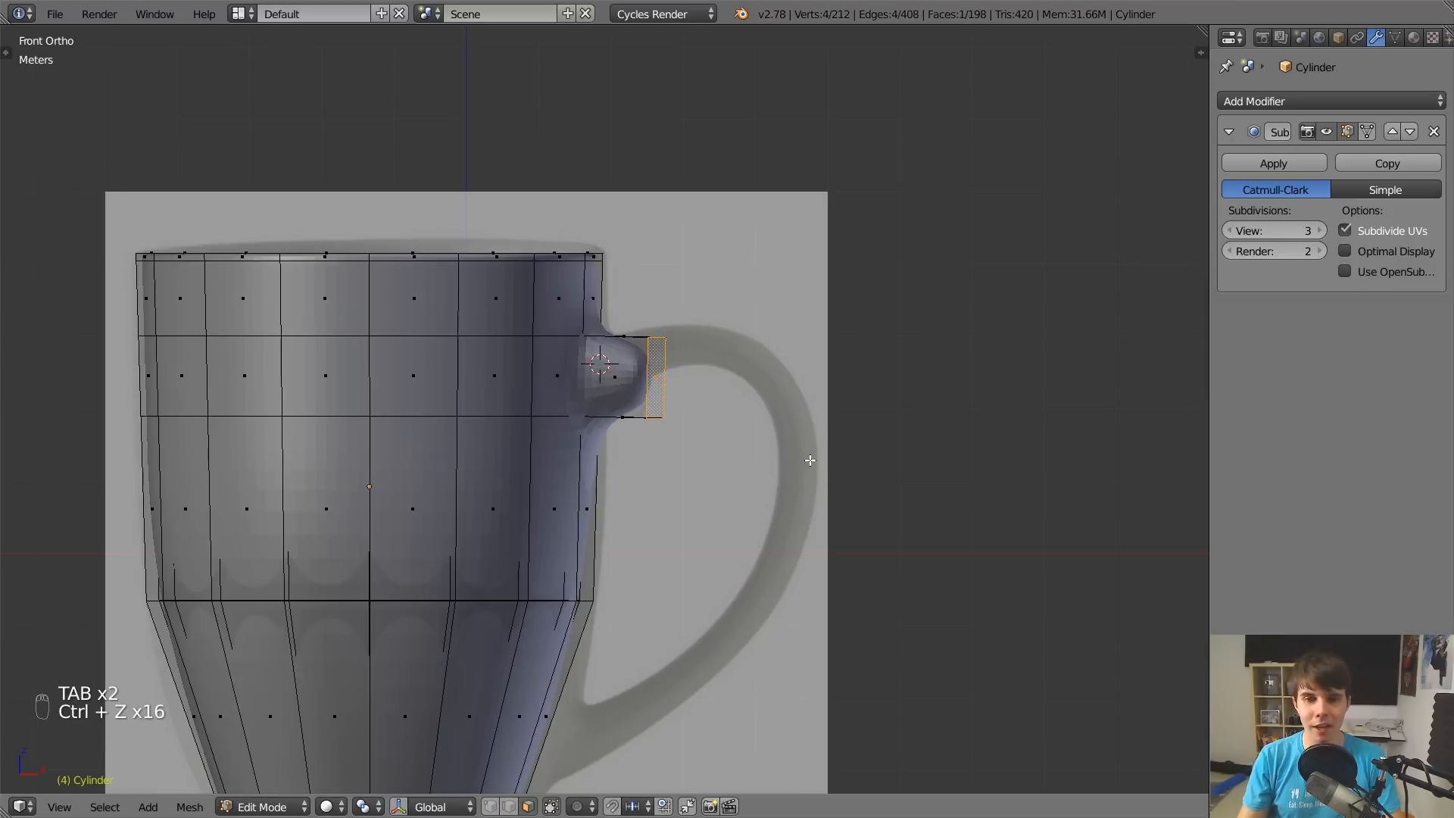
scroll(810, 459, "up", 3)
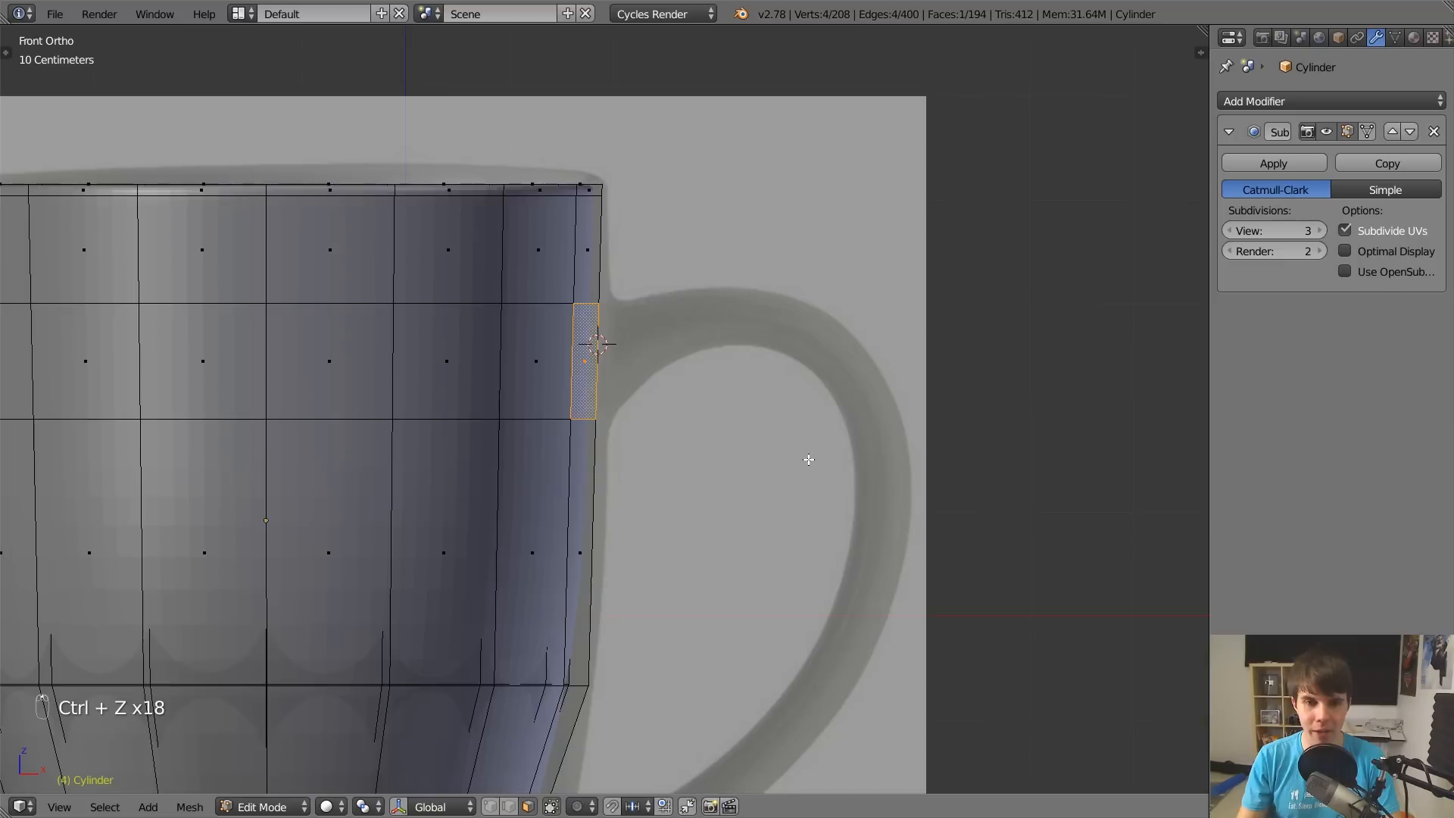
Select the whole mug mesh and rotate it about the global Z axis so one wall face points squarely toward the reference handle.
key("a")
scroll(682, 318, "down", 3)
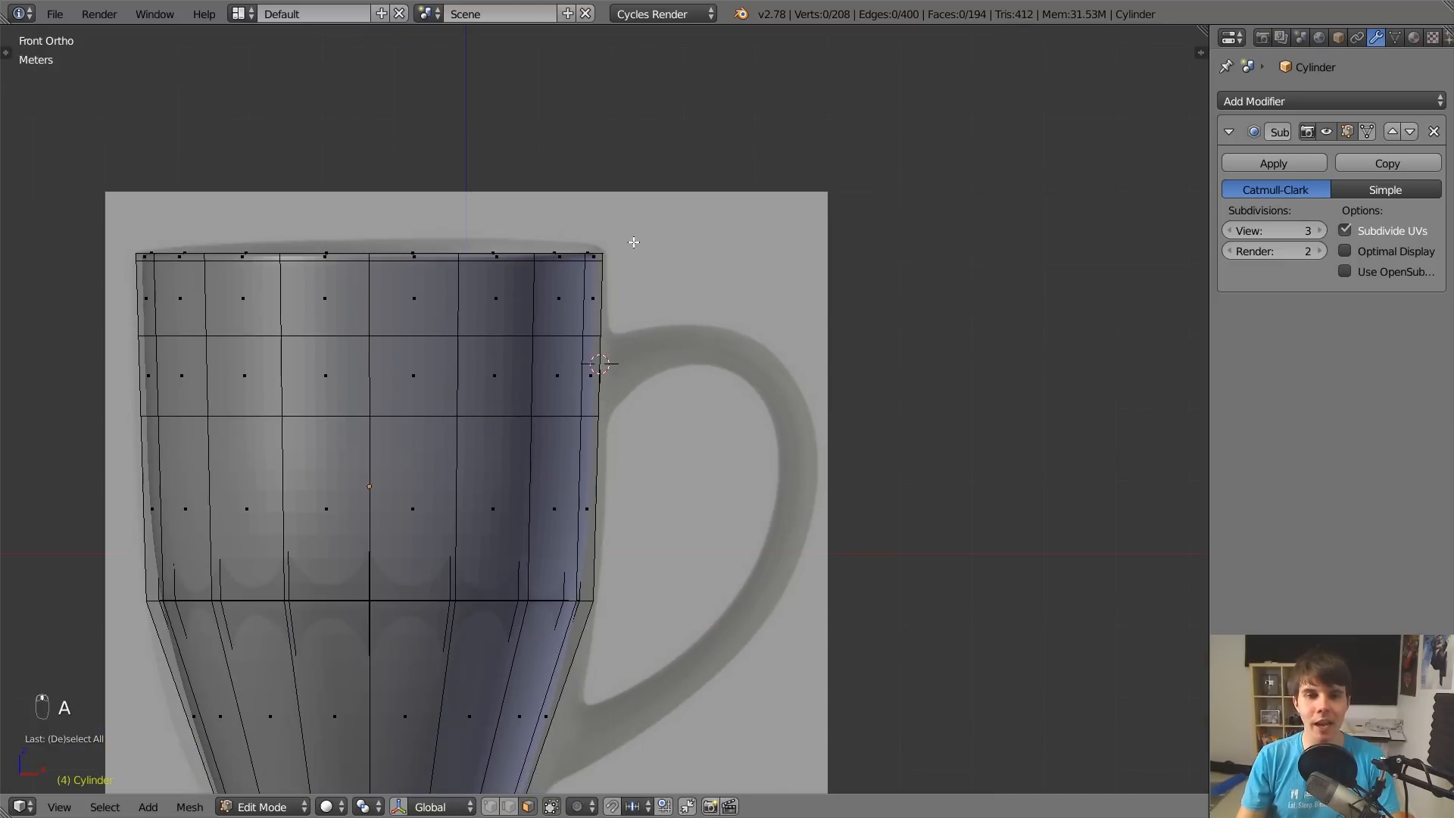
scroll(714, 530, "up", 4)
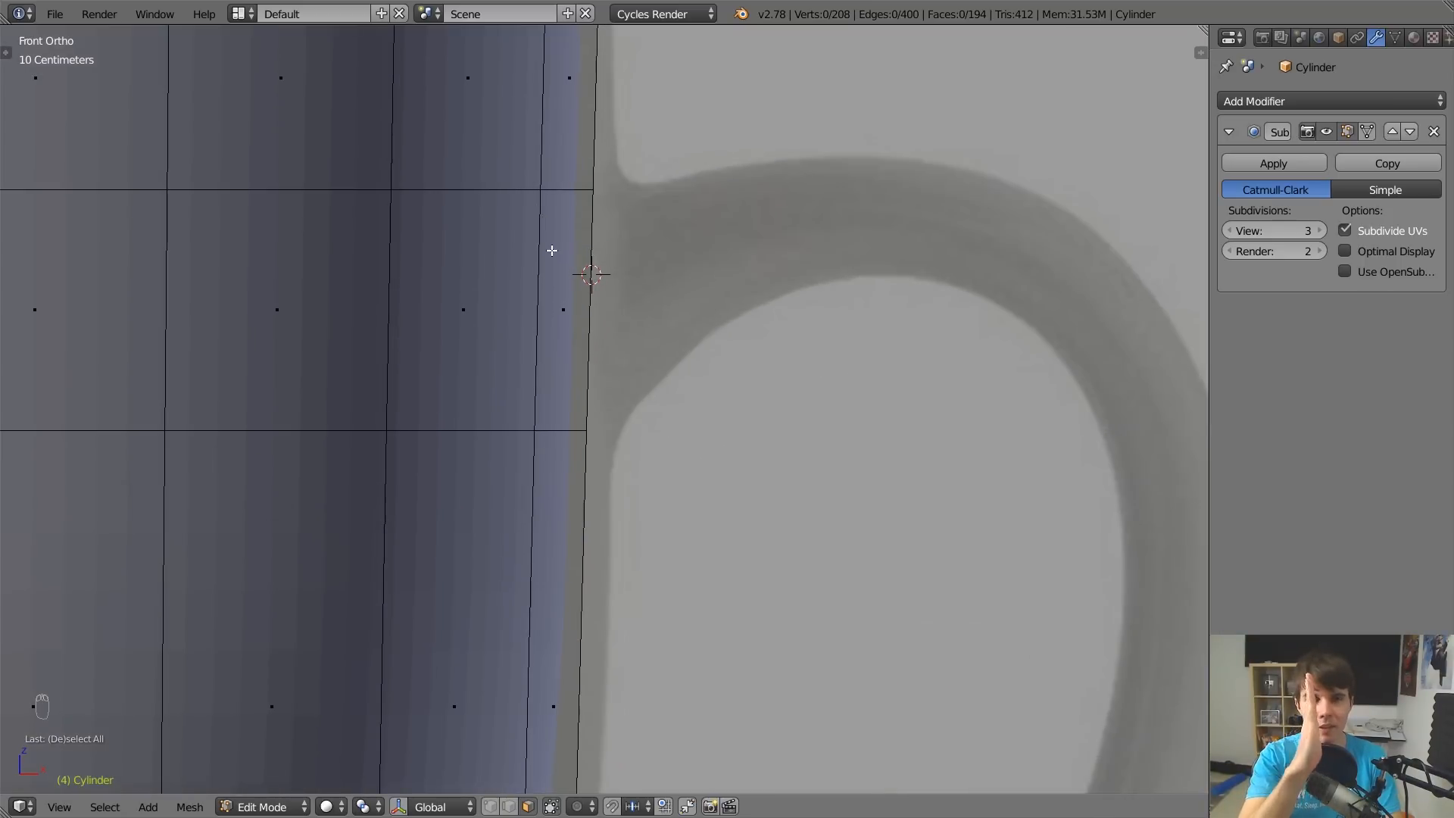
scroll(552, 250, "down", 5)
scroll(661, 303, "up", 2)
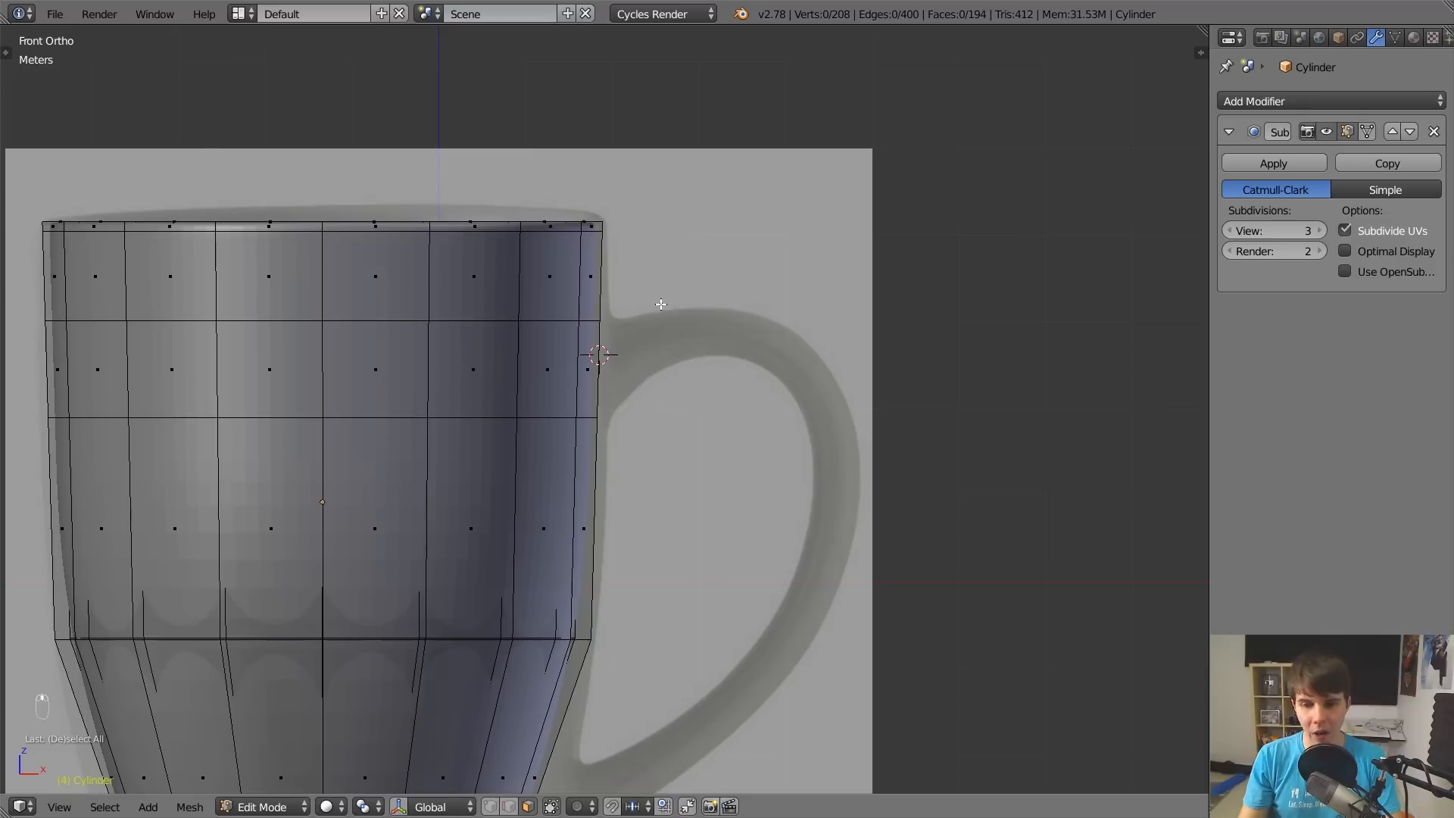
key("KP_7")
key("a")
scroll(712, 423, "up", 1)
key("r")
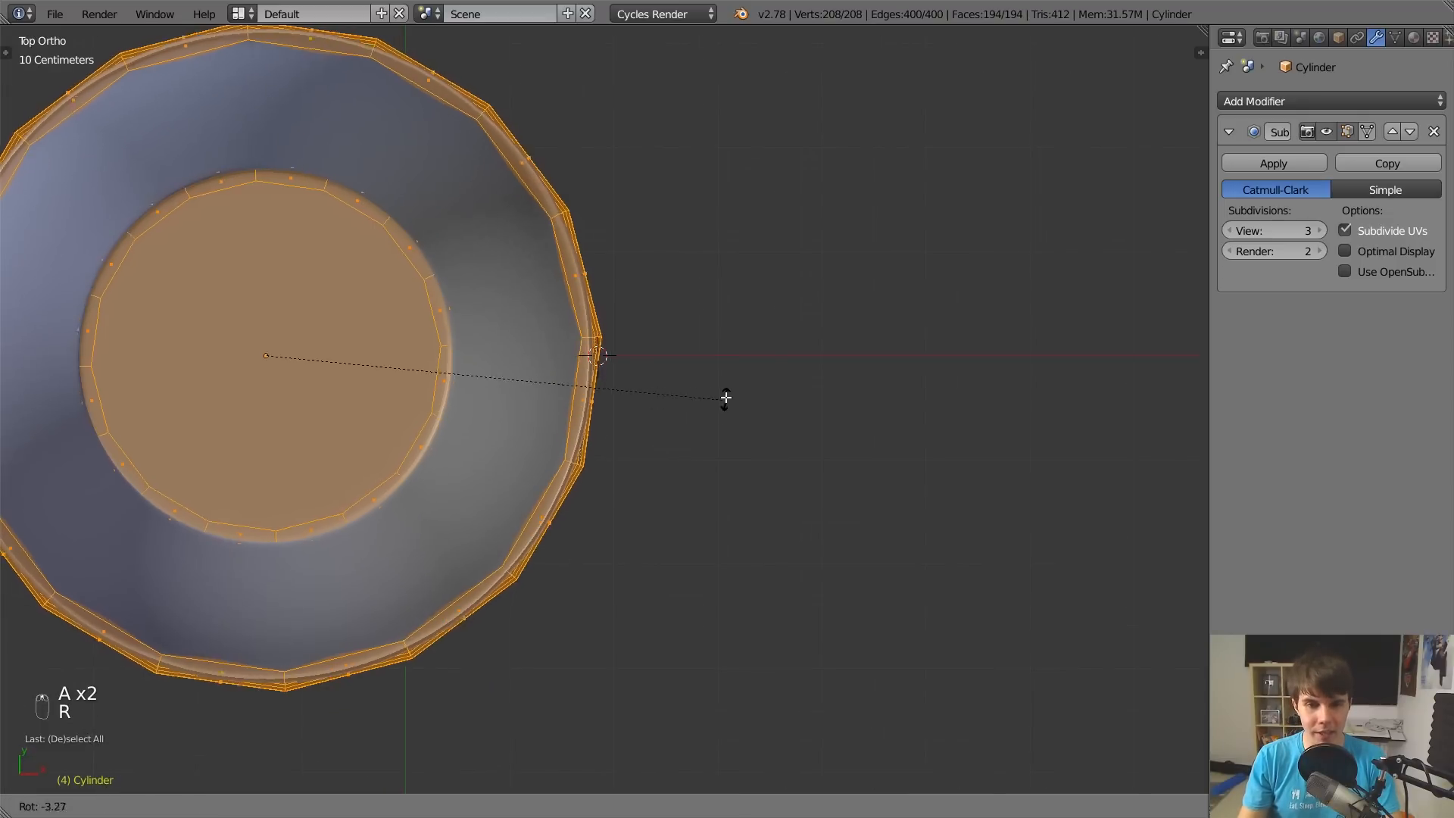
right_click(742, 339)
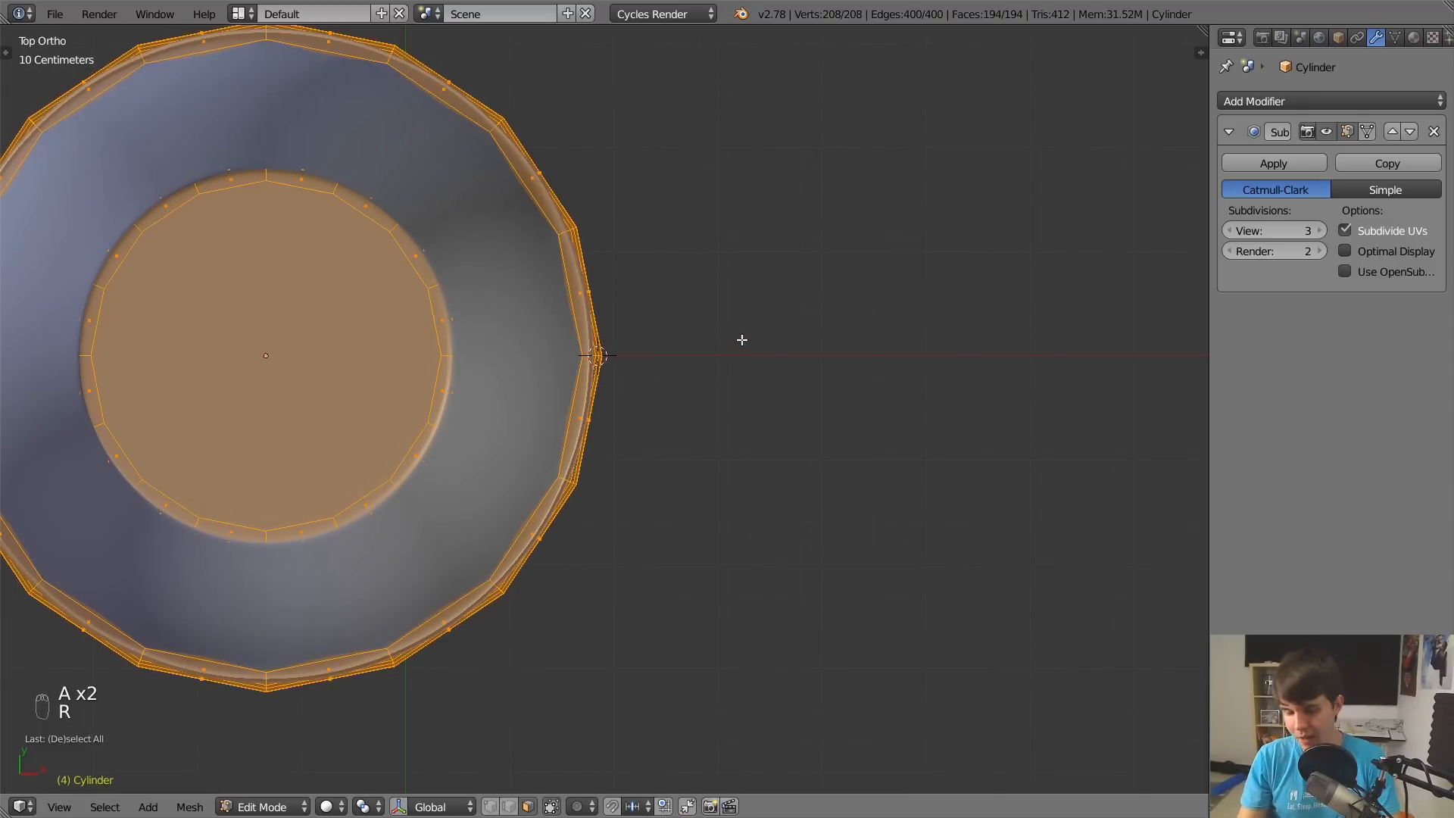
key("KP_1")
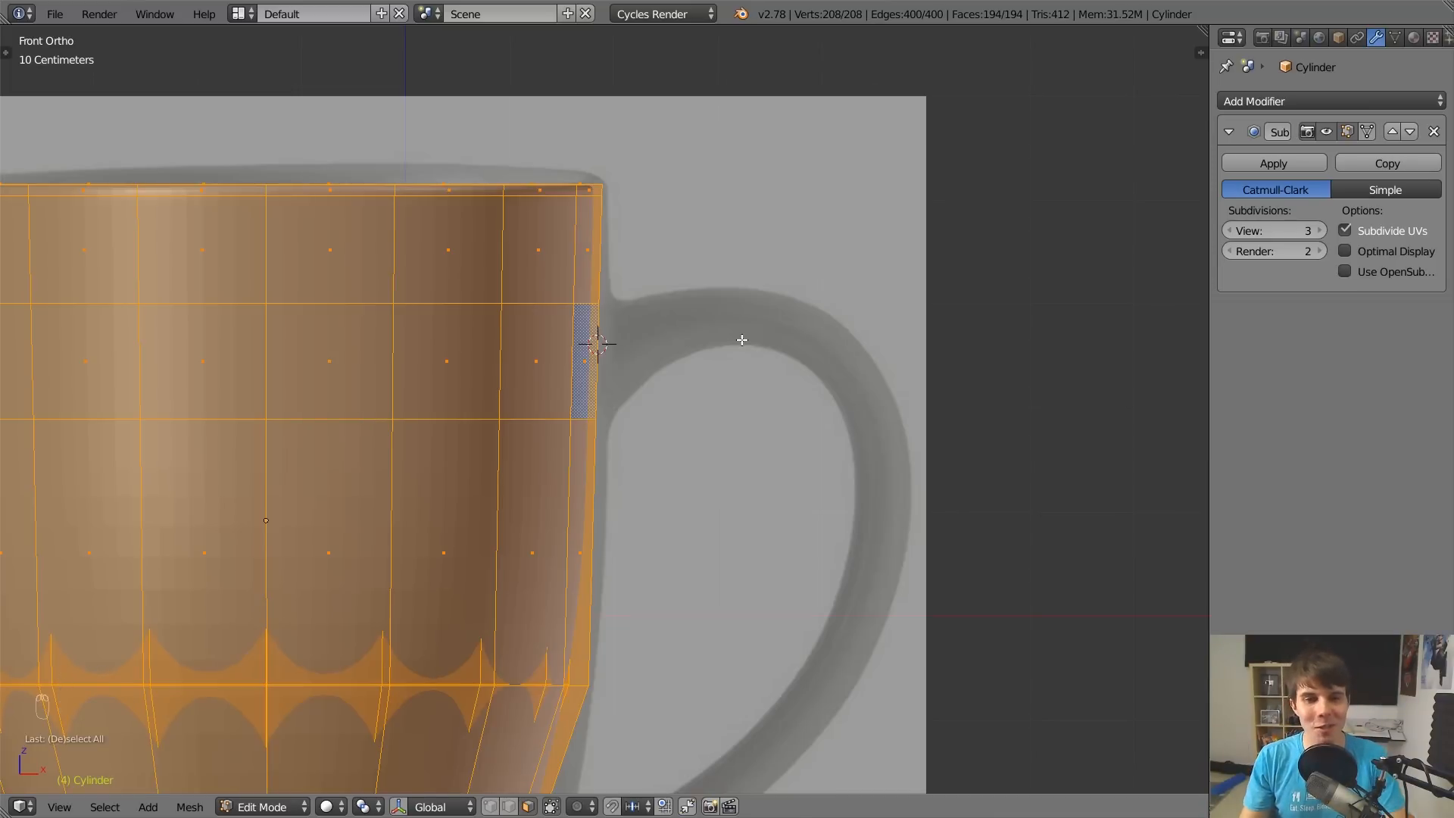
middle_click_drag(741, 377, 766, 328, "shift")
key("r")
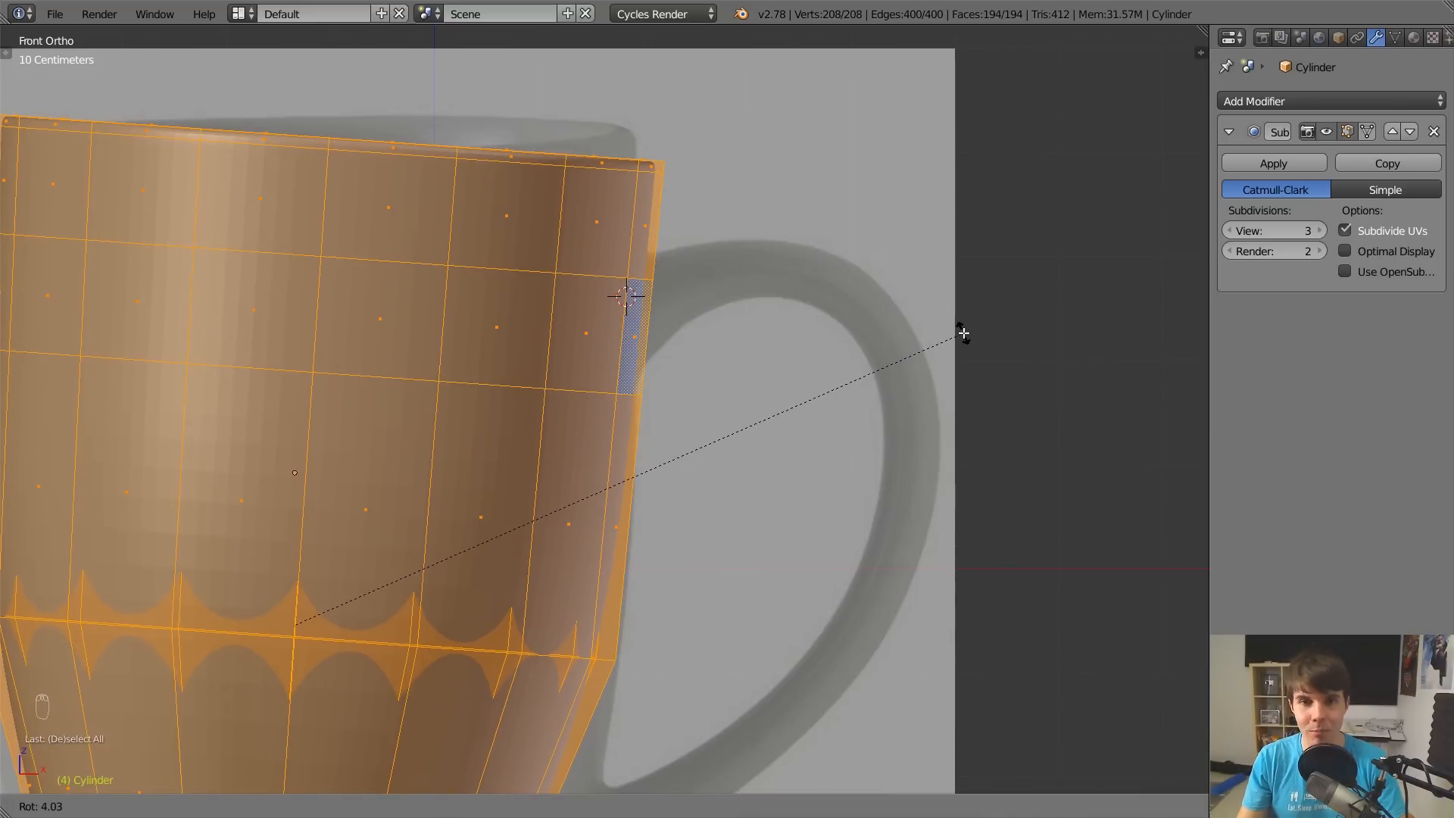
key("z")
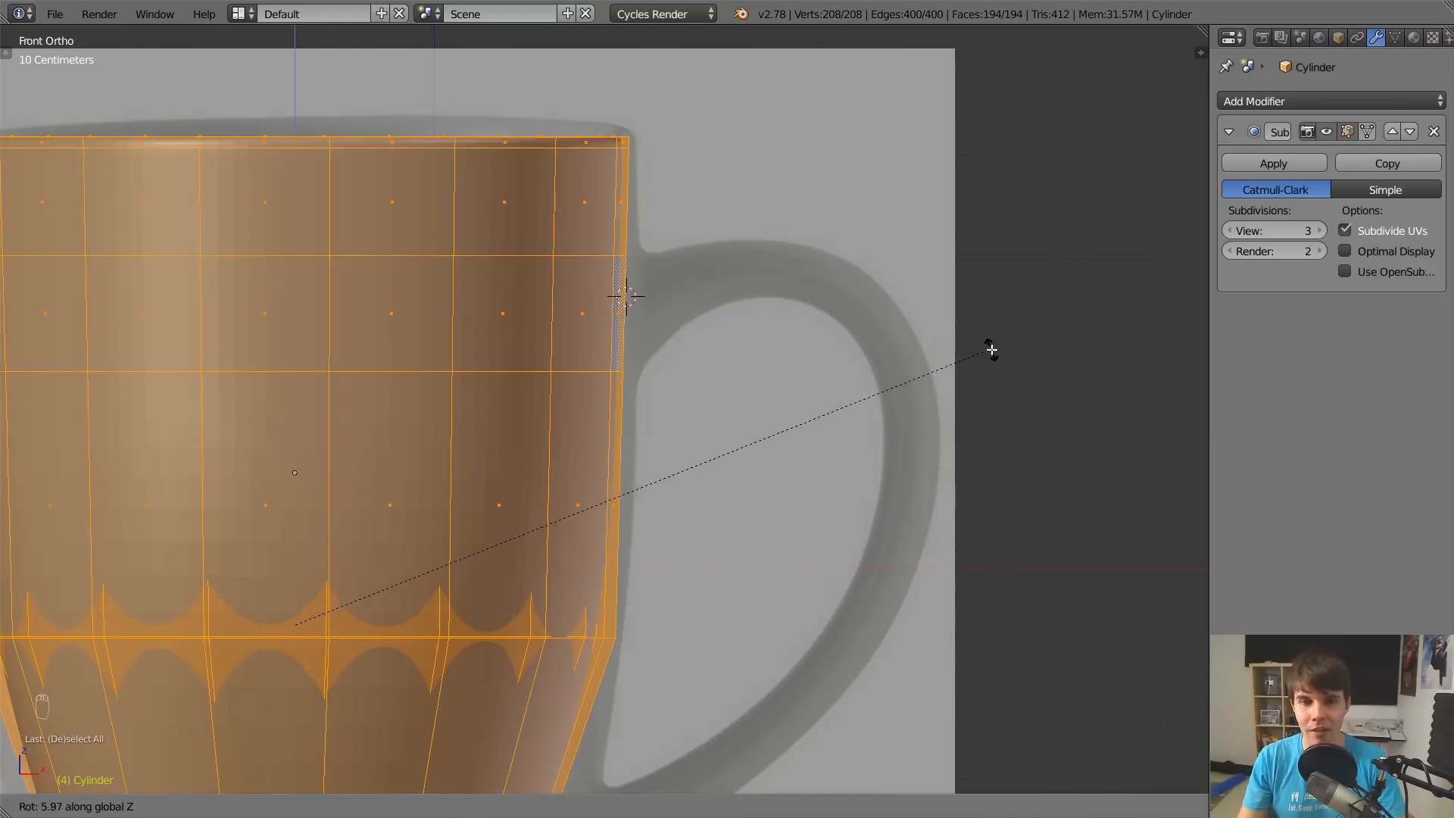
left_click(1038, 429)
Deselect the mesh and select only the handle-side wall face between the two upper edge loops.
scroll(643, 179, "up", 5)
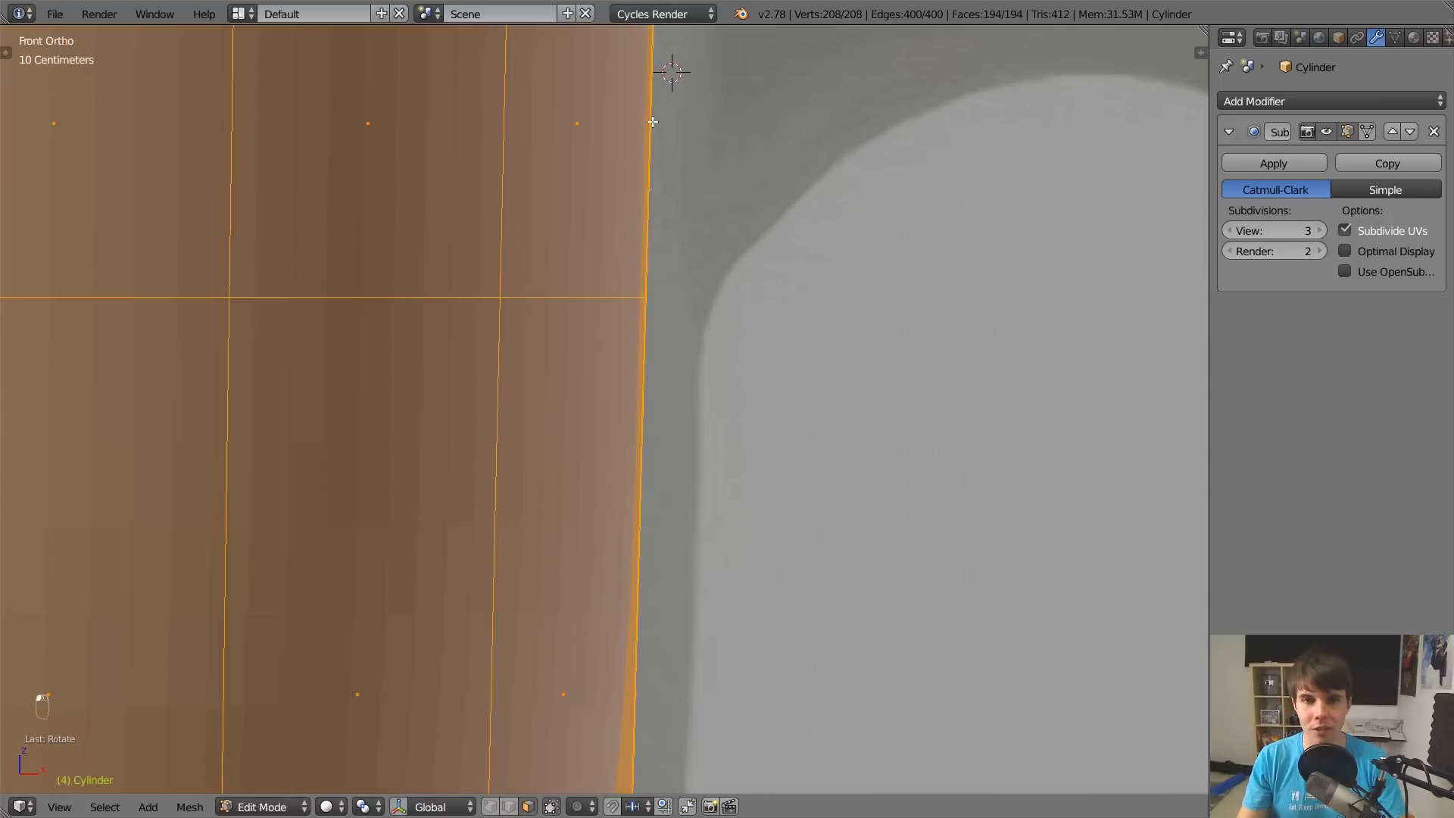
scroll(644, 190, "down", 6)
scroll(687, 261, "up", 5)
key("a")
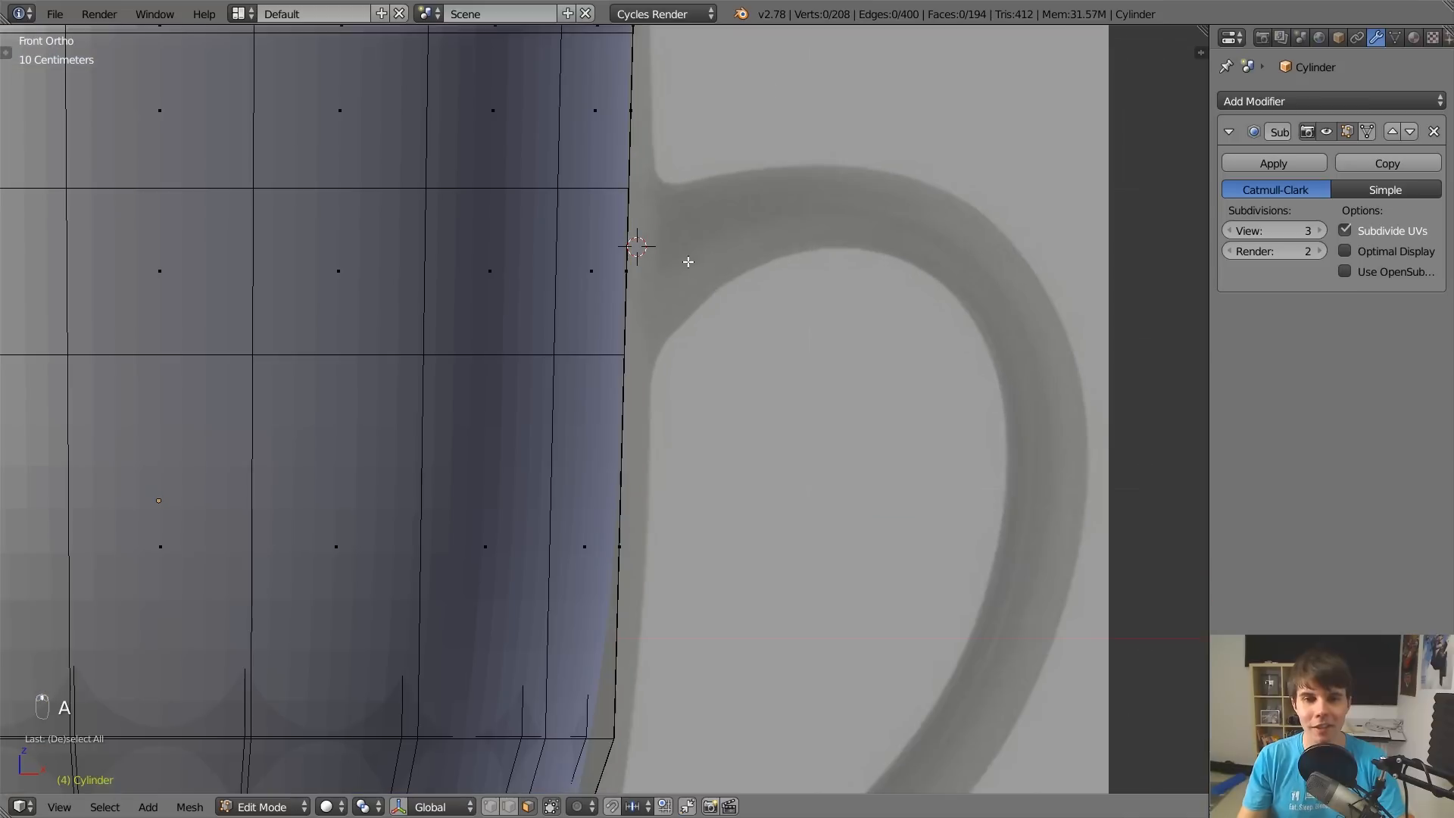
right_click(627, 262)
key("z")
key("z")
scroll(644, 269, "down", 6)
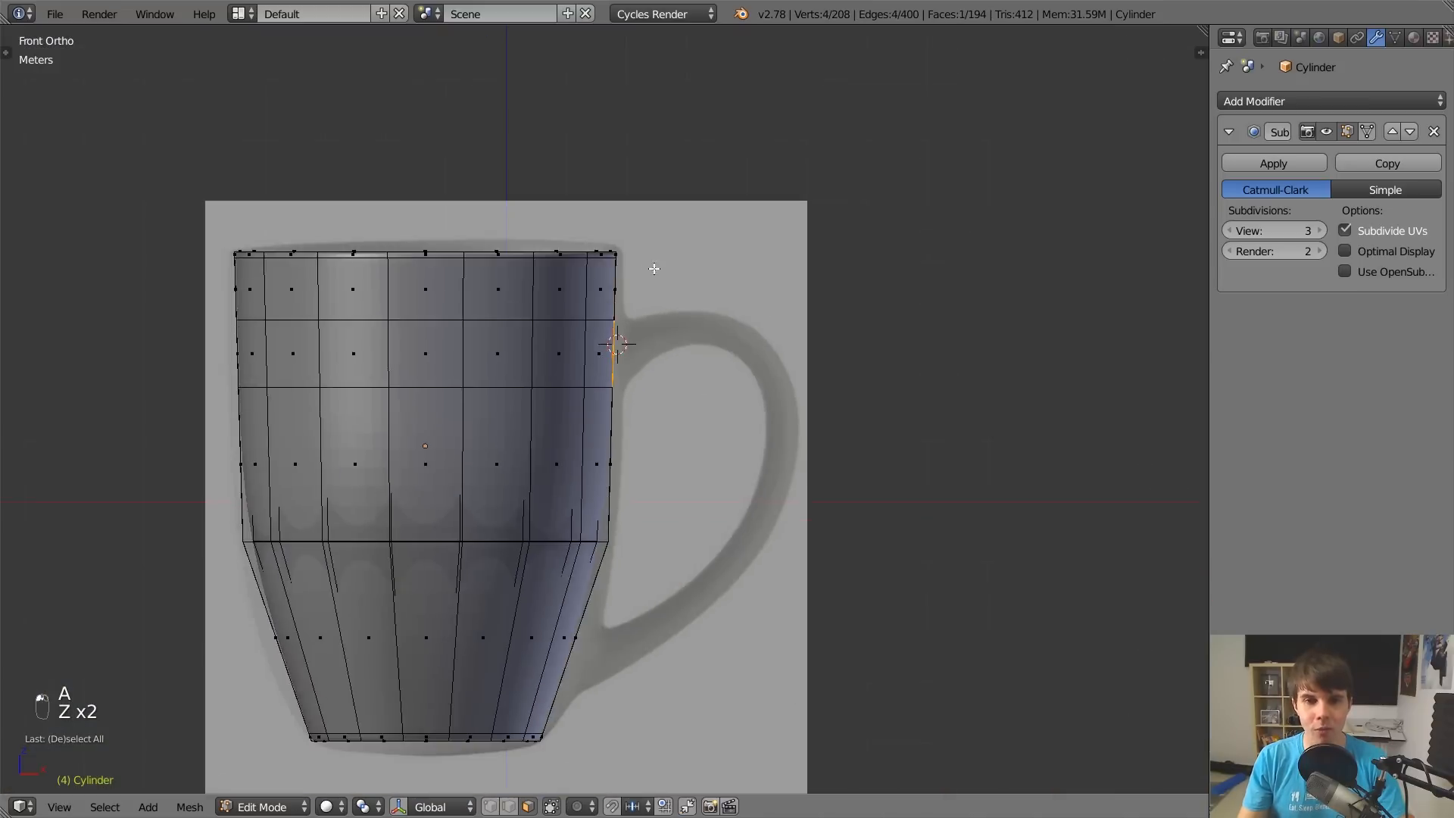
scroll(311, 562, "up", 4)
scroll(698, 366, "up", 4)
scroll(639, 406, "down", 4)
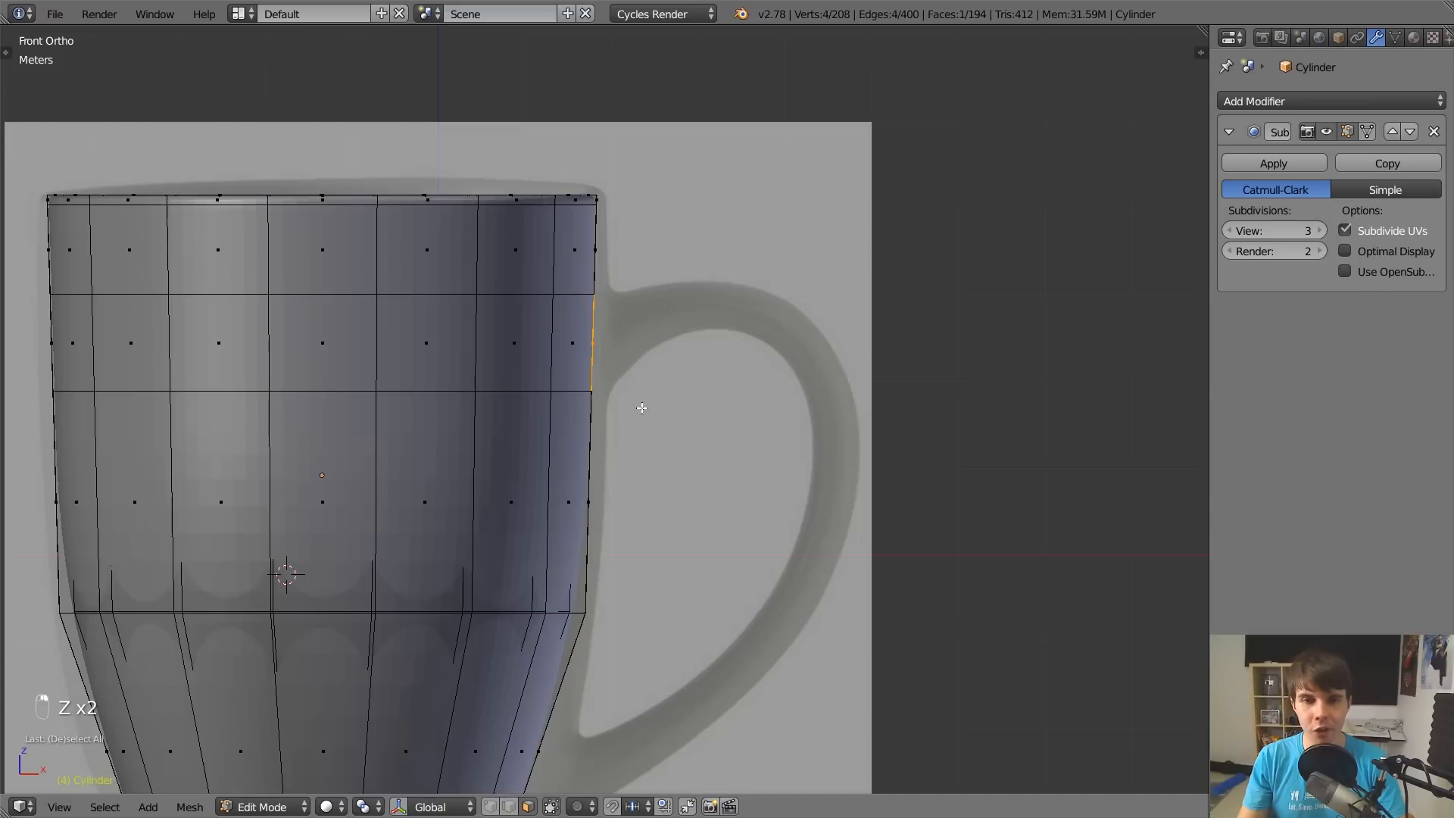
Extrude the selected wall face outward along the start of the upper reference handle and rotate its end face upright.
key("e")
left_click(779, 332)
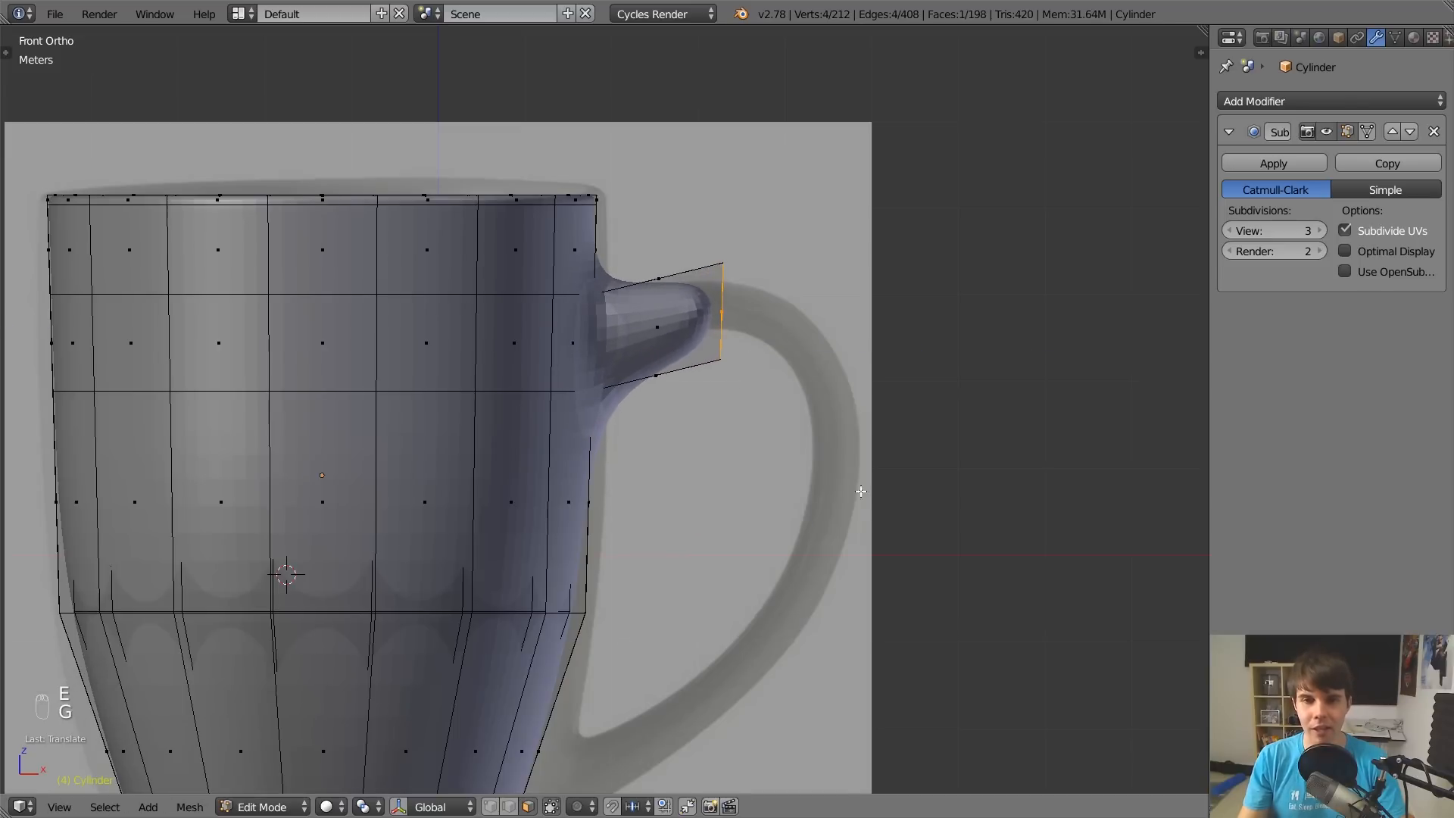
scroll(860, 492, "up", 2)
key("z")
scroll(789, 360, "down", 3)
middle_click_drag(788, 361, 676, 389)
key("KP_7")
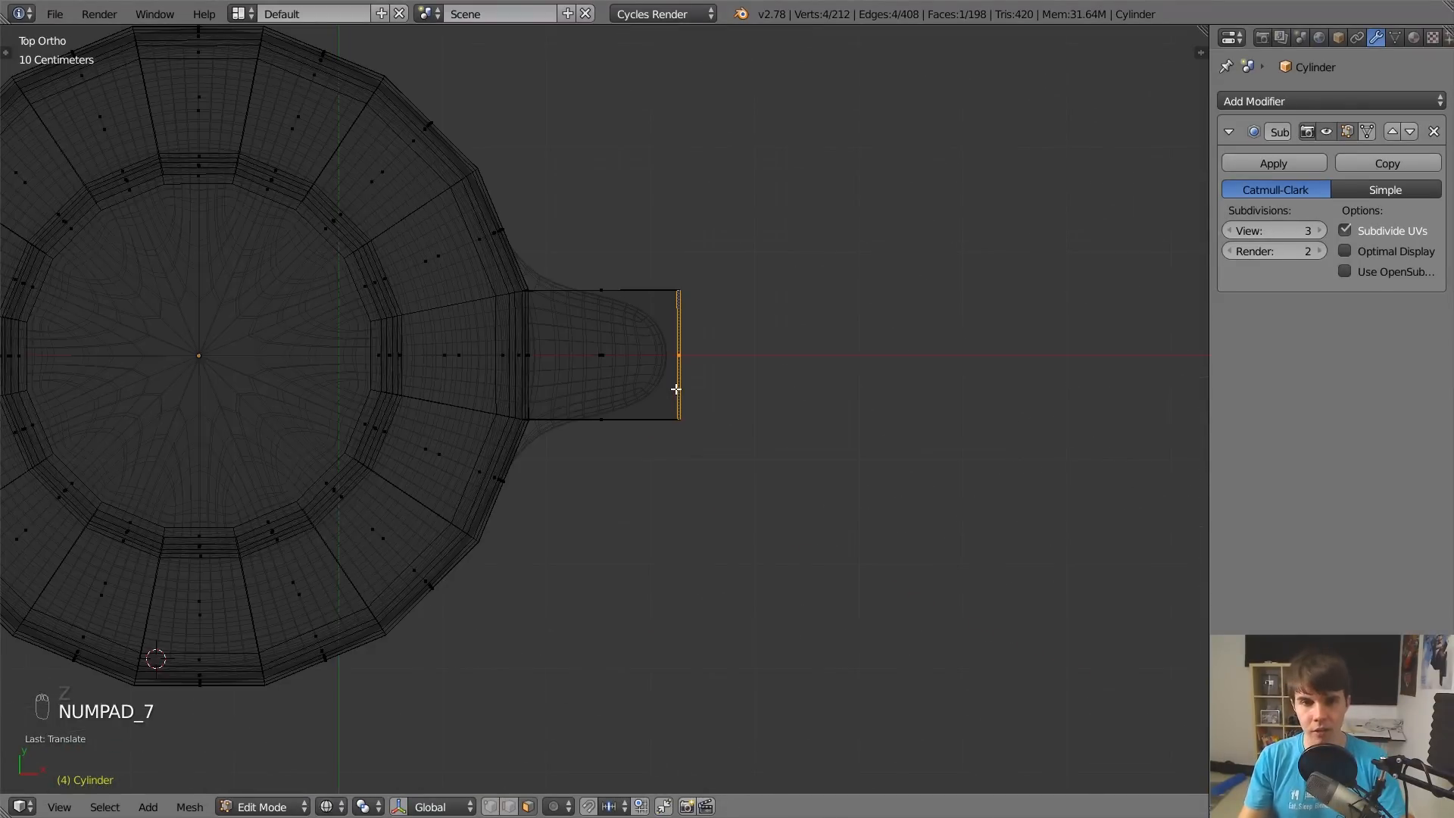
key("KP_1")
scroll(779, 420, "up", 1)
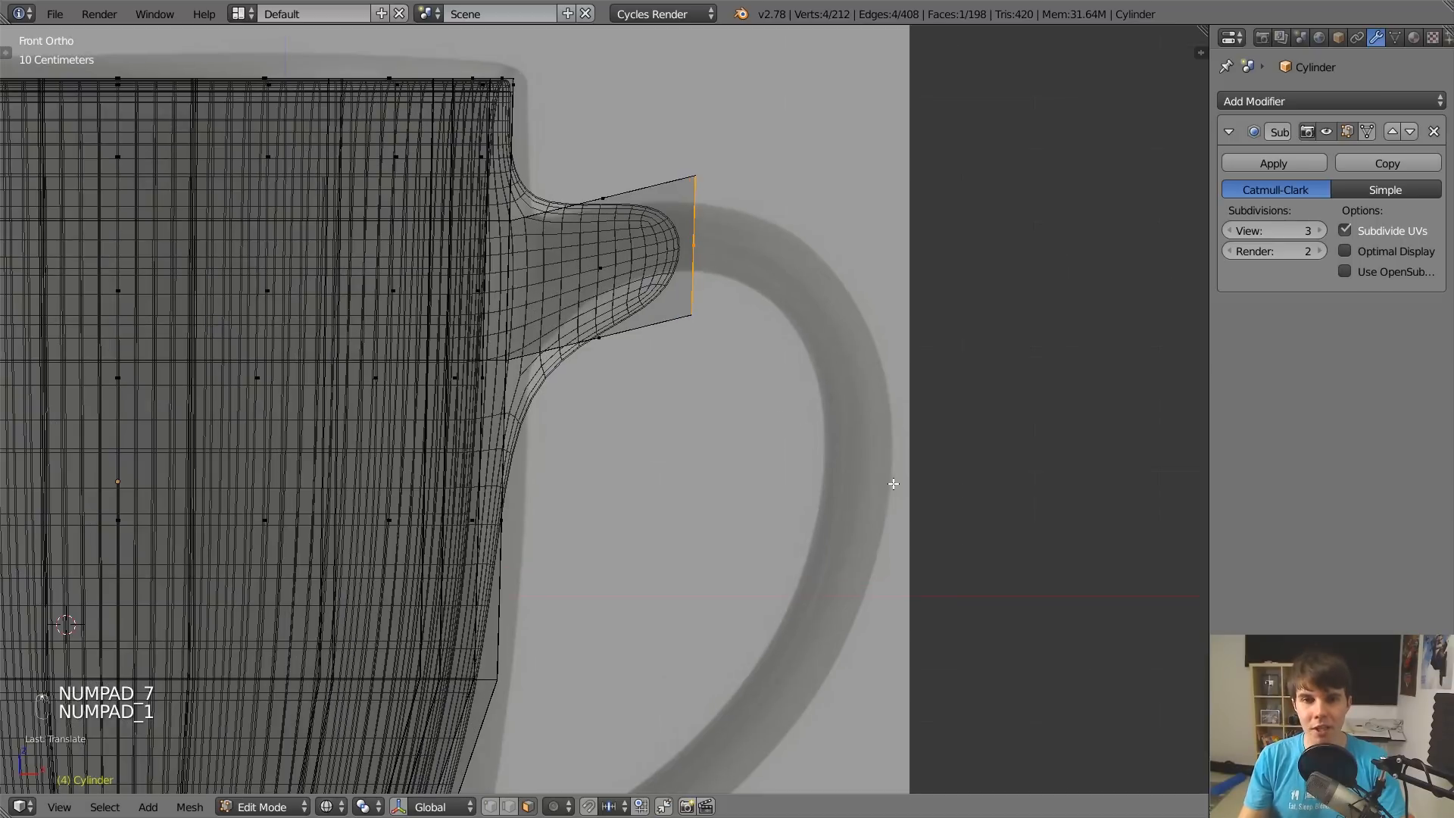
key("r")
left_click(926, 482)
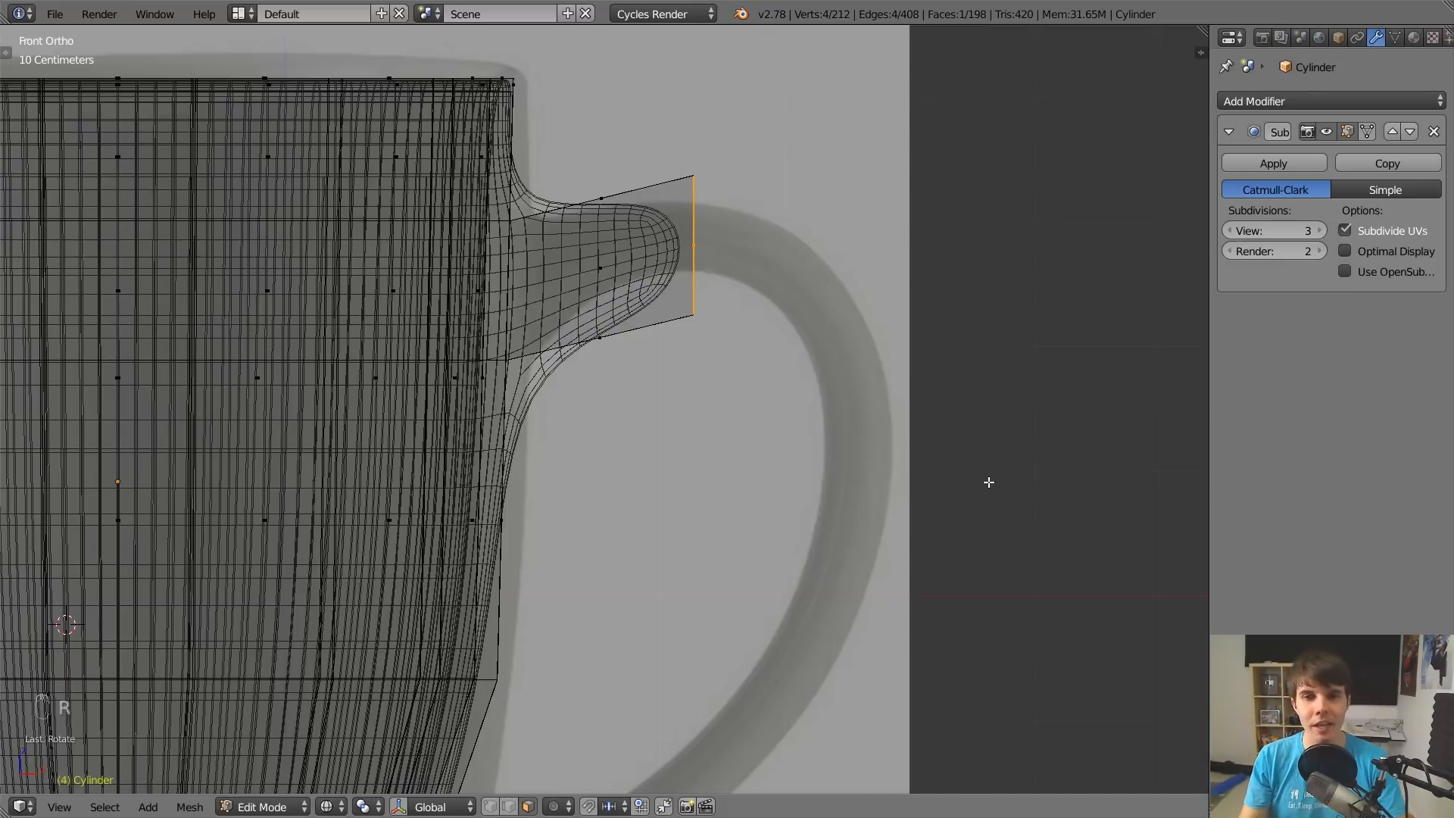
Try to scale the extruded end face down uniformly and move it onto the reference handle, then undo both changes.
key("s")
left_click(910, 290)
key("g")
left_click(885, 277)
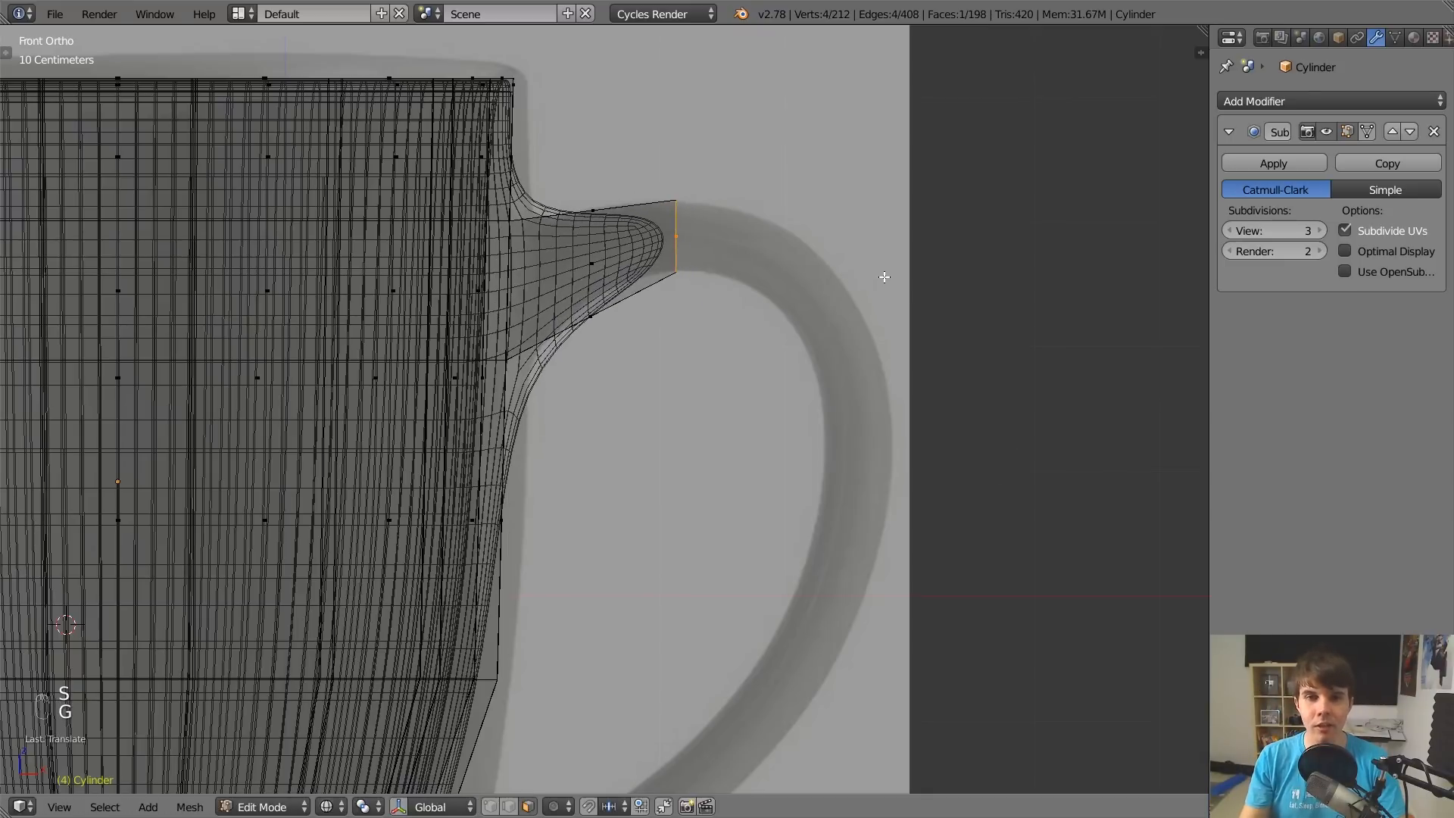
middle_click_drag(885, 277, 740, 318)
key("z")
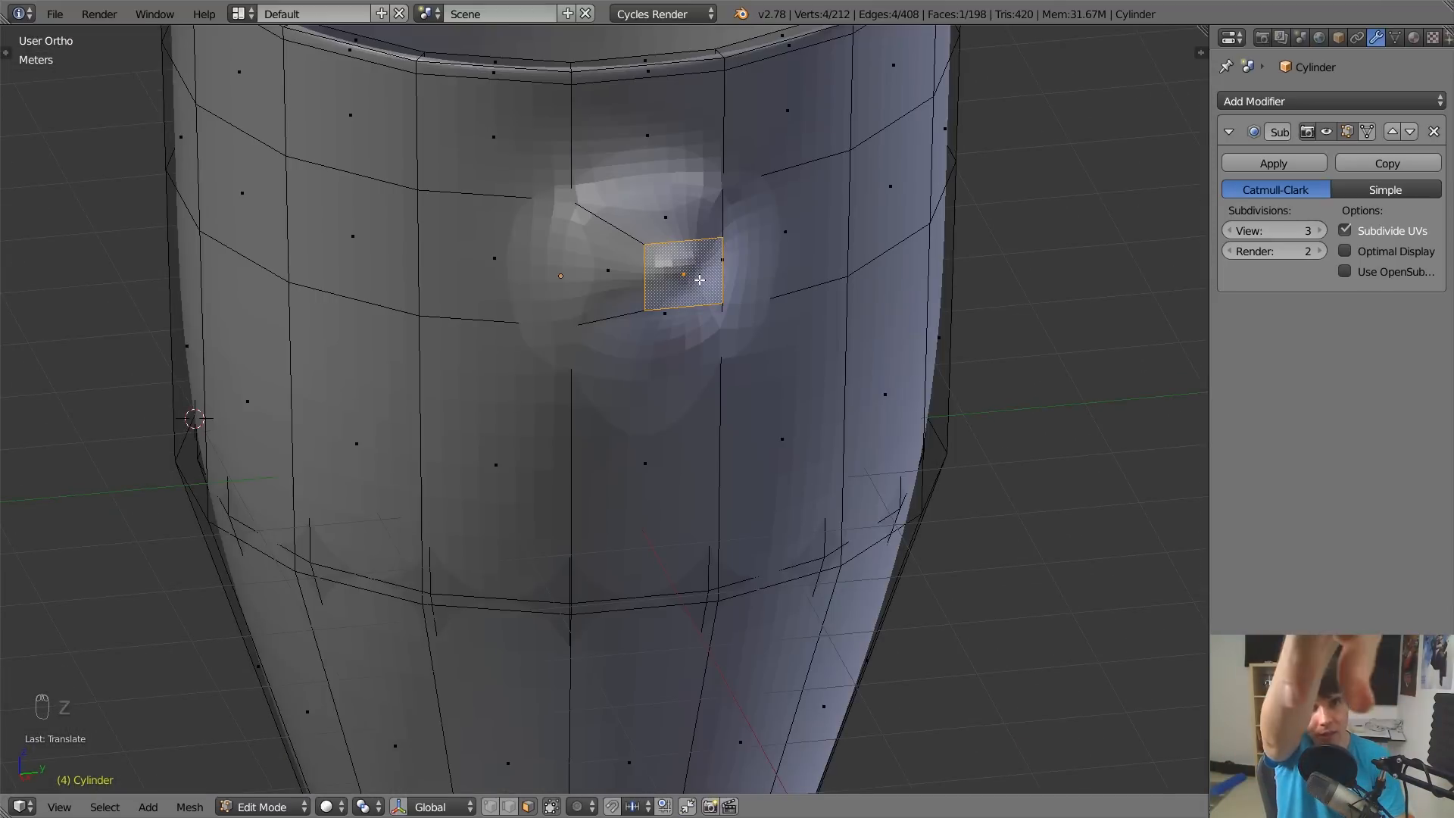
middle_click_drag(689, 281, 820, 281)
key("ctrl+z")
key("ctrl+z")
Scale the end face to about 0.53 along global Z only and move it to match the reference handle's thickness.
key("s")
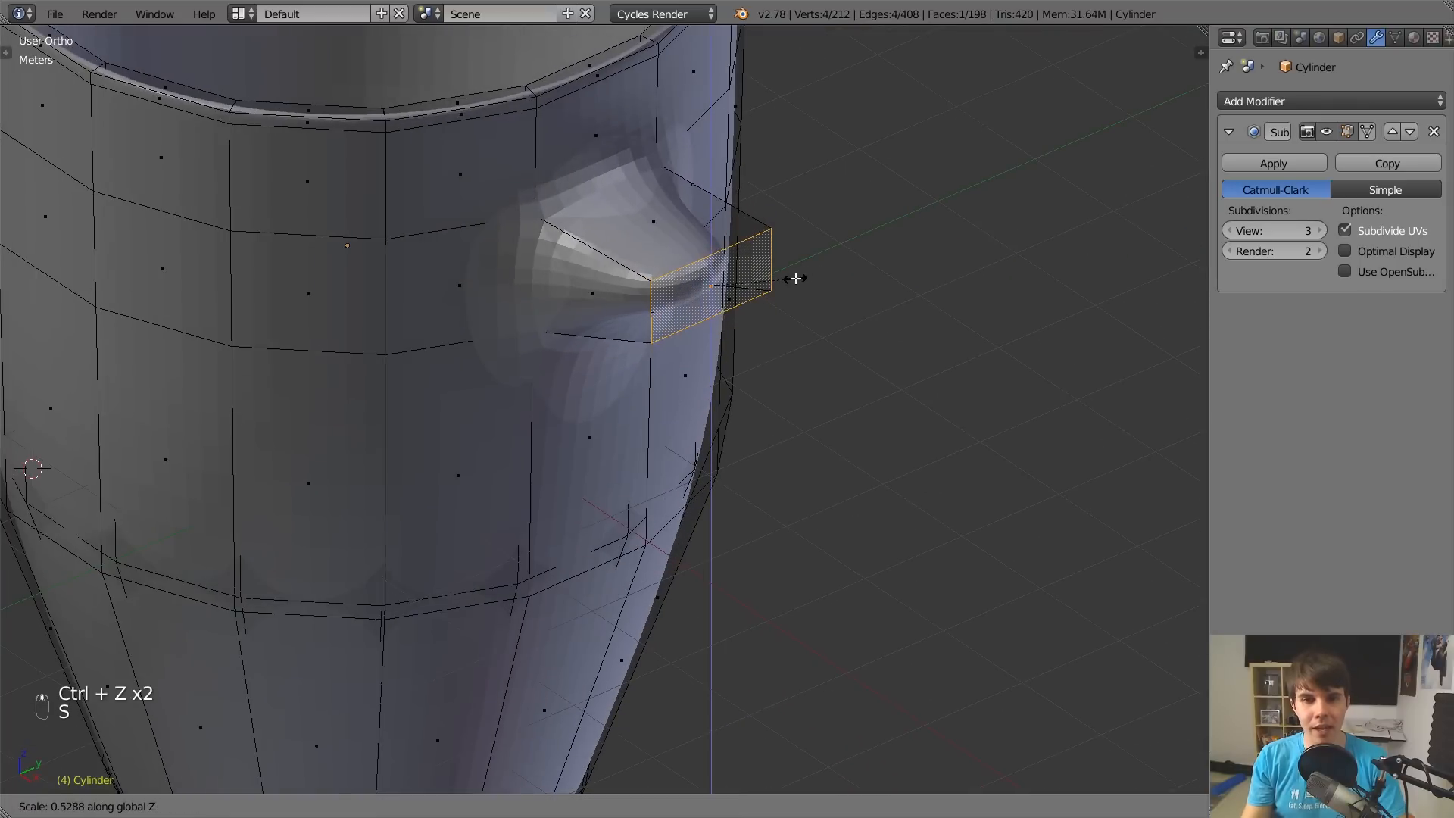
left_click(797, 278)
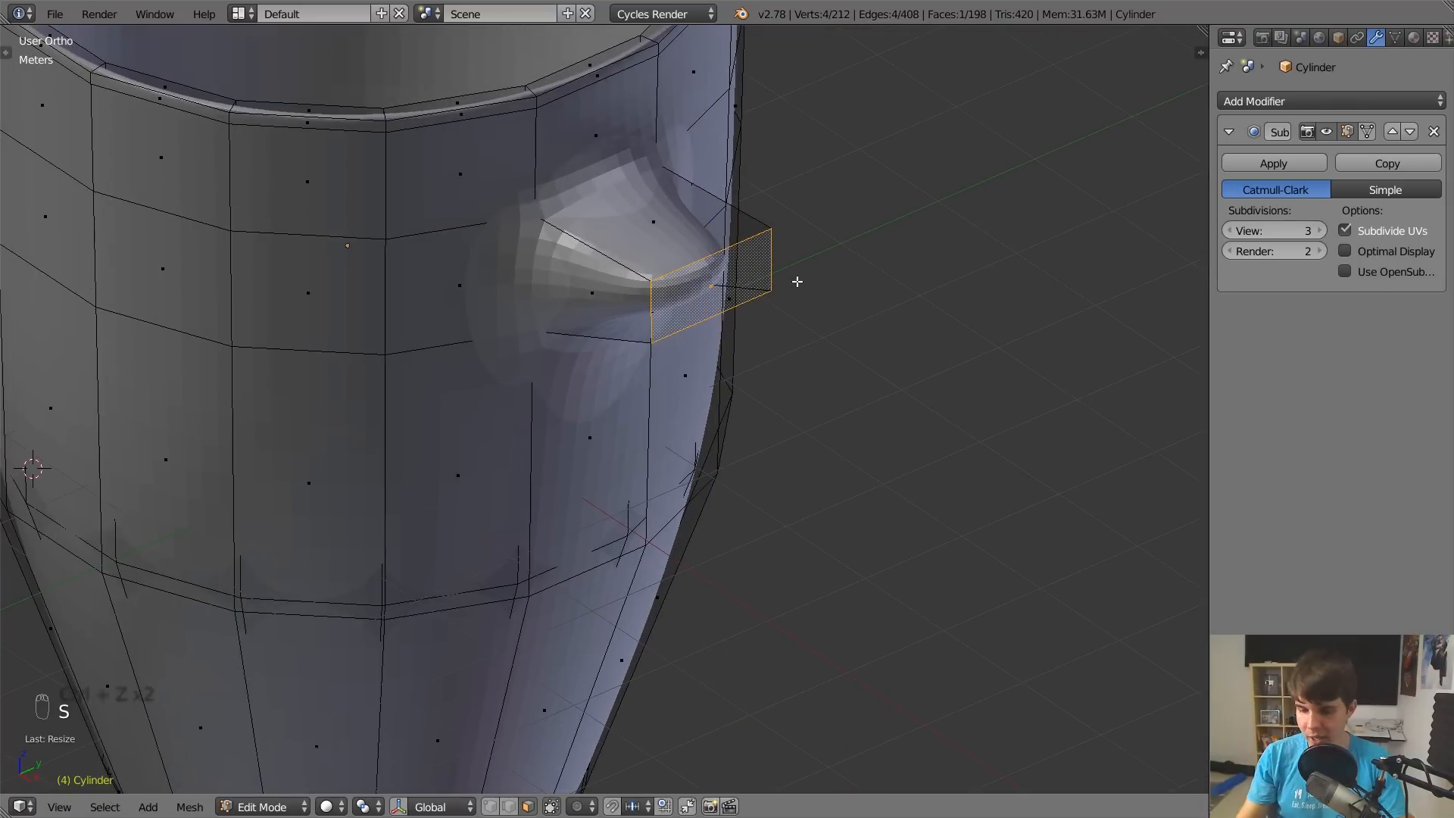
key("KP_1")
key("g")
left_click(787, 267)
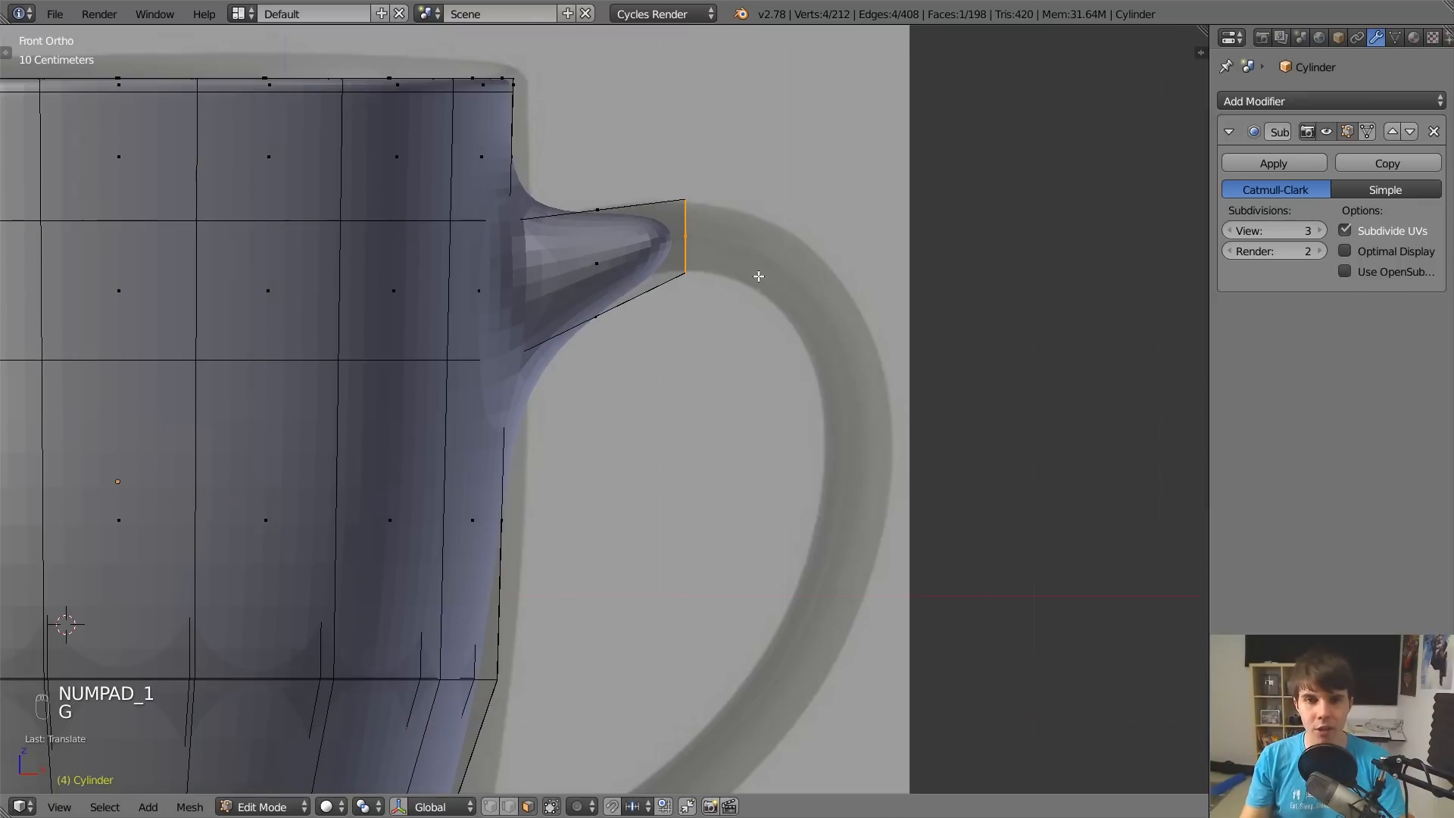
In wireframe display, extrude the handle's end face outward and move and rotate it to follow the reference handle's upper bend.
key("z")
middle_click_drag(758, 276, 708, 229, "shift")
key("e")
left_click(792, 220)
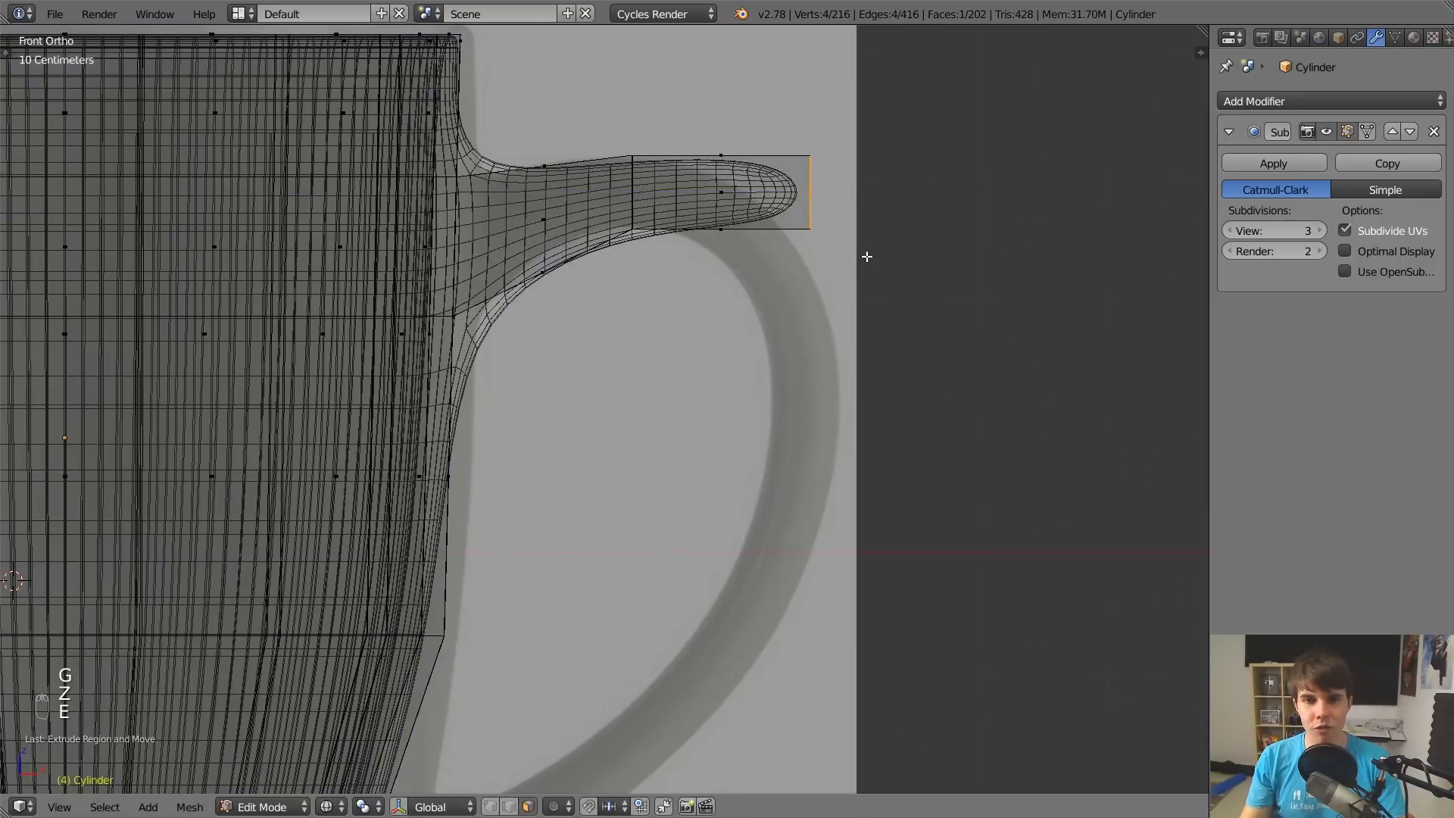
key("g")
key("r")
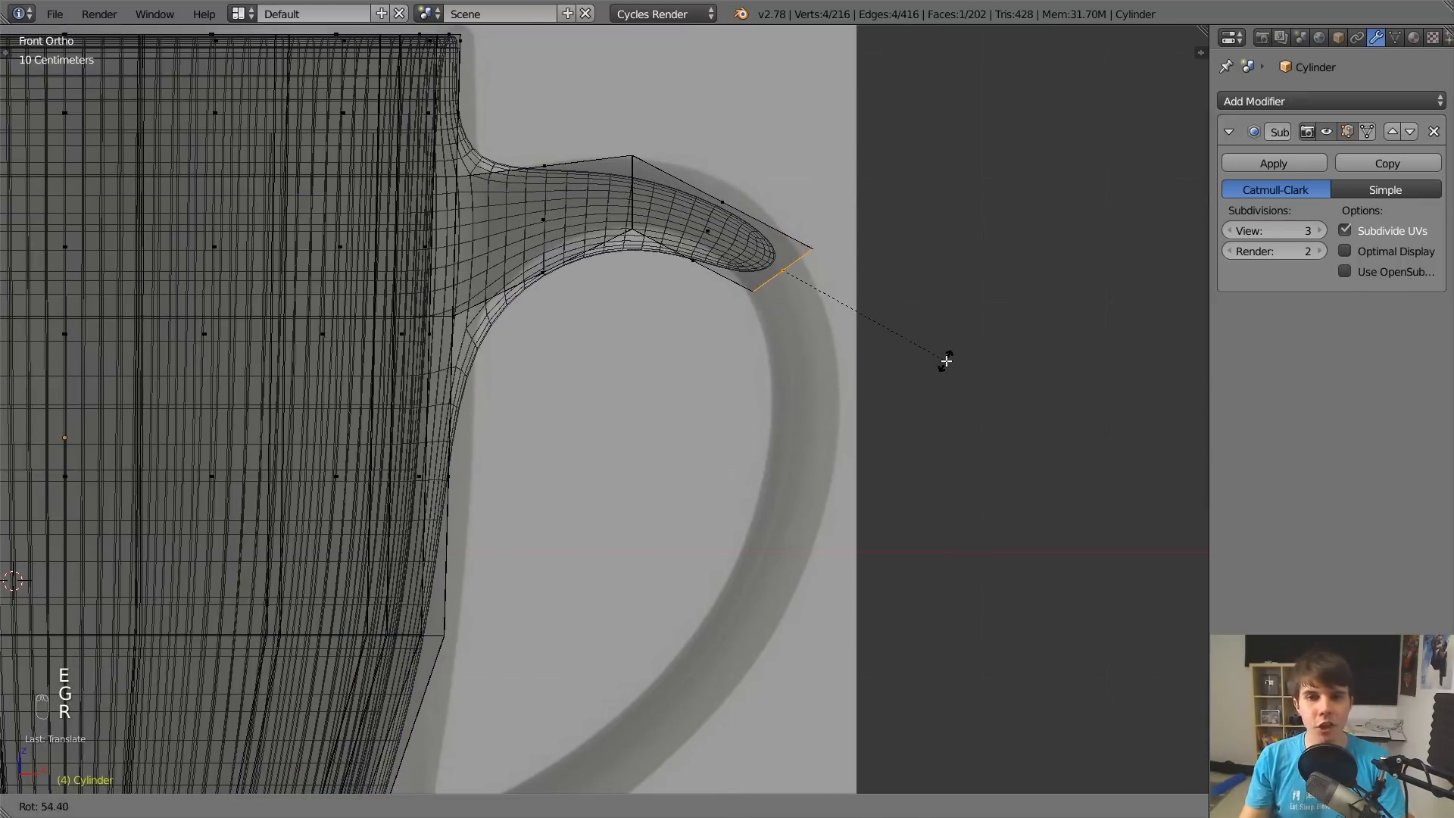
key("g")
left_click(907, 212)
key("r")
key("r")
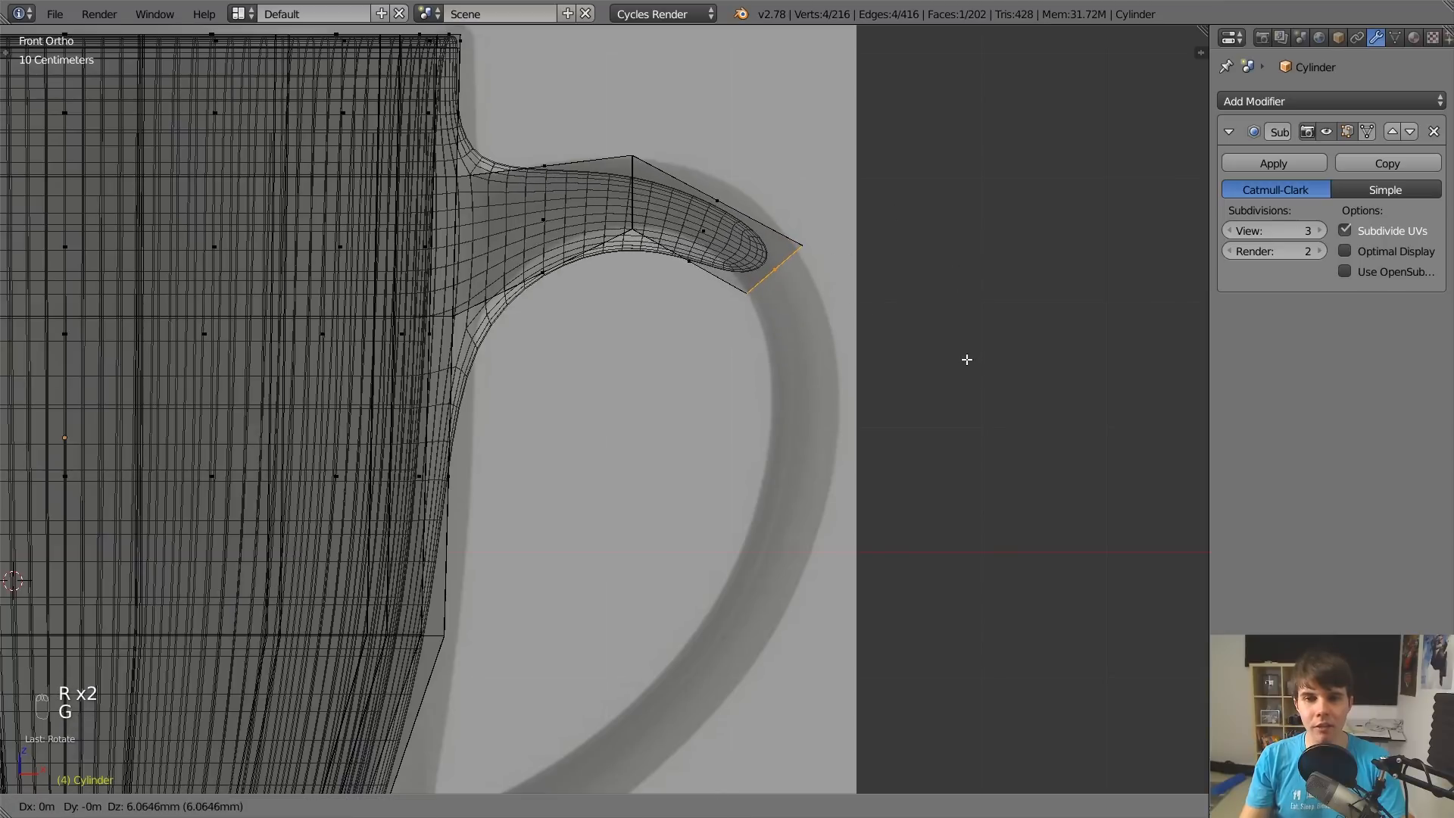
left_click(839, 305)
Extrude the handle's end face down to the outer side of the reference handle and rotate it across the curve.
middle_click_drag(805, 362, 774, 248, "shift")
key("e")
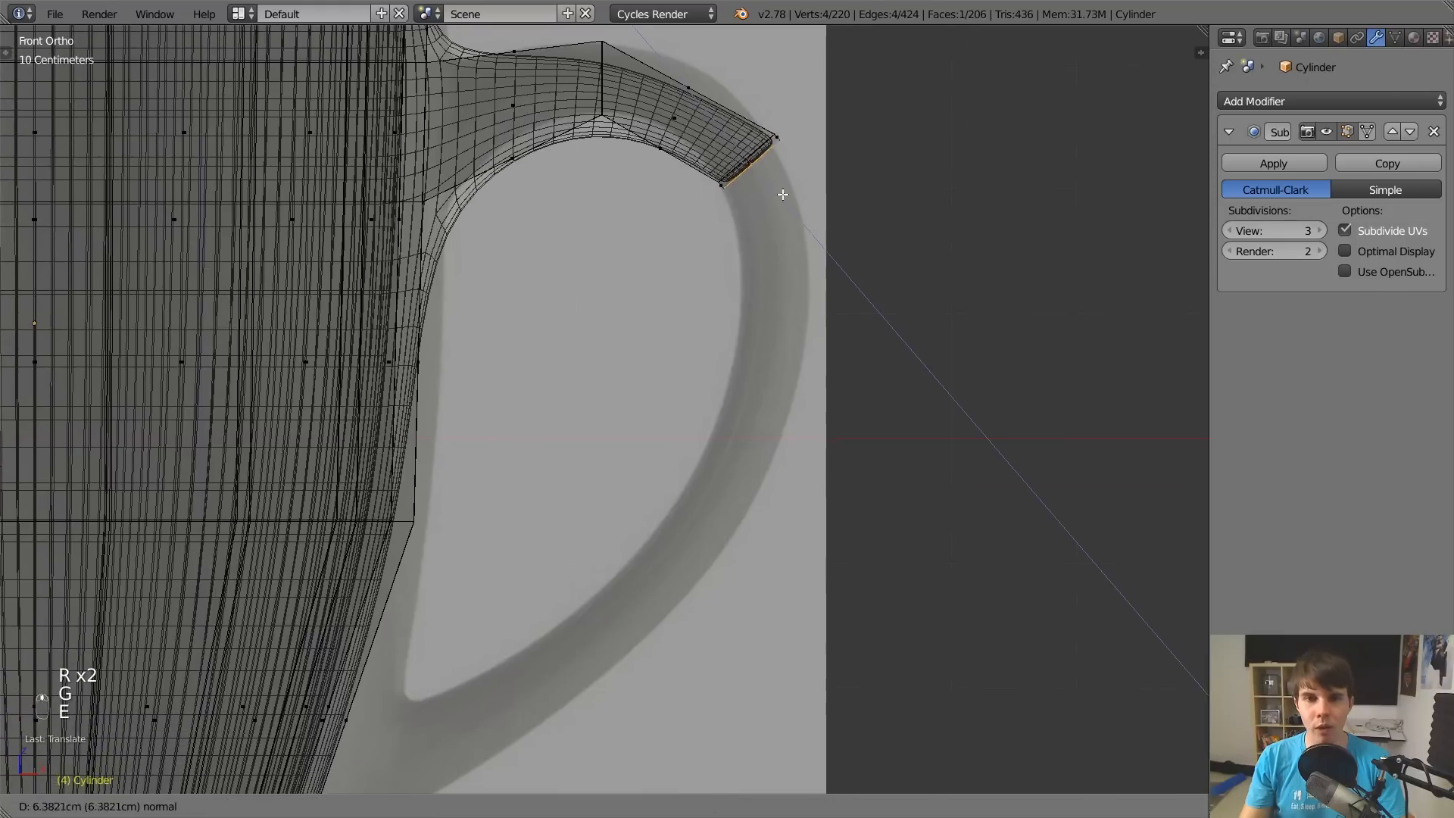
left_click(818, 386)
key("g")
left_click(727, 478)
key("r")
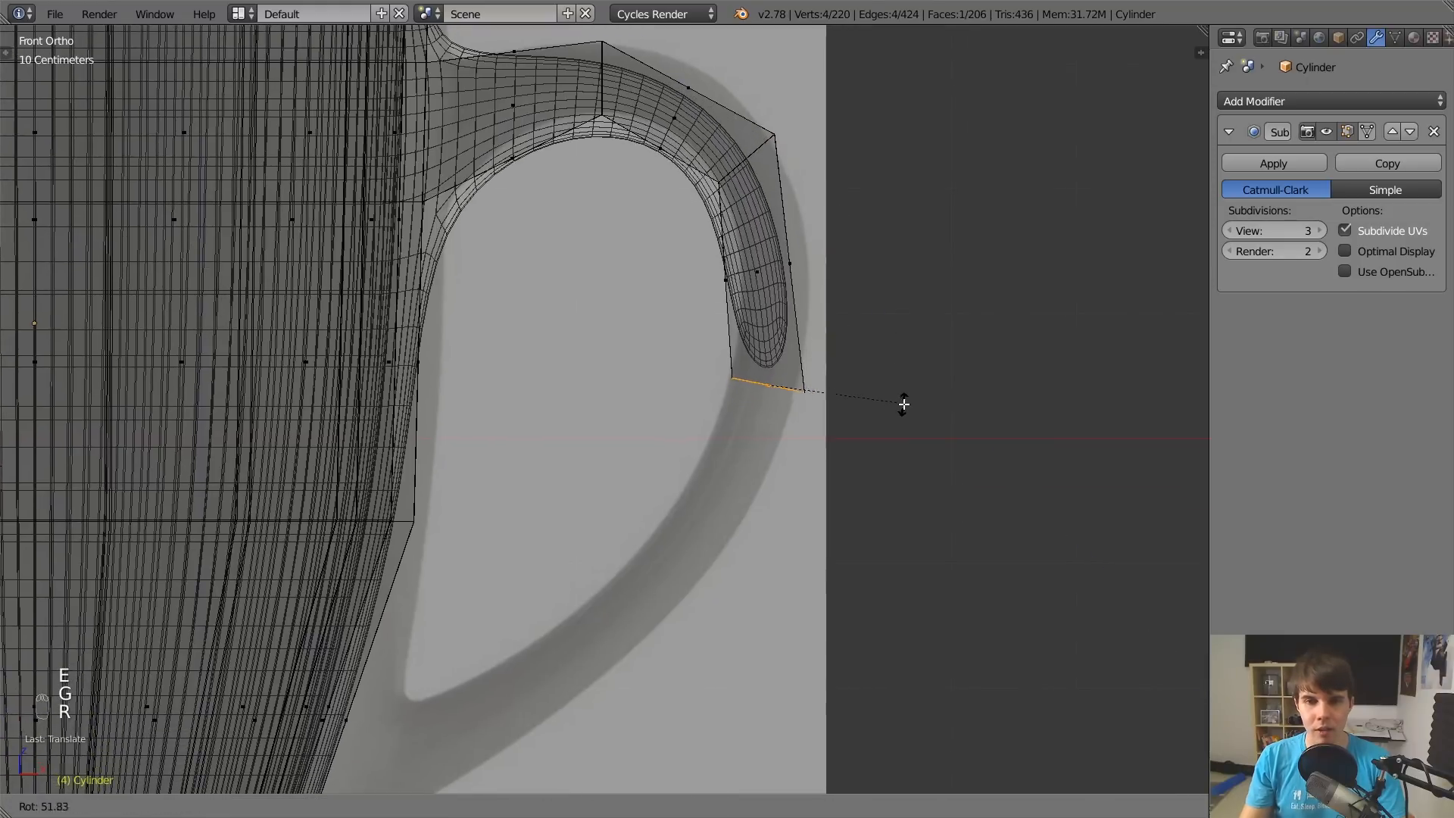
left_click(890, 416)
Extrude the handle down along the reference's lower bend, rotate its end face about 24 degrees and move it onto the curve.
middle_click_drag(804, 426, 895, 172, "shift")
key("e")
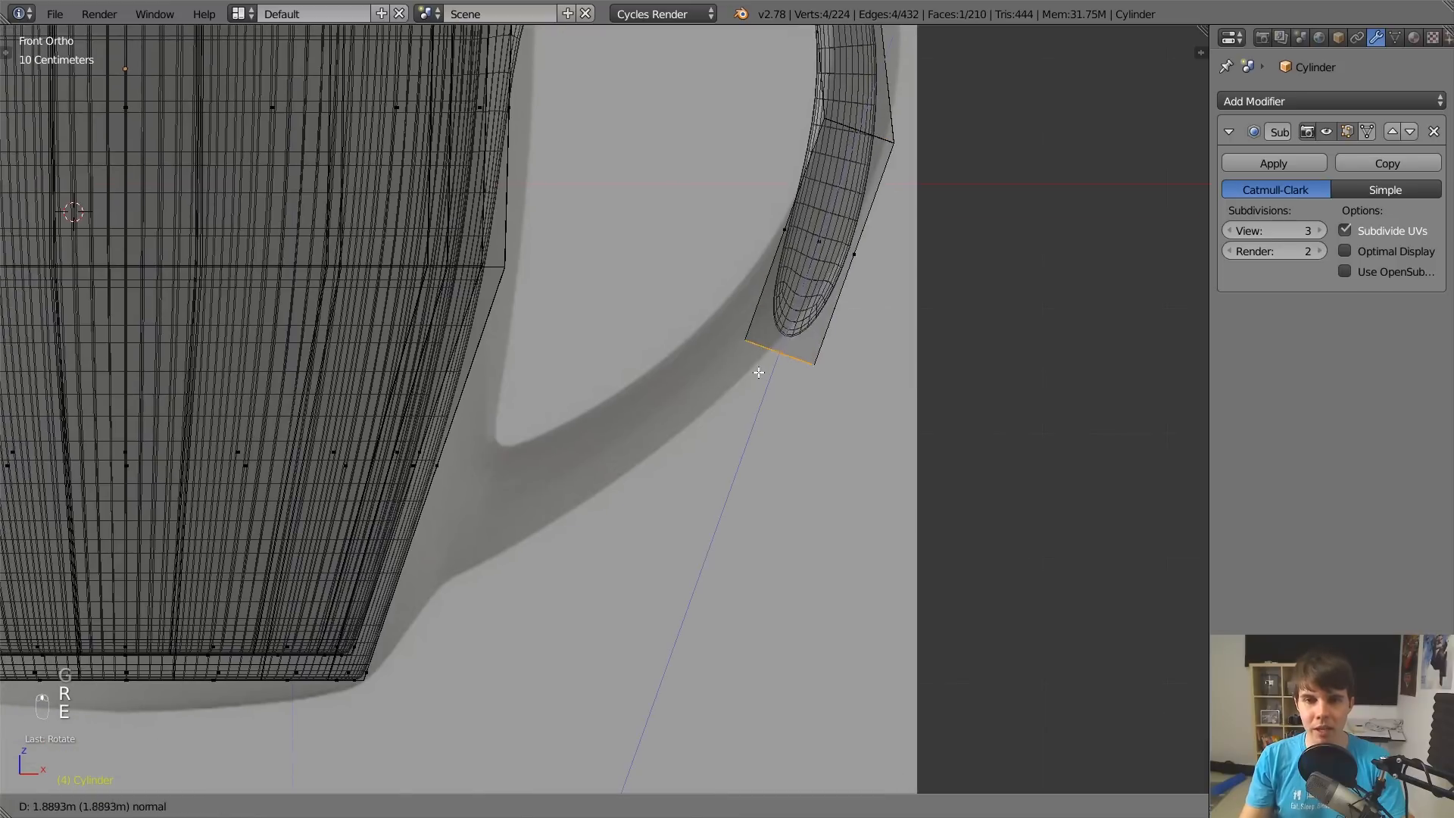
left_click(755, 371)
key("g")
left_click(701, 369)
key("r")
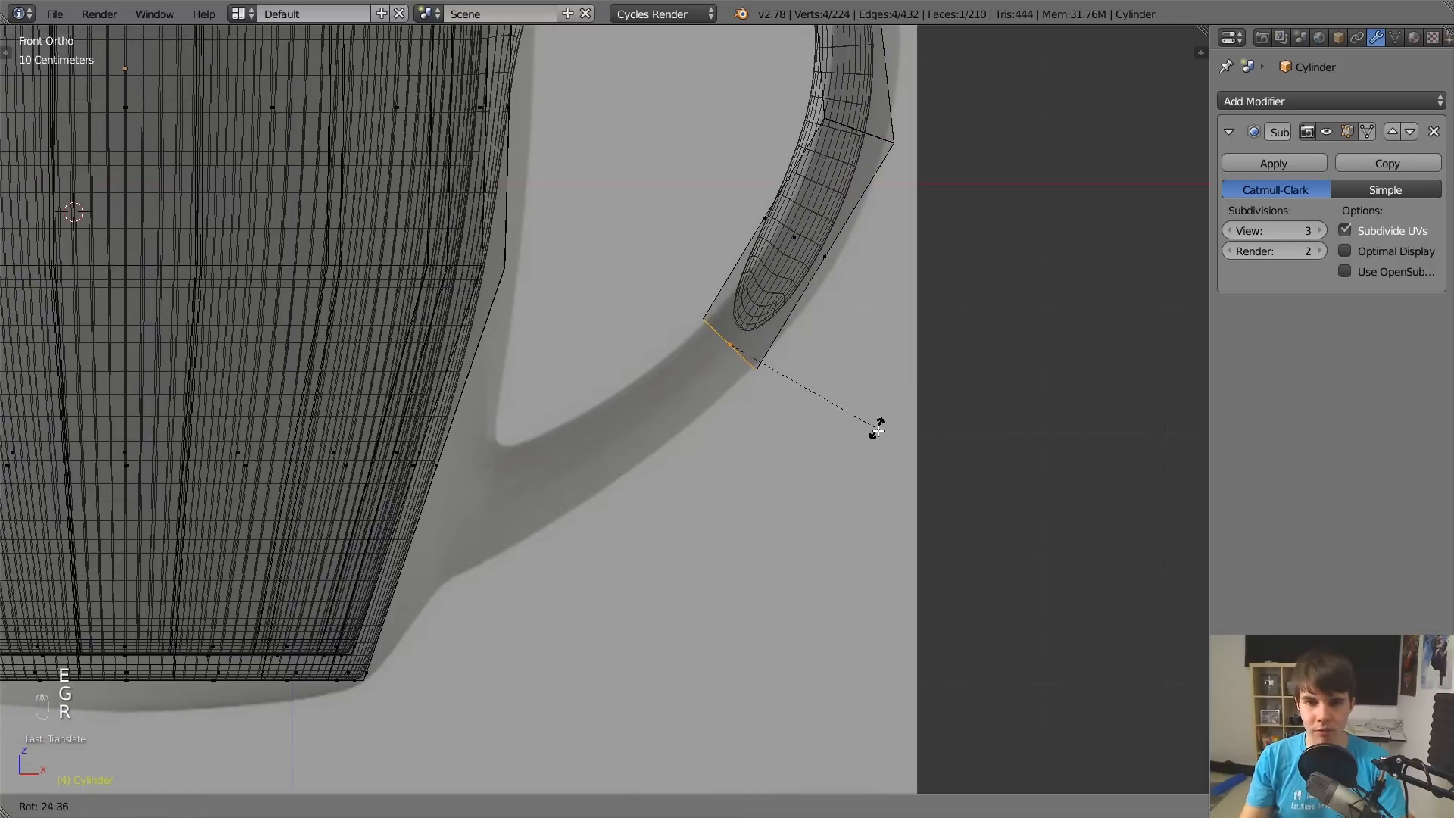
left_click(879, 428)
key("g")
left_click(884, 435)
Extrude the handle toward the mug's lower wall, rotate the end face about 21 degrees and position it on the reference.
key("e")
left_click(744, 475)
key("g")
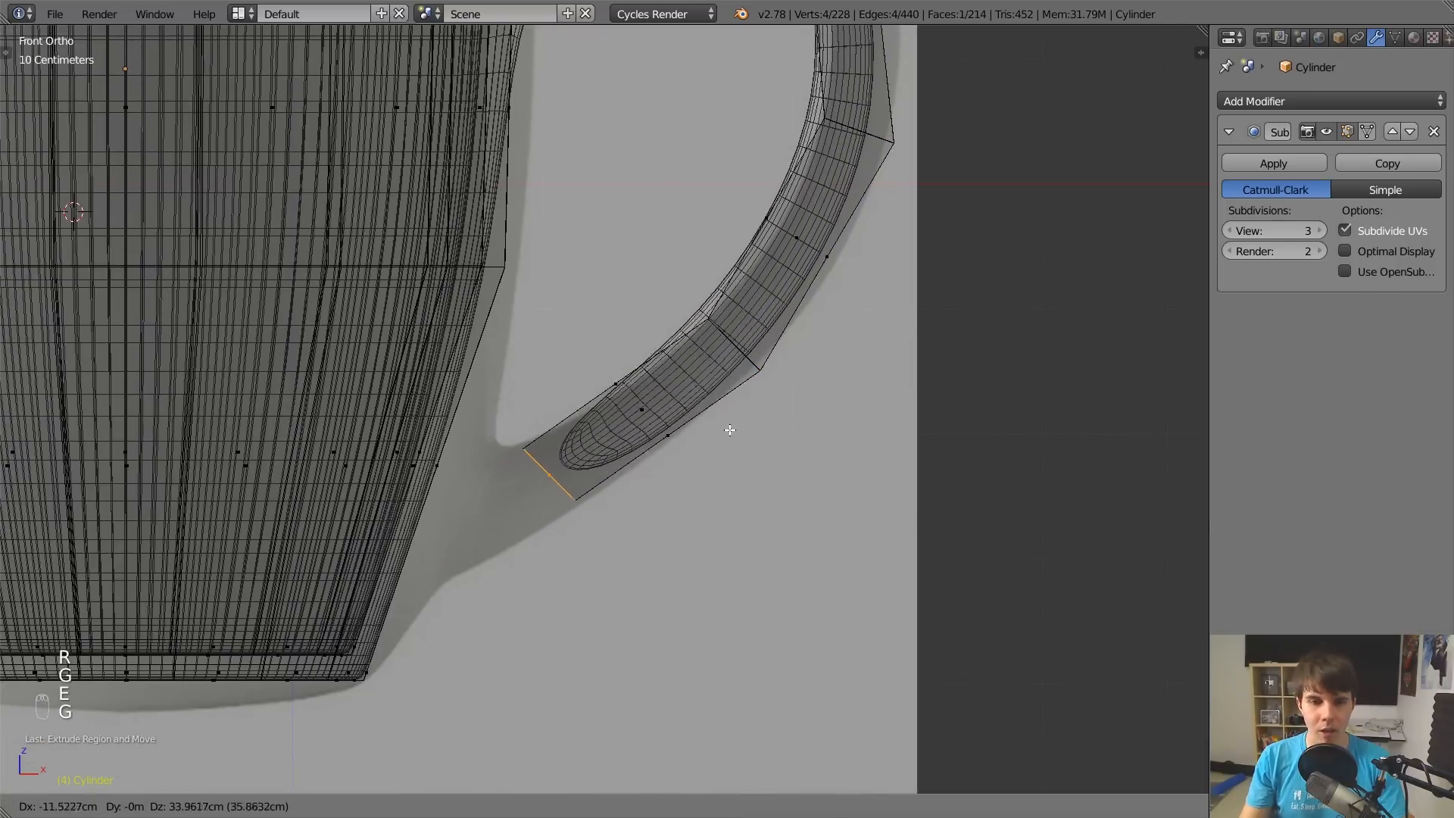
left_click(758, 415)
key("r")
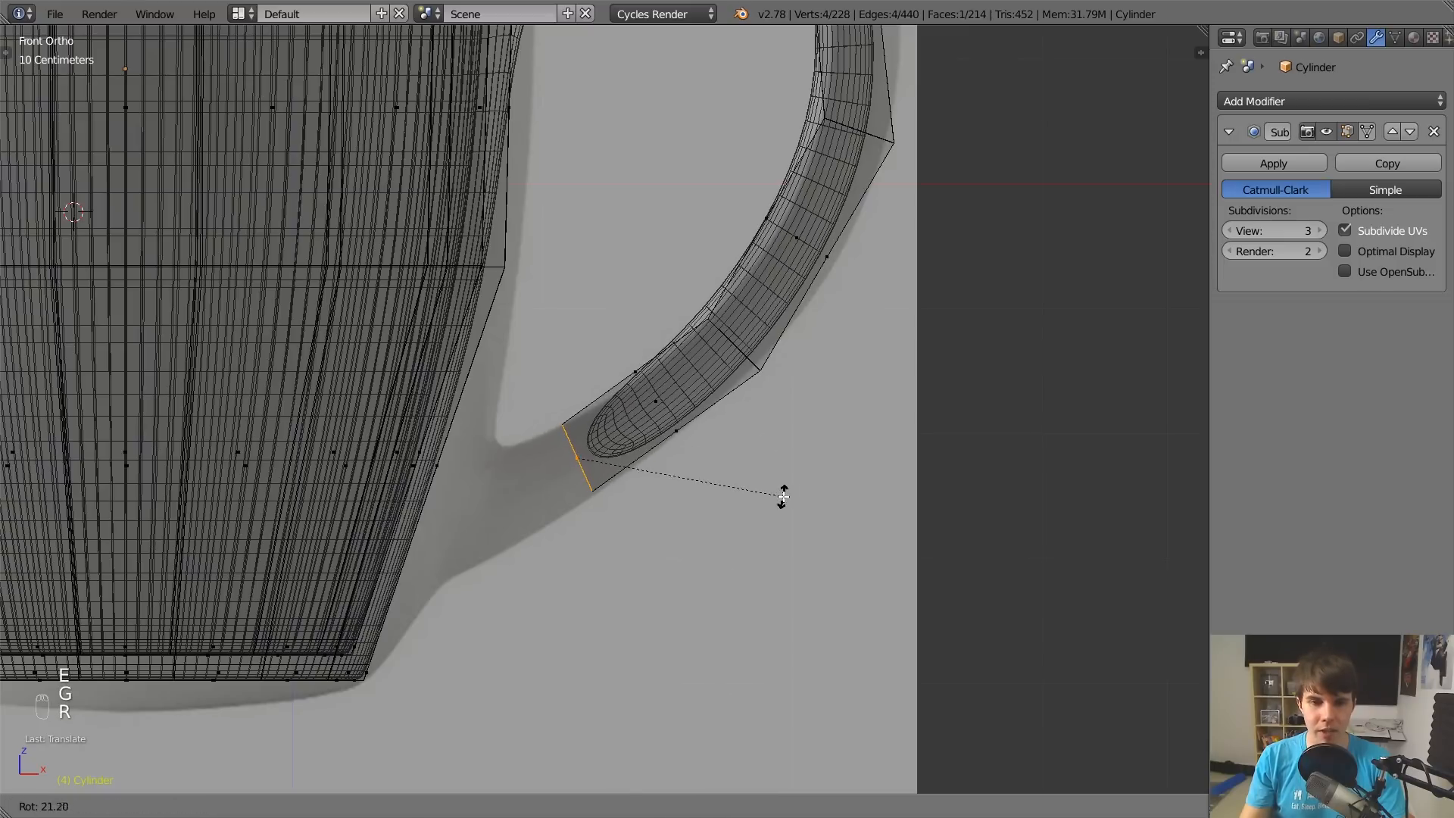
left_click(784, 497)
key("g")
left_click(789, 503)
Select the topmost cross-section of the handle and move it up so the smoothed handle matches the reference's upper edge.
key("Tab")
scroll(770, 491, "down", 6)
scroll(760, 398, "up", 1)
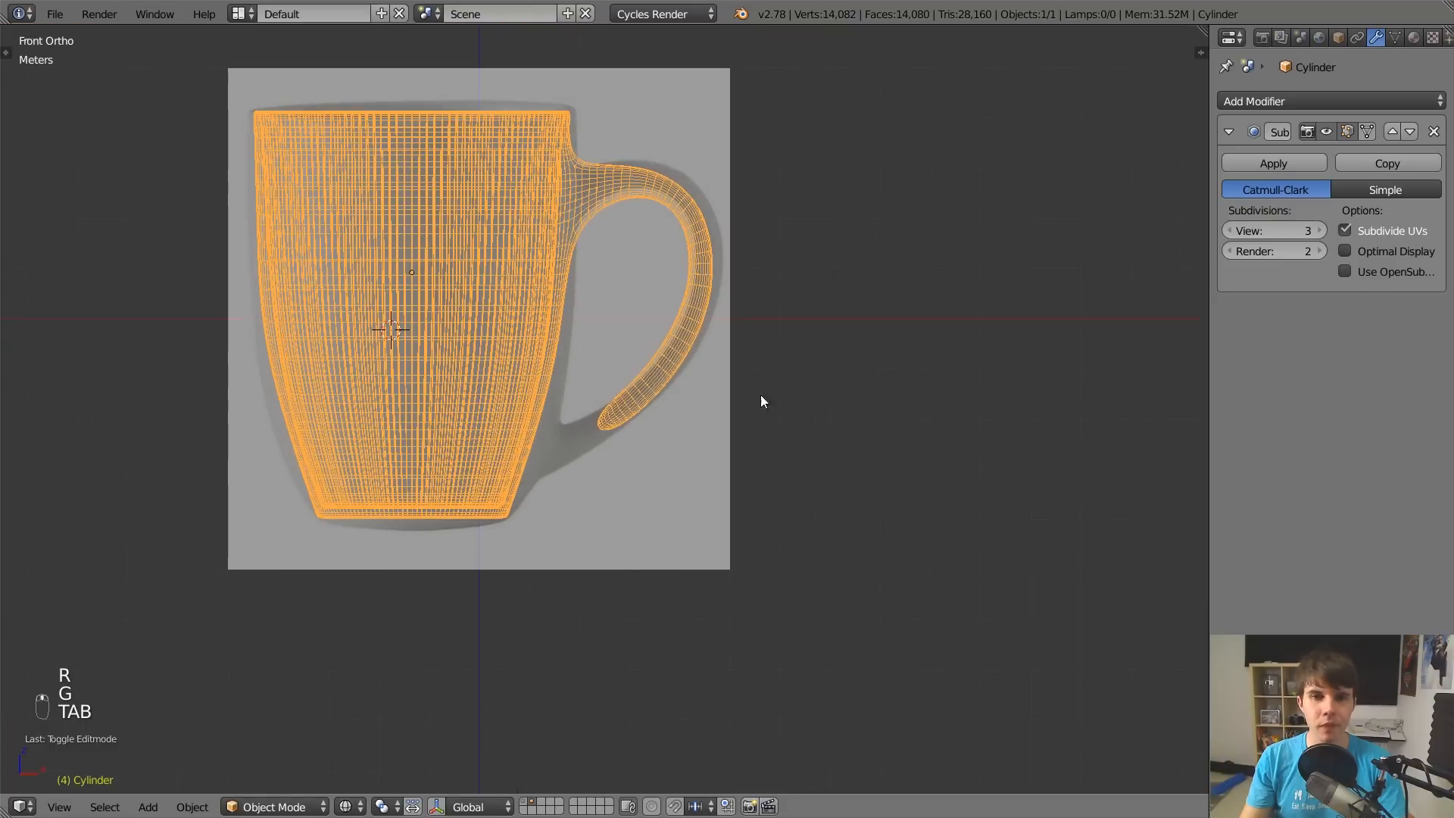
scroll(655, 398, "up", 3)
key("Tab")
scroll(510, 450, "down", 3)
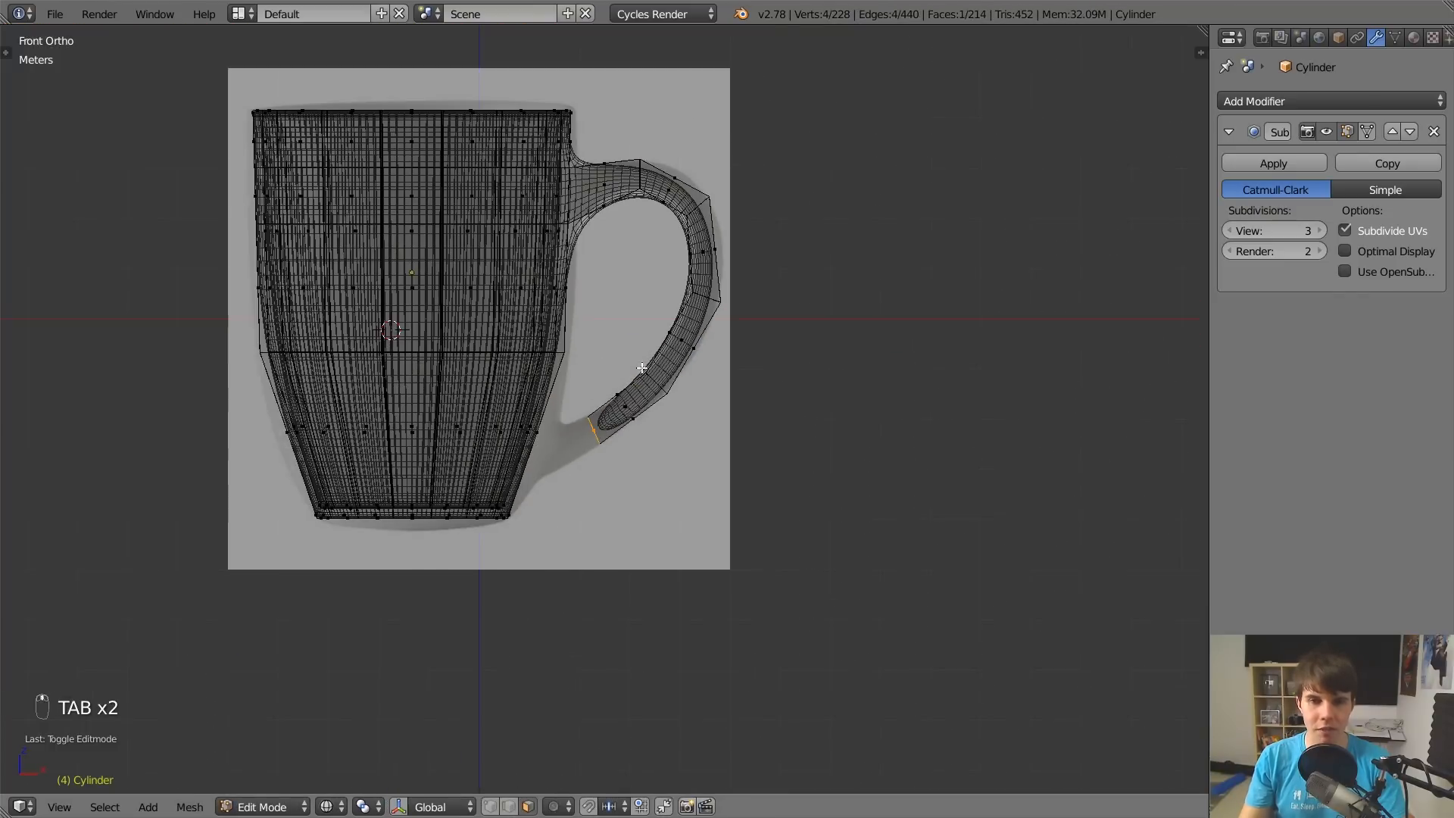
scroll(649, 455, "up", 2)
key("a")
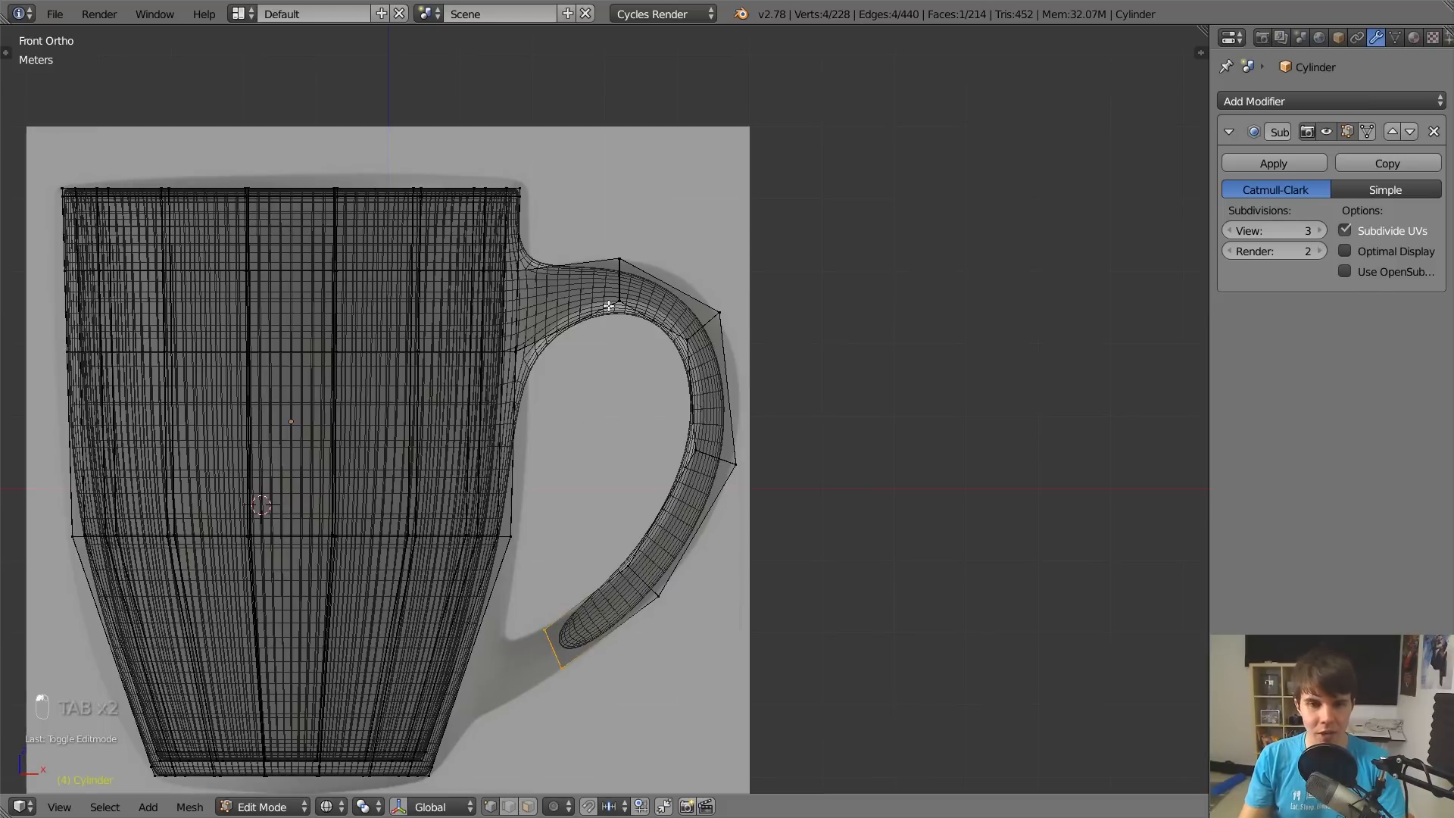
scroll(604, 409, "up", 3)
key("a")
key("a")
key("a")
key("b")
left_click_drag(641, 172, 653, 272)
key("g")
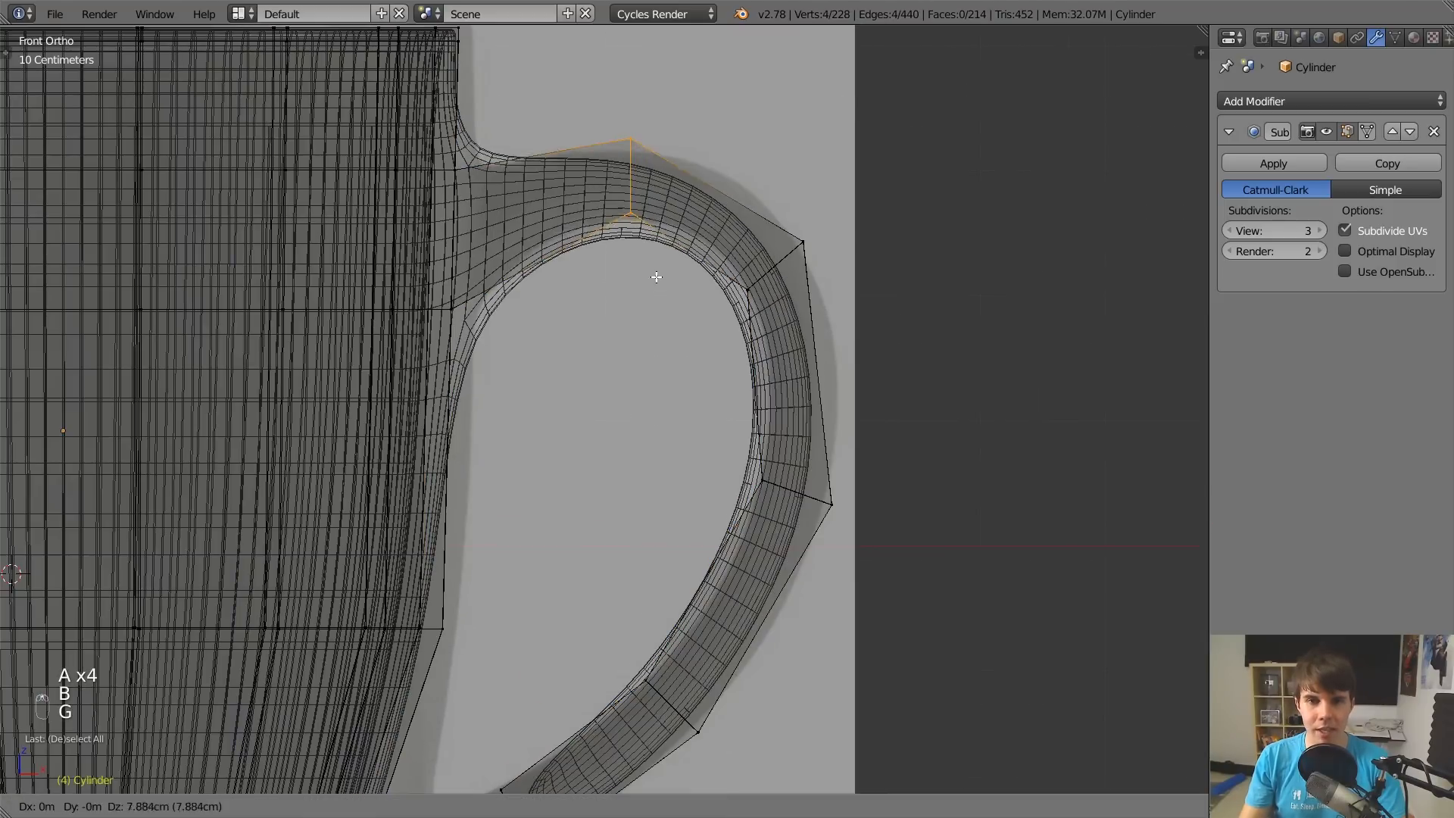
left_click(653, 253)
Select the handle's cross-section at the upper outer bend and move it outward and up to fit the reference.
key("Tab")
scroll(667, 288, "down", 3)
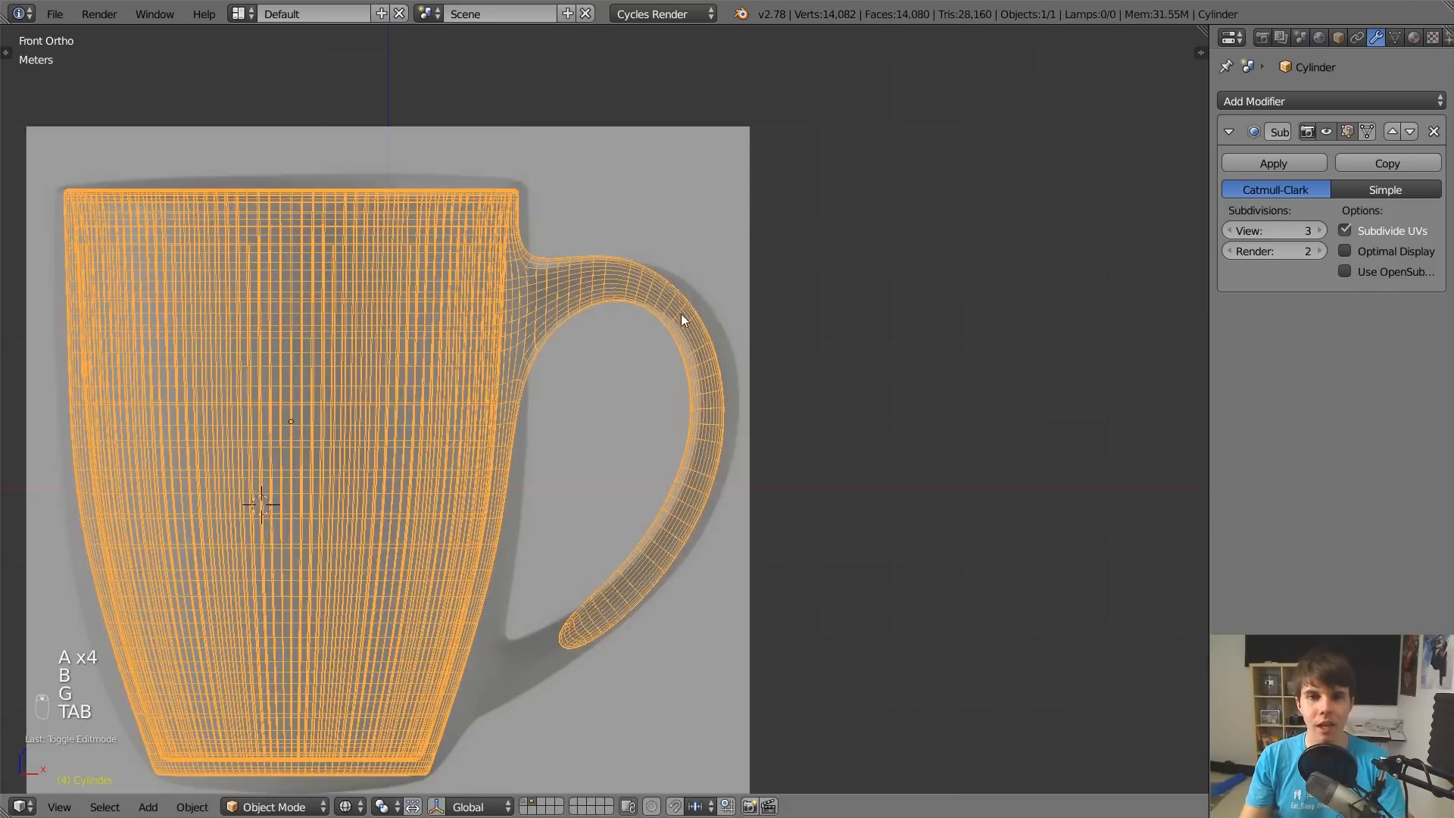
key("Tab")
key("a")
key("a")
key("a")
key("b")
left_click_drag(753, 276, 818, 431)
scroll(844, 294, "up", 3)
key("g")
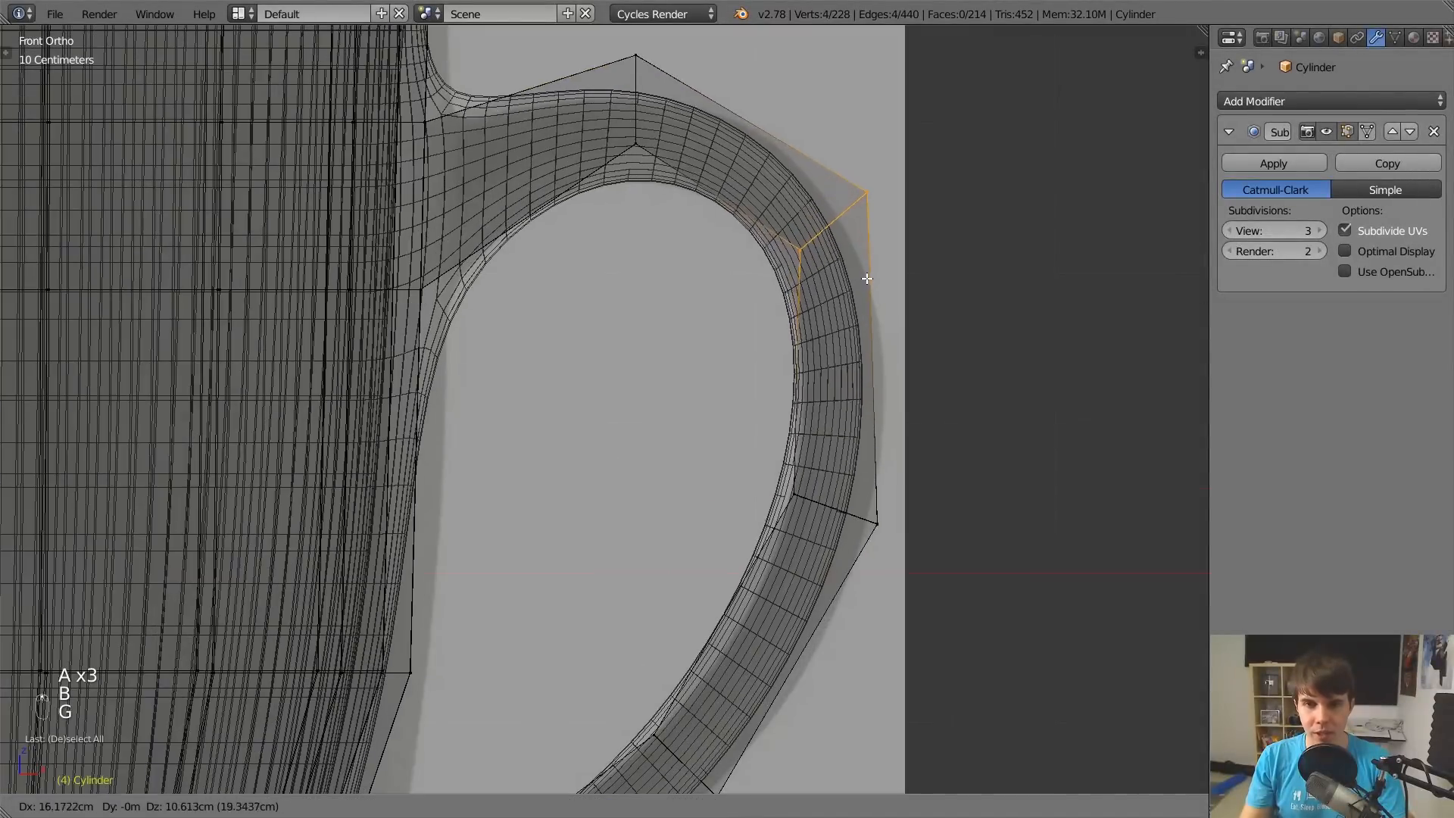
left_click(884, 281)
Select the handle's cross-section on the outermost side and move it outward to fit the reference curve.
key("Tab")
scroll(884, 281, "down", 2)
key("Tab")
scroll(807, 226, "up", 3)
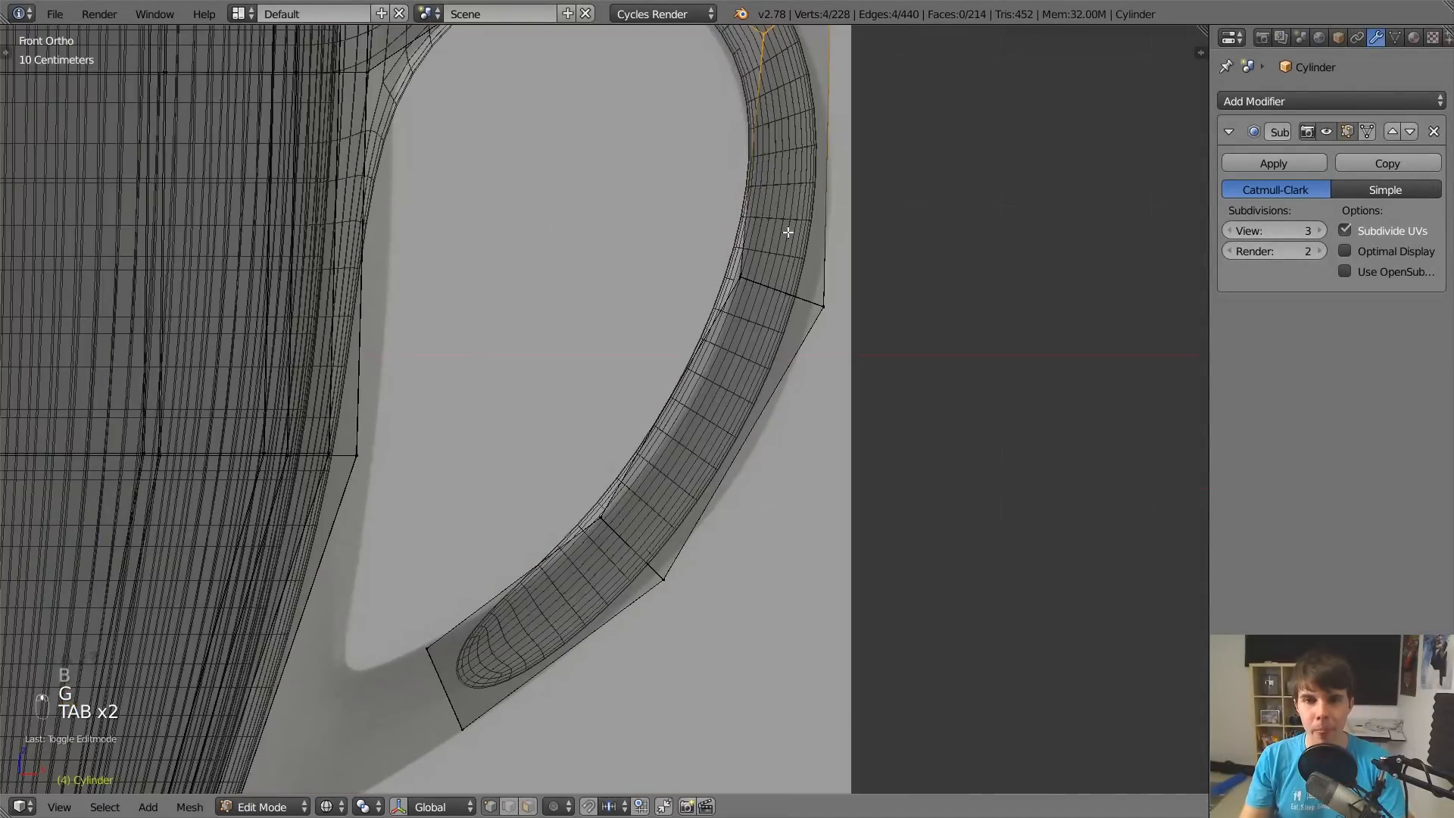
key("a")
key("a")
key("a")
key("b")
left_click_drag(682, 211, 895, 404)
key("g")
left_click(913, 428)
Select the handle's cross-section at the lower bend and move it outward so the smoothed surface follows the reference.
key("Tab")
scroll(900, 438, "down", 3)
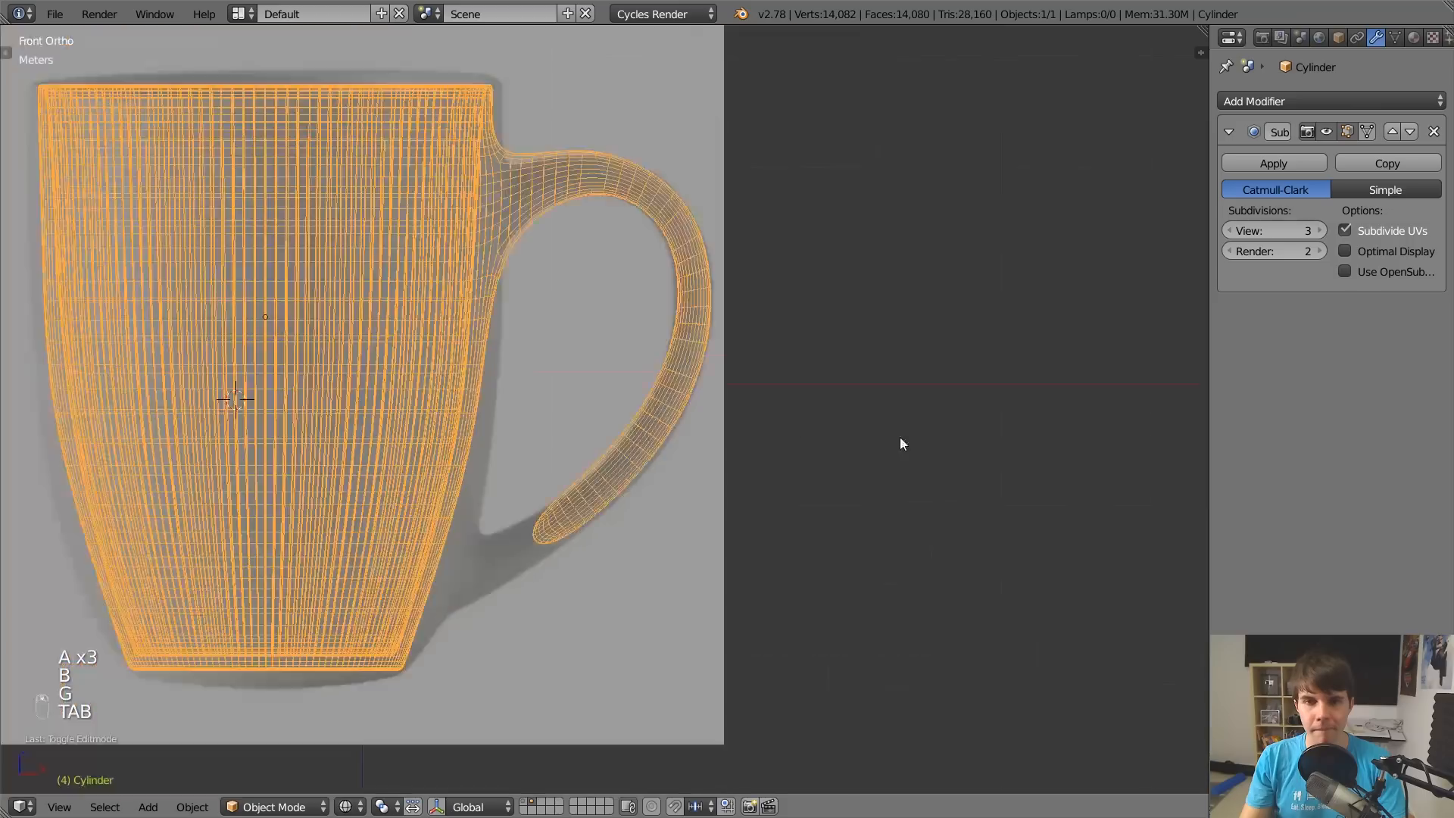
scroll(842, 301, "up", 4)
key("Tab")
key("a")
key("a")
key("a")
key("a")
key("a")
key("a")
key("b")
left_click_drag(614, 182, 709, 300)
key("g")
left_click(757, 350)
Examine the smoothed mug in object mode with solid shading, checking the handle's upper joint and its open lower end.
key("Tab")
scroll(755, 399, "down", 5)
mouse_move(755, 400)
middle_mouse_down()
mouse_move(689, 422)
mouse_move(532, 409)
mouse_move(672, 293)
mouse_move(701, 365)
mouse_move(633, 396)
mouse_move(753, 392)
middle_mouse_up()
key("z")
scroll(652, 390, "down", 4)
scroll(649, 380, "up", 4)
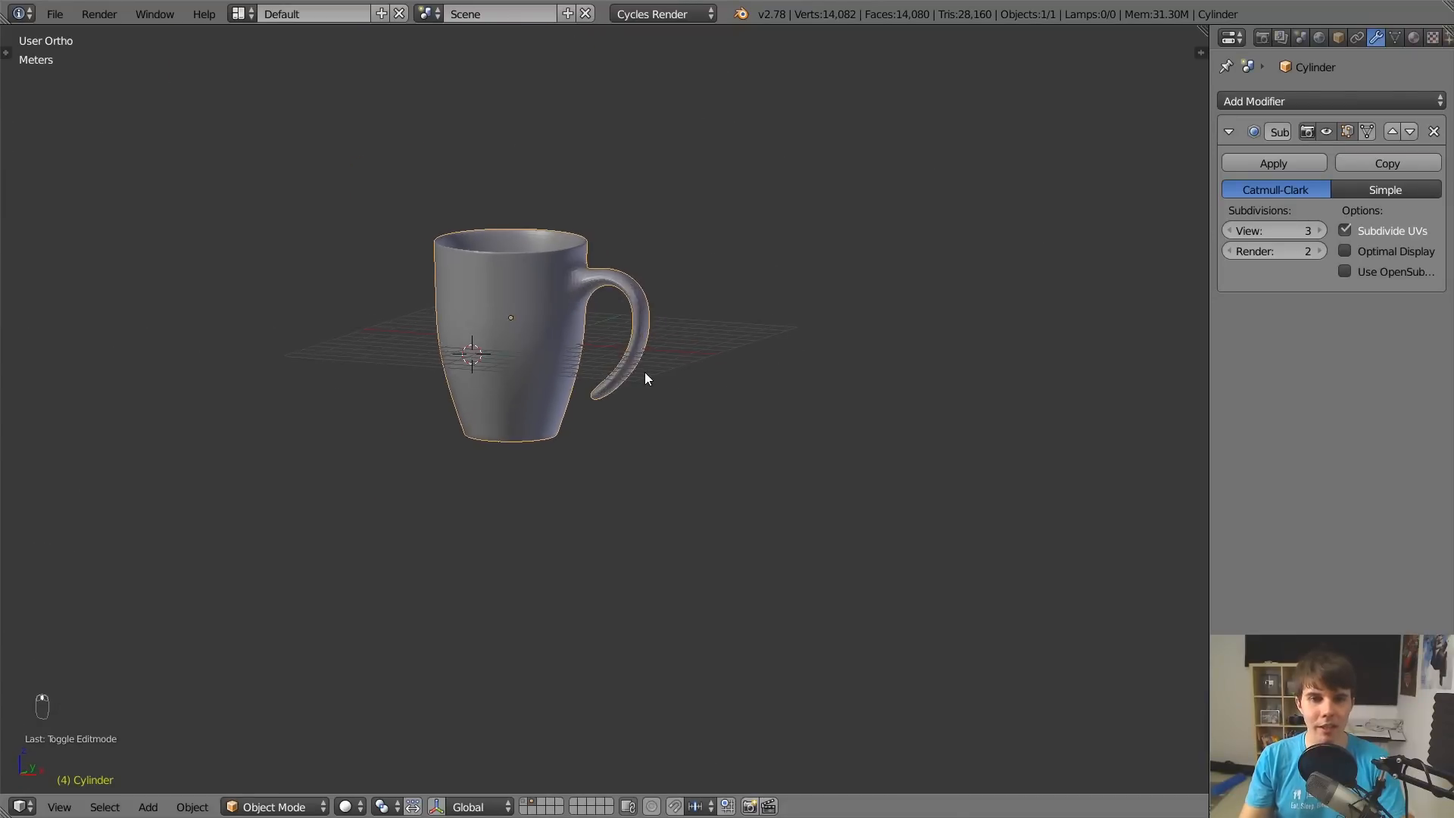
mouse_move(604, 285)
middle_mouse_down()
mouse_move(662, 276)
mouse_move(708, 394)
mouse_move(636, 248)
mouse_move(606, 263)
middle_mouse_up()
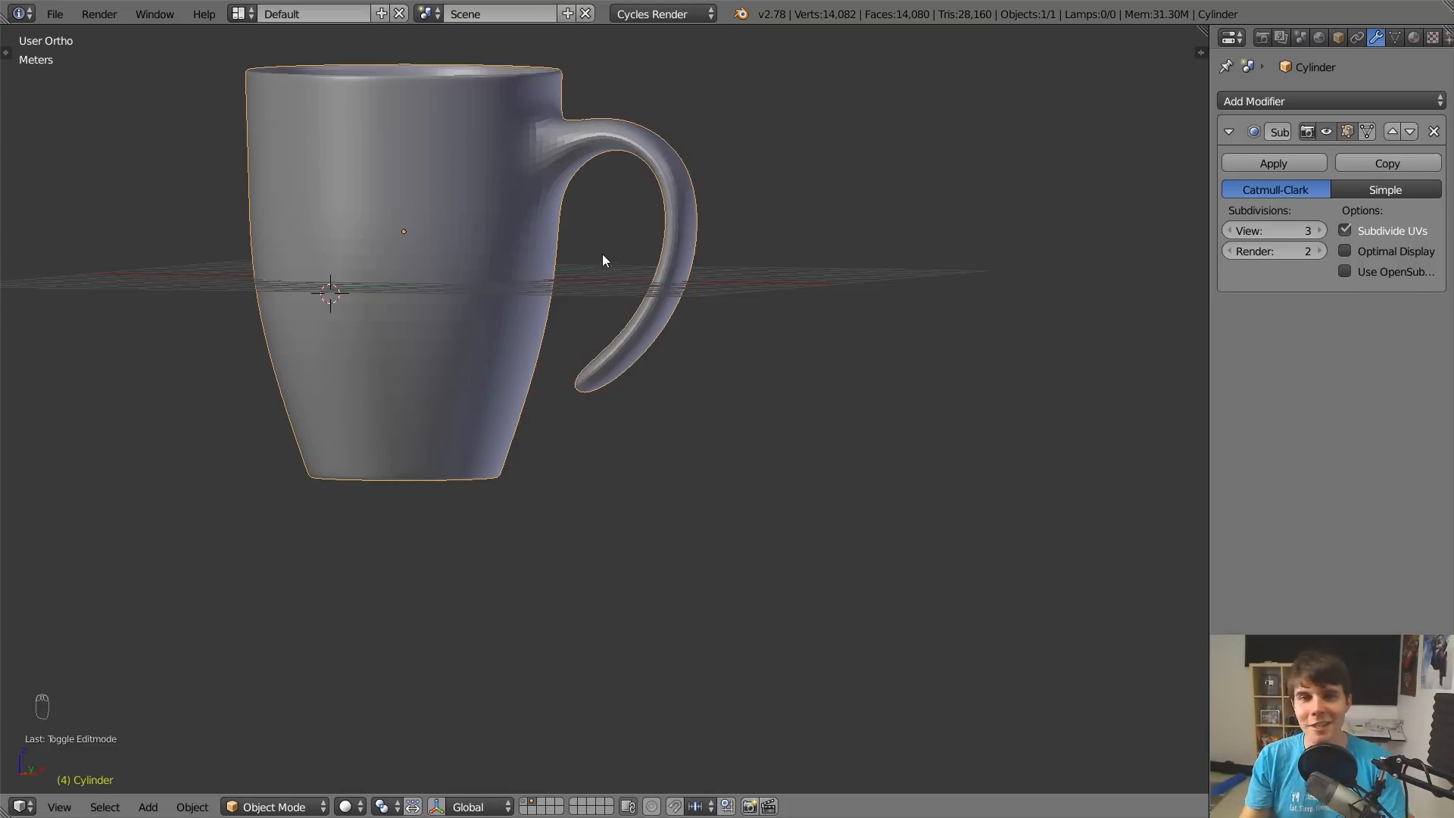
scroll(603, 252, "down", 1)
key("KP_1")
scroll(603, 252, "up", 2)
scroll(687, 455, "up", 4)
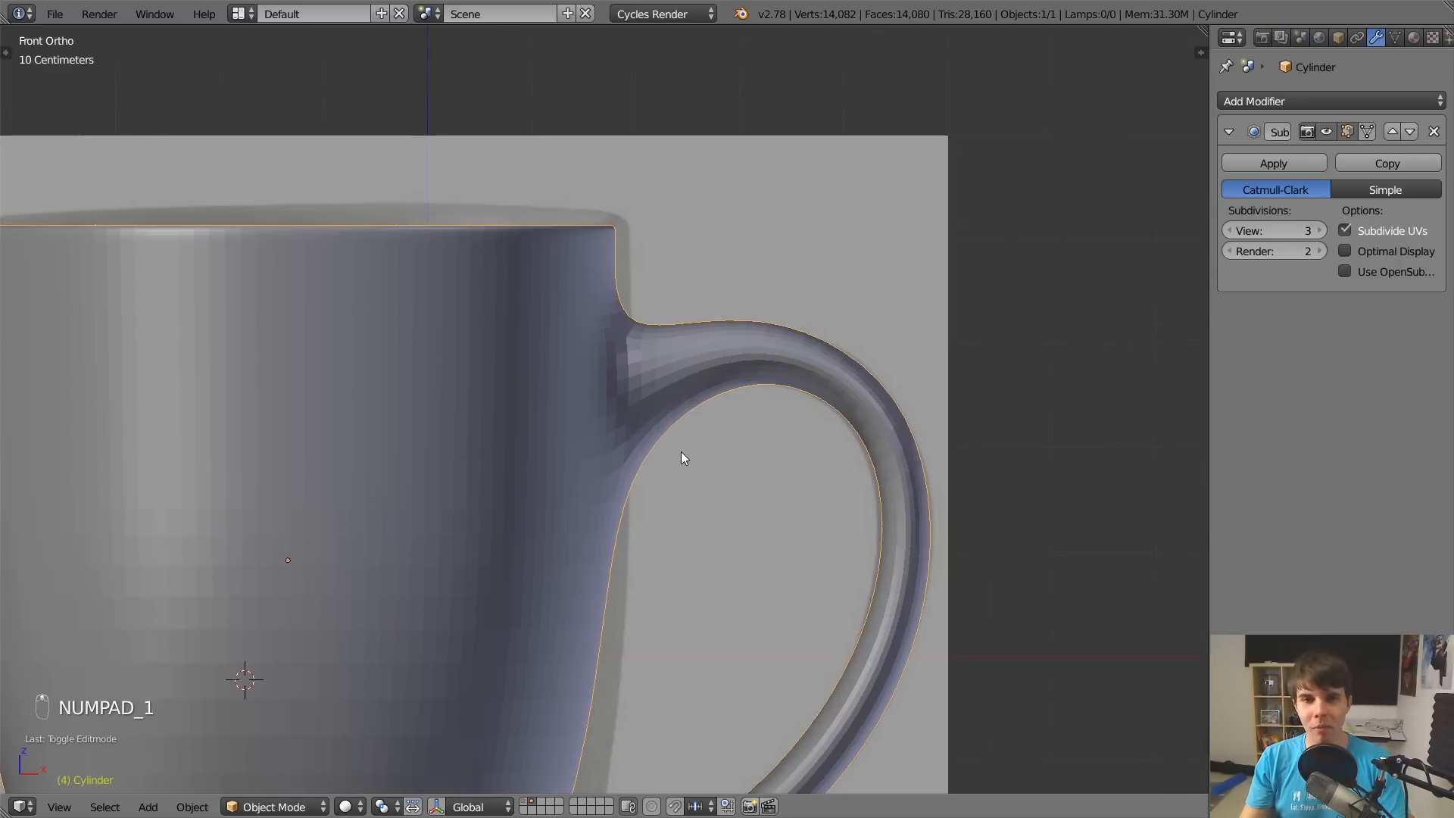
middle_click_drag(682, 453, 640, 462, "shift")
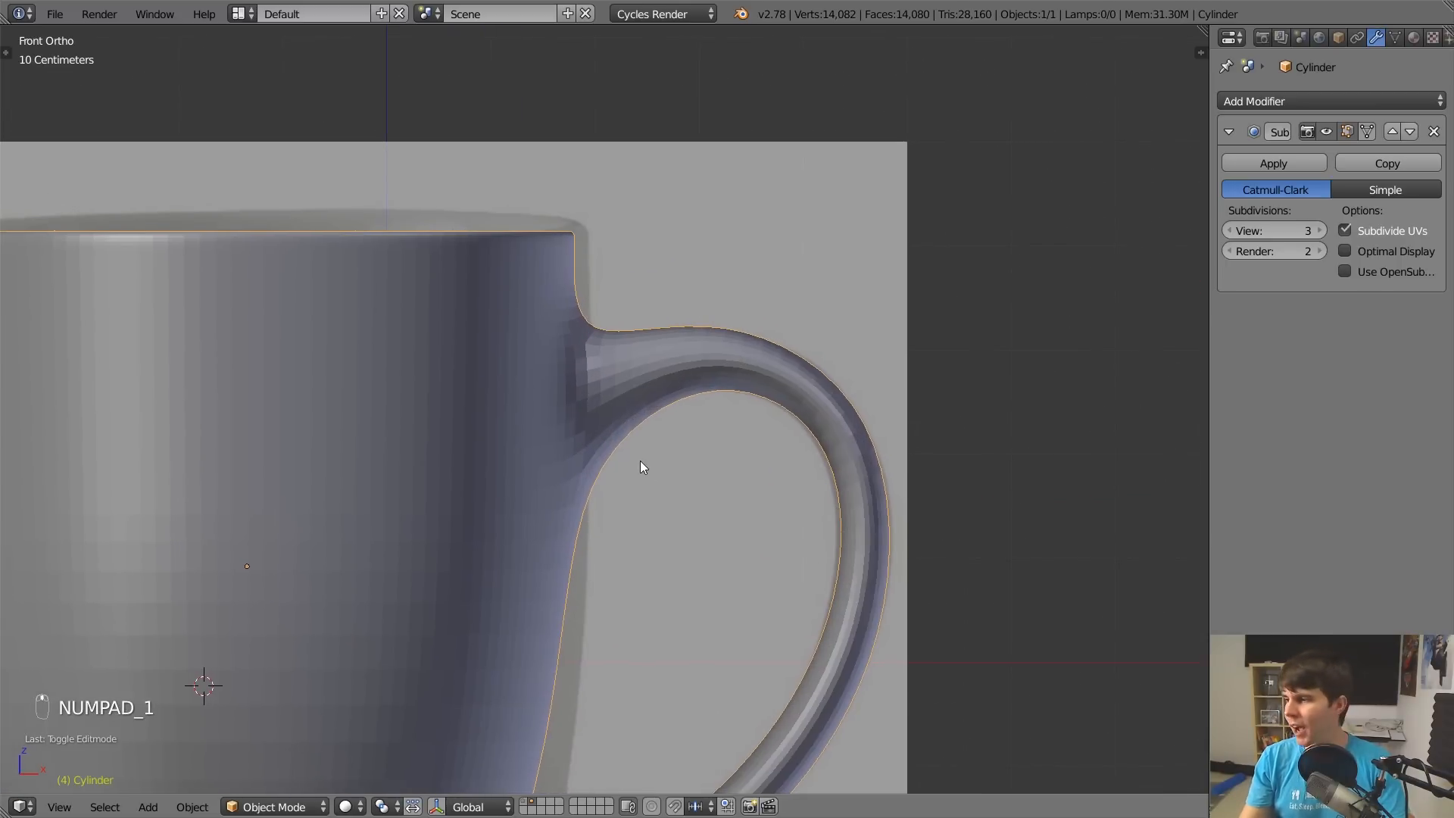
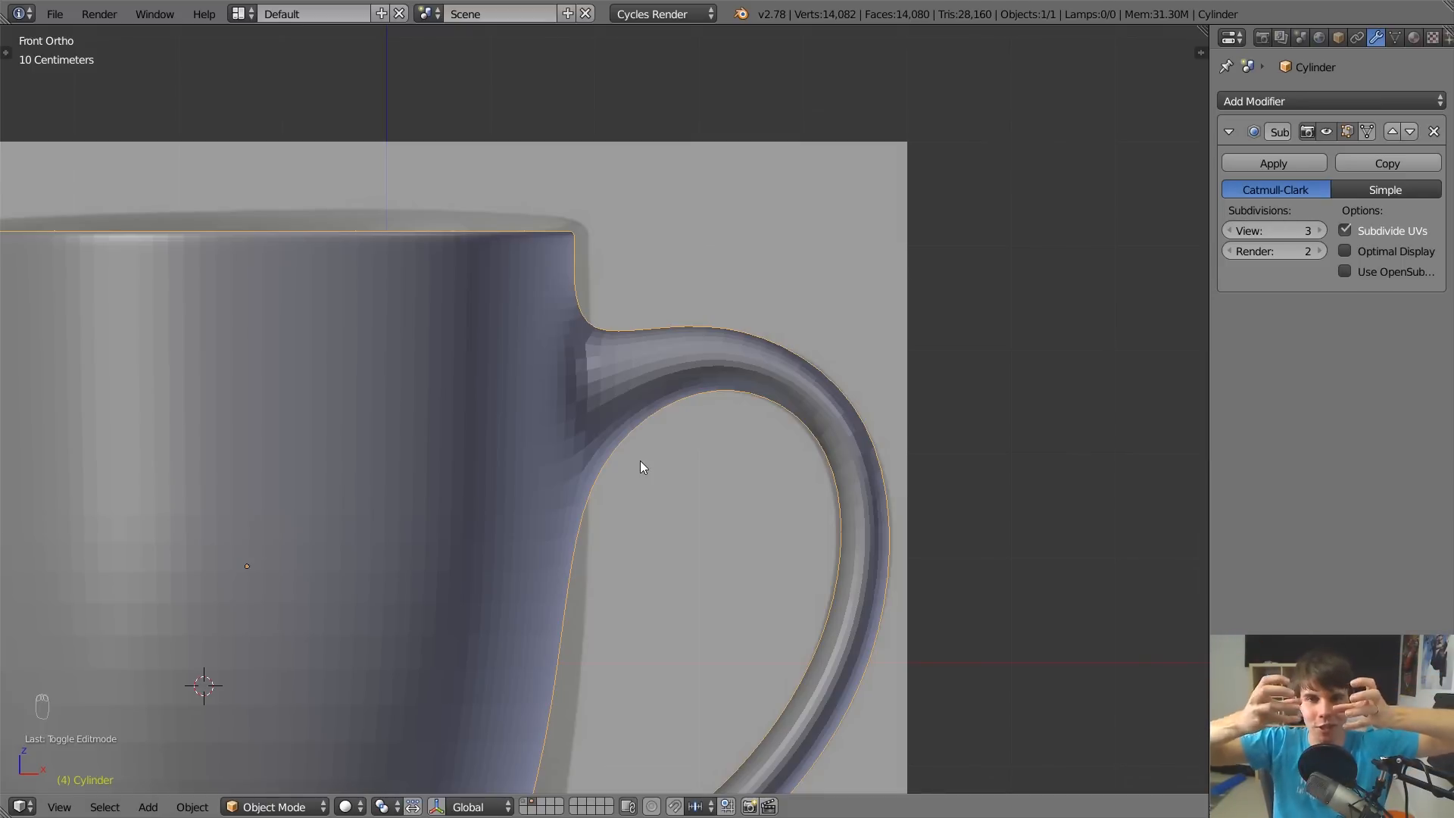
scroll(641, 465, "down", 2)
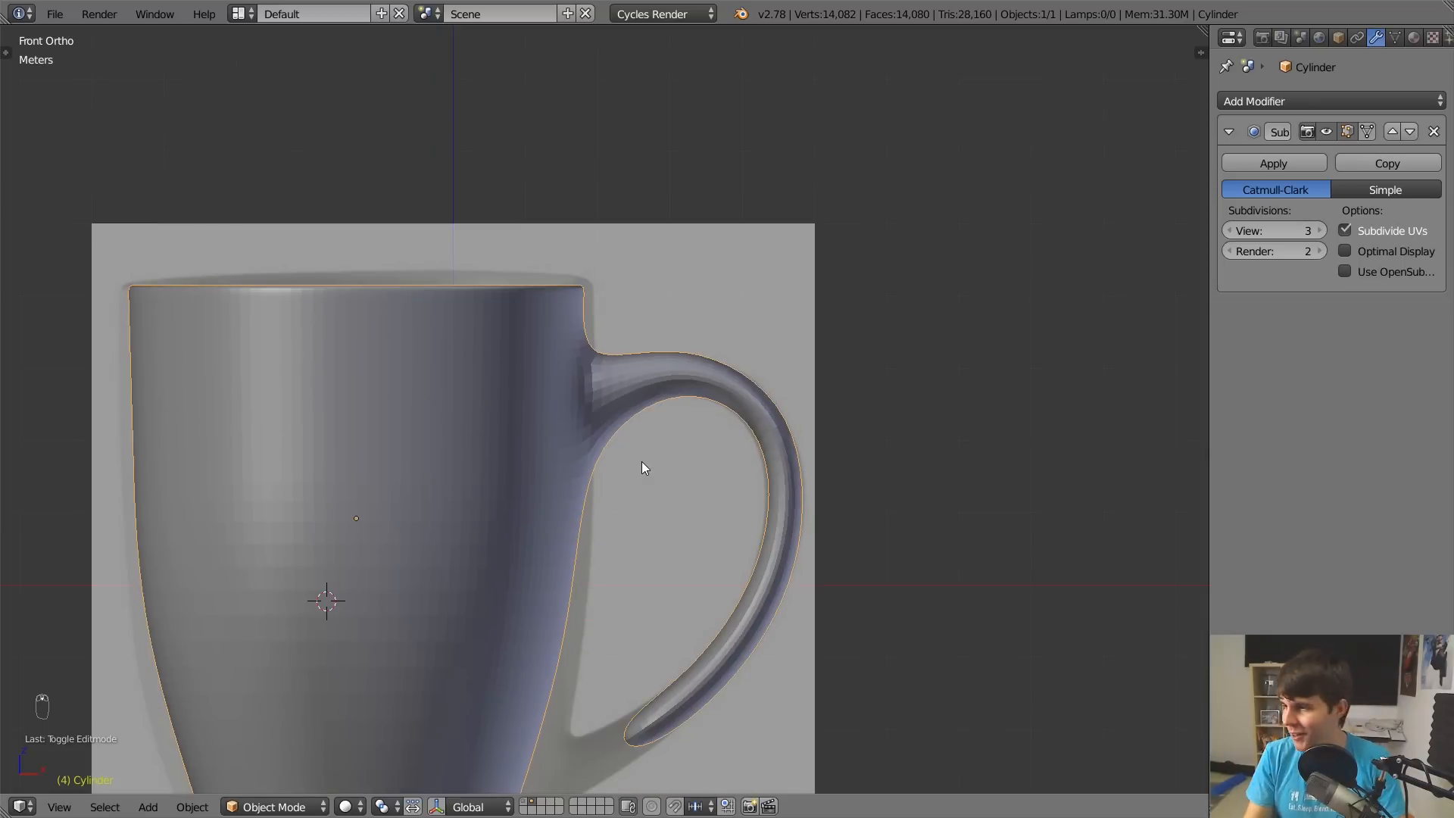
scroll(642, 461, "up", 2)
middle_click_drag(598, 451, 625, 279, "shift")
scroll(644, 378, "down", 1)
middle_click_drag(660, 494, 646, 351, "shift")
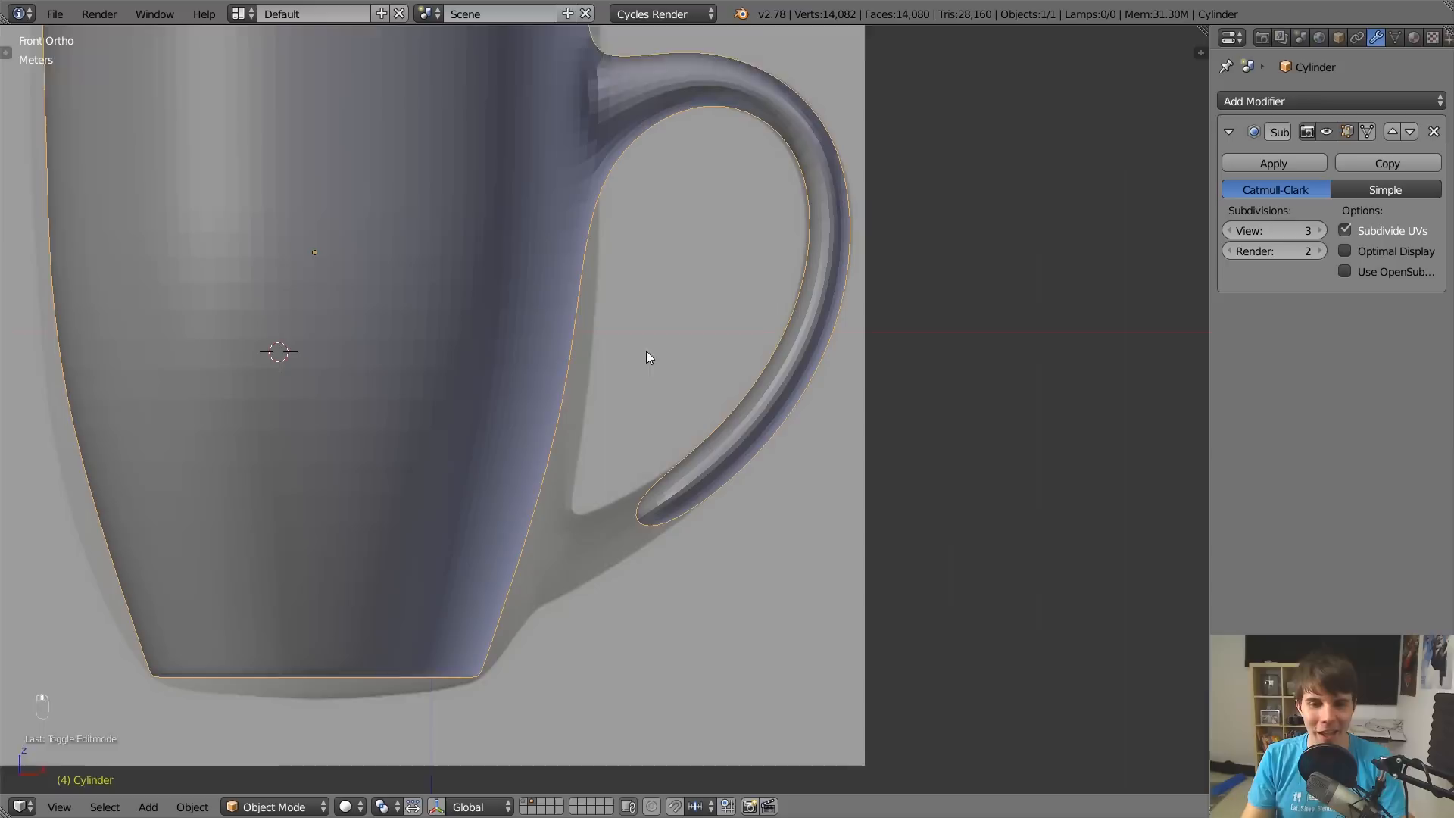
scroll(656, 421, "down", 1)
middle_click_drag(656, 421, 665, 357, "shift")
In edit mode, select the handle's free end face and try to move it closer to the mug's wall.
key("Tab")
scroll(683, 389, "up", 2)
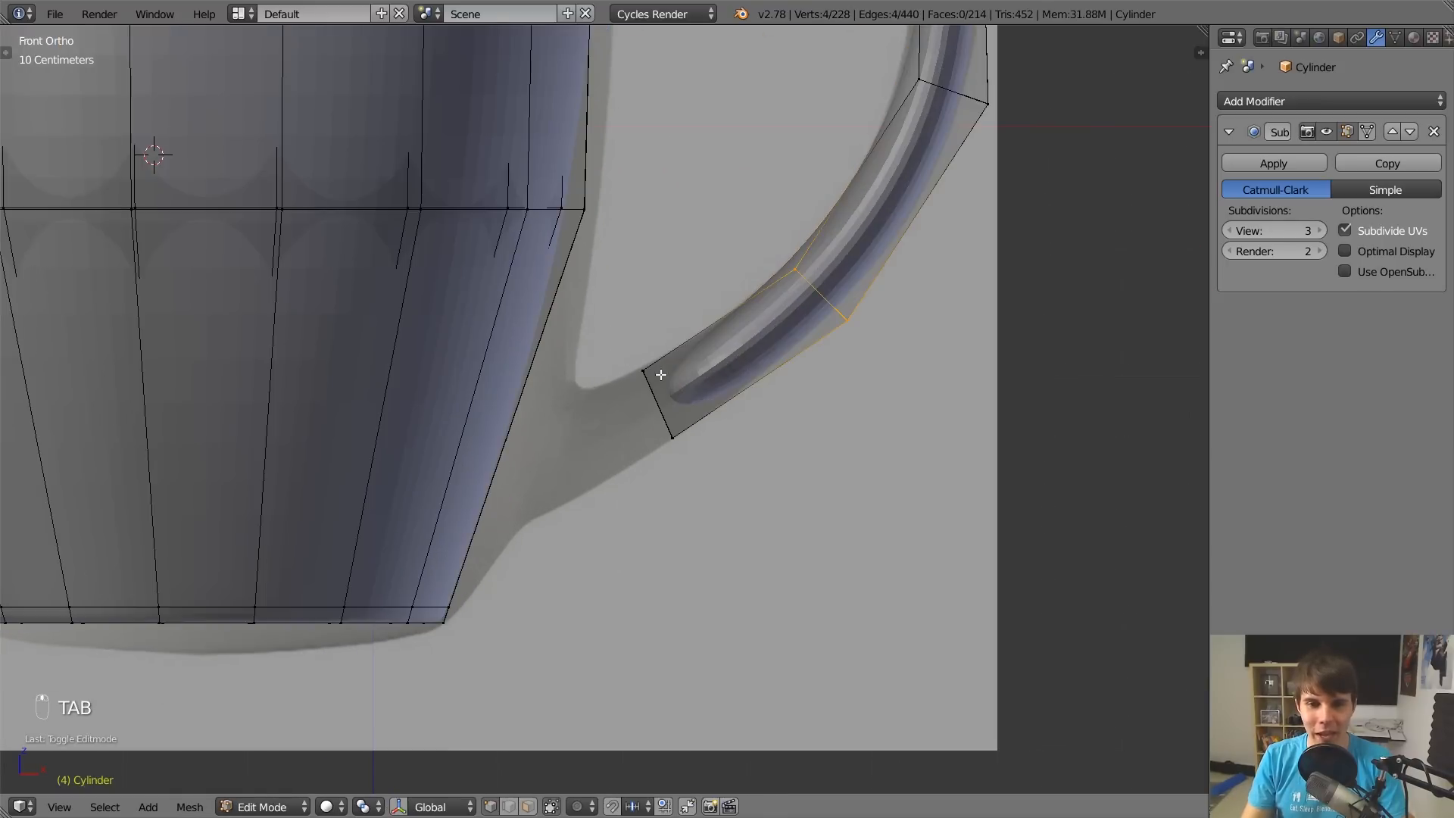
key("a")
key("z")
key("b")
left_click_drag(613, 328, 784, 642)
key("g")
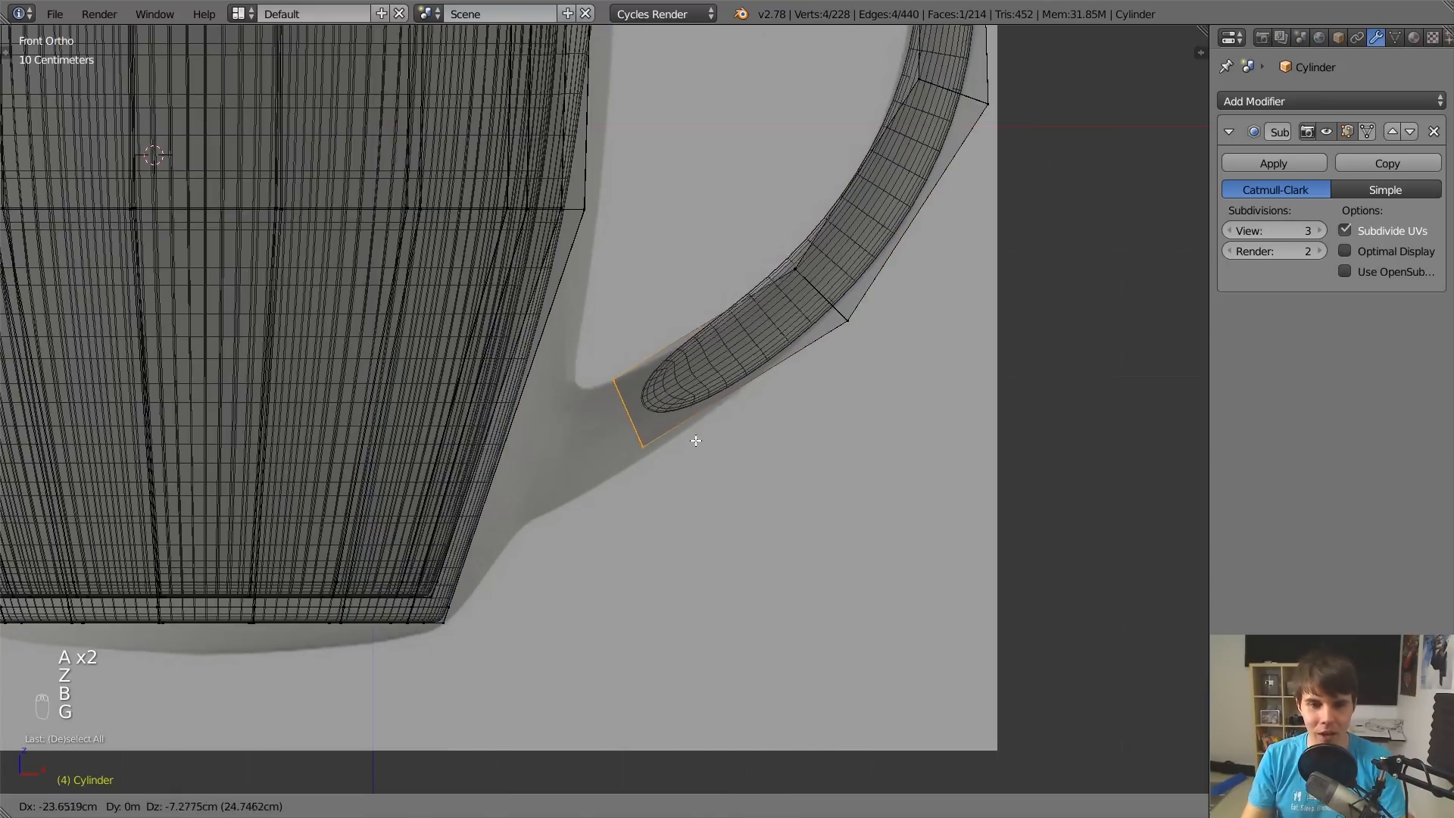
right_click(696, 440)
Select in turn the two wall edge loops that frame the handle's upper joint, viewing them in solid shading.
scroll(500, 430, "down", 1)
mouse_move(522, 429)
middle_mouse_down()
mouse_move(427, 416)
mouse_move(578, 421)
middle_mouse_up()
key("z")
scroll(543, 416, "up", 1)
scroll(578, 422, "down", 2)
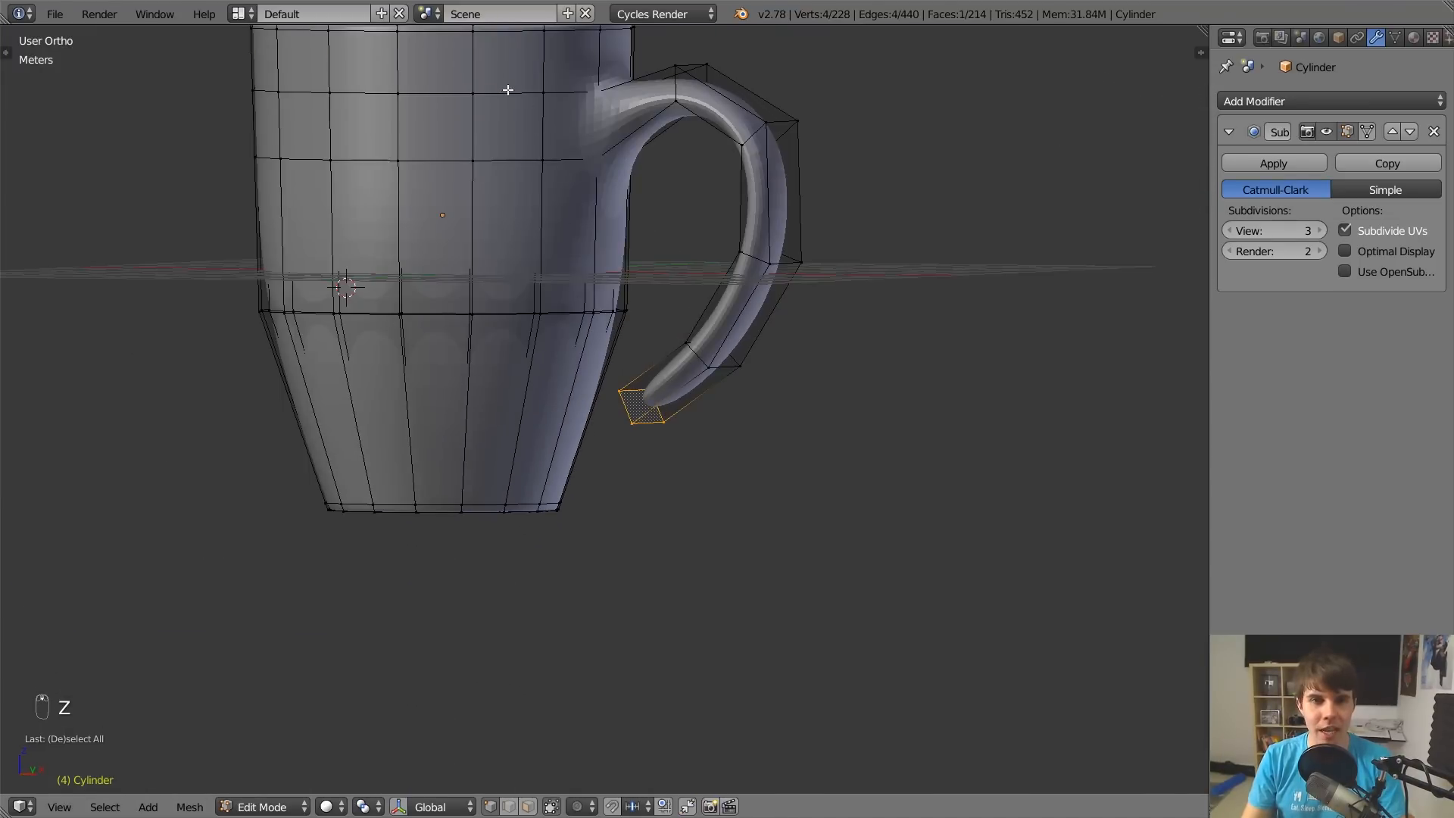
right_click(508, 91, "alt")
right_click(497, 158, "alt")
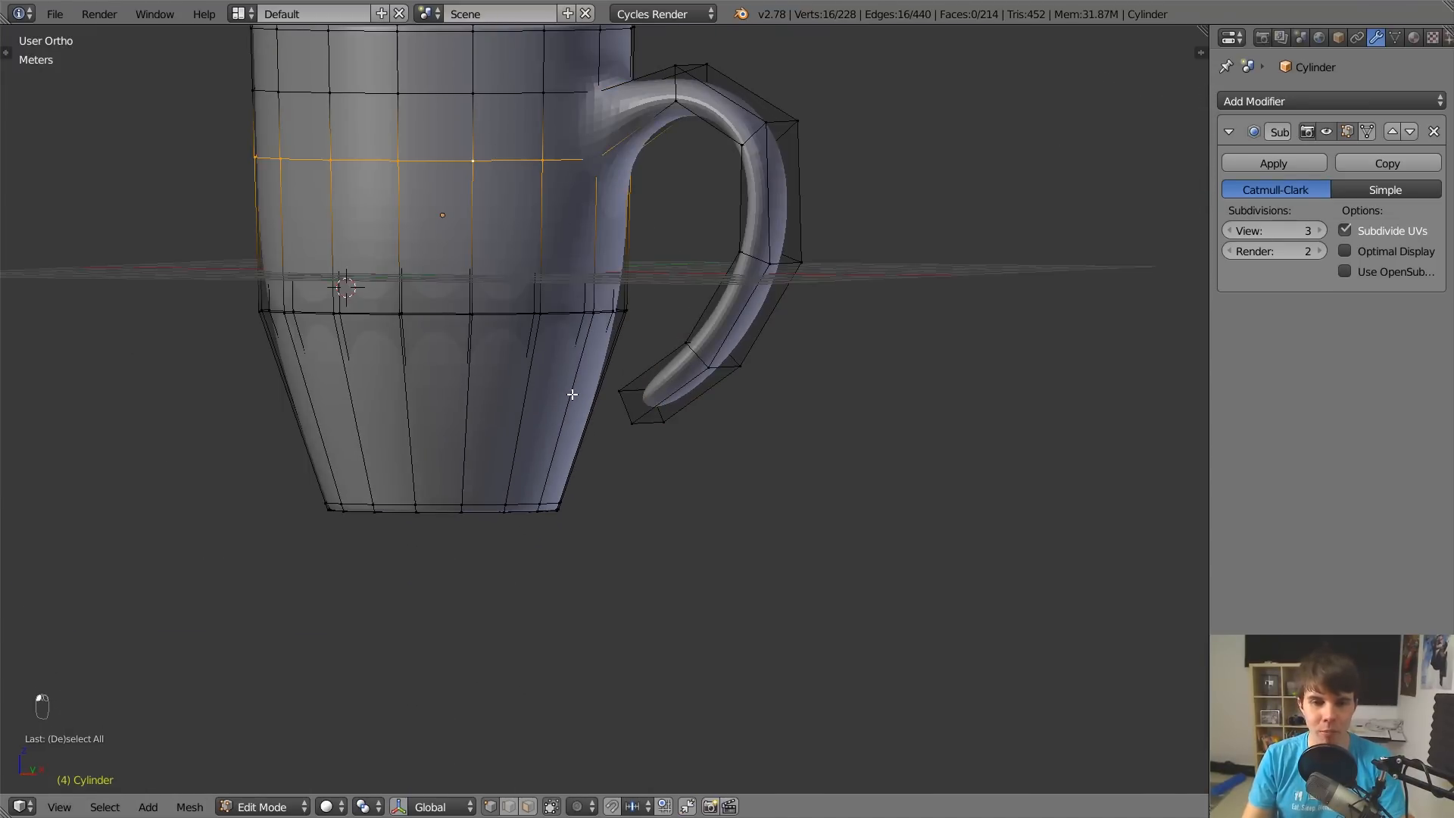
Add two horizontal loop cuts to the lower mug body, framing the top and bottom of the reference handle's lower joint.
key("KP_1")
scroll(572, 391, "up", 3)
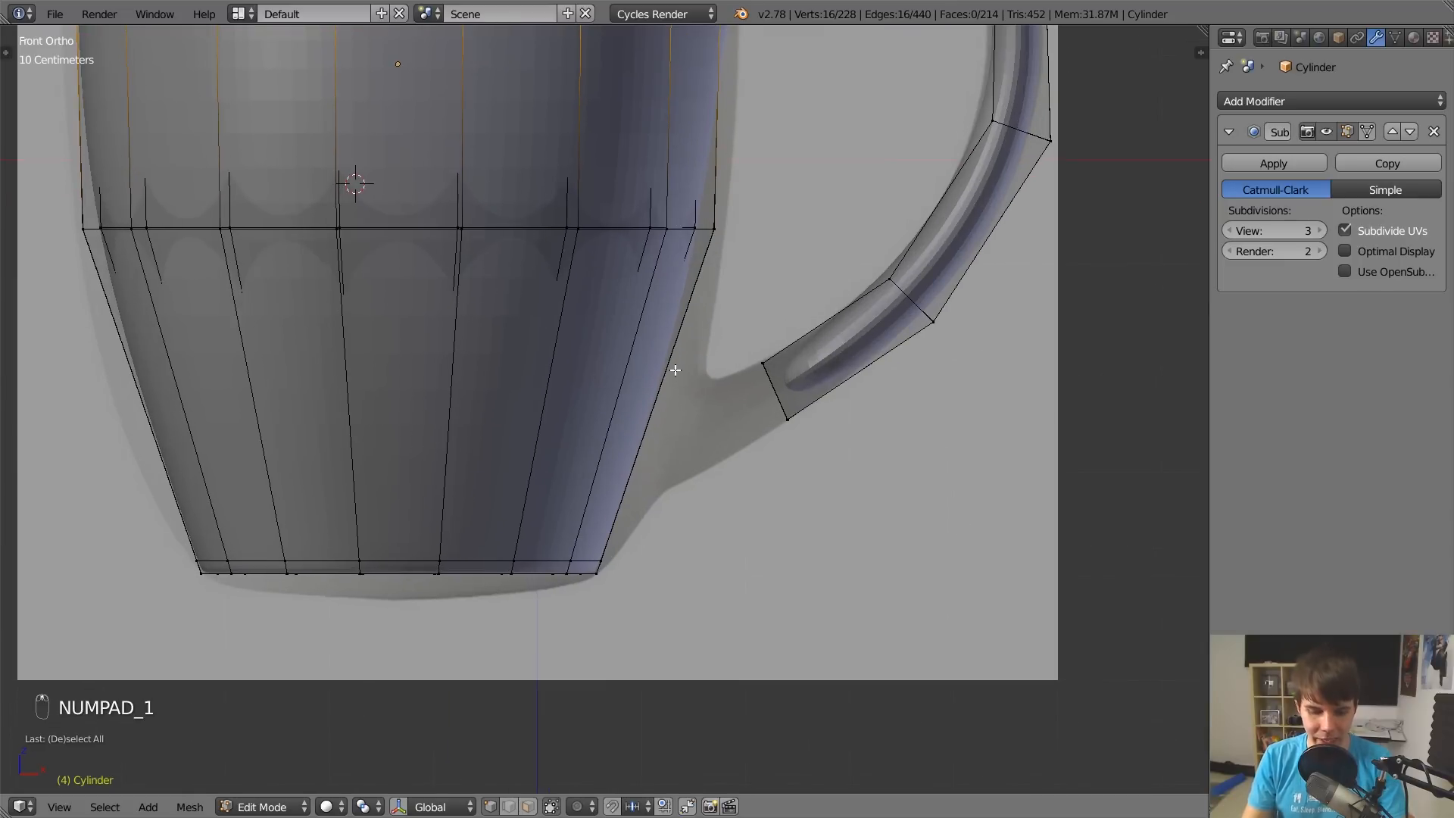
key("ctrl+r")
left_click(673, 369)
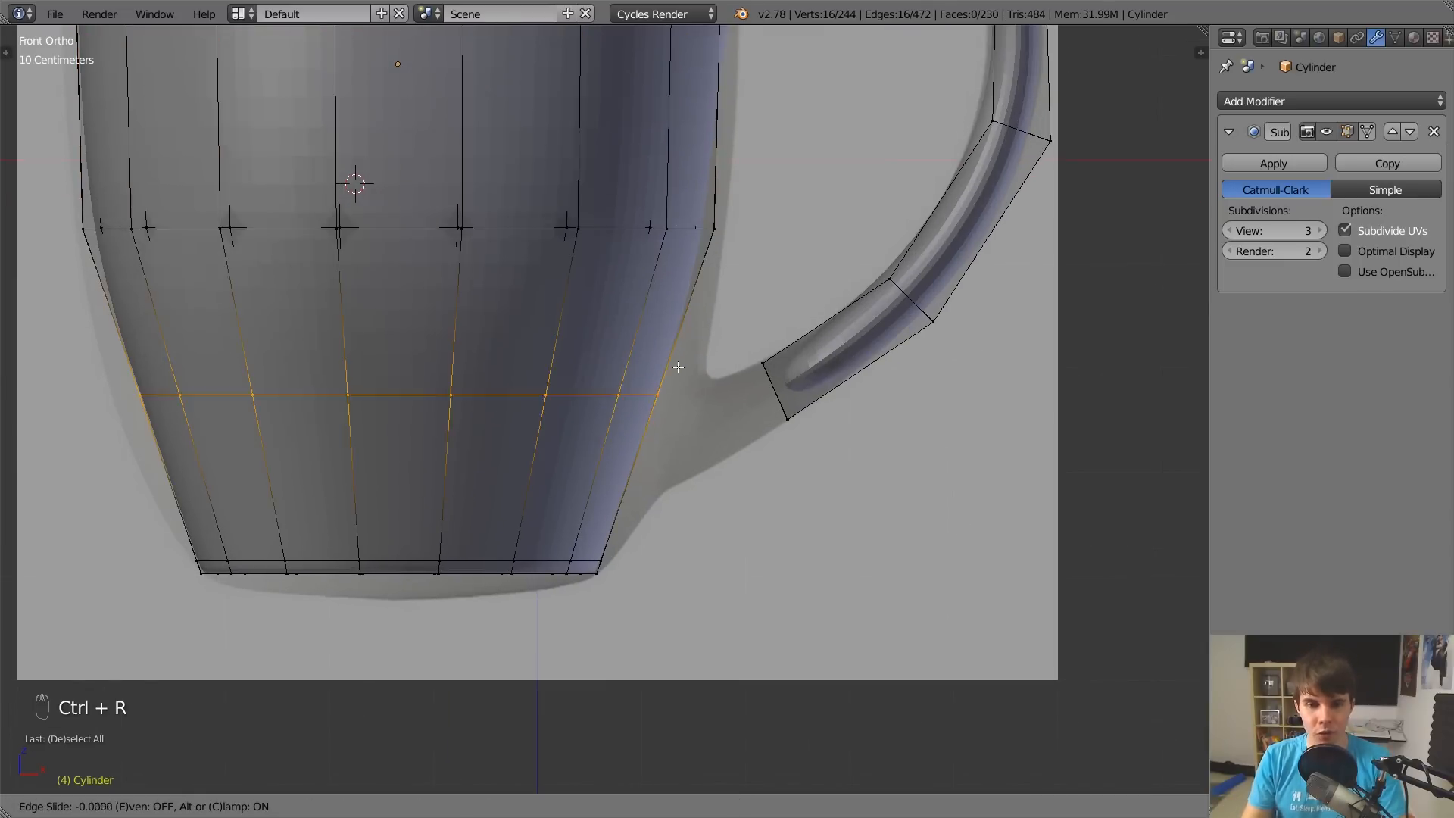
left_click(687, 367)
key("ctrl+r")
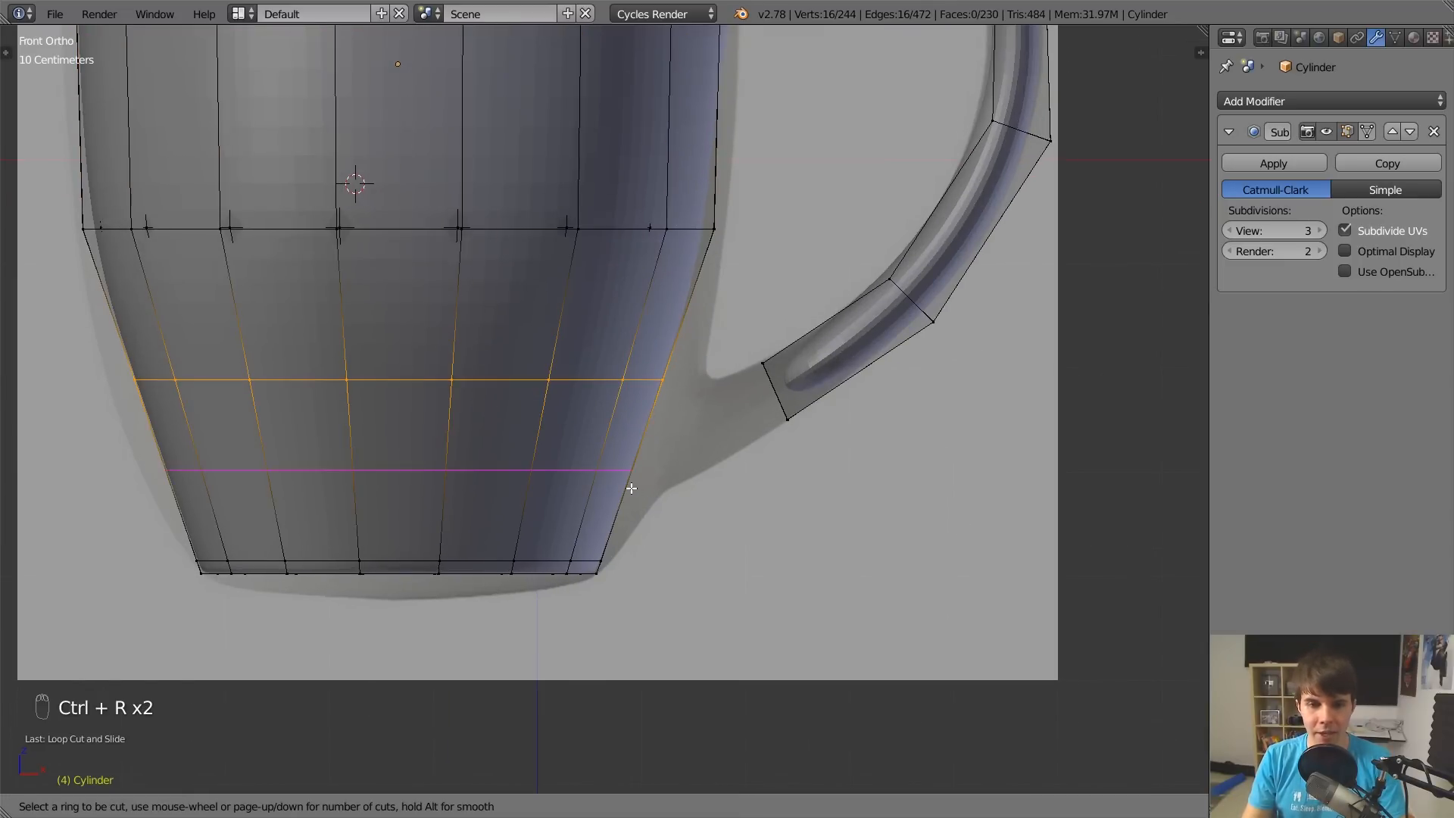
left_click(626, 489)
left_click(633, 507)
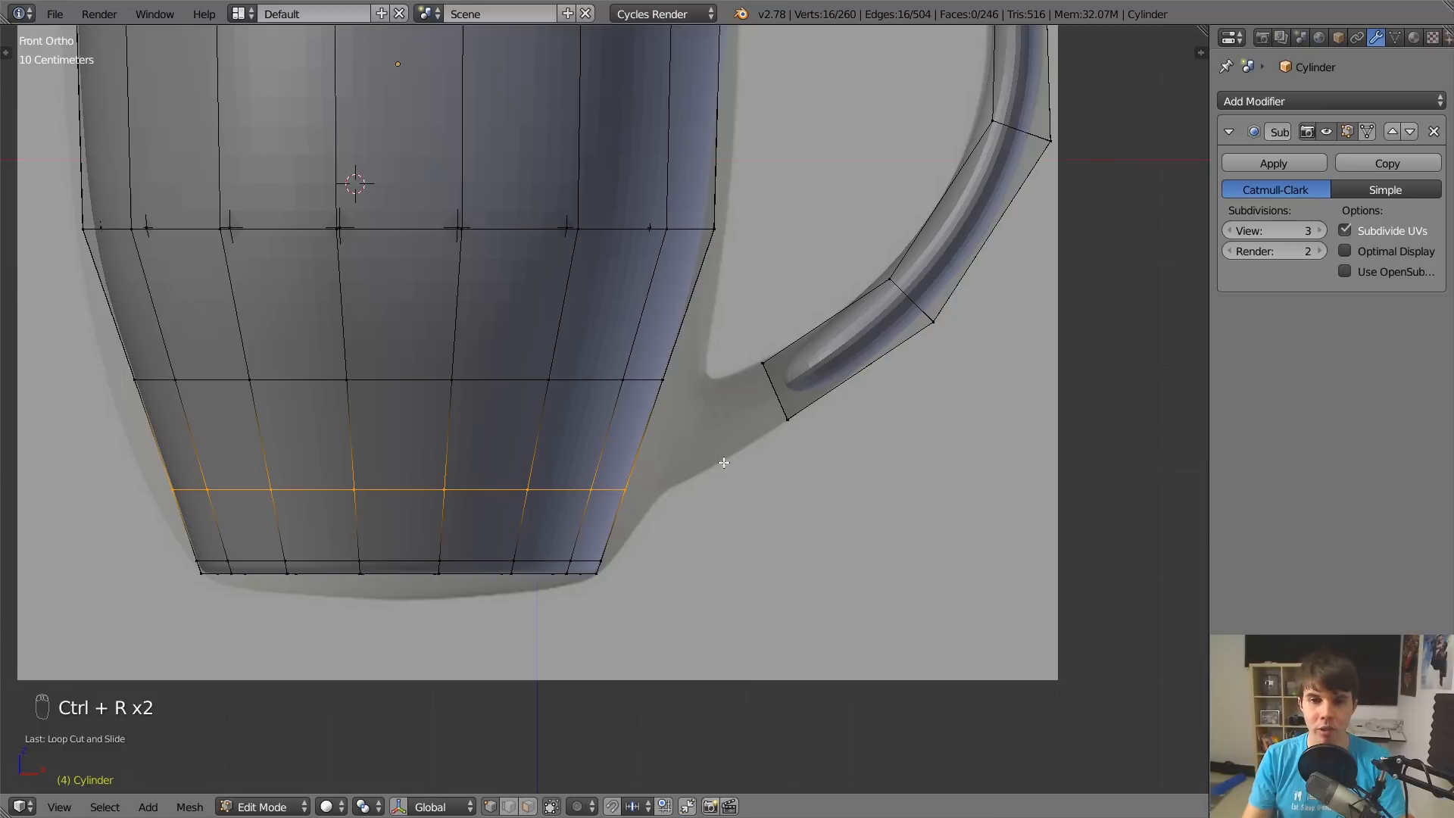
Select only the handle's free end face and move it down along the reference, closer to the mug's lower wall.
key("a")
key("z")
key("b")
left_click_drag(747, 315, 821, 487)
key("g")
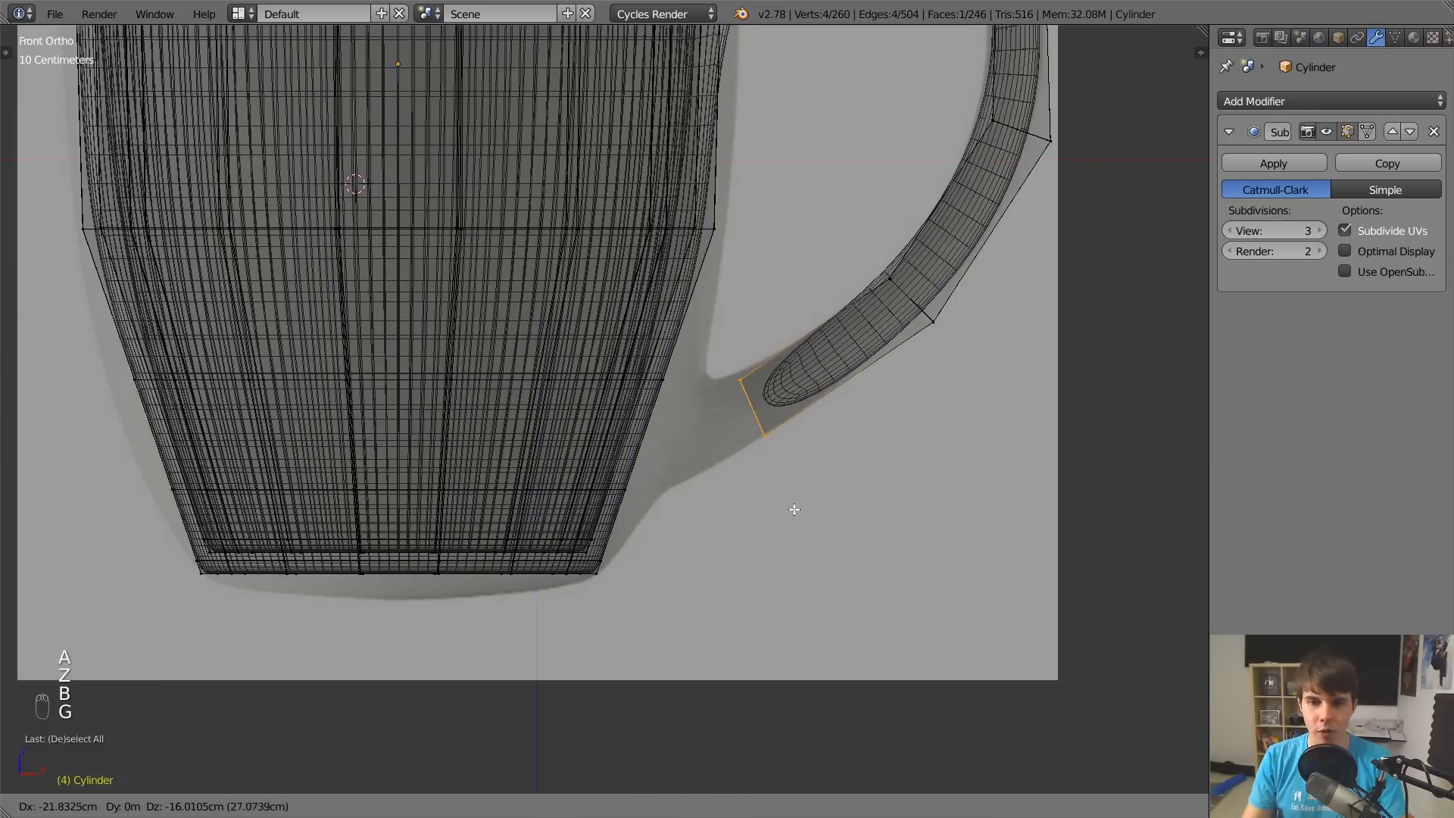
left_click(792, 503)
key("z")
middle_click_drag(818, 432, 740, 458)
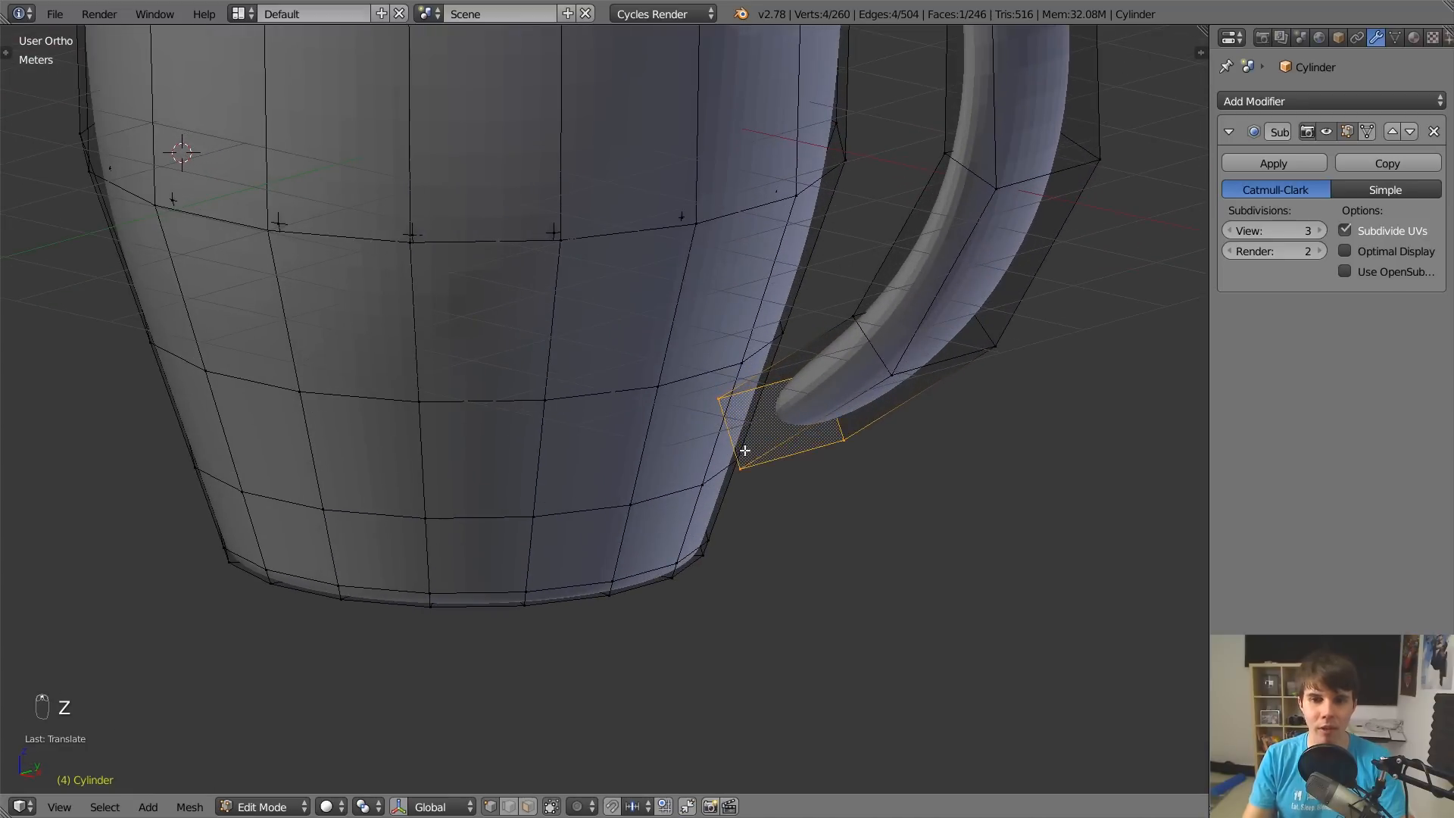
middle_click_drag(757, 389, 716, 365)
scroll(817, 399, "up", 1)
scroll(762, 405, "up", 2)
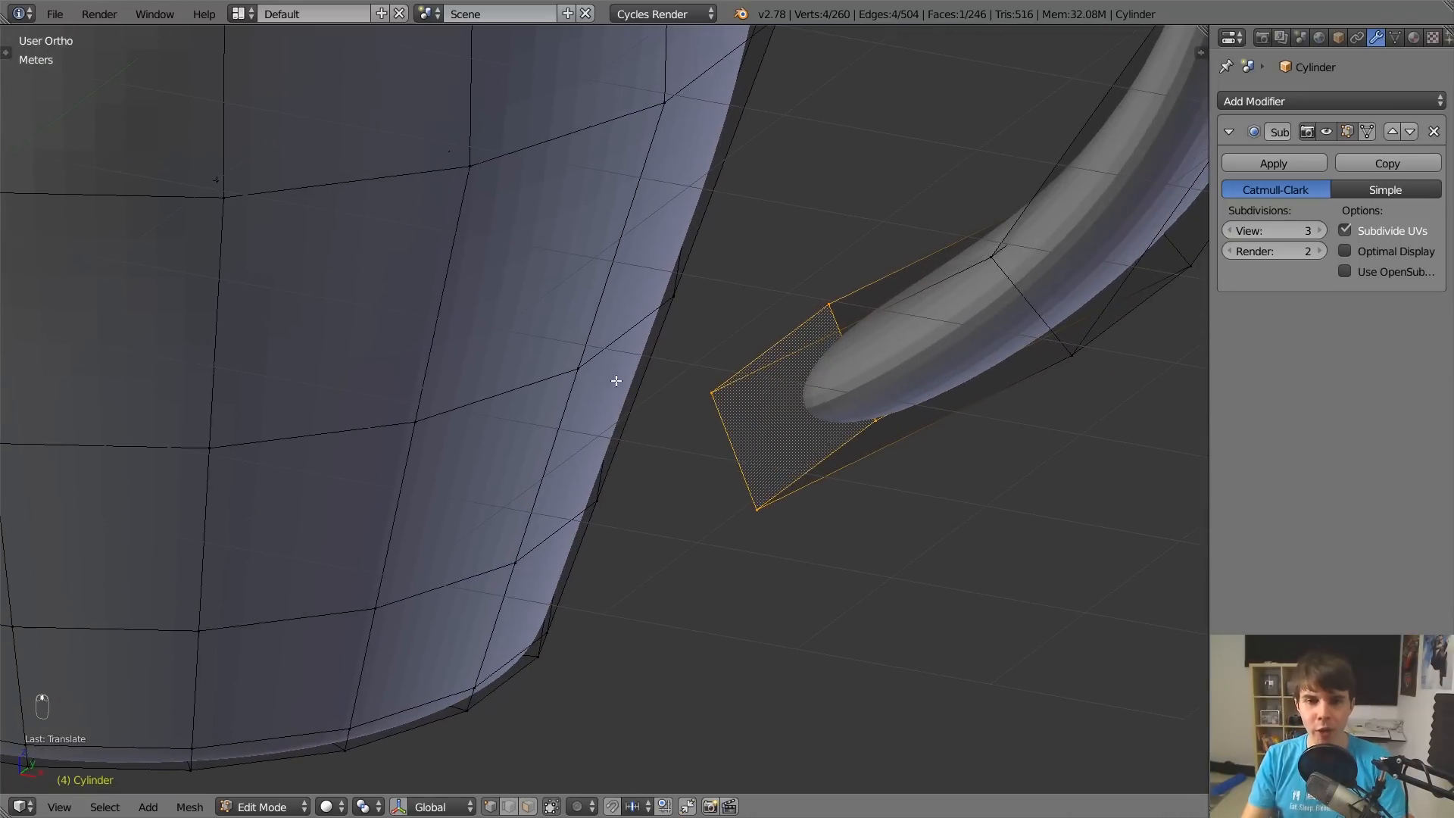
In face mode, select the chain of faces along the handle's inner side.
right_click(592, 369)
middle_click_drag(801, 311, 772, 371)
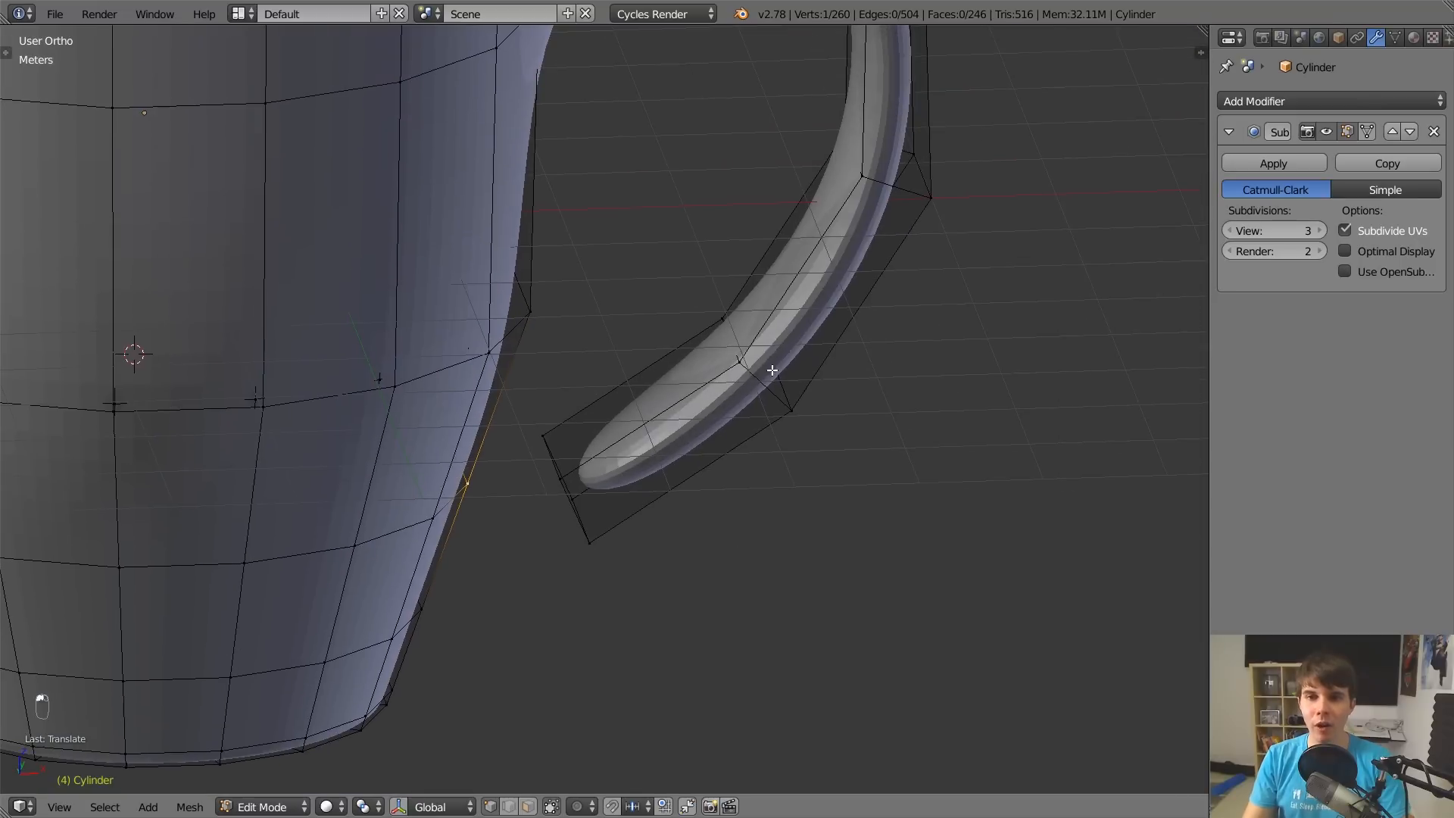
right_click(666, 375)
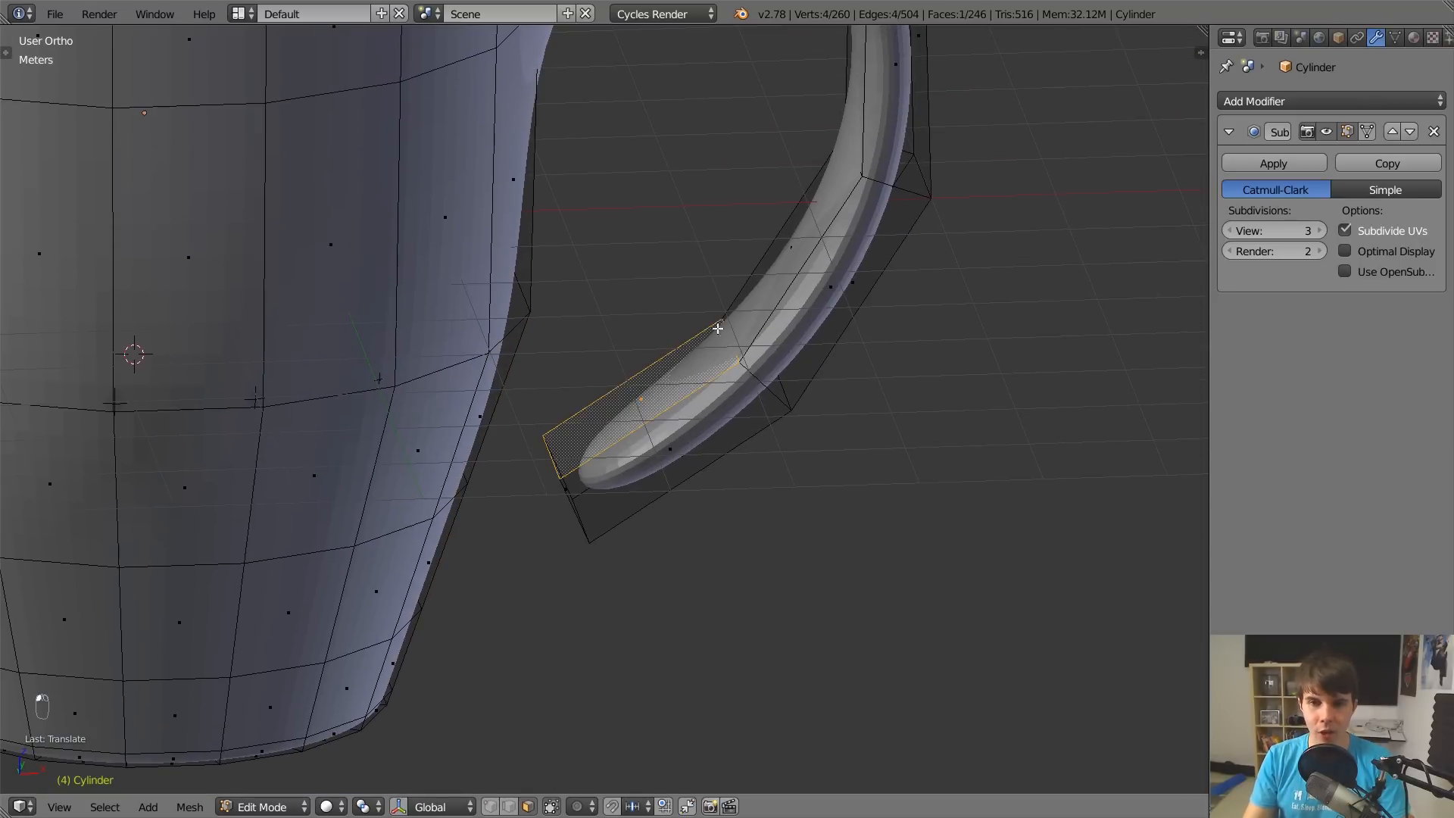
middle_click_drag(720, 328, 780, 279)
right_click(770, 238, "shift")
middle_click_drag(811, 149, 724, 353, "shift")
right_click(755, 206, "shift")
middle_click_drag(755, 206, 601, 259)
right_click(727, 286, "shift")
key("z")
key("z")
middle_click_drag(685, 363, 575, 366)
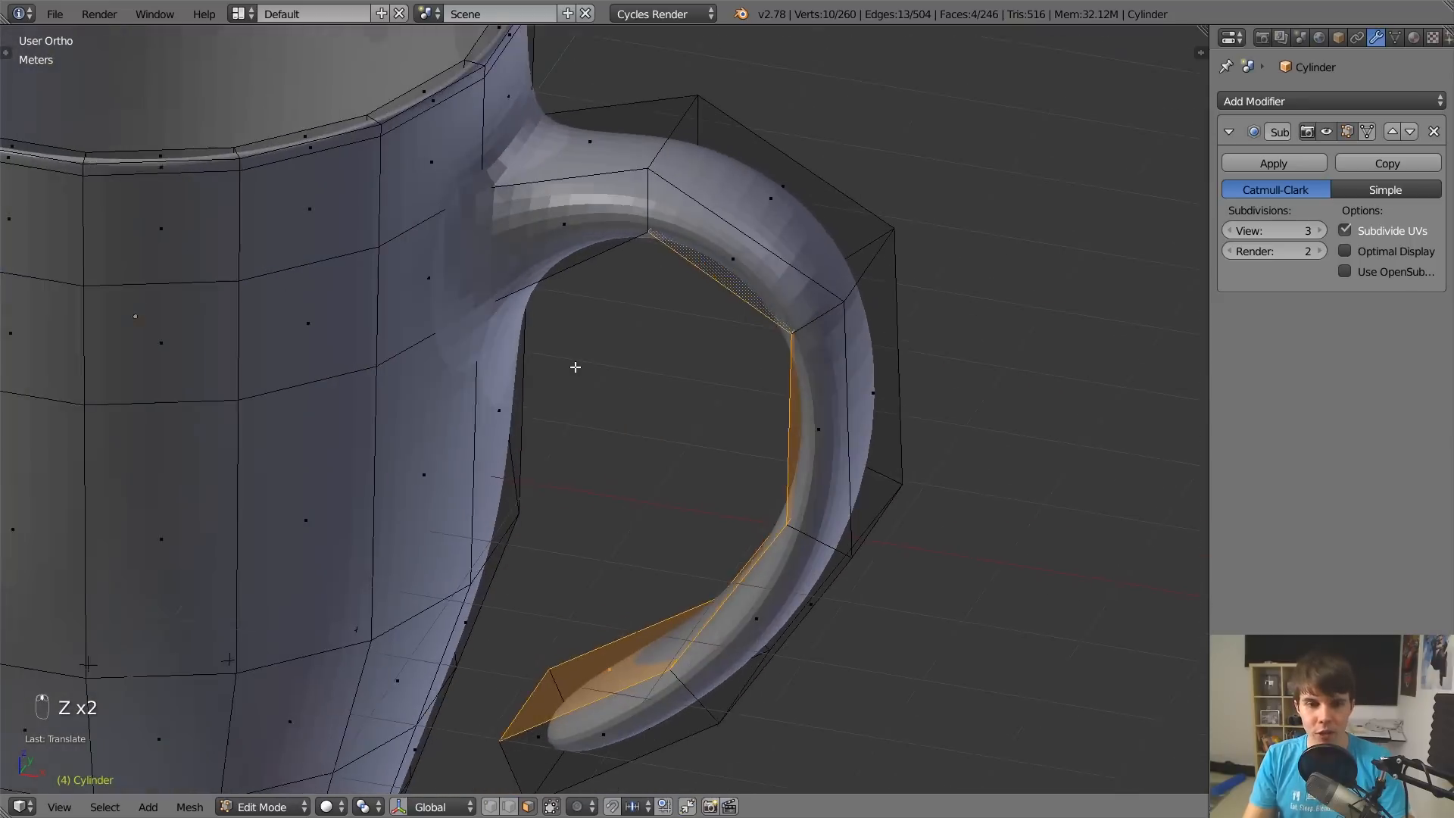
middle_click_drag(637, 568, 641, 440, "shift")
scroll(734, 325, "up", 3)
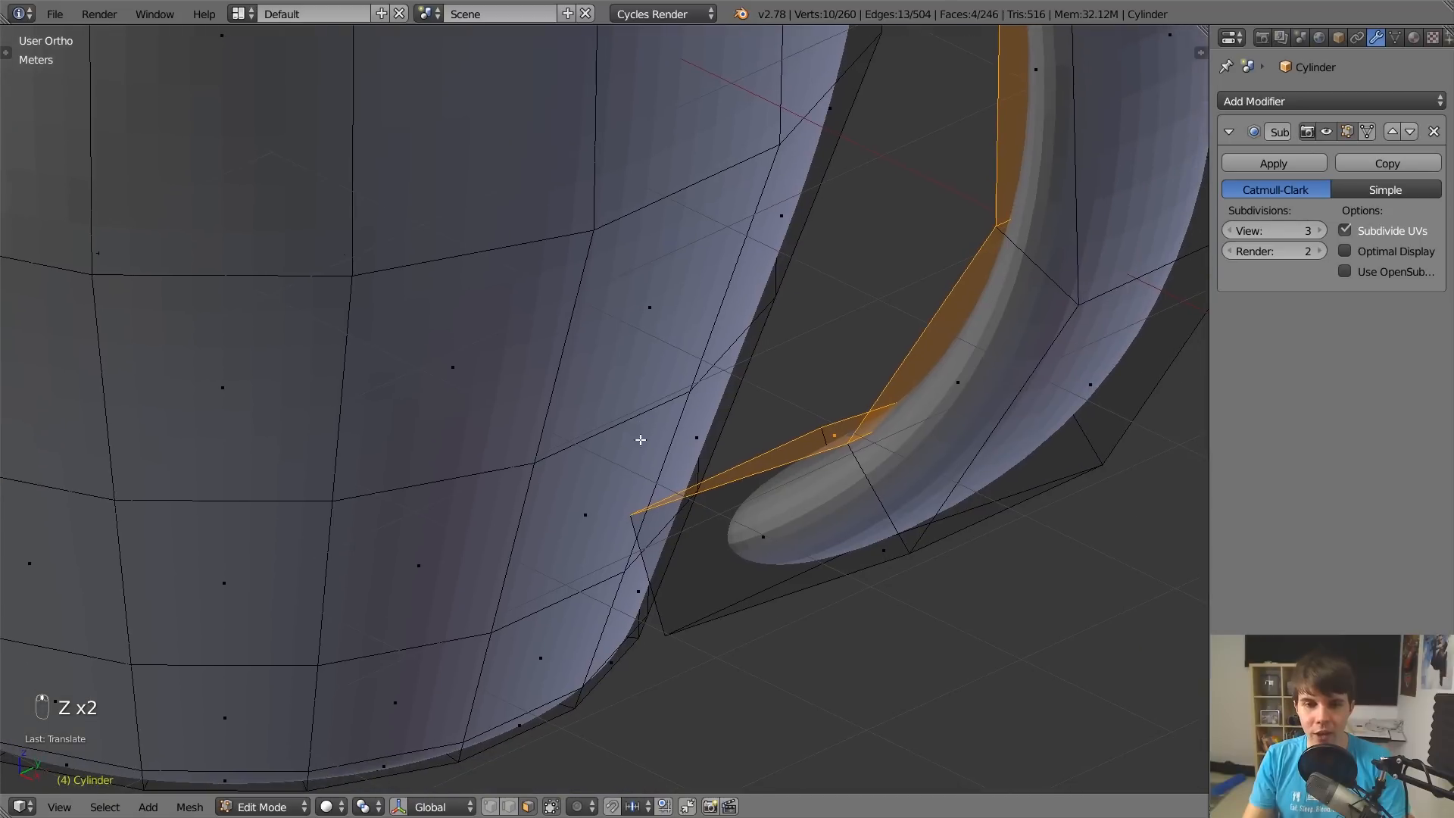
In vertex mode, select the two upper vertices of the handle's free end and the two matching wall vertices.
left_click(498, 809)
right_click(630, 515)
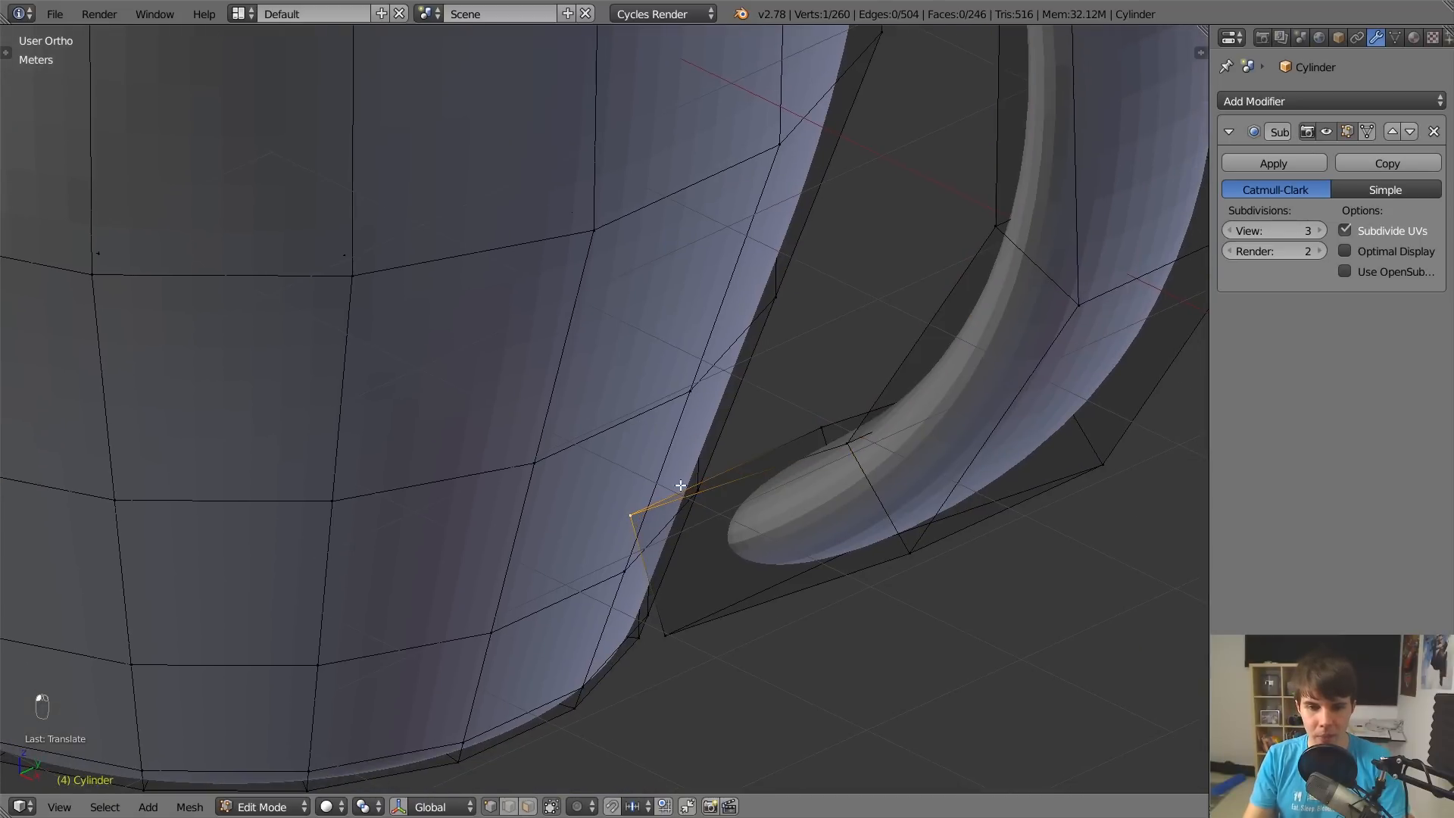
right_click(700, 395, "shift")
right_click(525, 441, "shift")
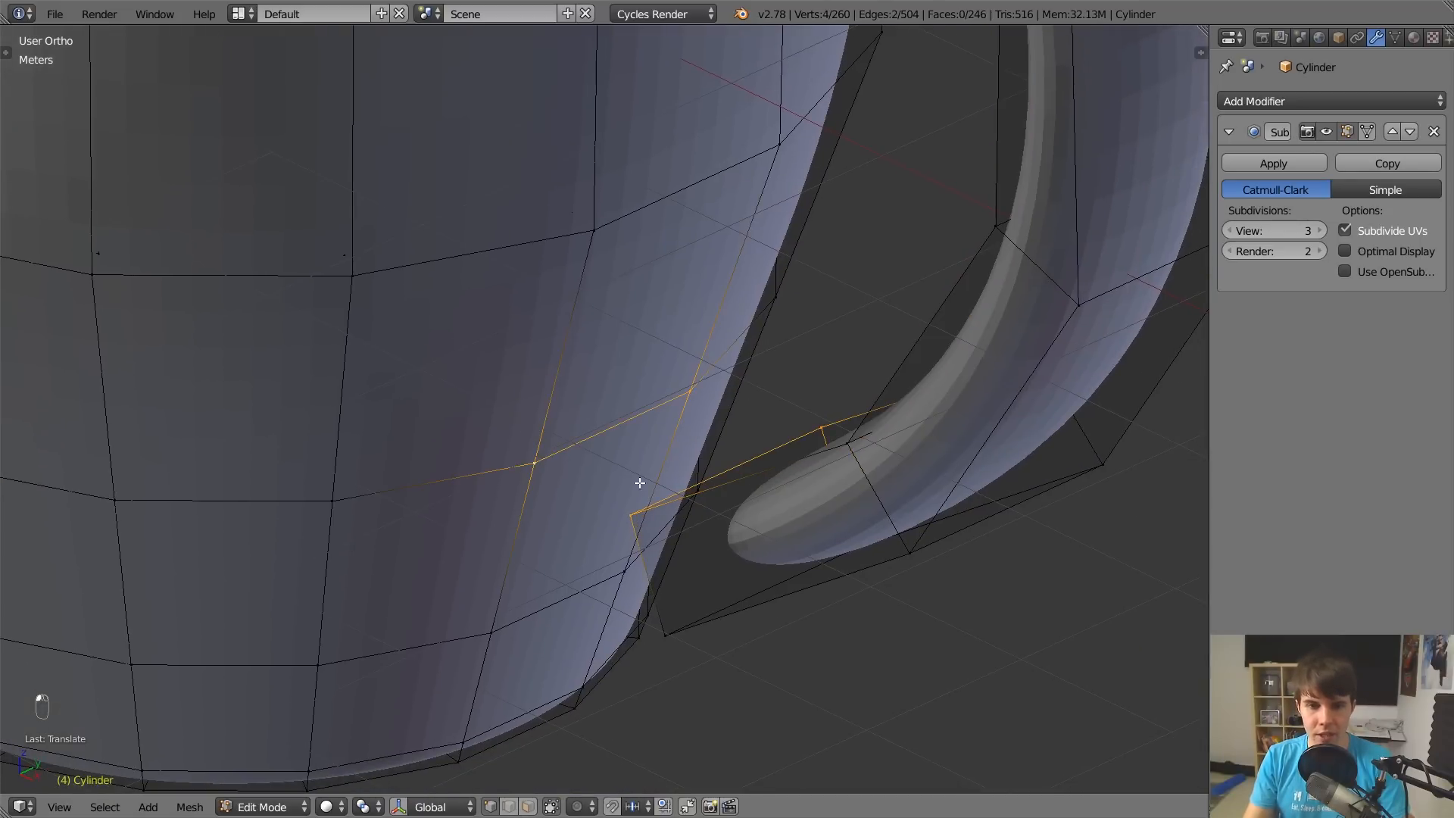
mouse_move(640, 483)
middle_mouse_down()
mouse_move(711, 464)
mouse_move(649, 487)
middle_mouse_up()
scroll(649, 487, "down", 1)
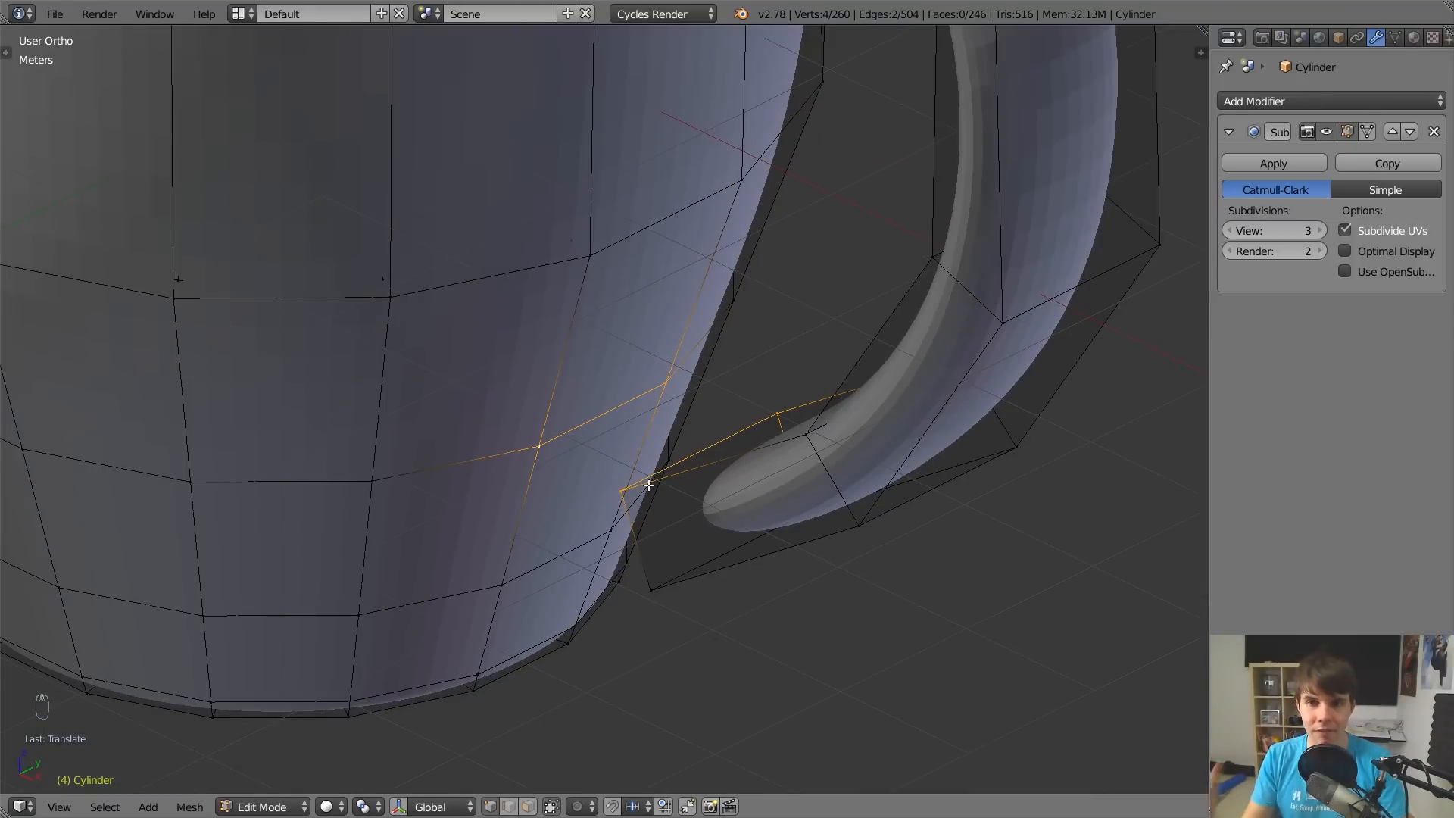
In face mode, select single faces of the lower mug wall one after another.
left_click(528, 806)
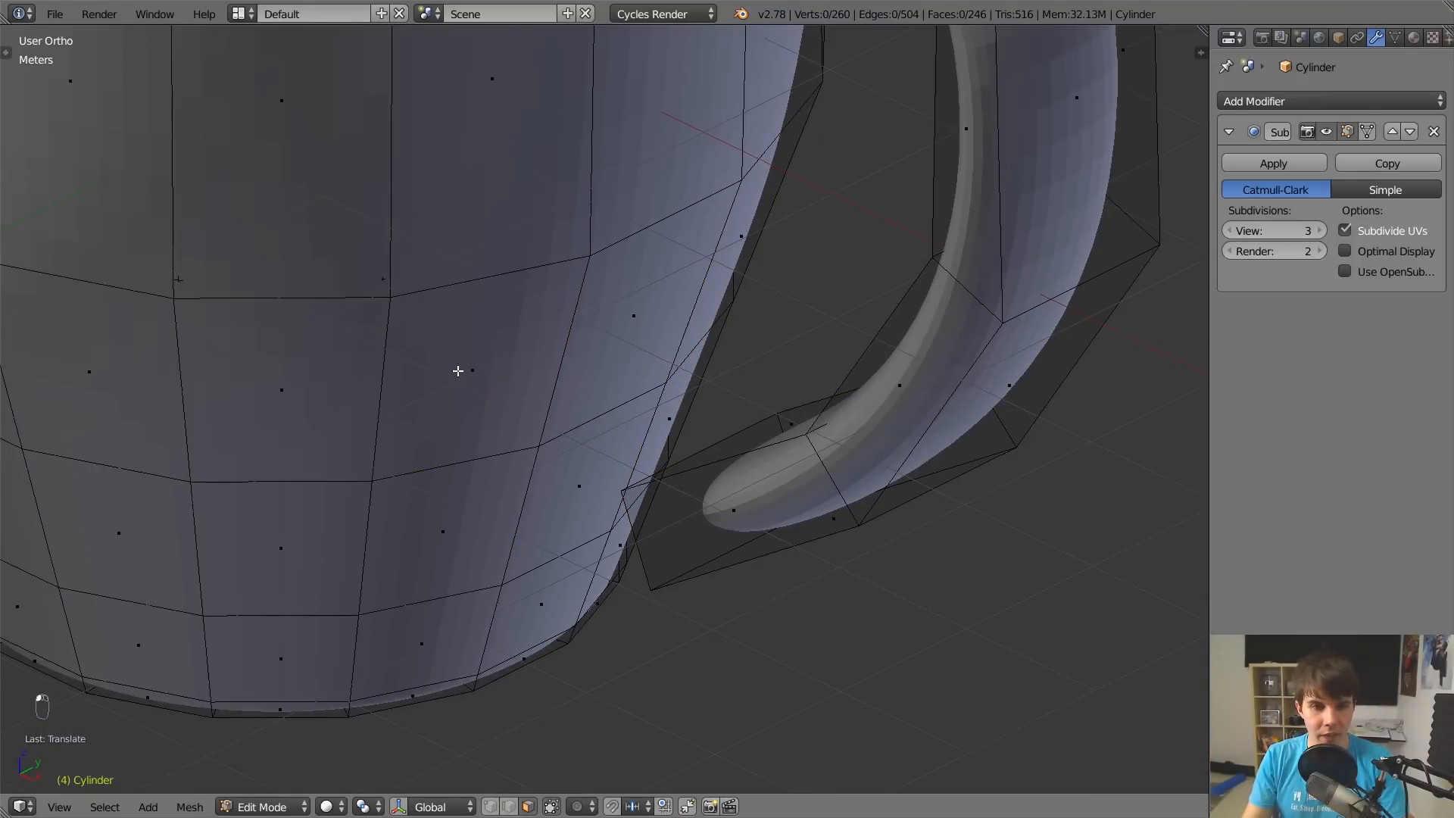
right_click(318, 386)
right_click(462, 370)
right_click(294, 208)
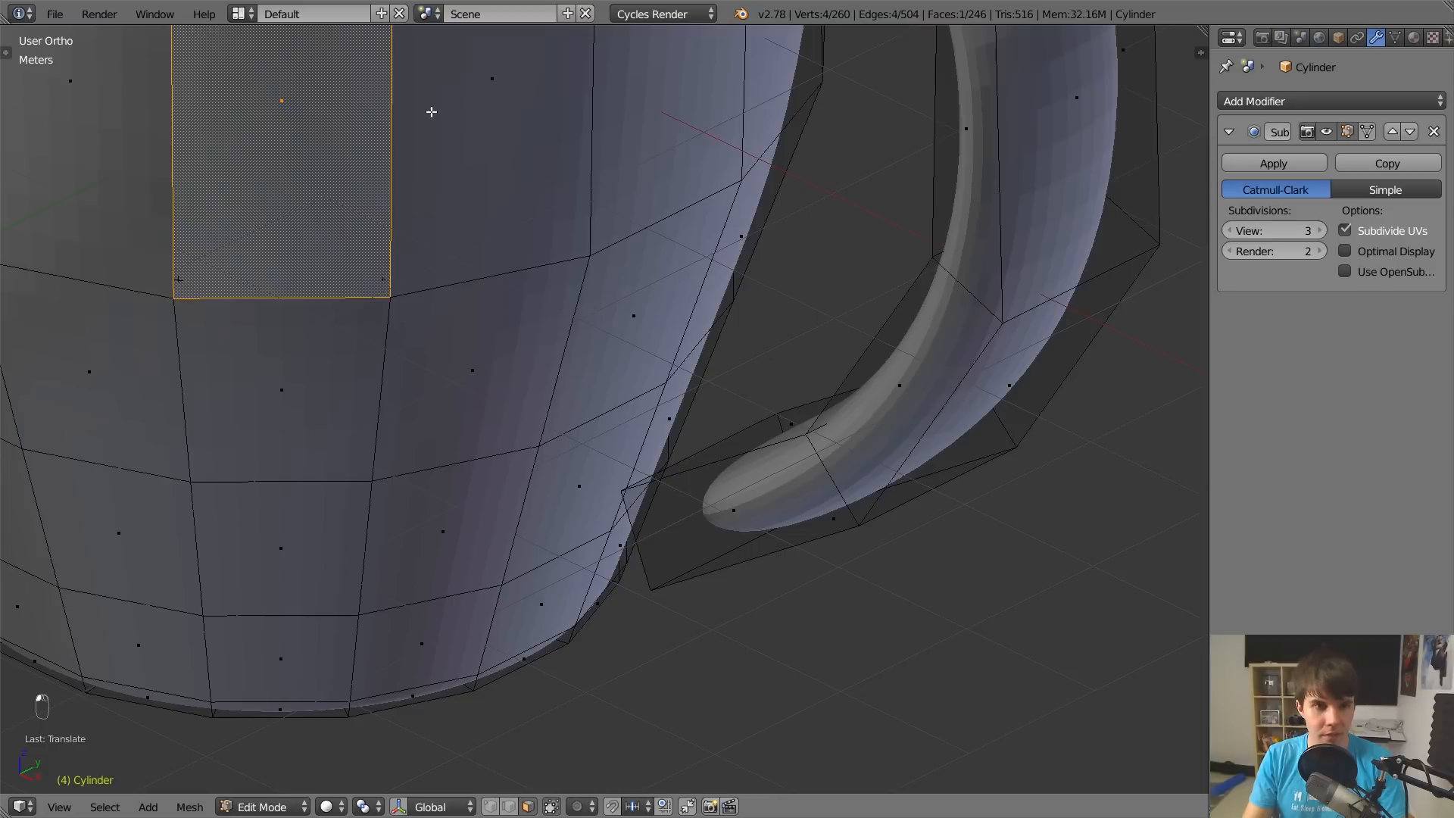
right_click(432, 112)
Fill a face between the two upper vertices of the handle's free end and the two matching wall vertices.
left_click(490, 806)
right_click(621, 491)
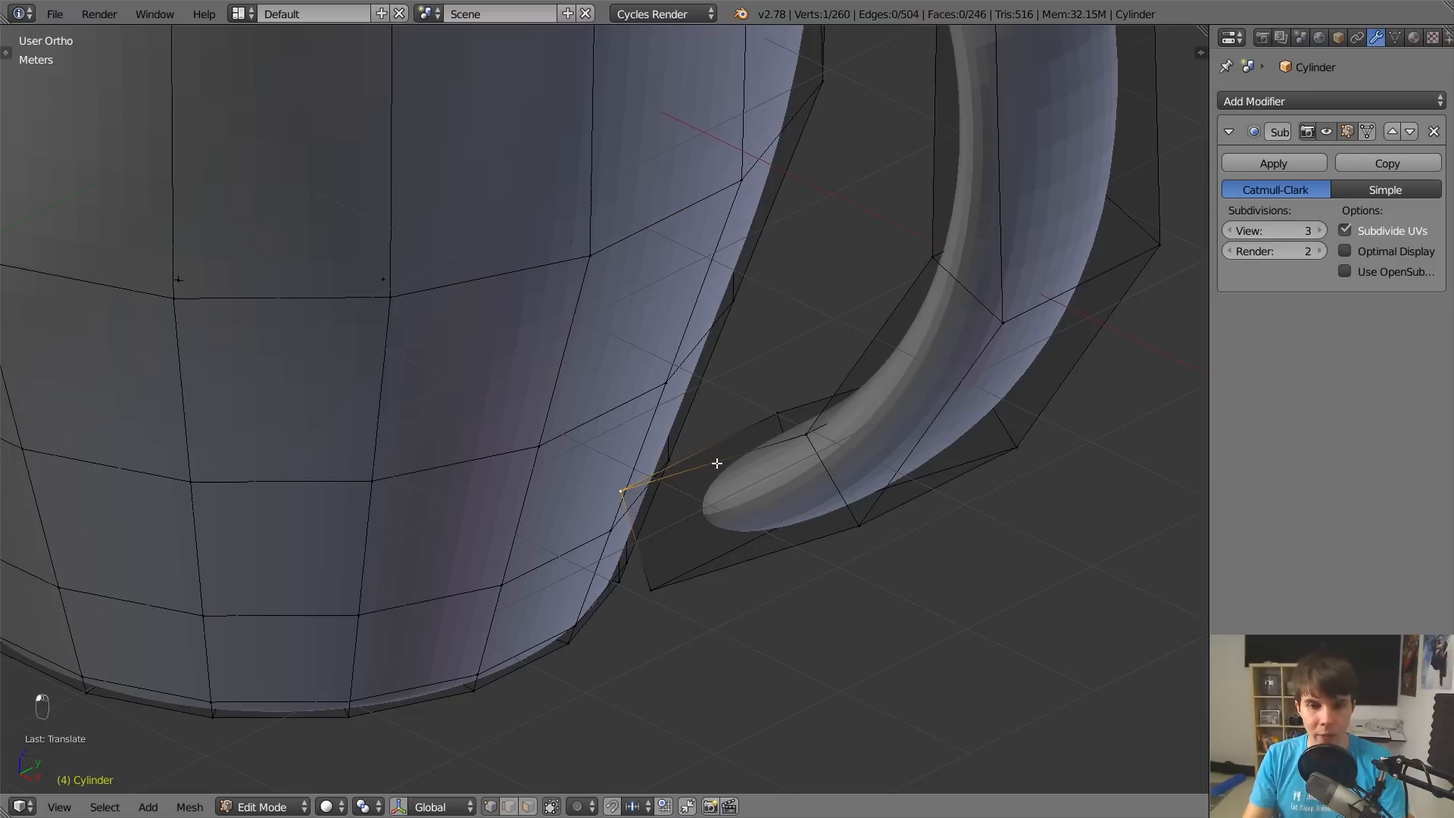
right_click(670, 384, "shift")
right_click(541, 443, "shift")
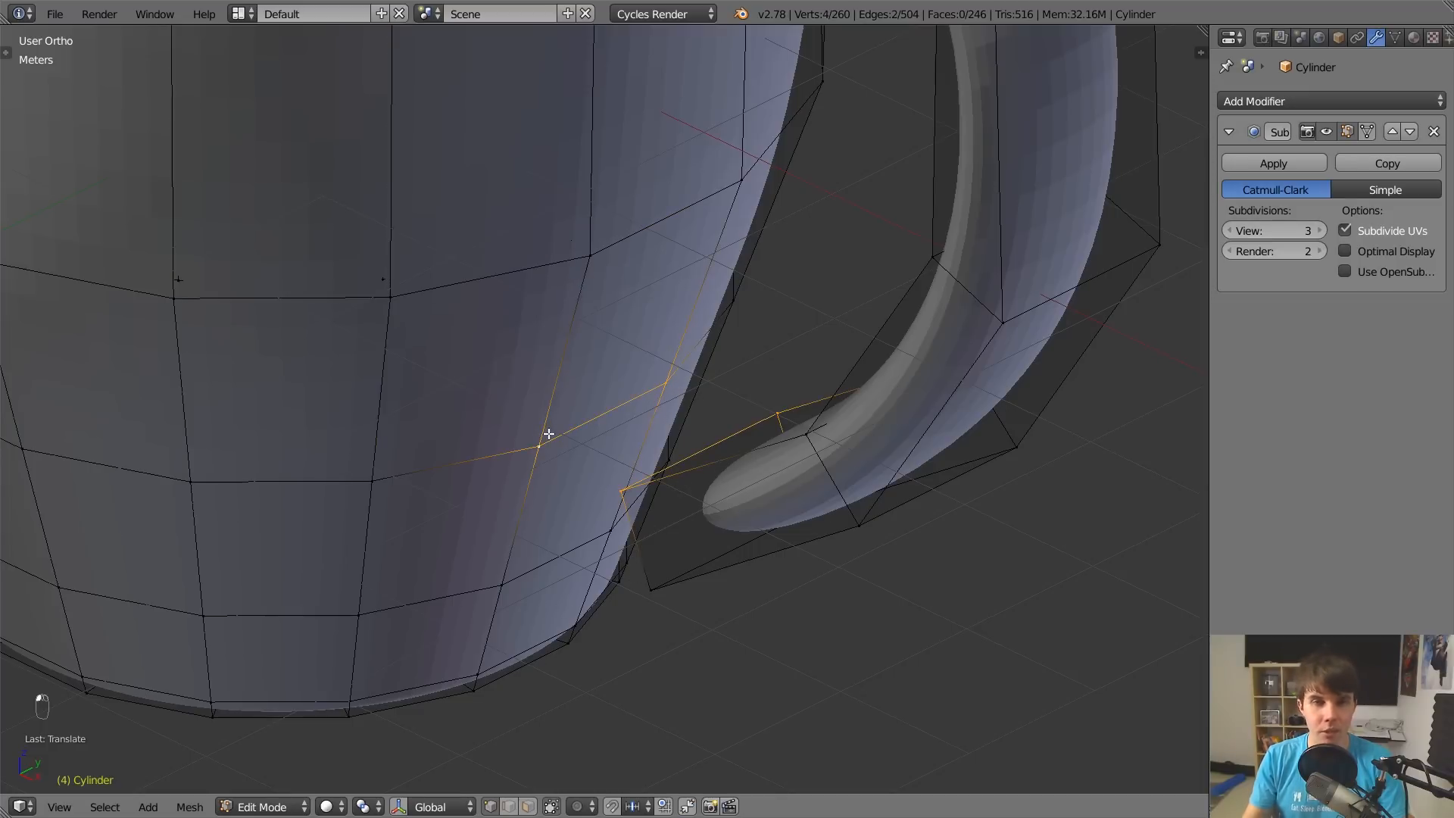
scroll(605, 493, "up", 2)
middle_click_drag(605, 493, 655, 505)
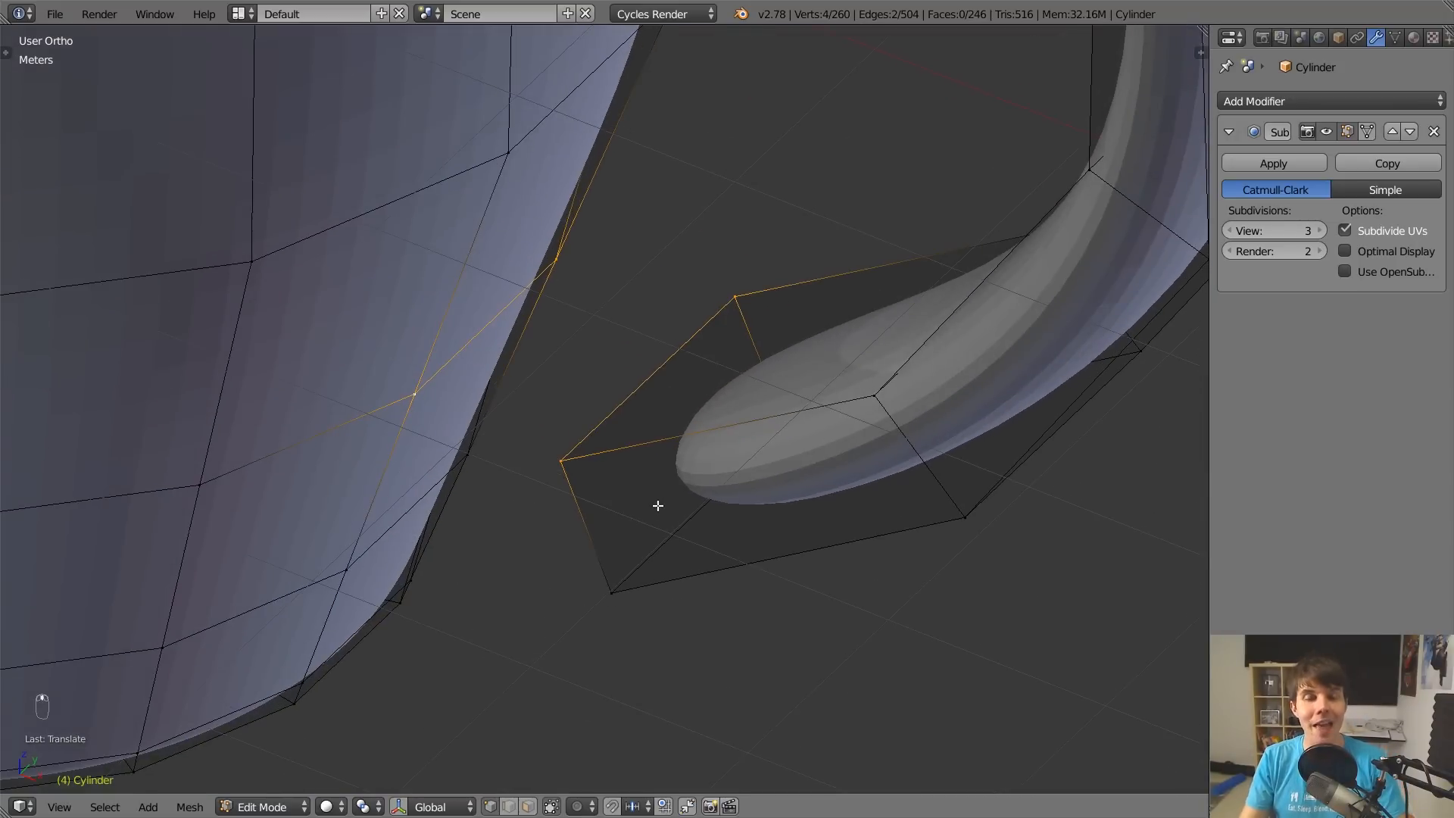
key("f")
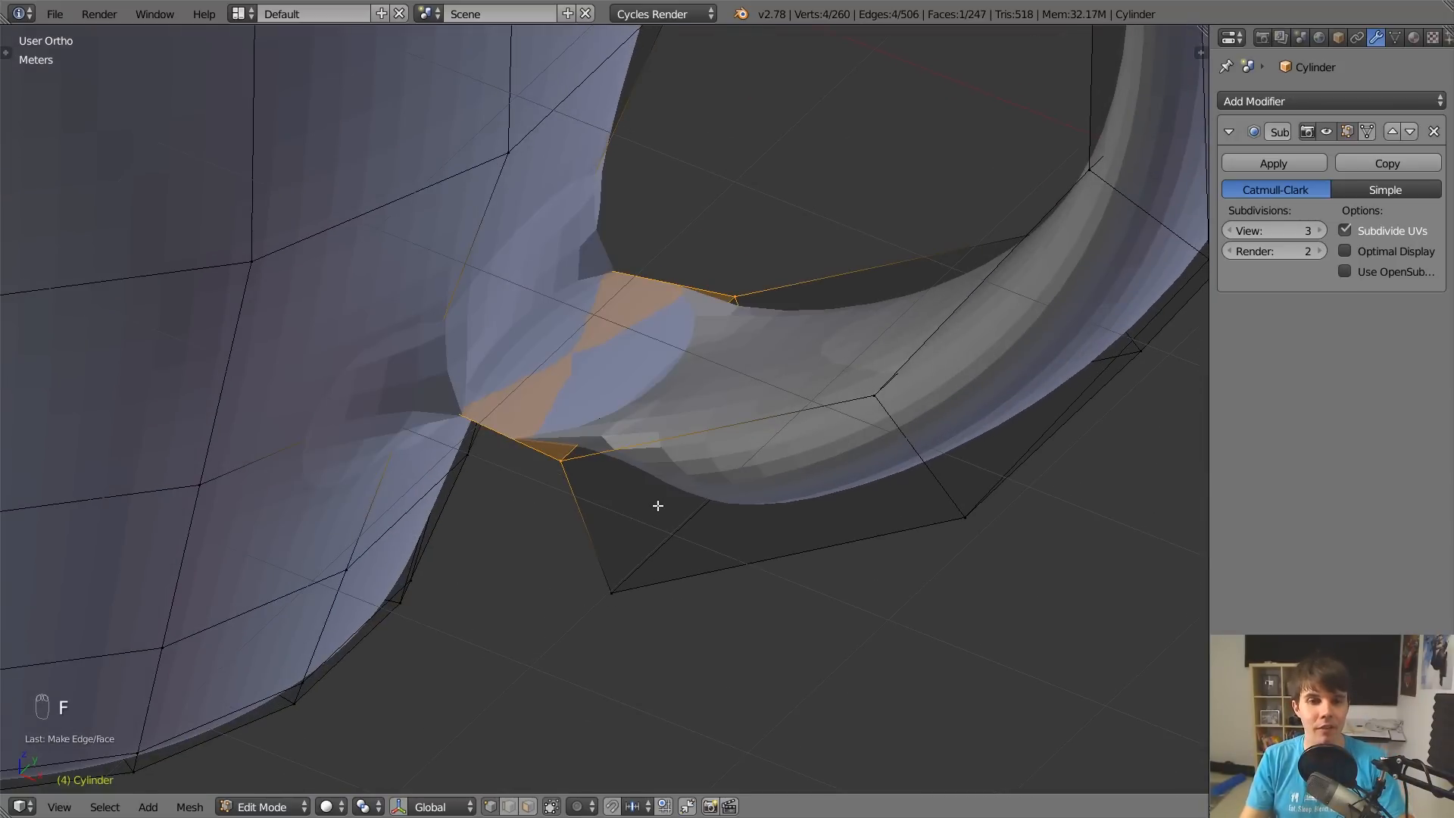
Examine the new upper bridging face in wireframe and solid shading, and select face loops around the handle.
middle_click_drag(657, 505, 636, 487)
key("z")
scroll(631, 401, "up", 3)
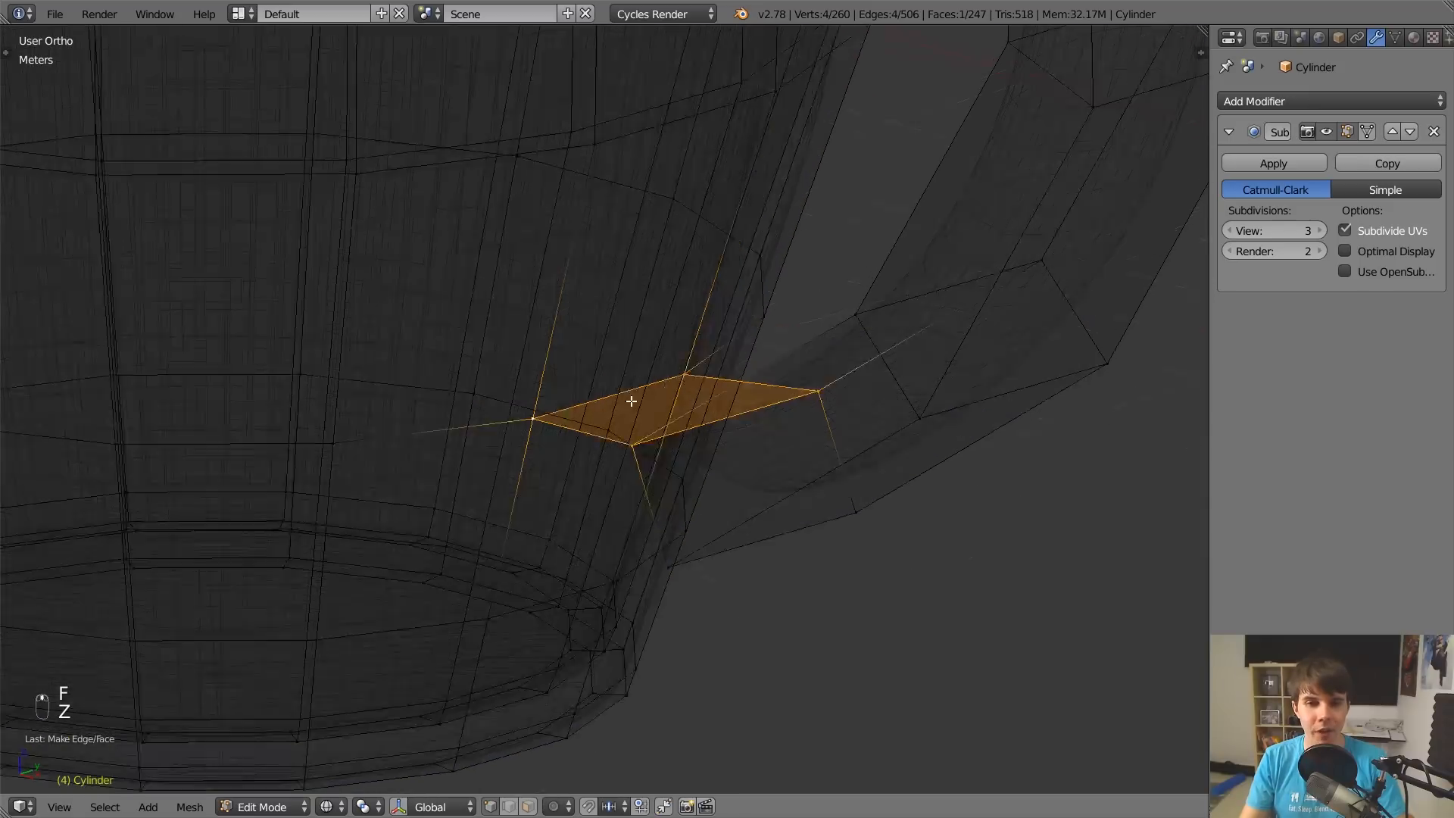
scroll(631, 402, "down", 3)
mouse_move(632, 401)
middle_mouse_down()
mouse_move(684, 448)
mouse_move(805, 429)
mouse_move(842, 397)
middle_mouse_up()
key("z")
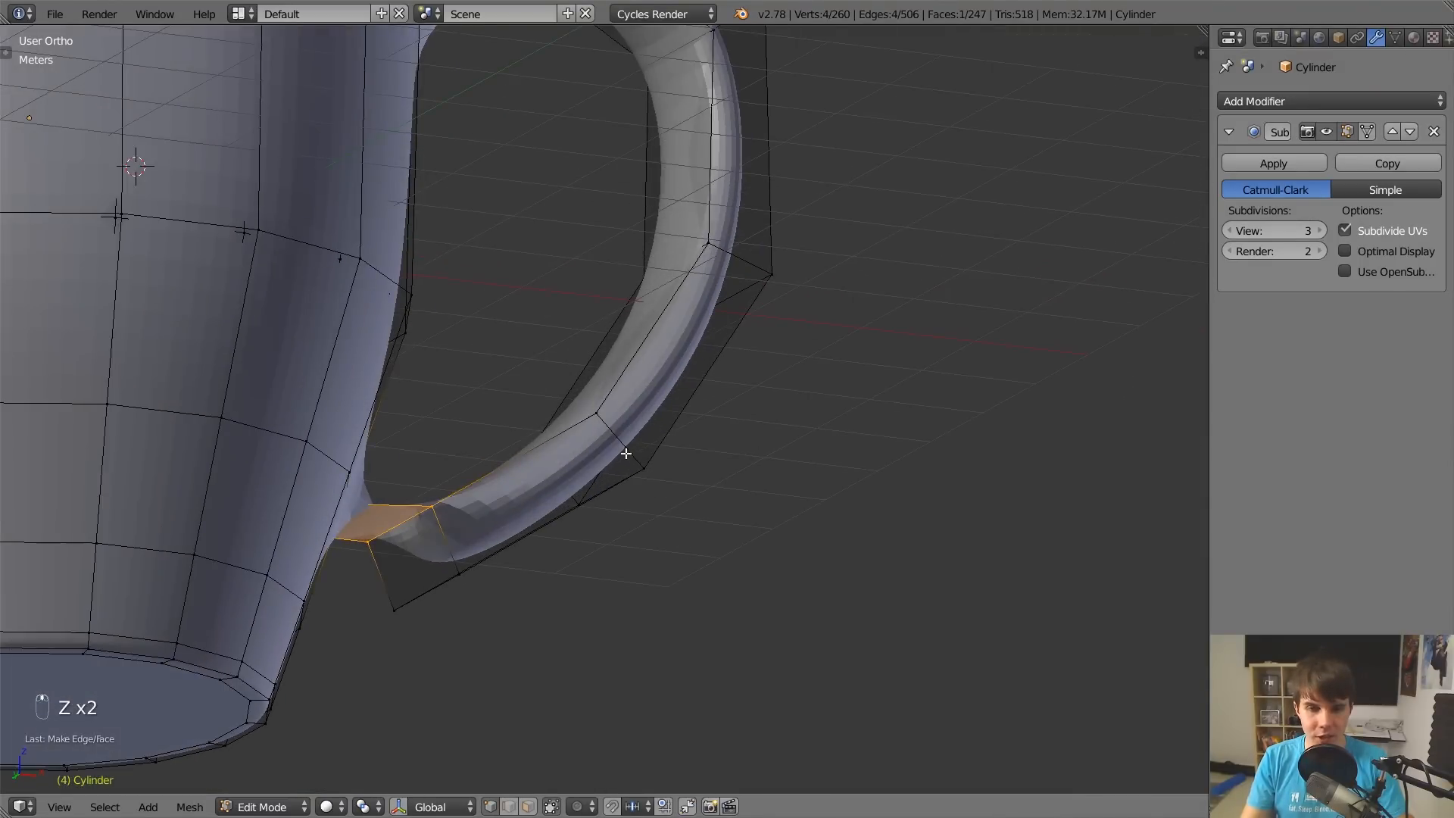
left_click(529, 806)
right_click(627, 437, "alt")
scroll(628, 438, "down", 3)
mouse_move(627, 438)
middle_mouse_down()
mouse_move(578, 422)
mouse_move(650, 388)
mouse_move(675, 416)
mouse_move(740, 308)
mouse_move(630, 447)
middle_mouse_up()
scroll(578, 422, "up", 3)
scroll(740, 308, "up", 2)
Fill a side face between the handle's end and the matching vertical wall edge of the lower joint.
left_click(489, 806)
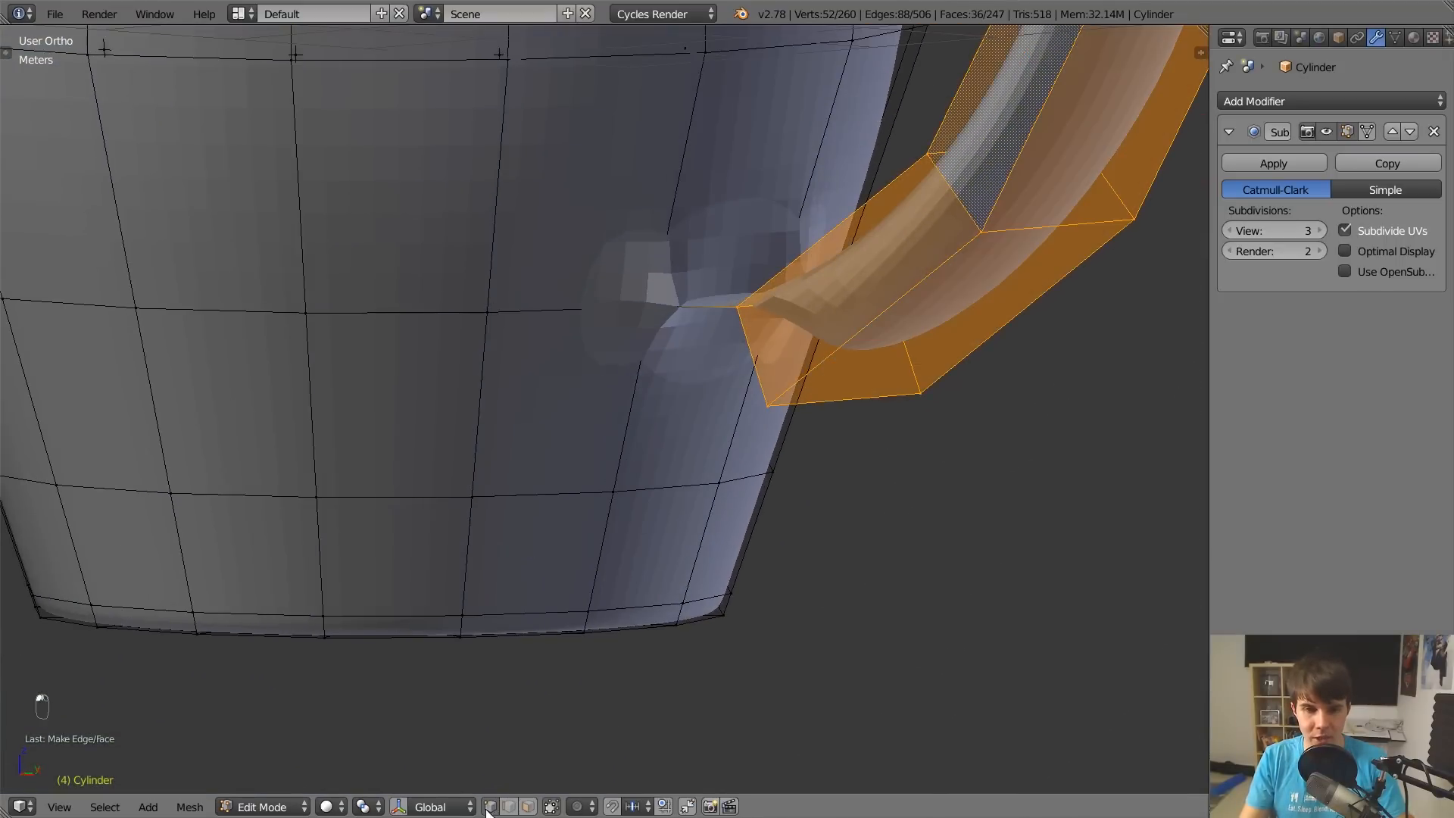
right_click(629, 474)
key("z")
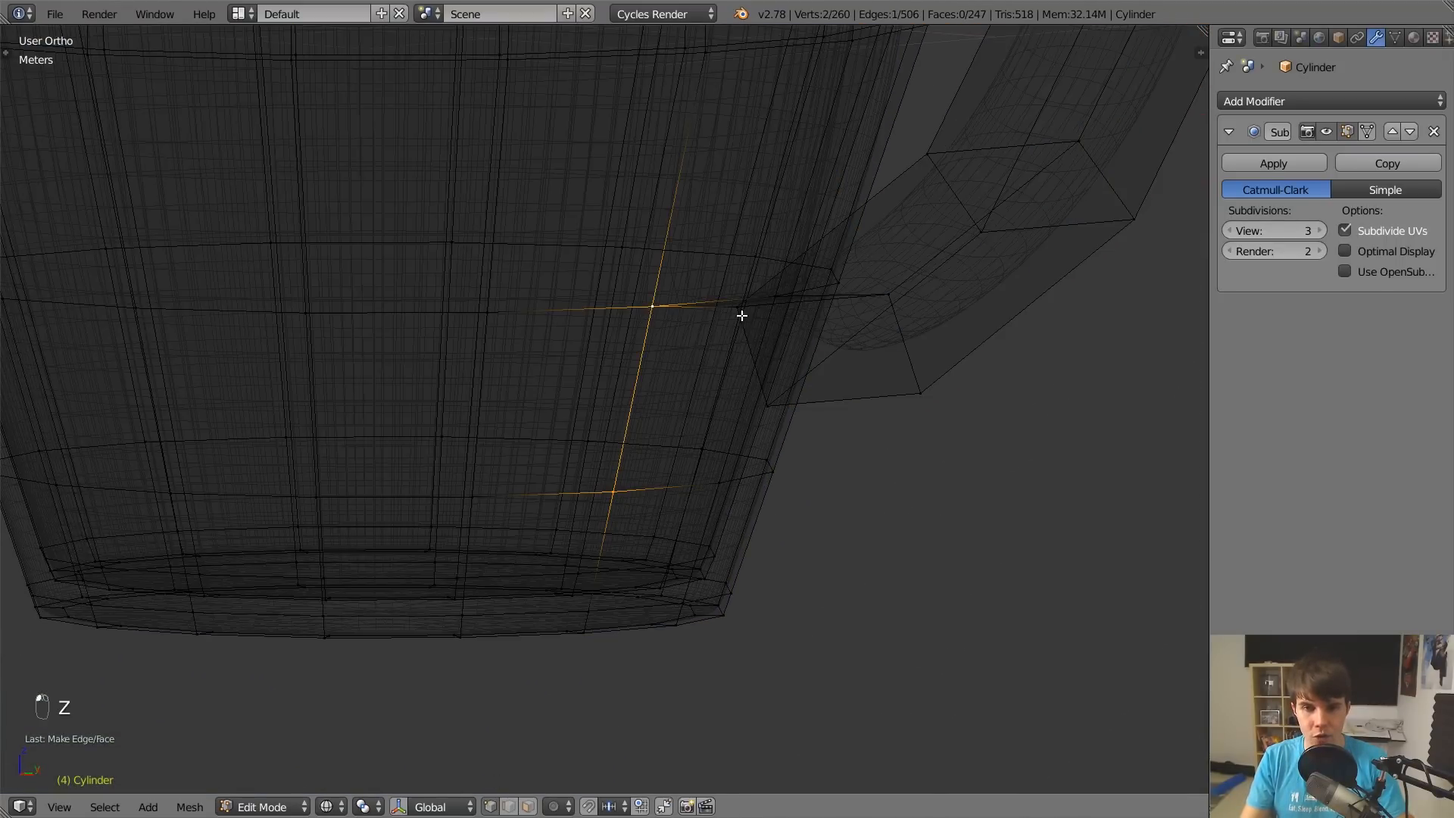
key("z")
mouse_move(743, 419)
middle_mouse_down()
mouse_move(770, 386)
mouse_move(762, 338)
mouse_move(795, 470)
mouse_move(852, 440)
middle_mouse_up()
key("f")
Clear the selection and select the face loop running along the outer side of the handle.
key("a")
key("l")
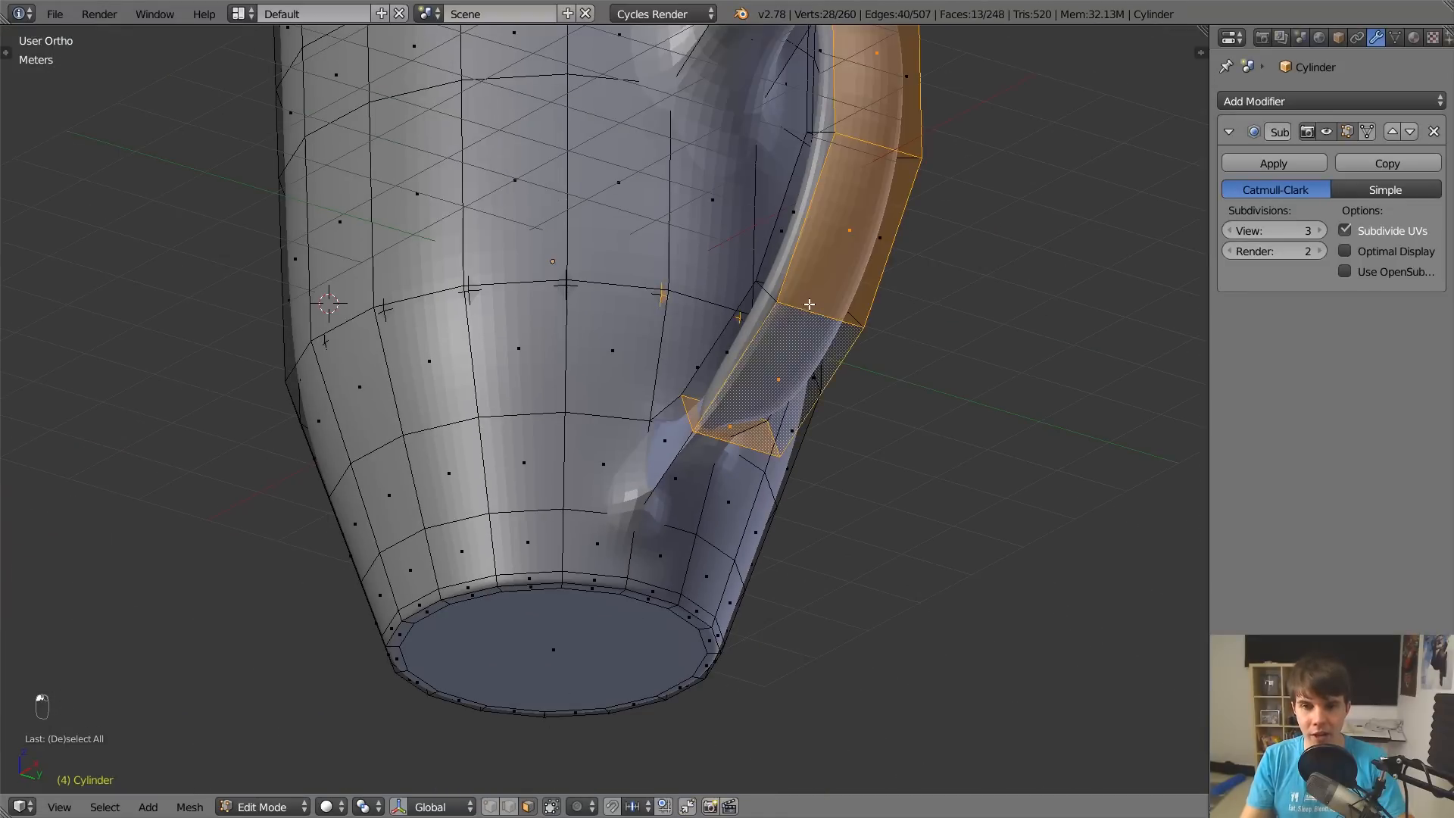
middle_click_drag(823, 277, 788, 302)
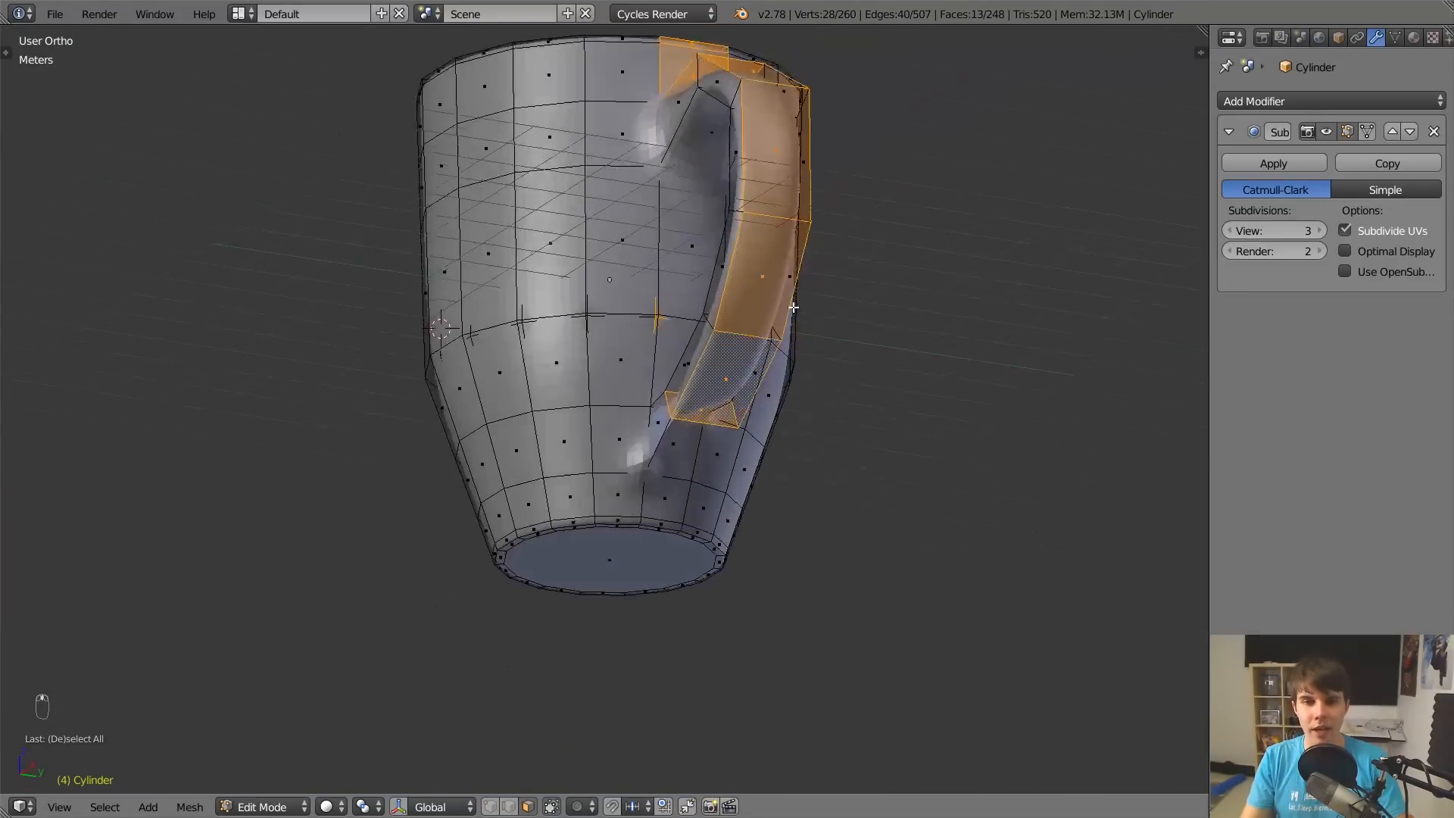
scroll(695, 523, "up", 3)
Fill the underside of the lower joint with a face between the handle end's bottom edge and the wall edge.
left_click(491, 807)
middle_click_drag(850, 444, 692, 308, "shift")
scroll(692, 308, "up", 2)
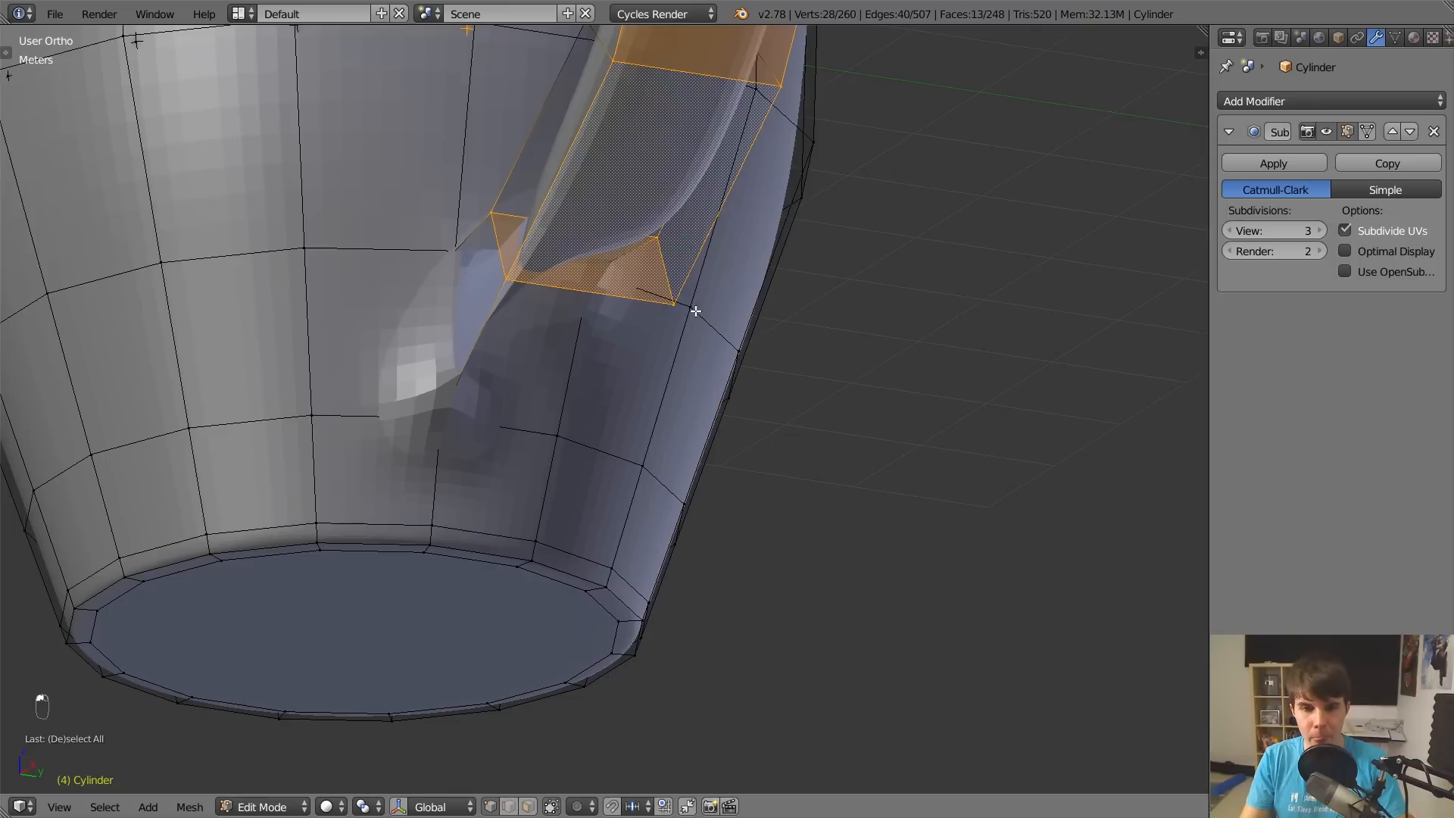
left_click(674, 307)
left_click(500, 274)
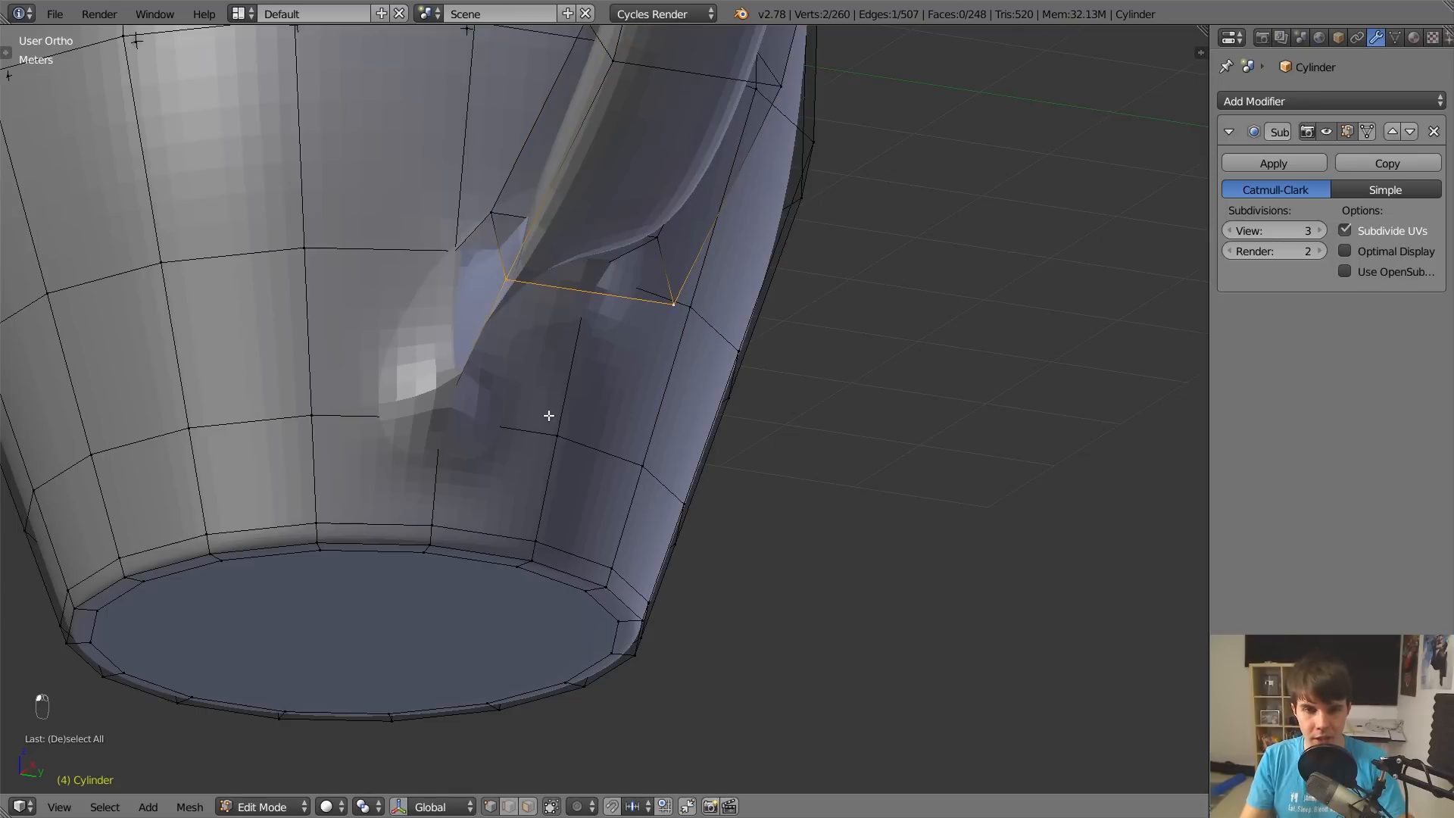
key("z")
key("z")
key("f")
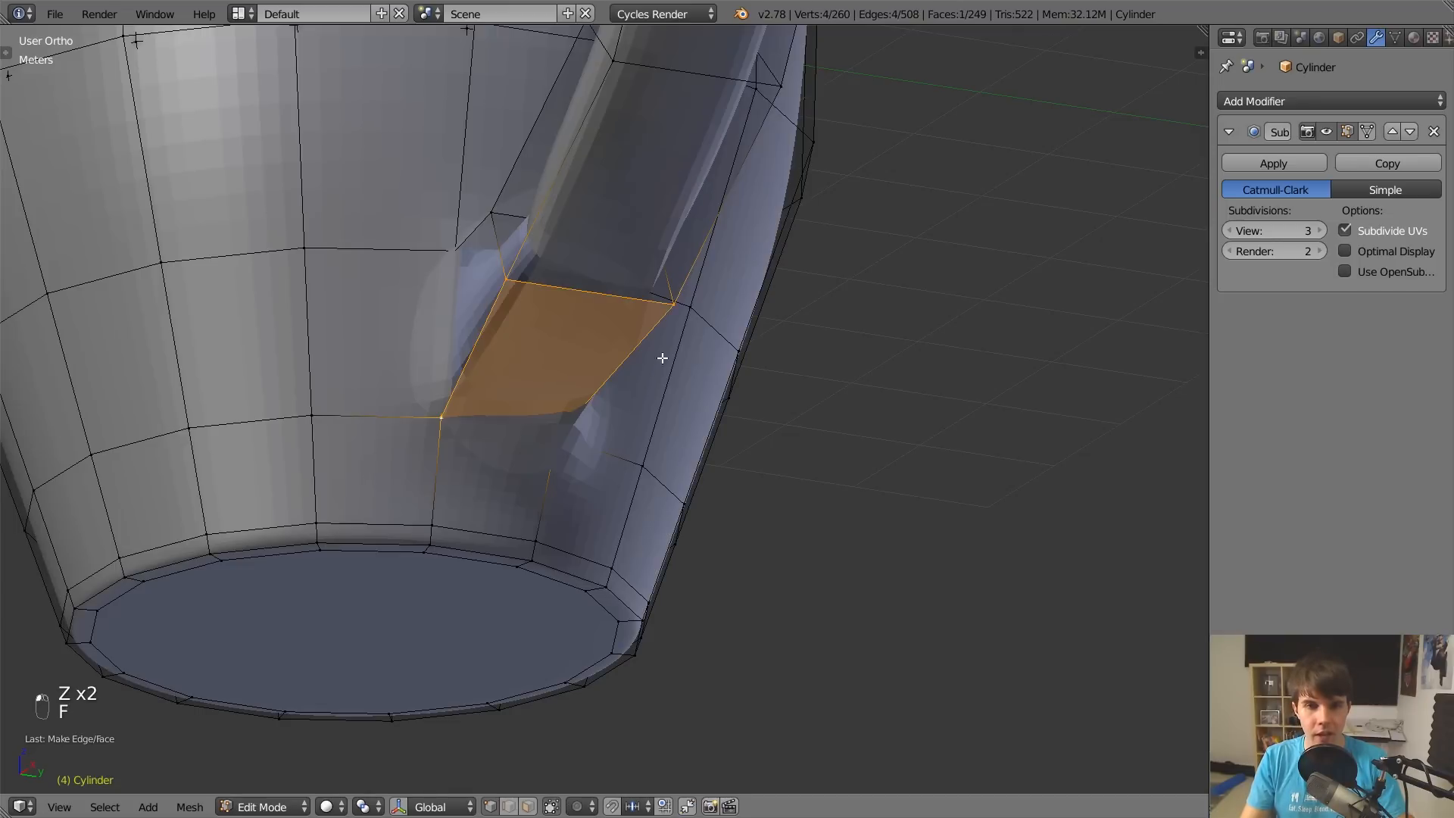
Select the four vertices around the remaining open side of the lower joint and fill it with a face.
middle_click_drag(666, 357, 645, 260)
left_click(729, 189)
key("z")
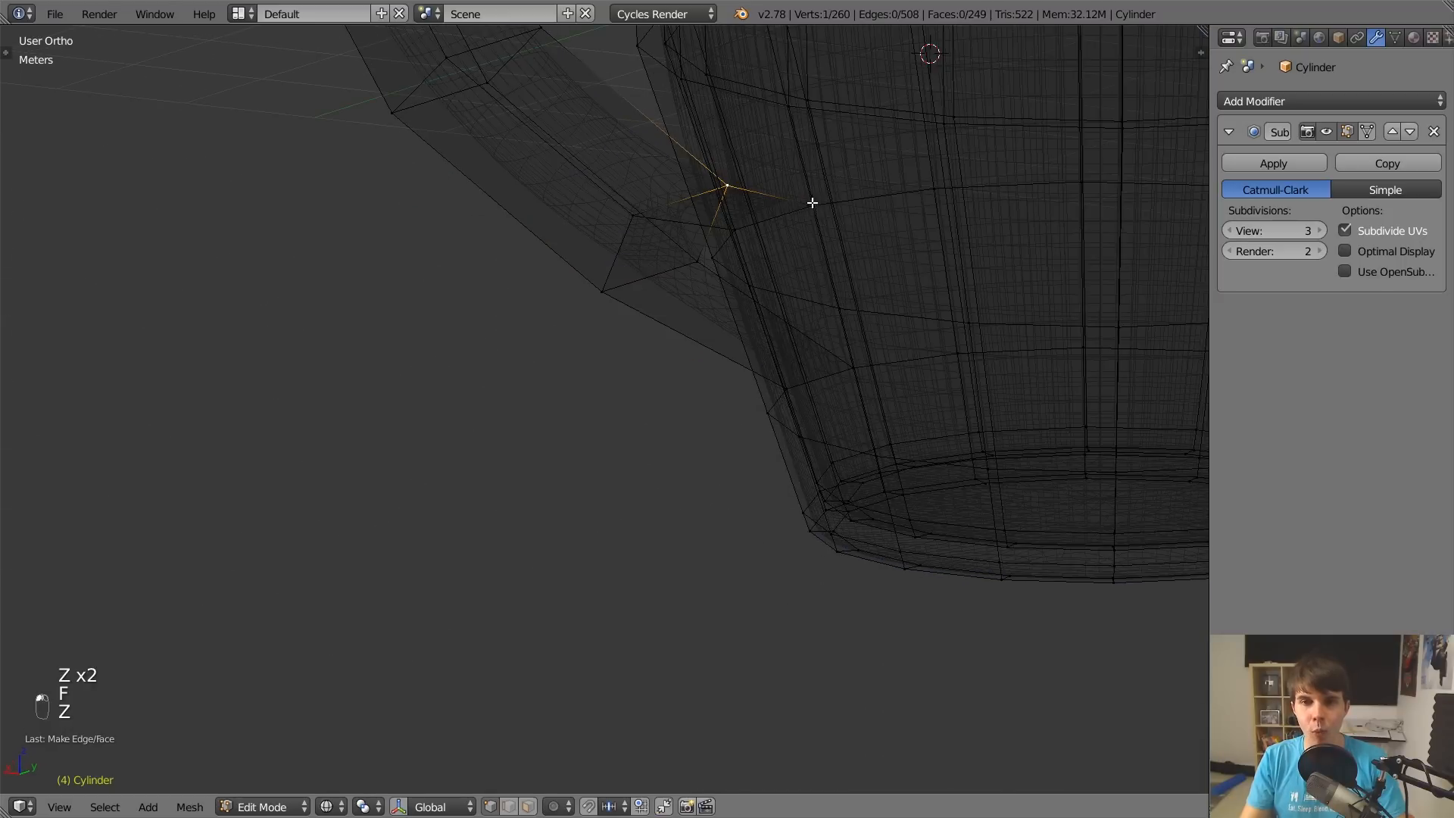
left_click(811, 203)
left_click(854, 368, "shift")
left_click(728, 187, "shift")
key("z")
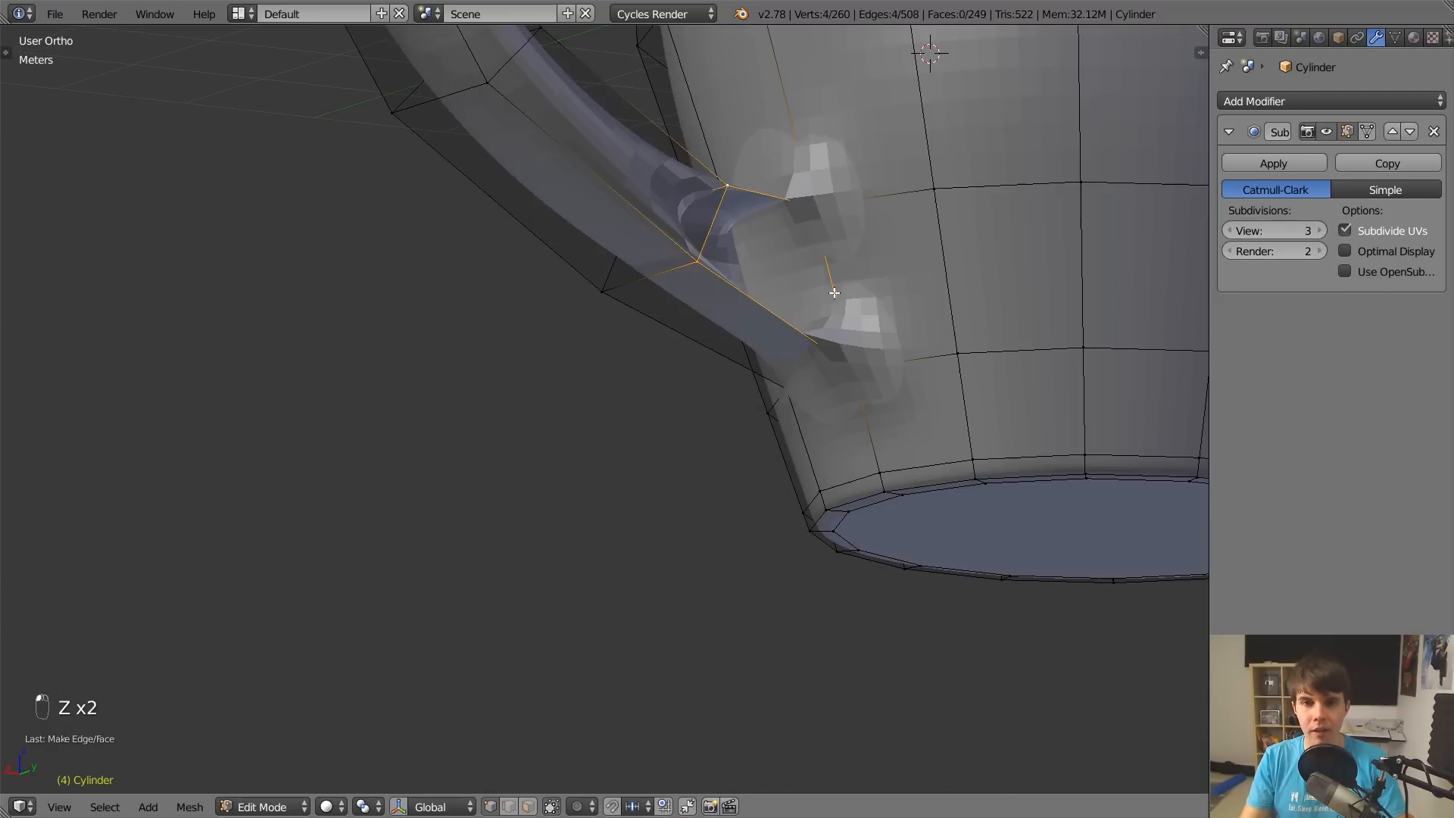
key("f")
Check the joined handle in object mode, and in edit mode recalculate the normals of the whole mesh.
key("Tab")
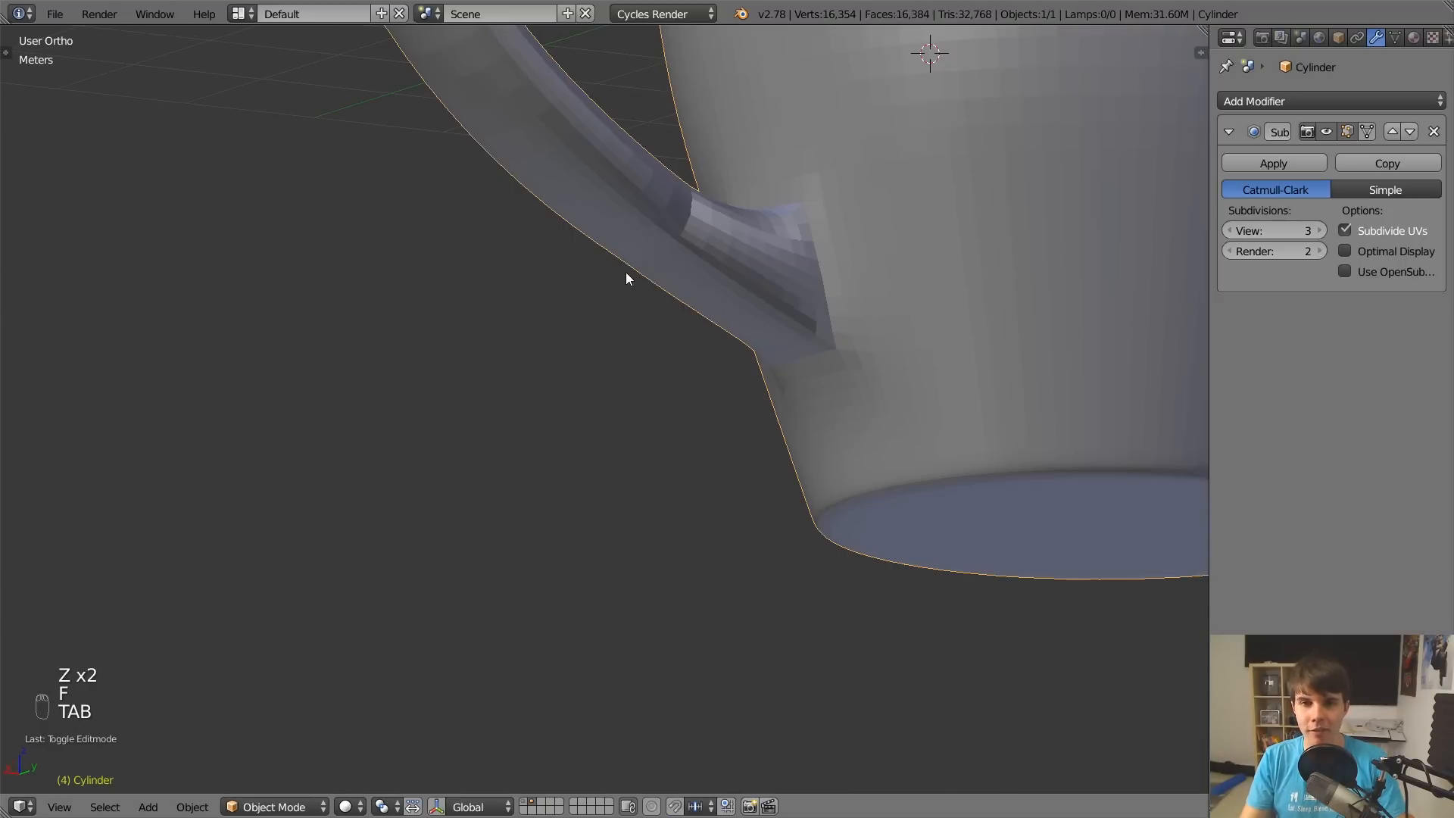
middle_click_drag(625, 279, 684, 413)
scroll(586, 337, "up", 2)
key("Tab")
key("a")
key("a")
key("a")
key("a")
key("t")
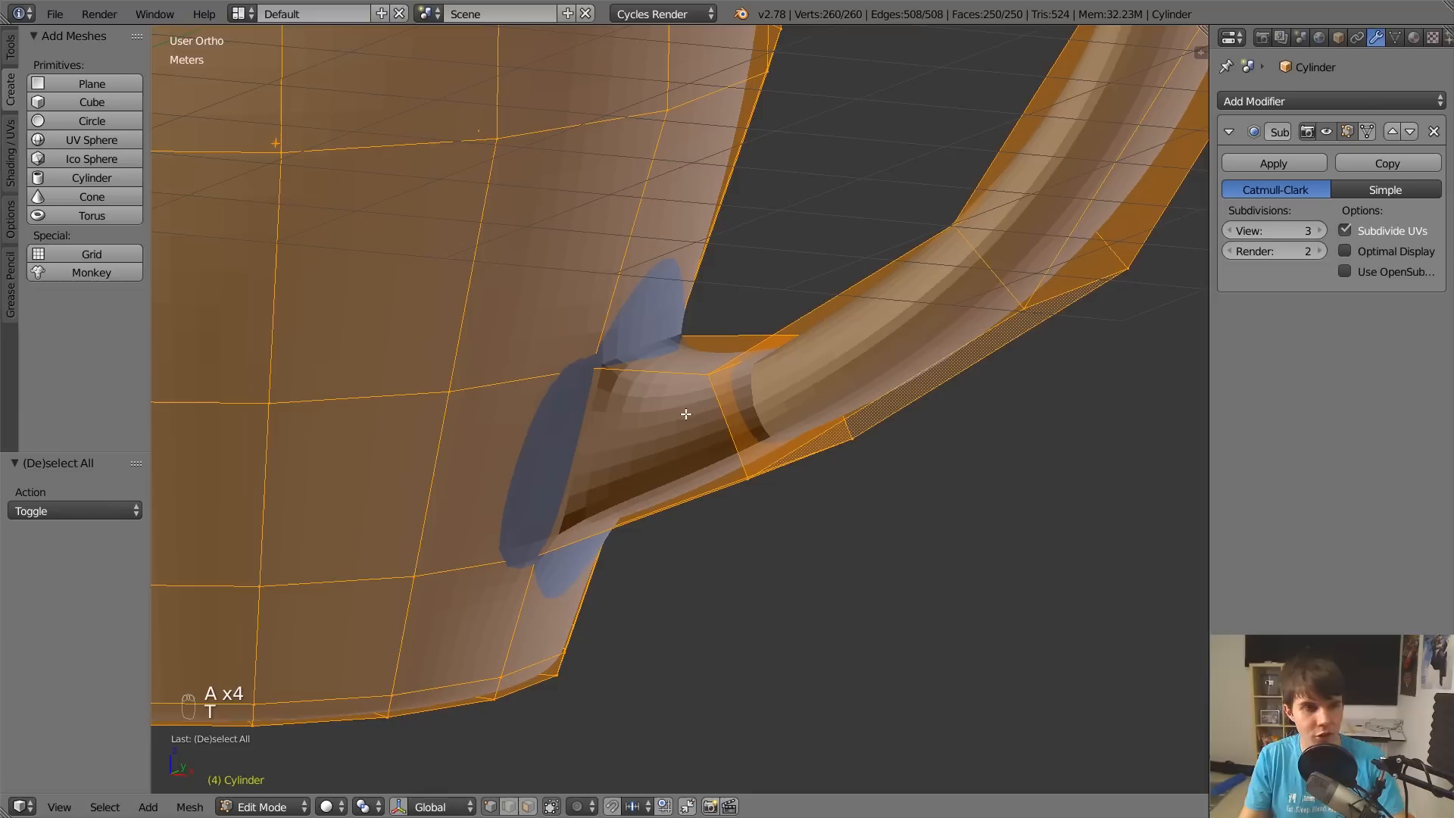
left_click(15, 144)
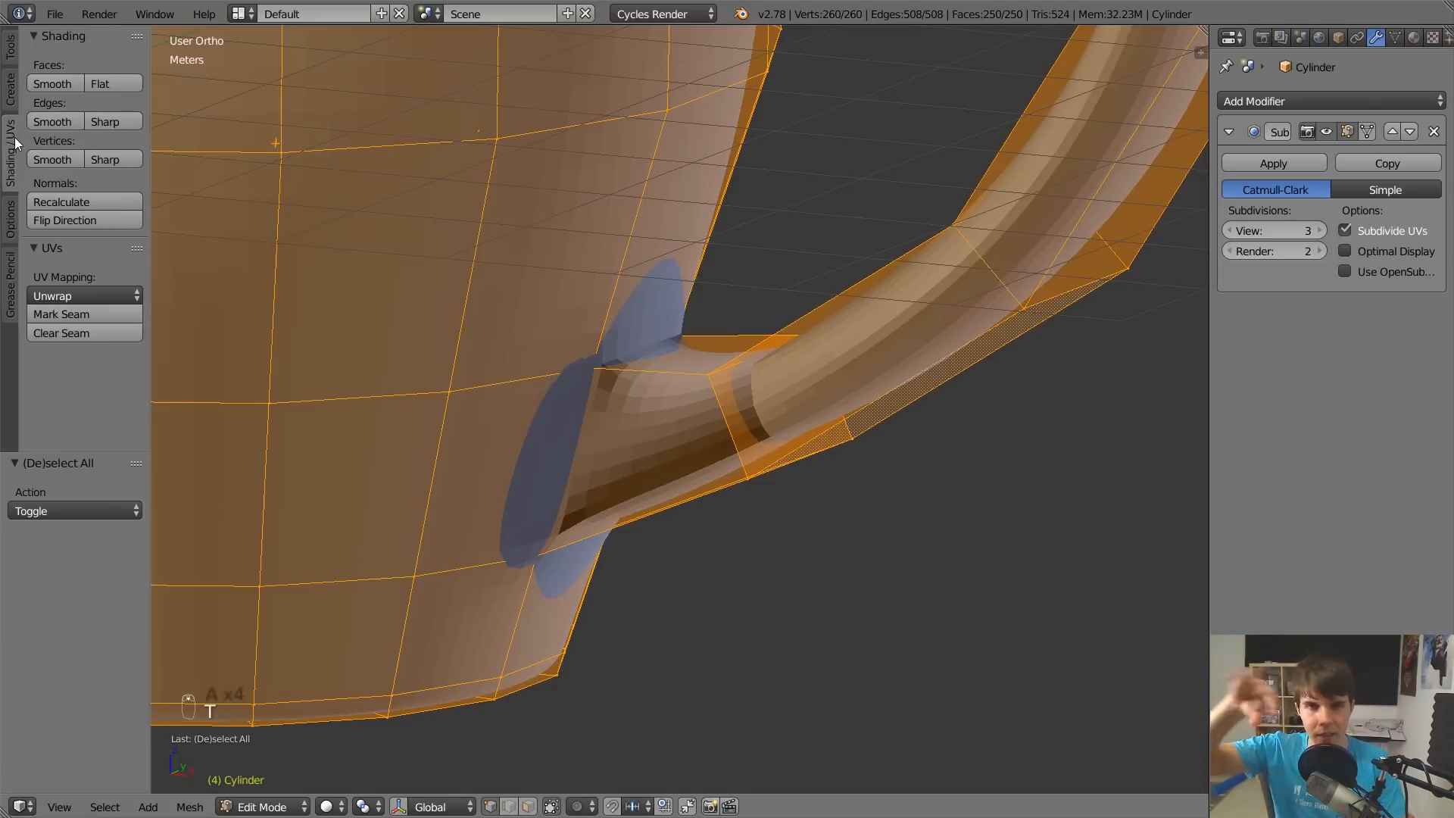
left_click(69, 200)
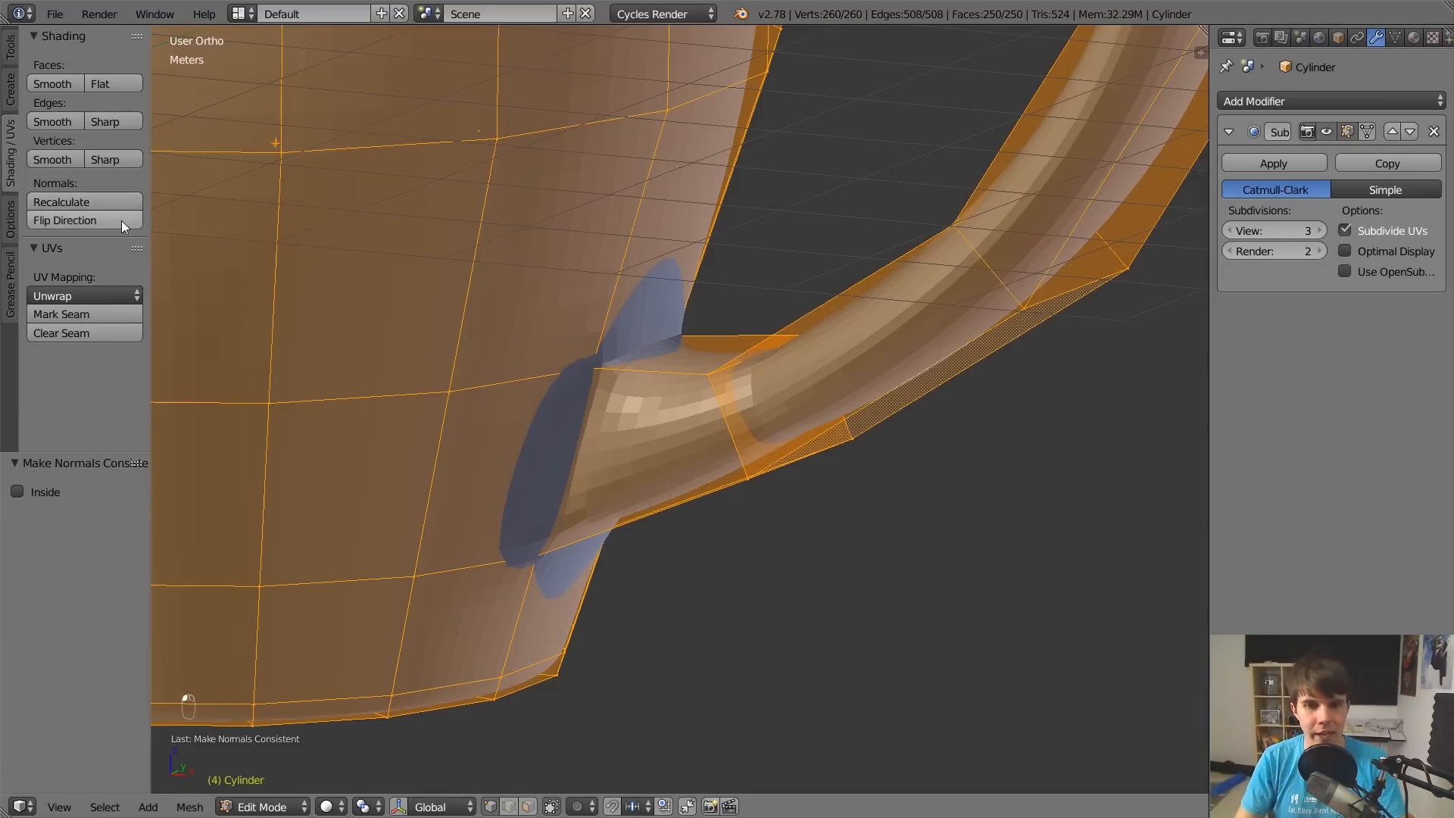
key("t")
View the joint in object mode, and in wireframe edit mode select the four vertices of the handle's old end face inside it.
key("Tab")
middle_click_drag(866, 574, 535, 351)
key("Tab")
key("a")
key("a")
scroll(719, 344, "down", 1)
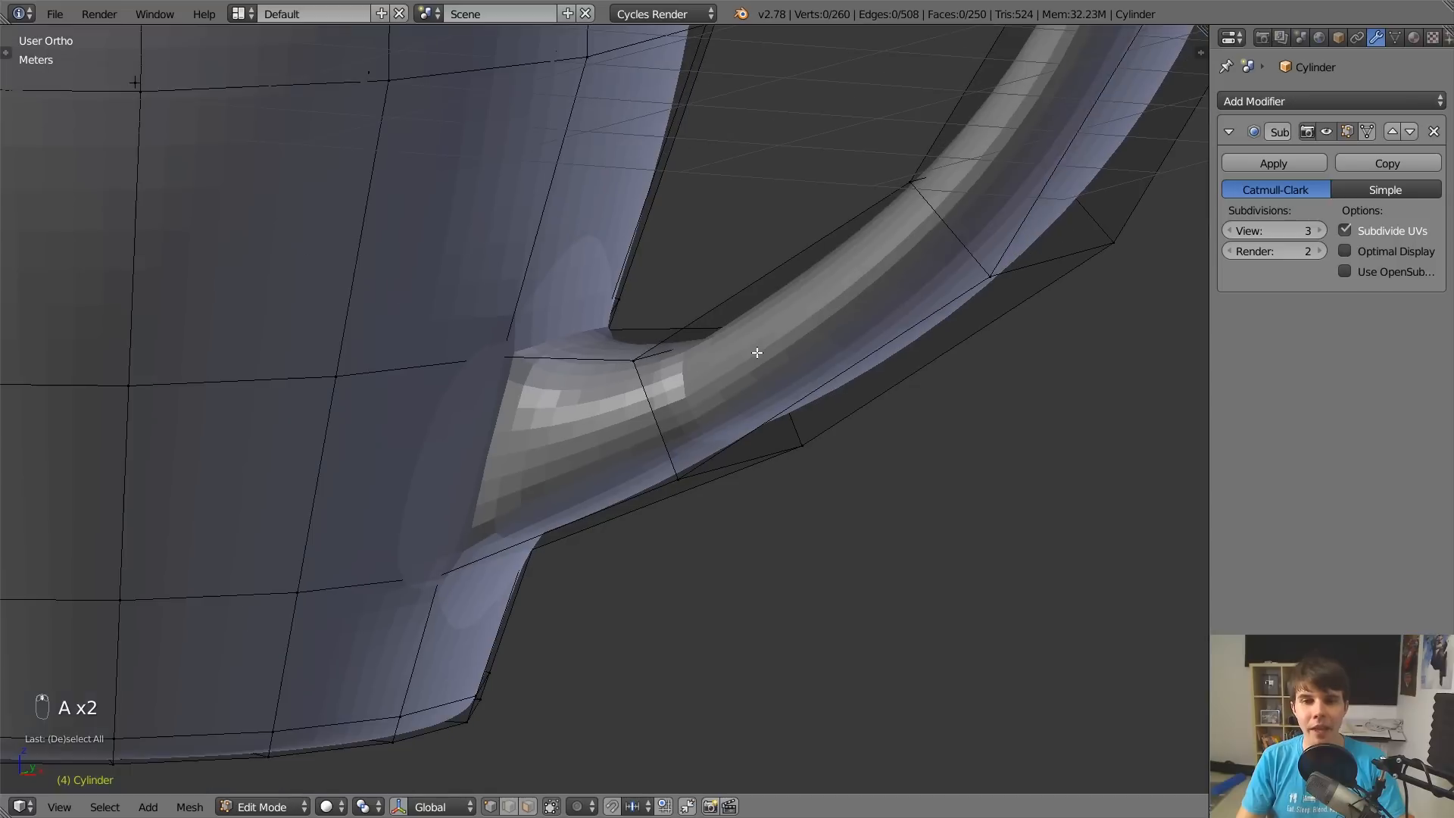
key("z")
left_click(679, 478)
left_click(809, 443, "shift")
left_click(764, 342, "shift")
left_click(643, 356, "shift")
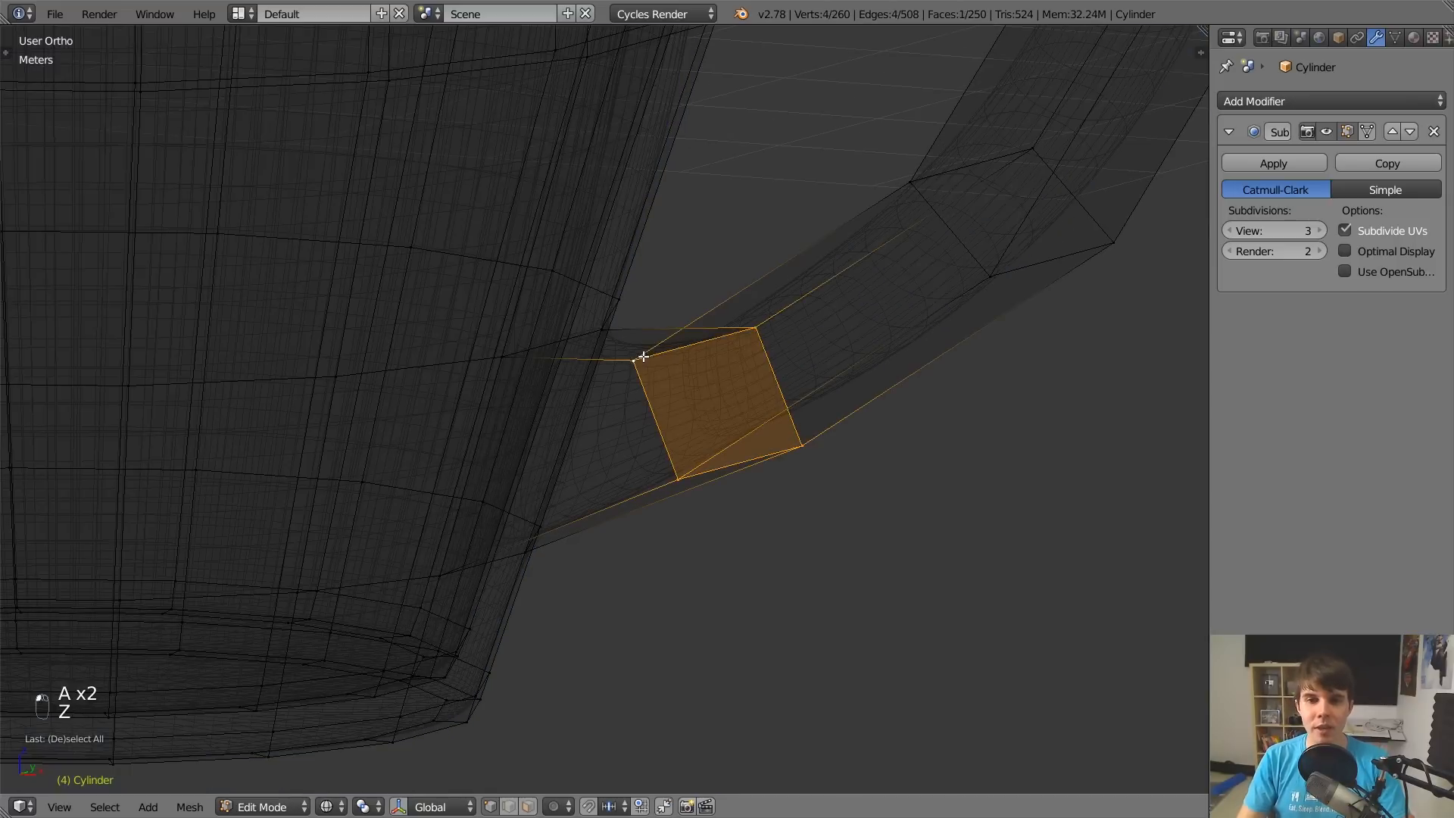
Inspect the lower handle joint in solid shading and perspective, looking inside the hollow handle for the selected internal face.
middle_click_drag(712, 372, 666, 412)
middle_click_drag(771, 353, 733, 399)
scroll(748, 370, "up", 2)
key("z")
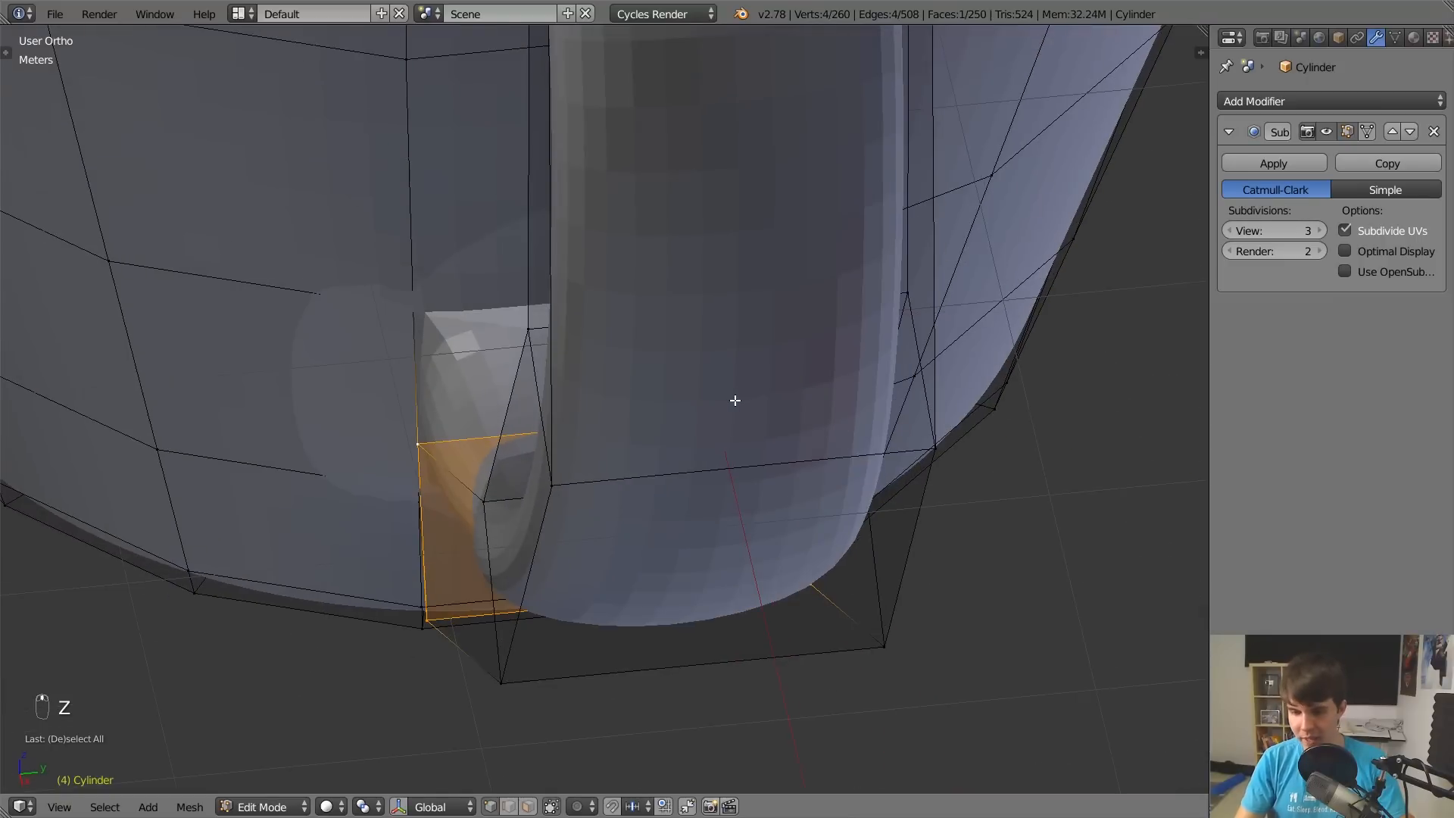
key("KP_3")
scroll(727, 399, "down", 2)
scroll(724, 402, "up", 4)
key("KP_5")
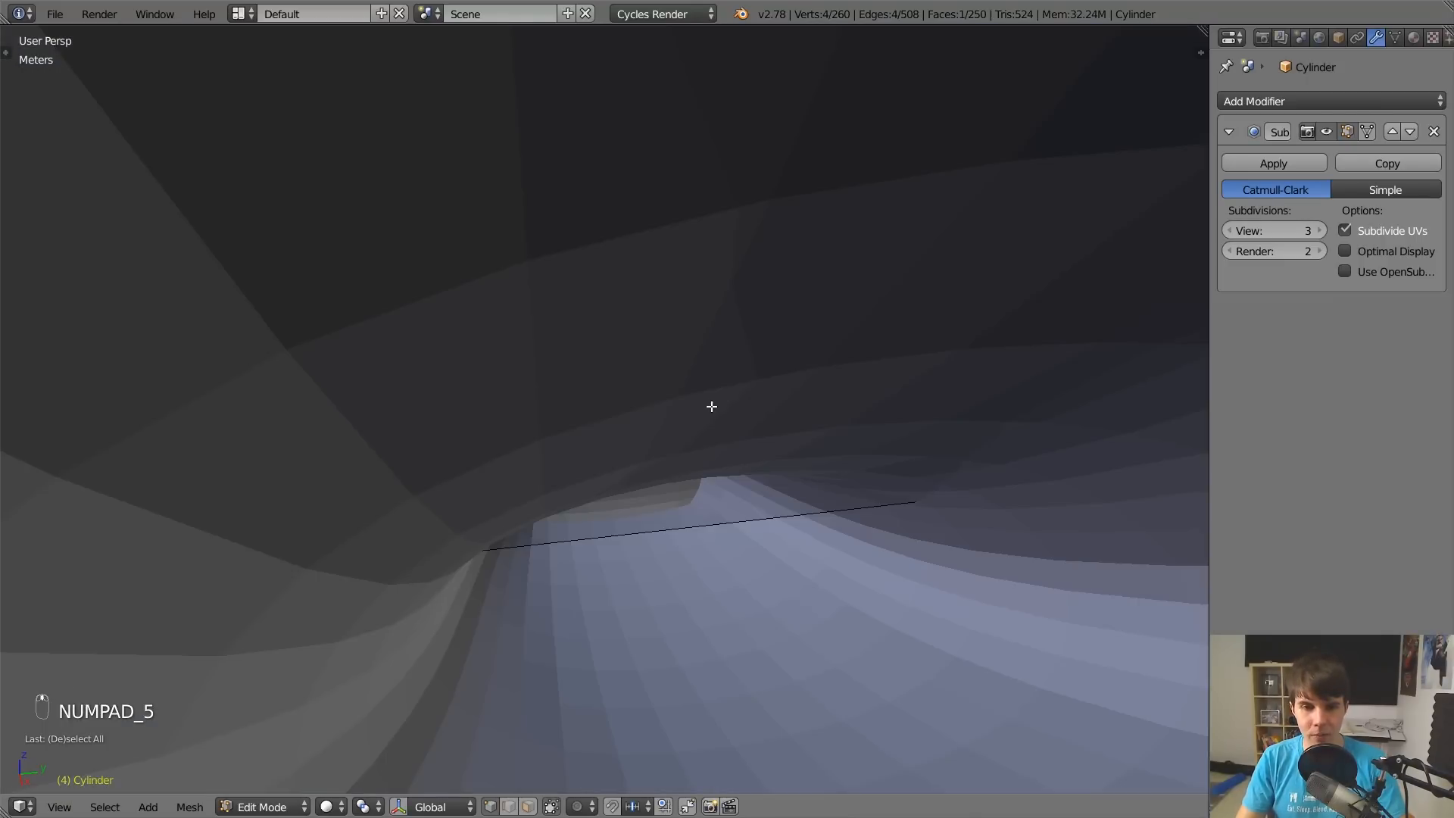
middle_click_drag(712, 406, 692, 402)
scroll(692, 429, "down", 4)
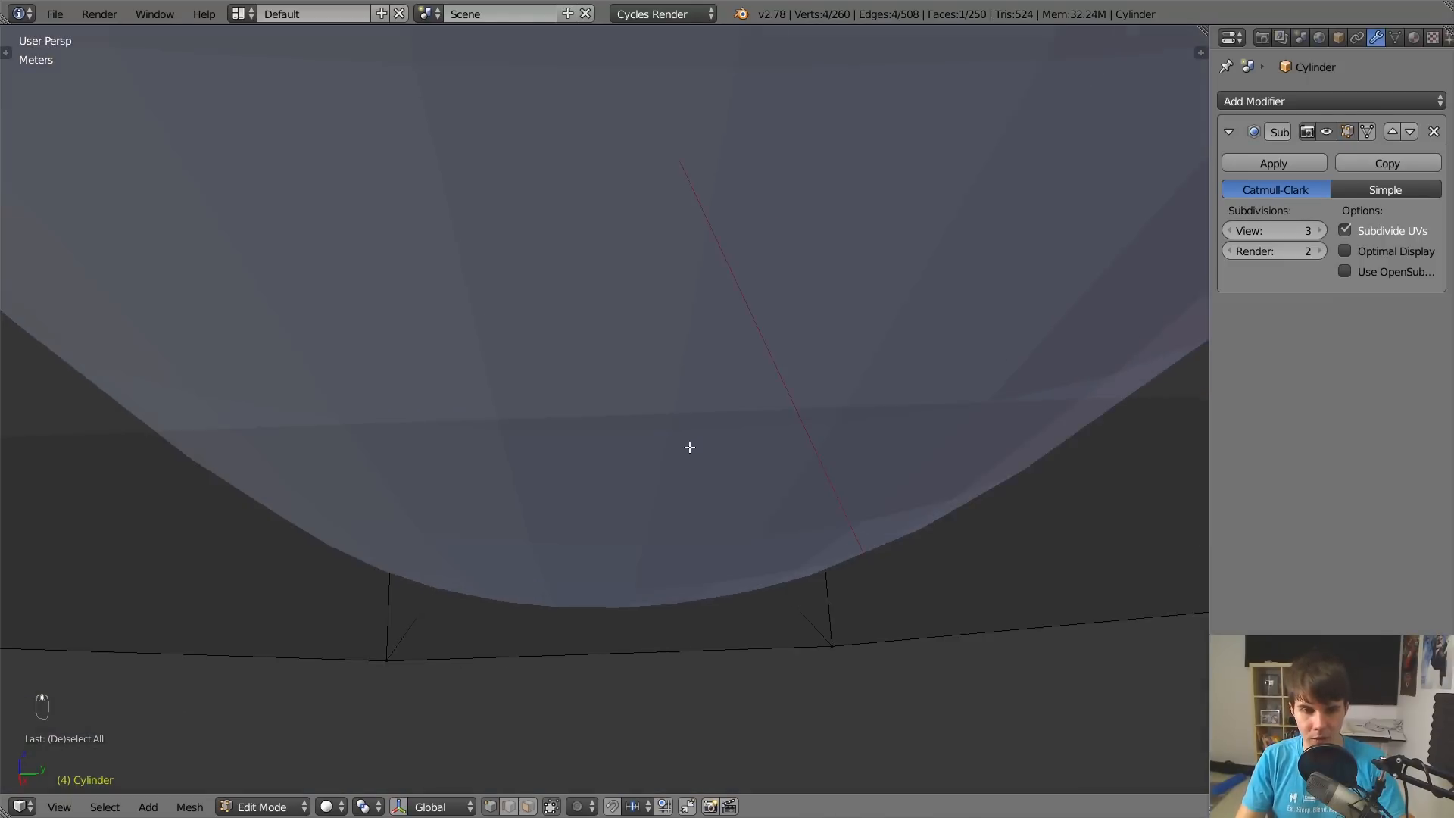
scroll(689, 458, "down", 3)
scroll(686, 492, "up", 4)
scroll(688, 539, "down", 2)
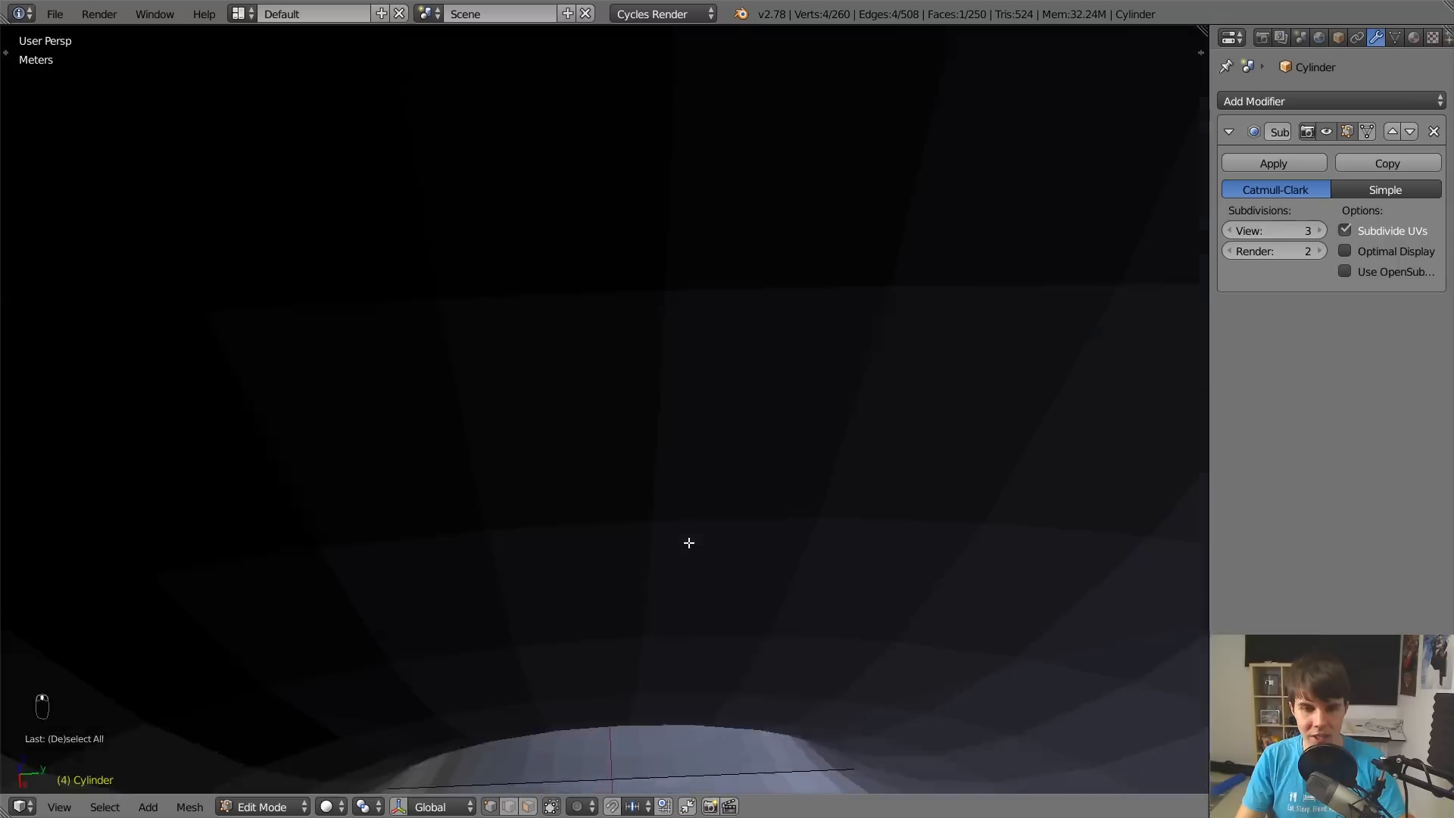
scroll(689, 546, "down", 3)
scroll(690, 578, "down", 3)
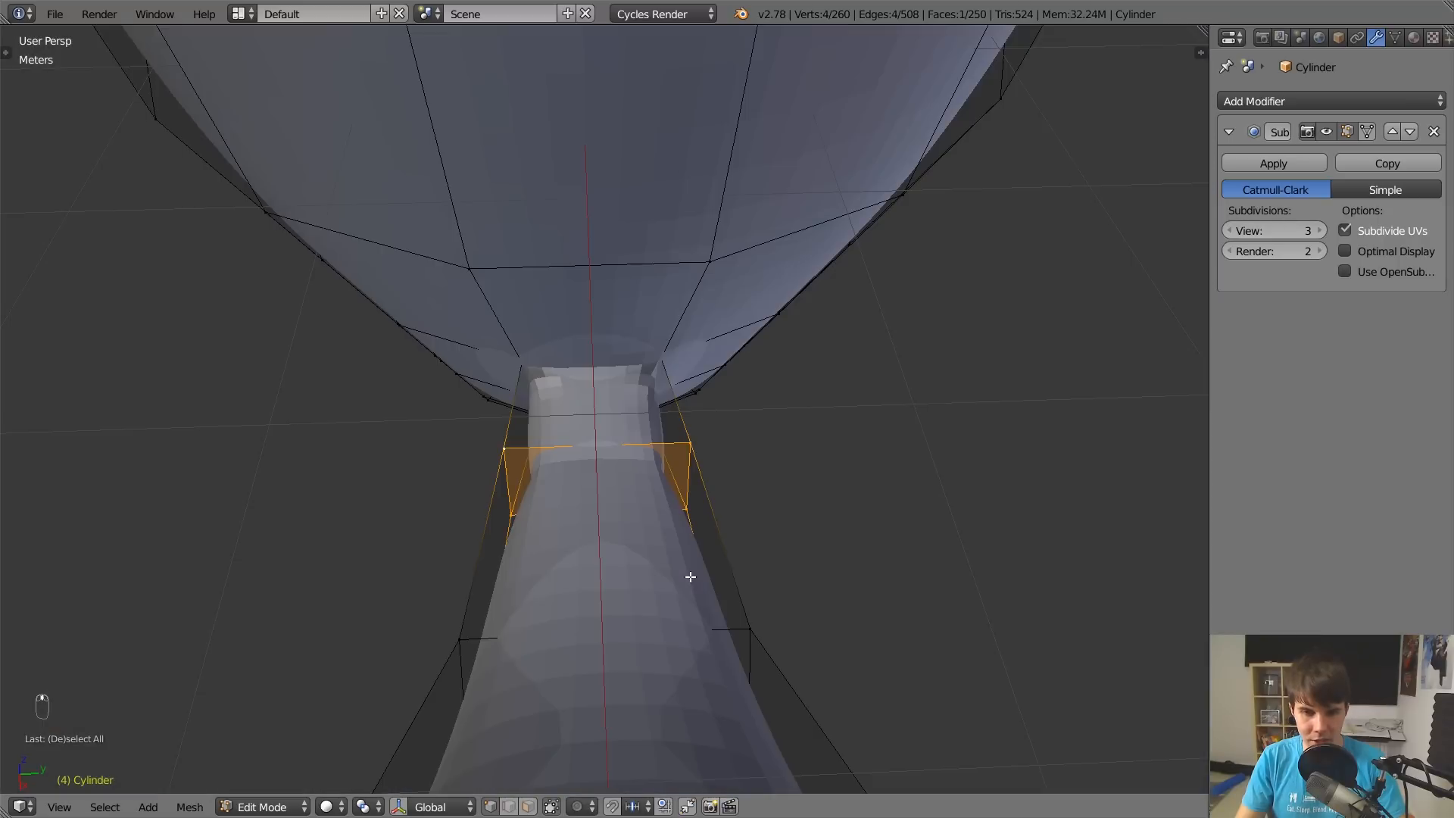
scroll(688, 576, "up", 3)
middle_click_drag(689, 576, 688, 354, "shift")
scroll(692, 390, "down", 3)
scroll(694, 380, "up", 3)
scroll(686, 341, "up", 2)
middle_click_drag(672, 268, 707, 367)
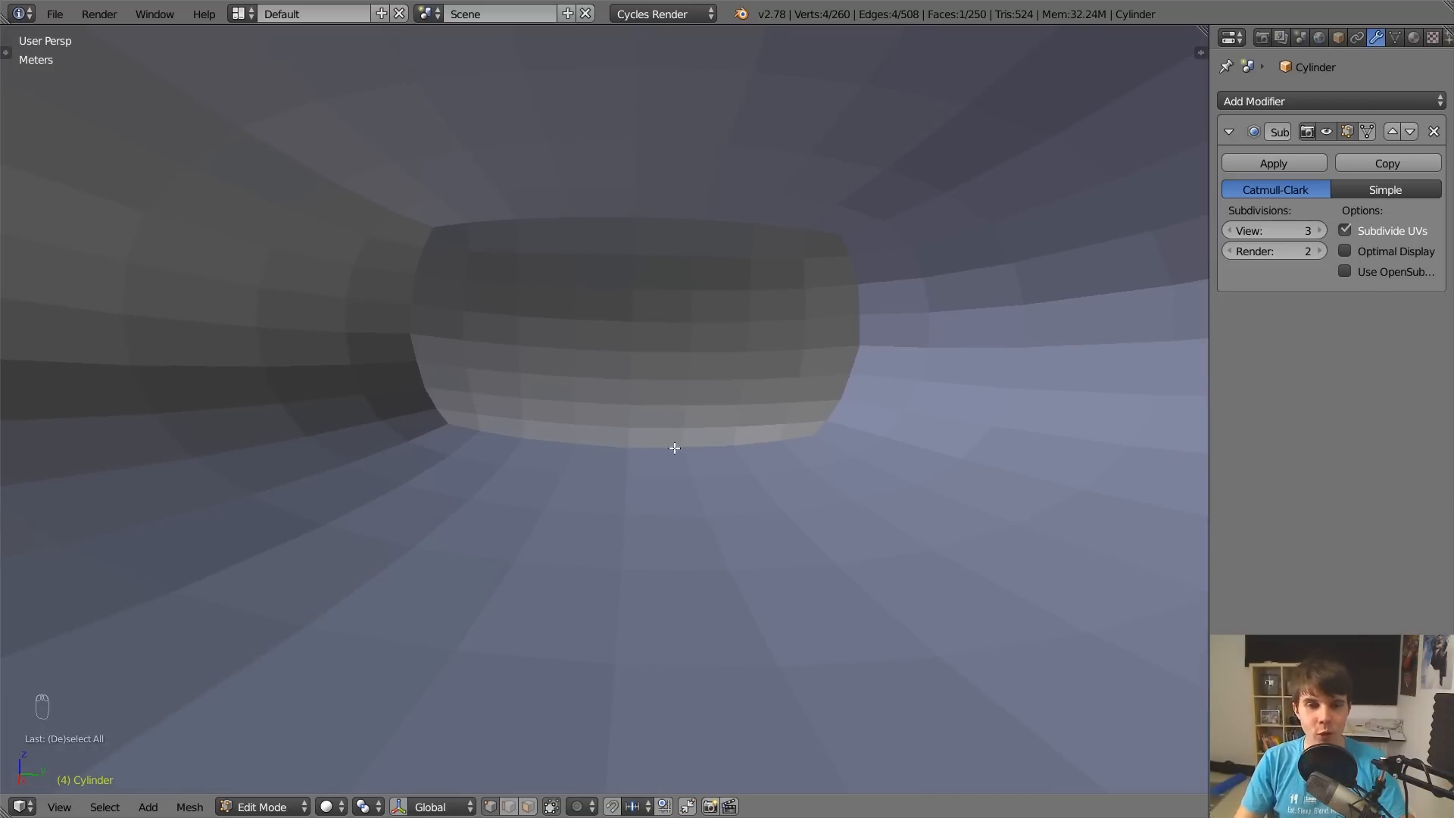
Compare the selected internal face at the handle's old end in wireframe and solid shading.
key("z")
key("z")
mouse_move(557, 355)
middle_mouse_down()
mouse_move(598, 338)
mouse_move(691, 338)
mouse_move(672, 273)
mouse_move(704, 367)
middle_mouse_up()
key("z")
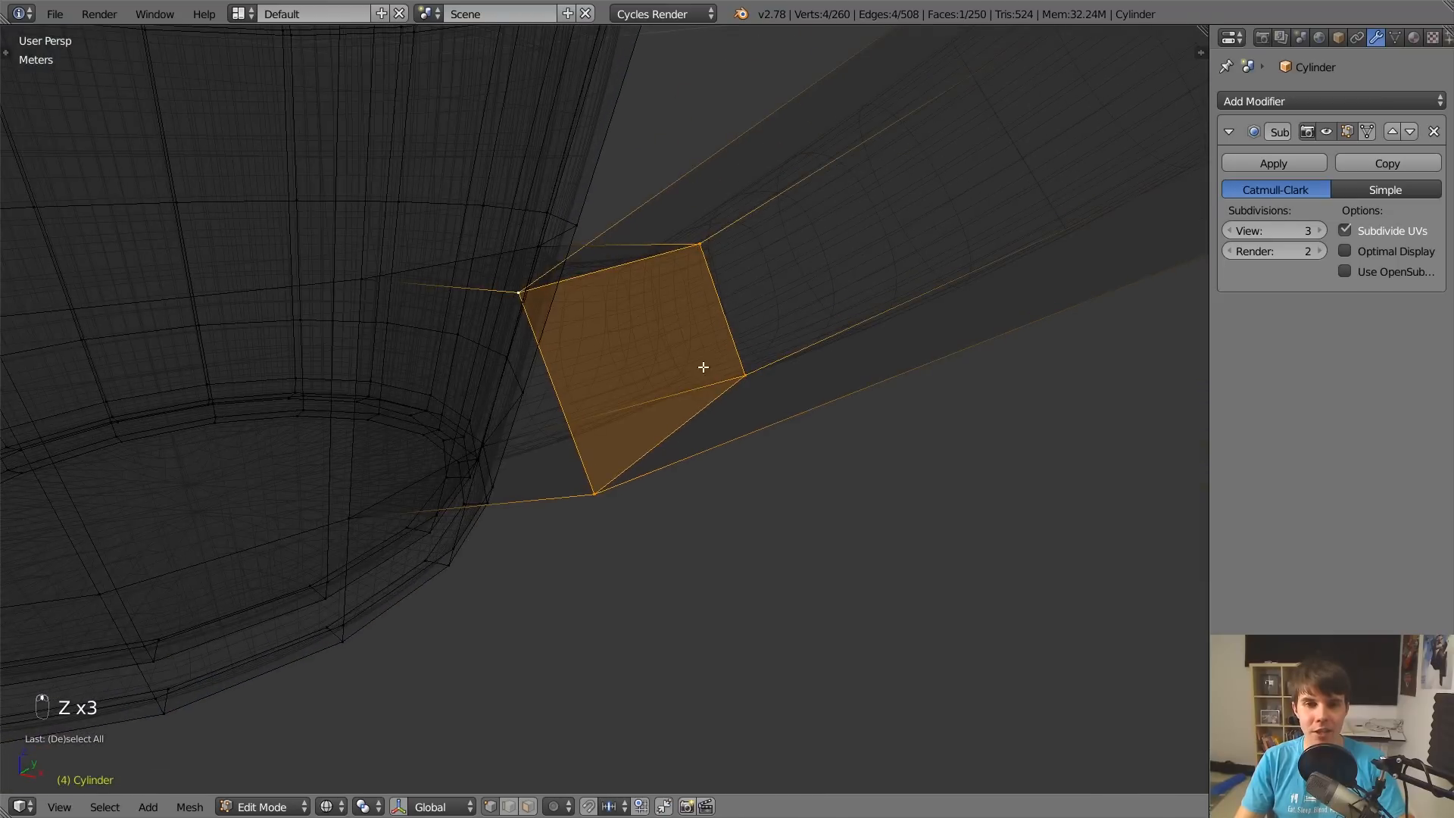
key("z")
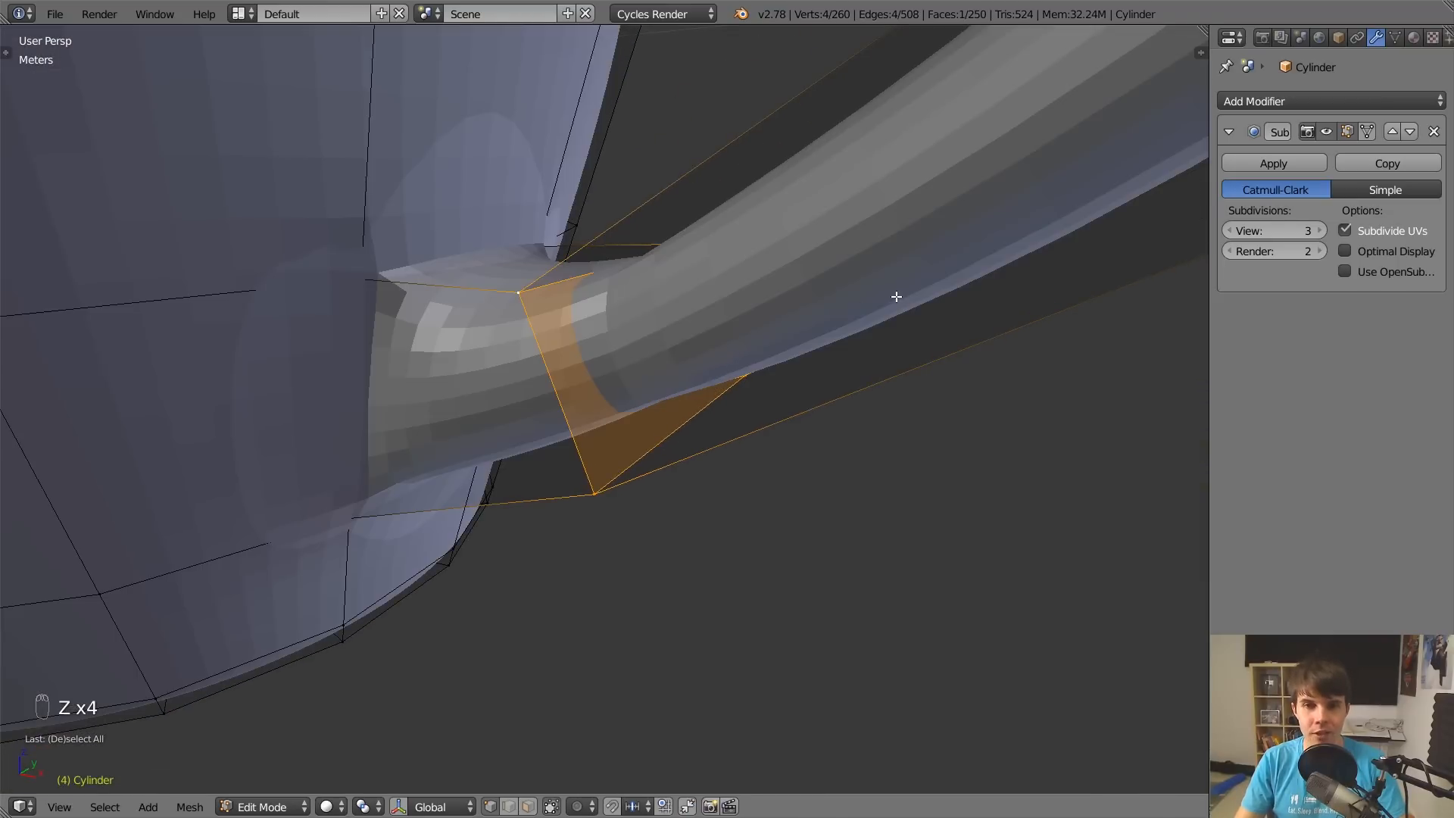
Try deleting the vertices of the internal face at the handle's old end, and undo the deletion.
key("x")
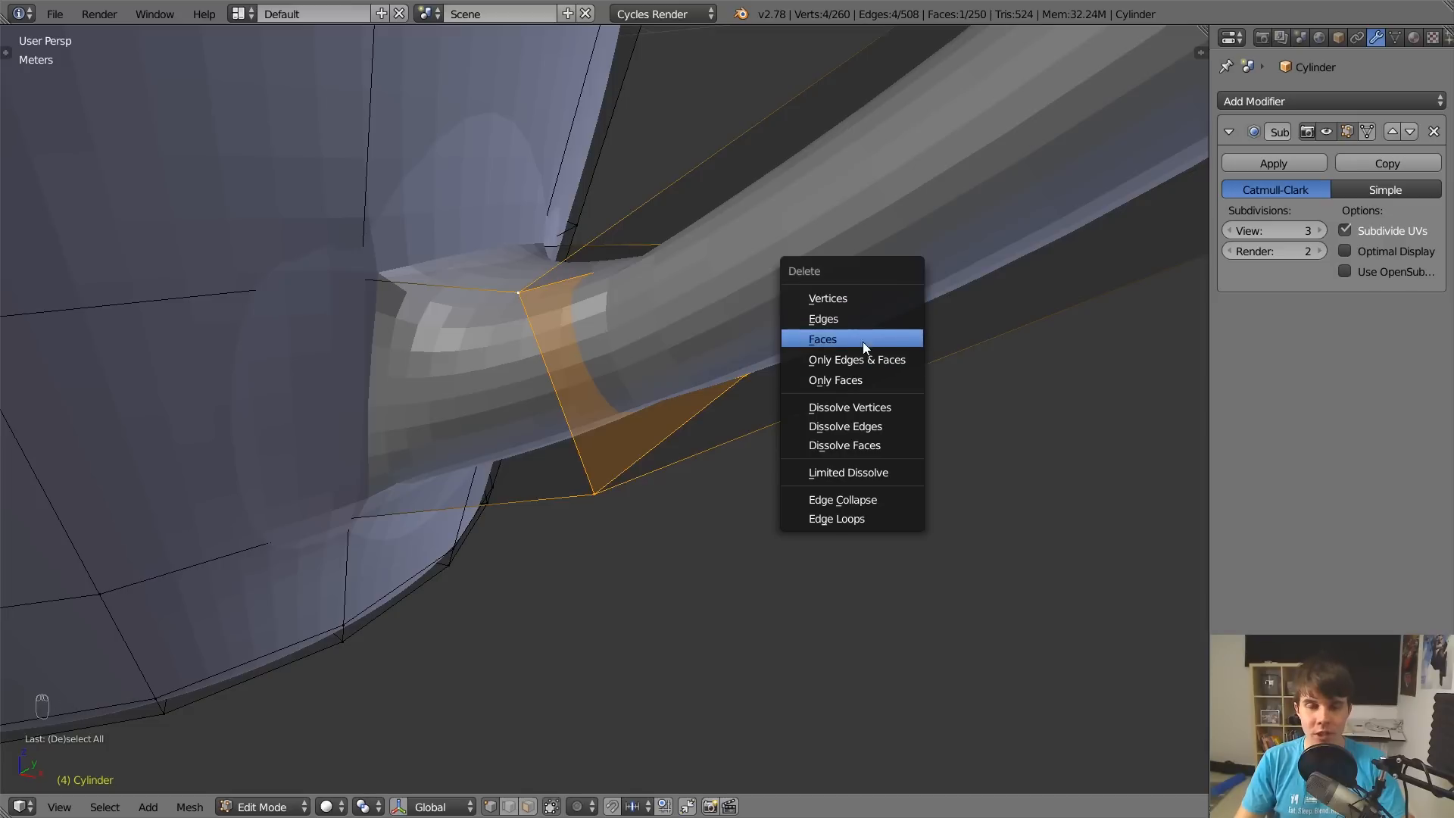
left_click(890, 300)
middle_click_drag(889, 300, 774, 376)
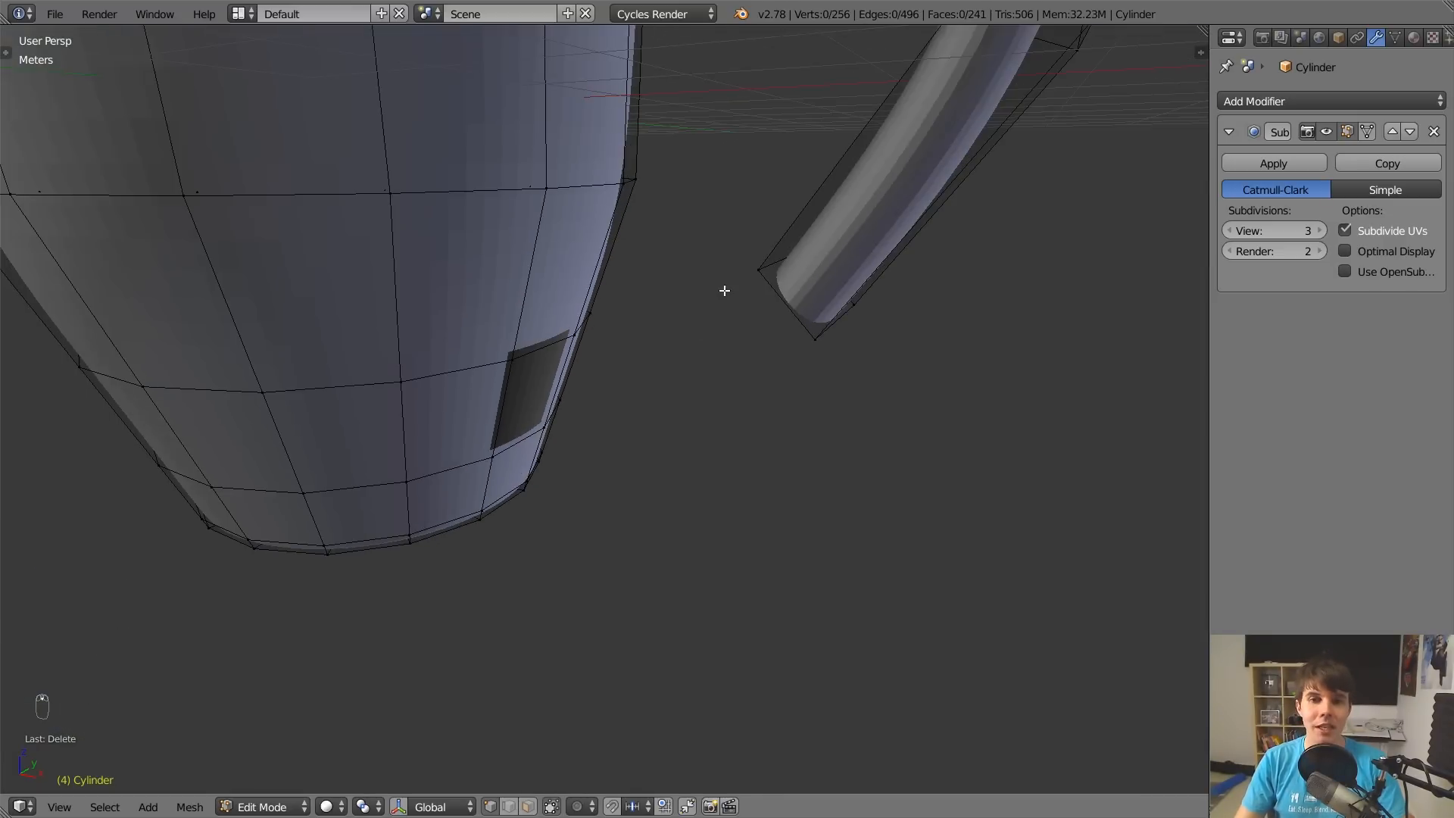
key("ctrl+z")
scroll(720, 347, "up", 4)
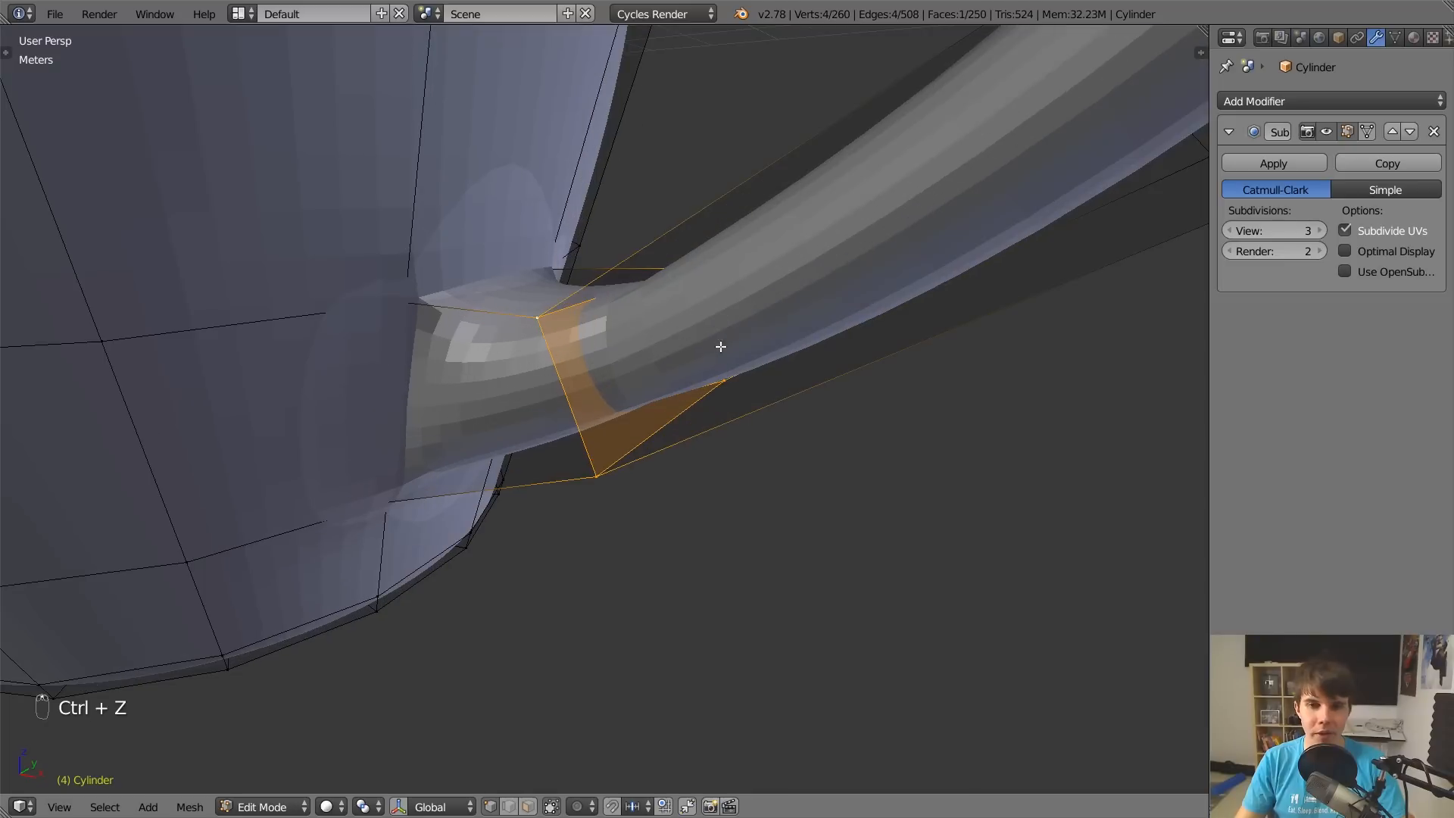
Delete only the internal face at the handle's old end and check the joint in object mode.
key("x")
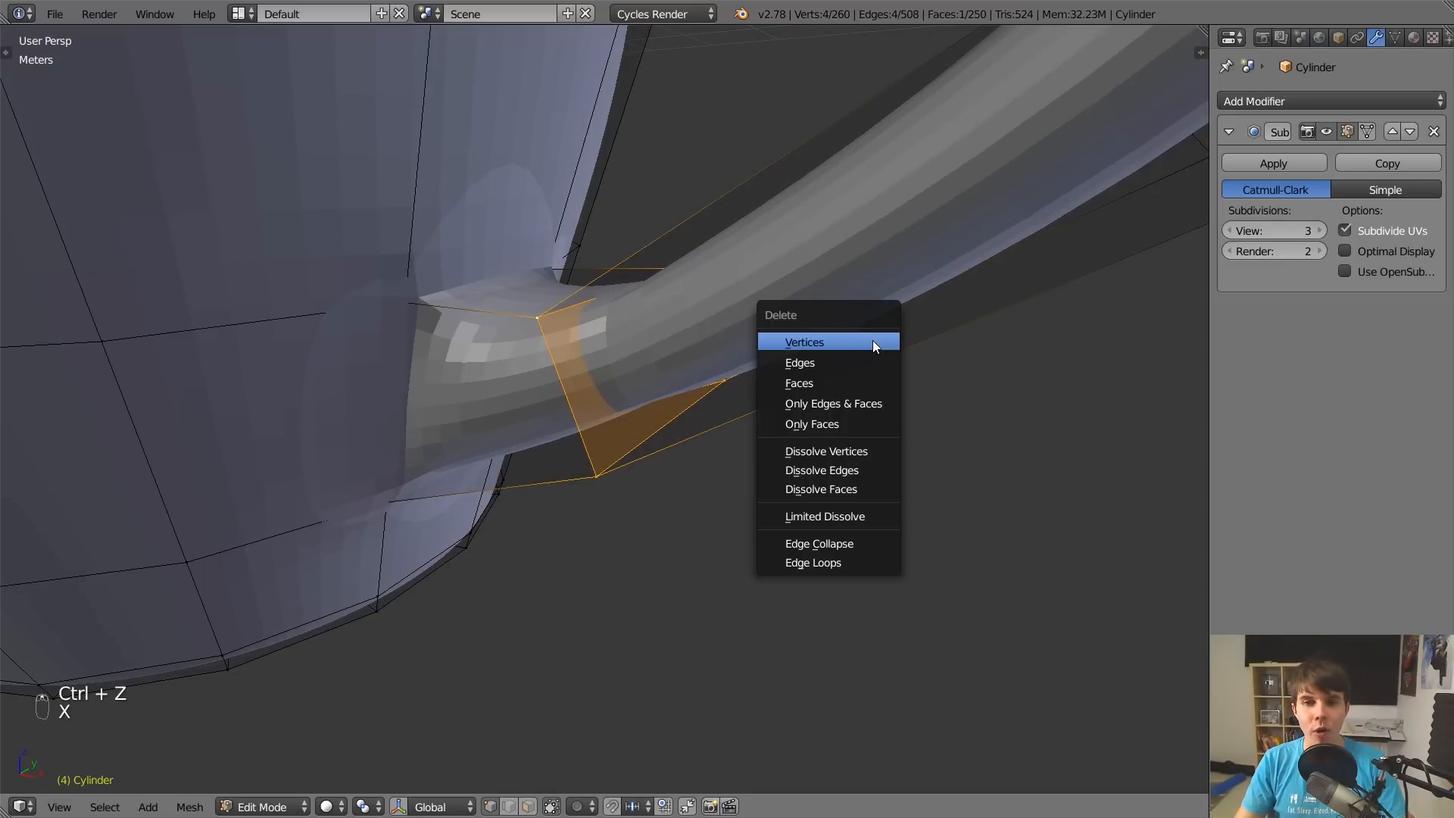
left_click(838, 384)
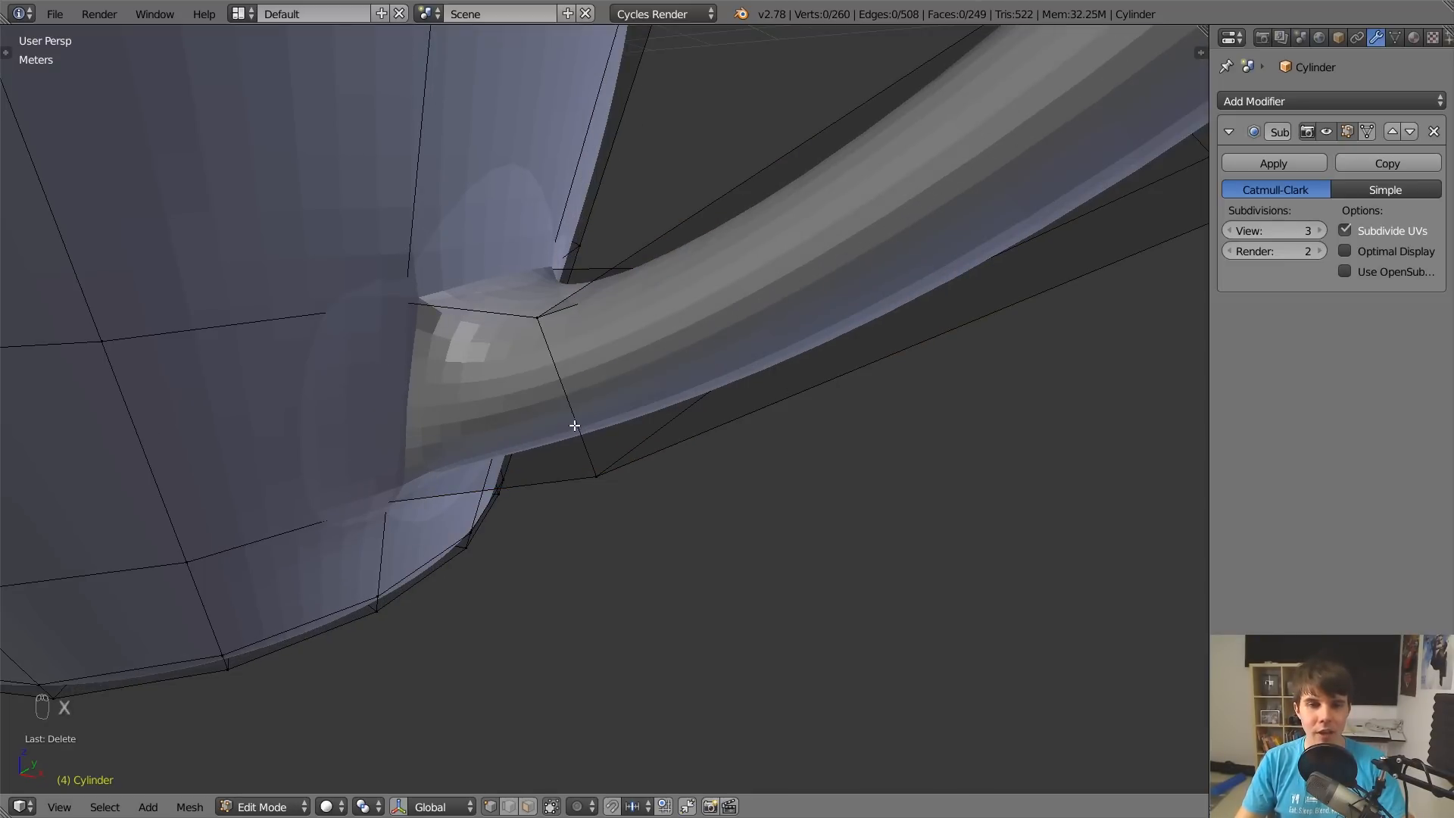
mouse_move(575, 426)
middle_mouse_down()
mouse_move(636, 360)
mouse_move(722, 414)
mouse_move(456, 341)
mouse_move(619, 402)
mouse_move(565, 318)
middle_mouse_up()
key("Tab")
key("Tab")
scroll(457, 341, "up", 2)
key("z")
key("z")
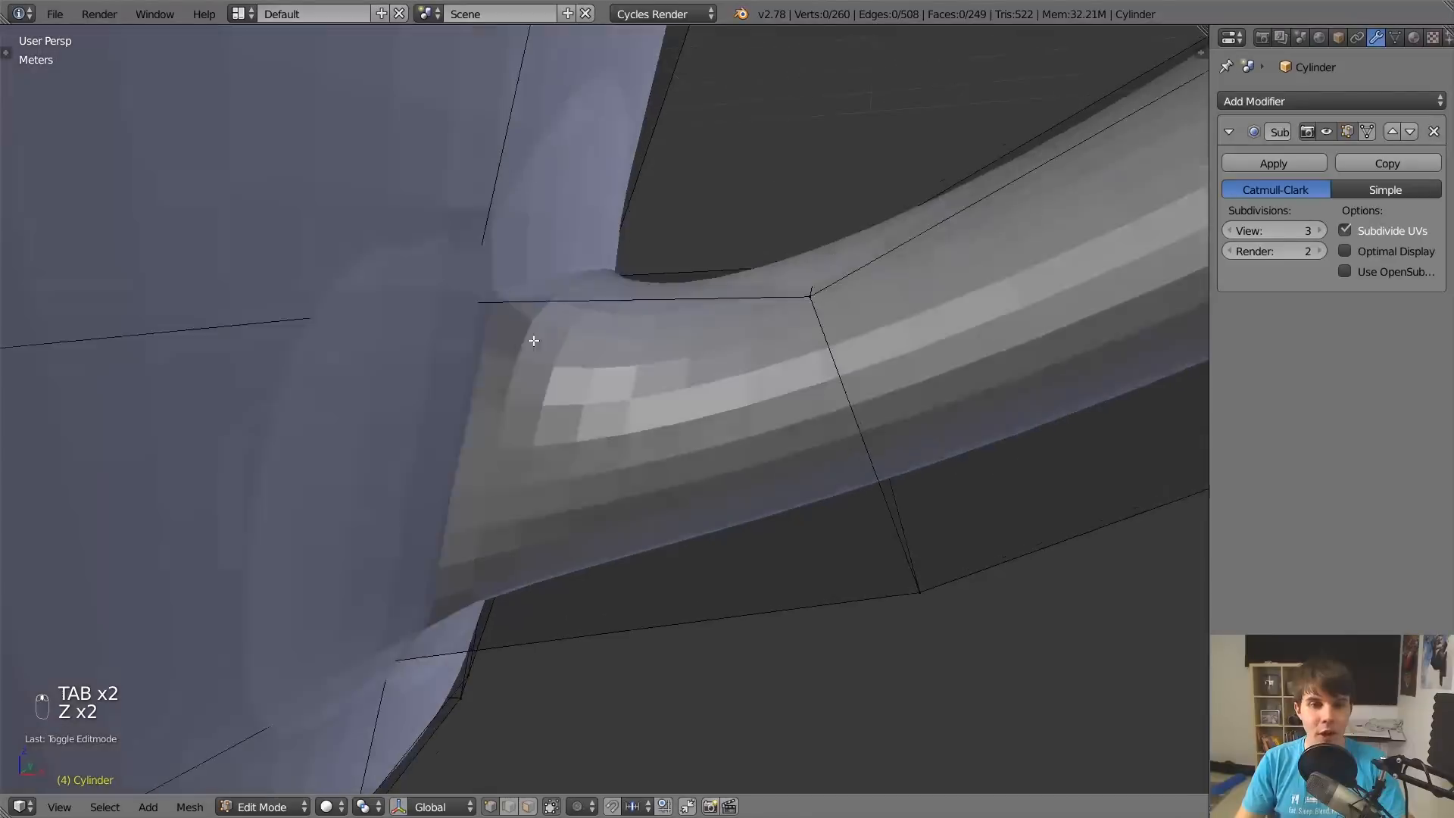
In wireframe, select the four mug wall vertices where the lower handle end attaches and delete the face between them.
key("z")
right_click(473, 303)
right_click(600, 263, "shift")
mouse_move(600, 262)
middle_mouse_down()
mouse_move(517, 512)
mouse_move(642, 536)
mouse_move(619, 483)
mouse_move(656, 467)
middle_mouse_up()
right_click(416, 623, "shift")
right_click(578, 530, "shift")
key("z")
key("z")
key("x")
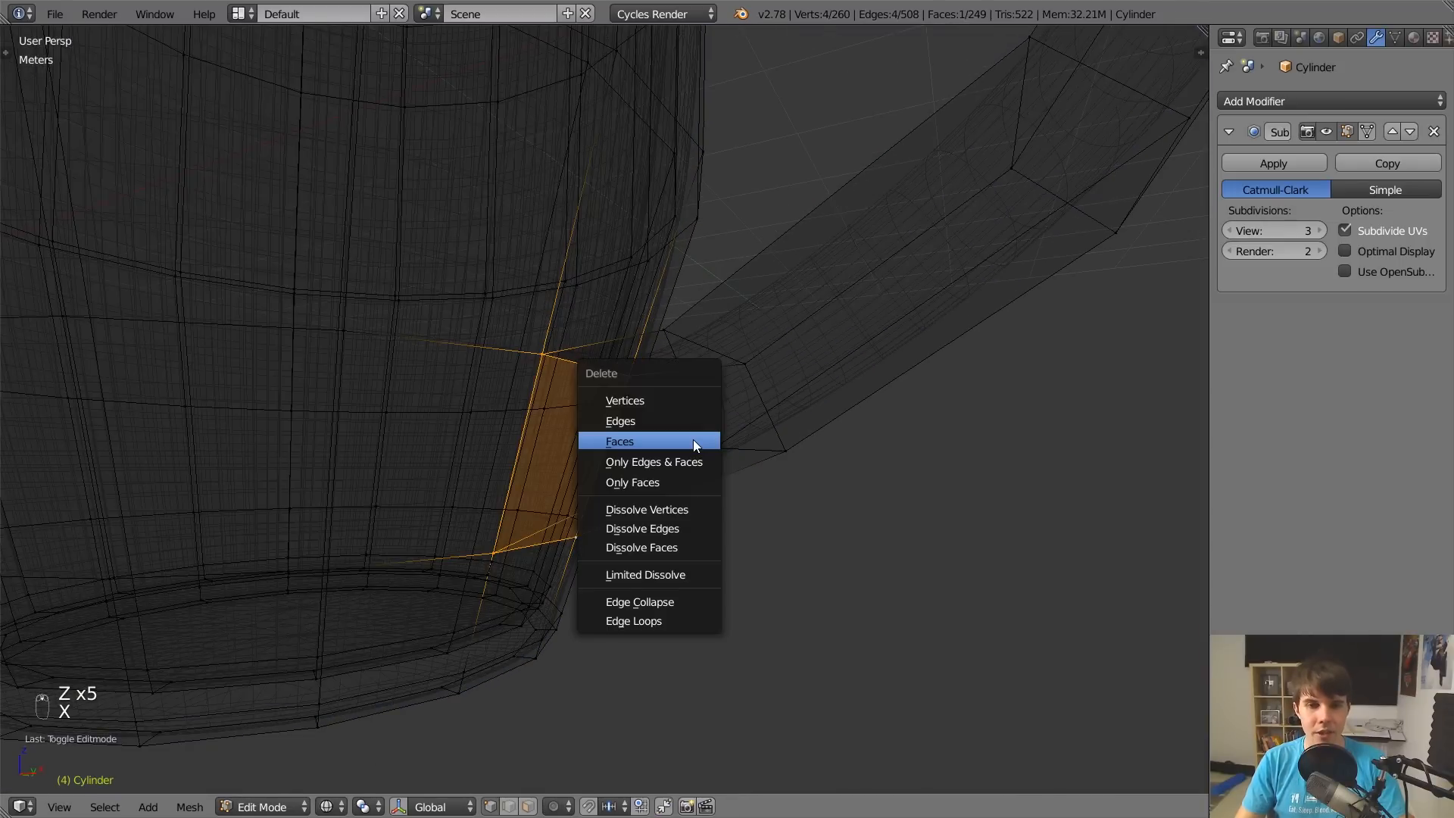
left_click(694, 439)
Examine the smoothed lower and upper handle joints in solid shading, comparing edit mode with object mode.
key("z")
key("Tab")
scroll(706, 381, "down", 5)
mouse_move(706, 380)
middle_mouse_down()
mouse_move(646, 375)
mouse_move(689, 398)
middle_mouse_up()
scroll(690, 403, "up", 5)
key("Tab")
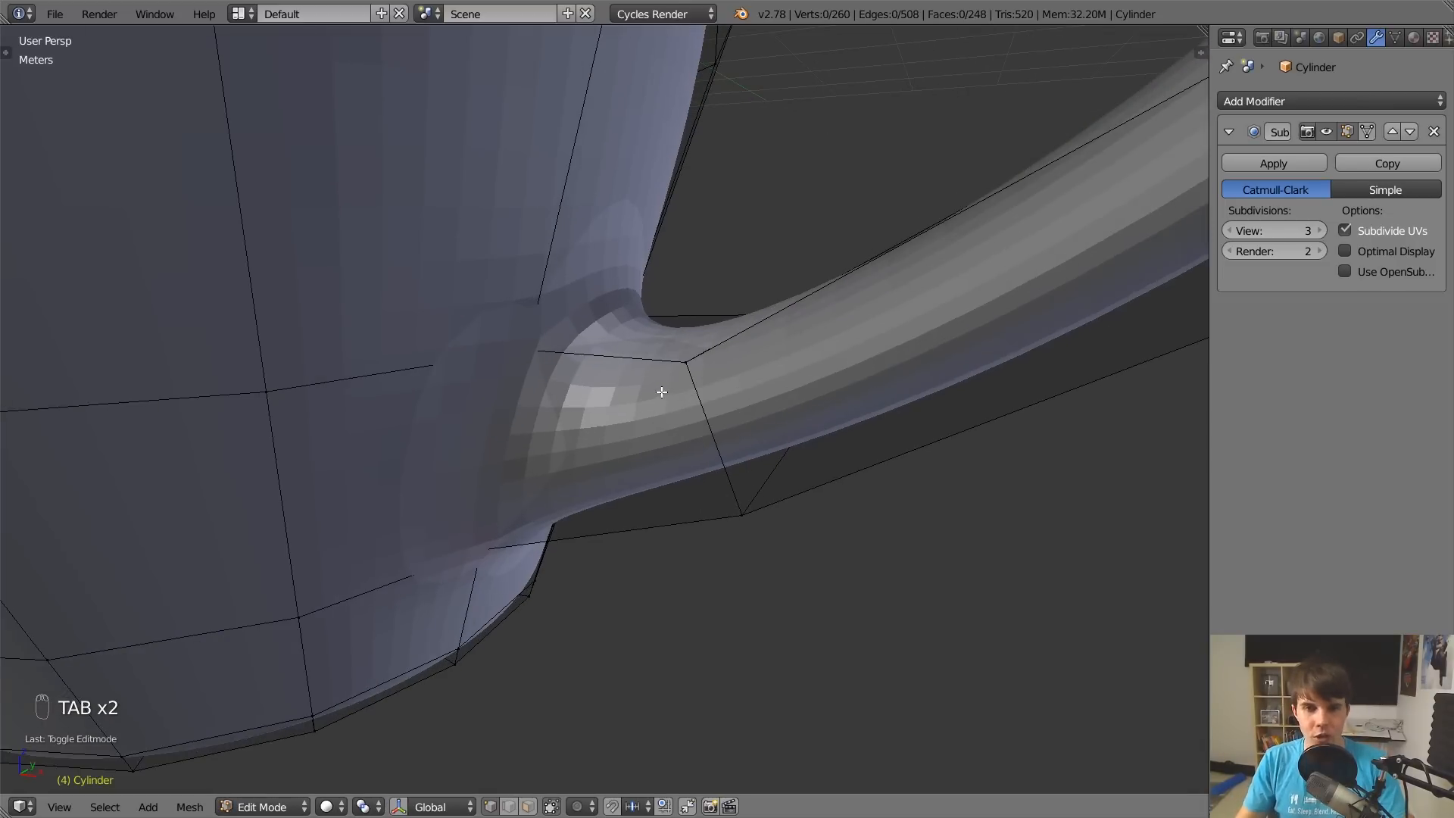
scroll(661, 391, "down", 6)
key("Tab")
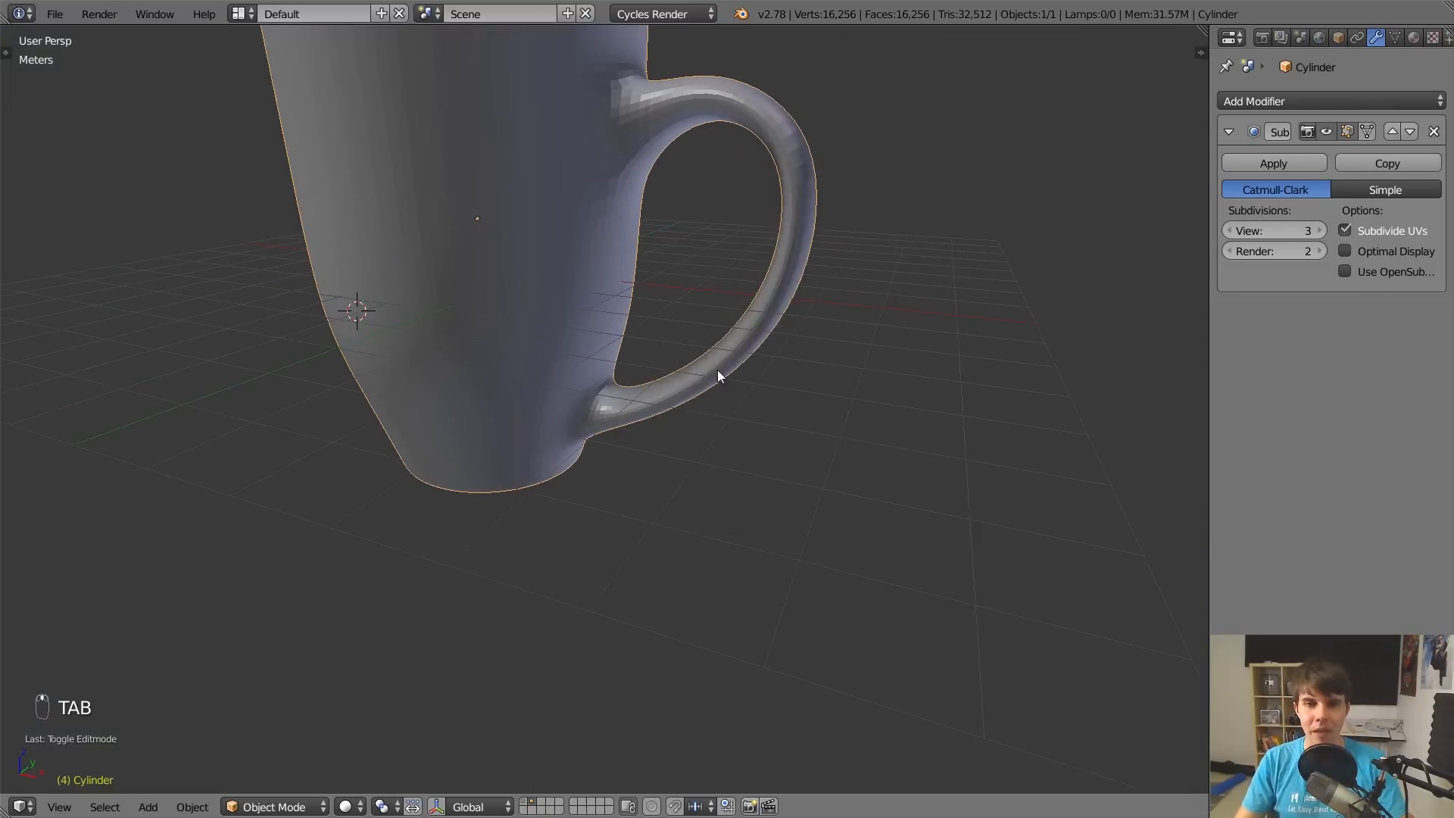
middle_click_drag(718, 371, 725, 462, "shift")
scroll(703, 526, "up", 6)
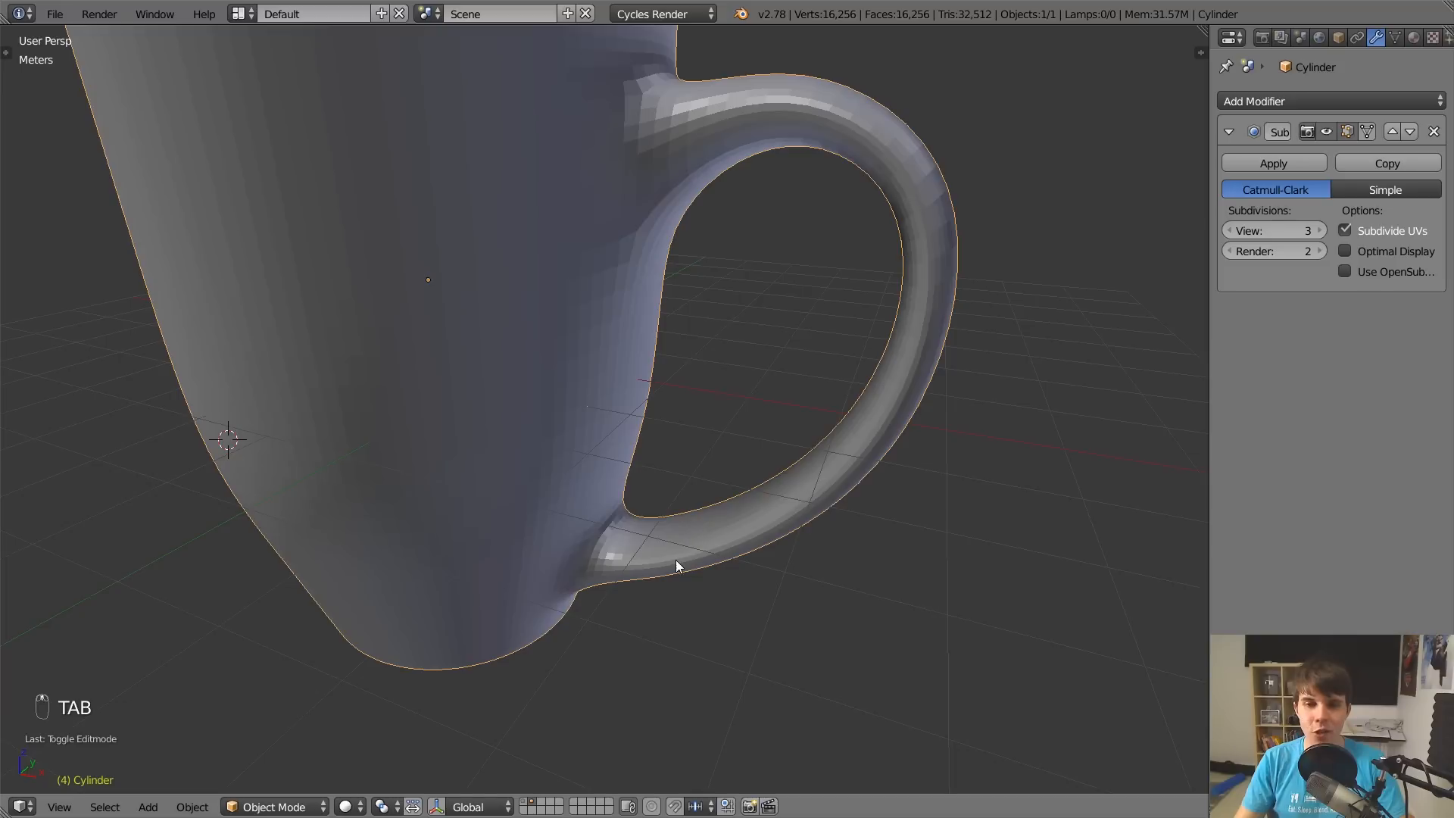
key("Tab")
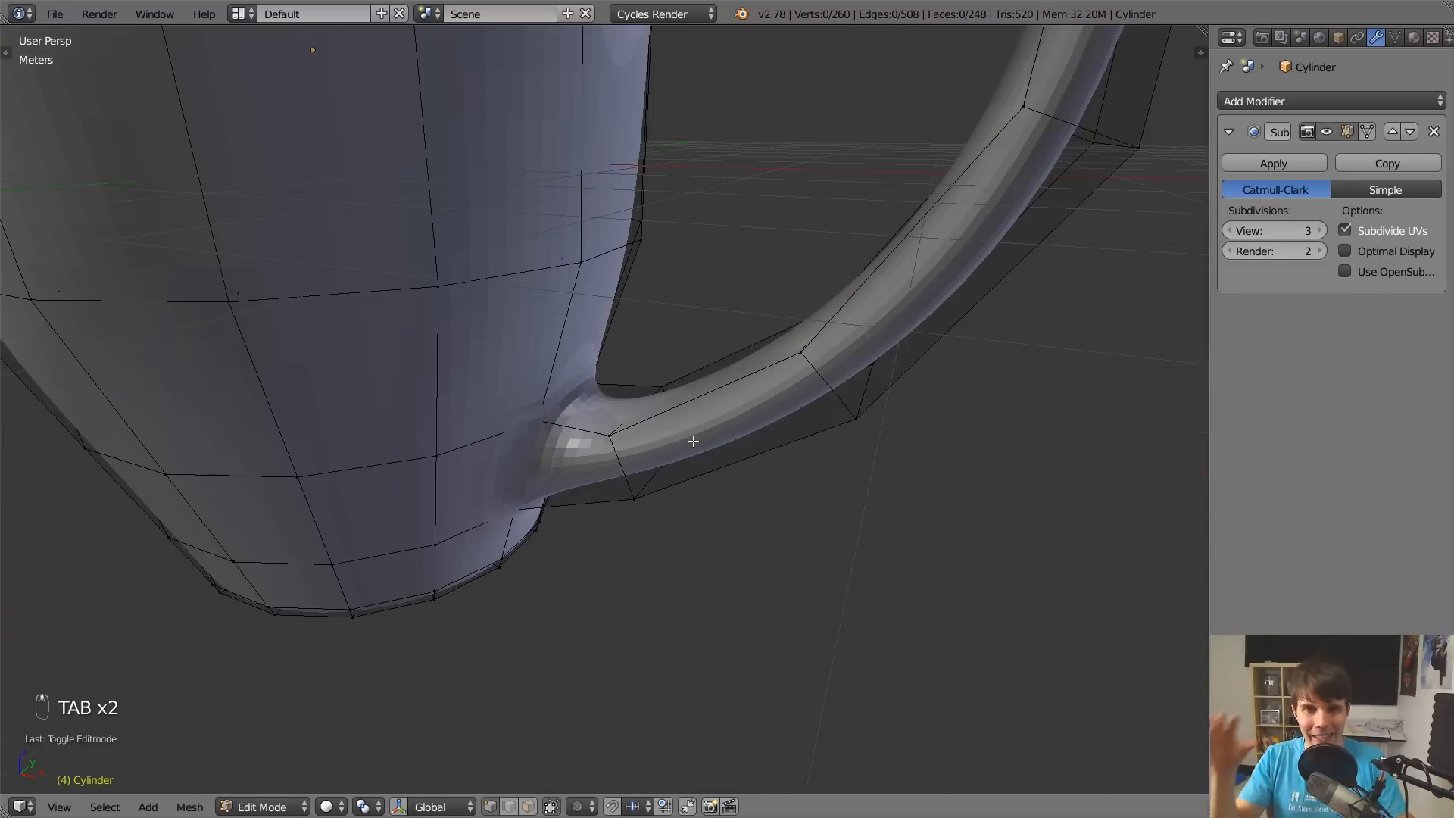
key("Tab")
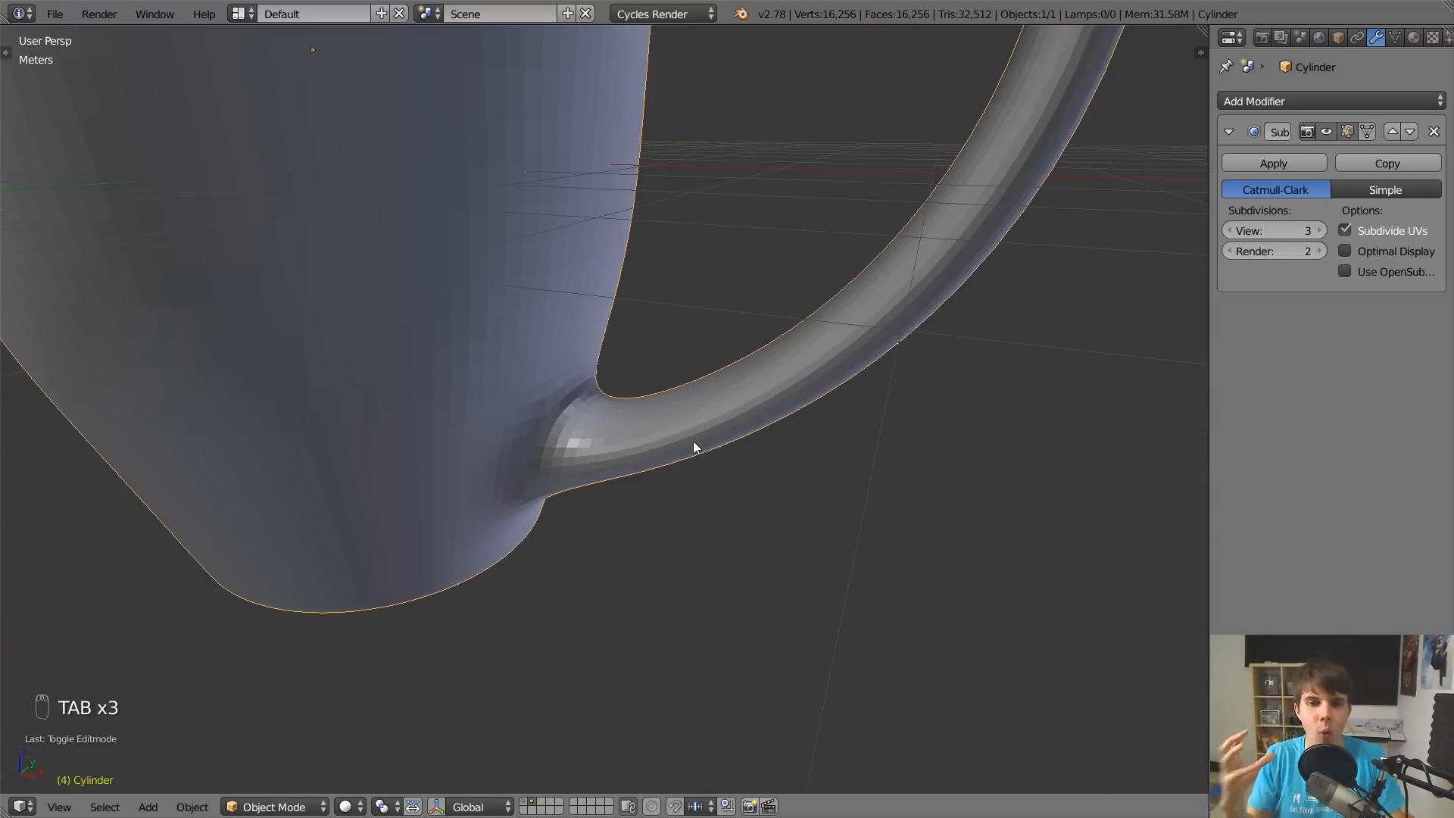
scroll(692, 439, "down", 3)
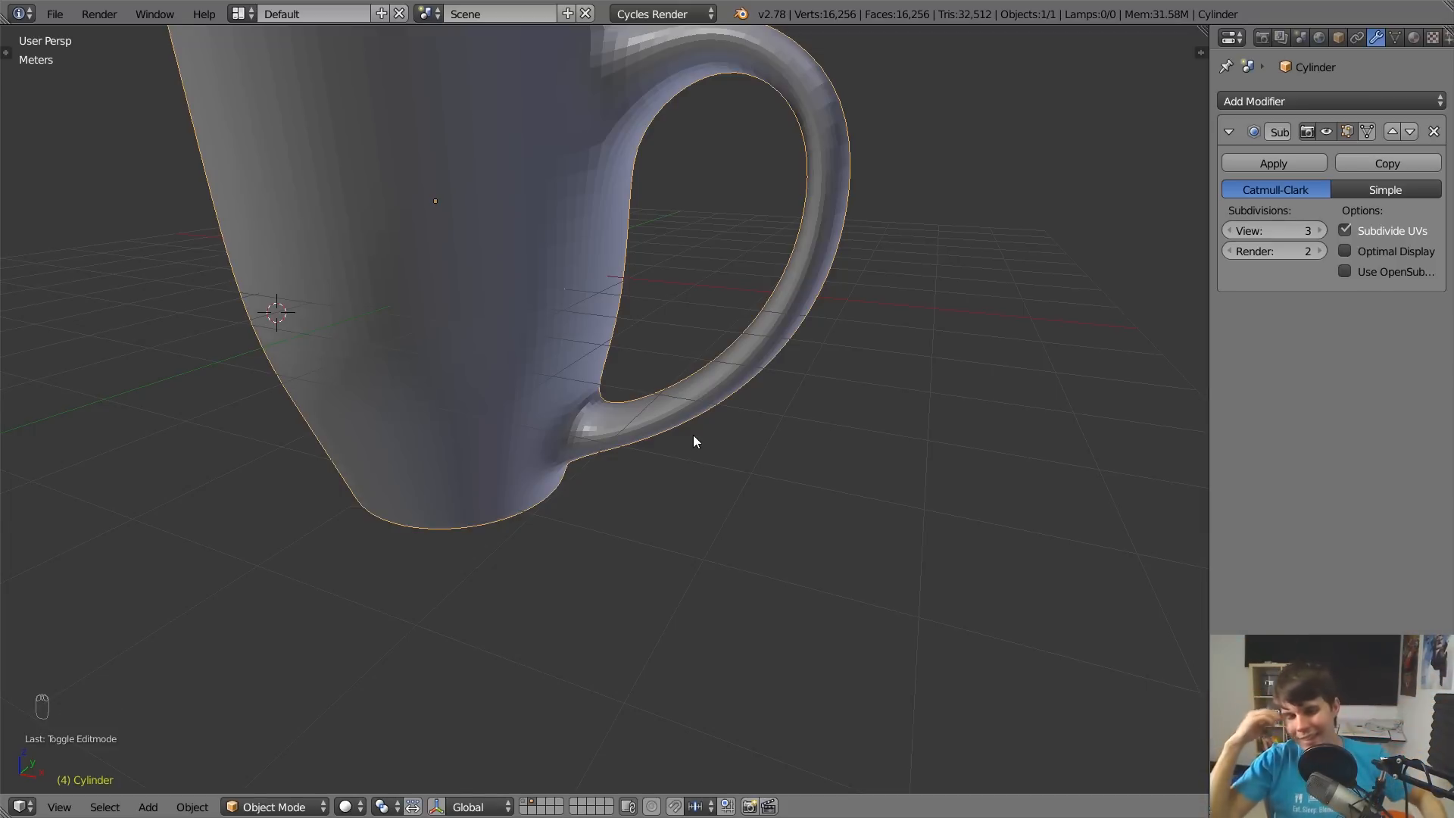
scroll(692, 440, "down", 2)
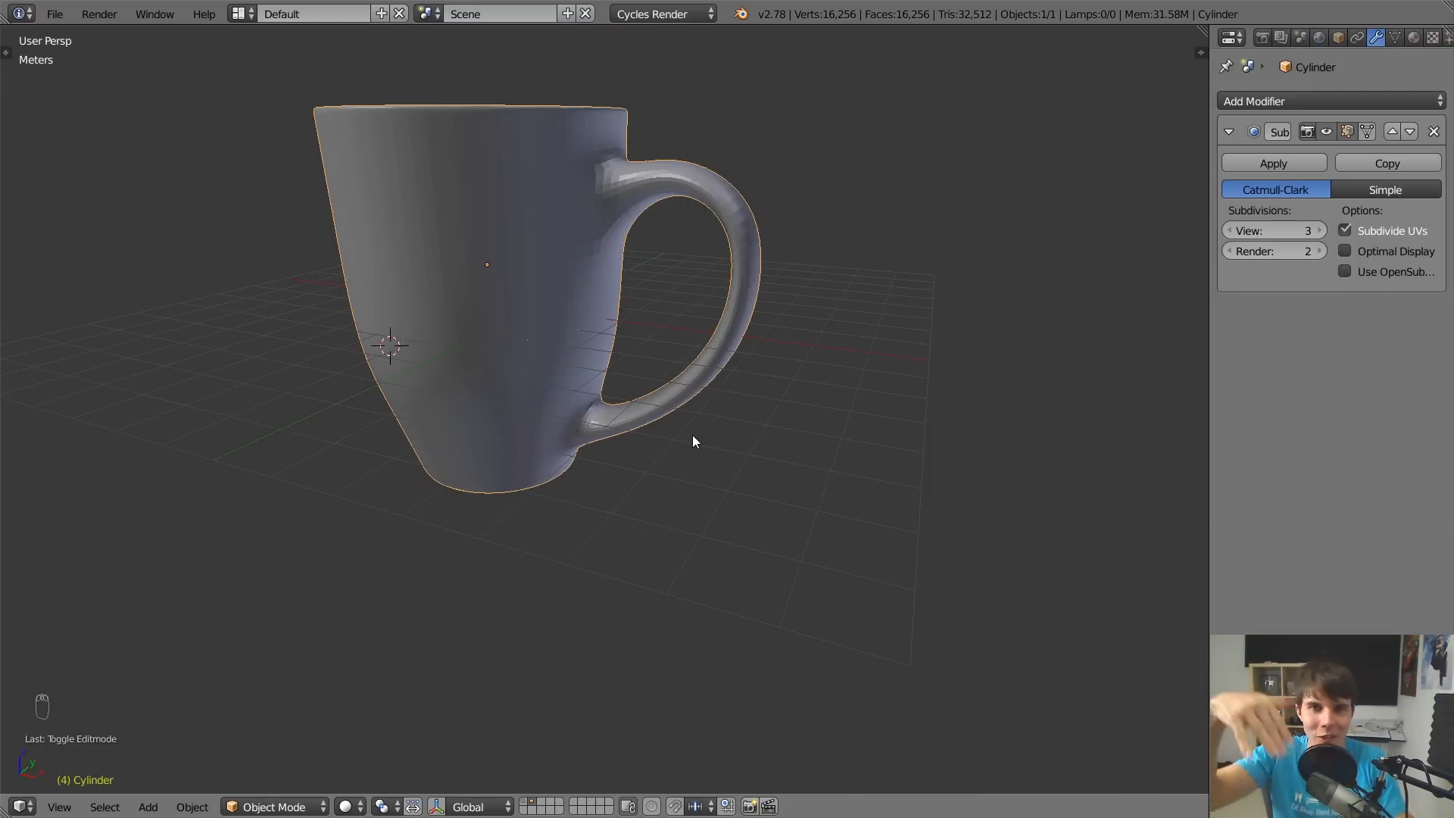
scroll(692, 435, "up", 6)
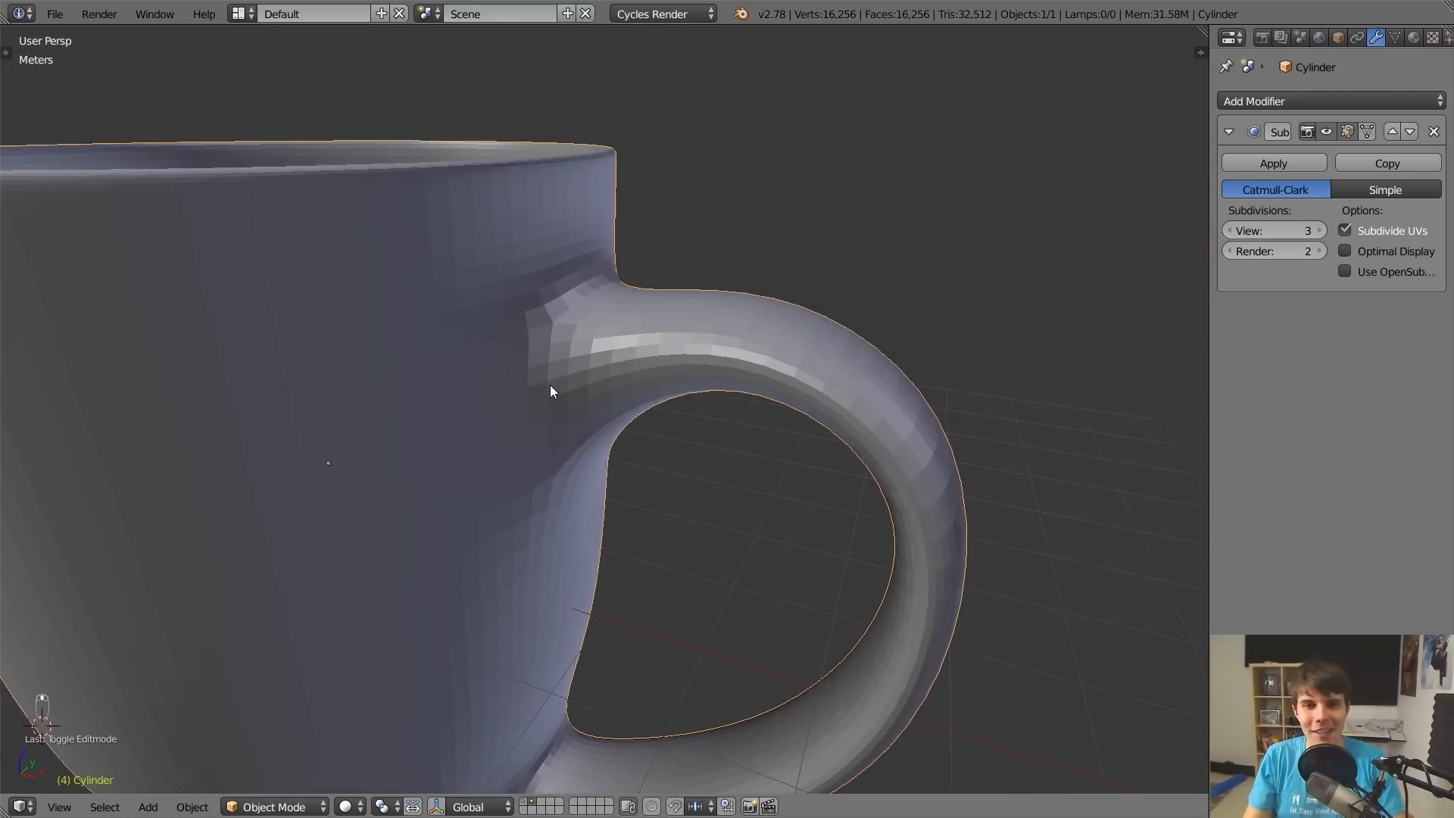
Show the mug in front orthographic wireframe in edit mode and compare its outline with the reference image.
middle_click_drag(550, 385, 598, 347)
key("KP_1")
scroll(598, 347, "down", 5)
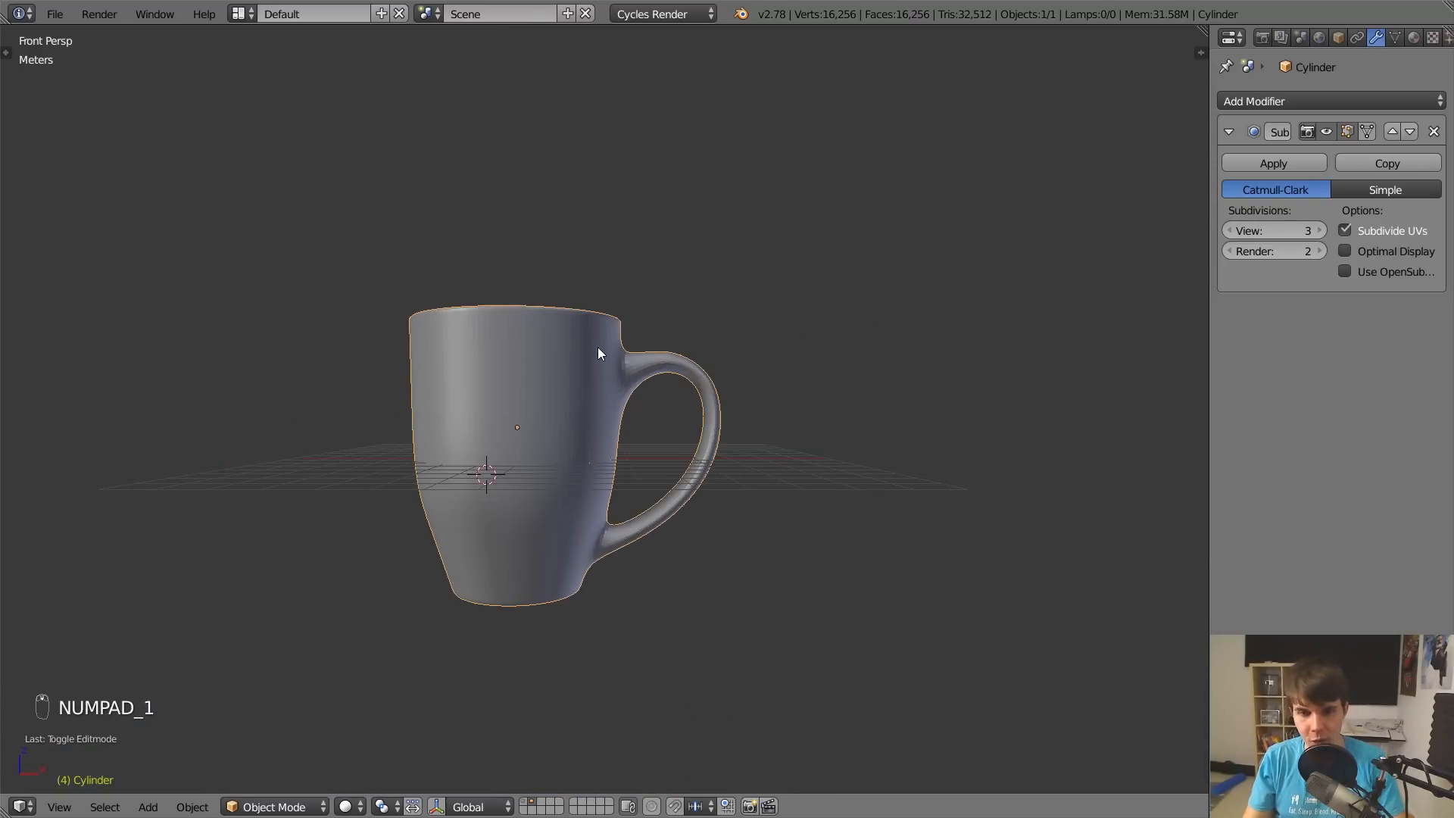
scroll(598, 348, "up", 3)
key("KP_5")
scroll(598, 347, "up", 3)
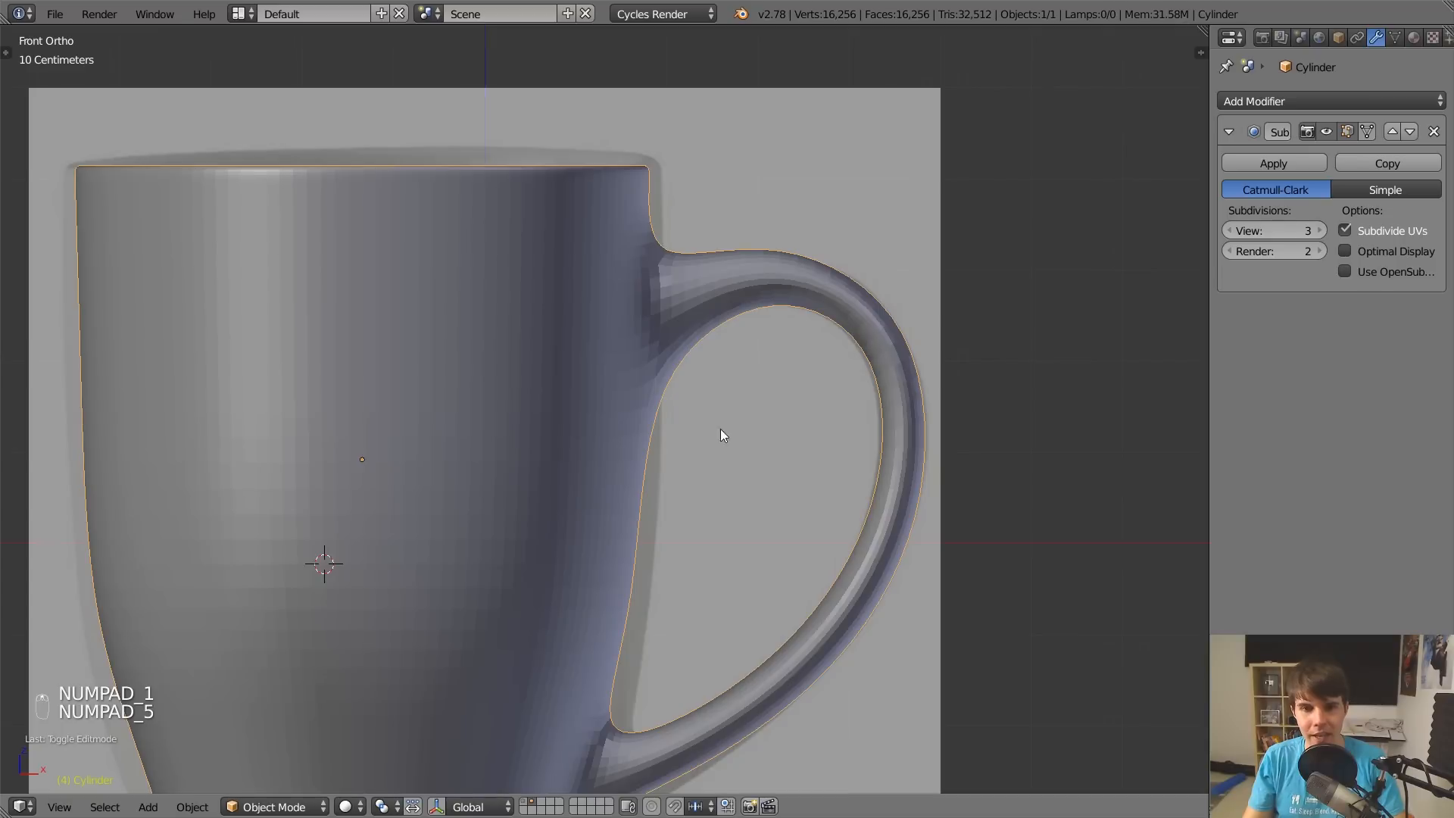
key("z")
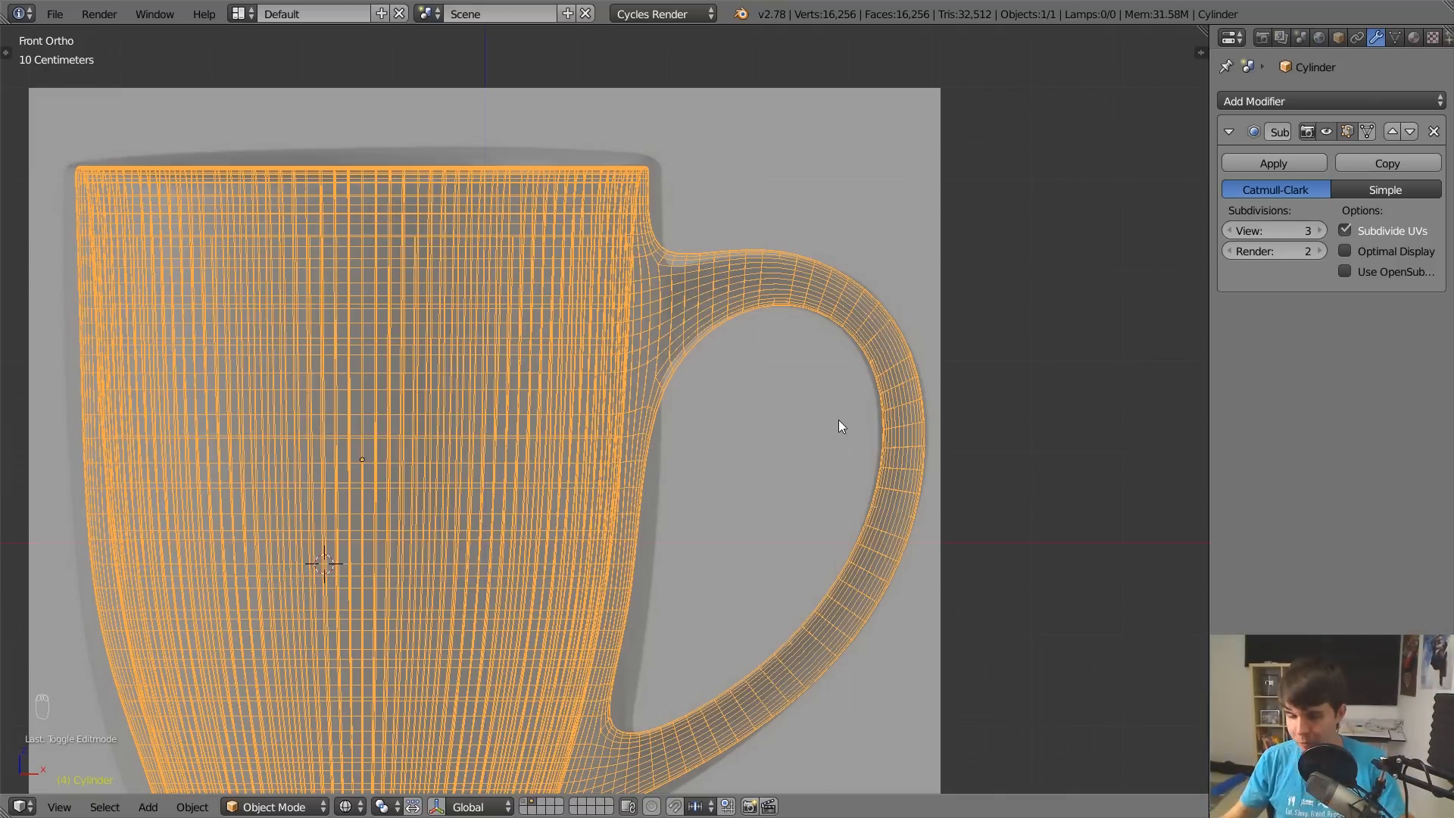
key("Tab")
scroll(788, 420, "up", 2)
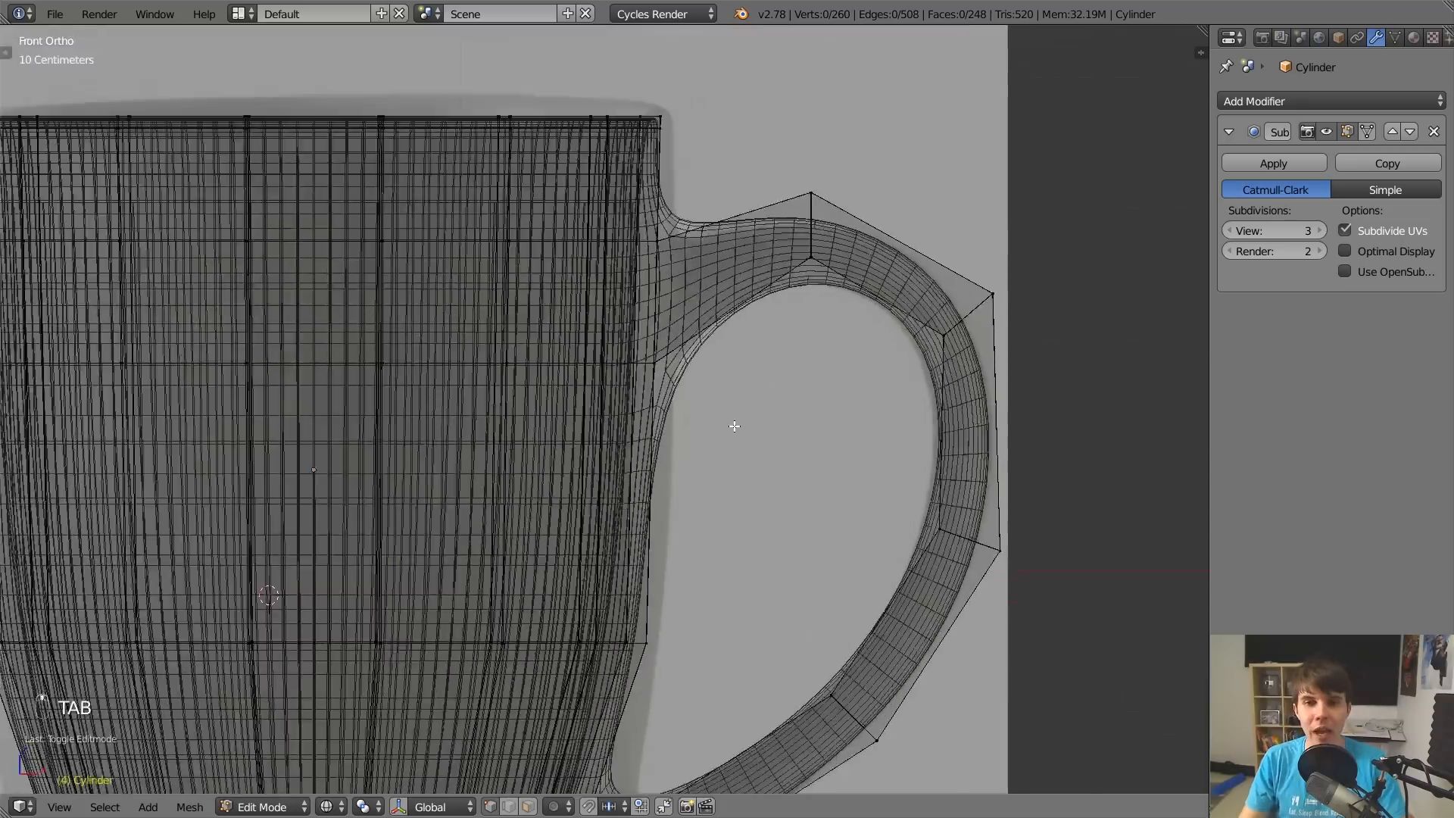
scroll(701, 432, "down", 3)
scroll(560, 326, "down", 2)
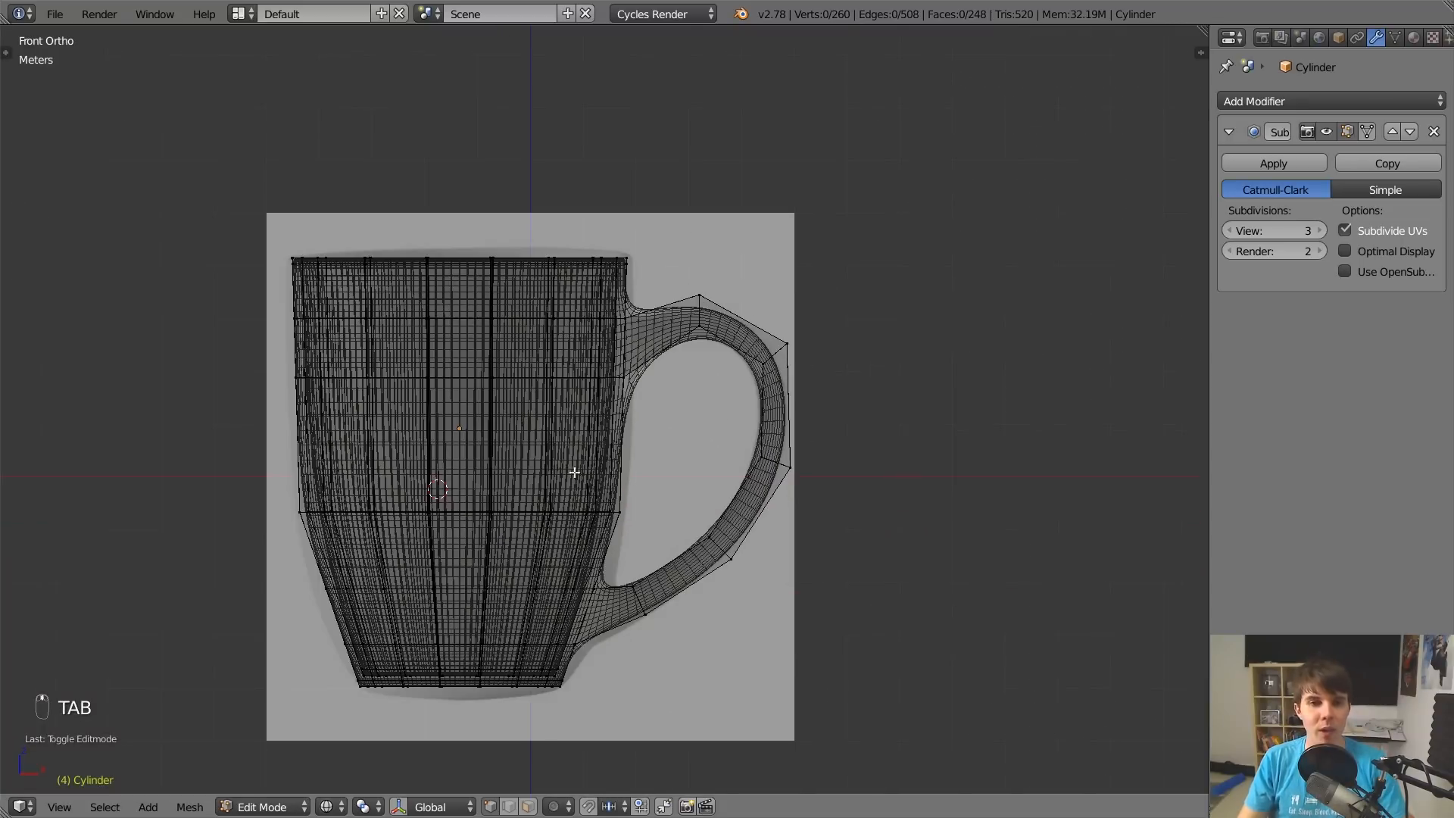
Select the three vertices from the mug wall to the handle's upper inner bend and sketch a grease pencil curve along them.
scroll(469, 394, "up", 3)
key("z")
scroll(591, 296, "up", 3)
key("z")
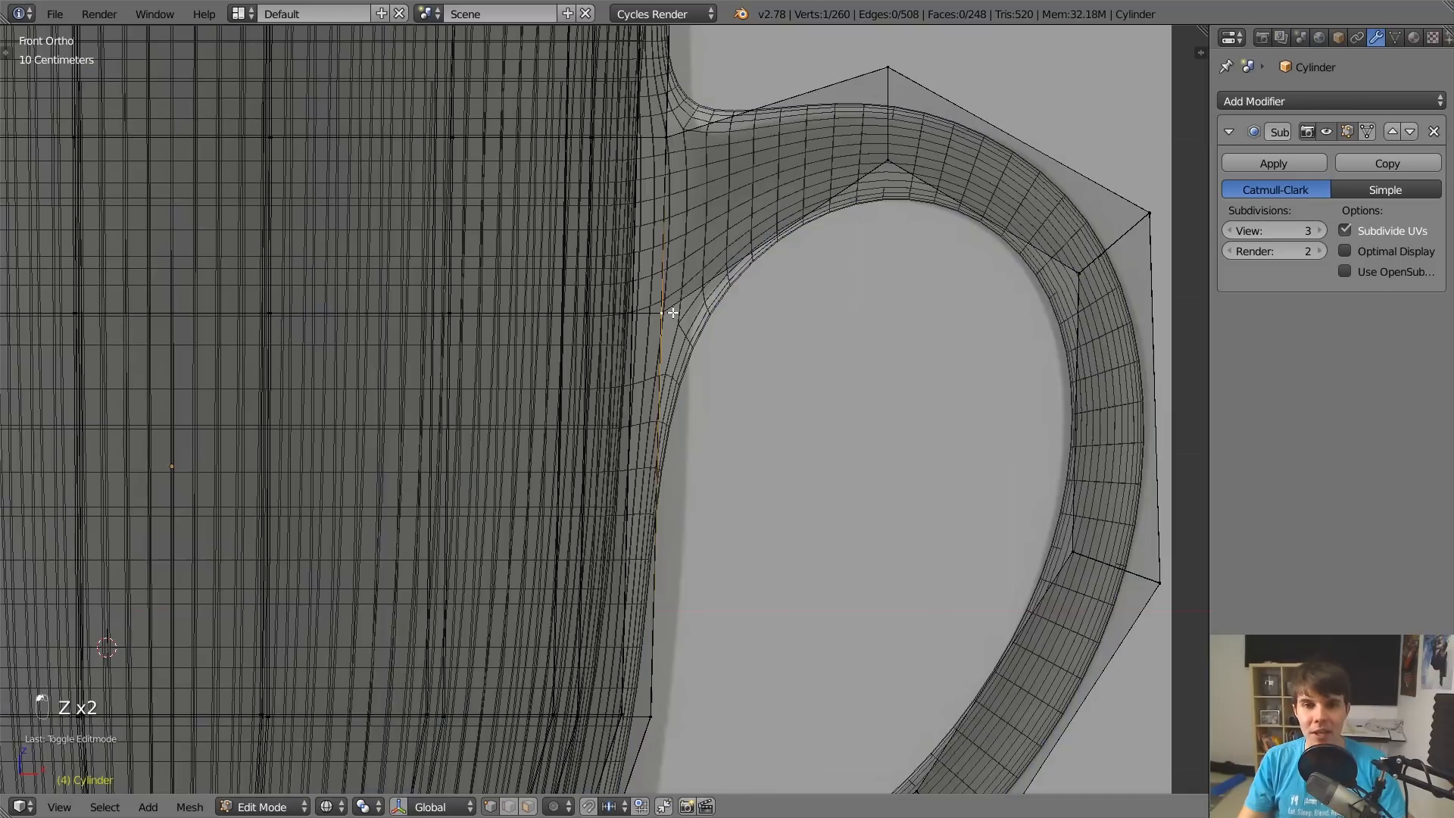
middle_click_drag(695, 630, 706, 544, "shift")
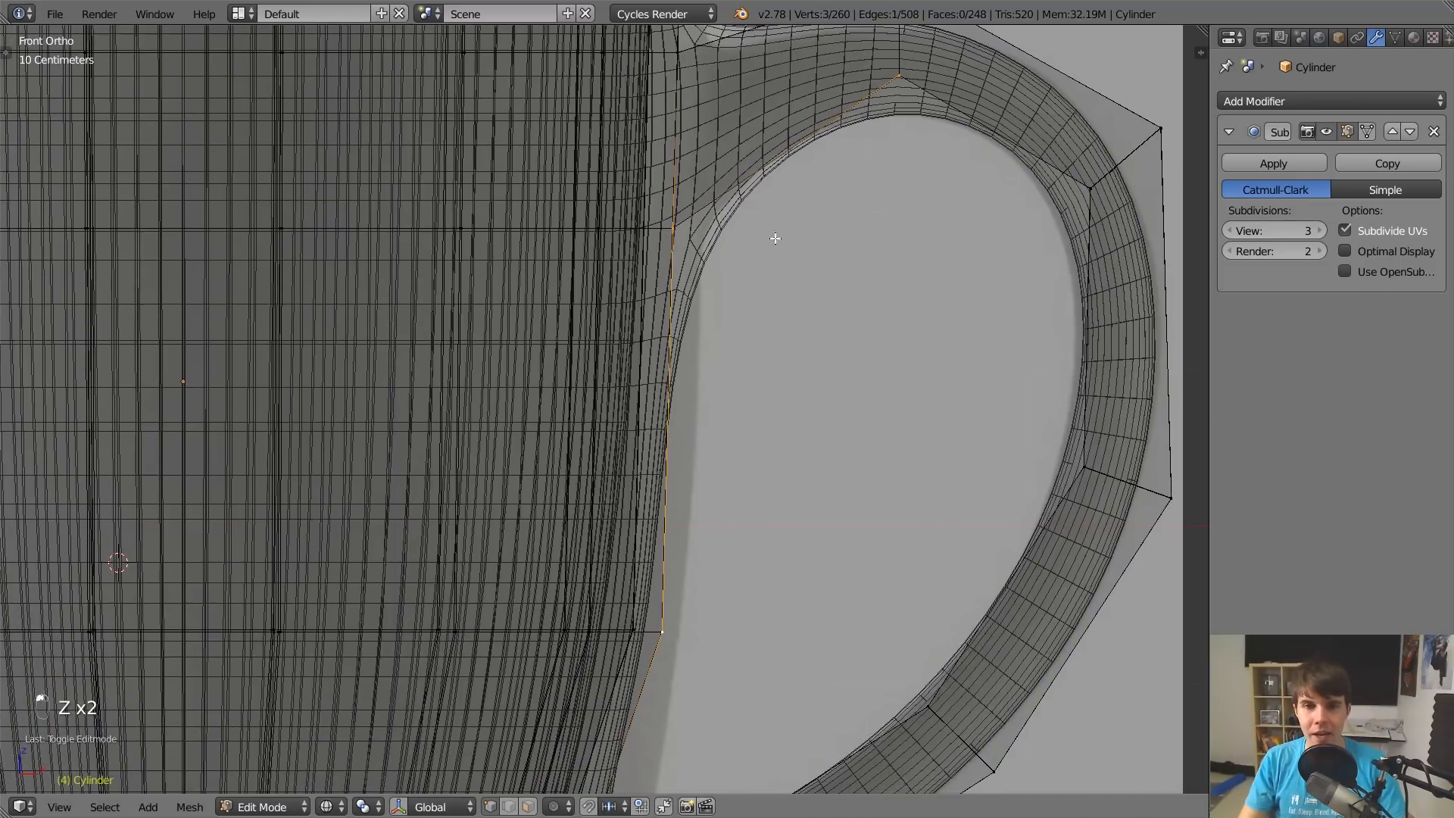
left_click_drag(660, 617, 663, 564)
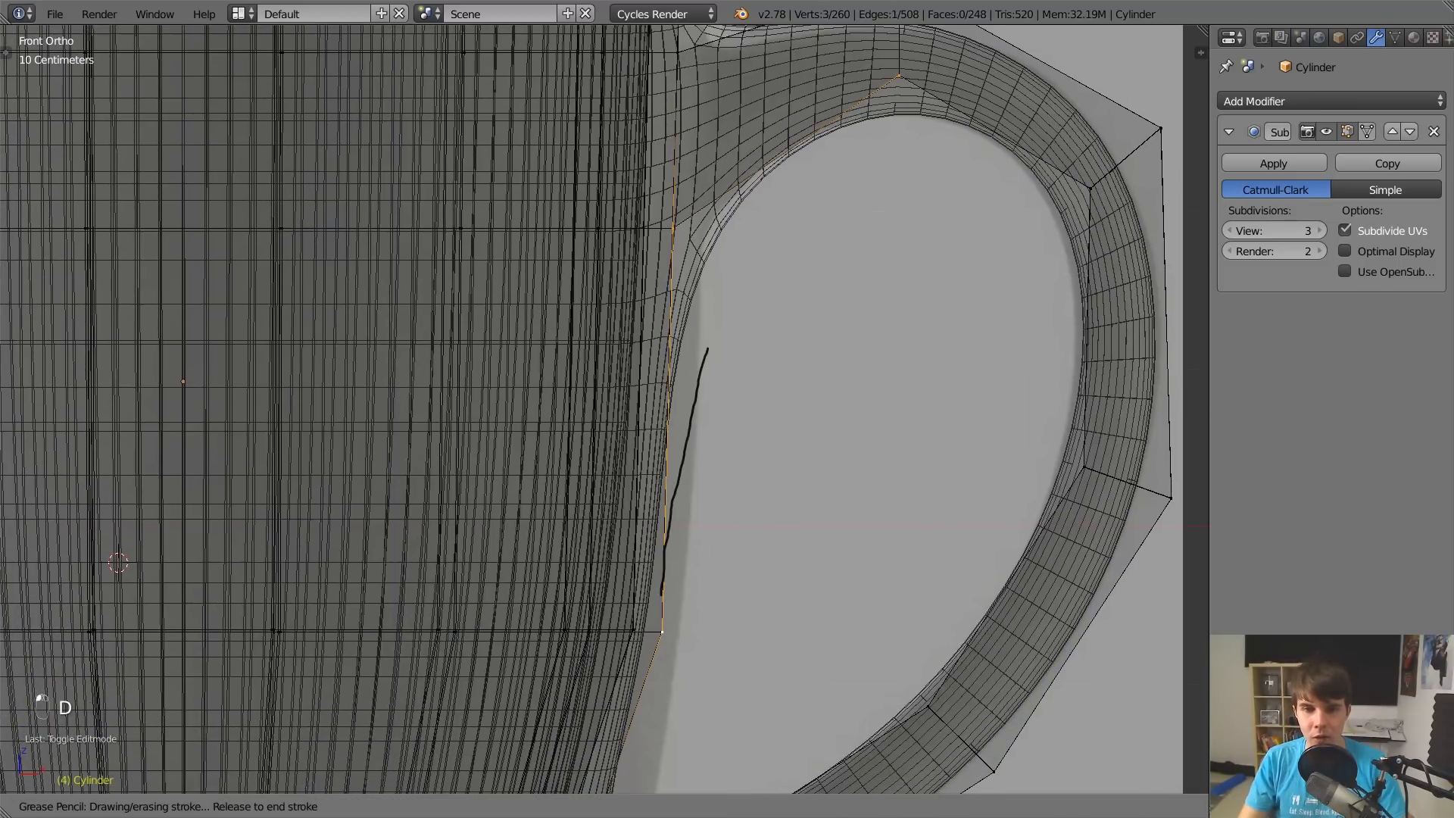
left_click_drag(861, 106, 899, 80)
View the sketched grease pencil curve at an angle, return to the front view and erase it.
scroll(837, 383, "down", 2)
middle_click_drag(833, 385, 714, 360)
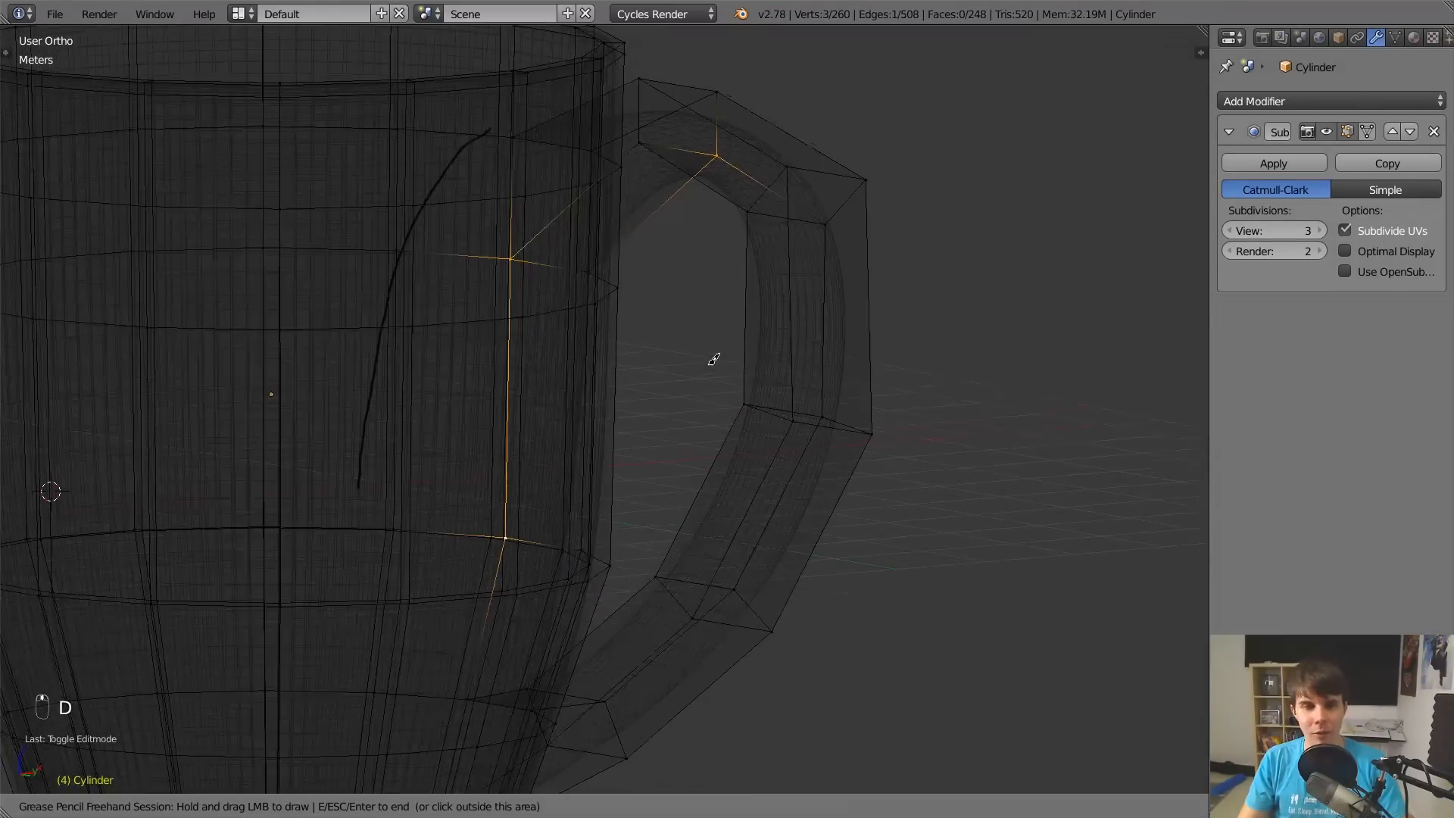
key("KP_1")
right_click_drag(634, 557, 630, 525)
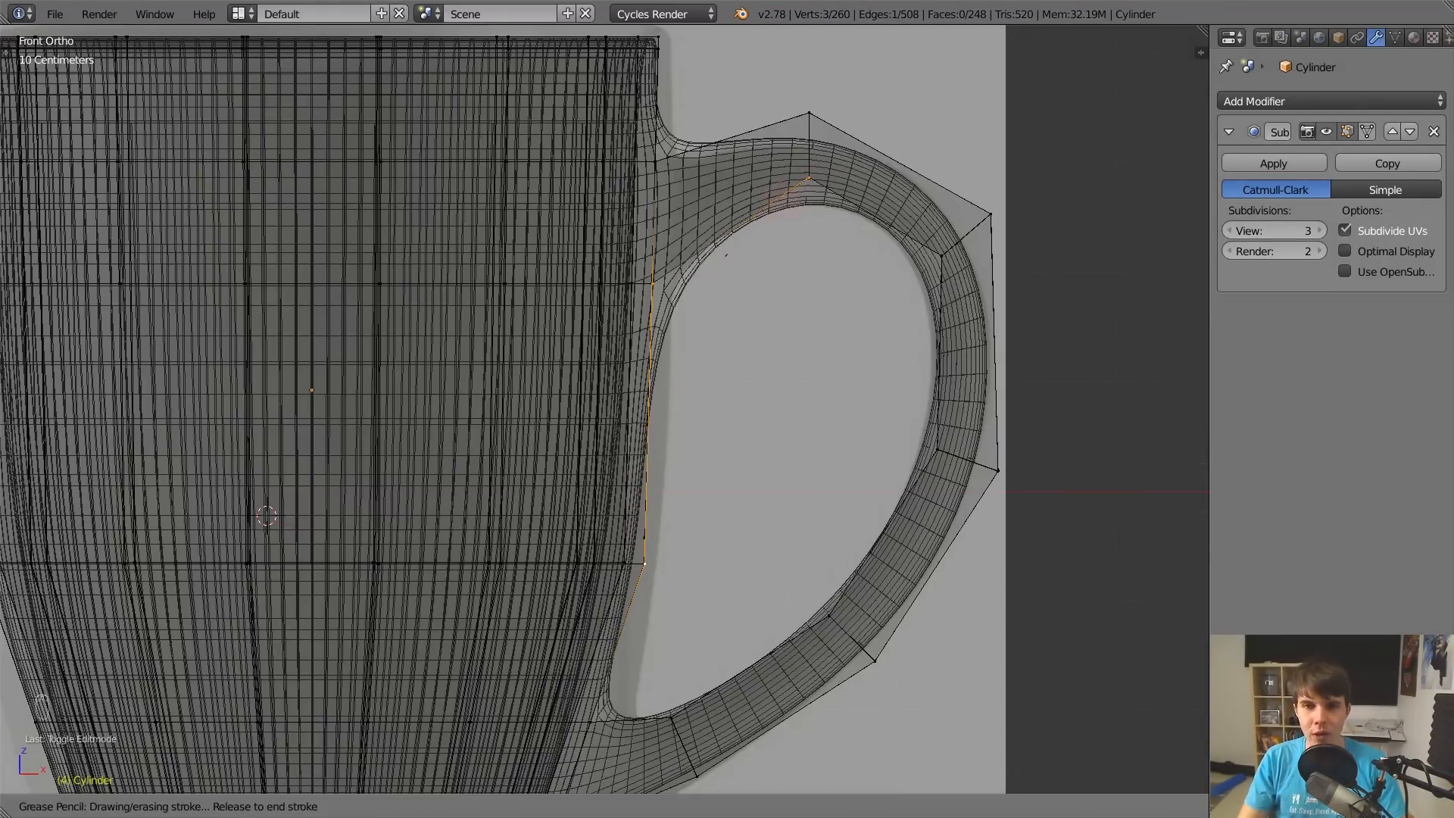
right_click_drag(716, 277, 662, 415)
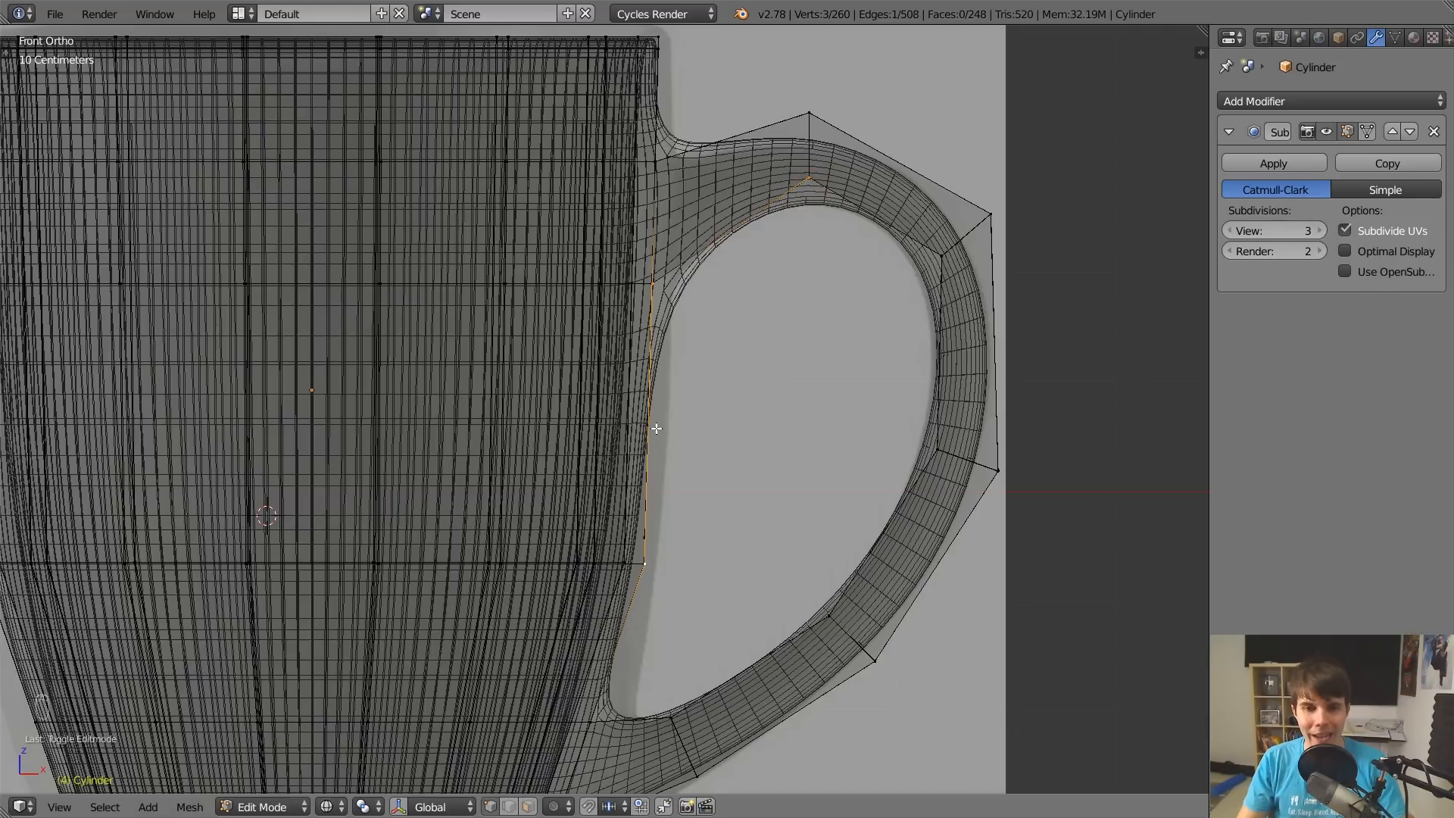
Add a horizontal edge loop around the mug wall, slid up to just below the upper handle joint.
key("ctrl+r")
left_click(651, 428)
left_click(665, 310)
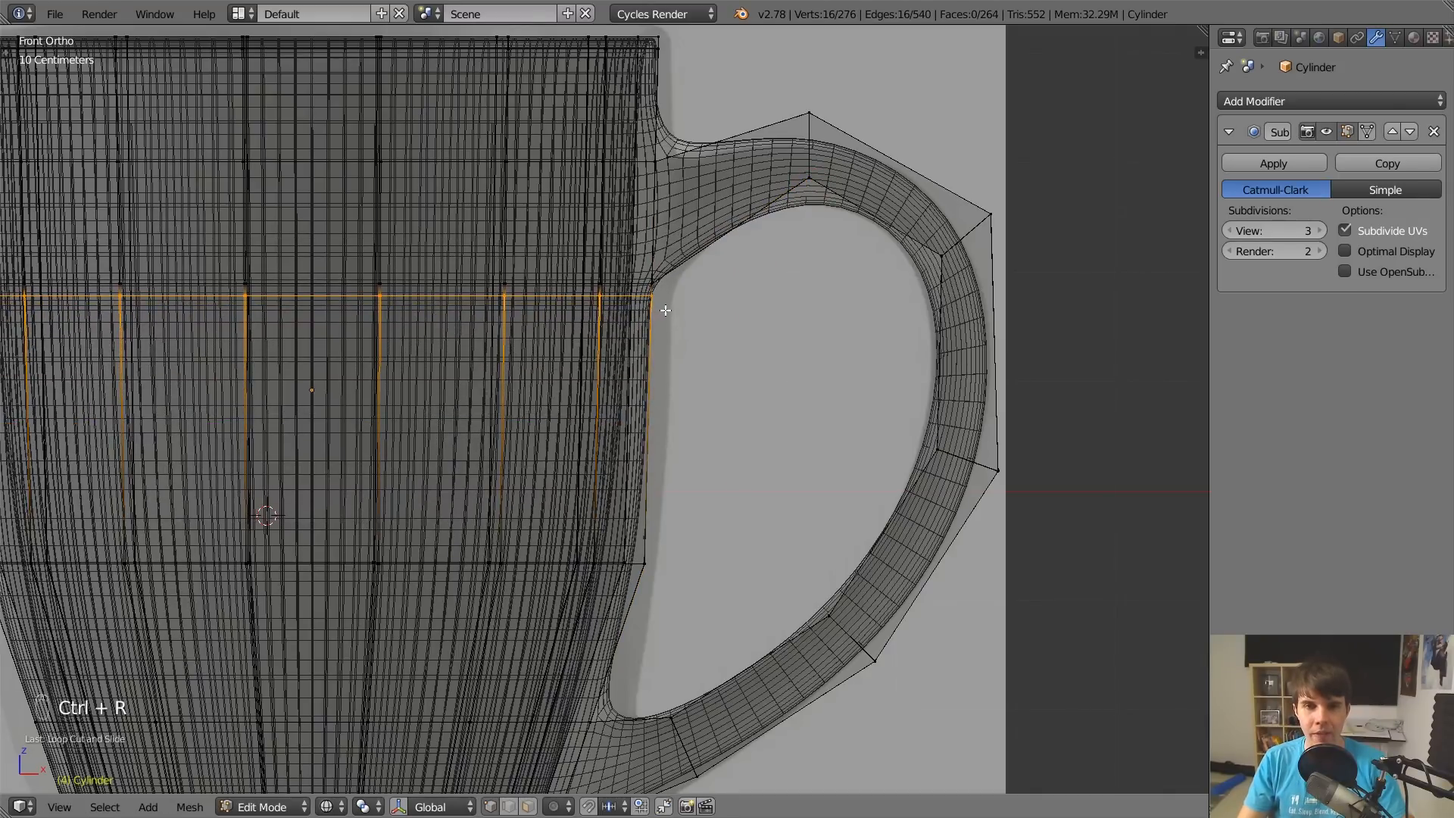
Show the mug in object mode with solid shading and raise the subdivision modifier's viewport level to 5.
scroll(674, 391, "down", 3)
scroll(672, 396, "up", 2)
key("Tab")
key("z")
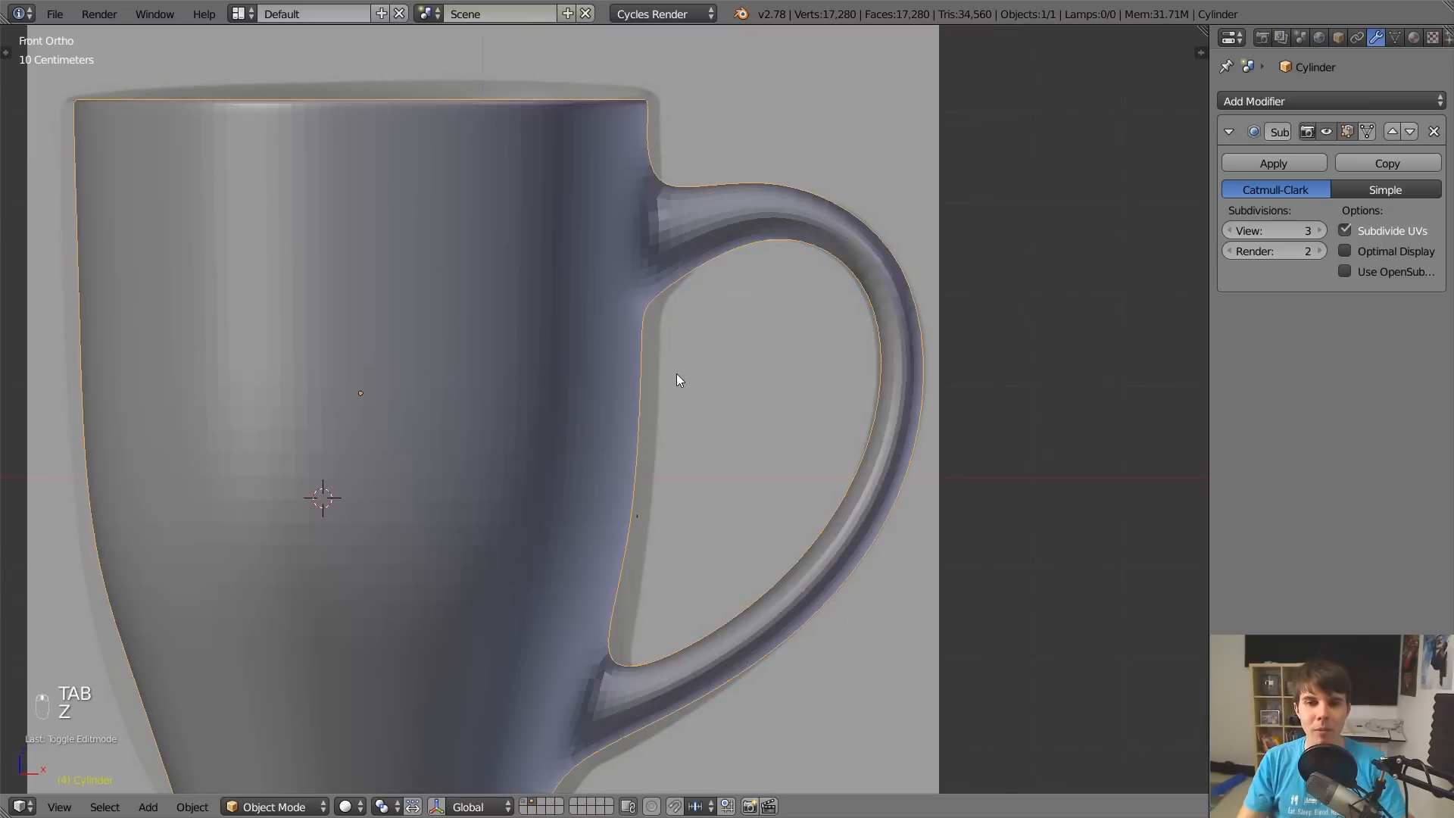
middle_click_drag(676, 374, 603, 345)
scroll(424, 315, "down", 1)
middle_click_drag(166, 270, 338, 307, "shift")
scroll(338, 307, "up", 2)
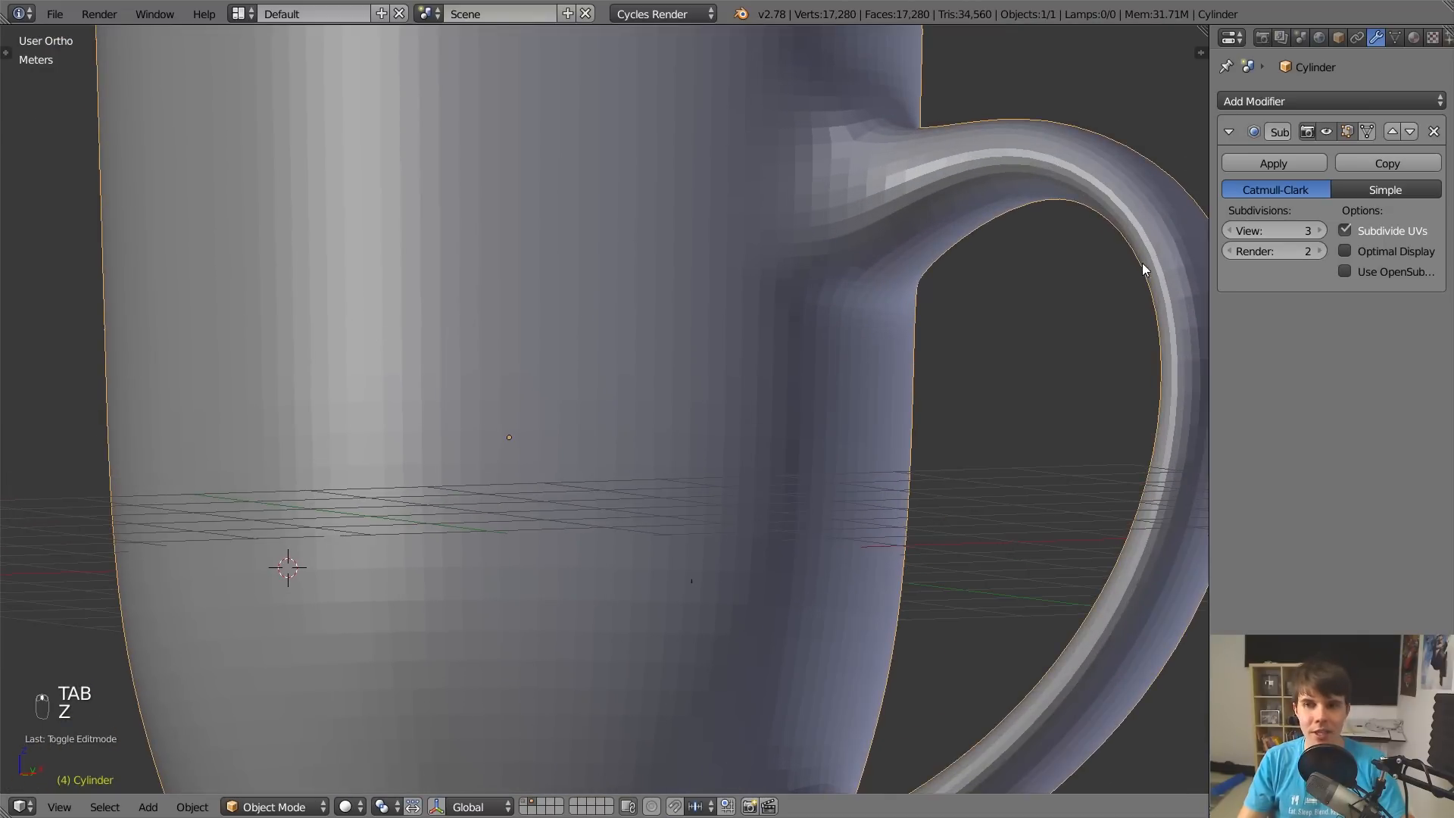
left_click(1321, 227)
left_click(1322, 228)
mouse_move(976, 346)
middle_mouse_down()
mouse_move(943, 357)
mouse_move(966, 330)
middle_mouse_up()
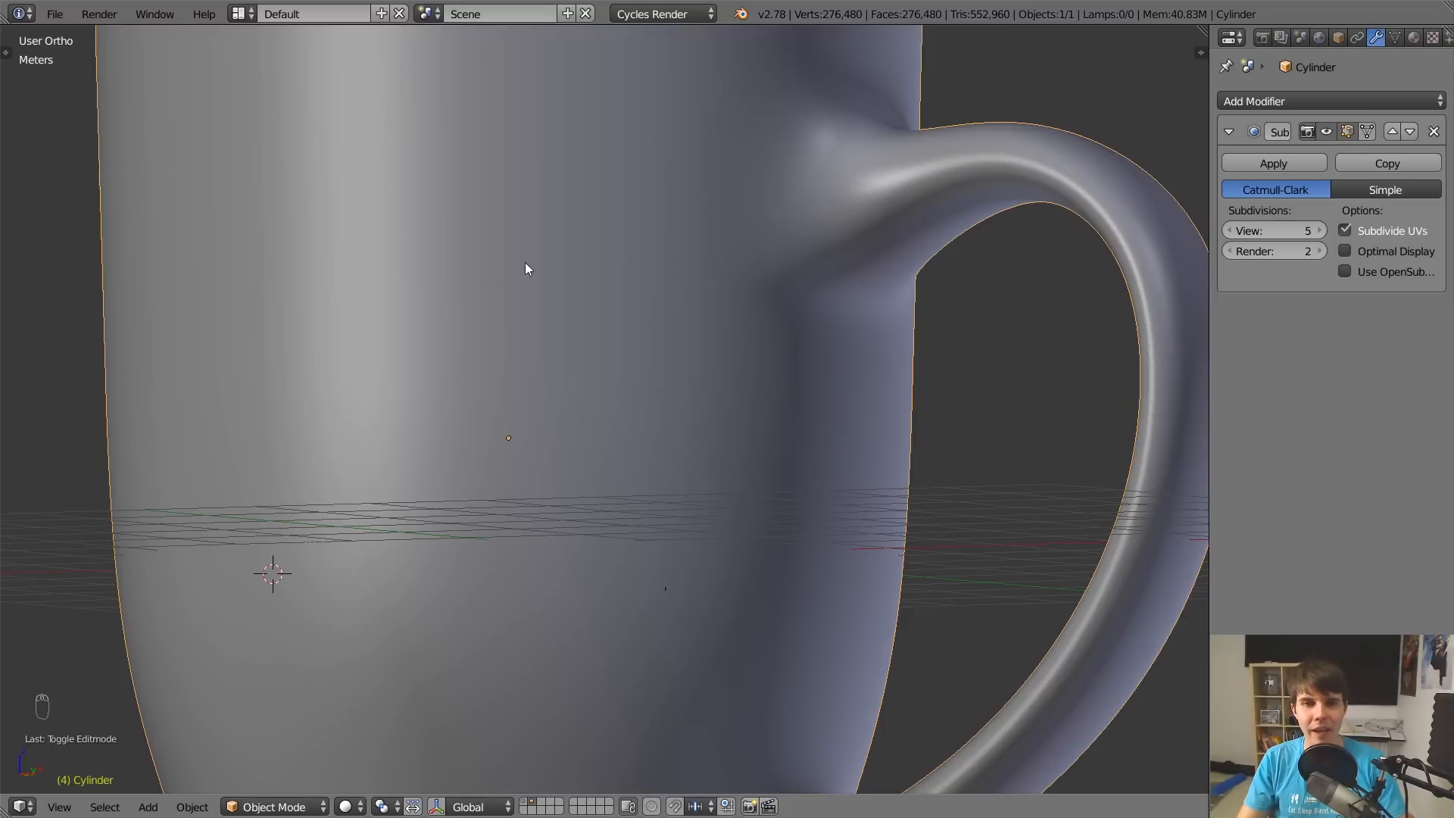
Undo the mug wall's new edge loop and add one around the handle's upper end, slid tight against the wall.
key("Tab")
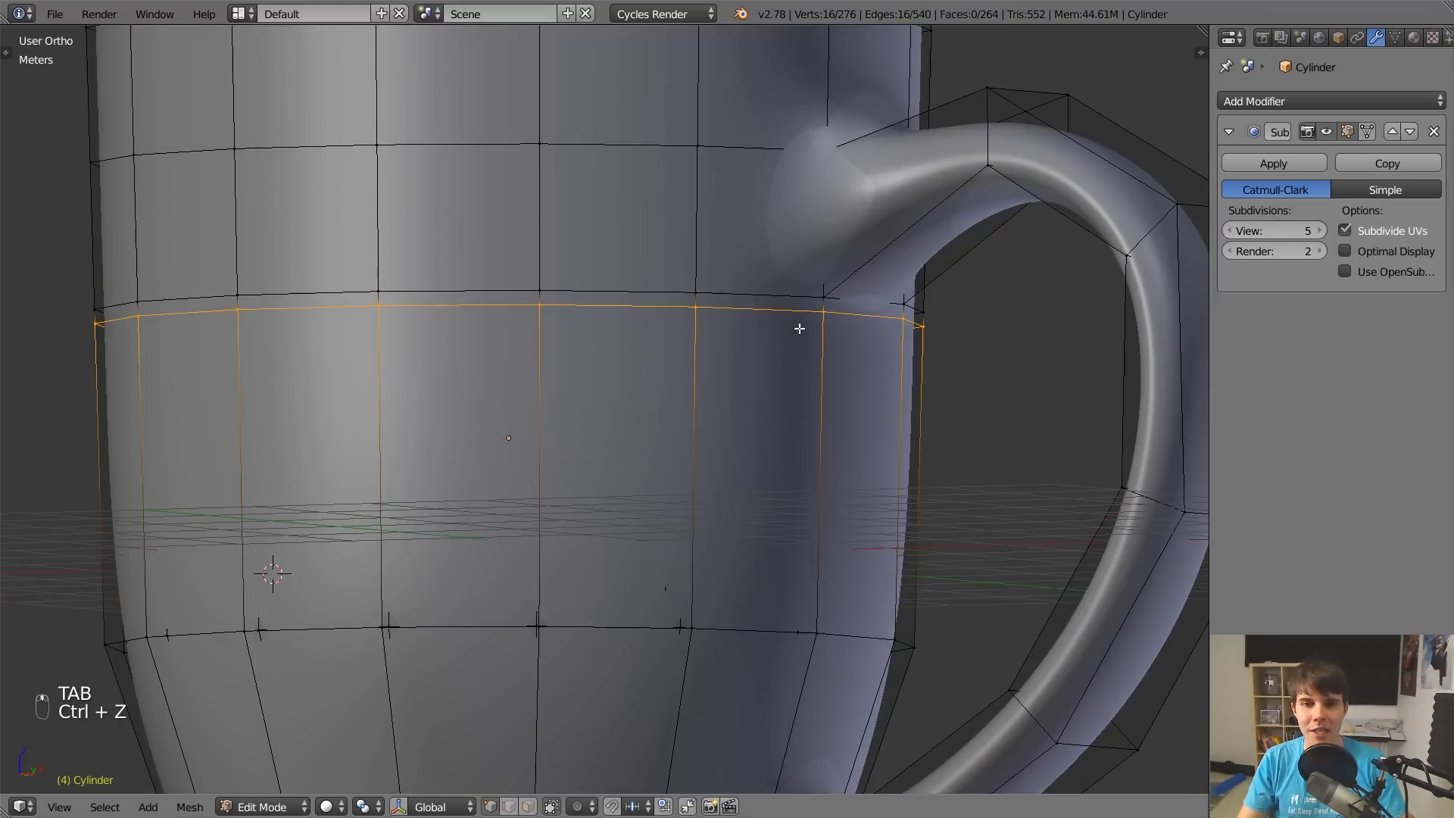
key("ctrl+z")
middle_click_drag(799, 324, 856, 180)
key("ctrl+r")
left_click(863, 200)
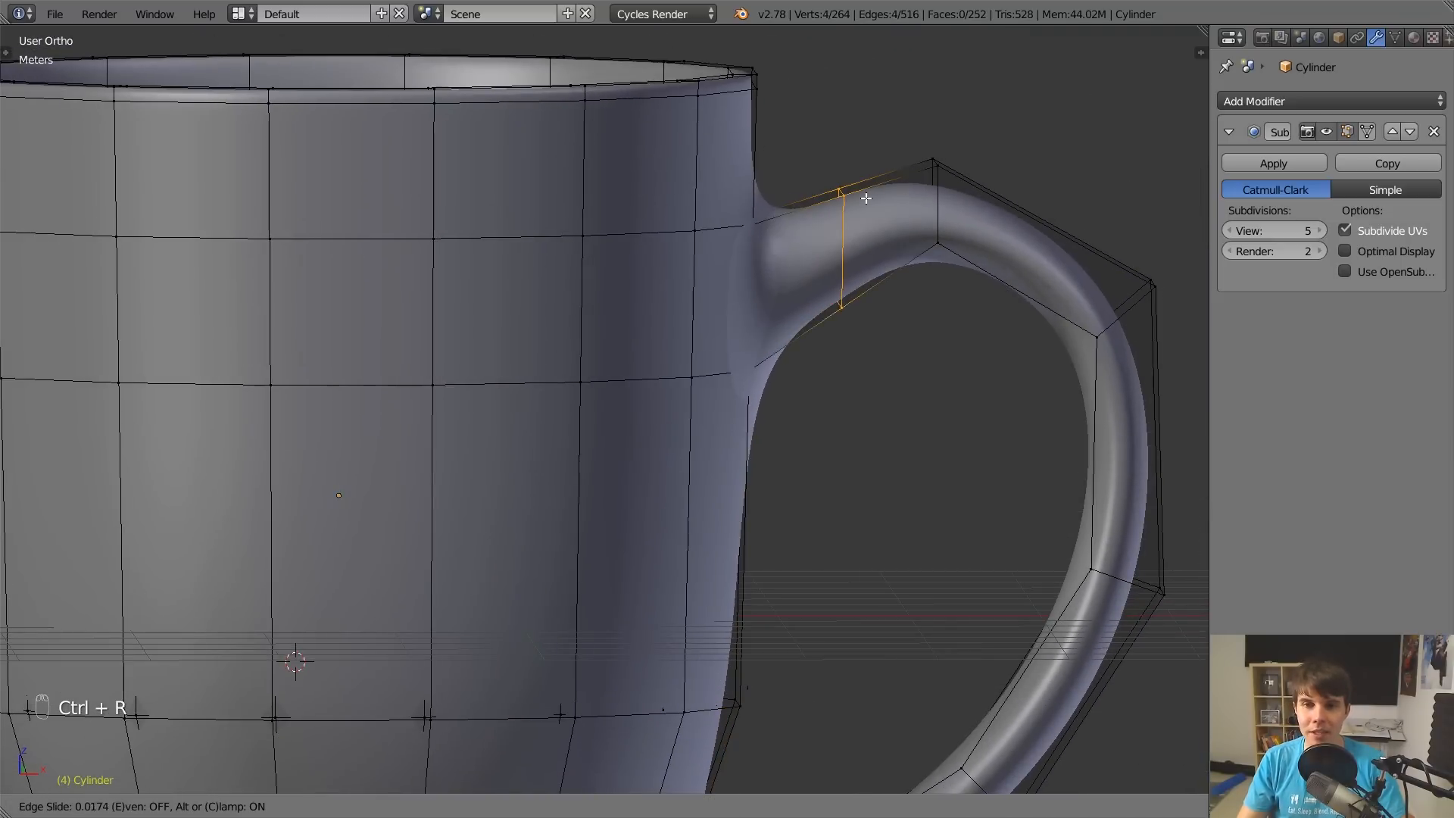
left_click(800, 247)
key("Tab")
scroll(811, 288, "down", 5)
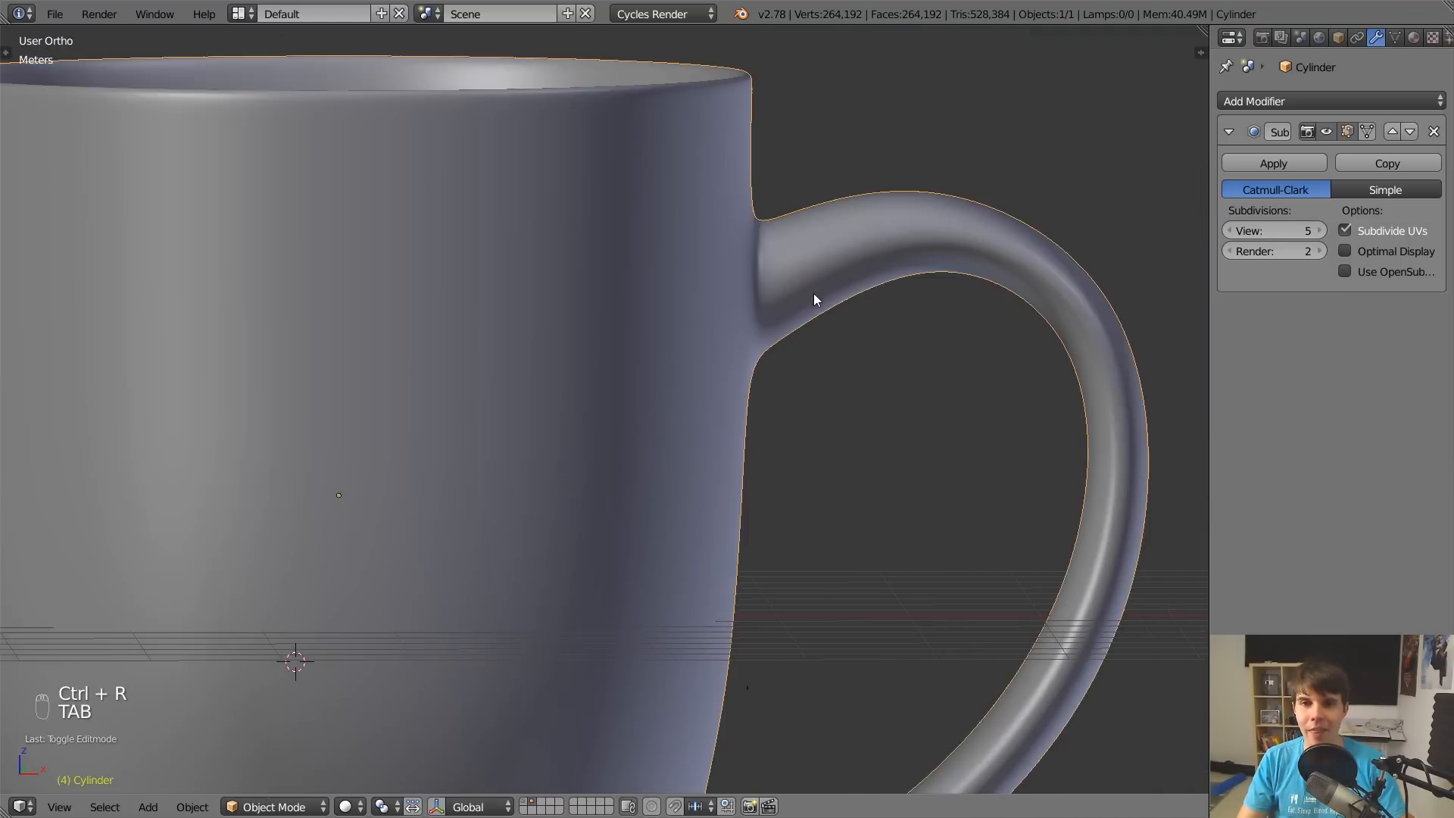
Show the mesh in front orthographic wireframe and sketch a grease pencil line along the mug wall below the upper handle joint.
middle_click_drag(815, 298, 783, 301)
middle_click_drag(781, 446, 769, 279, "shift")
scroll(757, 242, "up", 1)
key("Tab")
scroll(724, 147, "up", 2)
middle_click_drag(720, 141, 619, 213, "shift")
key("KP_1")
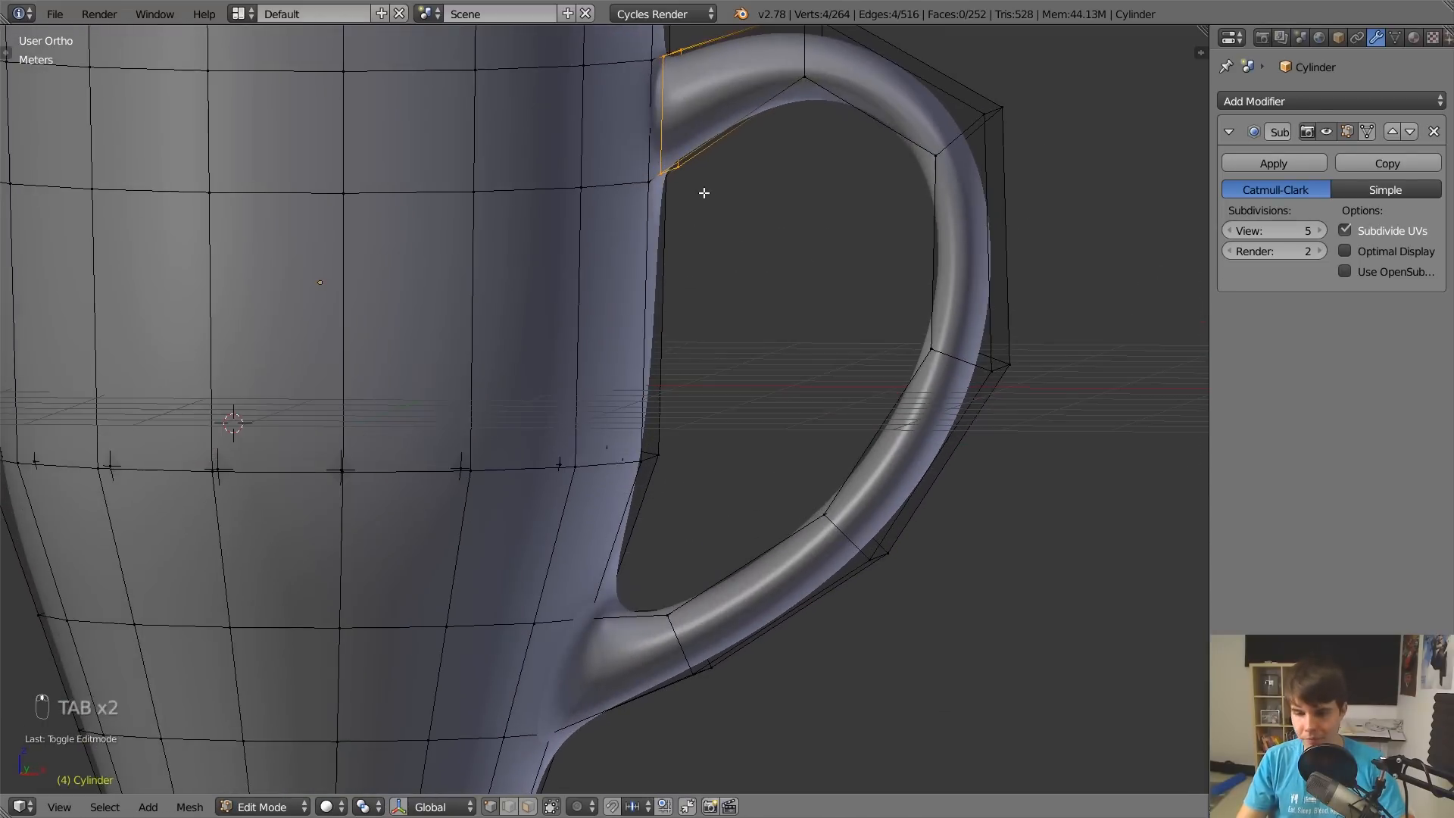
key("z")
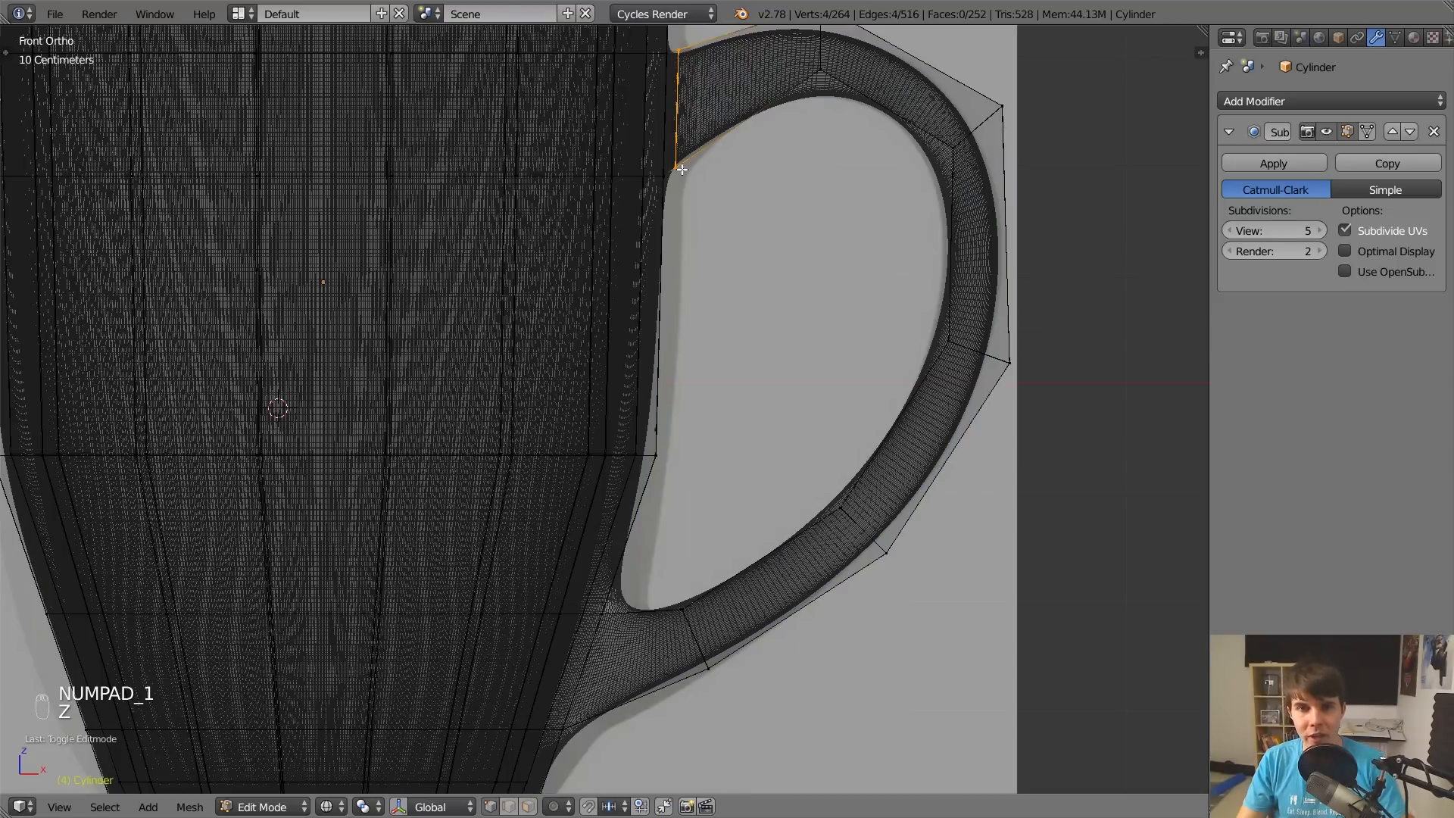
key("d")
left_click_drag(656, 448, 656, 446)
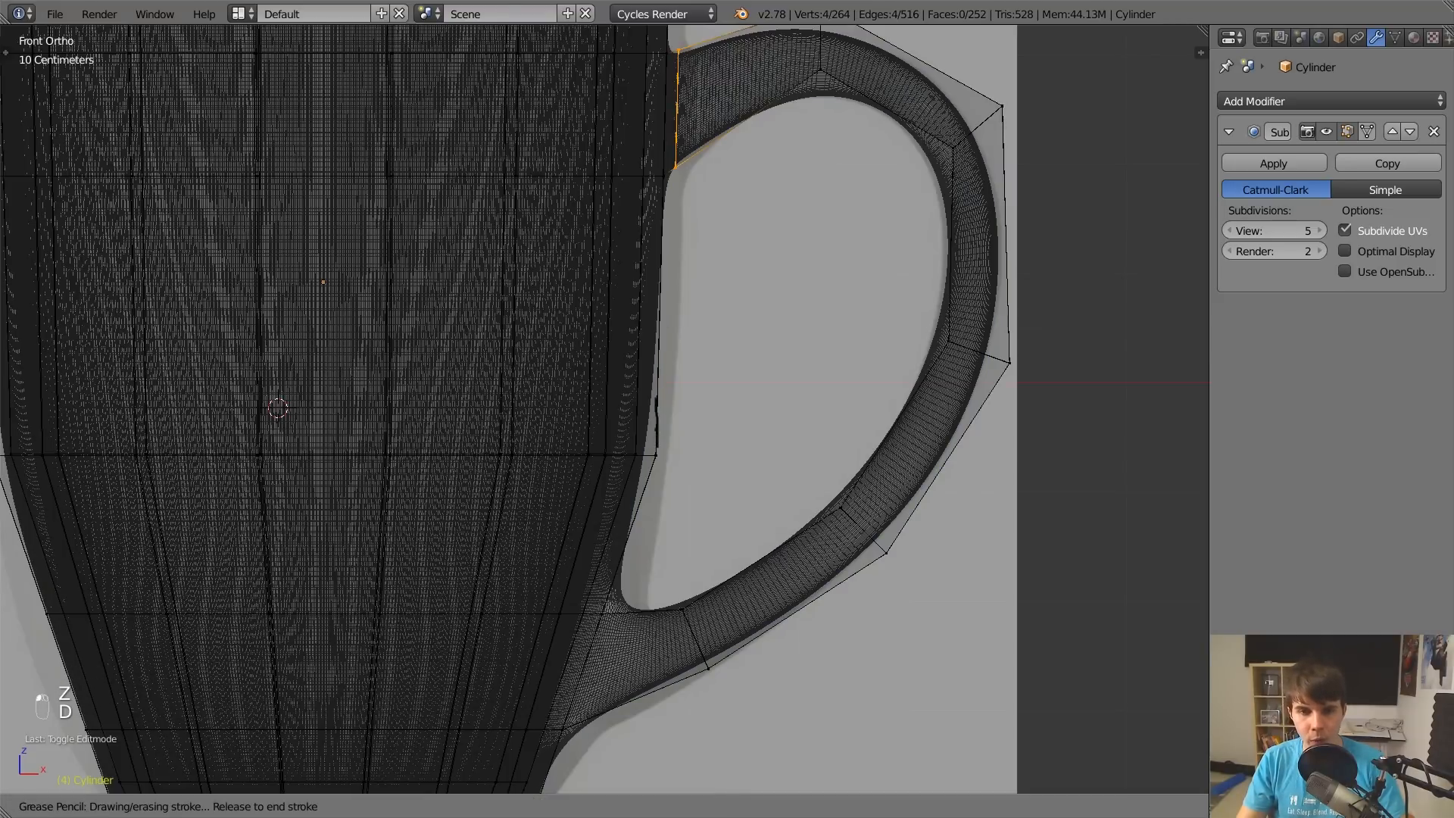
left_click_drag(676, 167, 677, 164)
Mark the handle's inner bend vertex and the upper joint's lower corner with small grease pencil strokes.
scroll(685, 159, "up", 2)
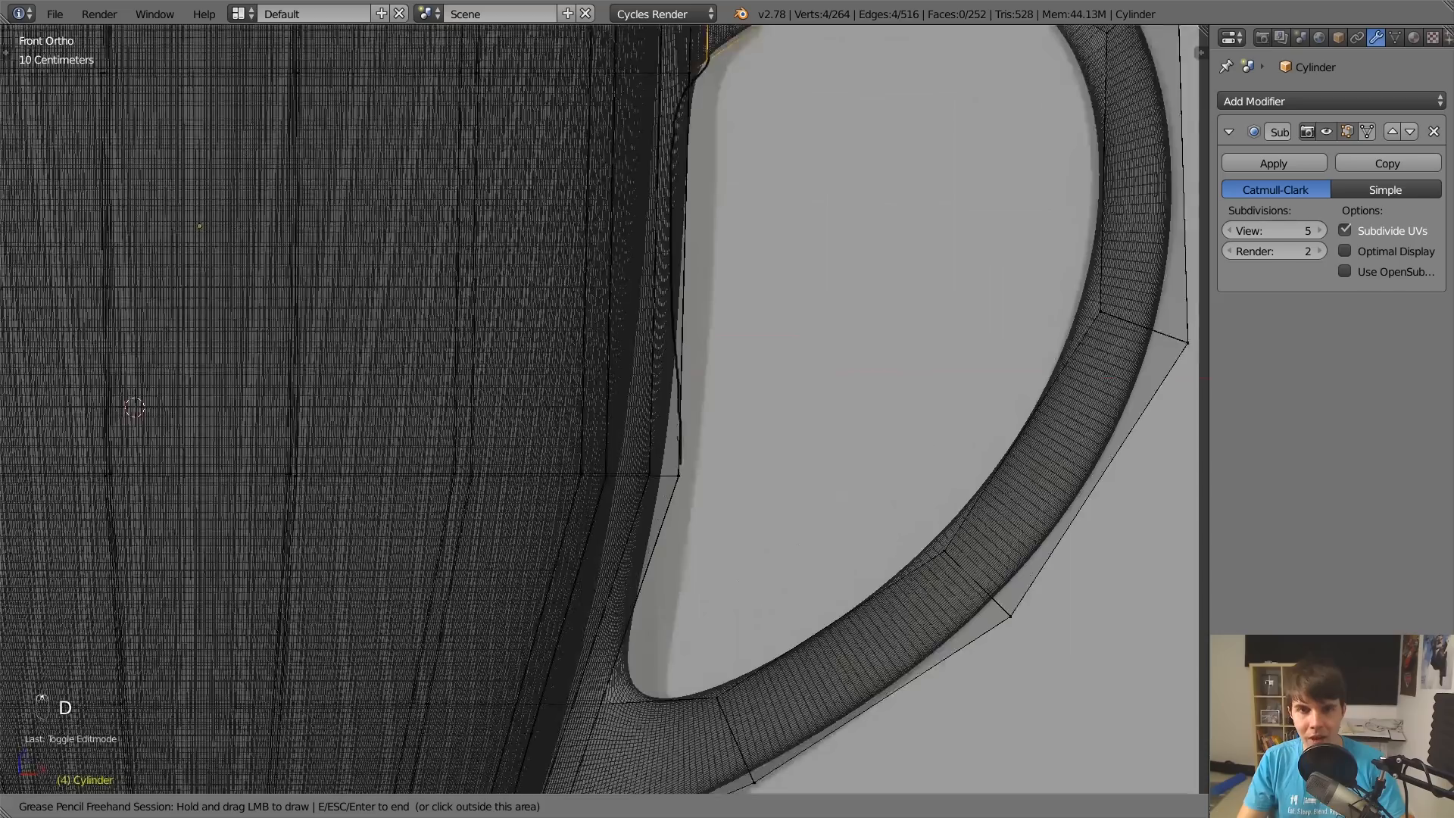
middle_click_drag(696, 148, 587, 552, "shift")
scroll(588, 552, "up", 3)
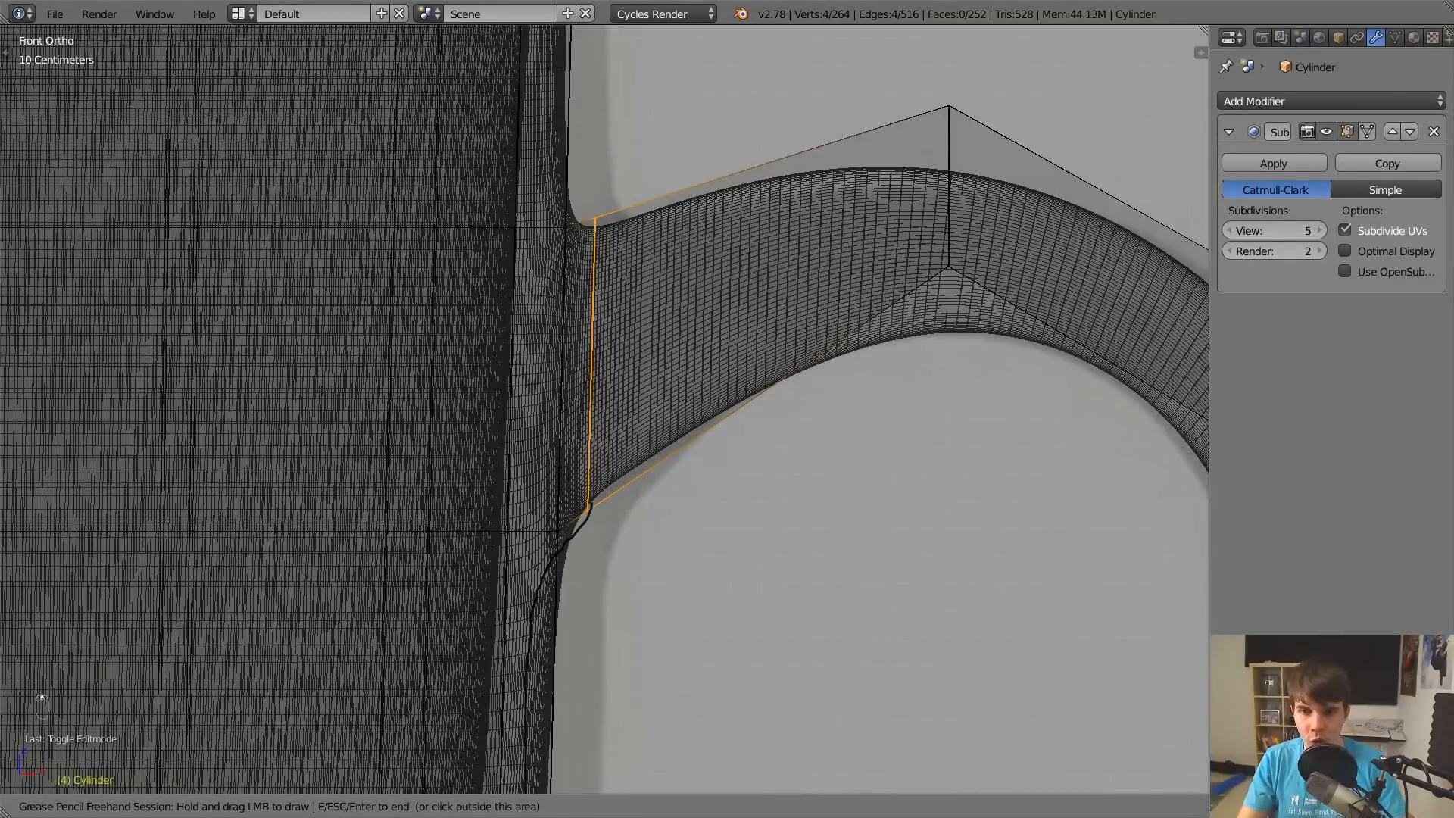
mouse_move(946, 266)
left_mouse_down()
mouse_move(948, 279)
mouse_move(955, 267)
left_mouse_up()
left_click_drag(590, 504, 590, 508)
middle_click_drag(585, 509, 640, 371, "shift")
left_click_drag(641, 371, 641, 371)
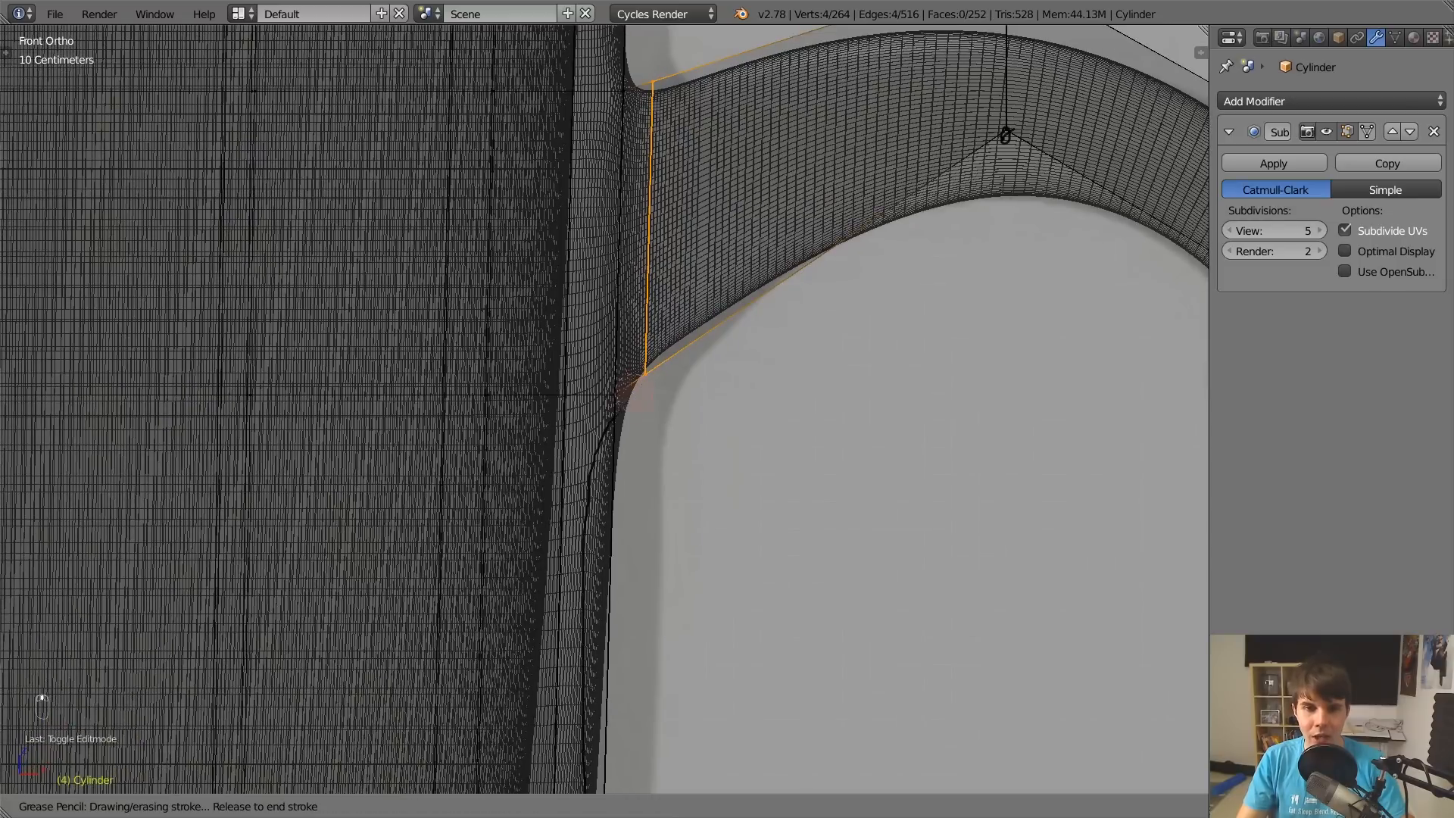
Erase the grease pencil strokes along the mug wall and at the handle's inner bend, returning to solid object mode.
right_click_drag(628, 406, 615, 421)
right_click_drag(612, 415, 595, 473)
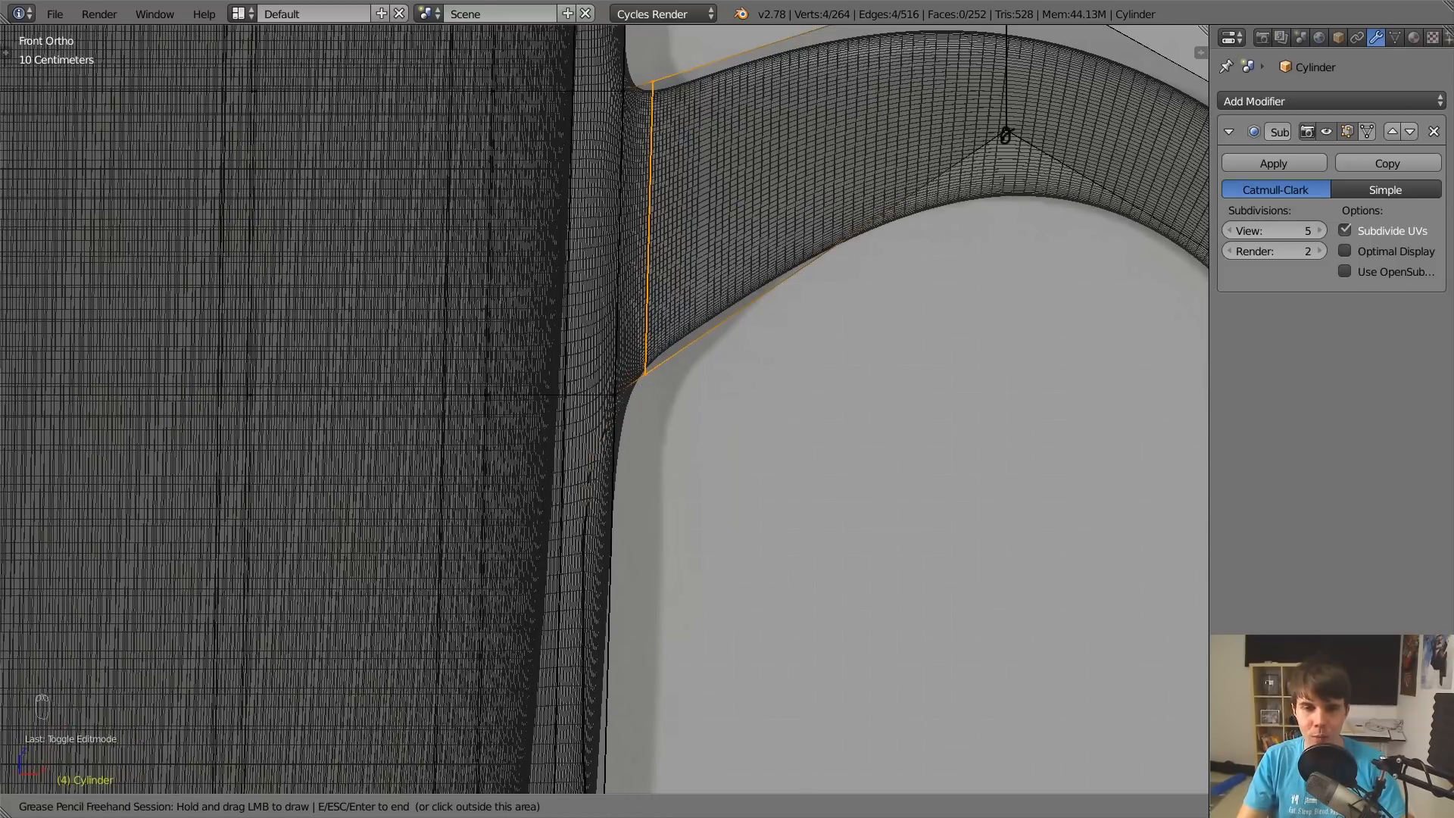
scroll(698, 369, "down", 6)
key("Escape")
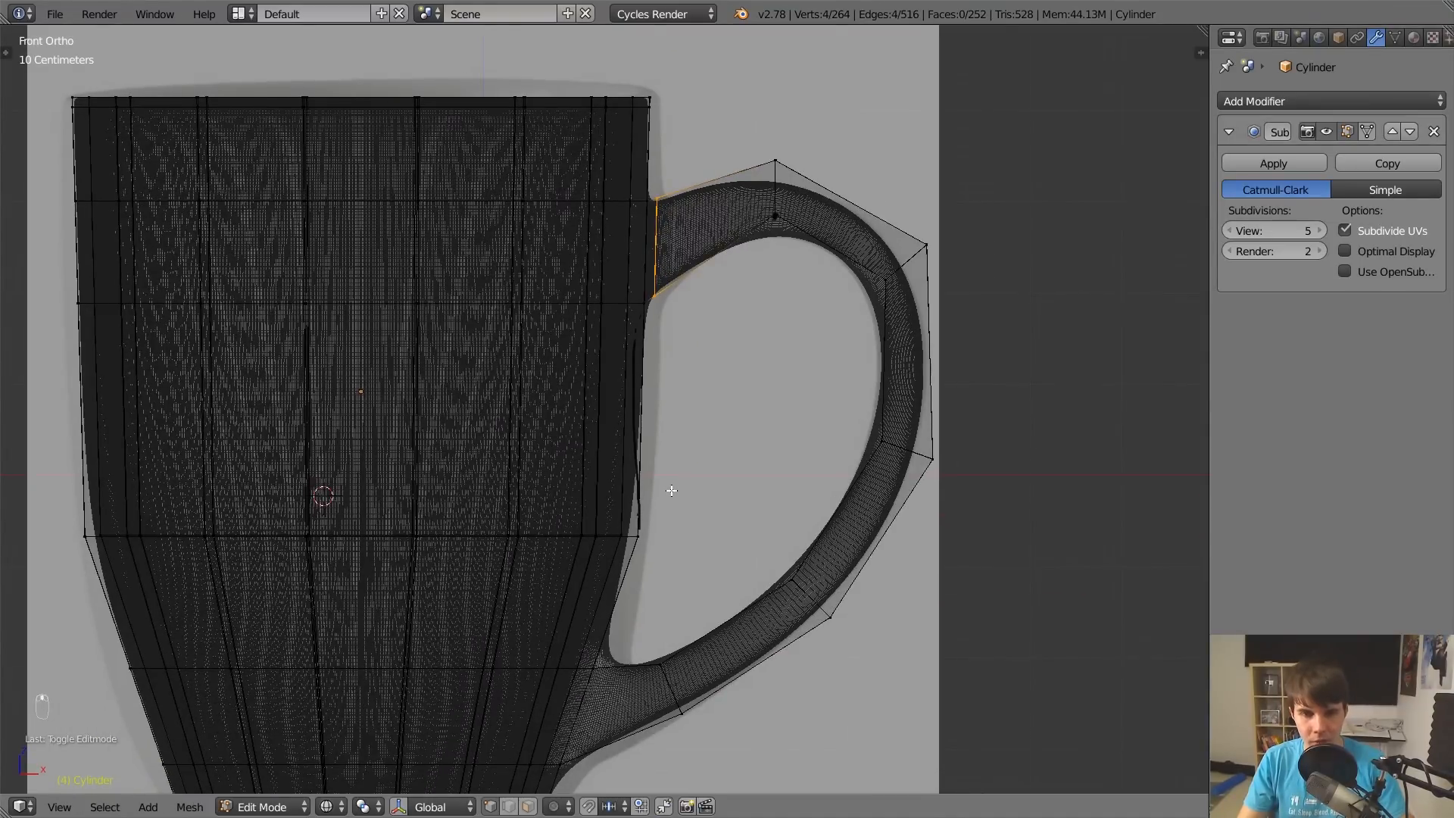
key("grave")
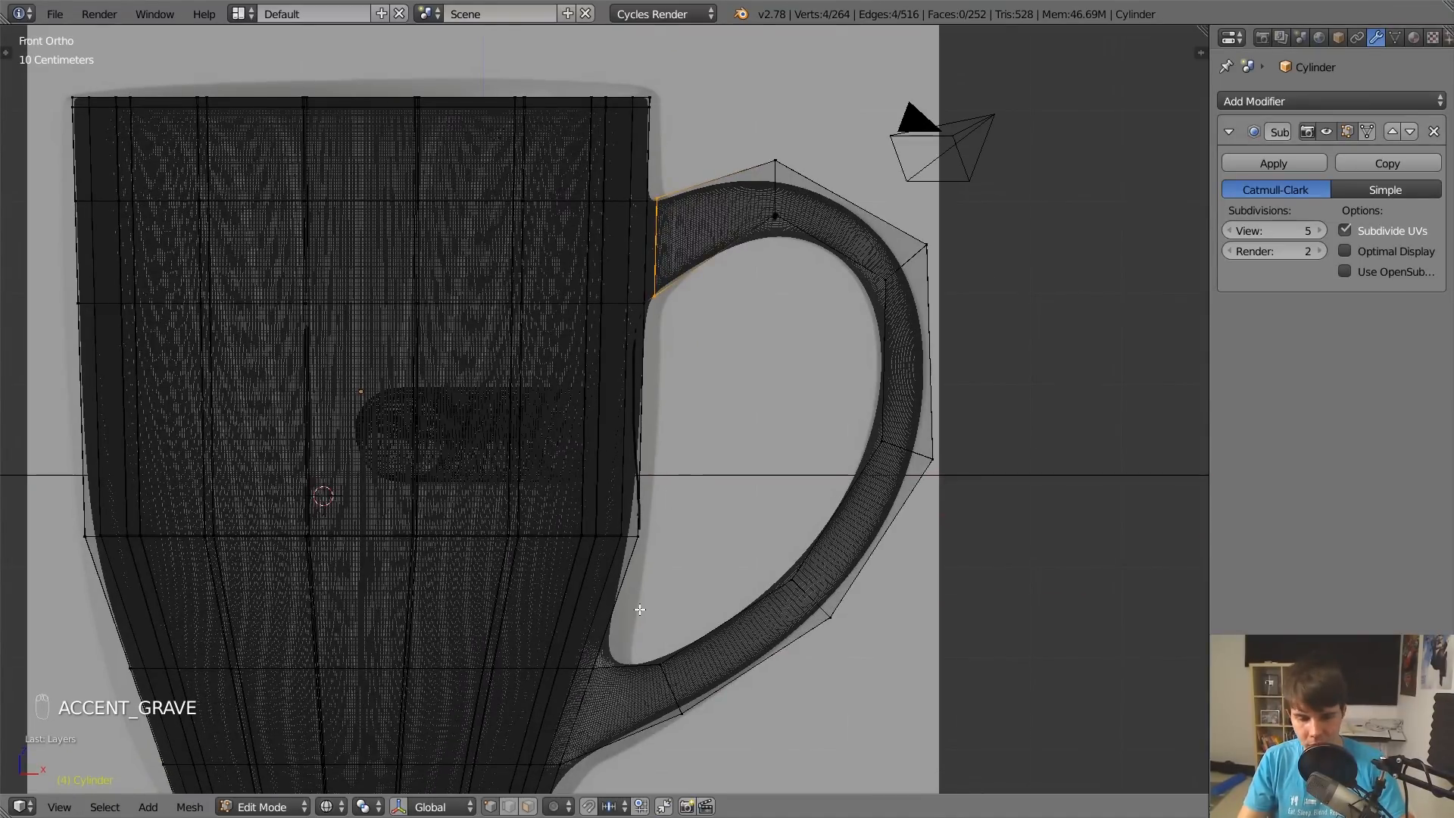
key("grave")
key("Tab")
key("z")
scroll(688, 448, "down", 2)
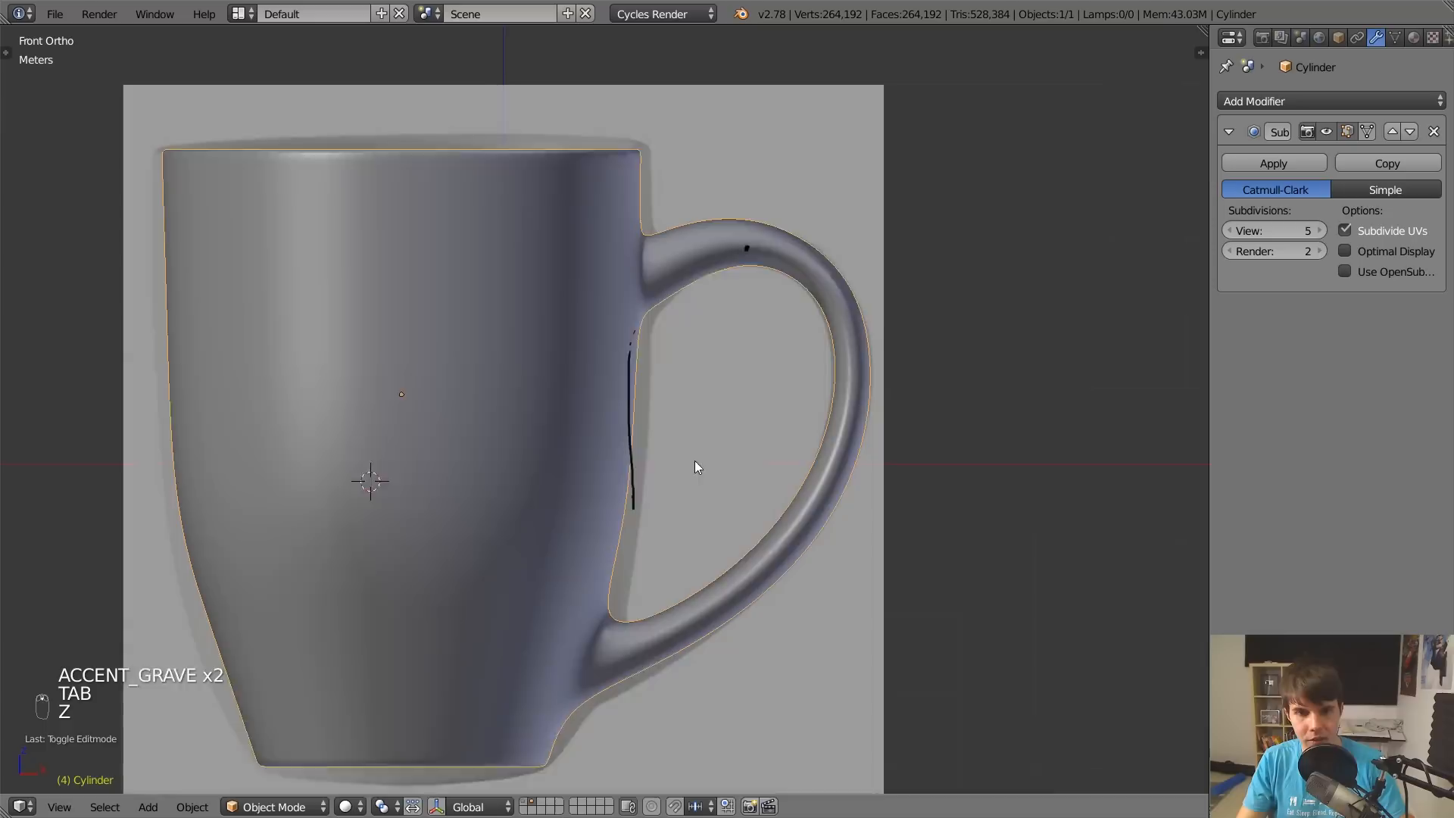
key("d")
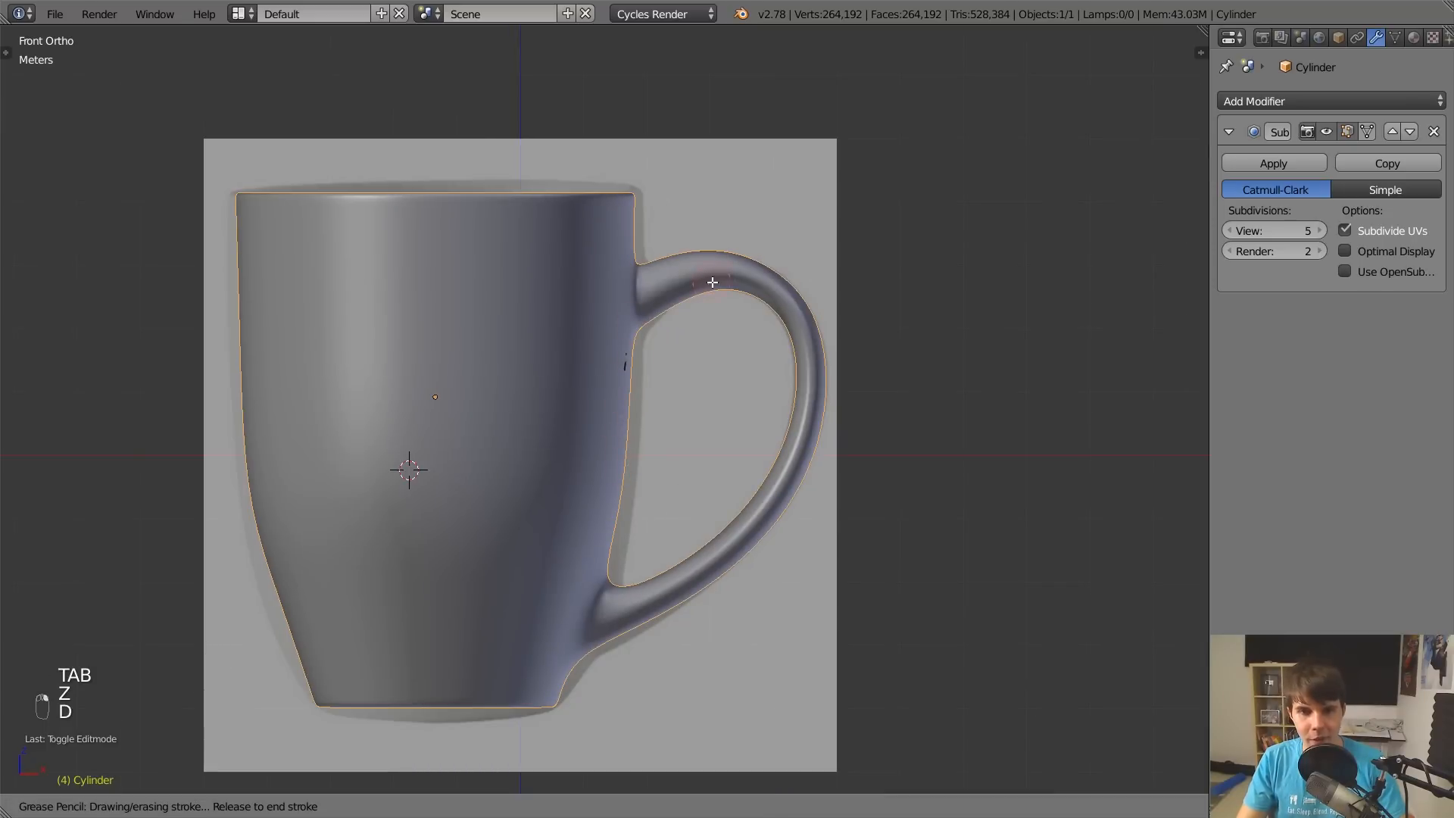
scroll(656, 465, "up", 3)
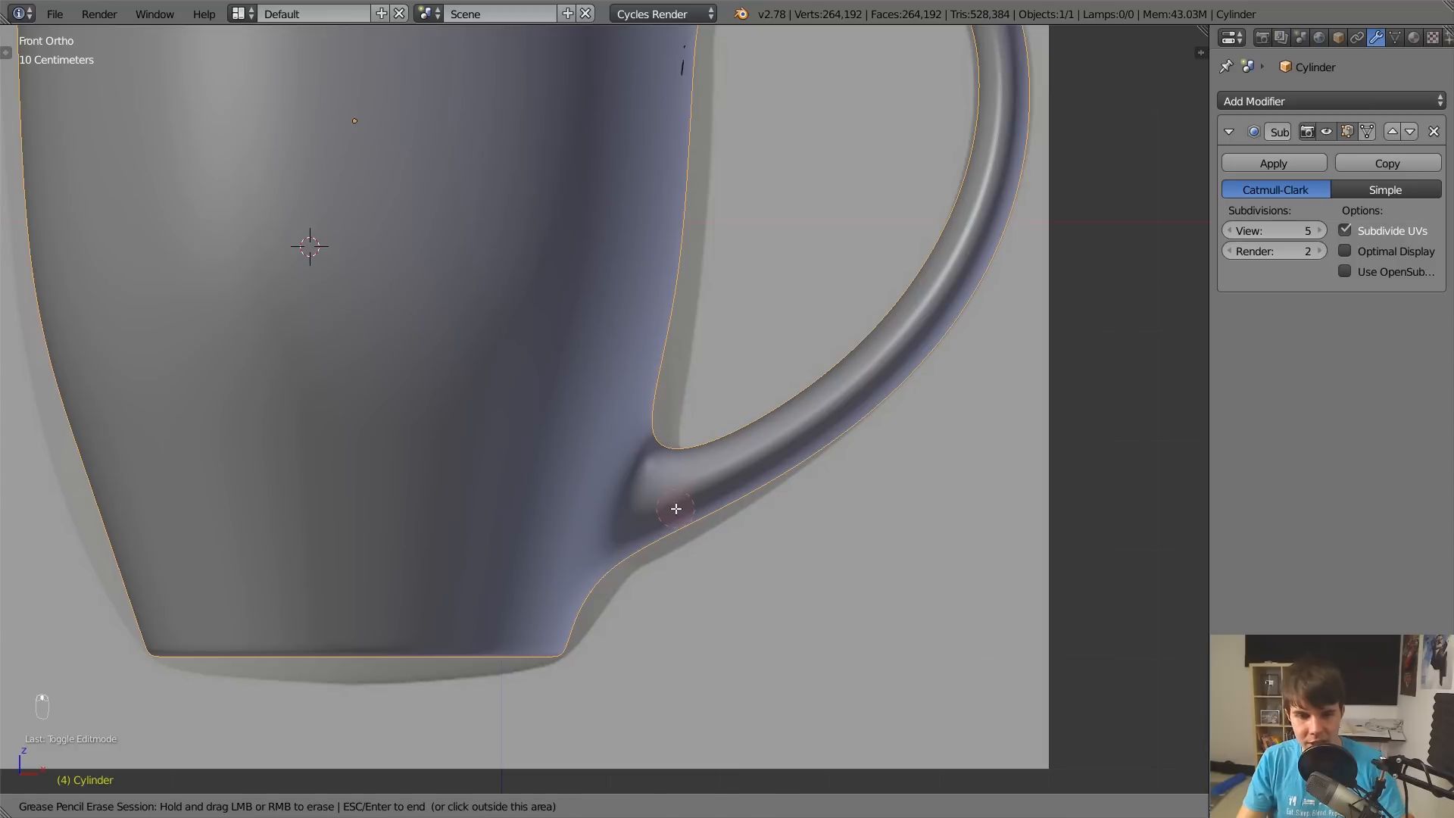
Add an edge loop around the handle's lower end, slid tight against the mug wall, and view the mug at an angle.
key("Tab")
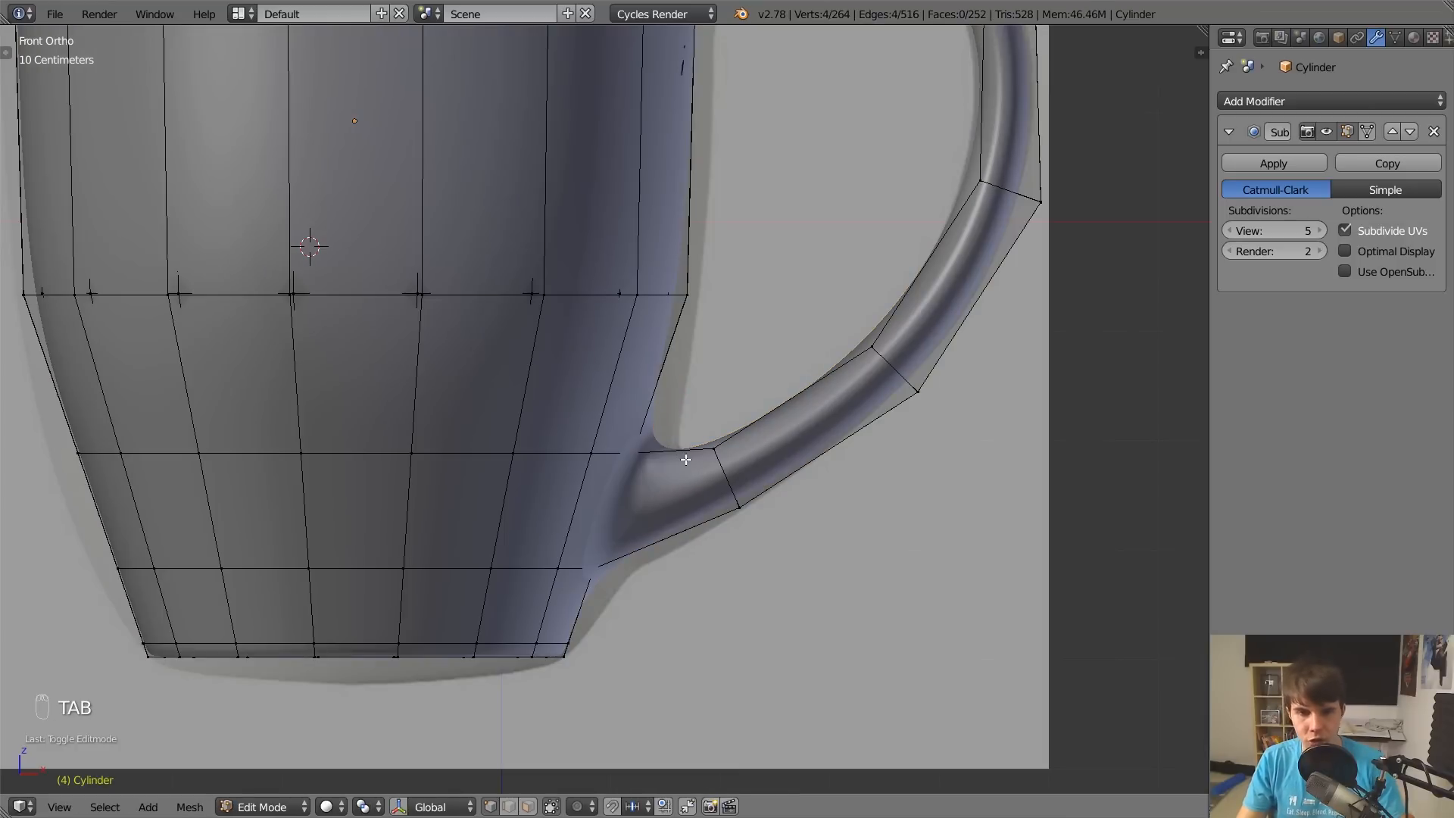
key("ctrl+r")
left_click(677, 466)
left_click(661, 478)
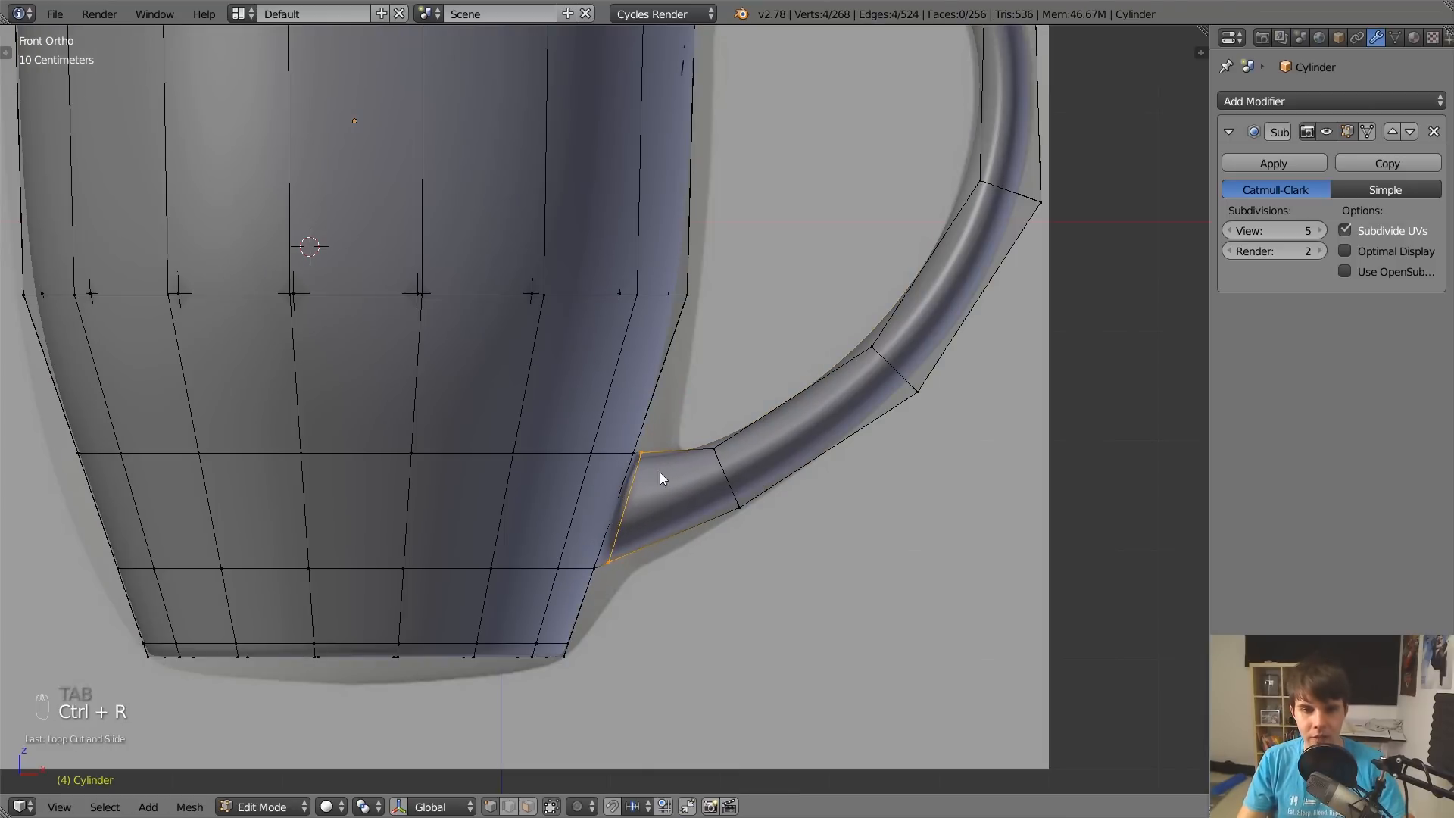
key("Tab")
scroll(664, 466, "down", 4)
middle_click_drag(668, 461, 576, 484)
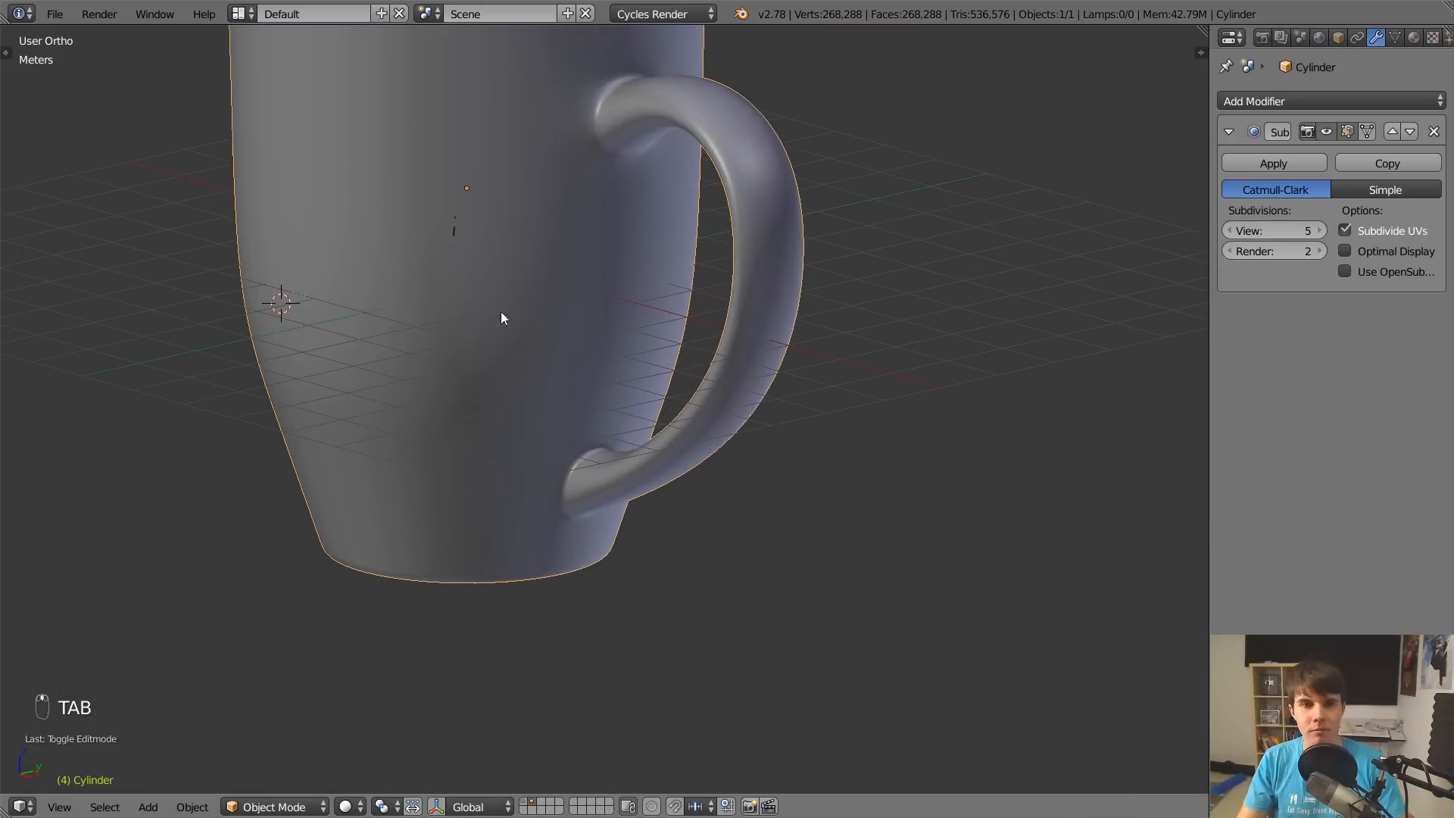
Erase the remaining grease pencil fragment beside the mug wall and view the whole mug.
key("d")
right_click_drag(459, 232, 457, 220)
mouse_move(457, 220)
middle_mouse_down()
mouse_move(672, 243)
mouse_move(702, 337)
mouse_move(700, 285)
mouse_move(616, 324)
mouse_move(721, 260)
mouse_move(753, 286)
mouse_move(643, 351)
mouse_move(671, 371)
mouse_move(684, 316)
middle_mouse_up()
key("Escape")
scroll(697, 326, "down", 3)
scroll(672, 368, "up", 3)
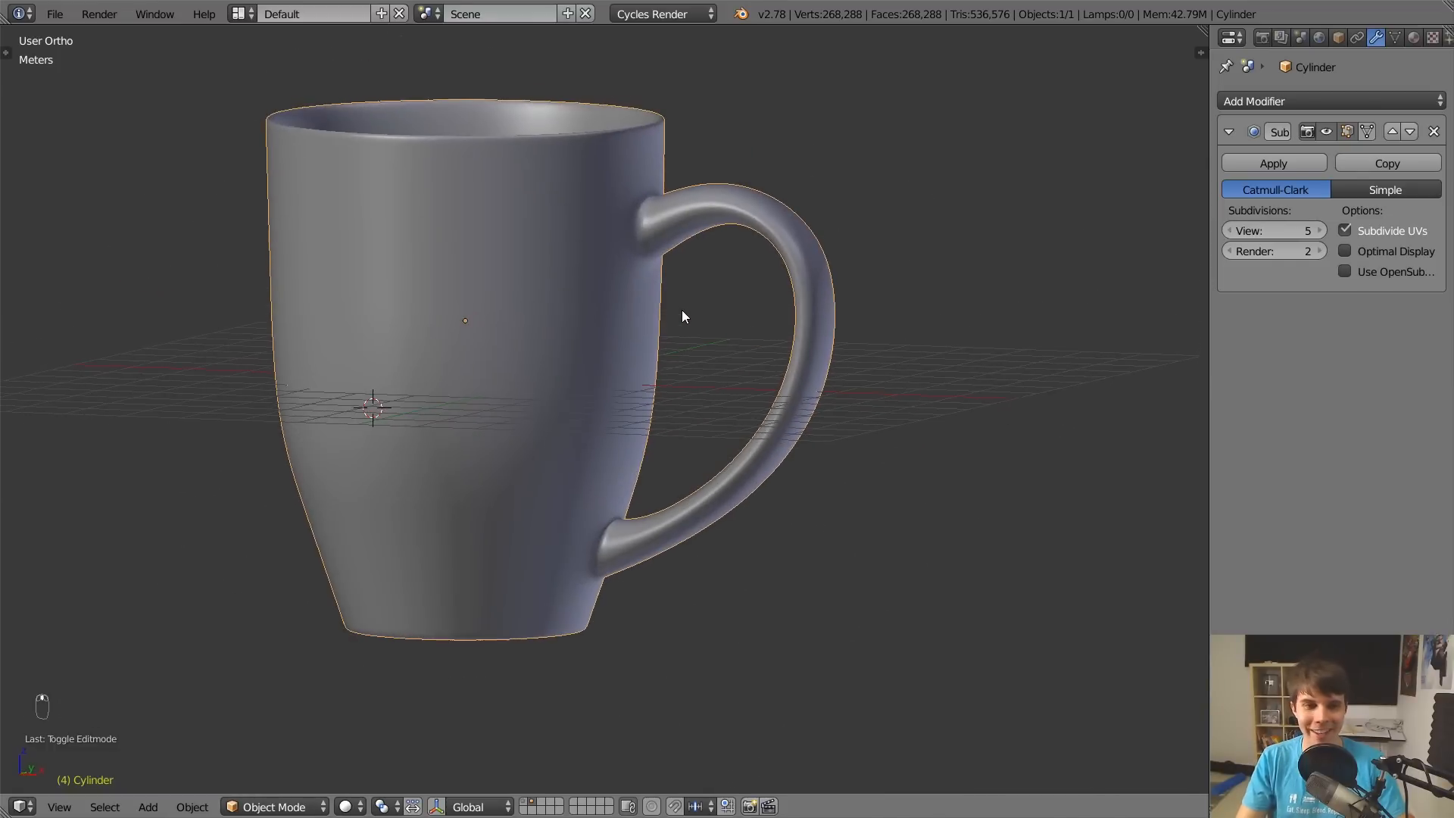
Select the outer edge loop at the mug's mid-height in front wireframe view and try moving it slightly.
key("KP_1")
key("Tab")
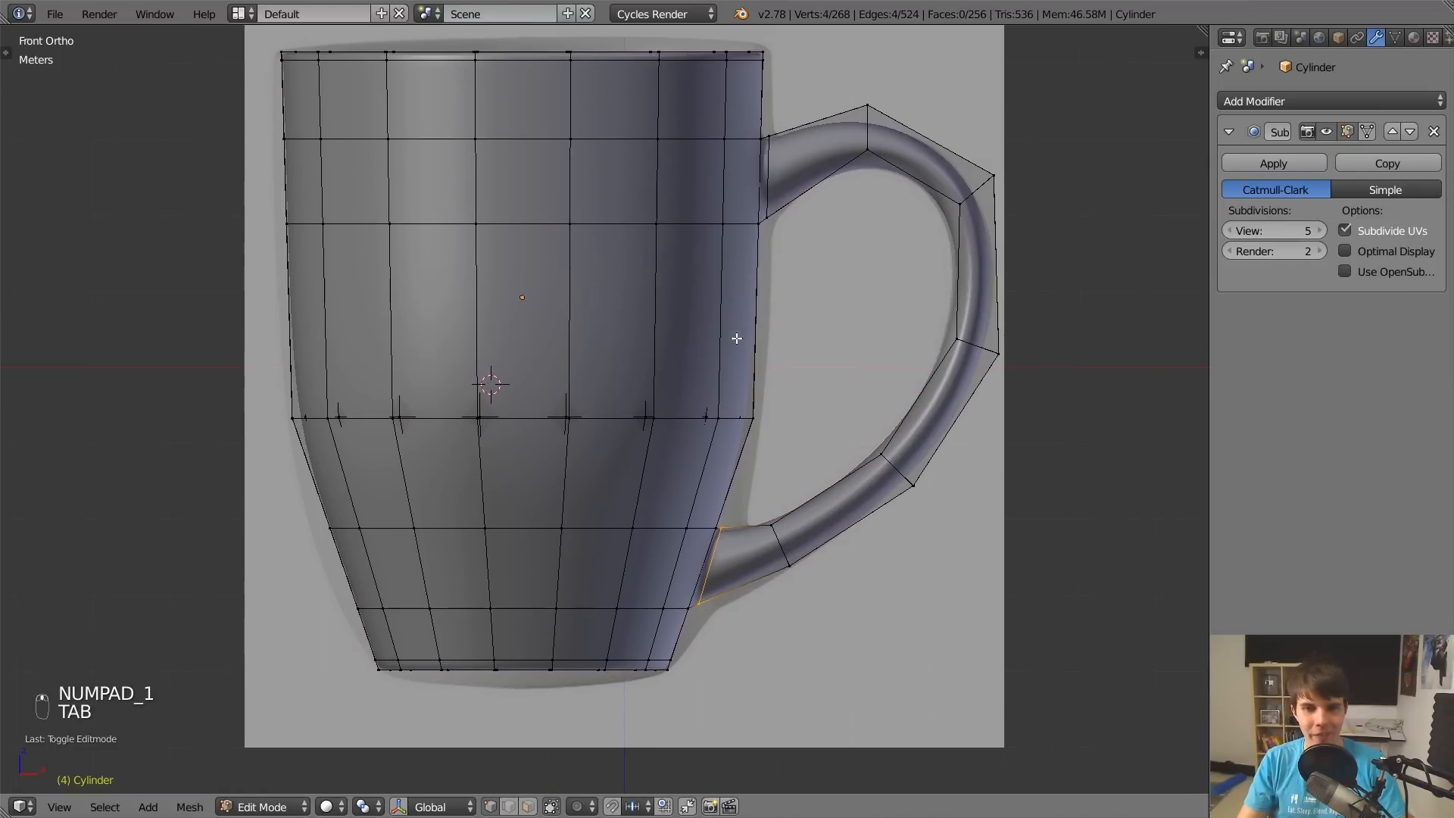
key("z")
right_click(751, 421, "alt")
scroll(758, 413, "up", 4)
key("g")
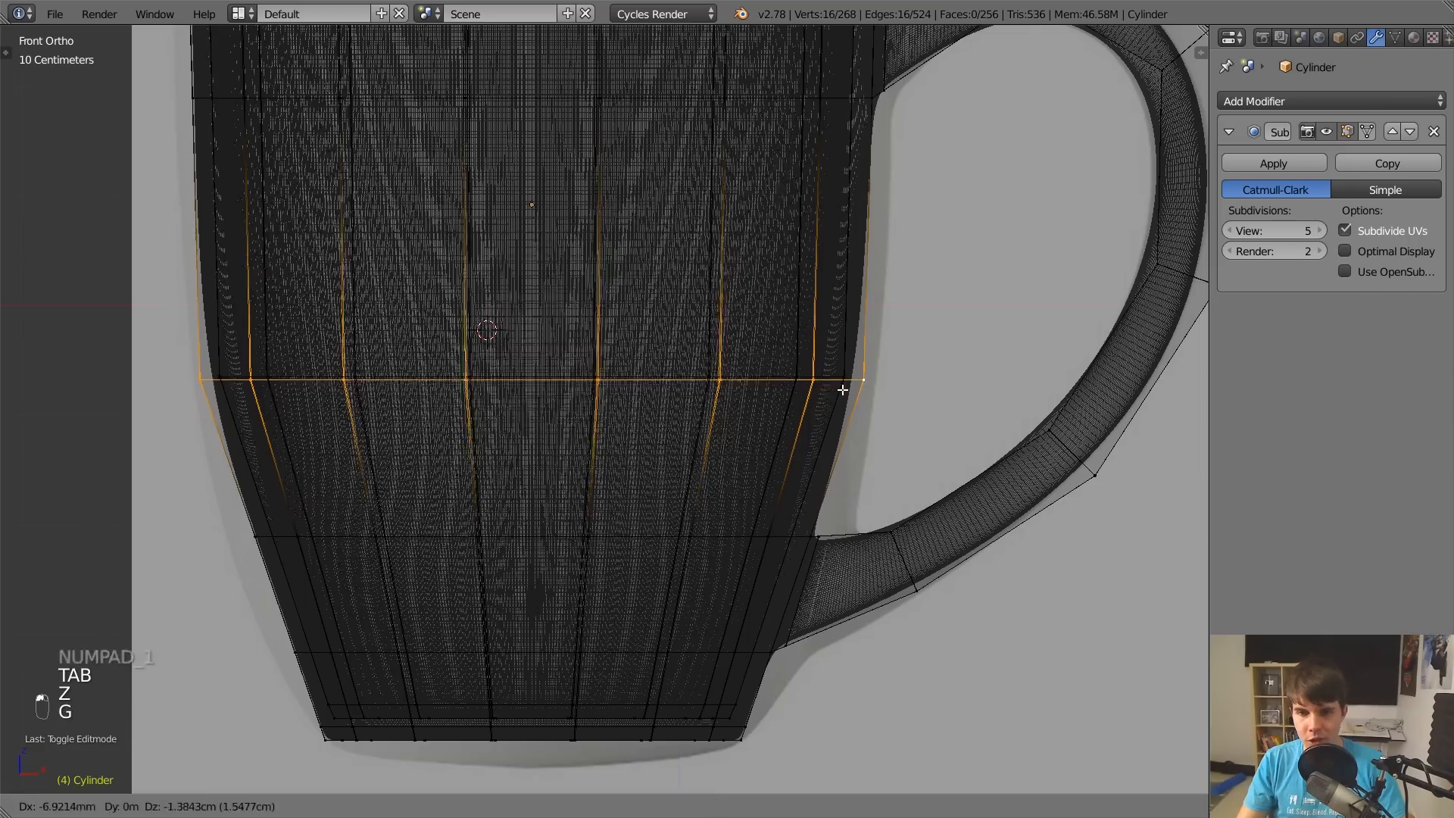
left_click(840, 394)
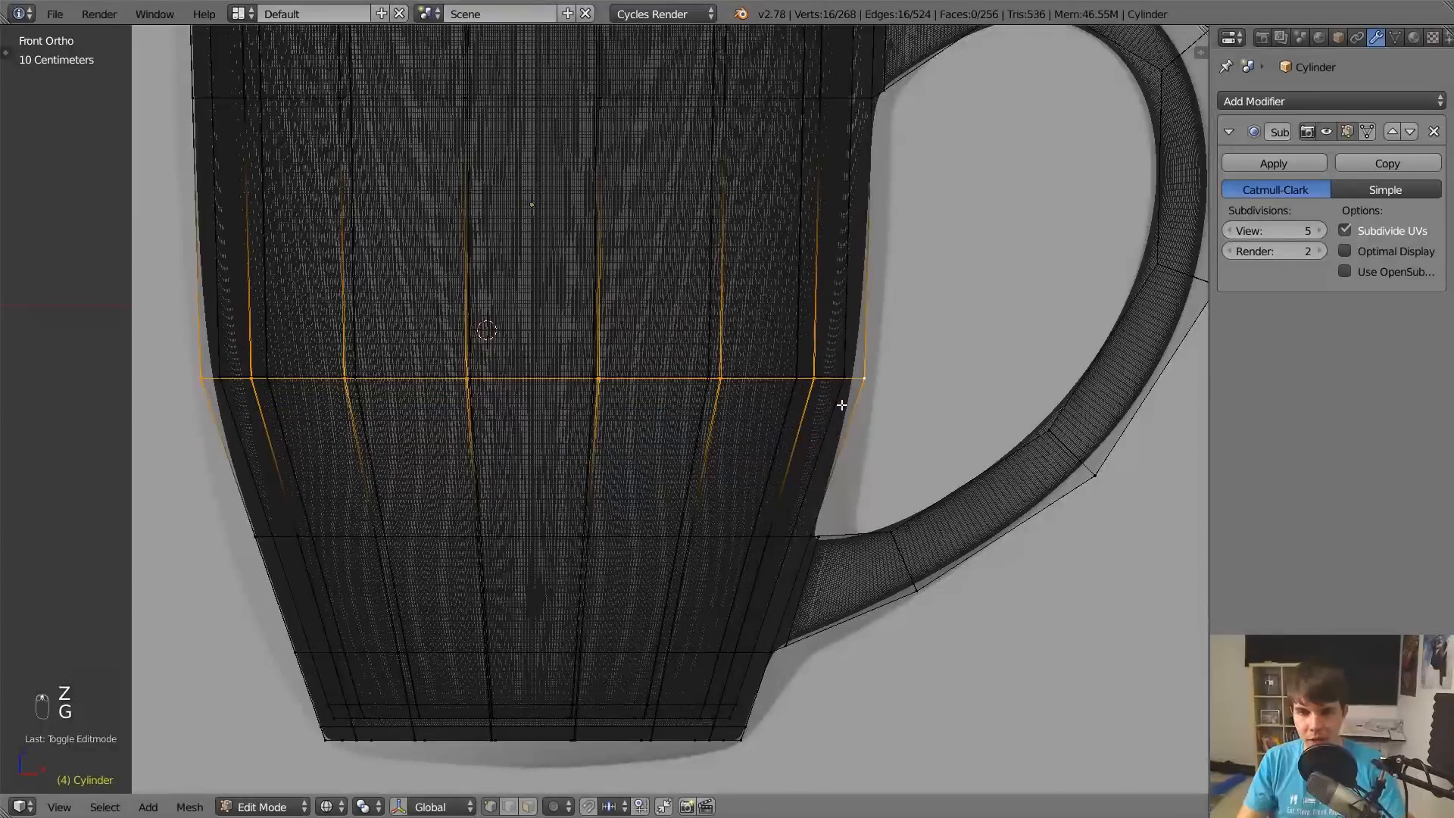
Add the inner wall's mid-height edge loop to the selection and move both loops down along the global Z axis.
right_click(756, 383, "alt+shift")
scroll(771, 382, "down", 1)
key("g")
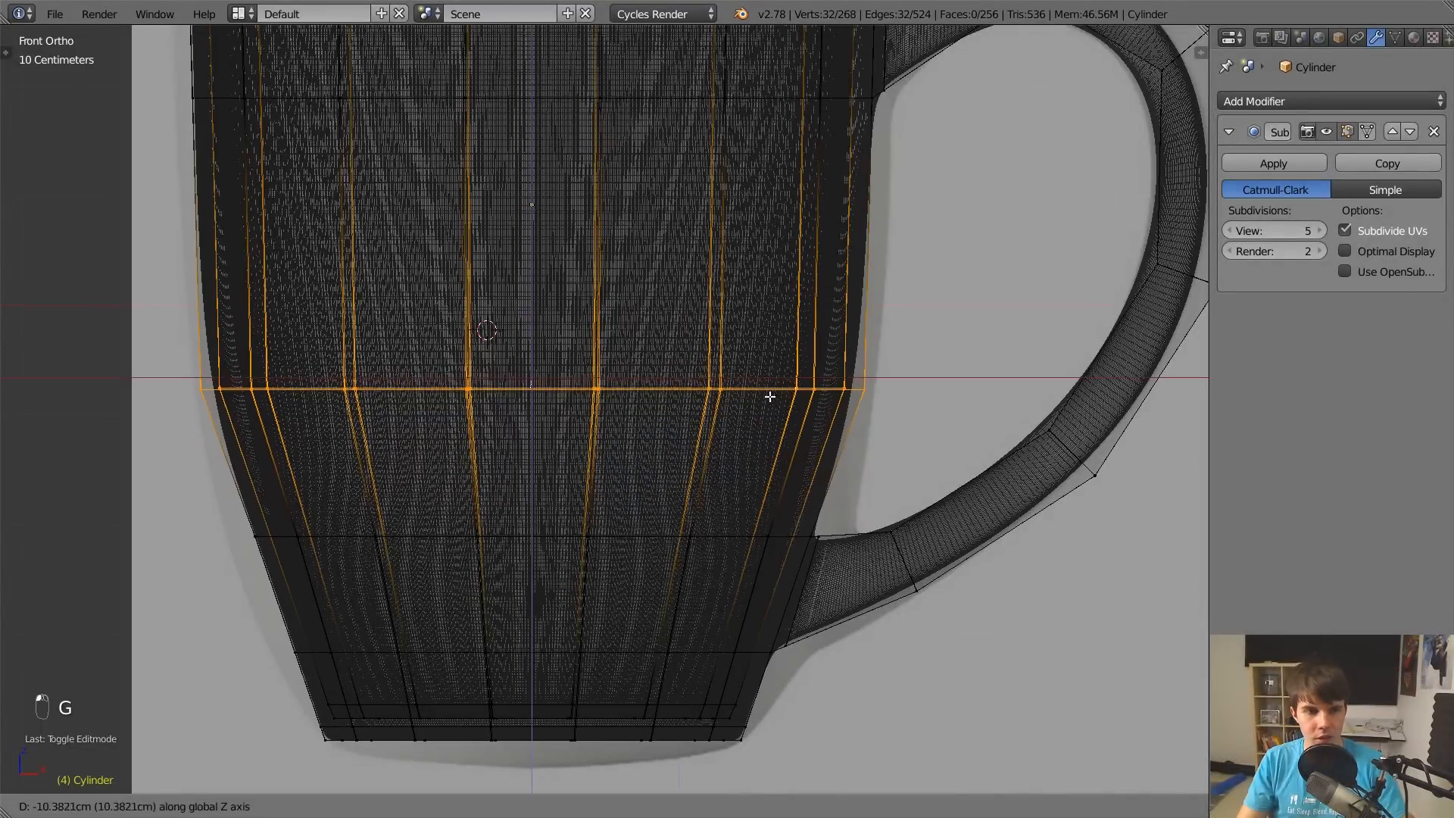
left_click(769, 412)
scroll(841, 431, "down", 2)
key("Tab")
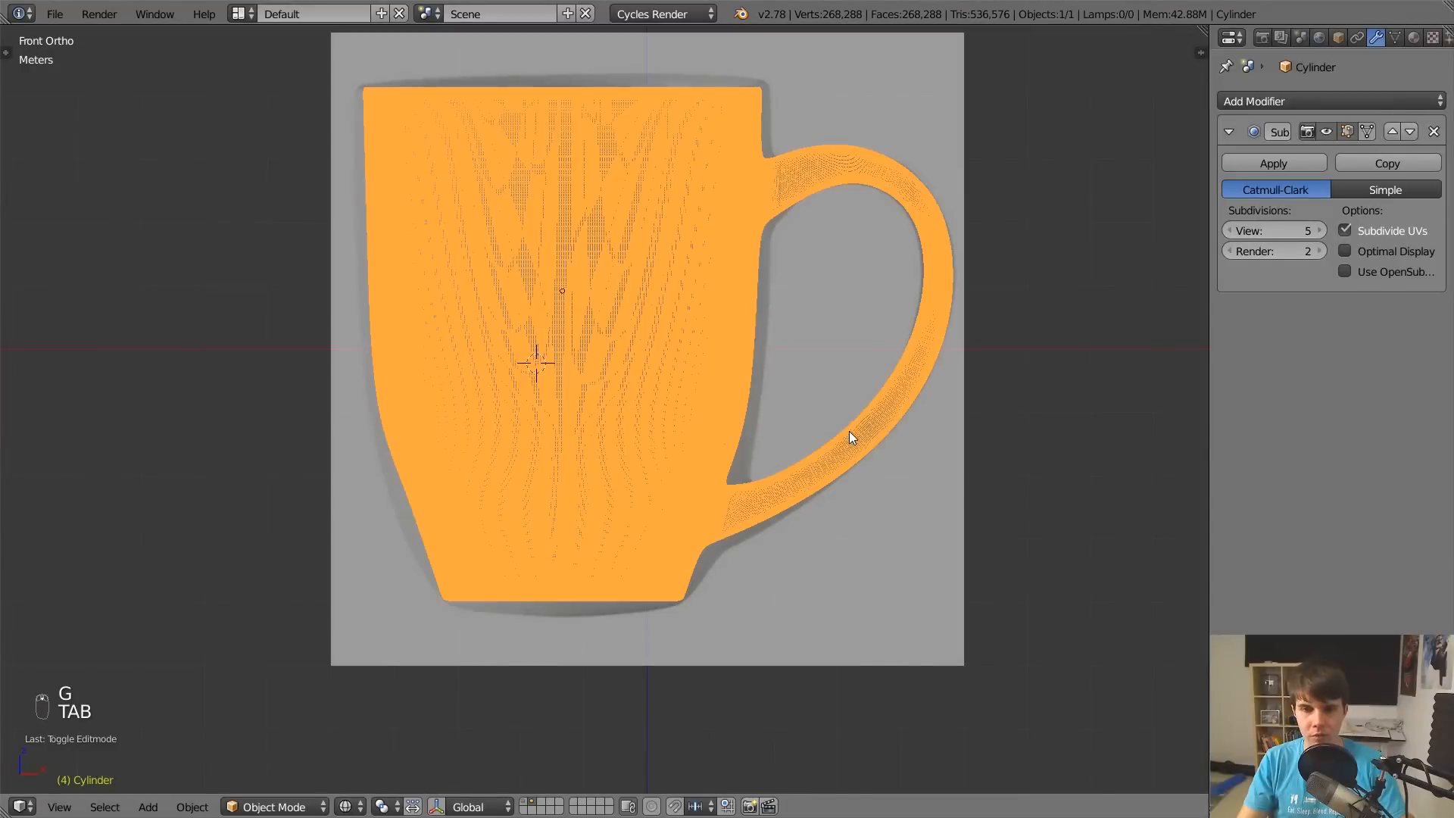
Undo the downward move of the two mid-height loops and compare the smooth mug outline with the reference image.
key("Tab")
key("z")
key("ctrl+z")
key("ctrl+z")
key("ctrl+z")
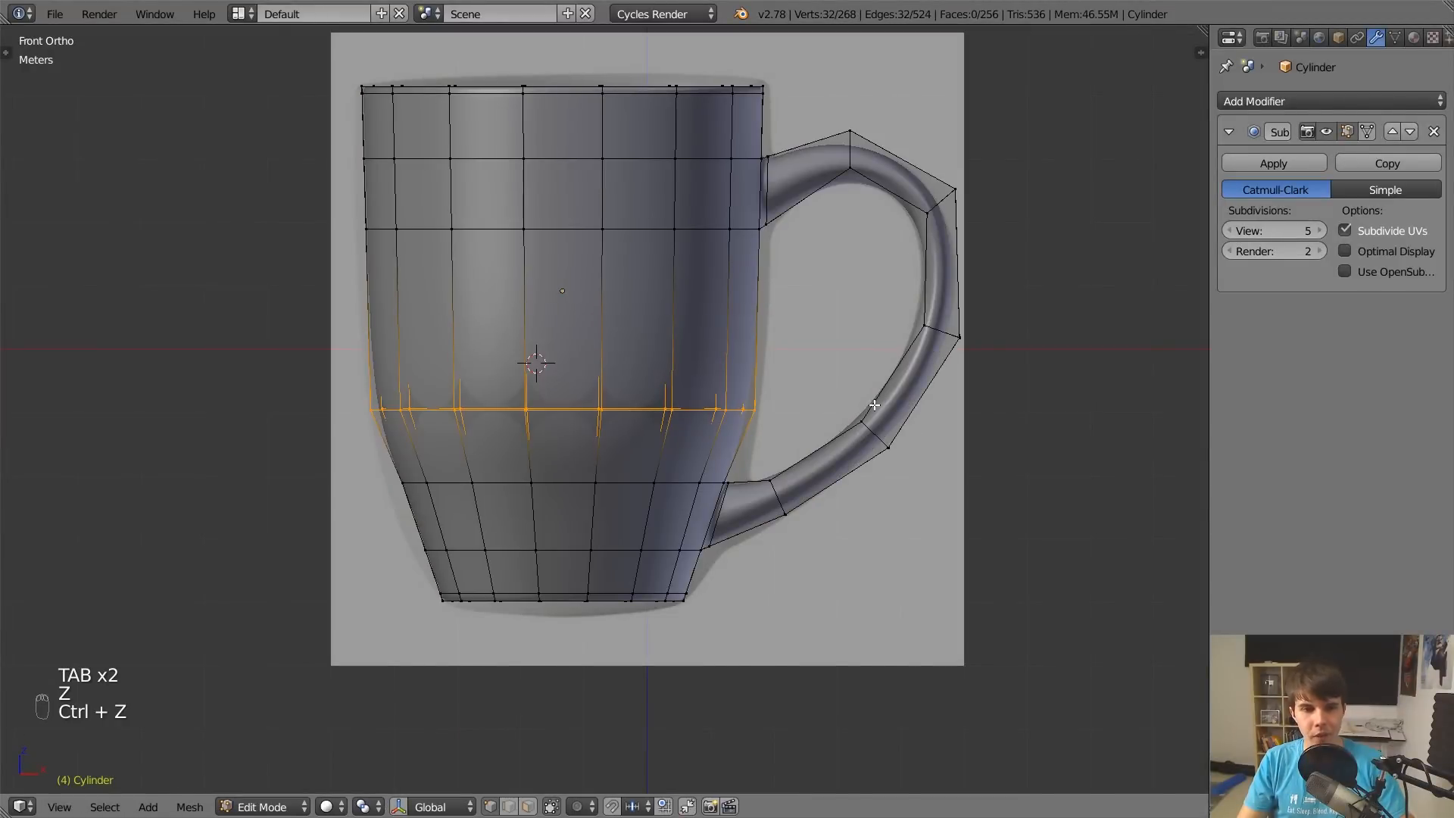
scroll(749, 448, "up", 1)
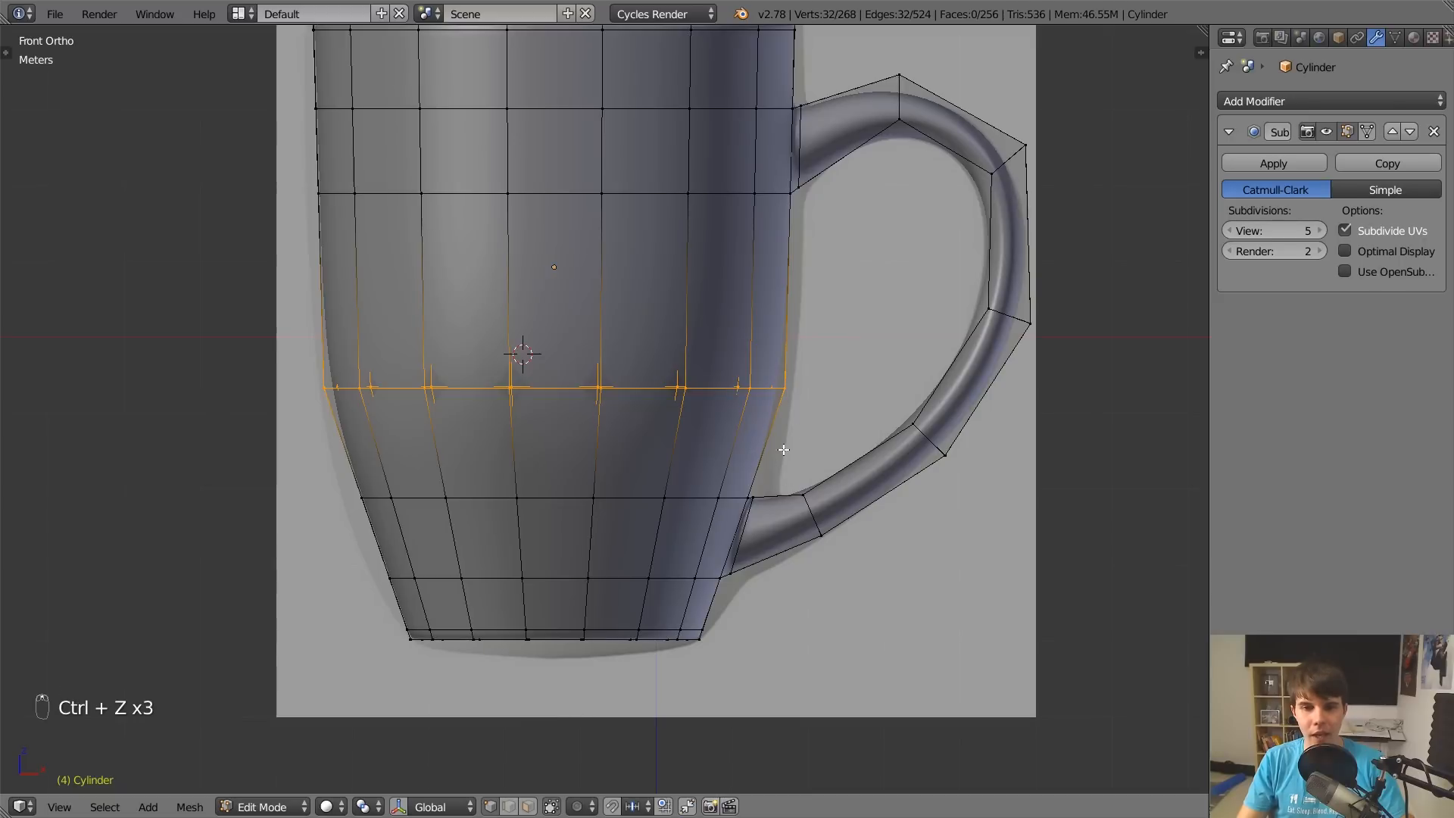
key("Tab")
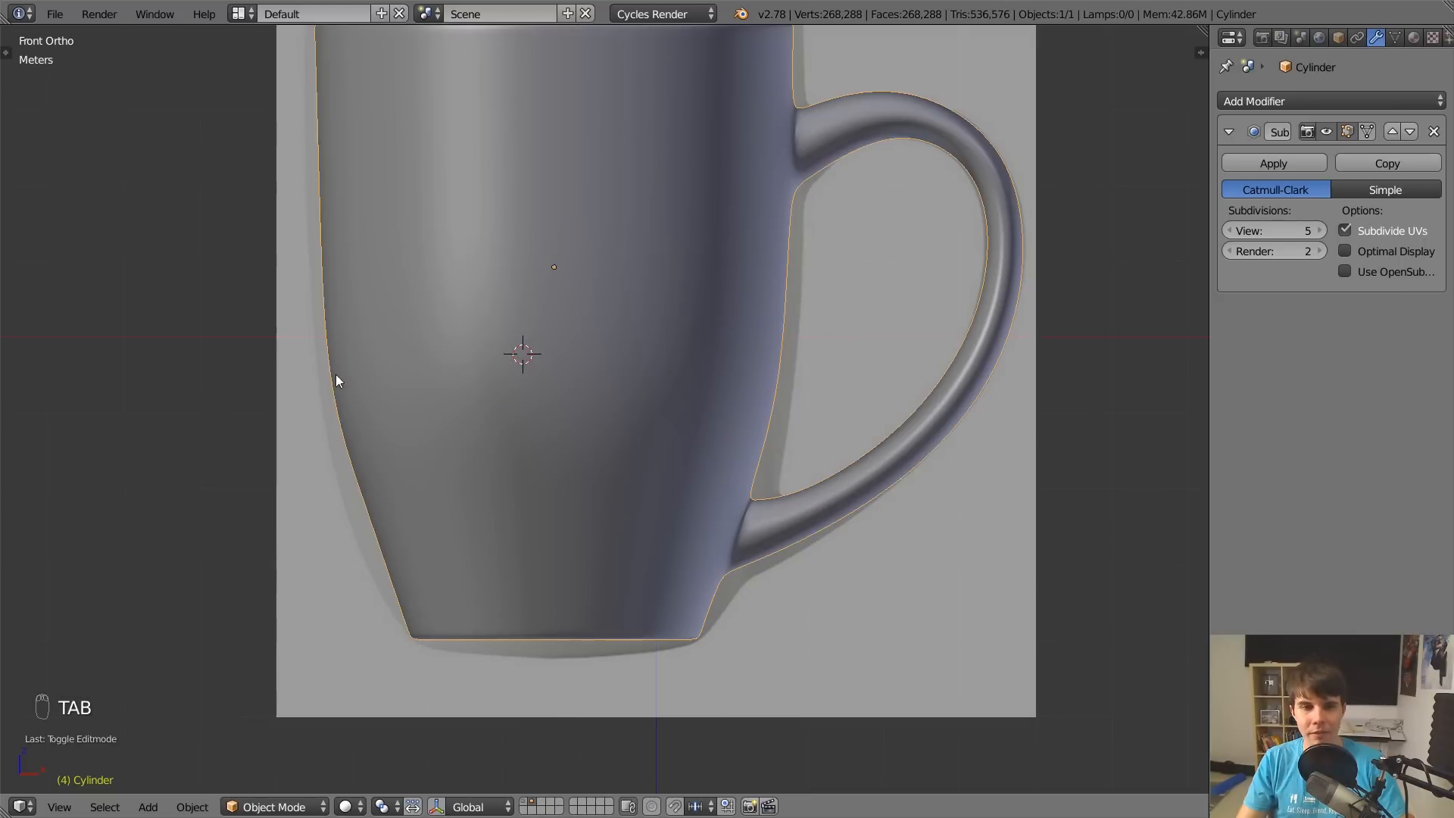
key("Tab")
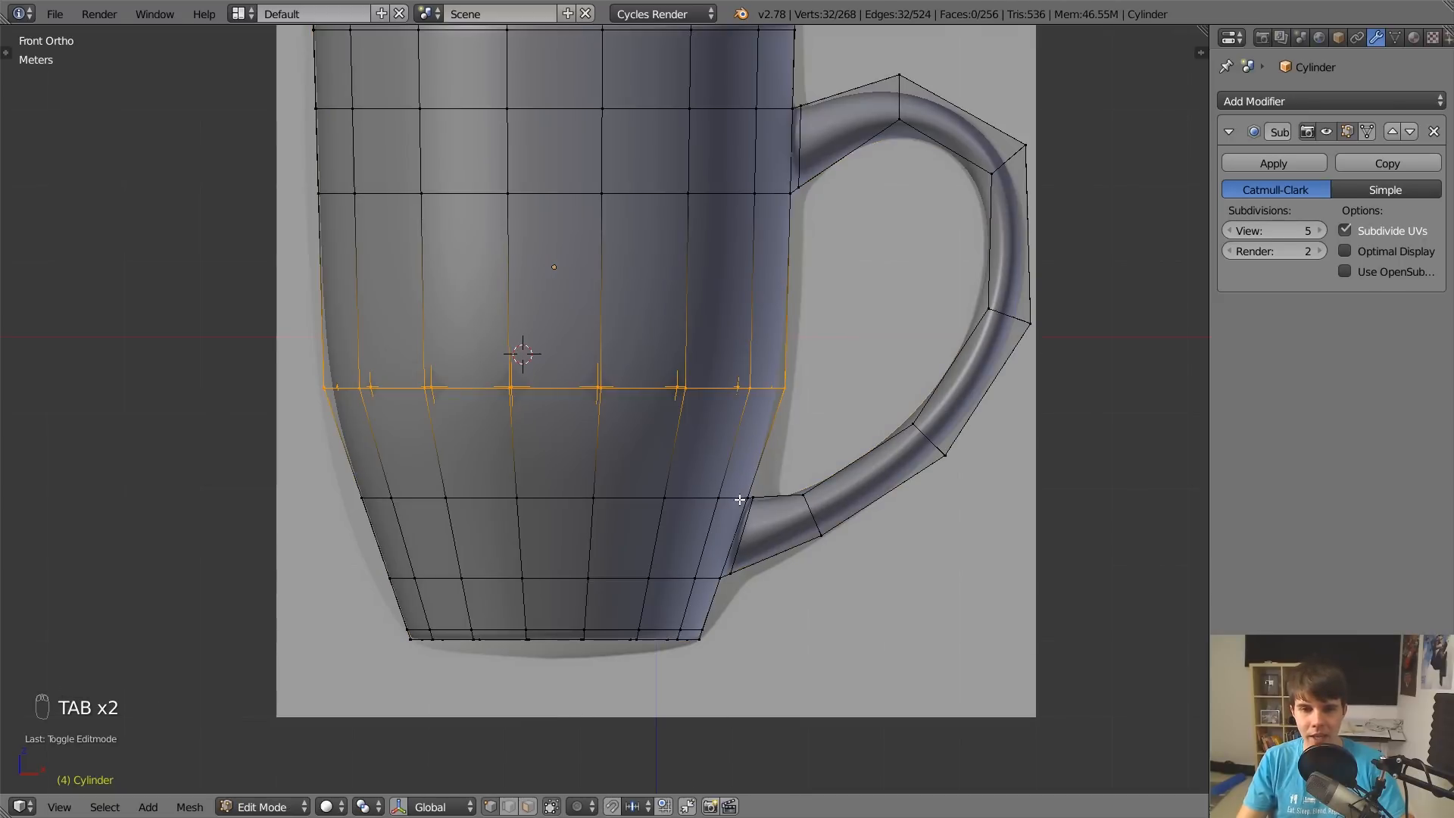
Box-select the wall band and handle section at the lower joint and move them up along the global Z axis.
key("a")
key("a")
key("a")
key("a")
key("a")
key("a")
key("z")
key("b")
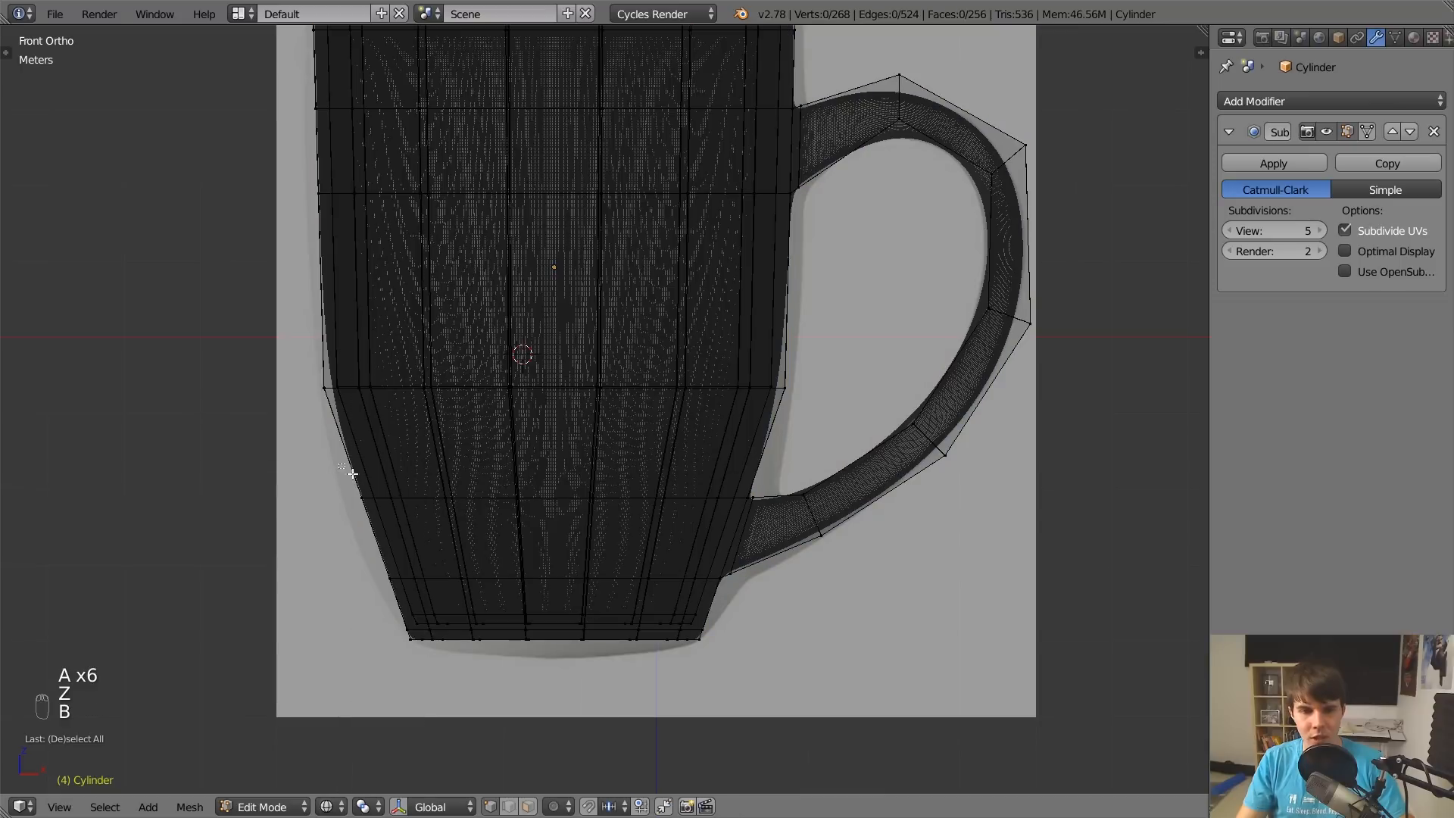
left_click_drag(339, 463, 830, 614)
key("z")
key("g")
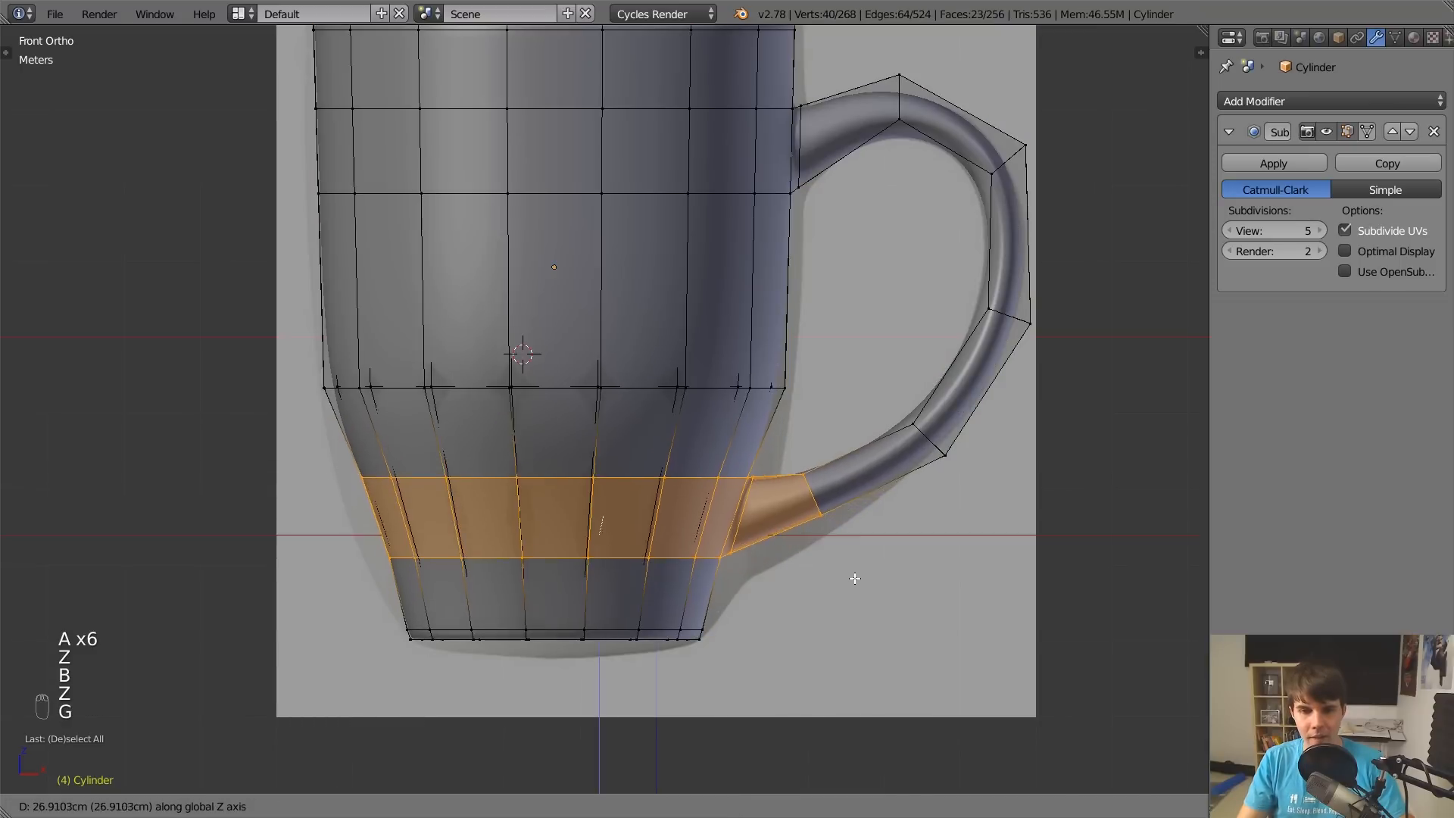
left_click(862, 564)
key("Tab")
scroll(833, 570, "down", 4)
mouse_move(757, 574)
middle_mouse_down()
mouse_move(679, 579)
mouse_move(736, 593)
middle_mouse_up()
Undo the upward move of the lower joint's wall band and handle section.
key("Tab")
scroll(737, 592, "up", 1)
key("ctrl+z")
key("ctrl+z")
key("ctrl+z")
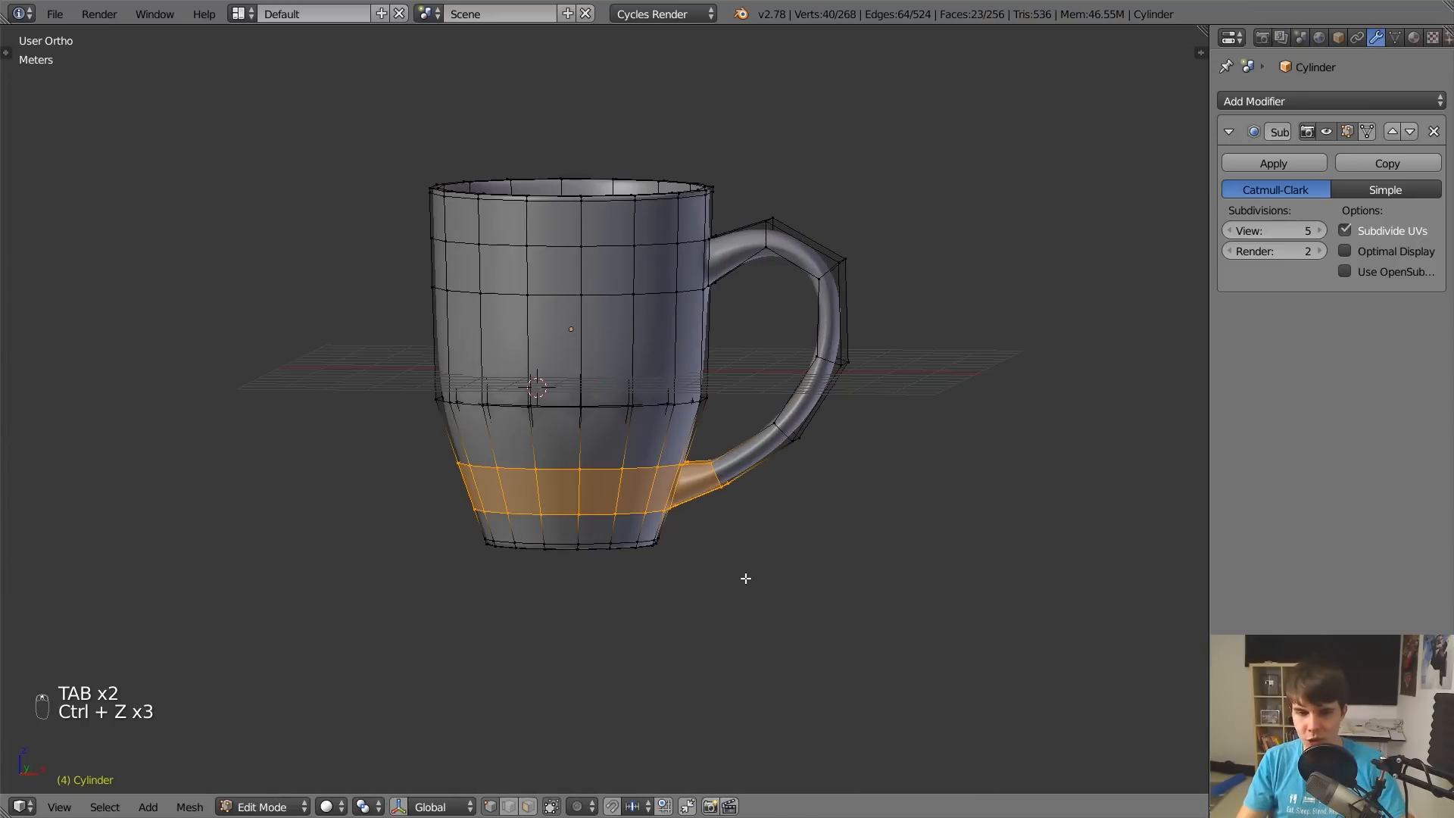
Select the outer wall's mid-height edge loop and edge-slide it slightly down the mug body.
scroll(746, 578, "up", 2)
right_click(627, 410, "alt")
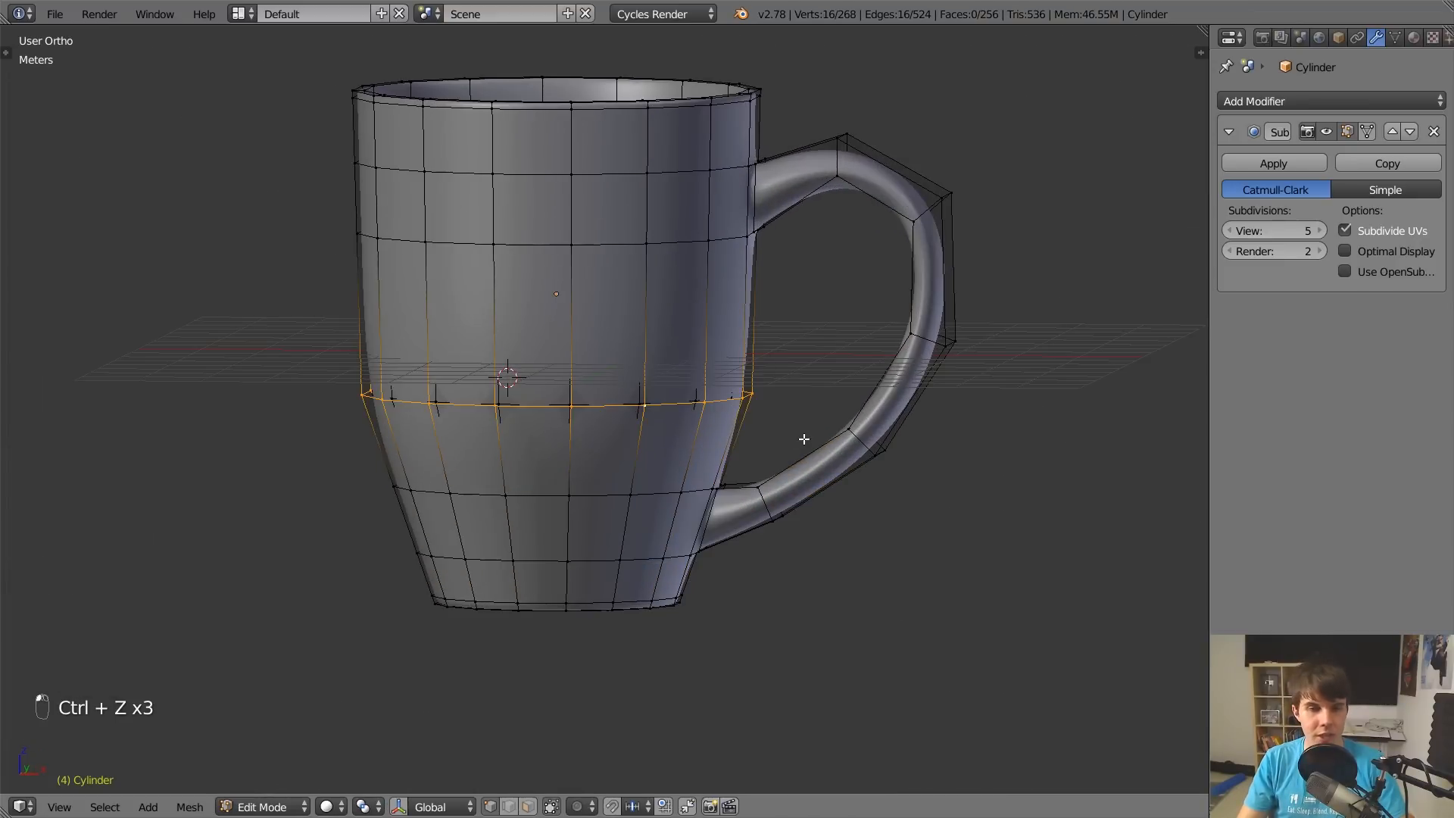
key("g")
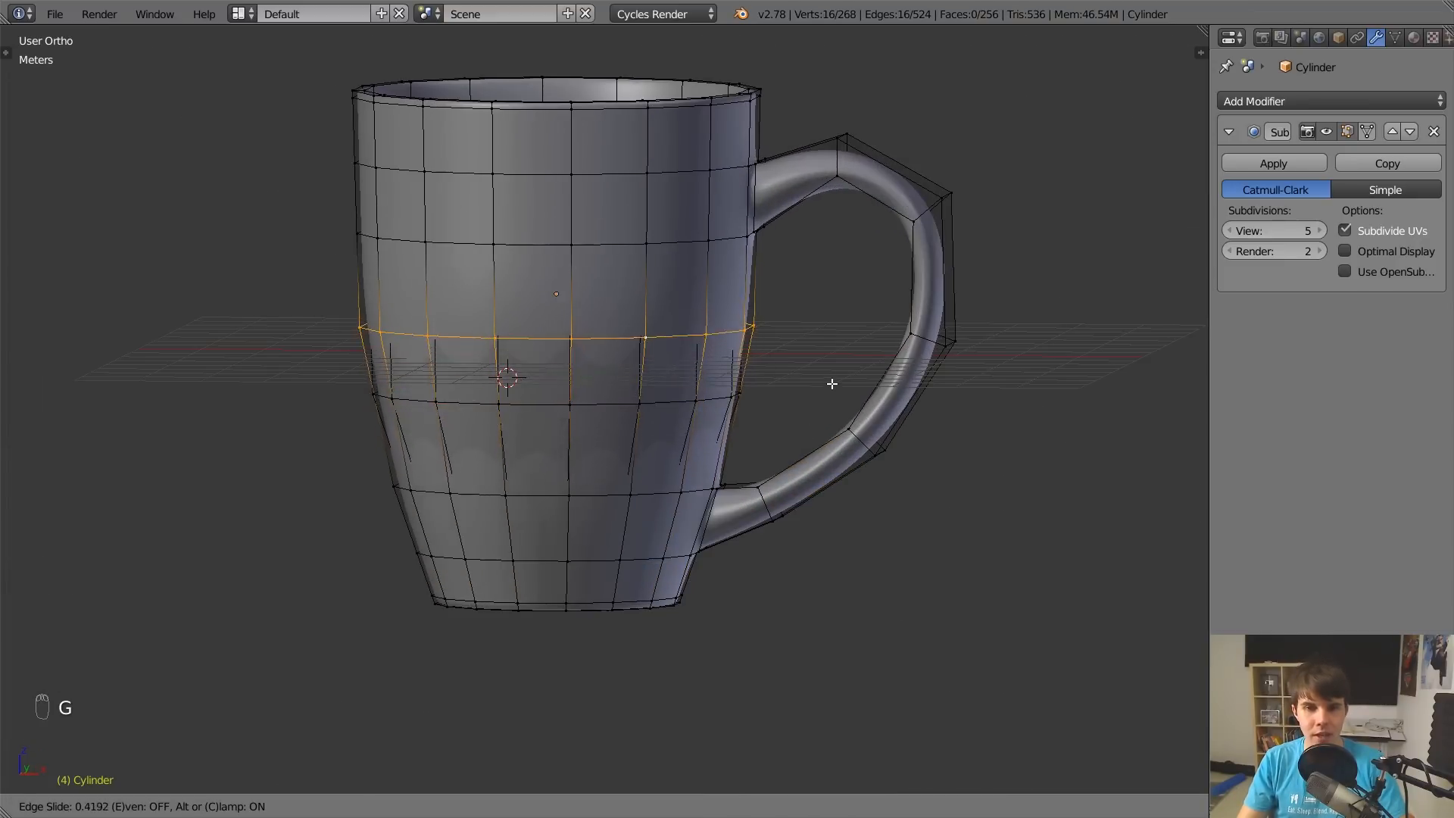
left_click(858, 469)
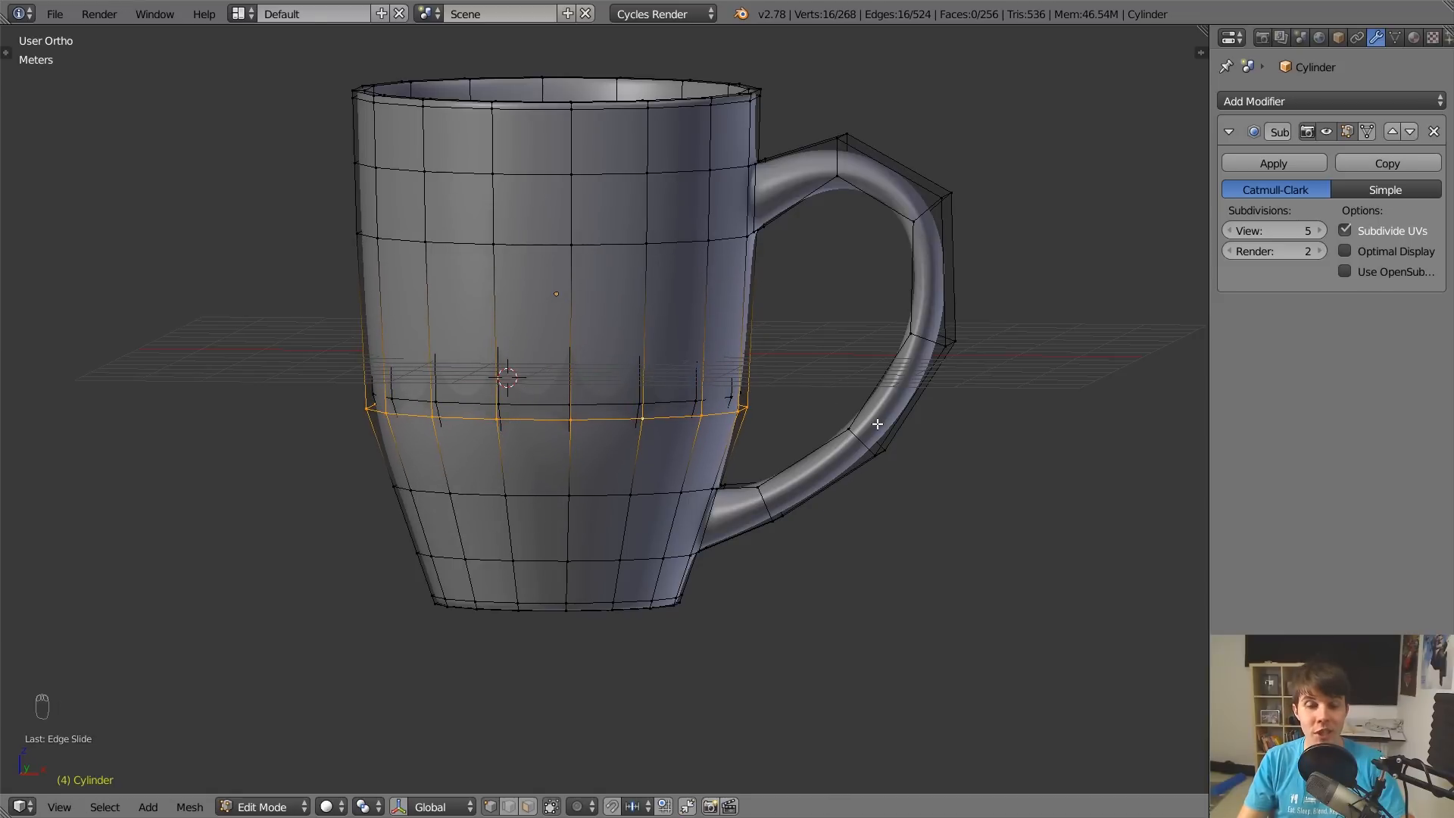
Try moving the mid-height edge loop along the global Z axis, preview the smooth mug, and undo the move.
key("g")
key("z")
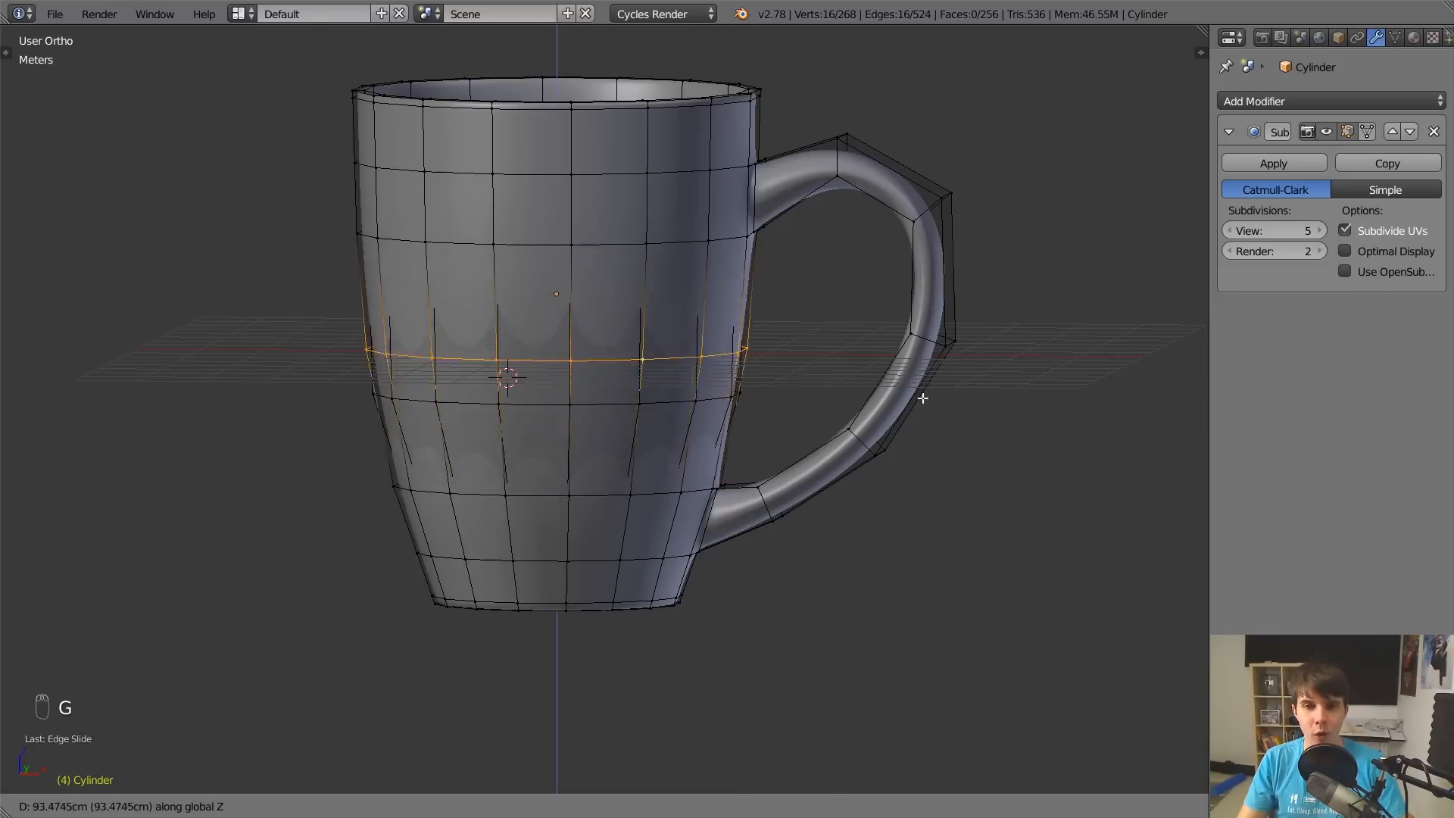
left_click(916, 461)
key("Tab")
key("Tab")
key("ctrl+z")
key("ctrl+z")
key("ctrl+z")
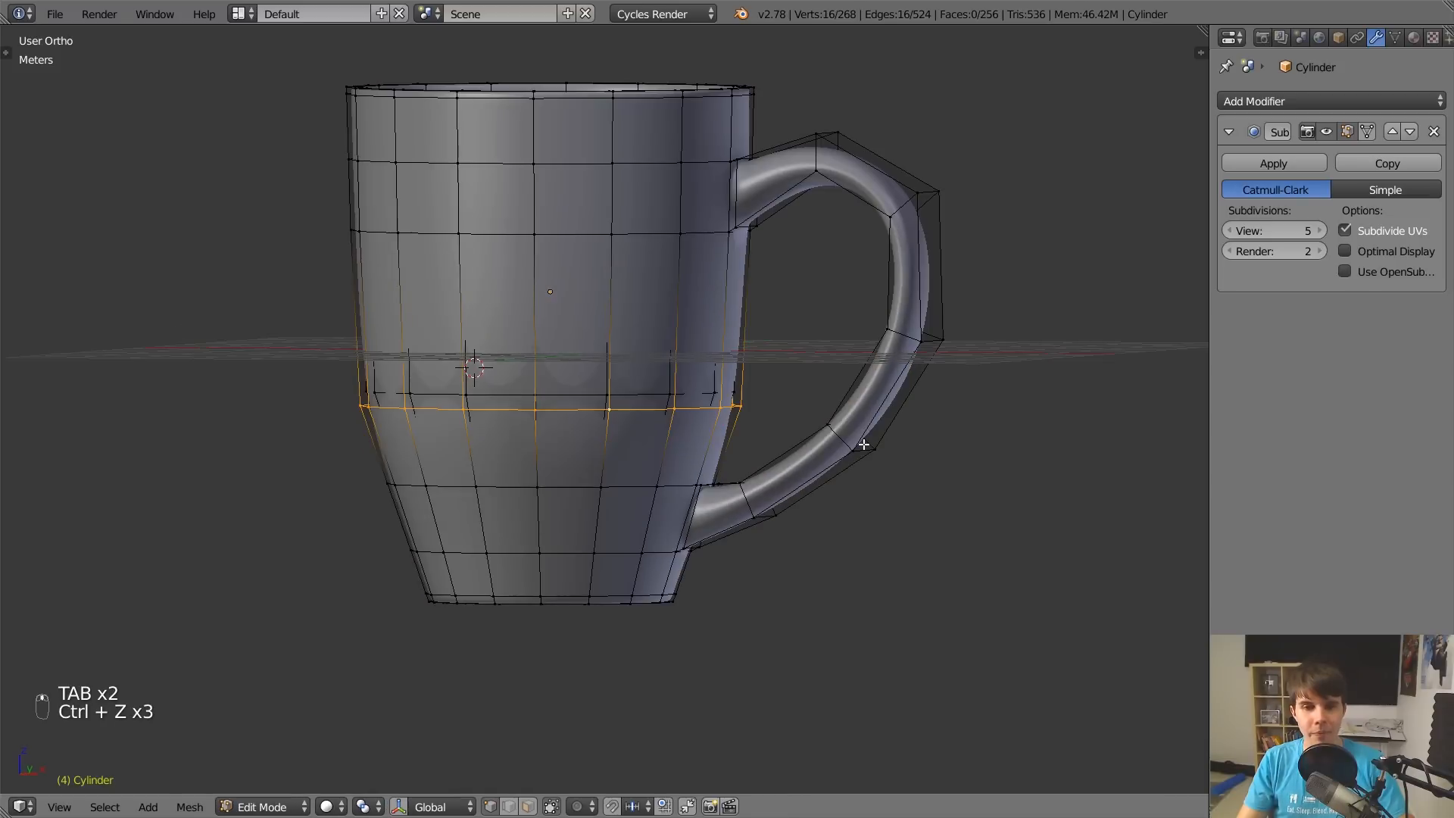
Show the mug in front wireframe view over the reference image and set the subdivision view level to 2.
key("Tab")
mouse_move(776, 453)
middle_mouse_down()
mouse_move(811, 445)
mouse_move(787, 468)
middle_mouse_up()
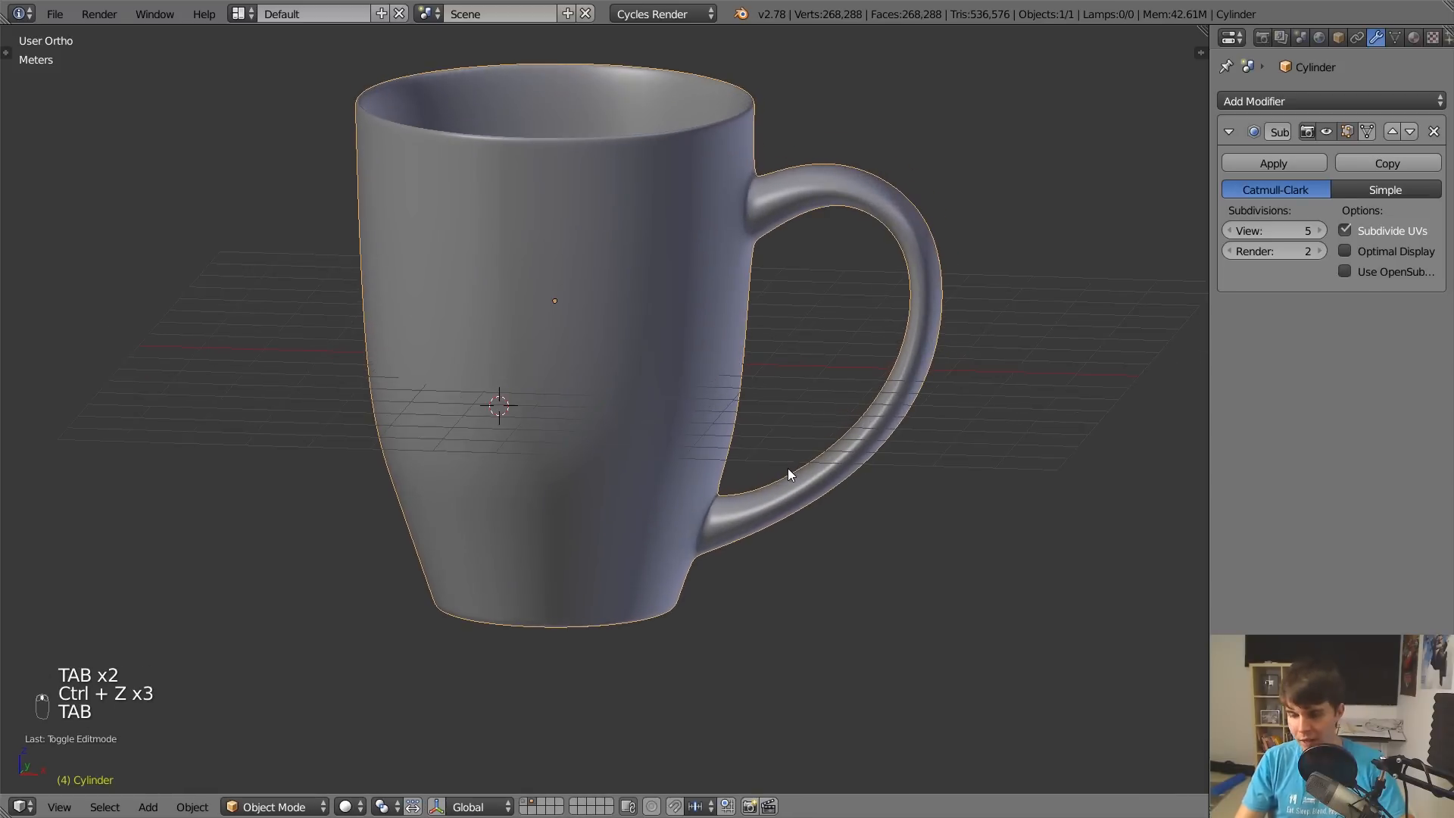
key("KP_1")
key("z")
scroll(743, 462, "up", 6)
key("Tab")
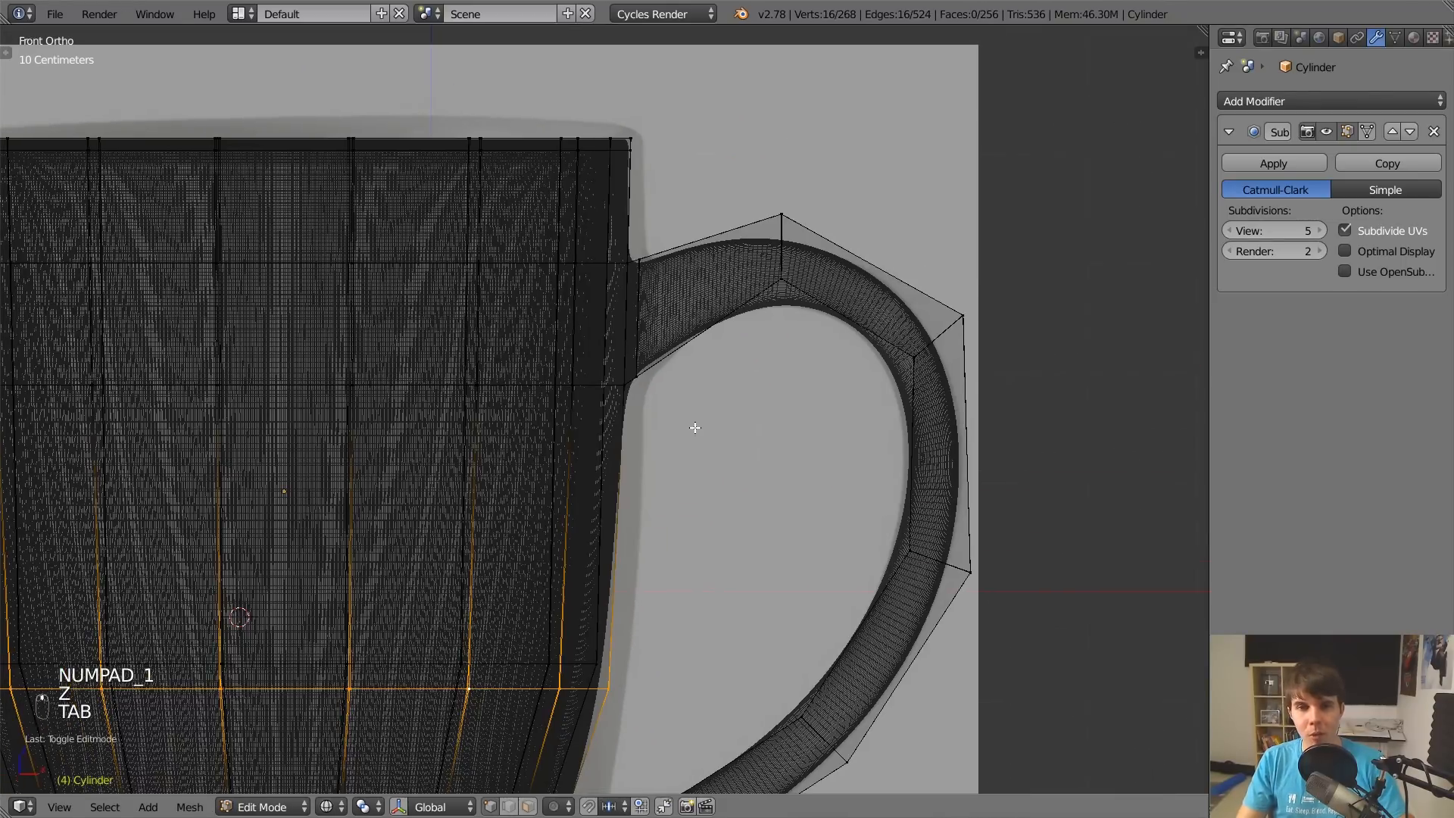
left_click(1228, 230)
left_click(1229, 230)
left_click(1228, 231)
Box-select the cross-section at the handle's highest point and move it slightly down to follow the reference.
key("a")
key("a")
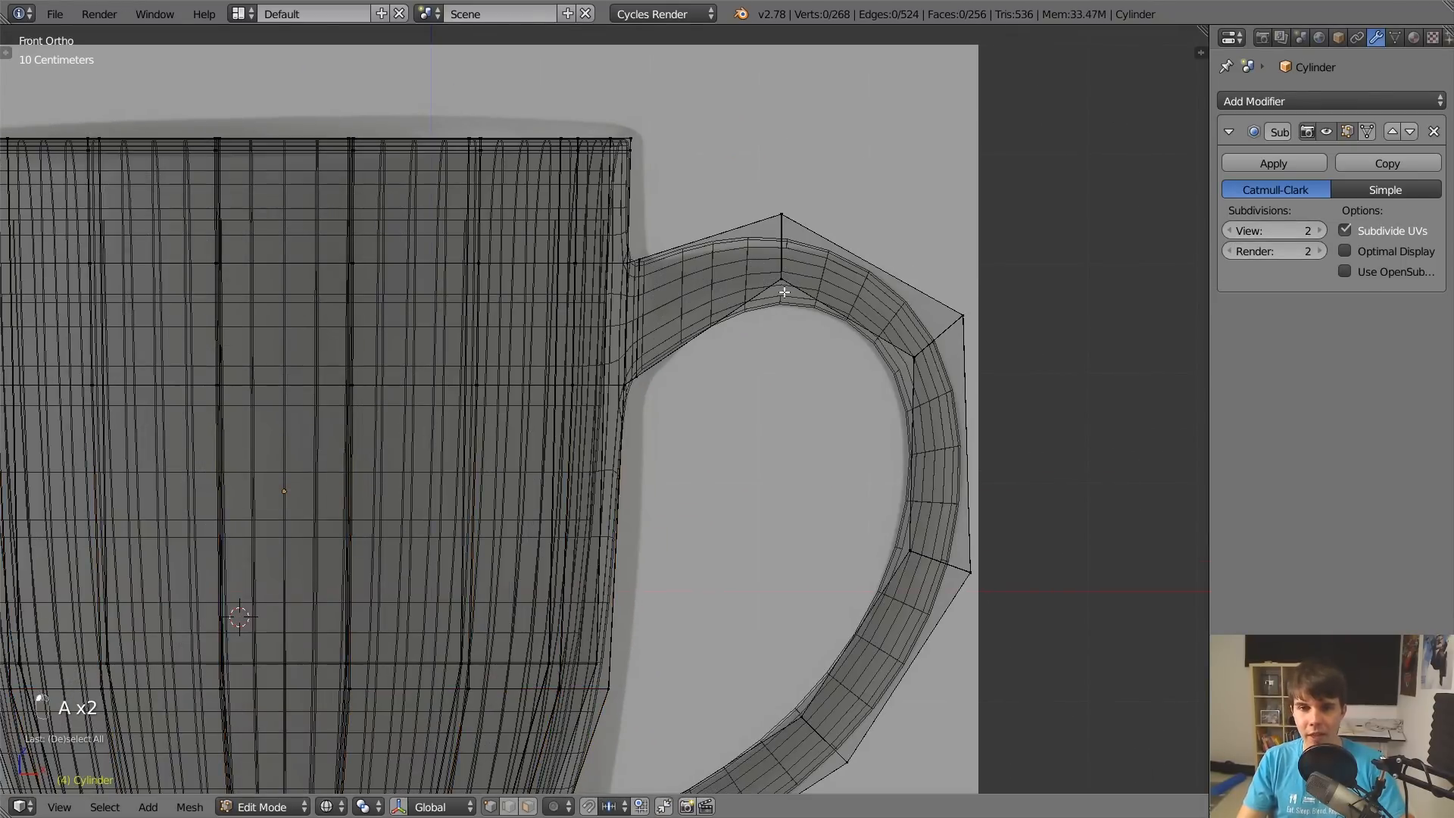
key("b")
left_click_drag(758, 166, 805, 326)
key("g")
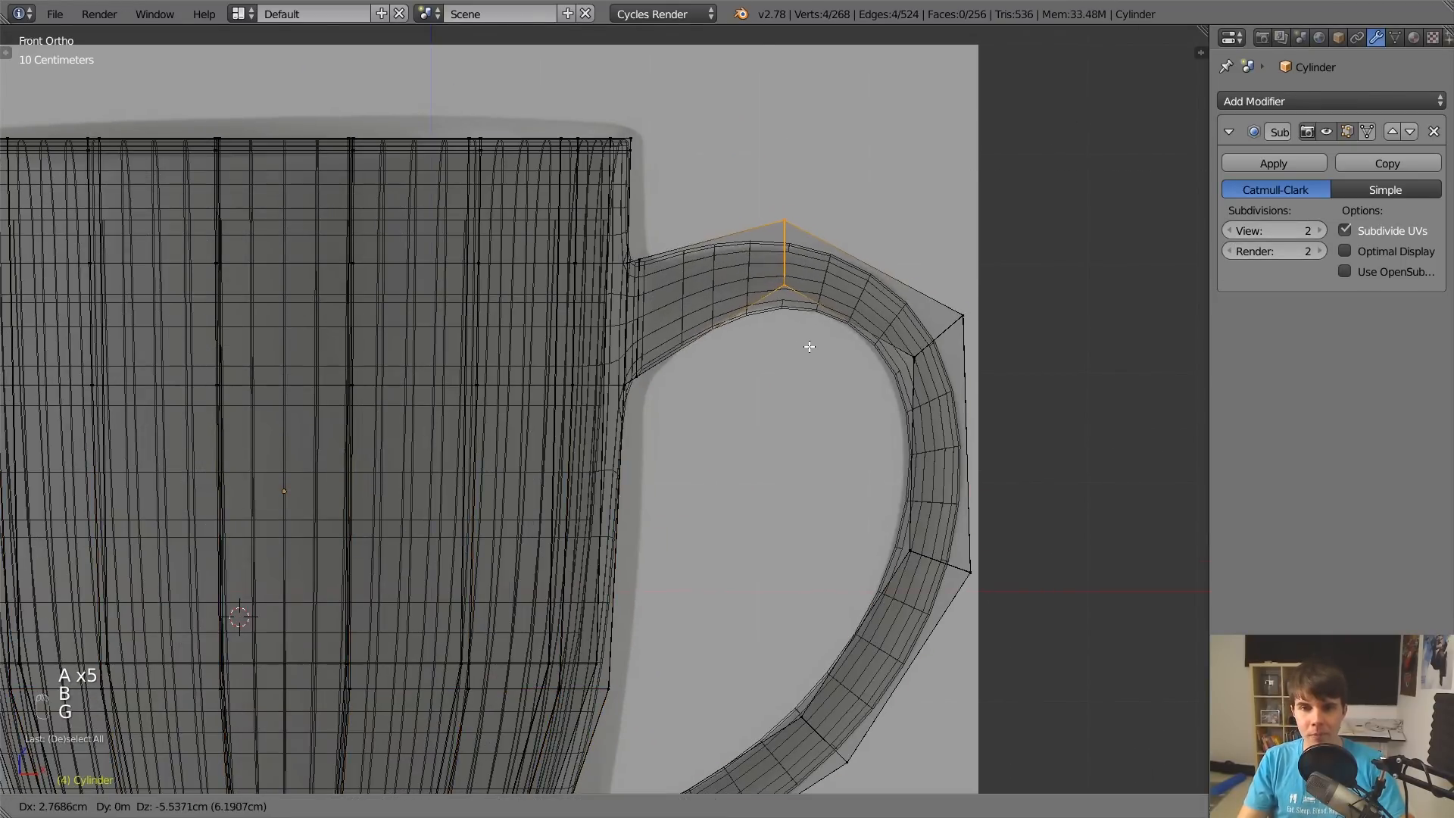
left_click(809, 345)
Box-select the handle's upper outer corner section and reposition it slightly inward and down to match the reference curve.
key("a")
key("b")
left_click_drag(891, 280, 1016, 395)
key("g")
left_click(1013, 400)
key("g")
left_click(1001, 400)
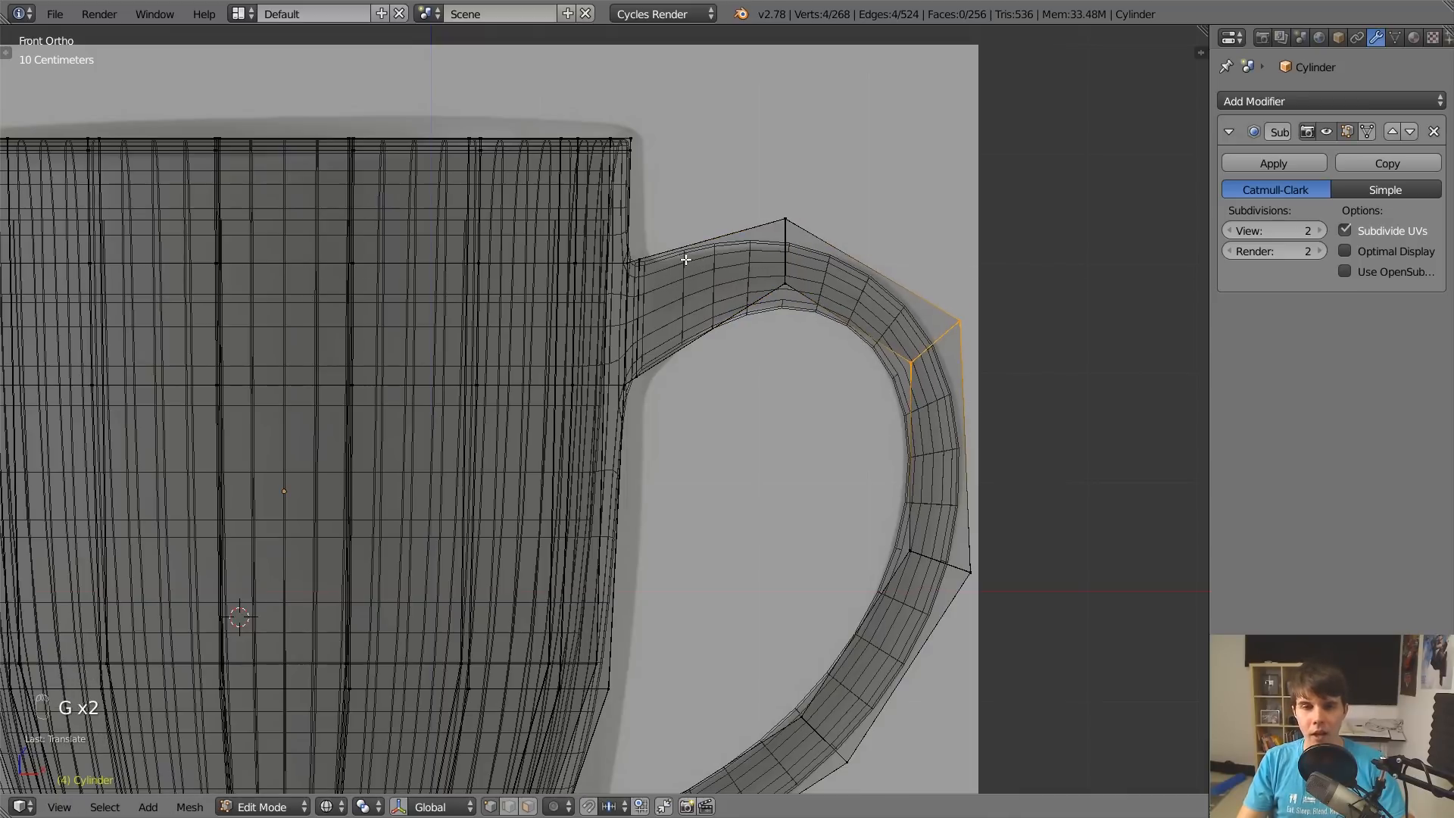
Scale the whole mug up slightly in Object Mode and reposition it so the body fits the reference image.
scroll(683, 263, "down", 3)
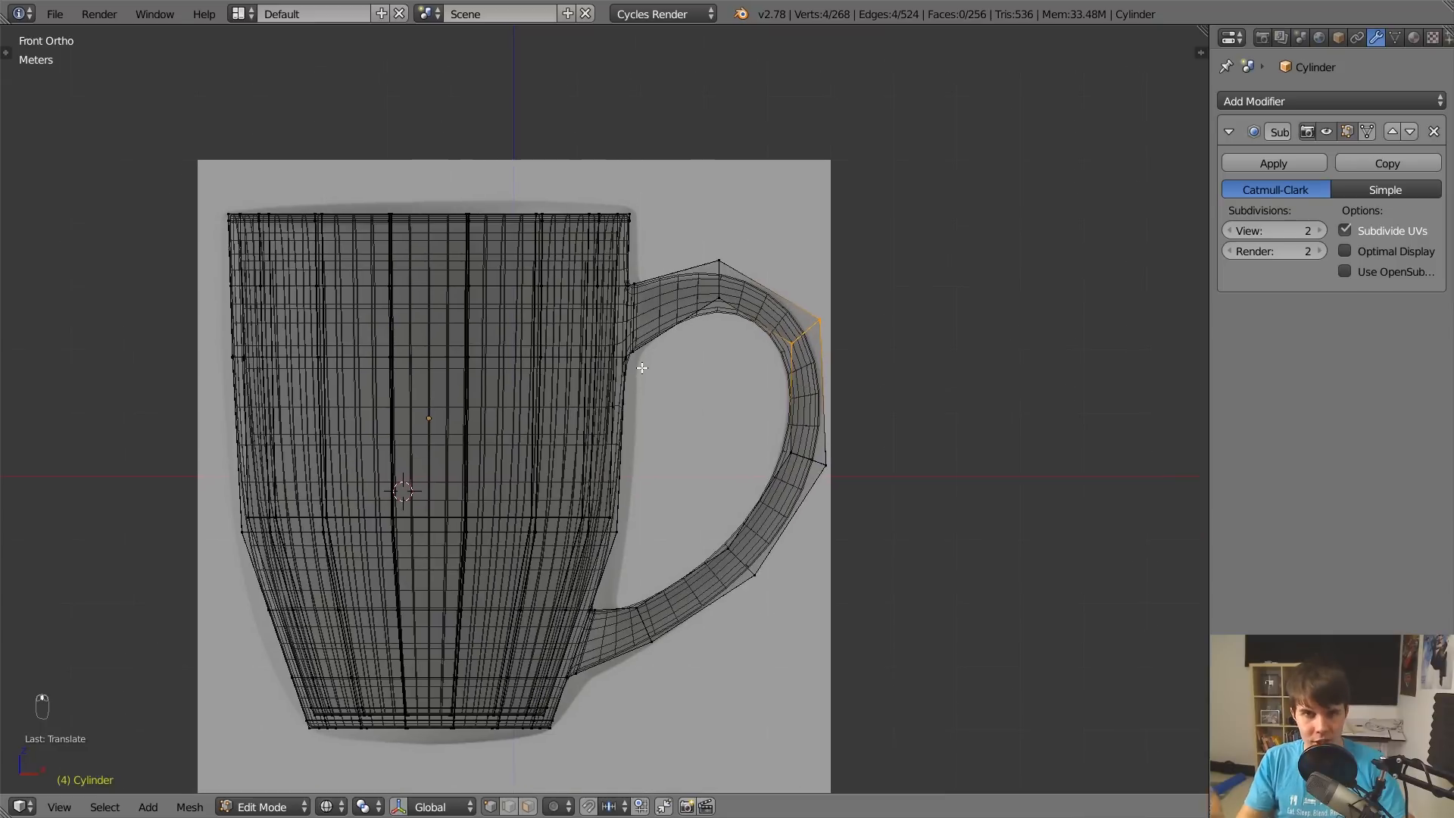
scroll(642, 369, "up", 1)
middle_click_drag(753, 454, 742, 414, "shift")
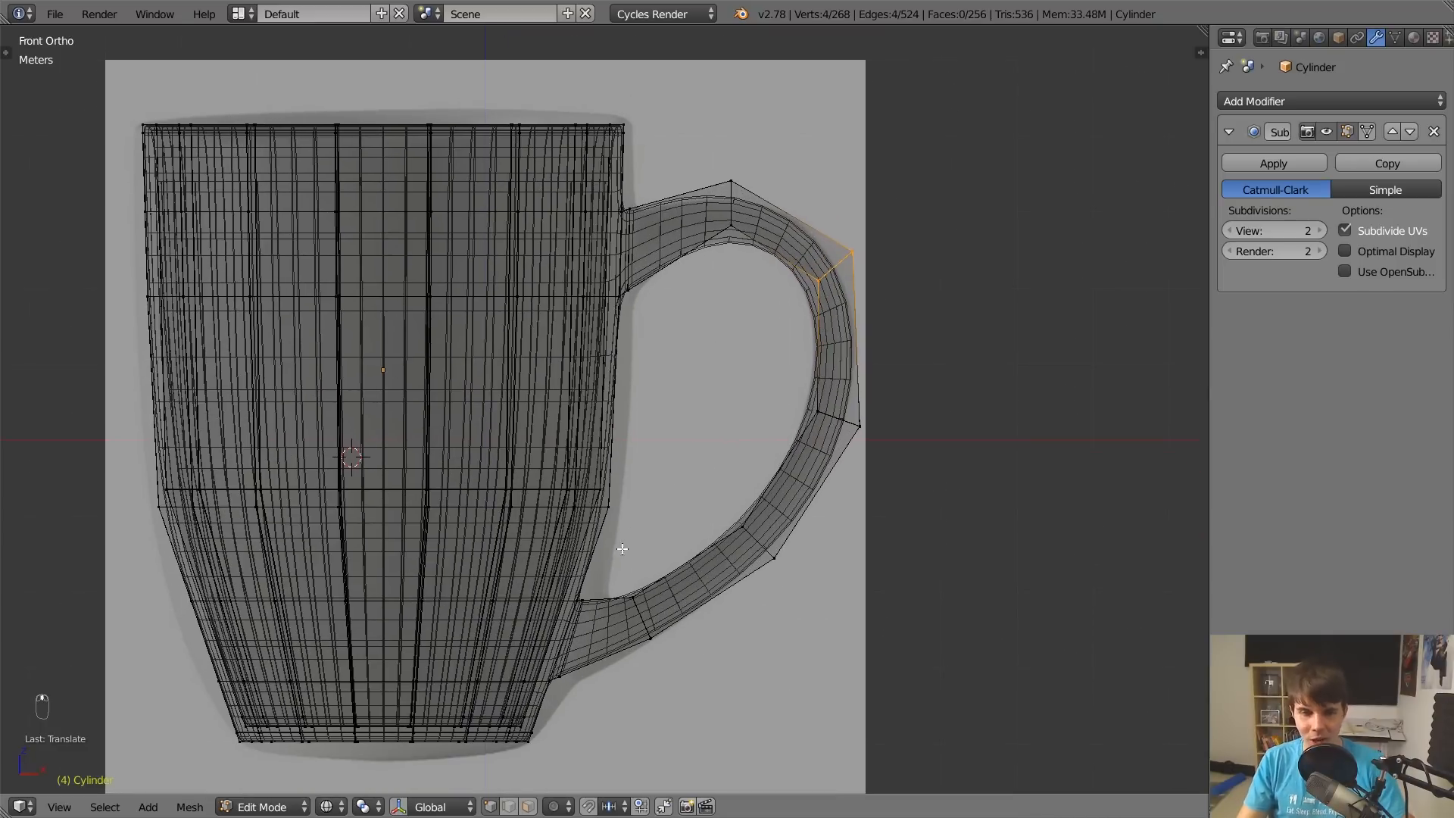
scroll(622, 548, "down", 2)
key("Tab")
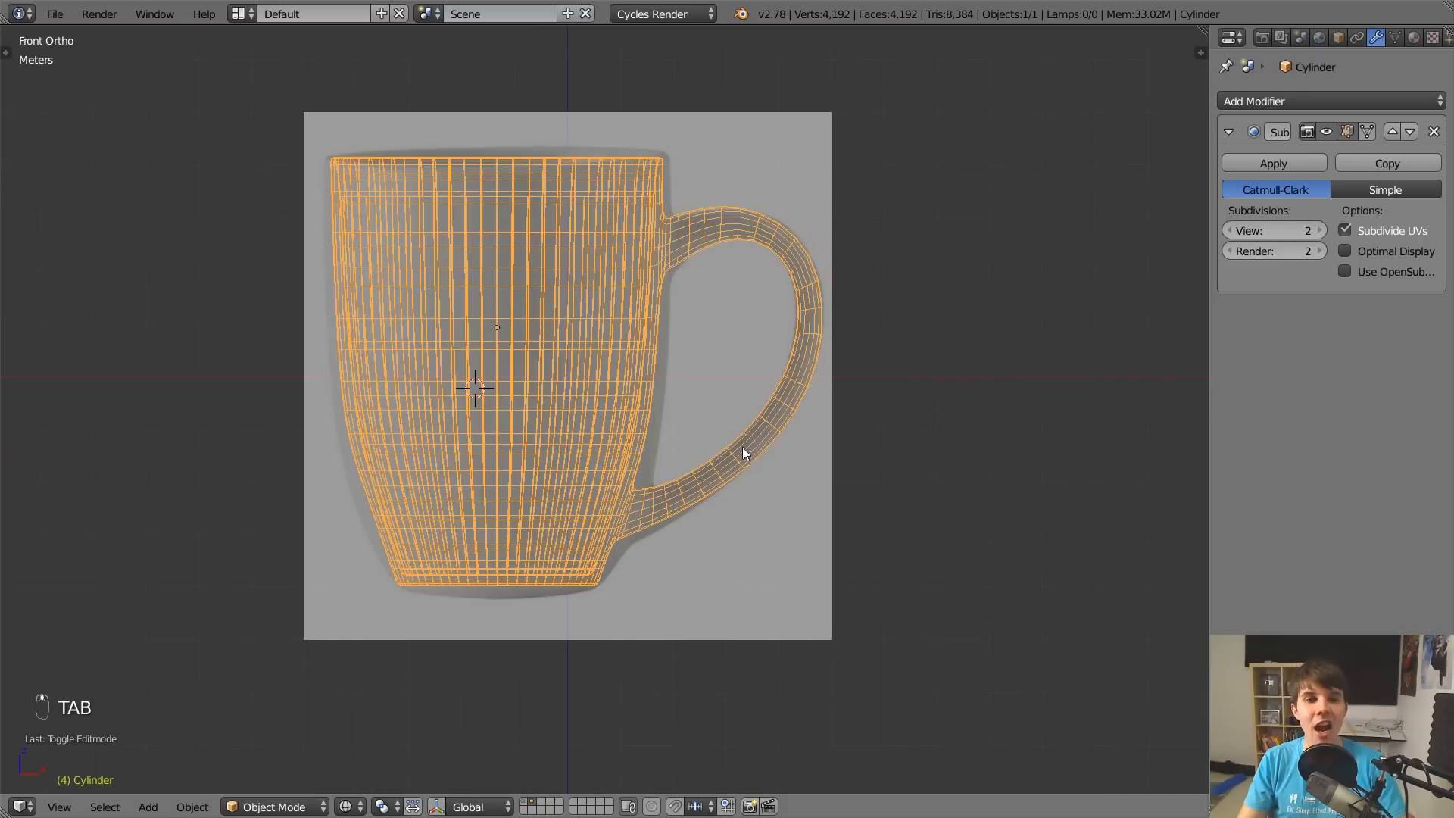
key("s")
left_click(890, 436)
key("g")
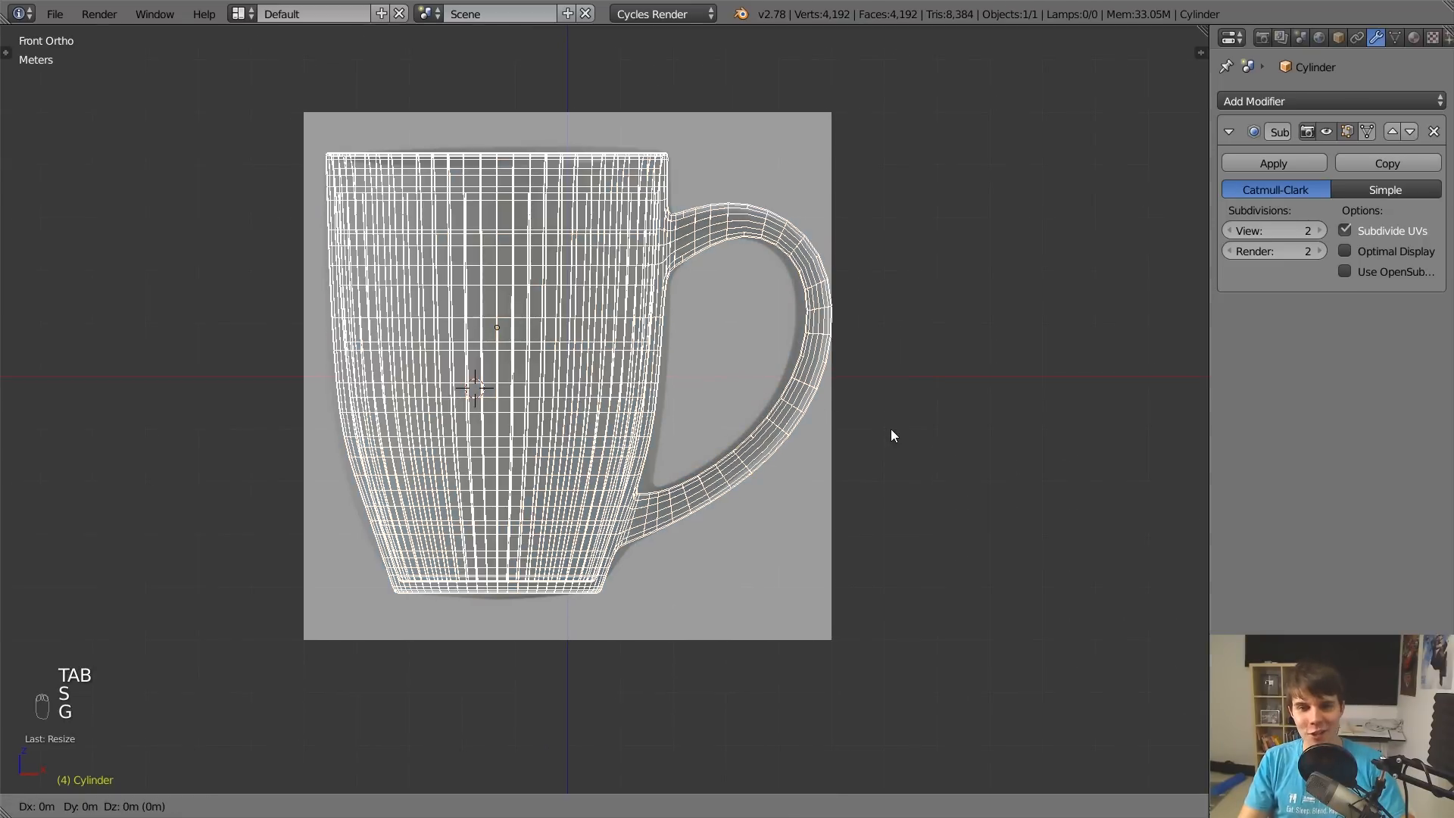
left_click(899, 434)
key("s")
left_click(913, 439)
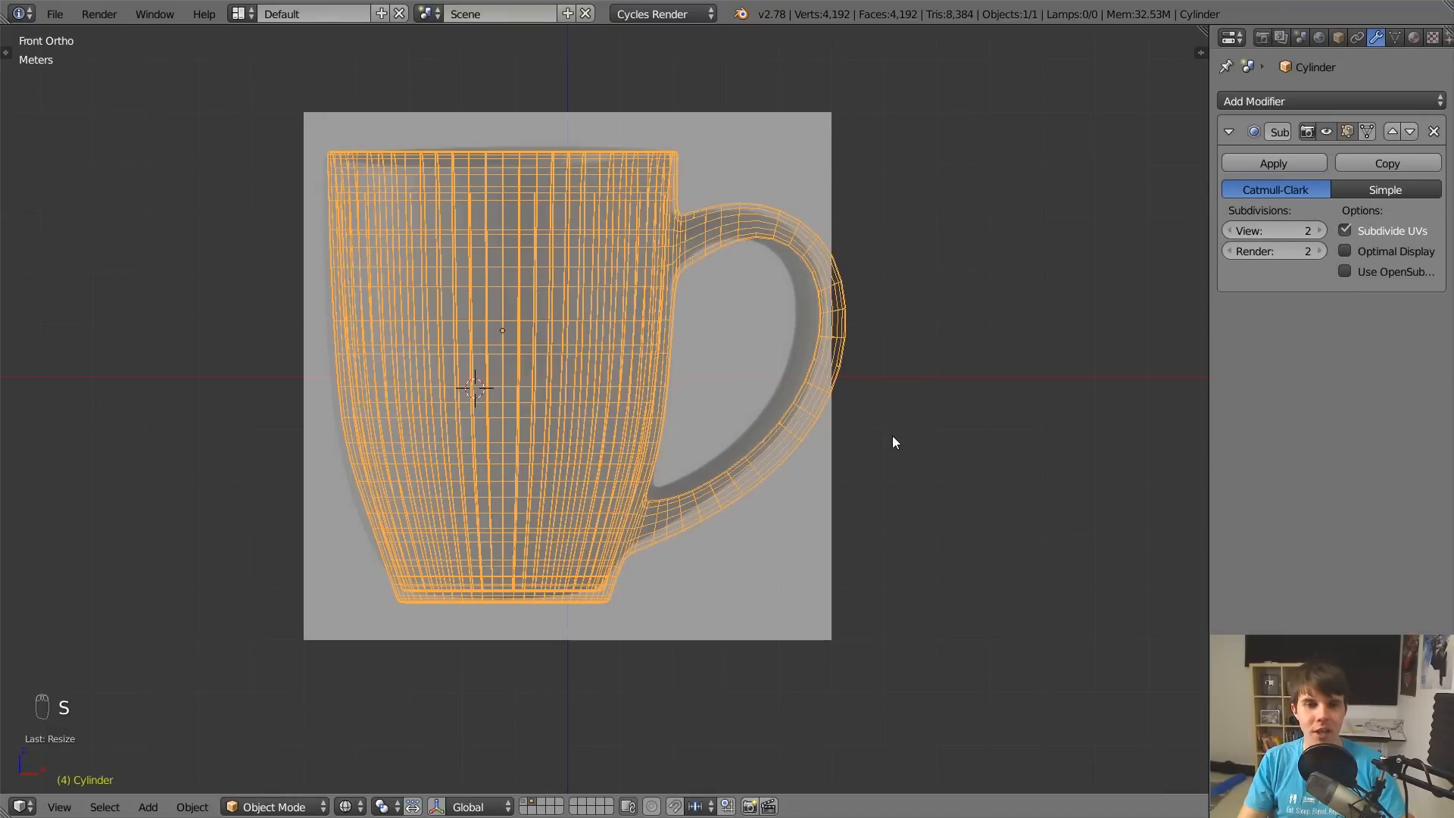
key("s")
left_click(898, 436)
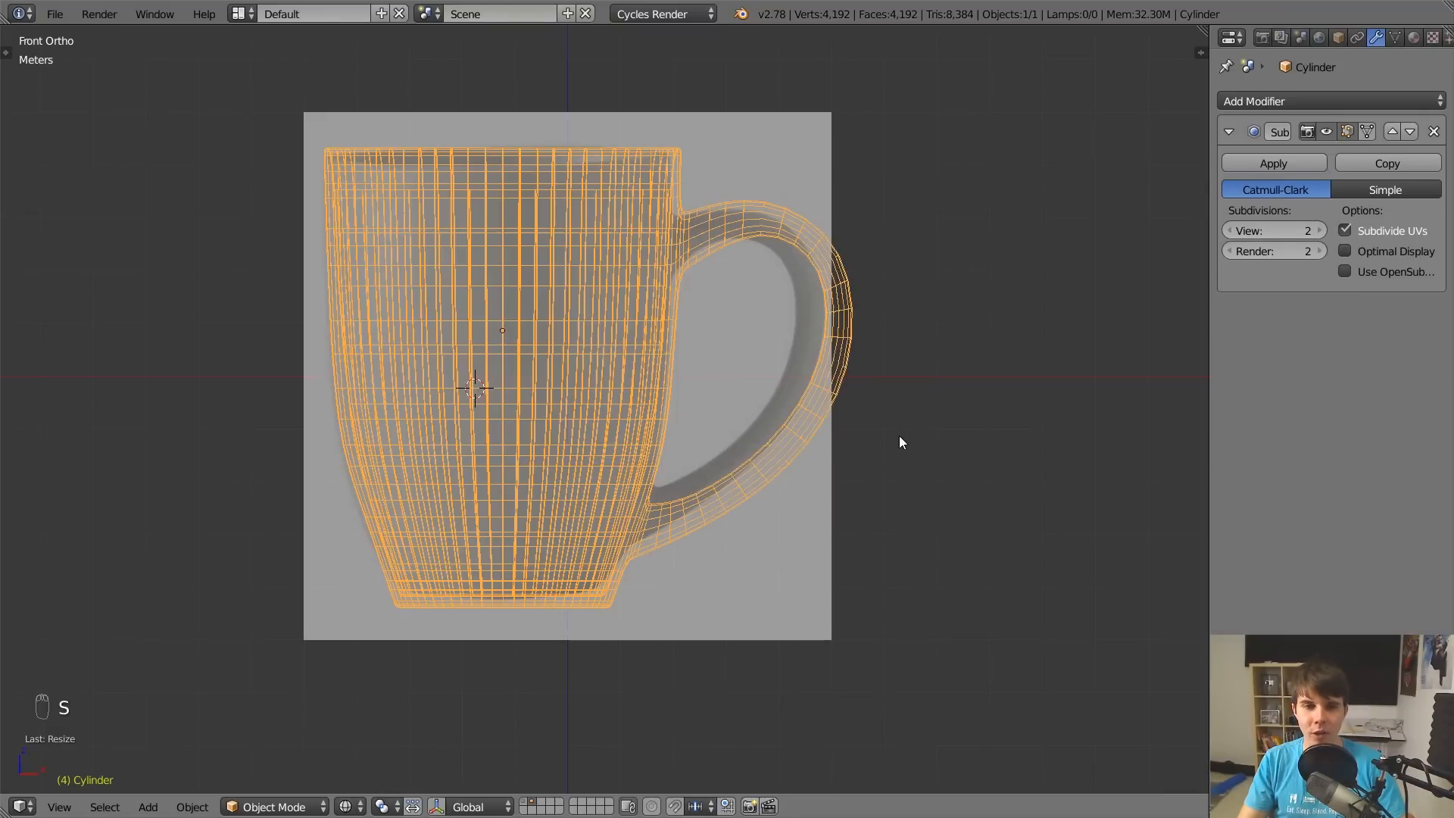
Box-select the handle's curved middle sections and move them toward the body to line up with the reference handle.
key("Tab")
key("a")
key("a")
key("a")
key("a")
key("a")
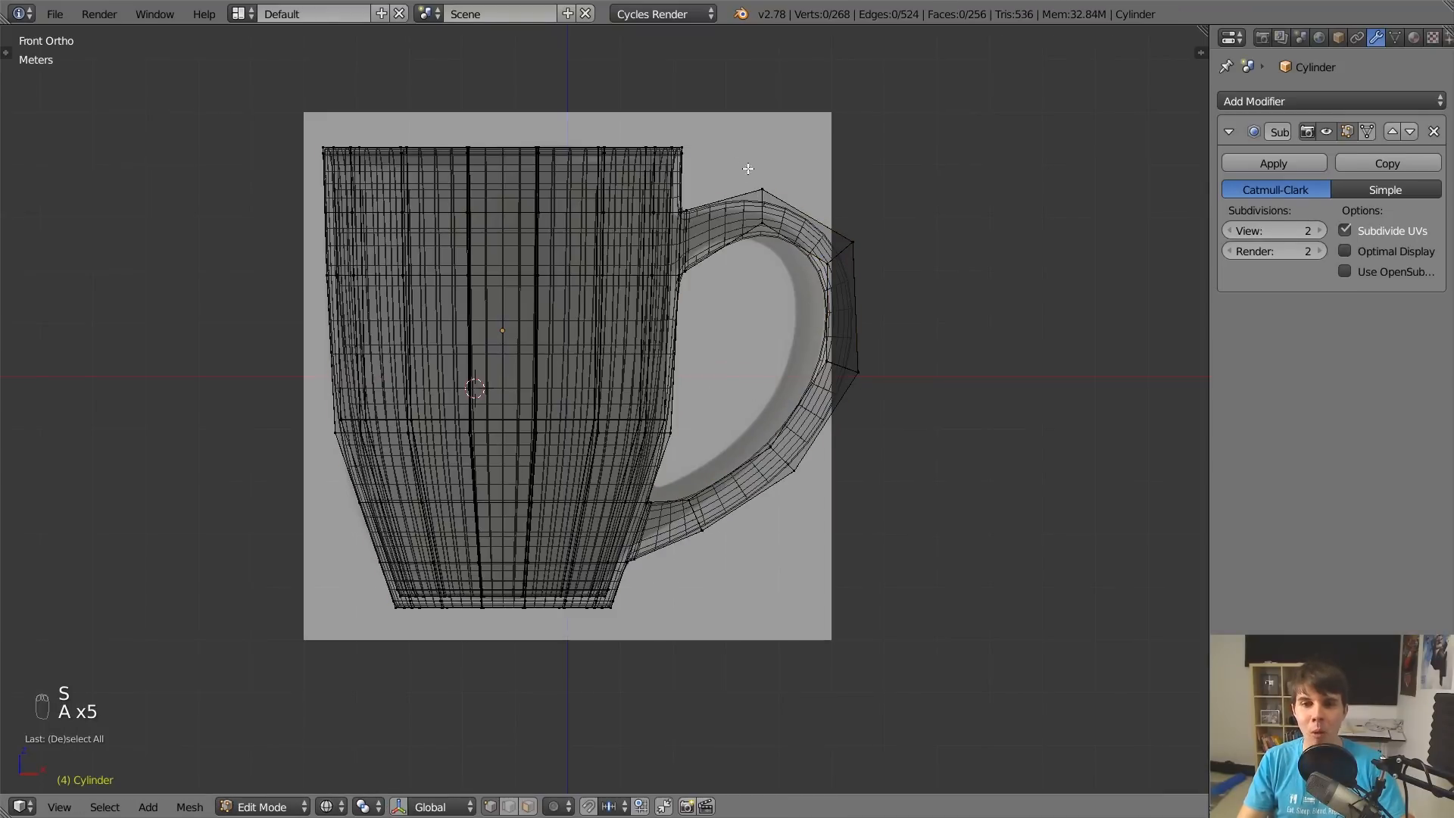
key("b")
left_click_drag(732, 133, 910, 490)
key("g")
left_click(936, 553)
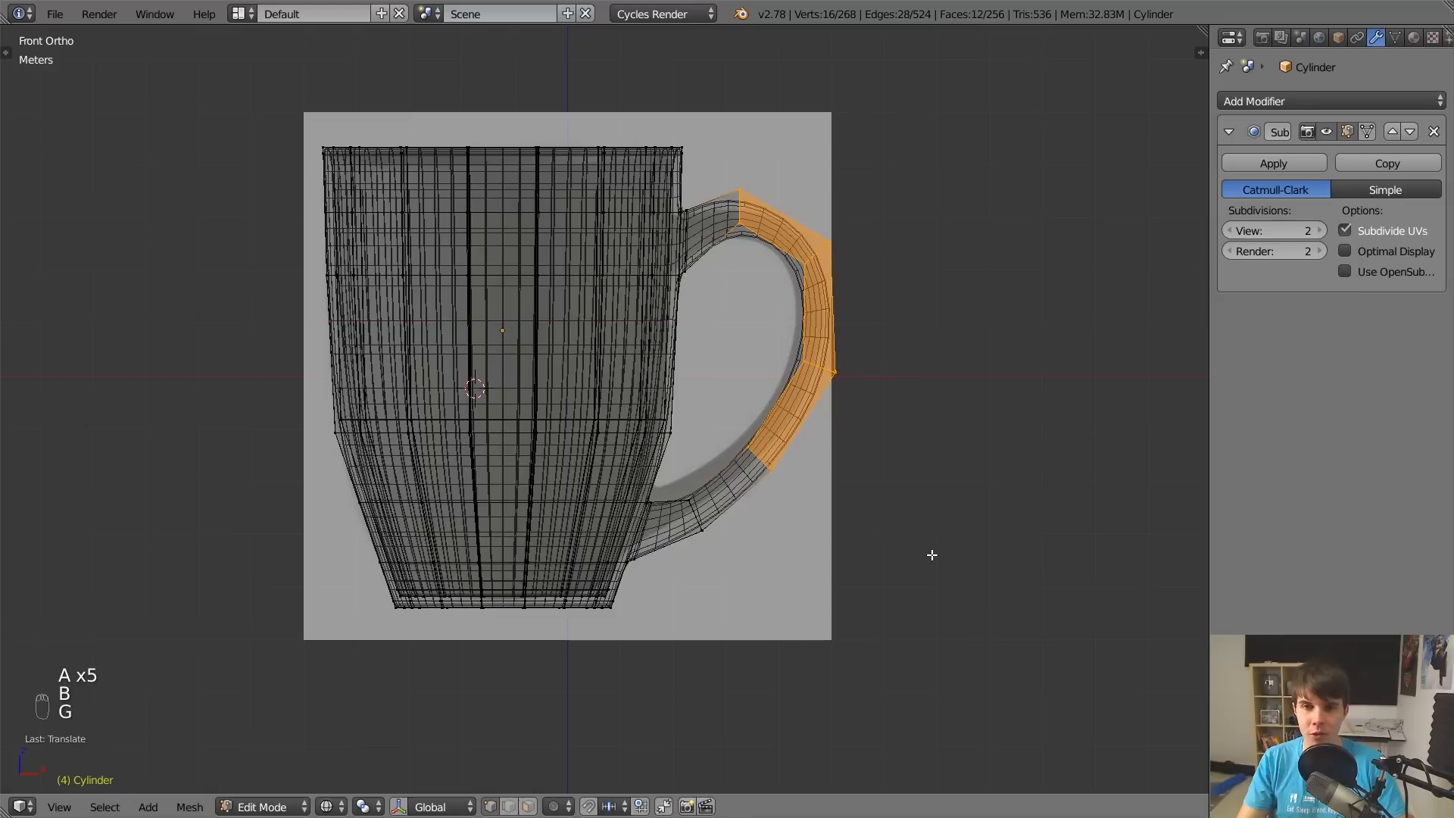
key("g")
left_click(928, 571)
Box-select the handle's two outermost sections and move them slightly inward onto the reference curve.
key("a")
key("b")
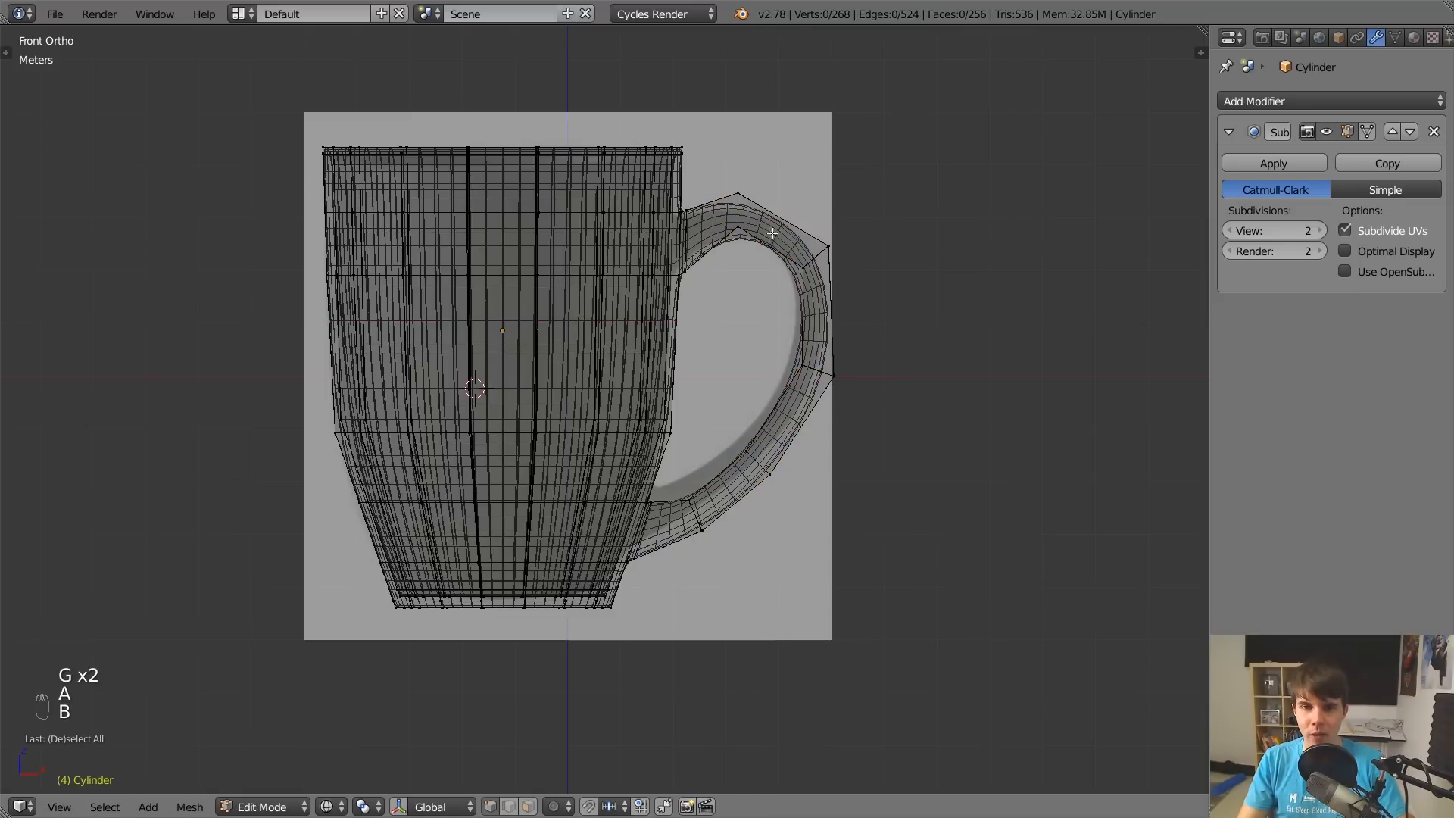
left_click_drag(793, 234, 909, 383)
key("g")
left_click(875, 413)
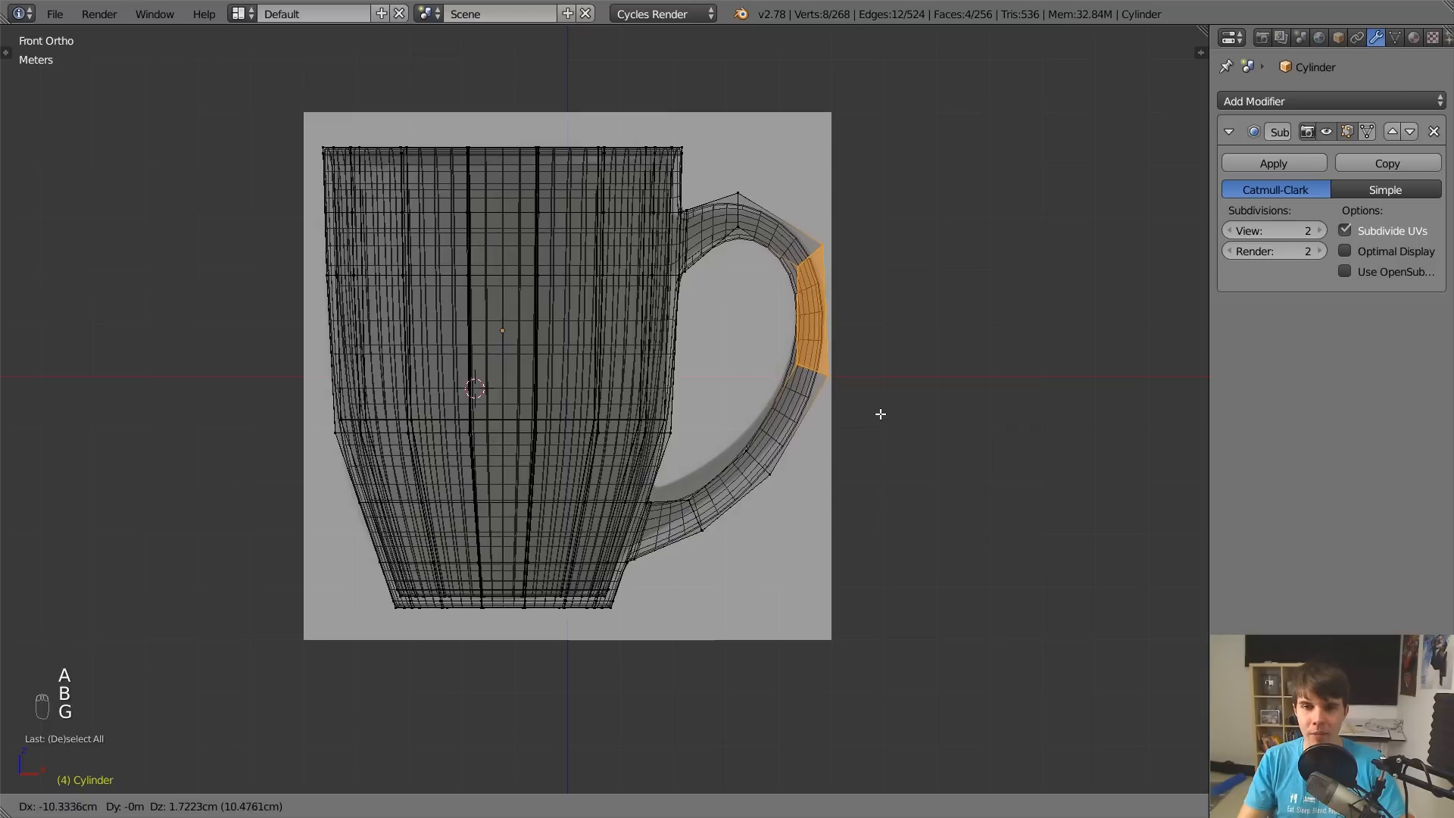
Box-select the handle section below the outer bend and move it up and inward onto the reference.
key("a")
key("b")
left_click_drag(723, 408, 830, 529)
key("g")
left_click(820, 518)
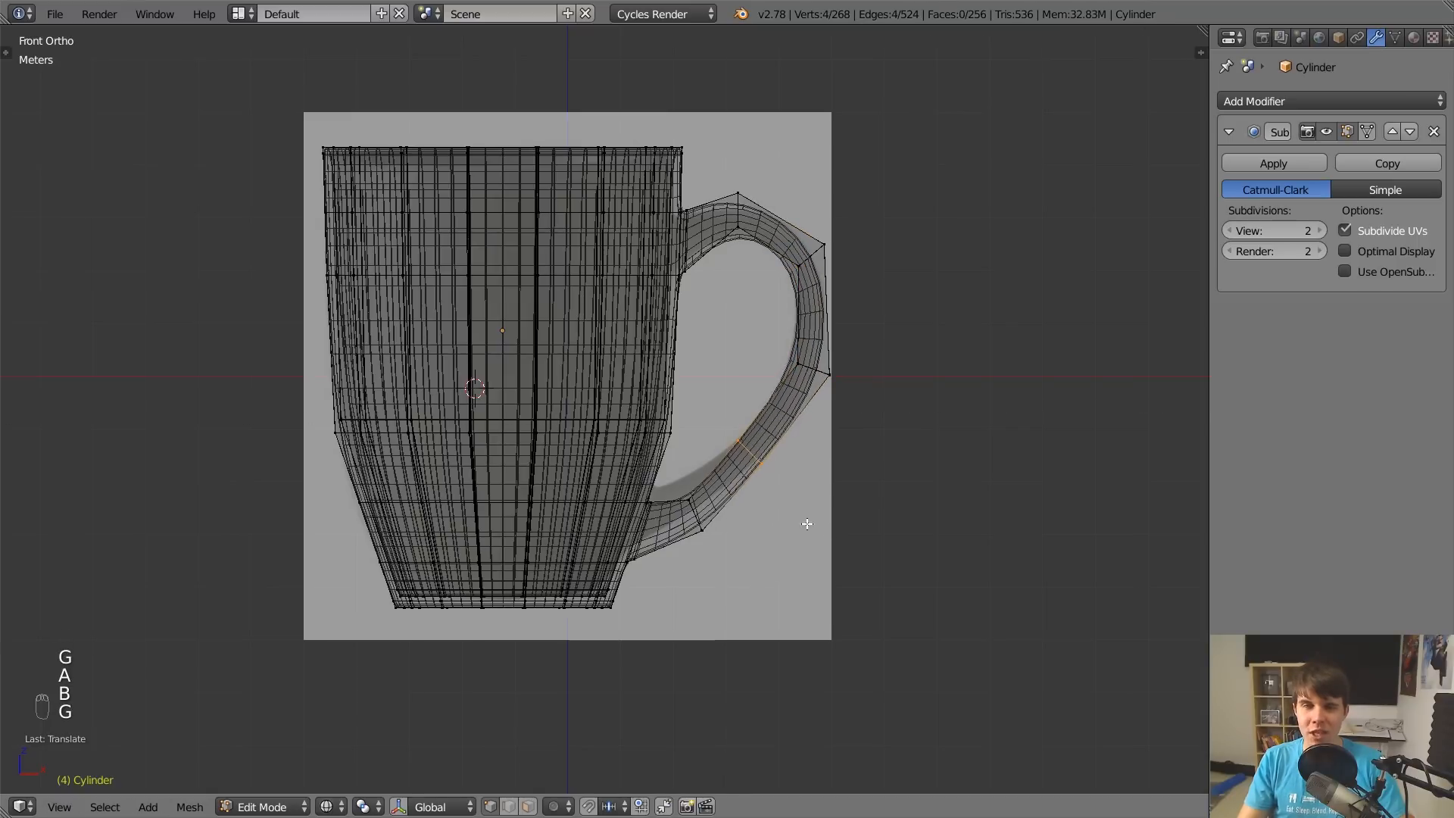
Box-select the handle section nearest the lower joint and move it up onto the reference handle.
key("a")
key("b")
left_click_drag(673, 462, 725, 570)
key("g")
left_click(720, 553)
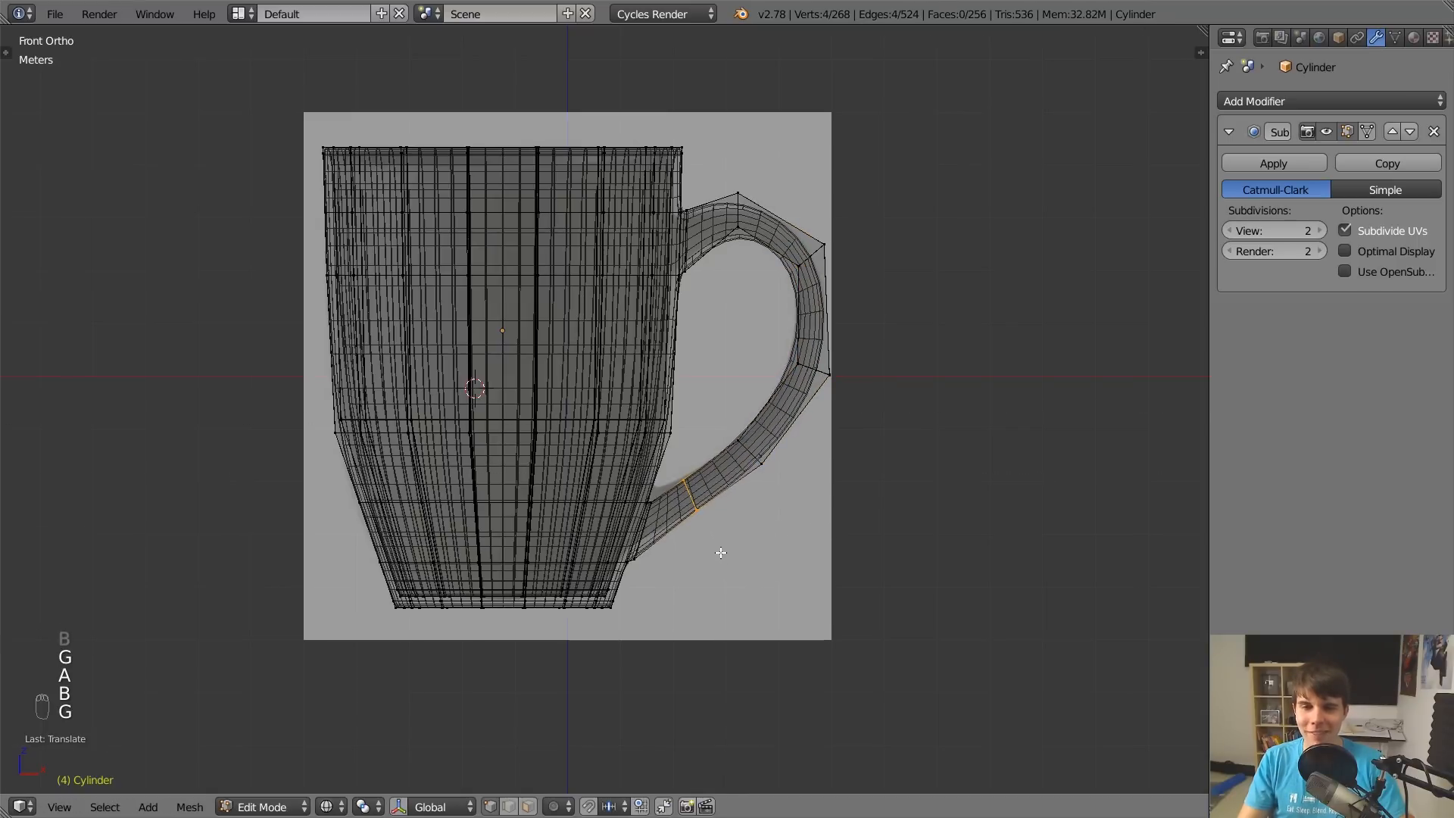
Box-select the wall loop at the lower joint's upper edge and move it up along the global Z axis.
scroll(720, 554, "up", 2)
key("a")
key("a")
key("a")
key("b")
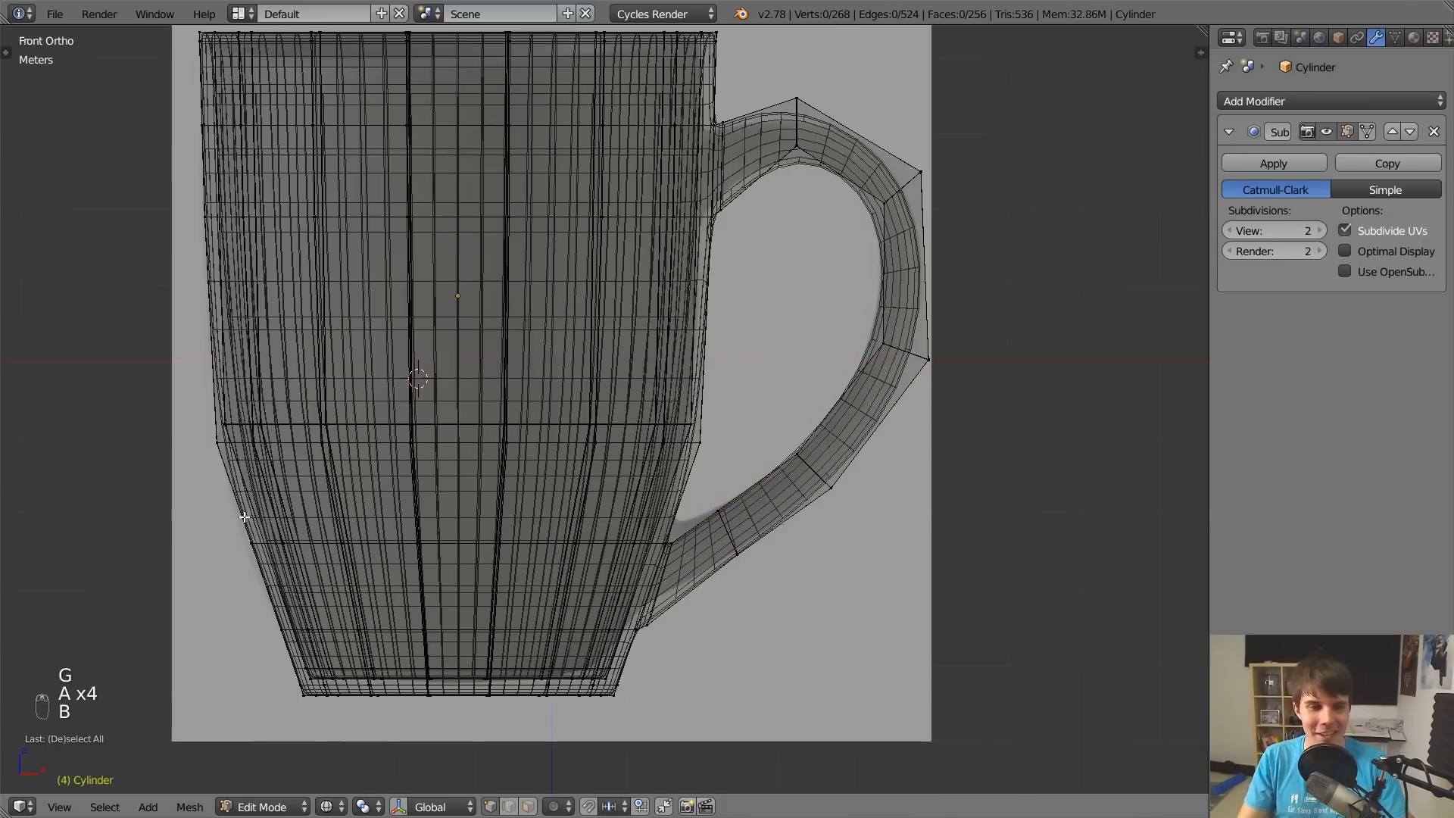
left_click_drag(241, 513, 674, 608)
key("g")
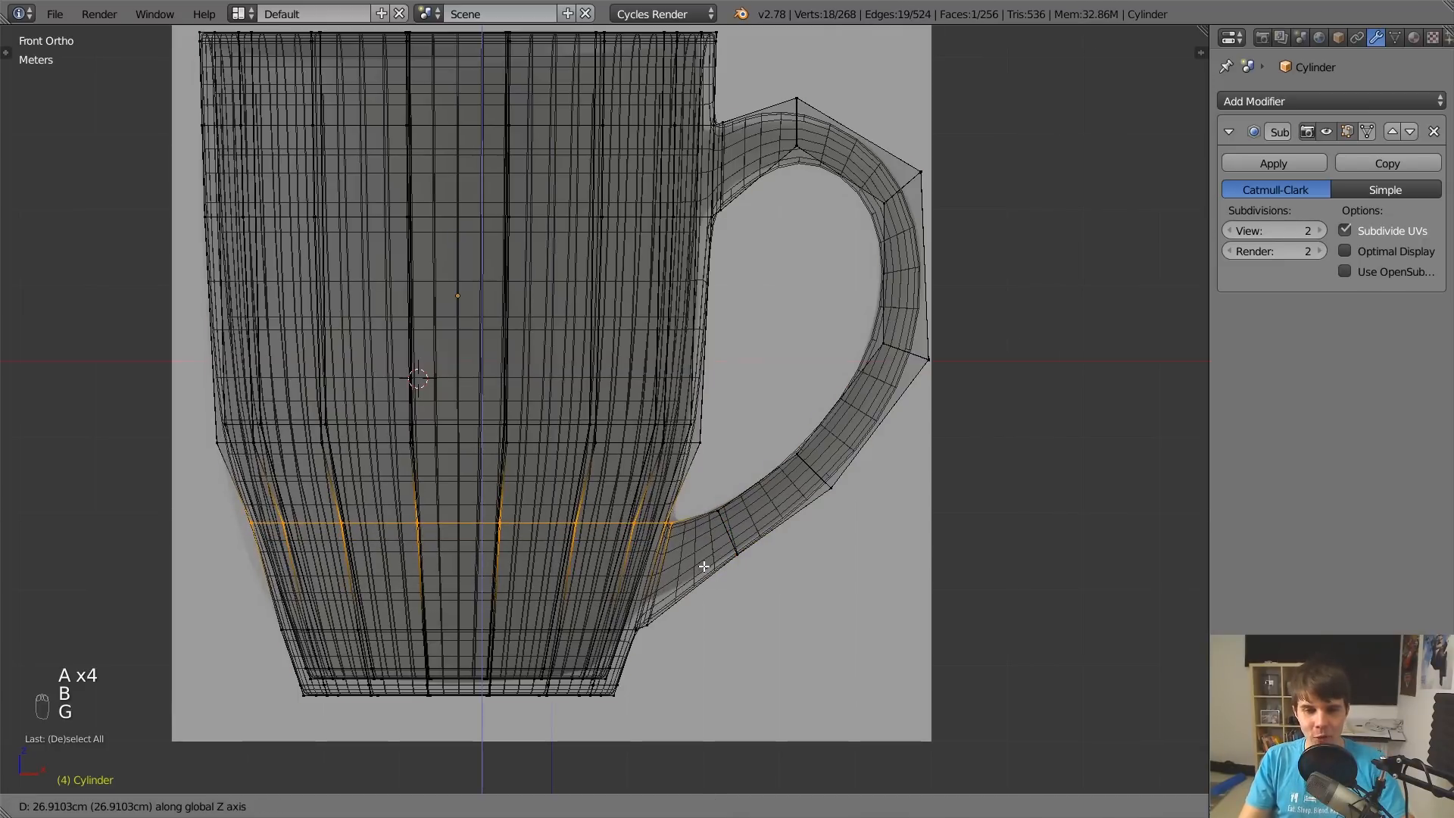
left_click(697, 561)
scroll(698, 564, "down", 3)
key("Tab")
key("z")
key("z")
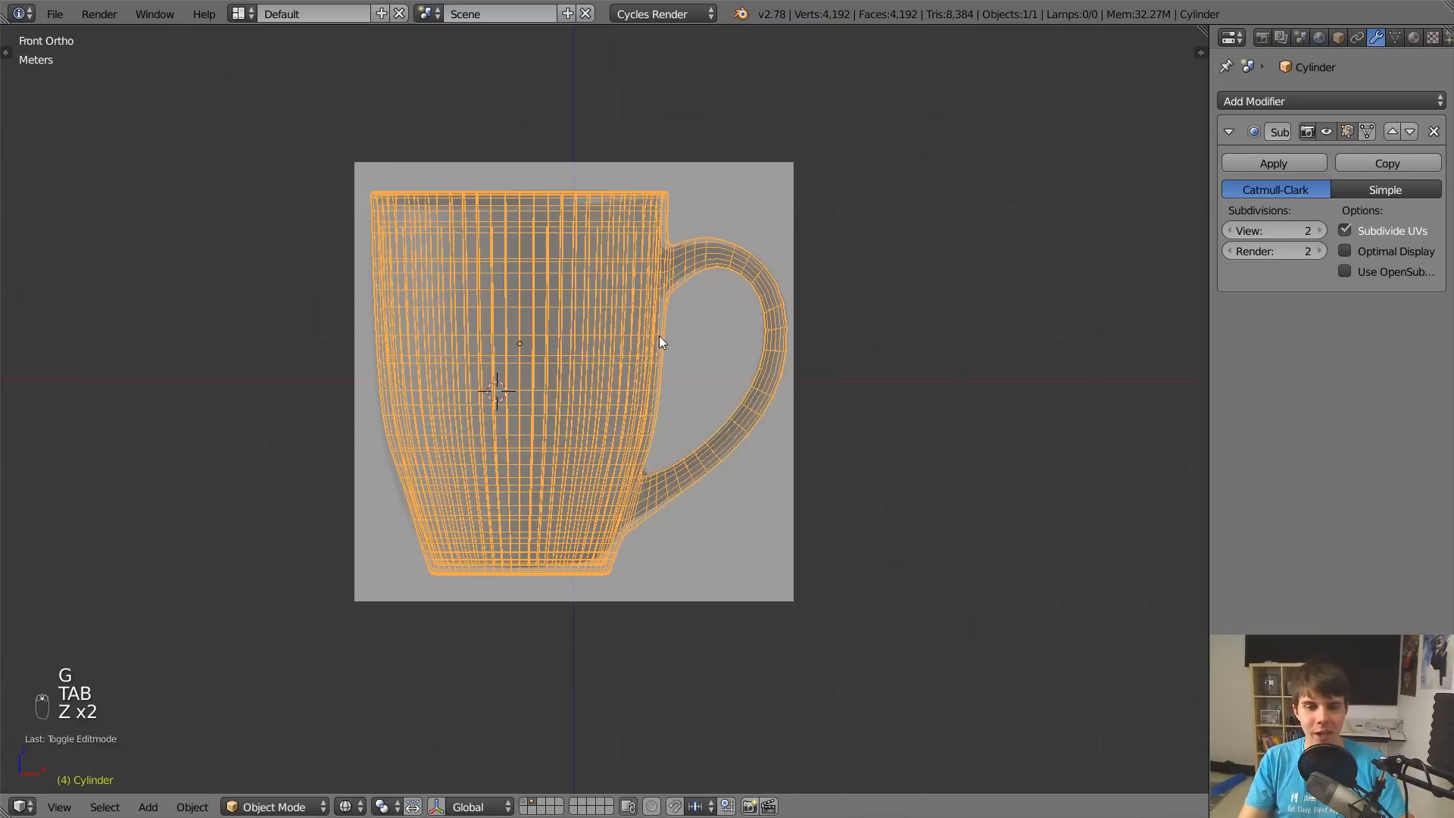
Scale the wall loop at the lower joint's upper edge outward to meet the reference outline.
key("Tab")
scroll(697, 492, "up", 4)
middle_click_drag(703, 507, 740, 464, "shift")
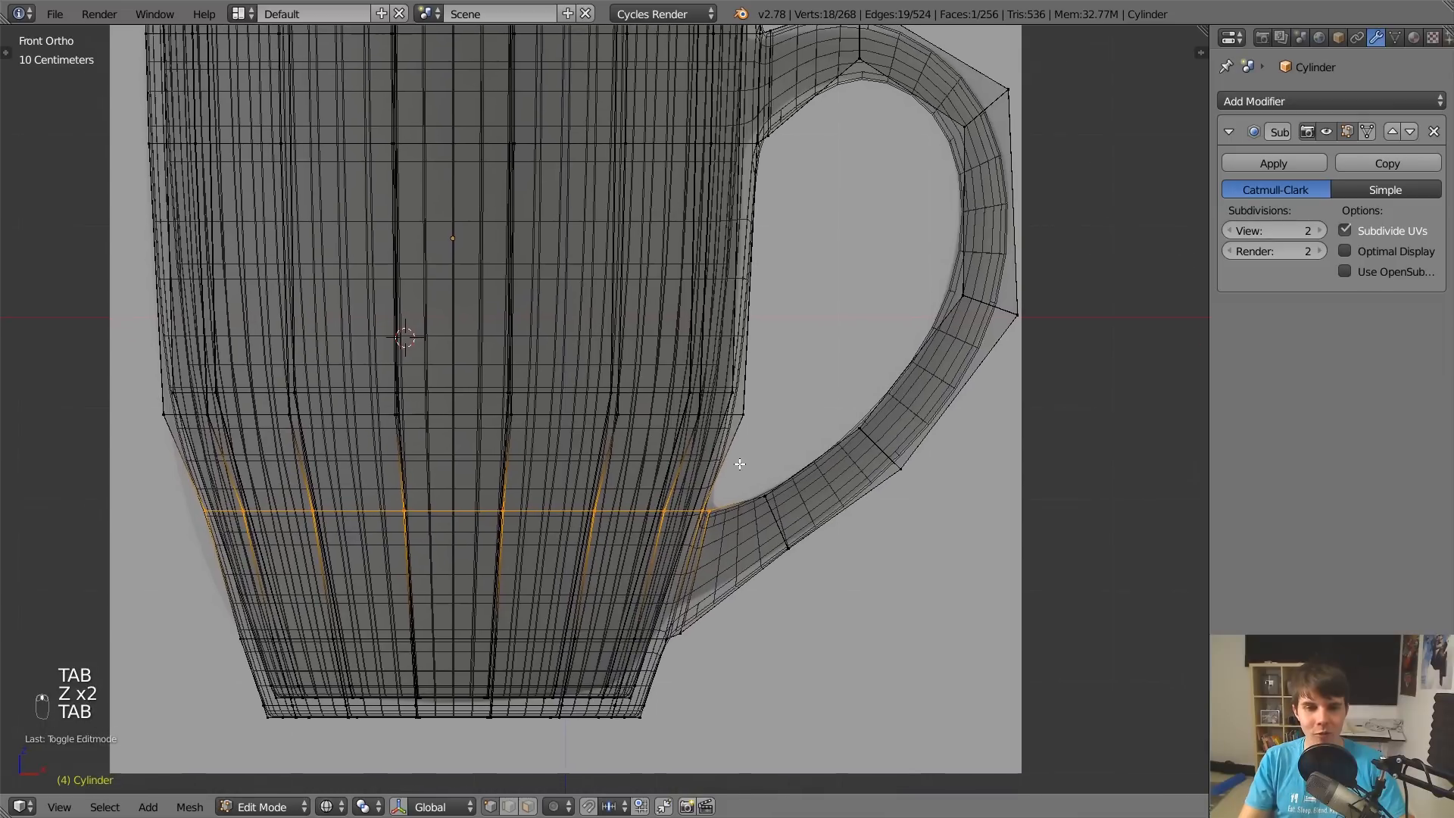
key("s")
left_click(841, 462)
Compare the mug's lower outline and handle joint with the reference image in solid and wireframe display.
key("Tab")
scroll(775, 487, "down", 3)
key("z")
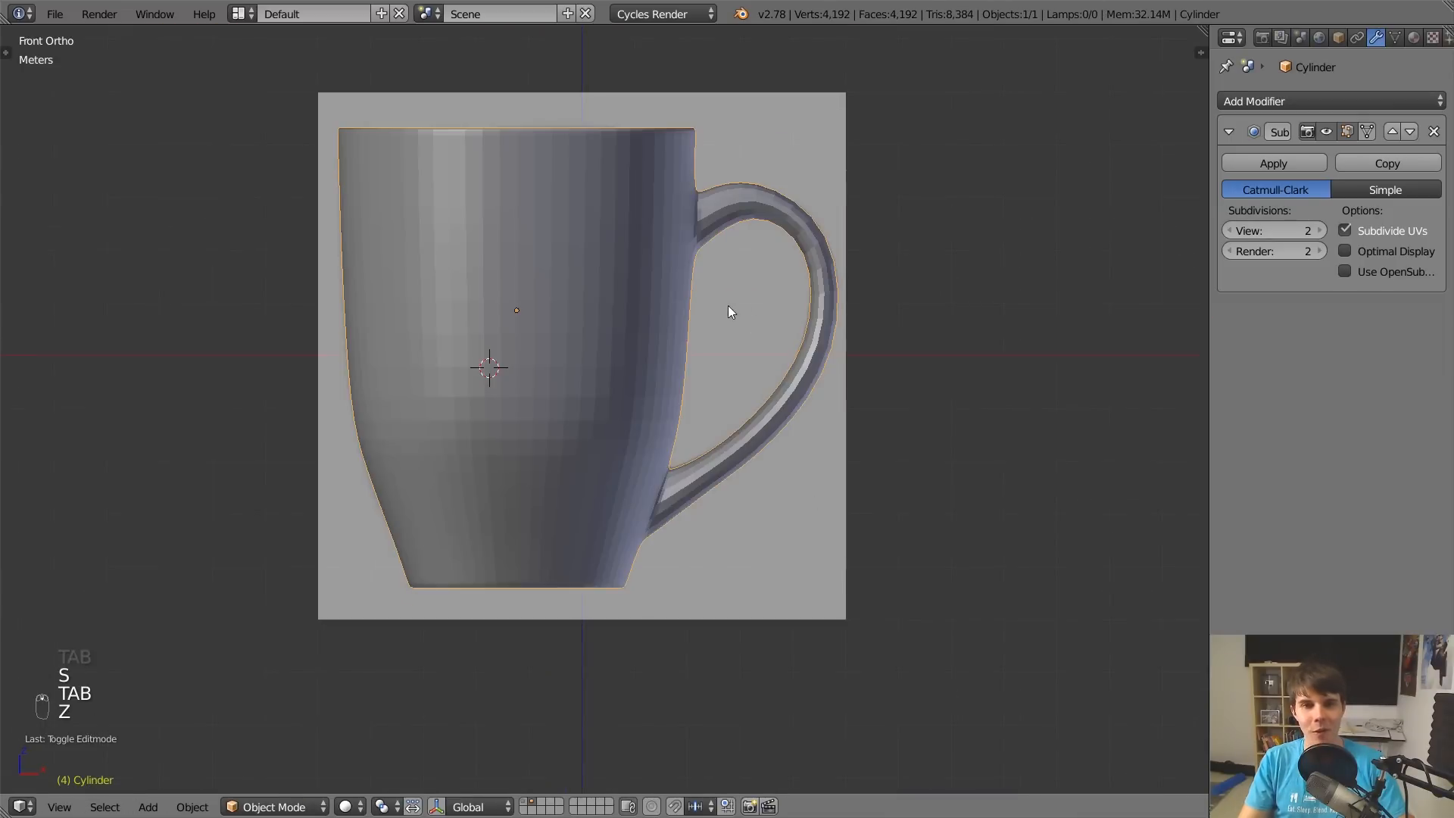
key("z")
scroll(732, 379, "up", 2)
key("Tab")
scroll(772, 435, "up", 2)
key("Tab")
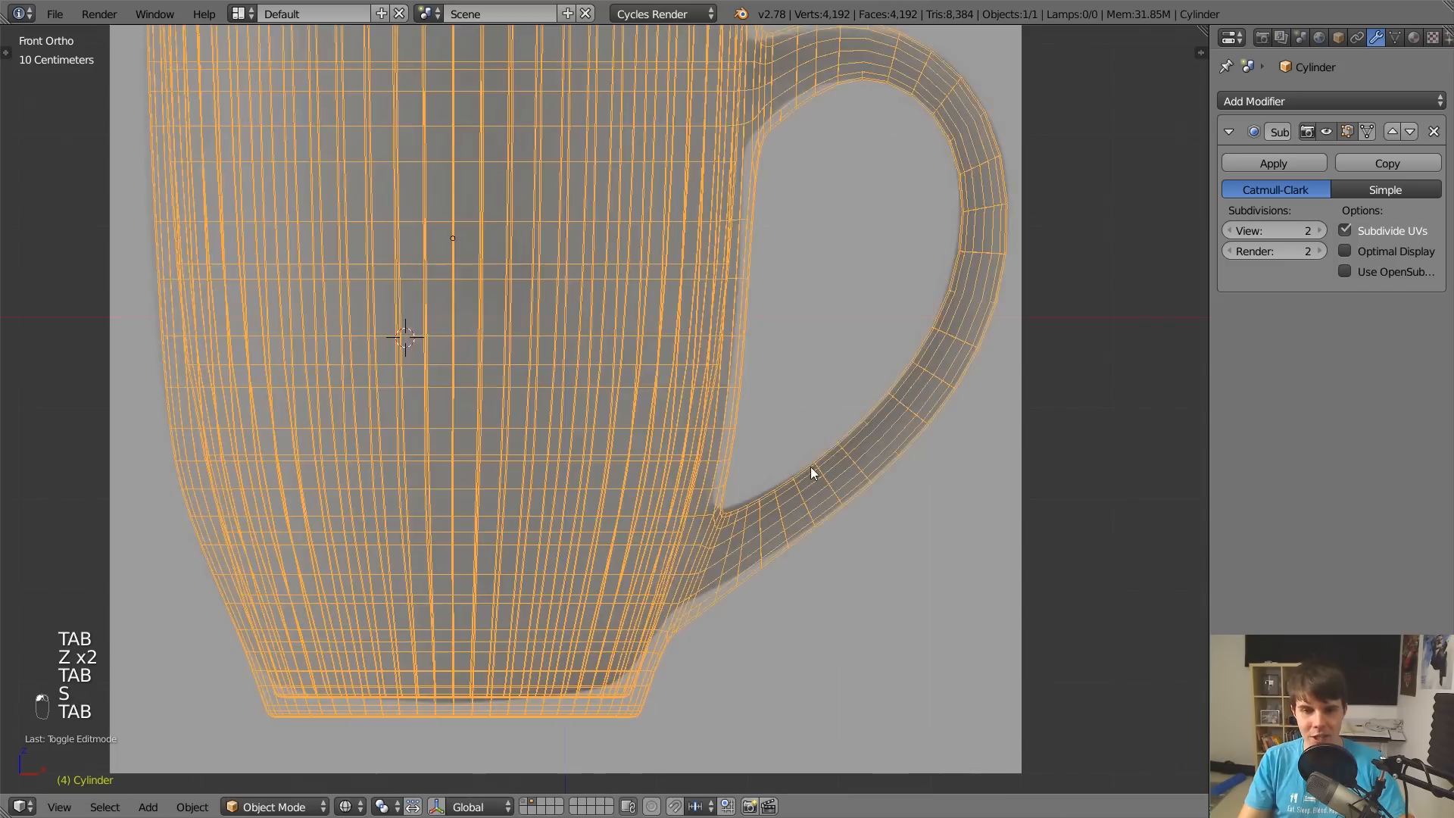
key("KP_1")
key("Tab")
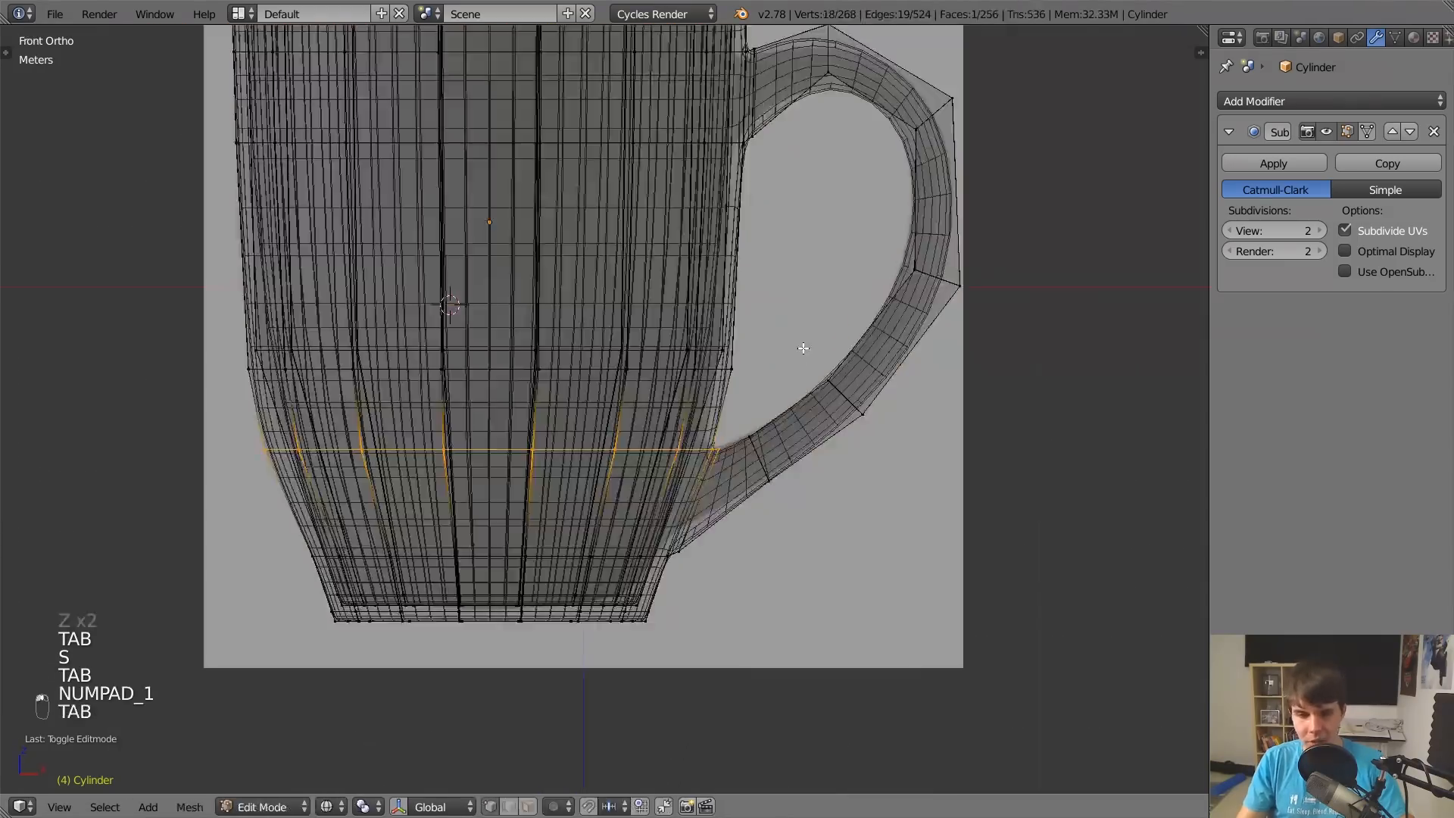
right_click(596, 551, "alt")
key("g")
right_click(844, 619)
key("b")
left_click_drag(294, 530, 835, 599)
key("g")
middle_click(838, 579)
right_click(794, 583)
Box-select the wall loop at the lower joint's bottom edge, move it up along global Z, and scale it outward.
key("a")
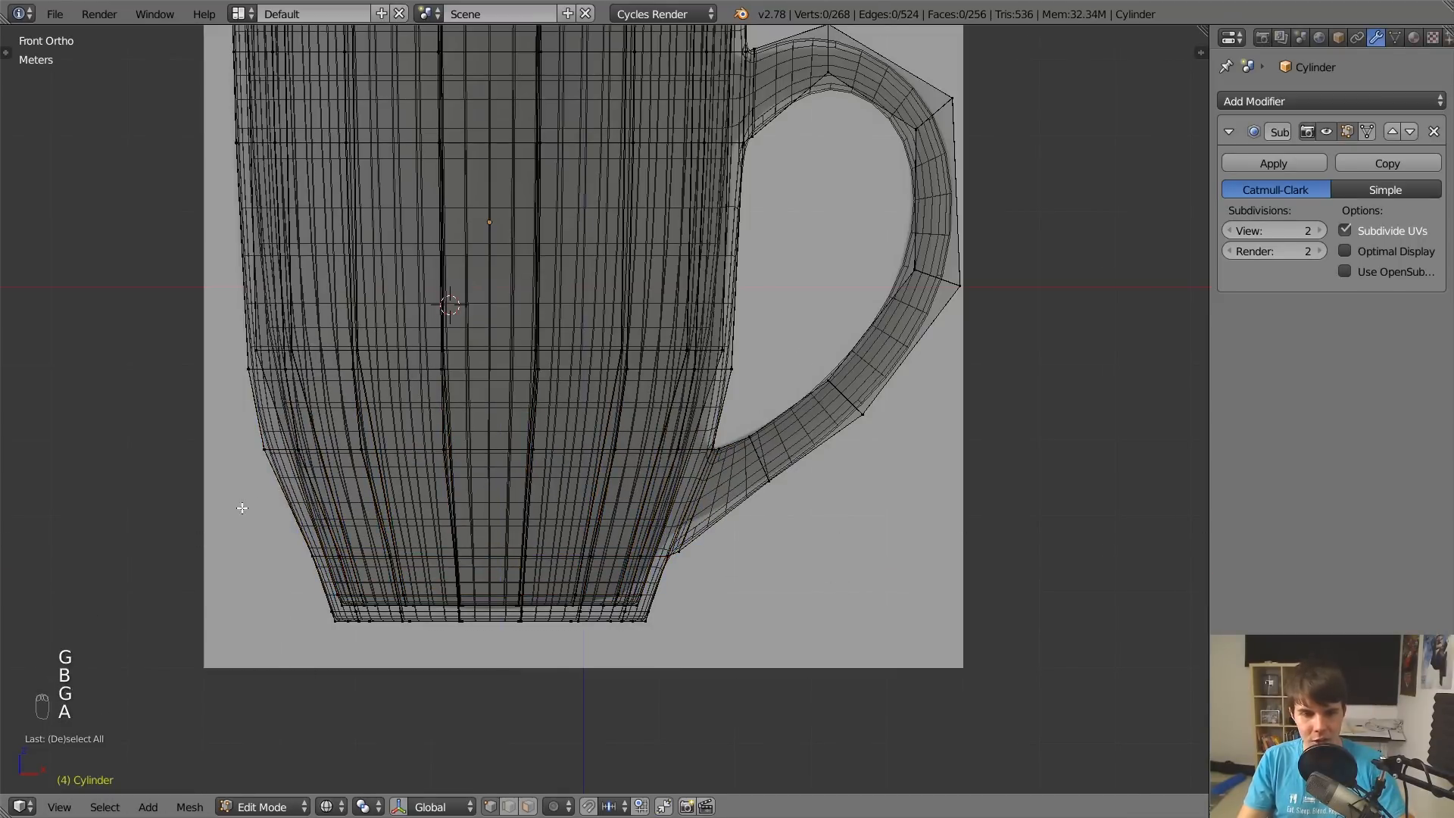
key("b")
left_click_drag(239, 515, 748, 563)
key("g")
middle_click(748, 561)
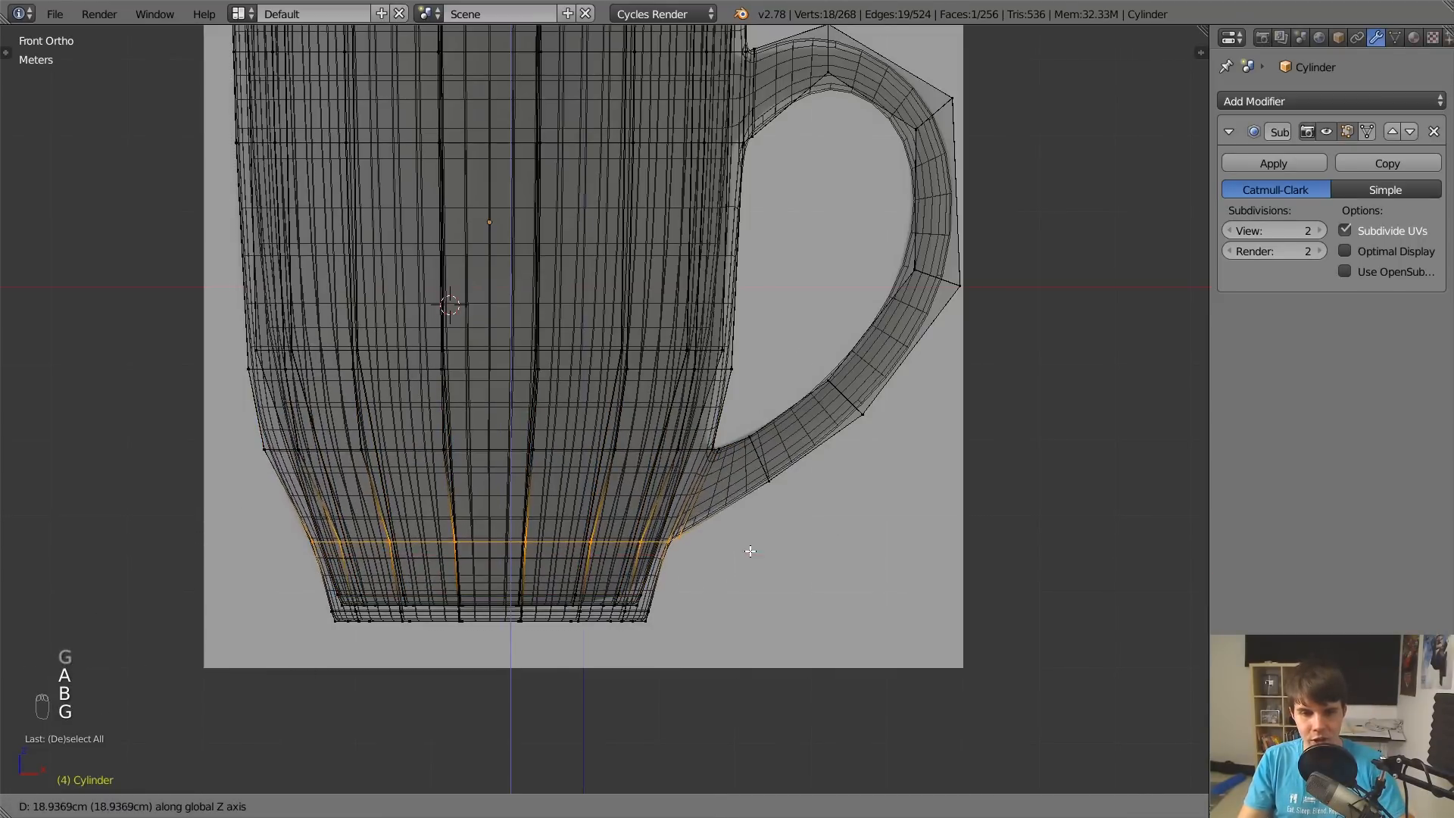
left_click(753, 543)
key("s")
left_click(779, 534)
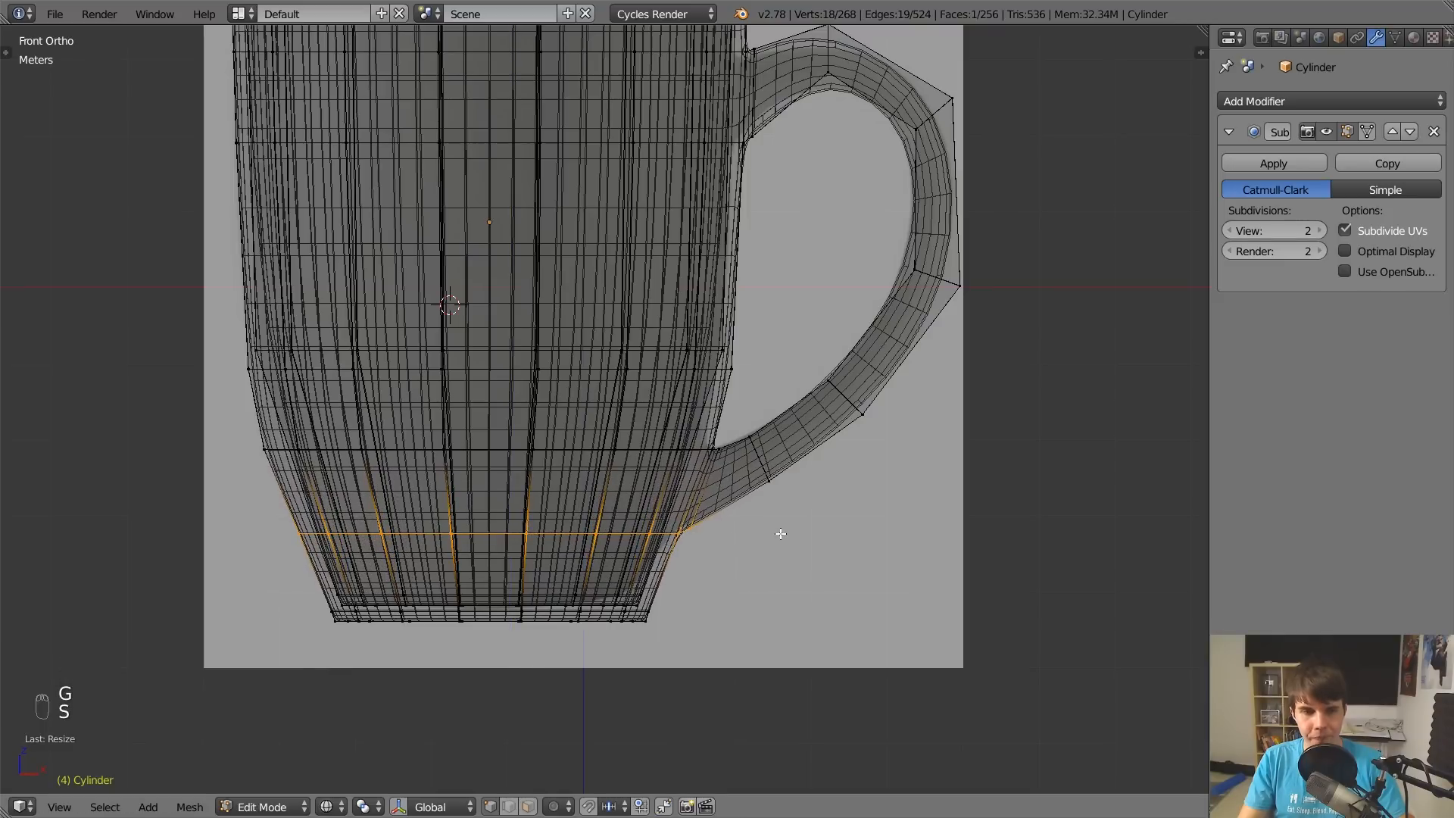
key("s")
left_click(799, 524)
Fine-tune the scale of the lower joint's bottom wall loop, checking the solid mug from the front and in perspective.
key("Tab")
key("z")
scroll(799, 524, "down", 4)
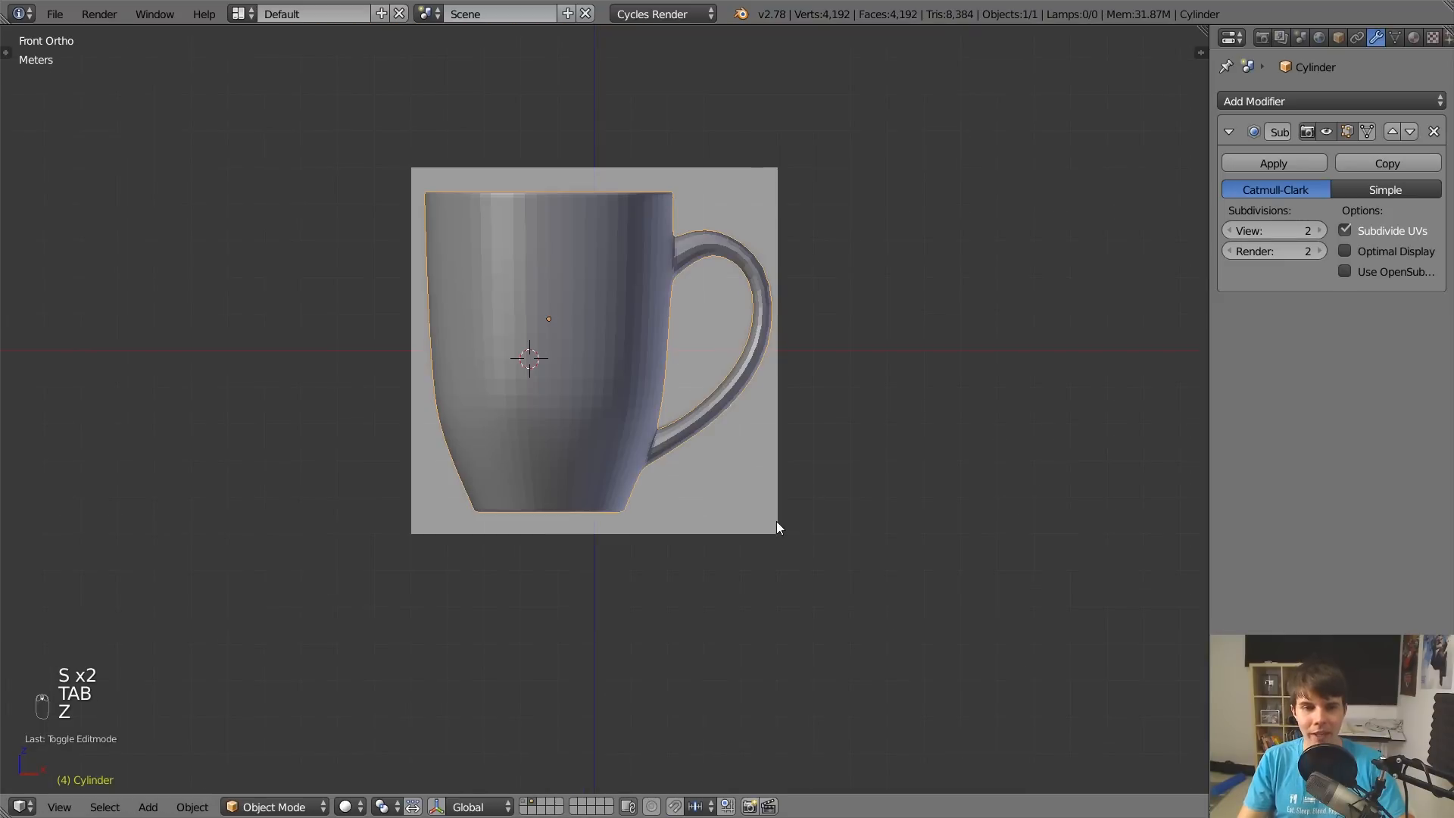
scroll(780, 522, "up", 2)
key("Tab")
key("s")
left_click(925, 500)
key("Tab")
middle_click_drag(861, 479, 712, 354)
scroll(812, 506, "down", 2)
scroll(825, 492, "up", 1)
key("Tab")
key("s")
left_click(864, 475)
key("Tab")
Apply smooth shading to the mug.
key("t")
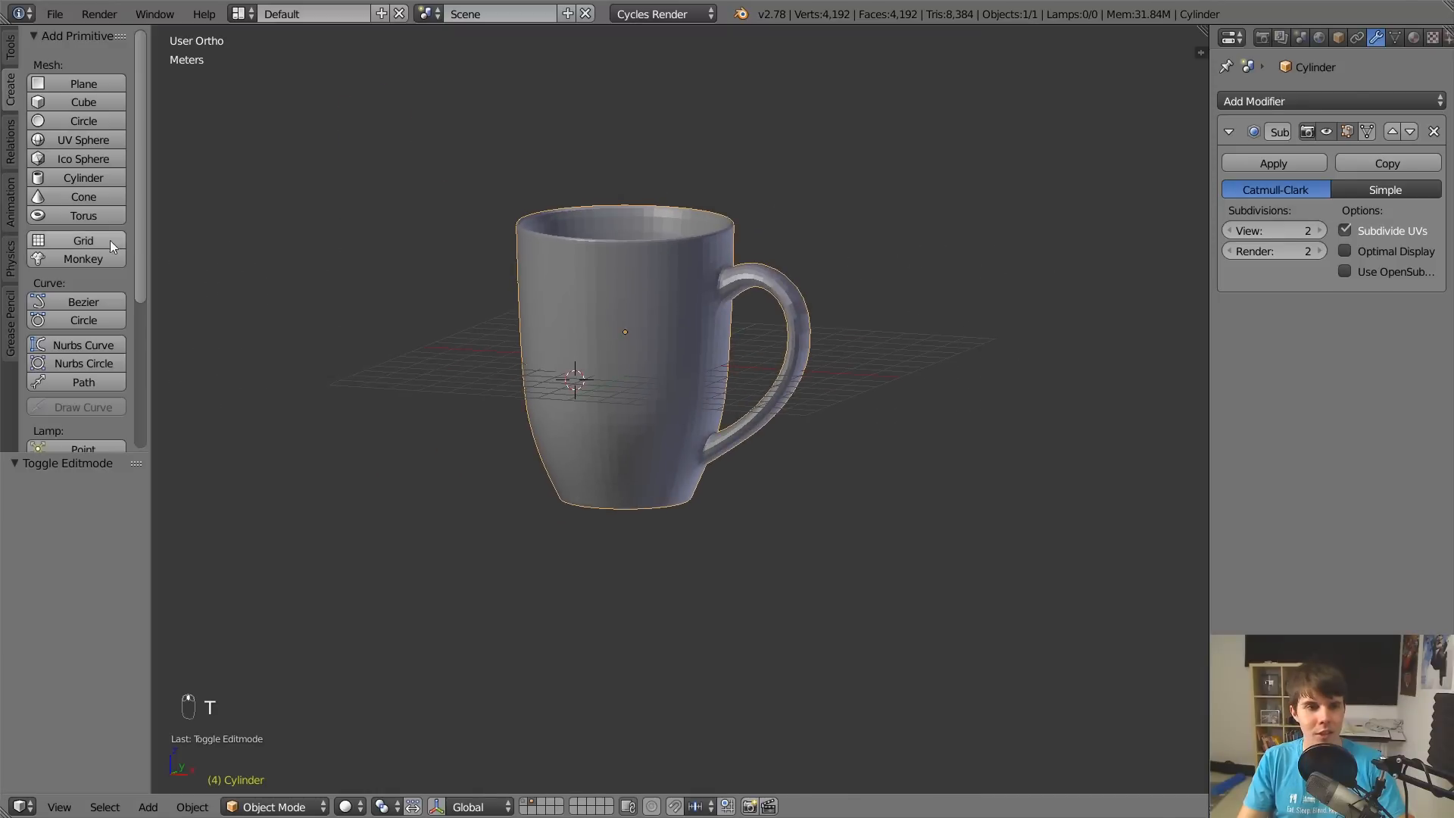
scroll(88, 374, "down", 5)
scroll(10, 210, "down", 4)
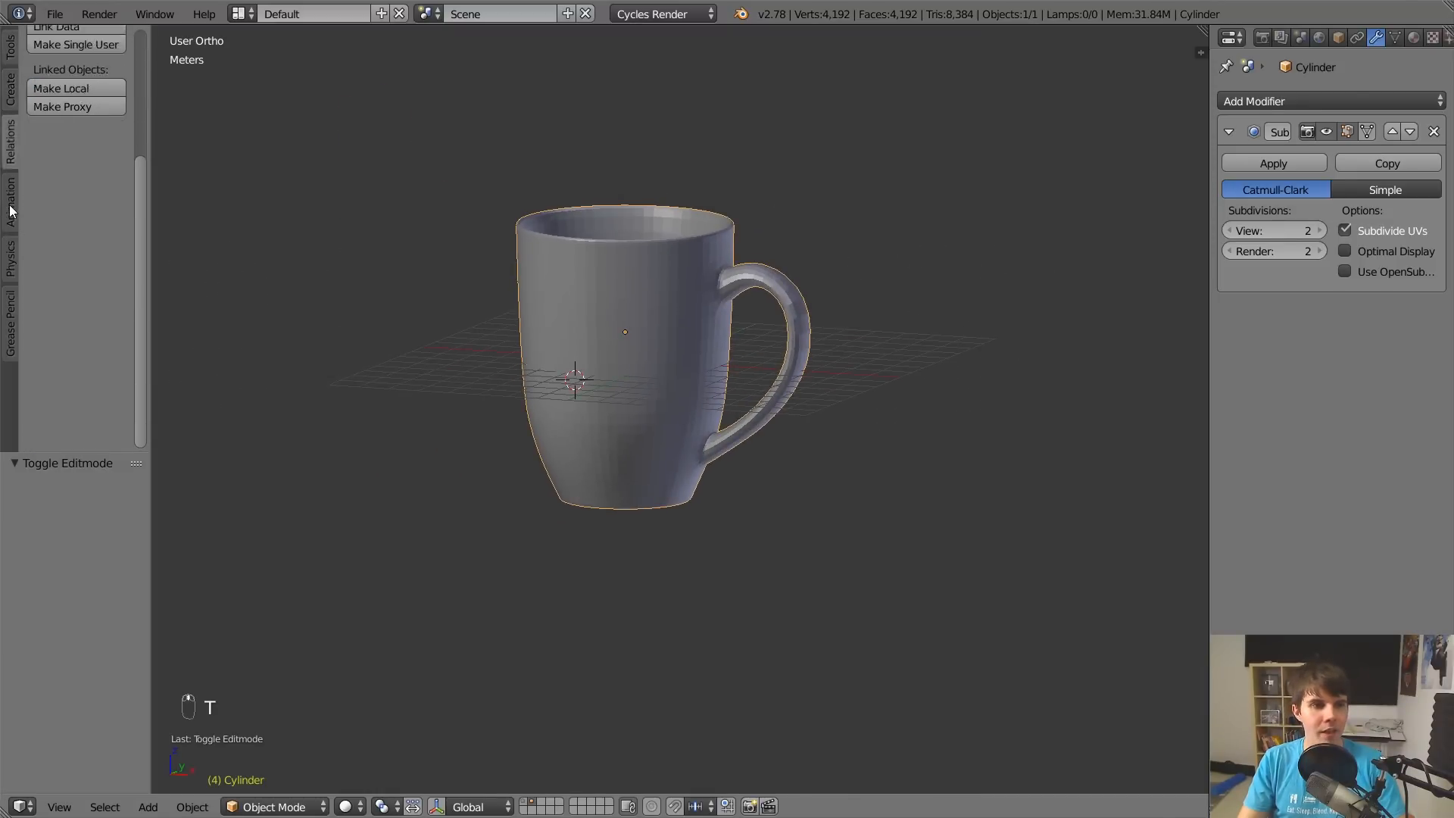
scroll(5, 241, "up", 4)
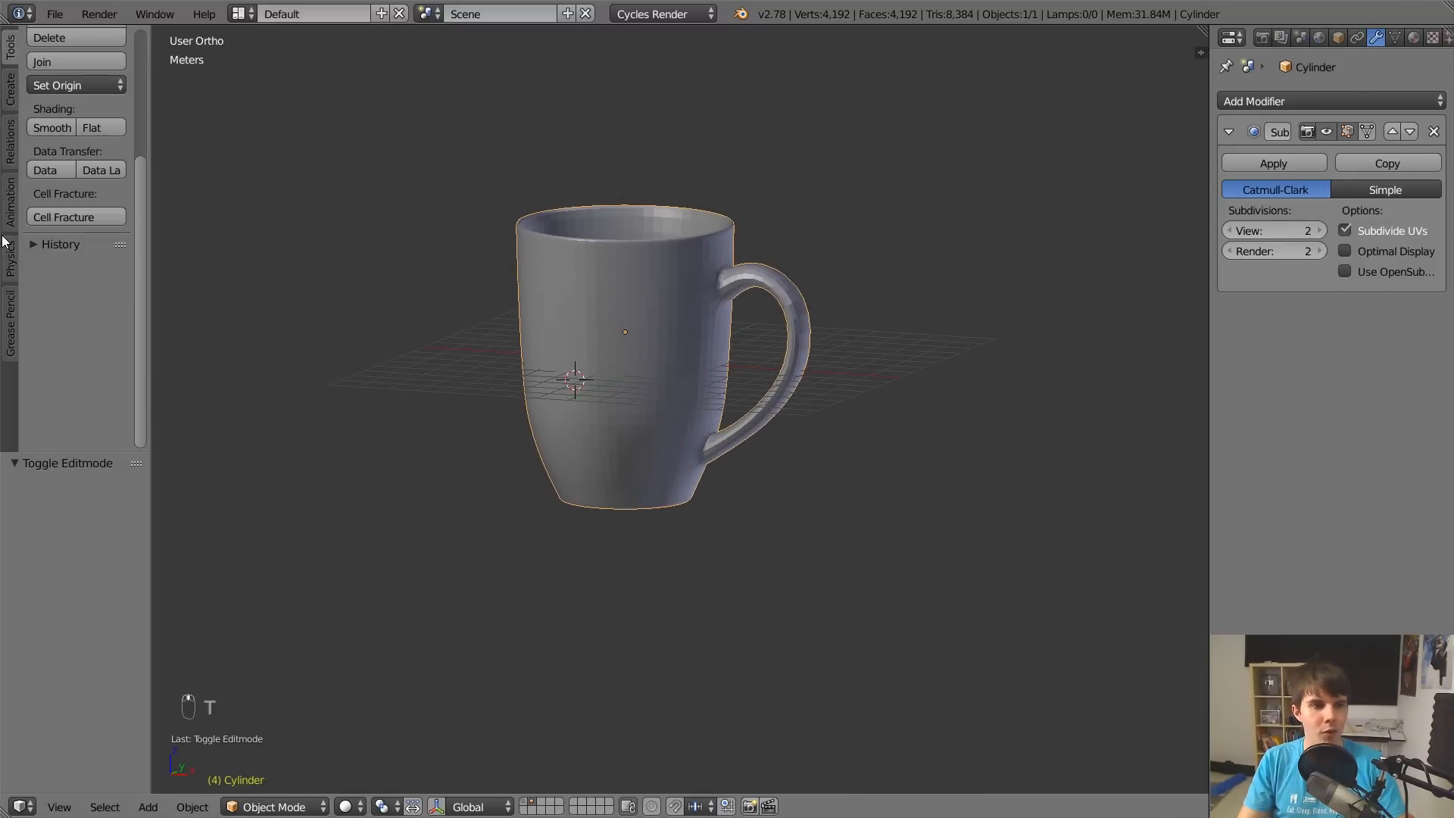
left_click(55, 126)
key("t")
scroll(547, 368, "up", 4)
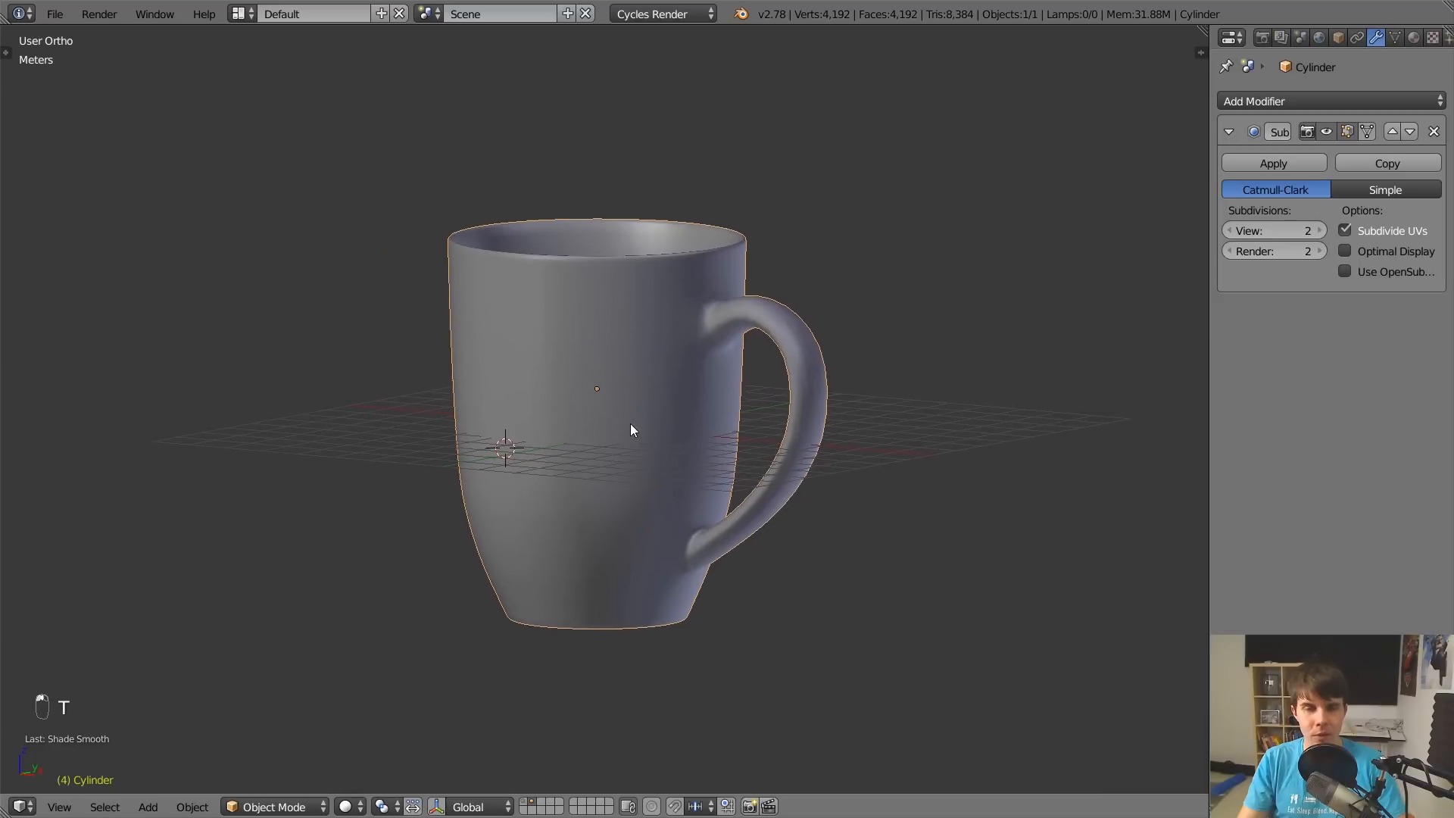
Raise the mug's Subdivision Surface viewport level to 5.
left_click(1314, 231)
left_click(1314, 231)
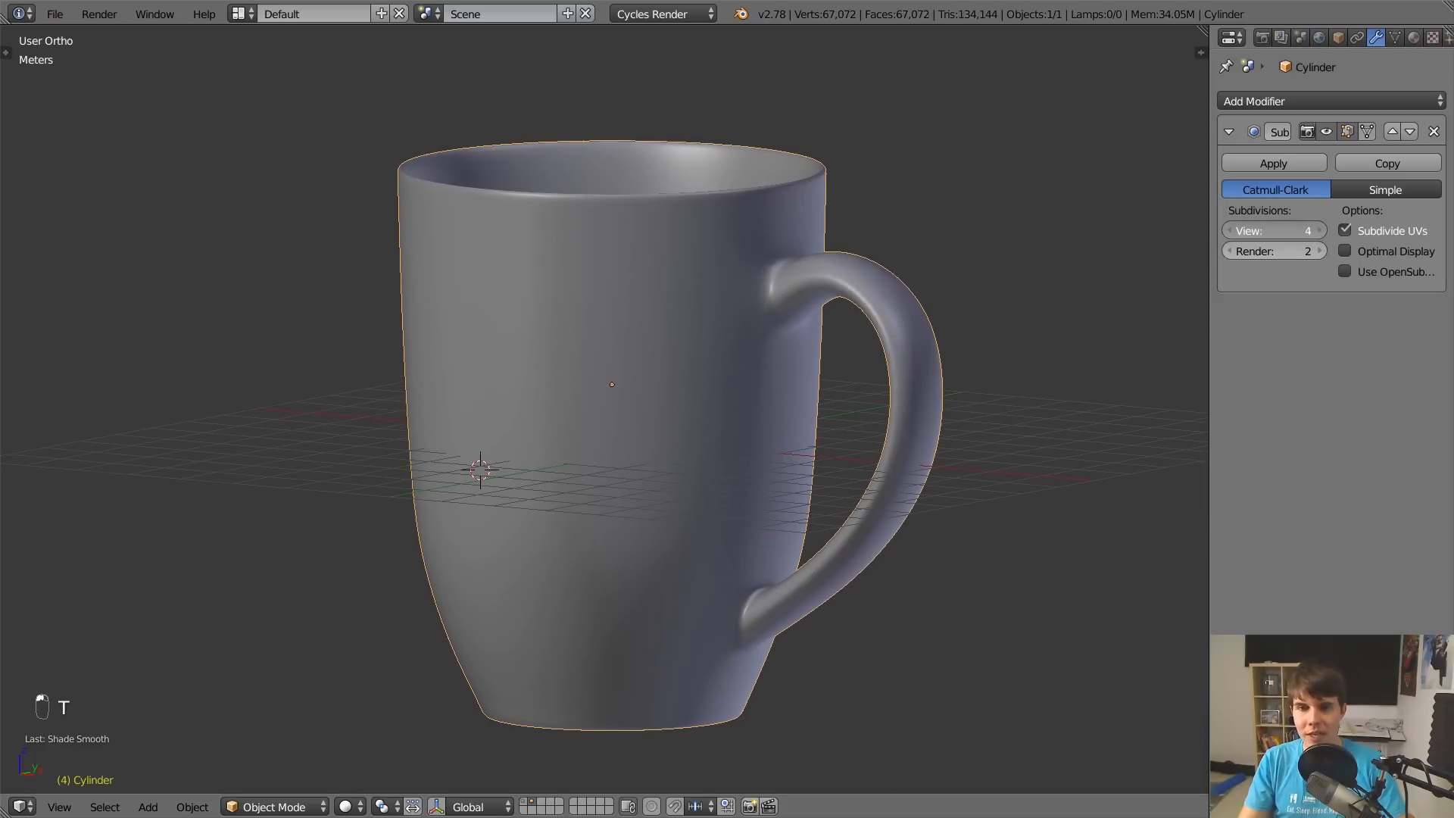
left_click(1314, 231)
mouse_move(746, 488)
middle_mouse_down()
mouse_move(697, 457)
mouse_move(761, 474)
middle_mouse_up()
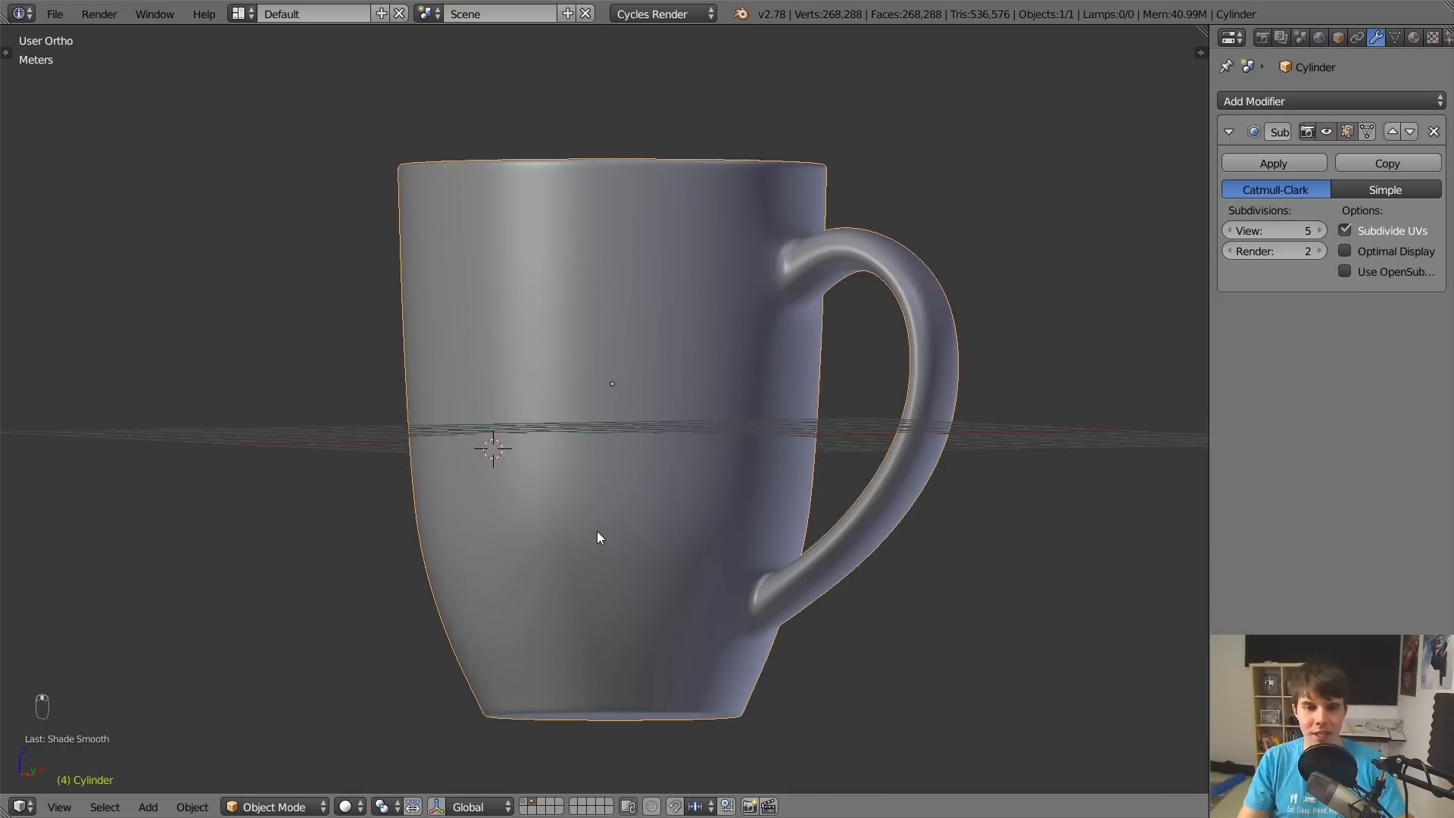
Try an extra edge loop around the mug wall just below the upper handle joint and check the shading.
key("Tab")
key("ctrl+r")
left_click(764, 378)
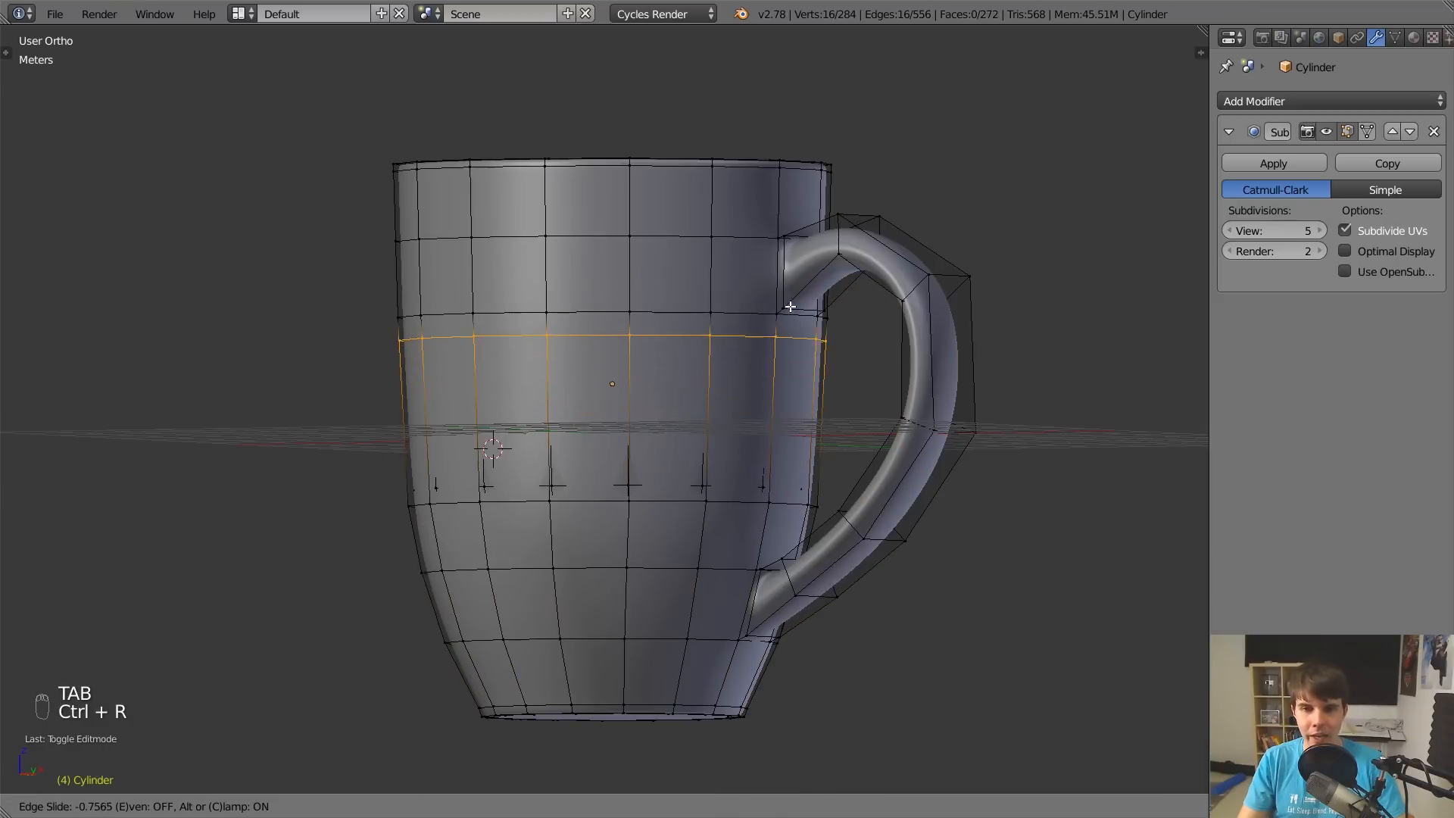
left_click(788, 284)
key("Tab")
middle_click_drag(725, 324, 531, 308)
scroll(530, 303, "up", 2)
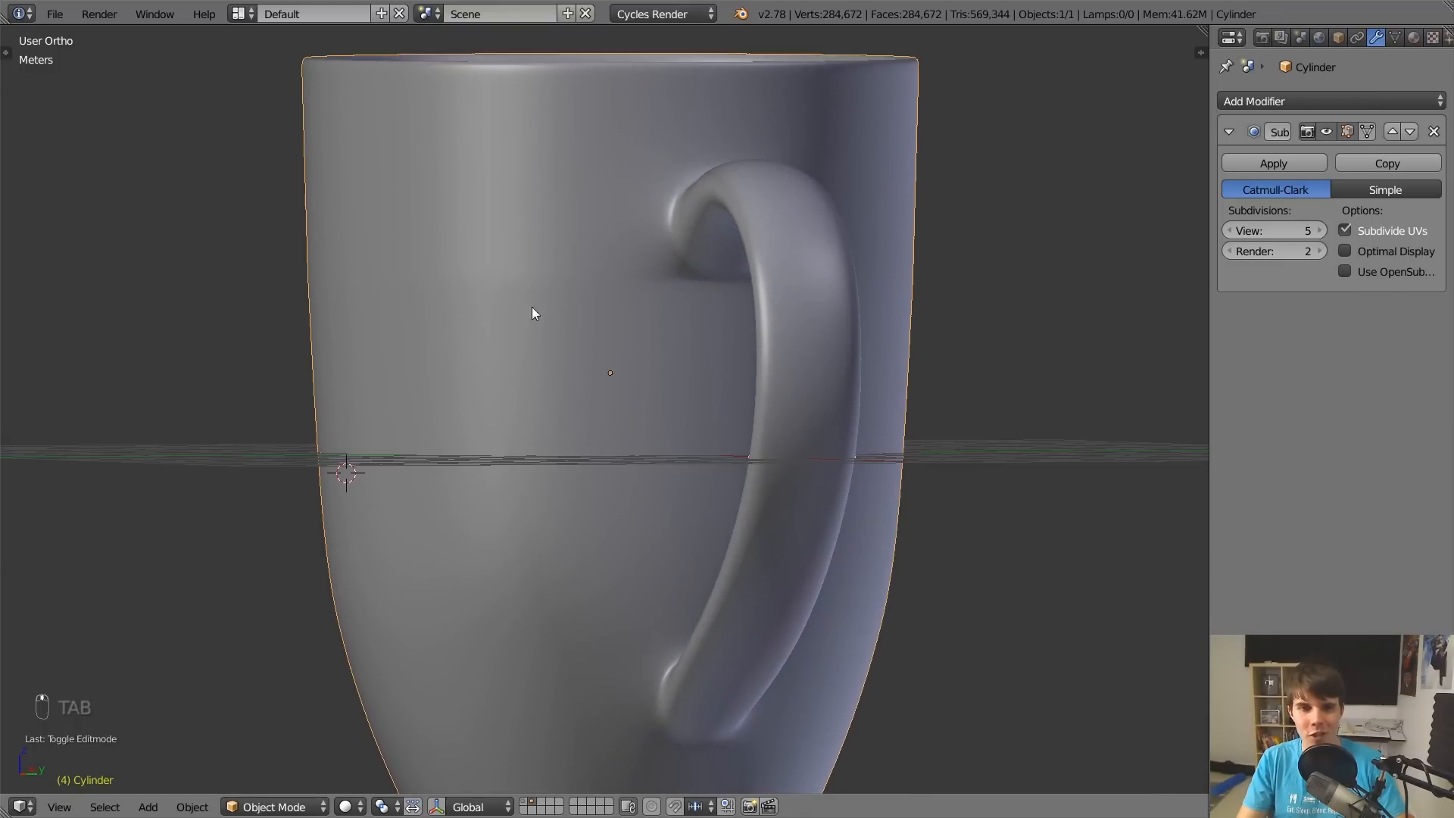
Undo the edge loop added below the upper handle joint and return to Object Mode.
key("Tab")
key("ctrl+z")
key("ctrl+z")
key("ctrl+z")
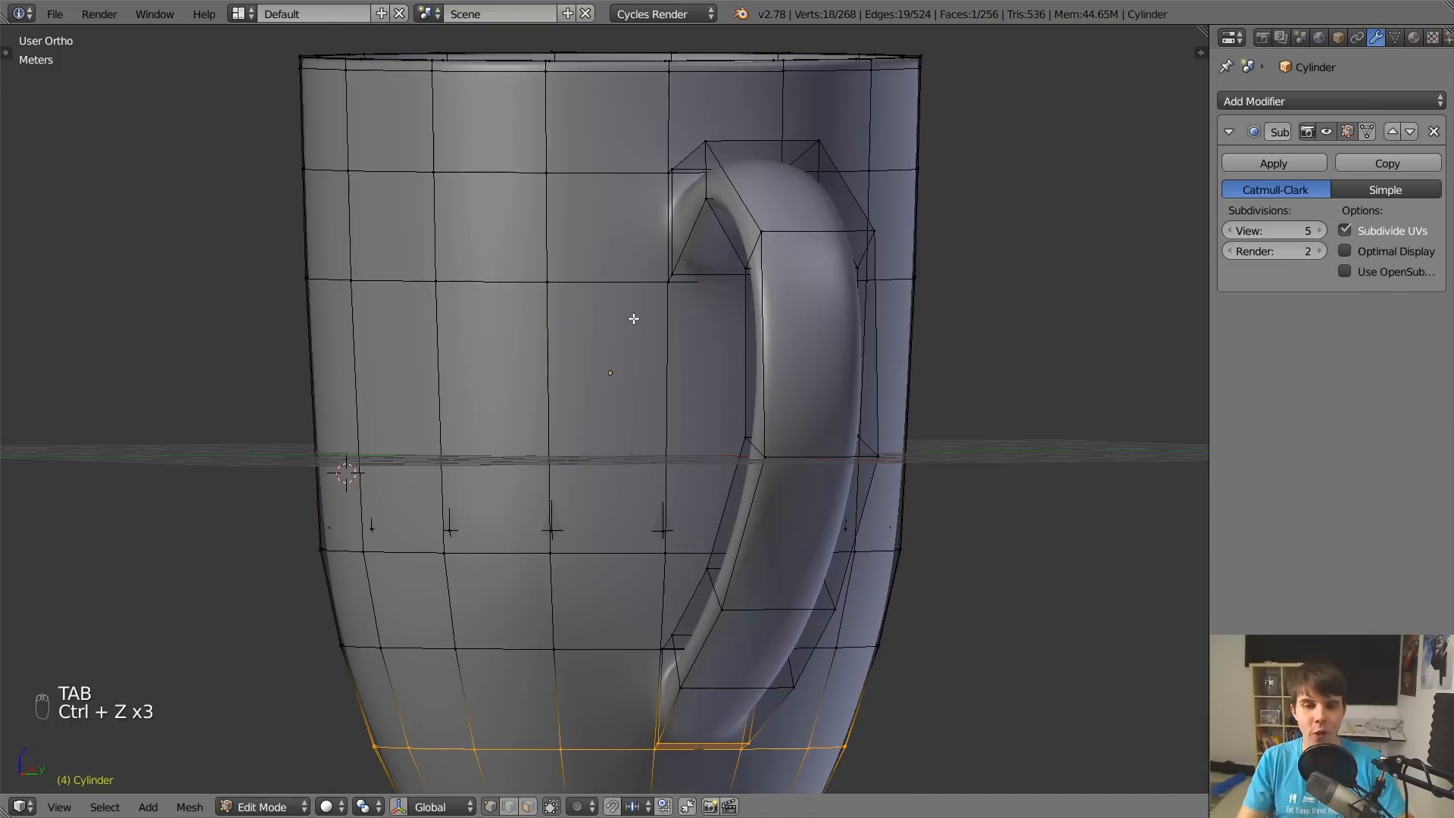
scroll(637, 326, "down", 2)
key("Tab")
middle_click_drag(640, 374, 707, 383)
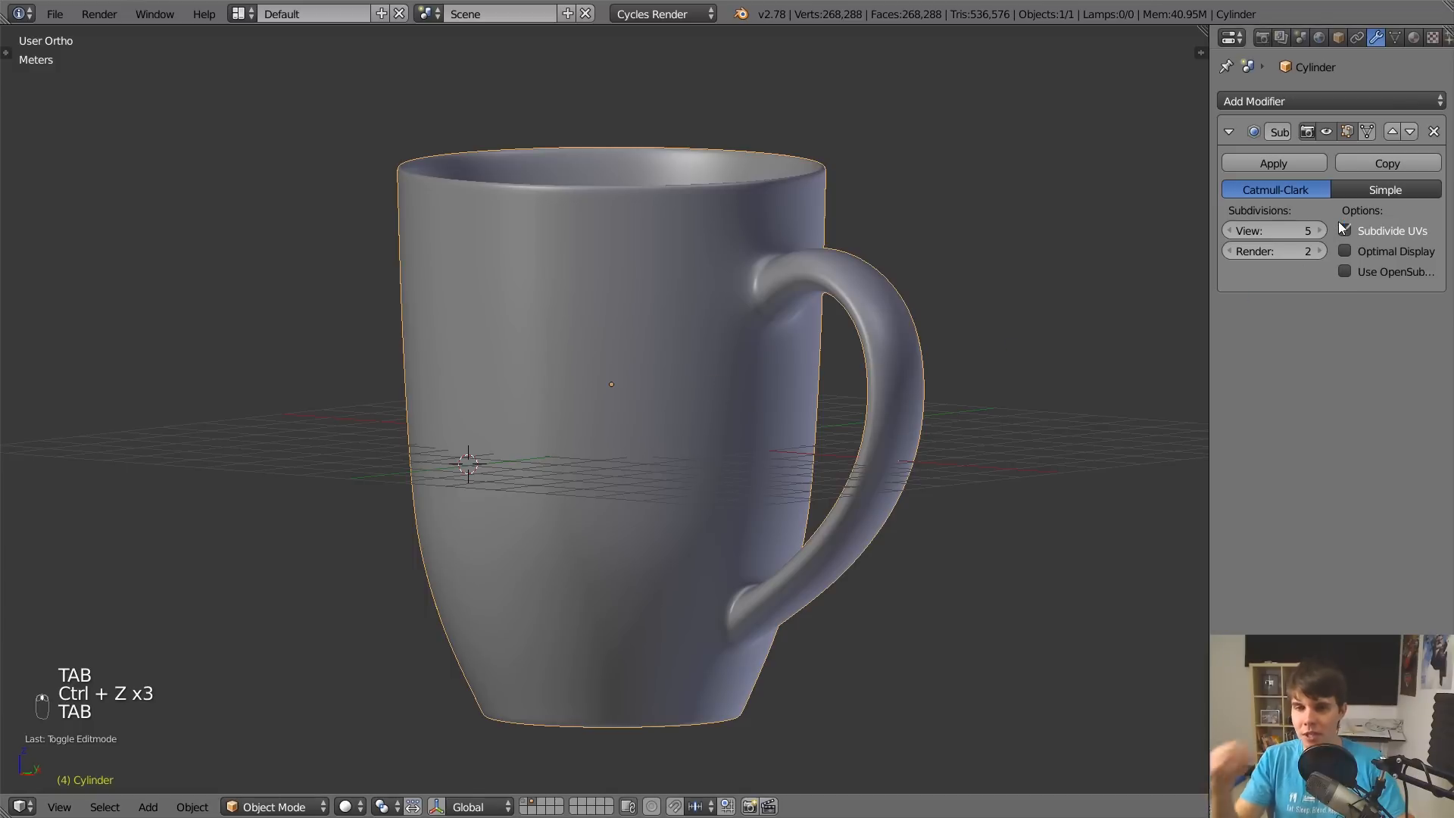
Try an edge loop around the mug's inner wall, slid up close to the rim.
middle_click_drag(913, 155, 799, 330)
scroll(803, 244, "up", 2)
scroll(797, 341, "down", 1)
middle_click_drag(776, 373, 763, 399)
scroll(815, 352, "up", 1)
key("Tab")
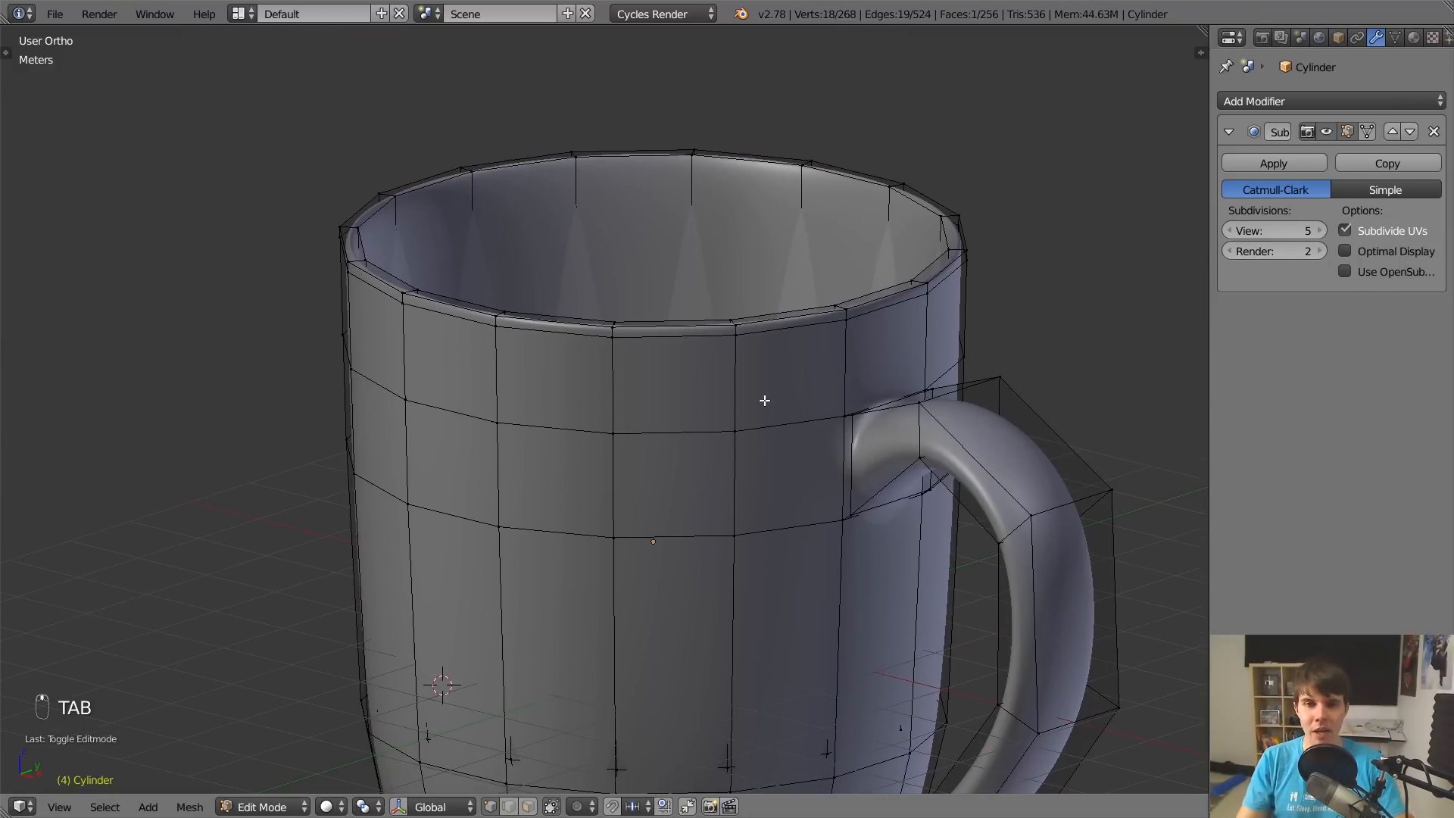
middle_click_drag(627, 311, 606, 256)
key("ctrl+r")
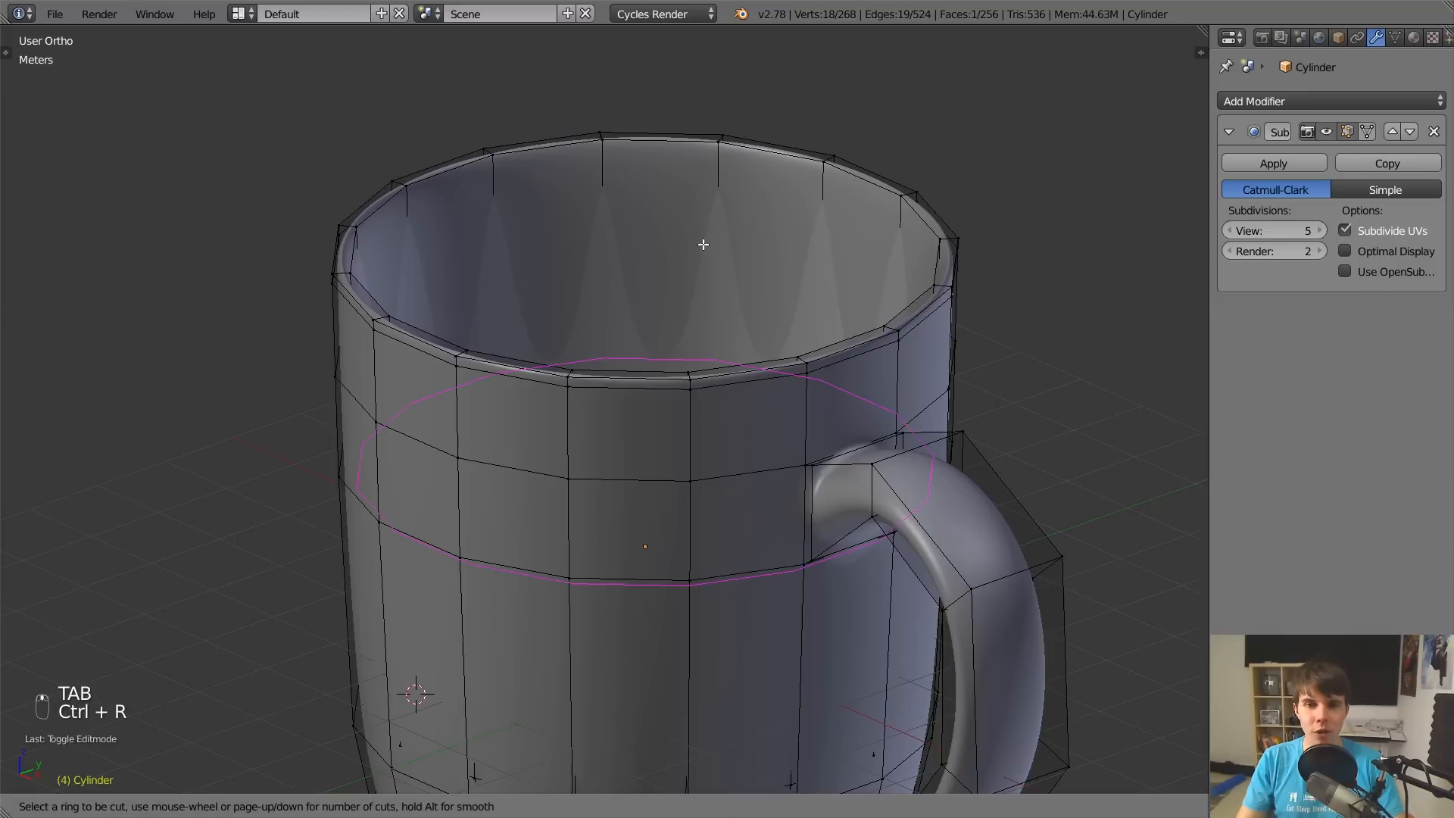
left_click(704, 243)
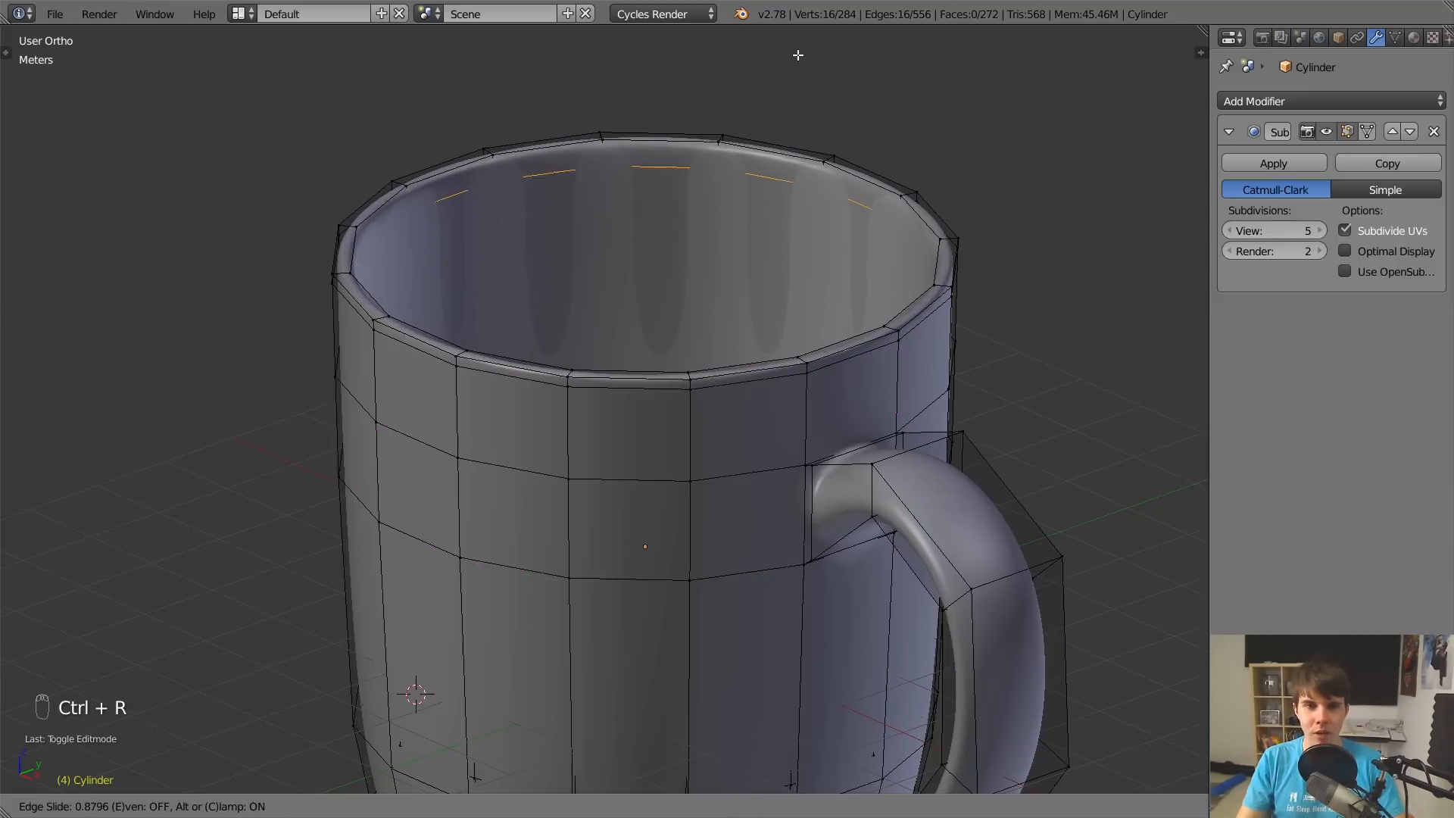
left_click(810, 130)
Move the new inner-wall loop along the Z axis and check the smoothed interior.
key("Tab")
middle_click_drag(748, 148, 666, 179)
key("Tab")
key("g")
key("z")
left_click(701, 168)
key("Tab")
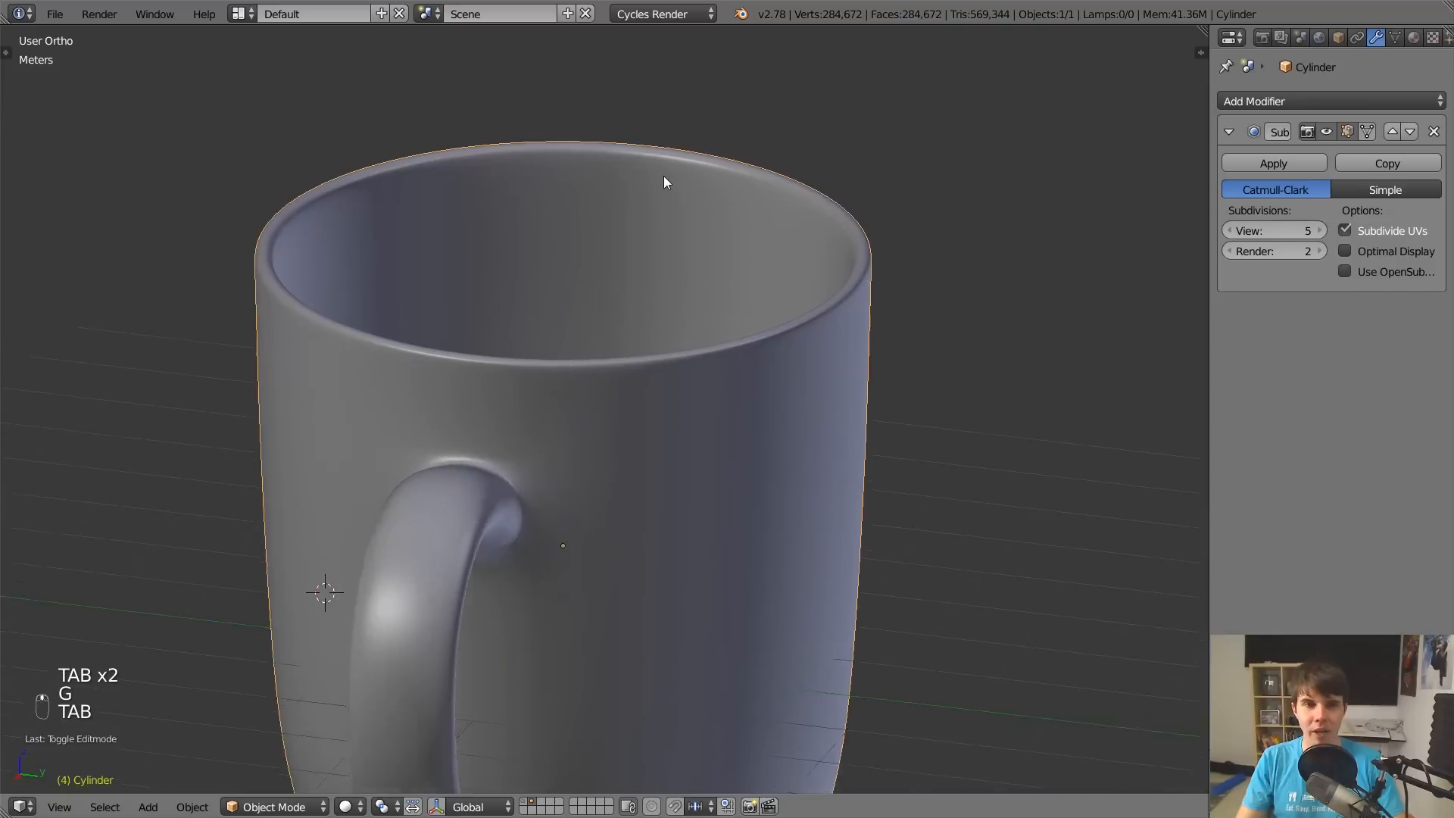
Undo the move and the loop cut on the inner wall, returning to Object Mode.
key("Tab")
key("ctrl+z")
key("ctrl+z")
key("ctrl+z")
key("ctrl+z")
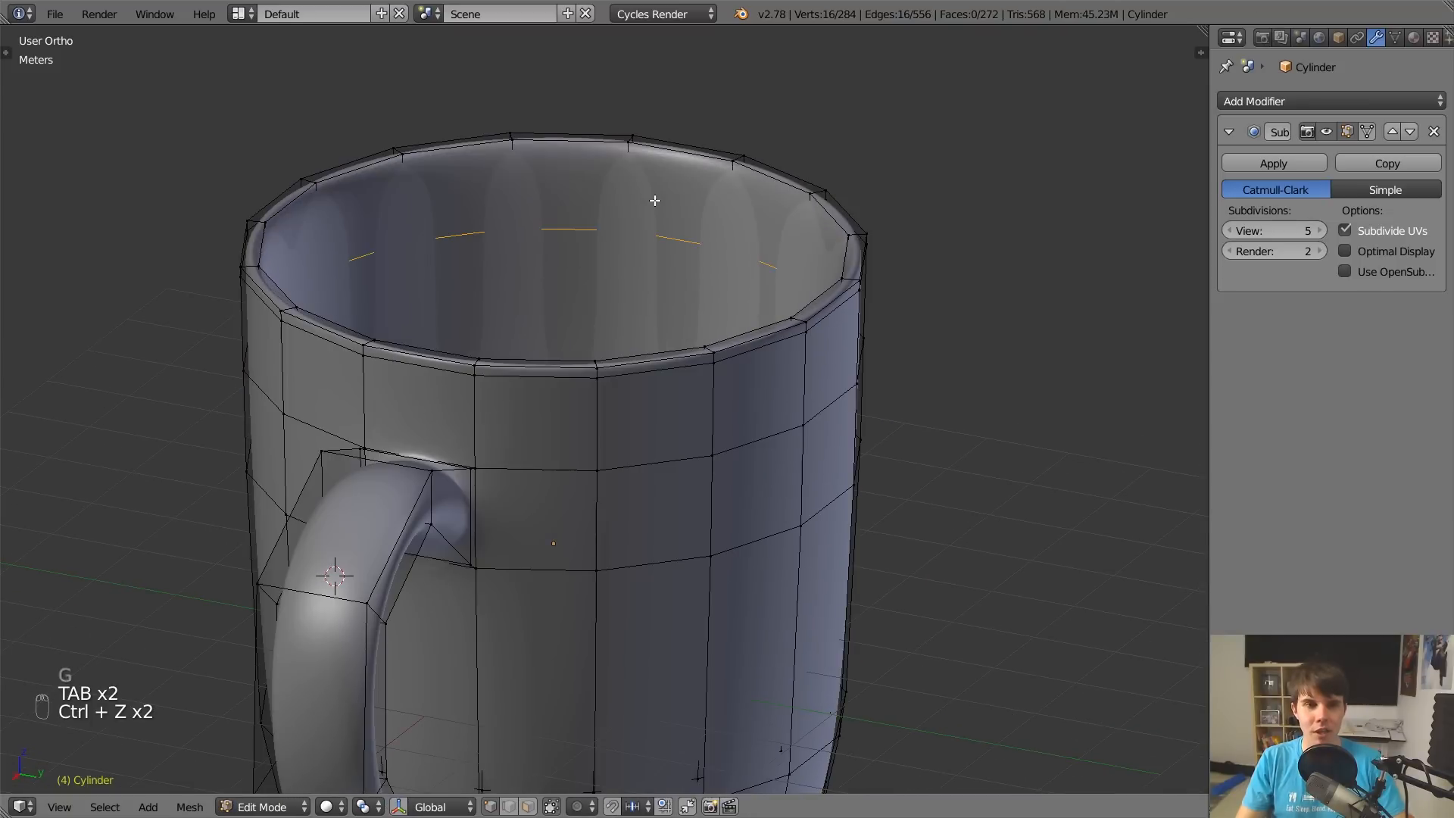
key("Tab")
Save the file over the existing version.
scroll(616, 315, "down", 8)
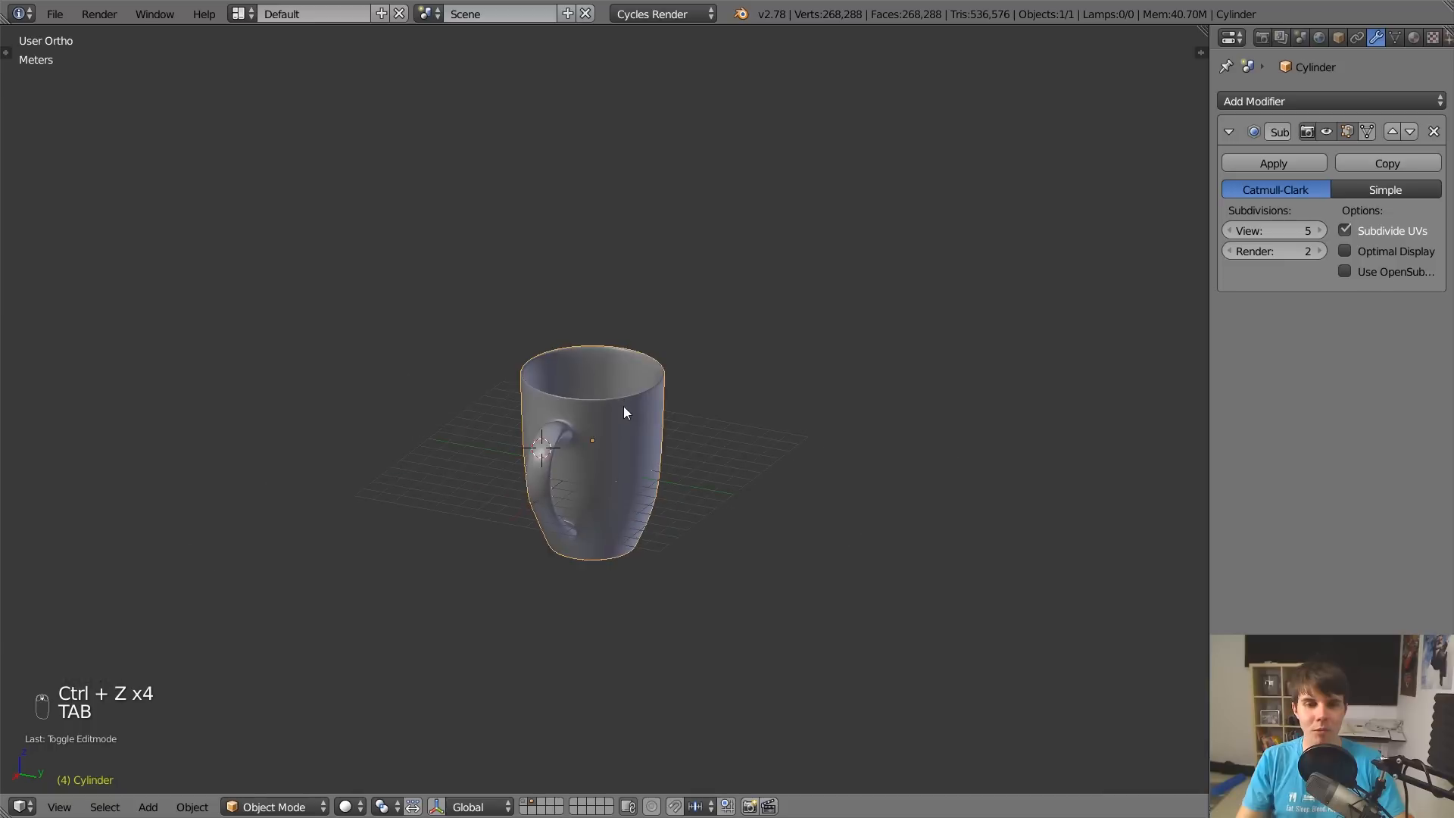
middle_click_drag(624, 406, 867, 402)
key("ctrl+s")
left_click(873, 402)
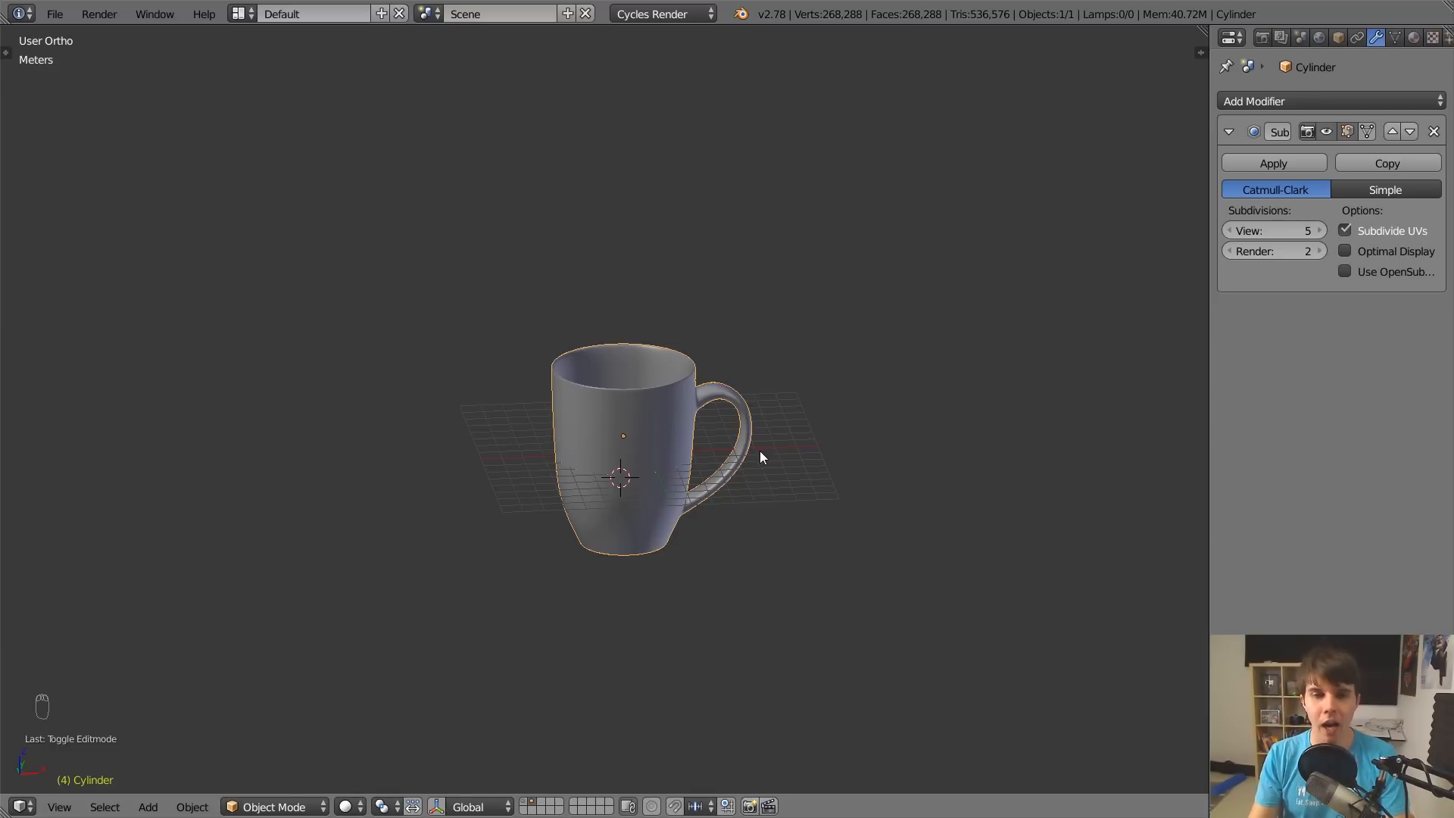
Show the donut's layer and select the donut's icing.
scroll(727, 493, "up", 4)
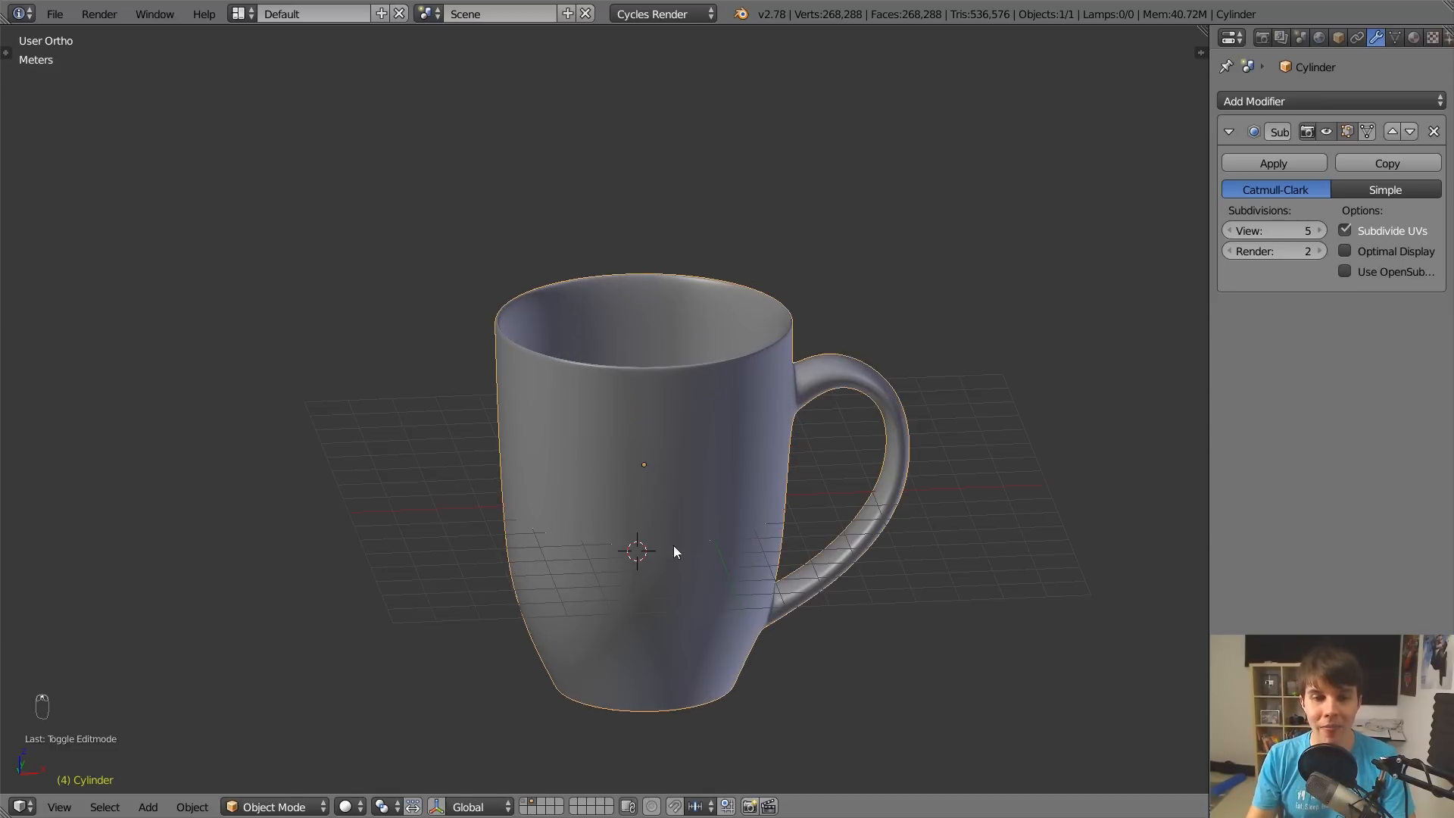
left_click(524, 802)
scroll(707, 477, "down", 2)
scroll(707, 477, "up", 9)
middle_click_drag(798, 510, 319, 300, "shift")
left_click(540, 397)
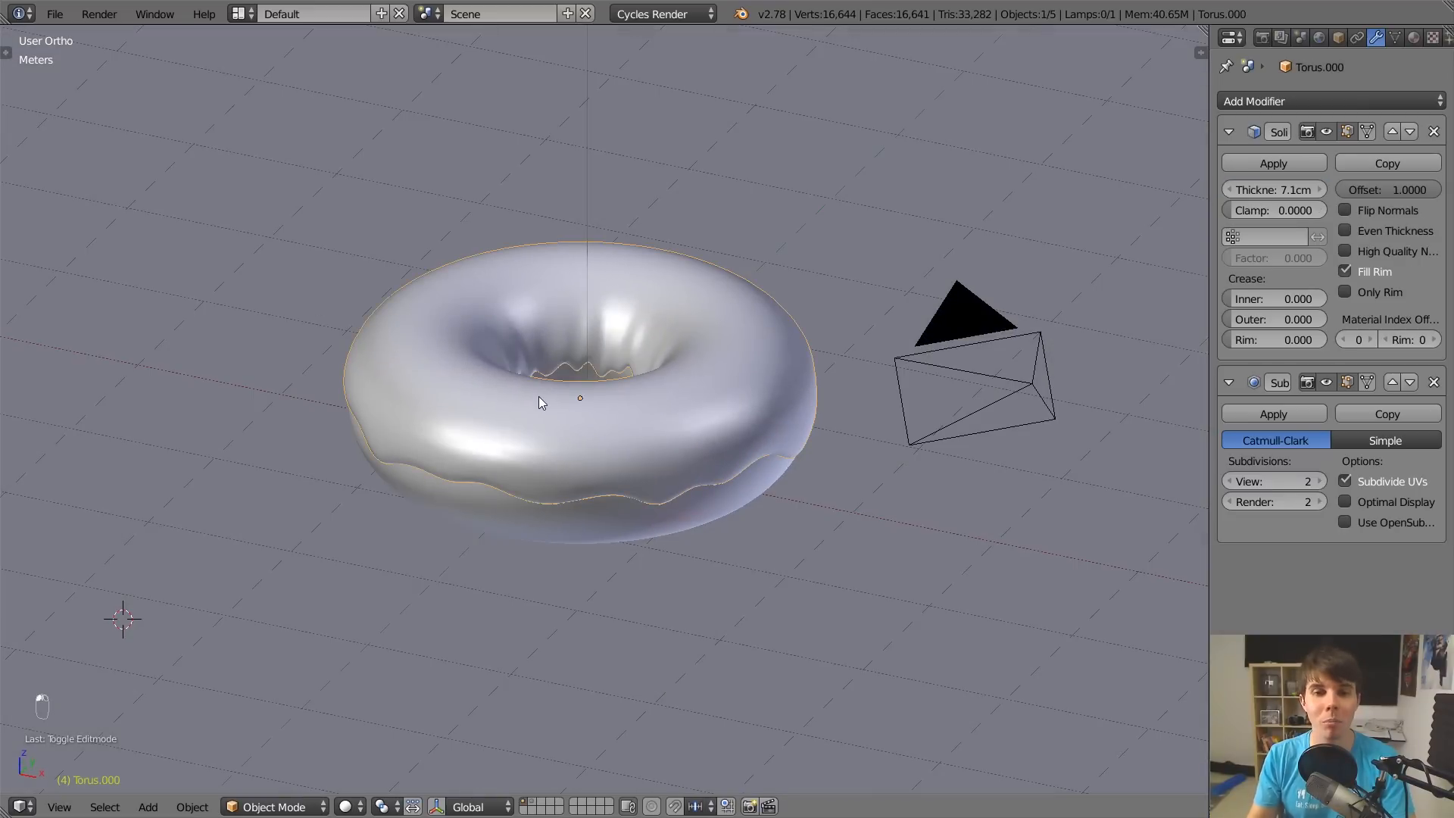
Examine the donut and its icing from several angles and distances, finishing with everything deselected.
scroll(538, 397, "down", 2)
scroll(539, 396, "up", 3)
middle_click_drag(538, 397, 606, 381)
middle_click_drag(606, 381, 759, 326, "shift")
scroll(767, 494, "down", 7)
scroll(749, 510, "up", 7)
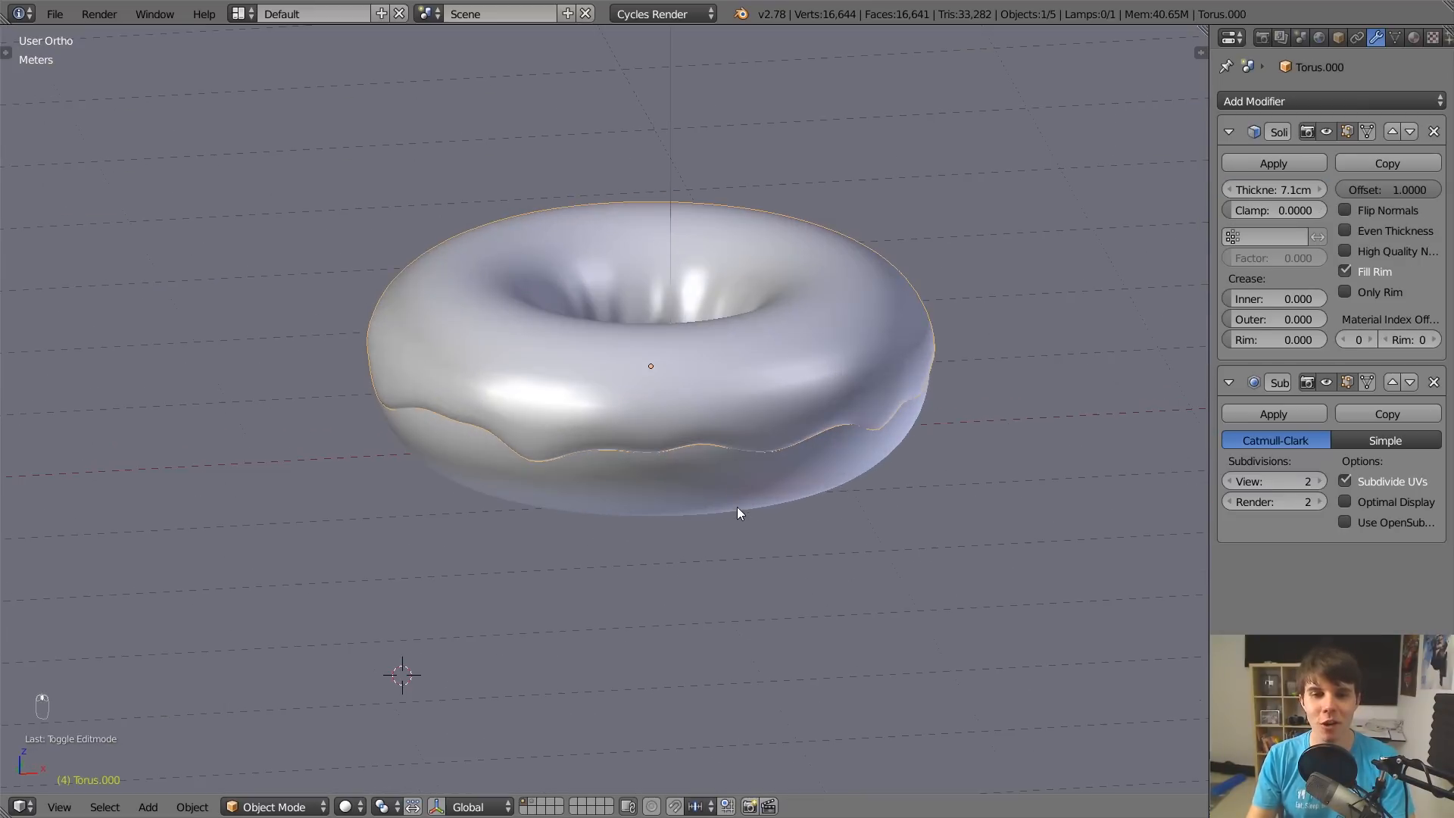
middle_click_drag(738, 509, 706, 511)
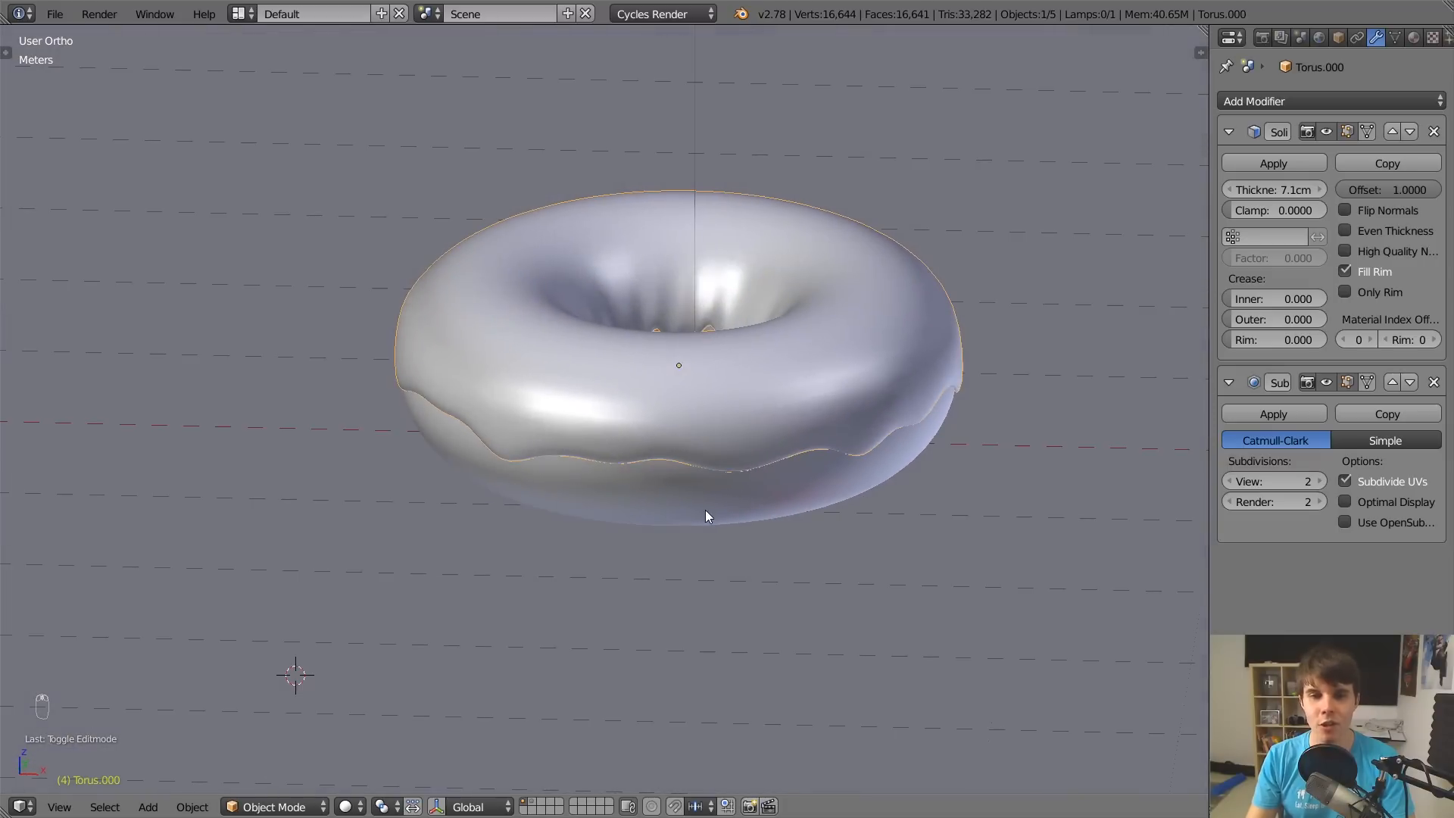
scroll(749, 484, "down", 2)
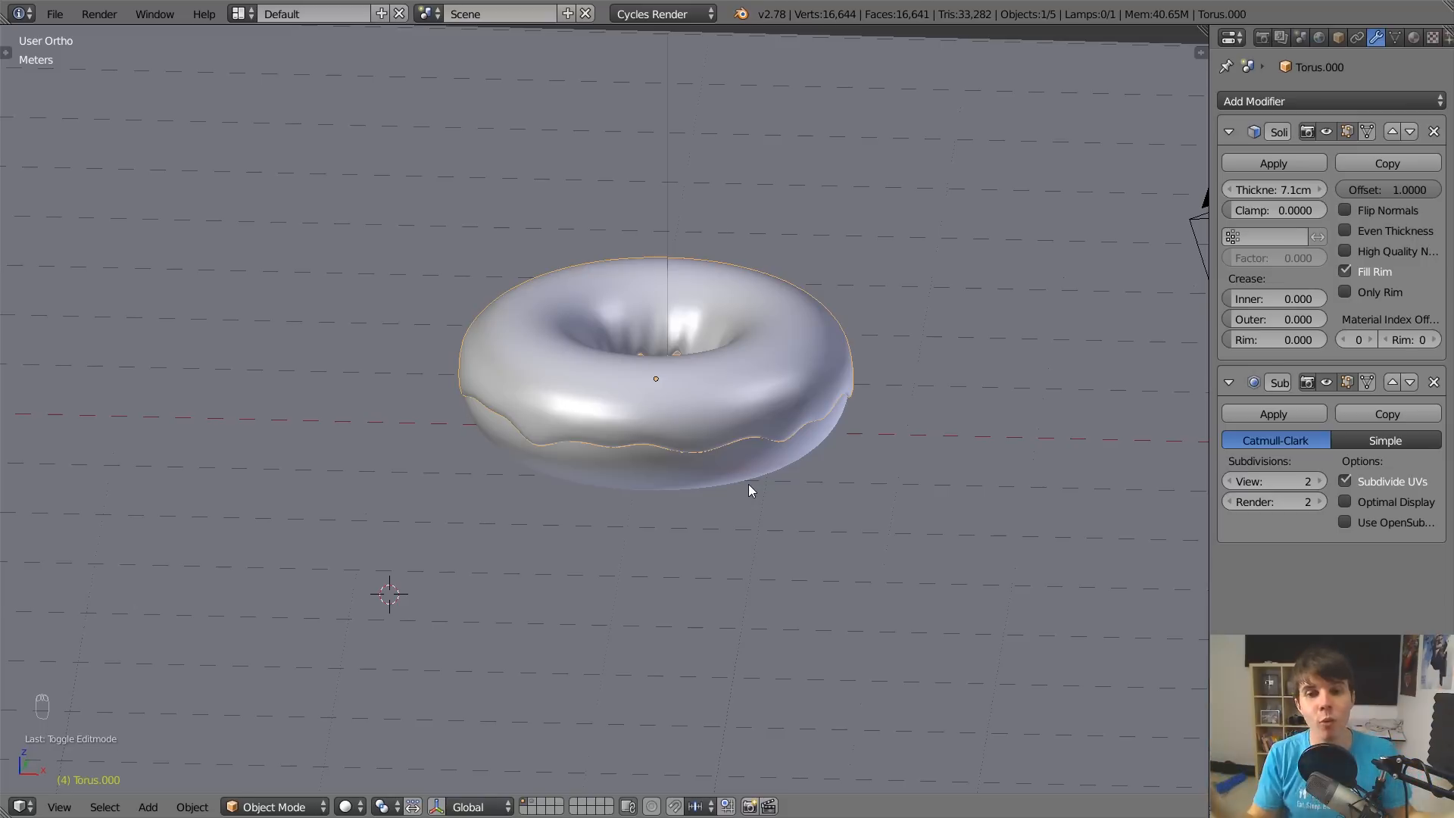
key("a")
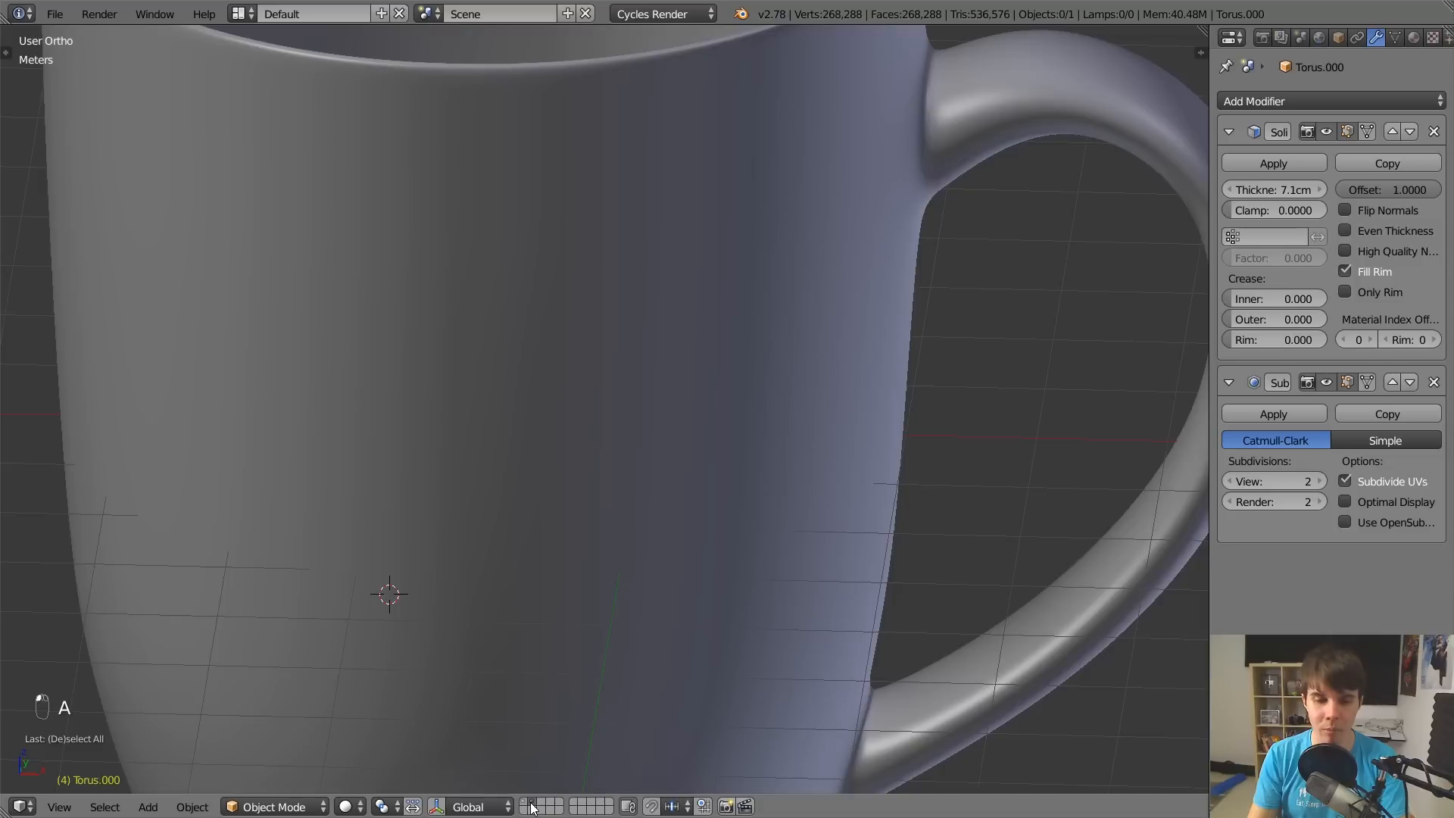
Return to the mug's layer, select the mug, and save the file over the existing version.
scroll(689, 451, "down", 2)
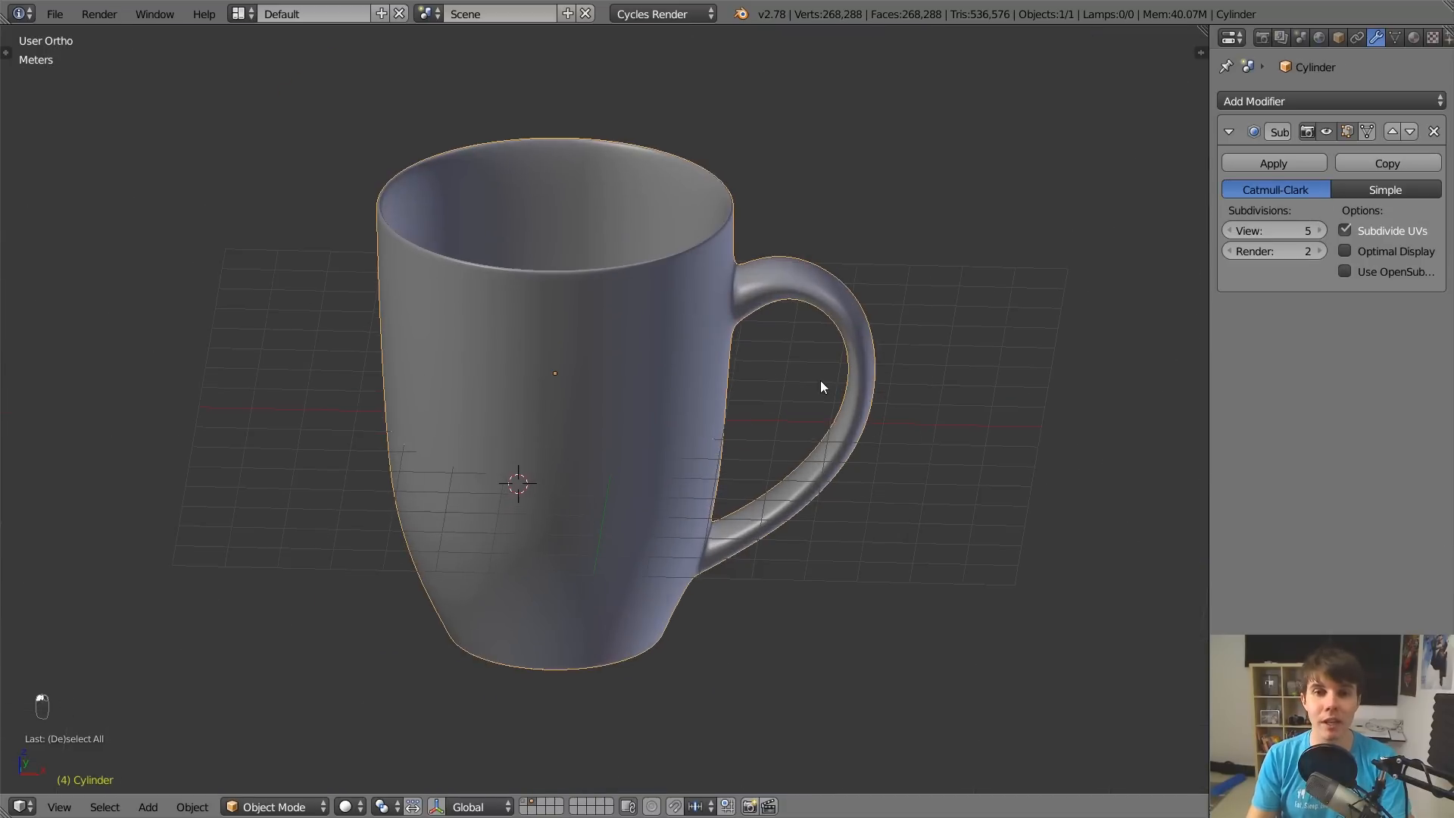
key("ctrl+s")
left_click(949, 338)
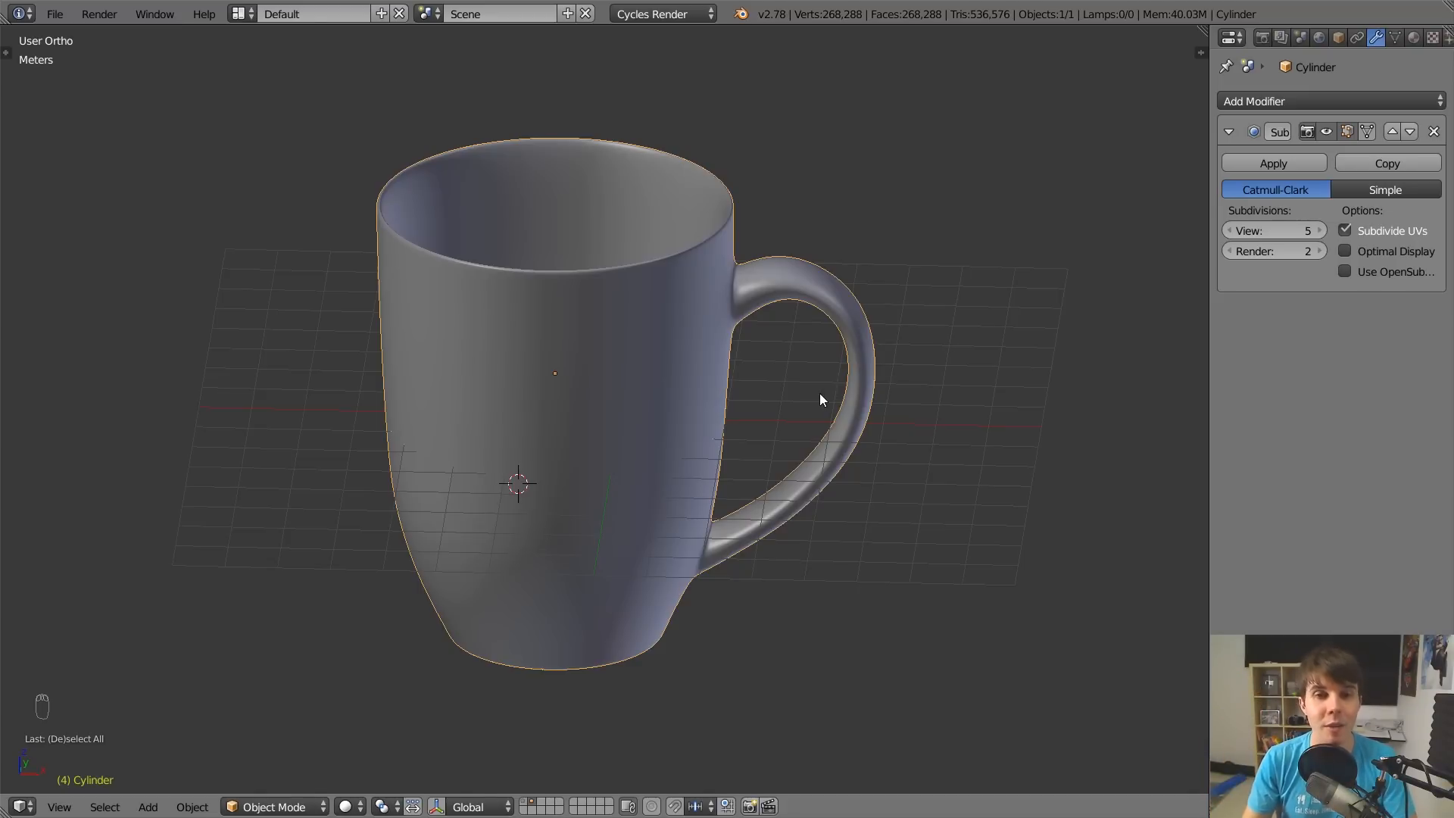
key("g")
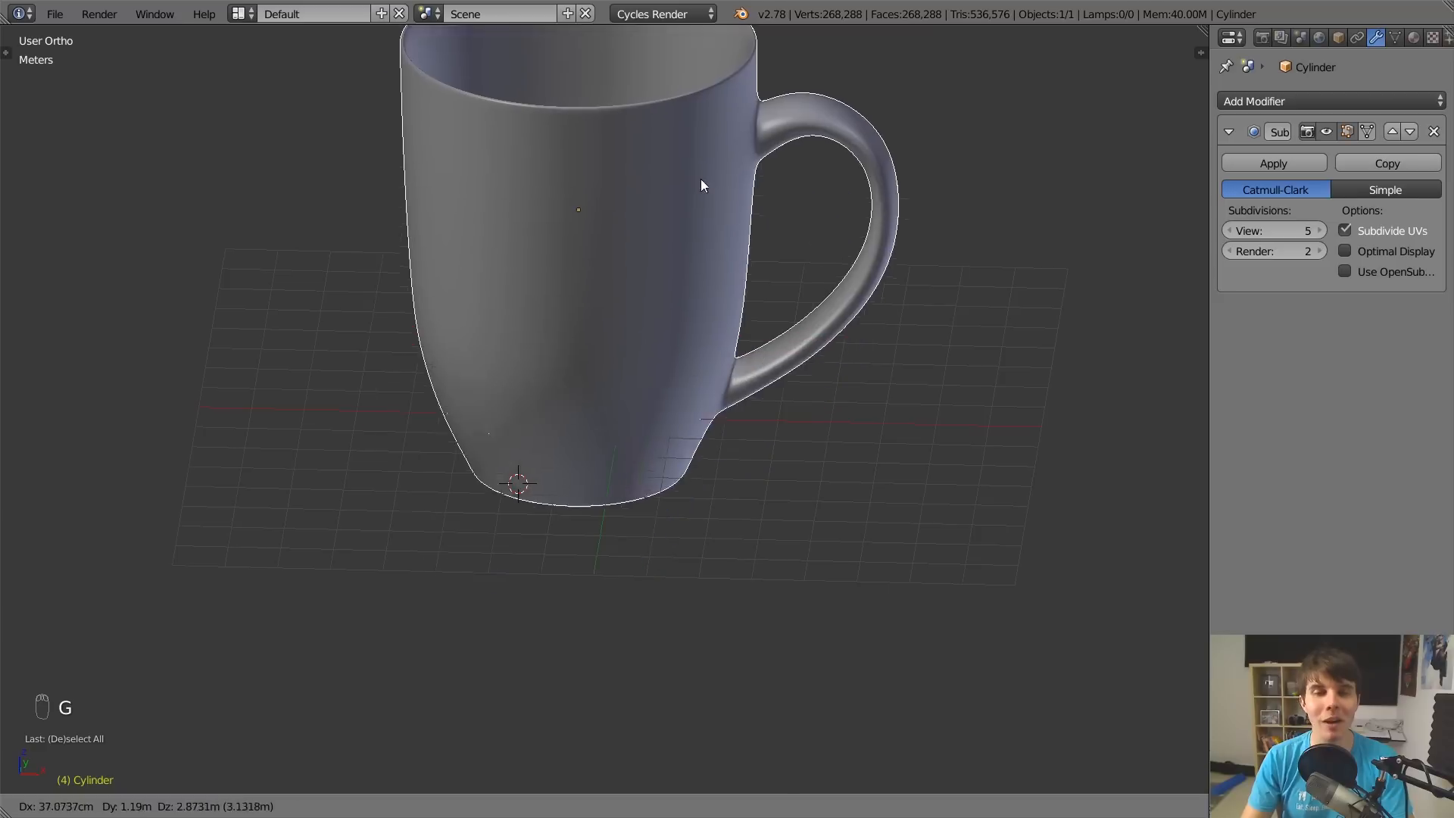
right_click(691, 221)
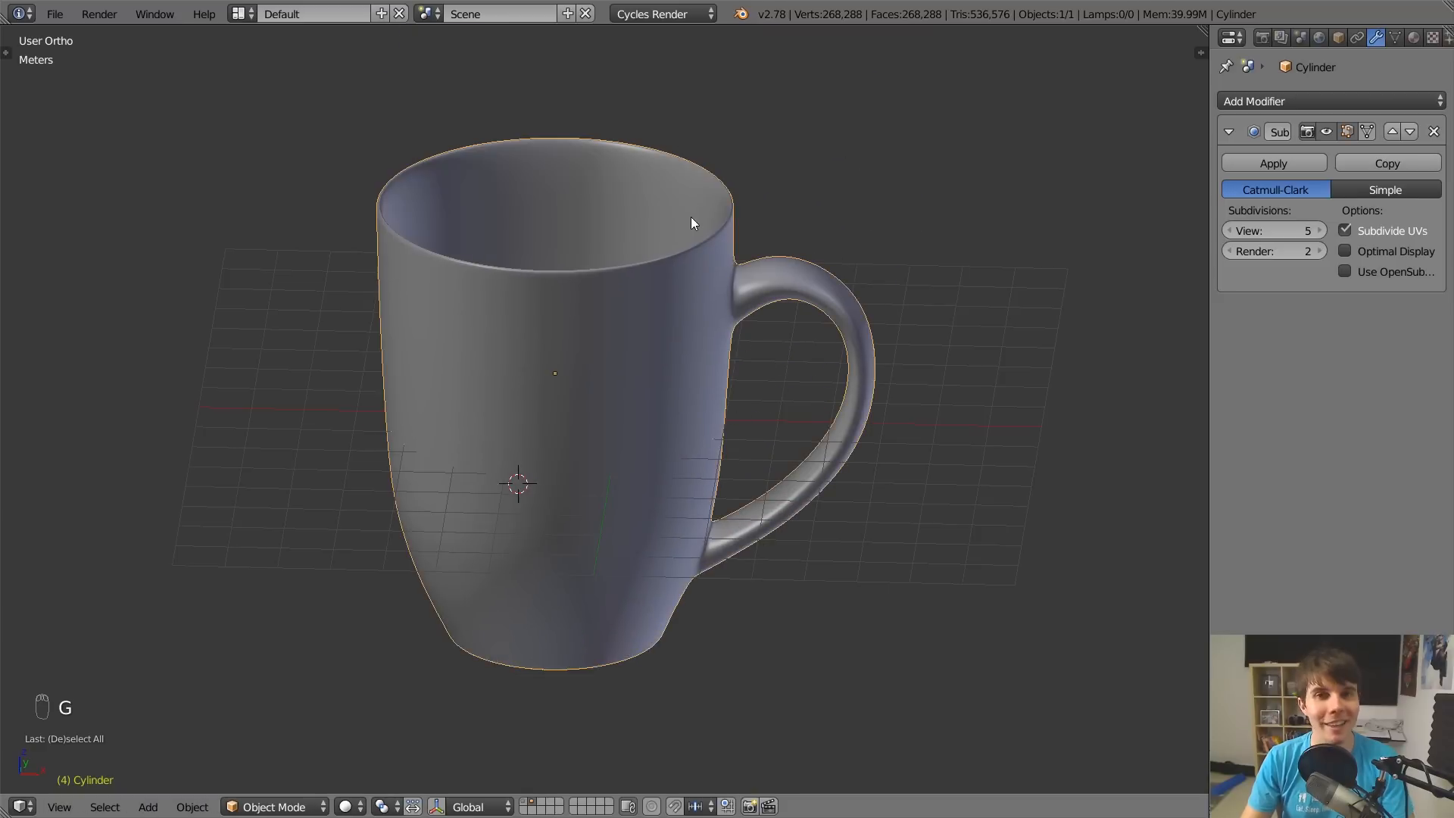
Show the donut's layer, select the icing, and preview the donut's materials in rendered display.
left_click(528, 802)
right_click(675, 402)
scroll(675, 402, "up", 4)
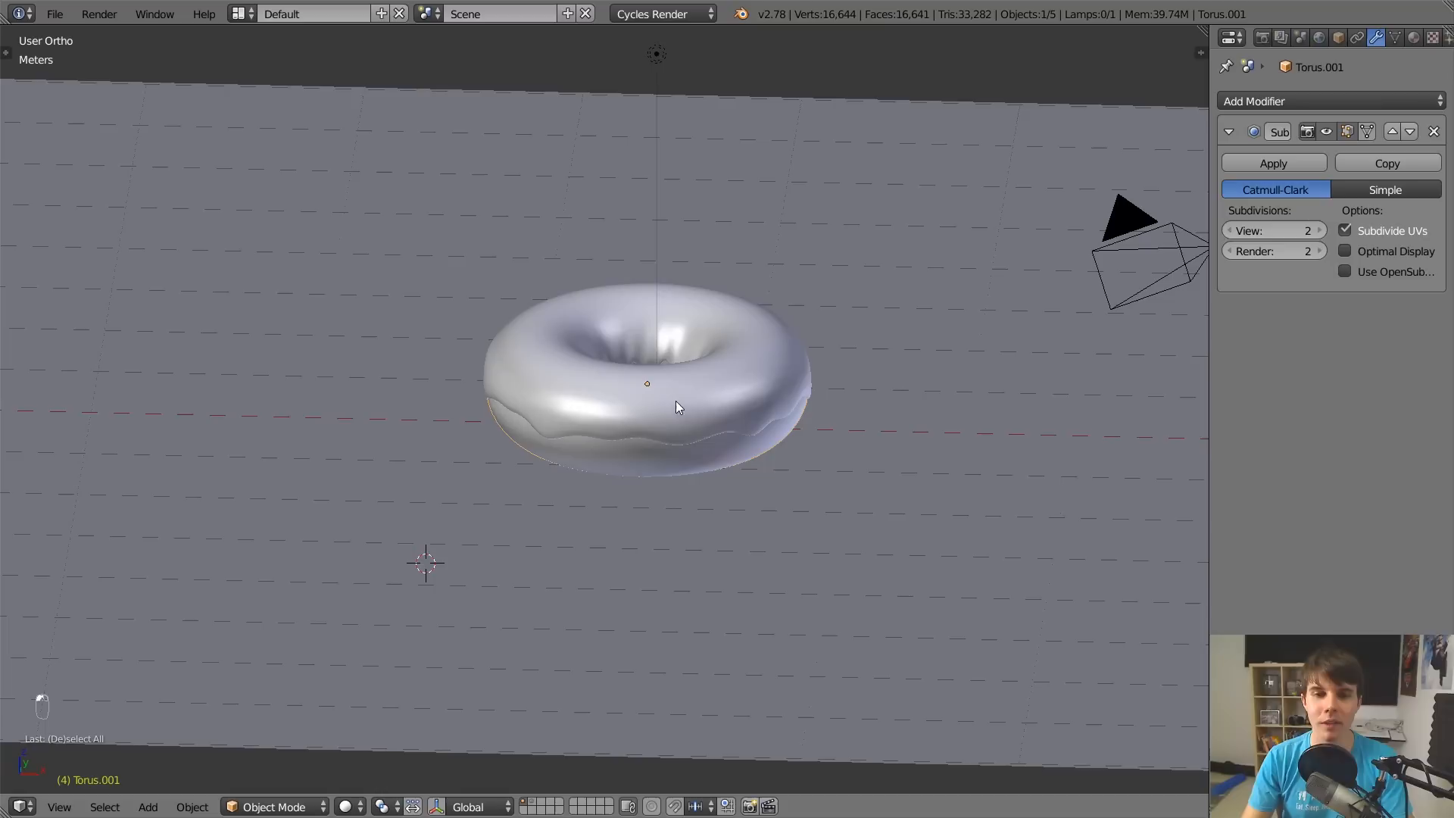
scroll(685, 394, "up", 2)
middle_click_drag(807, 312, 738, 334)
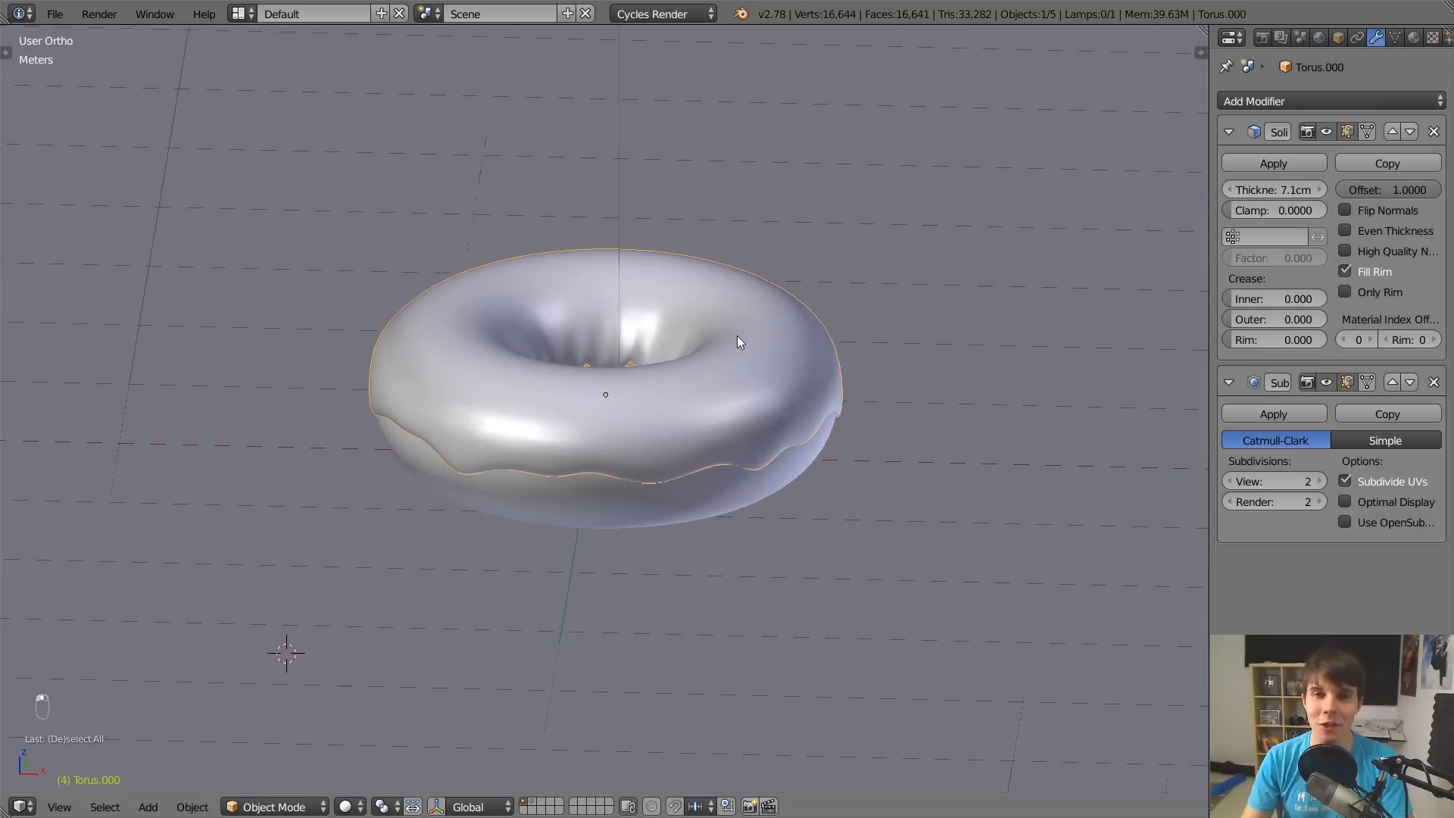
key("shift+z")
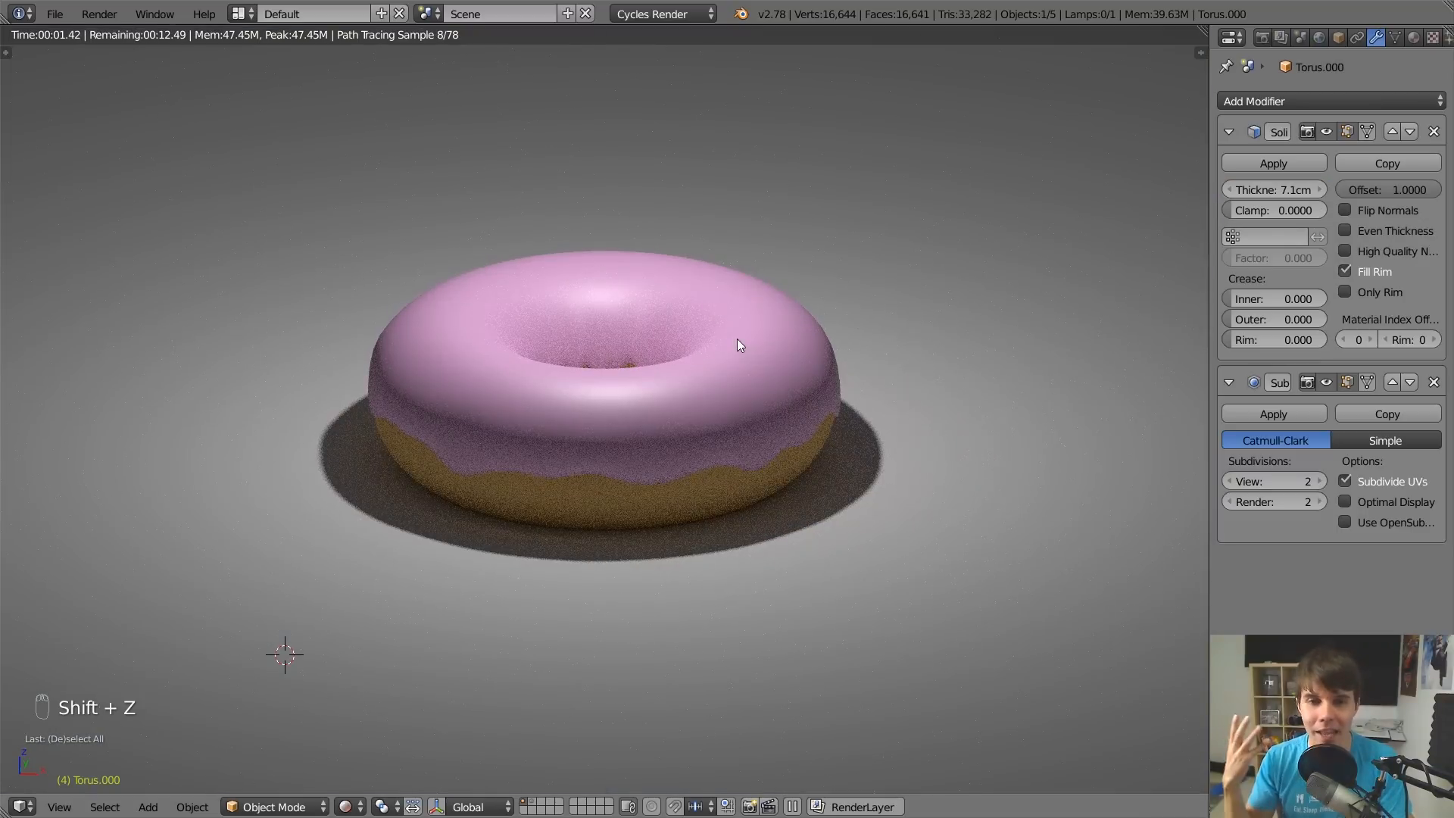
key("shift+z")
Split off a Node Editor beside the 3D view and inspect the icing's Diffuse, Glossy and Mix Shader nodes.
left_click_drag(1202, 30, 730, 84)
key("shift+F3")
scroll(948, 347, "down", 4)
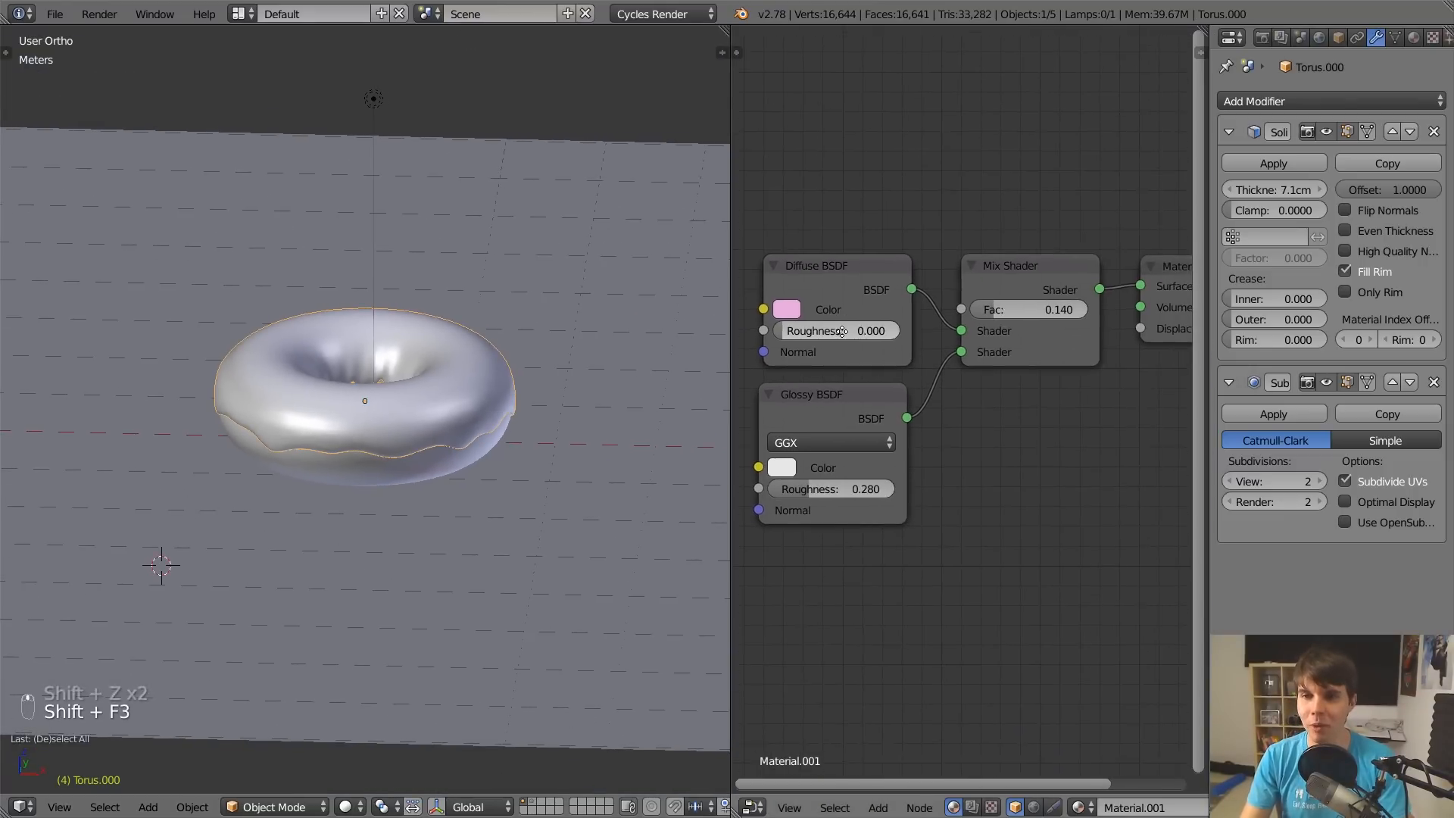
left_click(819, 346)
left_click(813, 408)
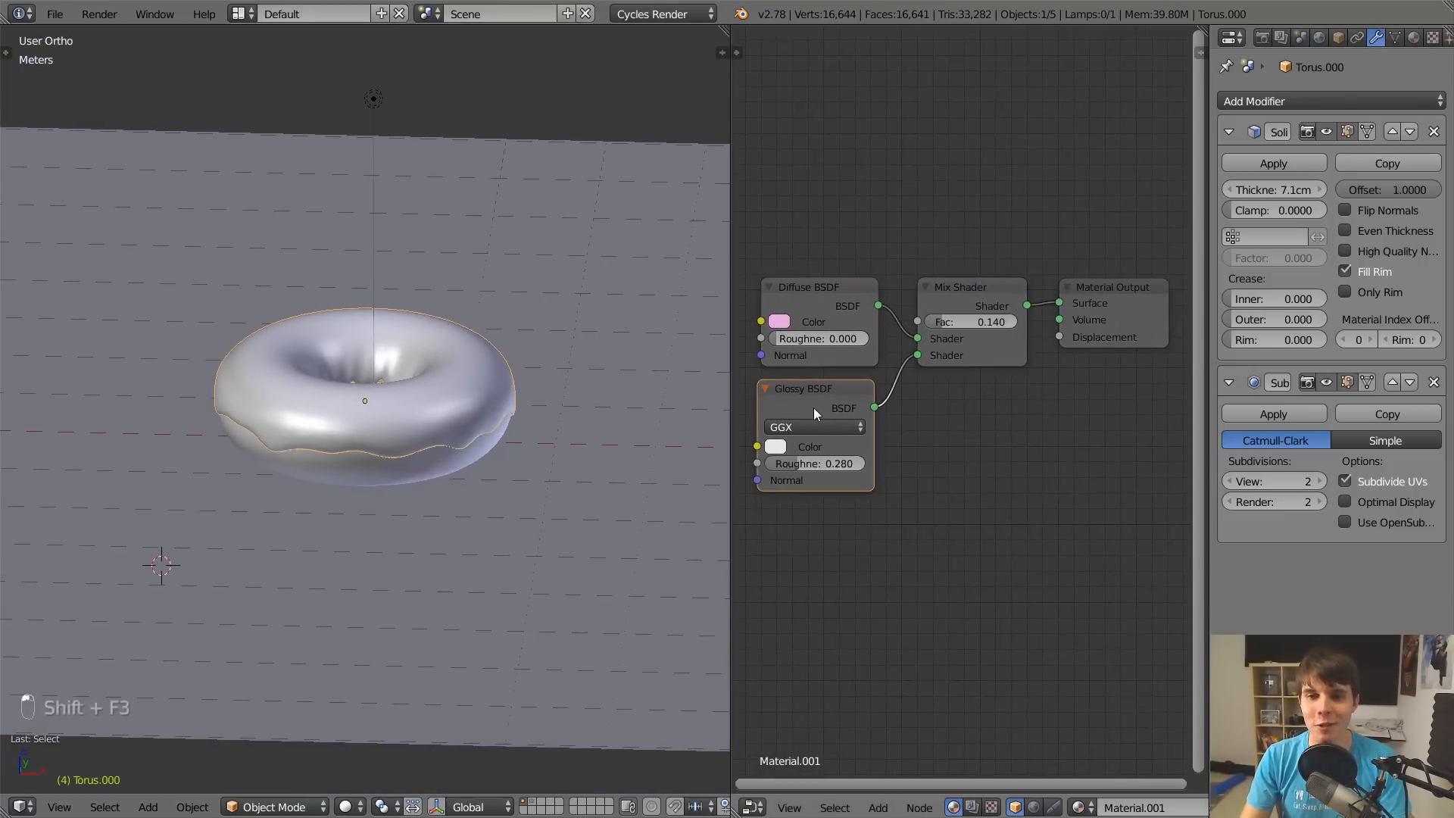
left_click(935, 312)
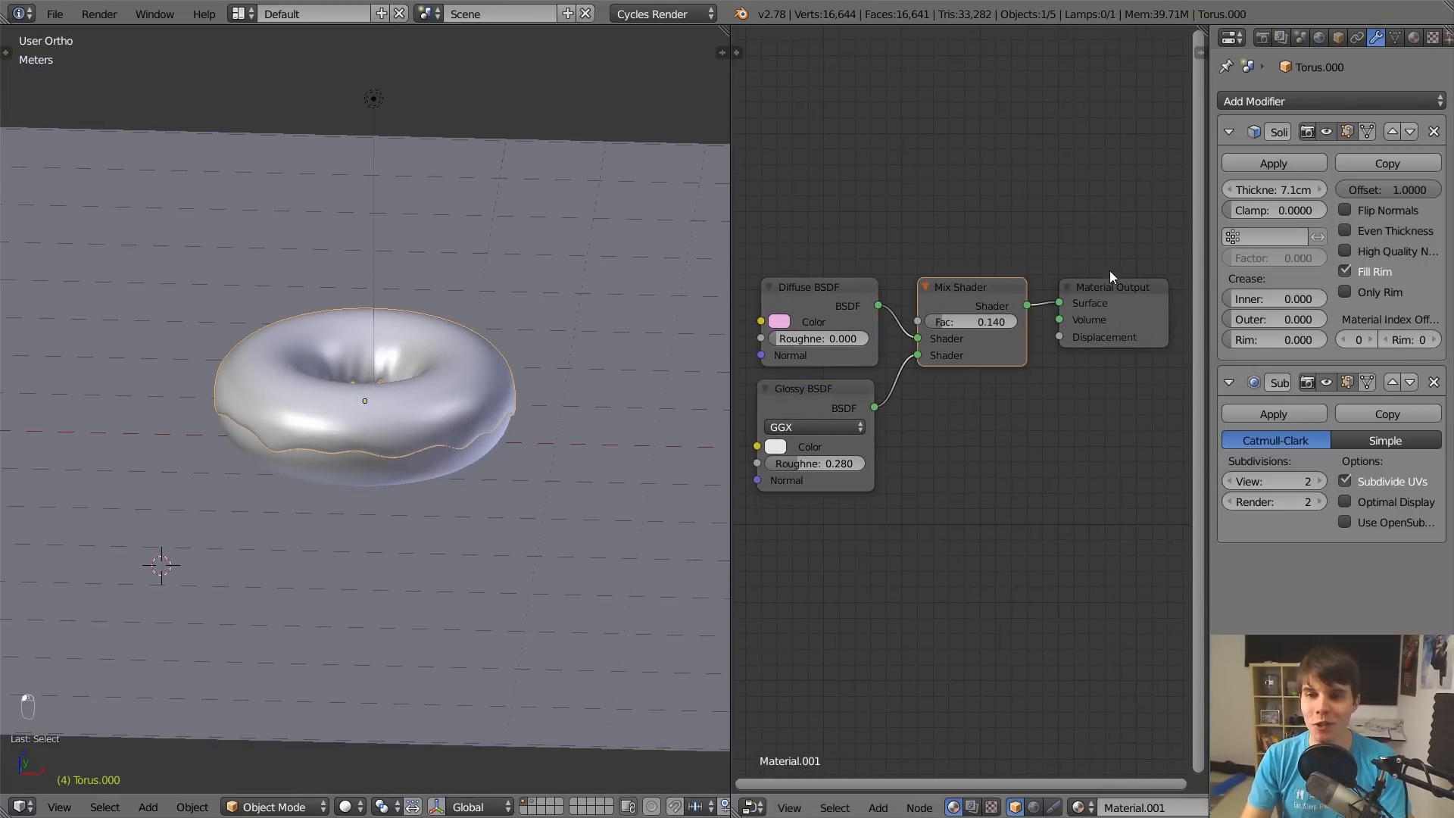
Switch back to the mug's layer, select the mug, and merge the Node Editor area back into the 3D view.
left_click(535, 801)
right_click(450, 234)
scroll(450, 235, "down", 5)
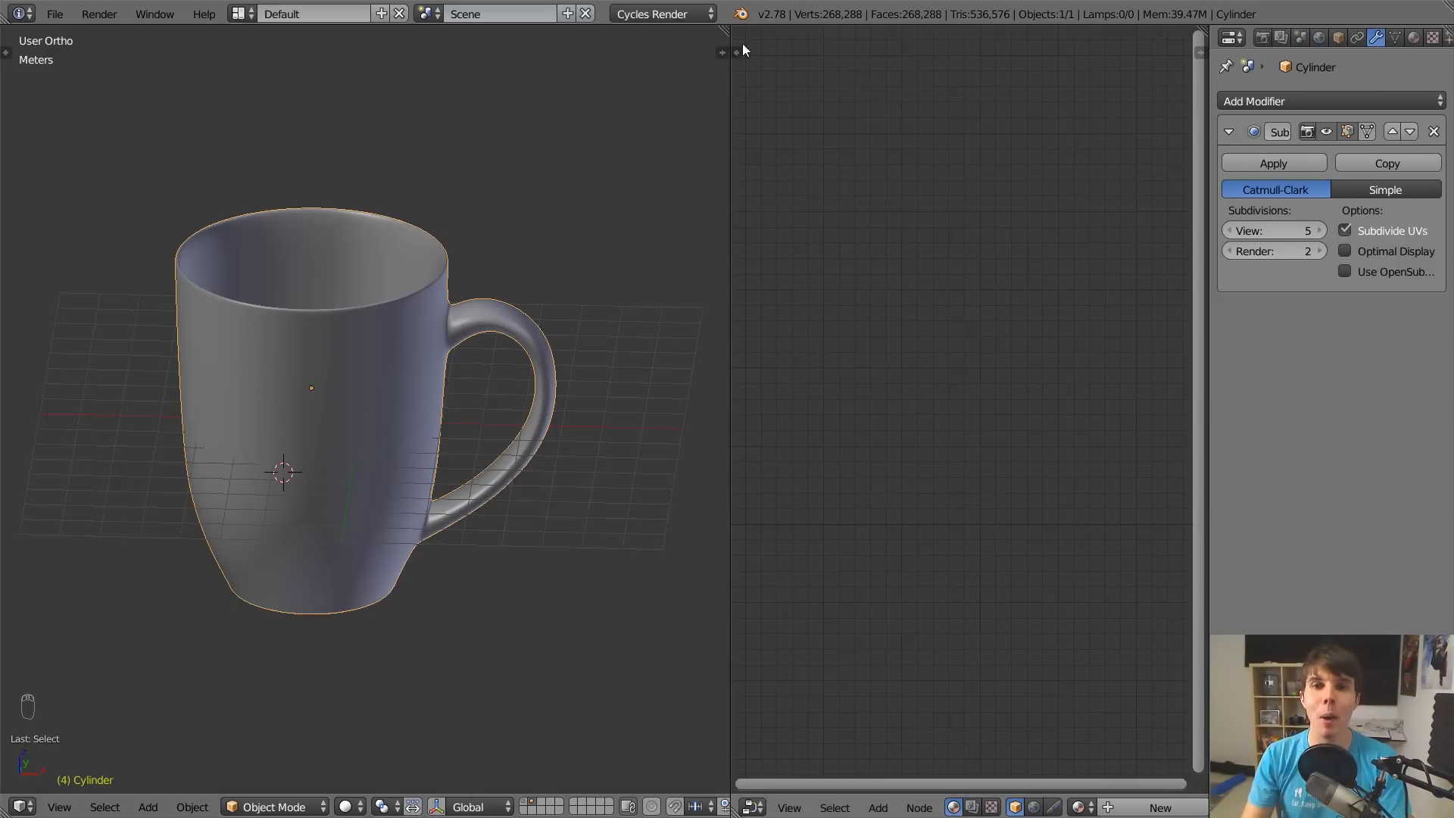
left_click_drag(721, 32, 797, 118)
scroll(774, 264, "down", 1)
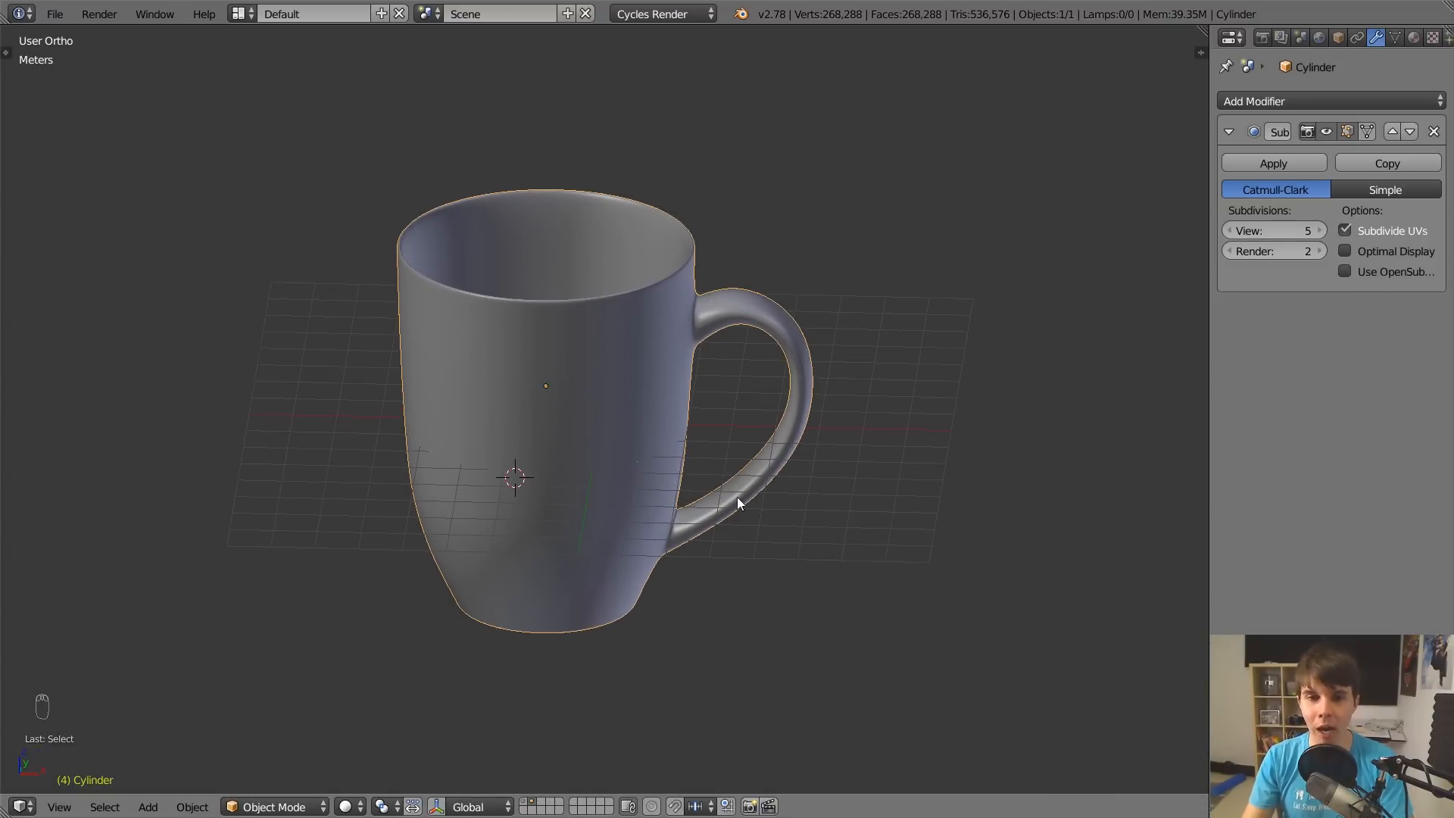
Show the donut's layer together with the mug's layer and scale the mug down to suit the donut.
left_click(523, 803, "shift")
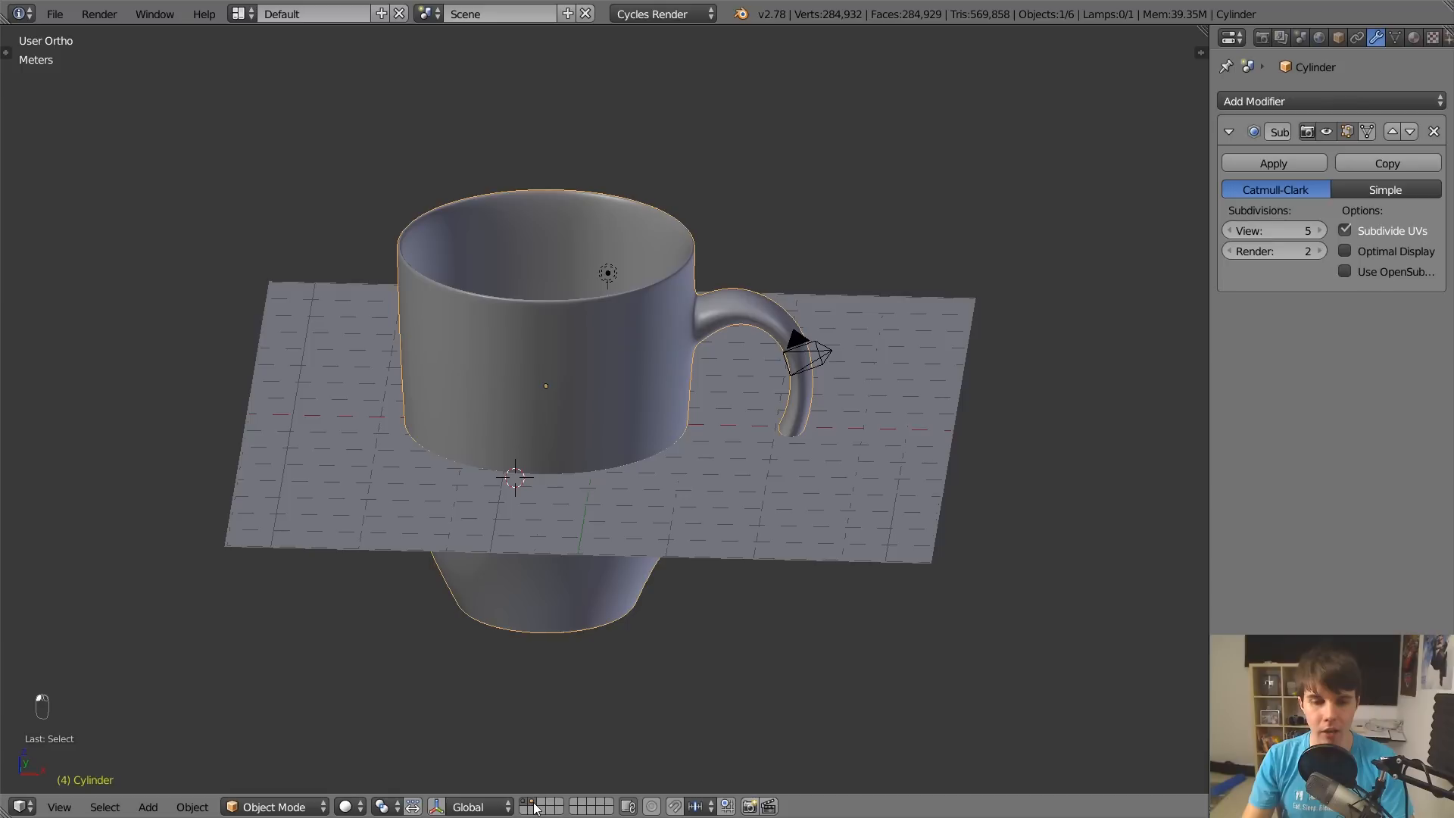
left_click(534, 802)
left_click(525, 803, "shift")
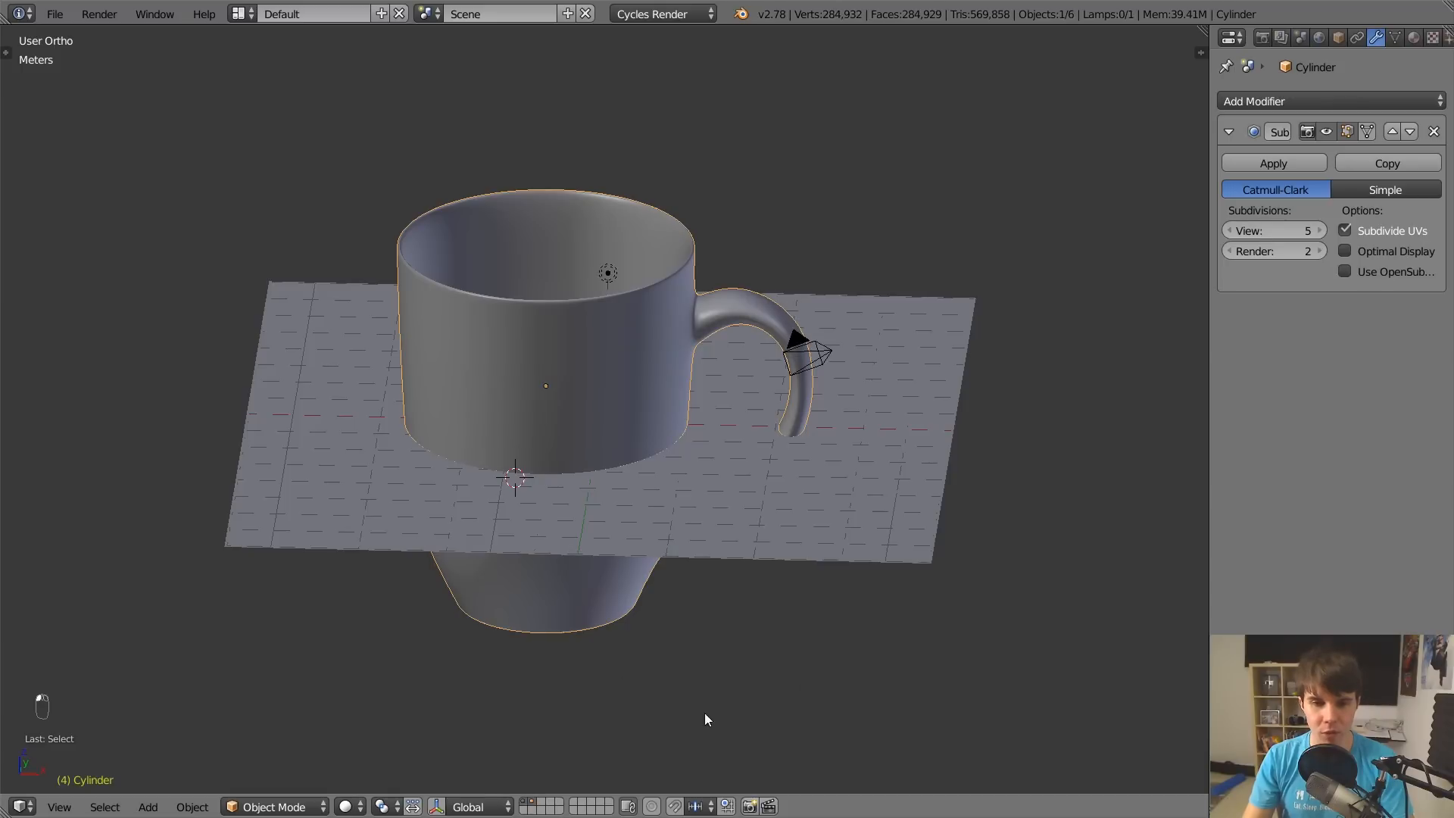
key("s")
left_click(642, 501)
Move the mug along X to about -3.33 m, beside the donut, and raise it along Z above the plane.
key("g")
key("x")
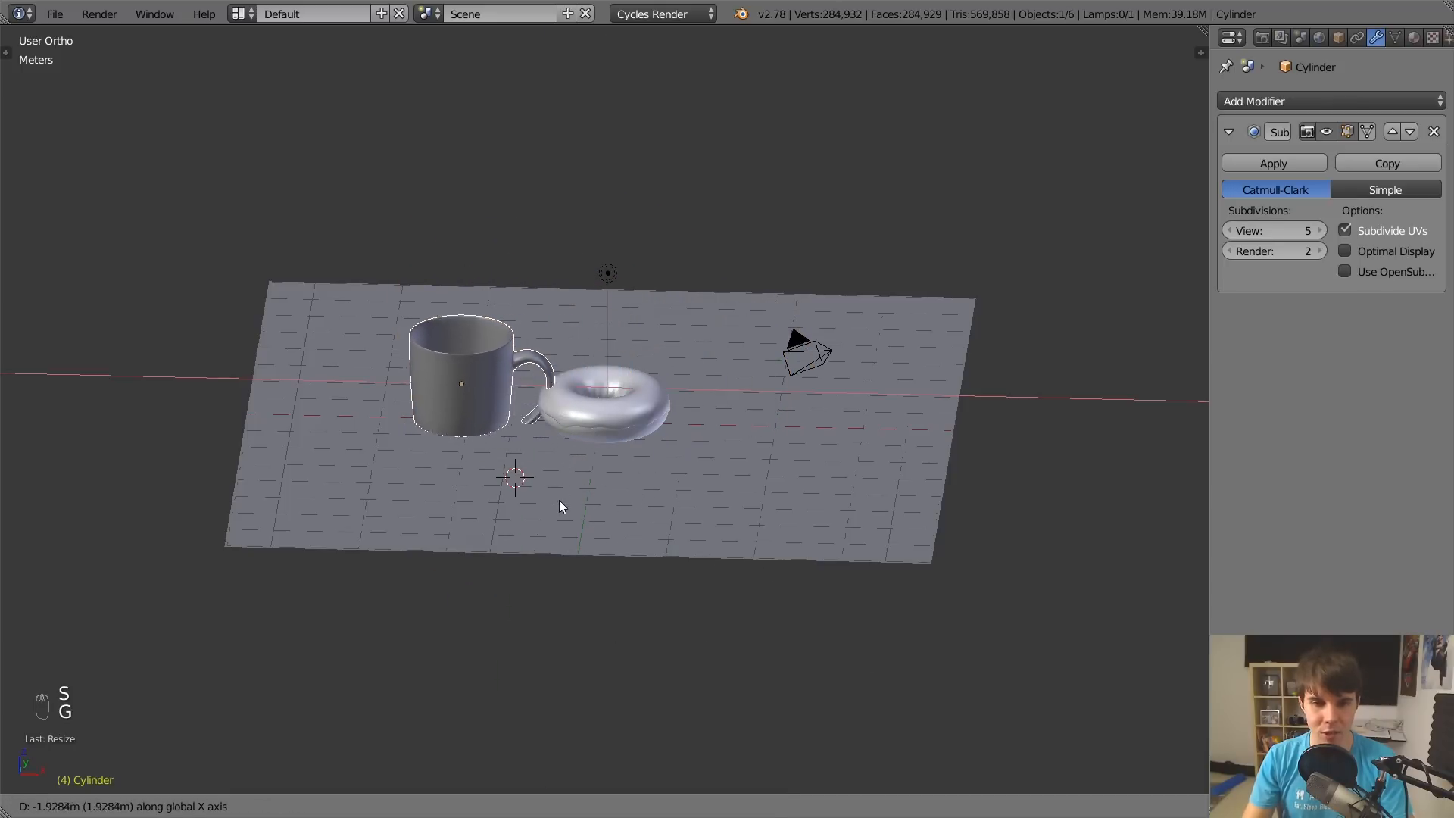
left_click(553, 503)
key("g")
key("z")
left_click(562, 471)
left_click(533, 802)
left_click(524, 802, "shift")
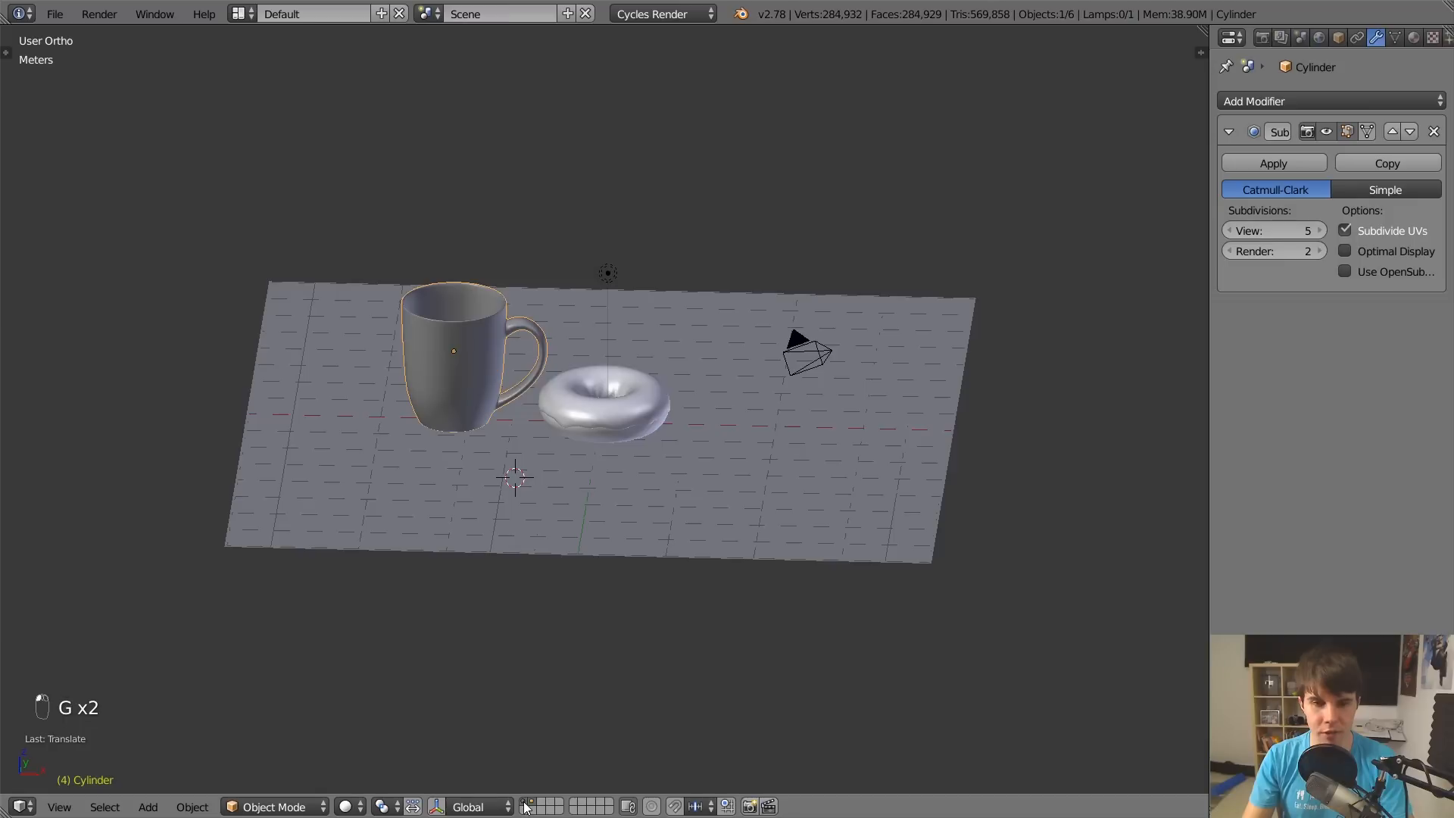
Adjust the mug's height along Z so its base rests on the plane, judging it from a low side view.
scroll(630, 441, "up", 2)
middle_click_drag(493, 461, 517, 300)
key("g")
key("z")
left_click(528, 282)
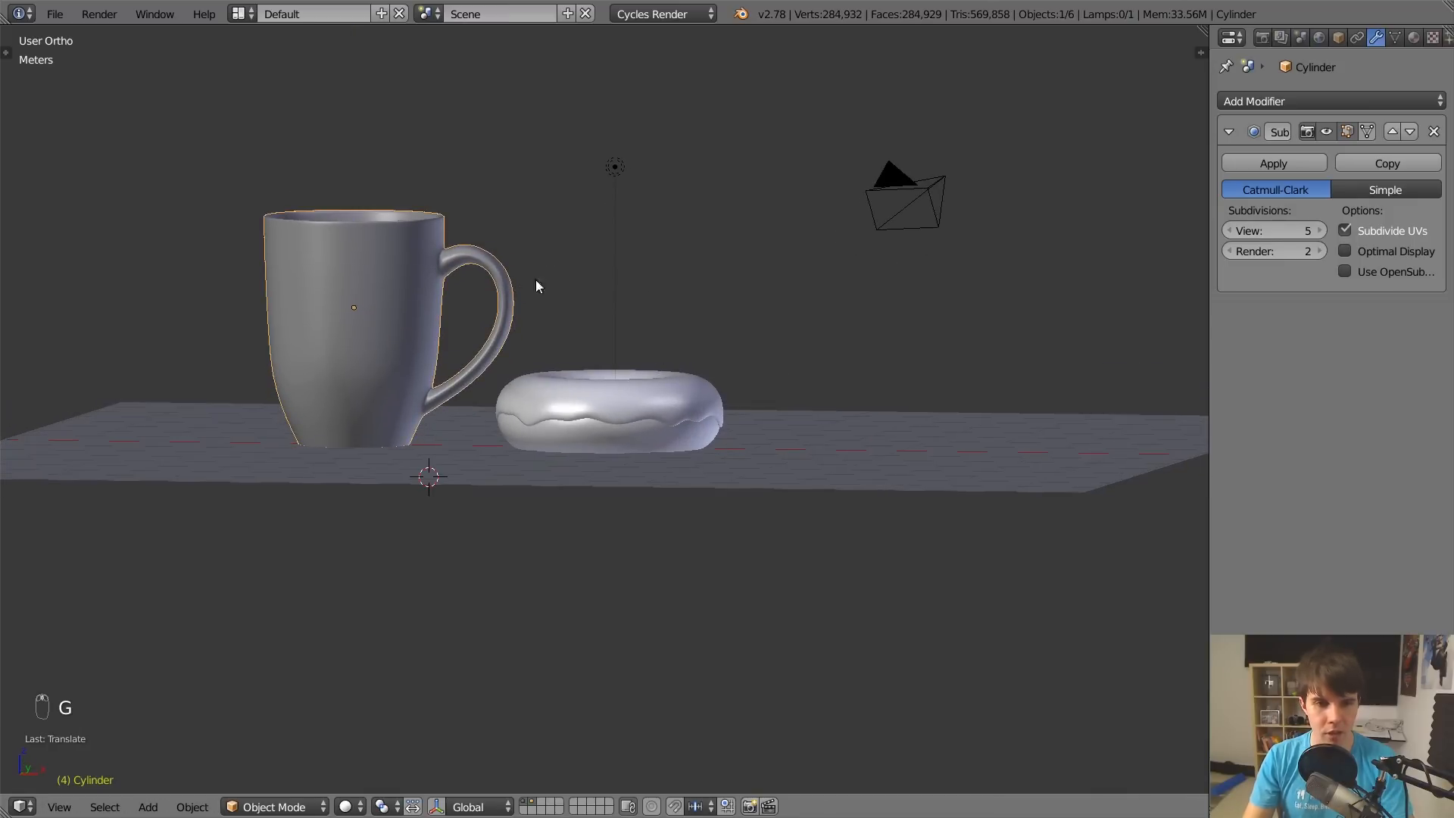
Enlarge the mug to a scale of about 1.157 and raise it along Z to about 1.74 m.
scroll(576, 299, "down", 1)
middle_click_drag(640, 316, 682, 358)
key("s")
left_click(727, 332)
key("g")
key("z")
left_click(724, 337)
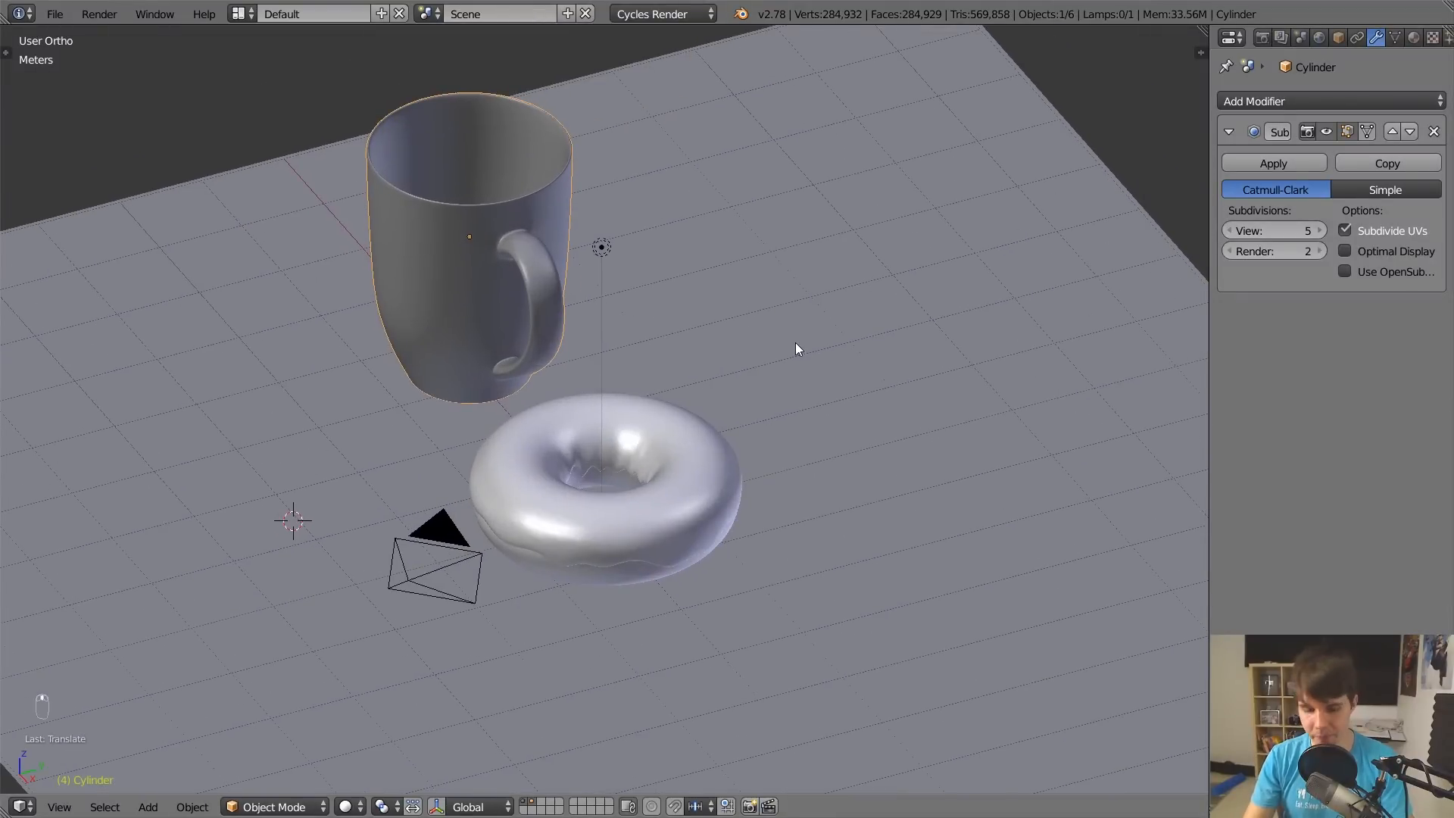
Check the mug's transform values and apply its scale.
key("n")
scroll(1145, 407, "up", 6)
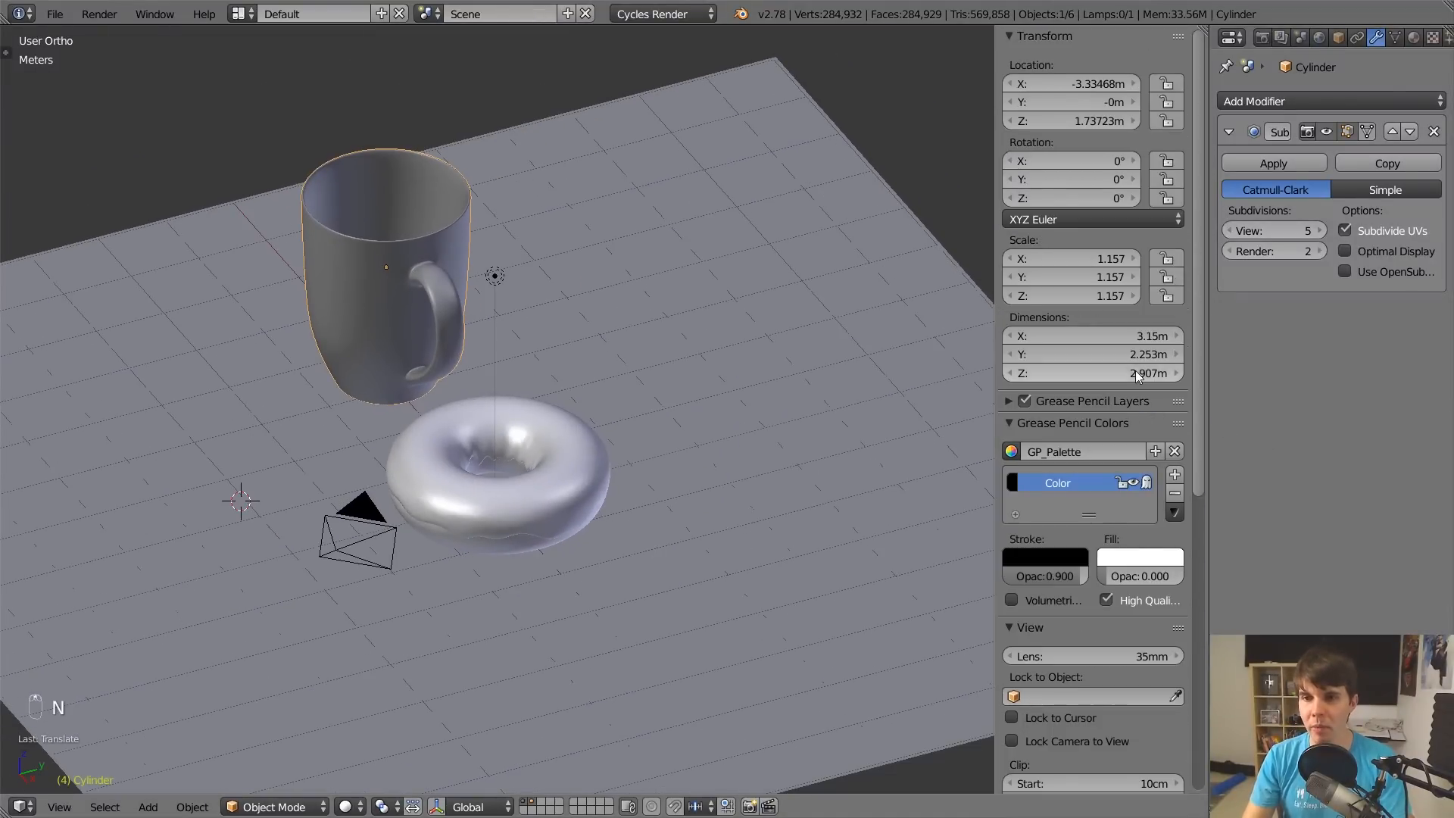
key("s")
right_click(689, 246)
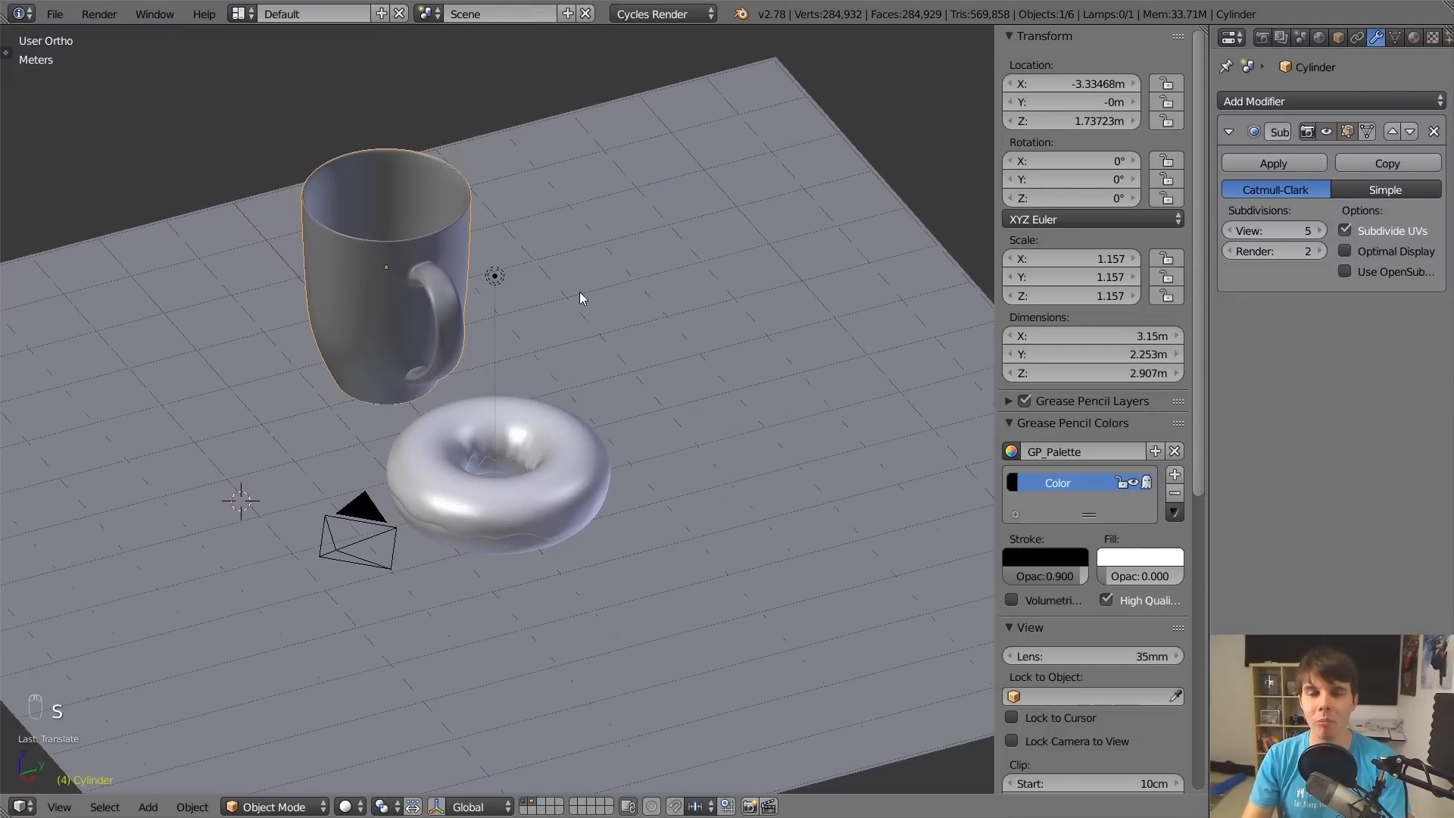
middle_click_drag(579, 292, 477, 301)
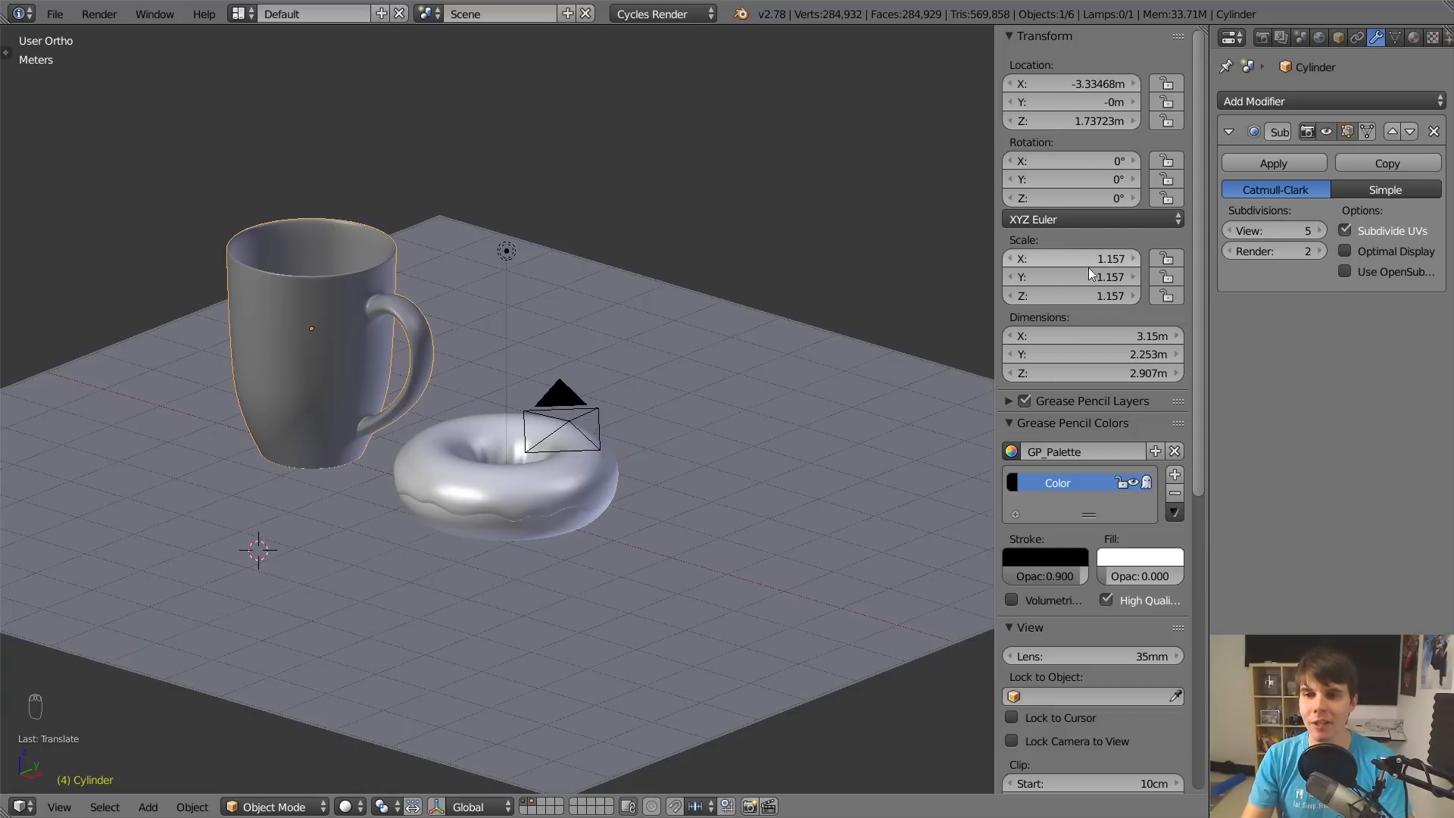
left_click(1318, 101)
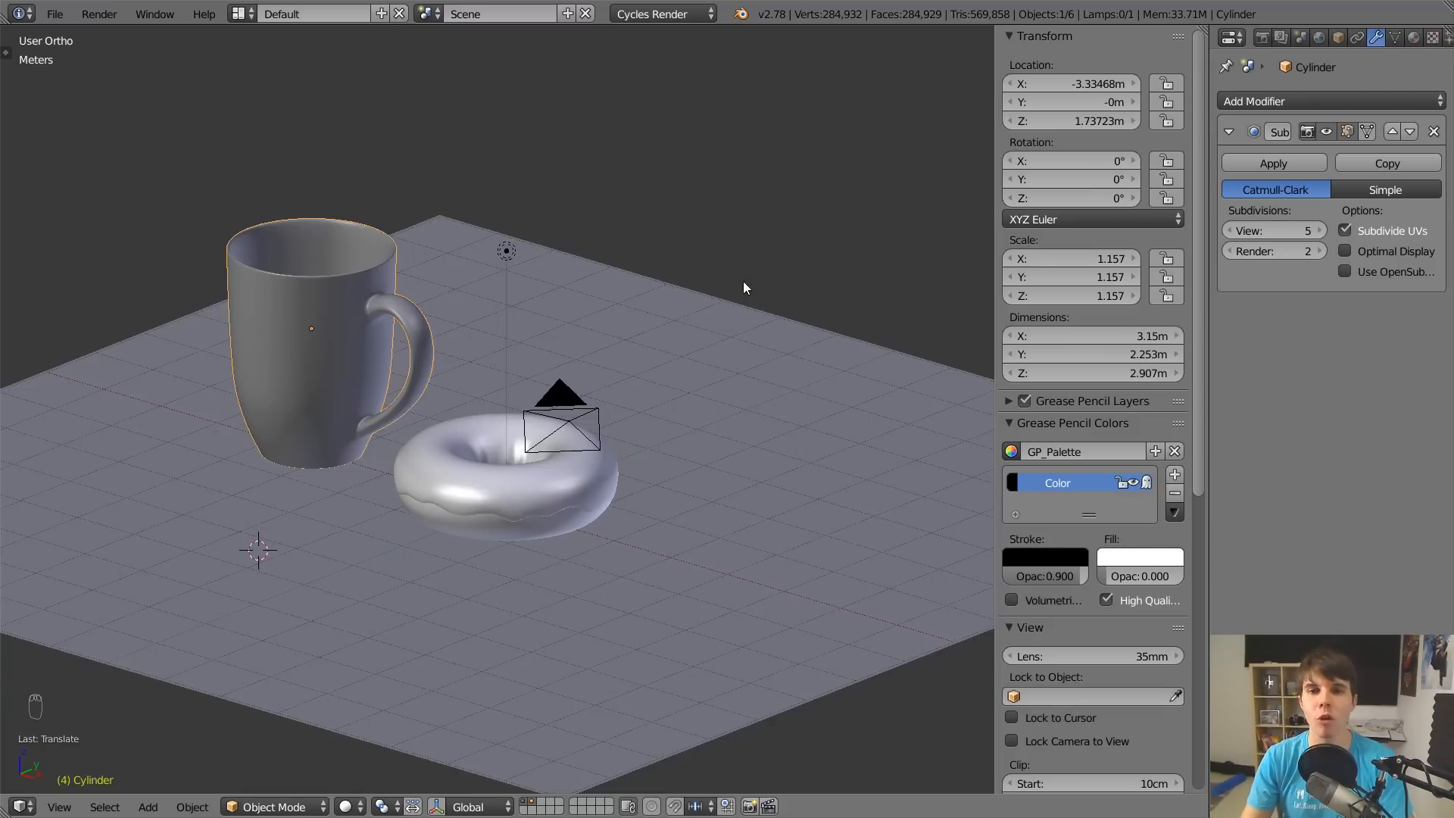
key("ctrl+a")
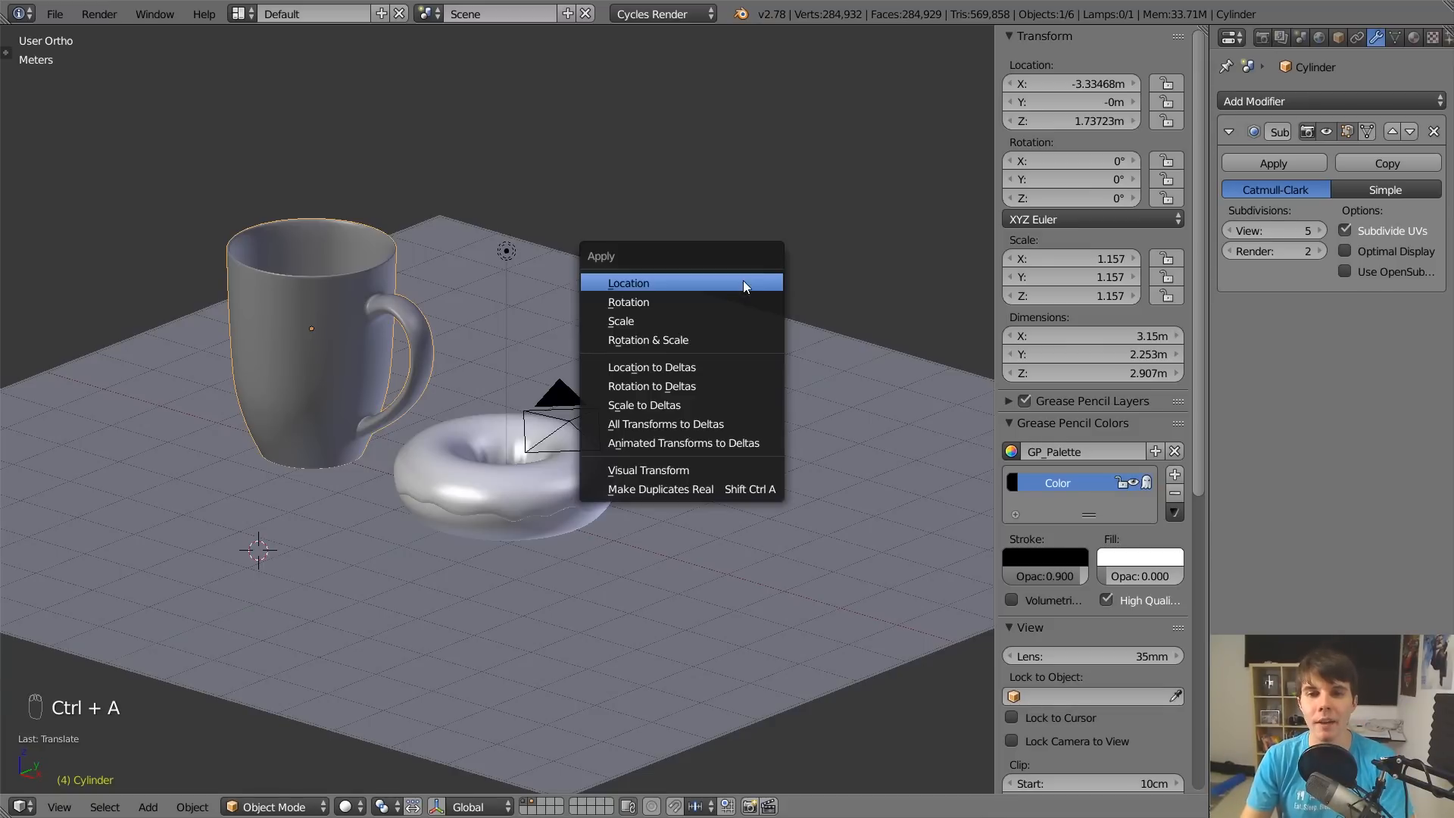
left_click(705, 315)
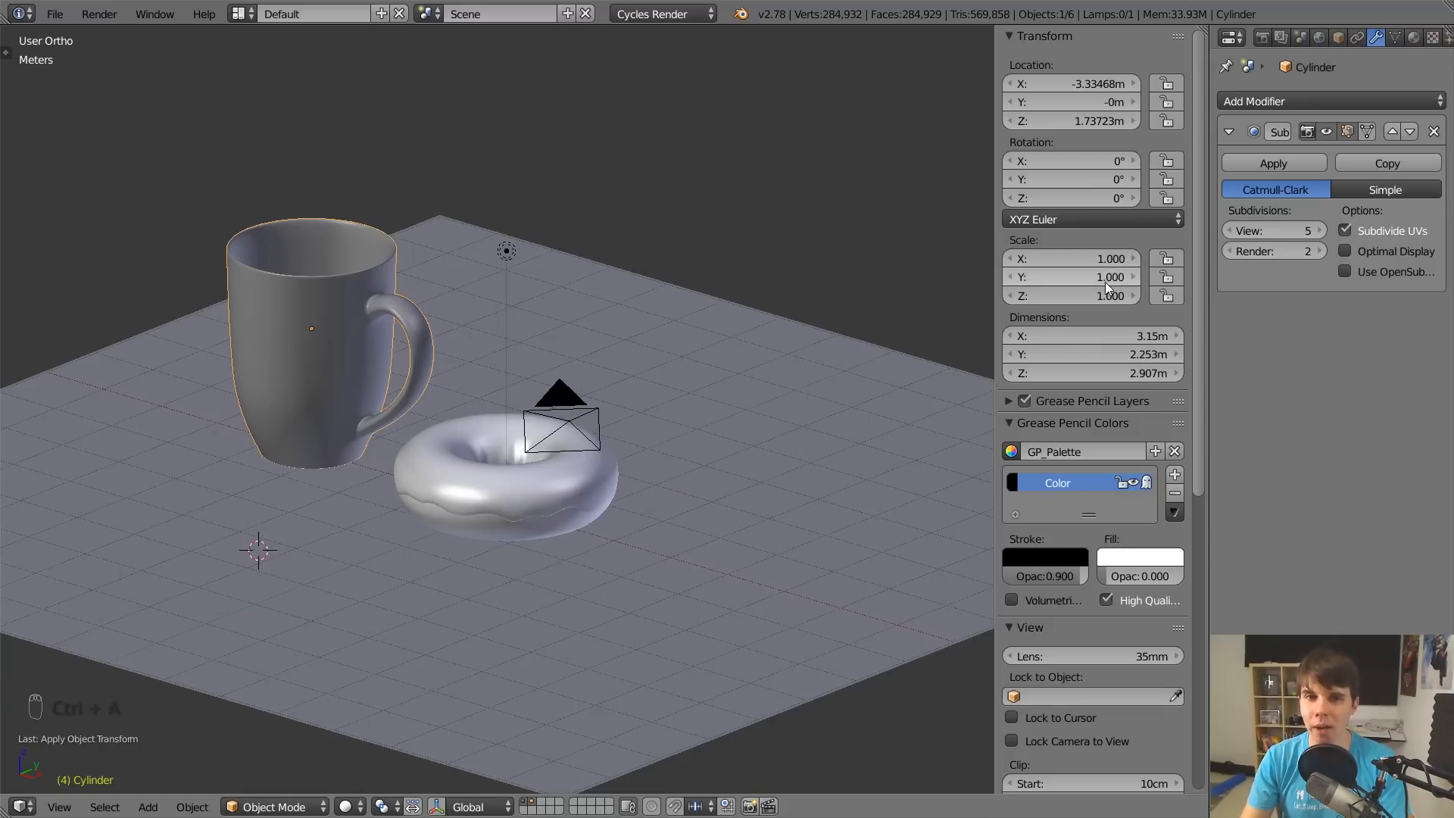
key("n")
scroll(1015, 324, "down", 3)
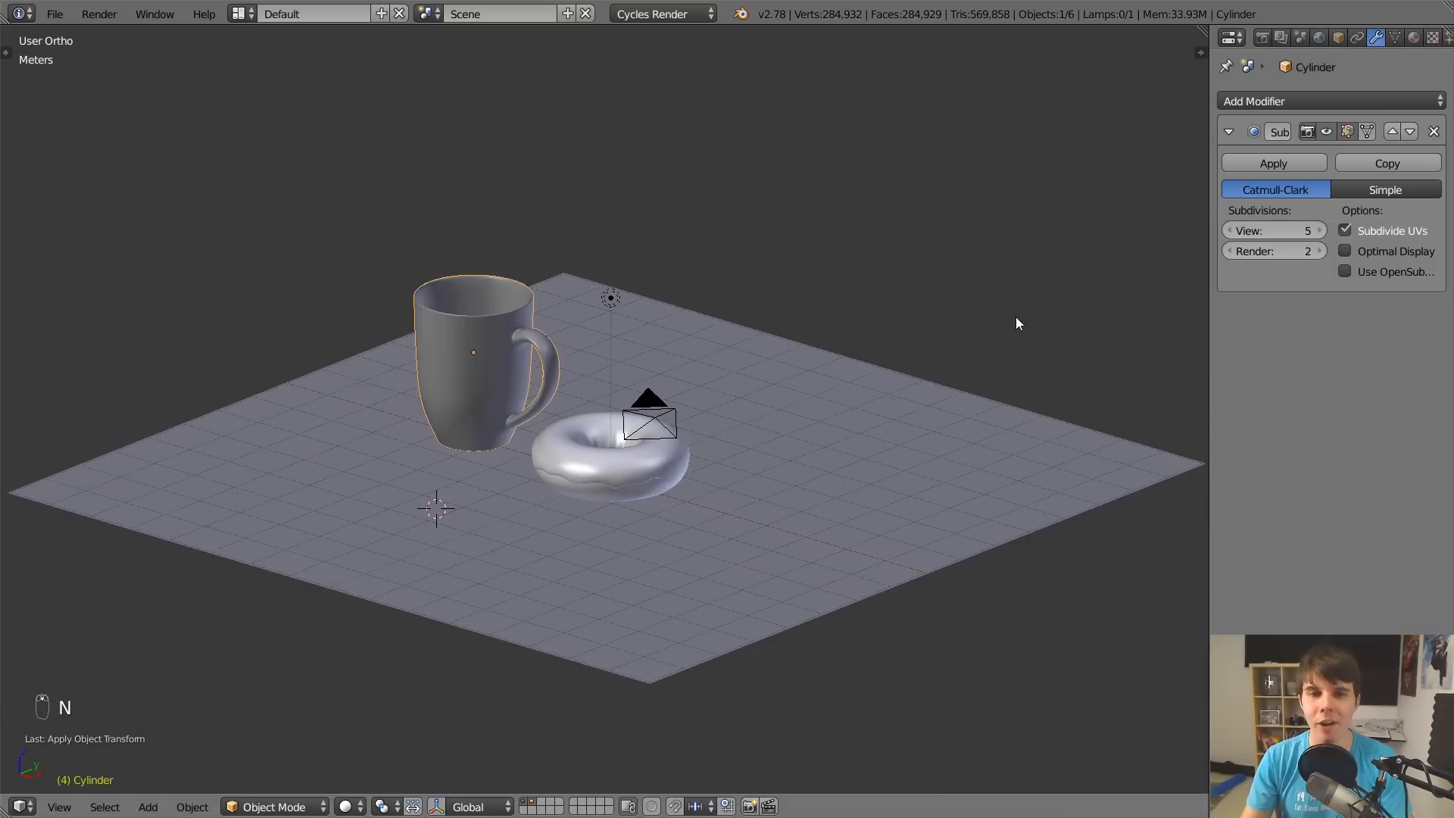
Examine the deselected mug beside the donut, and frame the reselected mug in the front orthographic view.
scroll(989, 321, "up", 4)
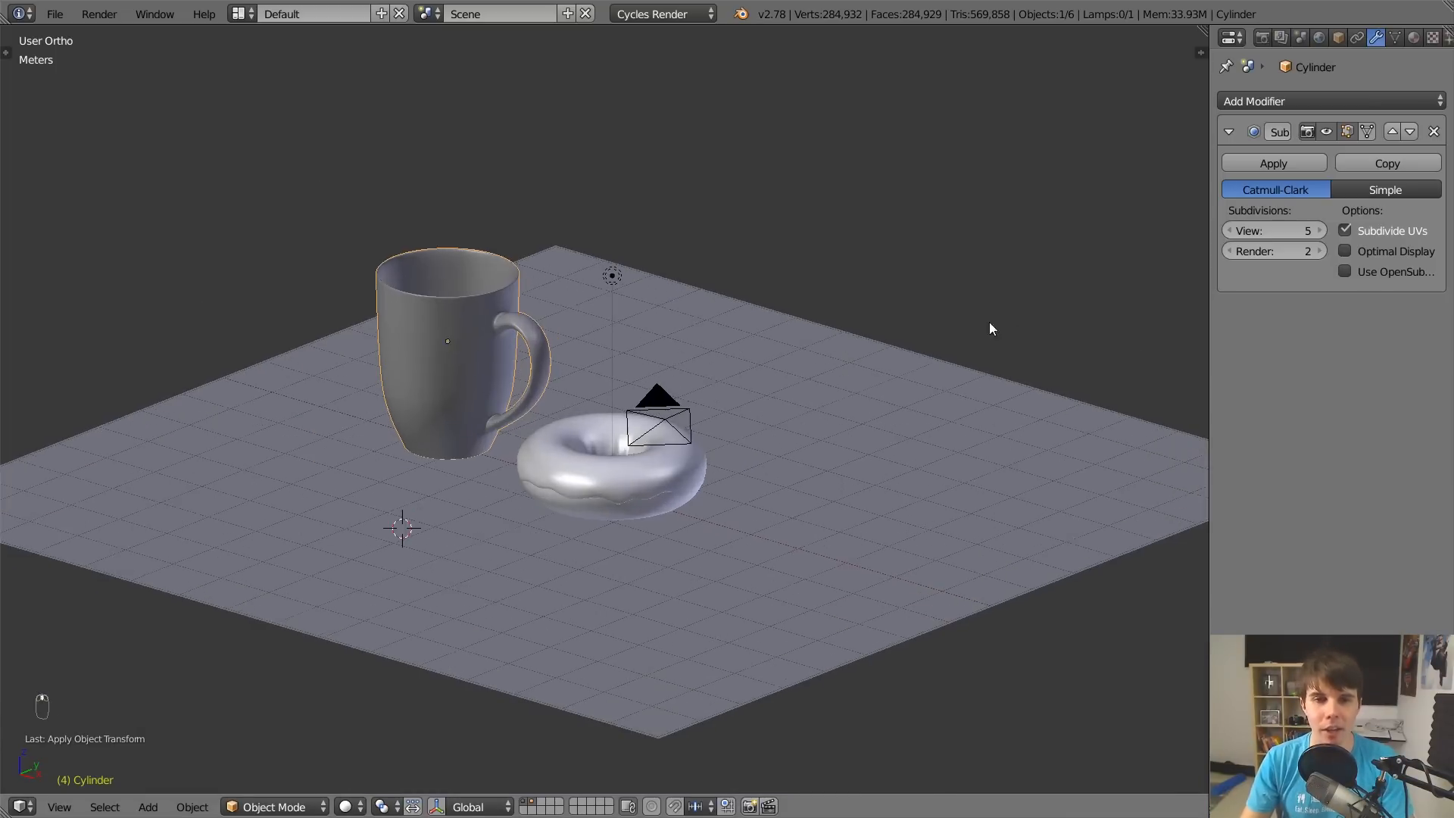
middle_click_drag(618, 352, 668, 357)
key("a")
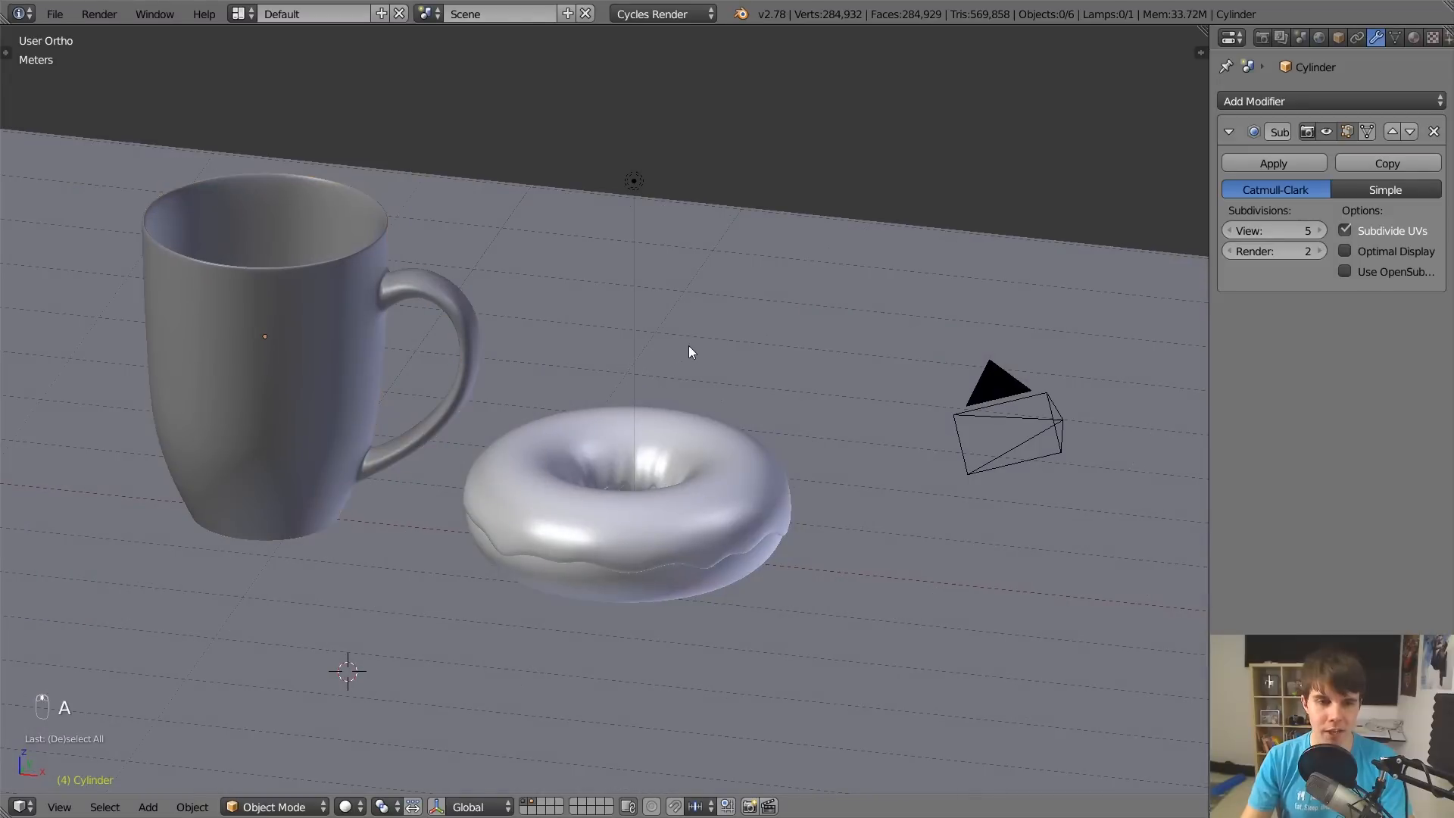
scroll(533, 370, "down", 3)
scroll(621, 346, "up", 2)
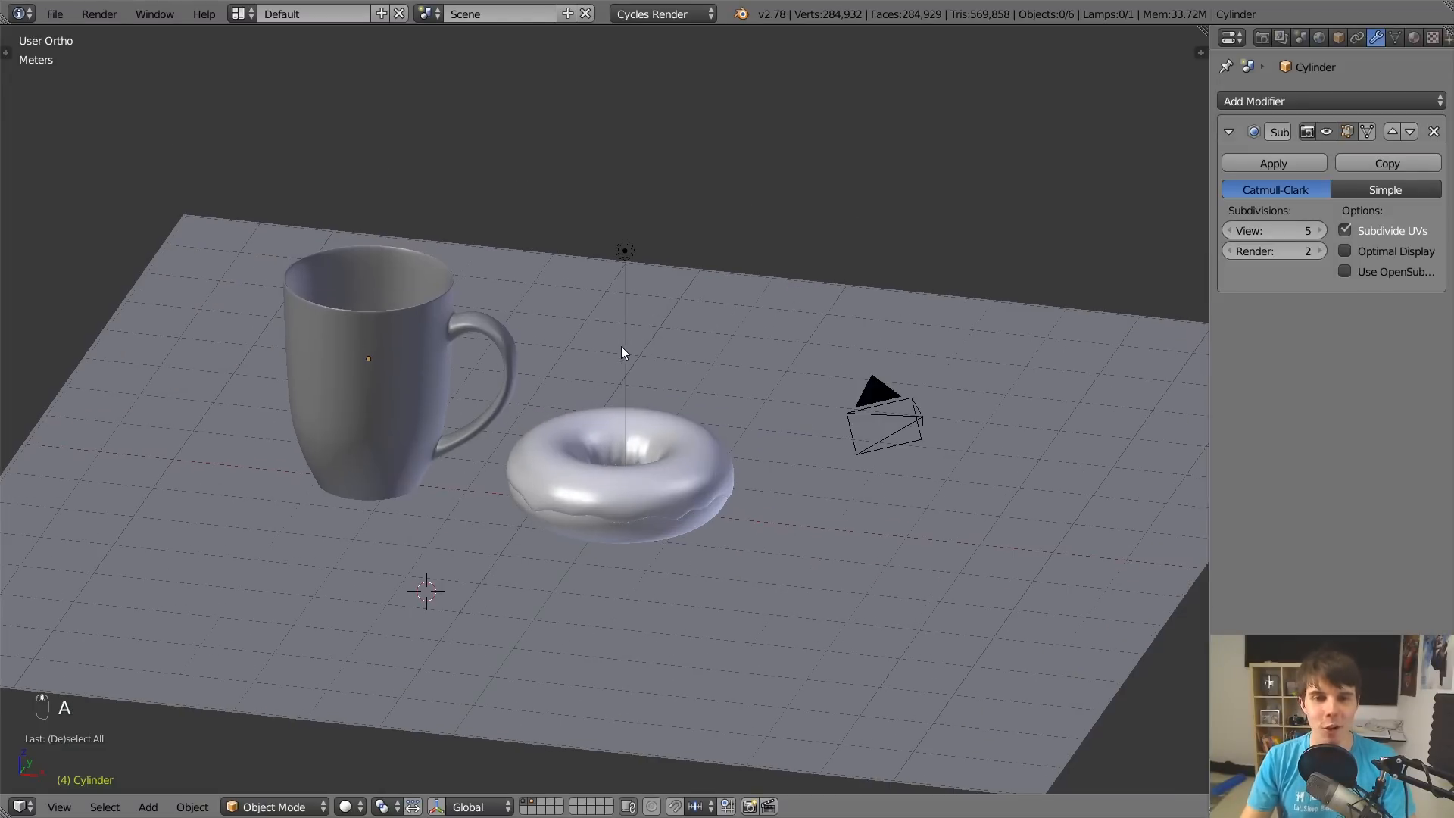
right_click(490, 327)
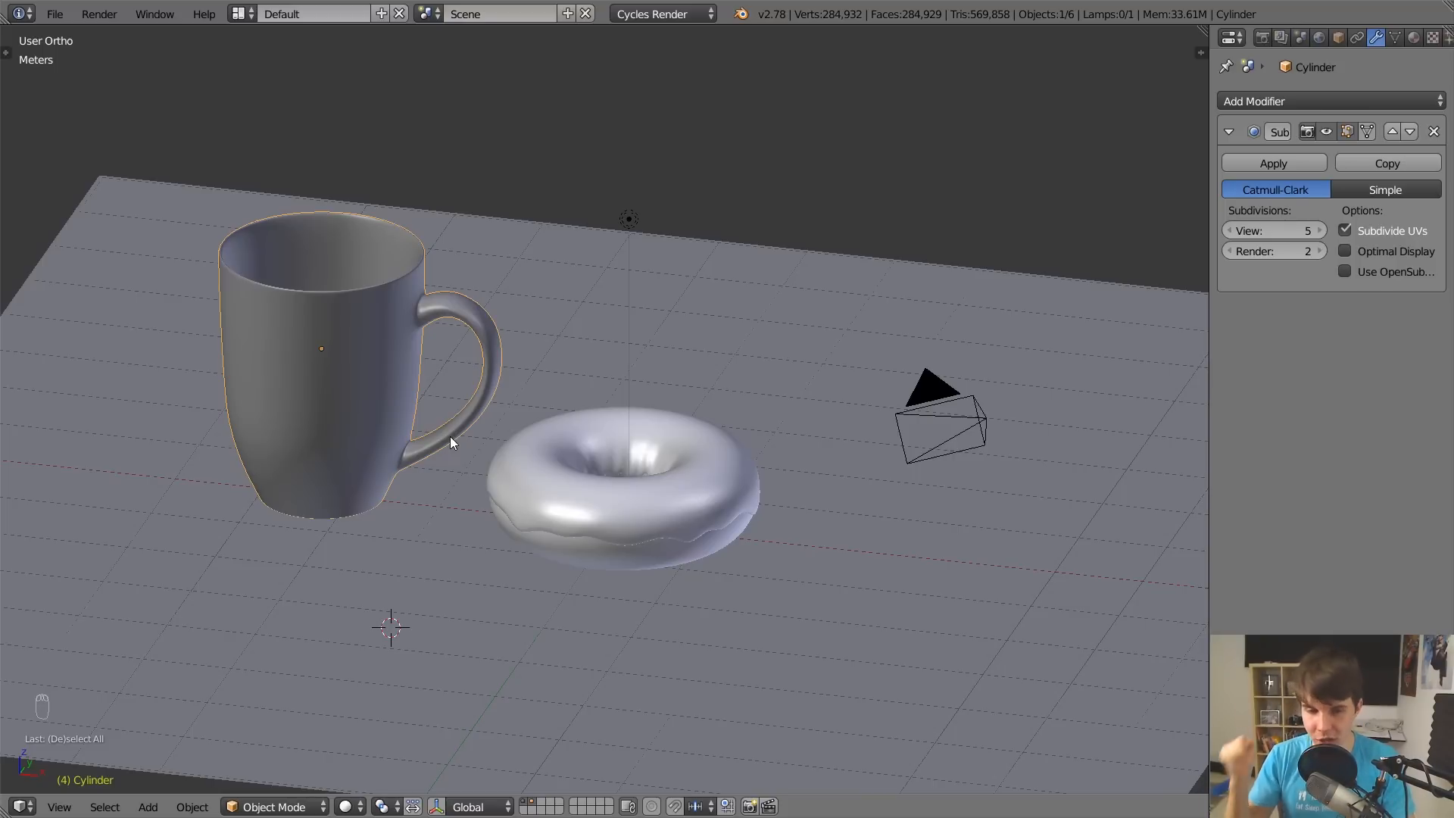
key("KP_1")
key("KP_Decimal")
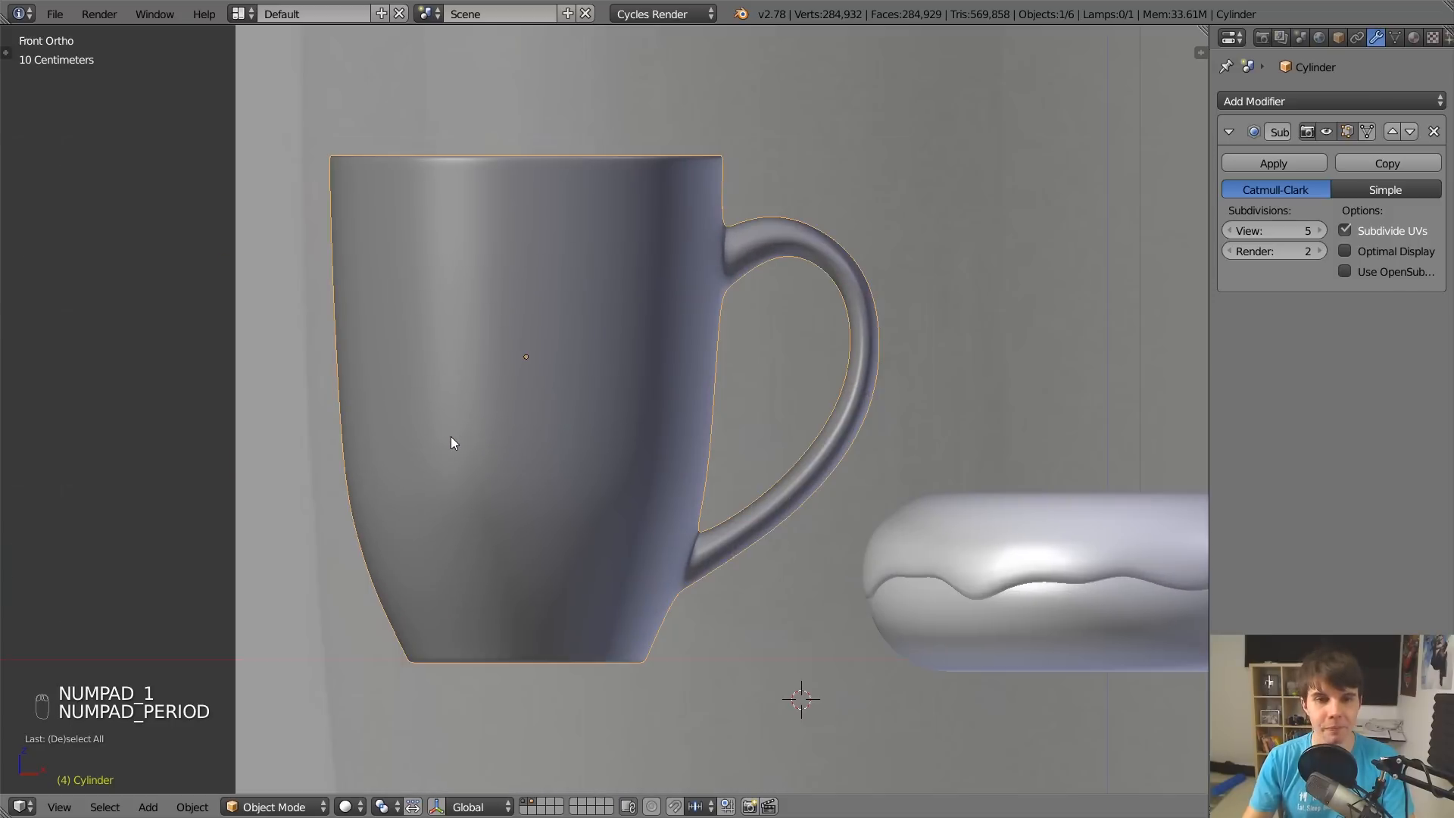
scroll(455, 435, "up", 2)
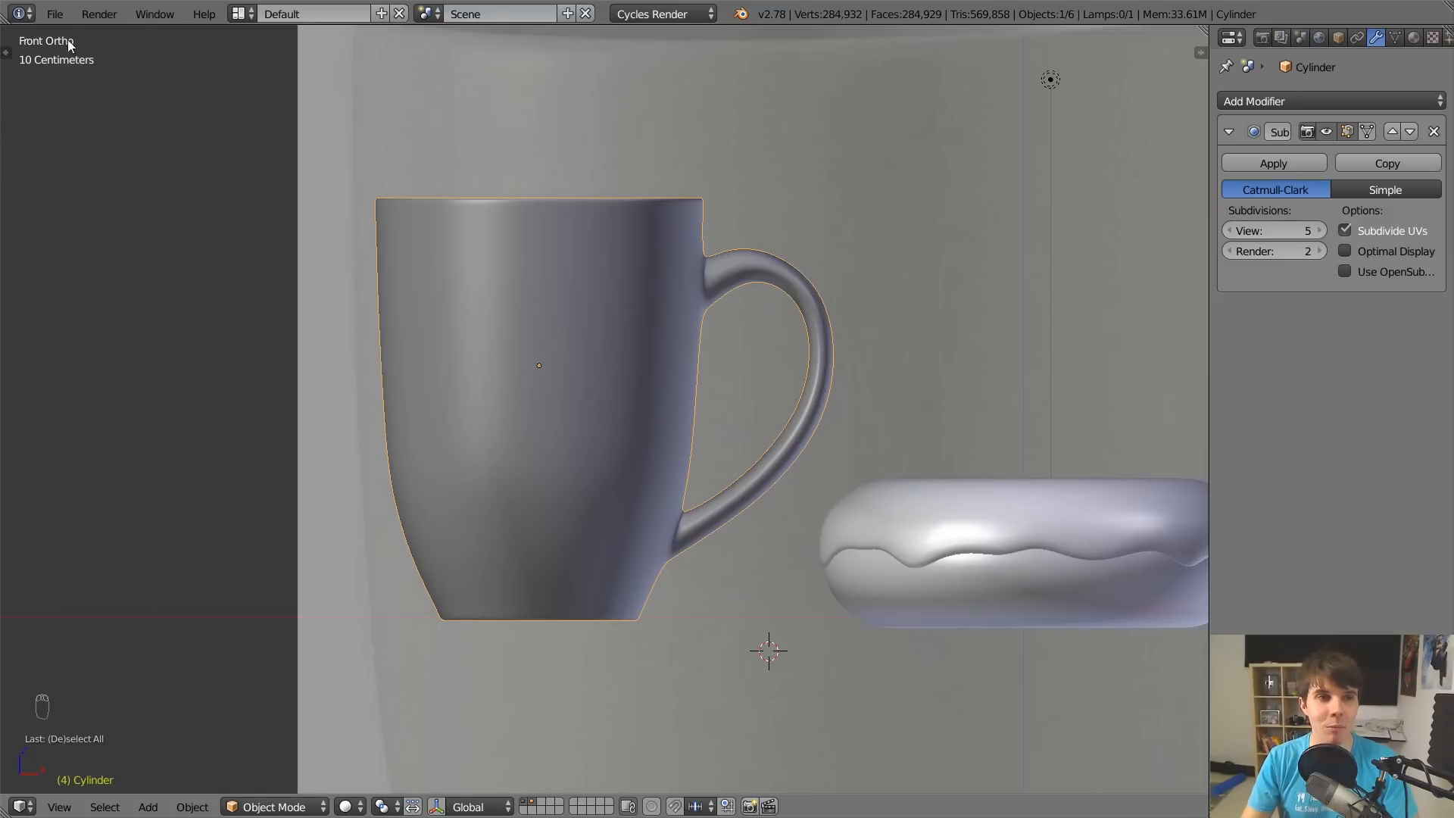
Open the add-on preferences and switch the ANT Landscape and Archimesh add-ons on and off again.
left_click(56, 16)
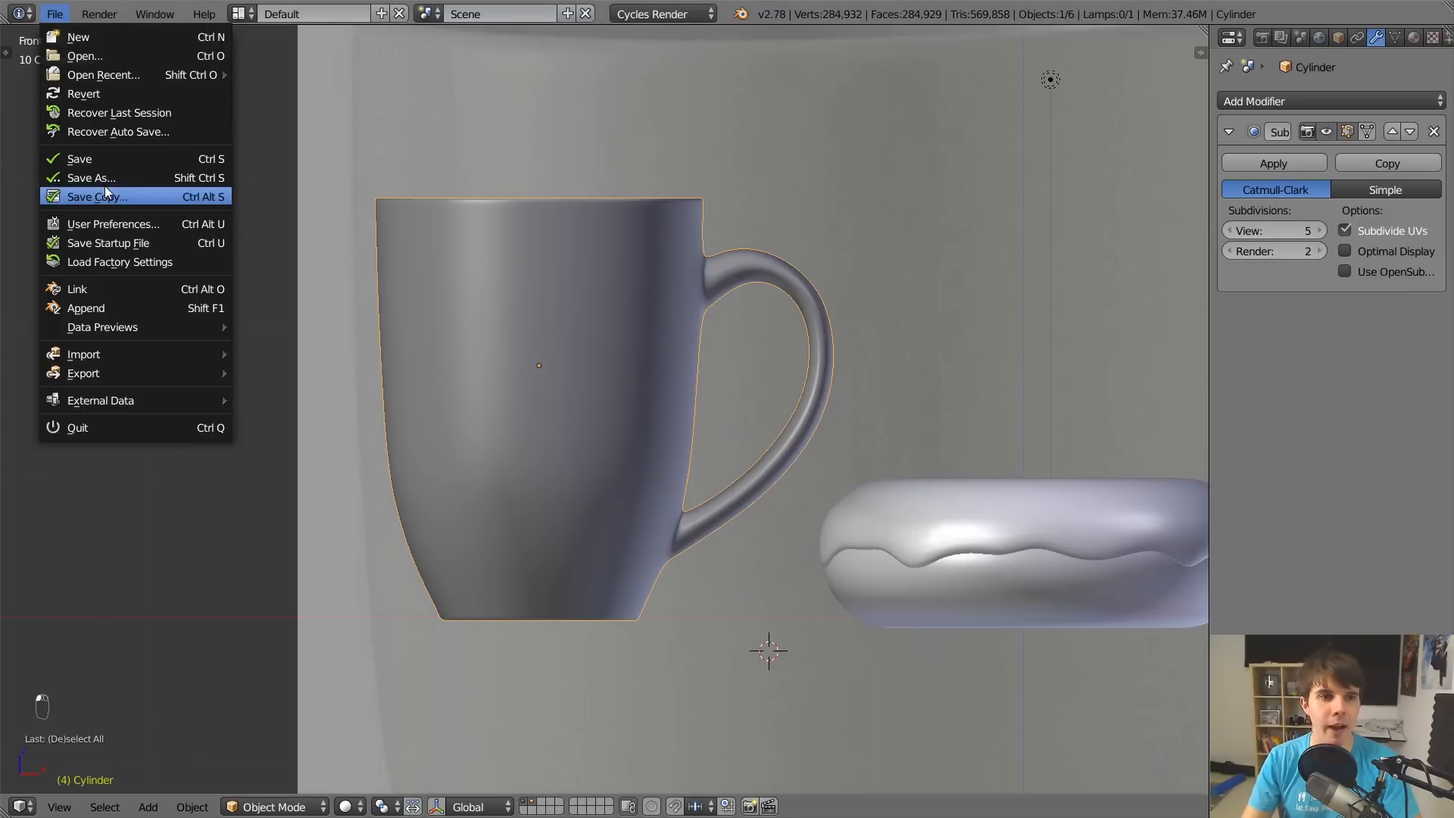
left_click(116, 223)
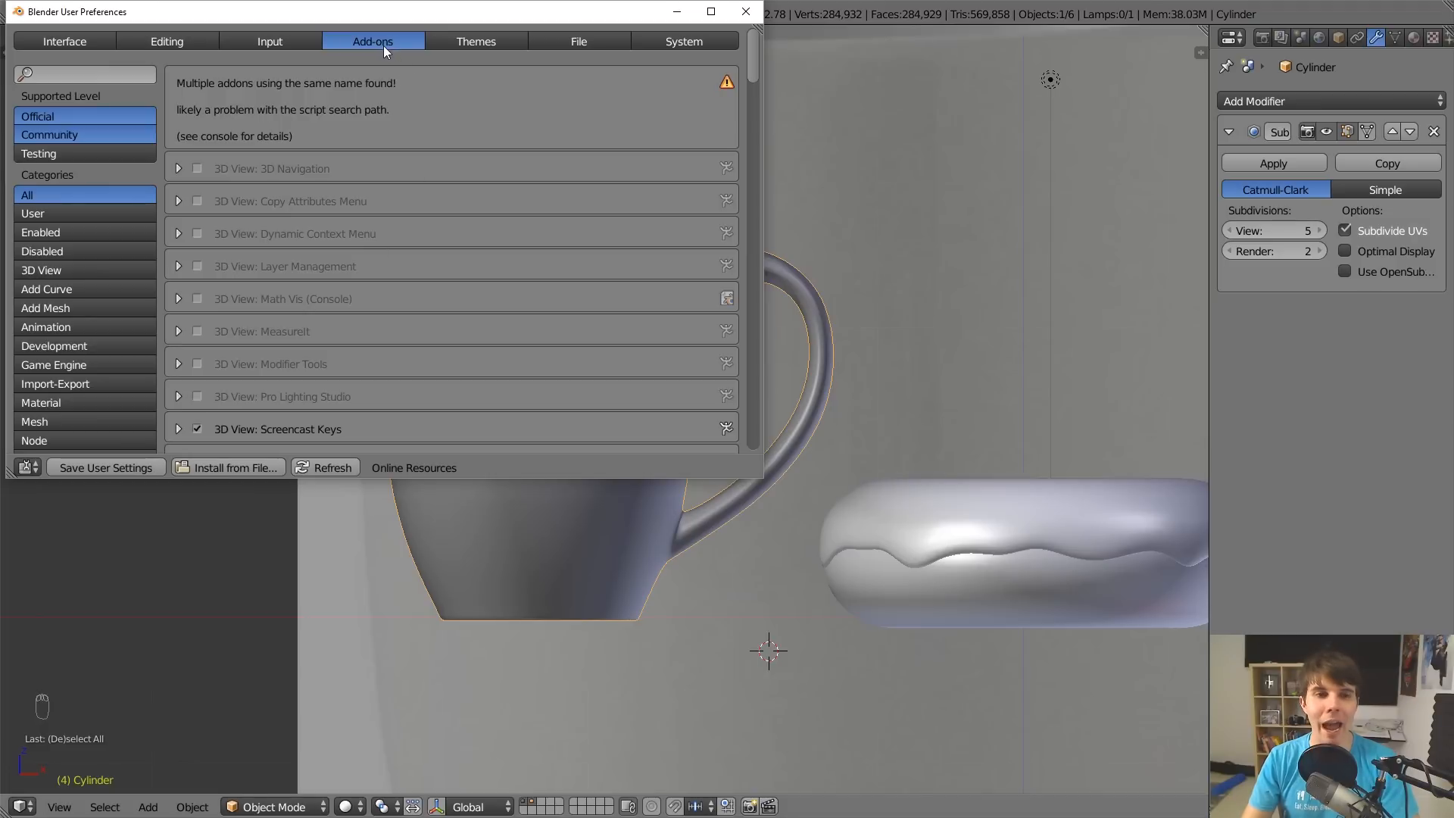
left_click_drag(756, 63, 770, 104)
left_click(194, 227)
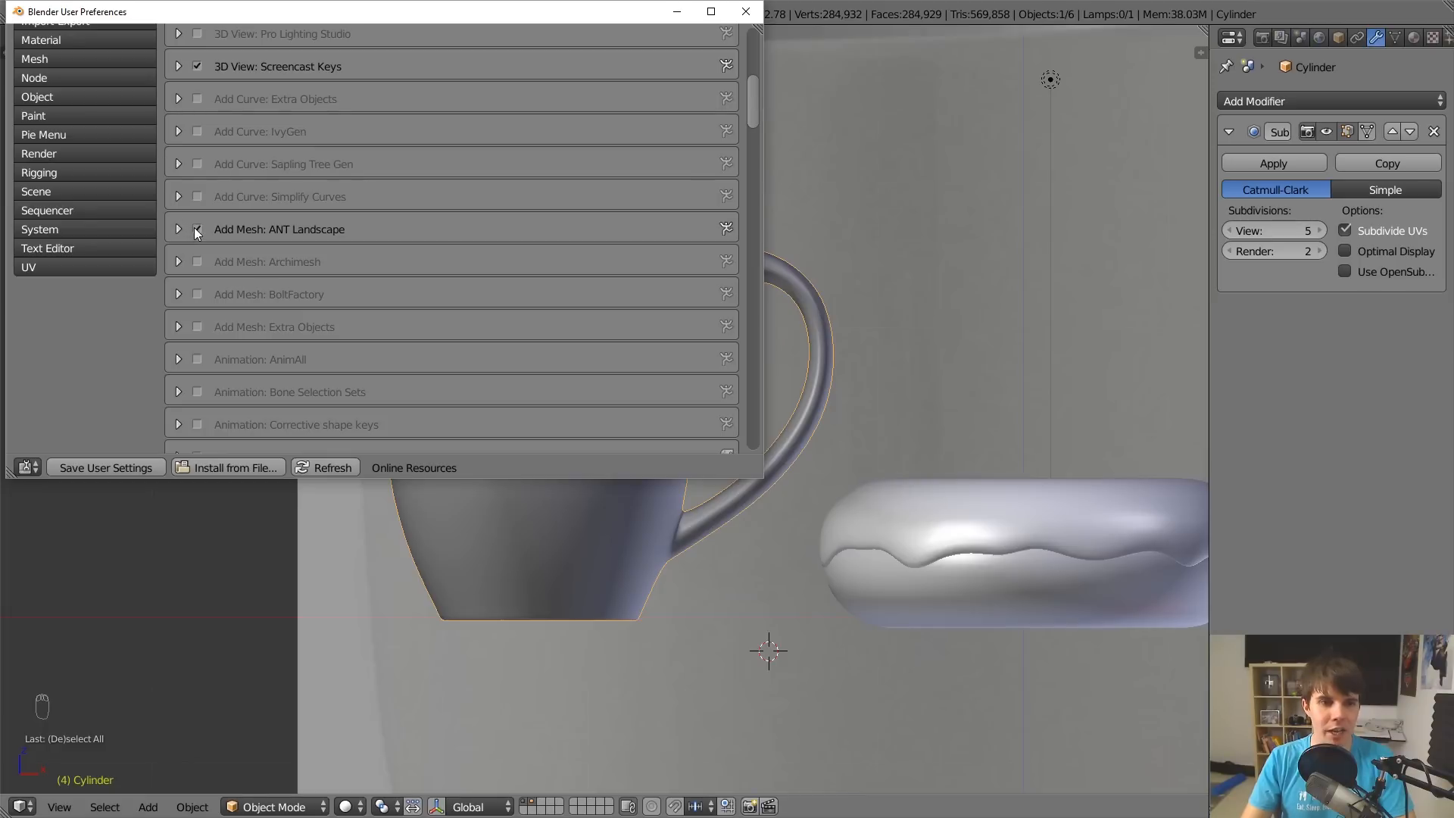
left_click(194, 227)
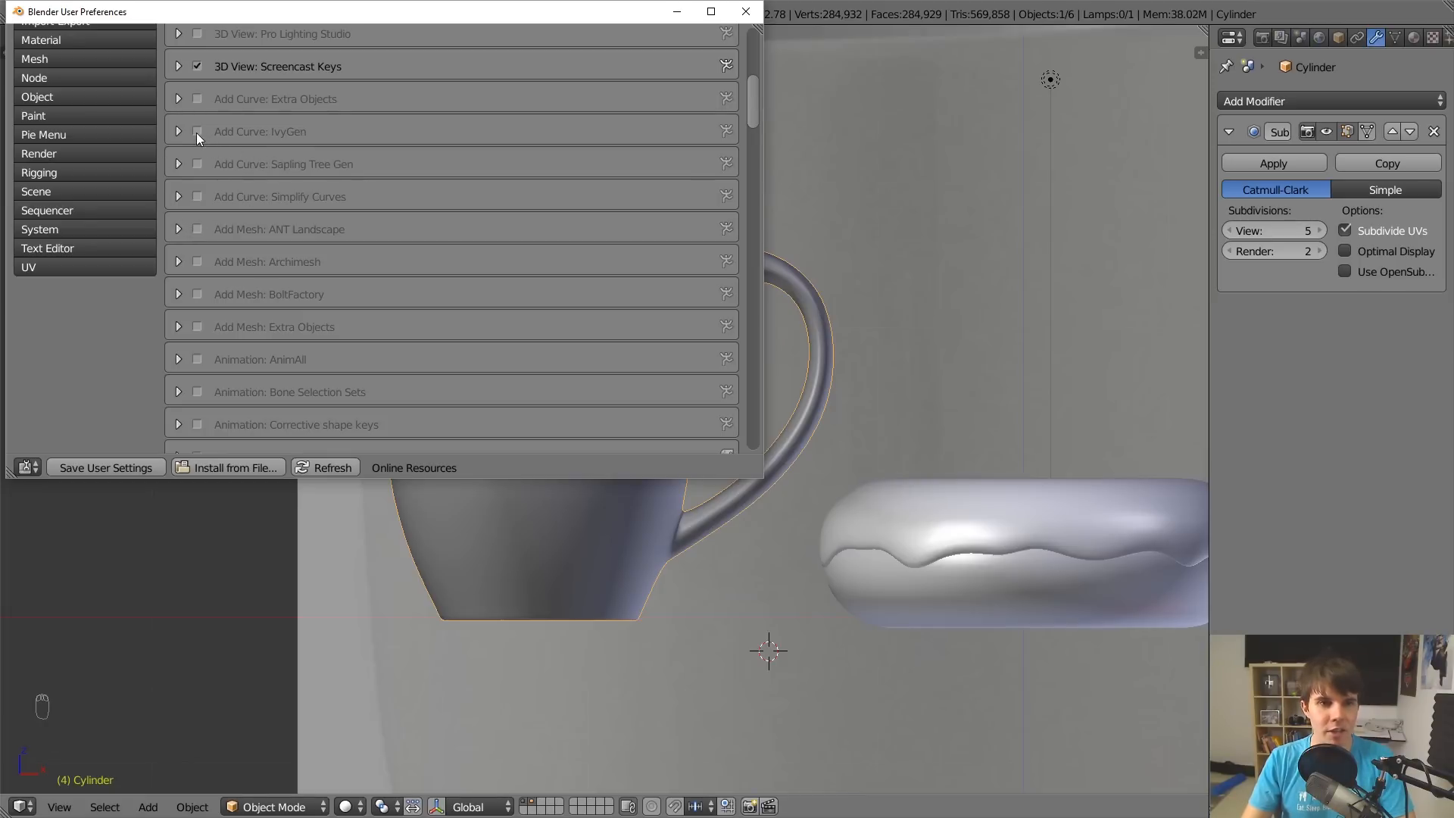
left_click(199, 259)
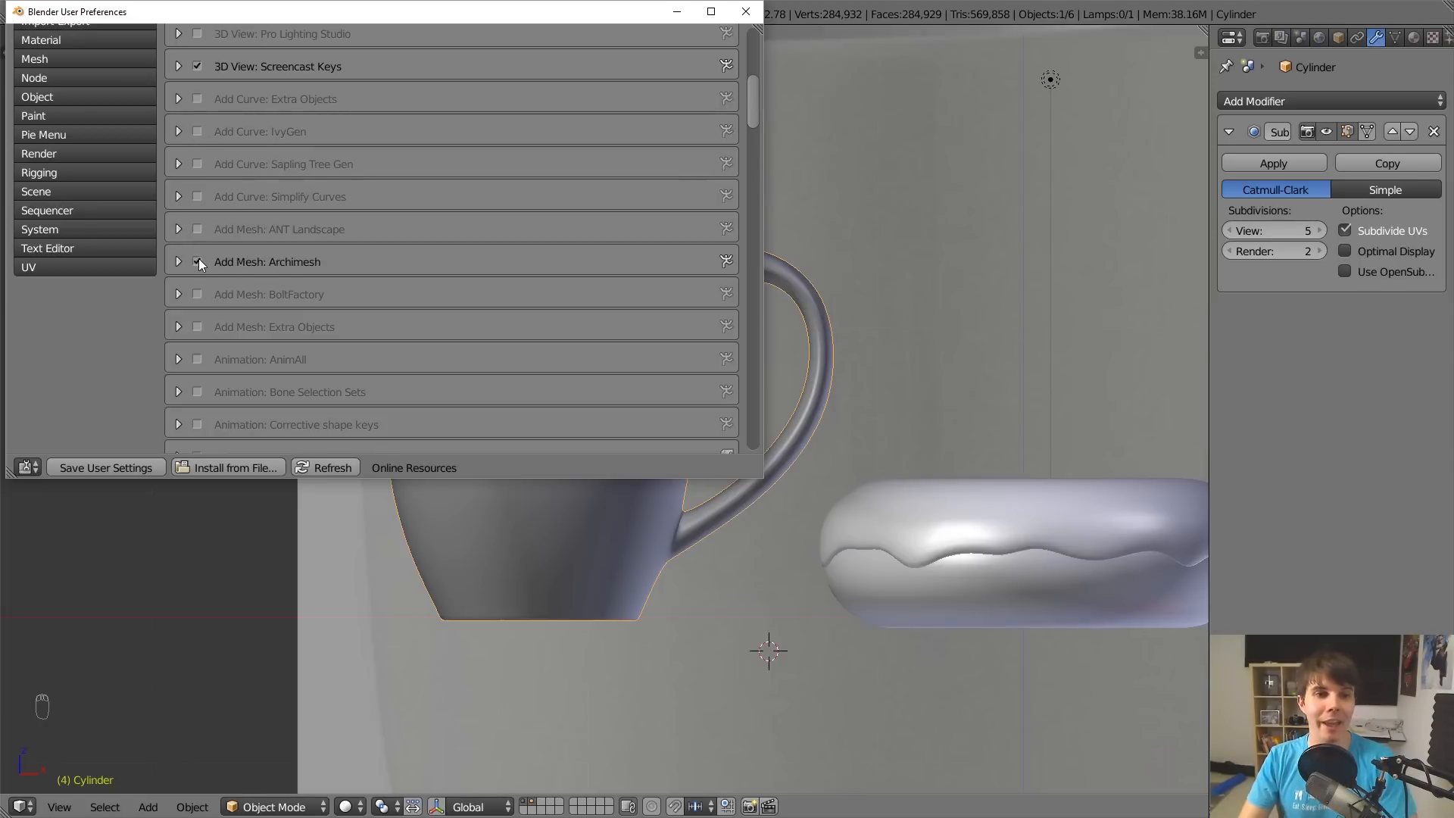
left_click(199, 258)
Expand the Pro Lighting Studio add-on's details, switch the add-on on and off again, and collapse the details.
scroll(544, 251, "up", 10)
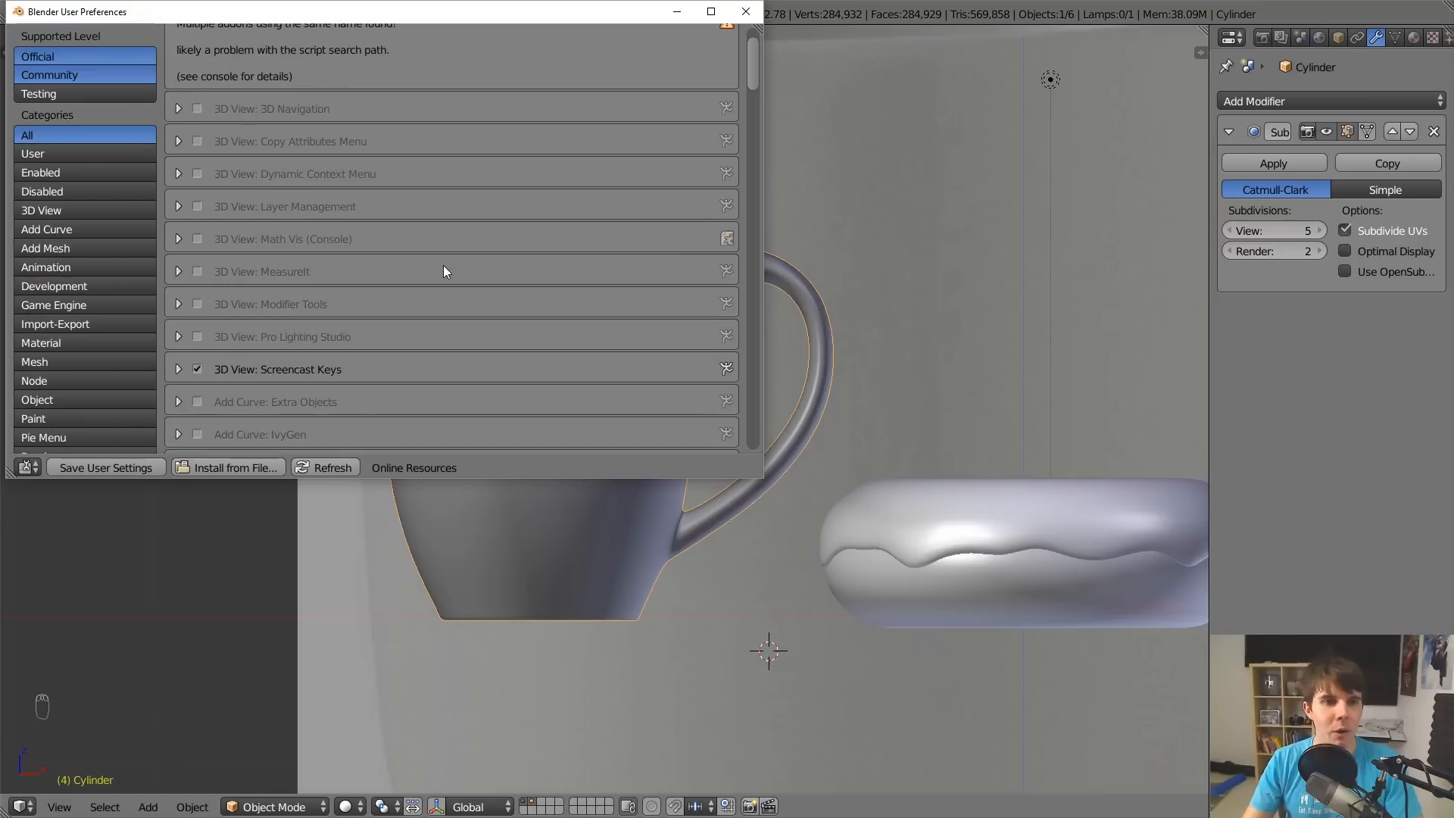
scroll(428, 278, "down", 4)
scroll(362, 307, "down", 2)
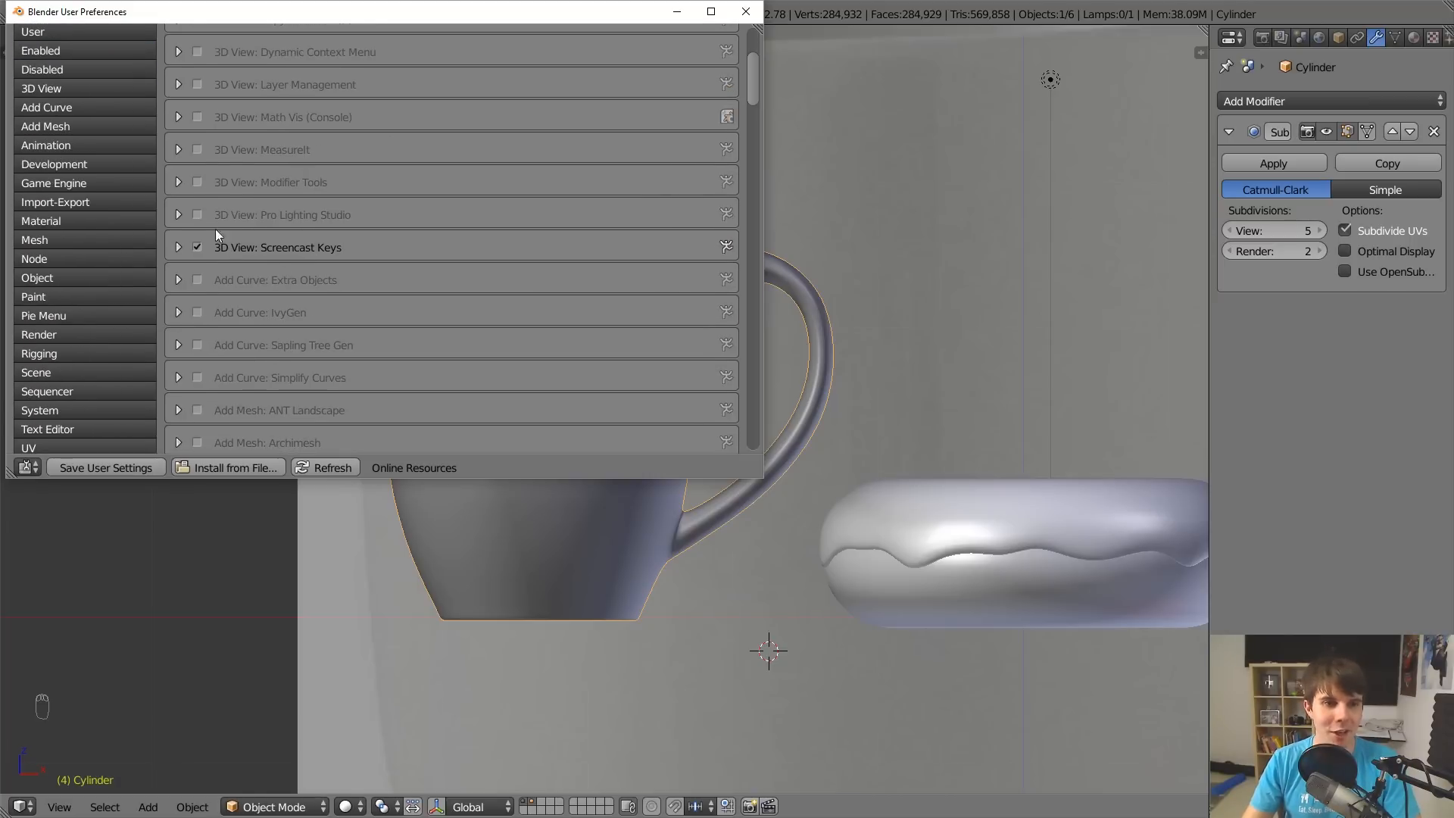
left_click(179, 215)
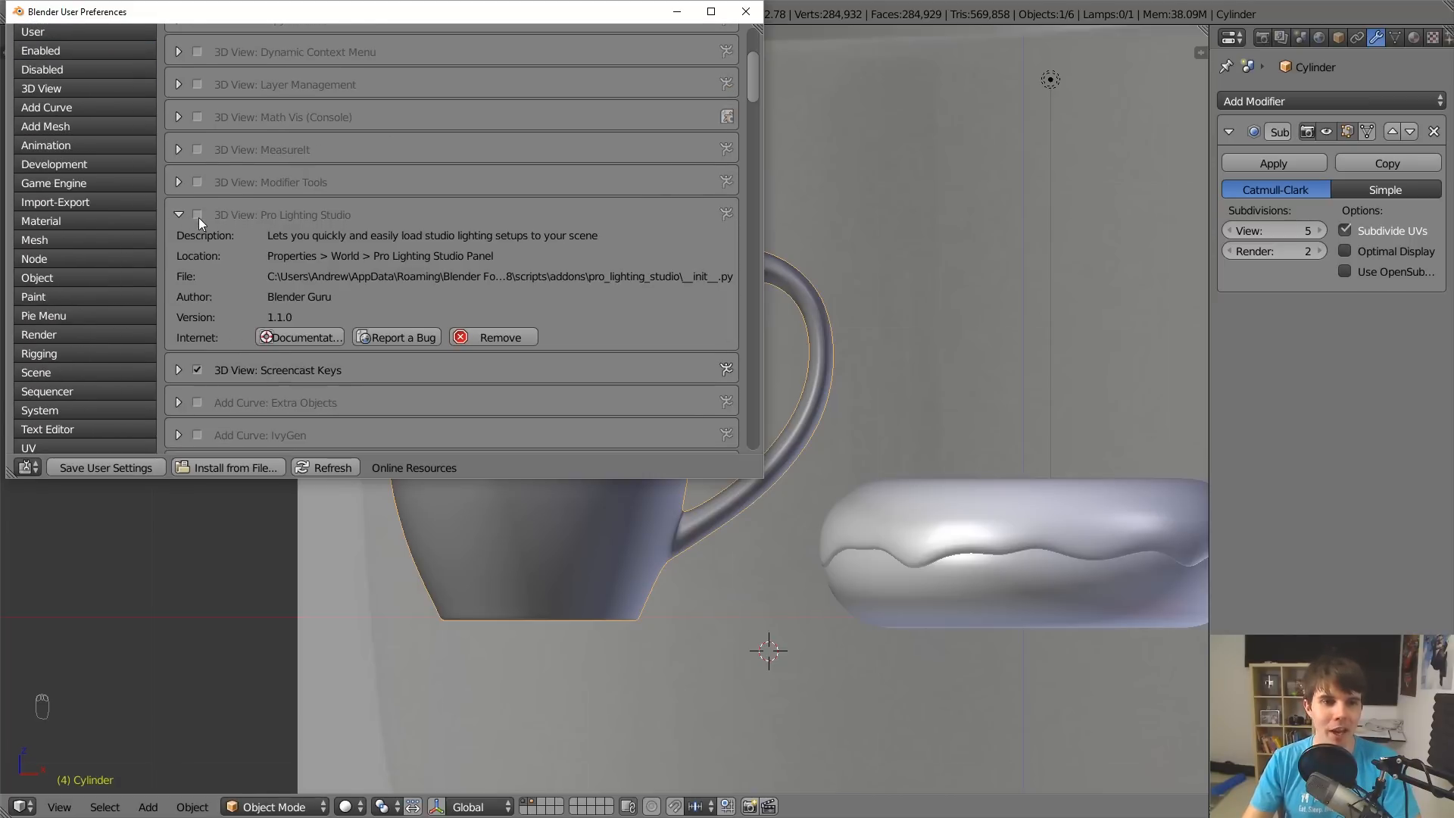
left_click(199, 216)
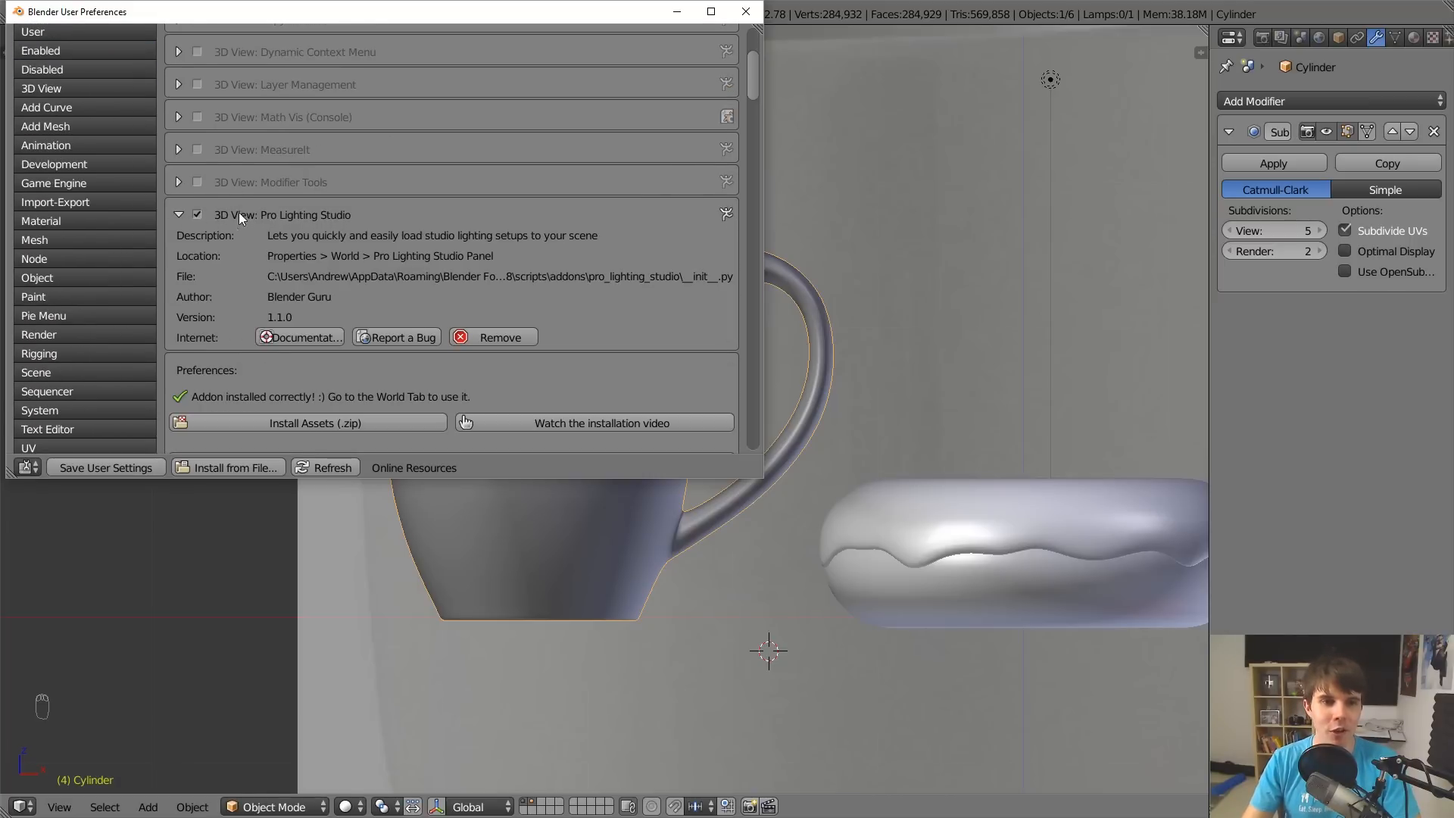
left_click(196, 217)
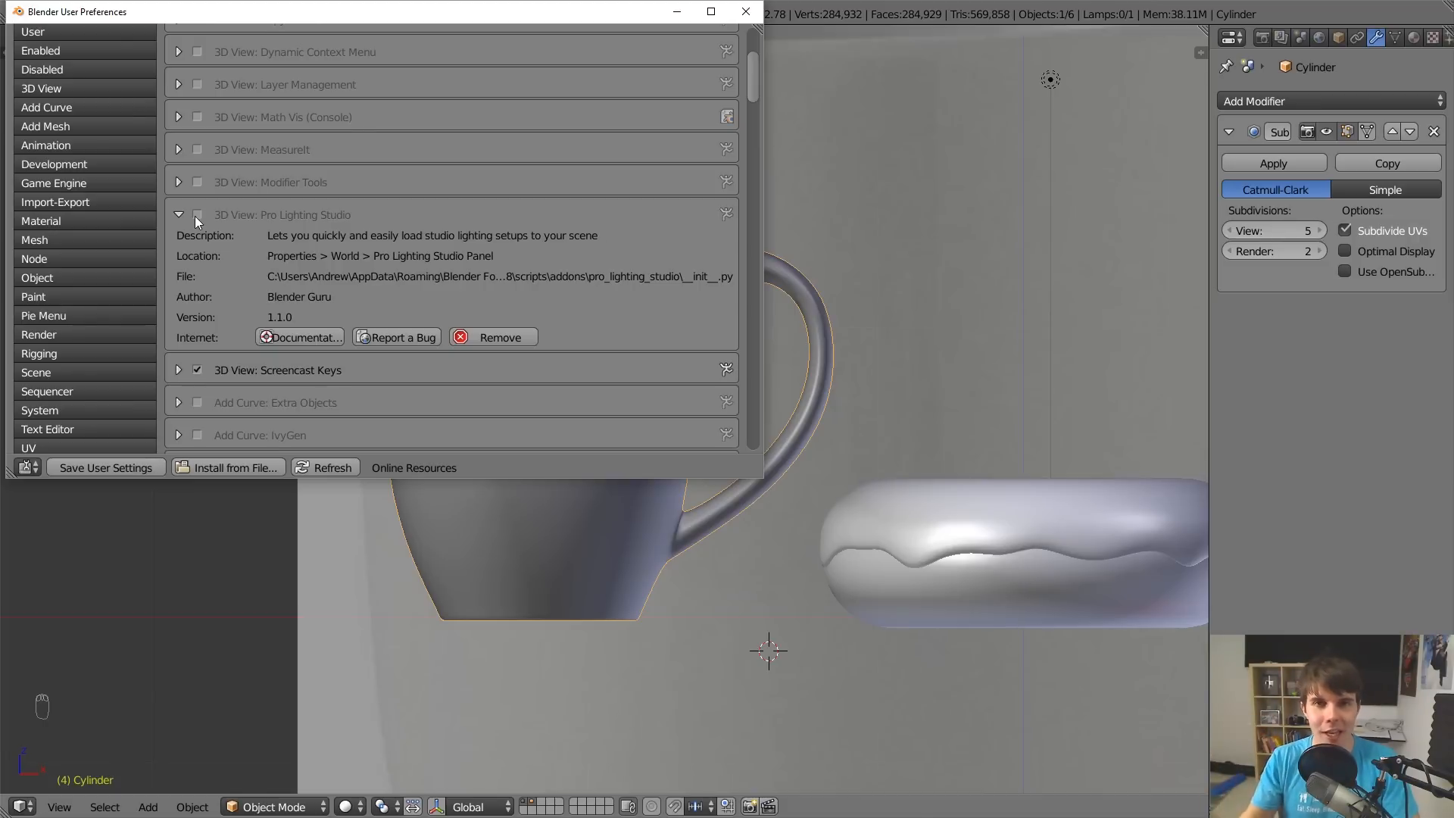
left_click(175, 212)
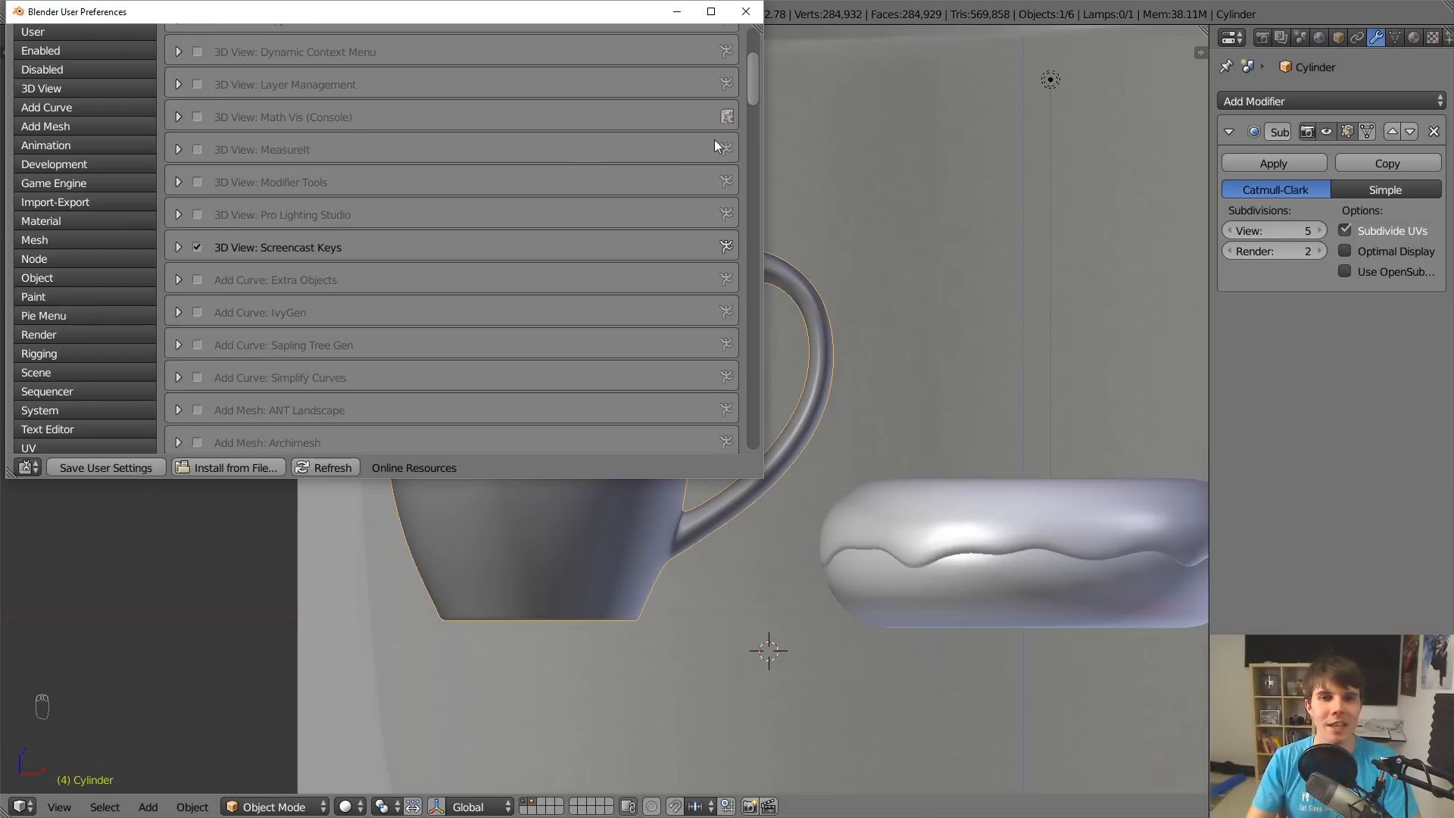
Search the add-ons for "frac", examine the Cell Fracture add-on's details, and close the preferences.
left_click_drag(750, 101, 757, 38)
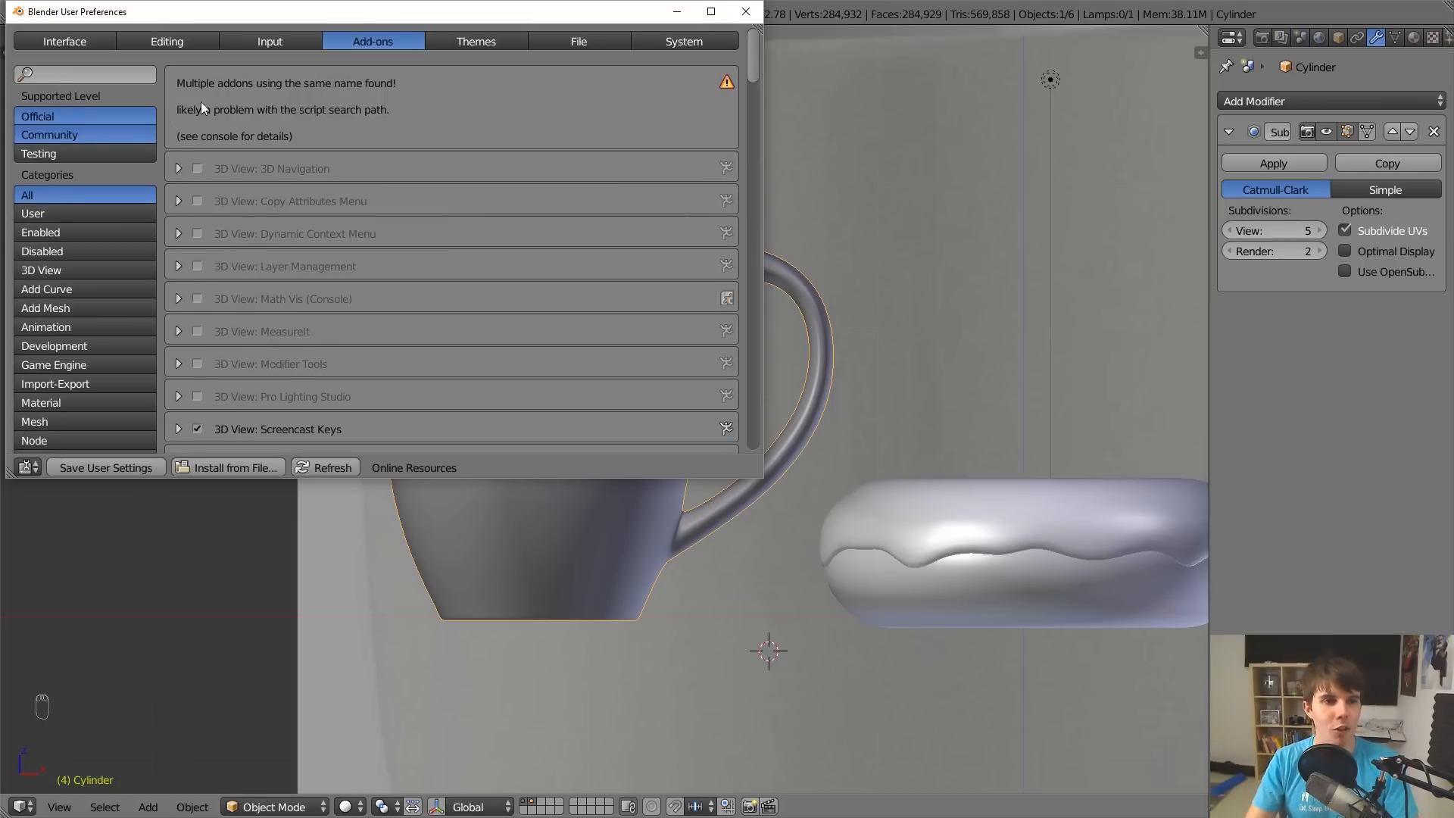
type("frac")
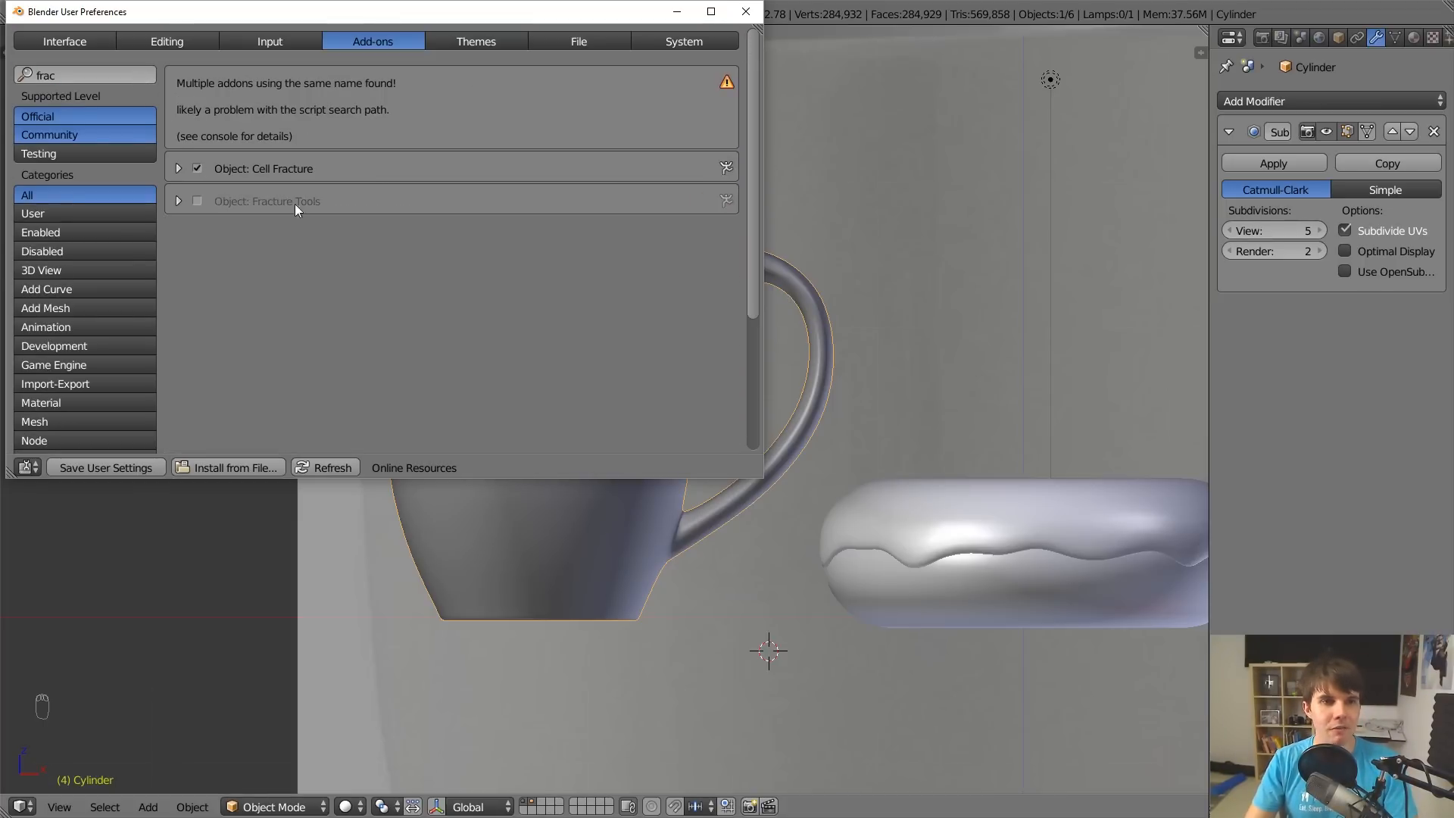
left_click(180, 168)
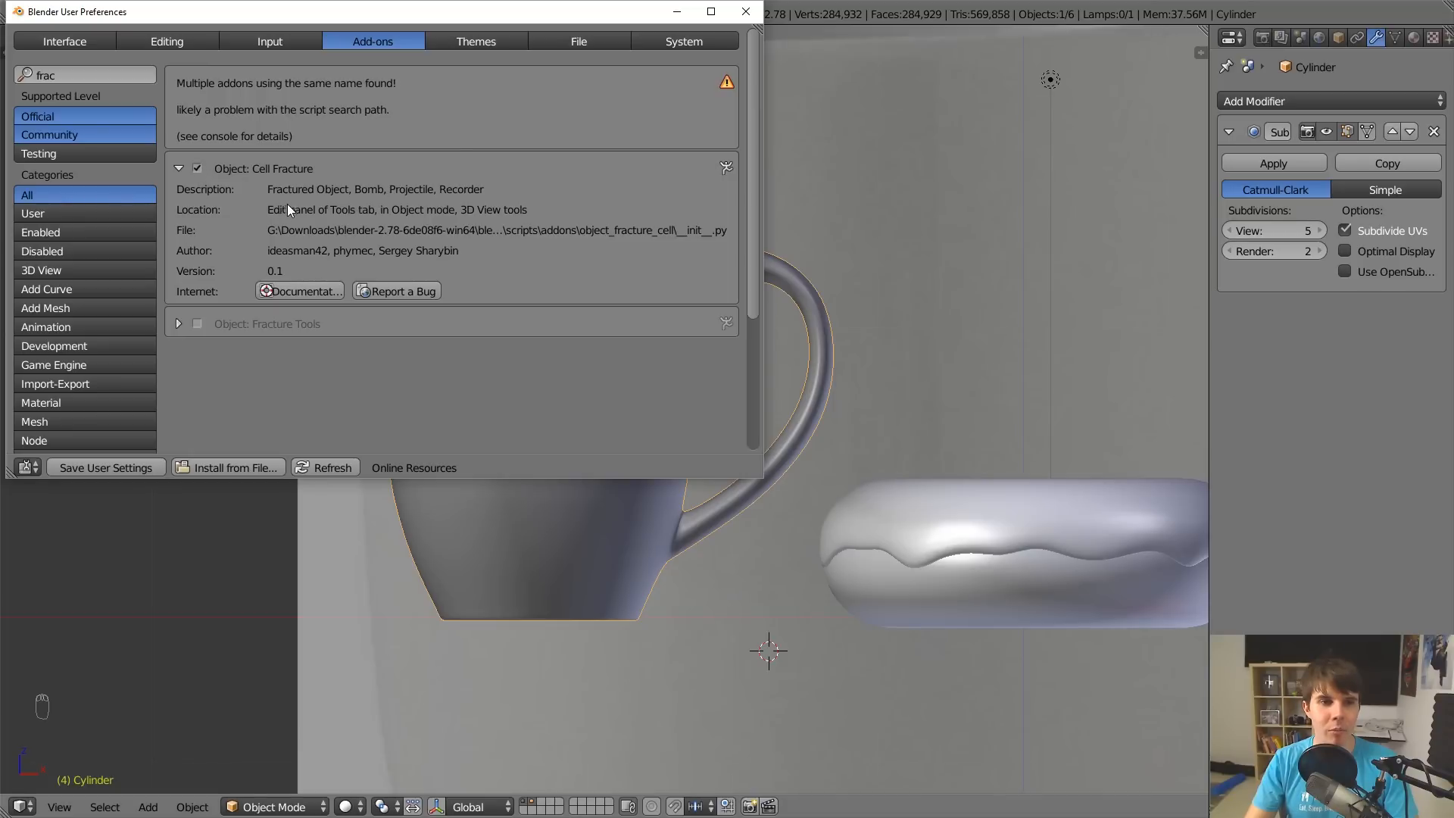
left_click(746, 13)
scroll(625, 274, "down", 2)
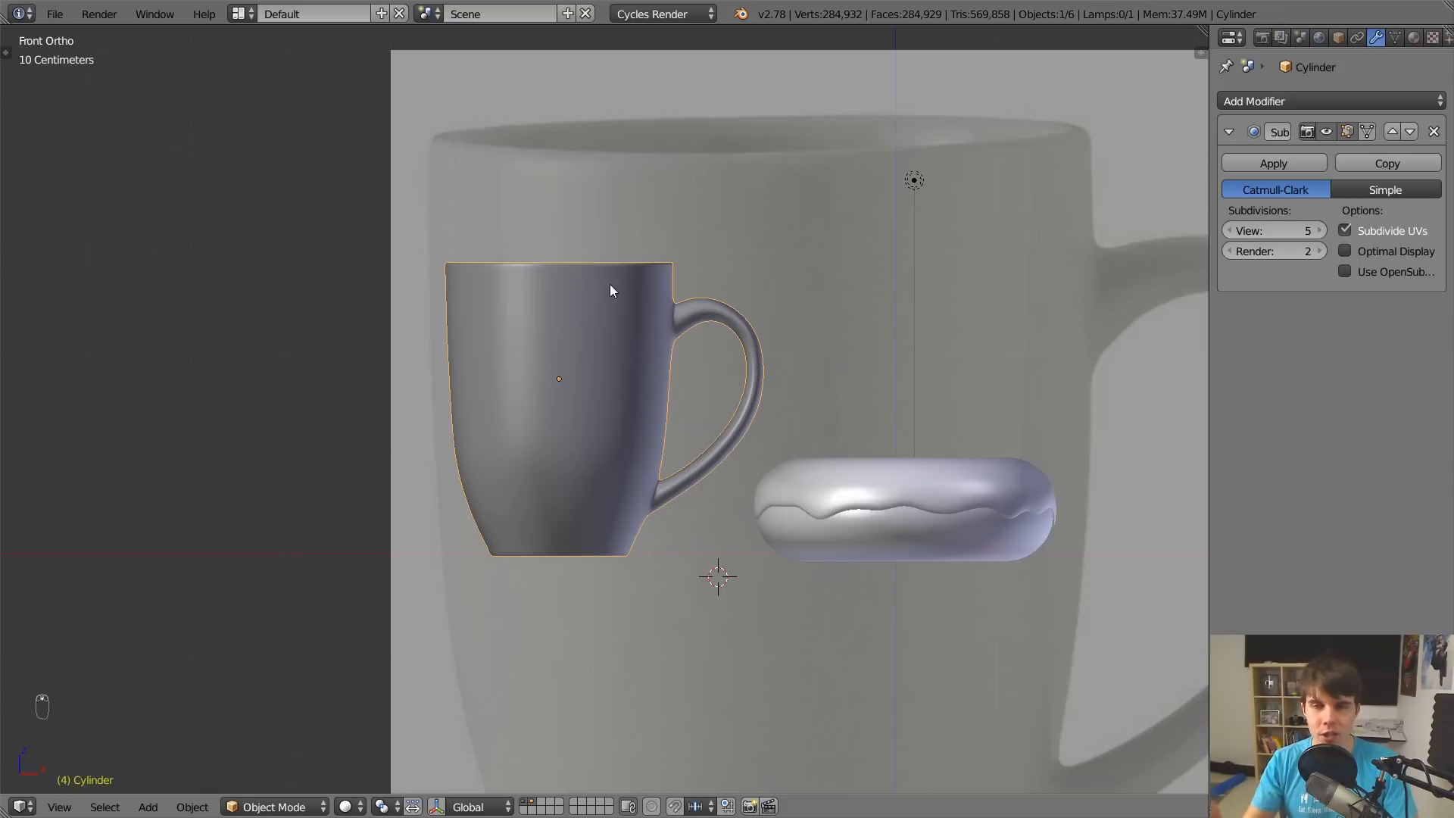
scroll(612, 290, "up", 1)
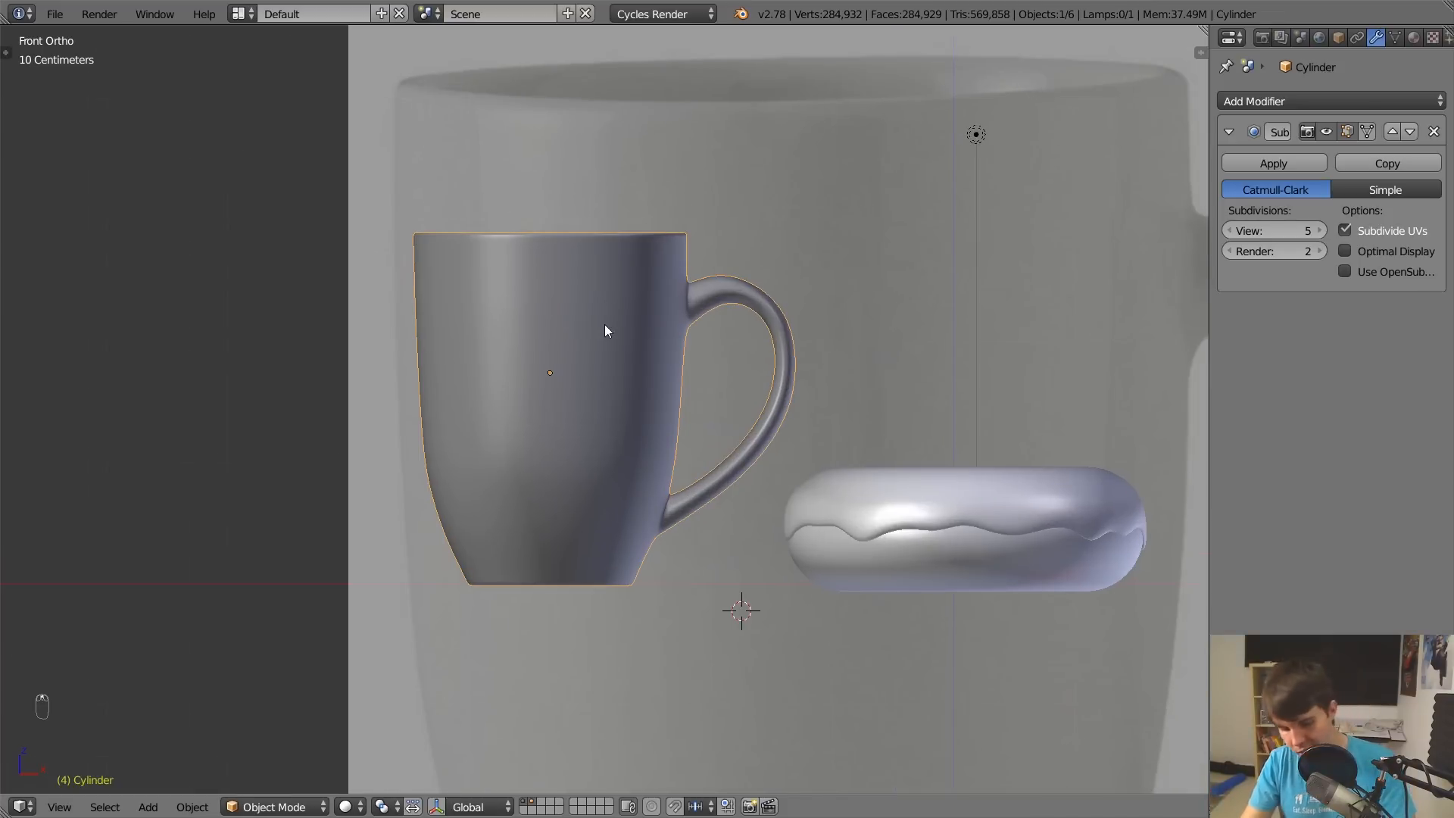
Hide the mug's background reference image and frame the mug from an angled view.
key("n")
scroll(904, 445, "down", 4)
scroll(1075, 503, "down", 15)
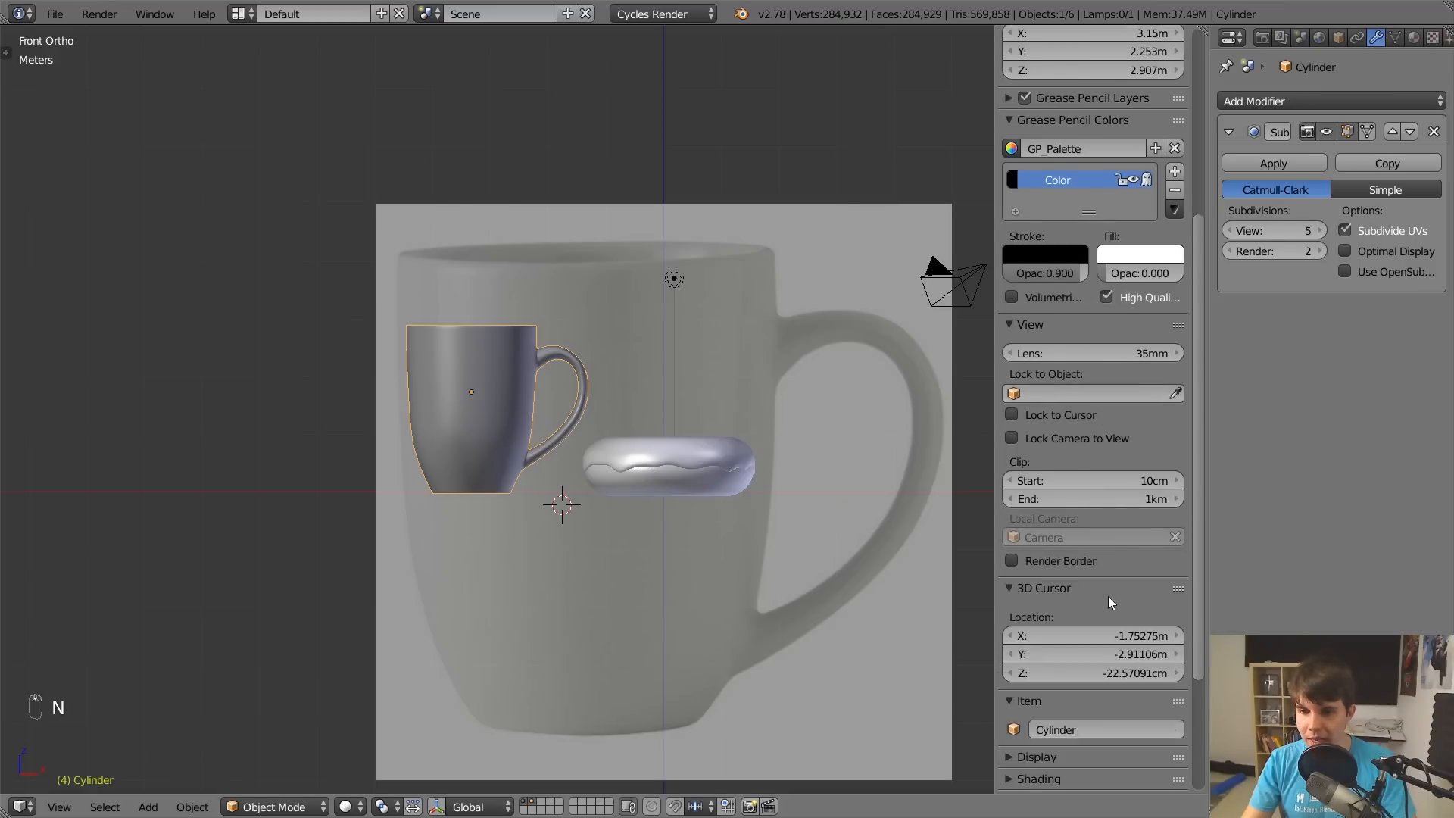
left_click(1018, 642)
key("n")
scroll(754, 508, "up", 5)
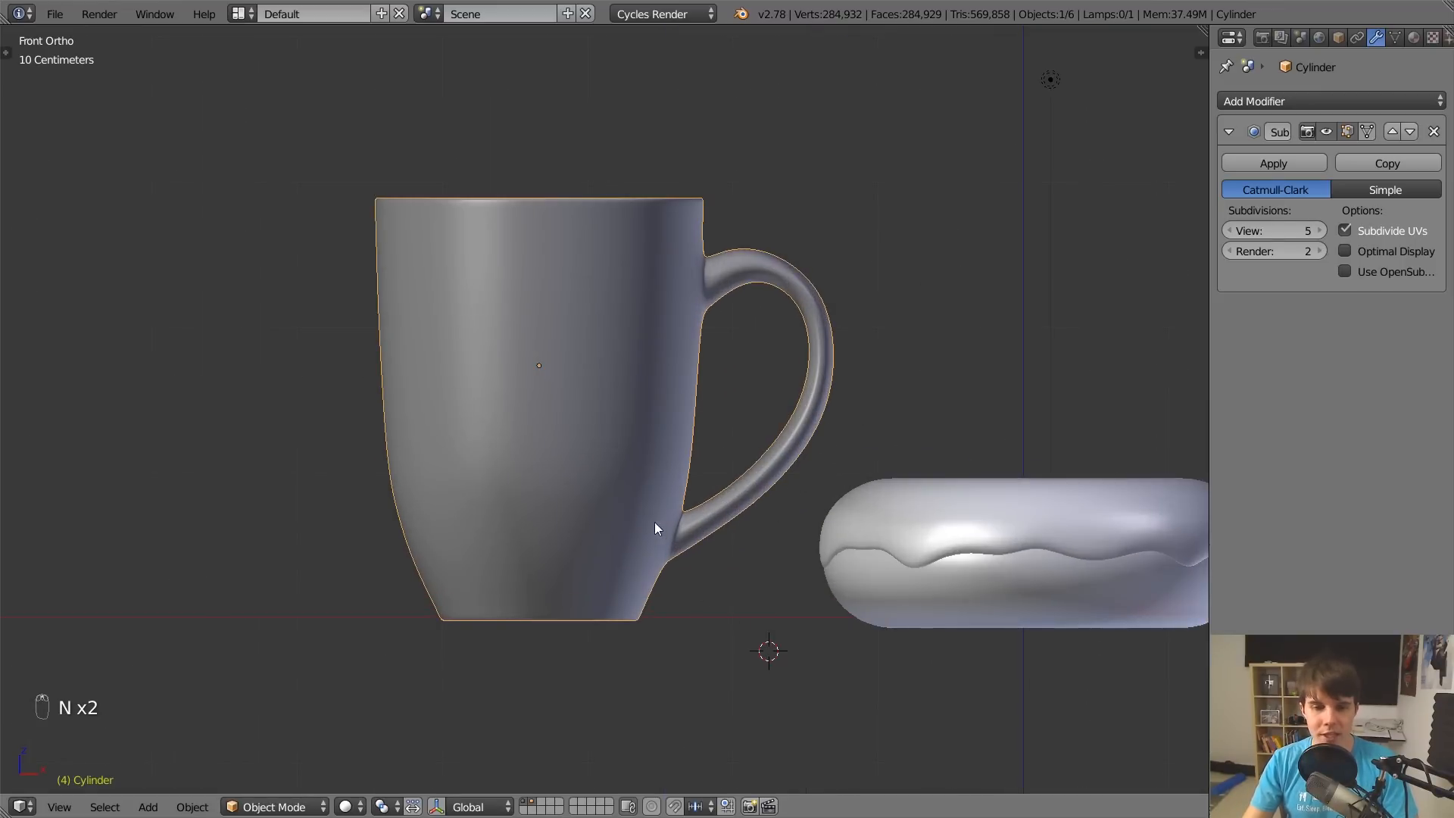
middle_click_drag(655, 528, 623, 530)
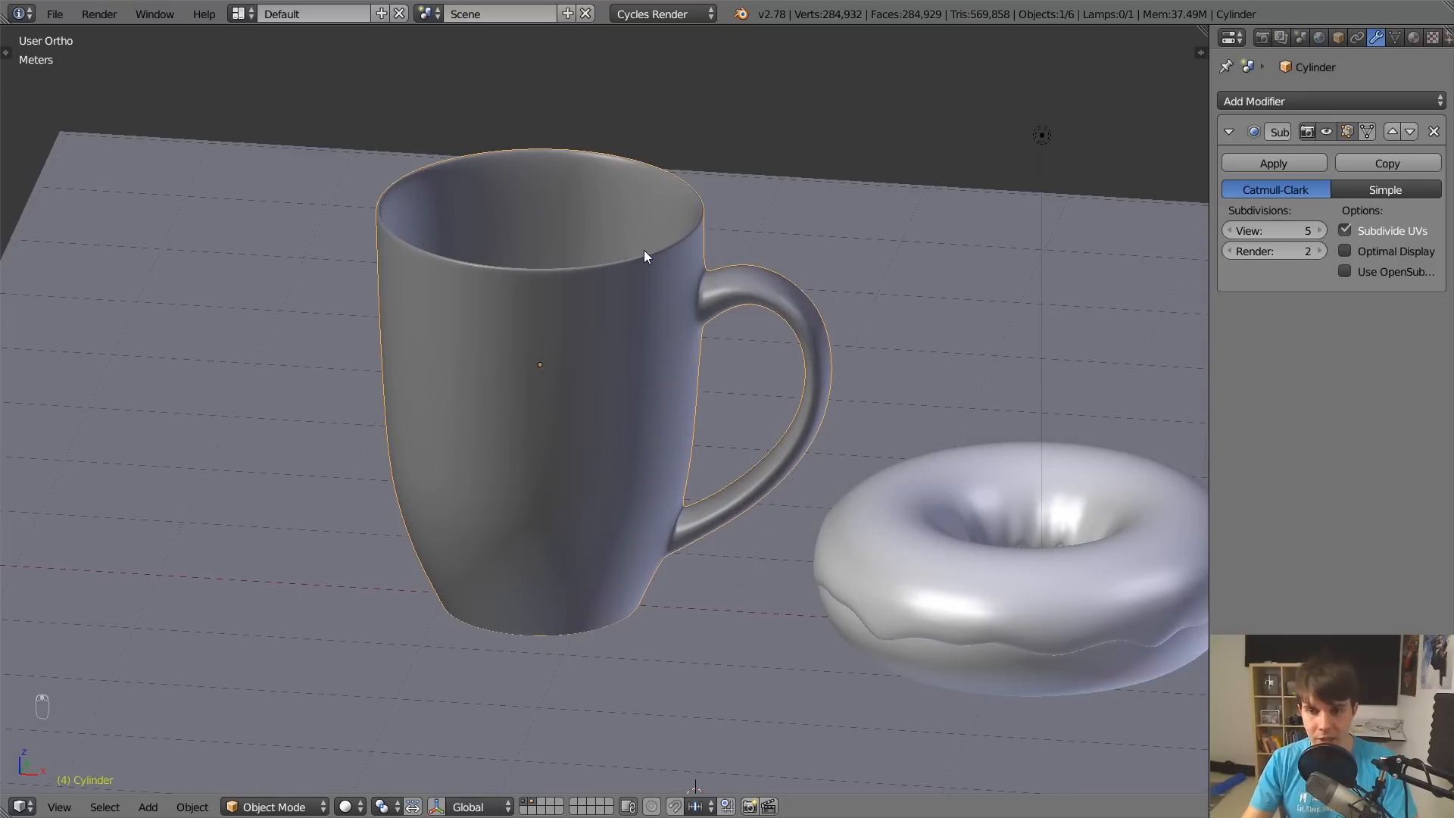
Fracture the mug with Cell Fracture, using a point source limit of 200 and a recursion of 1.
key("space")
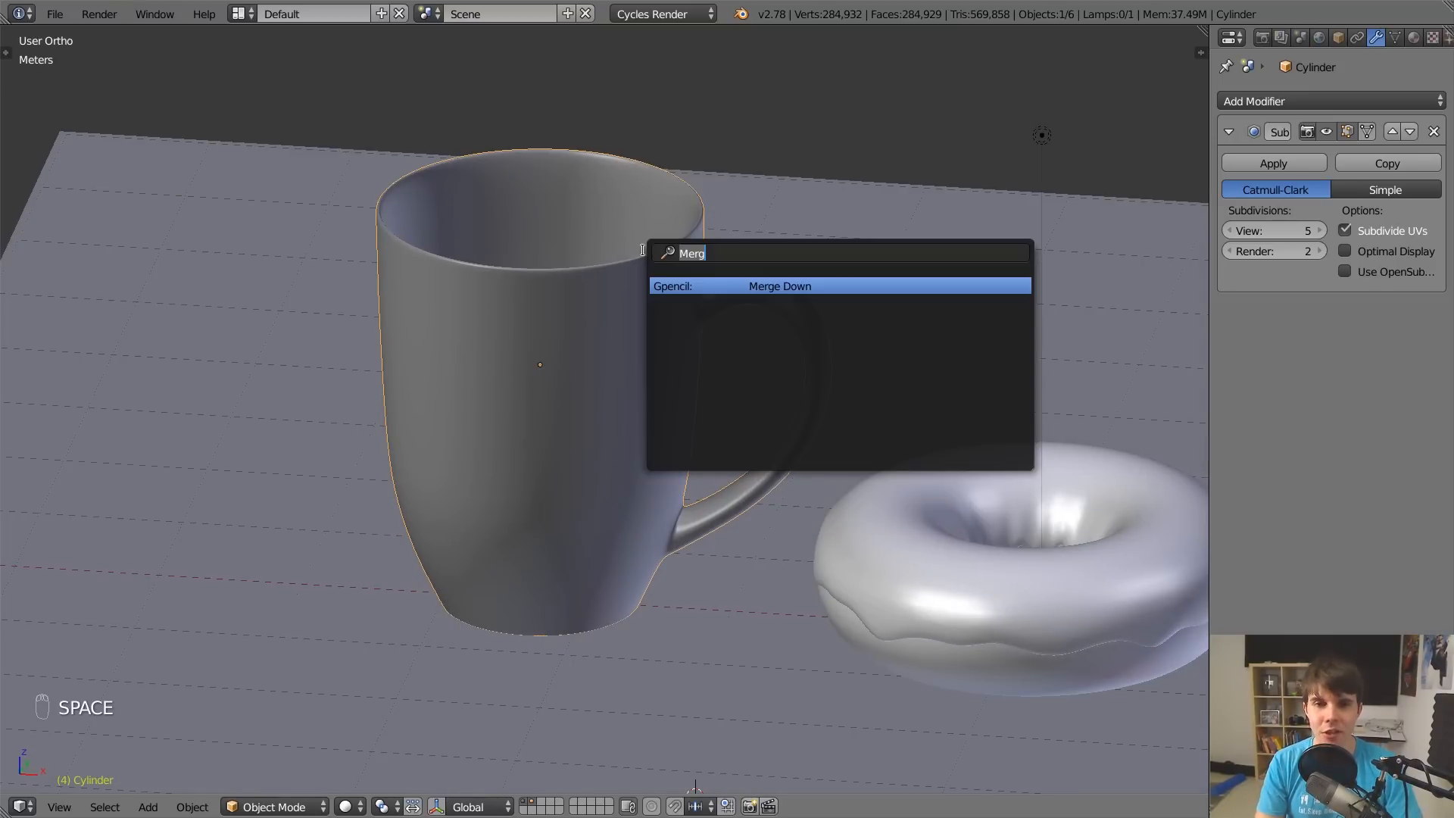
type("frac")
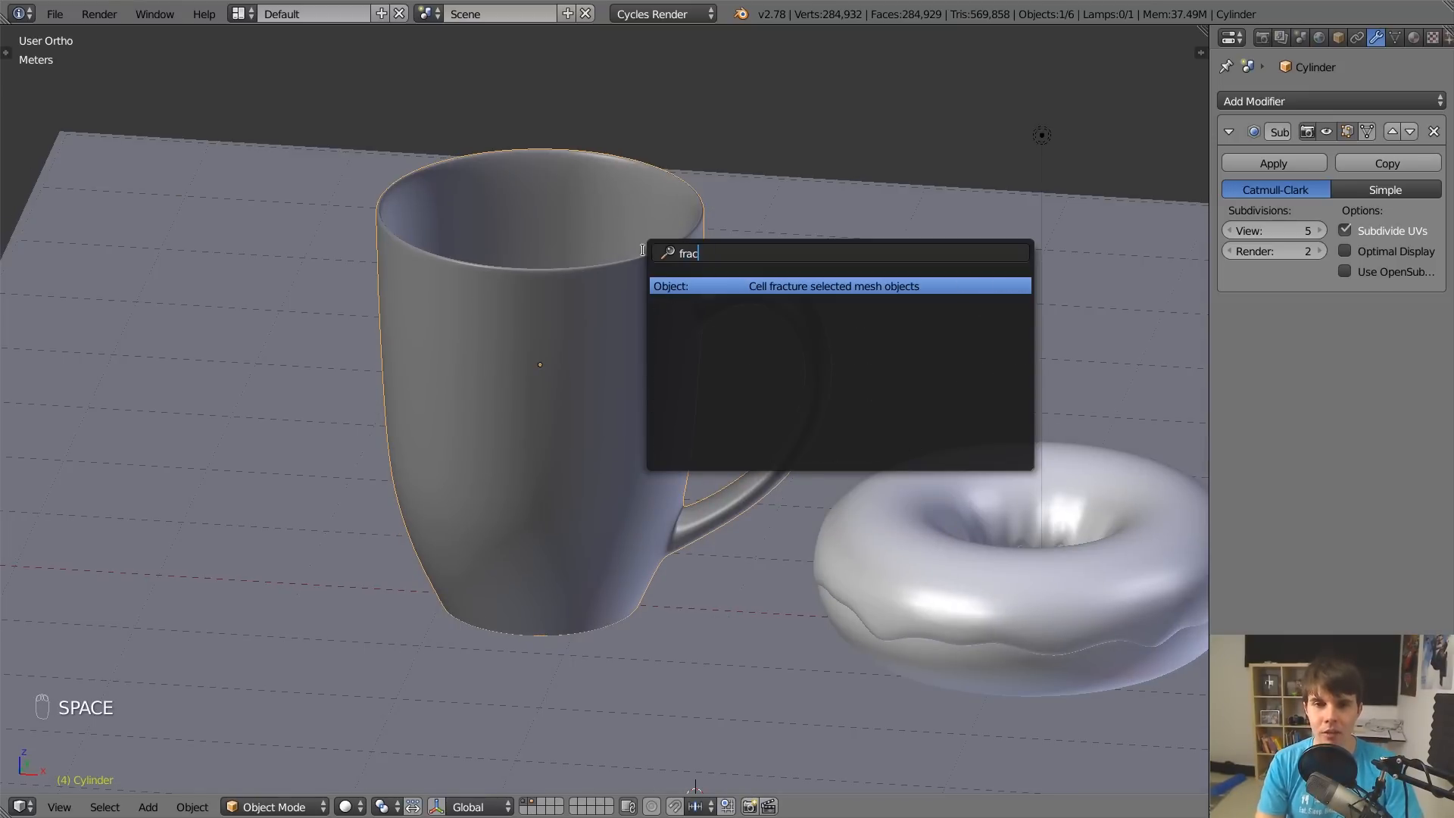
left_click(795, 285)
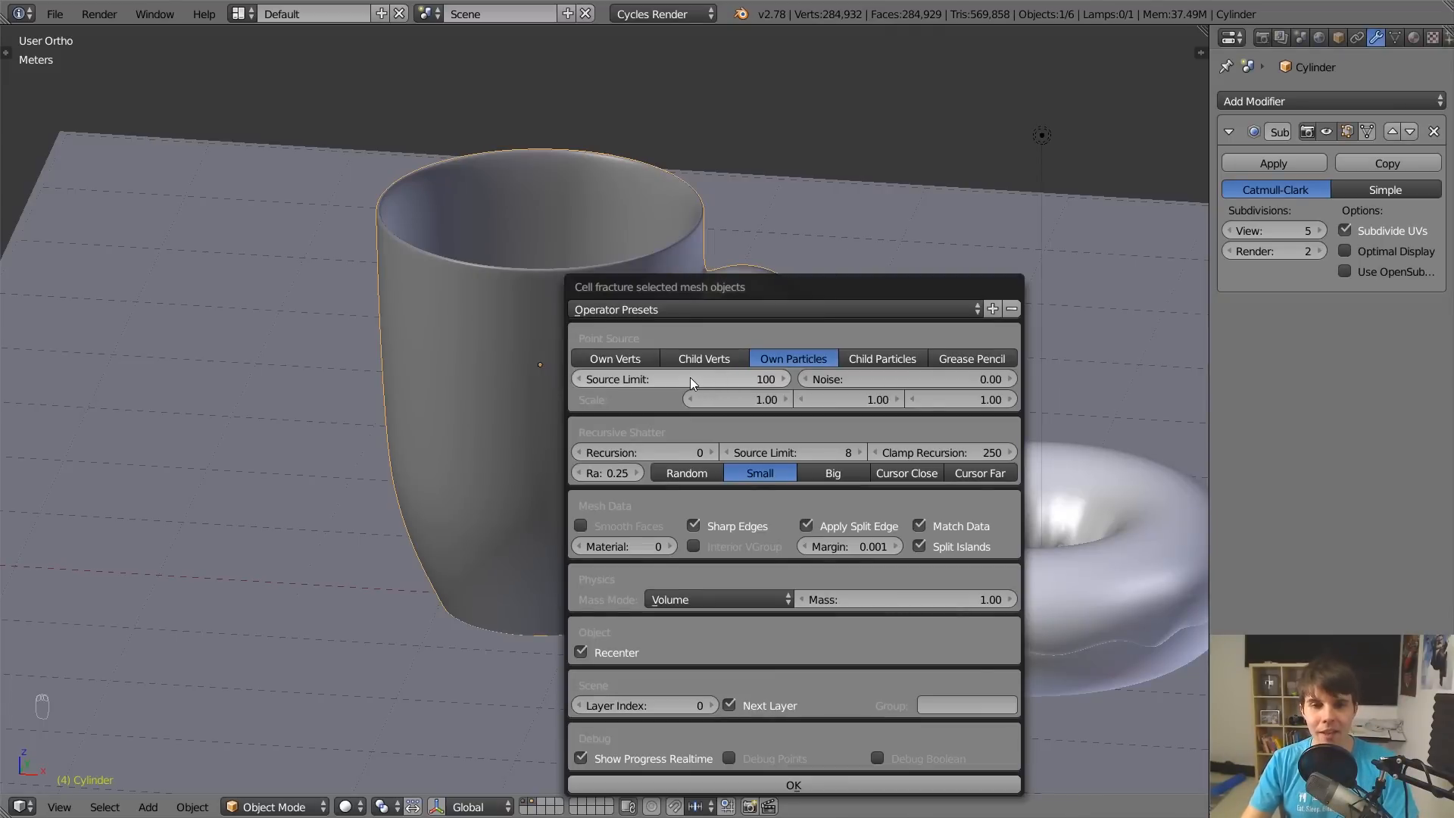
left_click_drag(690, 378, 791, 378)
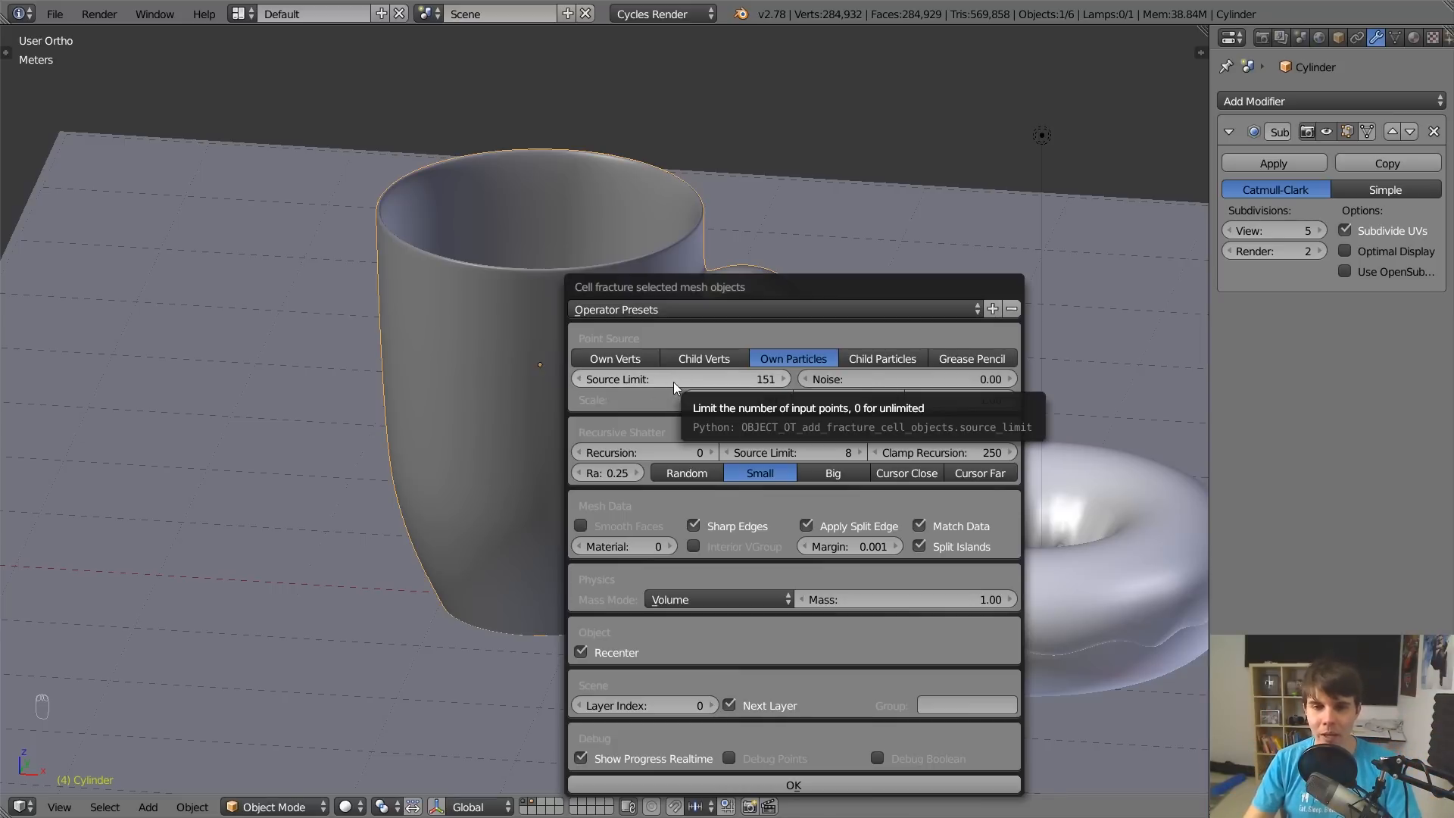
left_click_drag(672, 382, 692, 382)
left_click(672, 381)
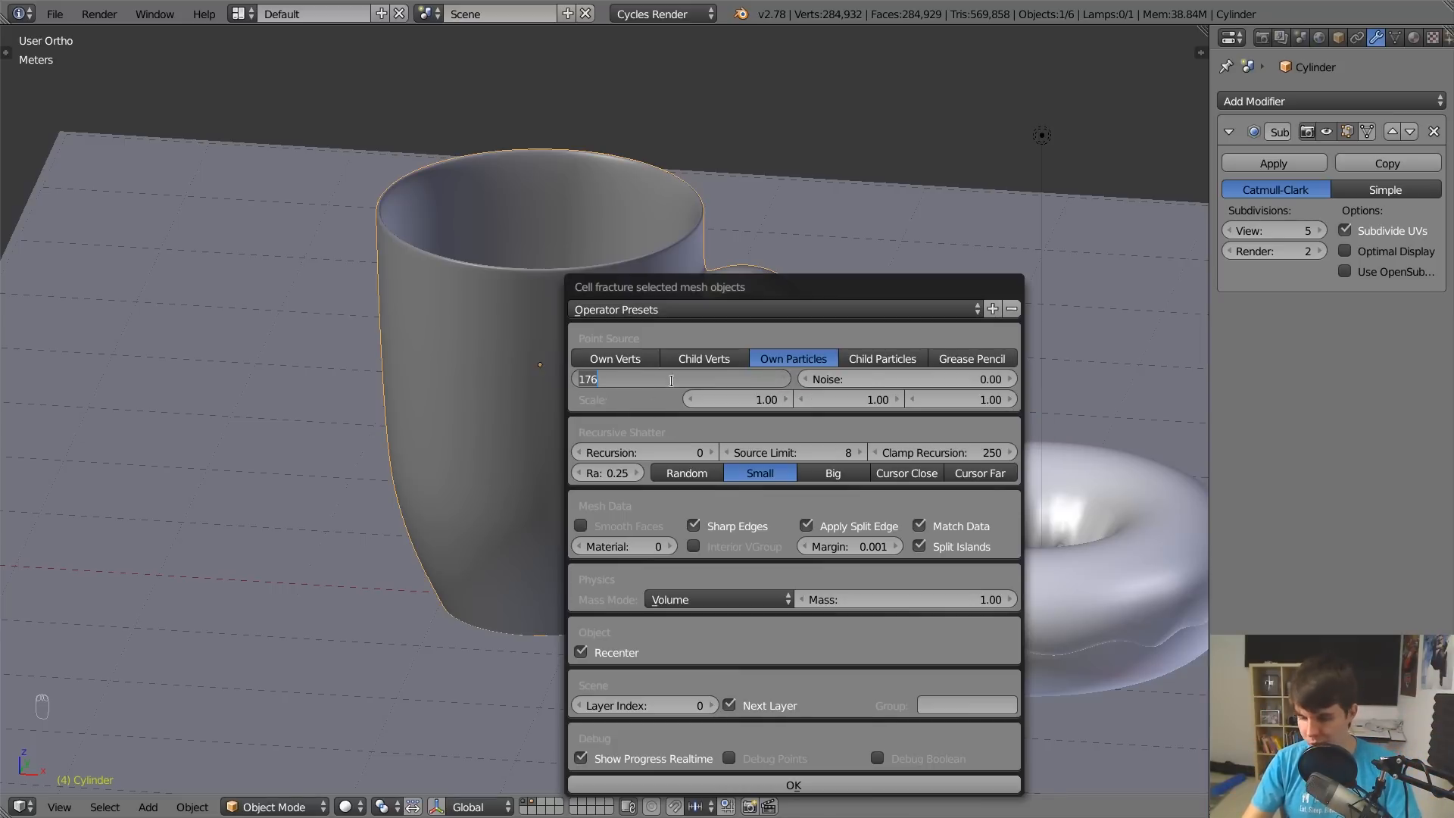
type("200")
key("Return")
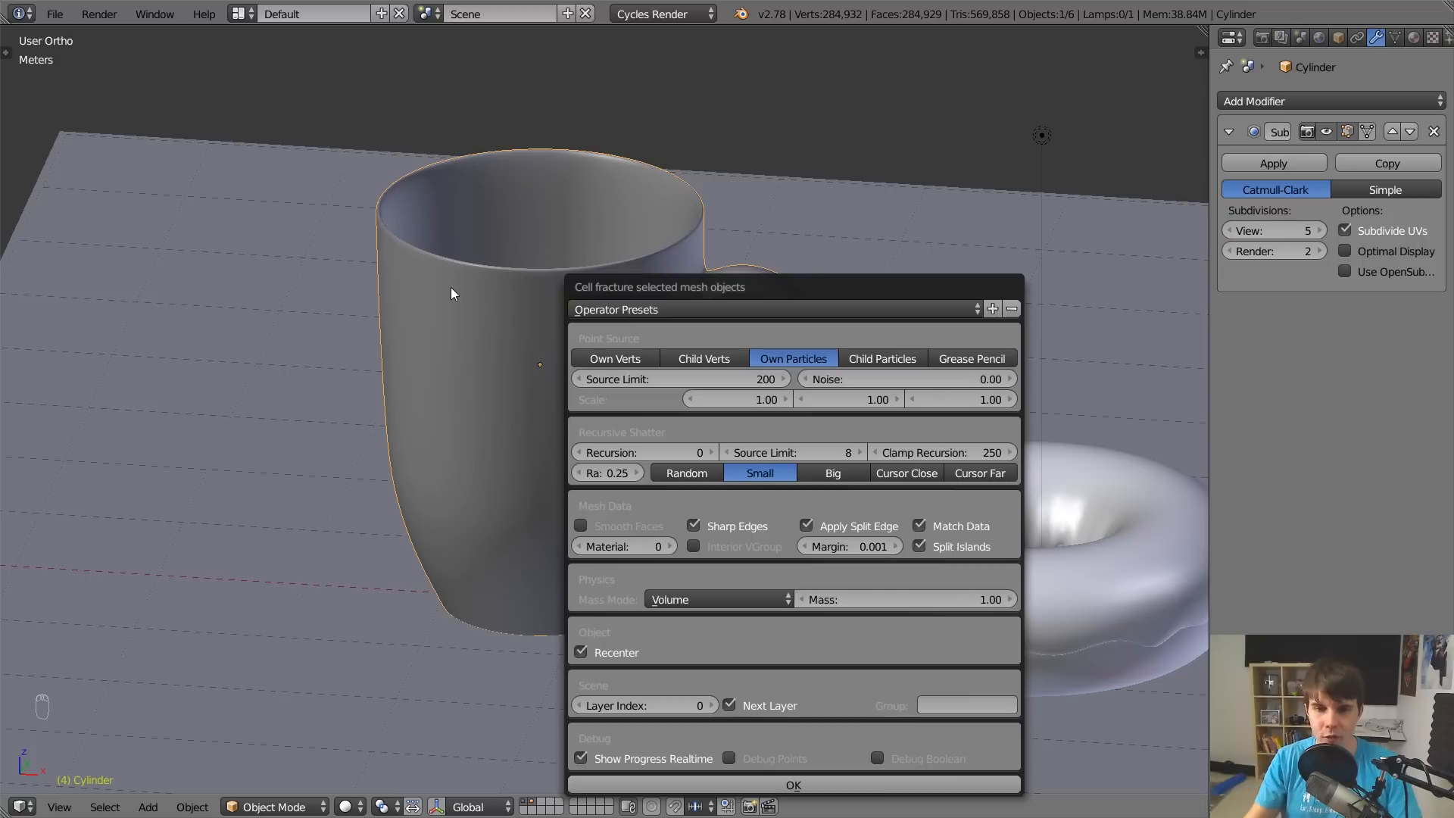
left_click(709, 453)
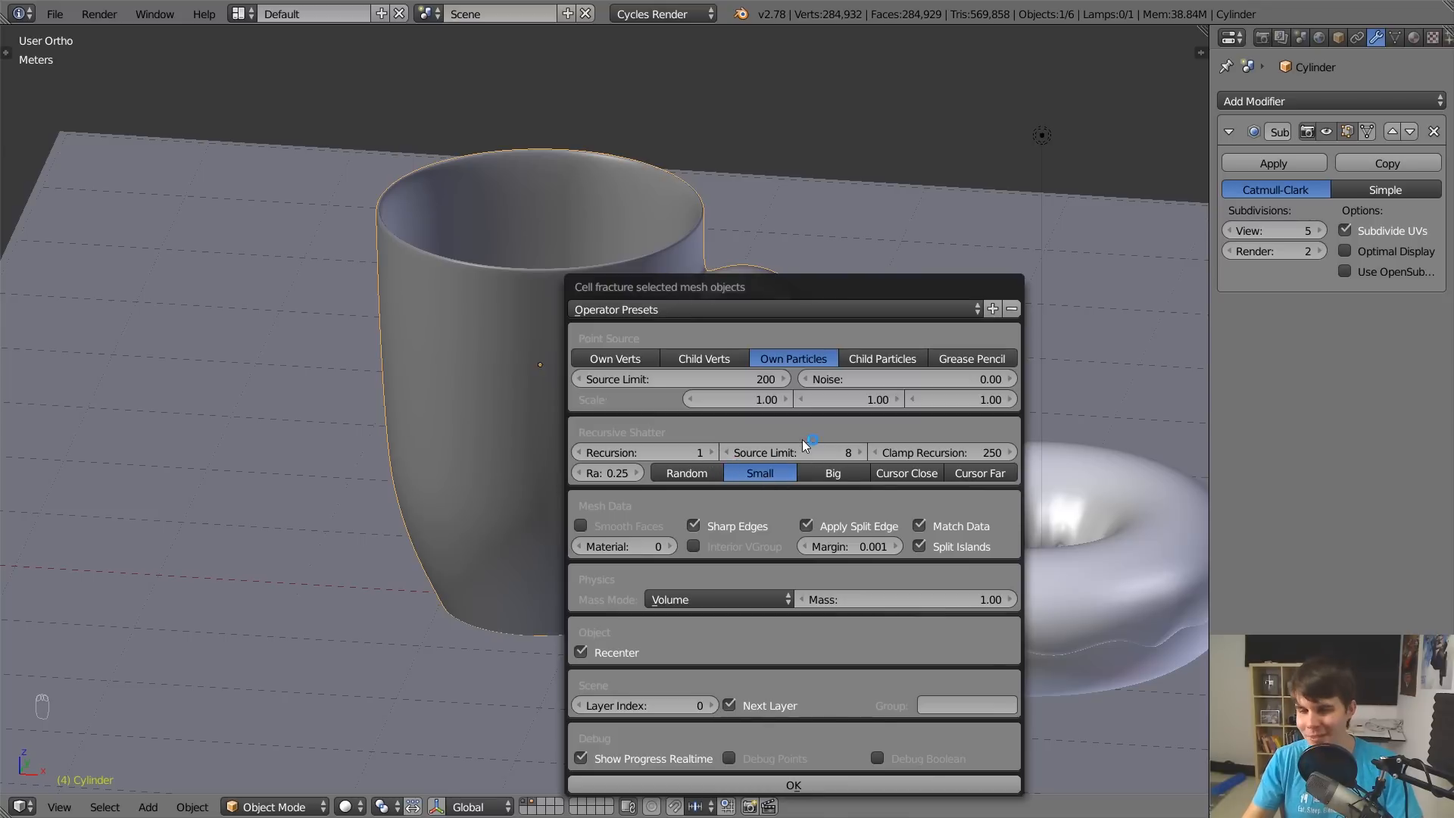
left_click(775, 780)
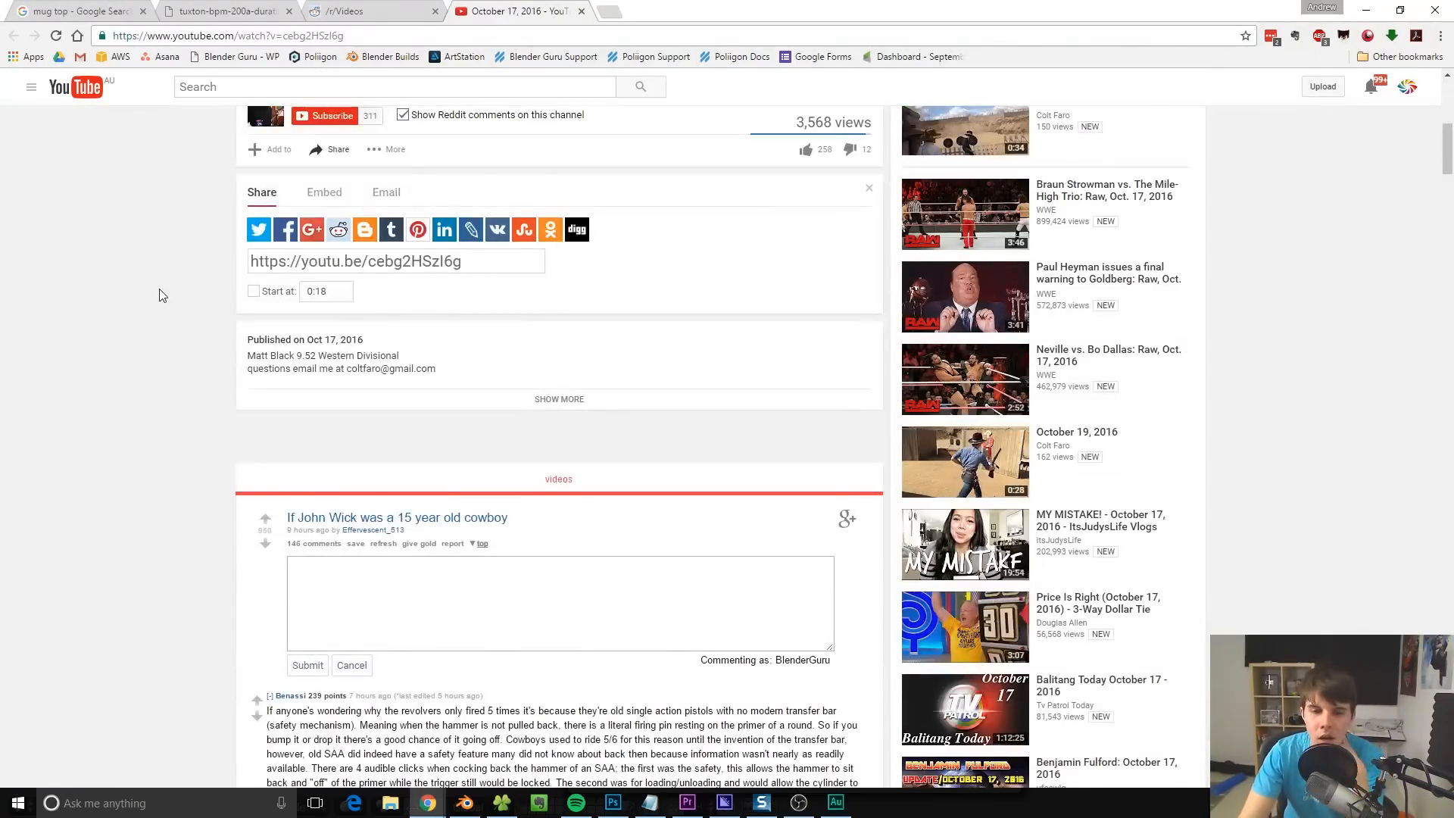
scroll(159, 296, "down", 1)
scroll(178, 617, "down", 2)
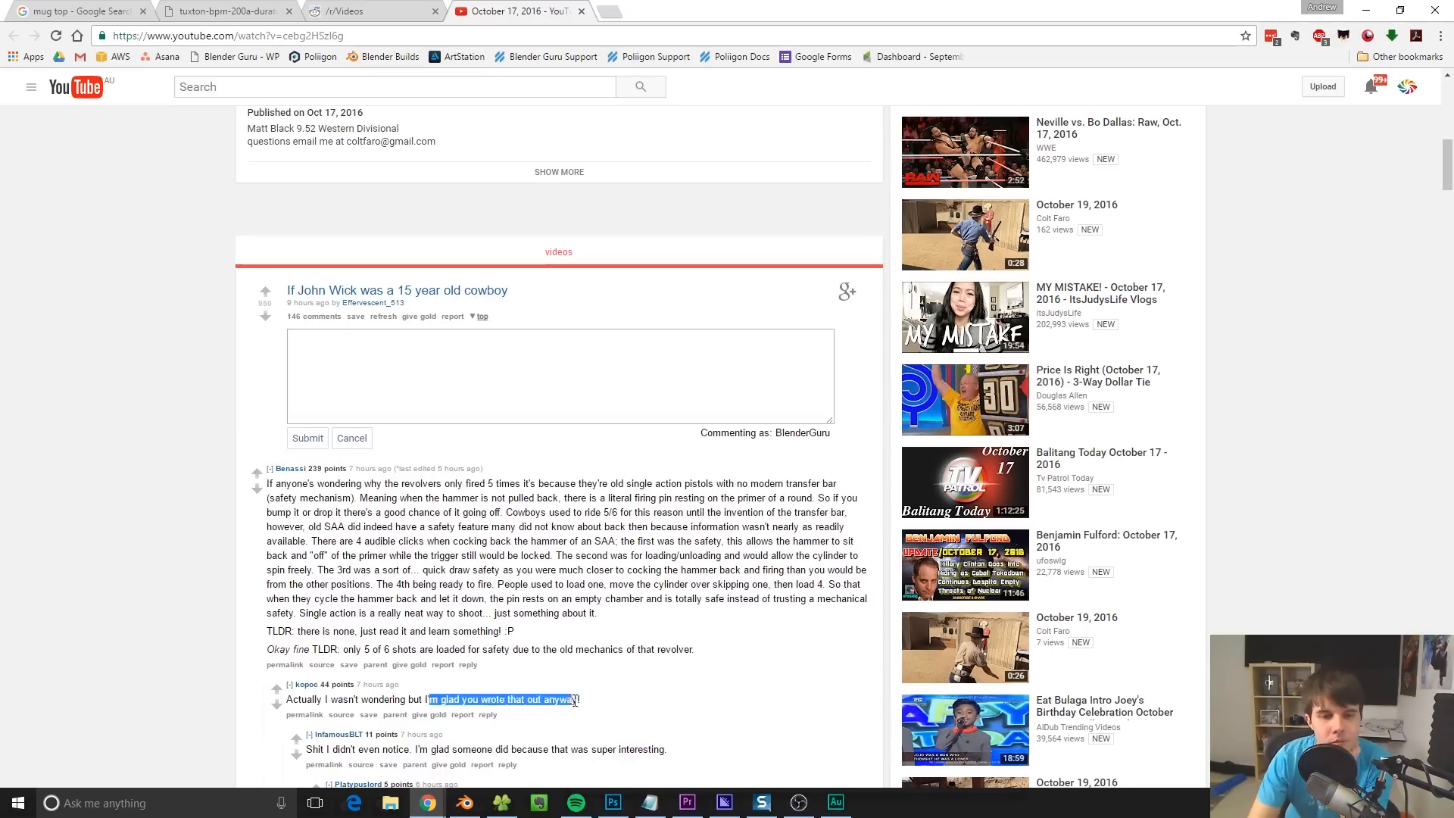
left_click(271, 469)
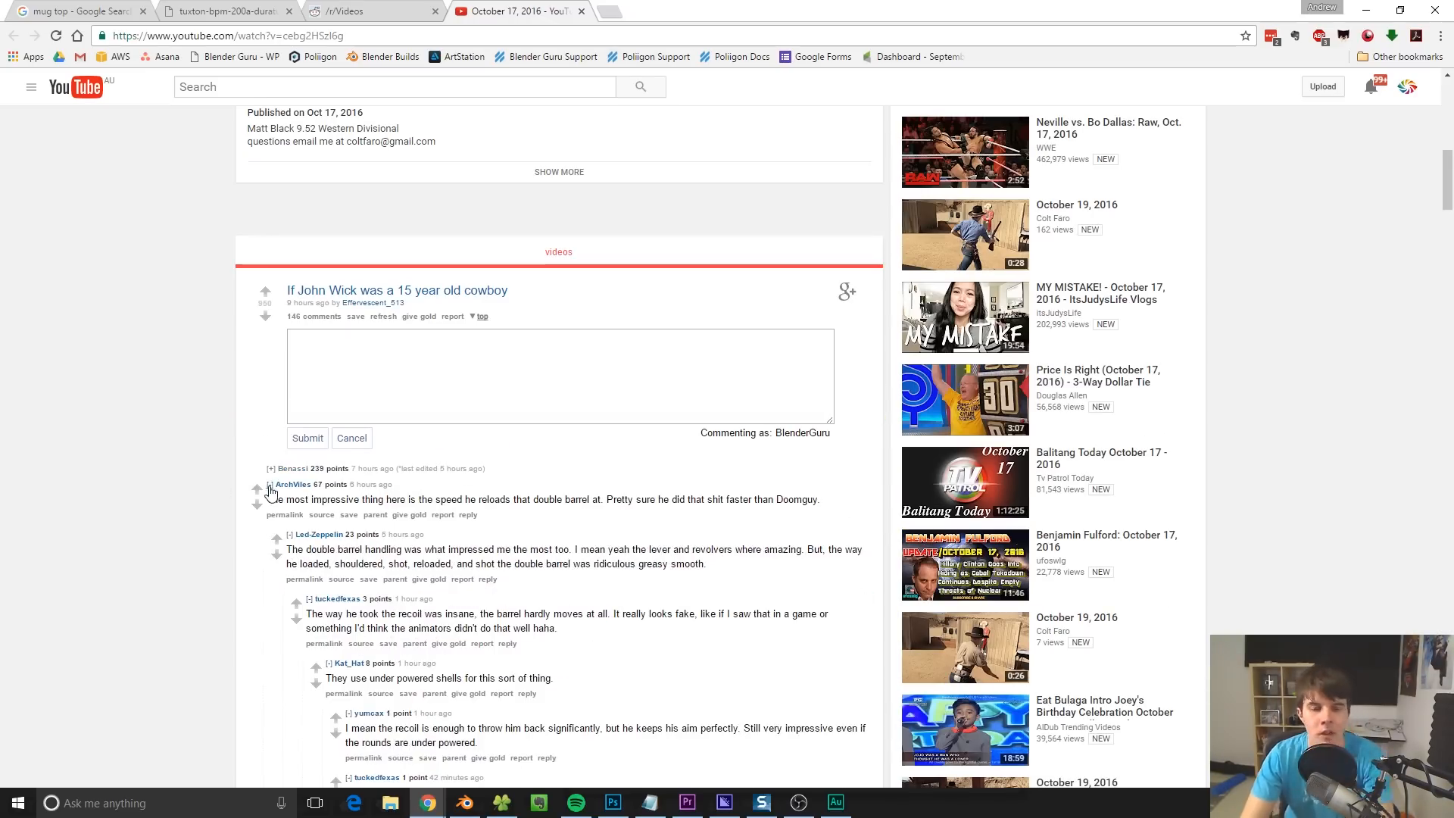
left_click(270, 484)
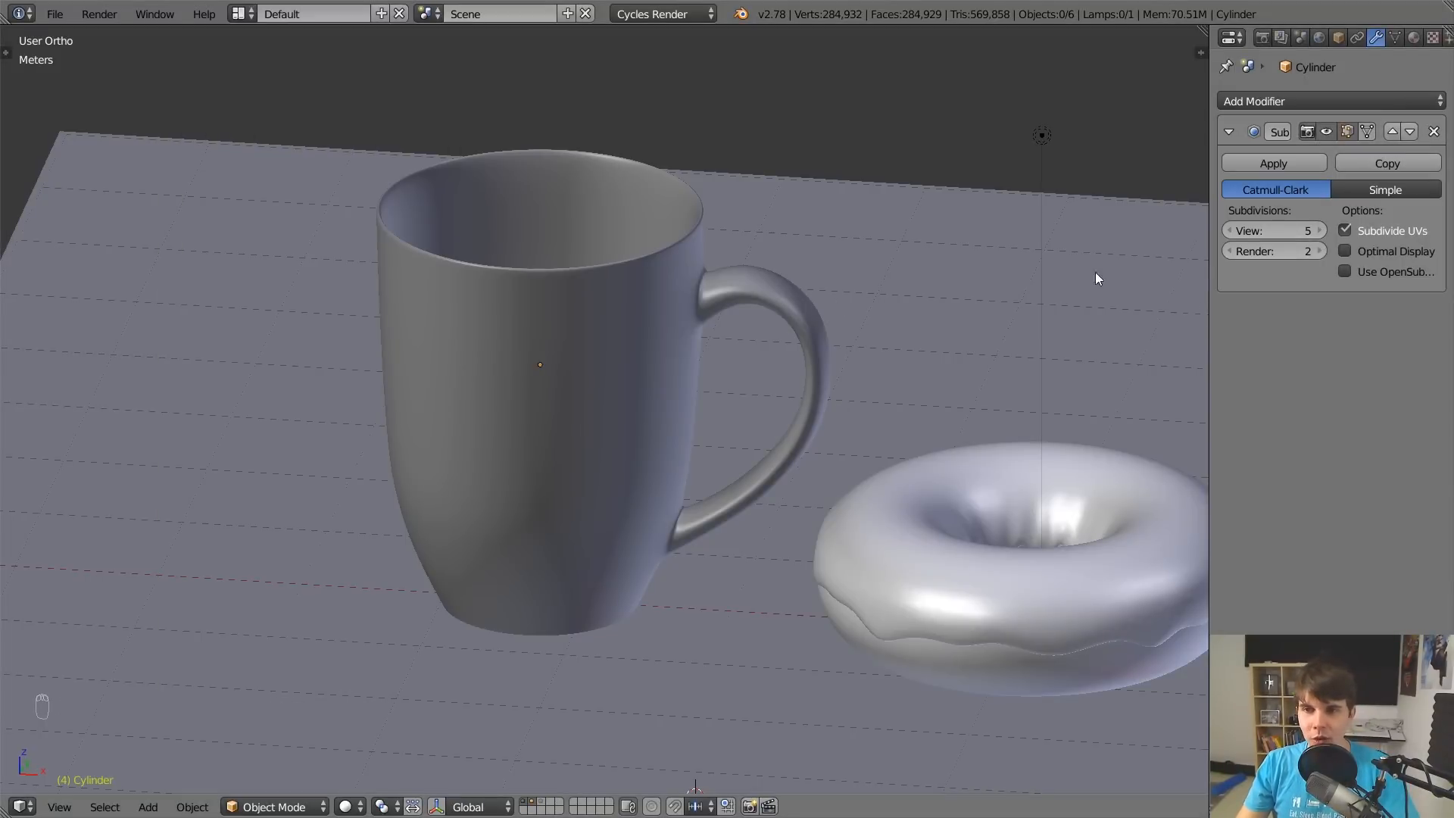
Set the mug's Subdivision Surface view level to 2.
left_click(1229, 230)
left_click(1229, 230)
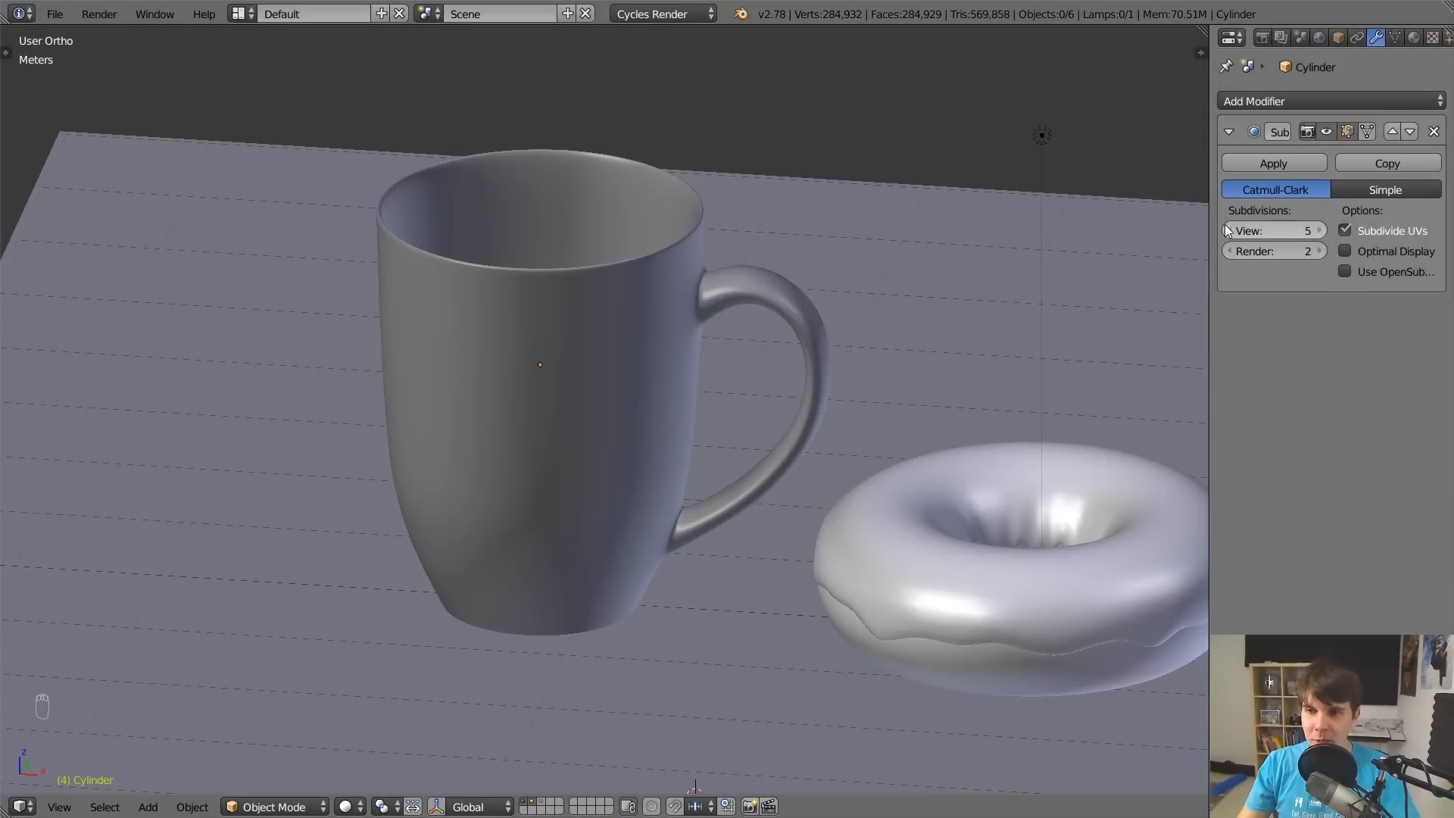
left_click(1228, 230)
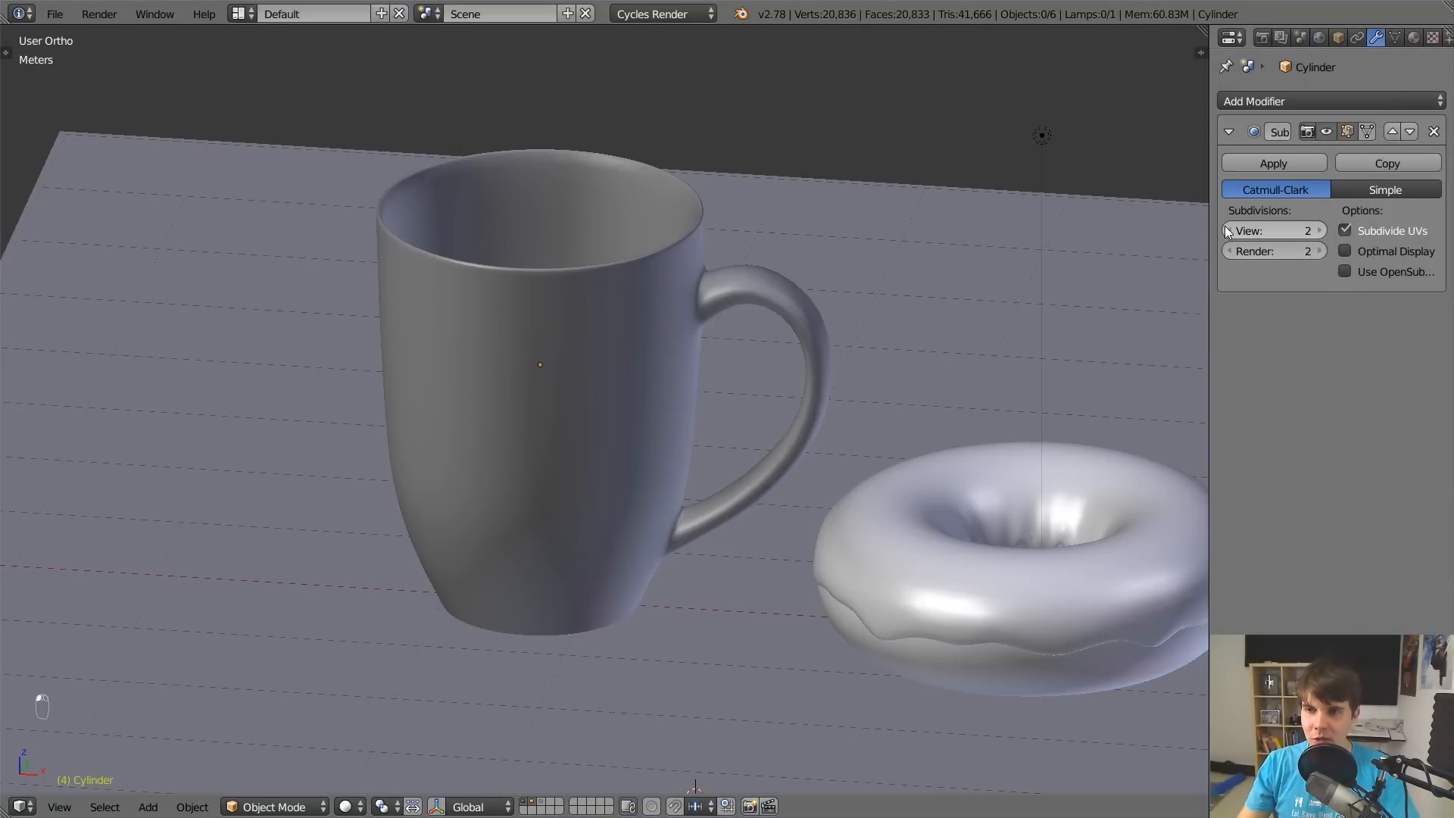
Show the layer holding the fractured mug and select shards on its outer wall to examine the cracks.
left_click(544, 807)
right_click(603, 309)
scroll(595, 312, "up", 3)
middle_click_drag(515, 312, 635, 300)
scroll(559, 312, "down", 1)
right_click(474, 325)
middle_click_drag(474, 324, 649, 341)
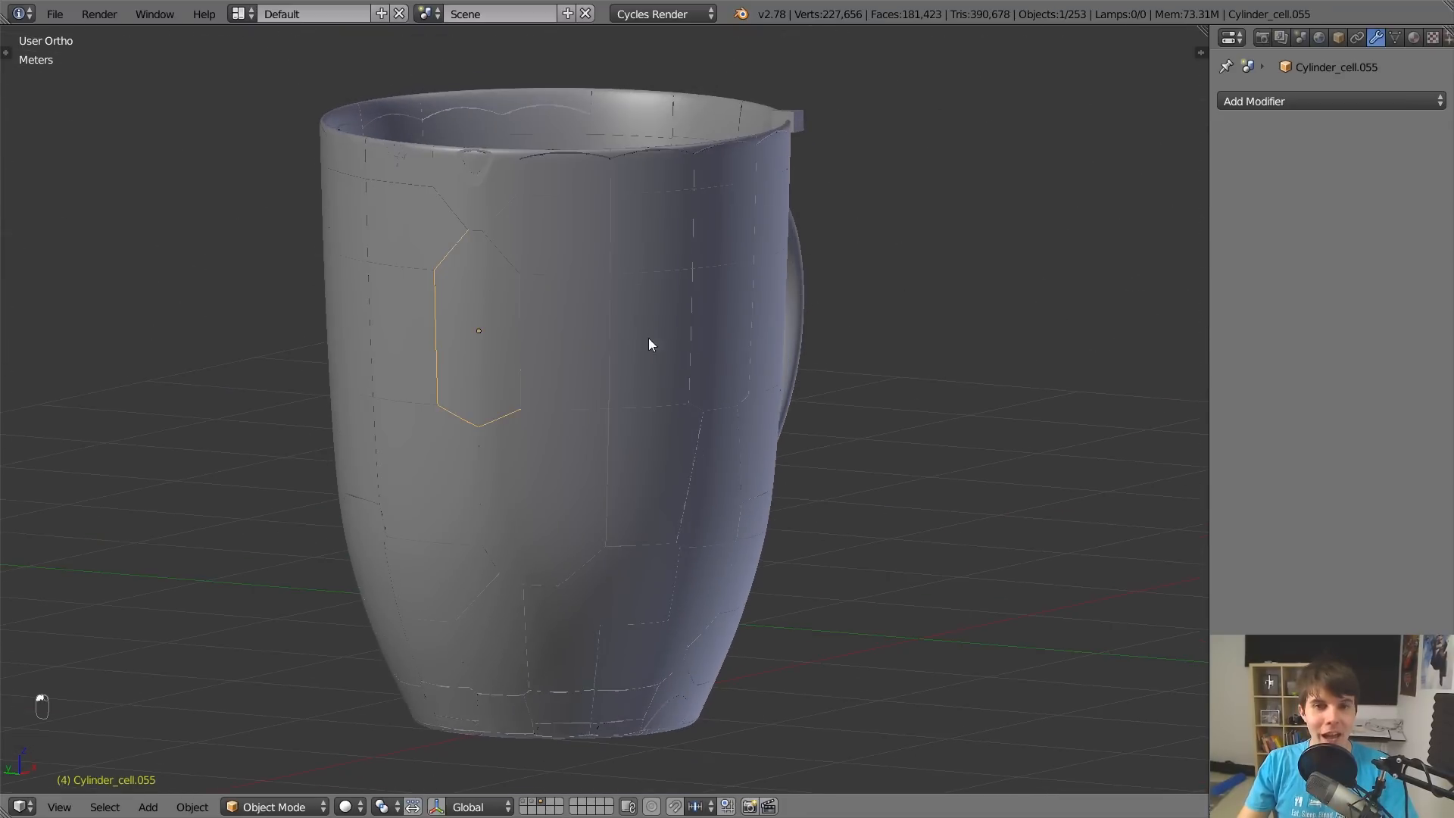
Compare the original mug with the fractured copy in wireframe, and return the fractured copy to solid shading.
left_click(543, 807)
key("z")
right_click(598, 525)
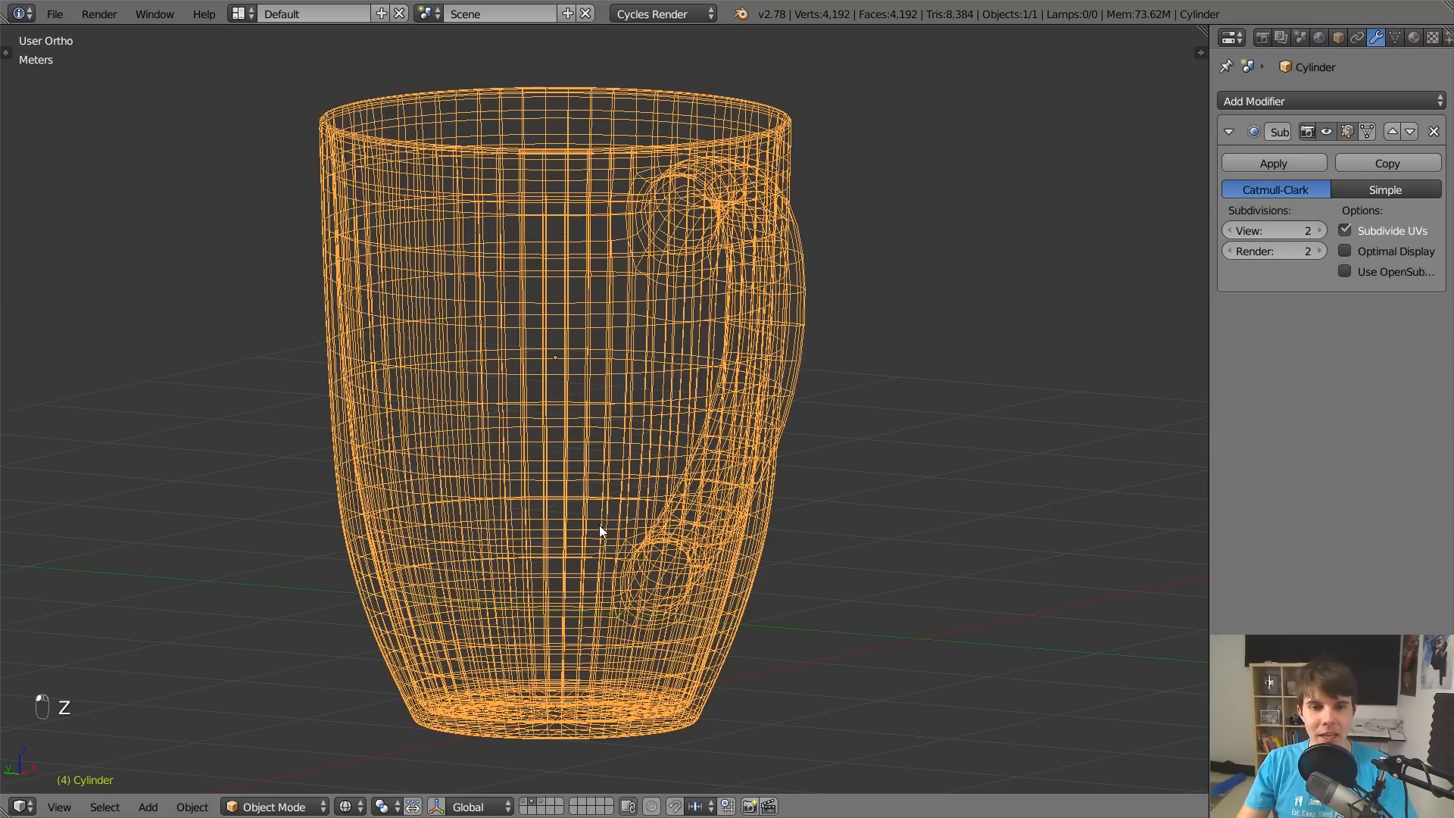
left_click(545, 803)
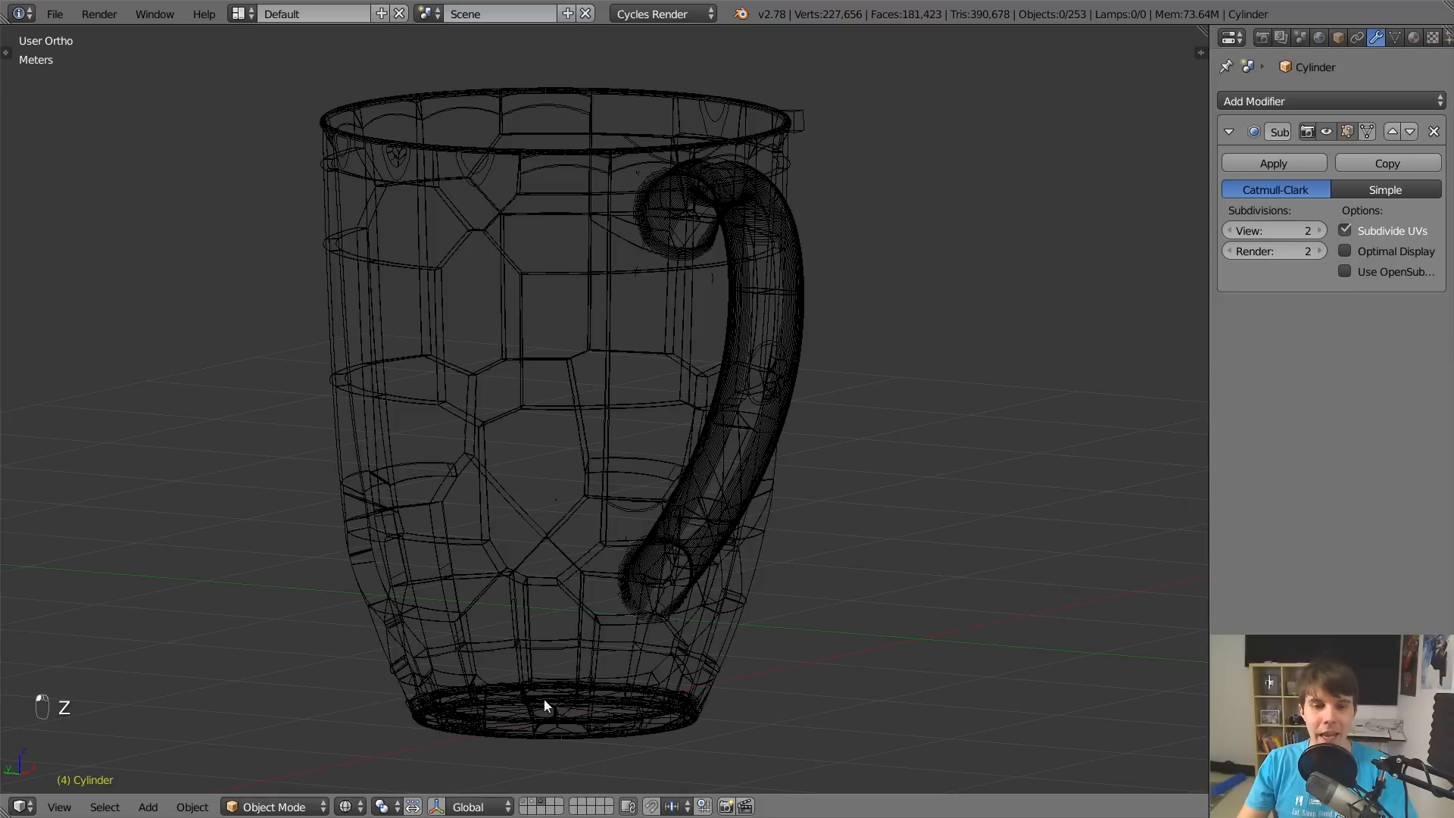
key("z")
Examine a wall shard and a shard near the top of the handle in wireframe.
right_click(591, 286)
mouse_move(591, 286)
middle_mouse_down()
mouse_move(536, 327)
mouse_move(450, 347)
middle_mouse_up()
key("z")
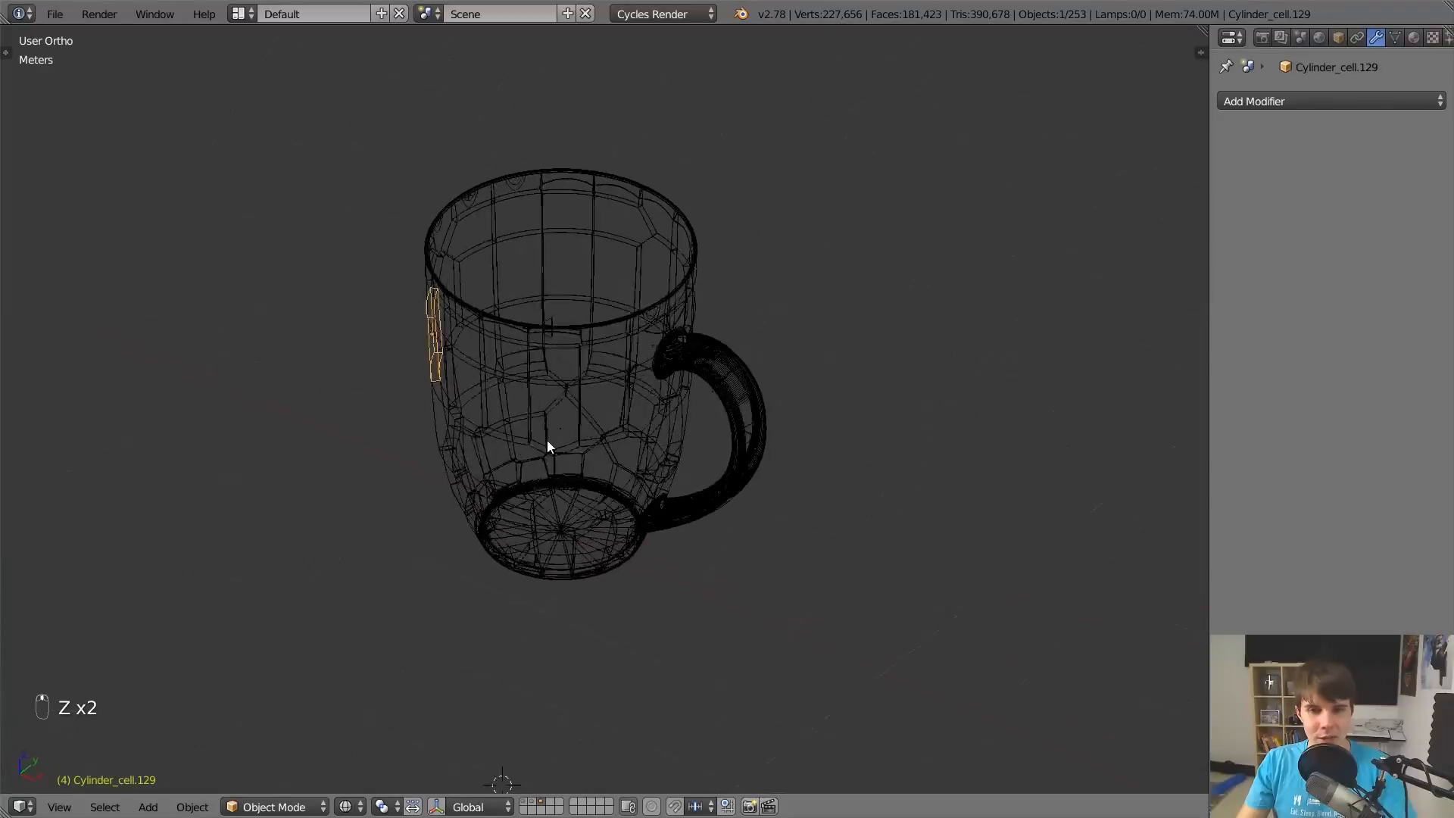
scroll(547, 438, "up", 5)
scroll(710, 341, "up", 2)
right_click(725, 266)
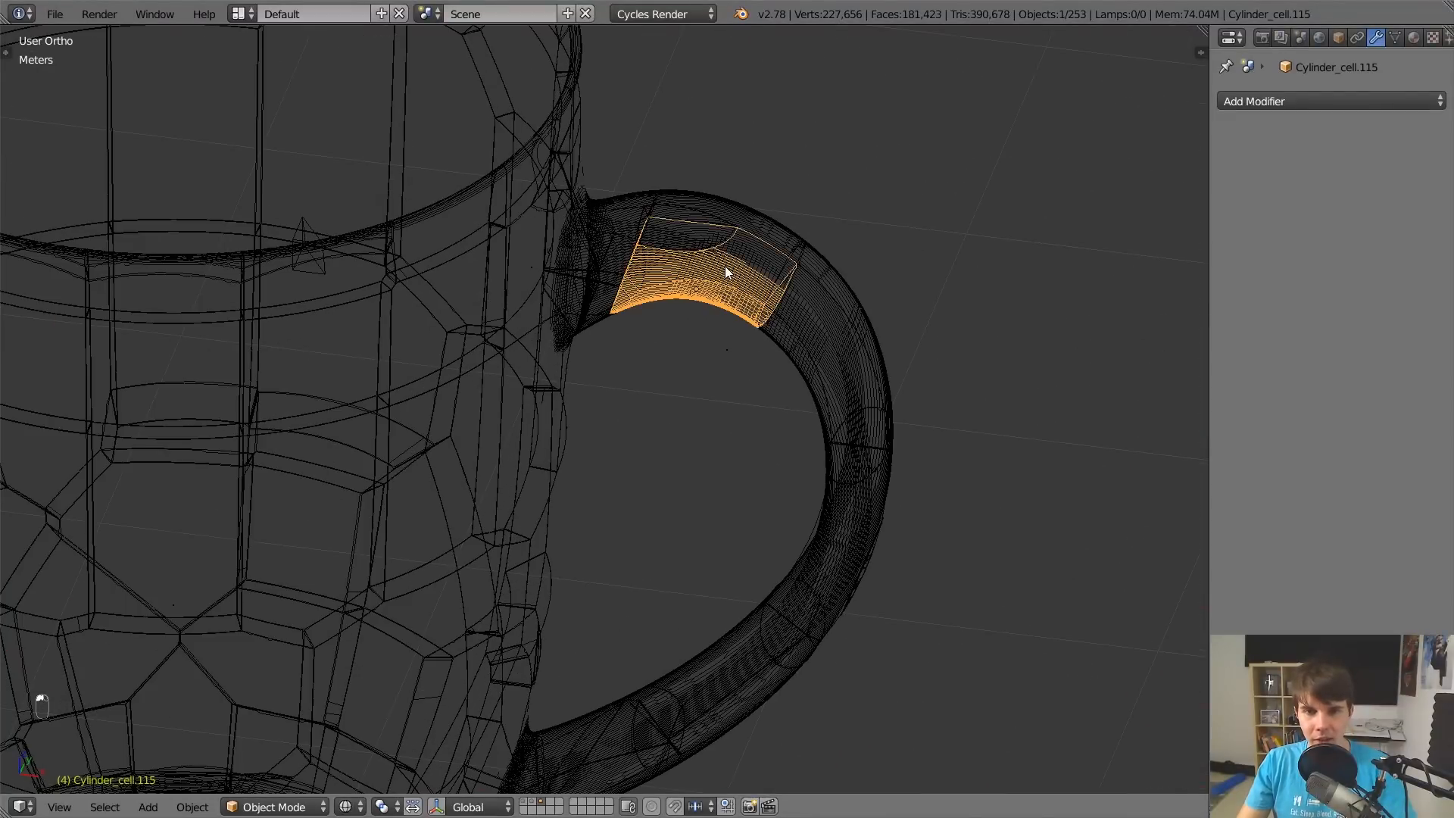
key("z")
Examine the shards of the mug's body in wireframe and in solid shading.
scroll(606, 379, "down", 4)
scroll(547, 387, "up", 1)
mouse_move(380, 417)
middle_mouse_down("shift")
mouse_move(547, 387)
mouse_move(652, 342)
middle_mouse_up("shift")
key("z")
right_click(436, 376)
middle_click_drag(455, 384, 439, 379)
key("z")
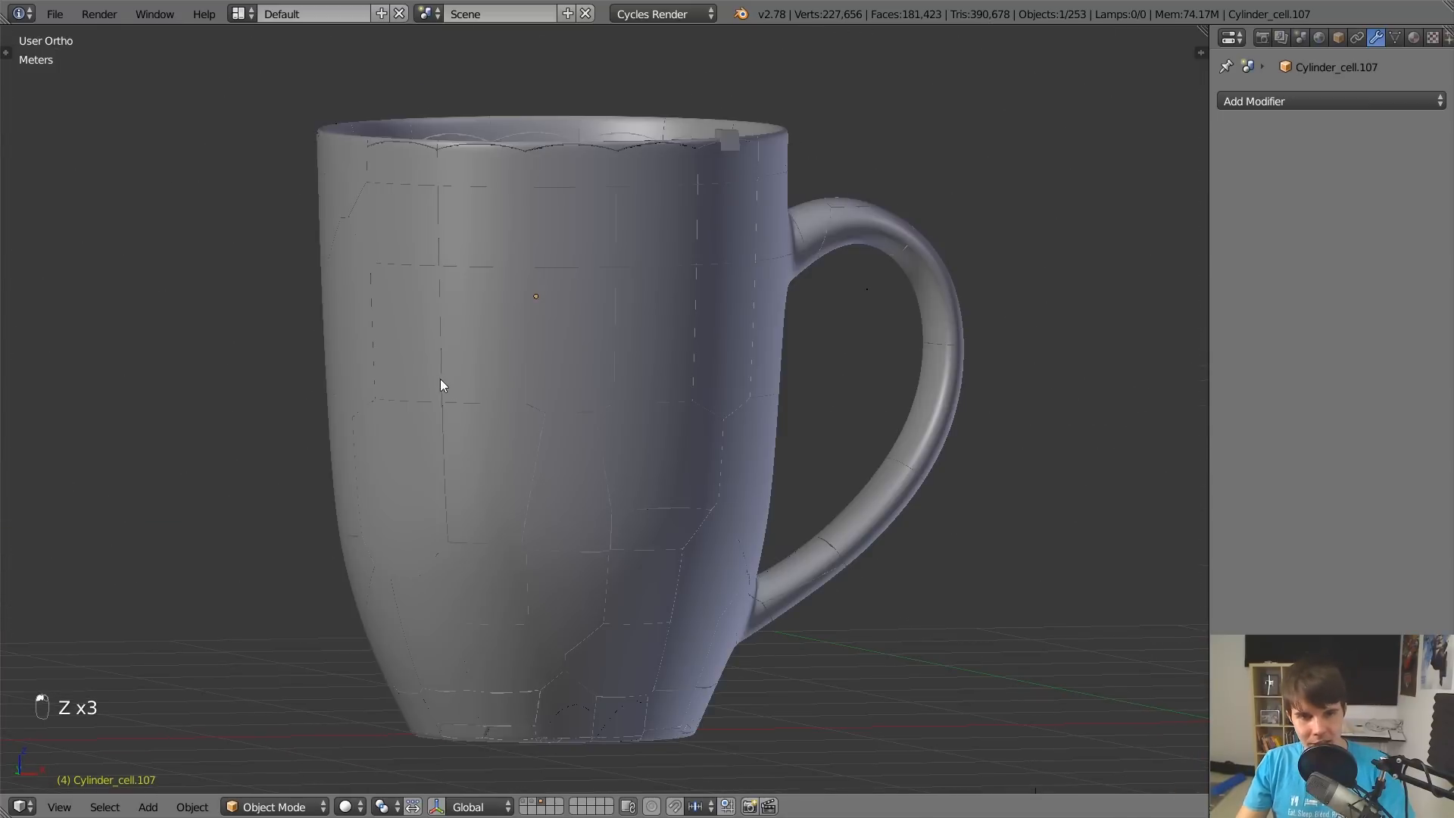
Enable proportional editing and try to pull an upper wall shard outward with its neighbours at an influence size of 1.21.
key("o")
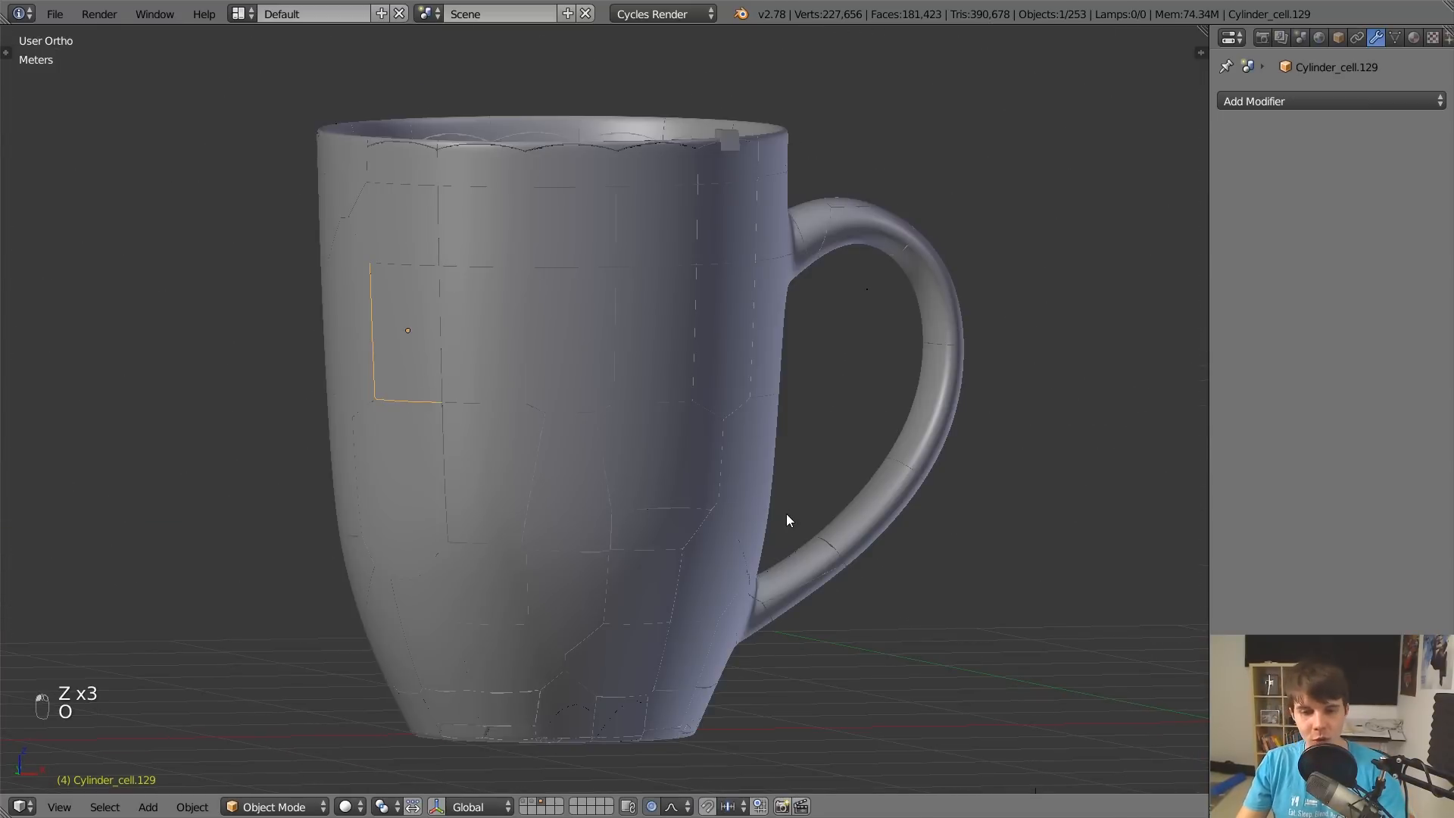
middle_click_drag(625, 653, 658, 385)
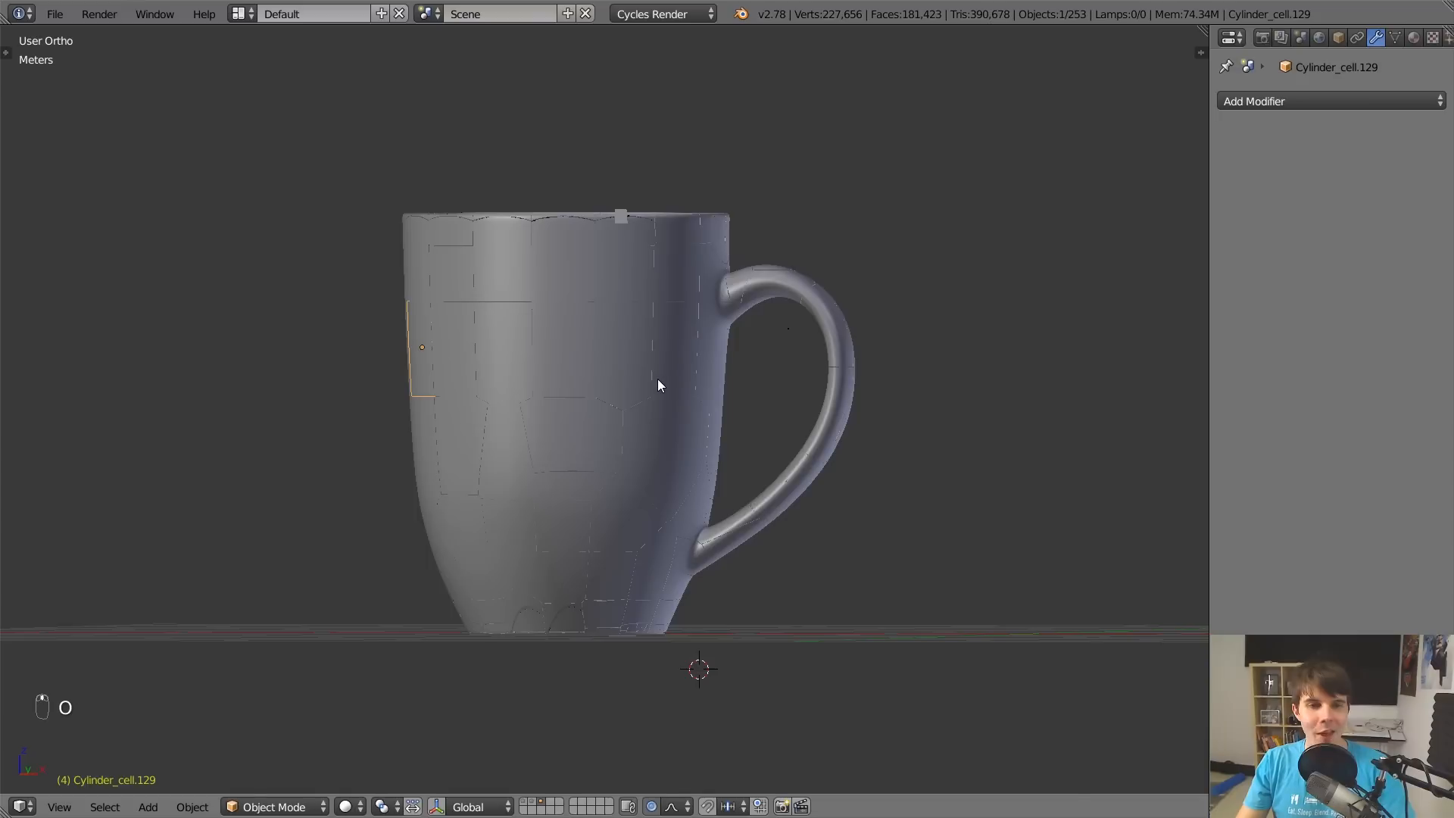
key("g")
scroll(568, 367, "down", 8)
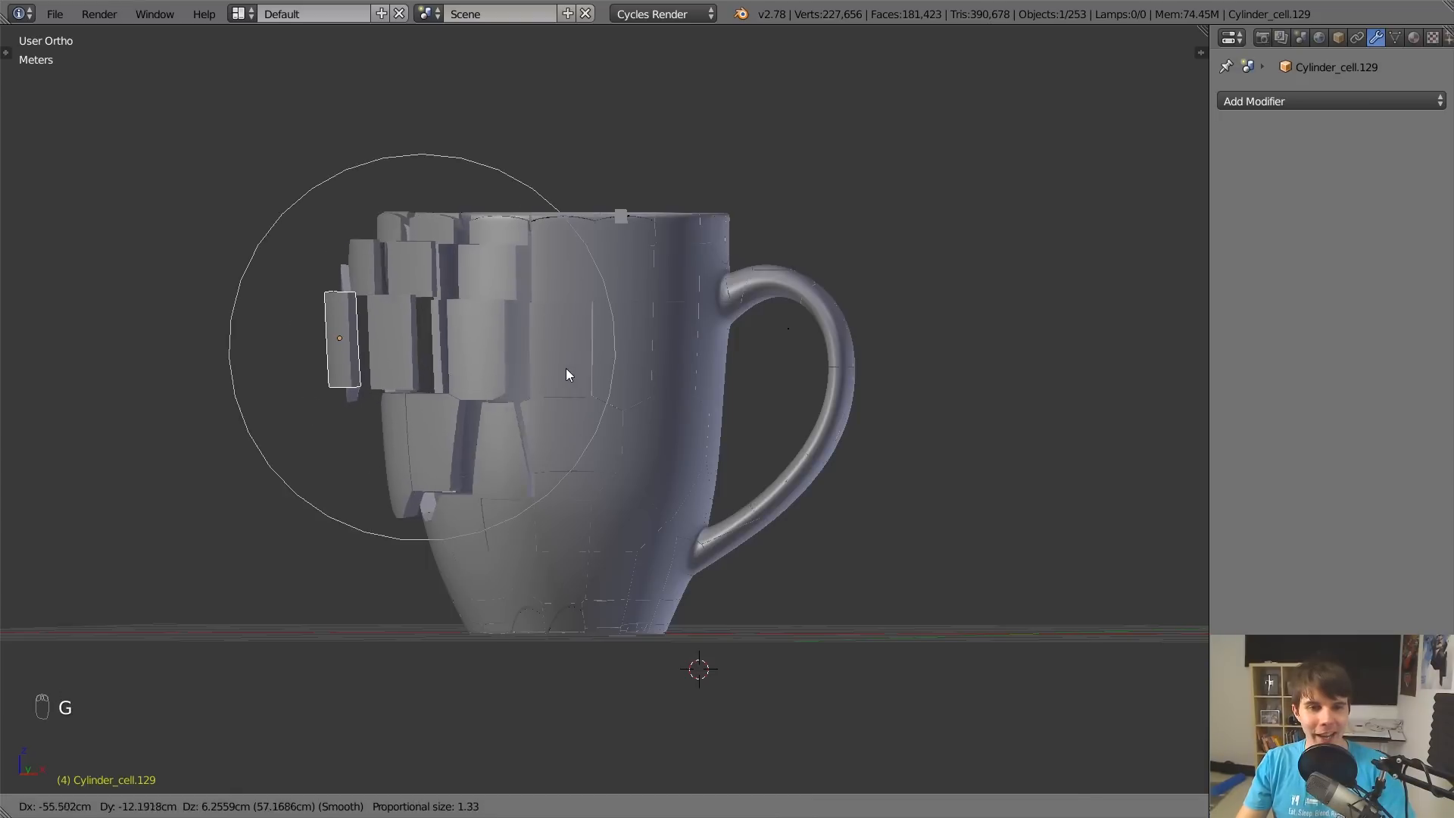
scroll(549, 372, "up", 4)
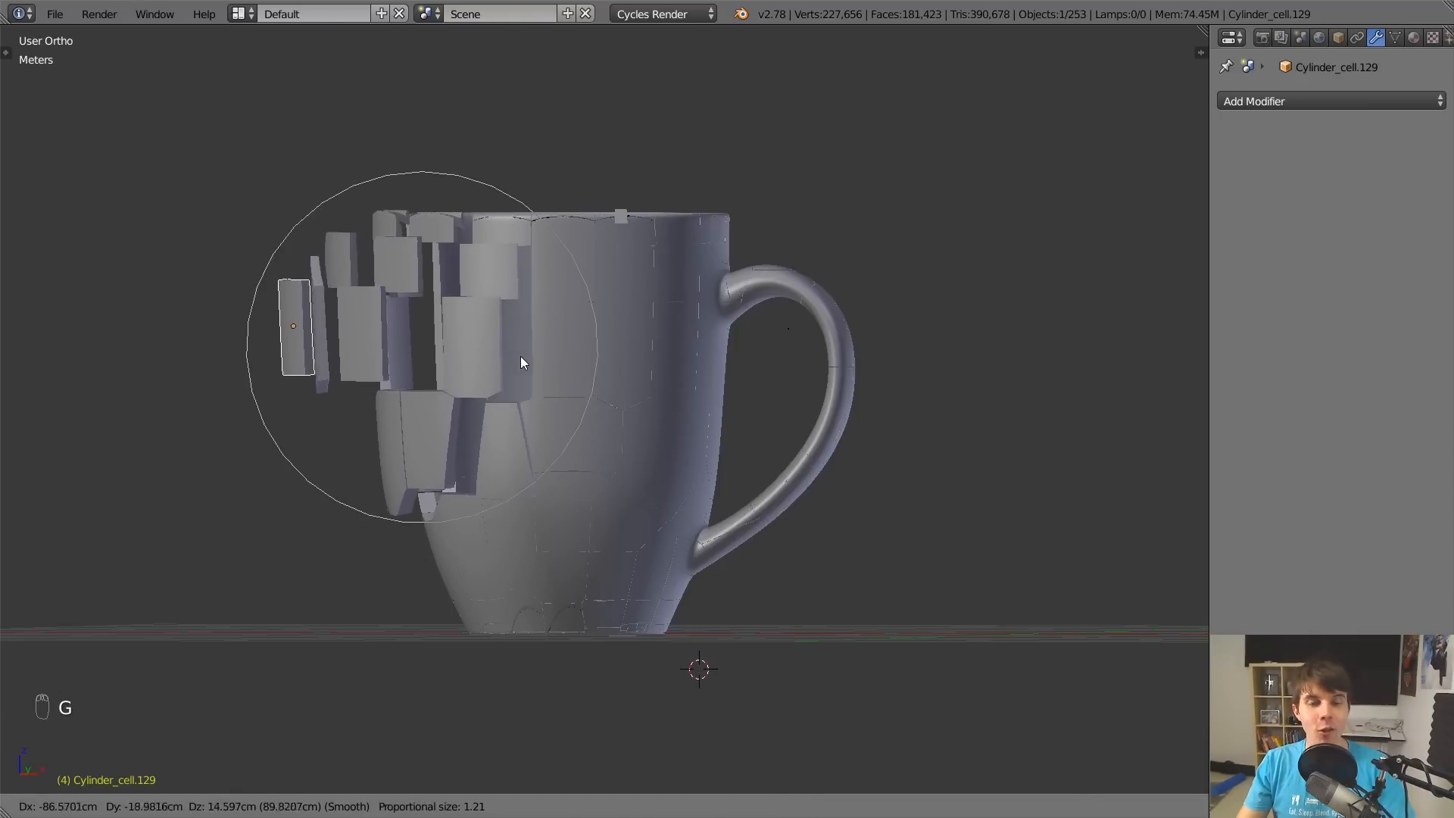
right_click(507, 373)
Rotate and move the upper wall shard opposite the handle proportionally, tilting its neighbouring shards outward.
key("r")
key("g")
left_click(505, 238)
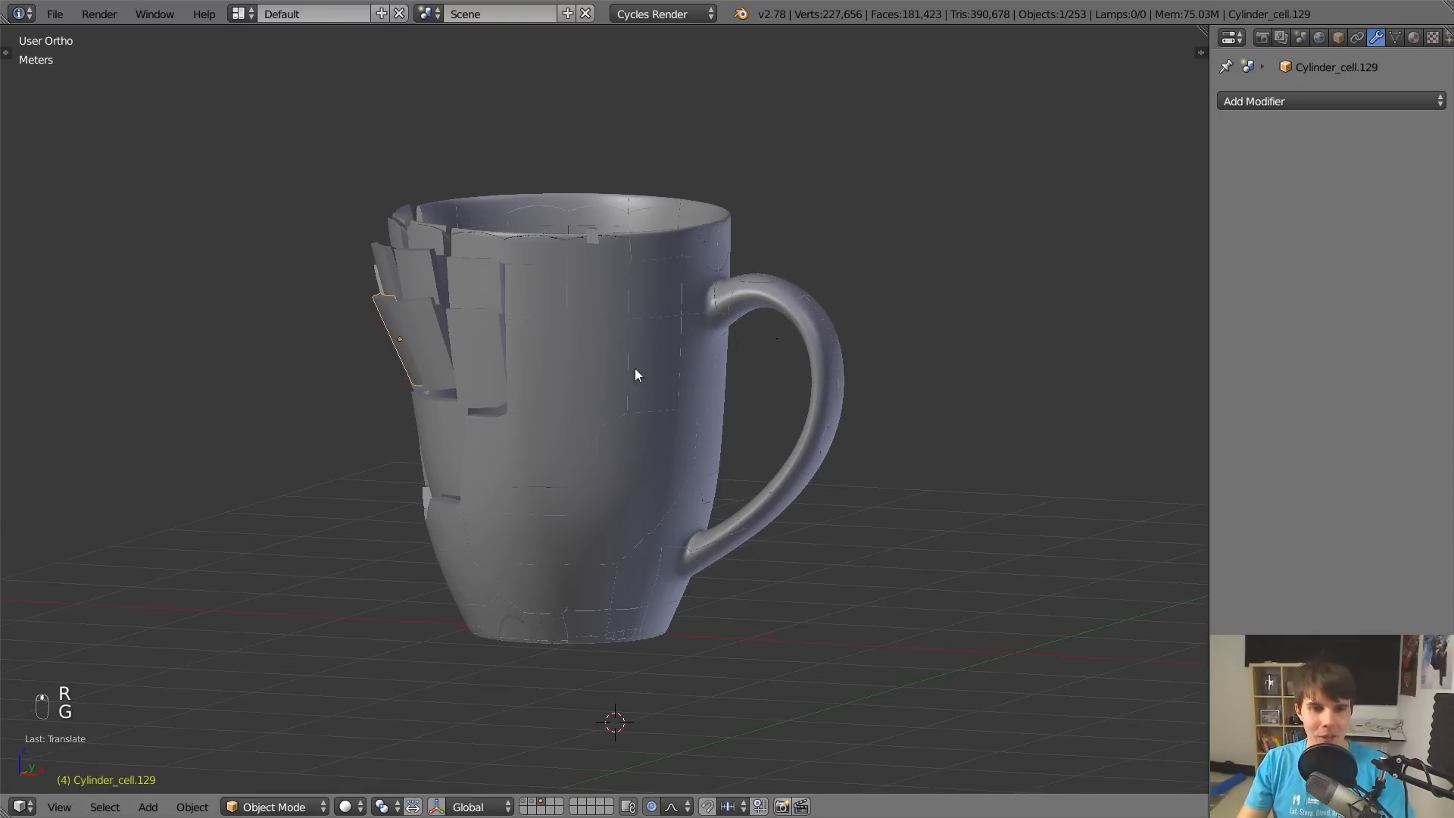
Rotate two shards at the mug's base proportionally to loosen the surrounding pieces.
middle_click_drag(636, 371, 735, 454)
right_click(693, 609)
key("g")
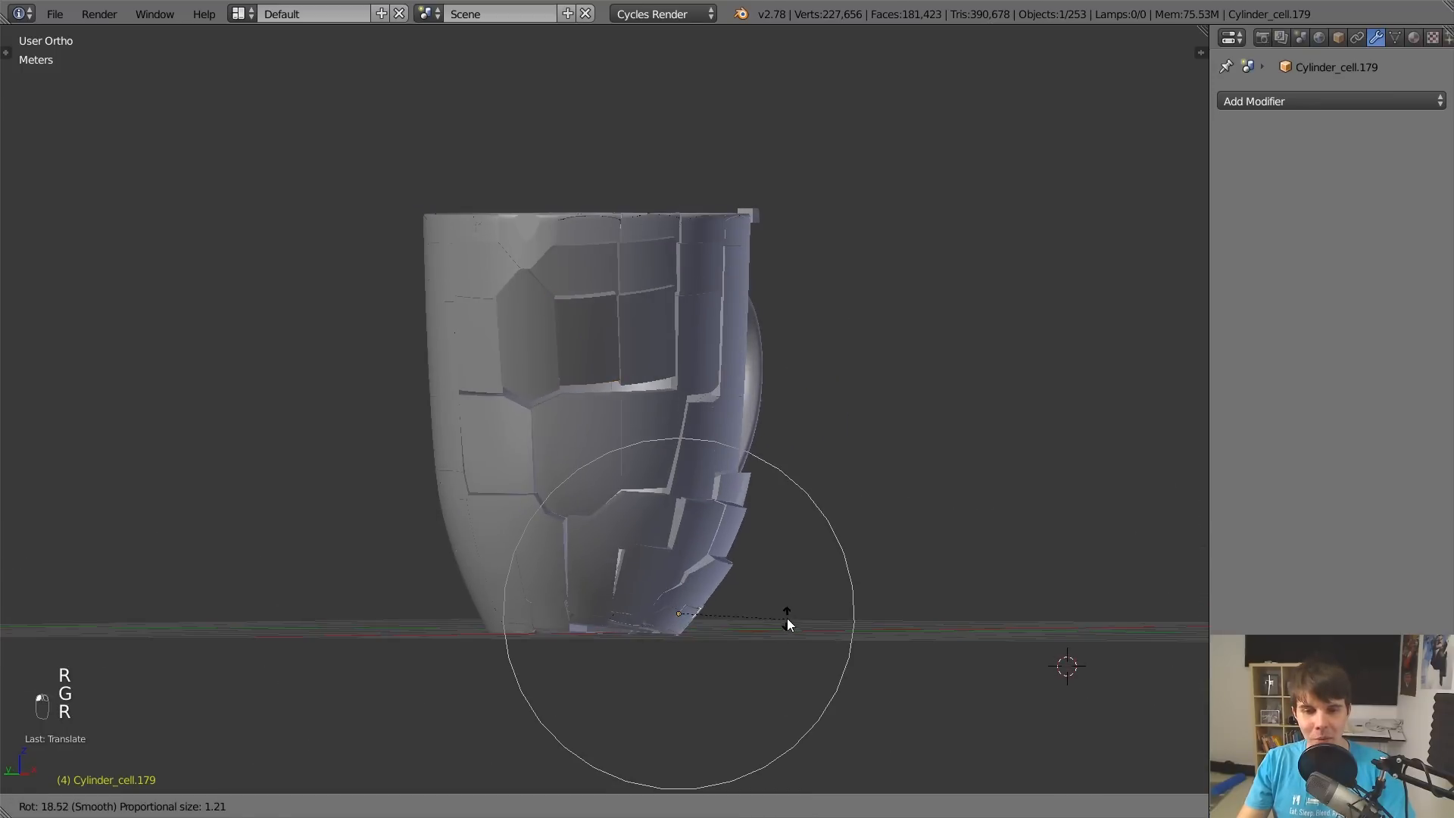
left_click(789, 619)
right_click(557, 624)
key("r")
left_click(644, 468)
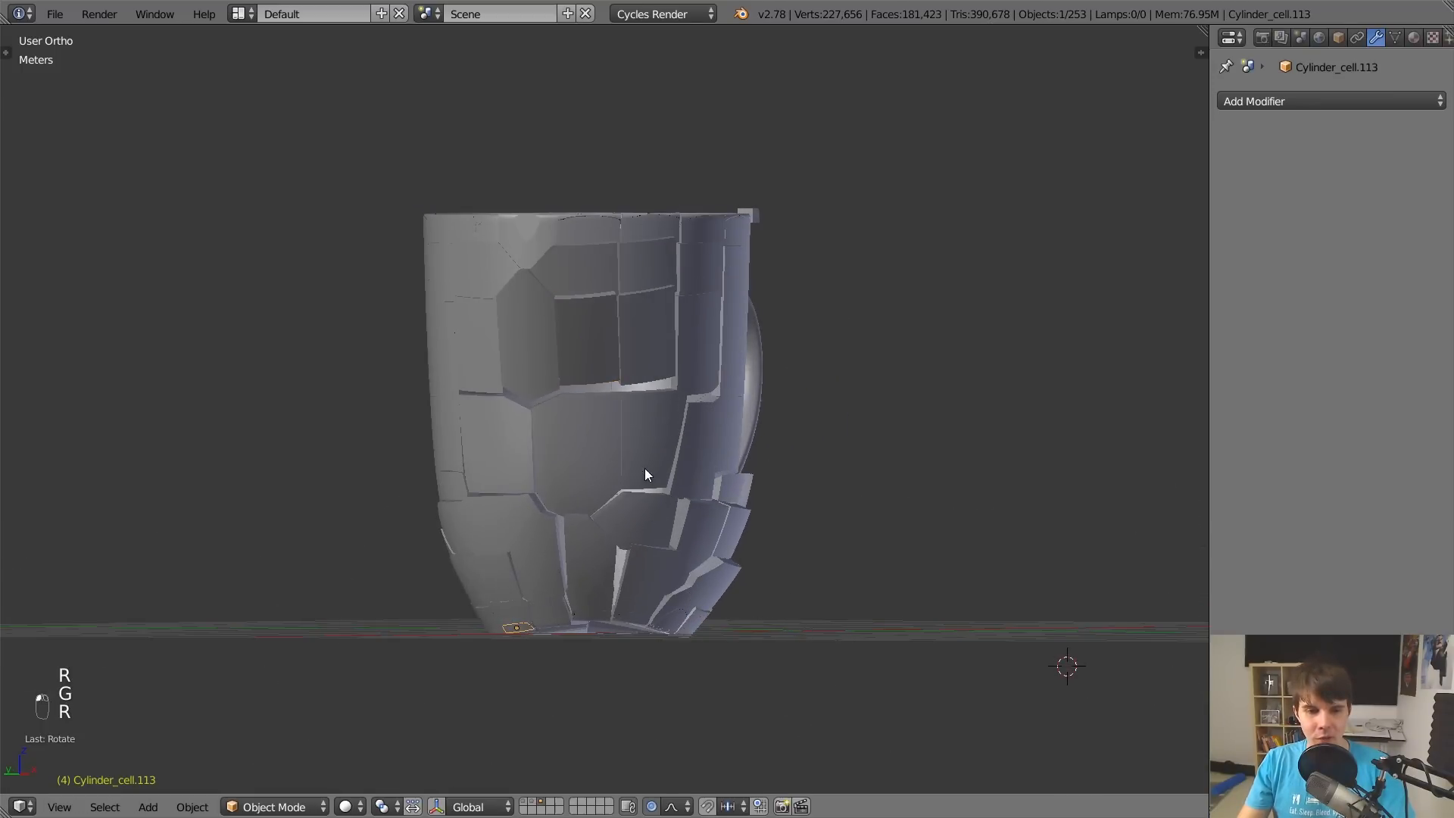
Move and rotate a shard on the mug's lower wall outward, spreading the pieces around it.
middle_click_drag(644, 468, 911, 494)
right_click(778, 513)
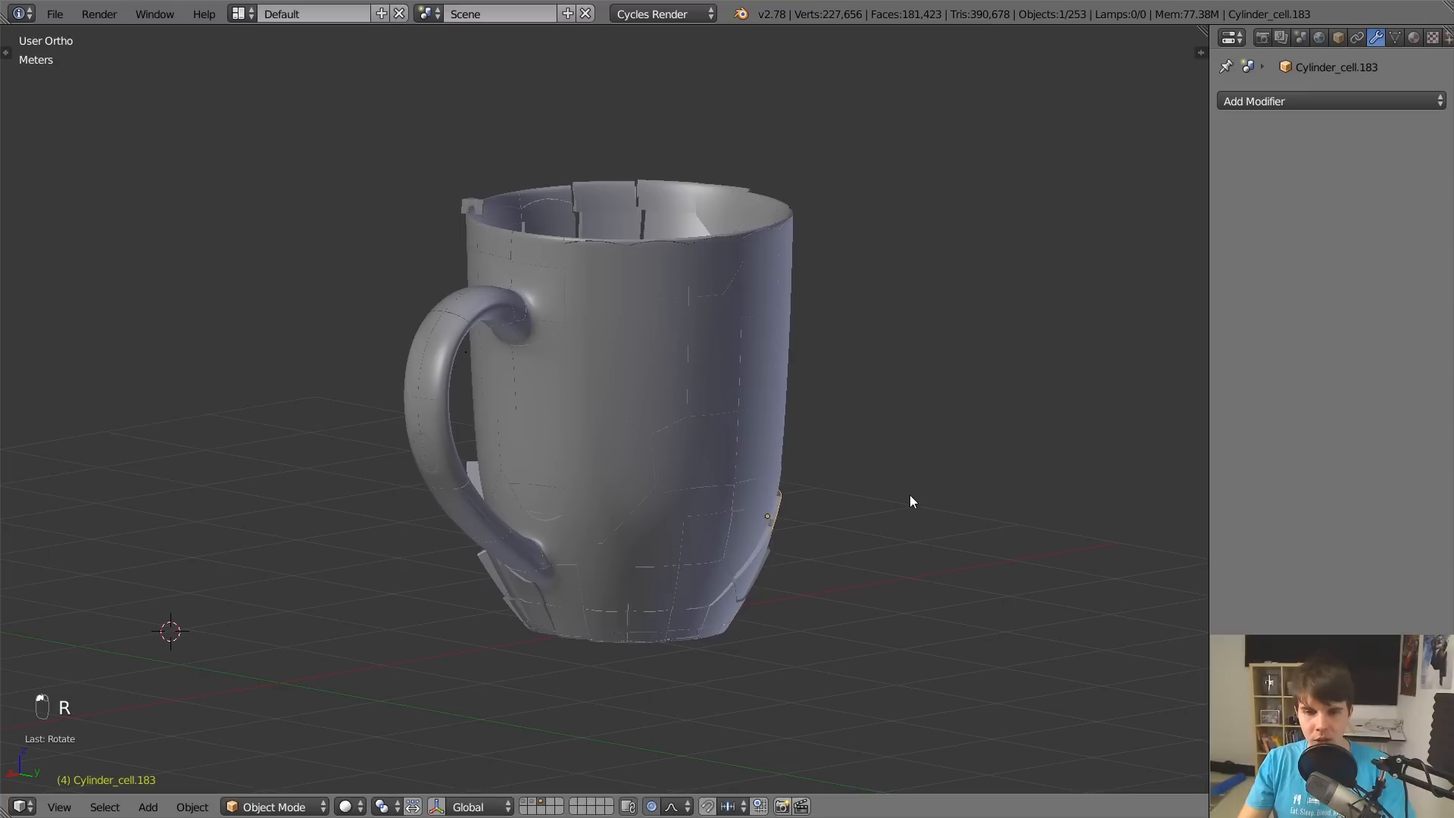
key("g")
left_click(925, 489)
key("r")
left_click(913, 536)
scroll(911, 538, "up", 1)
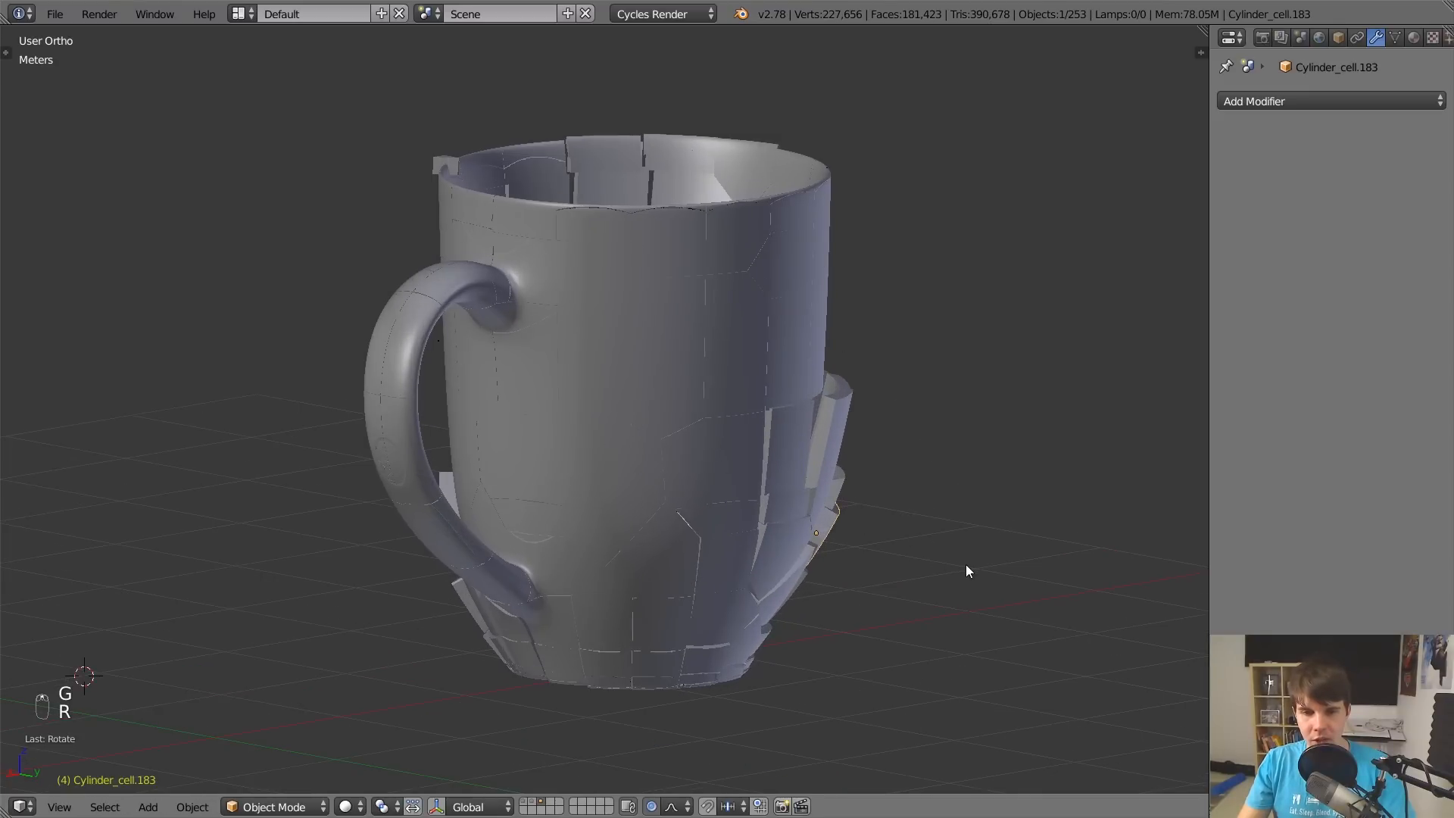
key("r")
left_click(1025, 494)
Displace more wall shards, and move and rotate a rim shard near the handle with an influence size of 0.75.
middle_click_drag(1026, 497, 587, 318)
key("g")
left_click(964, 497)
left_click(497, 237)
middle_click_drag(497, 236, 434, 232)
key("g")
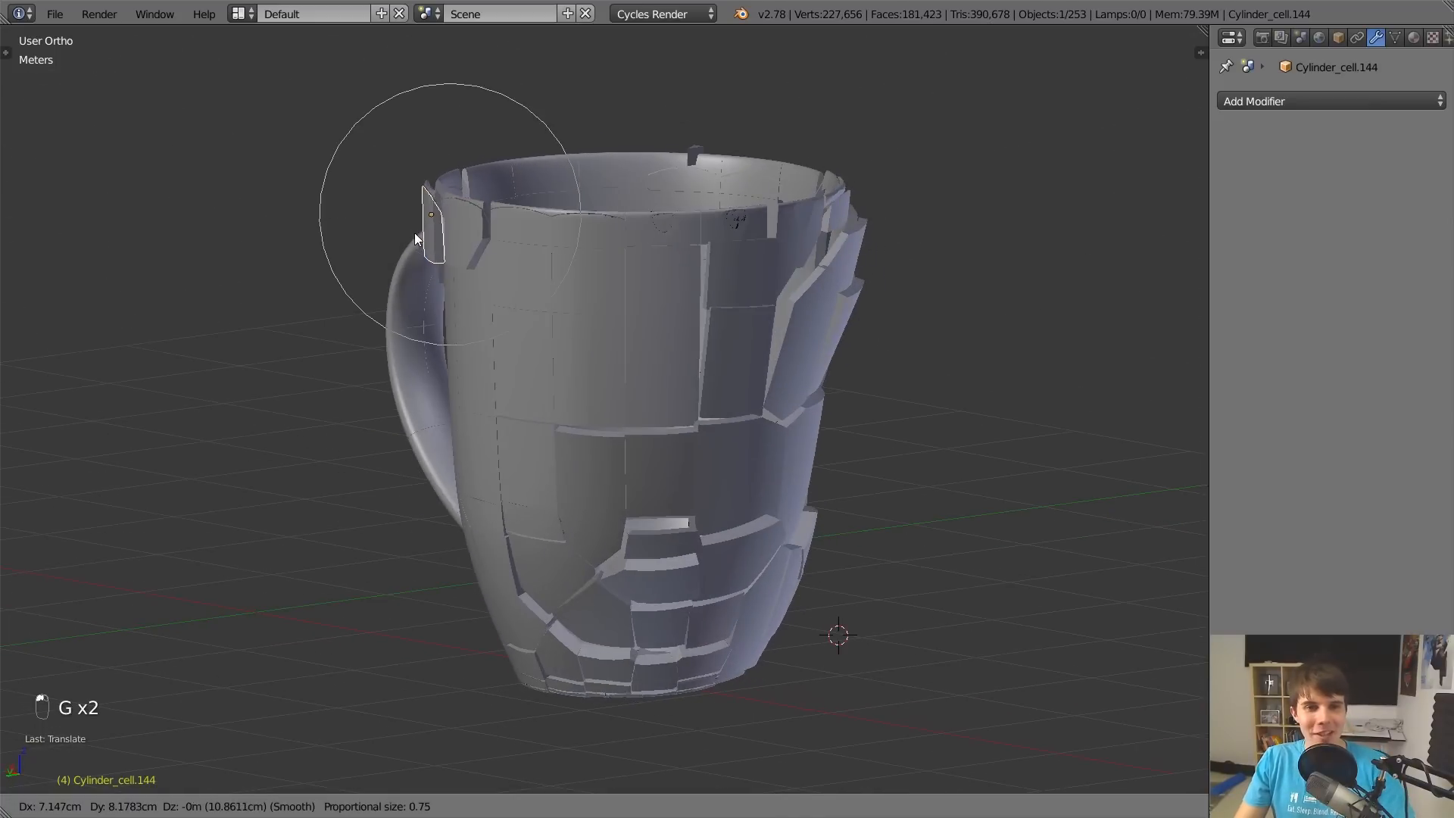
key("r")
left_click(636, 241)
Rotate and move an upper side-wall shard proportionally, and select a neighbouring displaced wall shard.
middle_click_drag(636, 241, 777, 229)
left_click(859, 383)
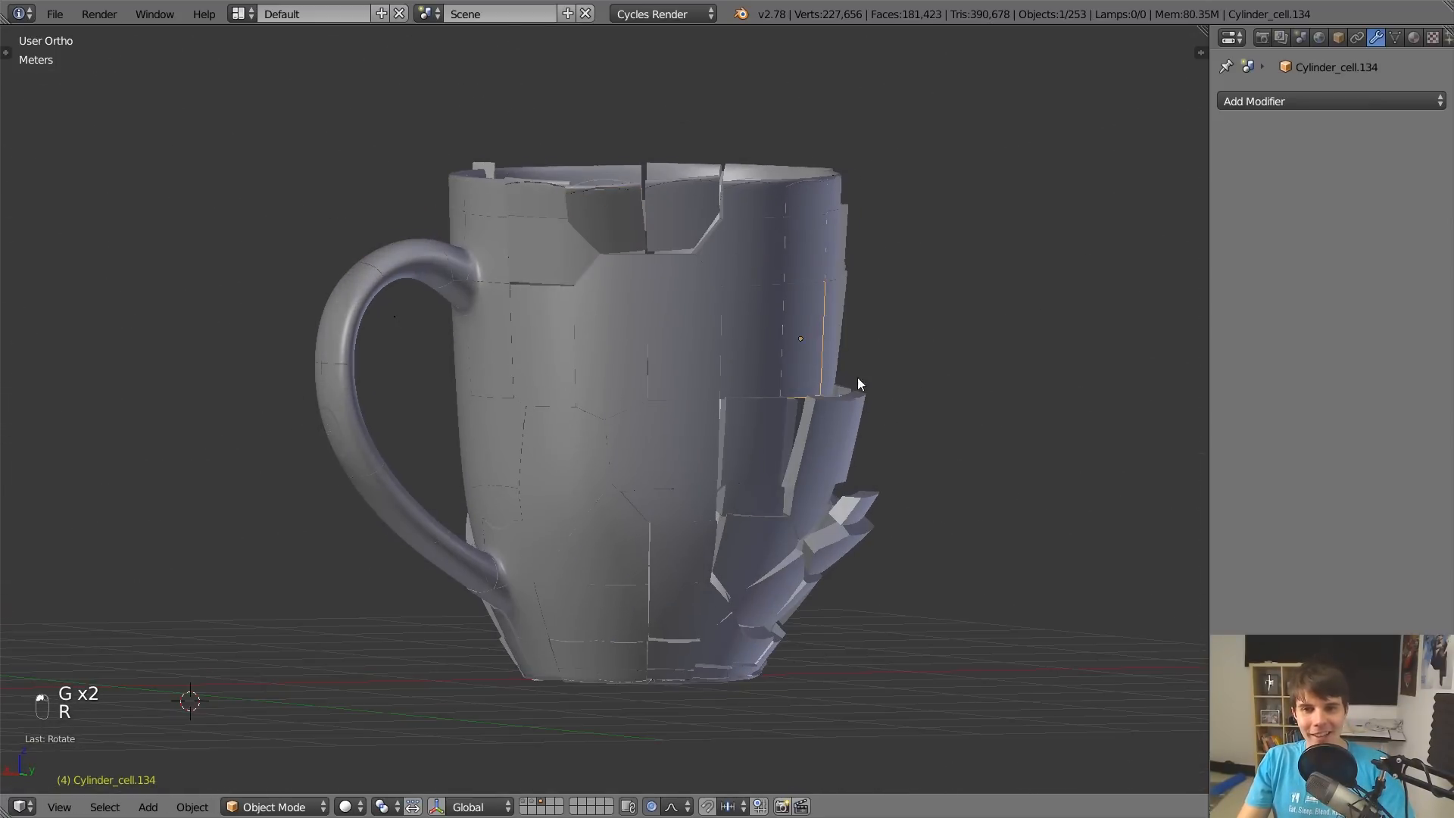
key("r")
left_click(860, 408)
key("g")
left_click(904, 386)
middle_click_drag(904, 385, 677, 377)
right_click(729, 320)
middle_click_drag(730, 320, 528, 327)
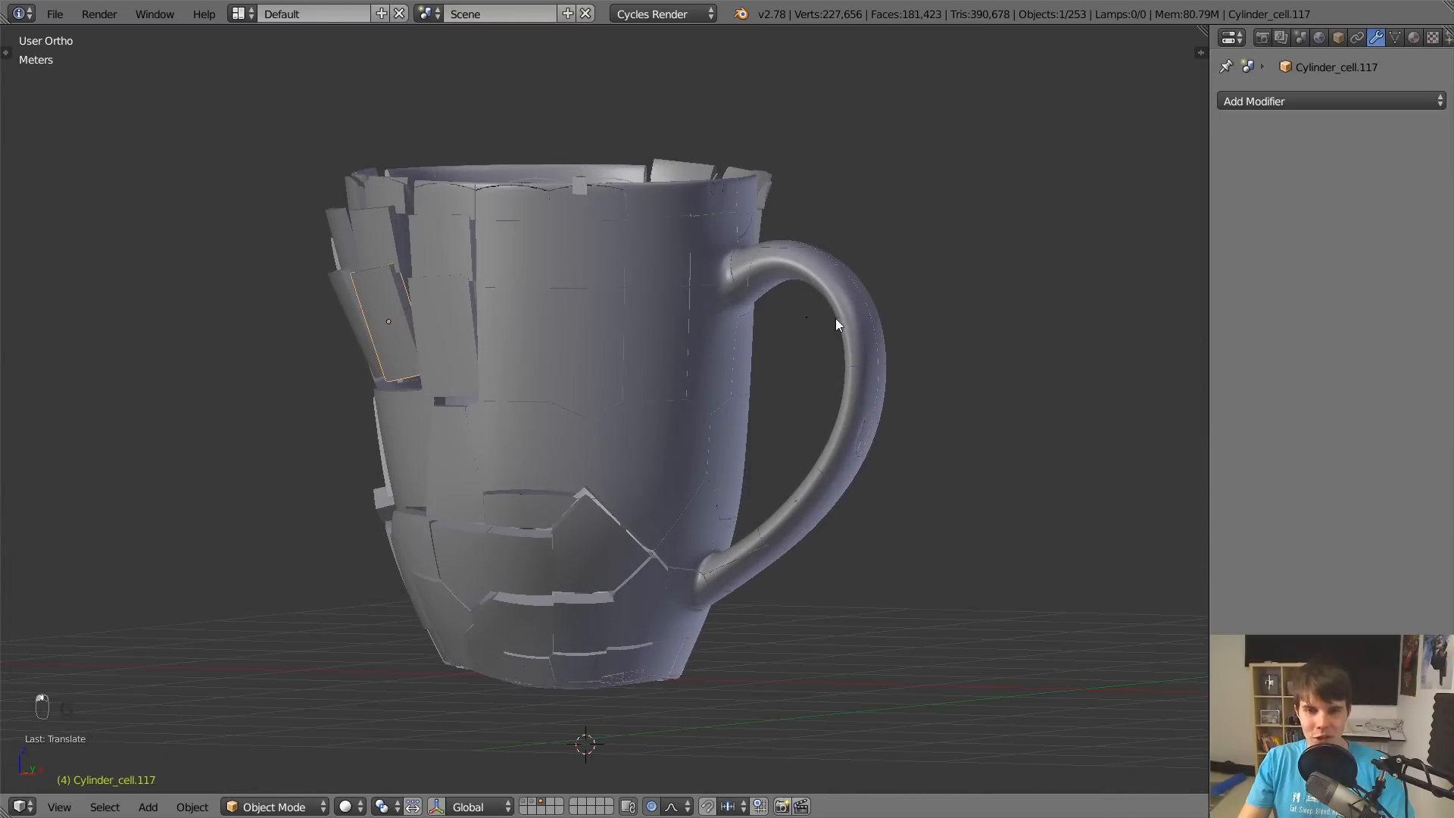
Rotate a shard on the handle's outer curve and another on its lower section proportionally to break the handle apart.
middle_click_drag(834, 318, 896, 321)
right_click(895, 321)
key("r")
left_click(1013, 420)
right_click(830, 526)
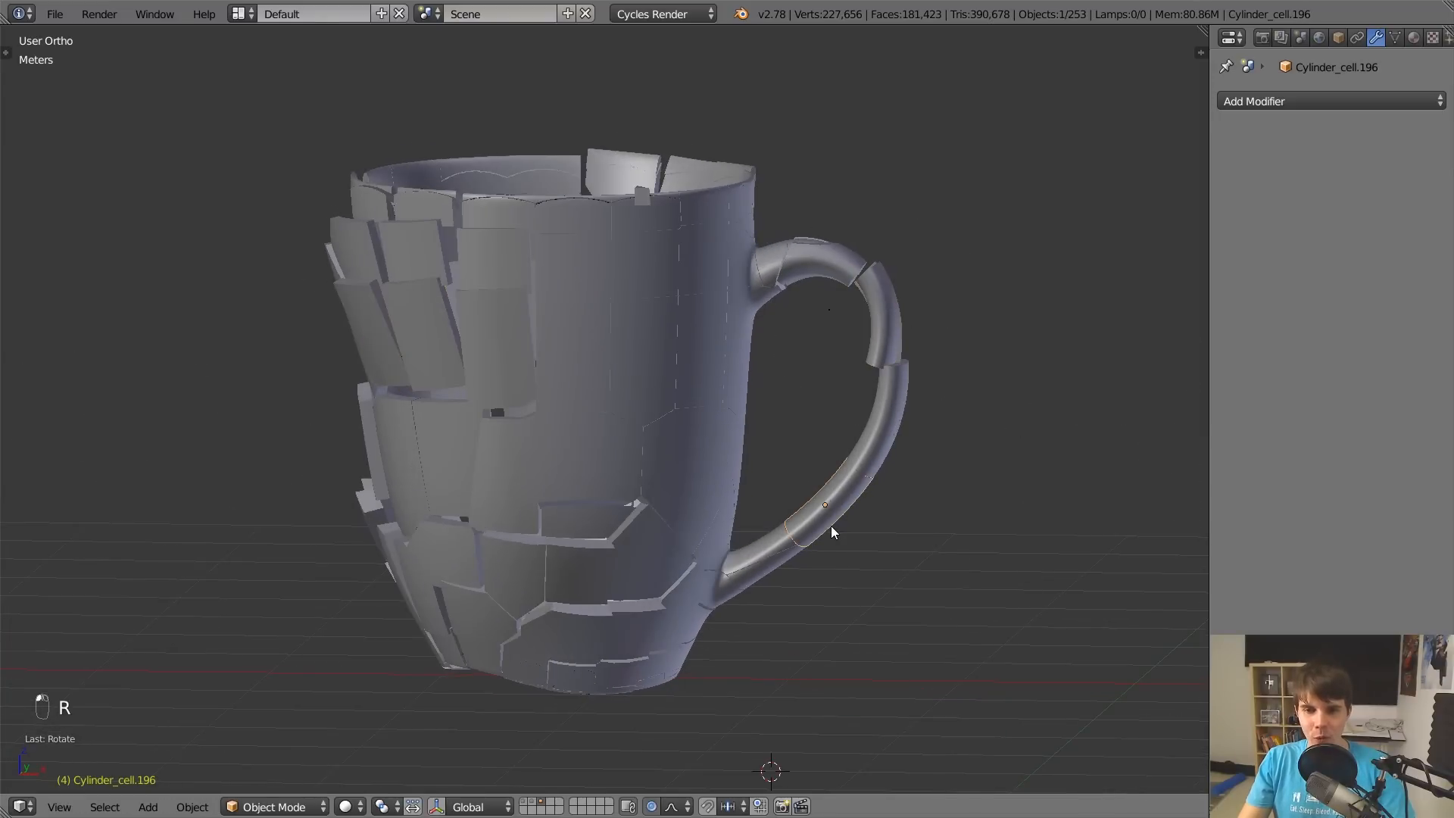
key("g")
right_click(863, 551)
key("r")
left_click(954, 490)
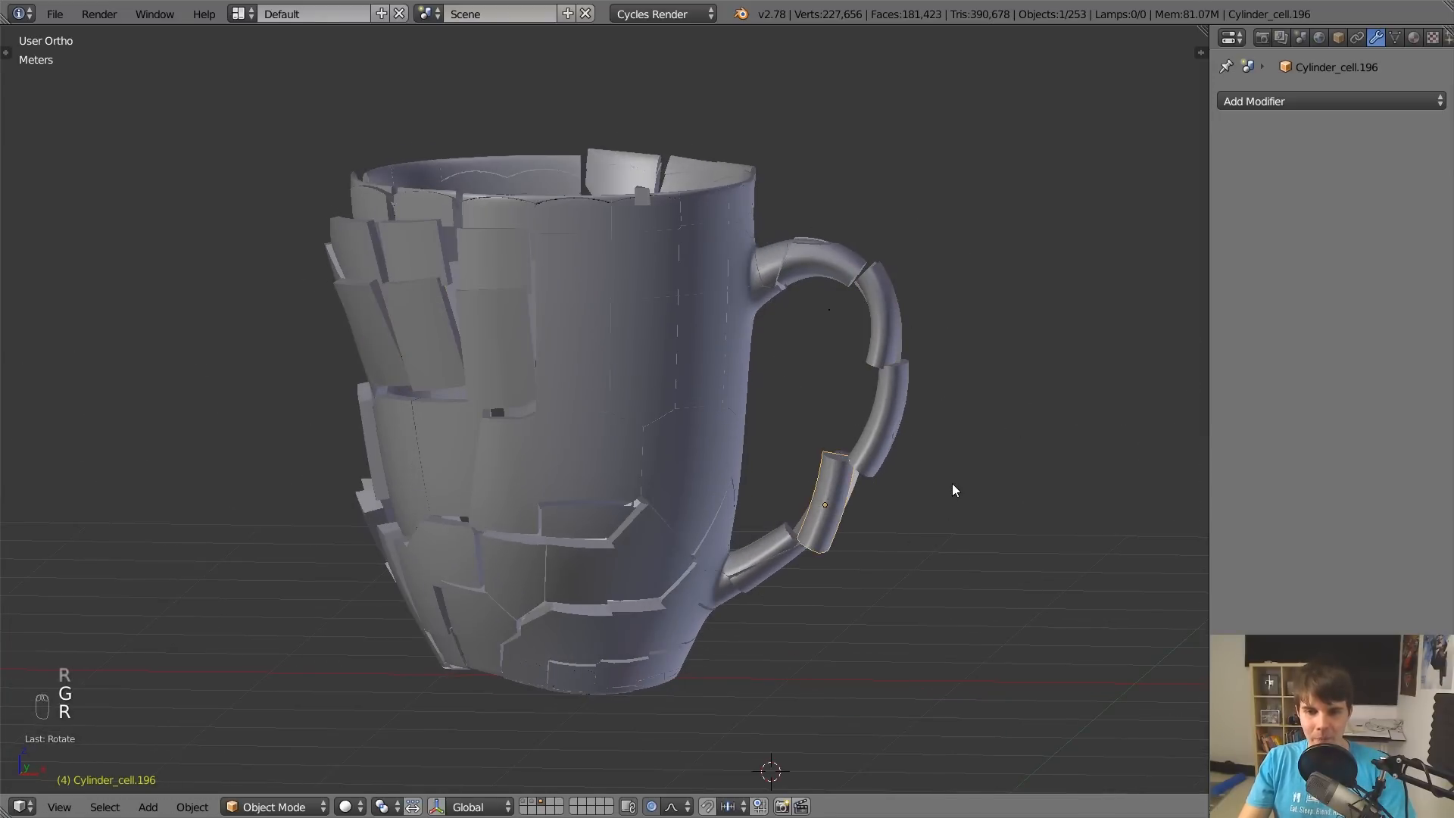
Move the mug wall shard beside the lower end of the handle outward with proportional editing.
right_click(764, 552)
right_click(713, 468)
key("g")
left_click(767, 414)
middle_click_drag(760, 406, 776, 390)
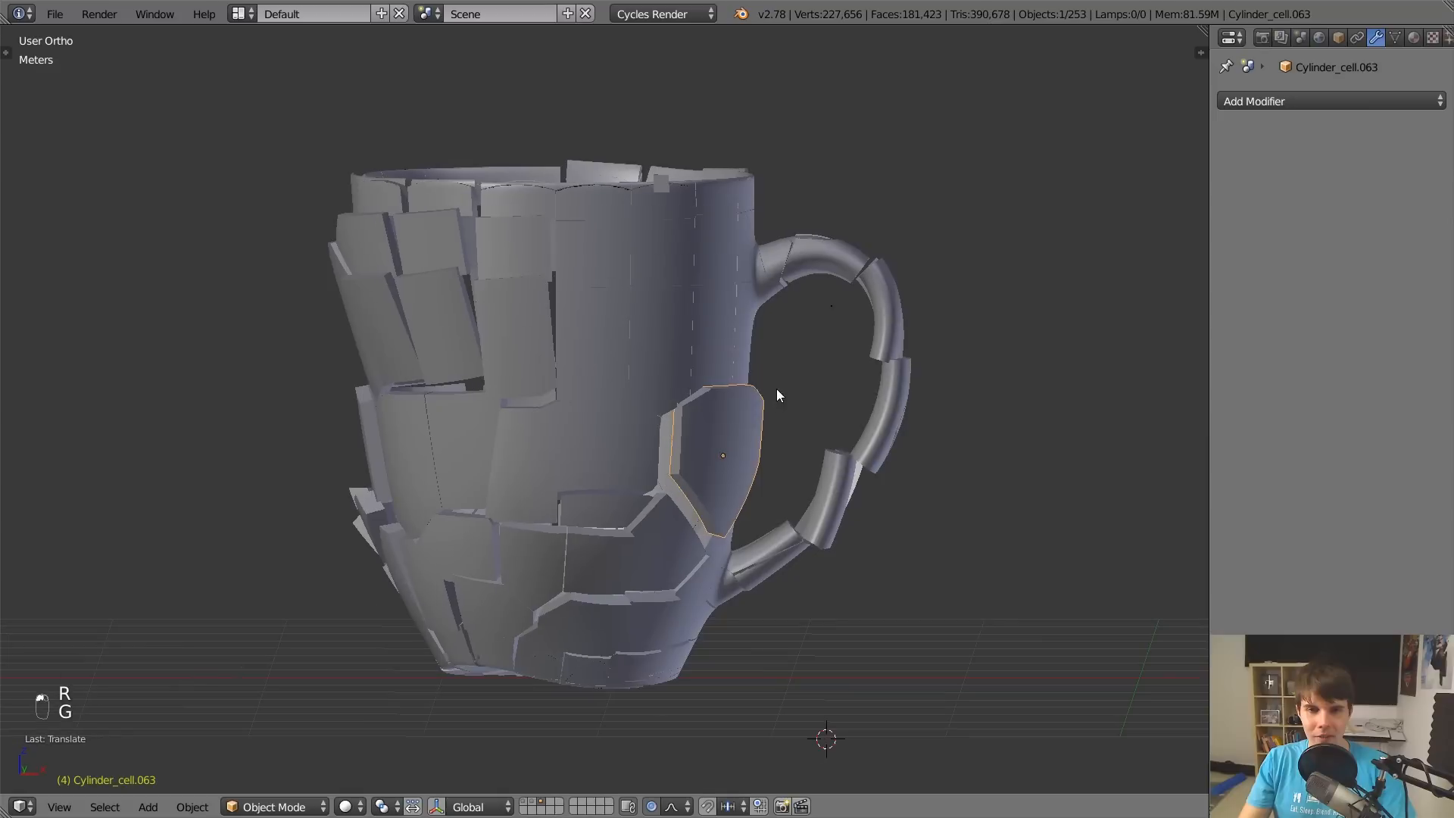
right_click(748, 283)
key("r")
key("r")
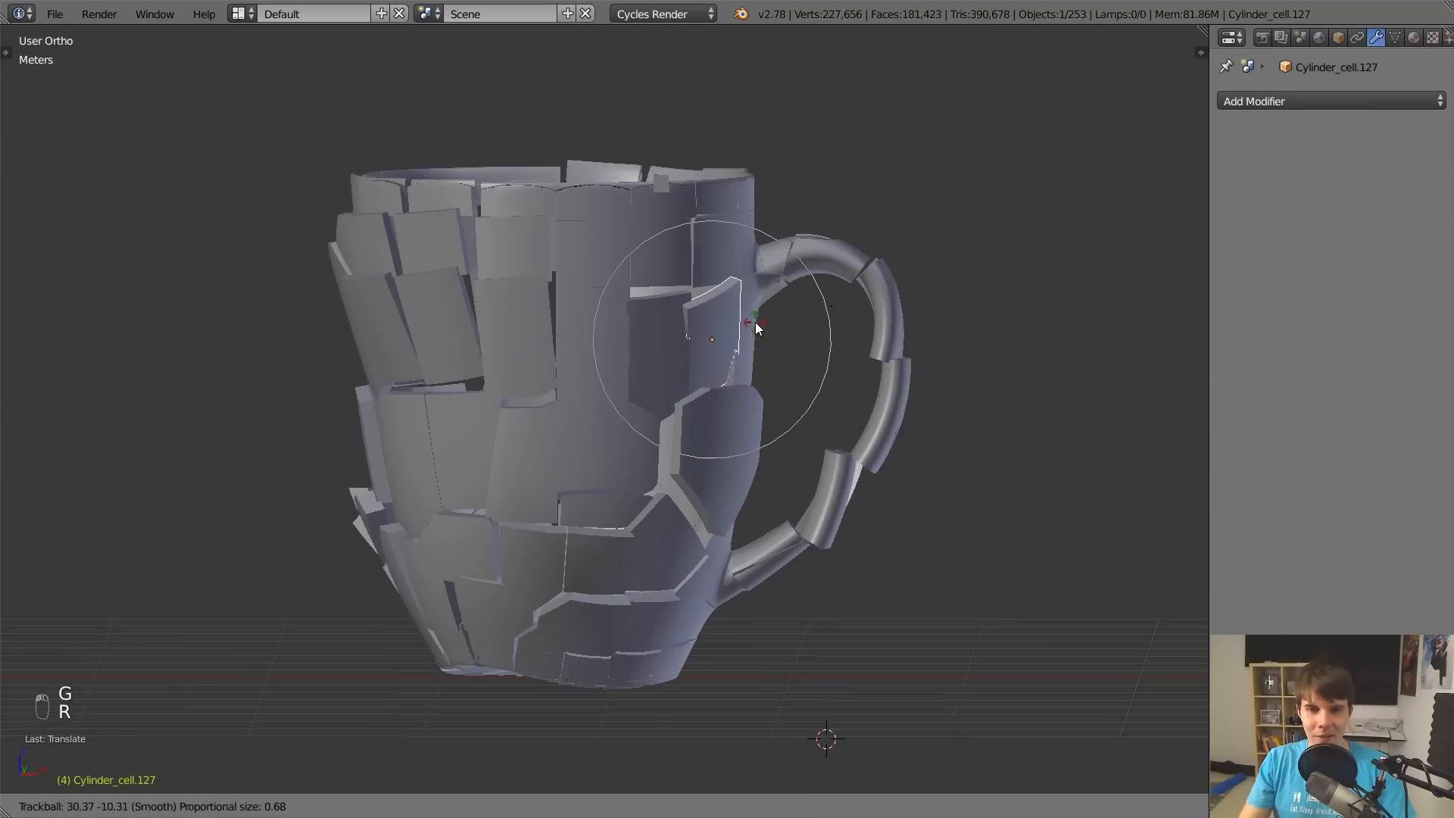
right_click(744, 314)
key("r")
key("r")
right_click(759, 303)
key("Tab")
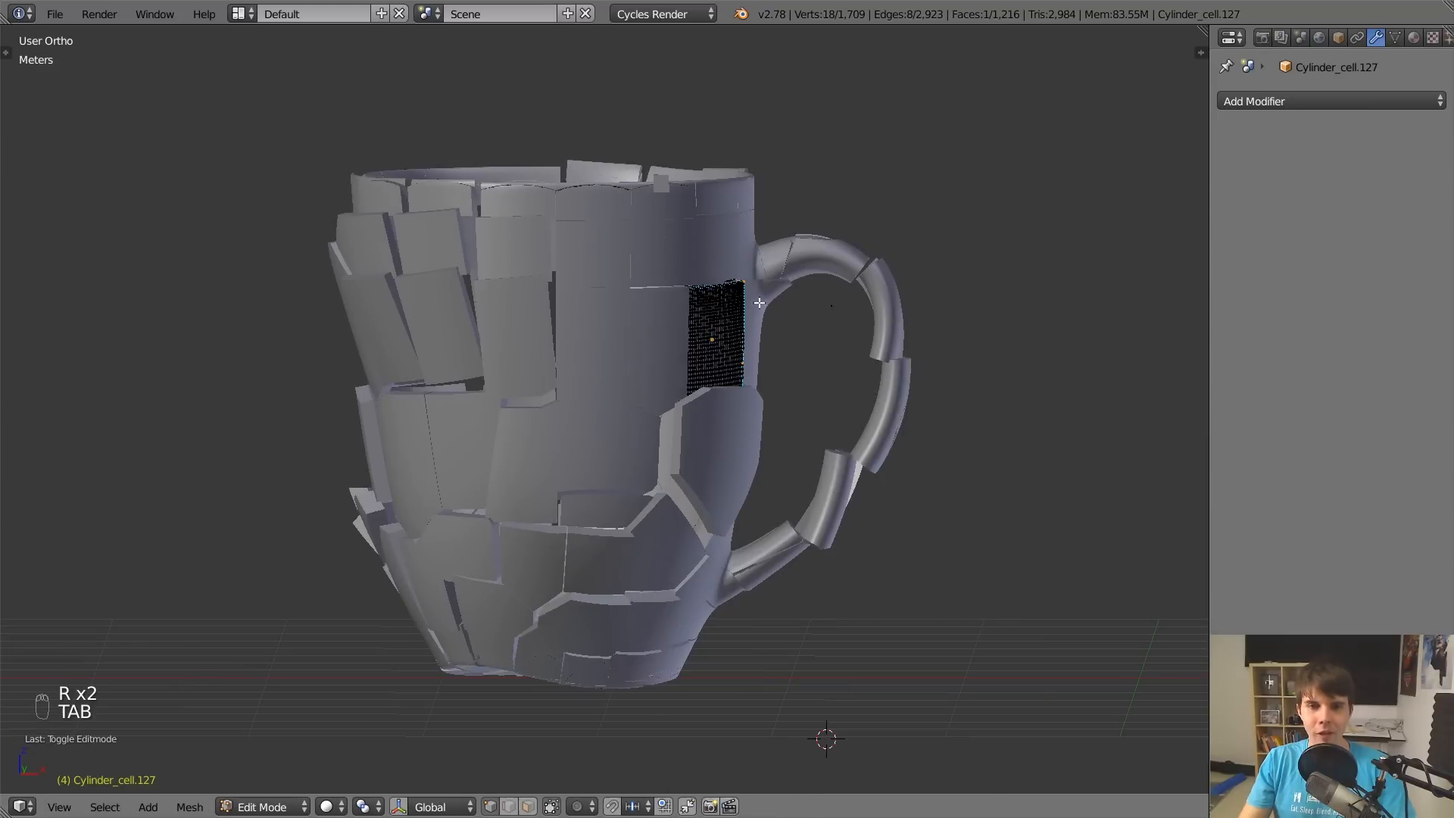
mouse_move(774, 394)
middle_mouse_down()
mouse_move(779, 419)
mouse_move(735, 413)
mouse_move(829, 428)
mouse_move(774, 419)
middle_mouse_up()
key("Tab")
key("a")
key("a")
key("a")
scroll(764, 423, "down", 2)
scroll(774, 419, "up", 2)
Rotate the mid-height shard on the mug wall opposite the handle proportionally so it tilts outward.
right_click(364, 449)
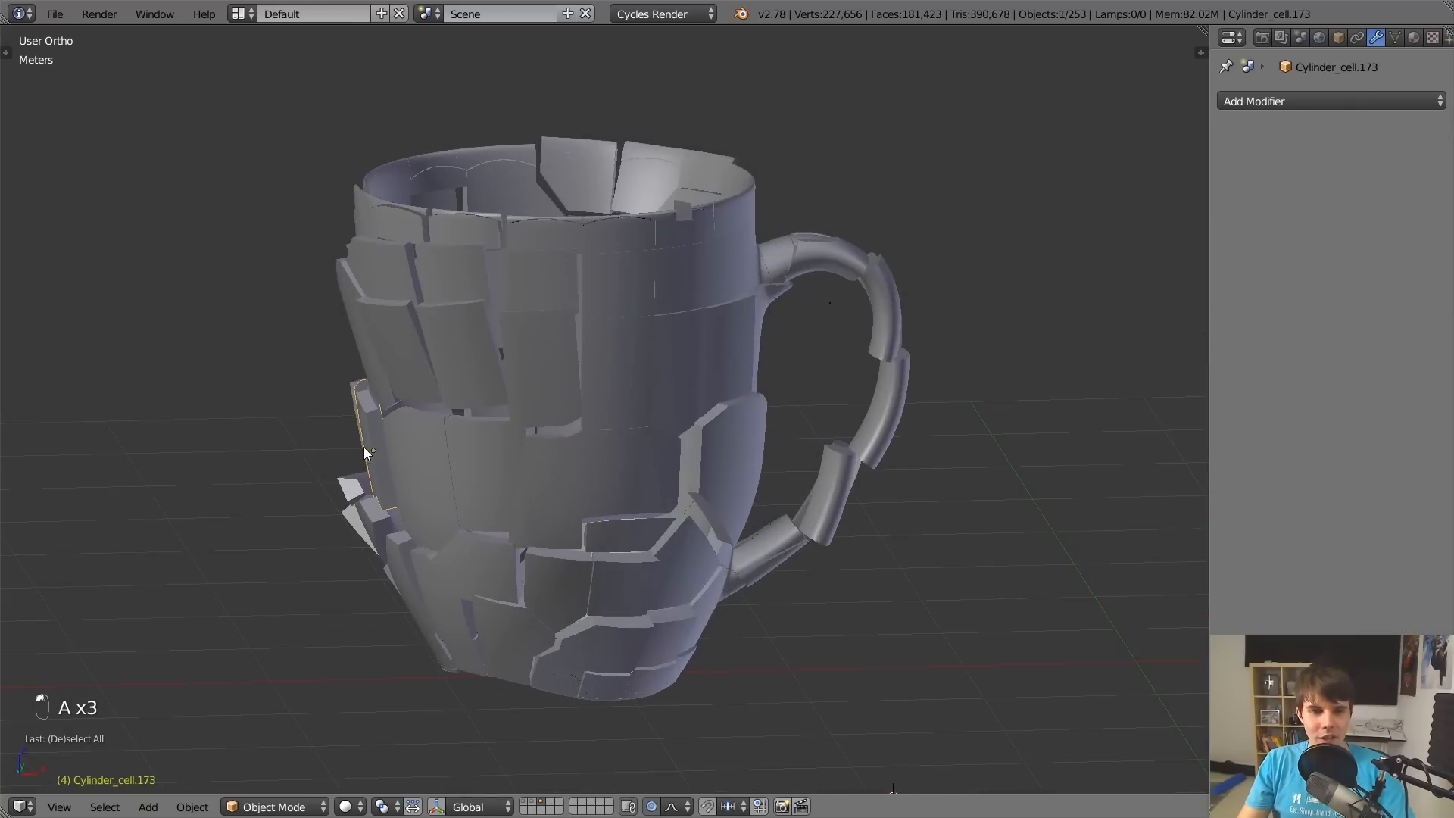
key("r")
left_click(250, 221)
Rotate and move the rim shard opposite the handle outward proportionally, and deselect everything to inspect the shattered mug.
right_click(354, 203)
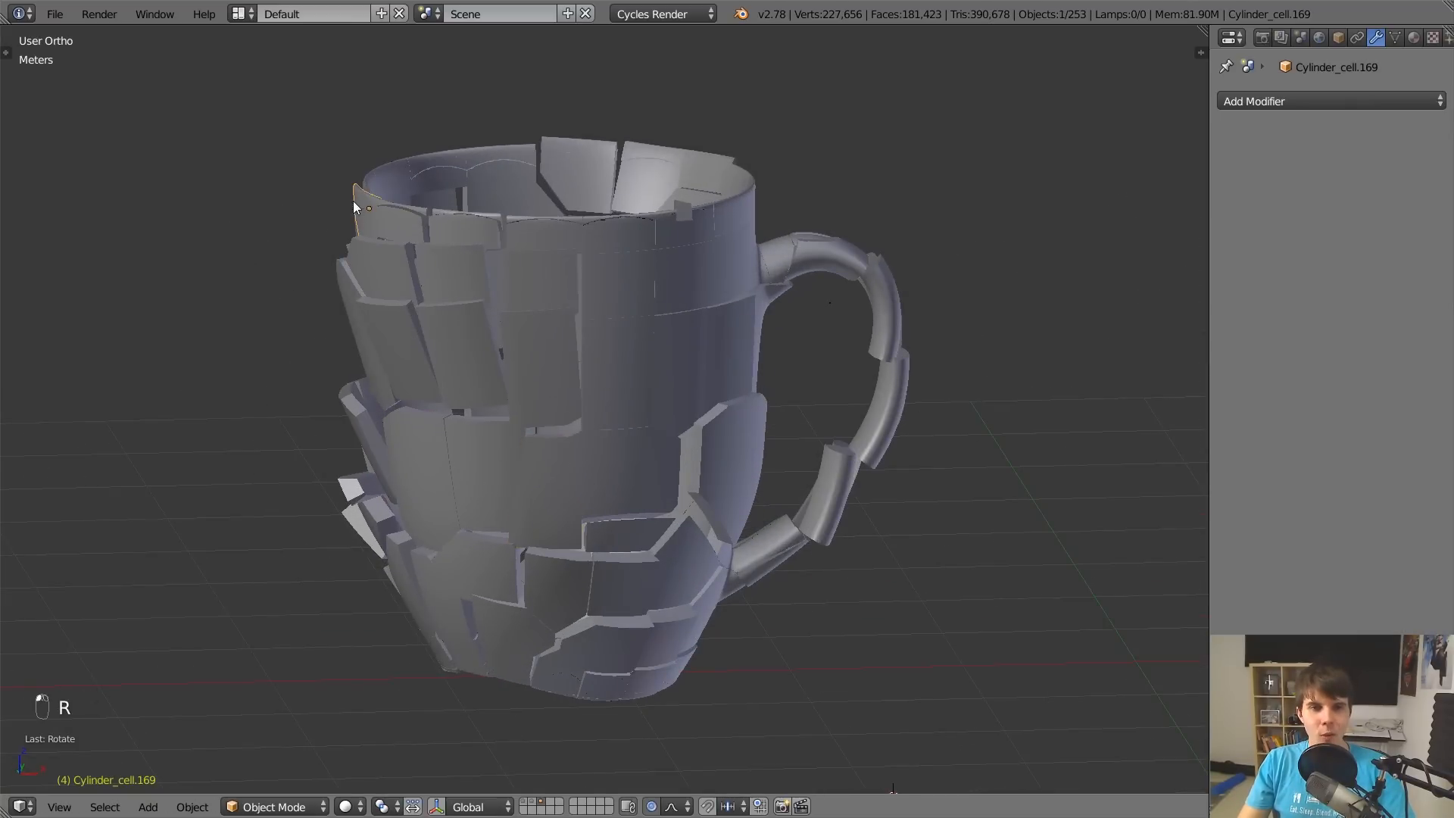
key("r")
key("g")
left_click(285, 218)
scroll(679, 338, "down", 2)
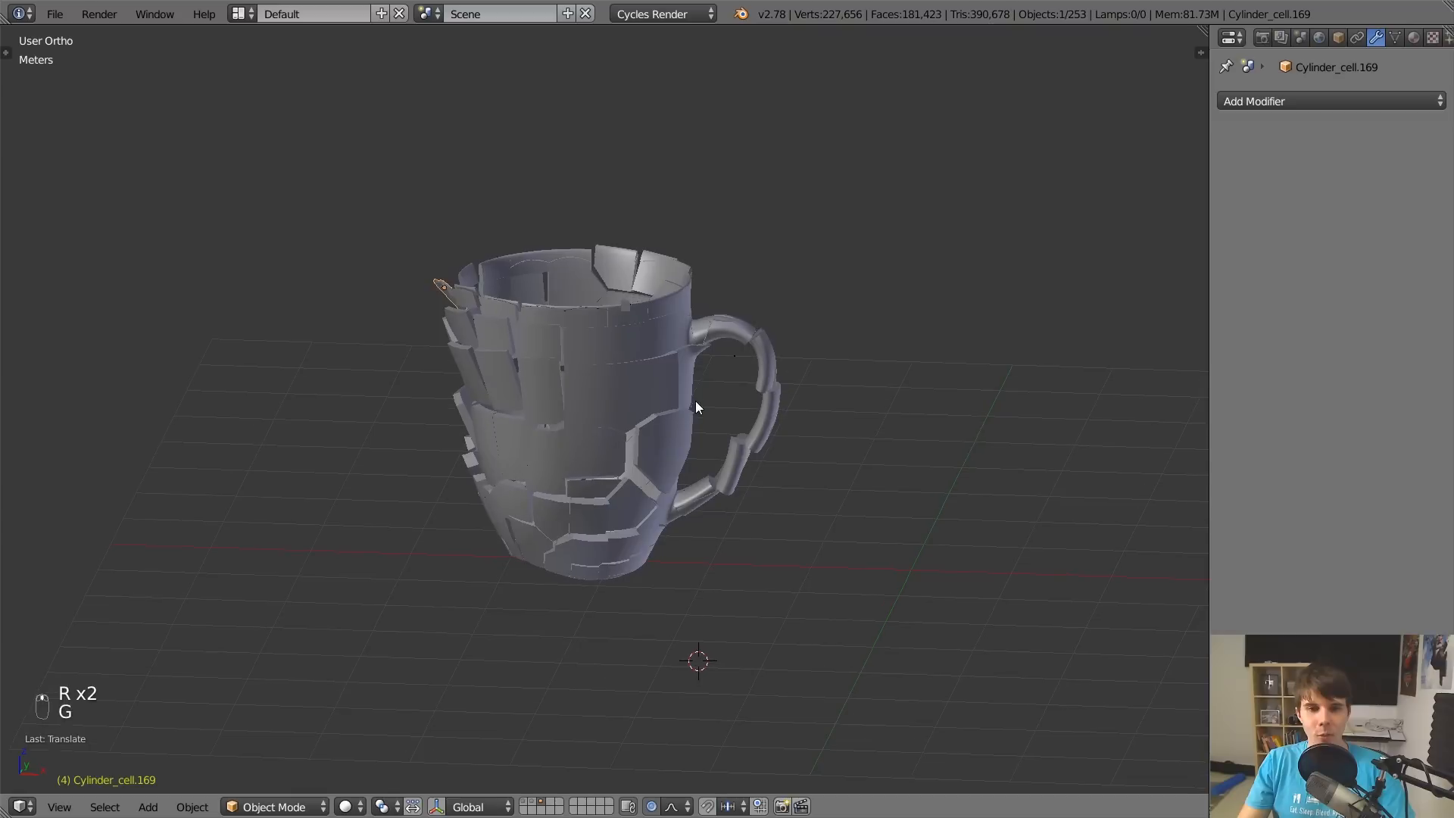
key("a")
middle_click_drag(695, 402, 803, 338)
scroll(805, 390, "up", 2)
scroll(806, 338, "up", 1)
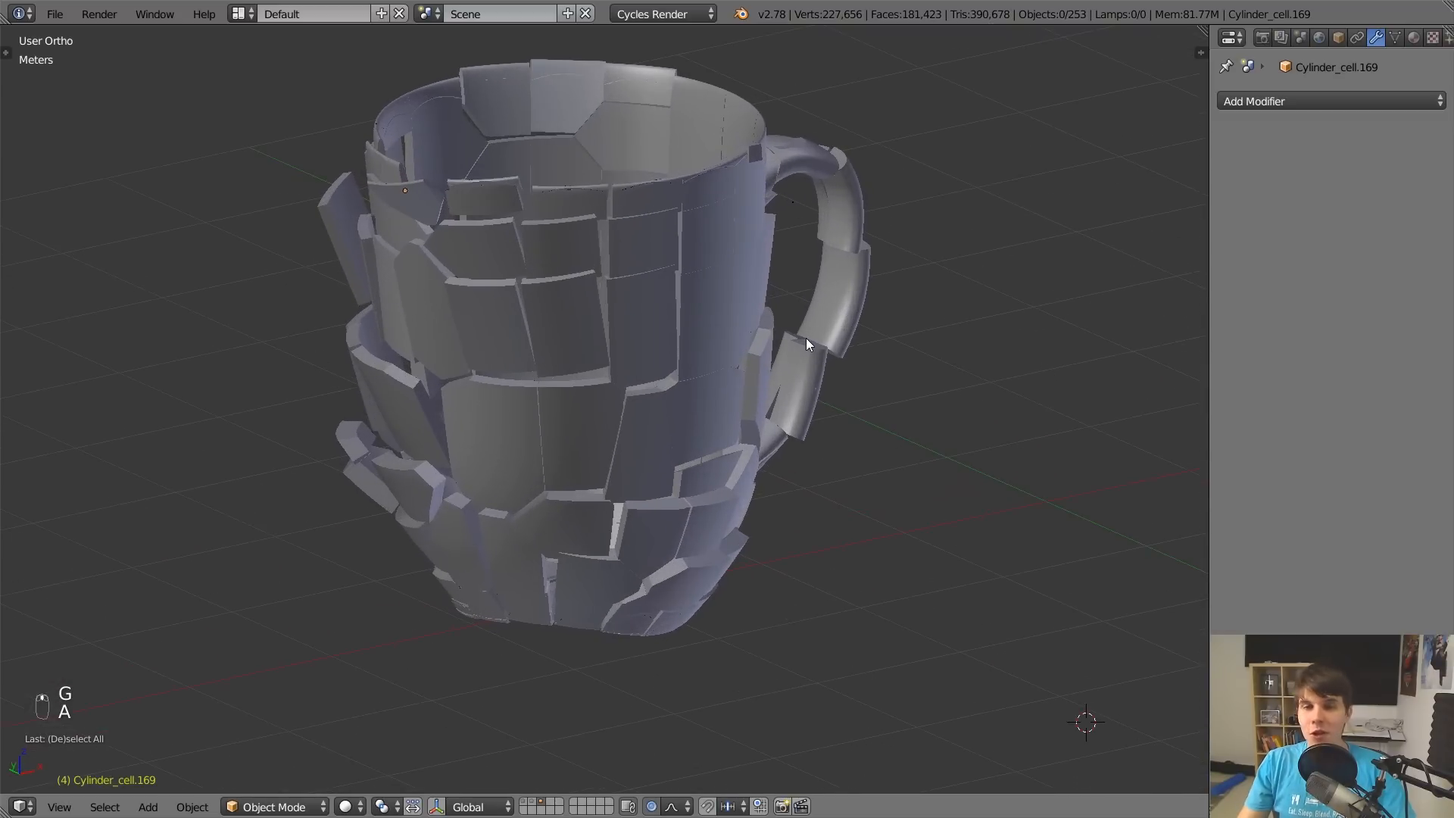